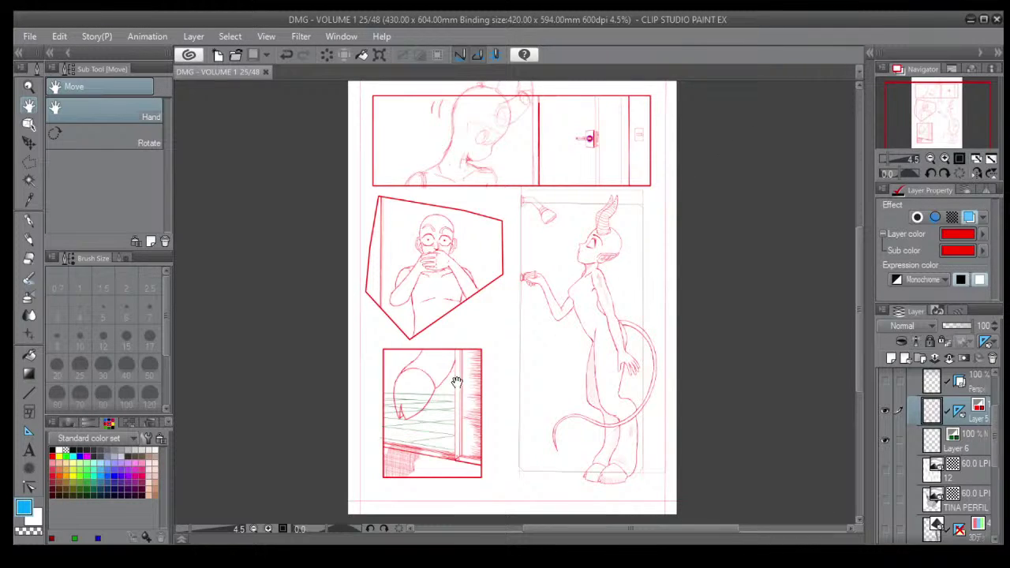
Outline the bald character's ear on the left side of the middle panel with a Polyline selection.
{"action": "left_click", "coordinate": [29, 240]}
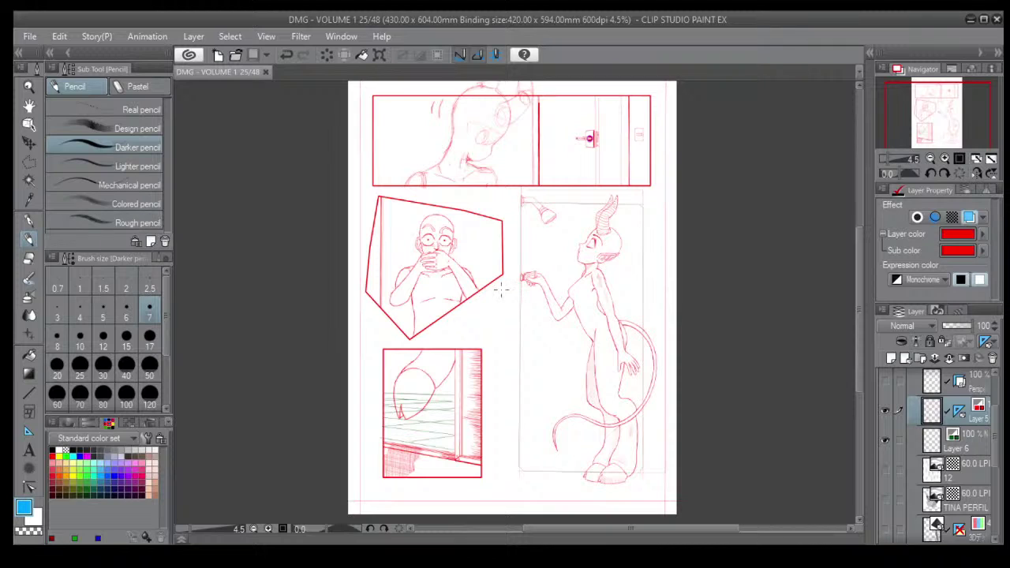
{"action": "scroll", "coordinate": [380, 266], "scroll_direction": "up", "scroll_amount": 5}
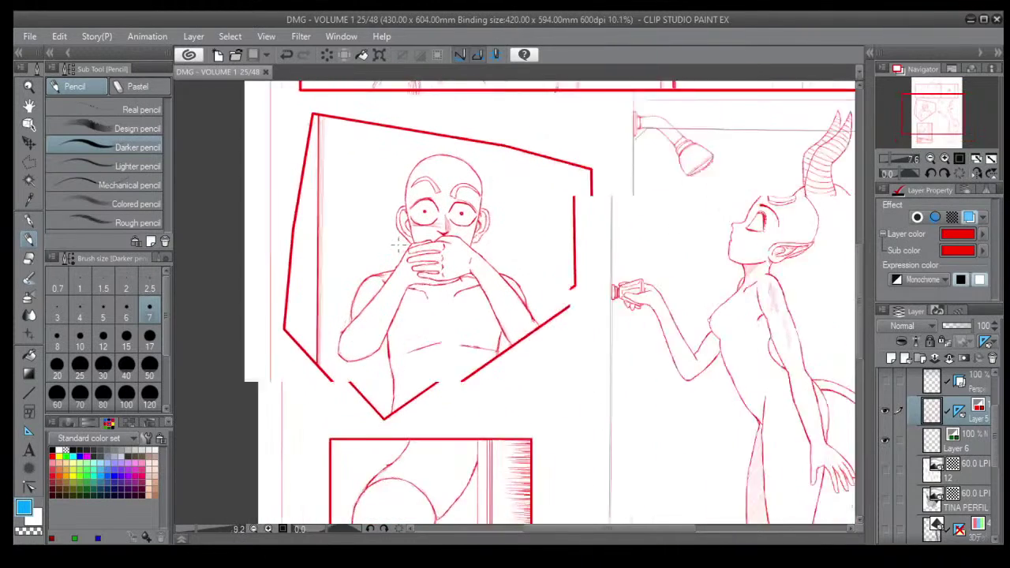
{"action": "scroll", "coordinate": [379, 266], "scroll_direction": "up", "scroll_amount": 1}
{"action": "scroll", "coordinate": [377, 274], "scroll_direction": "up", "scroll_amount": 2}
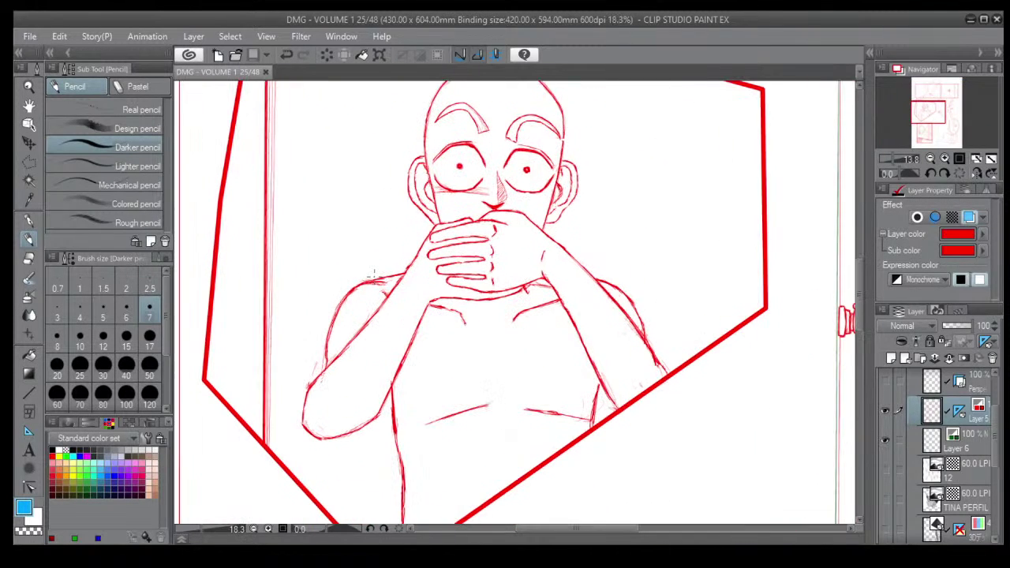
{"action": "left_click", "coordinate": [29, 162]}
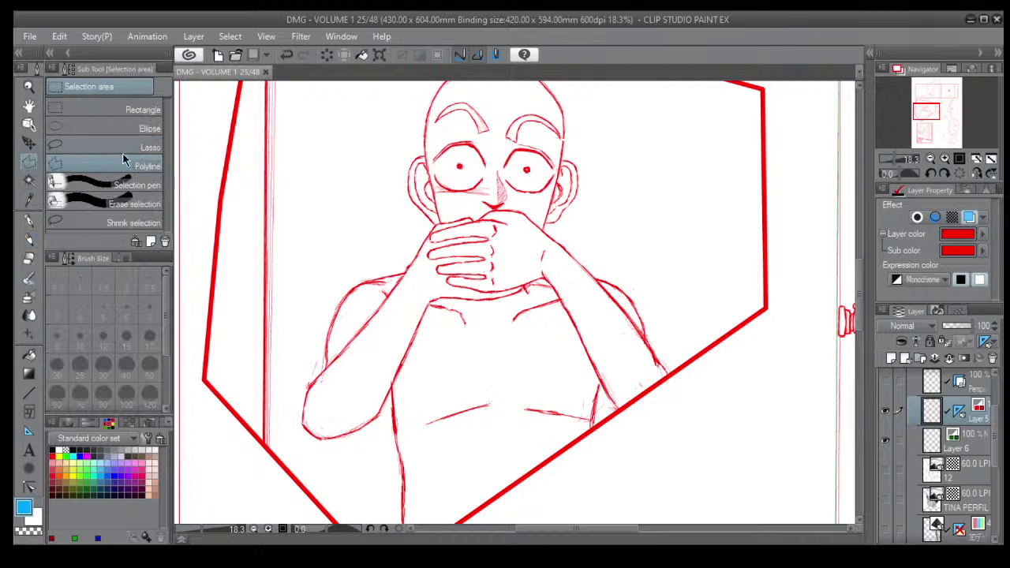
{"action": "scroll", "coordinate": [429, 169], "scroll_direction": "up", "scroll_amount": 2}
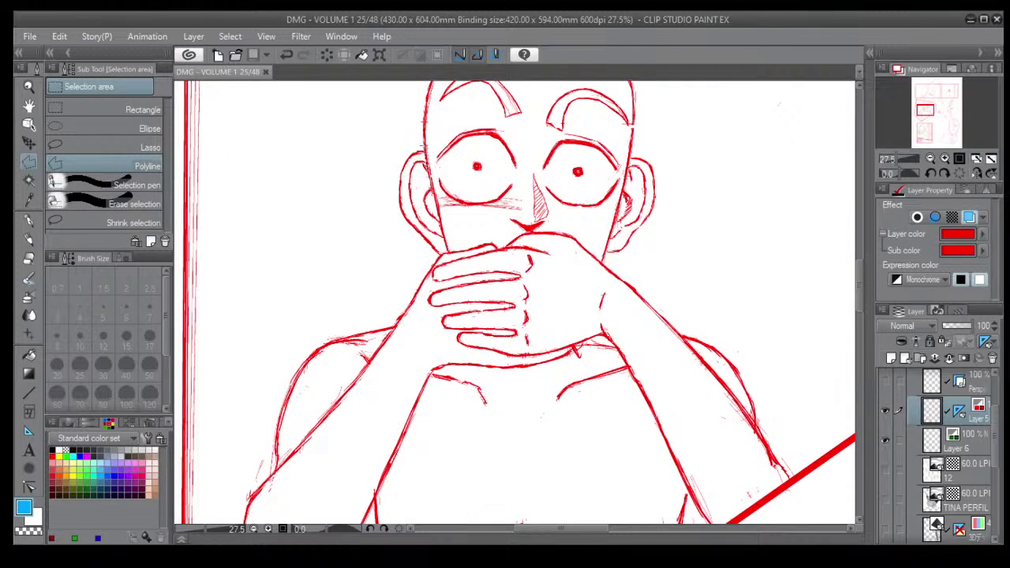
{"action": "left_click", "coordinate": [423, 146]}
{"action": "left_click", "coordinate": [397, 146]}
{"action": "left_click", "coordinate": [384, 195]}
{"action": "left_click", "coordinate": [413, 240]}
{"action": "double_click", "coordinate": [427, 171]}
Transform the selected ear to make it slightly smaller, confirm the change and clear the selection.
{"action": "left_click", "coordinate": [472, 281]}
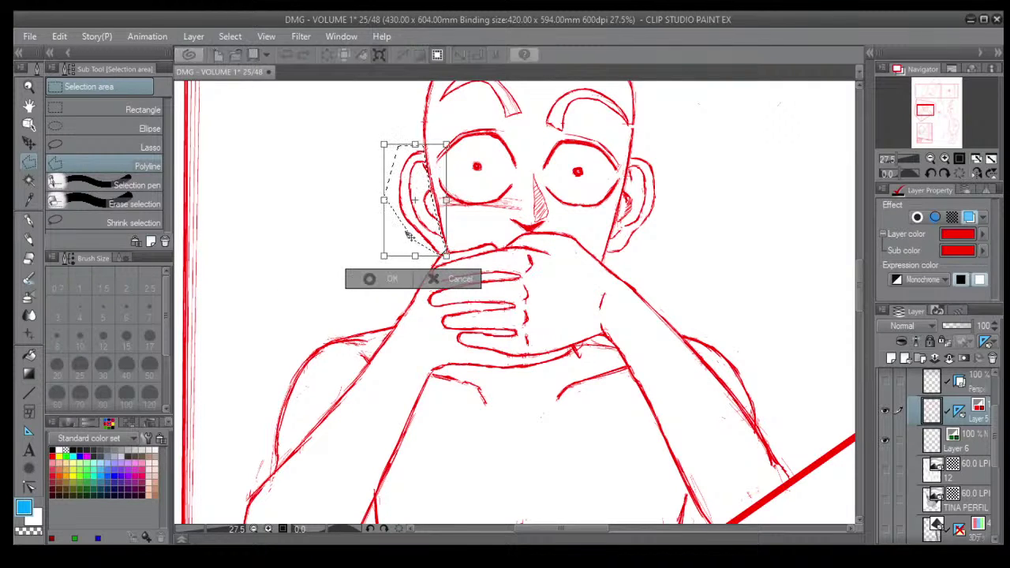
{"action": "left_click_drag", "start_coordinate": [384, 257], "coordinate": [388, 249]}
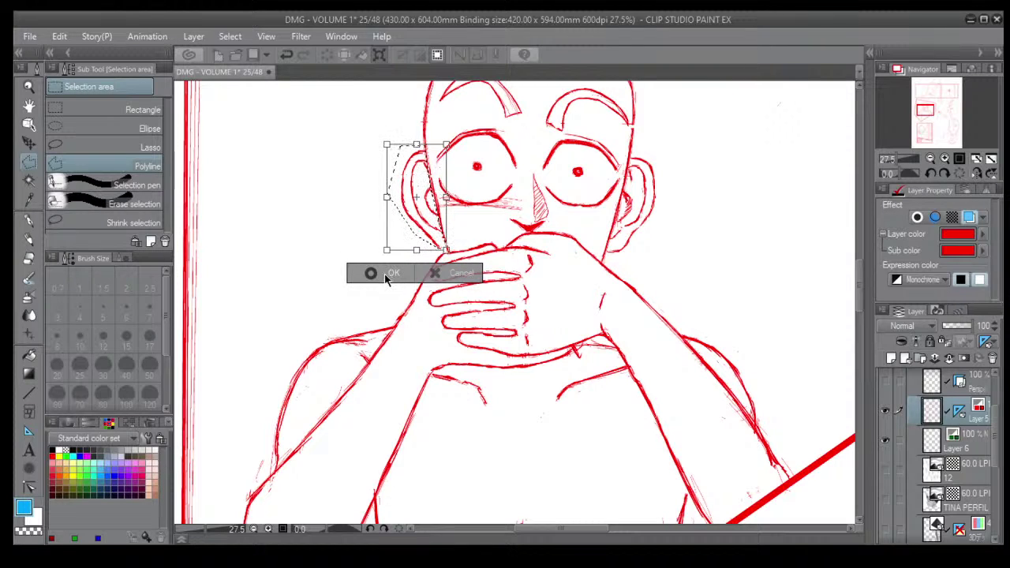
{"action": "left_click", "coordinate": [370, 274]}
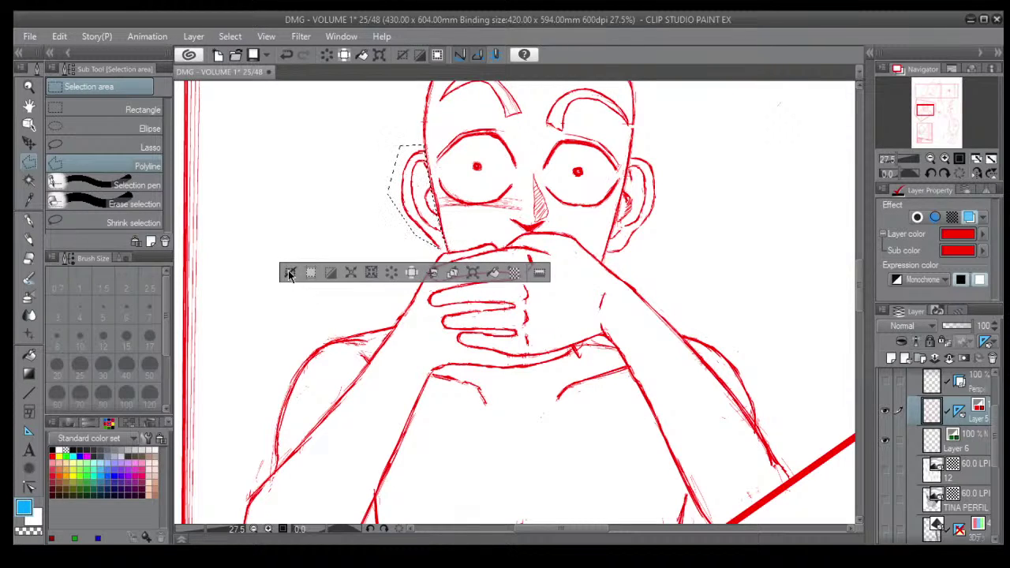
{"action": "left_click", "coordinate": [290, 274]}
Erase the stray sketch strokes along the back of the horned character's head in the top panel with the Hard eraser.
{"action": "left_click", "coordinate": [33, 237]}
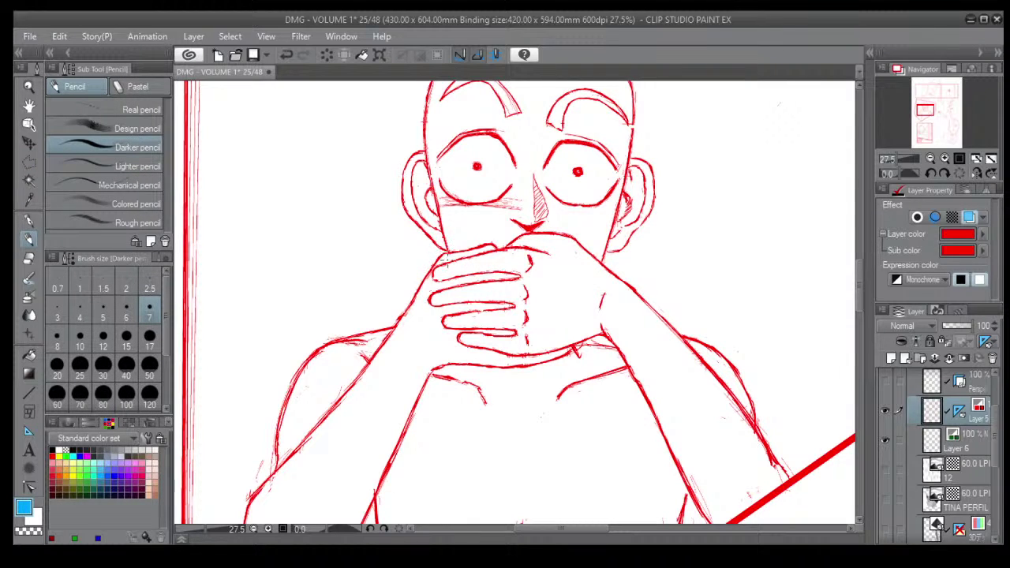
{"action": "scroll", "coordinate": [450, 260], "scroll_direction": "down", "scroll_amount": 3}
{"action": "mouse_move", "coordinate": [546, 214]}
{"action": "left_mouse_down"}
{"action": "mouse_move", "coordinate": [503, 323]}
{"action": "mouse_move", "coordinate": [503, 300]}
{"action": "mouse_move", "coordinate": [450, 304]}
{"action": "left_mouse_up"}
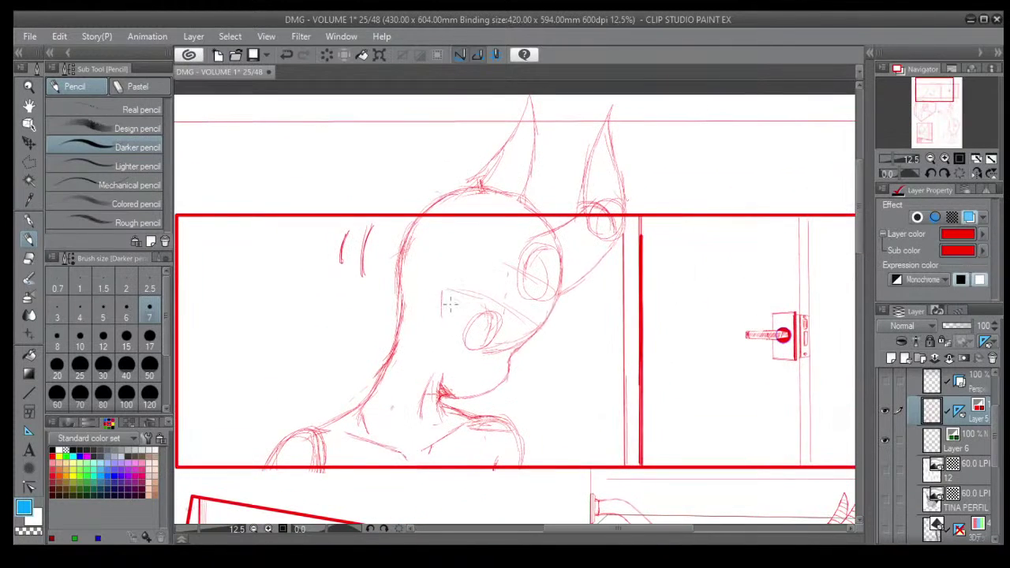
{"action": "left_click", "coordinate": [29, 258]}
{"action": "scroll", "coordinate": [455, 253], "scroll_direction": "down", "scroll_amount": 1}
{"action": "scroll", "coordinate": [427, 237], "scroll_direction": "up", "scroll_amount": 3}
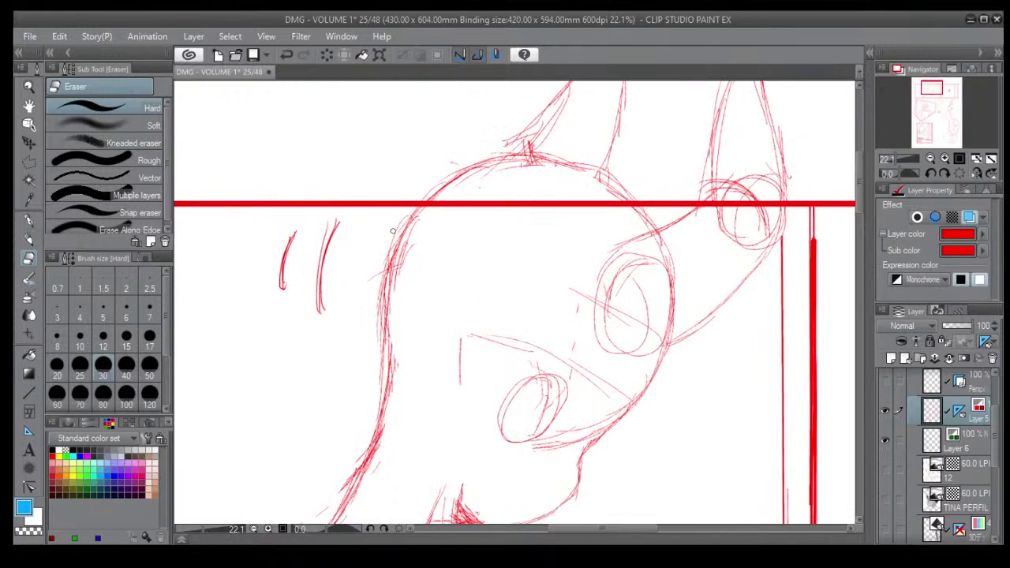
{"action": "mouse_move", "coordinate": [380, 277]}
{"action": "left_mouse_down"}
{"action": "mouse_move", "coordinate": [388, 248]}
{"action": "mouse_move", "coordinate": [392, 276]}
{"action": "left_mouse_up"}
{"action": "left_click_drag", "start_coordinate": [417, 223], "coordinate": [391, 288]}
{"action": "left_click_drag", "start_coordinate": [414, 241], "coordinate": [395, 301]}
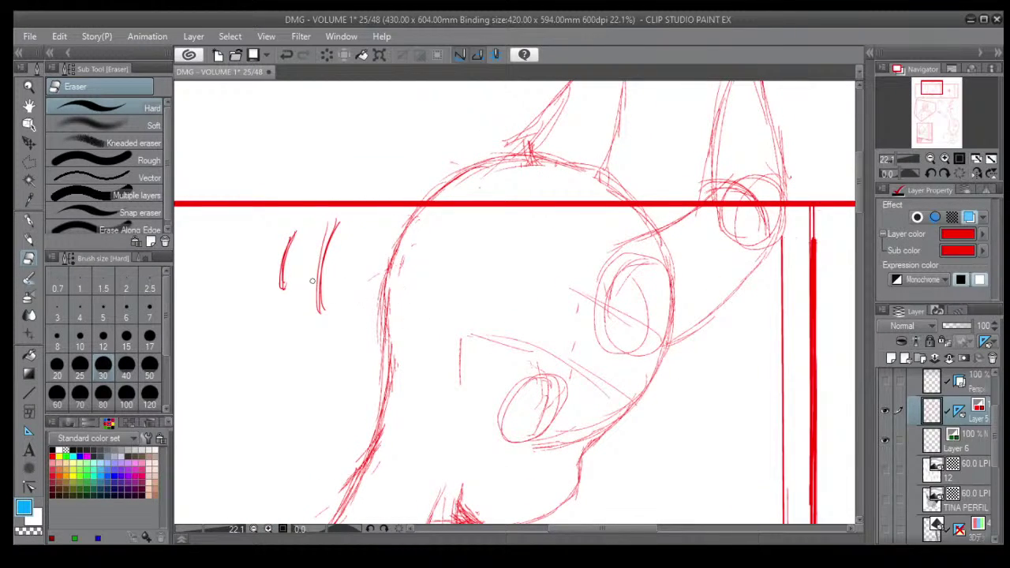
Set the Hard eraser to size 120 and erase the two motion lines beside the horned character's head.
{"action": "left_click", "coordinate": [149, 365]}
{"action": "mouse_move", "coordinate": [317, 265]}
{"action": "left_mouse_down"}
{"action": "mouse_move", "coordinate": [321, 310]}
{"action": "mouse_move", "coordinate": [330, 230]}
{"action": "left_mouse_up"}
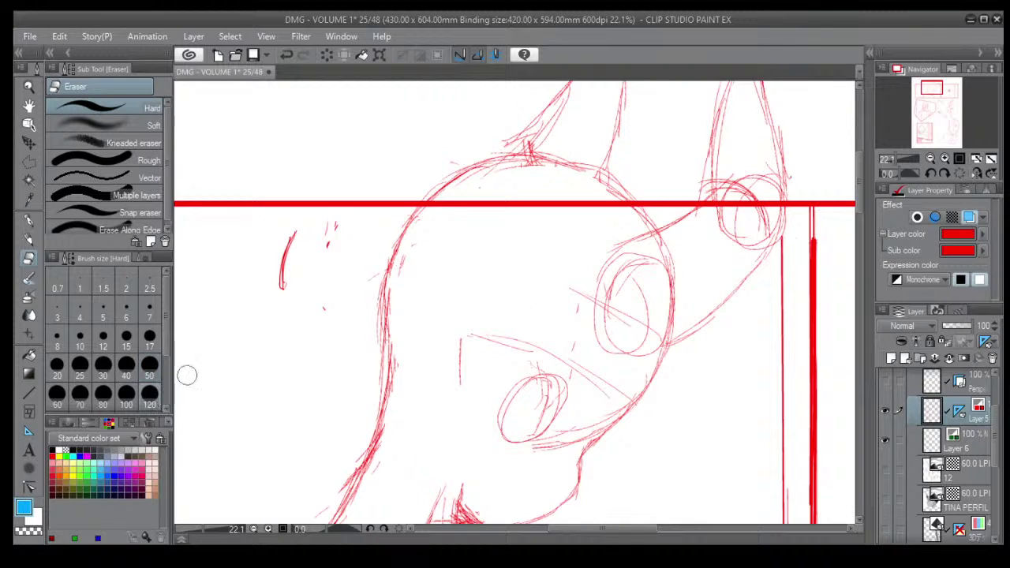
{"action": "mouse_move", "coordinate": [286, 286]}
{"action": "left_mouse_down"}
{"action": "mouse_move", "coordinate": [273, 235]}
{"action": "mouse_move", "coordinate": [327, 251]}
{"action": "mouse_move", "coordinate": [320, 228]}
{"action": "mouse_move", "coordinate": [329, 327]}
{"action": "left_mouse_up"}
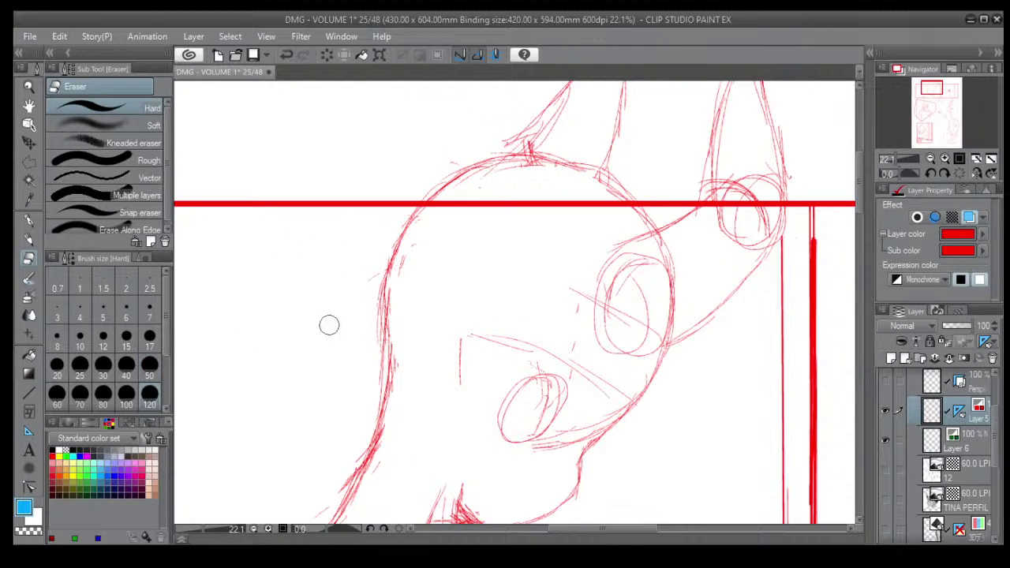
Erase the doubled strokes along the back of the head and the nape to leave a thinner outline.
{"action": "mouse_move", "coordinate": [425, 244]}
{"action": "left_mouse_down"}
{"action": "mouse_move", "coordinate": [409, 278]}
{"action": "mouse_move", "coordinate": [415, 246]}
{"action": "mouse_move", "coordinate": [403, 303]}
{"action": "mouse_move", "coordinate": [397, 296]}
{"action": "mouse_move", "coordinate": [385, 325]}
{"action": "mouse_move", "coordinate": [375, 269]}
{"action": "mouse_move", "coordinate": [372, 312]}
{"action": "mouse_move", "coordinate": [376, 262]}
{"action": "mouse_move", "coordinate": [378, 394]}
{"action": "left_mouse_up"}
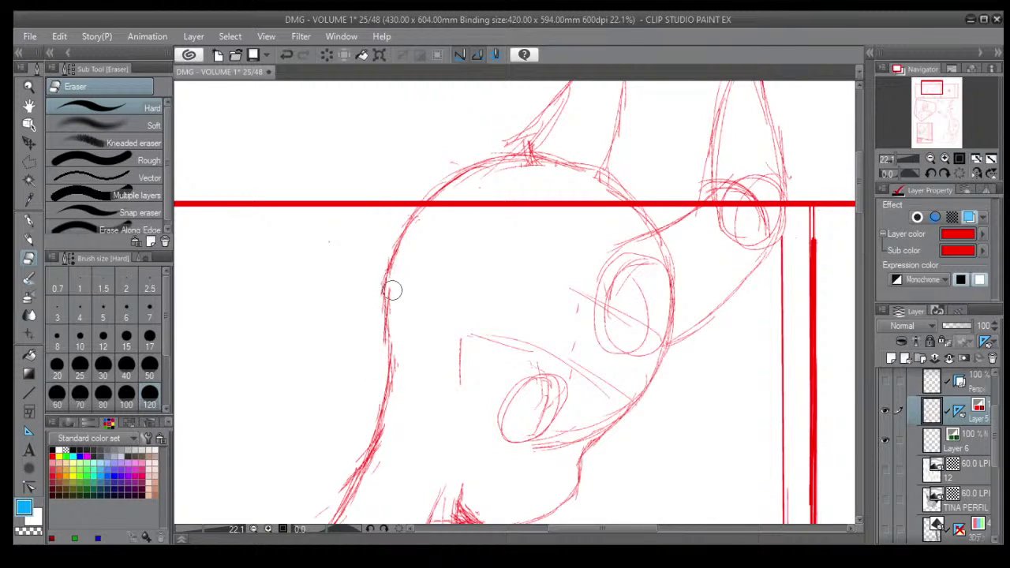
{"action": "left_click_drag", "start_coordinate": [393, 290], "coordinate": [399, 344]}
{"action": "left_click_drag", "start_coordinate": [397, 221], "coordinate": [397, 226]}
{"action": "left_click_drag", "start_coordinate": [379, 279], "coordinate": [377, 263]}
{"action": "mouse_move", "coordinate": [397, 346]}
{"action": "left_mouse_down"}
{"action": "mouse_move", "coordinate": [385, 436]}
{"action": "mouse_move", "coordinate": [406, 443]}
{"action": "mouse_move", "coordinate": [390, 419]}
{"action": "mouse_move", "coordinate": [377, 469]}
{"action": "mouse_move", "coordinate": [355, 458]}
{"action": "mouse_move", "coordinate": [367, 418]}
{"action": "mouse_move", "coordinate": [344, 482]}
{"action": "left_mouse_up"}
{"action": "left_click_drag", "start_coordinate": [363, 434], "coordinate": [334, 502]}
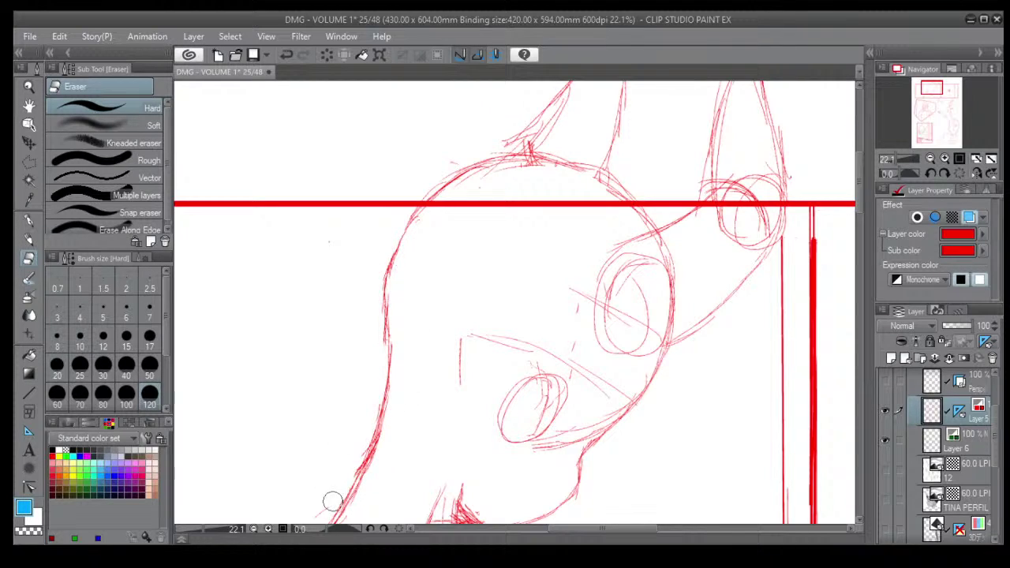
{"action": "mouse_move", "coordinate": [398, 397]}
{"action": "left_mouse_down"}
{"action": "mouse_move", "coordinate": [372, 471]}
{"action": "mouse_move", "coordinate": [380, 450]}
{"action": "mouse_move", "coordinate": [376, 492]}
{"action": "left_mouse_up"}
Erase the extra inner arm strokes on the horned character's shoulders in the top panel.
{"action": "scroll", "coordinate": [443, 407], "scroll_direction": "down", "scroll_amount": 3}
{"action": "scroll", "coordinate": [461, 387], "scroll_direction": "down", "scroll_amount": 1}
{"action": "left_click_drag", "start_coordinate": [481, 467], "coordinate": [415, 285]}
{"action": "scroll", "coordinate": [350, 292], "scroll_direction": "up", "scroll_amount": 3}
{"action": "scroll", "coordinate": [293, 325], "scroll_direction": "up", "scroll_amount": 1}
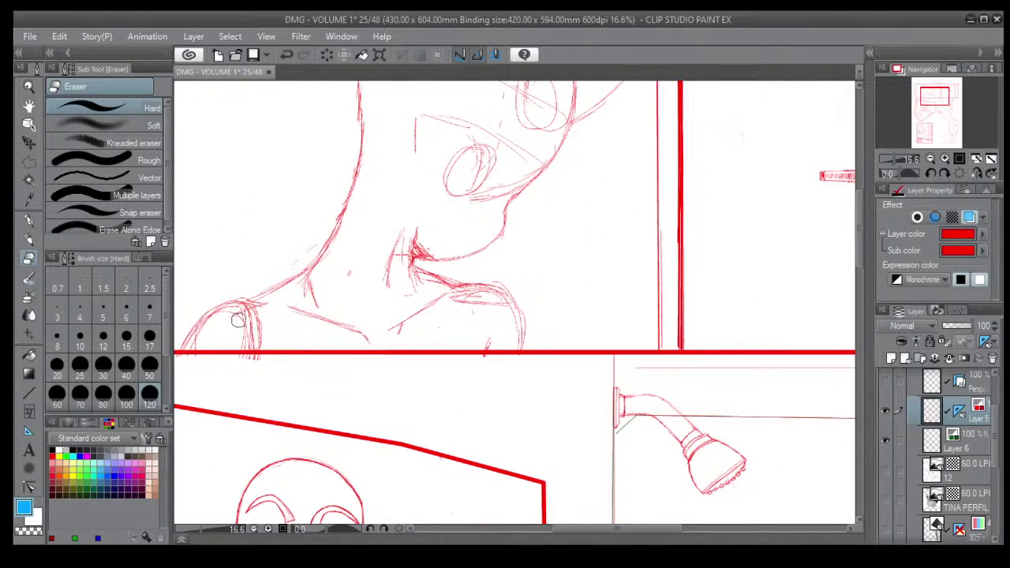
{"action": "mouse_move", "coordinate": [253, 362]}
{"action": "left_mouse_down"}
{"action": "mouse_move", "coordinate": [235, 333]}
{"action": "mouse_move", "coordinate": [258, 340]}
{"action": "mouse_move", "coordinate": [252, 325]}
{"action": "mouse_move", "coordinate": [266, 329]}
{"action": "mouse_move", "coordinate": [217, 322]}
{"action": "left_mouse_up"}
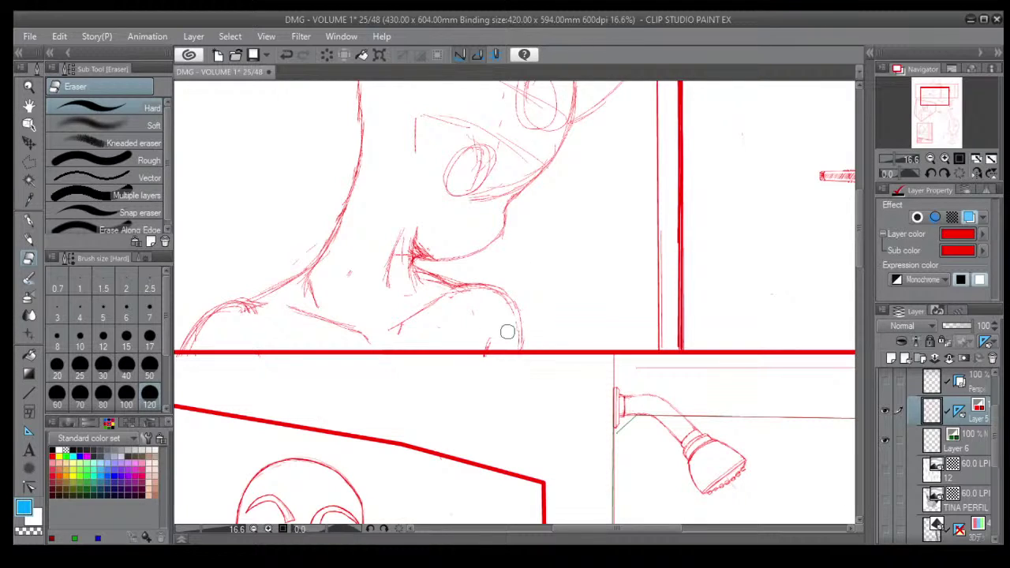
Set the eraser to size 15 and clean up the rough lines under the chin and along the adjoining shoulder.
{"action": "left_click", "coordinate": [122, 340]}
{"action": "scroll", "coordinate": [399, 270], "scroll_direction": "up", "scroll_amount": 1}
{"action": "scroll", "coordinate": [397, 258], "scroll_direction": "up", "scroll_amount": 1}
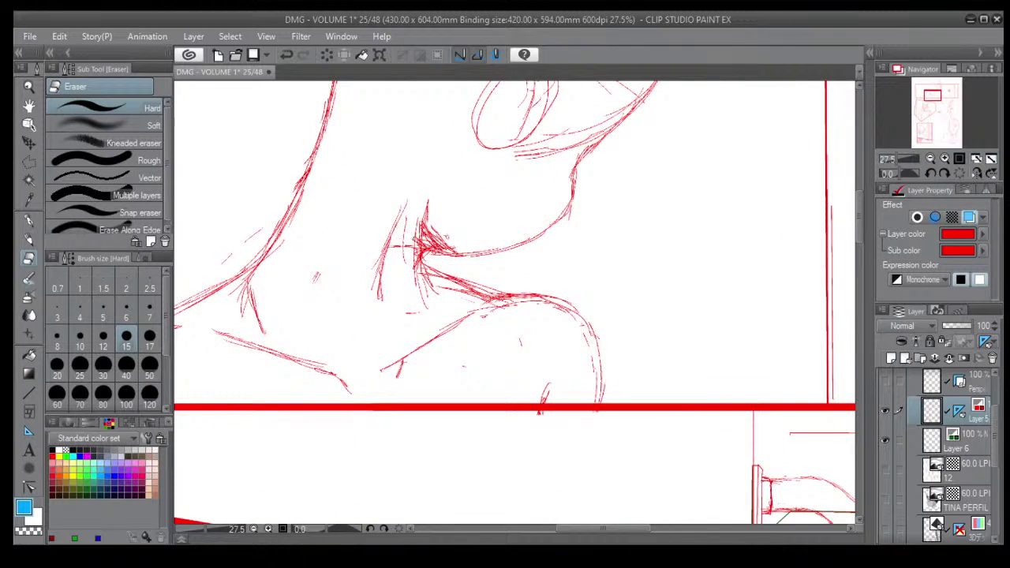
{"action": "mouse_move", "coordinate": [414, 234]}
{"action": "left_mouse_down"}
{"action": "mouse_move", "coordinate": [414, 273]}
{"action": "mouse_move", "coordinate": [418, 229]}
{"action": "mouse_move", "coordinate": [403, 237]}
{"action": "mouse_move", "coordinate": [421, 304]}
{"action": "left_mouse_up"}
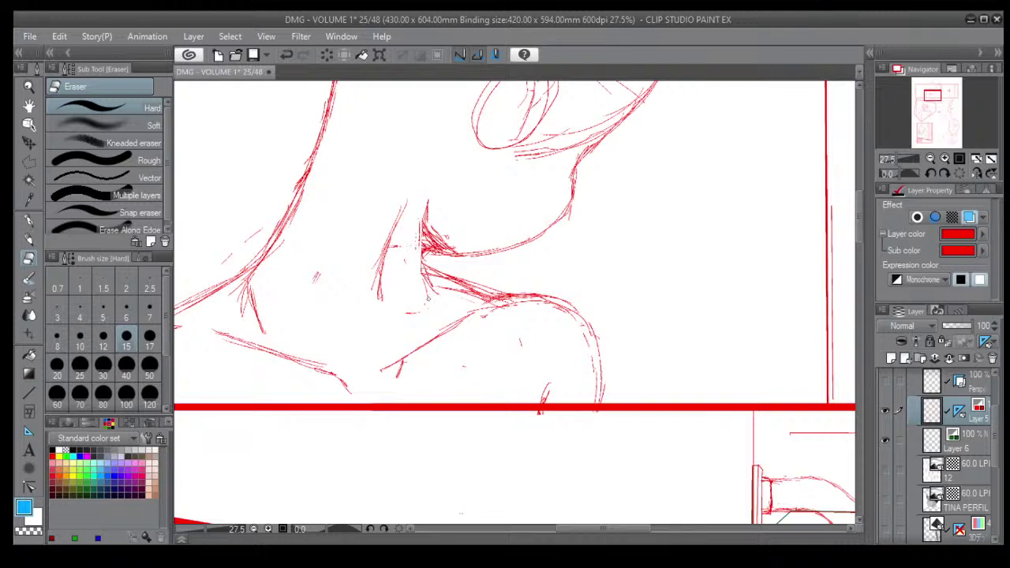
{"action": "left_click_drag", "start_coordinate": [428, 258], "coordinate": [425, 251]}
{"action": "mouse_move", "coordinate": [442, 285]}
{"action": "left_mouse_down"}
{"action": "mouse_move", "coordinate": [471, 289]}
{"action": "mouse_move", "coordinate": [497, 328]}
{"action": "mouse_move", "coordinate": [486, 311]}
{"action": "mouse_move", "coordinate": [508, 312]}
{"action": "mouse_move", "coordinate": [476, 308]}
{"action": "mouse_move", "coordinate": [570, 322]}
{"action": "left_mouse_up"}
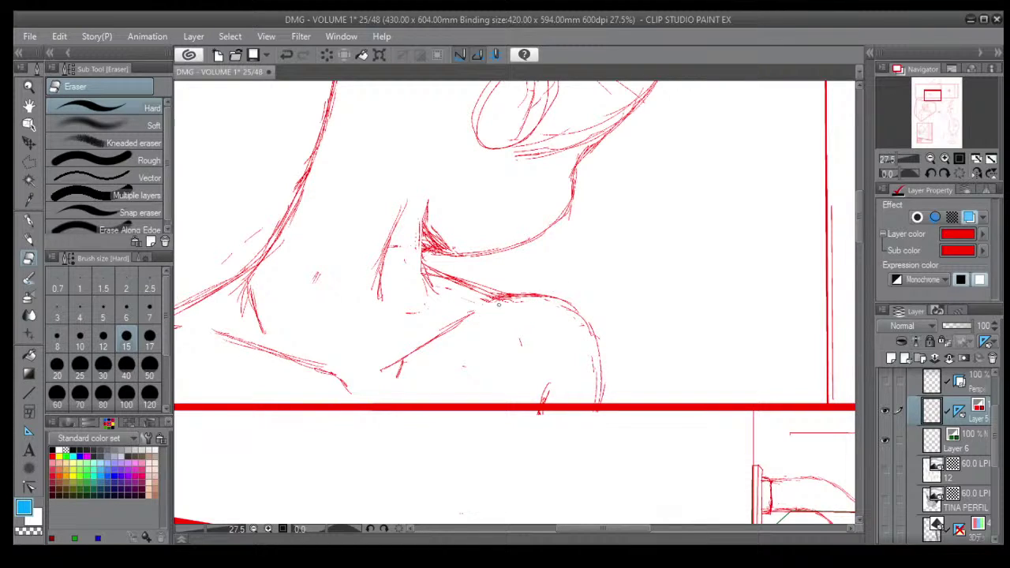
{"action": "mouse_move", "coordinate": [498, 305]}
{"action": "left_mouse_down"}
{"action": "mouse_move", "coordinate": [505, 298]}
{"action": "mouse_move", "coordinate": [458, 284]}
{"action": "mouse_move", "coordinate": [399, 309]}
{"action": "left_mouse_up"}
Rotate the canvas, set the eraser to size 40 and thin the rough outline of the shoulder below the nape.
{"action": "left_click_drag", "start_coordinate": [254, 160], "coordinate": [314, 84]}
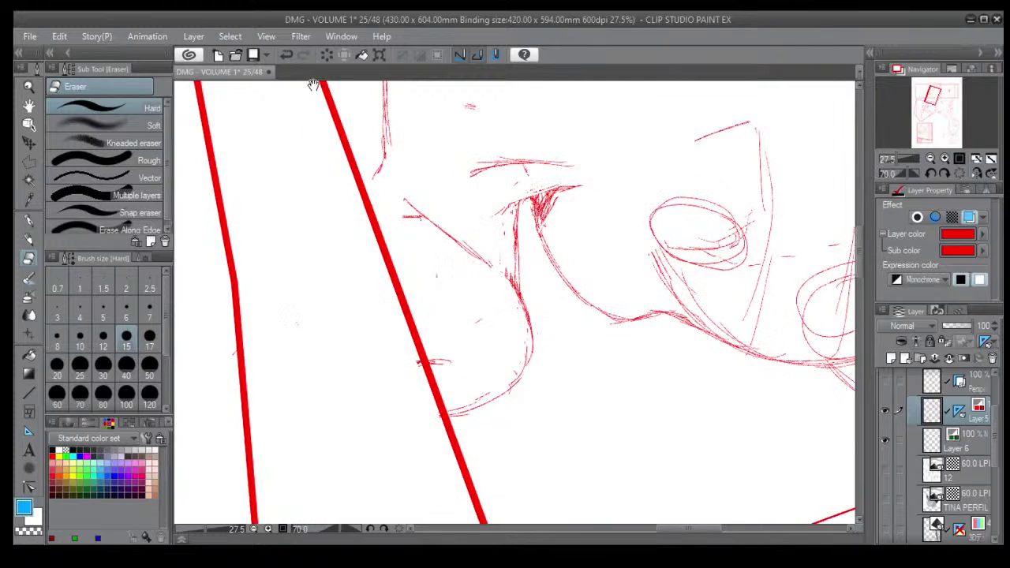
{"action": "mouse_move", "coordinate": [308, 158]}
{"action": "left_mouse_down"}
{"action": "mouse_move", "coordinate": [303, 264]}
{"action": "mouse_move", "coordinate": [282, 327]}
{"action": "left_mouse_up"}
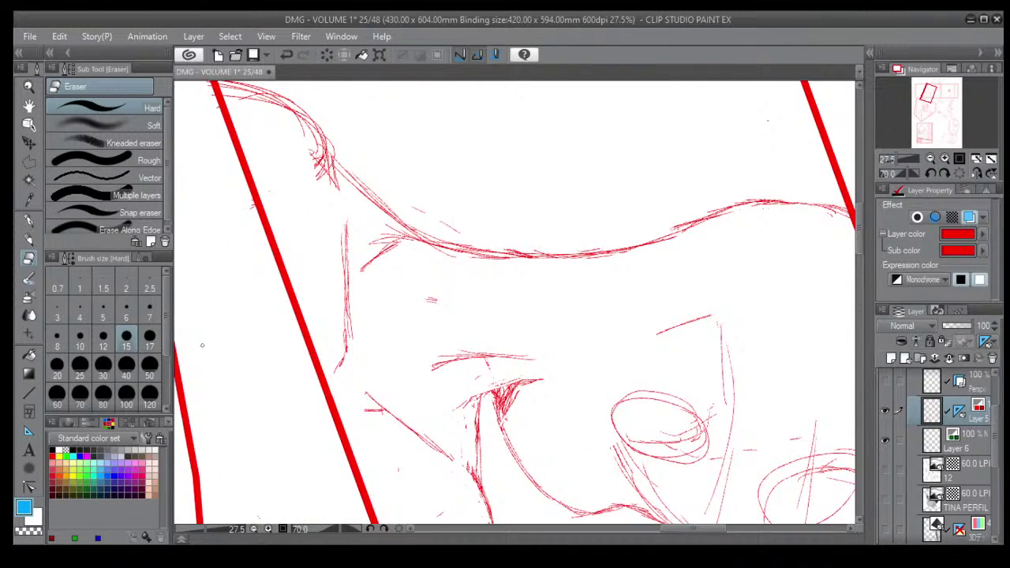
{"action": "left_click", "coordinate": [128, 370]}
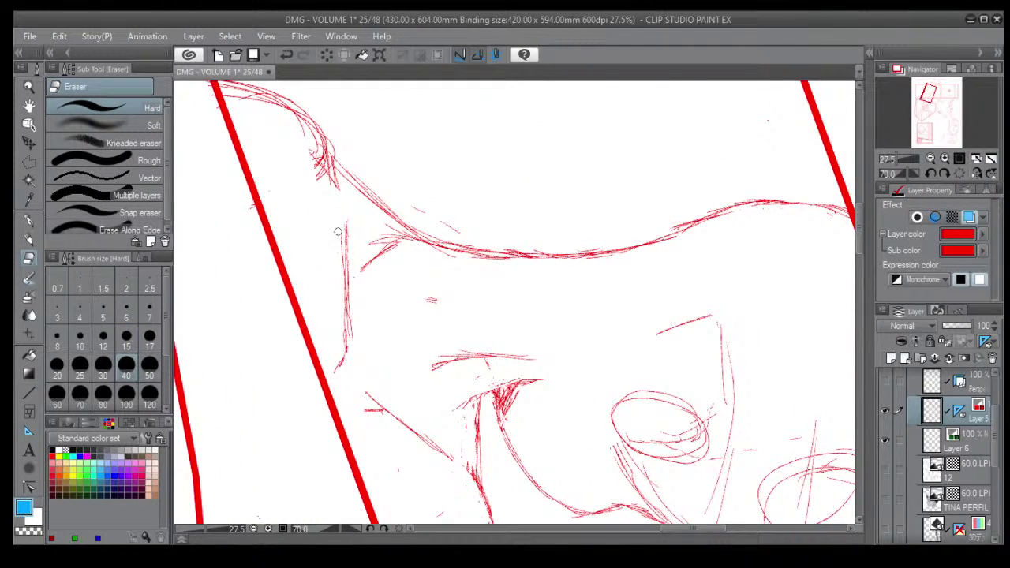
{"action": "mouse_move", "coordinate": [340, 234]}
{"action": "left_mouse_down"}
{"action": "mouse_move", "coordinate": [353, 334]}
{"action": "mouse_move", "coordinate": [353, 275]}
{"action": "mouse_move", "coordinate": [352, 345]}
{"action": "left_mouse_up"}
{"action": "left_click_drag", "start_coordinate": [334, 181], "coordinate": [332, 181]}
{"action": "mouse_move", "coordinate": [303, 131]}
{"action": "left_mouse_down"}
{"action": "mouse_move", "coordinate": [317, 172]}
{"action": "mouse_move", "coordinate": [329, 142]}
{"action": "mouse_move", "coordinate": [268, 101]}
{"action": "mouse_move", "coordinate": [304, 127]}
{"action": "mouse_move", "coordinate": [285, 111]}
{"action": "mouse_move", "coordinate": [296, 131]}
{"action": "mouse_move", "coordinate": [256, 93]}
{"action": "mouse_move", "coordinate": [309, 129]}
{"action": "mouse_move", "coordinate": [266, 102]}
{"action": "mouse_move", "coordinate": [197, 89]}
{"action": "mouse_move", "coordinate": [230, 92]}
{"action": "left_mouse_up"}
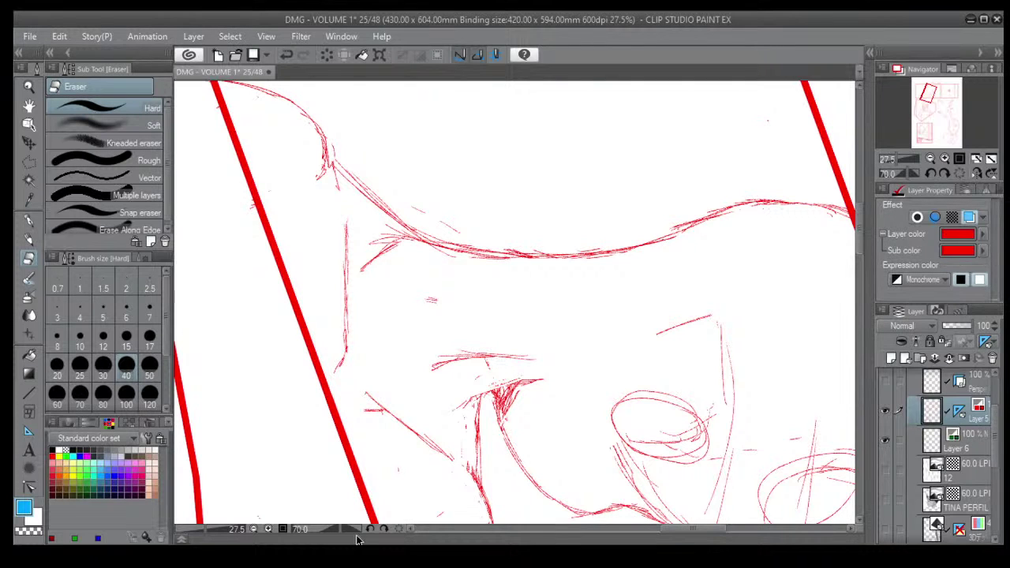
Turn the canvas further and erase the doubled and loose strokes along the nape of the horned character's neck.
{"action": "scroll", "coordinate": [526, 436], "scroll_direction": "down", "scroll_amount": 3}
{"action": "key", "text": "shift+6"}
{"action": "key", "text": "shift+6"}
{"action": "key", "text": "shift+6"}
{"action": "key", "text": "shift+6"}
{"action": "key", "text": "shift+6"}
{"action": "key", "text": "shift+6"}
{"action": "key", "text": "shift+6"}
{"action": "key", "text": "shift+6"}
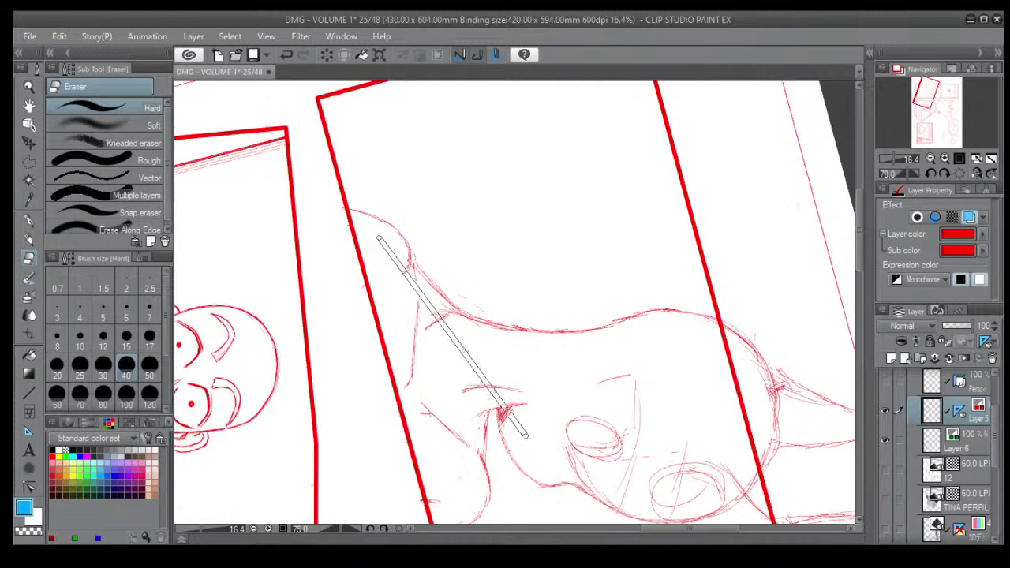
{"action": "left_click_drag", "start_coordinate": [525, 434], "coordinate": [526, 435]}
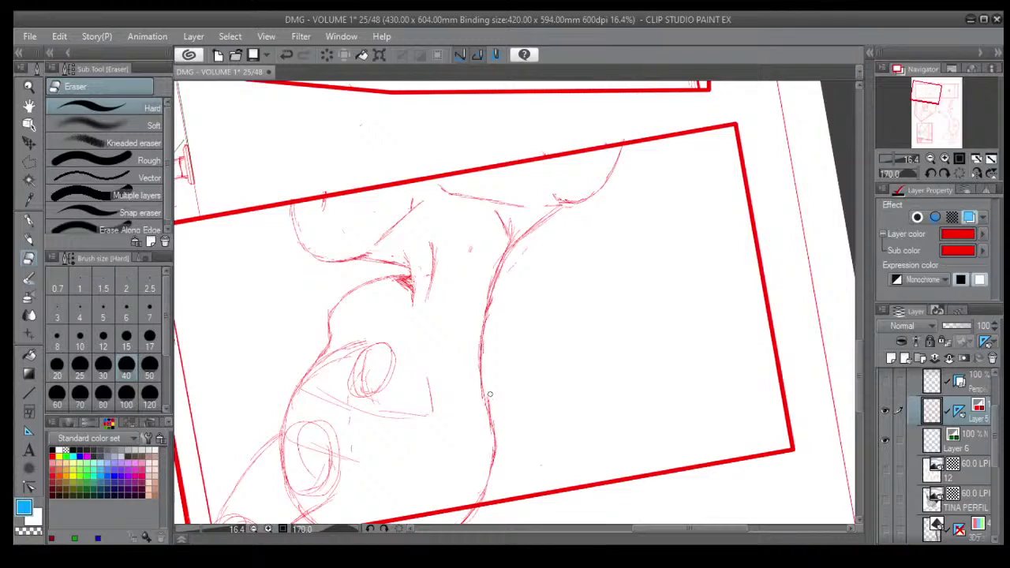
{"action": "scroll", "coordinate": [489, 393], "scroll_direction": "up", "scroll_amount": 4}
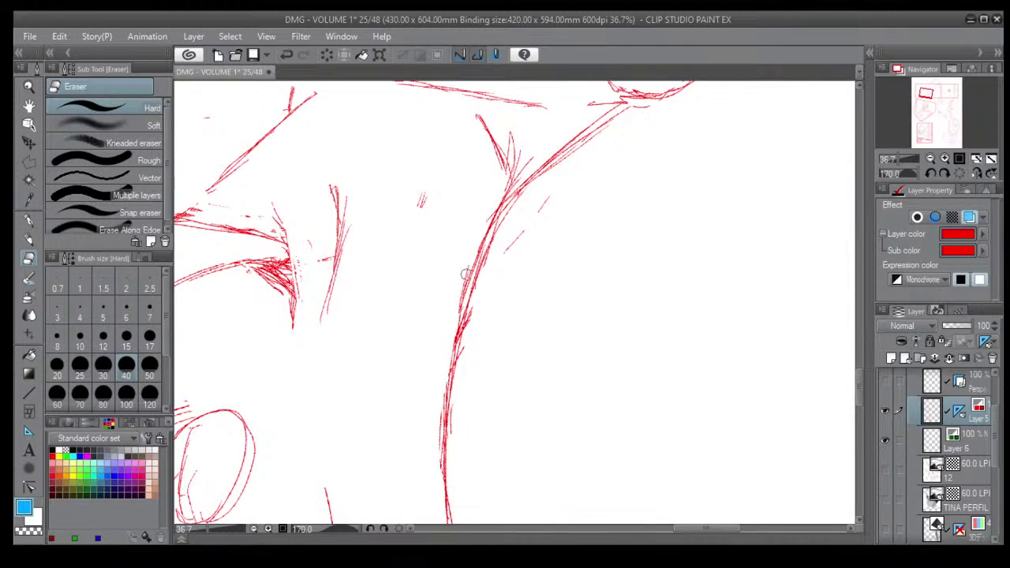
{"action": "left_click_drag", "start_coordinate": [466, 274], "coordinate": [462, 287]}
{"action": "left_click_drag", "start_coordinate": [490, 211], "coordinate": [465, 289]}
{"action": "left_click_drag", "start_coordinate": [484, 239], "coordinate": [449, 341]}
{"action": "mouse_move", "coordinate": [549, 196]}
{"action": "left_mouse_down"}
{"action": "mouse_move", "coordinate": [529, 230]}
{"action": "mouse_move", "coordinate": [550, 177]}
{"action": "mouse_move", "coordinate": [512, 218]}
{"action": "mouse_move", "coordinate": [480, 379]}
{"action": "left_mouse_up"}
{"action": "left_click_drag", "start_coordinate": [478, 305], "coordinate": [476, 377]}
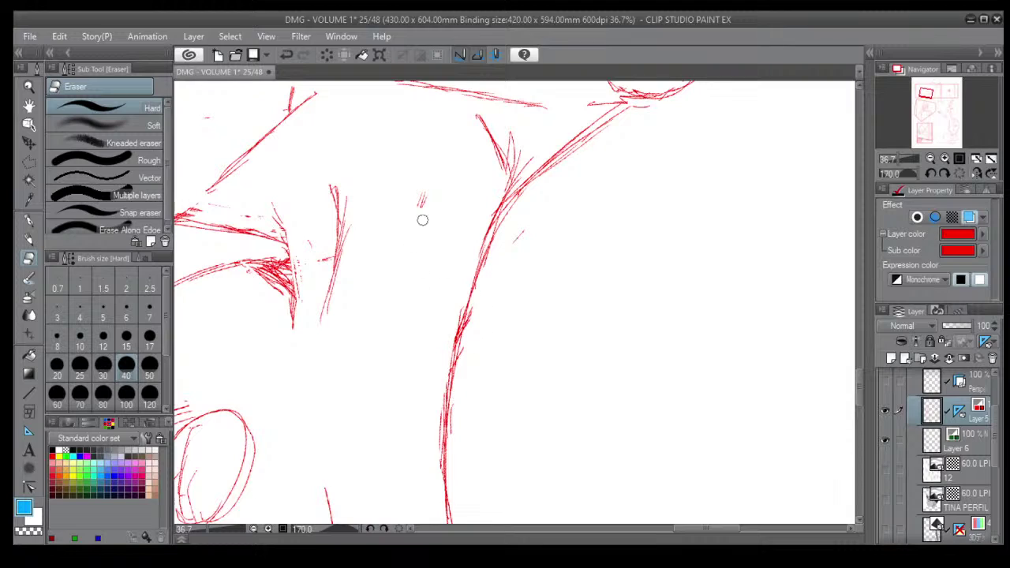
Erase the stray marks inside the neck and the doubled strokes where the neck meets the shoulder.
{"action": "left_click_drag", "start_coordinate": [418, 202], "coordinate": [424, 193]}
{"action": "left_click_drag", "start_coordinate": [529, 230], "coordinate": [514, 242]}
{"action": "left_click_drag", "start_coordinate": [511, 173], "coordinate": [507, 130]}
{"action": "left_click_drag", "start_coordinate": [630, 110], "coordinate": [546, 176]}
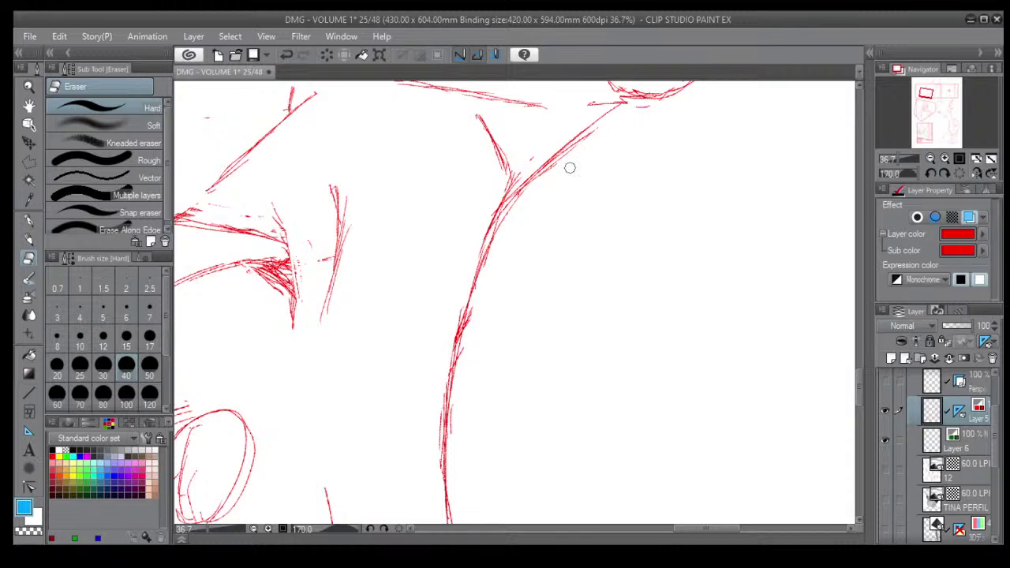
Clean the outline at the back of the head and rotate the canvas back to its upright orientation.
{"action": "scroll", "coordinate": [570, 168], "scroll_direction": "down", "scroll_amount": 2}
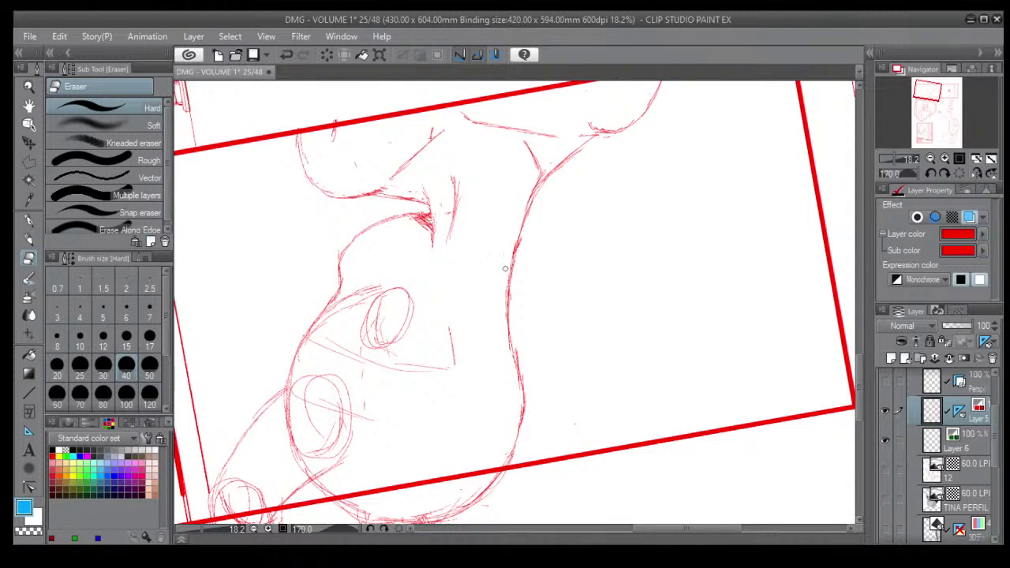
{"action": "left_click_drag", "start_coordinate": [518, 356], "coordinate": [526, 403]}
{"action": "scroll", "coordinate": [528, 404], "scroll_direction": "down", "scroll_amount": 1}
{"action": "key", "text": "asciicircum"}
{"action": "key", "text": "asciicircum"}
{"action": "key", "text": "asciicircum"}
{"action": "key", "text": "asciicircum"}
{"action": "key", "text": "asciicircum"}
{"action": "key", "text": "asciicircum"}
{"action": "key", "text": "asciicircum"}
{"action": "key", "text": "asciicircum"}
{"action": "key", "text": "asciicircum"}
{"action": "key", "text": "asciicircum"}
{"action": "key", "text": "asciicircum"}
{"action": "key", "text": "asciicircum"}
{"action": "key", "text": "asciicircum"}
{"action": "key", "text": "asciicircum"}
{"action": "key", "text": "asciicircum"}
{"action": "key", "text": "asciicircum"}
{"action": "key", "text": "asciicircum"}
{"action": "key", "text": "asciicircum"}
{"action": "key", "text": "asciicircum"}
{"action": "key", "text": "asciicircum"}
{"action": "key", "text": "asciicircum"}
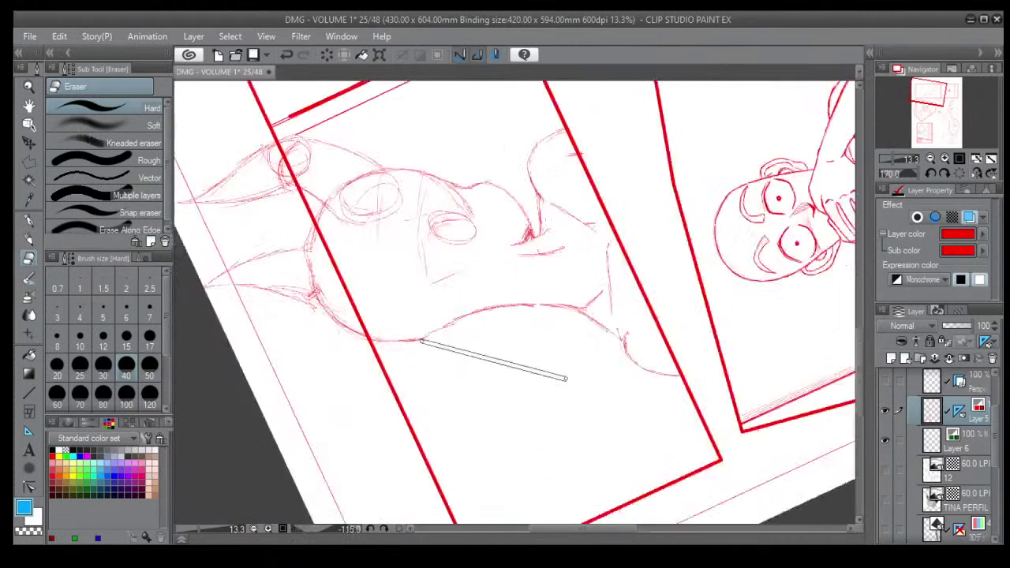
{"action": "key", "text": "asciicircum"}
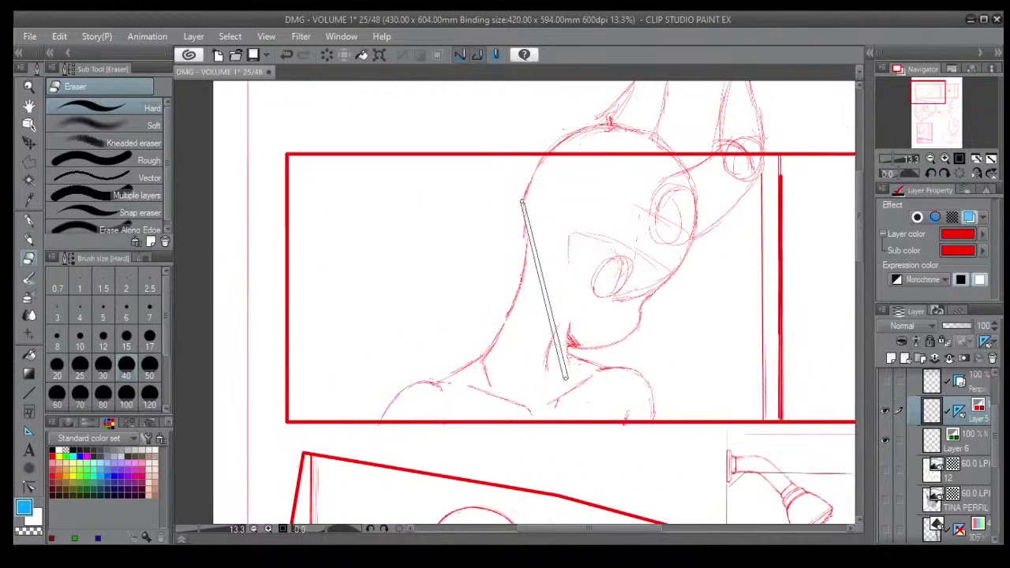
Erase the doubled strokes and stray marks around the horned character's chin, lower jaw and front of the neck.
{"action": "left_click_drag", "start_coordinate": [665, 408], "coordinate": [569, 402]}
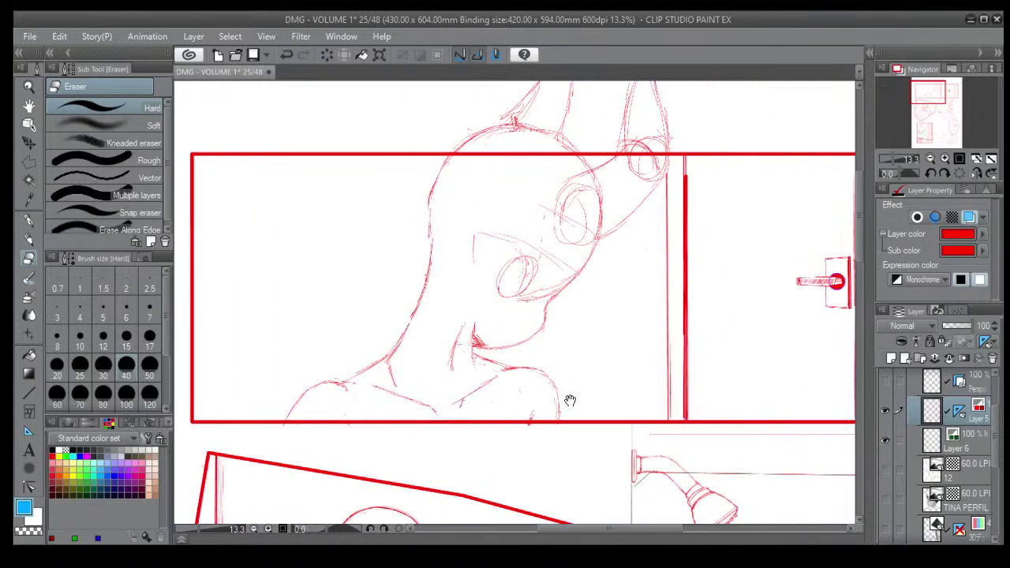
{"action": "scroll", "coordinate": [569, 402], "scroll_direction": "up", "scroll_amount": 1}
{"action": "scroll", "coordinate": [570, 401], "scroll_direction": "up", "scroll_amount": 1}
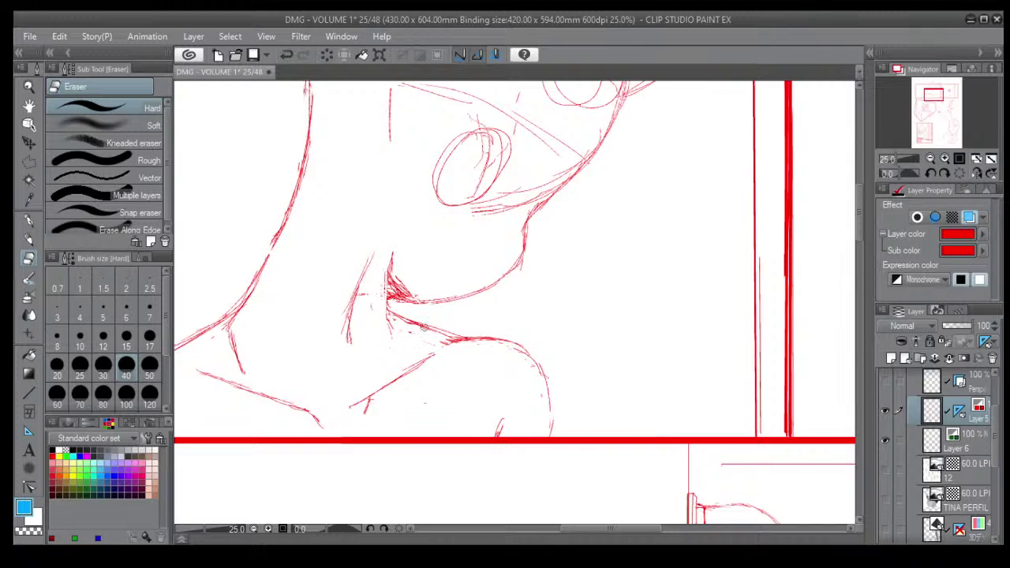
{"action": "left_click_drag", "start_coordinate": [391, 323], "coordinate": [394, 335]}
{"action": "left_click_drag", "start_coordinate": [397, 275], "coordinate": [446, 293]}
{"action": "mouse_move", "coordinate": [483, 196]}
{"action": "left_mouse_down"}
{"action": "mouse_move", "coordinate": [514, 179]}
{"action": "mouse_move", "coordinate": [493, 214]}
{"action": "mouse_move", "coordinate": [540, 183]}
{"action": "mouse_move", "coordinate": [525, 205]}
{"action": "mouse_move", "coordinate": [486, 222]}
{"action": "mouse_move", "coordinate": [488, 204]}
{"action": "mouse_move", "coordinate": [465, 213]}
{"action": "mouse_move", "coordinate": [506, 213]}
{"action": "mouse_move", "coordinate": [587, 139]}
{"action": "left_mouse_up"}
Erase the facial guide lines with the Hard eraser at size 120 and thin the doubled outline of the skull.
{"action": "scroll", "coordinate": [541, 166], "scroll_direction": "down", "scroll_amount": 4}
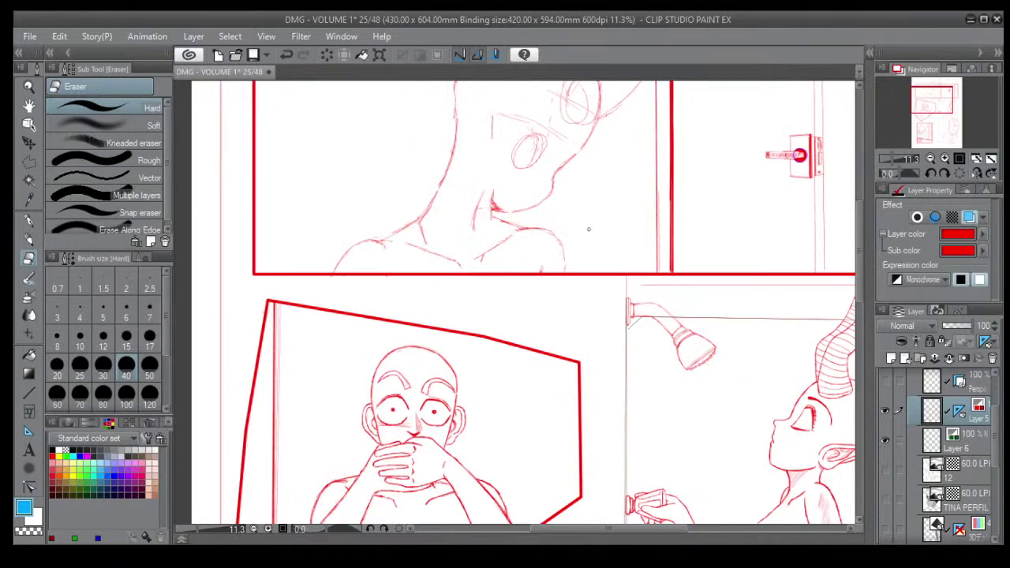
{"action": "left_click_drag", "start_coordinate": [519, 151], "coordinate": [515, 291]}
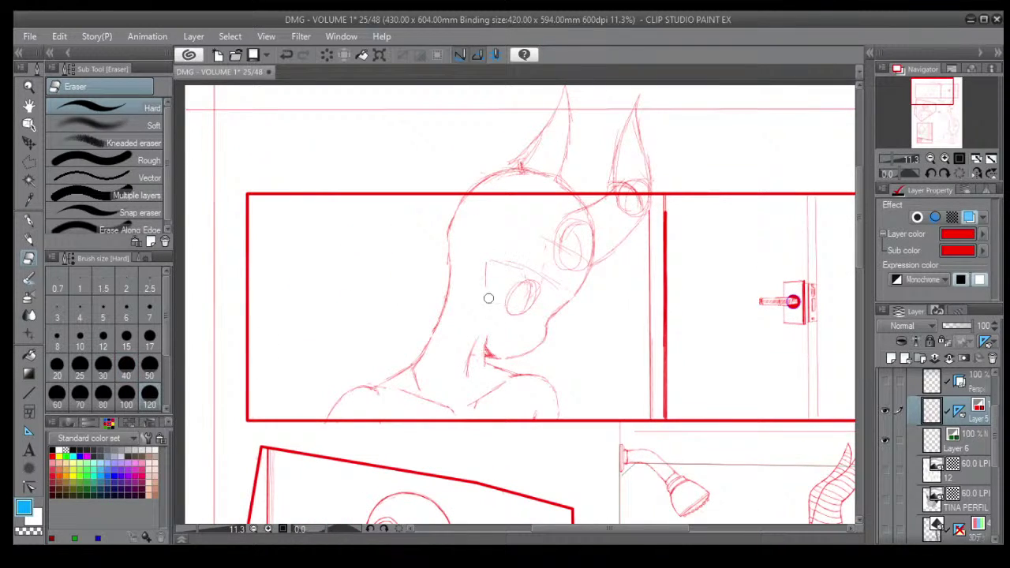
{"action": "mouse_move", "coordinate": [489, 299]}
{"action": "left_mouse_down"}
{"action": "mouse_move", "coordinate": [483, 251]}
{"action": "mouse_move", "coordinate": [554, 283]}
{"action": "left_mouse_up"}
{"action": "scroll", "coordinate": [521, 165], "scroll_direction": "up", "scroll_amount": 4}
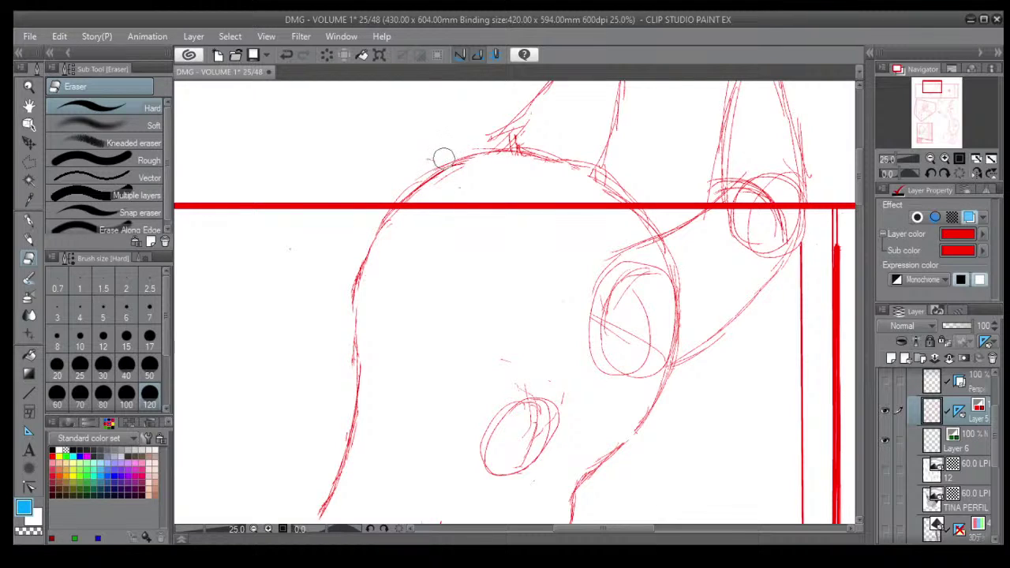
{"action": "mouse_move", "coordinate": [454, 181]}
{"action": "left_mouse_down"}
{"action": "mouse_move", "coordinate": [420, 191]}
{"action": "mouse_move", "coordinate": [390, 241]}
{"action": "left_mouse_up"}
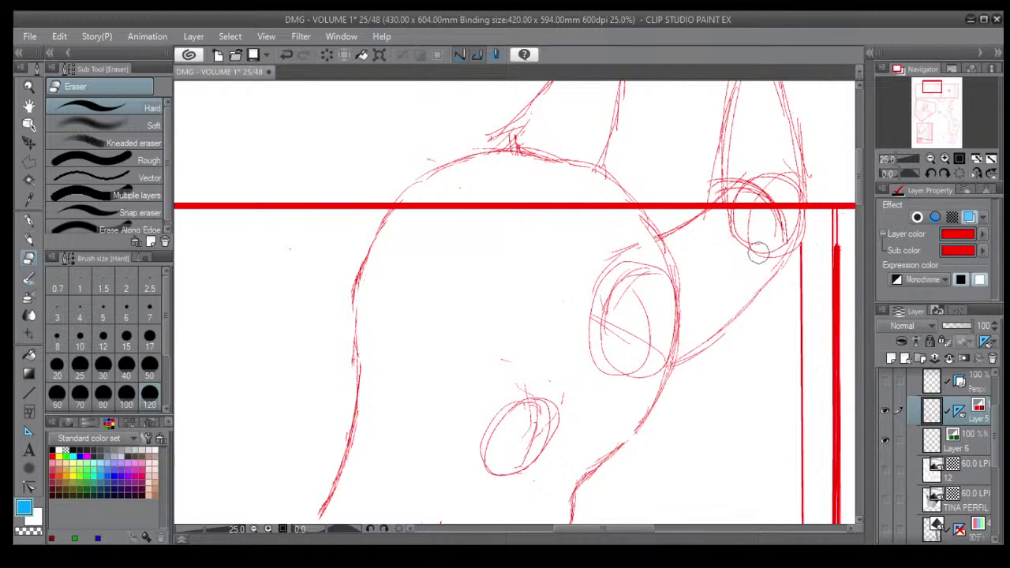
Erase the tangled strokes at the base of the left horn and redraw the horn base and crown with the Darker pencil at size 3.
{"action": "left_click_drag", "start_coordinate": [678, 101], "coordinate": [571, 285]}
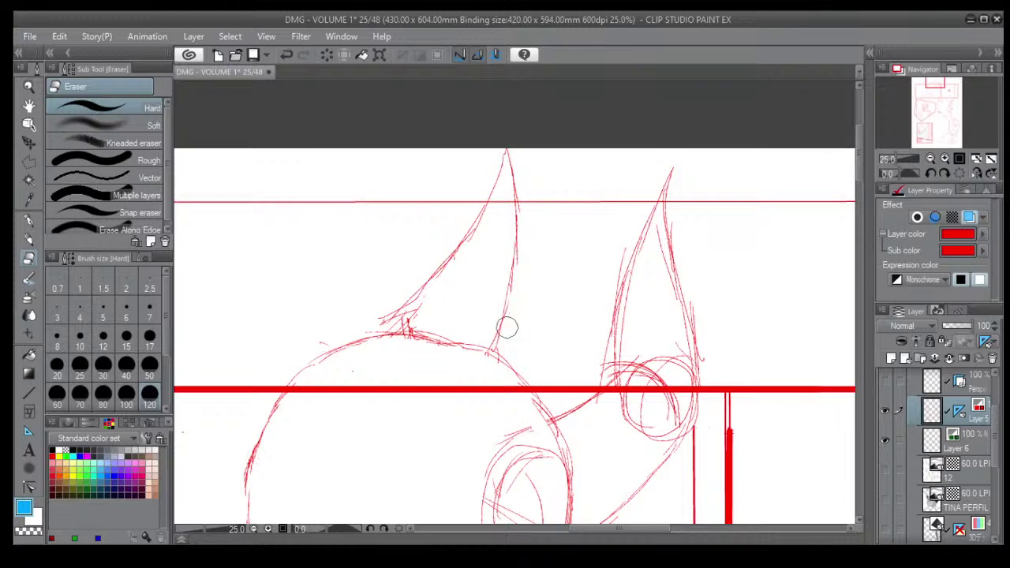
{"action": "mouse_move", "coordinate": [422, 302]}
{"action": "left_mouse_down"}
{"action": "mouse_move", "coordinate": [394, 319]}
{"action": "mouse_move", "coordinate": [395, 300]}
{"action": "mouse_move", "coordinate": [407, 299]}
{"action": "mouse_move", "coordinate": [408, 330]}
{"action": "mouse_move", "coordinate": [434, 350]}
{"action": "mouse_move", "coordinate": [394, 344]}
{"action": "mouse_move", "coordinate": [457, 333]}
{"action": "mouse_move", "coordinate": [395, 325]}
{"action": "mouse_move", "coordinate": [425, 324]}
{"action": "mouse_move", "coordinate": [463, 342]}
{"action": "left_mouse_up"}
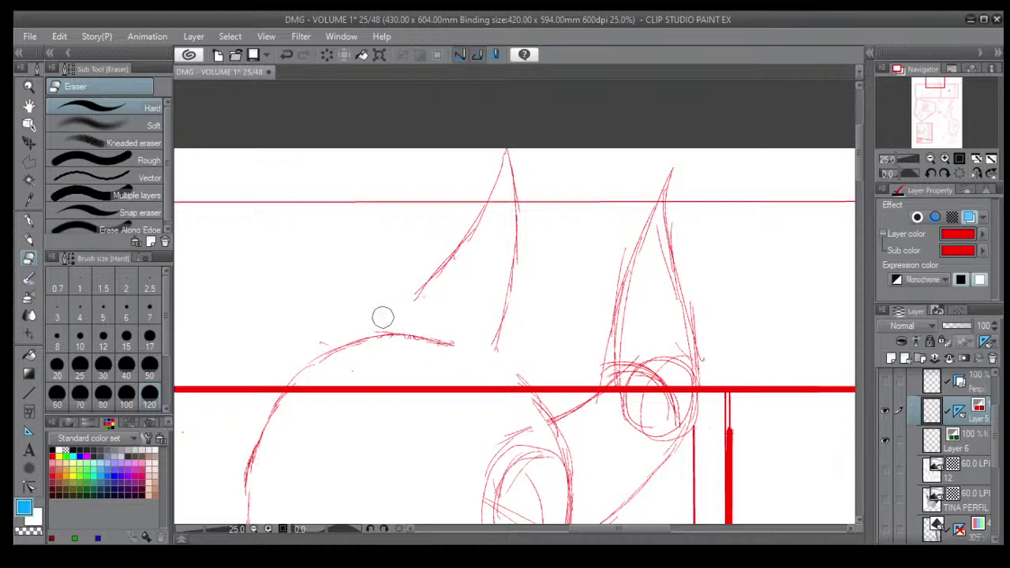
{"action": "left_click", "coordinate": [57, 312]}
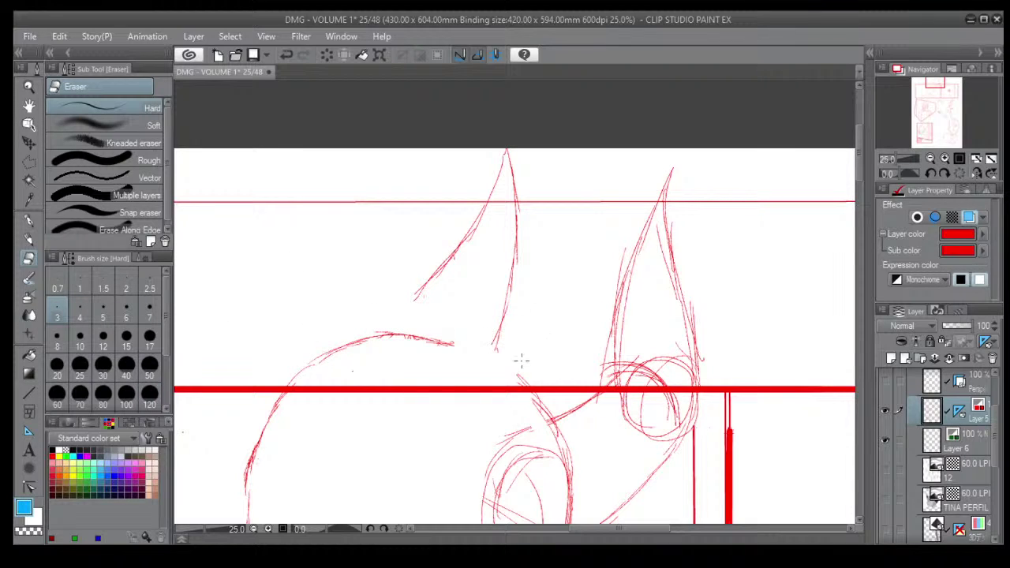
{"action": "left_click", "coordinate": [29, 240]}
{"action": "left_click", "coordinate": [68, 310]}
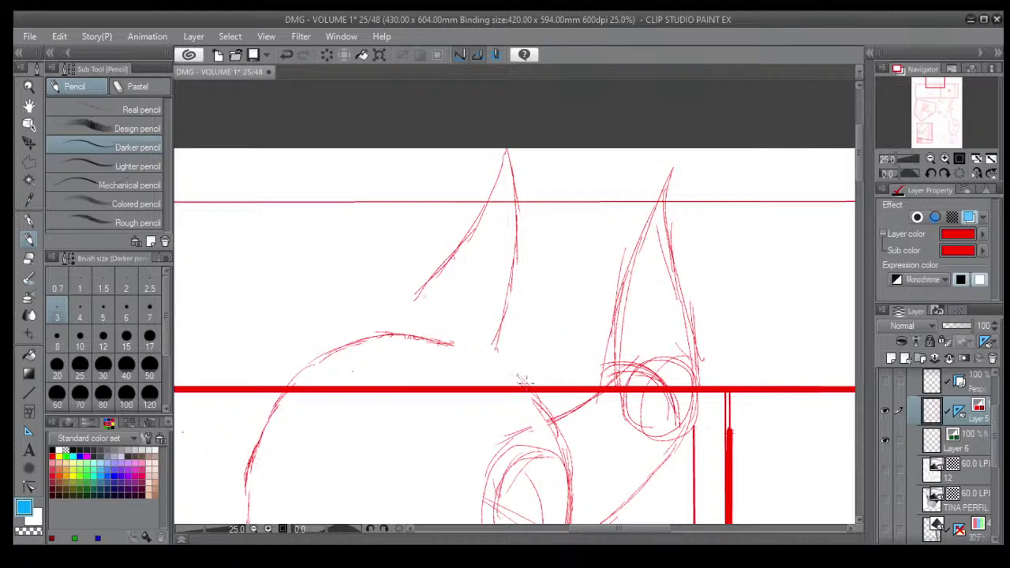
{"action": "left_click_drag", "start_coordinate": [521, 379], "coordinate": [464, 345]}
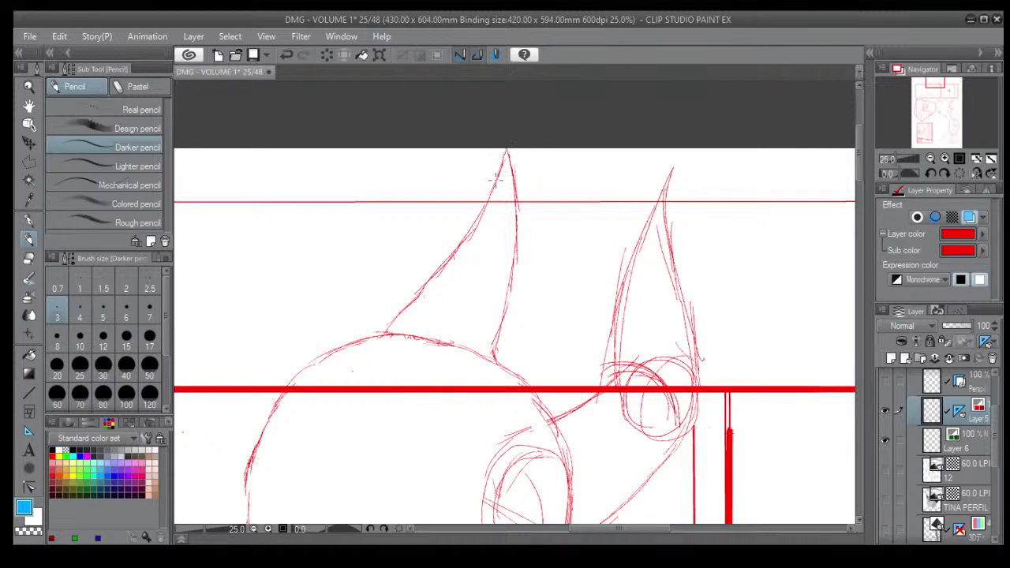
Set the eraser to size 60 and erase the doubled outlines of the right horn and loose strokes near its base.
{"action": "left_click", "coordinate": [29, 258]}
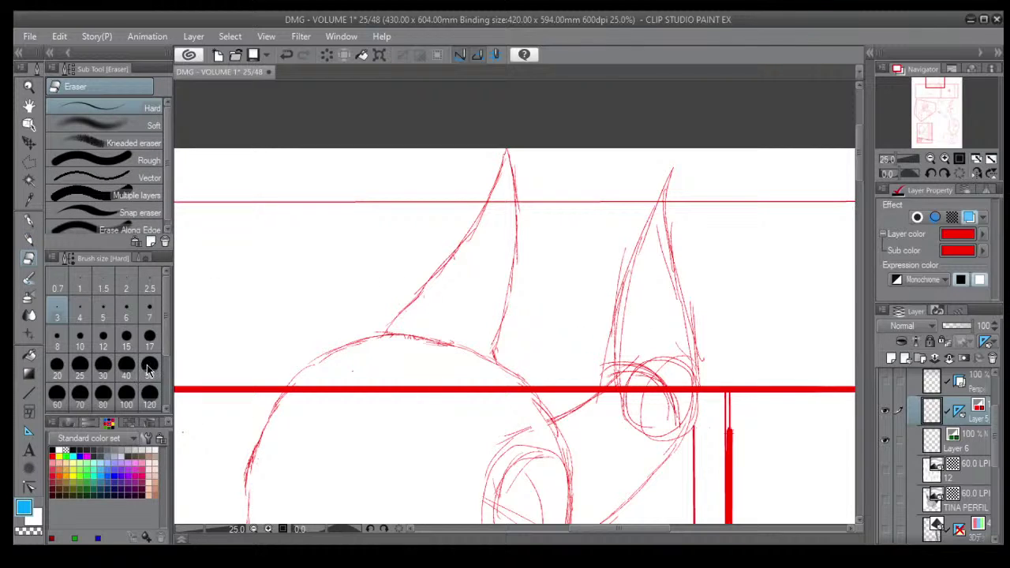
{"action": "left_click", "coordinate": [148, 370]}
{"action": "left_click", "coordinate": [66, 402]}
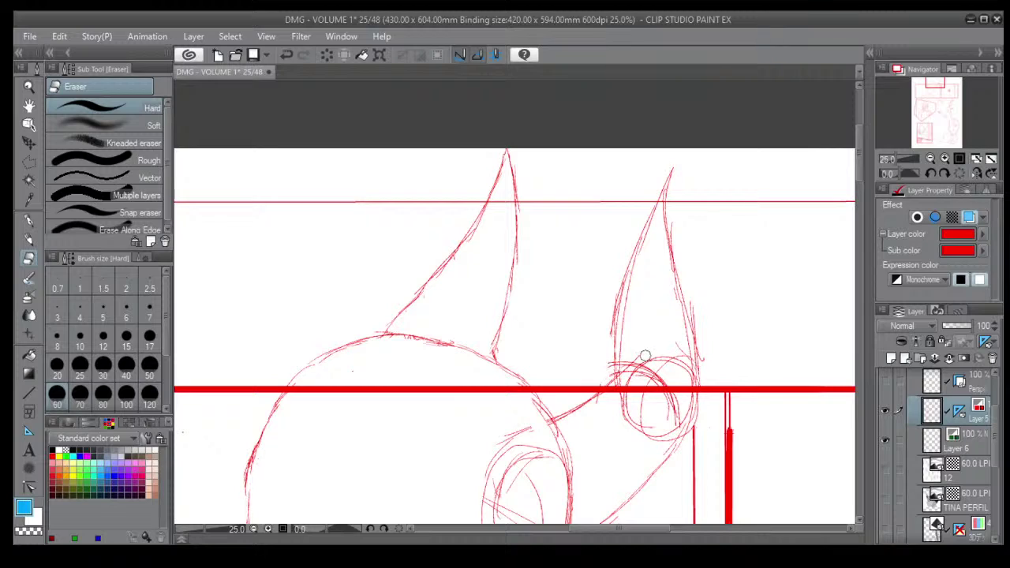
{"action": "left_click_drag", "start_coordinate": [648, 356], "coordinate": [685, 363]}
{"action": "left_click_drag", "start_coordinate": [696, 306], "coordinate": [701, 346]}
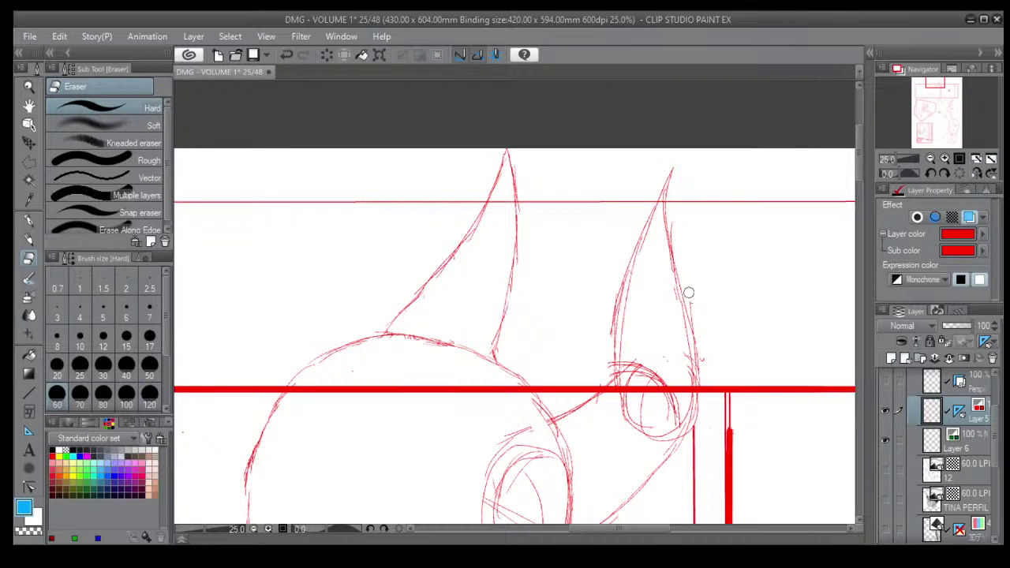
{"action": "left_click_drag", "start_coordinate": [700, 415], "coordinate": [698, 297]}
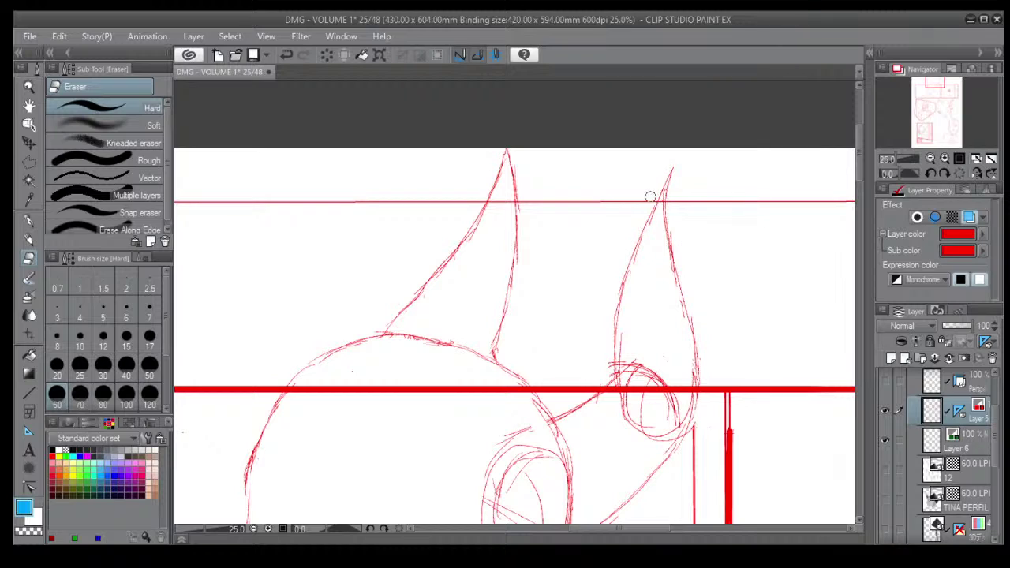
Redraw the tip and both sides of the right horn with the Darker pencil at size 3.
{"action": "left_click", "coordinate": [29, 237]}
{"action": "scroll", "coordinate": [678, 178], "scroll_direction": "up", "scroll_amount": 1}
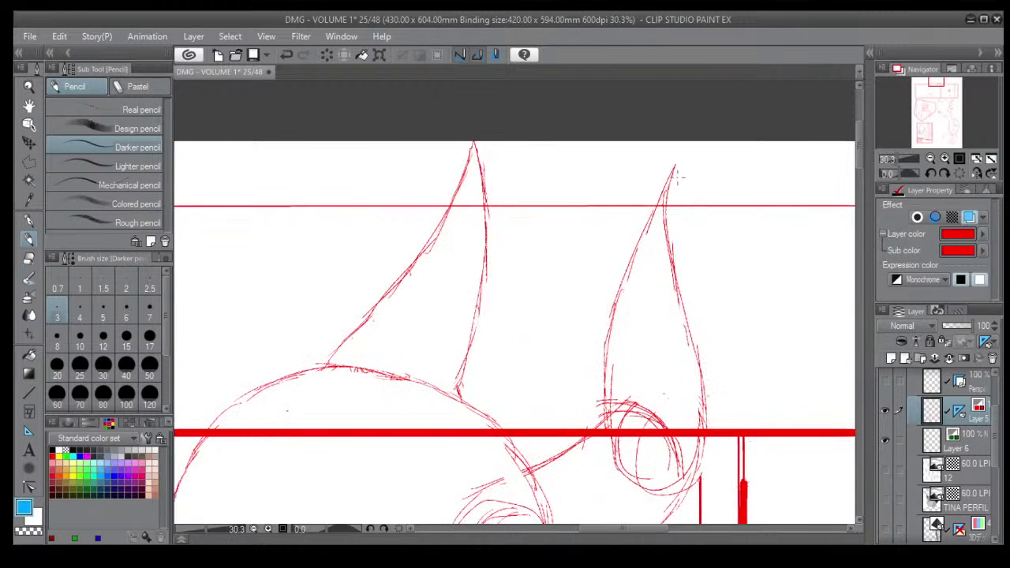
{"action": "left_click_drag", "start_coordinate": [674, 169], "coordinate": [666, 225]}
{"action": "left_click_drag", "start_coordinate": [674, 187], "coordinate": [666, 215]}
{"action": "left_click_drag", "start_coordinate": [674, 168], "coordinate": [610, 310]}
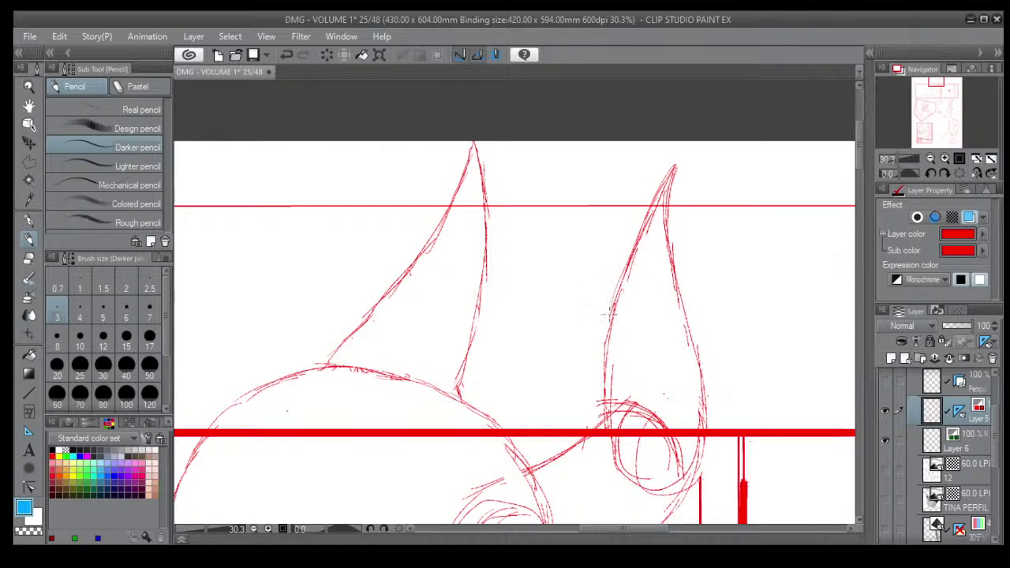
{"action": "left_click_drag", "start_coordinate": [634, 251], "coordinate": [611, 324]}
{"action": "left_click_drag", "start_coordinate": [695, 345], "coordinate": [708, 439]}
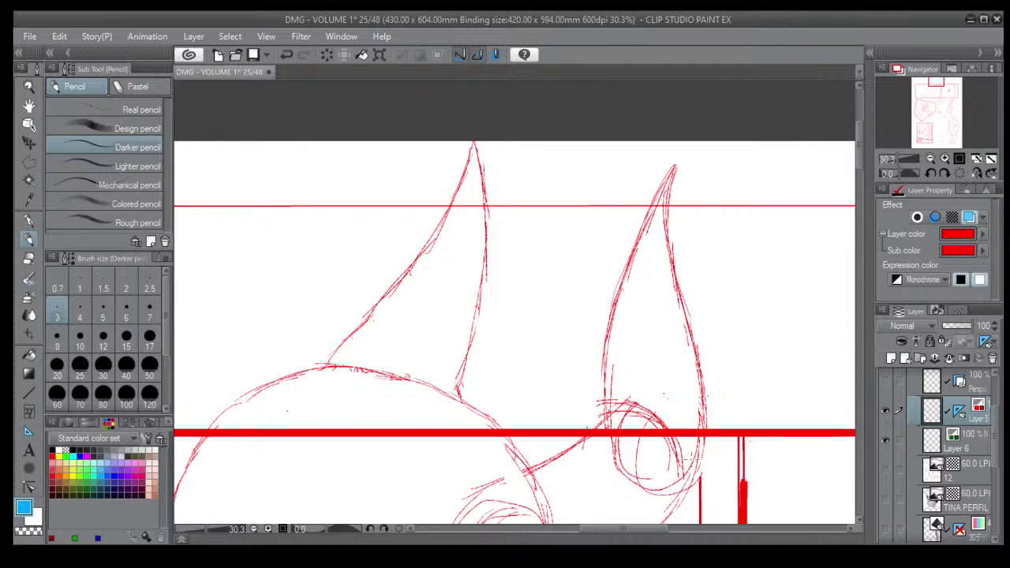
Erase the circular construction lines at the base of the right horn and pencil in a single curved base line.
{"action": "left_click", "coordinate": [28, 259]}
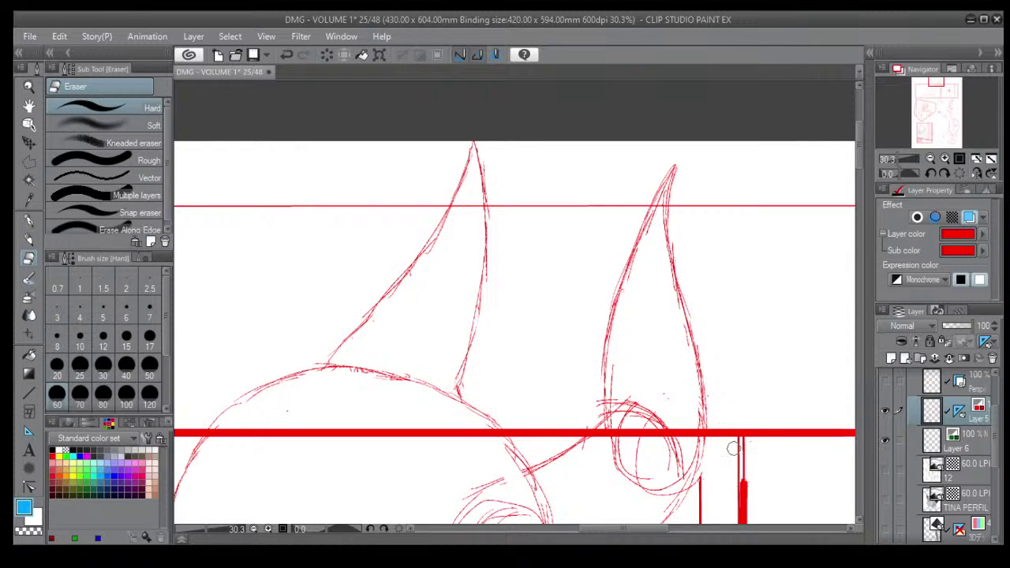
{"action": "mouse_move", "coordinate": [733, 449]}
{"action": "left_mouse_down"}
{"action": "mouse_move", "coordinate": [564, 242]}
{"action": "mouse_move", "coordinate": [551, 206]}
{"action": "left_mouse_up"}
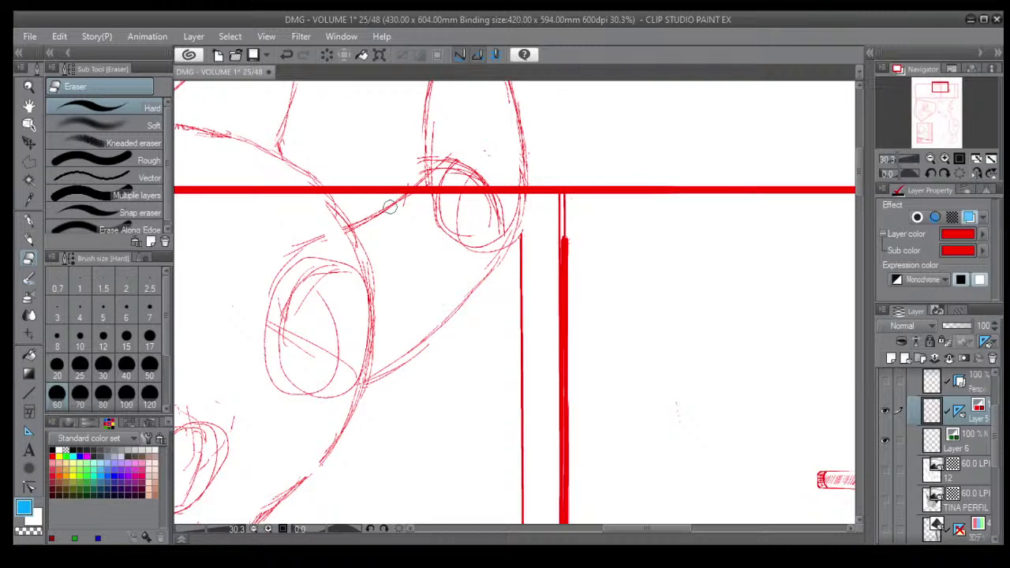
{"action": "mouse_move", "coordinate": [407, 201]}
{"action": "left_mouse_down"}
{"action": "mouse_move", "coordinate": [449, 178]}
{"action": "mouse_move", "coordinate": [445, 229]}
{"action": "mouse_move", "coordinate": [460, 241]}
{"action": "mouse_move", "coordinate": [473, 203]}
{"action": "mouse_move", "coordinate": [487, 261]}
{"action": "mouse_move", "coordinate": [417, 171]}
{"action": "mouse_move", "coordinate": [454, 178]}
{"action": "mouse_move", "coordinate": [431, 153]}
{"action": "mouse_move", "coordinate": [479, 189]}
{"action": "mouse_move", "coordinate": [491, 176]}
{"action": "mouse_move", "coordinate": [492, 232]}
{"action": "left_mouse_up"}
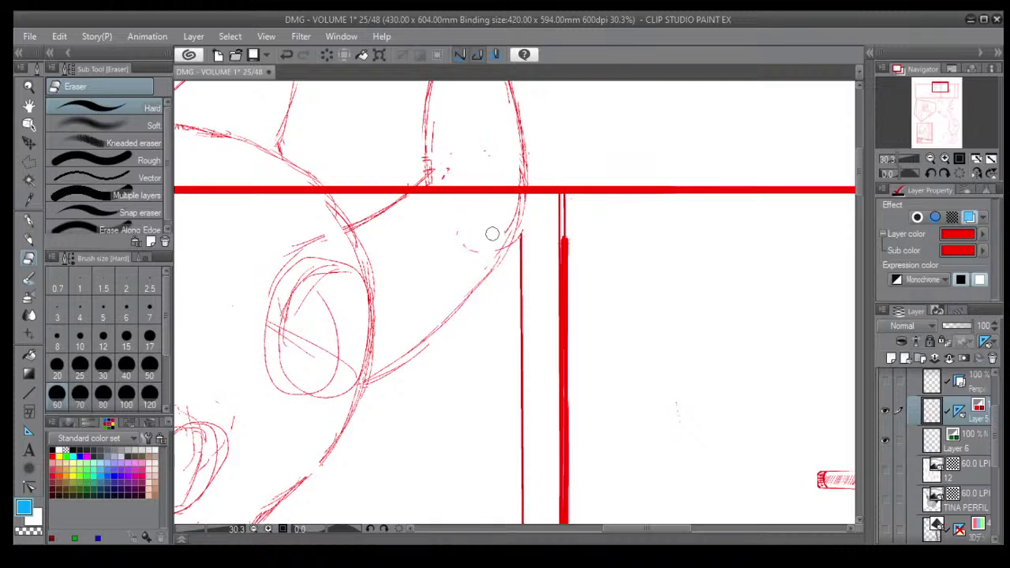
{"action": "mouse_move", "coordinate": [436, 163]}
{"action": "left_mouse_down"}
{"action": "mouse_move", "coordinate": [497, 168]}
{"action": "mouse_move", "coordinate": [436, 116]}
{"action": "mouse_move", "coordinate": [440, 150]}
{"action": "left_mouse_up"}
{"action": "left_click", "coordinate": [28, 240]}
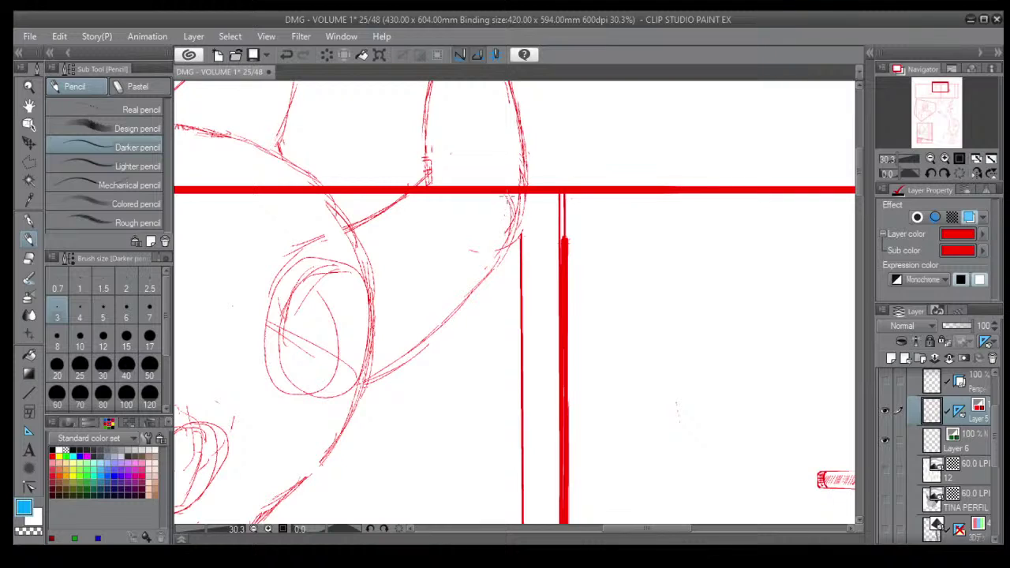
{"action": "left_click_drag", "start_coordinate": [435, 181], "coordinate": [469, 182]}
Erase the oval construction guides inside the head and thin the doubled head outline beside the right horn's stem.
{"action": "left_click", "coordinate": [29, 258]}
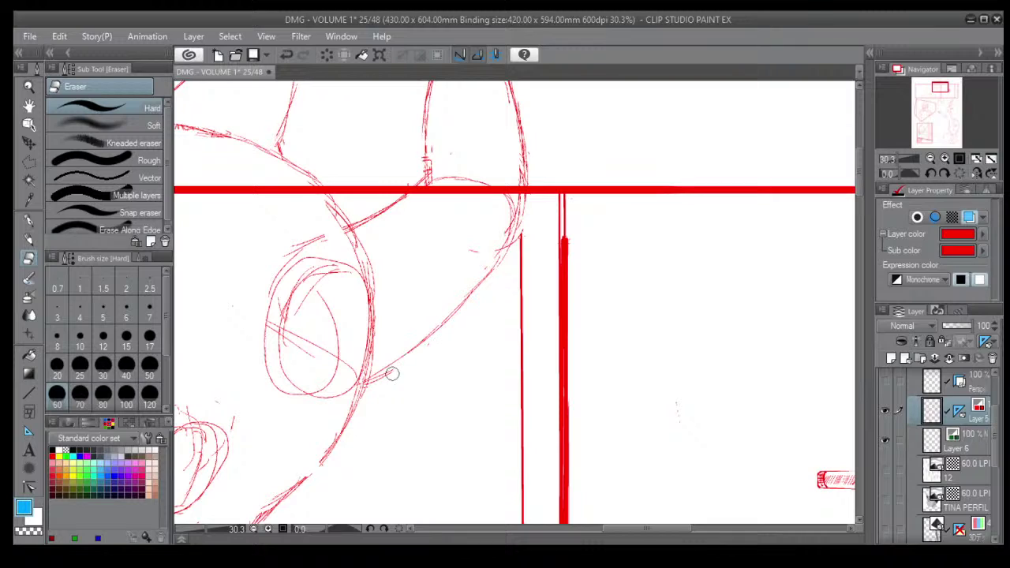
{"action": "mouse_move", "coordinate": [332, 210]}
{"action": "left_mouse_down"}
{"action": "mouse_move", "coordinate": [345, 244]}
{"action": "mouse_move", "coordinate": [273, 258]}
{"action": "mouse_move", "coordinate": [282, 264]}
{"action": "mouse_move", "coordinate": [277, 332]}
{"action": "mouse_move", "coordinate": [319, 382]}
{"action": "mouse_move", "coordinate": [325, 272]}
{"action": "mouse_move", "coordinate": [279, 321]}
{"action": "mouse_move", "coordinate": [301, 362]}
{"action": "mouse_move", "coordinate": [323, 319]}
{"action": "mouse_move", "coordinate": [301, 295]}
{"action": "mouse_move", "coordinate": [265, 296]}
{"action": "mouse_move", "coordinate": [305, 332]}
{"action": "mouse_move", "coordinate": [338, 246]}
{"action": "mouse_move", "coordinate": [363, 274]}
{"action": "left_mouse_up"}
{"action": "mouse_move", "coordinate": [363, 287]}
{"action": "left_mouse_down"}
{"action": "mouse_move", "coordinate": [359, 367]}
{"action": "mouse_move", "coordinate": [322, 405]}
{"action": "mouse_move", "coordinate": [326, 392]}
{"action": "mouse_move", "coordinate": [349, 362]}
{"action": "mouse_move", "coordinate": [331, 413]}
{"action": "mouse_move", "coordinate": [306, 418]}
{"action": "mouse_move", "coordinate": [327, 350]}
{"action": "mouse_move", "coordinate": [274, 395]}
{"action": "mouse_move", "coordinate": [274, 300]}
{"action": "left_mouse_up"}
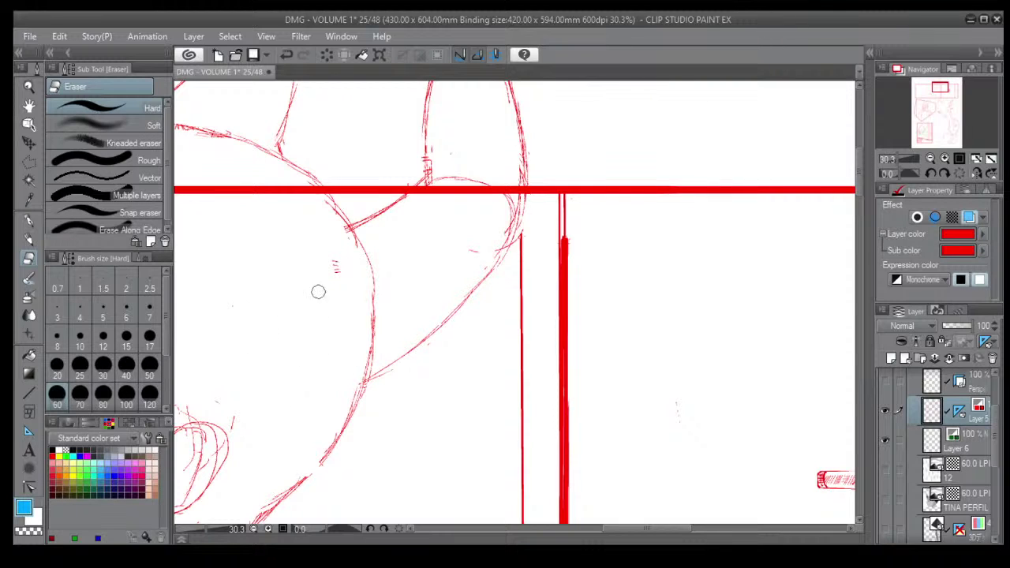
Examine the cleaned horned head and the door area across the top panel.
{"action": "scroll", "coordinate": [331, 327], "scroll_direction": "down", "scroll_amount": 1}
{"action": "scroll", "coordinate": [338, 322], "scroll_direction": "down", "scroll_amount": 4}
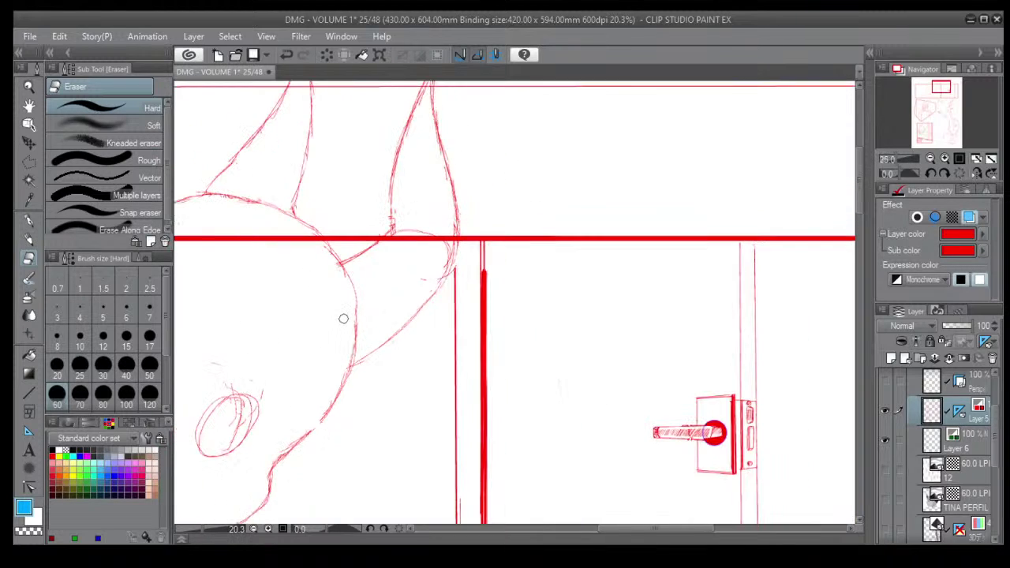
{"action": "left_click_drag", "start_coordinate": [362, 398], "coordinate": [546, 398]}
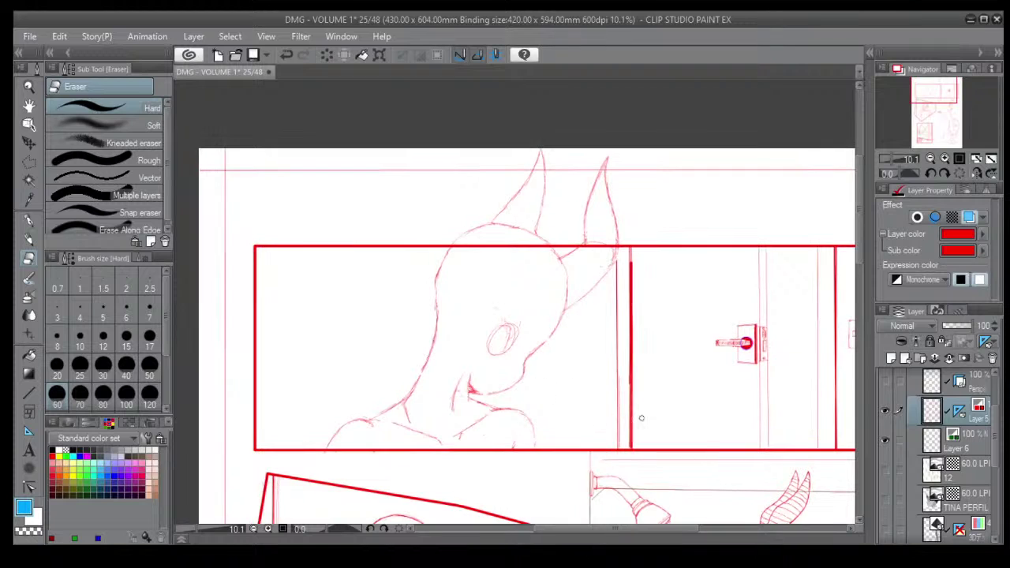
{"action": "left_click_drag", "start_coordinate": [640, 417], "coordinate": [566, 352]}
{"action": "scroll", "coordinate": [751, 361], "scroll_direction": "up", "scroll_amount": 1}
{"action": "scroll", "coordinate": [688, 352], "scroll_direction": "up", "scroll_amount": 1}
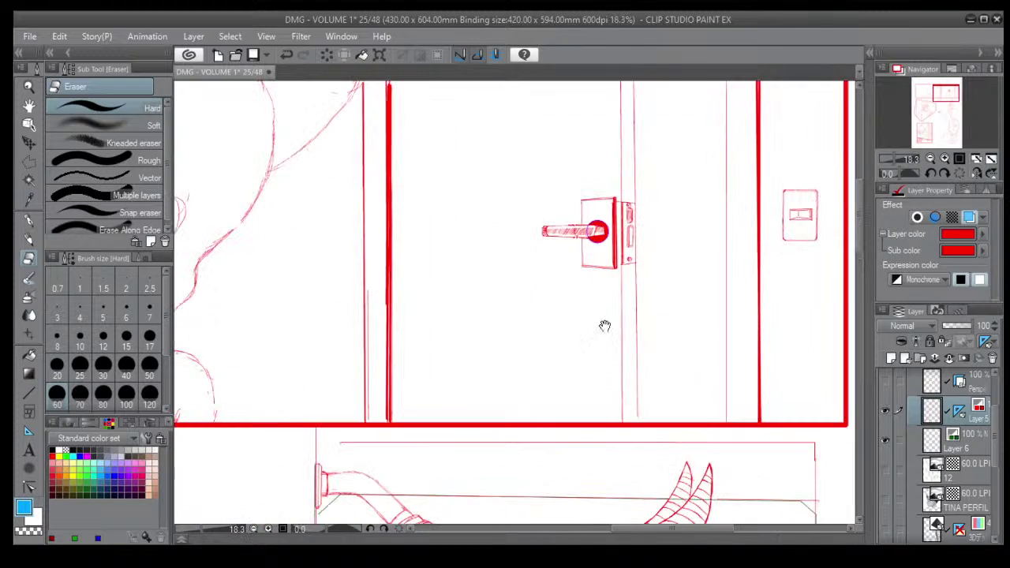
{"action": "scroll", "coordinate": [523, 287], "scroll_direction": "down", "scroll_amount": 2}
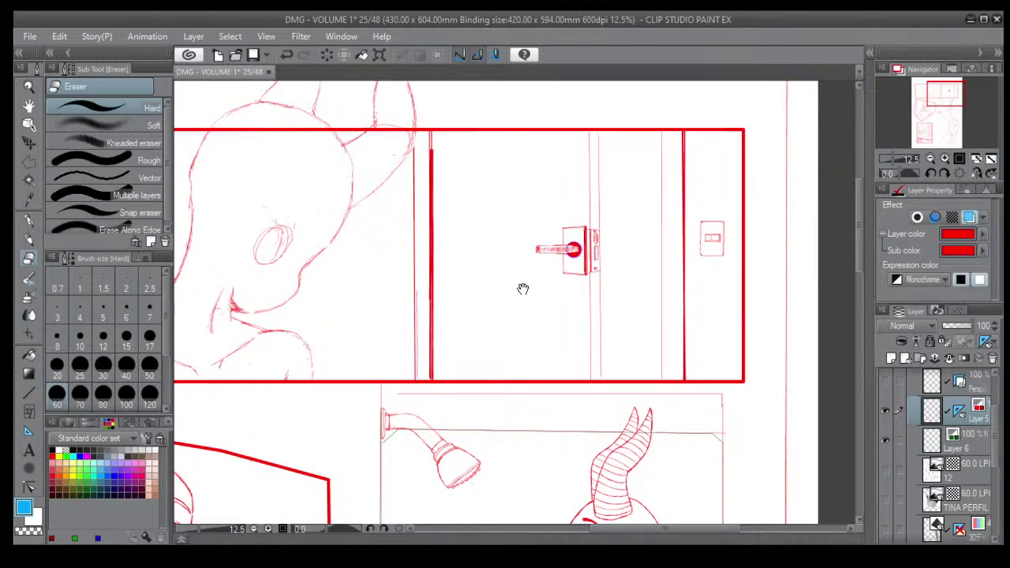
{"action": "scroll", "coordinate": [523, 289], "scroll_direction": "down", "scroll_amount": 1}
{"action": "scroll", "coordinate": [522, 289], "scroll_direction": "down", "scroll_amount": 1}
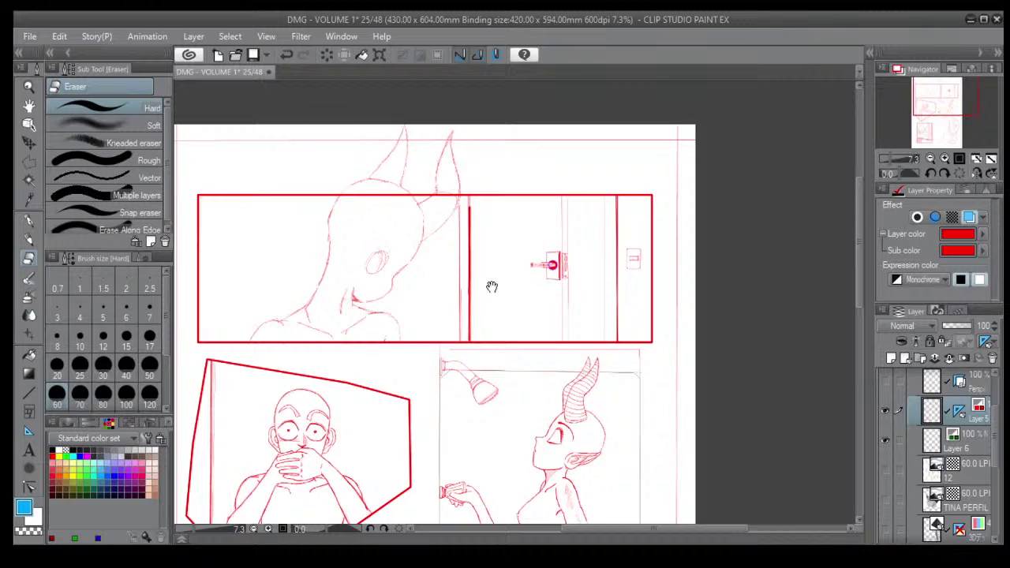
Review the remaining panels and the full comic page, including the standing horned figure's legs and tail.
{"action": "left_click_drag", "start_coordinate": [399, 296], "coordinate": [485, 249]}
{"action": "left_click_drag", "start_coordinate": [538, 421], "coordinate": [501, 330]}
{"action": "left_click_drag", "start_coordinate": [541, 385], "coordinate": [507, 296]}
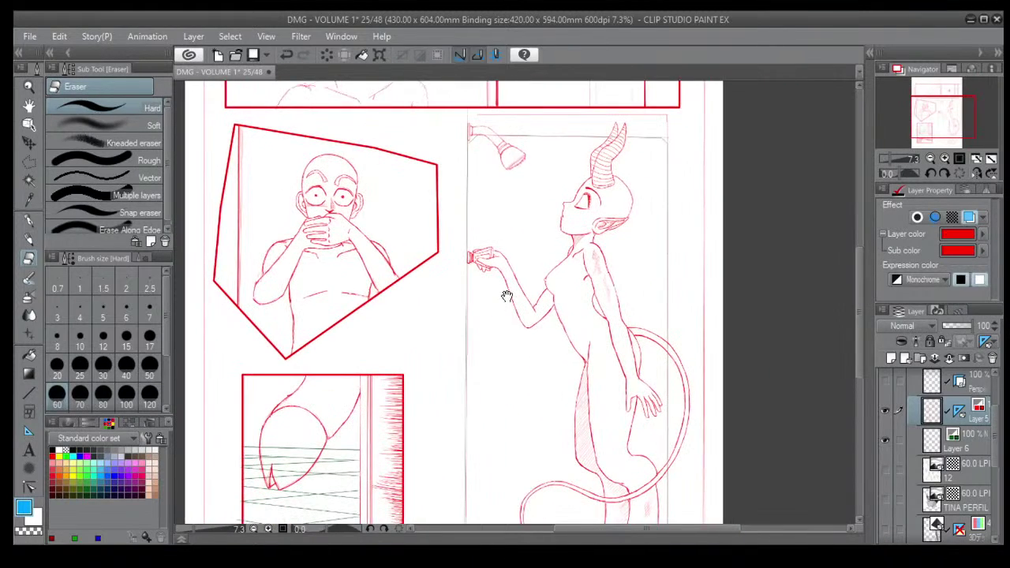
{"action": "scroll", "coordinate": [506, 294], "scroll_direction": "down", "scroll_amount": 1}
{"action": "scroll", "coordinate": [506, 295], "scroll_direction": "down", "scroll_amount": 1}
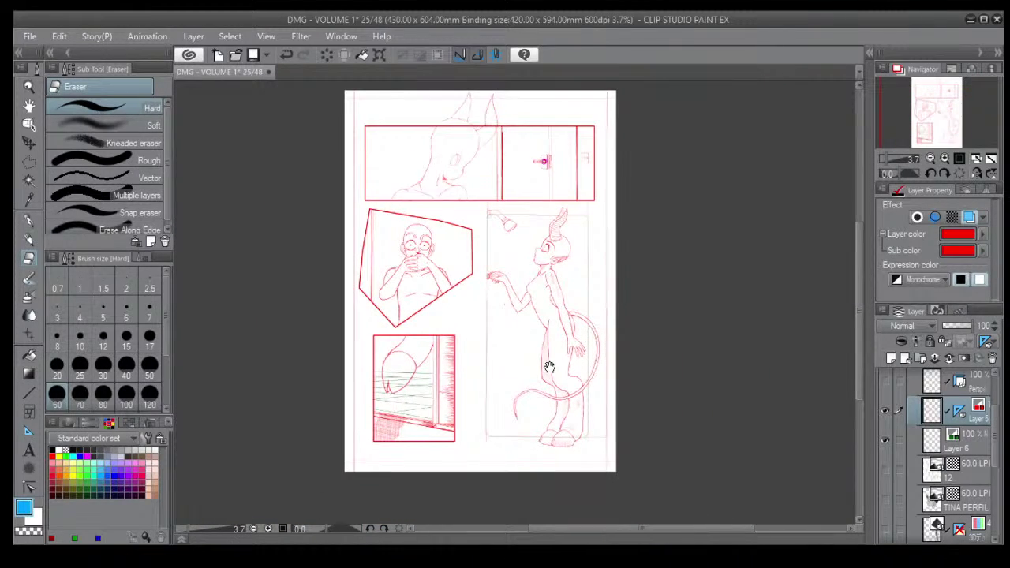
{"action": "left_click_drag", "start_coordinate": [548, 366], "coordinate": [506, 314]}
{"action": "left_click_drag", "start_coordinate": [472, 198], "coordinate": [444, 272]}
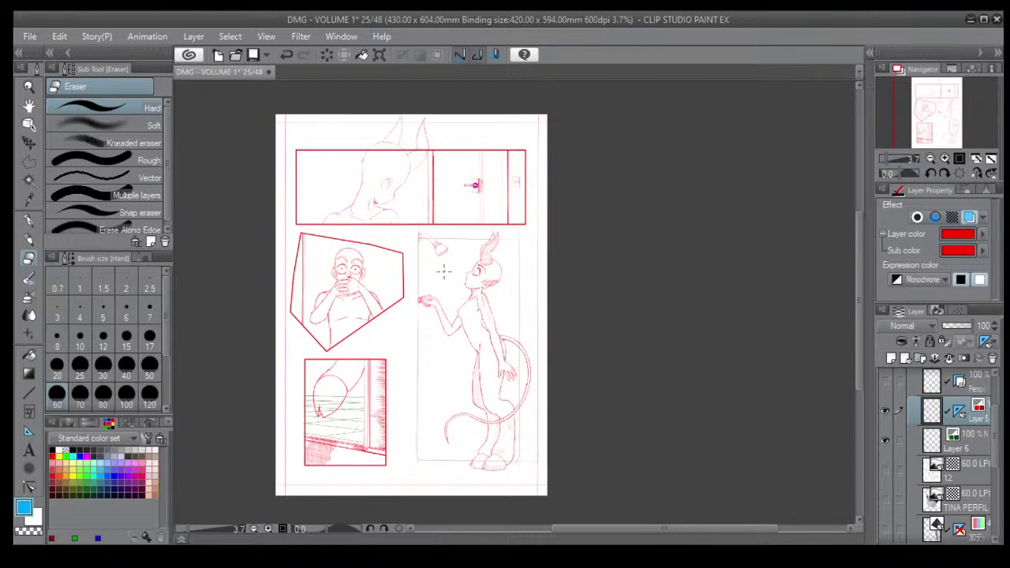
{"action": "left_click_drag", "start_coordinate": [444, 271], "coordinate": [470, 267]}
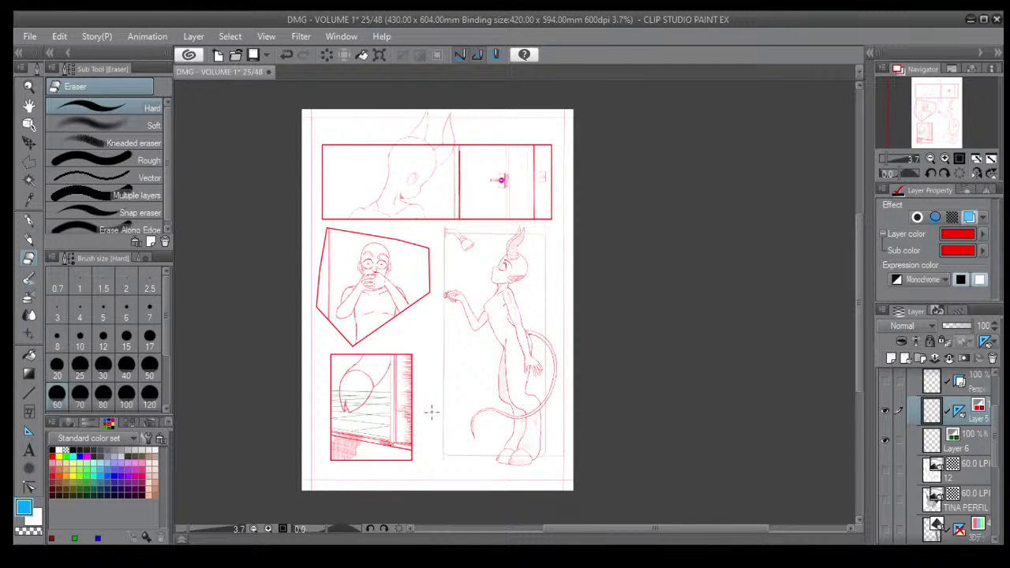
{"action": "scroll", "coordinate": [436, 402], "scroll_direction": "up", "scroll_amount": 2}
{"action": "scroll", "coordinate": [437, 400], "scroll_direction": "down", "scroll_amount": 2}
{"action": "scroll", "coordinate": [308, 281], "scroll_direction": "down", "scroll_amount": 1}
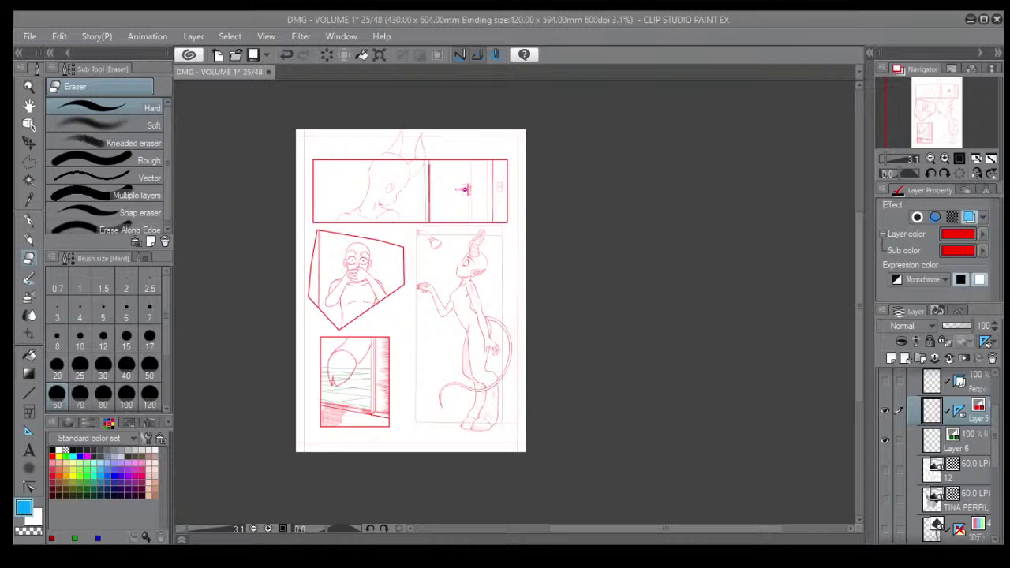
{"action": "scroll", "coordinate": [413, 419], "scroll_direction": "up", "scroll_amount": 5}
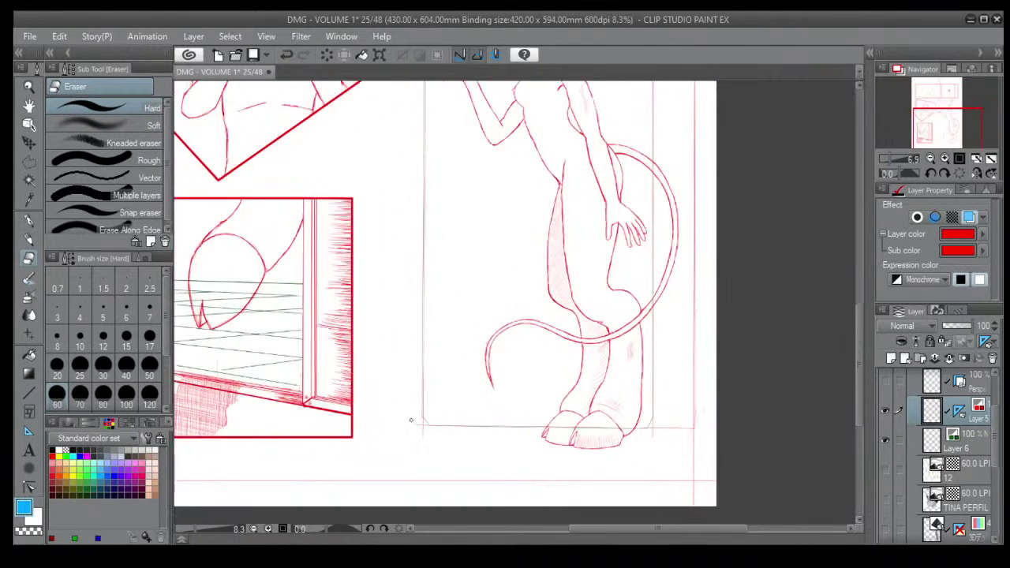
Darken the back outline of the horned head from crown to nape with the size 10 Darker pencil.
{"action": "scroll", "coordinate": [411, 420], "scroll_direction": "up", "scroll_amount": 2}
{"action": "left_click_drag", "start_coordinate": [400, 300], "coordinate": [417, 408]}
{"action": "scroll", "coordinate": [417, 409], "scroll_direction": "up", "scroll_amount": 2}
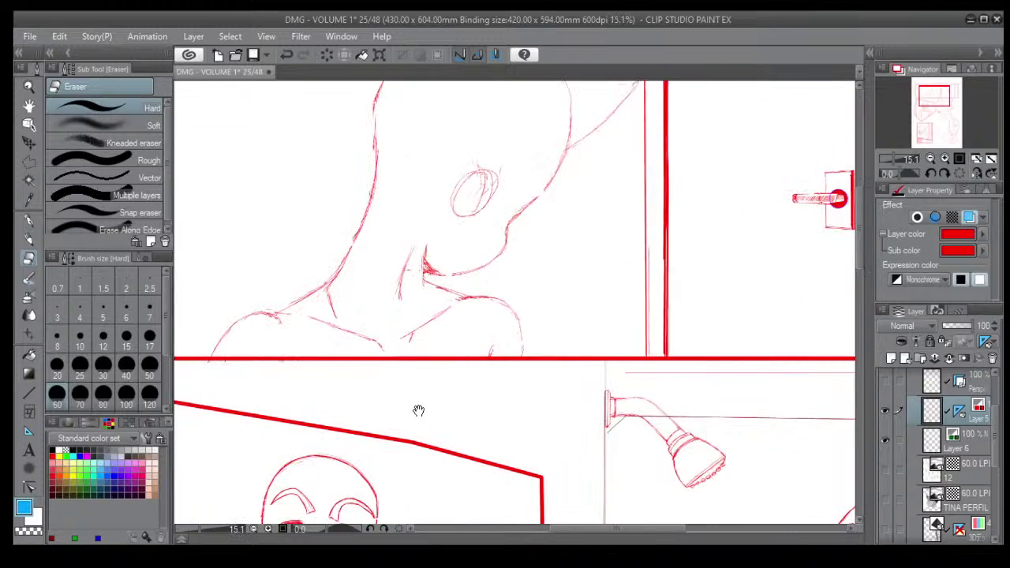
{"action": "left_click_drag", "start_coordinate": [416, 285], "coordinate": [435, 372]}
{"action": "left_click_drag", "start_coordinate": [434, 302], "coordinate": [454, 349]}
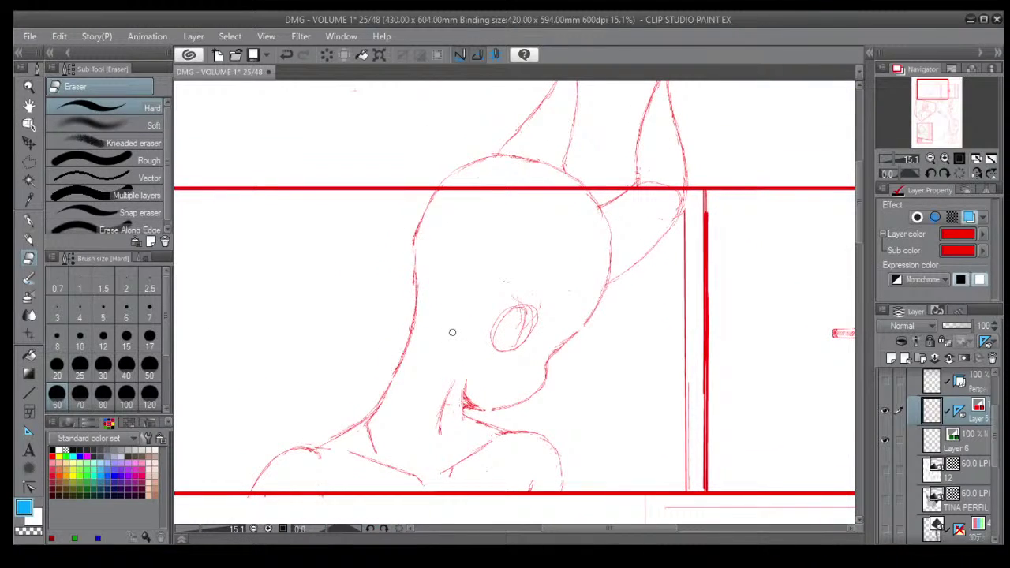
{"action": "left_click", "coordinate": [28, 239]}
{"action": "left_click", "coordinate": [79, 345]}
{"action": "scroll", "coordinate": [489, 140], "scroll_direction": "up", "scroll_amount": 2}
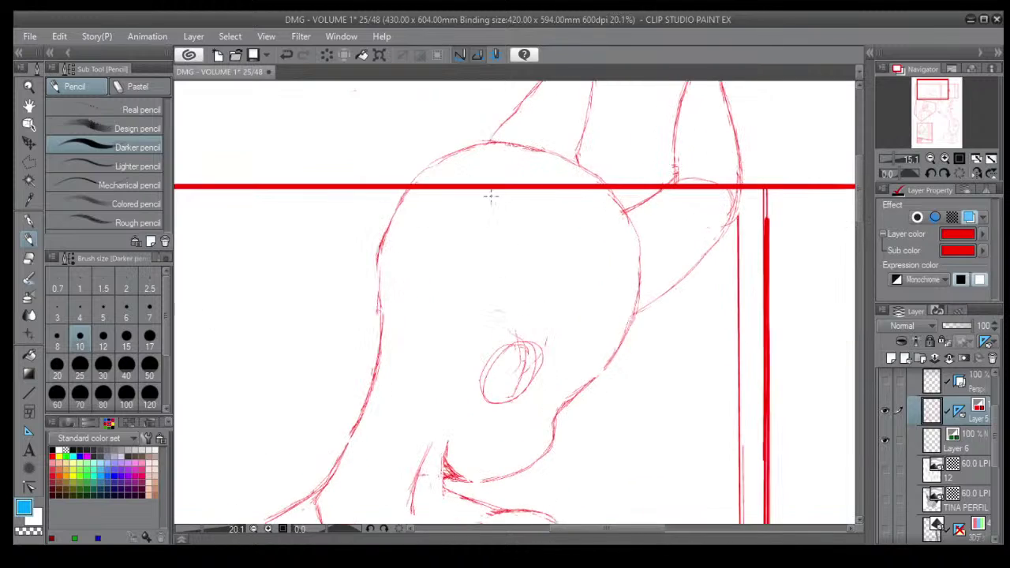
{"action": "mouse_move", "coordinate": [510, 141]}
{"action": "left_mouse_down"}
{"action": "mouse_move", "coordinate": [435, 161]}
{"action": "mouse_move", "coordinate": [467, 144]}
{"action": "mouse_move", "coordinate": [405, 184]}
{"action": "mouse_move", "coordinate": [436, 156]}
{"action": "mouse_move", "coordinate": [406, 186]}
{"action": "left_mouse_up"}
{"action": "mouse_move", "coordinate": [405, 230]}
{"action": "left_mouse_down"}
{"action": "mouse_move", "coordinate": [416, 172]}
{"action": "mouse_move", "coordinate": [369, 249]}
{"action": "mouse_move", "coordinate": [387, 215]}
{"action": "mouse_move", "coordinate": [376, 278]}
{"action": "mouse_move", "coordinate": [373, 245]}
{"action": "mouse_move", "coordinate": [368, 303]}
{"action": "left_mouse_up"}
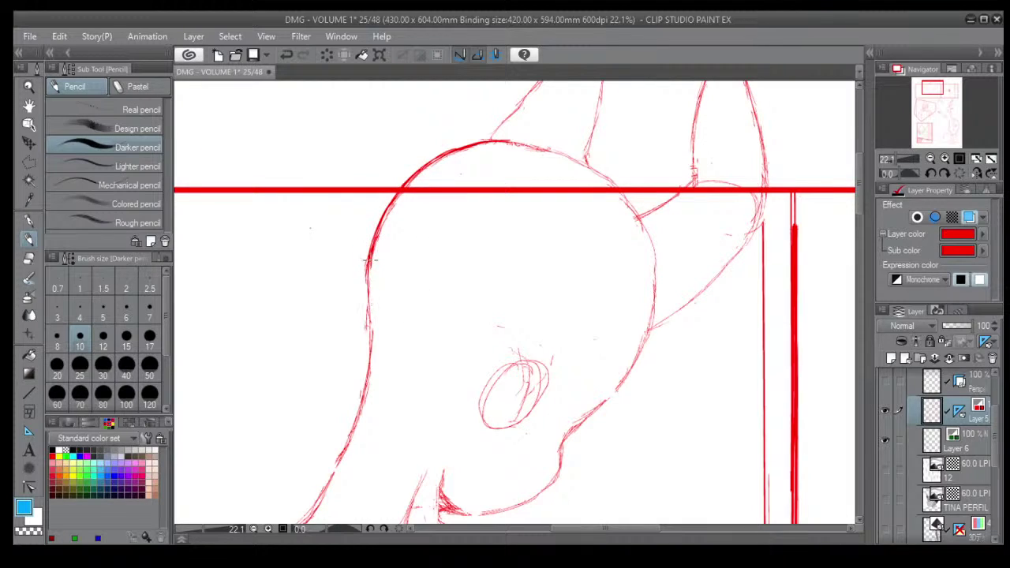
{"action": "left_click_drag", "start_coordinate": [370, 258], "coordinate": [366, 412]}
{"action": "mouse_move", "coordinate": [370, 331]}
{"action": "left_mouse_down"}
{"action": "mouse_move", "coordinate": [368, 387]}
{"action": "mouse_move", "coordinate": [368, 364]}
{"action": "mouse_move", "coordinate": [353, 422]}
{"action": "mouse_move", "coordinate": [368, 364]}
{"action": "mouse_move", "coordinate": [363, 392]}
{"action": "left_mouse_up"}
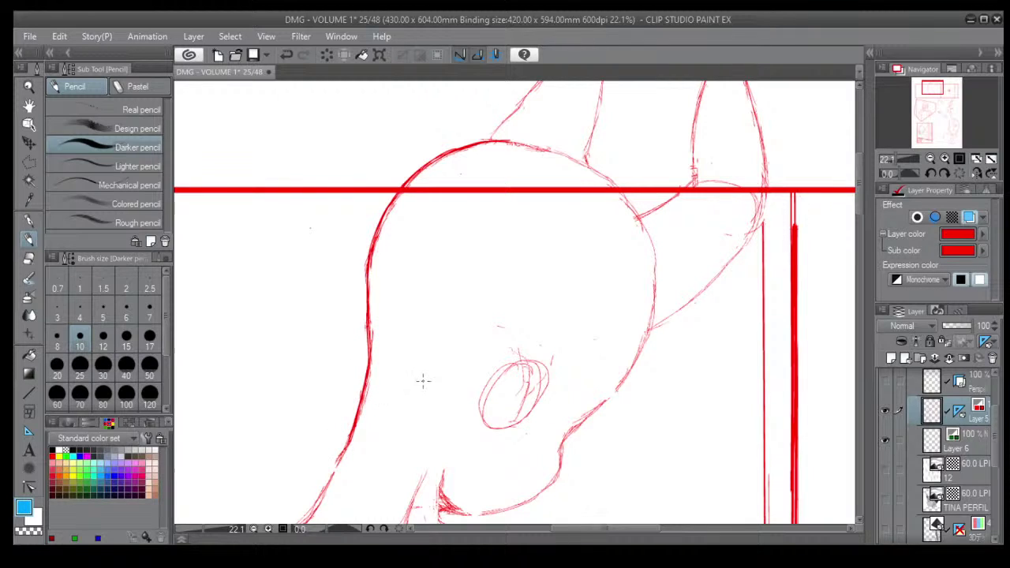
Continue the dark outline down the back of the neck, redoing the first stroke.
{"action": "scroll", "coordinate": [421, 381], "scroll_direction": "down", "scroll_amount": 1}
{"action": "scroll", "coordinate": [415, 380], "scroll_direction": "down", "scroll_amount": 1}
{"action": "left_click_drag", "start_coordinate": [411, 434], "coordinate": [456, 323]}
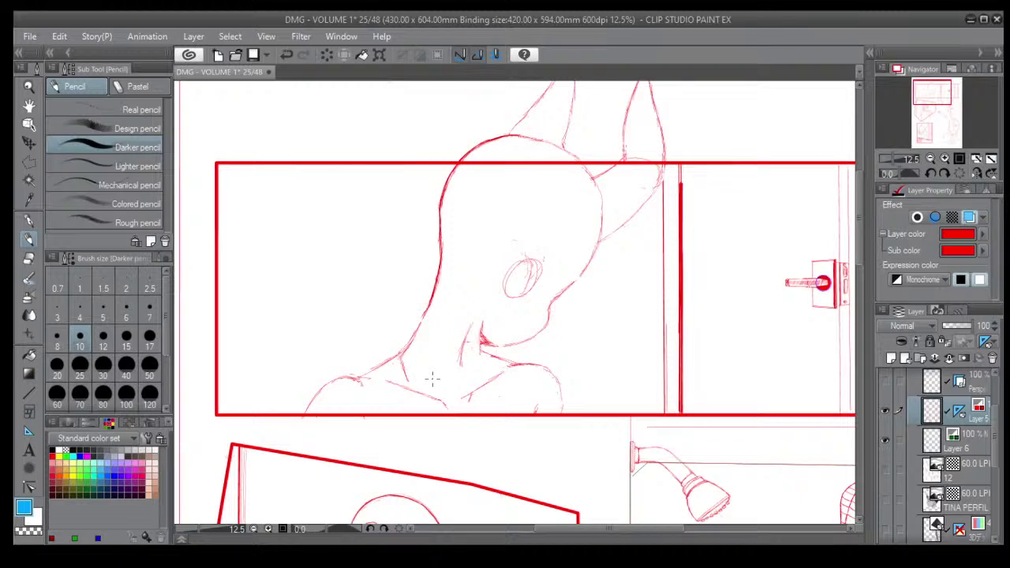
{"action": "scroll", "coordinate": [435, 312], "scroll_direction": "up", "scroll_amount": 2}
{"action": "scroll", "coordinate": [439, 267], "scroll_direction": "up", "scroll_amount": 1}
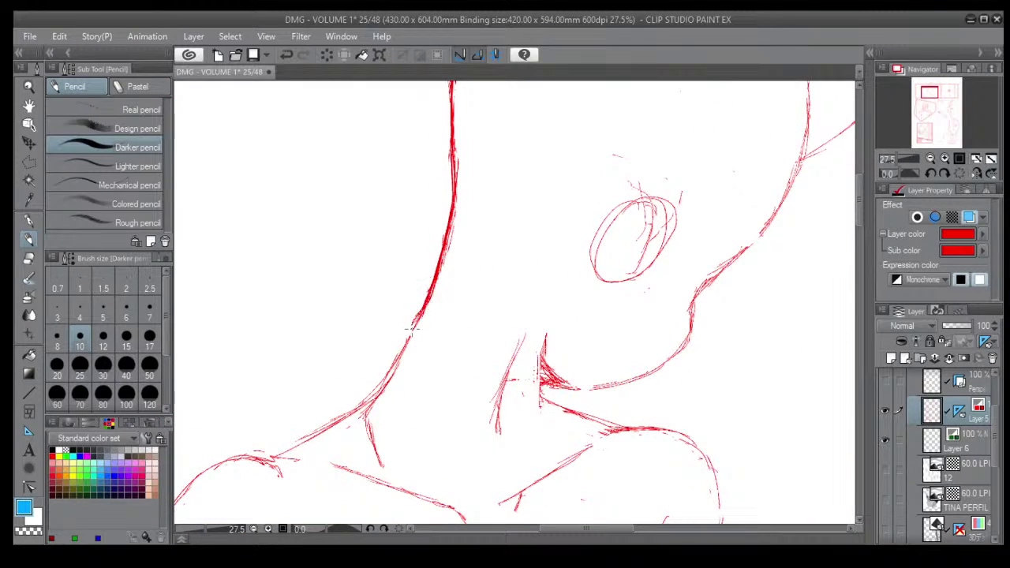
{"action": "left_click_drag", "start_coordinate": [426, 294], "coordinate": [392, 354]}
{"action": "key", "text": "ctrl+z"}
{"action": "left_click_drag", "start_coordinate": [421, 314], "coordinate": [387, 371]}
{"action": "left_click_drag", "start_coordinate": [417, 331], "coordinate": [374, 394]}
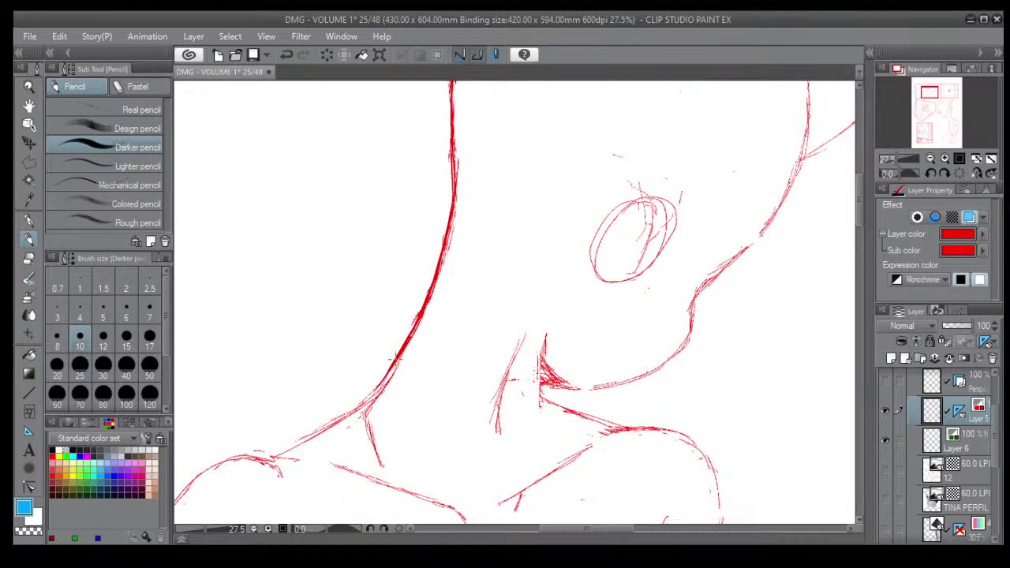
Darken the base of the neck and its short crease, and carry the outline along the slope onto the left shoulder.
{"action": "left_click_drag", "start_coordinate": [405, 351], "coordinate": [346, 418]}
{"action": "mouse_move", "coordinate": [376, 383]}
{"action": "left_mouse_down"}
{"action": "mouse_move", "coordinate": [345, 416]}
{"action": "mouse_move", "coordinate": [365, 403]}
{"action": "mouse_move", "coordinate": [372, 439]}
{"action": "left_mouse_up"}
{"action": "left_click_drag", "start_coordinate": [364, 403], "coordinate": [382, 463]}
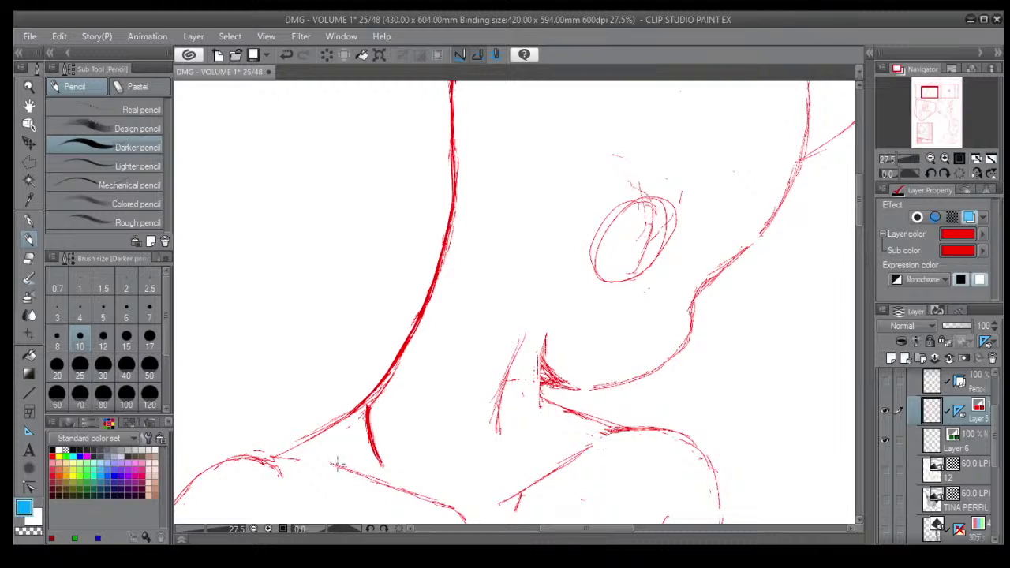
{"action": "key", "text": "ctrl+z"}
{"action": "key", "text": "ctrl+z"}
{"action": "key", "text": "ctrl+z"}
{"action": "mouse_move", "coordinate": [359, 404]}
{"action": "left_mouse_down"}
{"action": "mouse_move", "coordinate": [253, 468]}
{"action": "mouse_move", "coordinate": [230, 454]}
{"action": "mouse_move", "coordinate": [244, 454]}
{"action": "mouse_move", "coordinate": [219, 456]}
{"action": "mouse_move", "coordinate": [254, 446]}
{"action": "mouse_move", "coordinate": [177, 493]}
{"action": "left_mouse_up"}
{"action": "left_click_drag", "start_coordinate": [266, 487], "coordinate": [451, 316]}
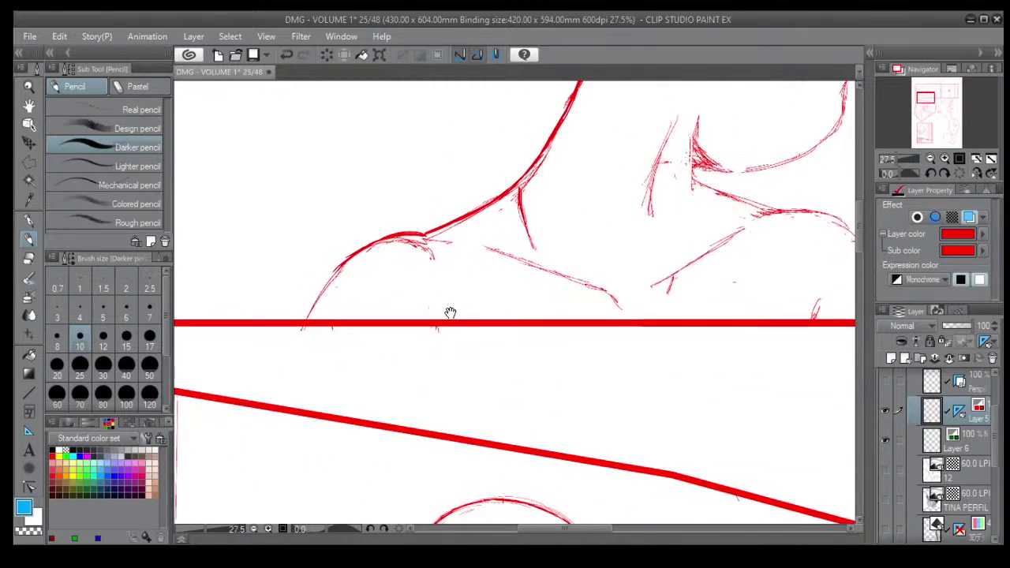
Erase the left shoulder curve between the neck slope and the panel's lower border.
{"action": "left_click_drag", "start_coordinate": [397, 287], "coordinate": [358, 308]}
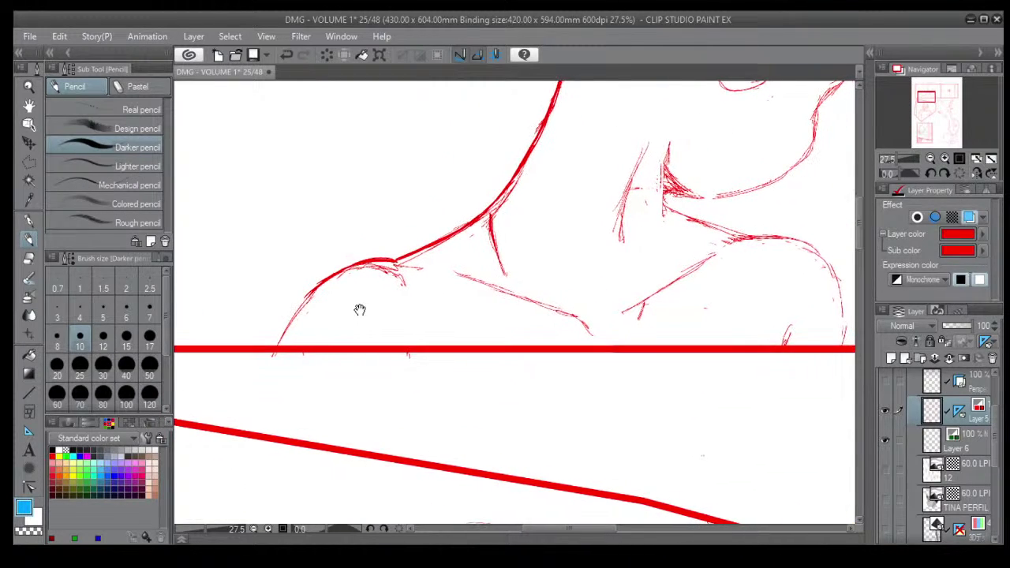
{"action": "left_click", "coordinate": [26, 261]}
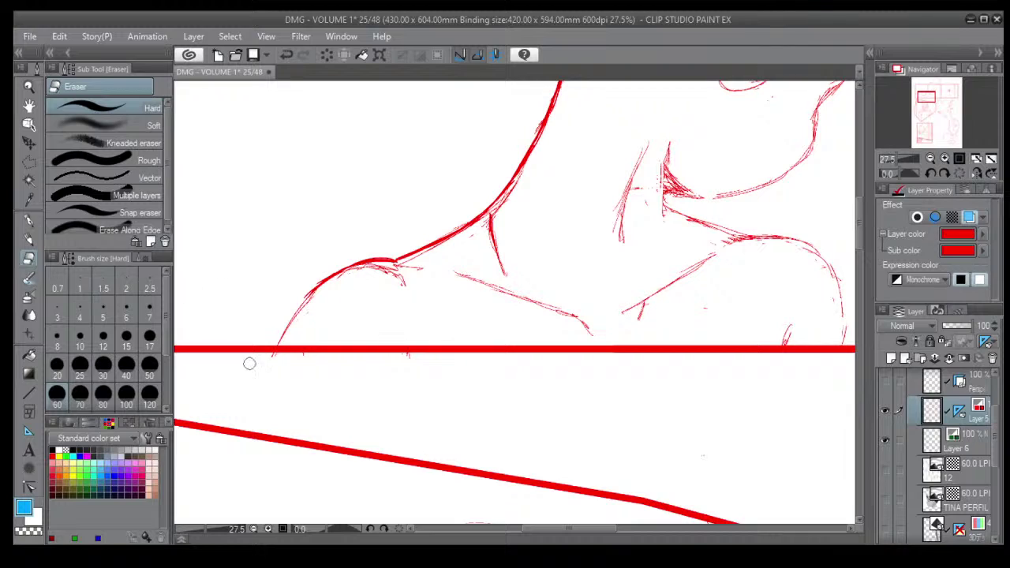
{"action": "mouse_move", "coordinate": [278, 352]}
{"action": "left_mouse_down"}
{"action": "mouse_move", "coordinate": [311, 284]}
{"action": "mouse_move", "coordinate": [315, 317]}
{"action": "mouse_move", "coordinate": [332, 269]}
{"action": "mouse_move", "coordinate": [336, 286]}
{"action": "mouse_move", "coordinate": [360, 254]}
{"action": "mouse_move", "coordinate": [378, 277]}
{"action": "mouse_move", "coordinate": [383, 254]}
{"action": "mouse_move", "coordinate": [404, 285]}
{"action": "mouse_move", "coordinate": [421, 277]}
{"action": "mouse_move", "coordinate": [358, 271]}
{"action": "left_mouse_up"}
{"action": "left_click_drag", "start_coordinate": [298, 309], "coordinate": [326, 355]}
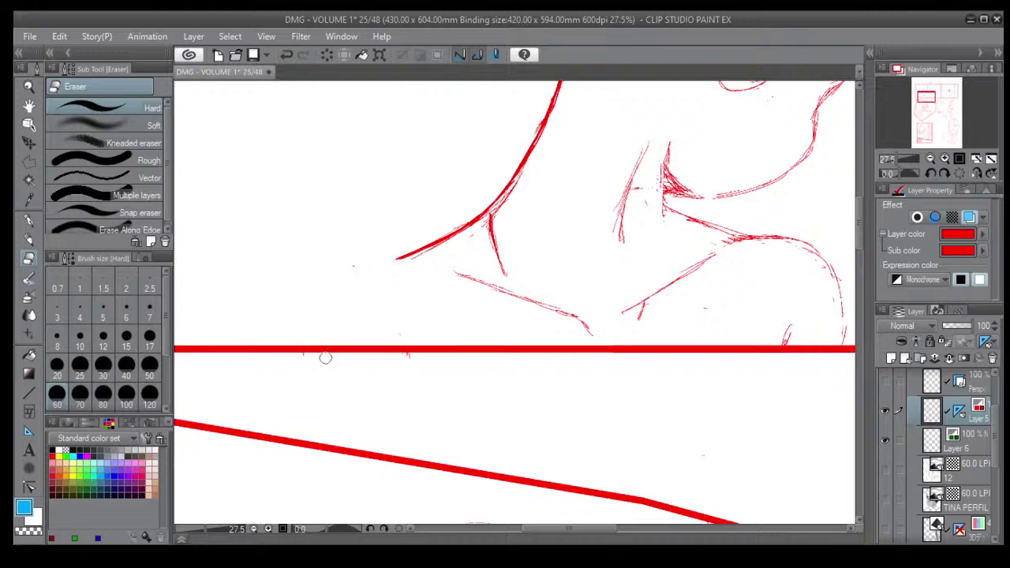
Sketch a new rounded left shoulder with the pencil at size 3 and darken it at size 10.
{"action": "left_click", "coordinate": [56, 312]}
{"action": "scroll", "coordinate": [385, 263], "scroll_direction": "down", "scroll_amount": 2}
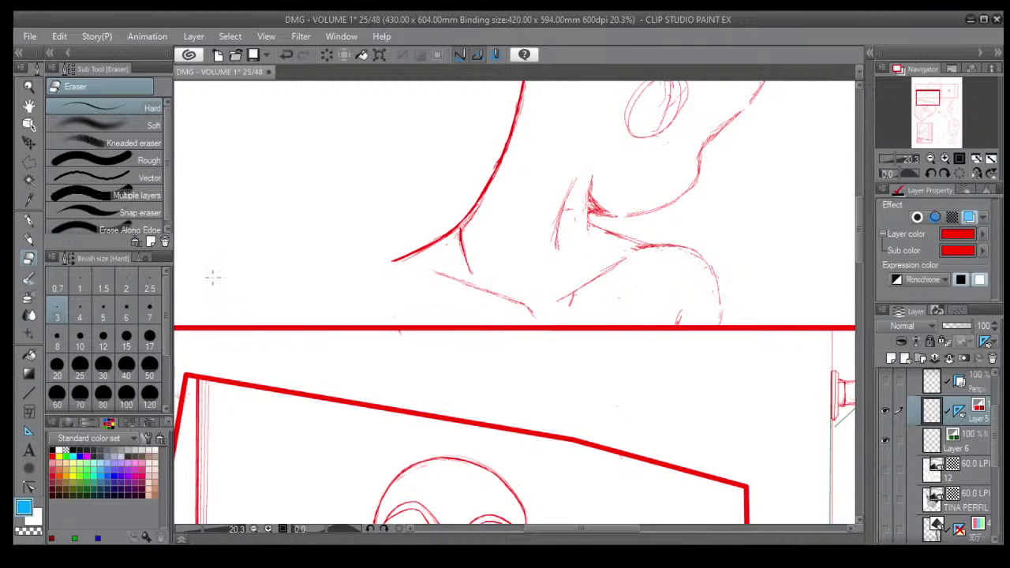
{"action": "left_click", "coordinate": [28, 240]}
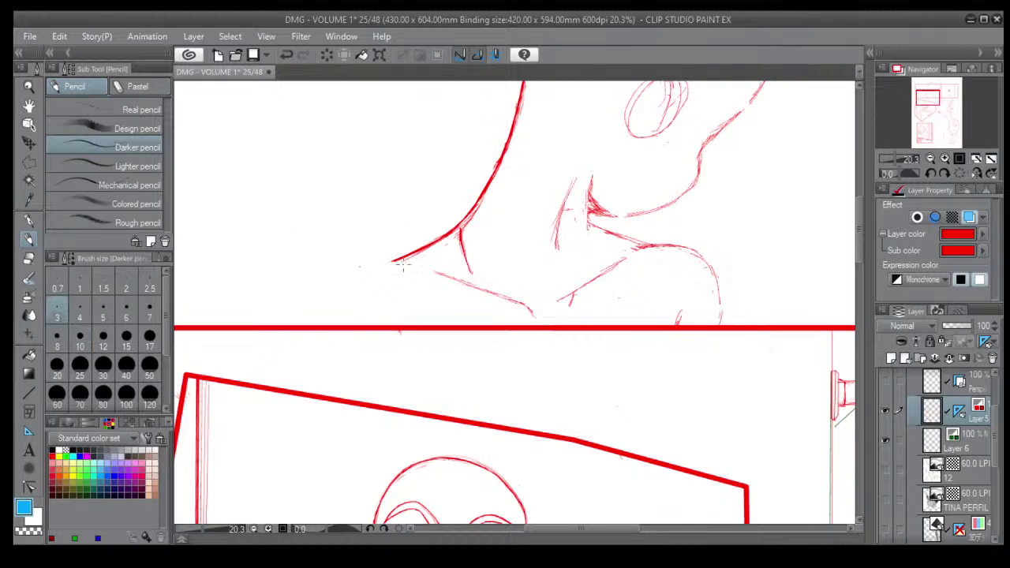
{"action": "mouse_move", "coordinate": [395, 263]}
{"action": "left_mouse_down"}
{"action": "mouse_move", "coordinate": [350, 271]}
{"action": "mouse_move", "coordinate": [393, 251]}
{"action": "mouse_move", "coordinate": [398, 262]}
{"action": "mouse_move", "coordinate": [320, 279]}
{"action": "mouse_move", "coordinate": [294, 327]}
{"action": "left_mouse_up"}
{"action": "mouse_move", "coordinate": [350, 262]}
{"action": "left_mouse_down"}
{"action": "mouse_move", "coordinate": [318, 276]}
{"action": "mouse_move", "coordinate": [296, 313]}
{"action": "left_mouse_up"}
{"action": "left_click_drag", "start_coordinate": [330, 274], "coordinate": [293, 323]}
{"action": "left_click_drag", "start_coordinate": [390, 260], "coordinate": [326, 280]}
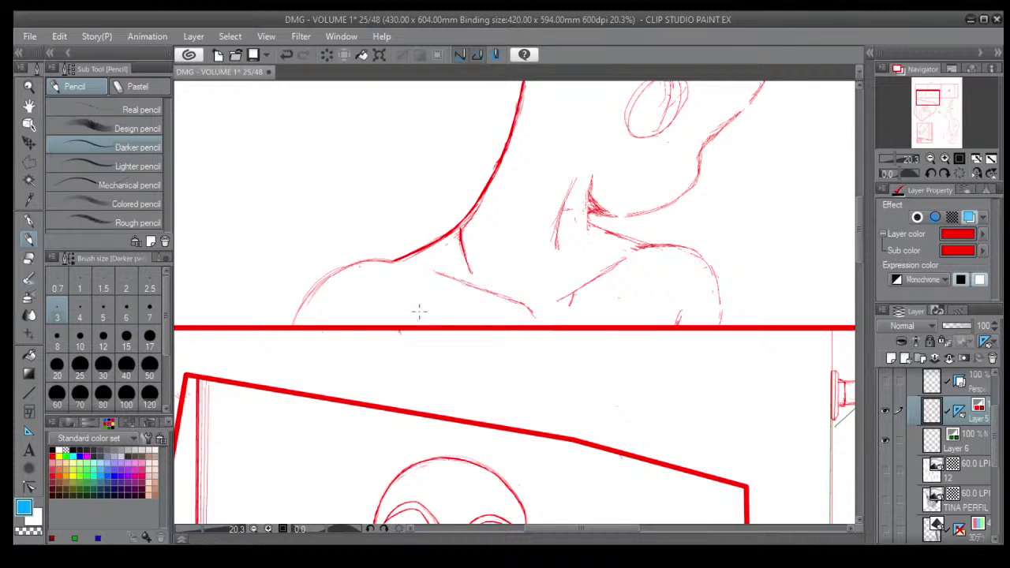
{"action": "left_click", "coordinate": [80, 339]}
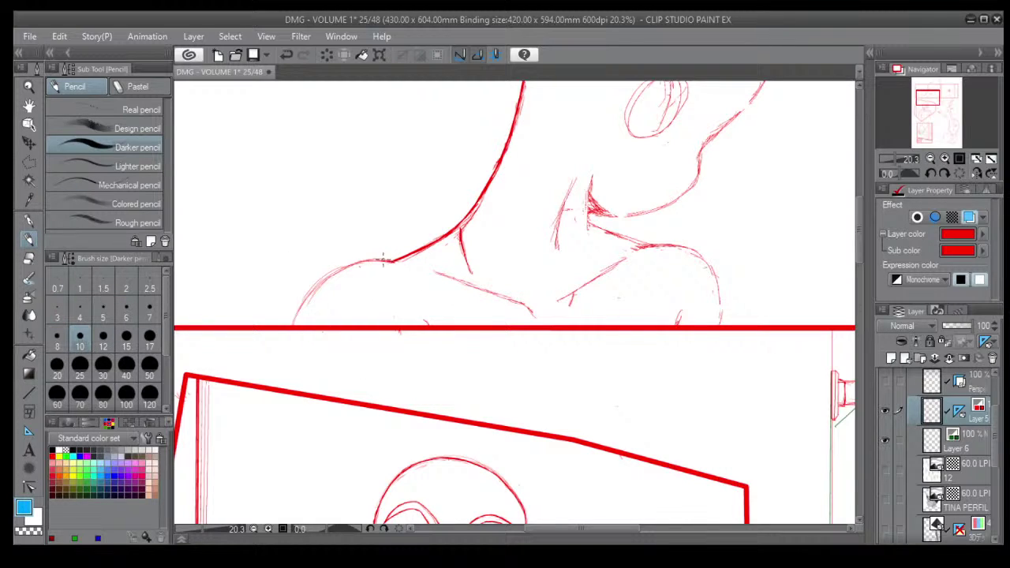
{"action": "mouse_move", "coordinate": [362, 262]}
{"action": "left_mouse_down"}
{"action": "mouse_move", "coordinate": [439, 276]}
{"action": "mouse_move", "coordinate": [340, 262]}
{"action": "mouse_move", "coordinate": [377, 257]}
{"action": "mouse_move", "coordinate": [323, 277]}
{"action": "mouse_move", "coordinate": [360, 261]}
{"action": "mouse_move", "coordinate": [336, 285]}
{"action": "mouse_move", "coordinate": [341, 268]}
{"action": "mouse_move", "coordinate": [317, 280]}
{"action": "mouse_move", "coordinate": [333, 270]}
{"action": "mouse_move", "coordinate": [302, 297]}
{"action": "mouse_move", "coordinate": [317, 277]}
{"action": "mouse_move", "coordinate": [297, 310]}
{"action": "mouse_move", "coordinate": [313, 285]}
{"action": "mouse_move", "coordinate": [294, 314]}
{"action": "left_mouse_up"}
Clean up the rough strokes around the neck base and collarbones with the Hard eraser at size 40.
{"action": "scroll", "coordinate": [367, 318], "scroll_direction": "down", "scroll_amount": 5}
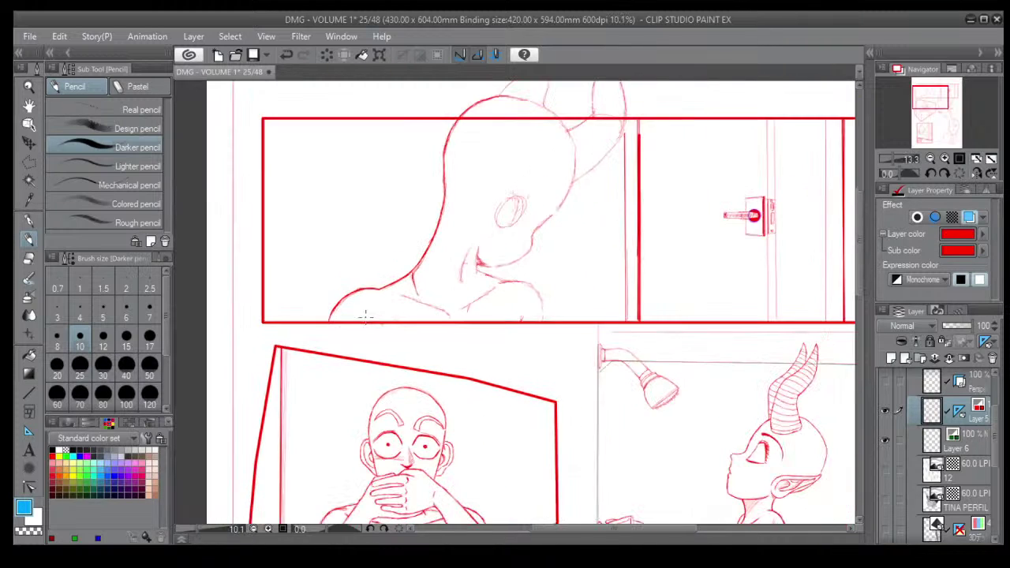
{"action": "scroll", "coordinate": [446, 370], "scroll_direction": "up", "scroll_amount": 2}
{"action": "scroll", "coordinate": [445, 369], "scroll_direction": "up", "scroll_amount": 1}
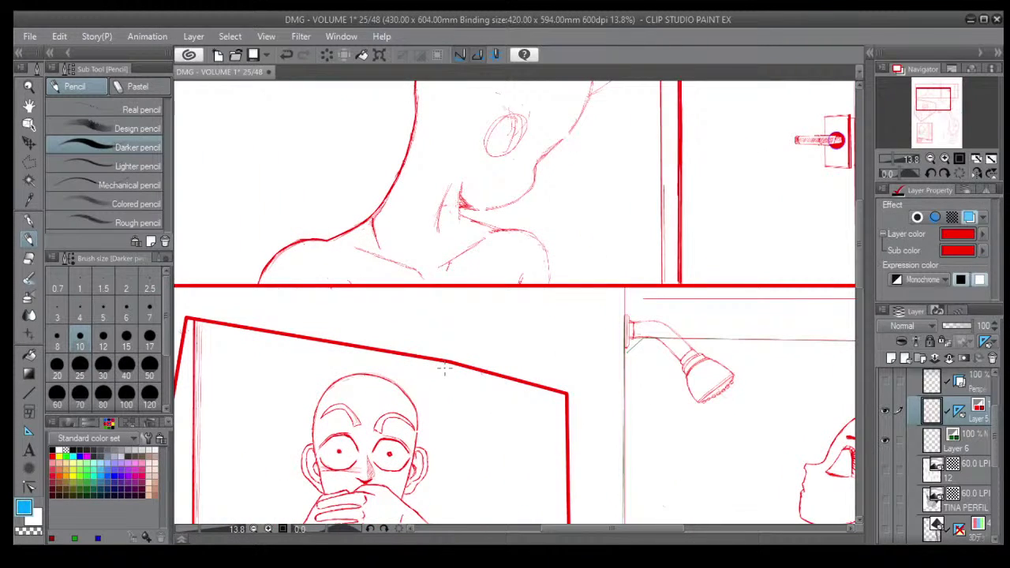
{"action": "scroll", "coordinate": [446, 369], "scroll_direction": "down", "scroll_amount": 11, "text": "shift"}
{"action": "left_click_drag", "start_coordinate": [583, 357], "coordinate": [486, 475]}
{"action": "left_click_drag", "start_coordinate": [431, 383], "coordinate": [505, 279]}
{"action": "scroll", "coordinate": [505, 278], "scroll_direction": "up", "scroll_amount": 1}
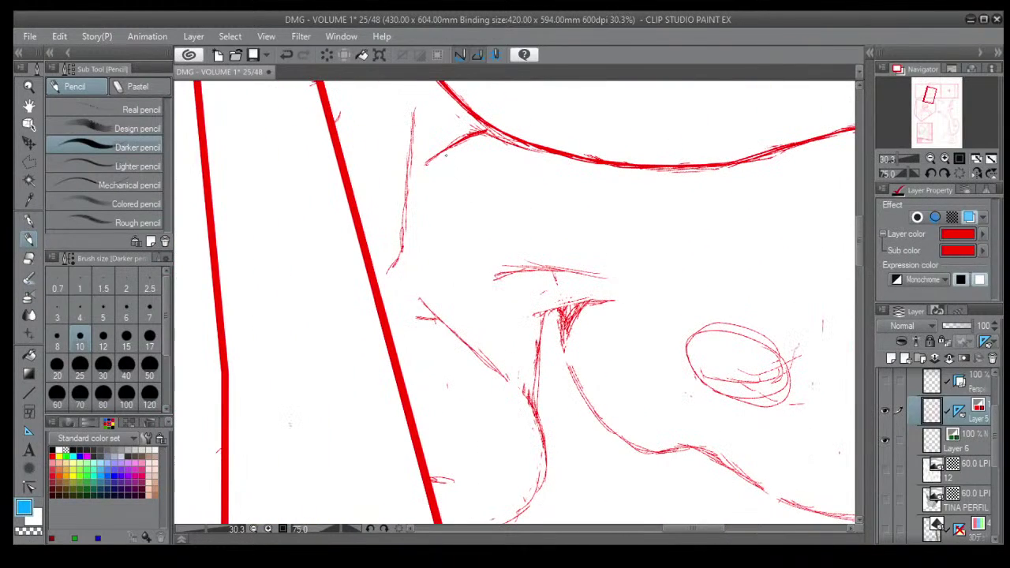
{"action": "left_click", "coordinate": [29, 258]}
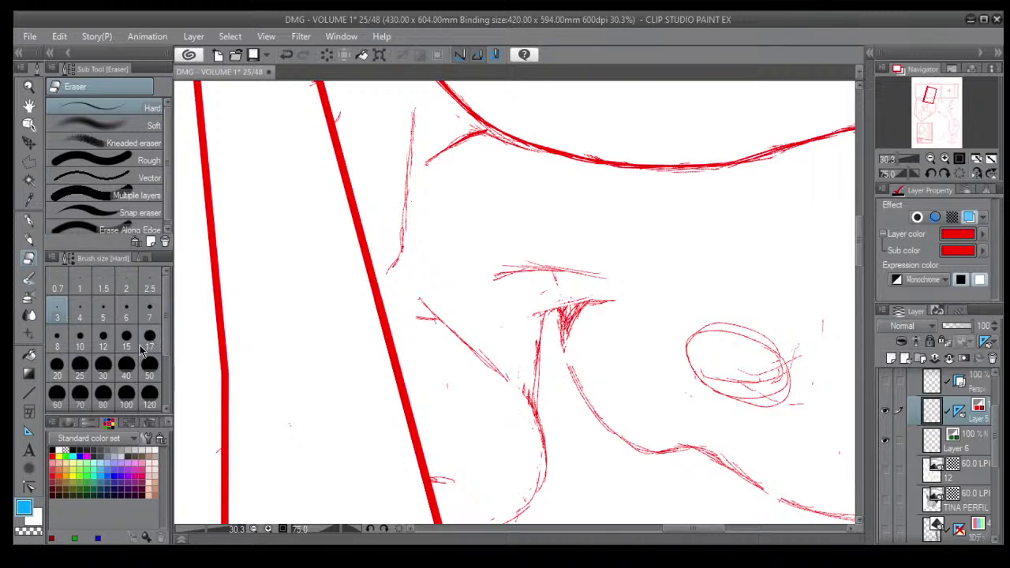
{"action": "left_click", "coordinate": [126, 365]}
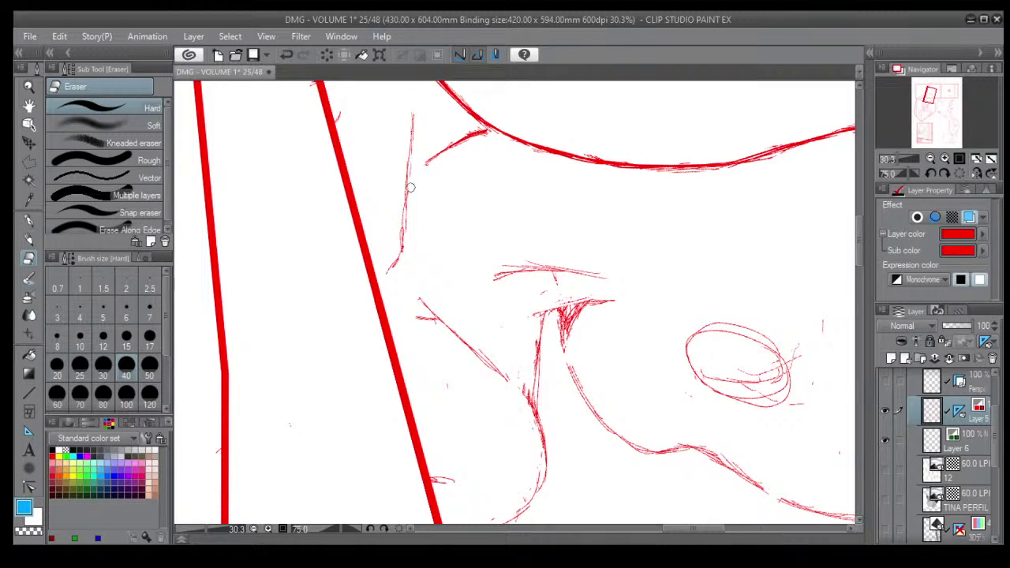
{"action": "mouse_move", "coordinate": [419, 293]}
{"action": "left_mouse_down"}
{"action": "mouse_move", "coordinate": [429, 309]}
{"action": "mouse_move", "coordinate": [442, 300]}
{"action": "left_mouse_up"}
{"action": "left_click_drag", "start_coordinate": [514, 245], "coordinate": [462, 360]}
Erase the neck tendon line beside the jaw and pencil a dark front edge of the neck below the chin.
{"action": "scroll", "coordinate": [515, 246], "scroll_direction": "down", "scroll_amount": 5}
{"action": "scroll", "coordinate": [515, 245], "scroll_direction": "down", "scroll_amount": 6}
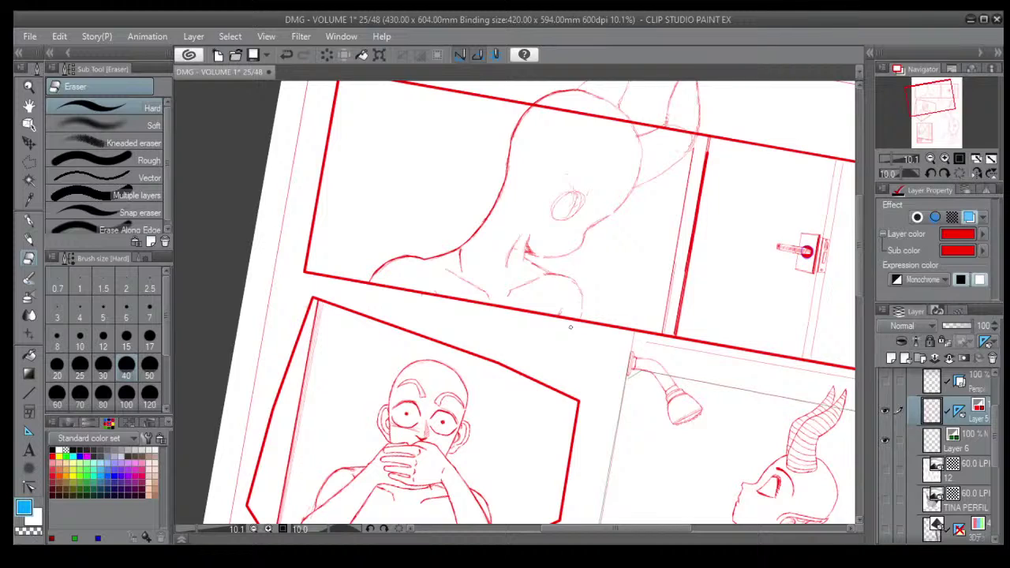
{"action": "scroll", "coordinate": [571, 327], "scroll_direction": "up", "scroll_amount": 1}
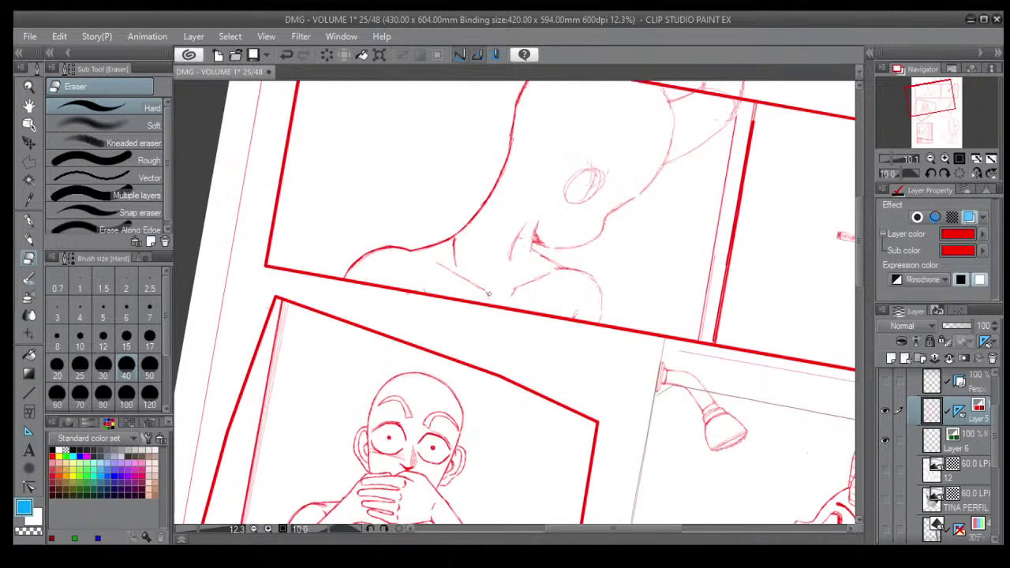
{"action": "mouse_move", "coordinate": [529, 223]}
{"action": "left_mouse_down"}
{"action": "mouse_move", "coordinate": [515, 247]}
{"action": "mouse_move", "coordinate": [519, 235]}
{"action": "left_mouse_up"}
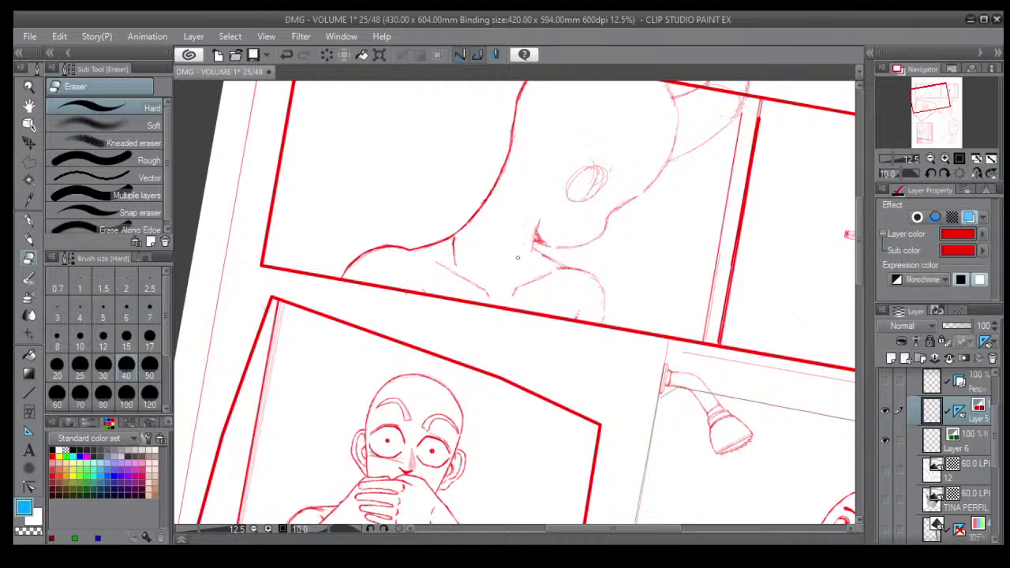
{"action": "left_click", "coordinate": [28, 240]}
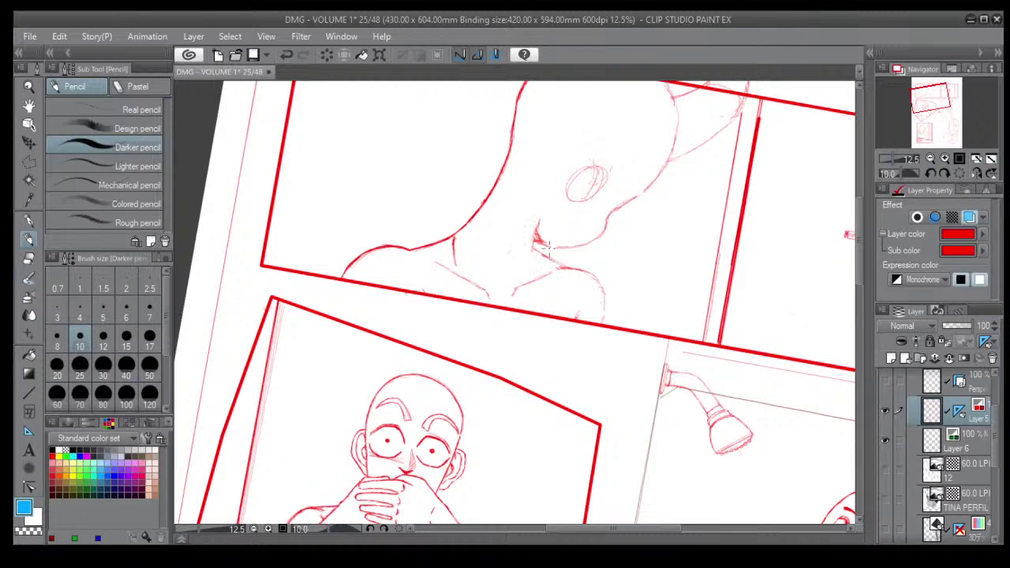
{"action": "left_click_drag", "start_coordinate": [536, 225], "coordinate": [530, 250]}
Erase the short crease at the base of the neck and draw a diagonal neck muscle line beneath the jaw.
{"action": "left_click", "coordinate": [28, 258]}
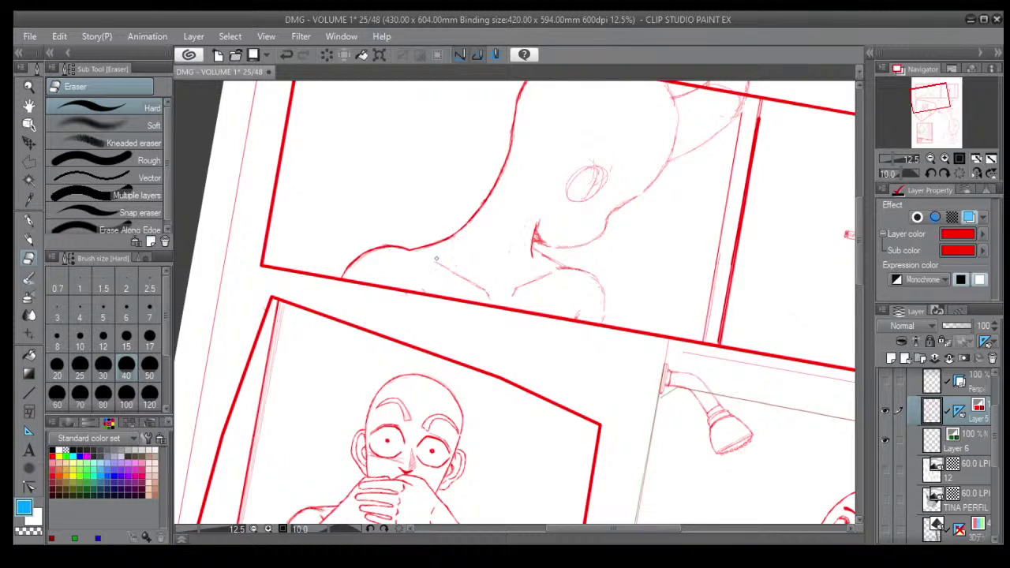
{"action": "left_click", "coordinate": [29, 241]}
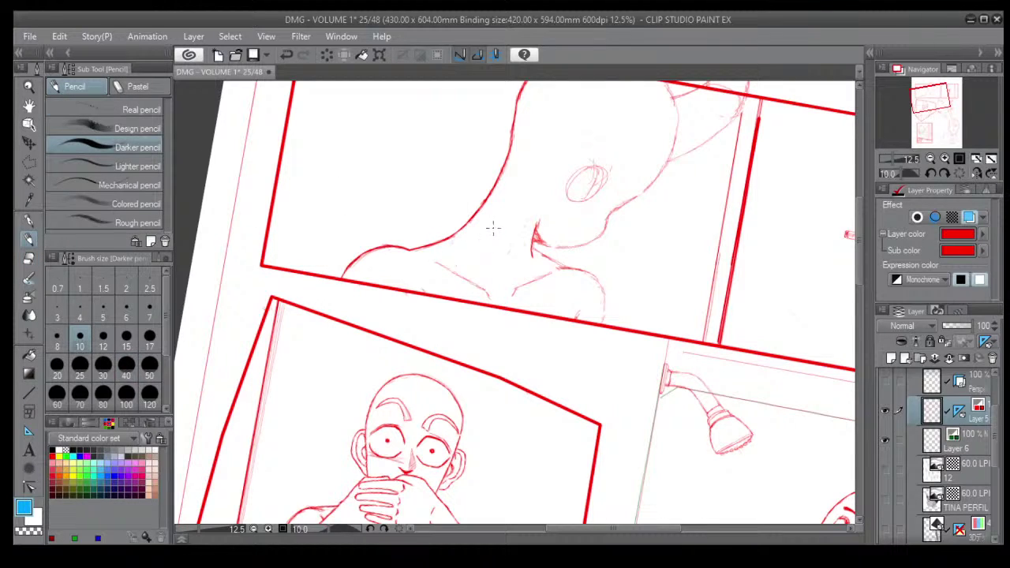
{"action": "left_click_drag", "start_coordinate": [521, 222], "coordinate": [480, 245]}
Rotate the canvas and darken the left collarbone line through to its hooked inner end.
{"action": "scroll", "coordinate": [447, 281], "scroll_direction": "down", "scroll_amount": 2}
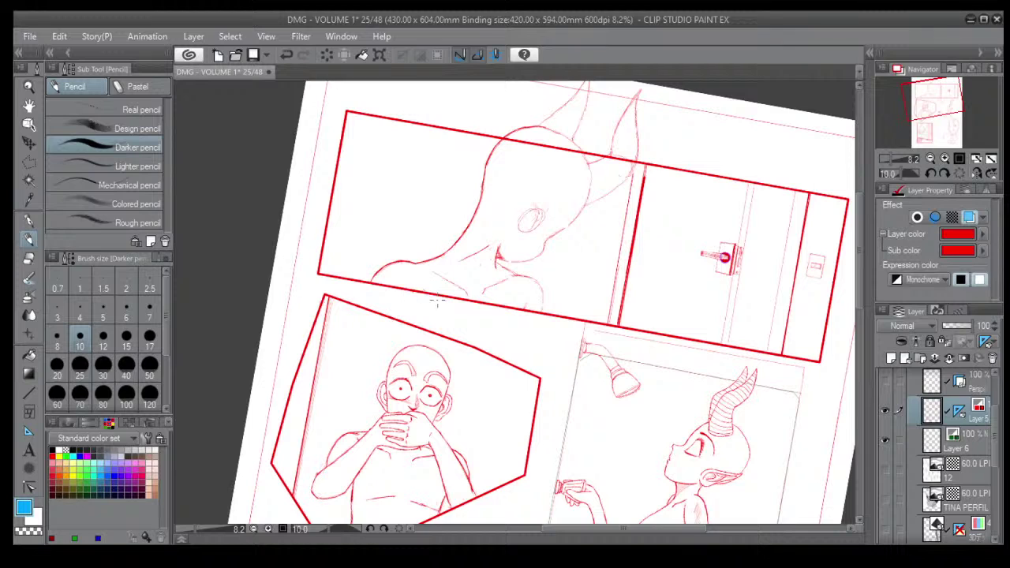
{"action": "scroll", "coordinate": [437, 302], "scroll_direction": "up", "scroll_amount": 3}
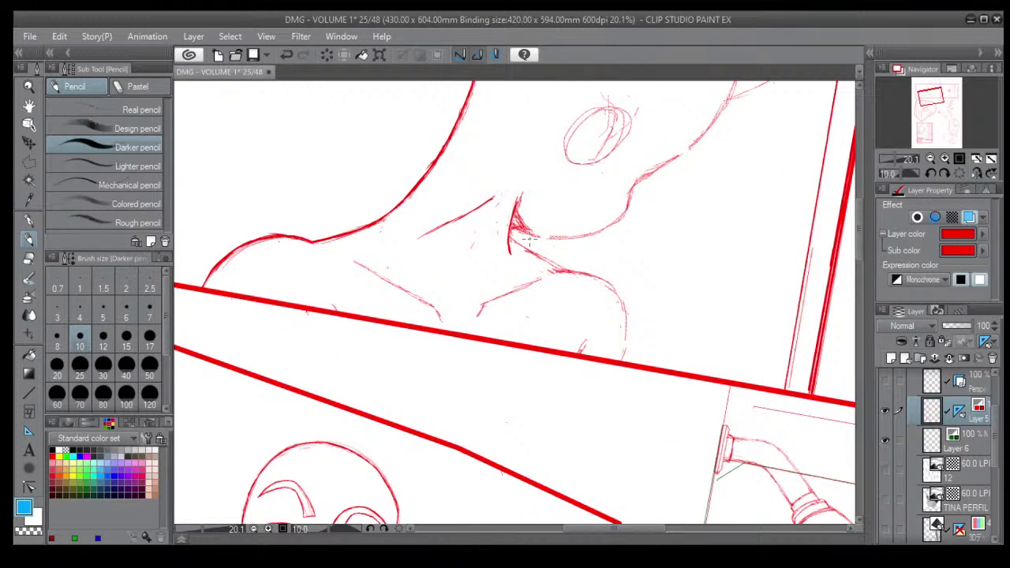
{"action": "key", "text": "shift+6"}
{"action": "key", "text": "shift+6"}
{"action": "key", "text": "shift+6"}
{"action": "key", "text": "shift+6"}
{"action": "key", "text": "shift+6"}
{"action": "key", "text": "shift+6"}
{"action": "key", "text": "shift+6"}
{"action": "key", "text": "shift+6"}
{"action": "key", "text": "shift+6"}
{"action": "key", "text": "shift+6"}
{"action": "key", "text": "shift+6"}
{"action": "key", "text": "shift+6"}
{"action": "key", "text": "shift+6"}
{"action": "key", "text": "shift+6"}
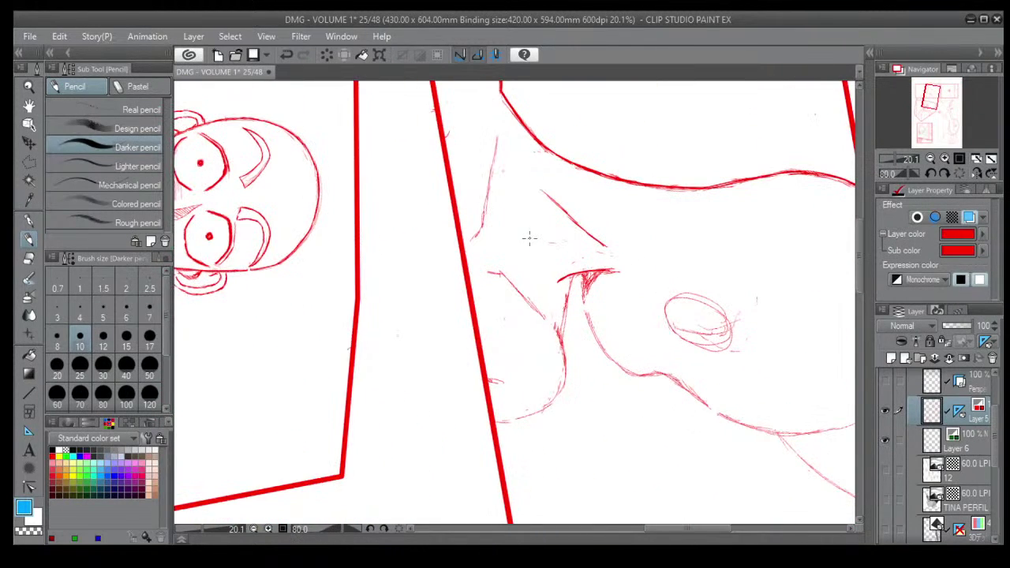
{"action": "scroll", "coordinate": [553, 169], "scroll_direction": "up", "scroll_amount": 1}
{"action": "left_click_drag", "start_coordinate": [479, 122], "coordinate": [459, 228]}
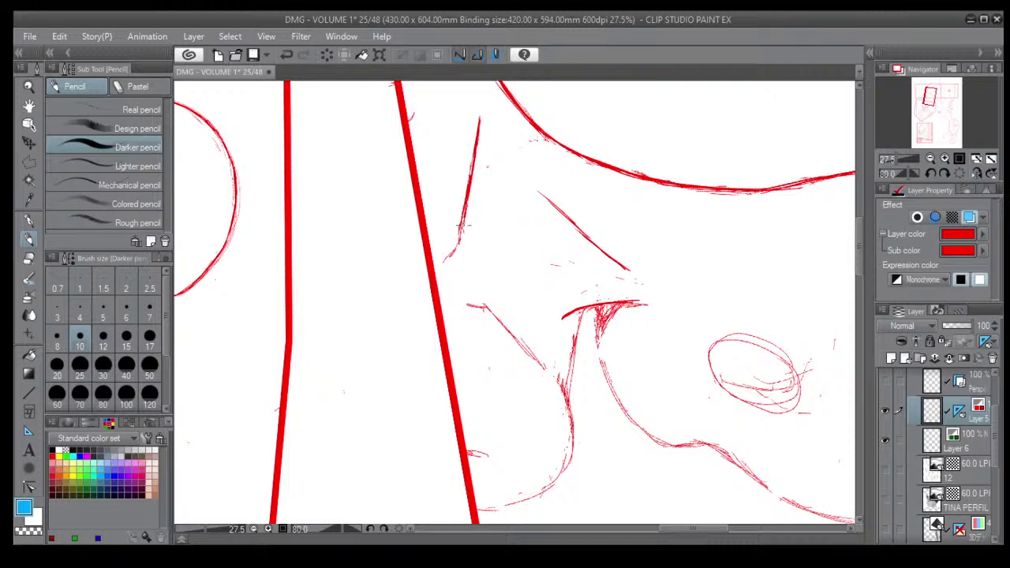
{"action": "left_click_drag", "start_coordinate": [471, 194], "coordinate": [446, 258]}
Rotate the canvas and darken the right collarbone with its hooked end and the shoulder line running out from the neck.
{"action": "key", "text": "asciicircum"}
{"action": "key", "text": "asciicircum"}
{"action": "key", "text": "asciicircum"}
{"action": "key", "text": "asciicircum"}
{"action": "key", "text": "asciicircum"}
{"action": "key", "text": "asciicircum"}
{"action": "key", "text": "asciicircum"}
{"action": "key", "text": "asciicircum"}
{"action": "key", "text": "asciicircum"}
{"action": "key", "text": "asciicircum"}
{"action": "key", "text": "asciicircum"}
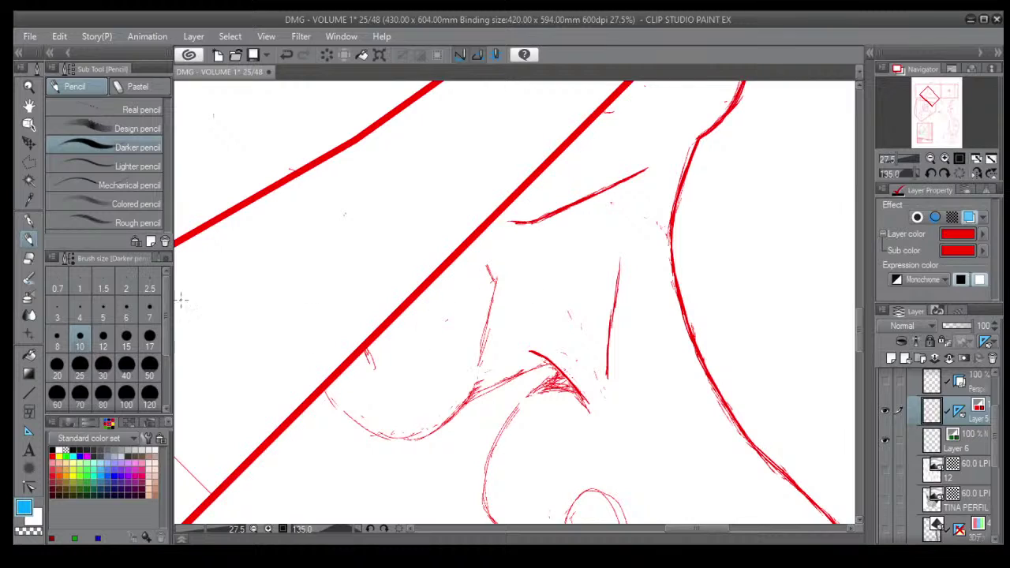
{"action": "left_click", "coordinate": [29, 259]}
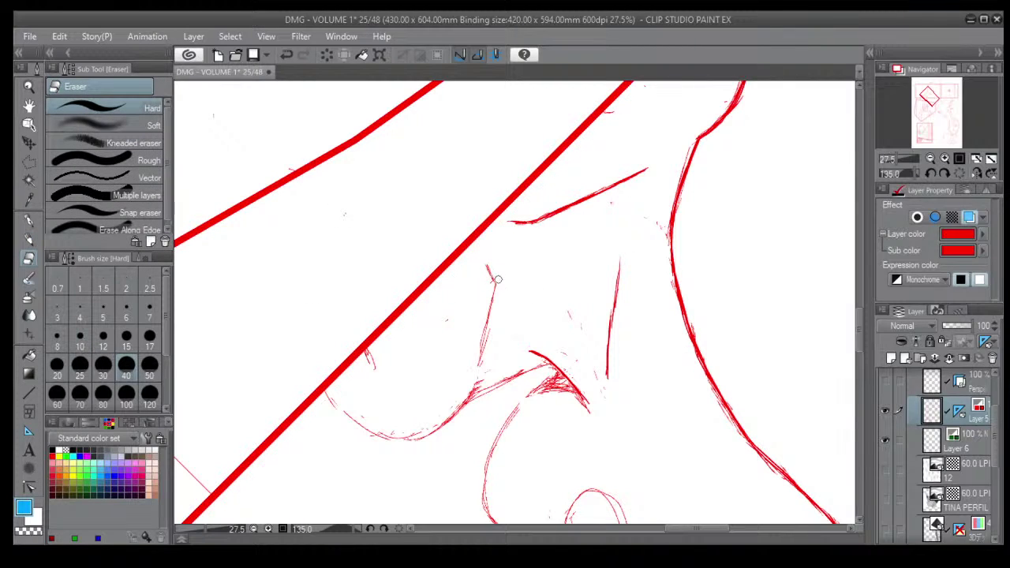
{"action": "left_click", "coordinate": [30, 239]}
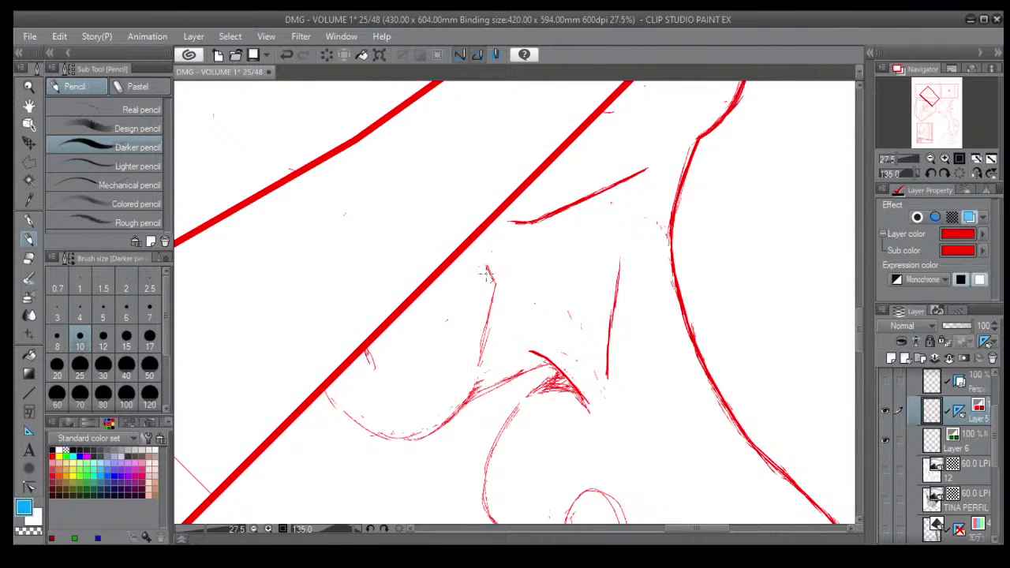
{"action": "left_click_drag", "start_coordinate": [487, 272], "coordinate": [478, 367]}
{"action": "mouse_move", "coordinate": [488, 322]}
{"action": "left_mouse_down"}
{"action": "mouse_move", "coordinate": [478, 366]}
{"action": "mouse_move", "coordinate": [484, 332]}
{"action": "left_mouse_up"}
{"action": "mouse_move", "coordinate": [553, 364]}
{"action": "left_mouse_down"}
{"action": "mouse_move", "coordinate": [494, 389]}
{"action": "mouse_move", "coordinate": [524, 372]}
{"action": "mouse_move", "coordinate": [502, 382]}
{"action": "mouse_move", "coordinate": [482, 404]}
{"action": "mouse_move", "coordinate": [462, 400]}
{"action": "mouse_move", "coordinate": [469, 390]}
{"action": "mouse_move", "coordinate": [457, 410]}
{"action": "mouse_move", "coordinate": [477, 375]}
{"action": "mouse_move", "coordinate": [448, 419]}
{"action": "left_mouse_up"}
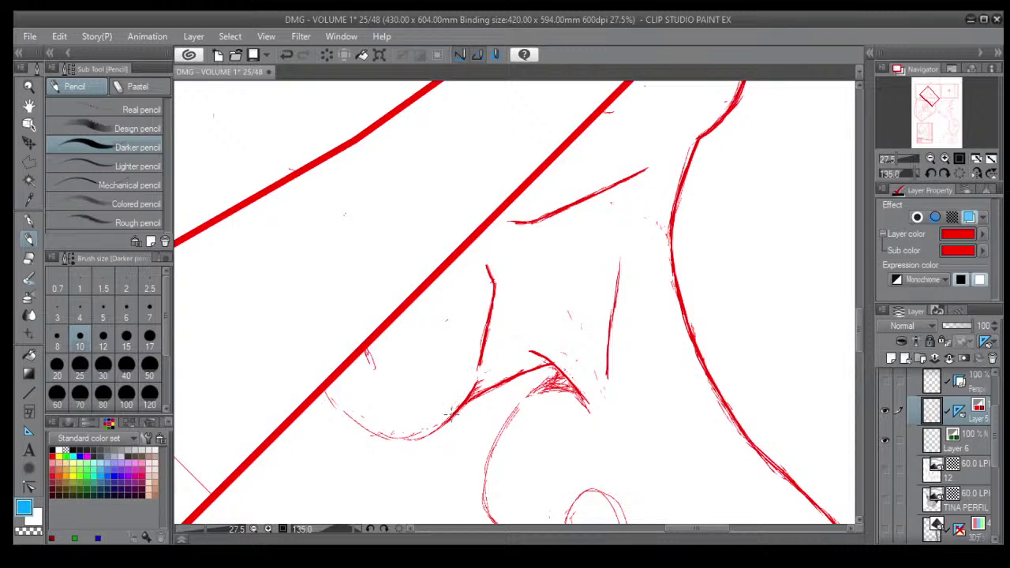
Erase the stray marks beside the jaw with the Hard eraser at size 120 and darken the short armpit creases above the panel border.
{"action": "key", "text": "minus"}
{"action": "key", "text": "minus"}
{"action": "key", "text": "minus"}
{"action": "key", "text": "minus"}
{"action": "key", "text": "minus"}
{"action": "key", "text": "minus"}
{"action": "key", "text": "minus"}
{"action": "key", "text": "minus"}
{"action": "key", "text": "minus"}
{"action": "key", "text": "minus"}
{"action": "key", "text": "minus"}
{"action": "key", "text": "minus"}
{"action": "key", "text": "minus"}
{"action": "key", "text": "minus"}
{"action": "key", "text": "minus"}
{"action": "key", "text": "minus"}
{"action": "key", "text": "minus"}
{"action": "key", "text": "minus"}
{"action": "key", "text": "minus"}
{"action": "key", "text": "minus"}
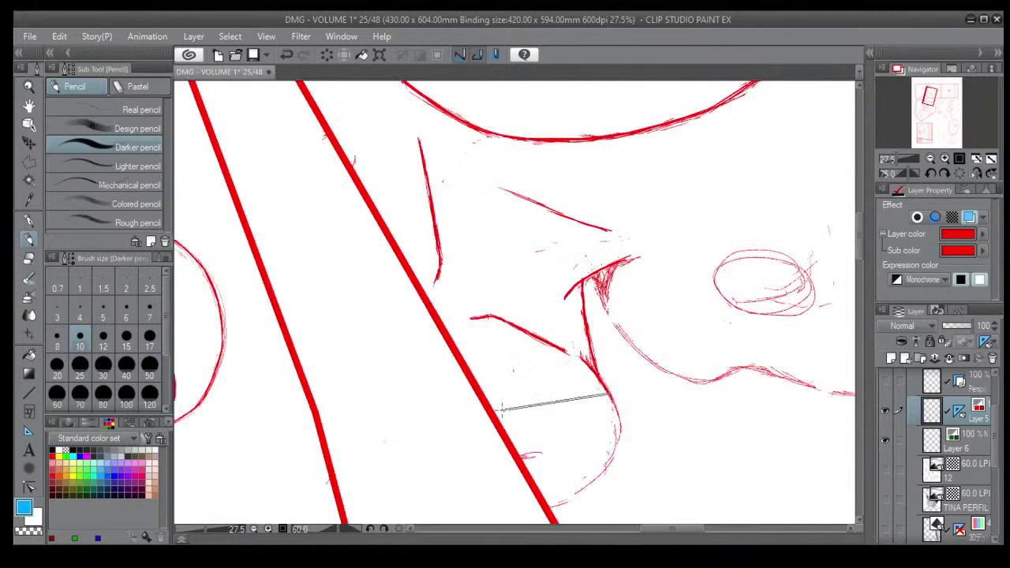
{"action": "key", "text": "minus"}
{"action": "key", "text": "minus"}
{"action": "key", "text": "minus"}
{"action": "key", "text": "minus"}
{"action": "key", "text": "minus"}
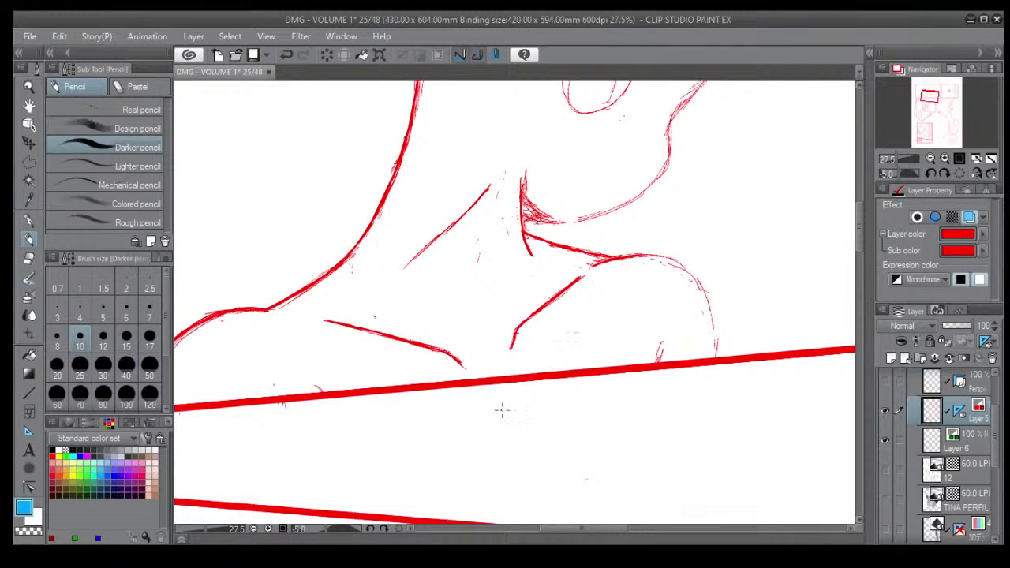
{"action": "left_click", "coordinate": [28, 257]}
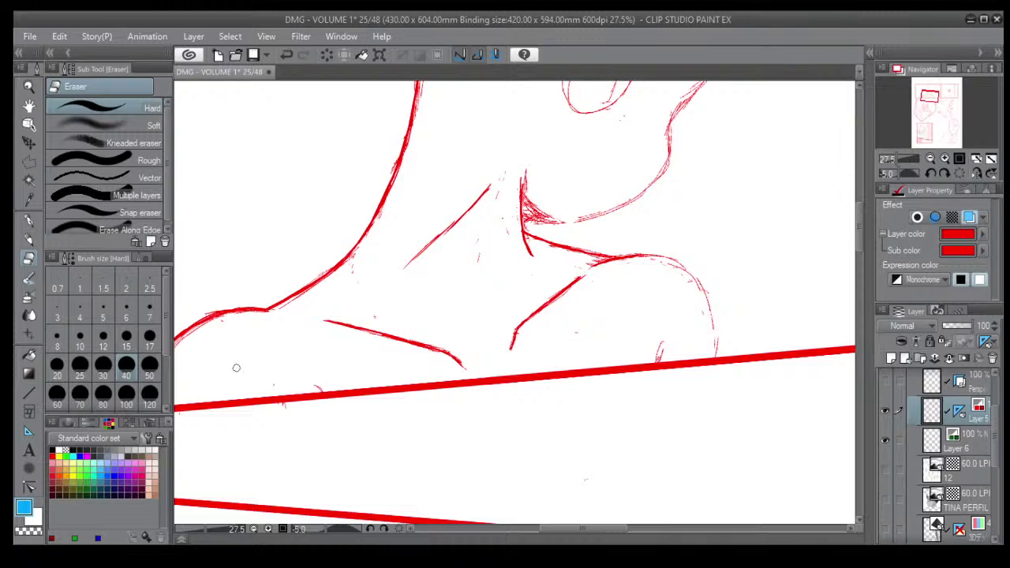
{"action": "left_click", "coordinate": [149, 395]}
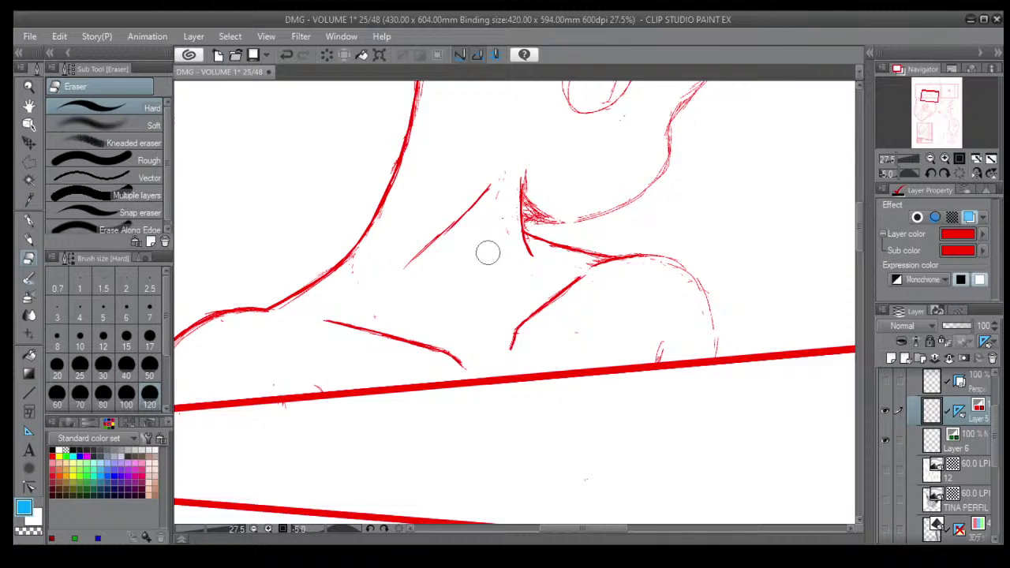
{"action": "mouse_move", "coordinate": [504, 176]}
{"action": "left_mouse_down"}
{"action": "mouse_move", "coordinate": [508, 238]}
{"action": "mouse_move", "coordinate": [507, 151]}
{"action": "mouse_move", "coordinate": [531, 165]}
{"action": "left_mouse_up"}
{"action": "key", "text": "p"}
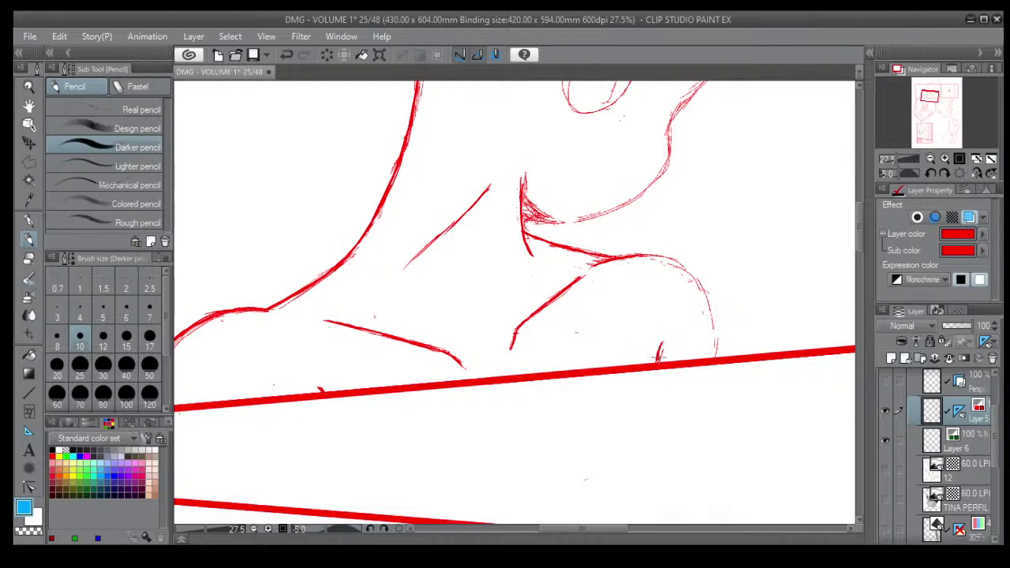
Darken the rounded outer contour of the right shoulder down to the panel border with the Darker pencil.
{"action": "scroll", "coordinate": [705, 341], "scroll_direction": "down", "scroll_amount": 5}
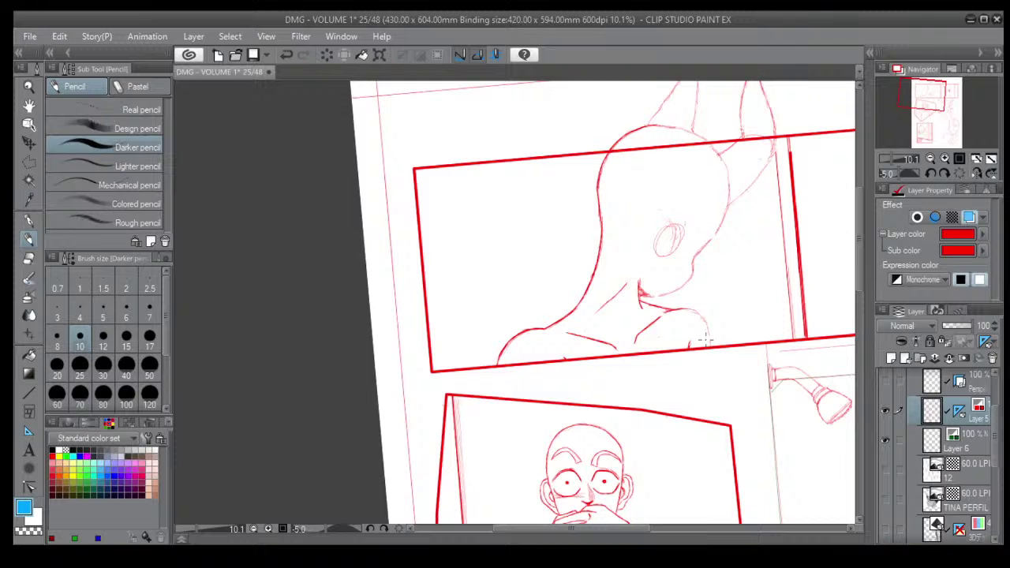
{"action": "left_click_drag", "start_coordinate": [702, 341], "coordinate": [485, 482]}
{"action": "scroll", "coordinate": [570, 478], "scroll_direction": "up", "scroll_amount": 5}
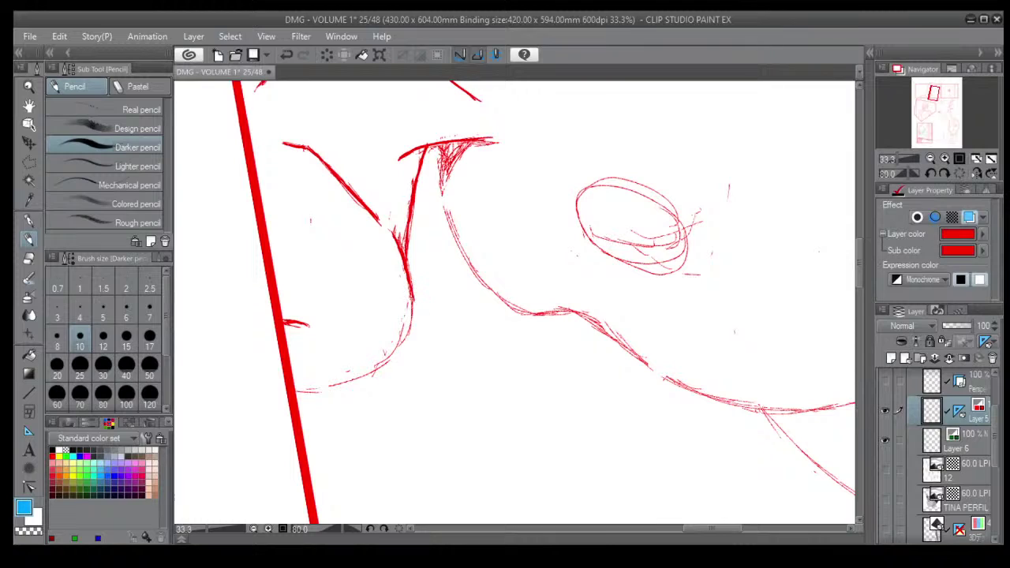
{"action": "mouse_move", "coordinate": [412, 294]}
{"action": "left_mouse_down"}
{"action": "mouse_move", "coordinate": [407, 330]}
{"action": "mouse_move", "coordinate": [385, 360]}
{"action": "mouse_move", "coordinate": [317, 387]}
{"action": "left_mouse_up"}
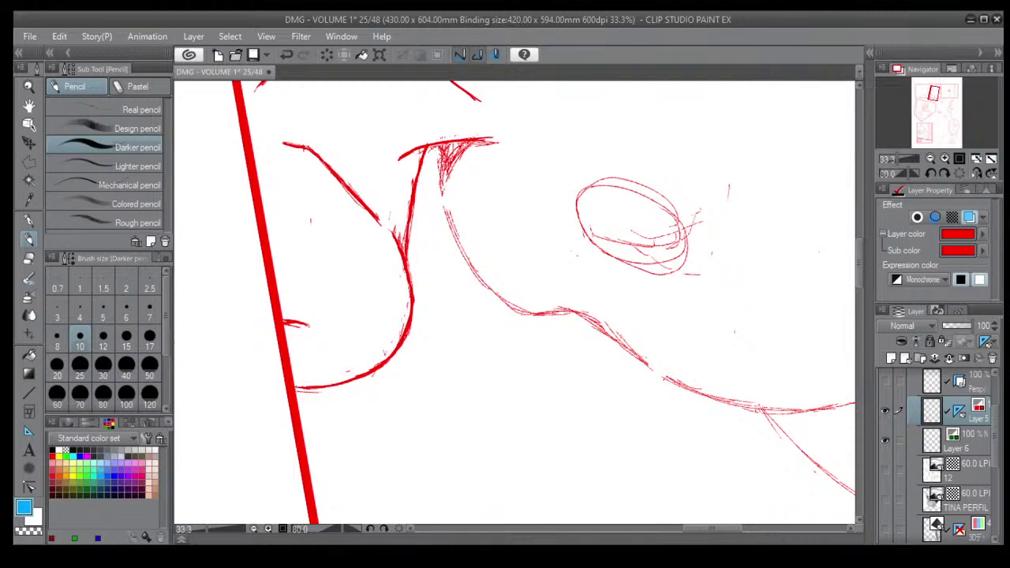
Darken the jaw line from the shaded corner at the neck toward the chin.
{"action": "scroll", "coordinate": [467, 197], "scroll_direction": "down", "scroll_amount": 1}
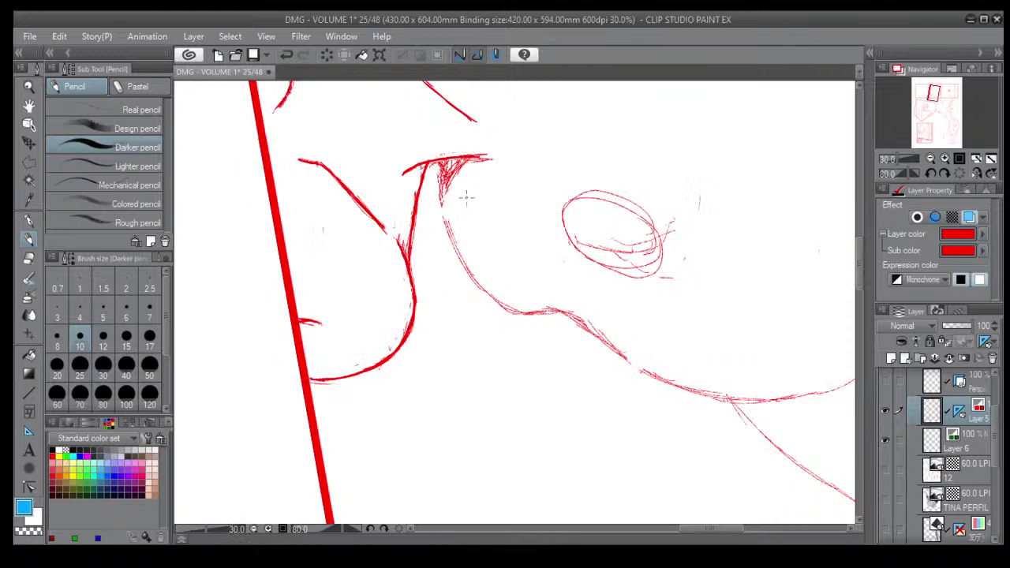
{"action": "left_click_drag", "start_coordinate": [444, 158], "coordinate": [441, 216]}
{"action": "mouse_move", "coordinate": [439, 175]}
{"action": "left_mouse_down"}
{"action": "mouse_move", "coordinate": [437, 225]}
{"action": "mouse_move", "coordinate": [457, 248]}
{"action": "left_mouse_up"}
{"action": "mouse_move", "coordinate": [441, 206]}
{"action": "left_mouse_down"}
{"action": "mouse_move", "coordinate": [471, 270]}
{"action": "mouse_move", "coordinate": [478, 255]}
{"action": "mouse_move", "coordinate": [530, 251]}
{"action": "left_mouse_up"}
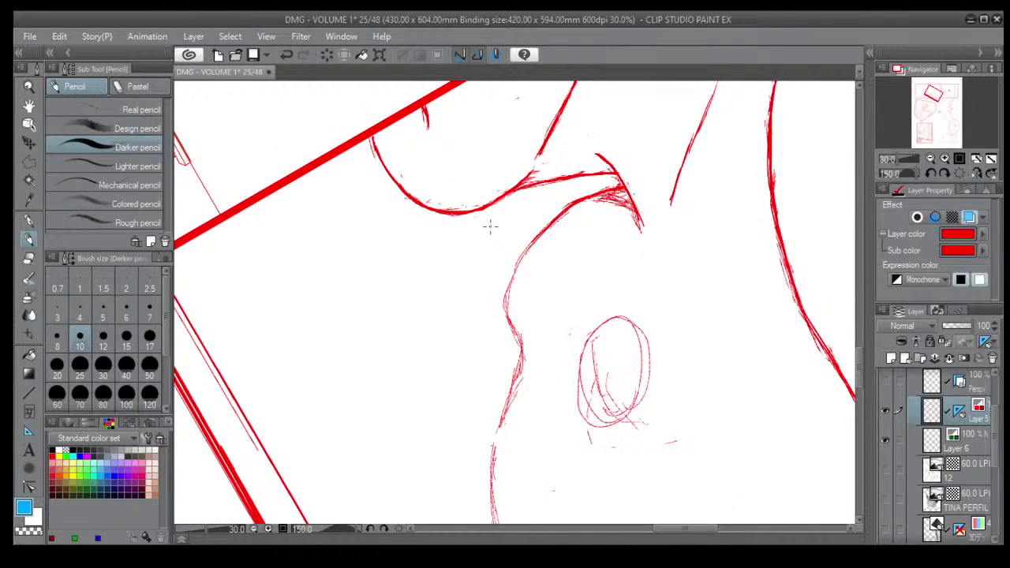
Thin the rough face contour with the Hard eraser and redraw it darker from the chin through the notch toward the forehead.
{"action": "left_click", "coordinate": [32, 260]}
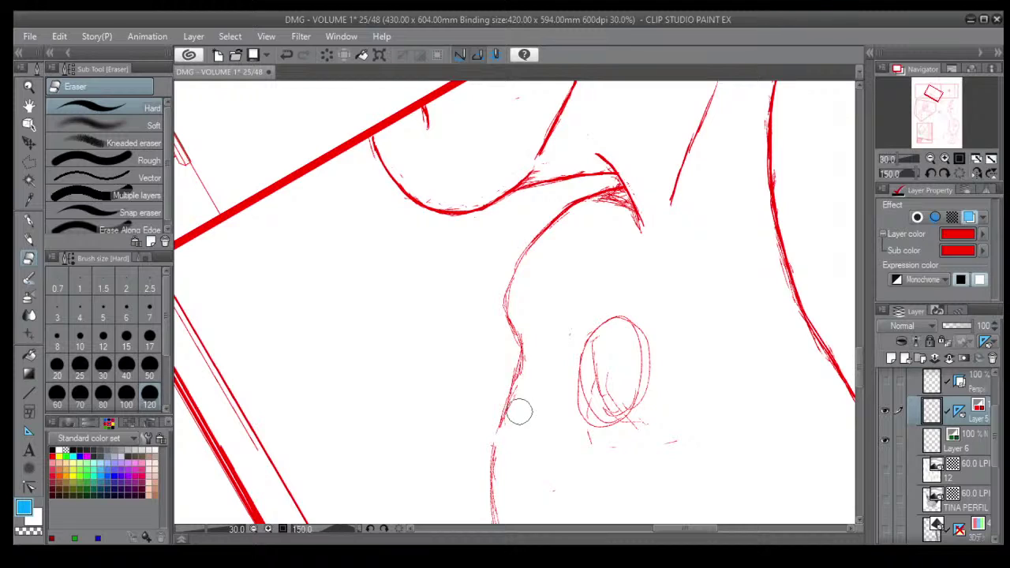
{"action": "mouse_move", "coordinate": [519, 412]}
{"action": "left_mouse_down"}
{"action": "mouse_move", "coordinate": [530, 357]}
{"action": "mouse_move", "coordinate": [521, 401]}
{"action": "left_mouse_up"}
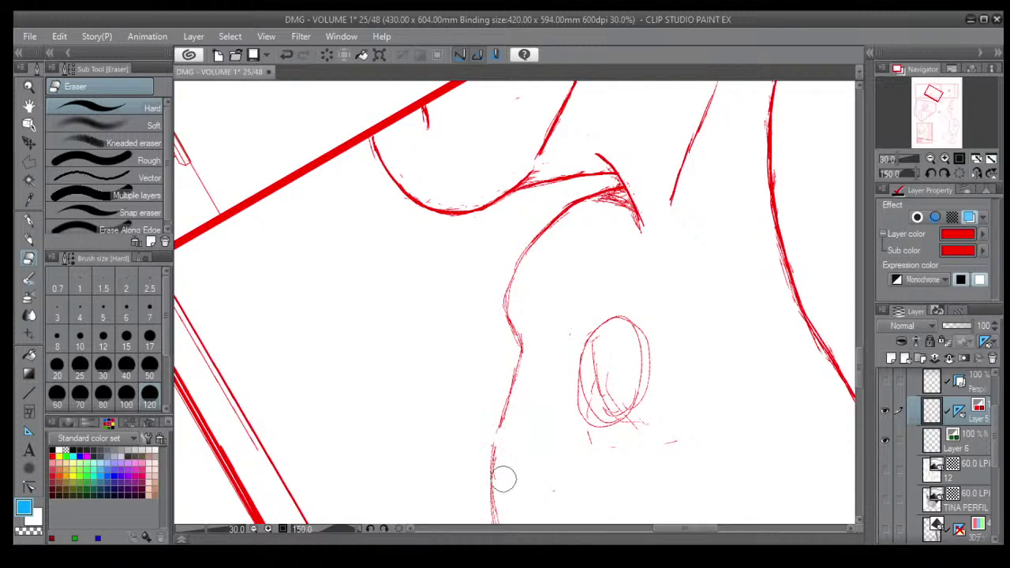
{"action": "left_click", "coordinate": [30, 240]}
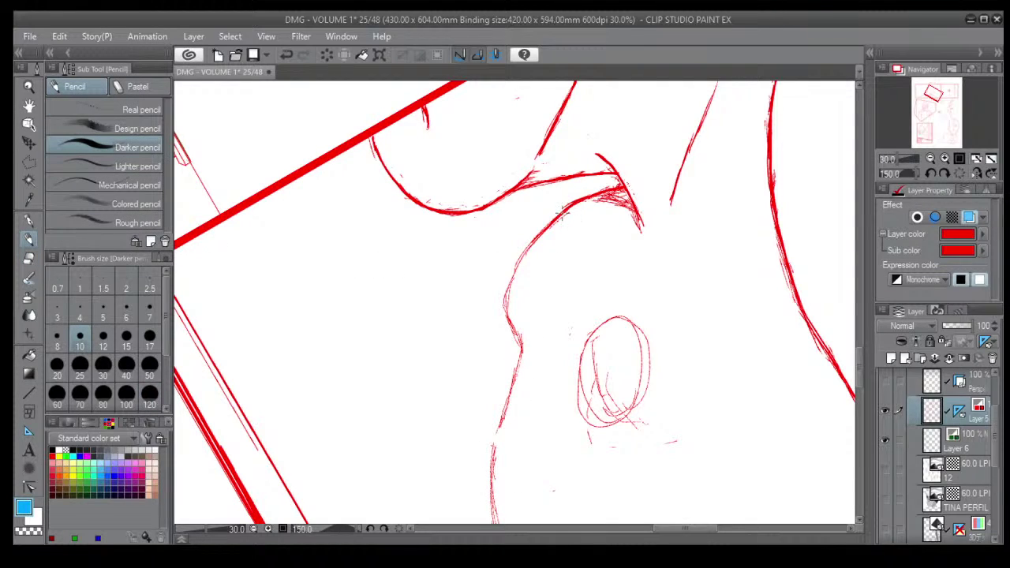
{"action": "mouse_move", "coordinate": [567, 204]}
{"action": "left_mouse_down"}
{"action": "mouse_move", "coordinate": [502, 305]}
{"action": "mouse_move", "coordinate": [519, 354]}
{"action": "mouse_move", "coordinate": [494, 443]}
{"action": "left_mouse_up"}
Rotate the canvas and darken the forehead contour up past the base of the right ear.
{"action": "mouse_move", "coordinate": [505, 401]}
{"action": "left_mouse_down"}
{"action": "mouse_move", "coordinate": [492, 464]}
{"action": "mouse_move", "coordinate": [506, 475]}
{"action": "mouse_move", "coordinate": [424, 251]}
{"action": "left_mouse_up"}
{"action": "scroll", "coordinate": [552, 429], "scroll_direction": "down", "scroll_amount": 1}
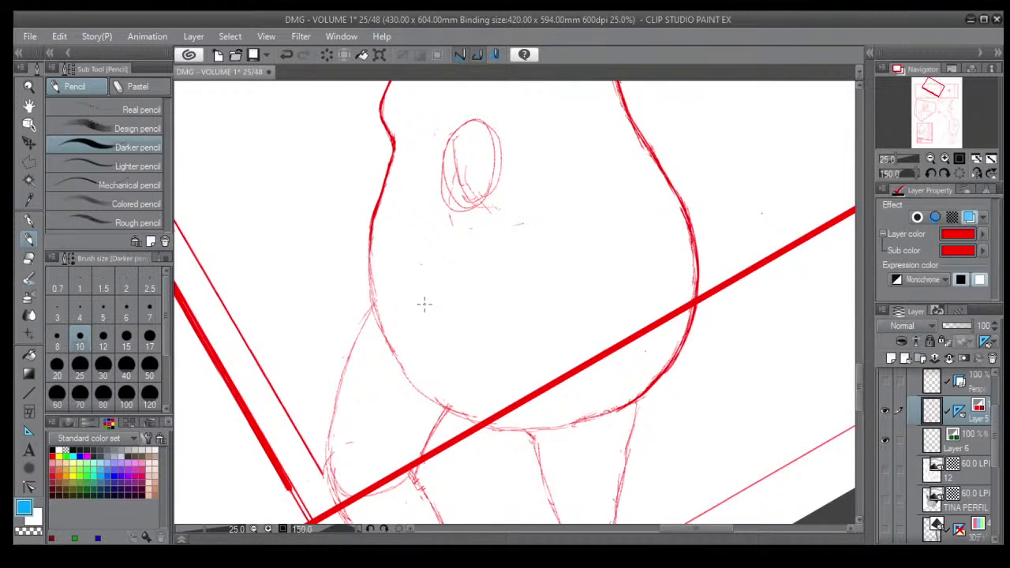
{"action": "scroll", "coordinate": [425, 304], "scroll_direction": "down", "scroll_amount": 9}
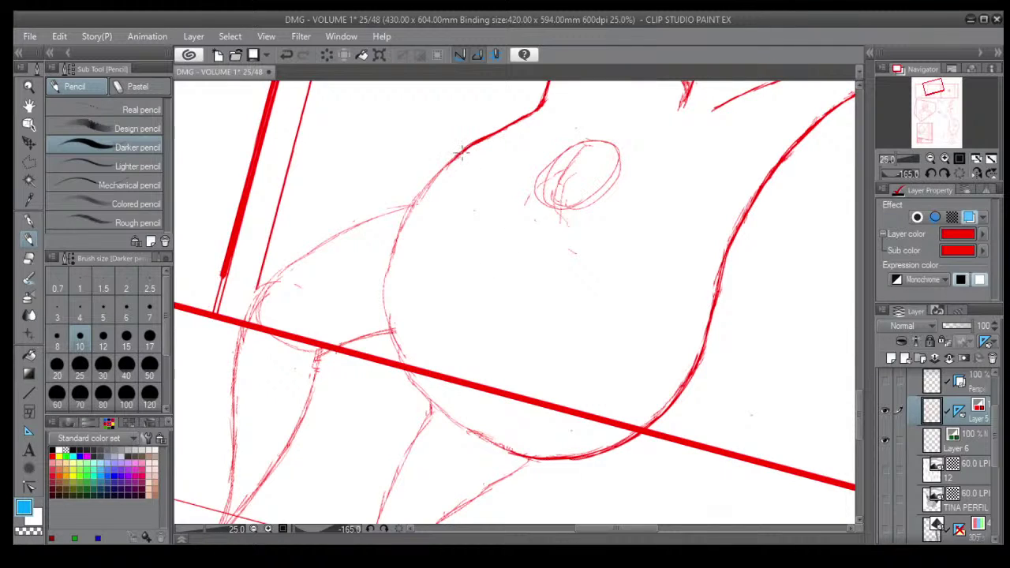
{"action": "mouse_move", "coordinate": [461, 152]}
{"action": "left_mouse_down"}
{"action": "mouse_move", "coordinate": [430, 181]}
{"action": "mouse_move", "coordinate": [464, 150]}
{"action": "mouse_move", "coordinate": [413, 204]}
{"action": "mouse_move", "coordinate": [442, 164]}
{"action": "mouse_move", "coordinate": [399, 229]}
{"action": "mouse_move", "coordinate": [393, 264]}
{"action": "mouse_move", "coordinate": [397, 232]}
{"action": "mouse_move", "coordinate": [383, 303]}
{"action": "left_mouse_up"}
{"action": "left_click_drag", "start_coordinate": [399, 227], "coordinate": [385, 297]}
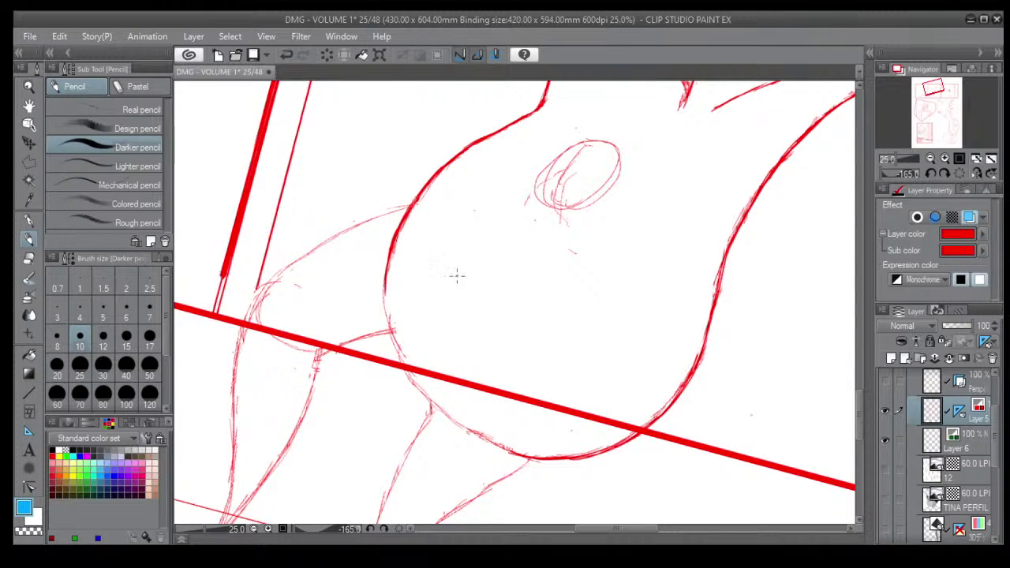
Rotate the canvas and darken the top of the skull between the horns until it meets the back of the head.
{"action": "key", "text": "shift+6"}
{"action": "key", "text": "shift+6"}
{"action": "key", "text": "shift+6"}
{"action": "key", "text": "shift+6"}
{"action": "key", "text": "shift+6"}
{"action": "key", "text": "shift+6"}
{"action": "key", "text": "shift+6"}
{"action": "key", "text": "shift+6"}
{"action": "key", "text": "shift+6"}
{"action": "key", "text": "shift+6"}
{"action": "key", "text": "shift+6"}
{"action": "key", "text": "shift+6"}
{"action": "key", "text": "shift+6"}
{"action": "key", "text": "shift+6"}
{"action": "key", "text": "shift+6"}
{"action": "key", "text": "shift+6"}
{"action": "key", "text": "shift+6"}
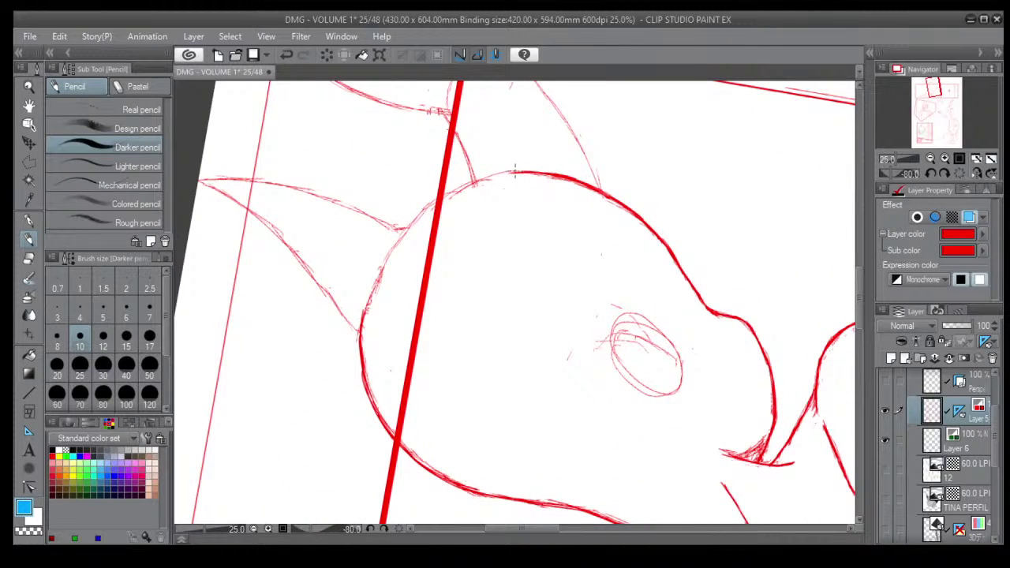
{"action": "mouse_move", "coordinate": [511, 173]}
{"action": "left_mouse_down"}
{"action": "mouse_move", "coordinate": [488, 174]}
{"action": "mouse_move", "coordinate": [523, 170]}
{"action": "mouse_move", "coordinate": [465, 187]}
{"action": "mouse_move", "coordinate": [477, 191]}
{"action": "mouse_move", "coordinate": [492, 169]}
{"action": "mouse_move", "coordinate": [505, 172]}
{"action": "mouse_move", "coordinate": [455, 185]}
{"action": "mouse_move", "coordinate": [401, 237]}
{"action": "mouse_move", "coordinate": [415, 212]}
{"action": "mouse_move", "coordinate": [399, 243]}
{"action": "left_mouse_up"}
{"action": "left_click_drag", "start_coordinate": [432, 205], "coordinate": [380, 265]}
{"action": "left_click_drag", "start_coordinate": [414, 225], "coordinate": [368, 286]}
{"action": "mouse_move", "coordinate": [392, 248]}
{"action": "left_mouse_down"}
{"action": "mouse_move", "coordinate": [362, 312]}
{"action": "mouse_move", "coordinate": [374, 276]}
{"action": "left_mouse_up"}
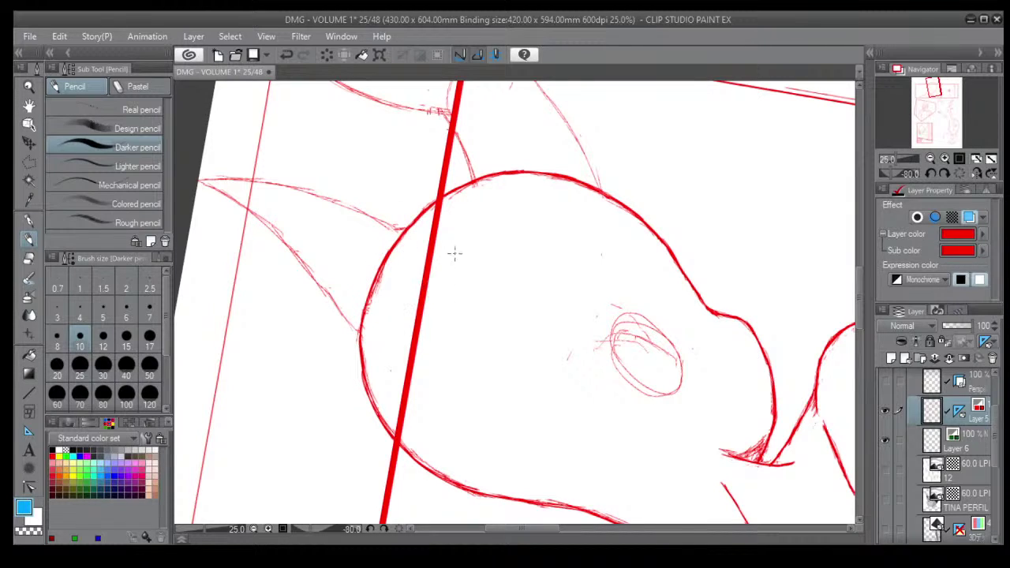
Examine the redrawn head in its panel and compare it with the horned figure in the shower panel below.
{"action": "scroll", "coordinate": [295, 499], "scroll_direction": "down", "scroll_amount": 1}
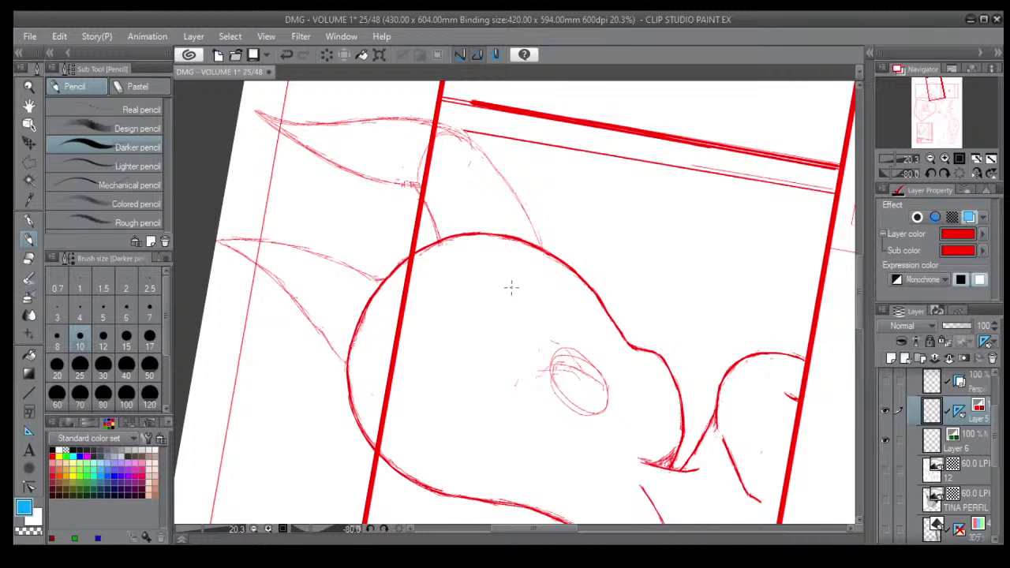
{"action": "scroll", "coordinate": [511, 286], "scroll_direction": "down", "scroll_amount": 3}
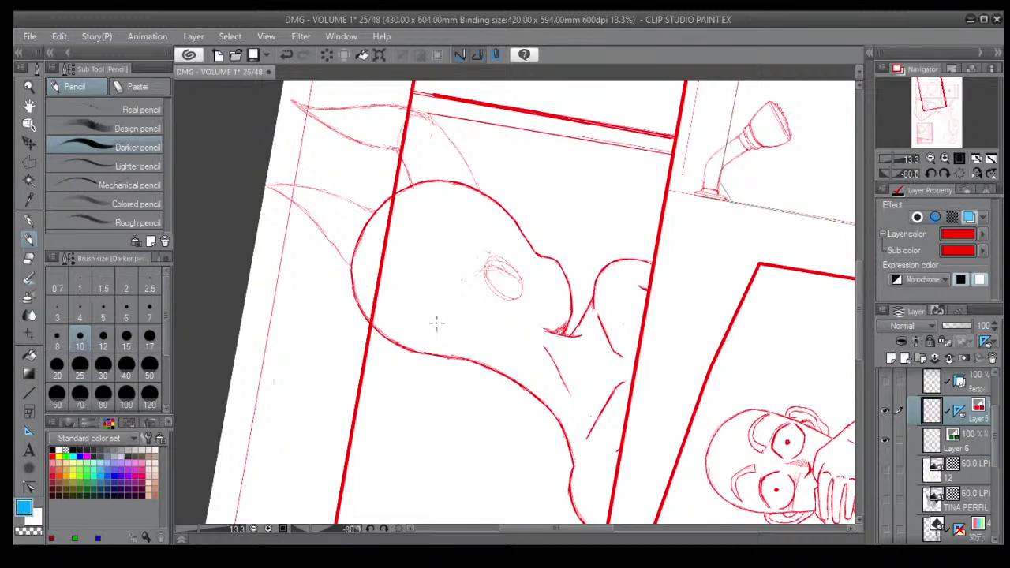
{"action": "key", "text": "asciicircum"}
{"action": "key", "text": "asciicircum"}
{"action": "key", "text": "asciicircum"}
{"action": "key", "text": "asciicircum"}
{"action": "key", "text": "asciicircum"}
{"action": "key", "text": "asciicircum"}
{"action": "key", "text": "asciicircum"}
{"action": "key", "text": "asciicircum"}
{"action": "key", "text": "asciicircum"}
{"action": "key", "text": "asciicircum"}
{"action": "key", "text": "asciicircum"}
{"action": "key", "text": "asciicircum"}
{"action": "key", "text": "asciicircum"}
{"action": "key", "text": "asciicircum"}
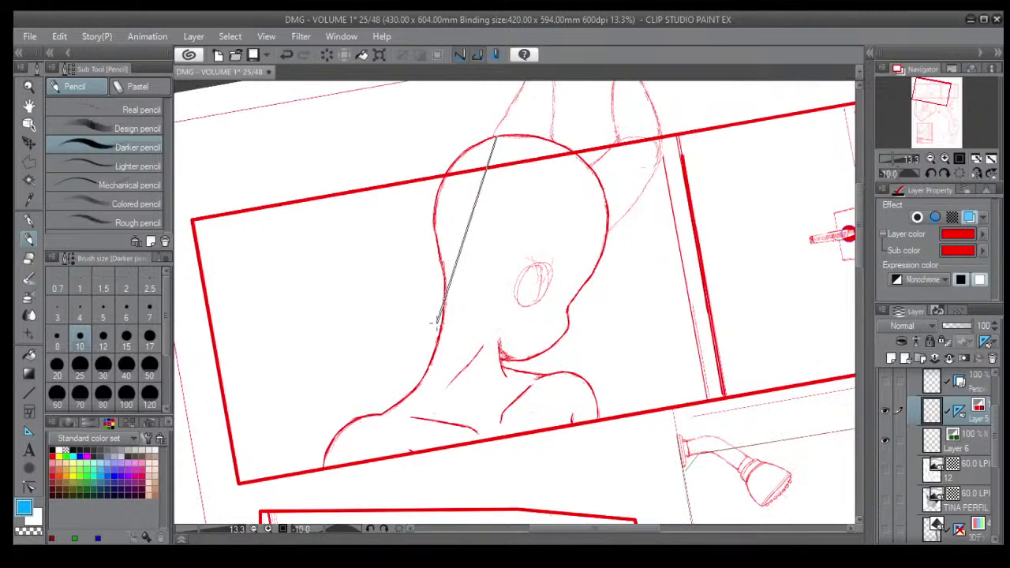
{"action": "left_click_drag", "start_coordinate": [499, 304], "coordinate": [465, 352]}
{"action": "mouse_move", "coordinate": [449, 309]}
{"action": "left_mouse_down"}
{"action": "mouse_move", "coordinate": [436, 340]}
{"action": "mouse_move", "coordinate": [466, 394]}
{"action": "mouse_move", "coordinate": [397, 334]}
{"action": "mouse_move", "coordinate": [403, 308]}
{"action": "left_mouse_up"}
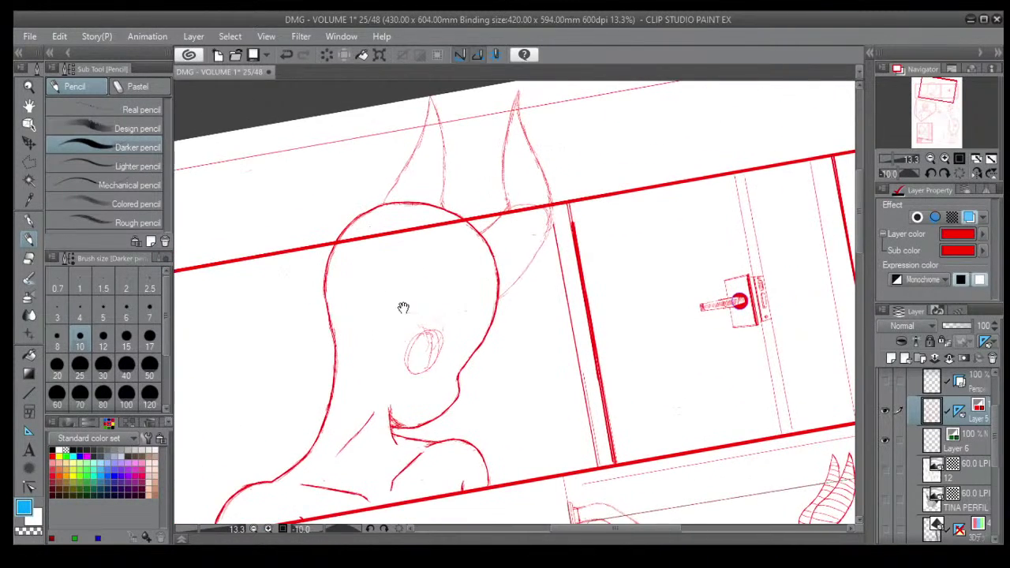
{"action": "scroll", "coordinate": [411, 316], "scroll_direction": "up", "scroll_amount": 4}
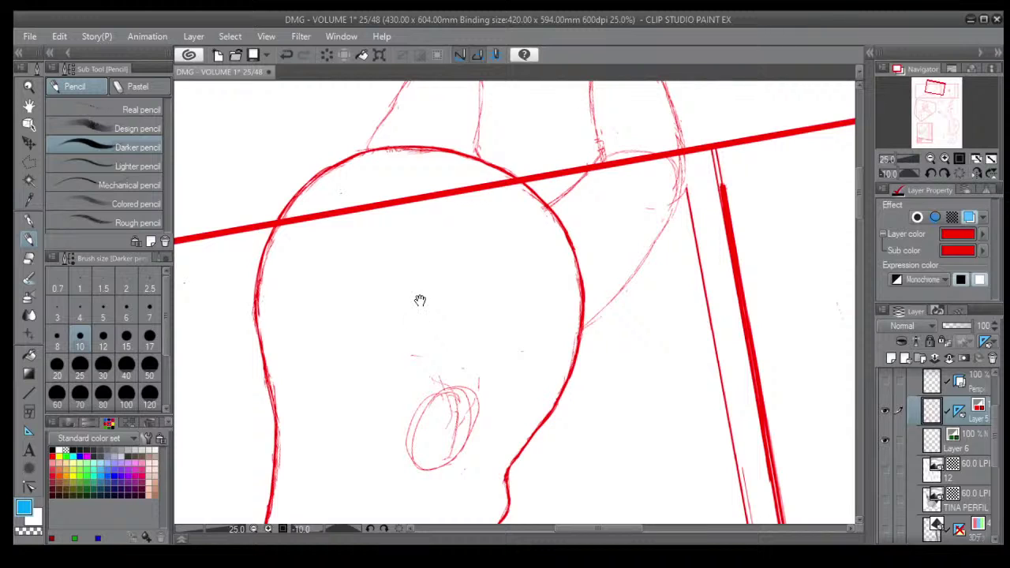
{"action": "scroll", "coordinate": [420, 300], "scroll_direction": "down", "scroll_amount": 8}
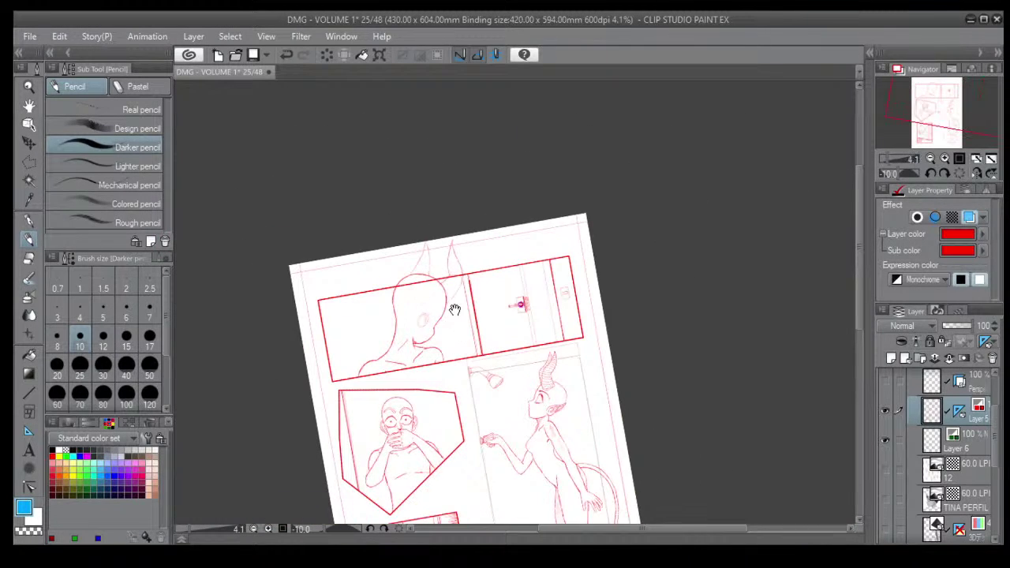
{"action": "left_click_drag", "start_coordinate": [454, 310], "coordinate": [438, 343]}
{"action": "scroll", "coordinate": [445, 348], "scroll_direction": "up", "scroll_amount": 4}
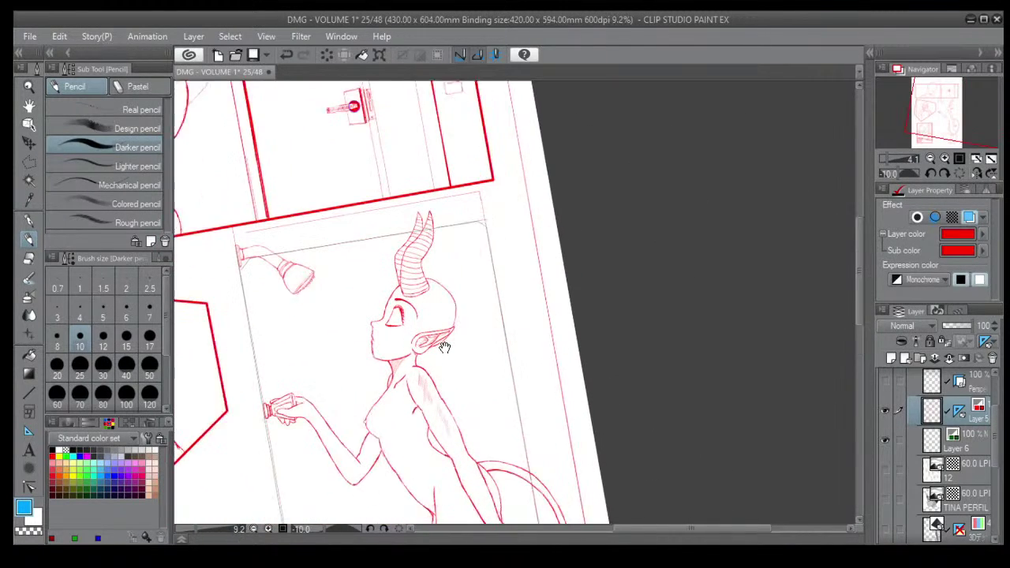
{"action": "scroll", "coordinate": [444, 348], "scroll_direction": "up", "scroll_amount": 1}
{"action": "left_click_drag", "start_coordinate": [343, 297], "coordinate": [409, 368]}
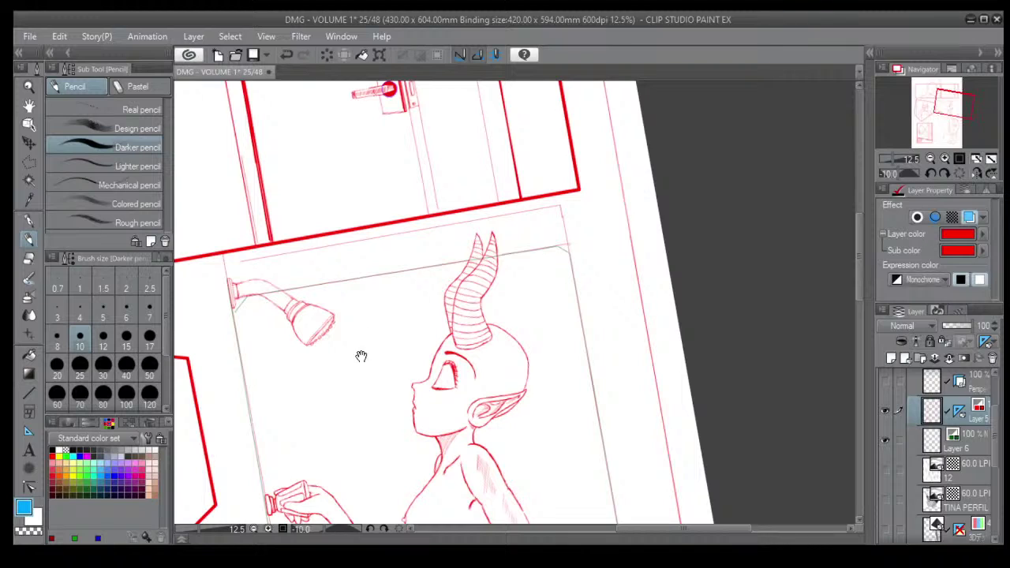
{"action": "left_click_drag", "start_coordinate": [273, 292], "coordinate": [500, 442]}
{"action": "left_click_drag", "start_coordinate": [390, 289], "coordinate": [435, 366]}
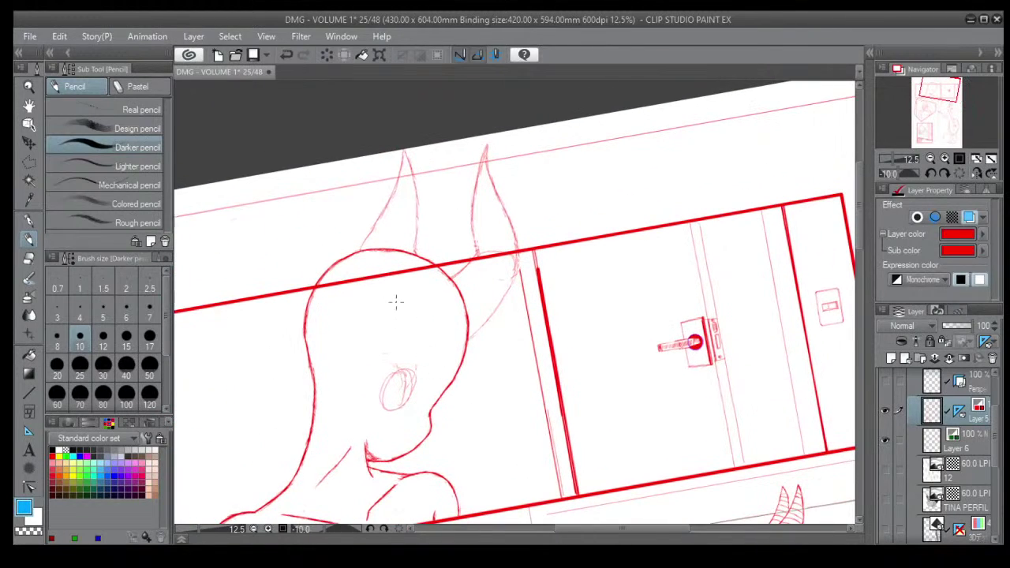
Trim the stray rough strokes along the left horn's outline with the Hard eraser and return to the Darker pencil.
{"action": "scroll", "coordinate": [398, 201], "scroll_direction": "up", "scroll_amount": 5}
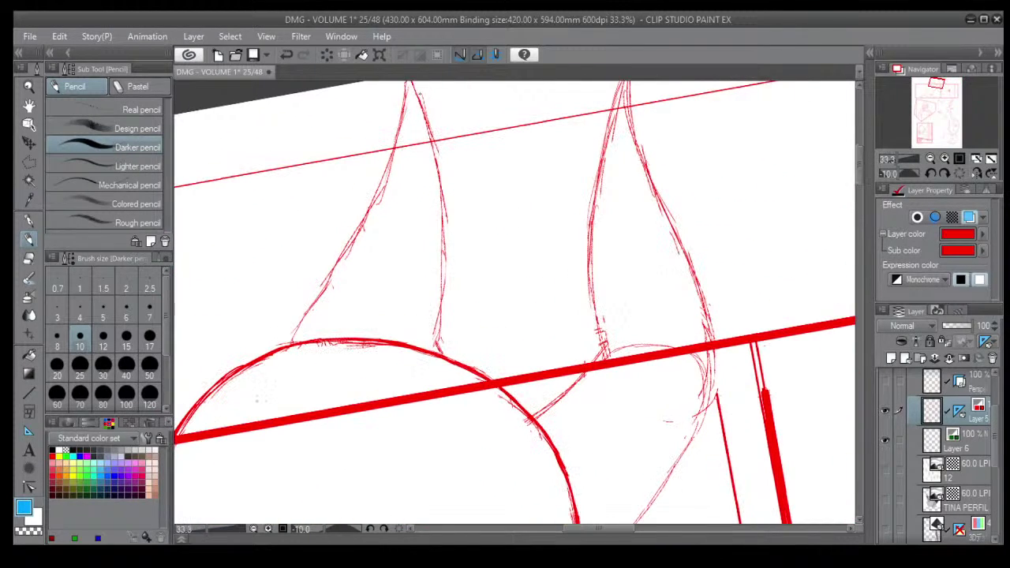
{"action": "left_click_drag", "start_coordinate": [506, 199], "coordinate": [542, 237]}
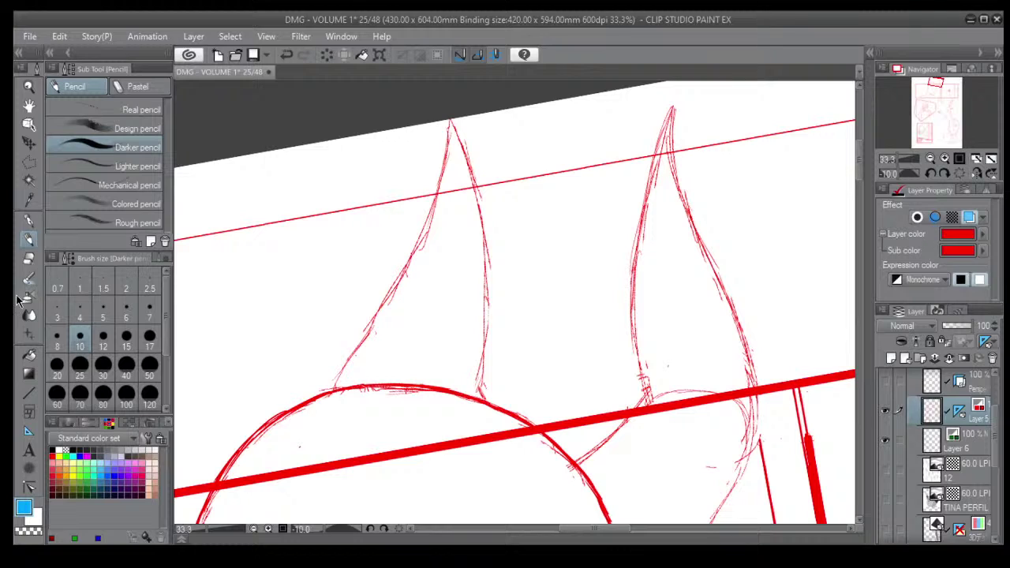
{"action": "left_click", "coordinate": [29, 260]}
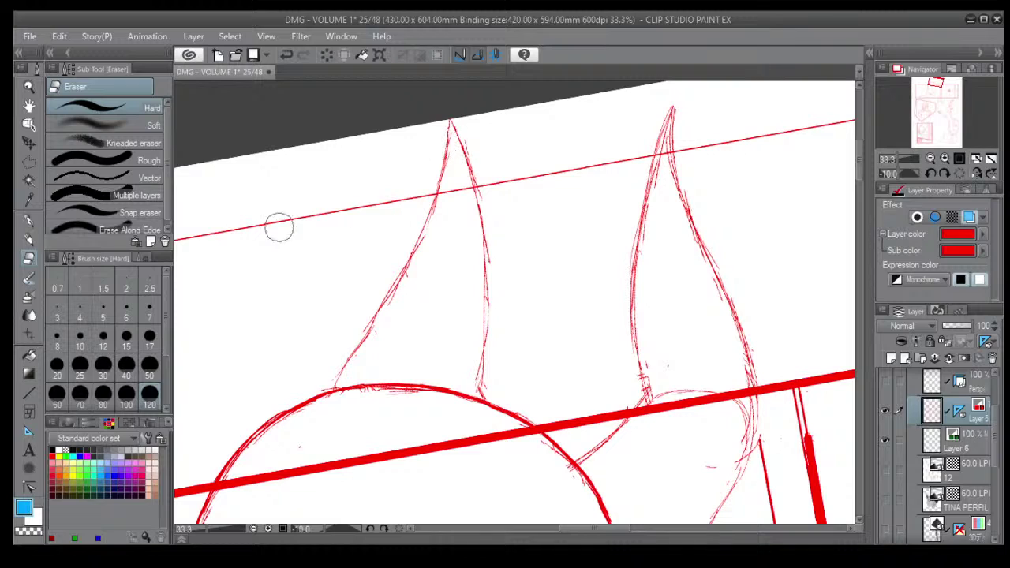
{"action": "left_click", "coordinate": [28, 240]}
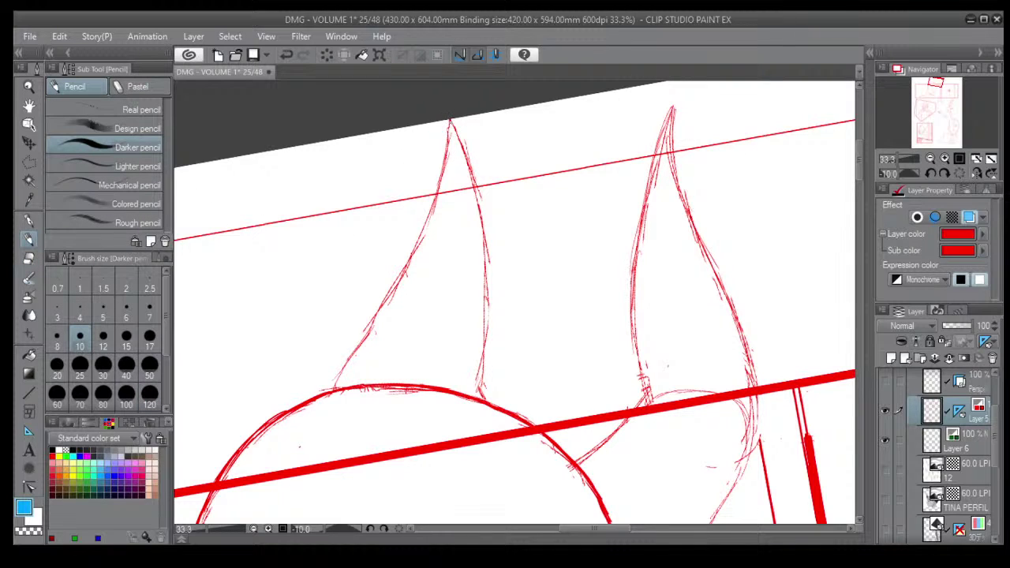
Darken the right edge of the left horn from its tip down to the skull.
{"action": "left_click_drag", "start_coordinate": [453, 130], "coordinate": [478, 215]}
{"action": "left_click_drag", "start_coordinate": [474, 177], "coordinate": [487, 275]}
{"action": "left_click_drag", "start_coordinate": [483, 234], "coordinate": [488, 303]}
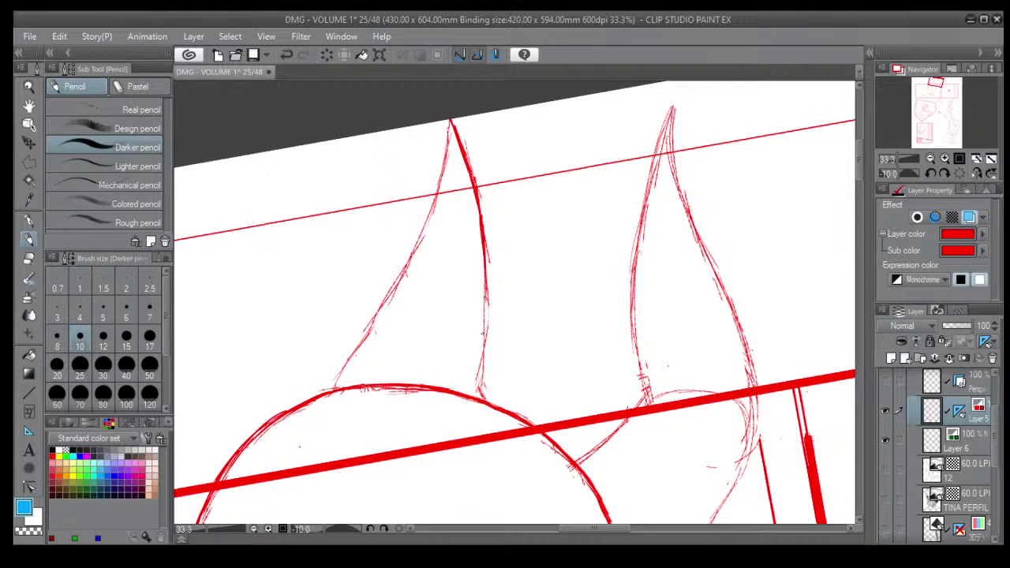
{"action": "left_click_drag", "start_coordinate": [483, 267], "coordinate": [479, 384]}
{"action": "left_click_drag", "start_coordinate": [486, 332], "coordinate": [477, 403]}
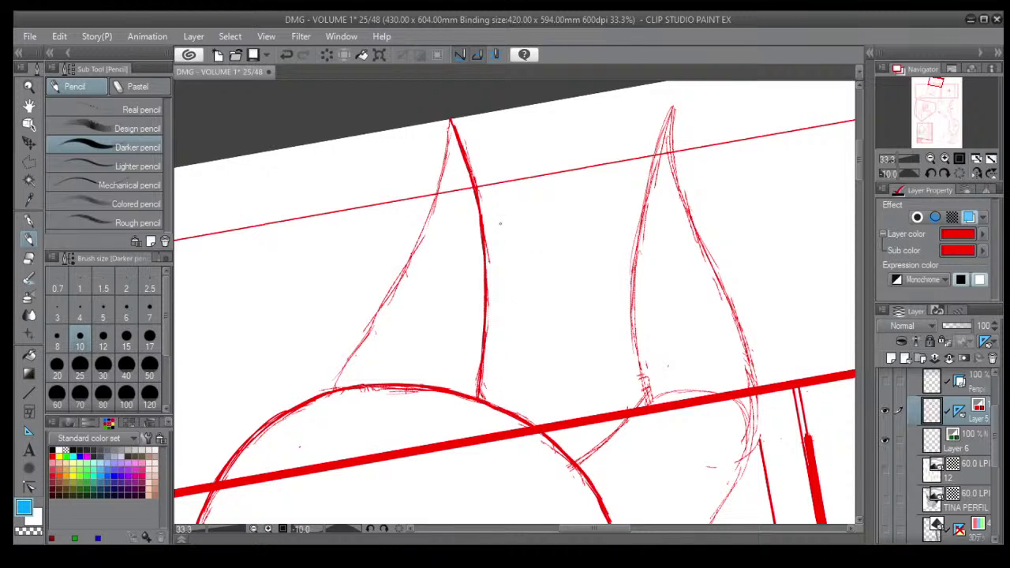
Darken the left edge of the left horn in overlapping strokes from the tip to its base on the skull.
{"action": "left_click_drag", "start_coordinate": [449, 118], "coordinate": [436, 183]}
{"action": "left_click_drag", "start_coordinate": [450, 130], "coordinate": [442, 155]}
{"action": "left_click_drag", "start_coordinate": [441, 167], "coordinate": [409, 251]}
{"action": "left_click_drag", "start_coordinate": [431, 210], "coordinate": [393, 287]}
{"action": "left_click_drag", "start_coordinate": [412, 251], "coordinate": [385, 300]}
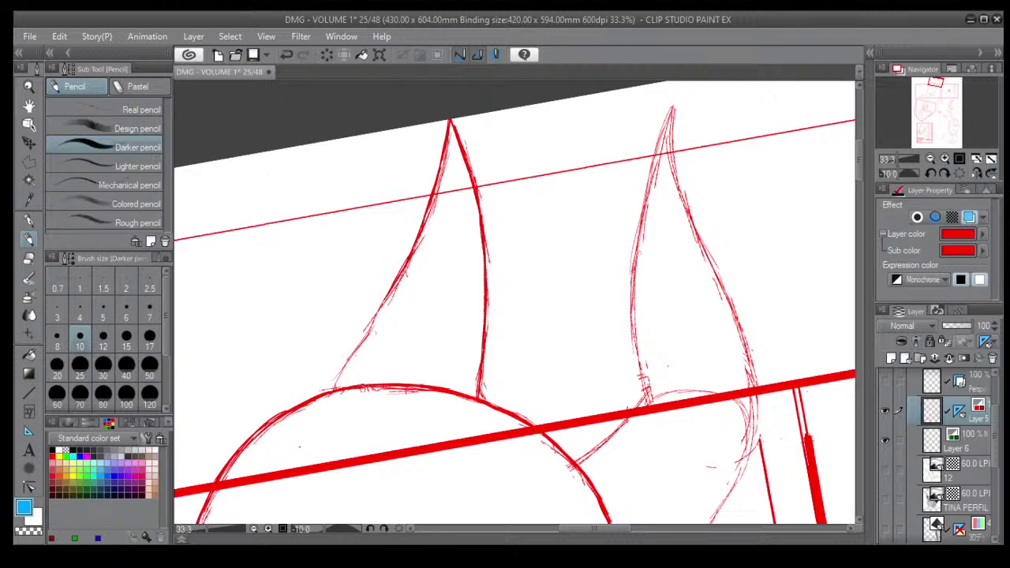
{"action": "left_click_drag", "start_coordinate": [432, 204], "coordinate": [424, 225]}
{"action": "left_click_drag", "start_coordinate": [403, 273], "coordinate": [388, 302]}
{"action": "left_click_drag", "start_coordinate": [398, 281], "coordinate": [347, 365]}
{"action": "left_click_drag", "start_coordinate": [374, 322], "coordinate": [332, 387]}
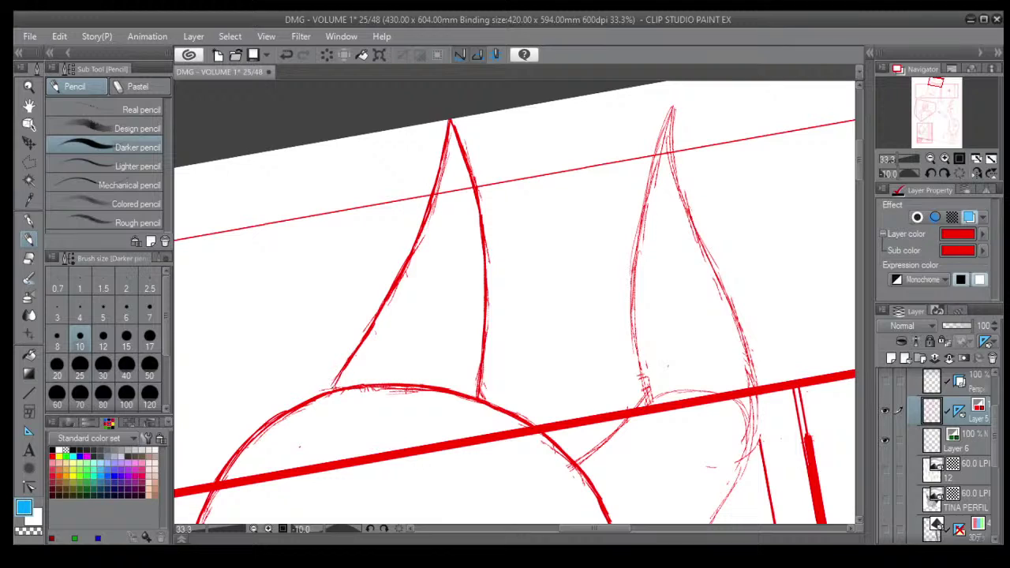
Erase the stray rough strokes around the left horn and under the skull line with the Hard eraser at size 30.
{"action": "left_click", "coordinate": [29, 259]}
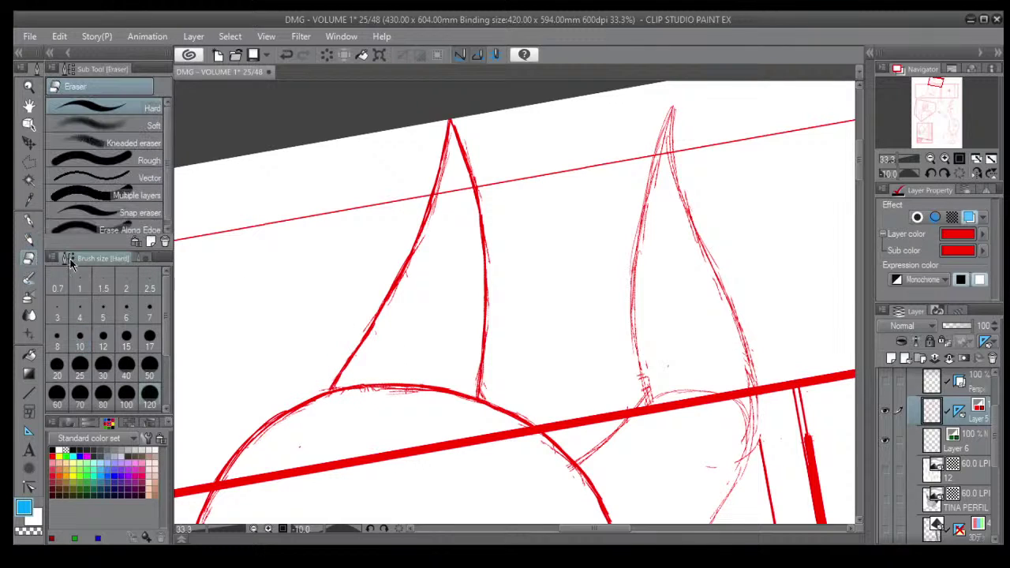
{"action": "left_click", "coordinate": [103, 365]}
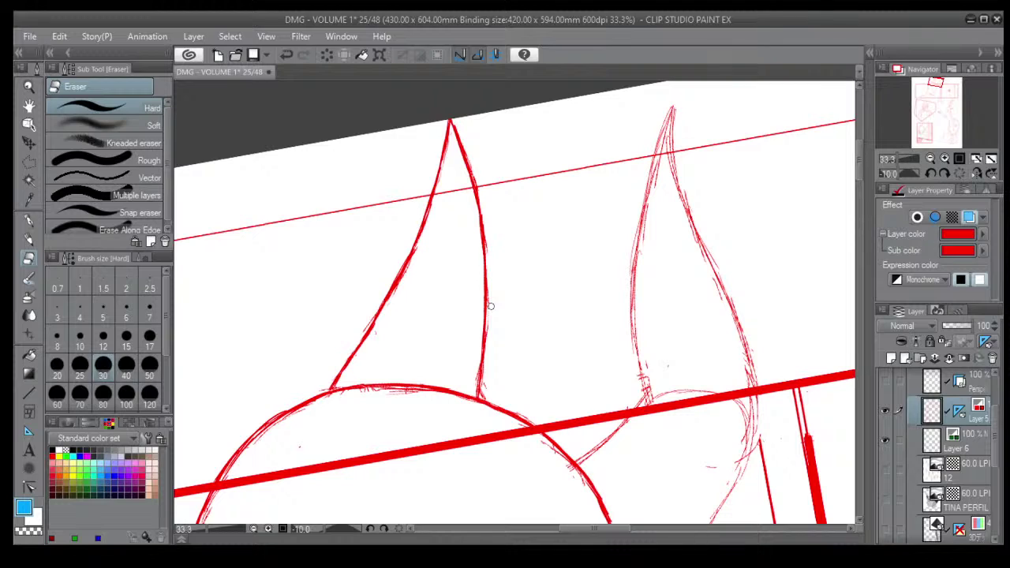
{"action": "mouse_move", "coordinate": [426, 394]}
{"action": "left_mouse_down"}
{"action": "mouse_move", "coordinate": [382, 389]}
{"action": "mouse_move", "coordinate": [390, 393]}
{"action": "left_mouse_up"}
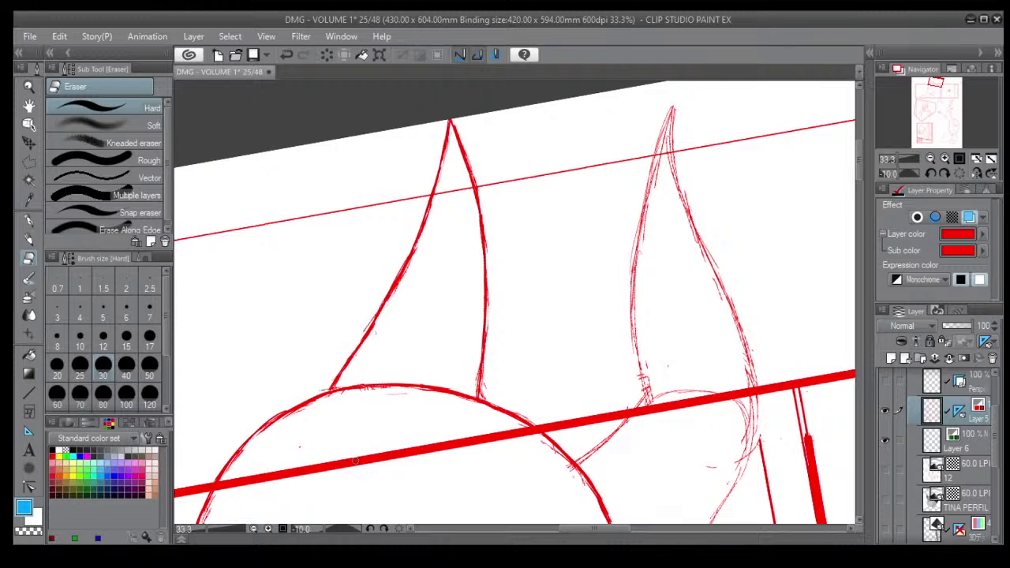
Reset the canvas rotation to 0 and examine the horned head against the other figures on the page.
{"action": "scroll", "coordinate": [567, 276], "scroll_direction": "down", "scroll_amount": 3}
{"action": "scroll", "coordinate": [567, 273], "scroll_direction": "down", "scroll_amount": 5}
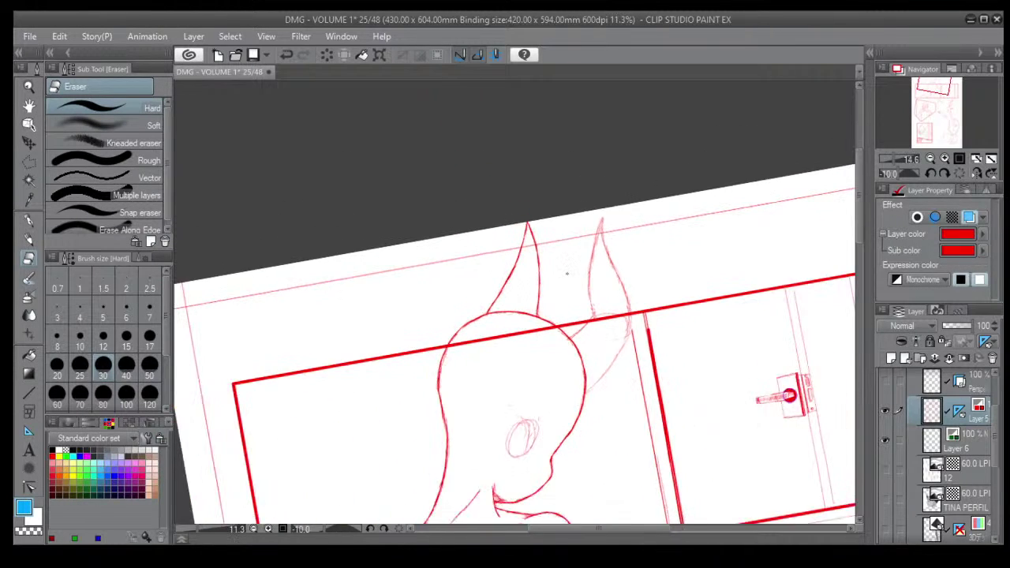
{"action": "key", "text": "asciicircum"}
{"action": "key", "text": "asciicircum"}
{"action": "key", "text": "asciicircum"}
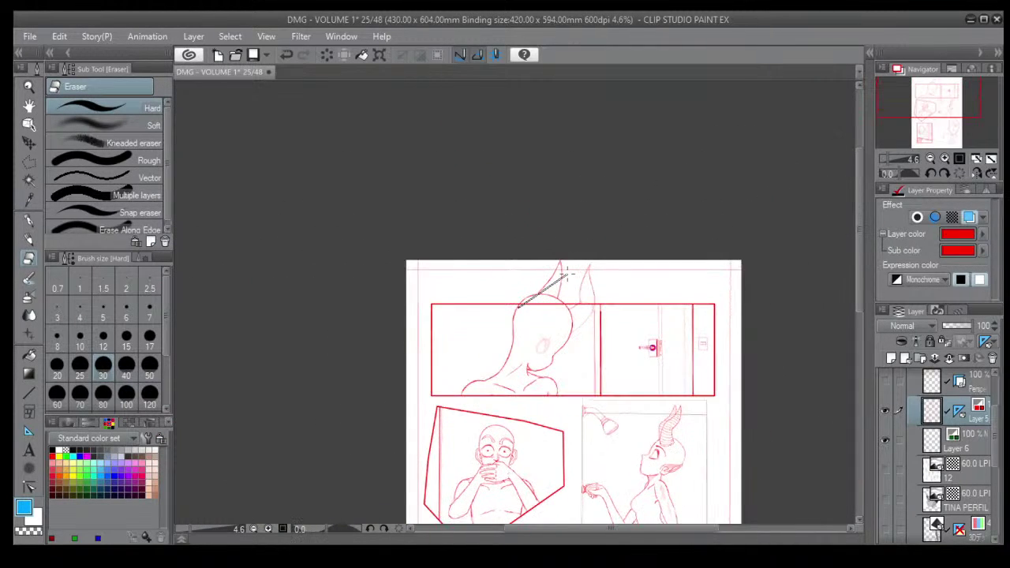
{"action": "key", "text": "minus"}
{"action": "left_click_drag", "start_coordinate": [621, 372], "coordinate": [537, 314]}
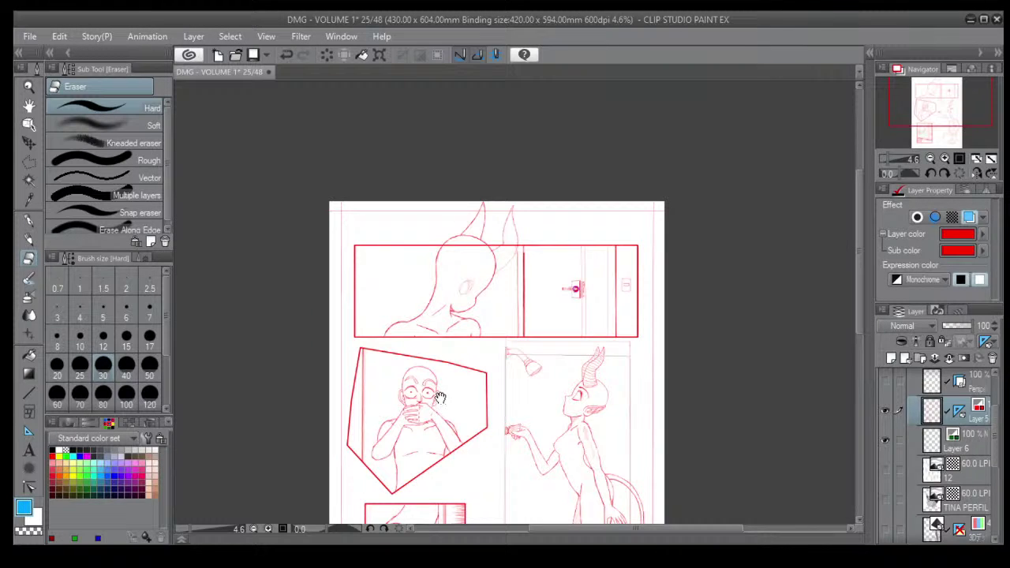
{"action": "scroll", "coordinate": [442, 401], "scroll_direction": "up", "scroll_amount": 3}
{"action": "left_click_drag", "start_coordinate": [492, 423], "coordinate": [473, 286]}
{"action": "left_click_drag", "start_coordinate": [520, 355], "coordinate": [497, 314]}
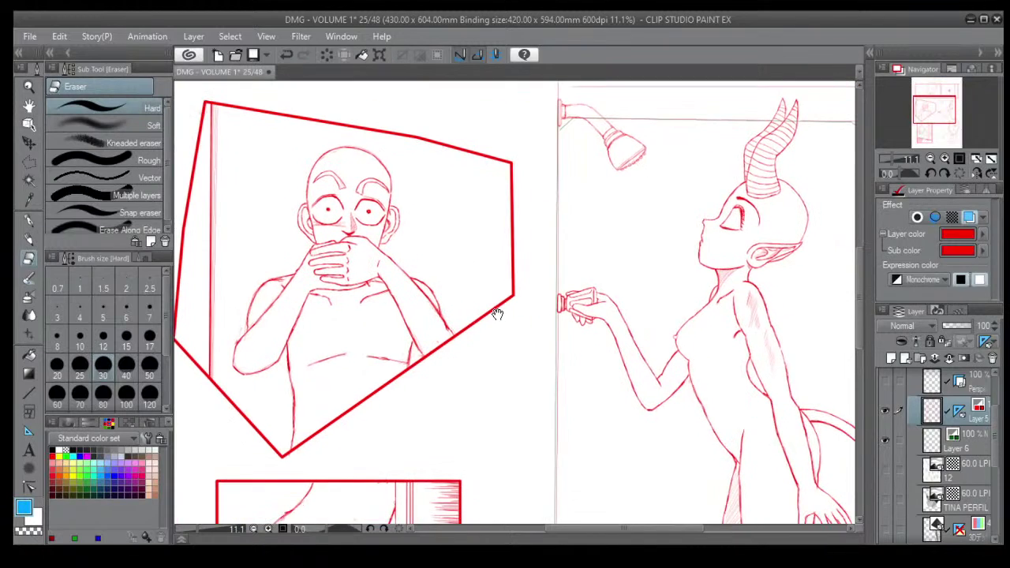
{"action": "scroll", "coordinate": [498, 313], "scroll_direction": "down", "scroll_amount": 3}
{"action": "scroll", "coordinate": [498, 313], "scroll_direction": "down", "scroll_amount": 3}
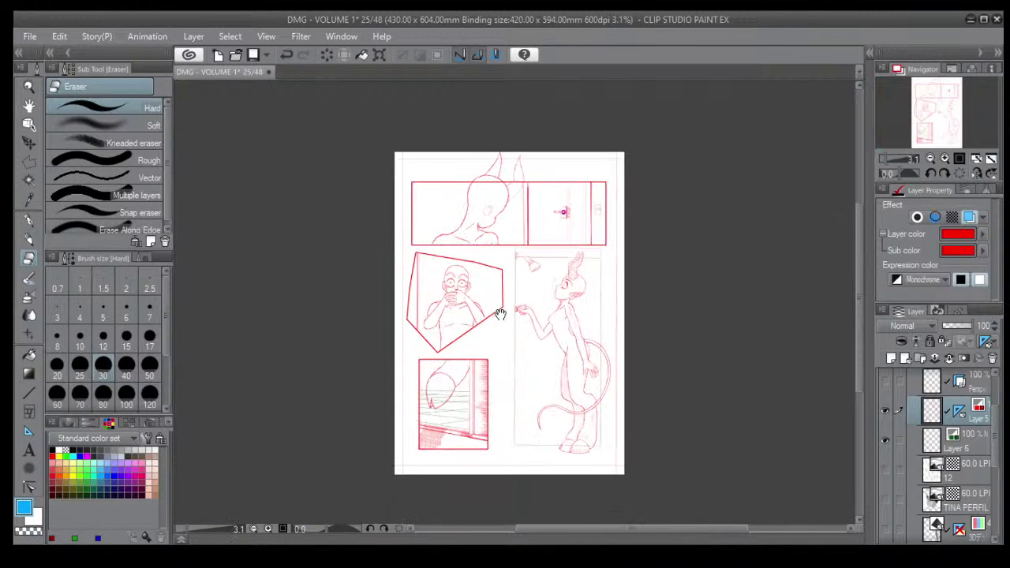
{"action": "scroll", "coordinate": [521, 318], "scroll_direction": "up", "scroll_amount": 2}
{"action": "scroll", "coordinate": [521, 318], "scroll_direction": "up", "scroll_amount": 1}
{"action": "left_click_drag", "start_coordinate": [492, 215], "coordinate": [494, 352]}
{"action": "left_click_drag", "start_coordinate": [467, 273], "coordinate": [465, 335]}
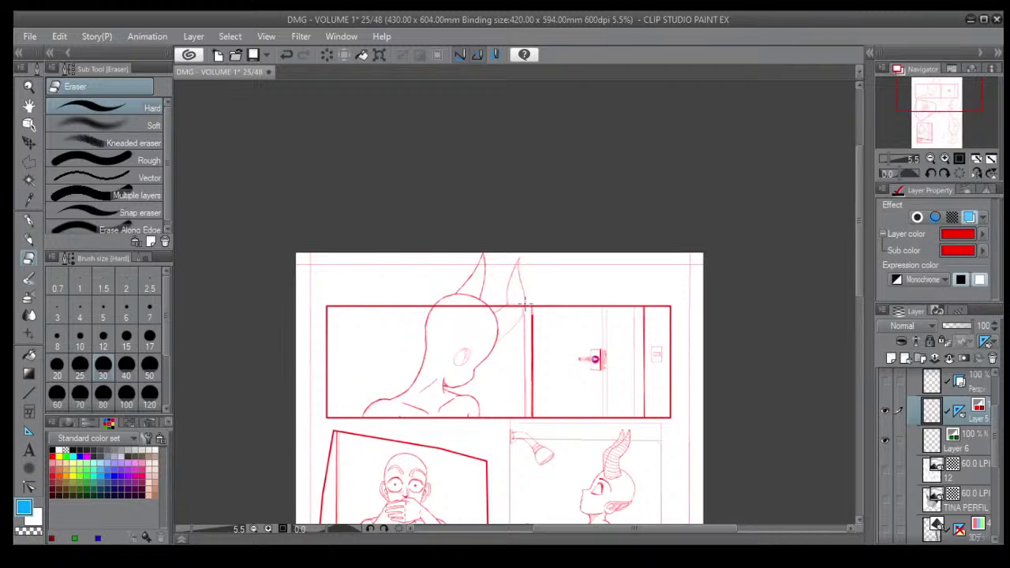
{"action": "scroll", "coordinate": [526, 305], "scroll_direction": "up", "scroll_amount": 4}
{"action": "scroll", "coordinate": [523, 303], "scroll_direction": "down", "scroll_amount": 3}
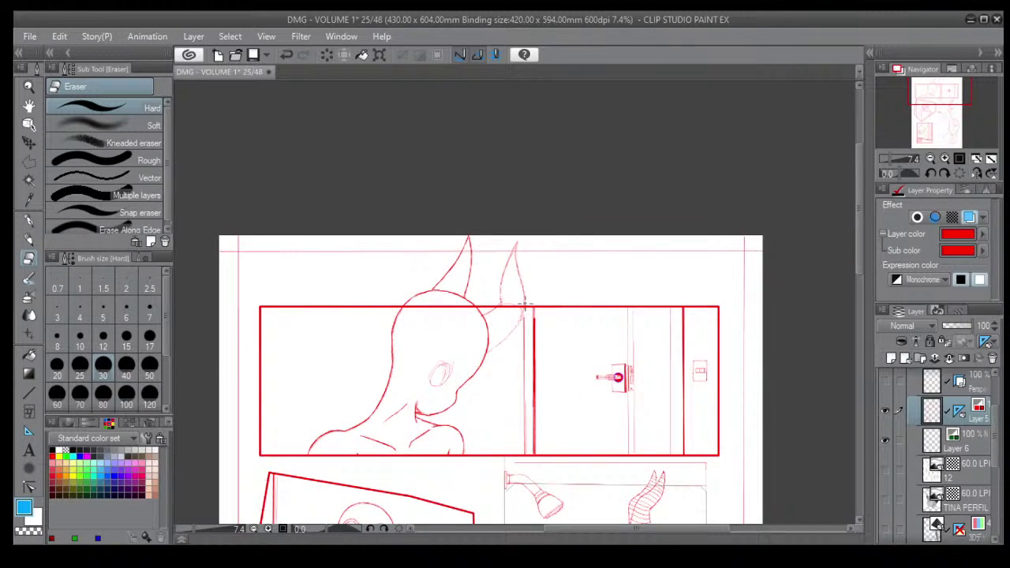
{"action": "scroll", "coordinate": [523, 303], "scroll_direction": "up", "scroll_amount": 4}
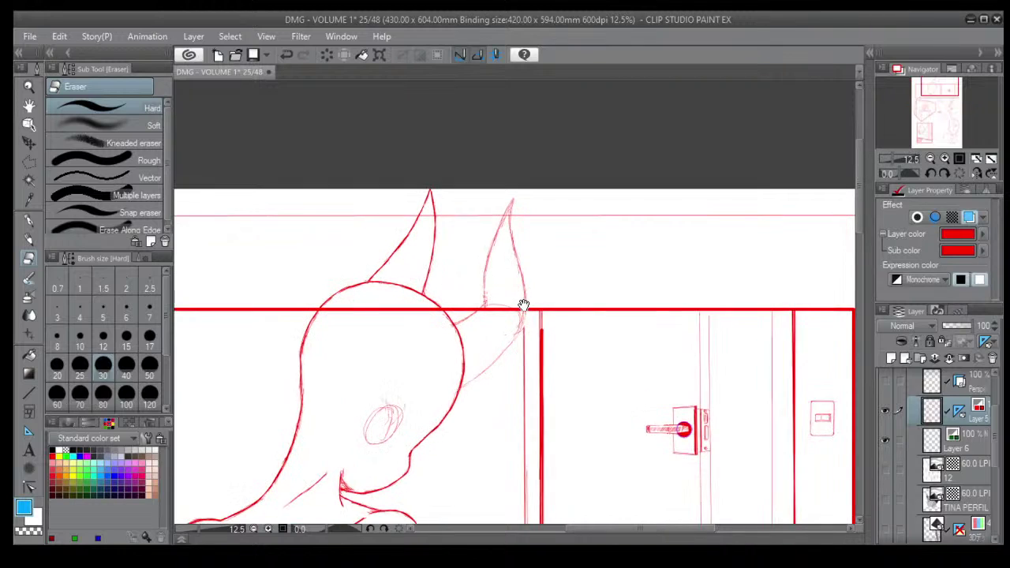
{"action": "scroll", "coordinate": [458, 284], "scroll_direction": "down", "scroll_amount": 3}
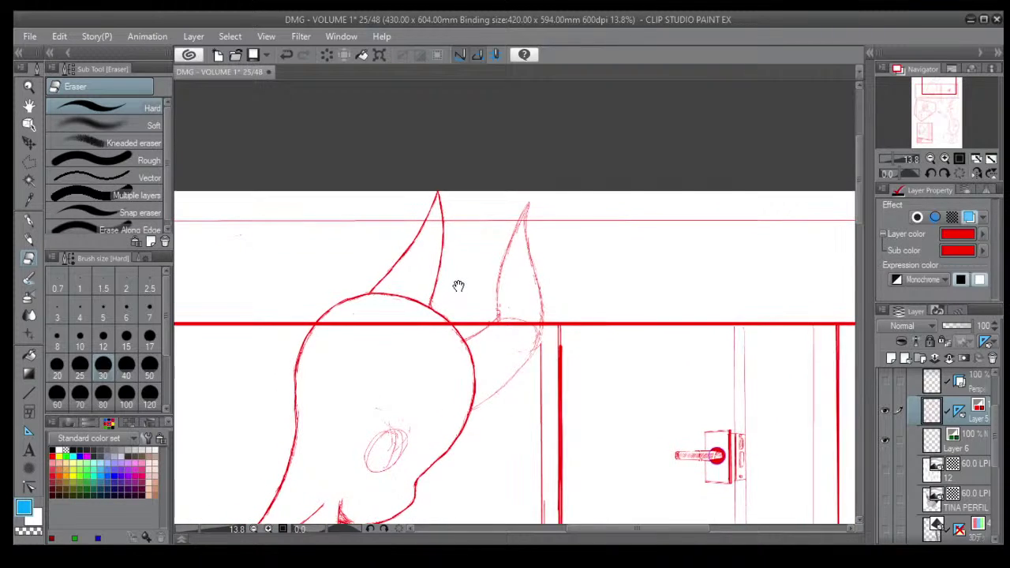
{"action": "scroll", "coordinate": [458, 286], "scroll_direction": "down", "scroll_amount": 1}
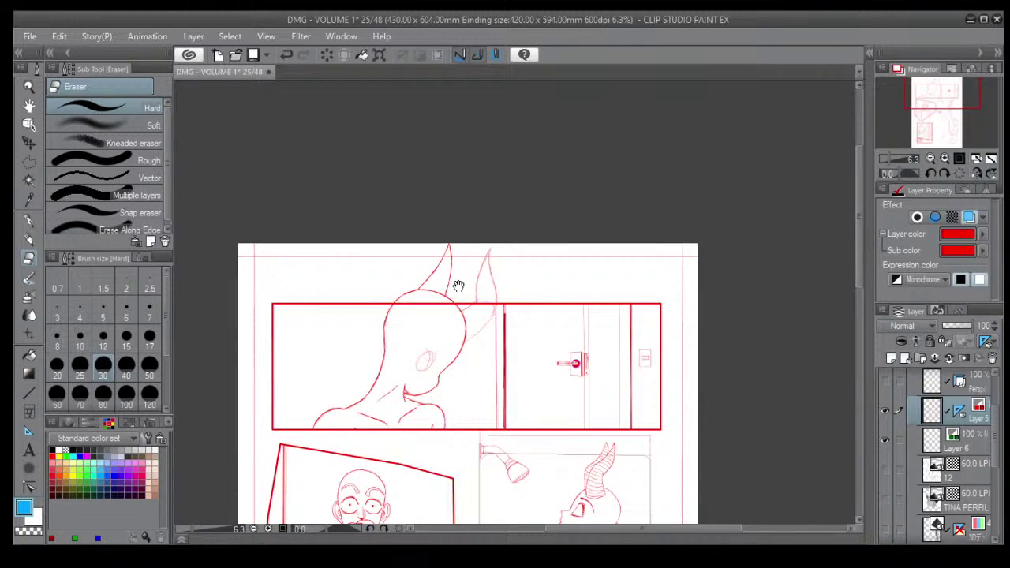
Erase the lower end of the left horn's left edge and redraw it with the Darker pencil, curving down into the skull.
{"action": "scroll", "coordinate": [458, 285], "scroll_direction": "up", "scroll_amount": 7}
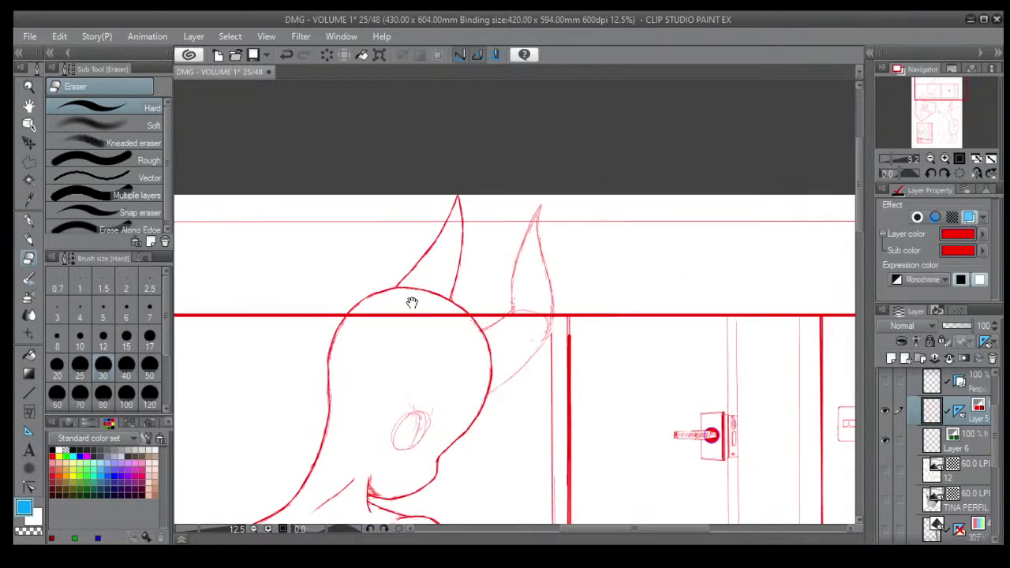
{"action": "scroll", "coordinate": [427, 273], "scroll_direction": "up", "scroll_amount": 1}
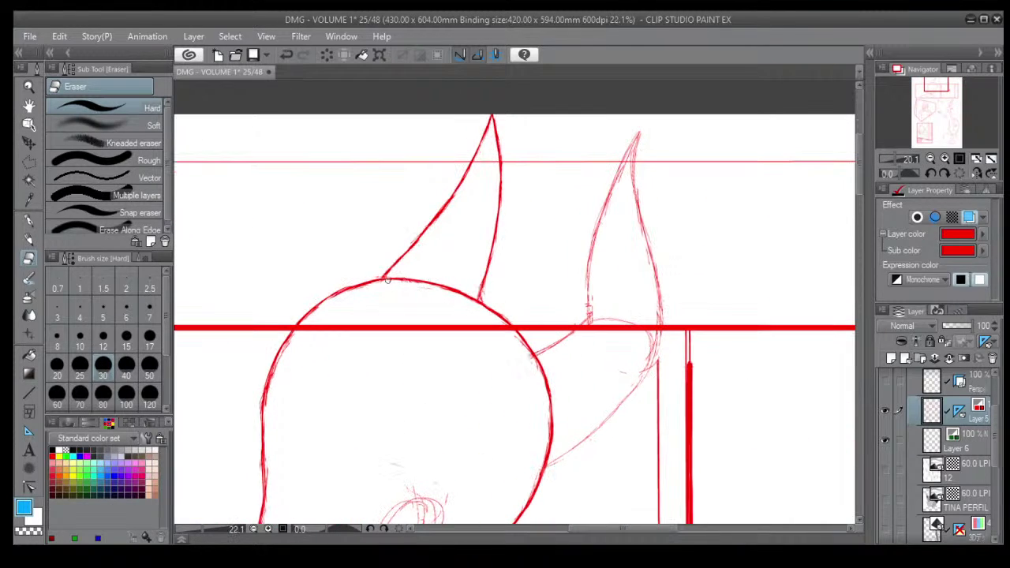
{"action": "left_click_drag", "start_coordinate": [381, 274], "coordinate": [385, 270]}
{"action": "left_click", "coordinate": [28, 239]}
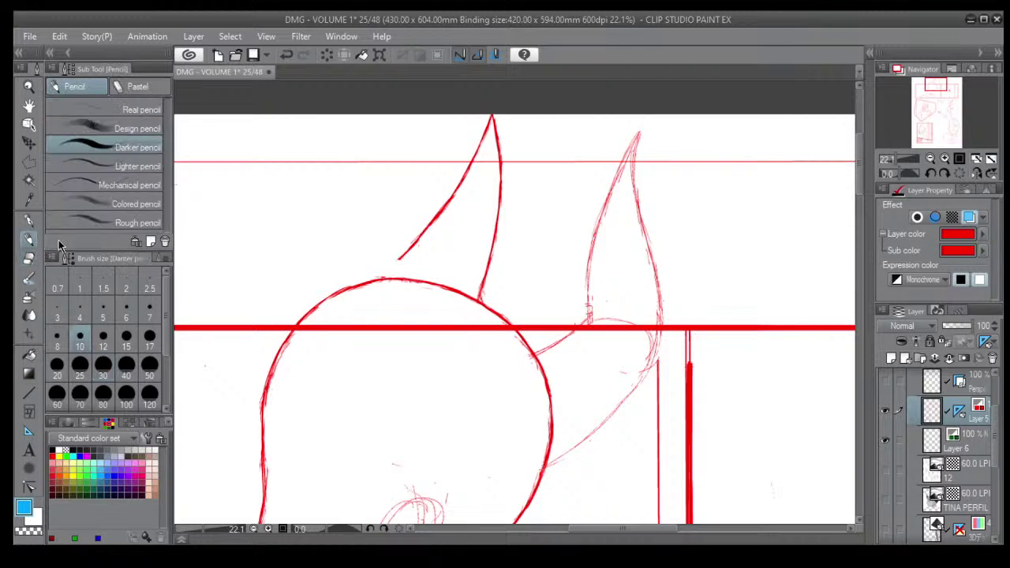
{"action": "left_click_drag", "start_coordinate": [400, 258], "coordinate": [394, 280]}
{"action": "scroll", "coordinate": [370, 323], "scroll_direction": "down", "scroll_amount": 2}
{"action": "scroll", "coordinate": [368, 323], "scroll_direction": "down", "scroll_amount": 1}
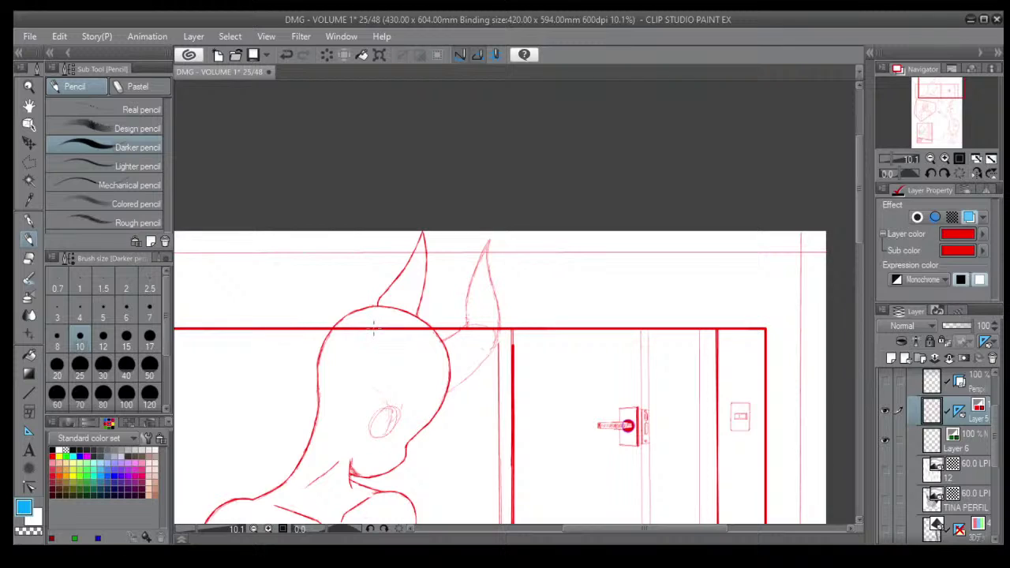
Darken the left edge of the right horn from its tip to the bend and the short line continuing to the skull.
{"action": "scroll", "coordinate": [468, 308], "scroll_direction": "up", "scroll_amount": 3}
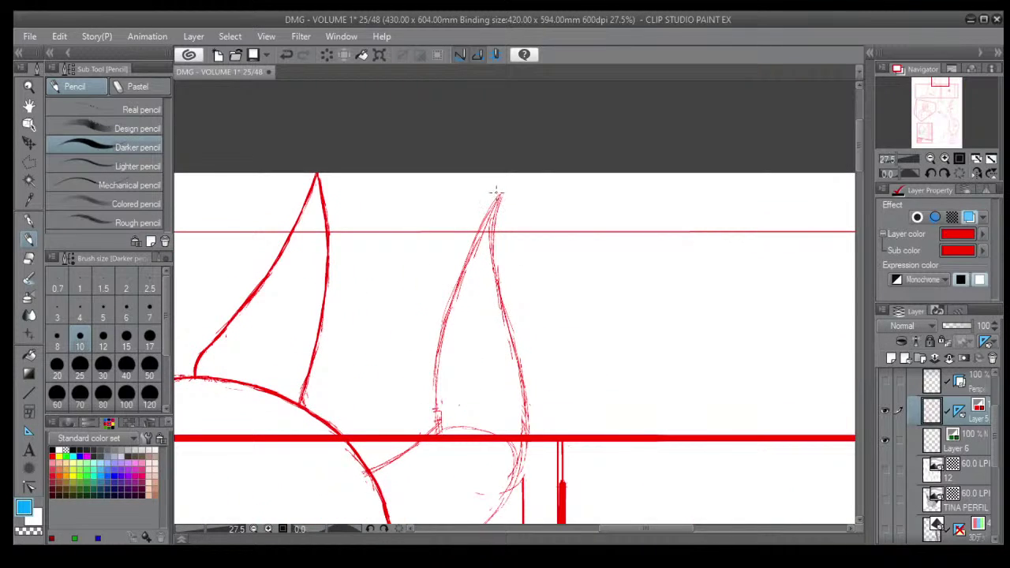
{"action": "left_click_drag", "start_coordinate": [497, 196], "coordinate": [466, 257]}
{"action": "left_click_drag", "start_coordinate": [485, 217], "coordinate": [460, 273]}
{"action": "mouse_move", "coordinate": [484, 238]}
{"action": "left_mouse_down"}
{"action": "mouse_move", "coordinate": [447, 309]}
{"action": "mouse_move", "coordinate": [472, 309]}
{"action": "mouse_move", "coordinate": [453, 282]}
{"action": "mouse_move", "coordinate": [436, 328]}
{"action": "left_mouse_up"}
{"action": "left_click_drag", "start_coordinate": [453, 294], "coordinate": [432, 395]}
{"action": "left_click_drag", "start_coordinate": [436, 355], "coordinate": [436, 416]}
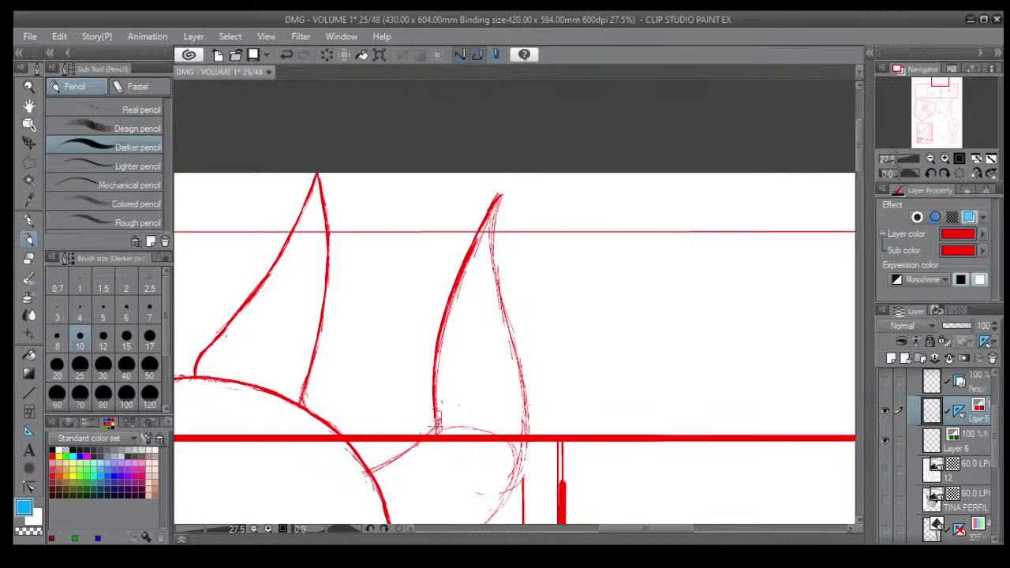
{"action": "left_click_drag", "start_coordinate": [412, 444], "coordinate": [371, 472]}
Darken the right edge of the right horn from its tip around the bend and down to the side of the head.
{"action": "mouse_move", "coordinate": [504, 193]}
{"action": "left_mouse_down"}
{"action": "mouse_move", "coordinate": [494, 262]}
{"action": "mouse_move", "coordinate": [533, 410]}
{"action": "left_mouse_up"}
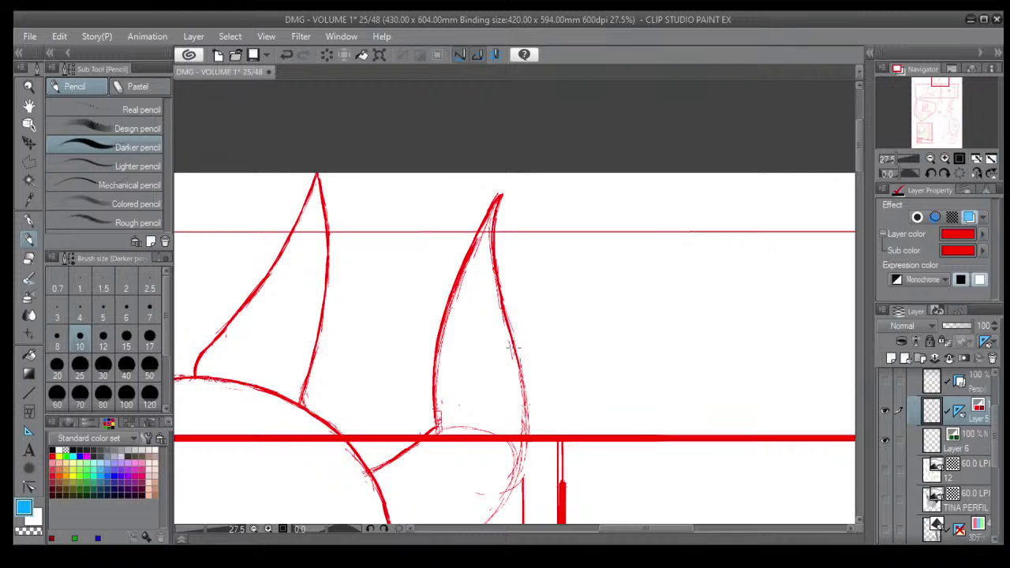
{"action": "mouse_move", "coordinate": [513, 347]}
{"action": "left_mouse_down"}
{"action": "mouse_move", "coordinate": [526, 452]}
{"action": "mouse_move", "coordinate": [527, 416]}
{"action": "mouse_move", "coordinate": [510, 490]}
{"action": "left_mouse_up"}
{"action": "left_click_drag", "start_coordinate": [524, 455], "coordinate": [495, 512]}
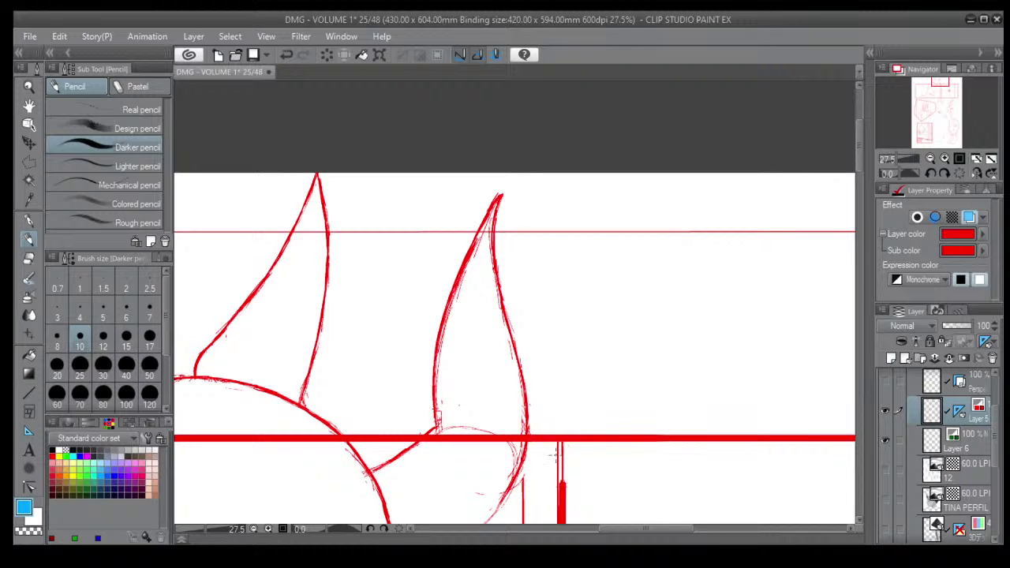
{"action": "scroll", "coordinate": [557, 454], "scroll_direction": "down", "scroll_amount": 5}
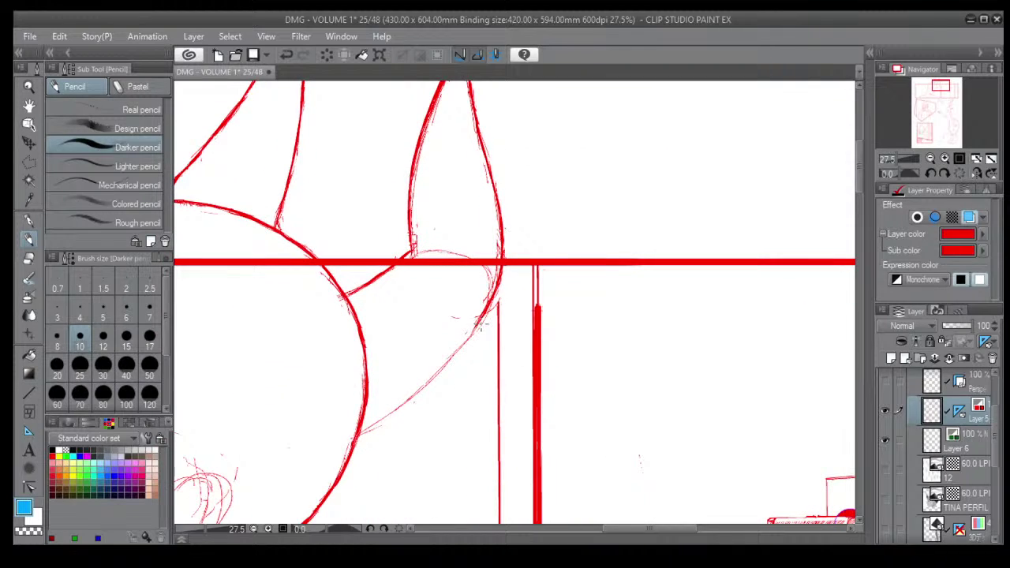
{"action": "mouse_move", "coordinate": [476, 321]}
{"action": "left_mouse_down"}
{"action": "mouse_move", "coordinate": [430, 383]}
{"action": "mouse_move", "coordinate": [444, 362]}
{"action": "mouse_move", "coordinate": [358, 436]}
{"action": "left_mouse_up"}
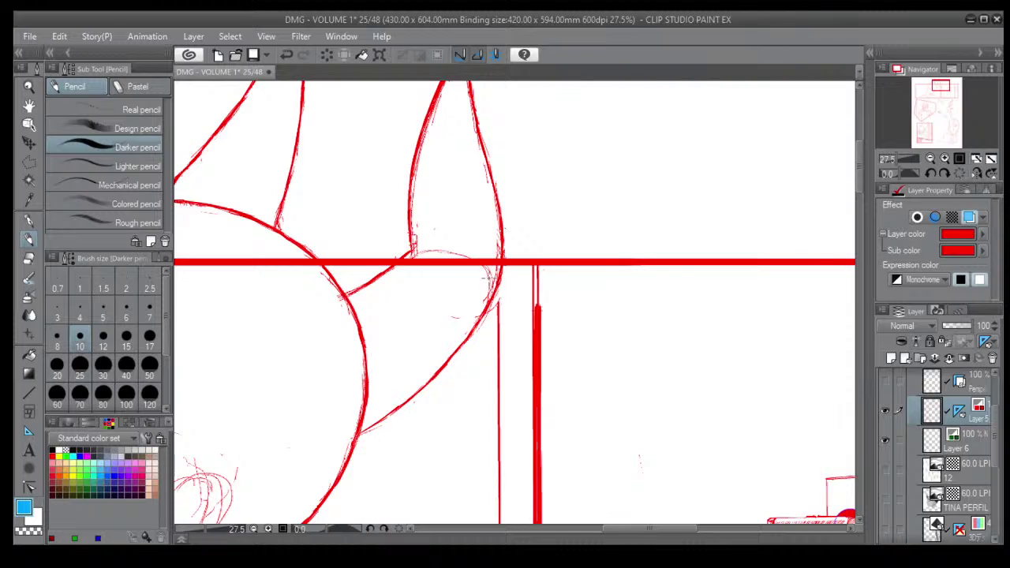
Darken the curved line across the right horn's bend and remove the trial arc near the horn's base along with leftover rough marks.
{"action": "mouse_move", "coordinate": [485, 286]}
{"action": "left_mouse_down"}
{"action": "mouse_move", "coordinate": [492, 280]}
{"action": "mouse_move", "coordinate": [496, 289]}
{"action": "mouse_move", "coordinate": [464, 253]}
{"action": "mouse_move", "coordinate": [412, 251]}
{"action": "left_mouse_up"}
{"action": "mouse_move", "coordinate": [360, 287]}
{"action": "left_mouse_down"}
{"action": "mouse_move", "coordinate": [374, 298]}
{"action": "mouse_move", "coordinate": [386, 352]}
{"action": "left_mouse_up"}
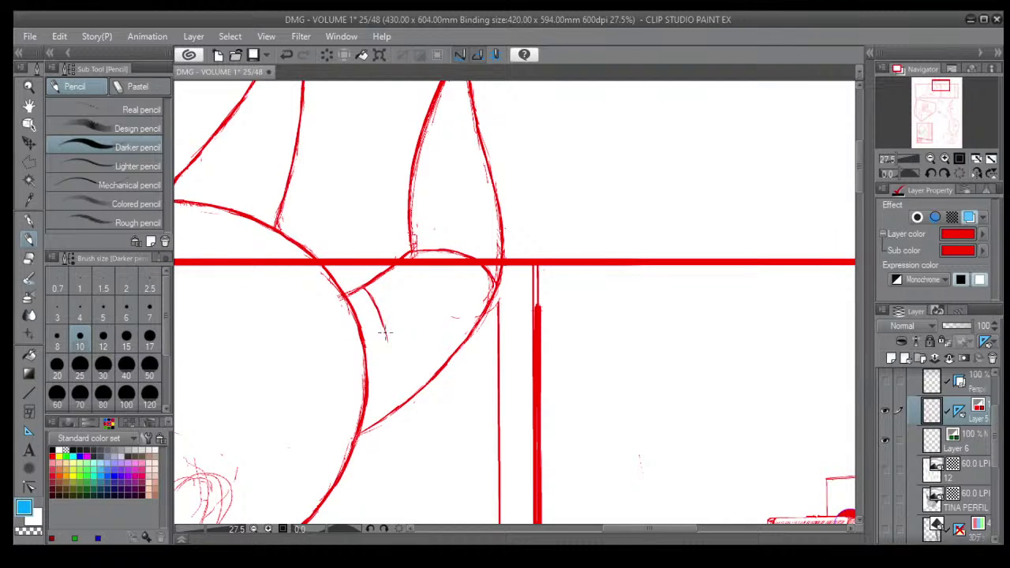
{"action": "scroll", "coordinate": [400, 350], "scroll_direction": "down", "scroll_amount": 2}
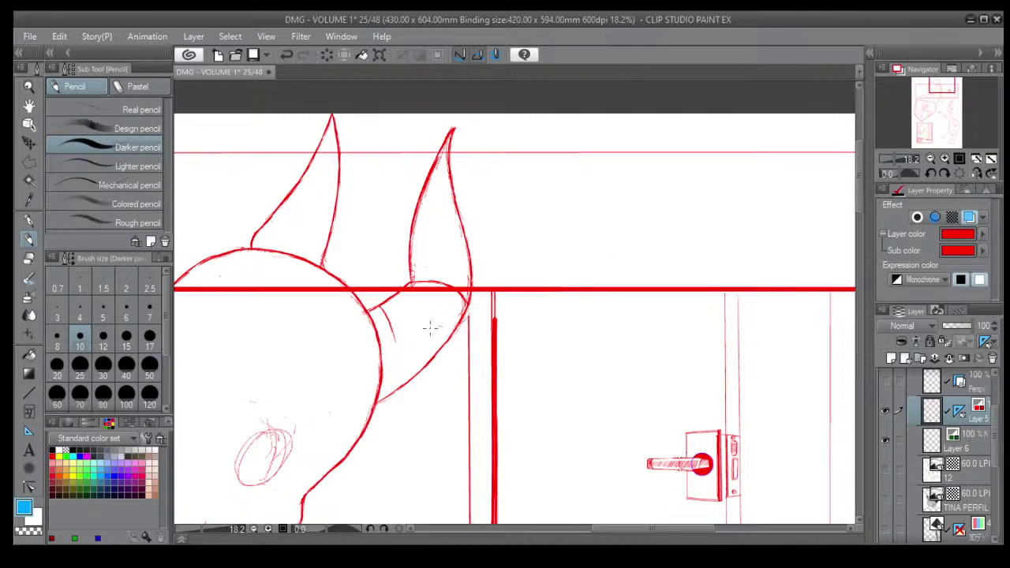
{"action": "left_click", "coordinate": [29, 259]}
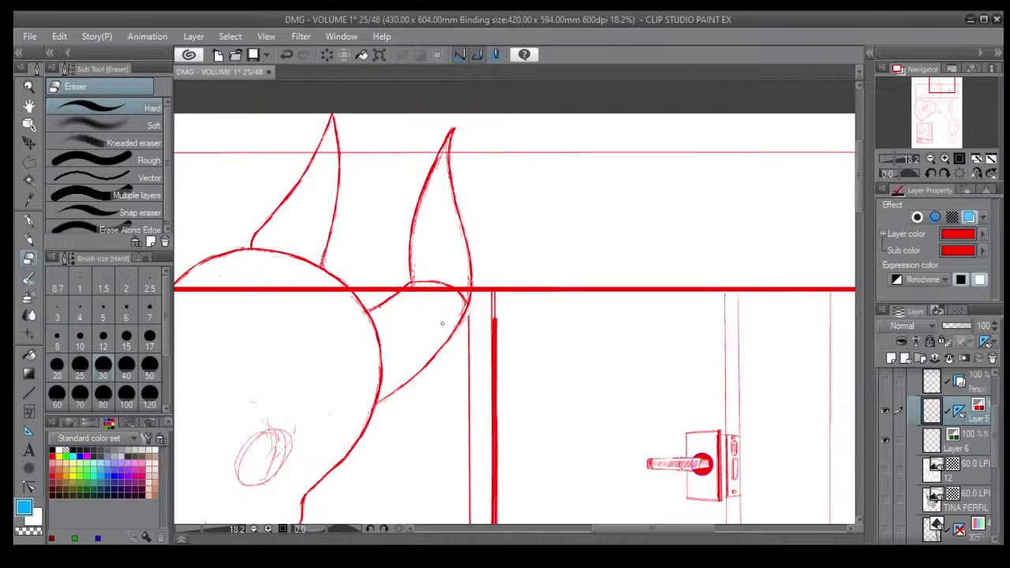
Examine the redrawn horns in the context of the whole page and inspect the horned figure in the shower panel.
{"action": "scroll", "coordinate": [442, 324], "scroll_direction": "down", "scroll_amount": 5}
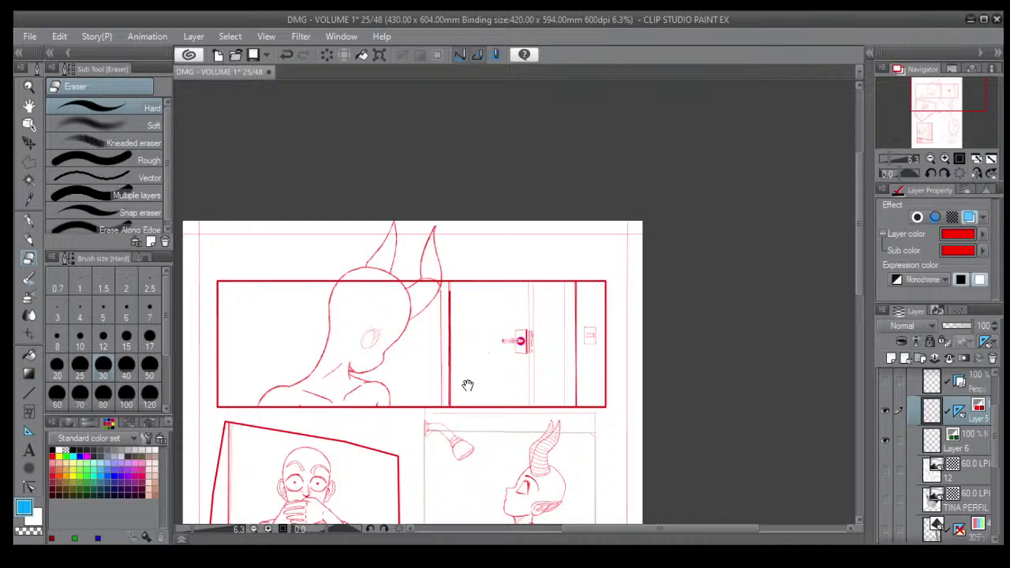
{"action": "left_click_drag", "start_coordinate": [468, 385], "coordinate": [518, 130]}
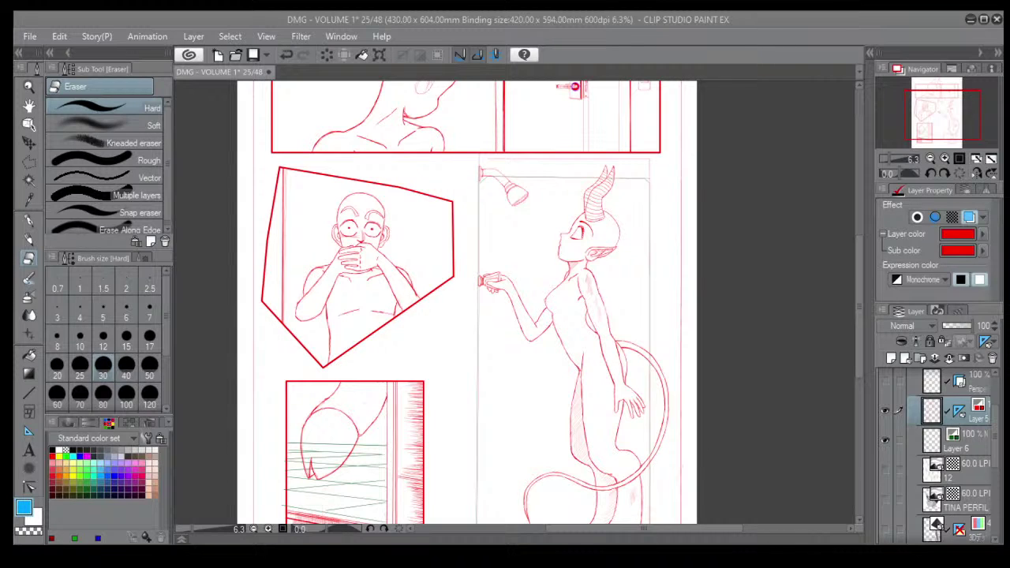
{"action": "scroll", "coordinate": [519, 428], "scroll_direction": "down", "scroll_amount": 4}
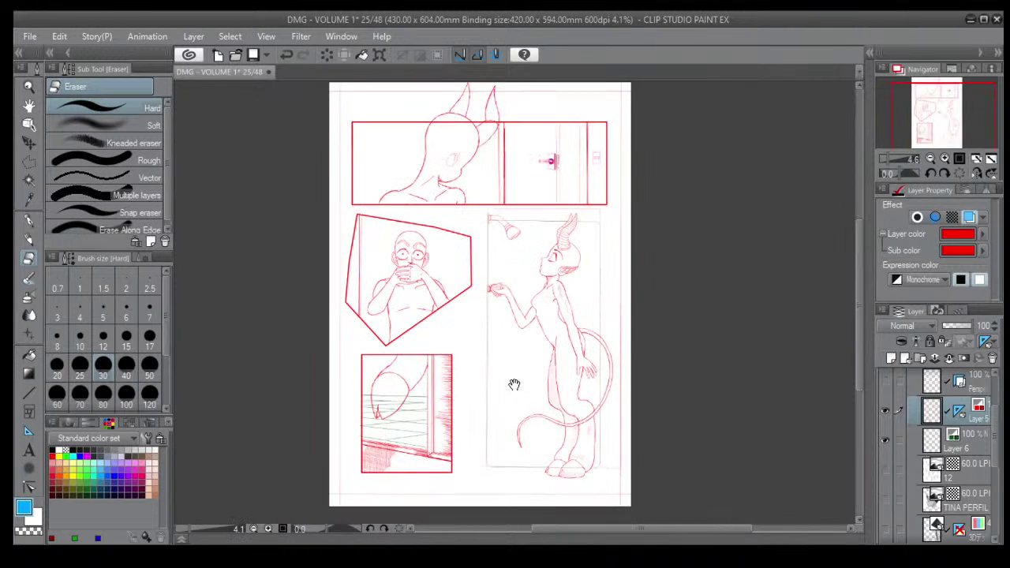
{"action": "scroll", "coordinate": [475, 386], "scroll_direction": "up", "scroll_amount": 5}
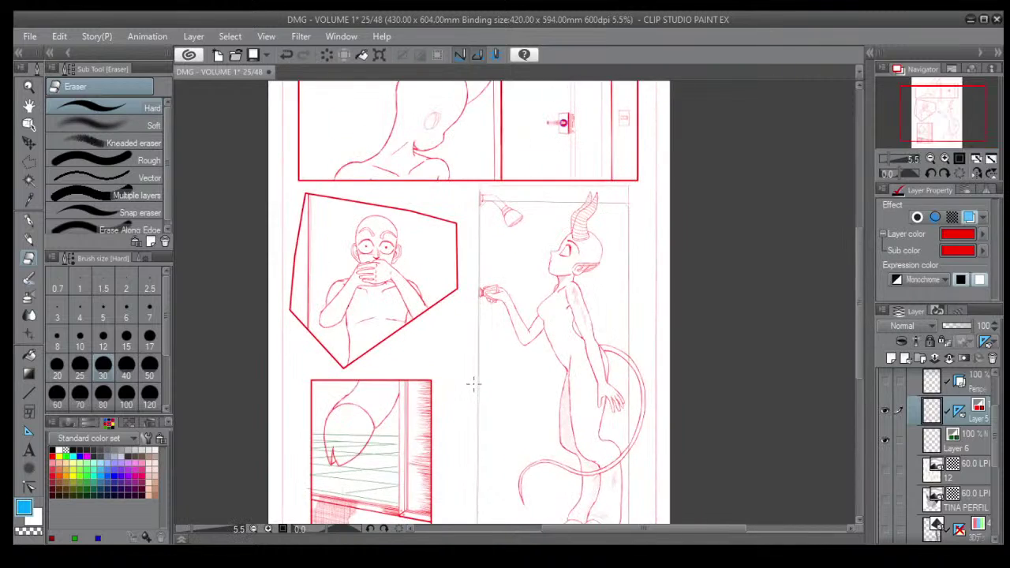
{"action": "left_click_drag", "start_coordinate": [439, 247], "coordinate": [379, 505]}
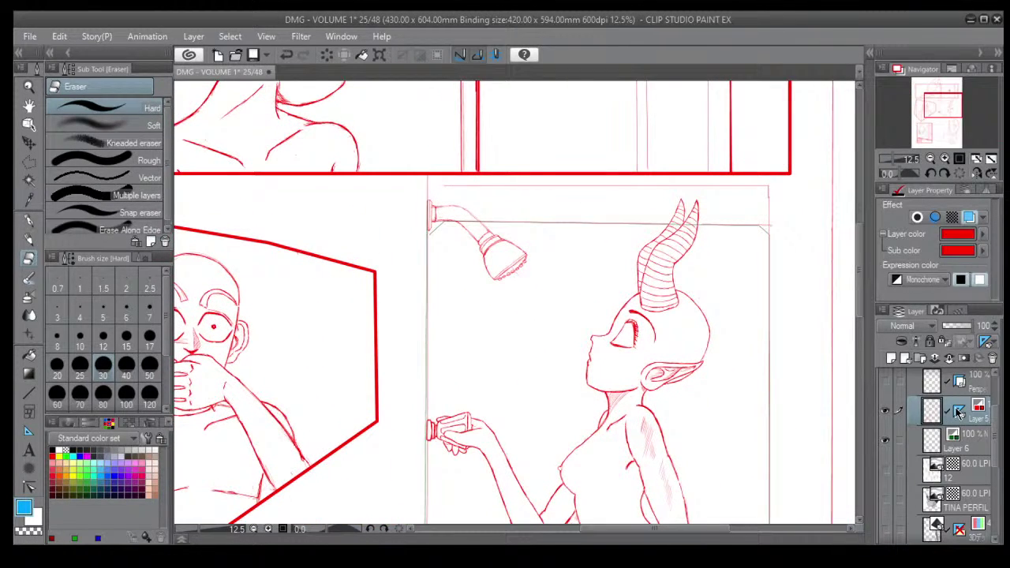
Select the ellipse ruler at the door handle, enlarge it and move it beside the horned figure's head, over the right horn's base.
{"action": "scroll", "coordinate": [619, 305], "scroll_direction": "up", "scroll_amount": 5}
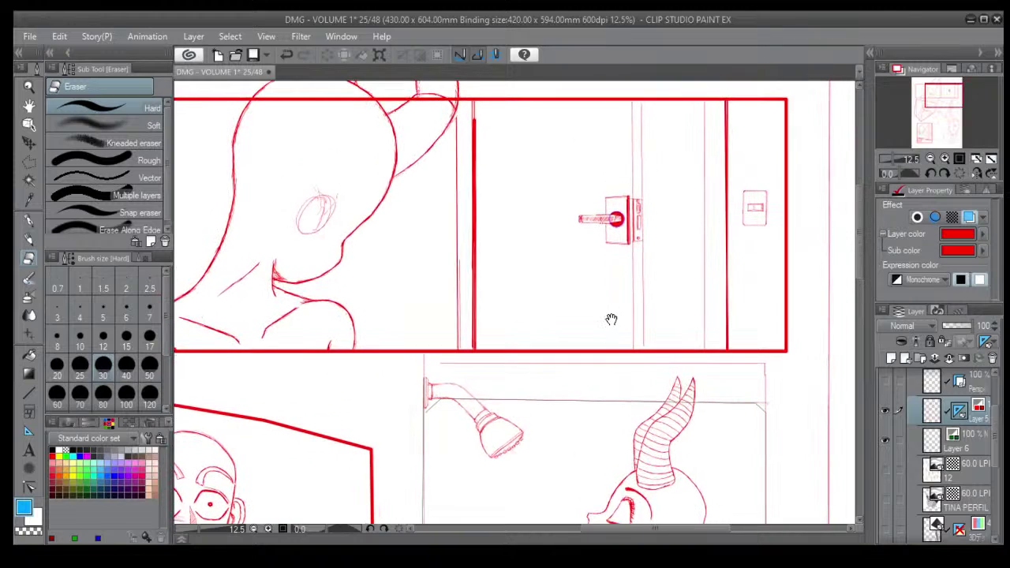
{"action": "left_click_drag", "start_coordinate": [612, 319], "coordinate": [609, 352]}
{"action": "left_click", "coordinate": [32, 127]}
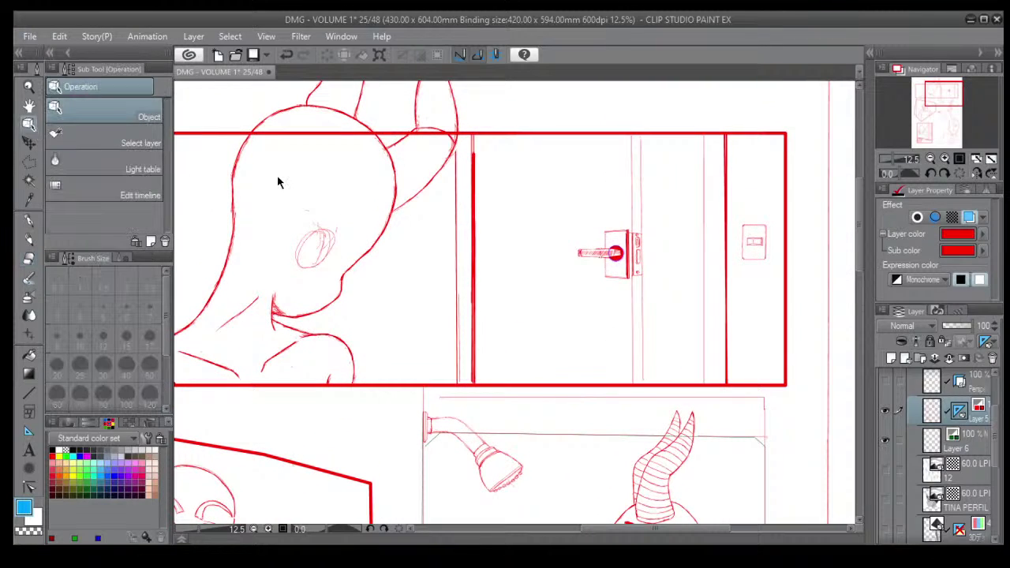
{"action": "left_click", "coordinate": [618, 265]}
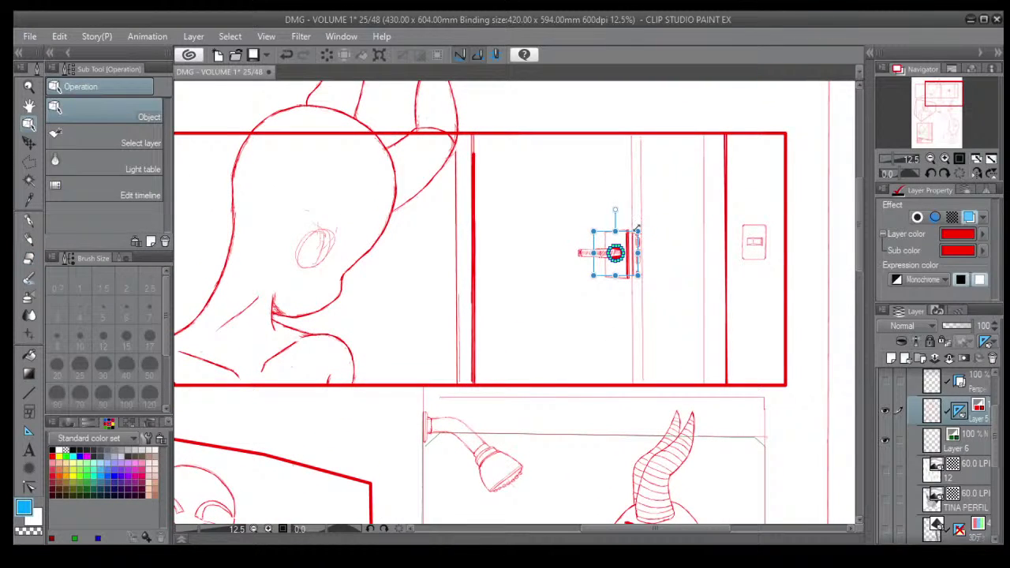
{"action": "left_click_drag", "start_coordinate": [637, 229], "coordinate": [727, 121]}
{"action": "left_click_drag", "start_coordinate": [627, 129], "coordinate": [361, 108]}
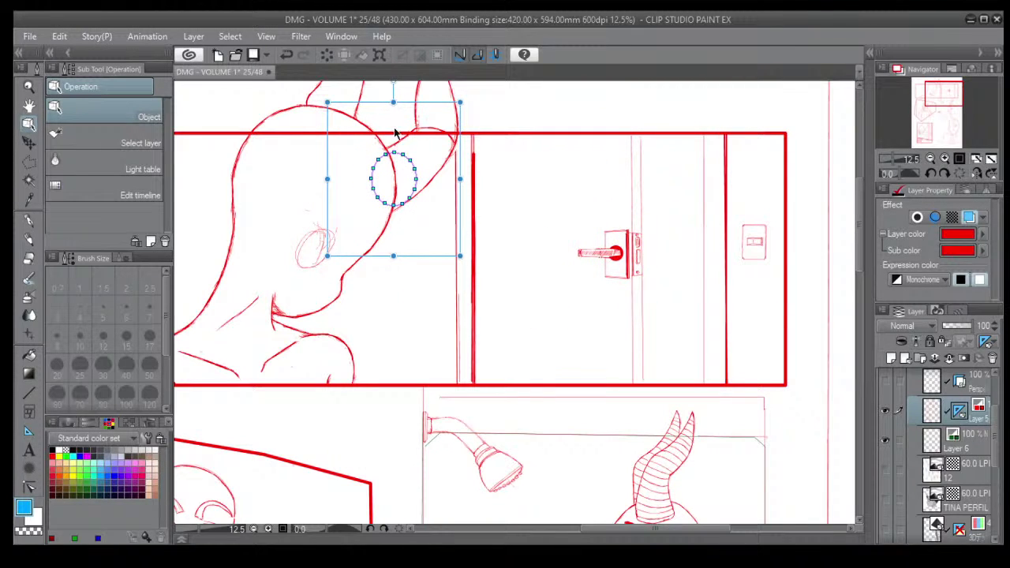
Enlarge the ellipse ruler slightly, then tilt and shift it to meet the edges of the right horn's base.
{"action": "scroll", "coordinate": [435, 206], "scroll_direction": "up", "scroll_amount": 5}
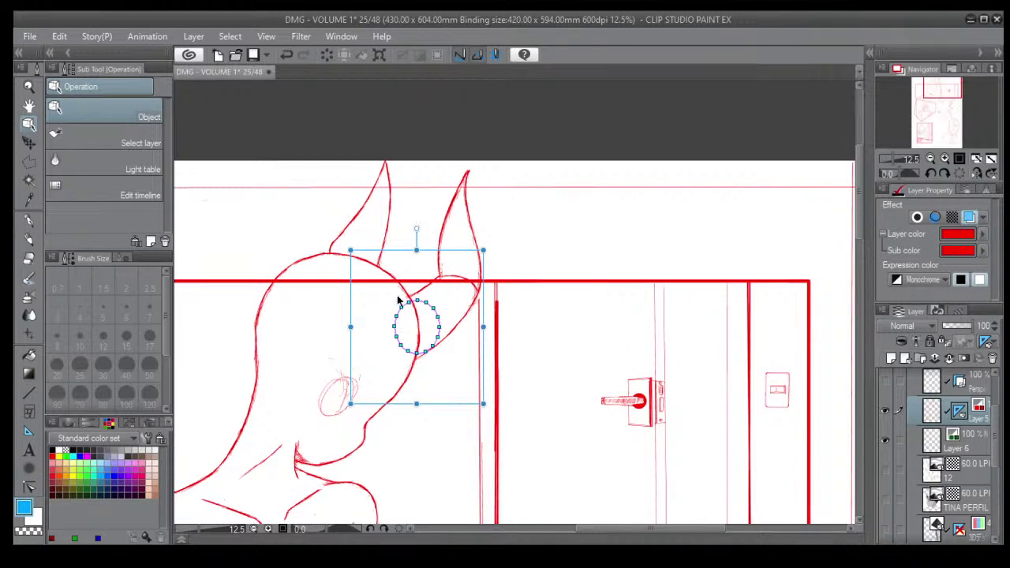
{"action": "left_click_drag", "start_coordinate": [483, 403], "coordinate": [495, 431]}
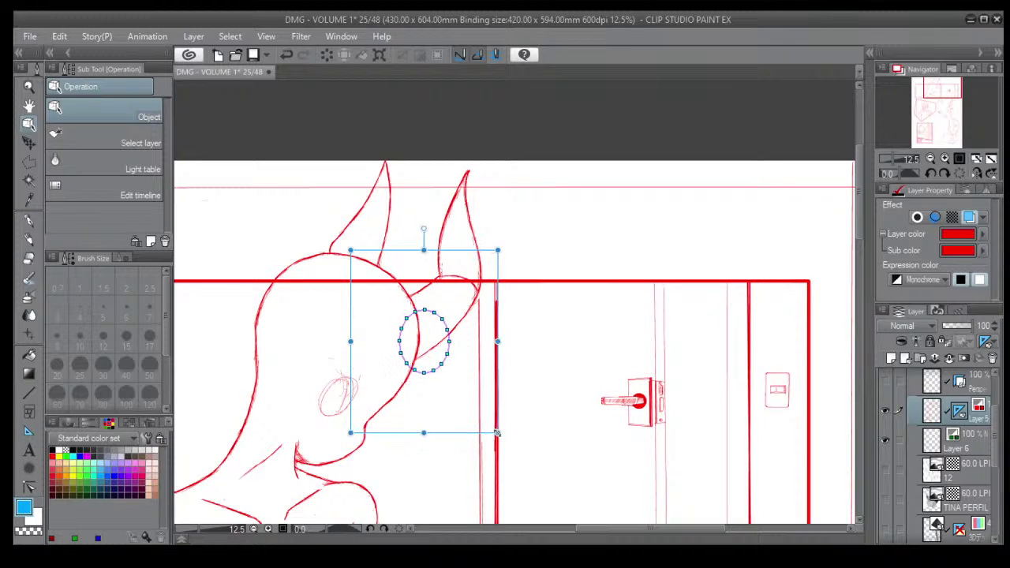
{"action": "left_click_drag", "start_coordinate": [423, 229], "coordinate": [358, 261]}
{"action": "left_click_drag", "start_coordinate": [441, 252], "coordinate": [427, 237]}
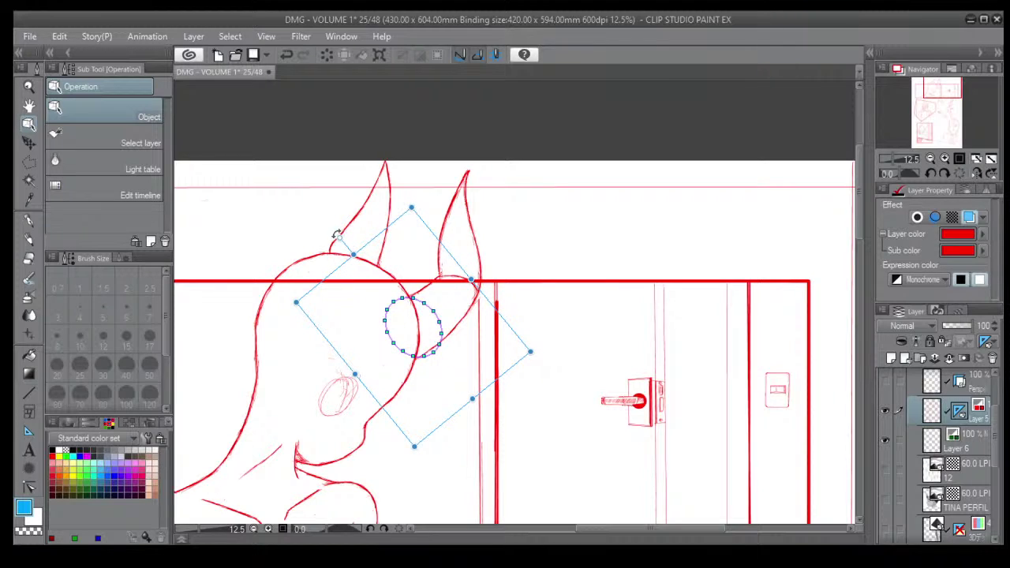
{"action": "left_click_drag", "start_coordinate": [336, 235], "coordinate": [393, 205]}
{"action": "left_click_drag", "start_coordinate": [368, 243], "coordinate": [359, 249]}
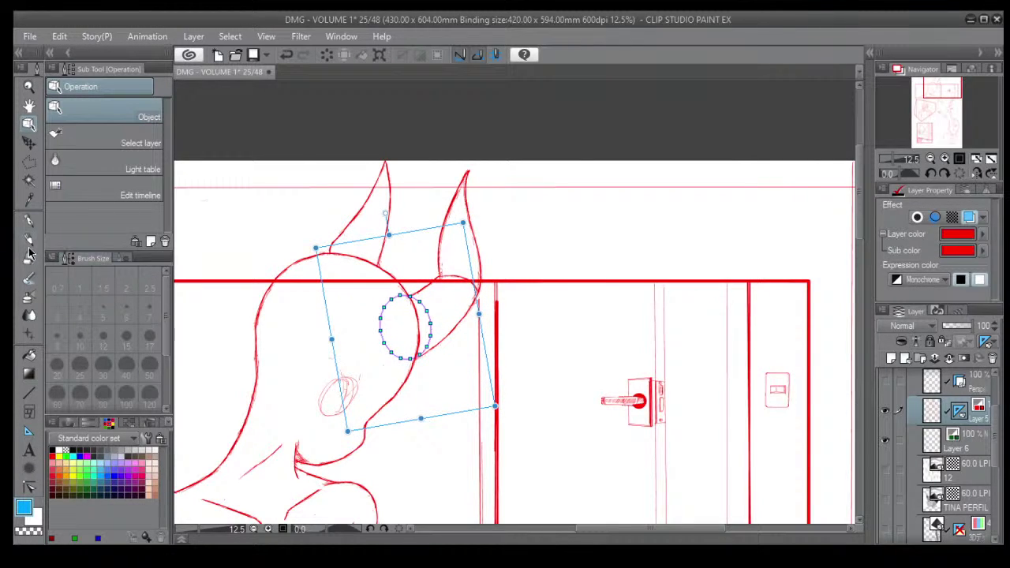
Try a Darker pencil arc along the ellipse ruler across the right horn's base, then erase it with the Hard eraser.
{"action": "key", "text": "p"}
{"action": "scroll", "coordinate": [406, 344], "scroll_direction": "up", "scroll_amount": 2}
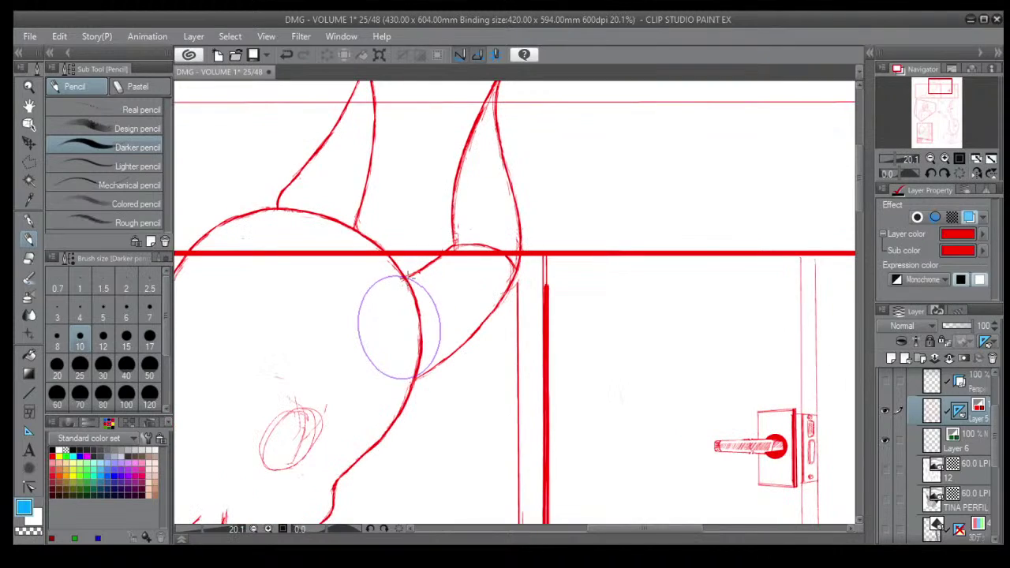
{"action": "mouse_move", "coordinate": [432, 296]}
{"action": "left_mouse_down"}
{"action": "mouse_move", "coordinate": [436, 339]}
{"action": "mouse_move", "coordinate": [425, 366]}
{"action": "left_mouse_up"}
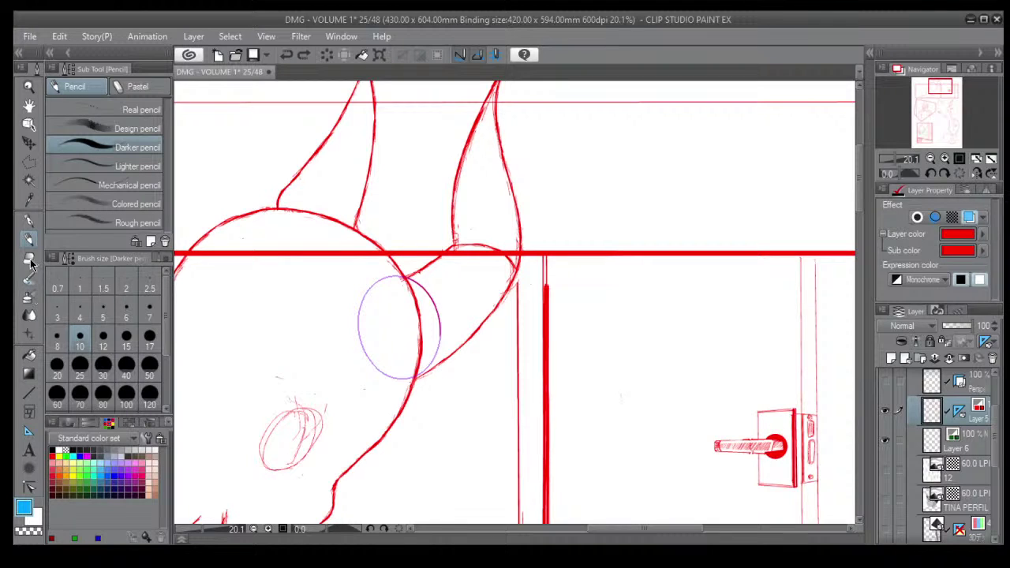
{"action": "key", "text": "e"}
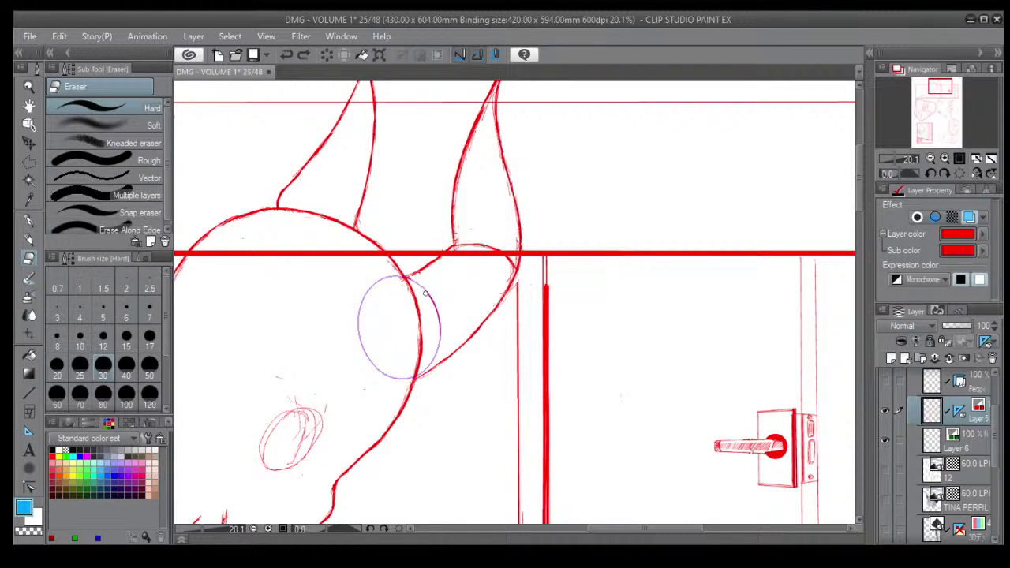
{"action": "left_click_drag", "start_coordinate": [426, 292], "coordinate": [439, 320]}
Reselect the ruler on Layer 5, lengthen and tilt it across the right horn's base, and trace its outer side with the Darker pencil.
{"action": "left_click", "coordinate": [28, 124]}
{"action": "left_click", "coordinate": [420, 375]}
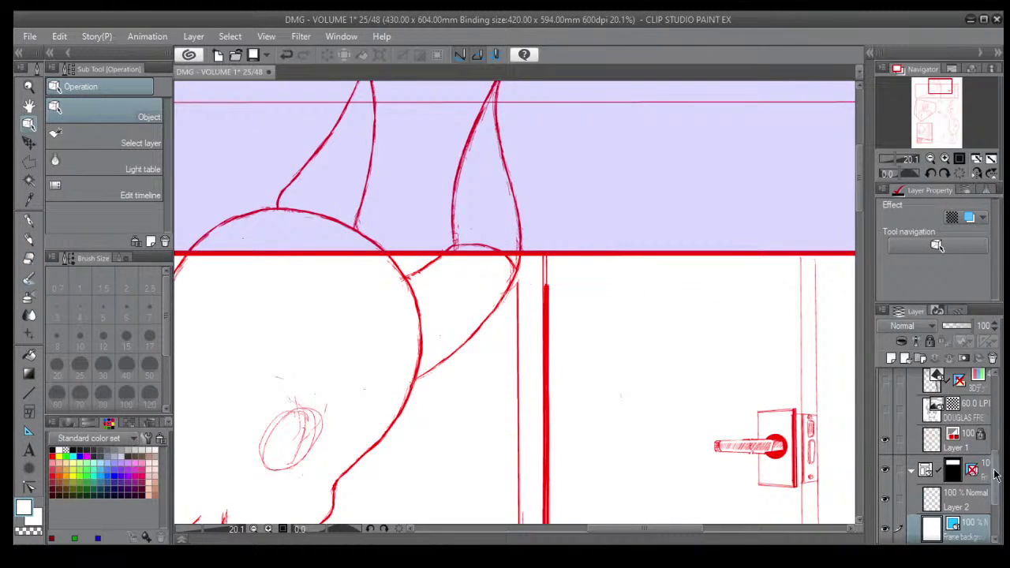
{"action": "left_click_drag", "start_coordinate": [997, 473], "coordinate": [999, 399]}
{"action": "left_click", "coordinate": [973, 491]}
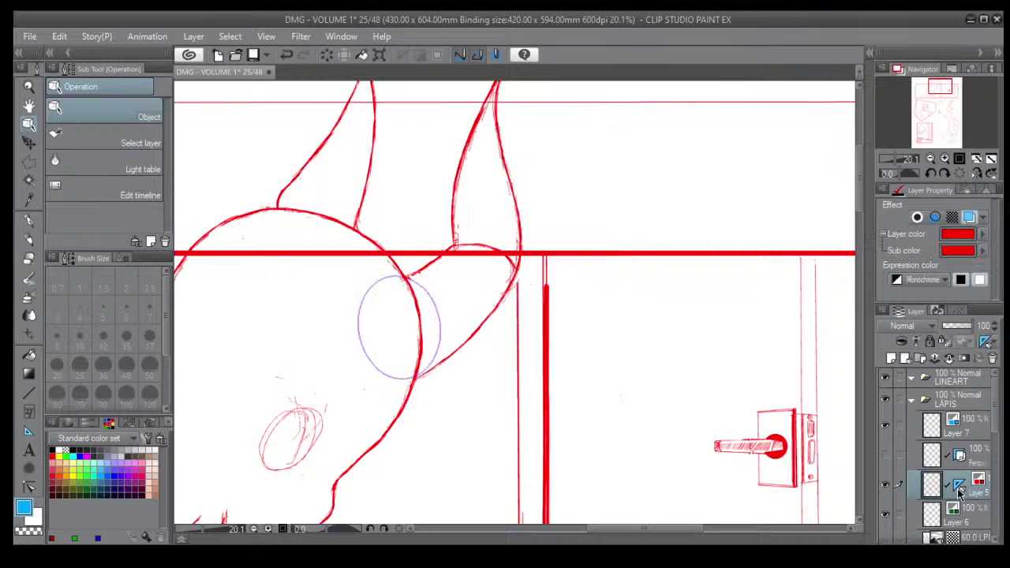
{"action": "left_click", "coordinate": [359, 324]}
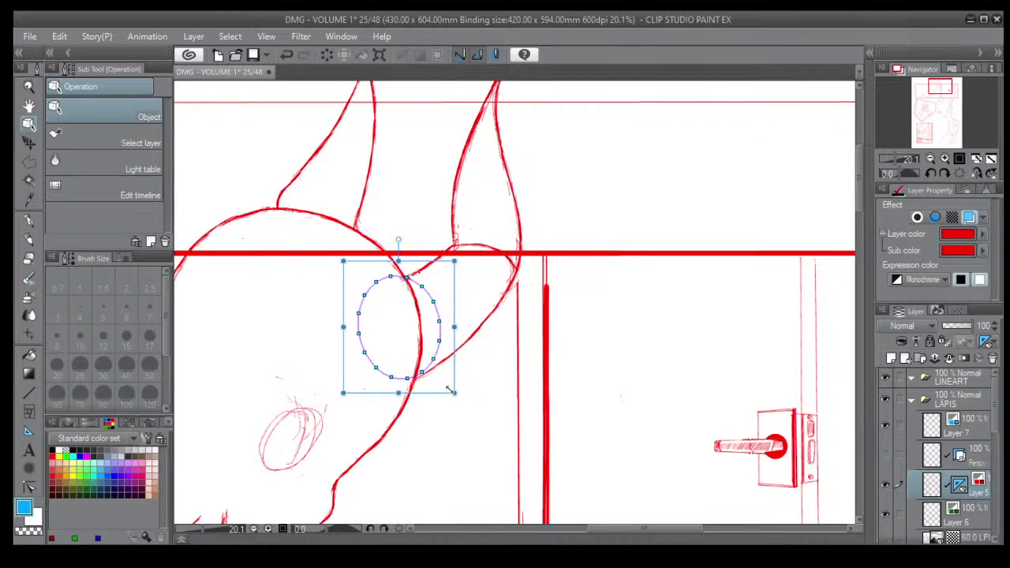
{"action": "left_click_drag", "start_coordinate": [399, 392], "coordinate": [418, 424]}
{"action": "mouse_move", "coordinate": [399, 240]}
{"action": "left_mouse_down"}
{"action": "mouse_move", "coordinate": [366, 239]}
{"action": "mouse_move", "coordinate": [406, 257]}
{"action": "mouse_move", "coordinate": [410, 250]}
{"action": "left_mouse_up"}
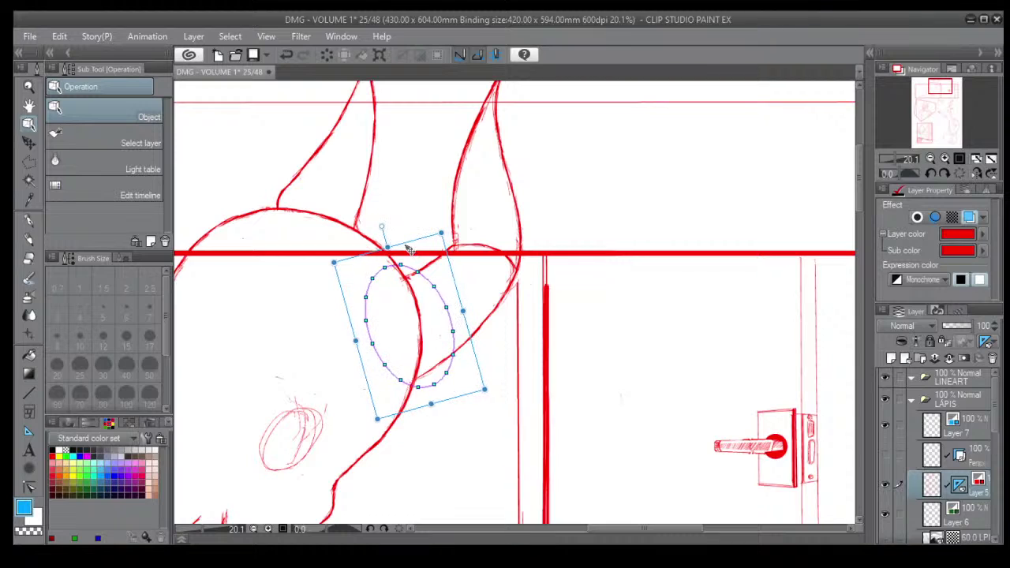
{"action": "left_click_drag", "start_coordinate": [489, 389], "coordinate": [494, 372]}
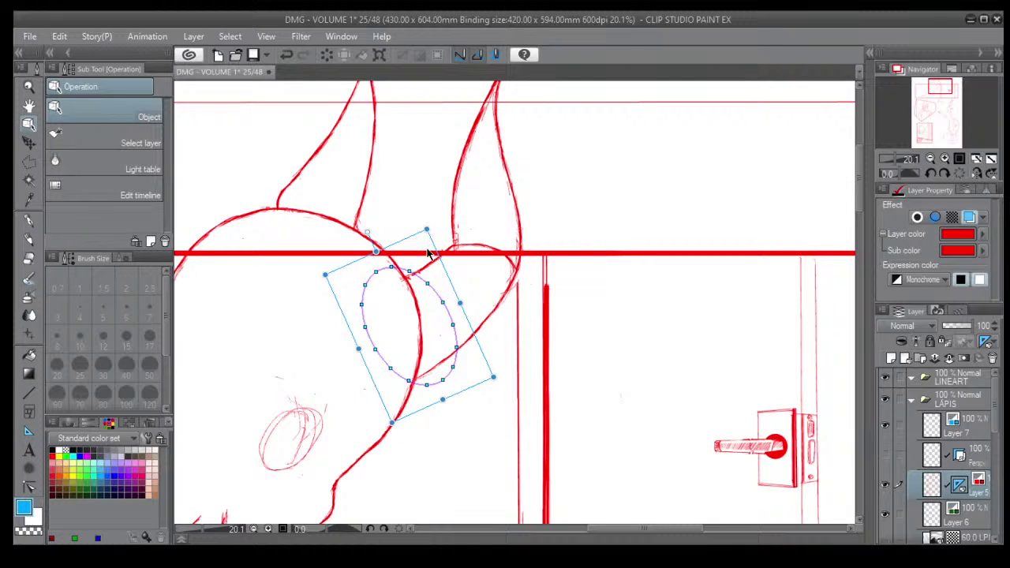
{"action": "left_click_drag", "start_coordinate": [434, 246], "coordinate": [412, 244]}
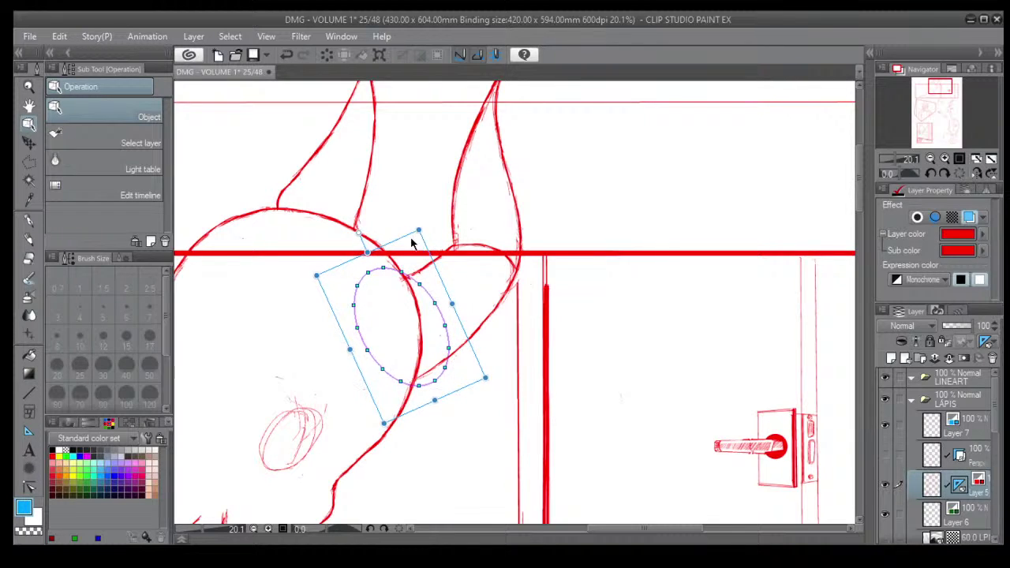
{"action": "left_click_drag", "start_coordinate": [355, 229], "coordinate": [367, 247]}
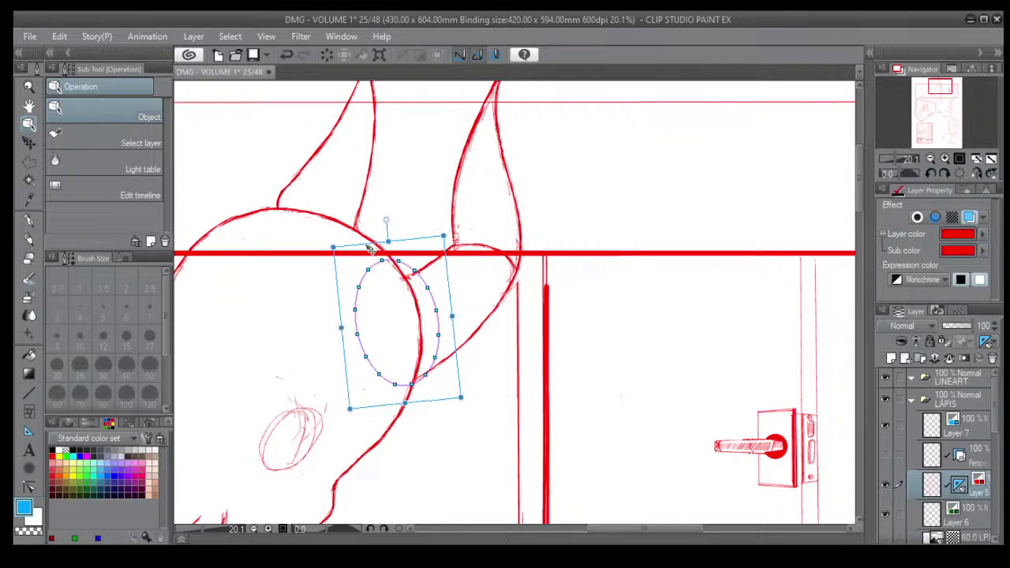
{"action": "left_click", "coordinate": [30, 241]}
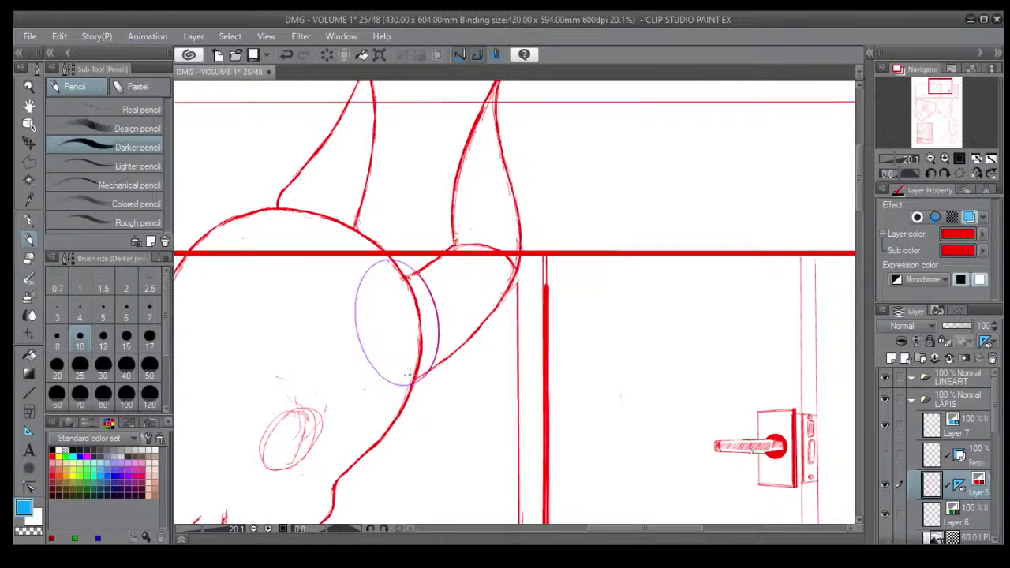
Move the ellipse ruler farther out along the right horn with more tilt, and erase the arc drawn at the horn's base.
{"action": "left_click", "coordinate": [30, 124]}
{"action": "left_click", "coordinate": [366, 289]}
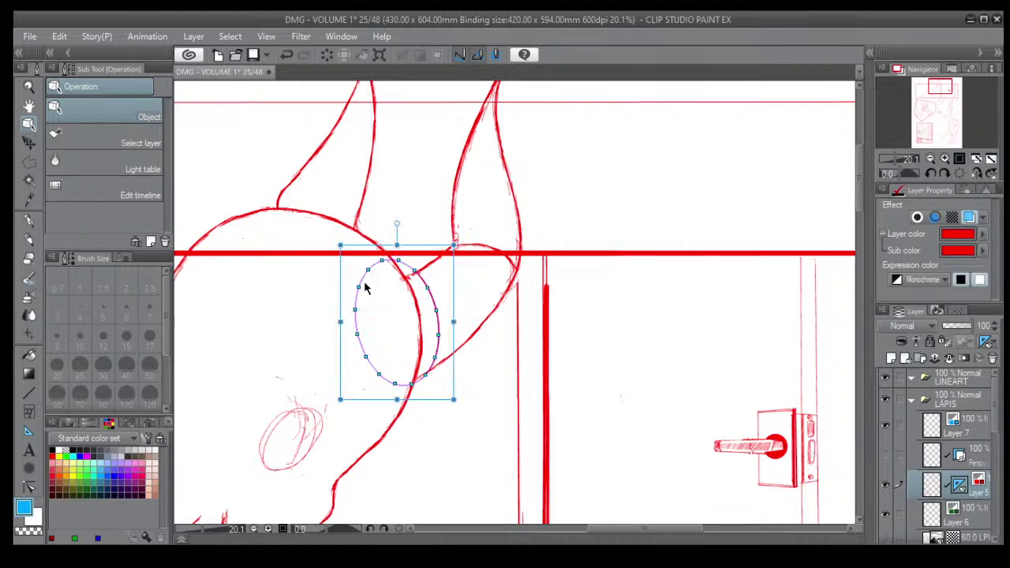
{"action": "left_click", "coordinate": [450, 280]}
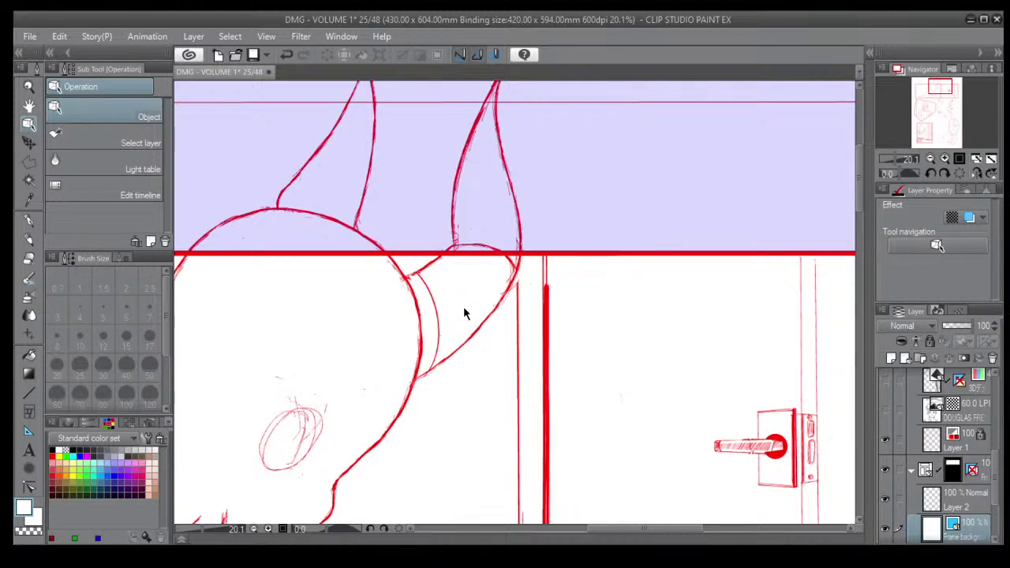
{"action": "scroll", "coordinate": [977, 483], "scroll_direction": "up", "scroll_amount": 3}
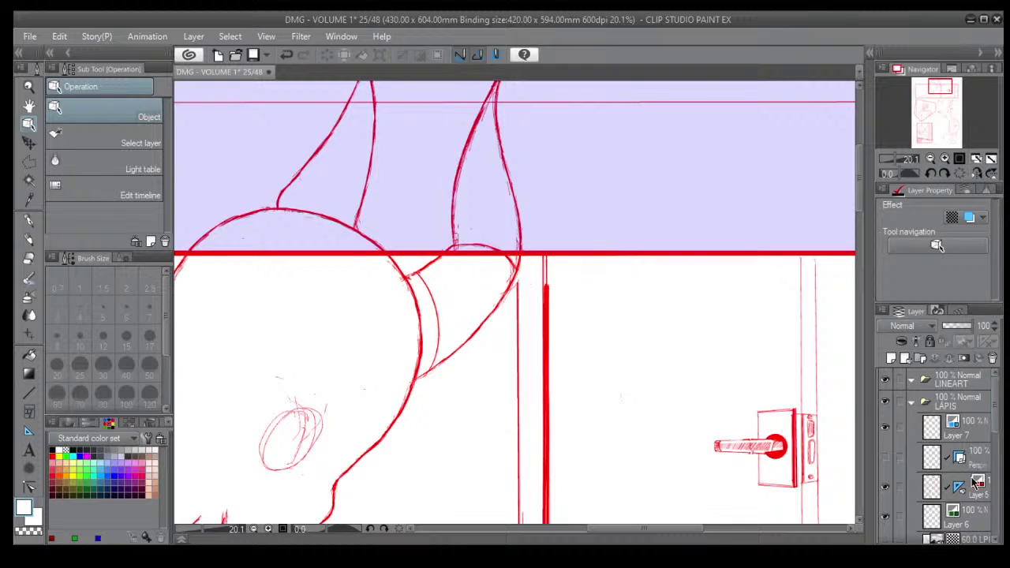
{"action": "left_click", "coordinate": [977, 489]}
{"action": "left_click", "coordinate": [404, 268]}
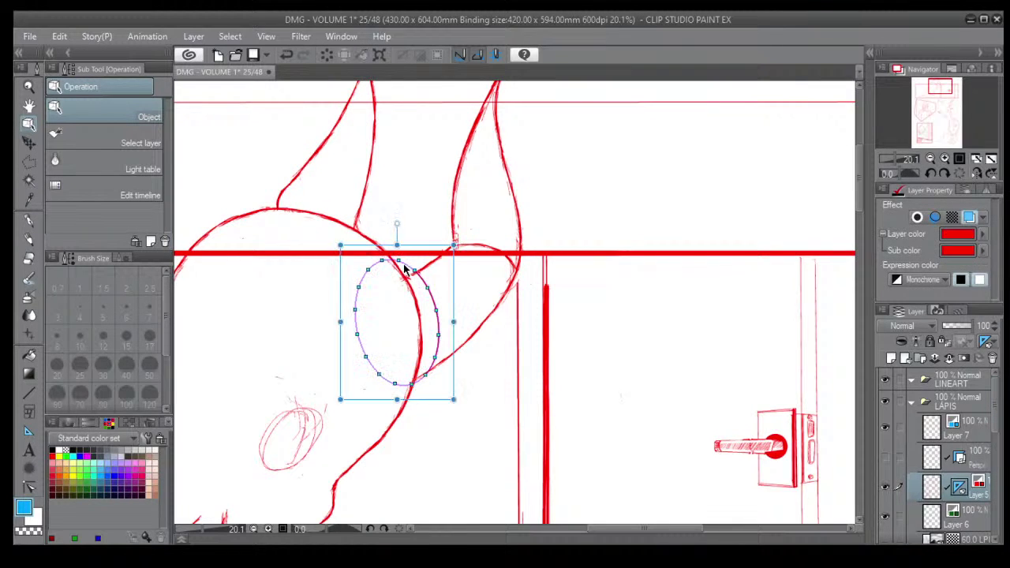
{"action": "left_click_drag", "start_coordinate": [455, 268], "coordinate": [476, 258]}
{"action": "left_click_drag", "start_coordinate": [415, 225], "coordinate": [394, 222]}
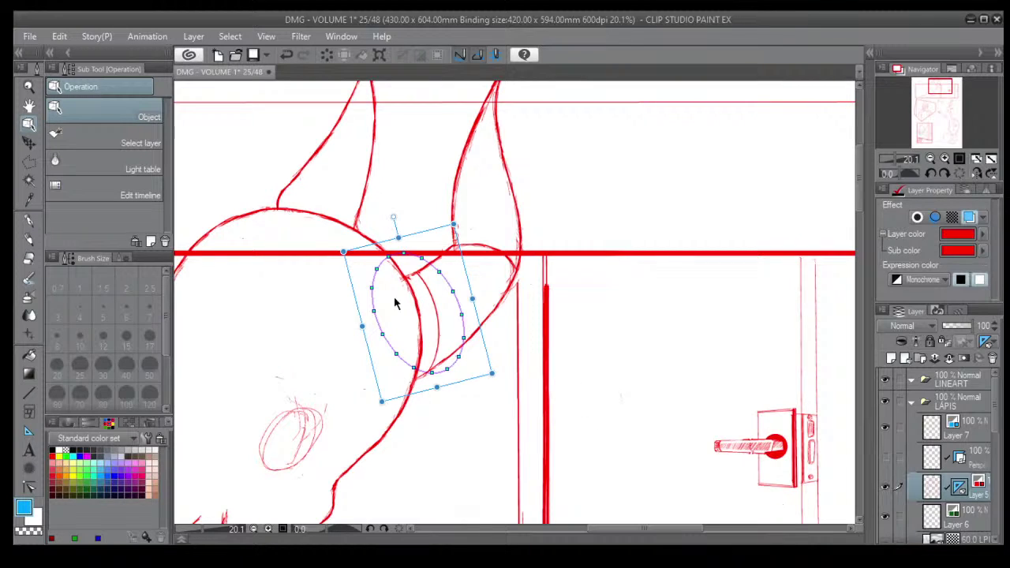
{"action": "left_click", "coordinate": [28, 258]}
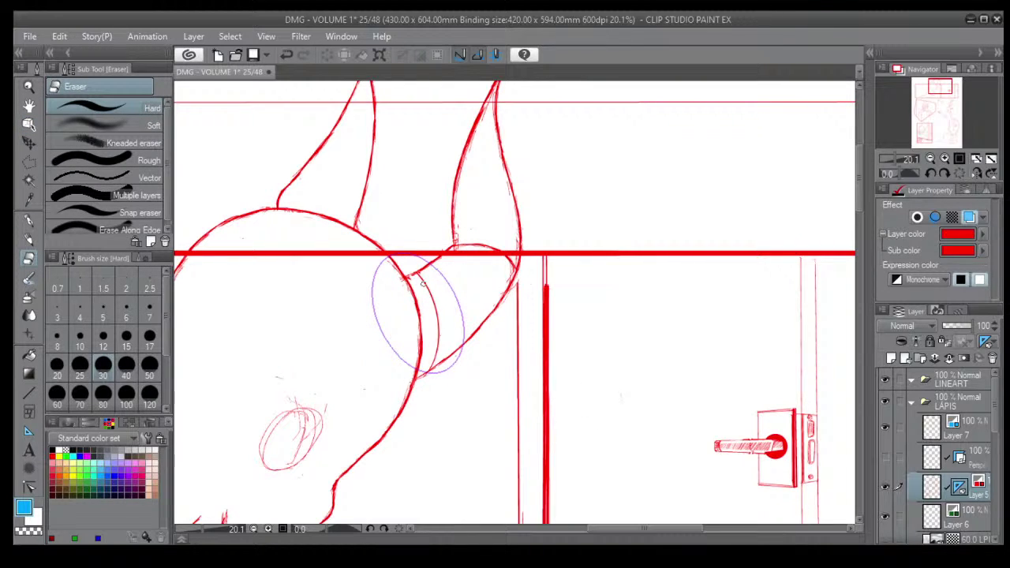
{"action": "mouse_move", "coordinate": [424, 284]}
{"action": "left_mouse_down"}
{"action": "mouse_move", "coordinate": [417, 274]}
{"action": "mouse_move", "coordinate": [433, 305]}
{"action": "left_mouse_up"}
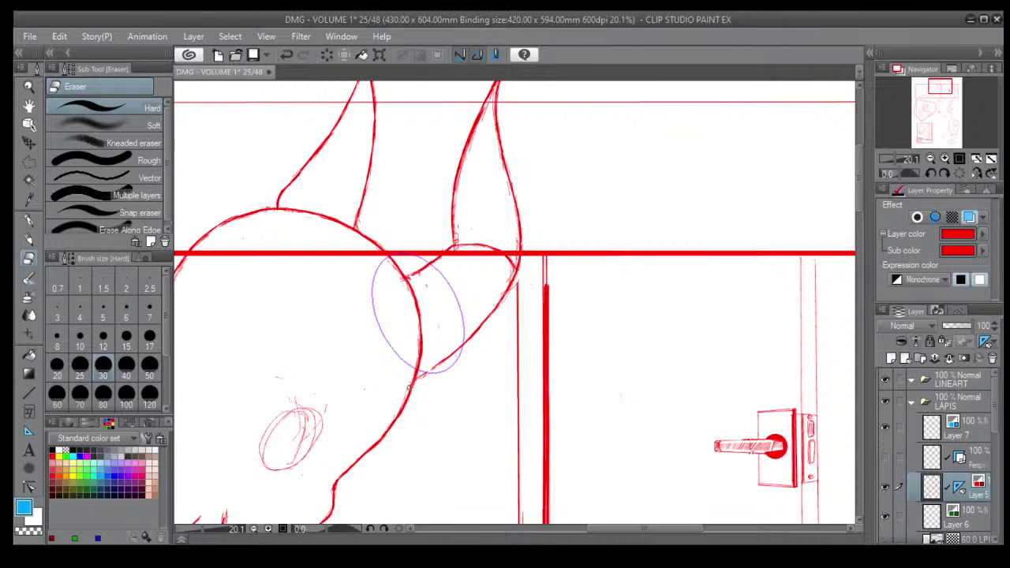
Reselect the ruler on Layer 5, shift it inside the right horn's lower section and rotate it to slant along the horn.
{"action": "key", "text": "o"}
{"action": "left_click", "coordinate": [375, 286]}
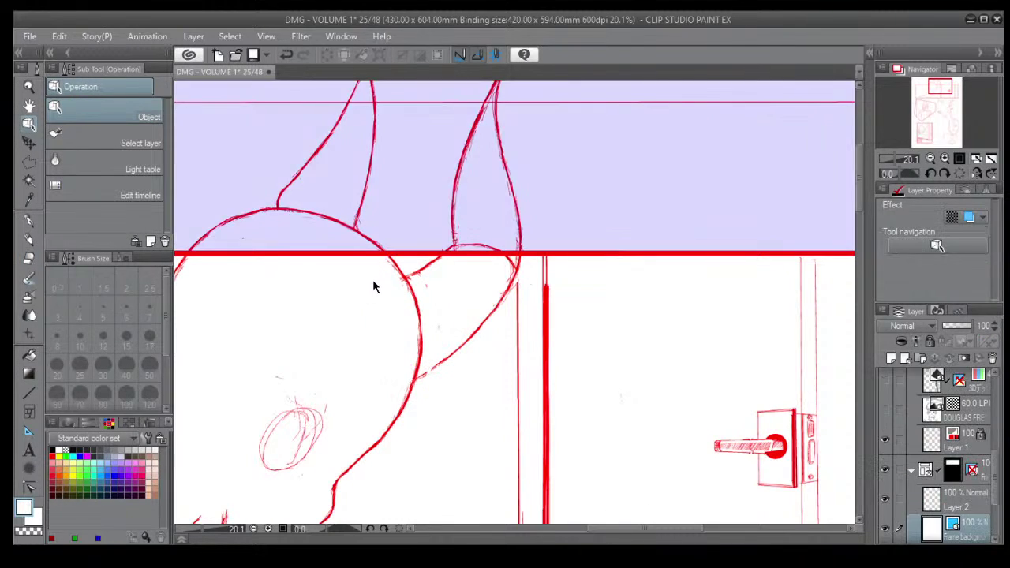
{"action": "left_click_drag", "start_coordinate": [996, 474], "coordinate": [998, 430]}
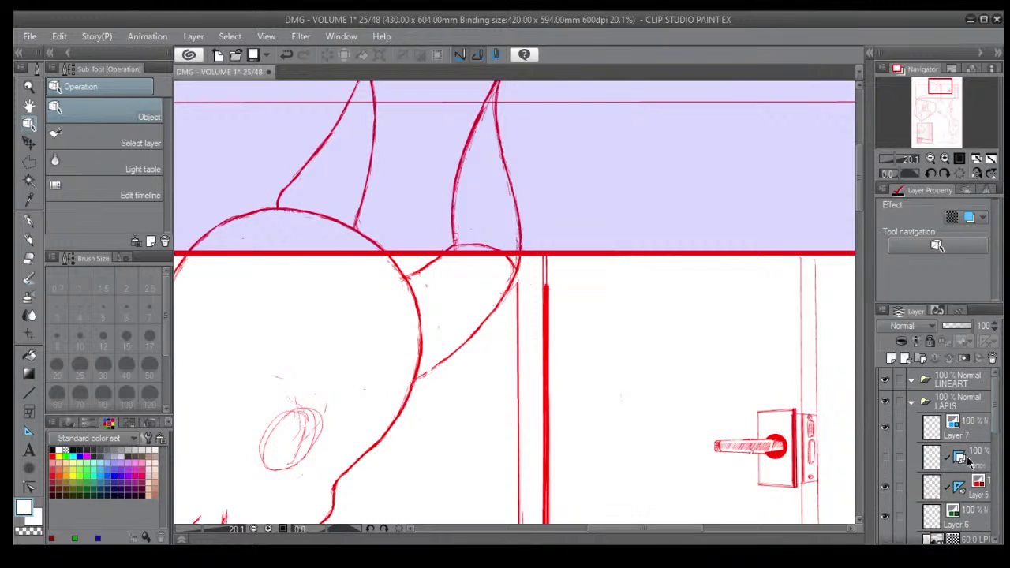
{"action": "left_click", "coordinate": [368, 286]}
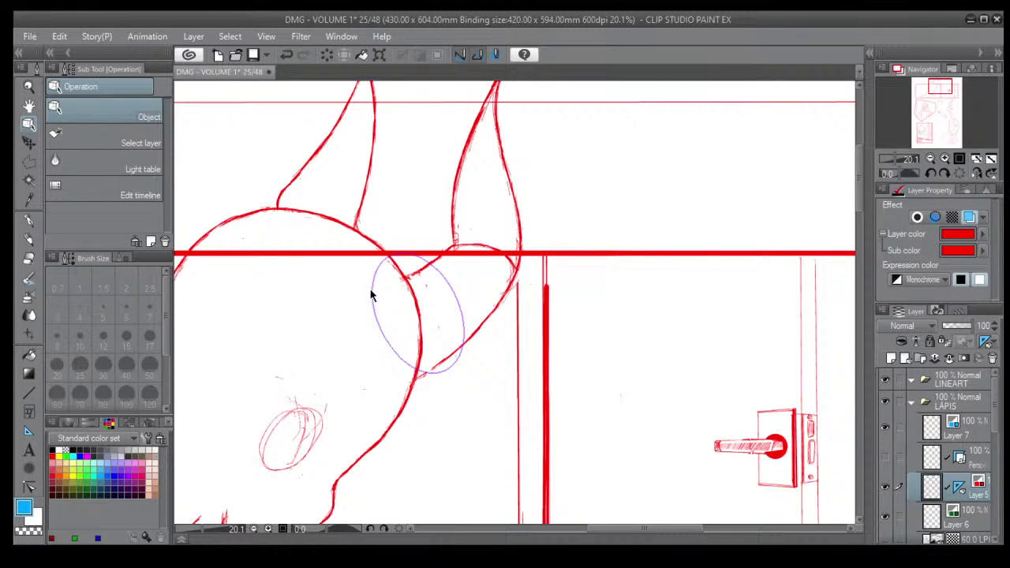
{"action": "left_click", "coordinate": [372, 297]}
{"action": "left_click_drag", "start_coordinate": [414, 218], "coordinate": [384, 256]}
{"action": "left_click_drag", "start_coordinate": [386, 257], "coordinate": [385, 258]}
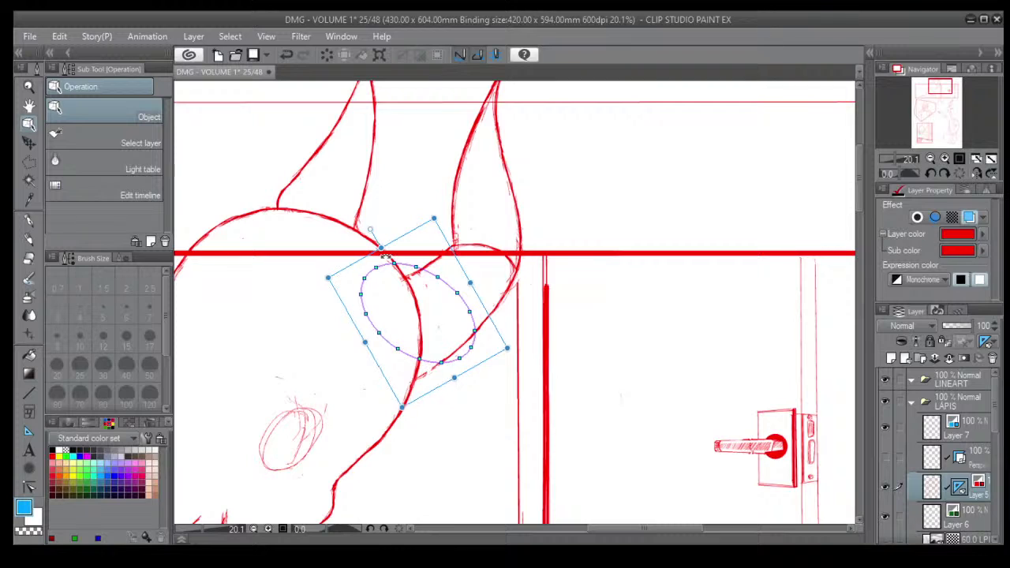
{"action": "left_click_drag", "start_coordinate": [436, 229], "coordinate": [444, 233]}
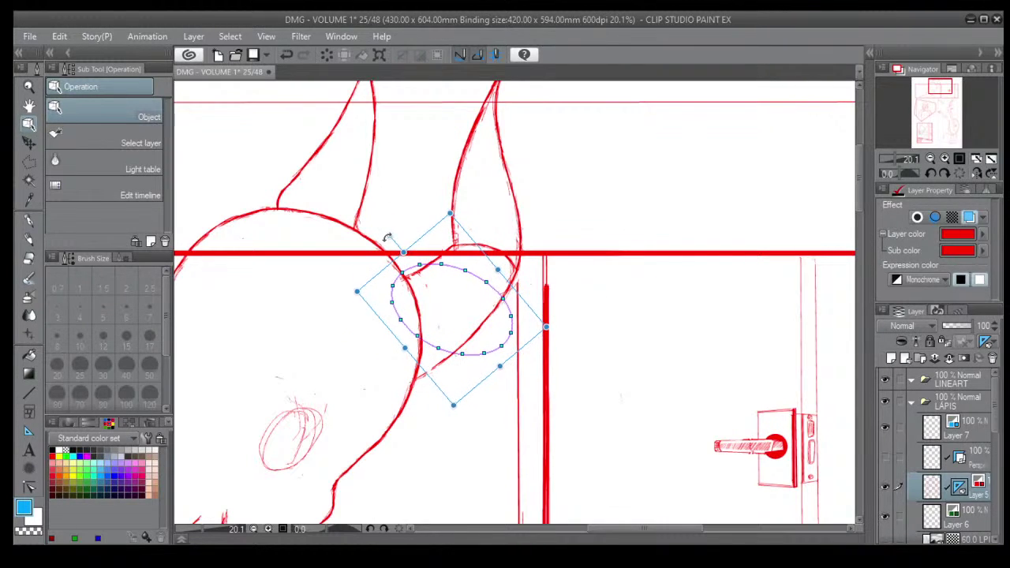
{"action": "left_click_drag", "start_coordinate": [390, 235], "coordinate": [387, 343]}
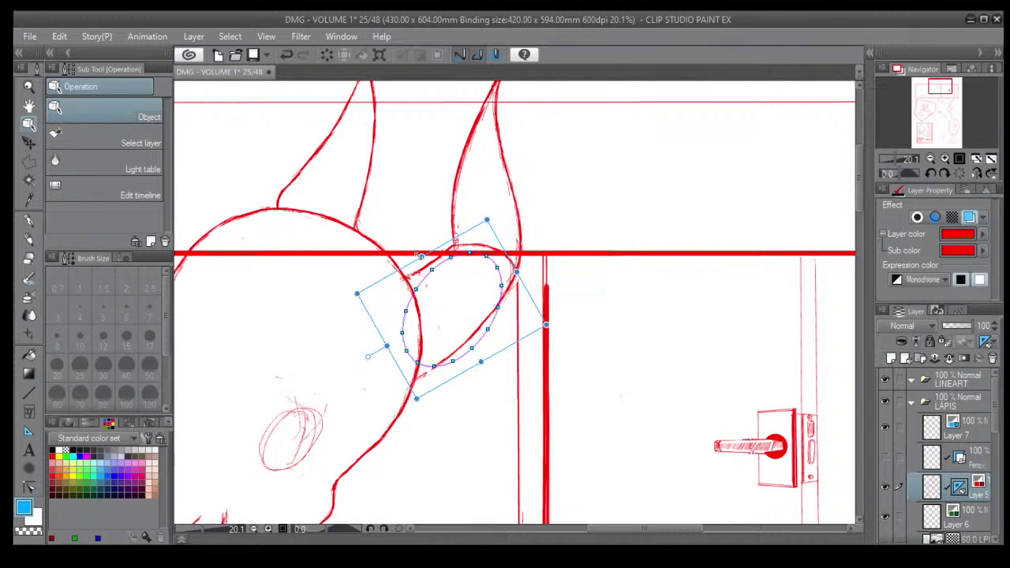
Try resizing, rotating and shifting the ellipse ruler over the right horn's lower section to match its curve.
{"action": "left_click_drag", "start_coordinate": [489, 371], "coordinate": [529, 403]}
{"action": "left_click_drag", "start_coordinate": [470, 237], "coordinate": [502, 224]}
{"action": "left_click_drag", "start_coordinate": [347, 259], "coordinate": [334, 242]}
{"action": "left_click_drag", "start_coordinate": [447, 224], "coordinate": [456, 233]}
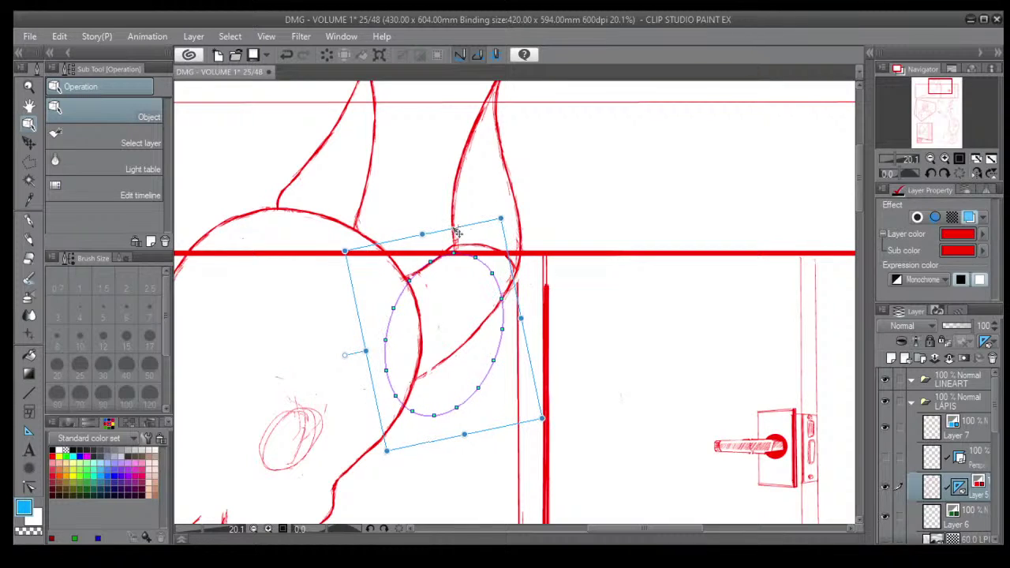
{"action": "left_click_drag", "start_coordinate": [544, 418], "coordinate": [565, 427]}
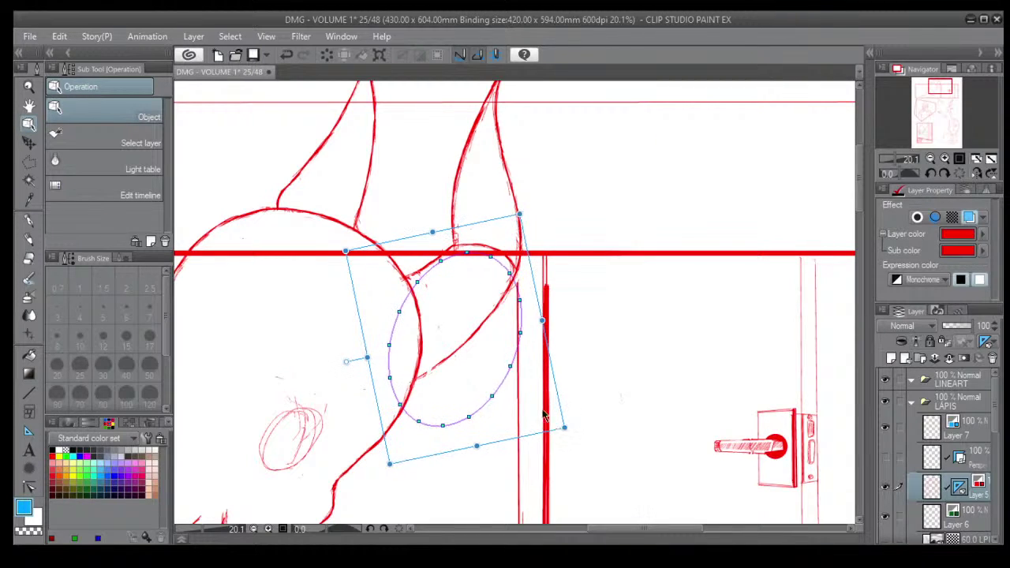
{"action": "left_click_drag", "start_coordinate": [411, 242], "coordinate": [395, 248]}
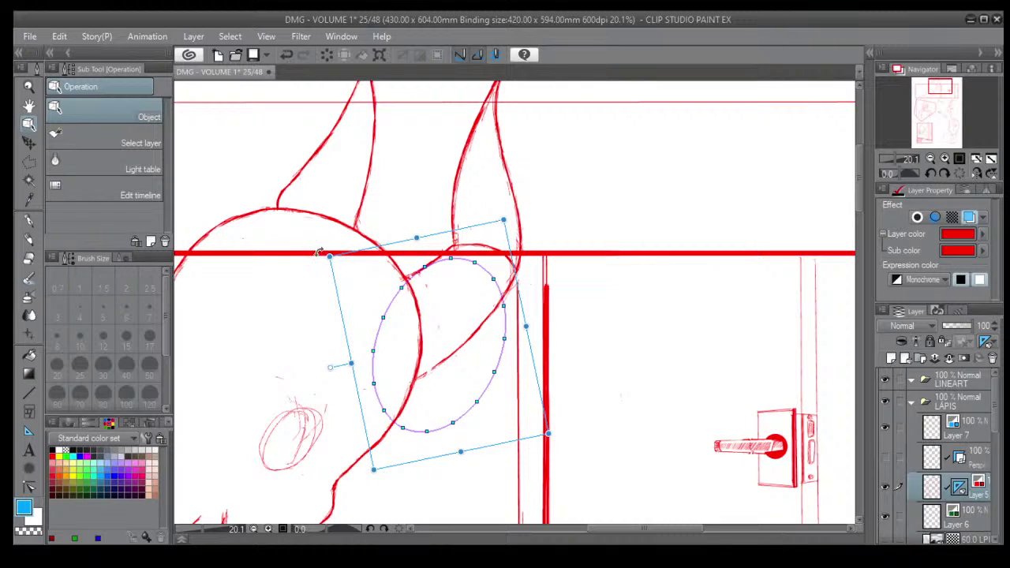
{"action": "left_click_drag", "start_coordinate": [319, 253], "coordinate": [353, 278]}
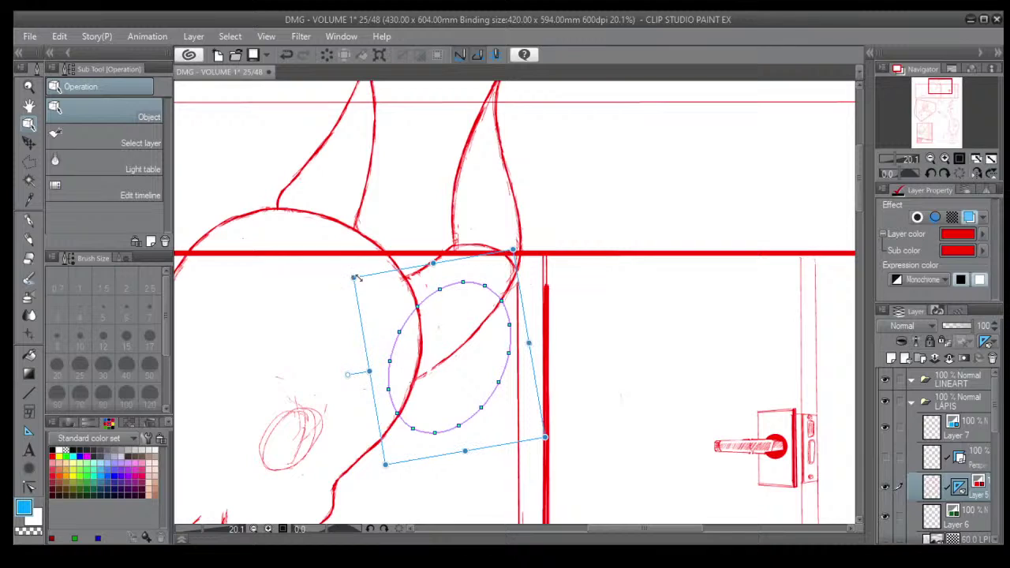
{"action": "left_click_drag", "start_coordinate": [459, 273], "coordinate": [449, 242]}
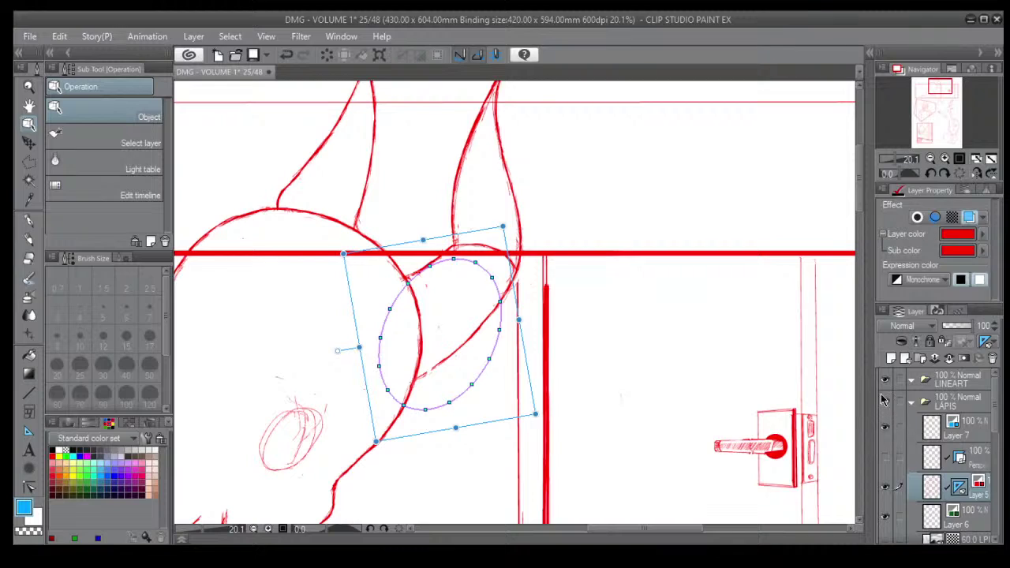
Delete the ellipse ruler from Layer 5 and sketch freehand curved rings across the right horn's lower section with the Darker pencil.
{"action": "key", "text": "Delete"}
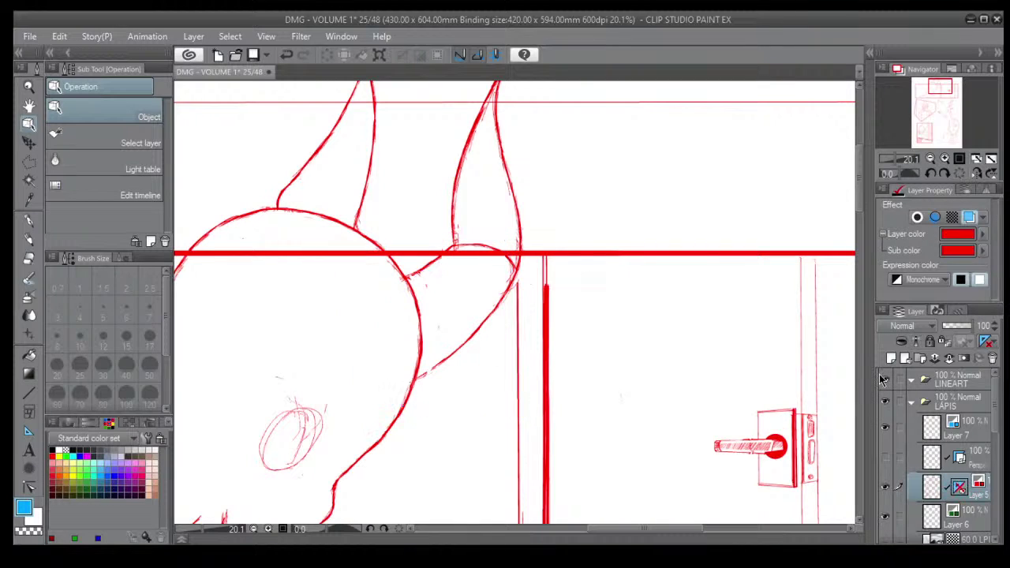
{"action": "left_click", "coordinate": [29, 240]}
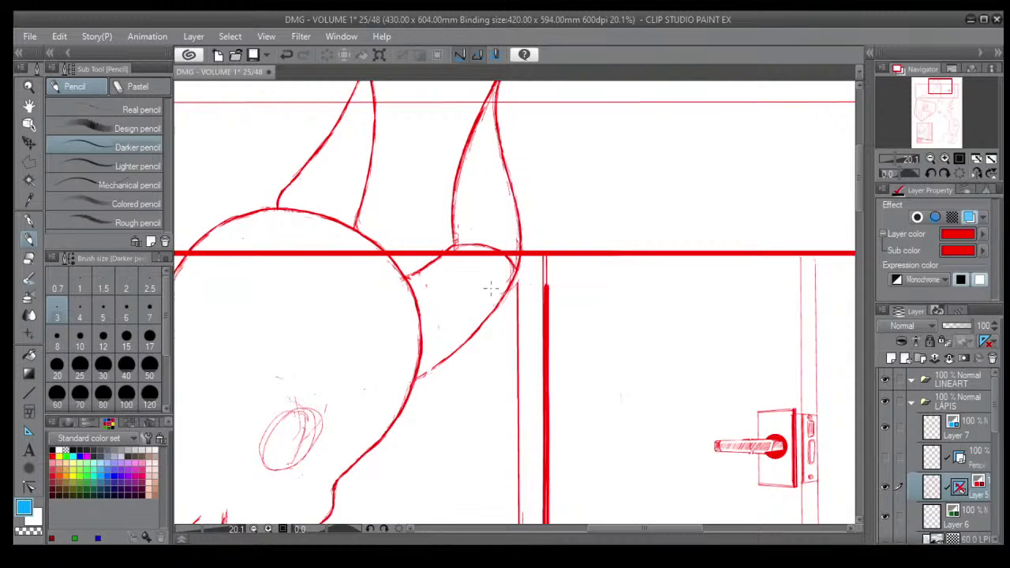
{"action": "mouse_move", "coordinate": [501, 281]}
{"action": "left_mouse_down"}
{"action": "mouse_move", "coordinate": [503, 289]}
{"action": "mouse_move", "coordinate": [470, 262]}
{"action": "mouse_move", "coordinate": [438, 264]}
{"action": "left_mouse_up"}
{"action": "mouse_move", "coordinate": [486, 310]}
{"action": "left_mouse_down"}
{"action": "mouse_move", "coordinate": [474, 281]}
{"action": "mouse_move", "coordinate": [431, 266]}
{"action": "left_mouse_up"}
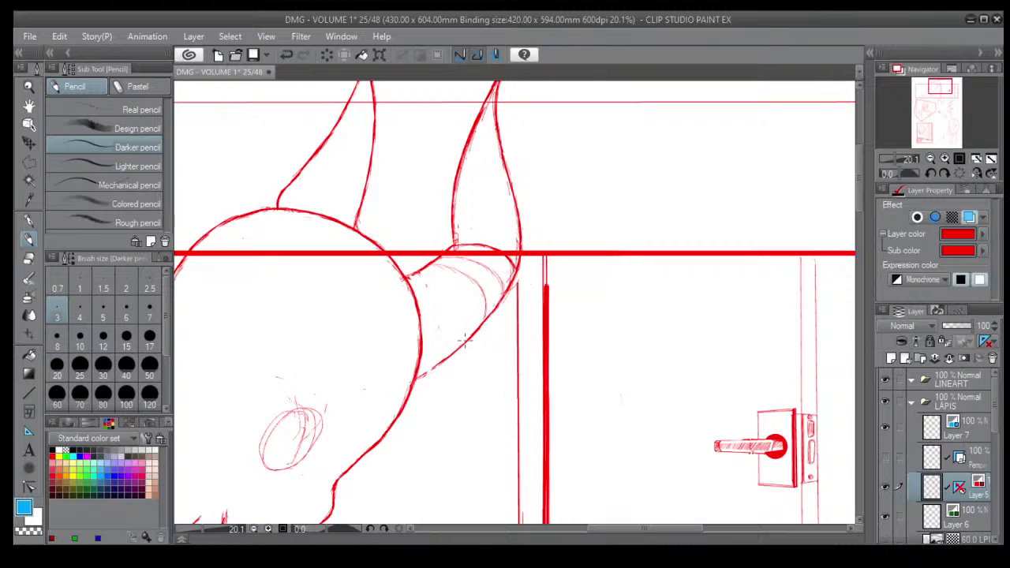
{"action": "mouse_move", "coordinate": [468, 337]}
{"action": "left_mouse_down"}
{"action": "mouse_move", "coordinate": [458, 303]}
{"action": "mouse_move", "coordinate": [412, 278]}
{"action": "left_mouse_up"}
{"action": "mouse_move", "coordinate": [440, 360]}
{"action": "left_mouse_down"}
{"action": "mouse_move", "coordinate": [442, 316]}
{"action": "mouse_move", "coordinate": [430, 308]}
{"action": "left_mouse_up"}
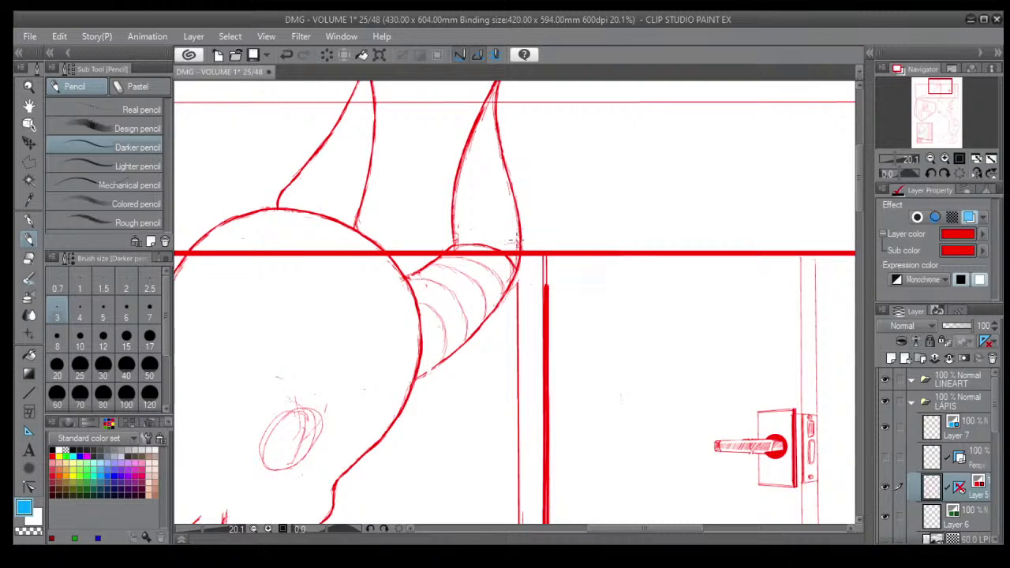
Draw curved rings with the Darker pencil across the right horn's upper section, from the bend up to the tip.
{"action": "left_click_drag", "start_coordinate": [496, 240], "coordinate": [455, 232]}
{"action": "mouse_move", "coordinate": [517, 231]}
{"action": "left_mouse_down"}
{"action": "mouse_move", "coordinate": [485, 243]}
{"action": "mouse_move", "coordinate": [454, 237]}
{"action": "left_mouse_up"}
{"action": "left_click_drag", "start_coordinate": [518, 220], "coordinate": [458, 221]}
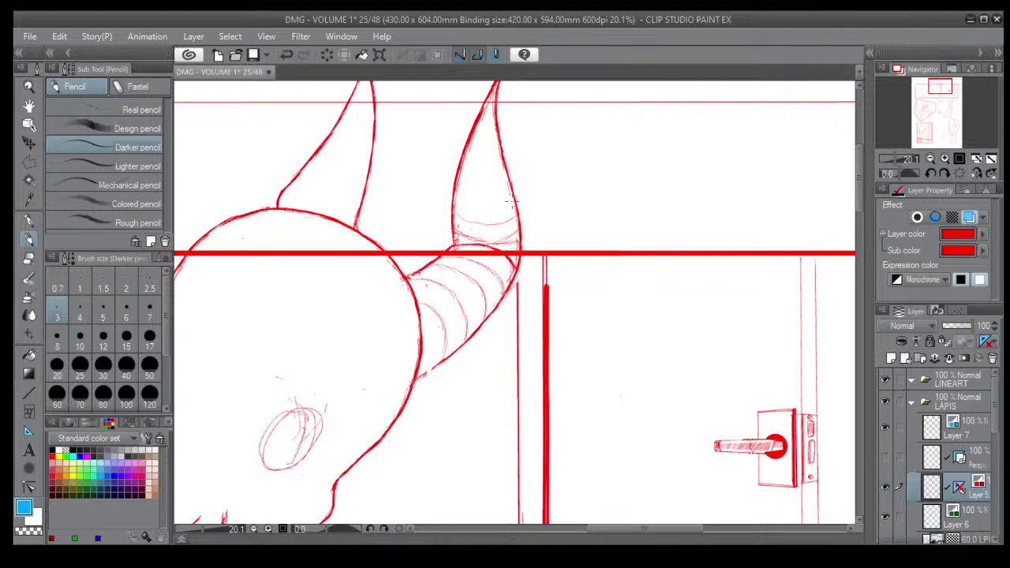
{"action": "mouse_move", "coordinate": [511, 202]}
{"action": "left_mouse_down"}
{"action": "mouse_move", "coordinate": [450, 192]}
{"action": "mouse_move", "coordinate": [506, 183]}
{"action": "mouse_move", "coordinate": [469, 183]}
{"action": "mouse_move", "coordinate": [511, 192]}
{"action": "mouse_move", "coordinate": [463, 200]}
{"action": "left_mouse_up"}
{"action": "mouse_move", "coordinate": [503, 155]}
{"action": "left_mouse_down"}
{"action": "mouse_move", "coordinate": [466, 150]}
{"action": "mouse_move", "coordinate": [480, 160]}
{"action": "mouse_move", "coordinate": [507, 155]}
{"action": "mouse_move", "coordinate": [494, 133]}
{"action": "left_mouse_up"}
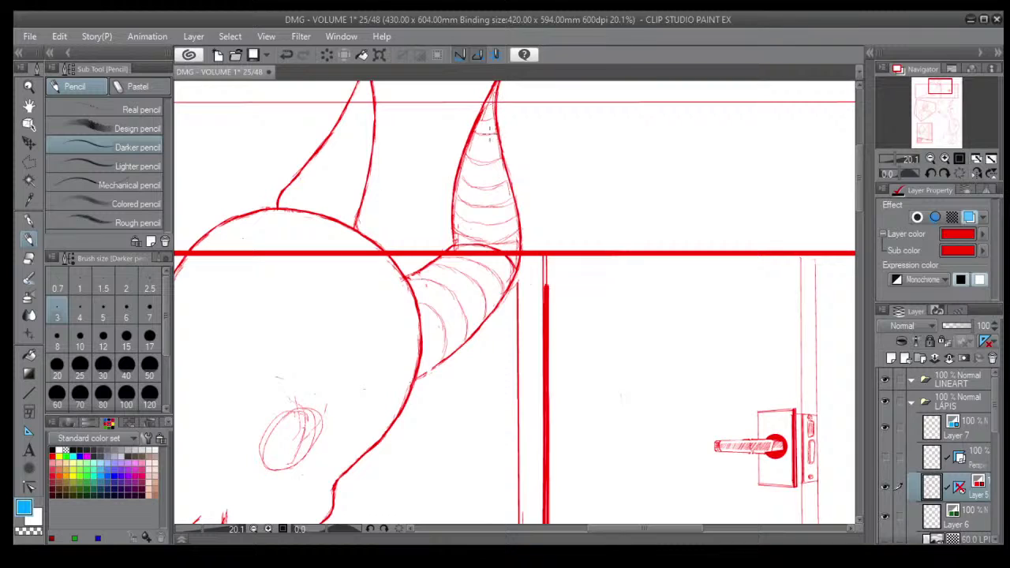
{"action": "mouse_move", "coordinate": [502, 147]}
{"action": "left_mouse_down"}
{"action": "mouse_move", "coordinate": [468, 148]}
{"action": "mouse_move", "coordinate": [477, 155]}
{"action": "left_mouse_up"}
Add more curved rings to the right horn where it meets the head, filling in between the existing ones.
{"action": "scroll", "coordinate": [493, 169], "scroll_direction": "down", "scroll_amount": 3}
{"action": "scroll", "coordinate": [478, 251], "scroll_direction": "up", "scroll_amount": 3}
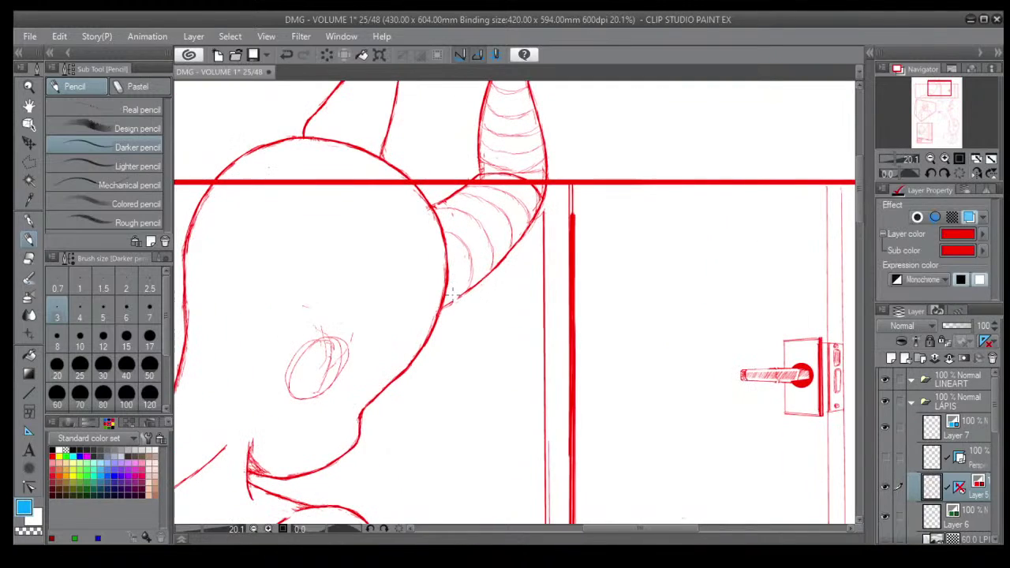
{"action": "left_click_drag", "start_coordinate": [453, 297], "coordinate": [440, 258]}
{"action": "left_click_drag", "start_coordinate": [457, 271], "coordinate": [449, 277]}
{"action": "mouse_move", "coordinate": [504, 258]}
{"action": "left_mouse_down"}
{"action": "mouse_move", "coordinate": [489, 215]}
{"action": "mouse_move", "coordinate": [449, 202]}
{"action": "left_mouse_up"}
{"action": "mouse_move", "coordinate": [471, 270]}
{"action": "left_mouse_down"}
{"action": "mouse_move", "coordinate": [478, 251]}
{"action": "mouse_move", "coordinate": [442, 219]}
{"action": "left_mouse_up"}
Sketch curved rings across the left horn's upper half with the Darker pencil, undoing and redrawing misplaced strokes.
{"action": "scroll", "coordinate": [429, 260], "scroll_direction": "down", "scroll_amount": 3}
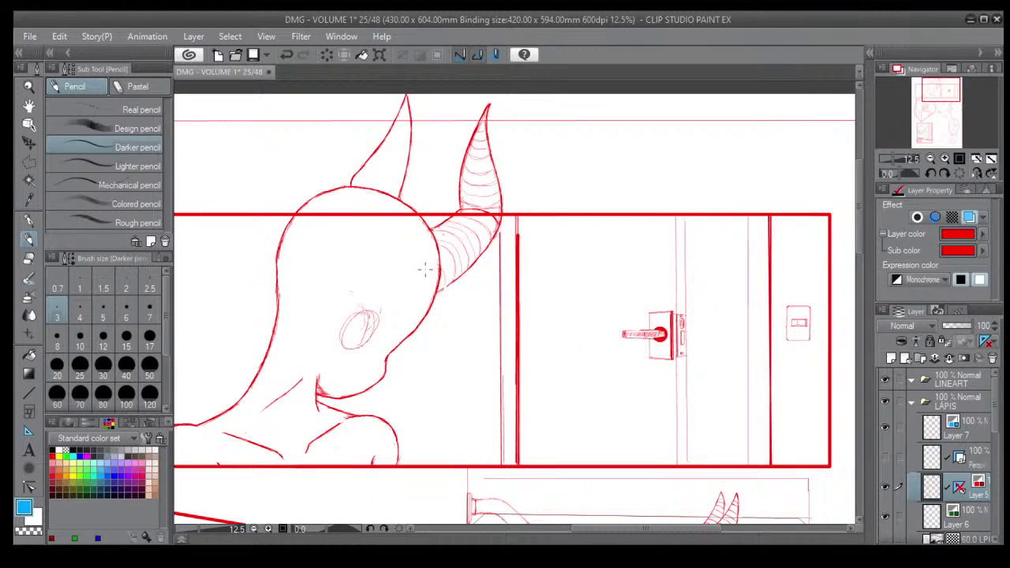
{"action": "scroll", "coordinate": [439, 259], "scroll_direction": "up", "scroll_amount": 6}
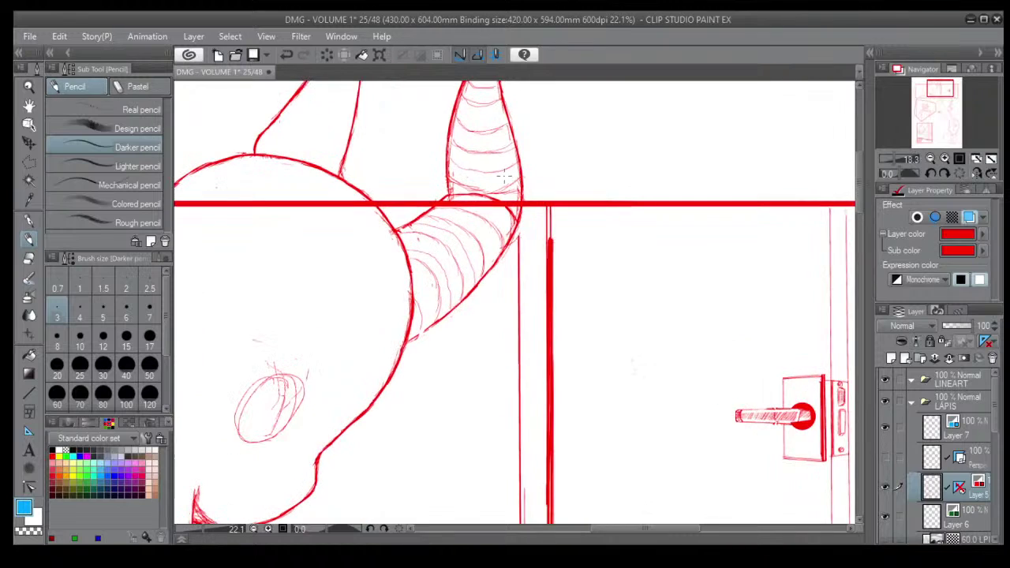
{"action": "left_click_drag", "start_coordinate": [452, 141], "coordinate": [511, 280]}
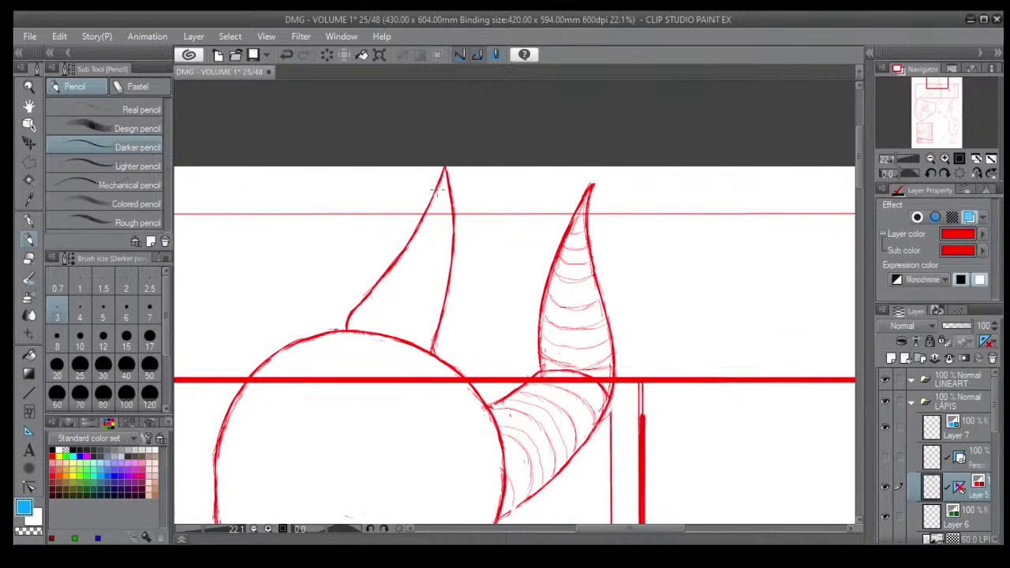
{"action": "left_click_drag", "start_coordinate": [431, 203], "coordinate": [452, 218]}
{"action": "mouse_move", "coordinate": [418, 245]}
{"action": "left_mouse_down"}
{"action": "mouse_move", "coordinate": [451, 251]}
{"action": "mouse_move", "coordinate": [438, 269]}
{"action": "left_mouse_up"}
{"action": "key", "text": "ctrl+z"}
{"action": "key", "text": "ctrl+z"}
{"action": "key", "text": "ctrl+z"}
{"action": "key", "text": "ctrl+z"}
{"action": "key", "text": "ctrl+z"}
{"action": "key", "text": "ctrl+z"}
{"action": "mouse_move", "coordinate": [453, 199]}
{"action": "left_mouse_down"}
{"action": "mouse_move", "coordinate": [435, 194]}
{"action": "mouse_move", "coordinate": [436, 208]}
{"action": "mouse_move", "coordinate": [450, 208]}
{"action": "mouse_move", "coordinate": [445, 243]}
{"action": "mouse_move", "coordinate": [420, 242]}
{"action": "mouse_move", "coordinate": [447, 261]}
{"action": "mouse_move", "coordinate": [417, 256]}
{"action": "left_mouse_up"}
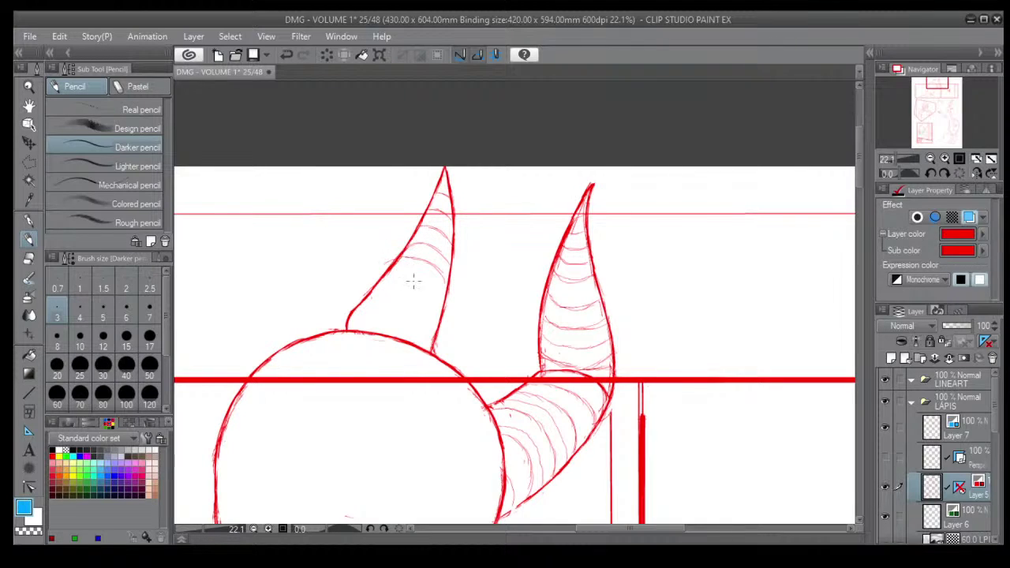
Continue the curved rings down the left horn's lower half and darken the line where its base meets the head.
{"action": "mouse_move", "coordinate": [445, 308]}
{"action": "left_mouse_down"}
{"action": "mouse_move", "coordinate": [410, 274]}
{"action": "mouse_move", "coordinate": [381, 282]}
{"action": "left_mouse_up"}
{"action": "mouse_move", "coordinate": [436, 322]}
{"action": "left_mouse_down"}
{"action": "mouse_move", "coordinate": [402, 293]}
{"action": "mouse_move", "coordinate": [366, 296]}
{"action": "left_mouse_up"}
{"action": "mouse_move", "coordinate": [438, 322]}
{"action": "left_mouse_down"}
{"action": "mouse_move", "coordinate": [383, 288]}
{"action": "mouse_move", "coordinate": [434, 306]}
{"action": "mouse_move", "coordinate": [437, 317]}
{"action": "mouse_move", "coordinate": [423, 301]}
{"action": "mouse_move", "coordinate": [441, 317]}
{"action": "mouse_move", "coordinate": [432, 334]}
{"action": "mouse_move", "coordinate": [446, 336]}
{"action": "mouse_move", "coordinate": [408, 333]}
{"action": "mouse_move", "coordinate": [434, 323]}
{"action": "mouse_move", "coordinate": [436, 343]}
{"action": "mouse_move", "coordinate": [399, 311]}
{"action": "mouse_move", "coordinate": [414, 321]}
{"action": "mouse_move", "coordinate": [384, 307]}
{"action": "mouse_move", "coordinate": [352, 328]}
{"action": "left_mouse_up"}
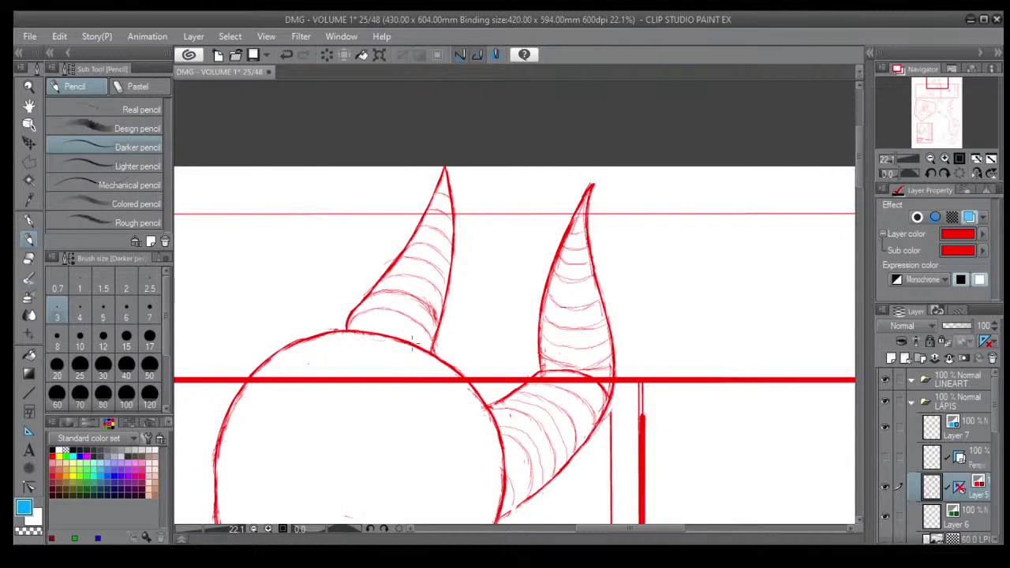
{"action": "left_click_drag", "start_coordinate": [431, 352], "coordinate": [365, 327]}
{"action": "left_click_drag", "start_coordinate": [362, 333], "coordinate": [348, 326]}
Examine the whole comic page and its panels, then return to the horned character in the top panel.
{"action": "scroll", "coordinate": [466, 312], "scroll_direction": "down", "scroll_amount": 10}
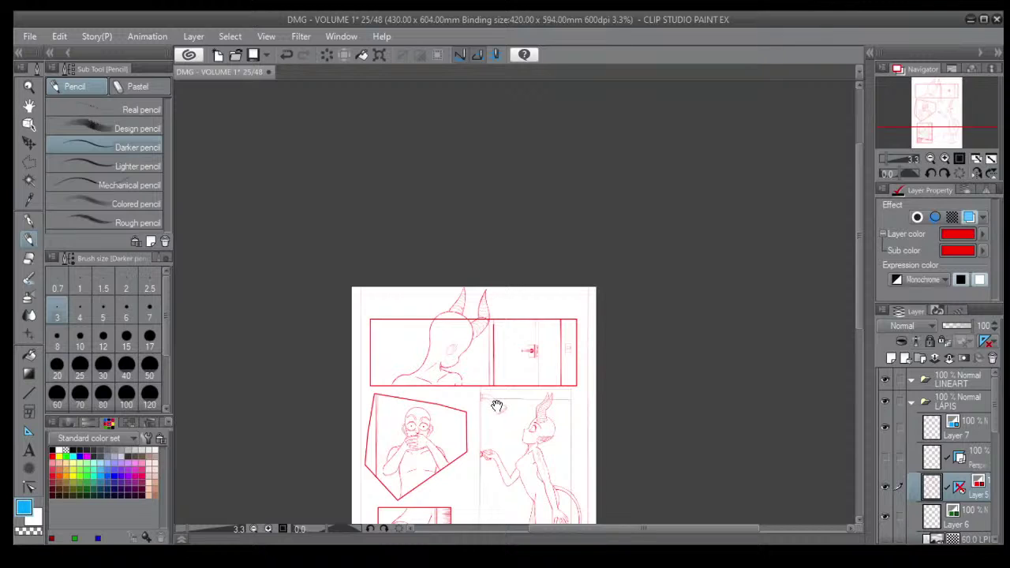
{"action": "left_click_drag", "start_coordinate": [498, 410], "coordinate": [482, 350]}
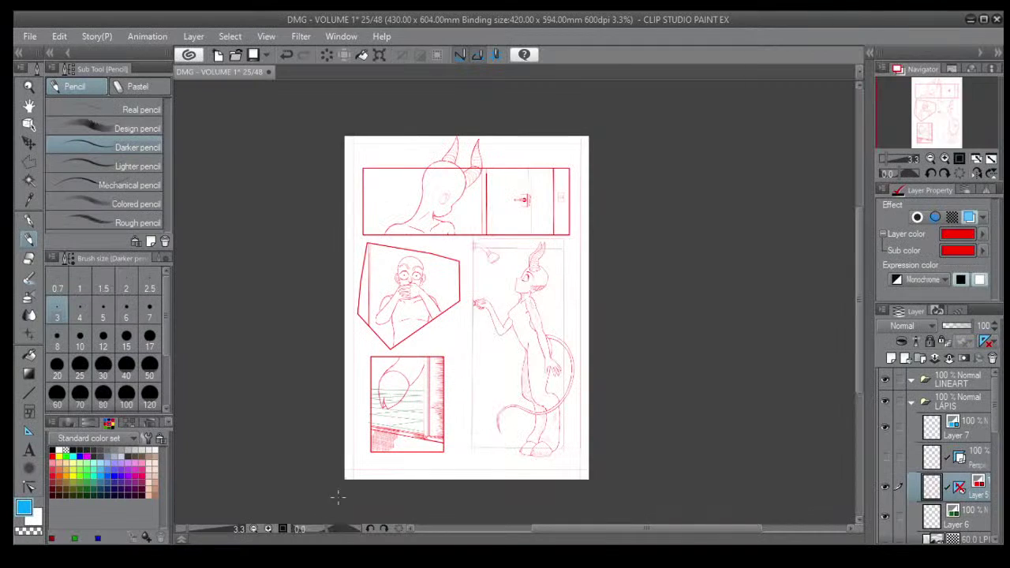
{"action": "left_click_drag", "start_coordinate": [445, 397], "coordinate": [429, 293]}
{"action": "scroll", "coordinate": [415, 329], "scroll_direction": "up", "scroll_amount": 5}
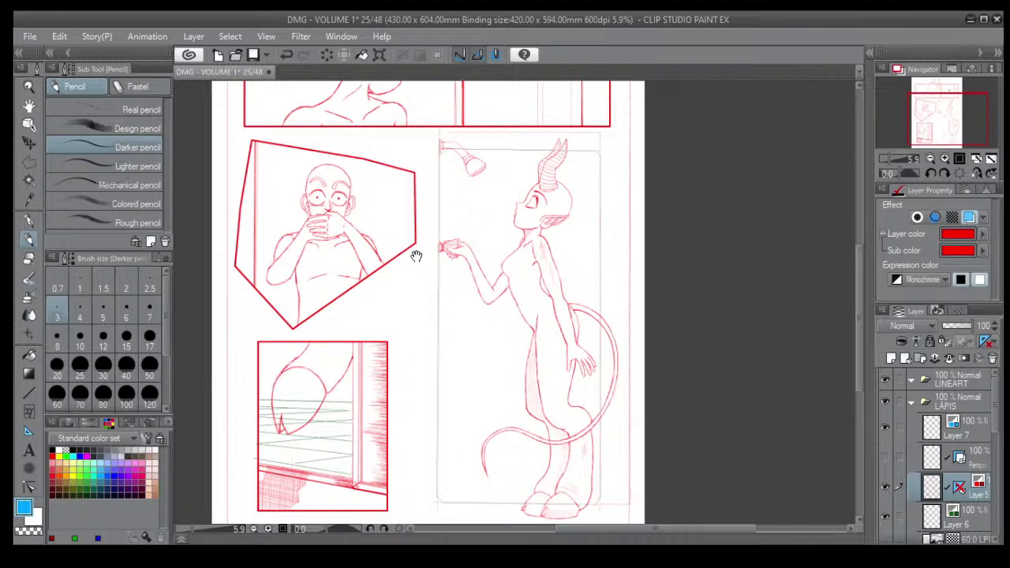
{"action": "left_click_drag", "start_coordinate": [416, 257], "coordinate": [408, 345]}
{"action": "scroll", "coordinate": [411, 347], "scroll_direction": "up", "scroll_amount": 4}
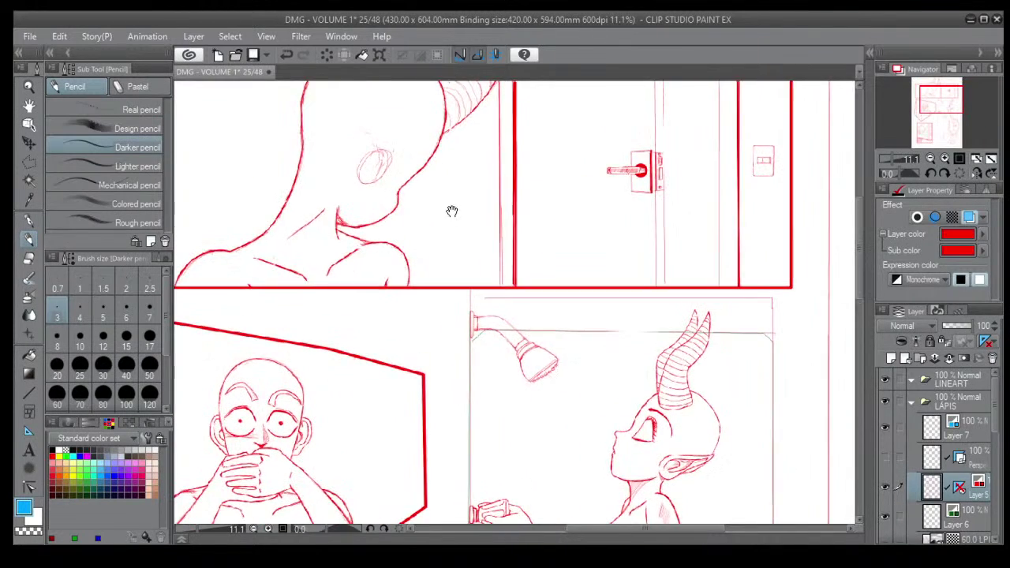
{"action": "left_click_drag", "start_coordinate": [452, 211], "coordinate": [502, 322]}
{"action": "left_click_drag", "start_coordinate": [562, 352], "coordinate": [529, 335]}
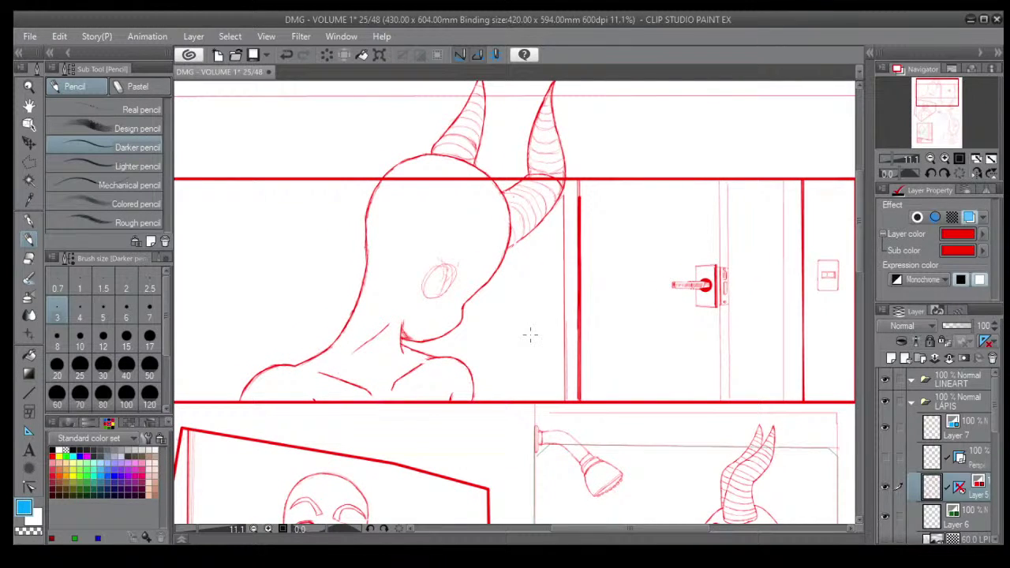
{"action": "left_click_drag", "start_coordinate": [611, 364], "coordinate": [586, 367]}
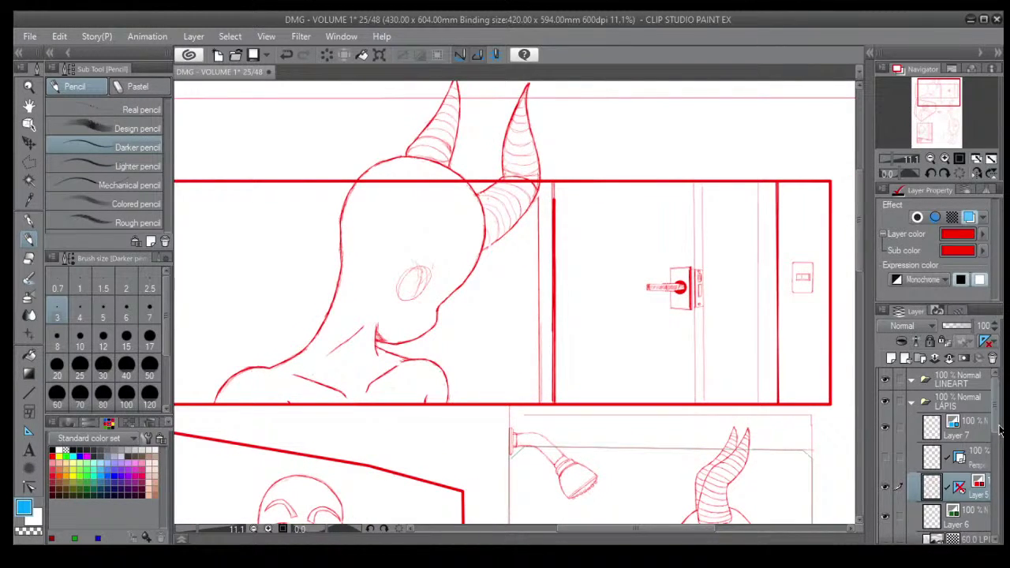
Show the ear reference sheet on layer 12 and move it over the character's head in the top panel.
{"action": "scroll", "coordinate": [885, 426], "scroll_direction": "down", "scroll_amount": 3}
{"action": "left_click", "coordinate": [886, 440]}
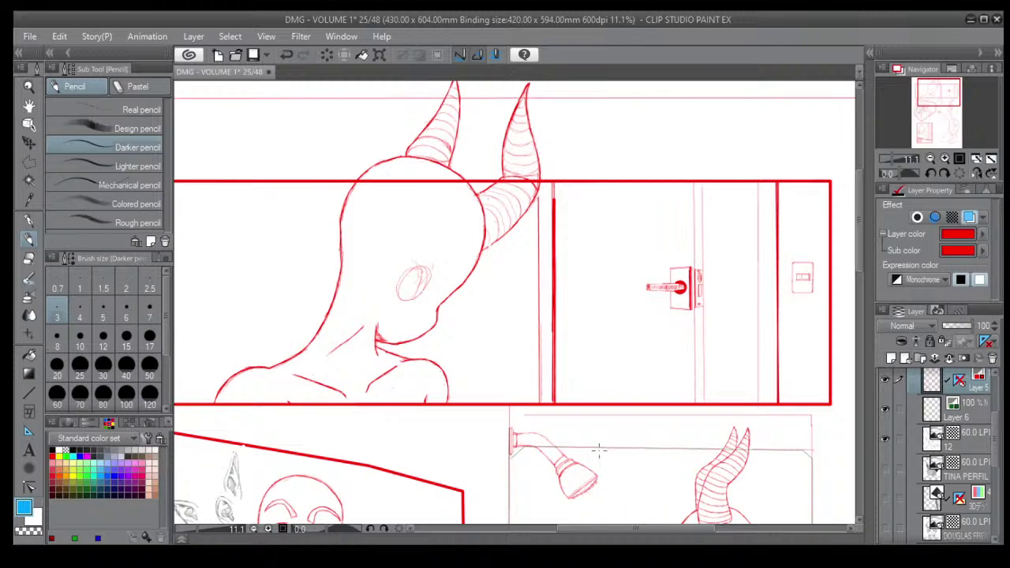
{"action": "left_click_drag", "start_coordinate": [285, 435], "coordinate": [395, 350]}
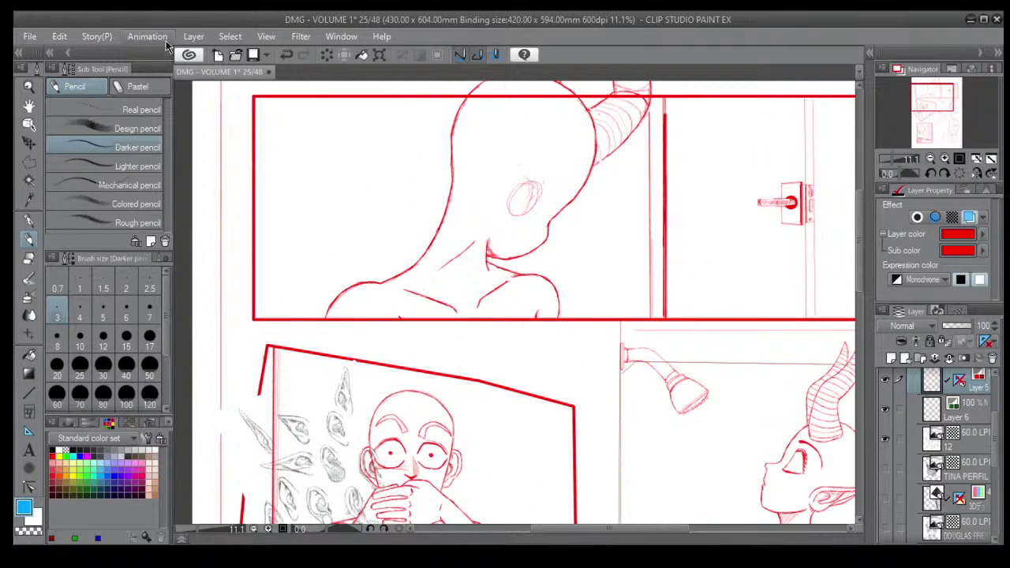
{"action": "left_click", "coordinate": [28, 124]}
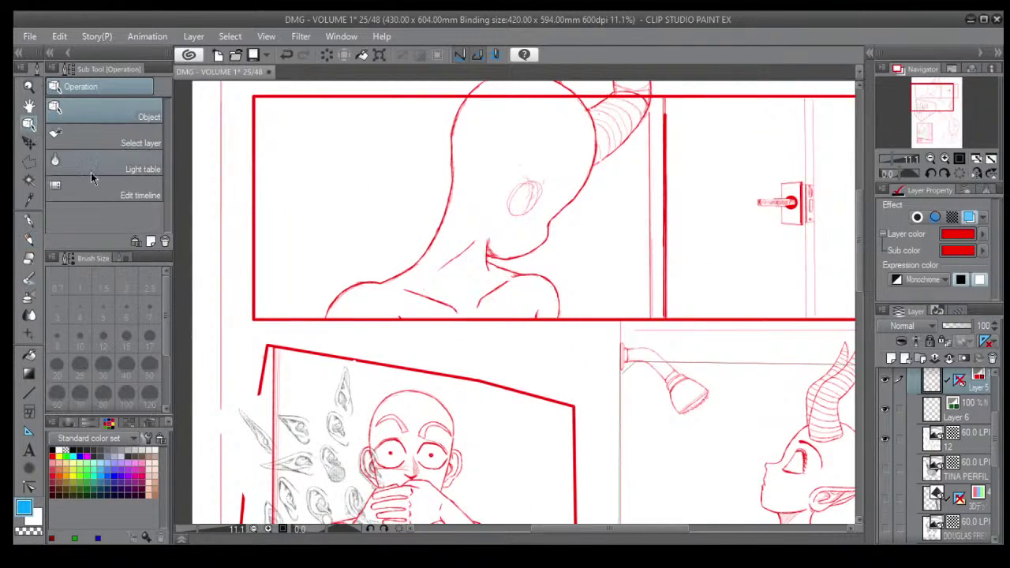
{"action": "left_click", "coordinate": [967, 442]}
{"action": "mouse_move", "coordinate": [275, 368]}
{"action": "left_mouse_down"}
{"action": "mouse_move", "coordinate": [356, 298]}
{"action": "mouse_move", "coordinate": [390, 305]}
{"action": "mouse_move", "coordinate": [434, 281]}
{"action": "mouse_move", "coordinate": [377, 293]}
{"action": "left_mouse_up"}
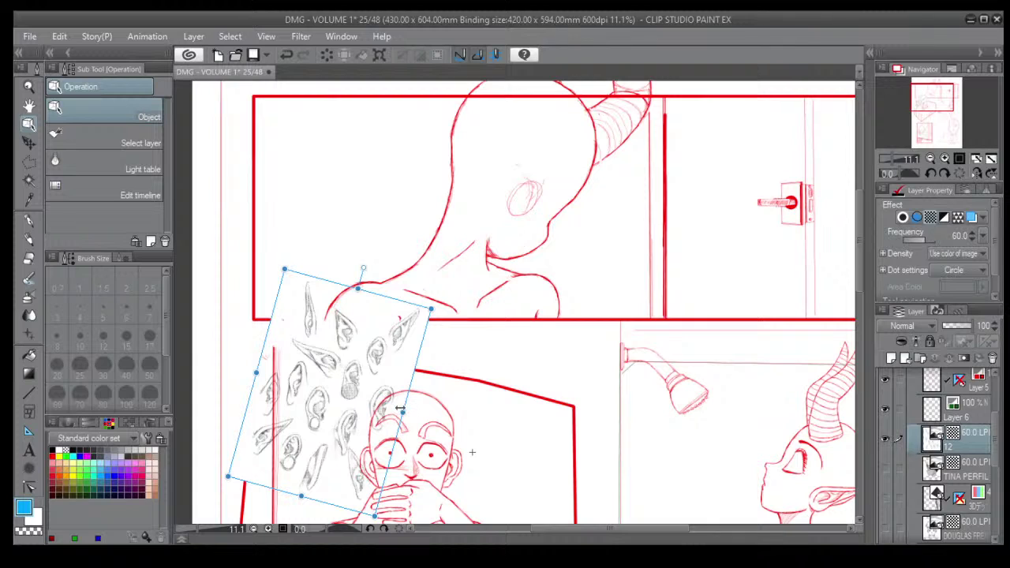
{"action": "left_click_drag", "start_coordinate": [401, 409], "coordinate": [156, 338]}
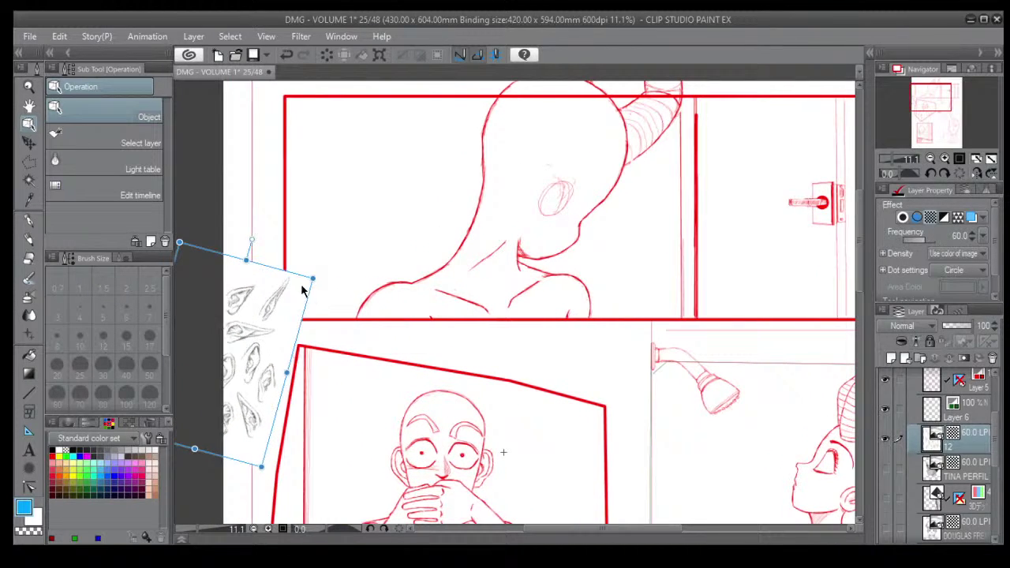
{"action": "mouse_move", "coordinate": [306, 281]}
{"action": "left_mouse_down"}
{"action": "mouse_move", "coordinate": [366, 276]}
{"action": "mouse_move", "coordinate": [684, 172]}
{"action": "mouse_move", "coordinate": [691, 210]}
{"action": "mouse_move", "coordinate": [598, 187]}
{"action": "left_mouse_up"}
Enlarge the ear reference sheet and shift it so it covers the head and shoulders of the top panel's character.
{"action": "scroll", "coordinate": [583, 206], "scroll_direction": "up", "scroll_amount": 4}
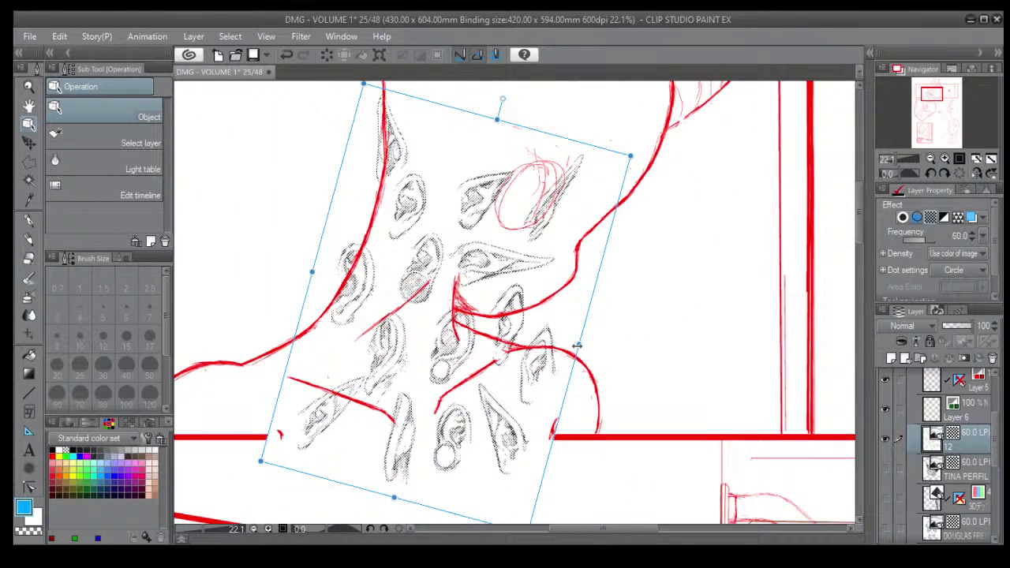
{"action": "left_click_drag", "start_coordinate": [578, 346], "coordinate": [661, 365]}
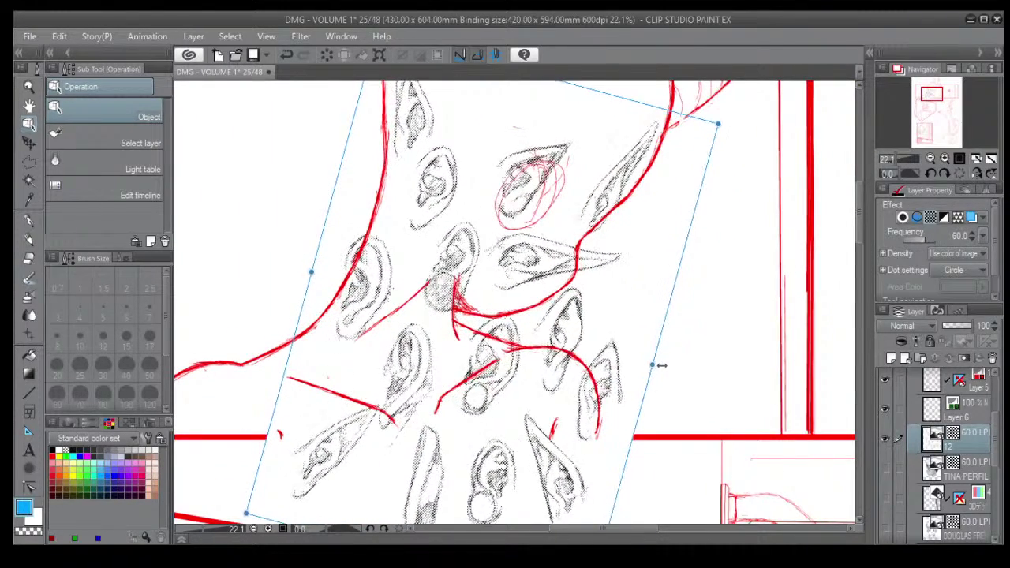
{"action": "scroll", "coordinate": [656, 364], "scroll_direction": "down", "scroll_amount": 2}
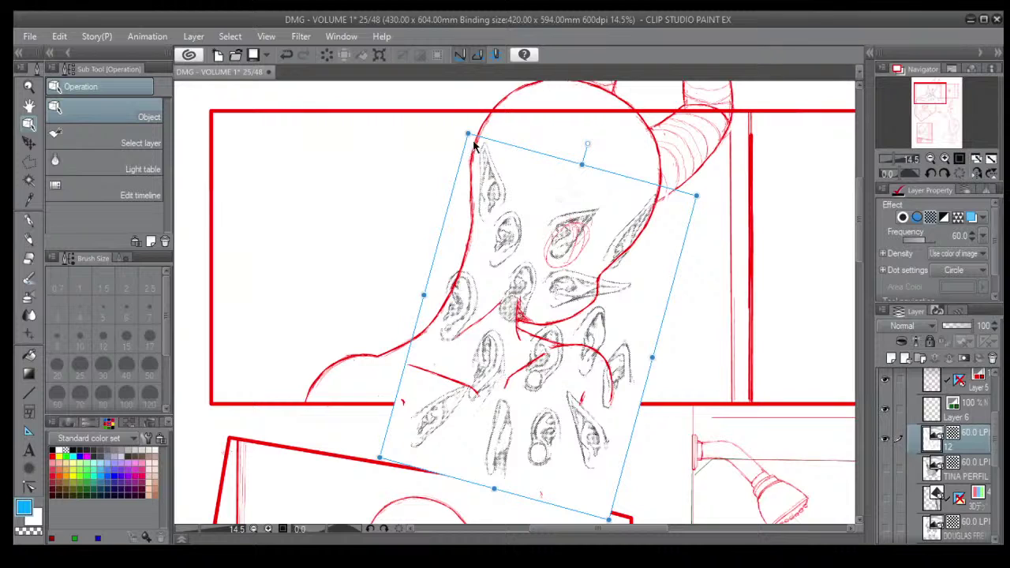
{"action": "left_click_drag", "start_coordinate": [481, 144], "coordinate": [432, 138]}
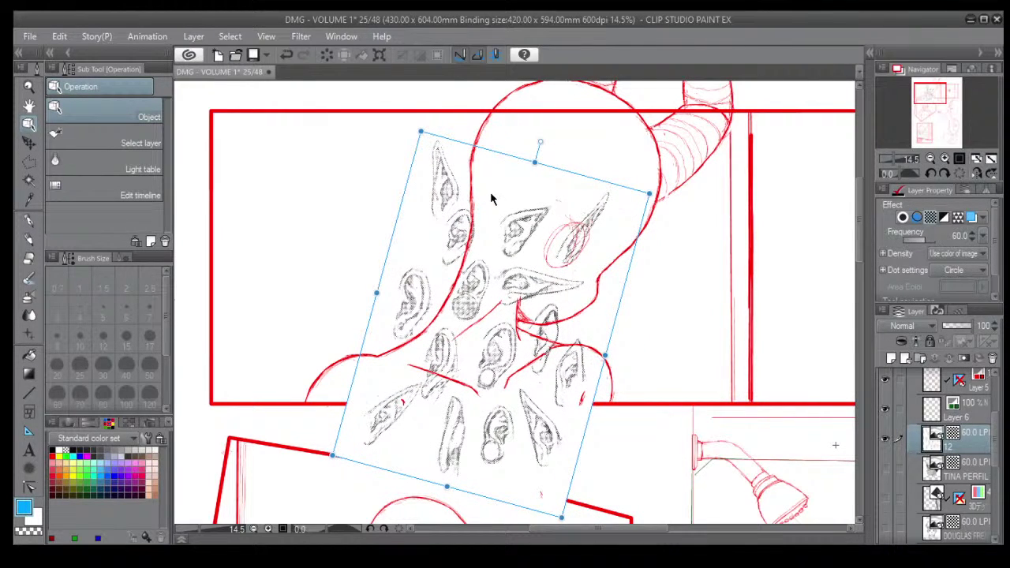
{"action": "left_click_drag", "start_coordinate": [604, 357], "coordinate": [667, 371]}
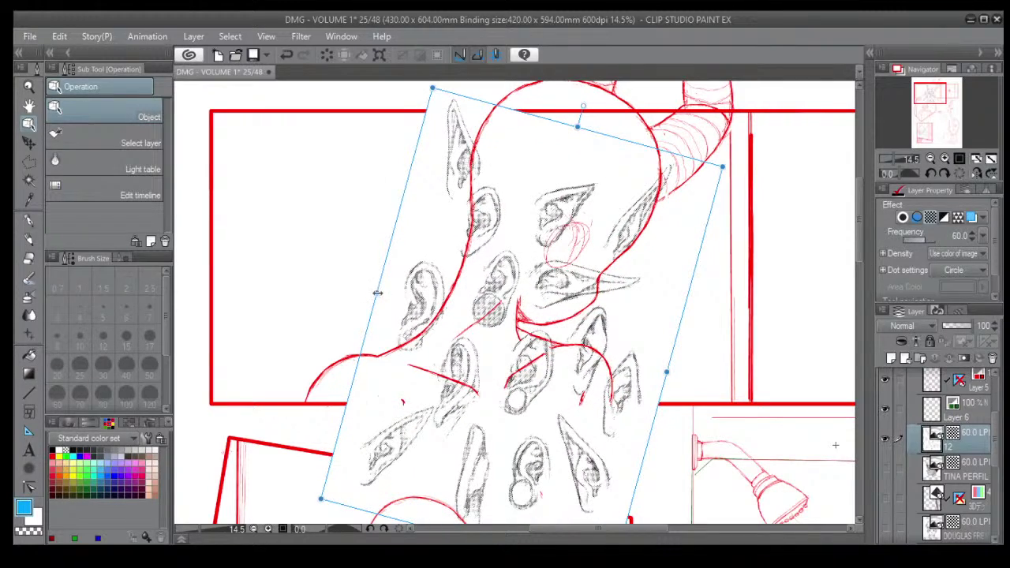
{"action": "left_click_drag", "start_coordinate": [377, 293], "coordinate": [327, 280]}
{"action": "scroll", "coordinate": [366, 283], "scroll_direction": "down", "scroll_amount": 1}
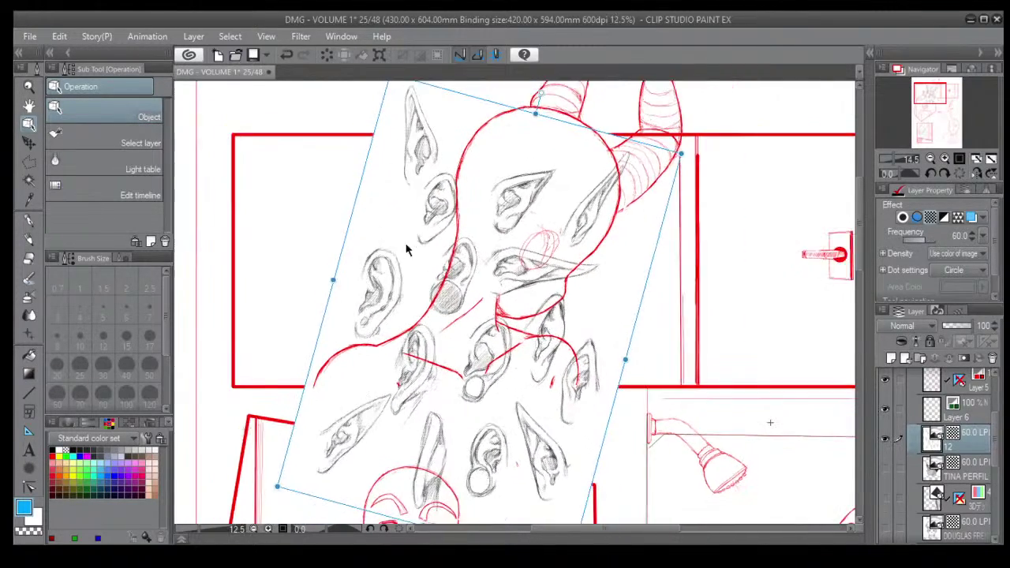
{"action": "scroll", "coordinate": [408, 249], "scroll_direction": "down", "scroll_amount": 3}
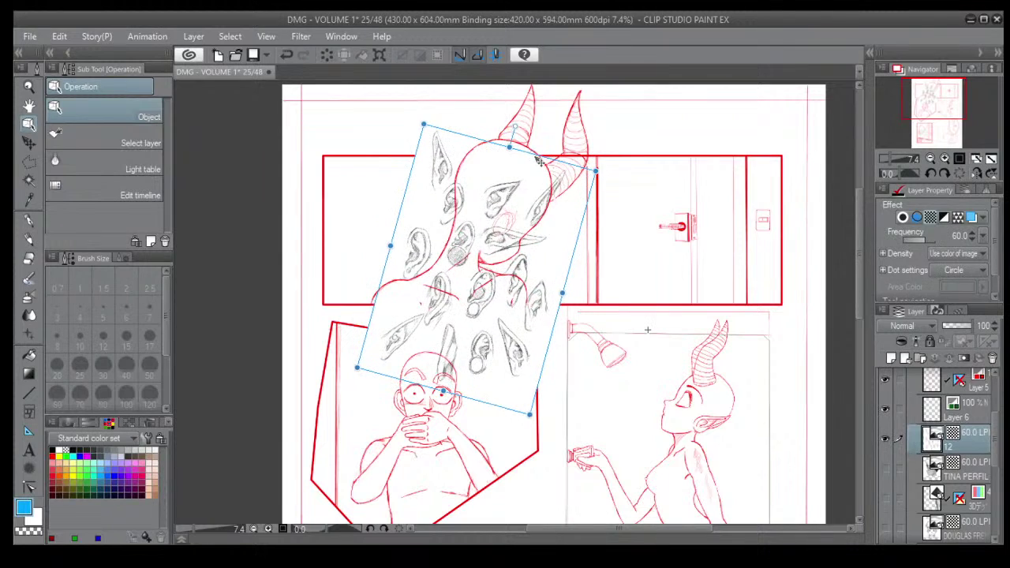
Rotate the ear reference sheet further clockwise so one of its long pointed ears lies over the character's rough ear circle.
{"action": "mouse_move", "coordinate": [513, 122]}
{"action": "left_mouse_down"}
{"action": "mouse_move", "coordinate": [533, 131]}
{"action": "mouse_move", "coordinate": [539, 159]}
{"action": "mouse_move", "coordinate": [503, 177]}
{"action": "mouse_move", "coordinate": [502, 138]}
{"action": "mouse_move", "coordinate": [514, 132]}
{"action": "mouse_move", "coordinate": [529, 125]}
{"action": "mouse_move", "coordinate": [528, 165]}
{"action": "mouse_move", "coordinate": [514, 171]}
{"action": "left_mouse_up"}
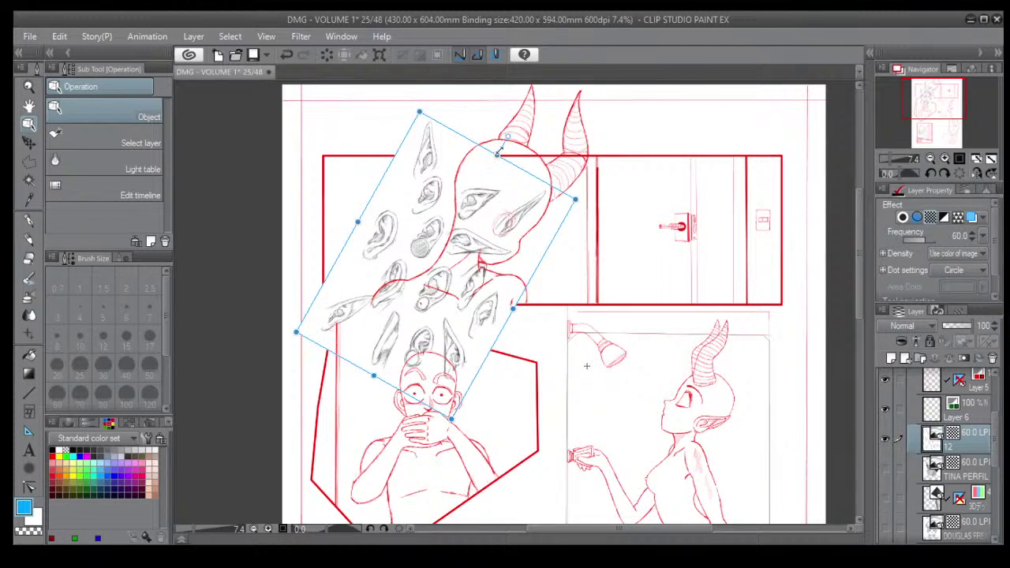
{"action": "mouse_move", "coordinate": [503, 163]}
{"action": "left_mouse_down"}
{"action": "mouse_move", "coordinate": [514, 171]}
{"action": "mouse_move", "coordinate": [502, 163]}
{"action": "left_mouse_up"}
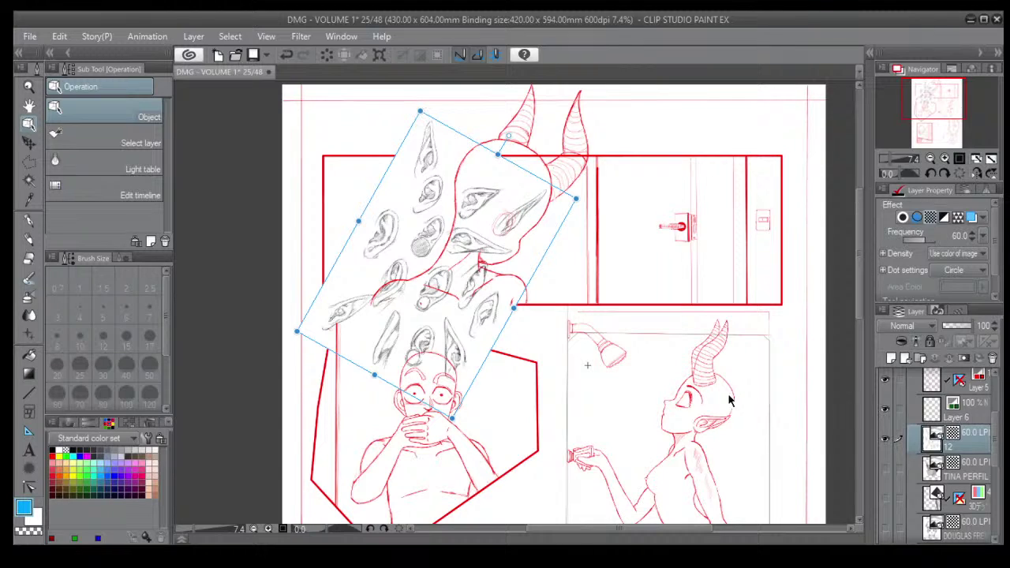
On Layer 5, trace the upper edge, tip and outer lower edge of the pointed reference ear with the Darker pencil at size 10.
{"action": "left_click", "coordinate": [974, 390]}
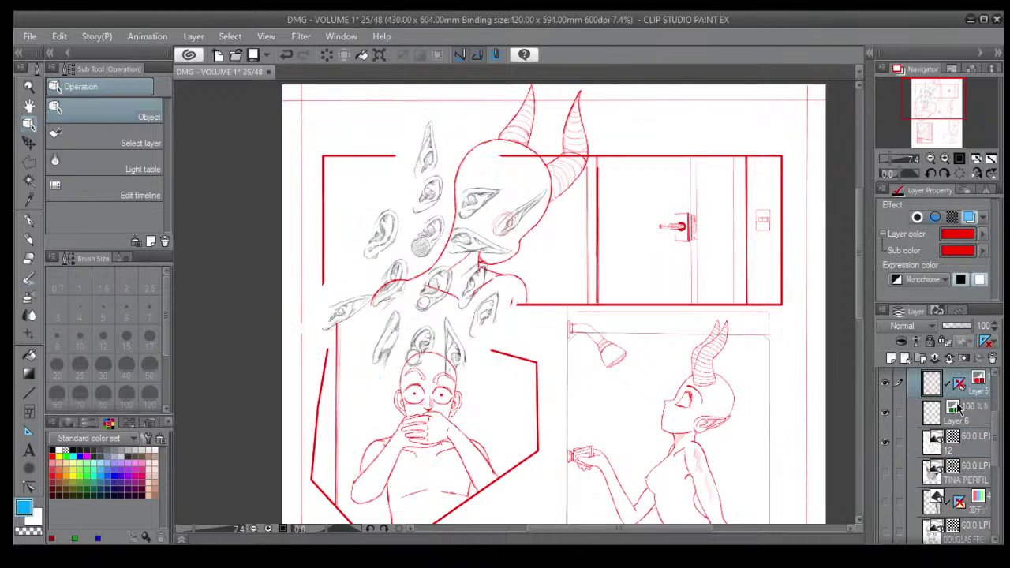
{"action": "left_click", "coordinate": [27, 241]}
{"action": "scroll", "coordinate": [523, 213], "scroll_direction": "up", "scroll_amount": 3}
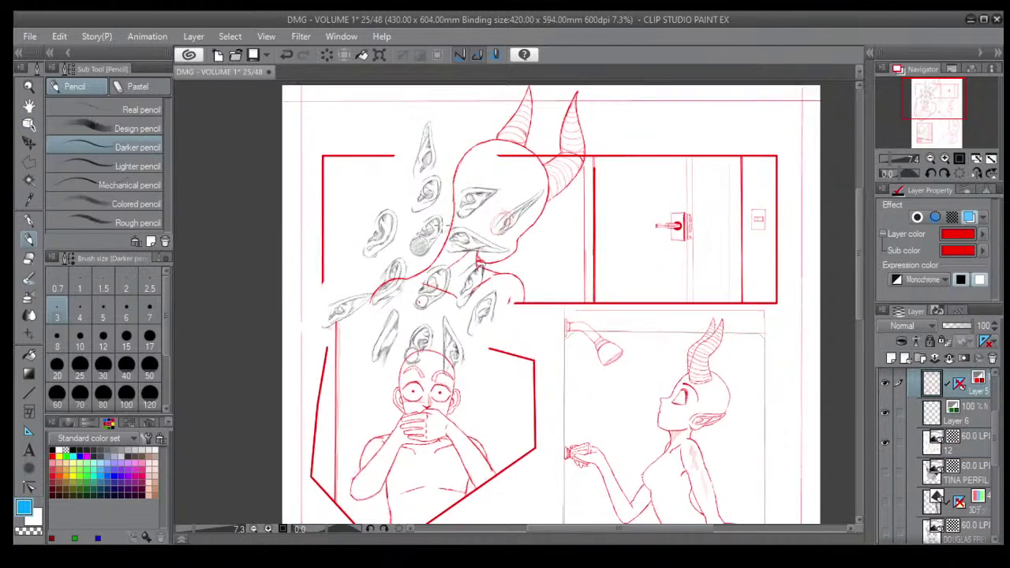
{"action": "scroll", "coordinate": [529, 197], "scroll_direction": "up", "scroll_amount": 4}
{"action": "scroll", "coordinate": [566, 175], "scroll_direction": "down", "scroll_amount": 3}
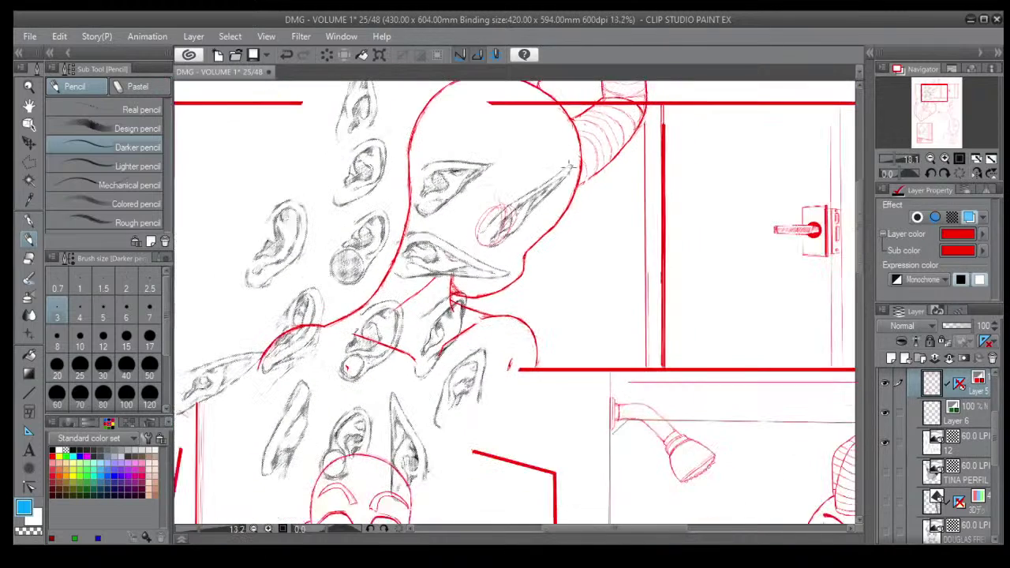
{"action": "left_click", "coordinate": [79, 341]}
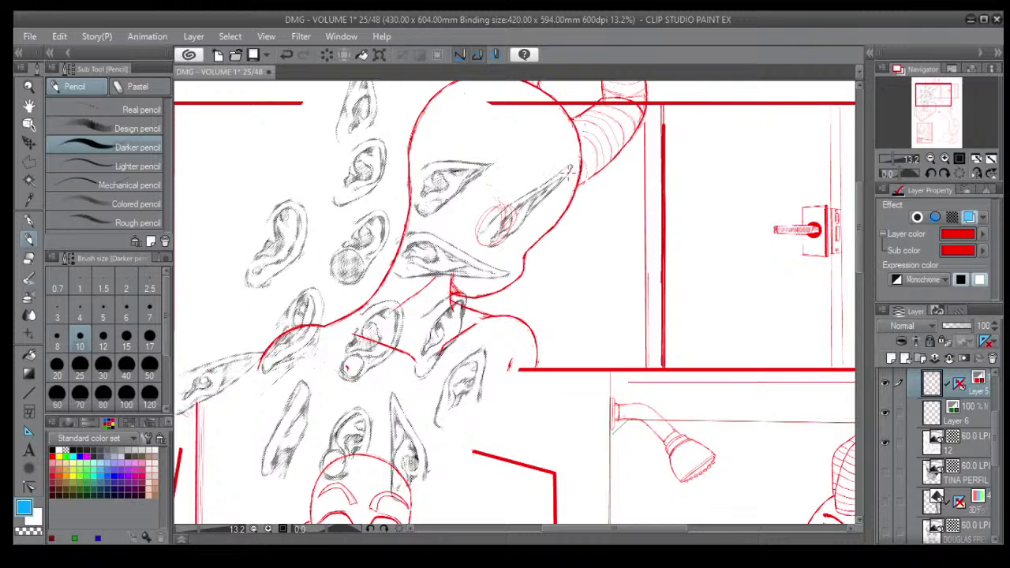
{"action": "scroll", "coordinate": [568, 170], "scroll_direction": "up", "scroll_amount": 4}
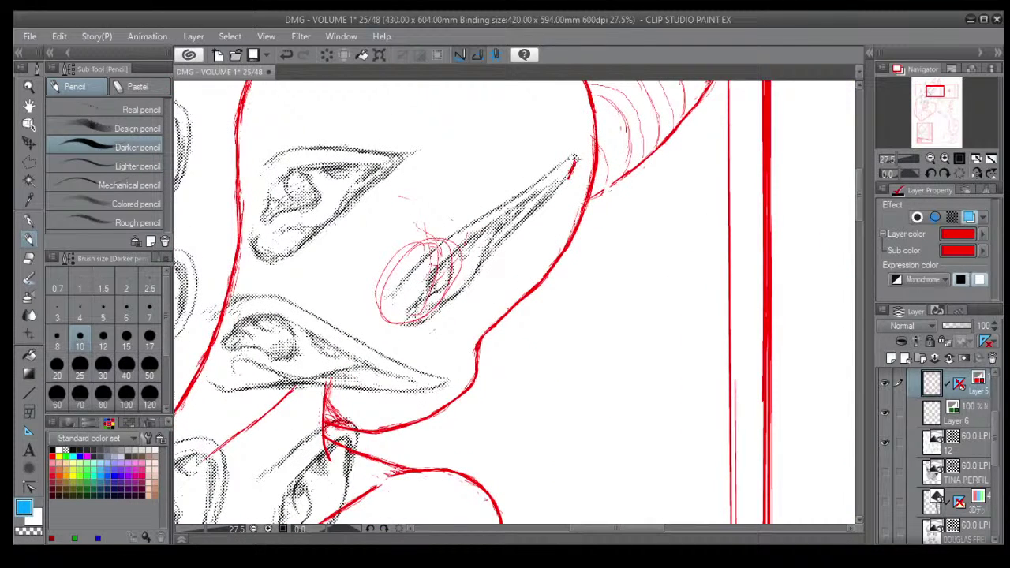
{"action": "mouse_move", "coordinate": [573, 161]}
{"action": "left_mouse_down"}
{"action": "mouse_move", "coordinate": [438, 241]}
{"action": "mouse_move", "coordinate": [398, 293]}
{"action": "left_mouse_up"}
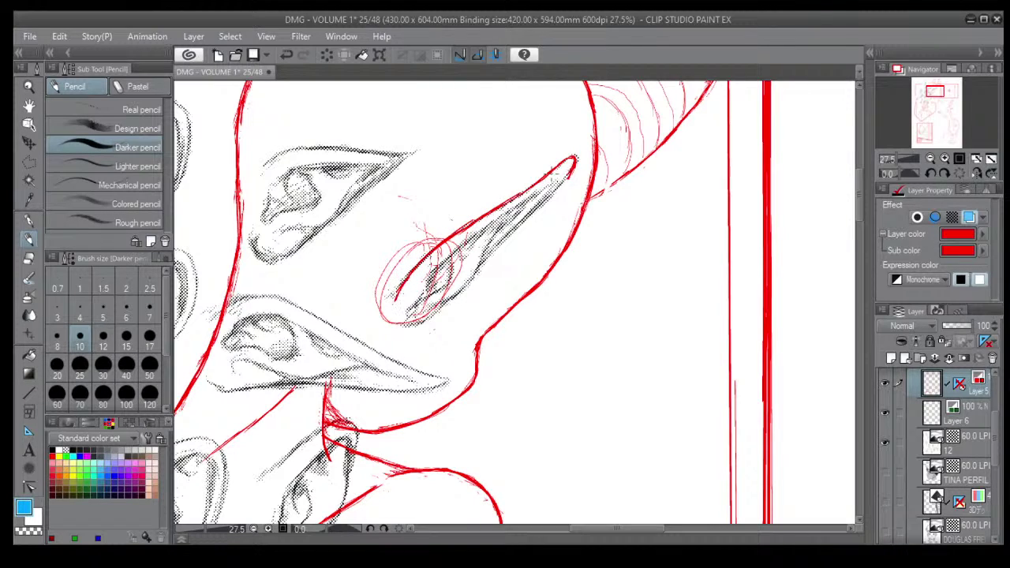
{"action": "mouse_move", "coordinate": [575, 163]}
{"action": "left_mouse_down"}
{"action": "mouse_move", "coordinate": [548, 203]}
{"action": "mouse_move", "coordinate": [496, 247]}
{"action": "left_mouse_up"}
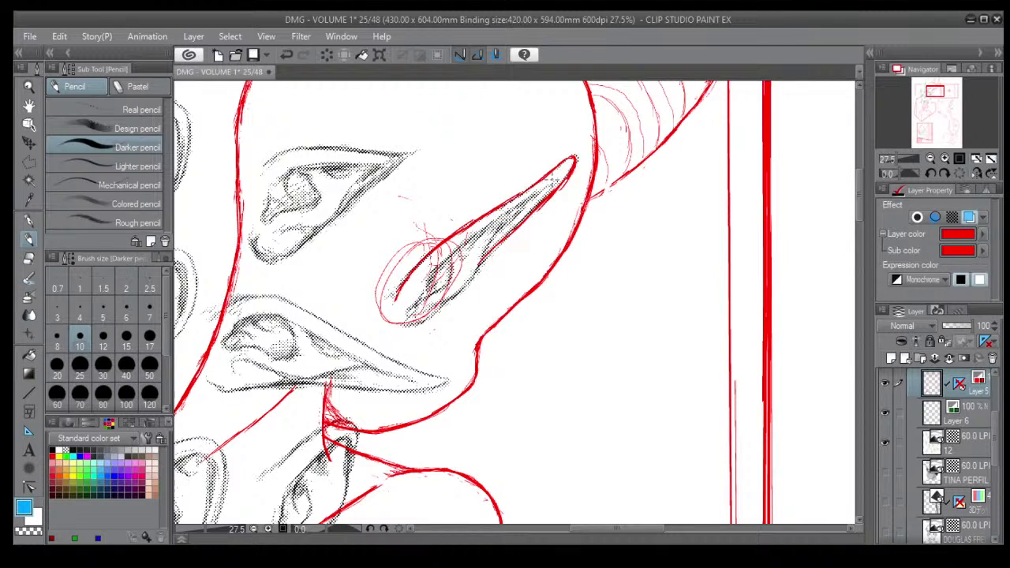
Trace the ear's inner fold, ear opening, lower edge and rounded lobe from the reference.
{"action": "mouse_move", "coordinate": [557, 178]}
{"action": "left_mouse_down"}
{"action": "mouse_move", "coordinate": [445, 255]}
{"action": "mouse_move", "coordinate": [425, 299]}
{"action": "left_mouse_up"}
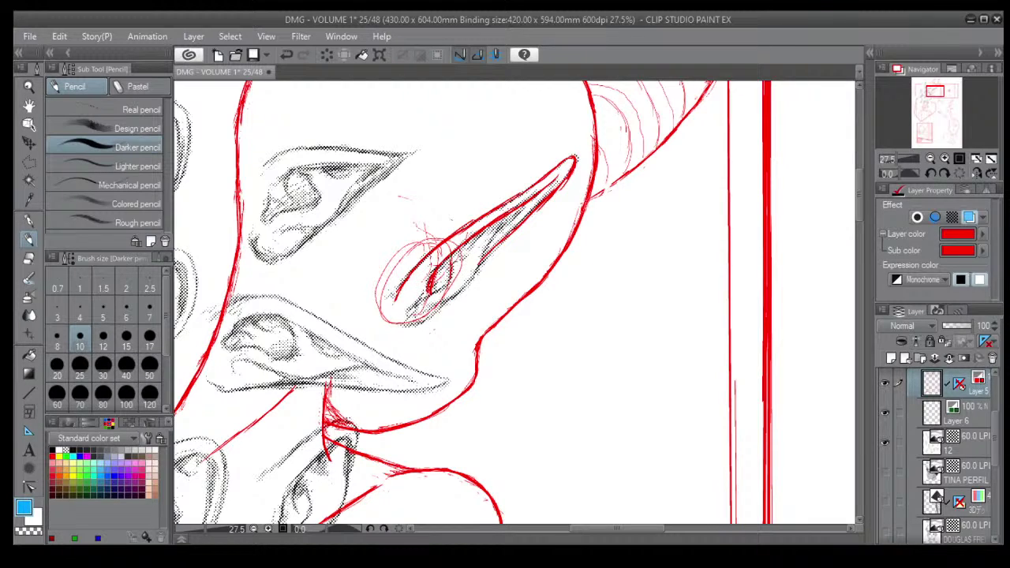
{"action": "mouse_move", "coordinate": [505, 223]}
{"action": "left_mouse_down"}
{"action": "mouse_move", "coordinate": [484, 261]}
{"action": "mouse_move", "coordinate": [412, 326]}
{"action": "left_mouse_up"}
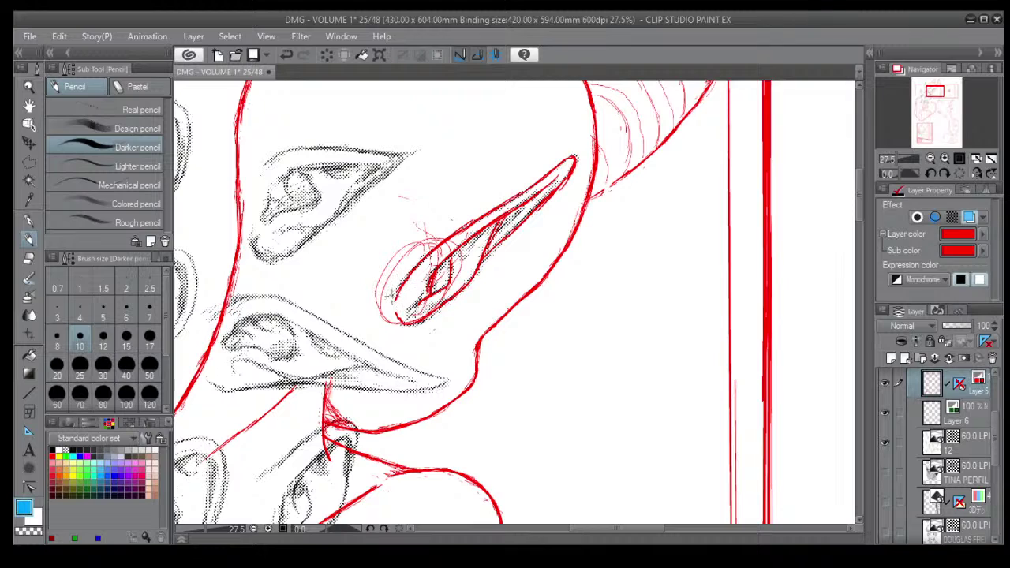
{"action": "left_click_drag", "start_coordinate": [401, 299], "coordinate": [394, 316]}
Erase the middle stretch of the ear's upper outline with the Hard eraser at size 30.
{"action": "left_click", "coordinate": [29, 259]}
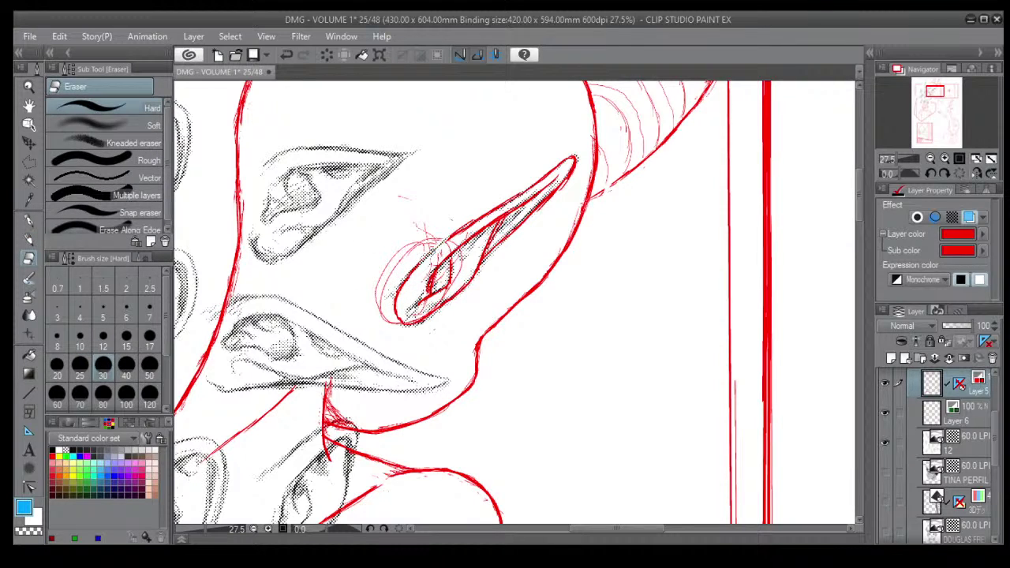
{"action": "left_click_drag", "start_coordinate": [434, 253], "coordinate": [462, 231]}
{"action": "left_click", "coordinate": [28, 240]}
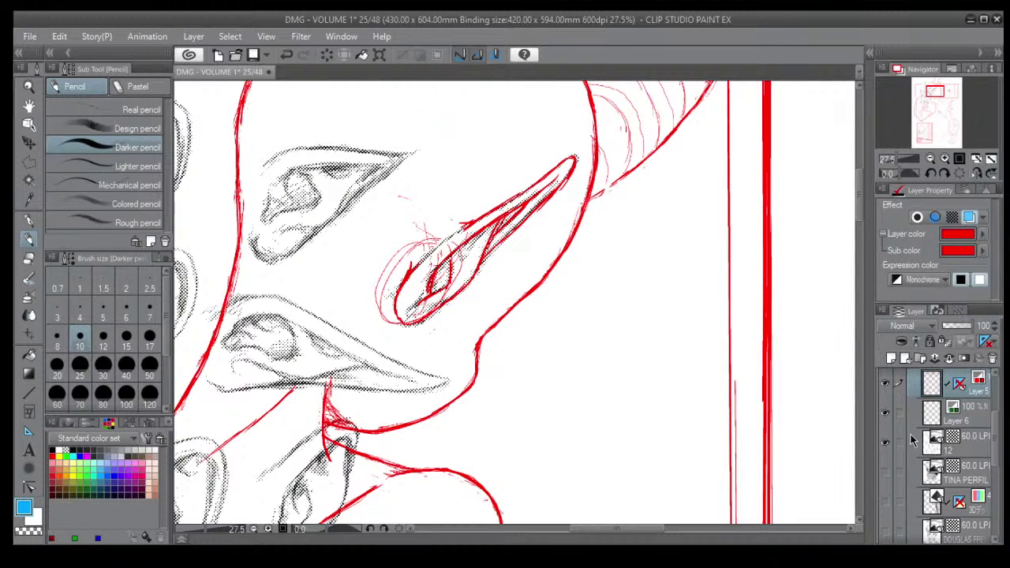
Hide the ear reference layer 12 and add a small curved bump on the back of the character's head outline.
{"action": "left_click", "coordinate": [885, 442]}
{"action": "scroll", "coordinate": [671, 359], "scroll_direction": "down", "scroll_amount": 6}
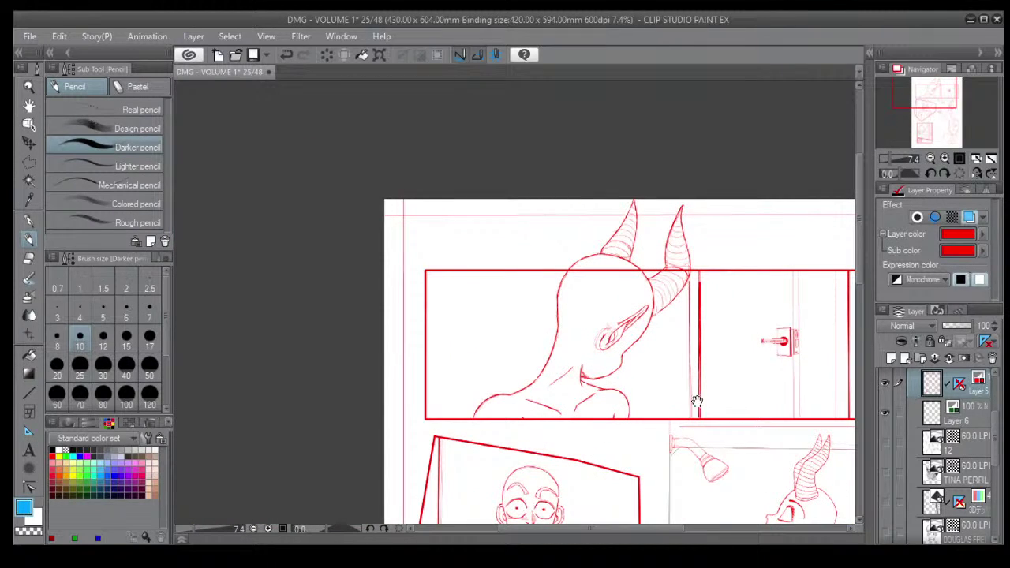
{"action": "left_click_drag", "start_coordinate": [698, 401], "coordinate": [577, 372]}
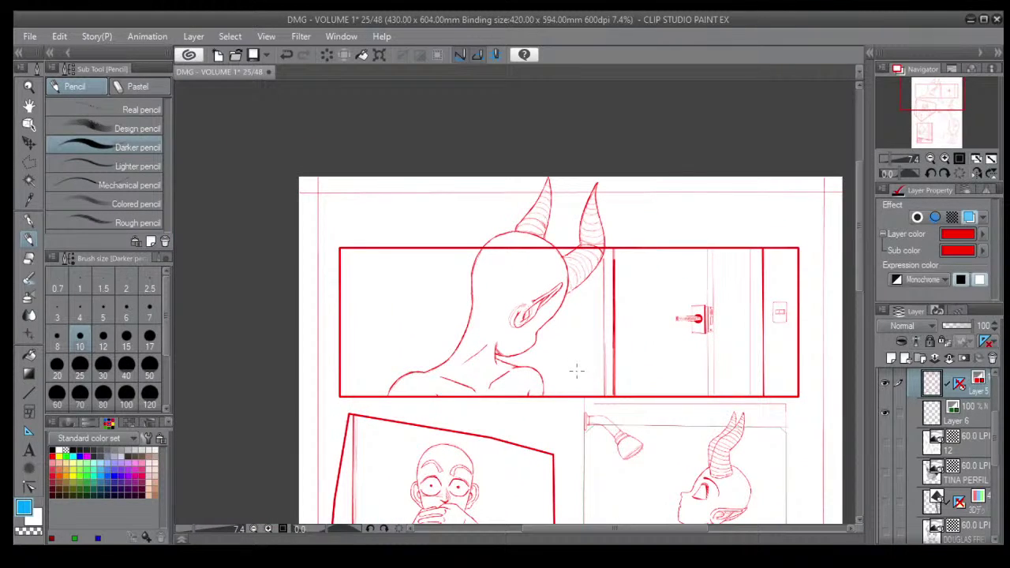
{"action": "scroll", "coordinate": [486, 252], "scroll_direction": "up", "scroll_amount": 2}
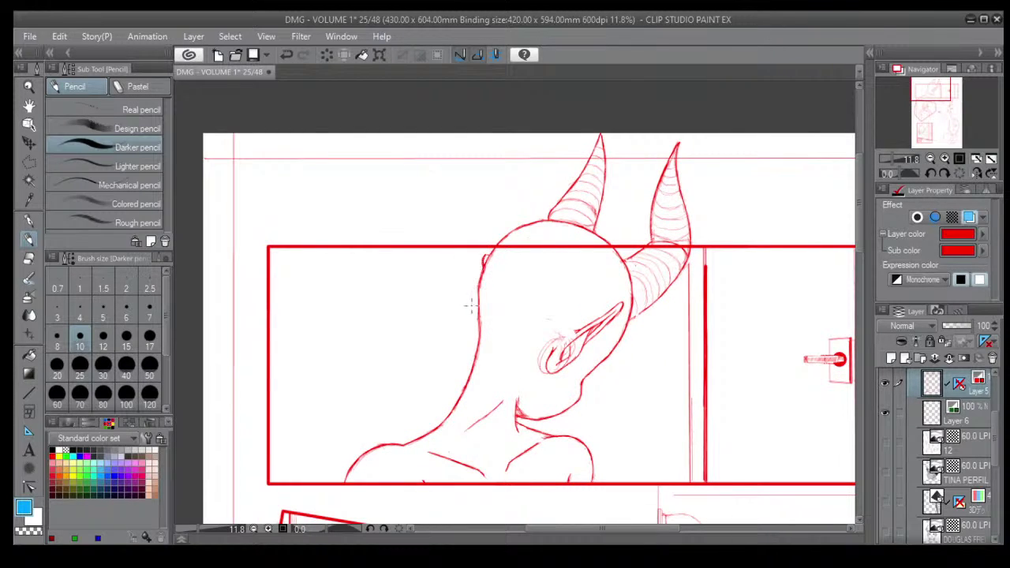
{"action": "scroll", "coordinate": [471, 306], "scroll_direction": "down", "scroll_amount": 2}
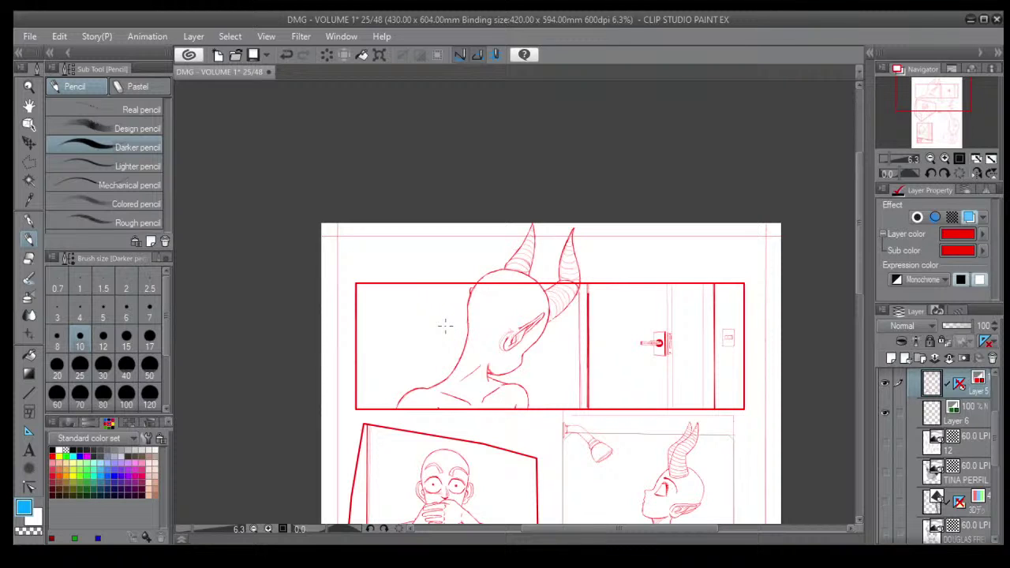
{"action": "scroll", "coordinate": [453, 324], "scroll_direction": "up", "scroll_amount": 3}
Erase the rough construction circle and stray sketch lines around the ear, and trim the open end of its upper edge.
{"action": "key", "text": "e"}
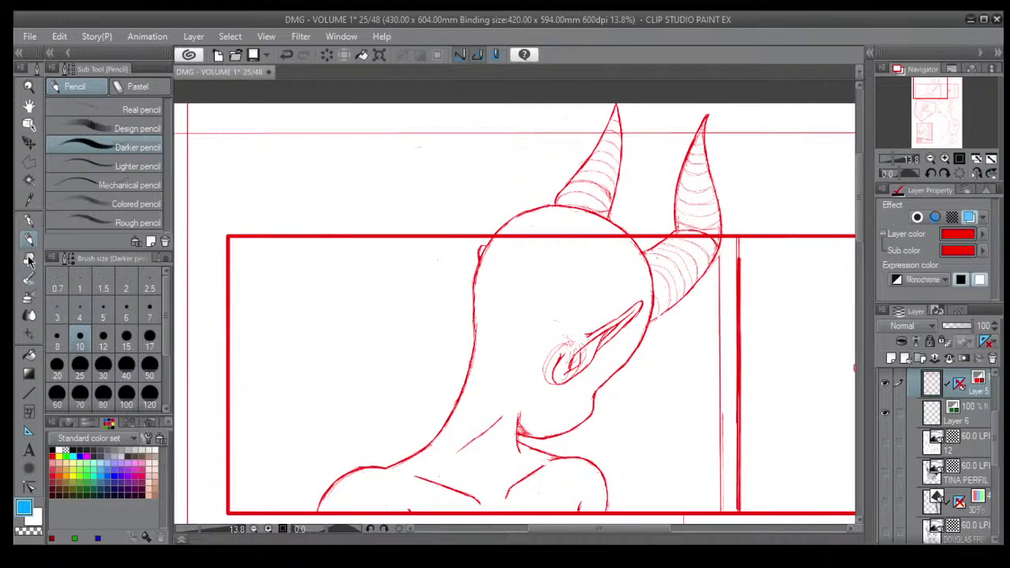
{"action": "scroll", "coordinate": [570, 329], "scroll_direction": "up", "scroll_amount": 4}
{"action": "mouse_move", "coordinate": [567, 331]}
{"action": "left_mouse_down"}
{"action": "mouse_move", "coordinate": [554, 360]}
{"action": "mouse_move", "coordinate": [586, 315]}
{"action": "mouse_move", "coordinate": [560, 292]}
{"action": "mouse_move", "coordinate": [538, 314]}
{"action": "mouse_move", "coordinate": [530, 363]}
{"action": "mouse_move", "coordinate": [517, 370]}
{"action": "mouse_move", "coordinate": [519, 342]}
{"action": "mouse_move", "coordinate": [501, 352]}
{"action": "mouse_move", "coordinate": [487, 432]}
{"action": "mouse_move", "coordinate": [501, 435]}
{"action": "mouse_move", "coordinate": [521, 459]}
{"action": "left_mouse_up"}
{"action": "mouse_move", "coordinate": [576, 351]}
{"action": "left_mouse_down"}
{"action": "mouse_move", "coordinate": [607, 339]}
{"action": "mouse_move", "coordinate": [566, 368]}
{"action": "mouse_move", "coordinate": [595, 342]}
{"action": "mouse_move", "coordinate": [613, 357]}
{"action": "mouse_move", "coordinate": [604, 394]}
{"action": "mouse_move", "coordinate": [579, 420]}
{"action": "left_mouse_up"}
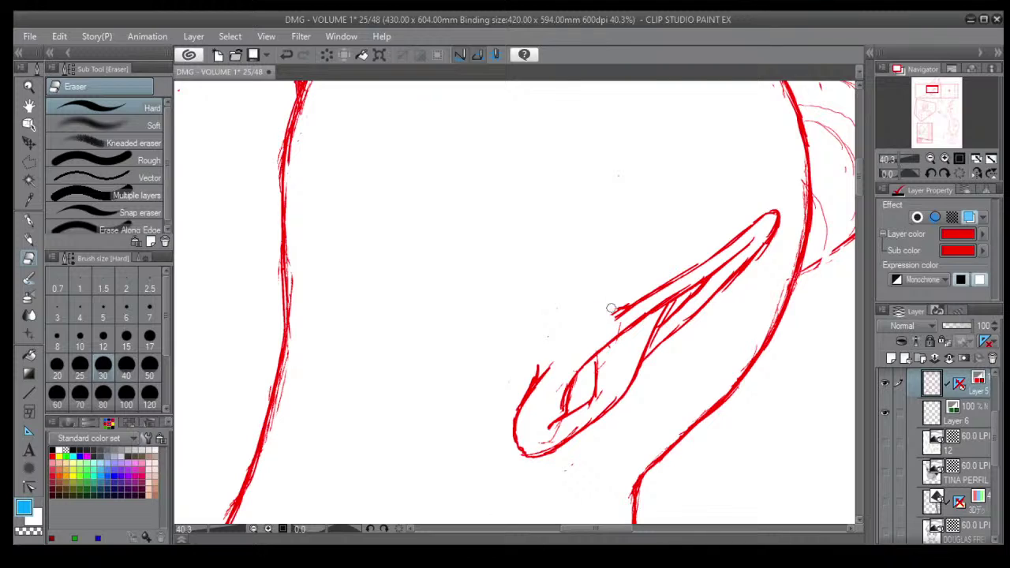
{"action": "mouse_move", "coordinate": [609, 308]}
{"action": "left_mouse_down"}
{"action": "mouse_move", "coordinate": [613, 315]}
{"action": "mouse_move", "coordinate": [633, 296]}
{"action": "left_mouse_up"}
Refine the ear with the Darker pencil at size 10, adding a short stroke at its upper edge and strengthening the inner fold and tip.
{"action": "left_click", "coordinate": [28, 239]}
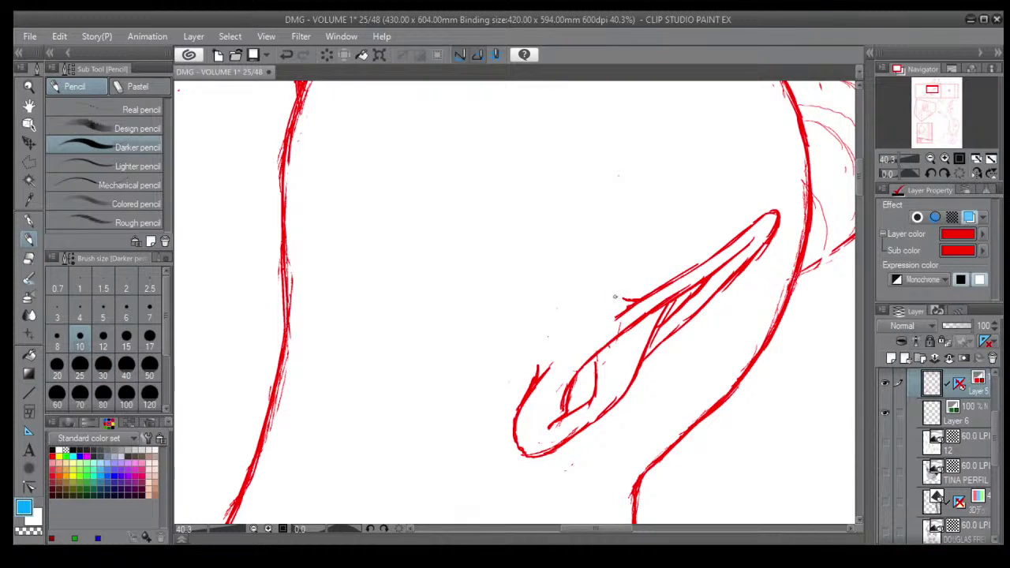
{"action": "left_click_drag", "start_coordinate": [615, 297], "coordinate": [592, 308]}
{"action": "left_click_drag", "start_coordinate": [596, 356], "coordinate": [593, 366]}
{"action": "left_click_drag", "start_coordinate": [670, 304], "coordinate": [658, 326]}
{"action": "left_click_drag", "start_coordinate": [774, 238], "coordinate": [709, 302]}
{"action": "left_click_drag", "start_coordinate": [780, 213], "coordinate": [677, 278]}
Examine the finished ear against the whole top panel and the neighbouring panels.
{"action": "scroll", "coordinate": [702, 276], "scroll_direction": "down", "scroll_amount": 4}
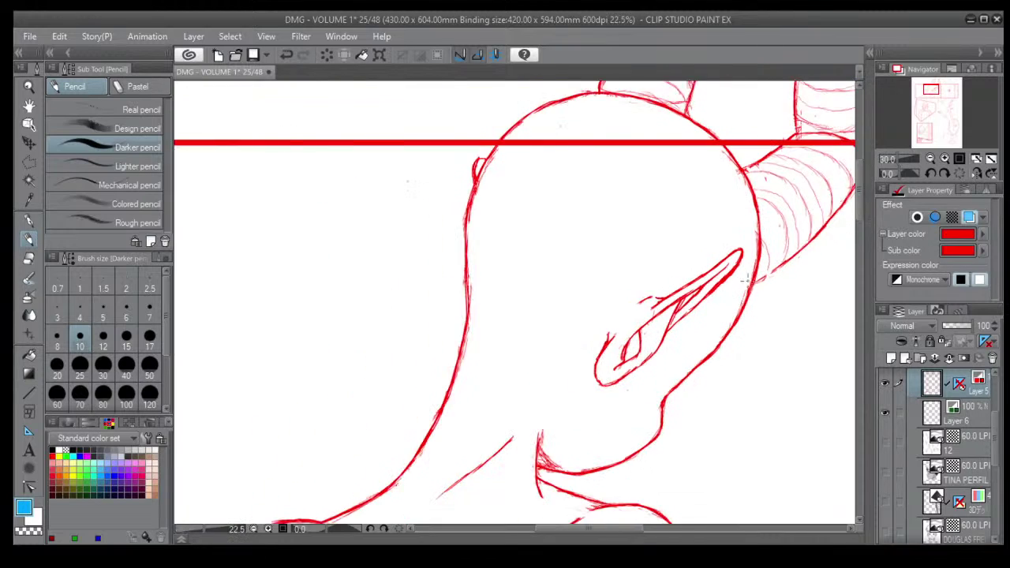
{"action": "scroll", "coordinate": [830, 205], "scroll_direction": "down", "scroll_amount": 3}
{"action": "left_click_drag", "start_coordinate": [777, 344], "coordinate": [620, 322]}
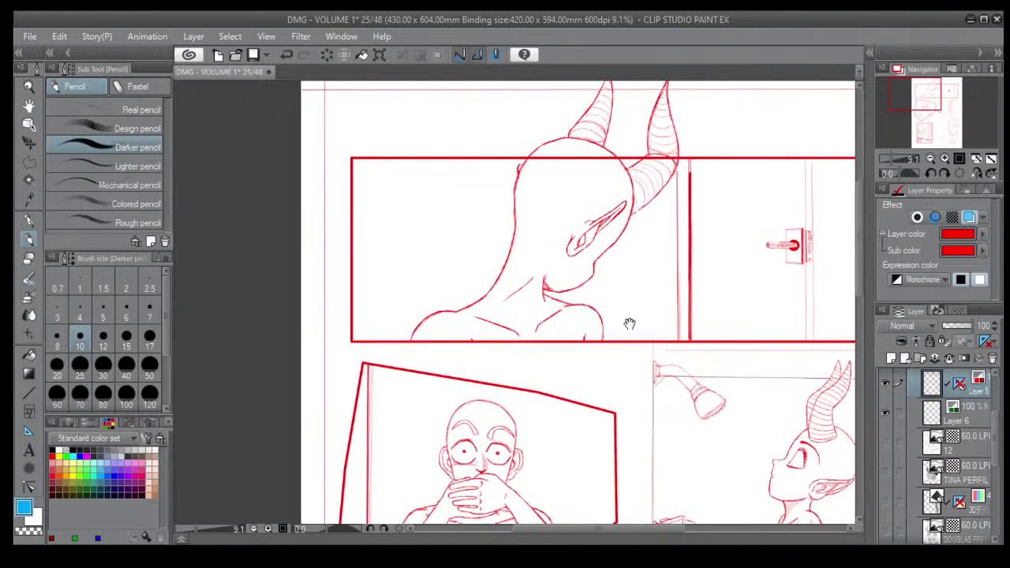
{"action": "left_click_drag", "start_coordinate": [714, 351], "coordinate": [620, 331]}
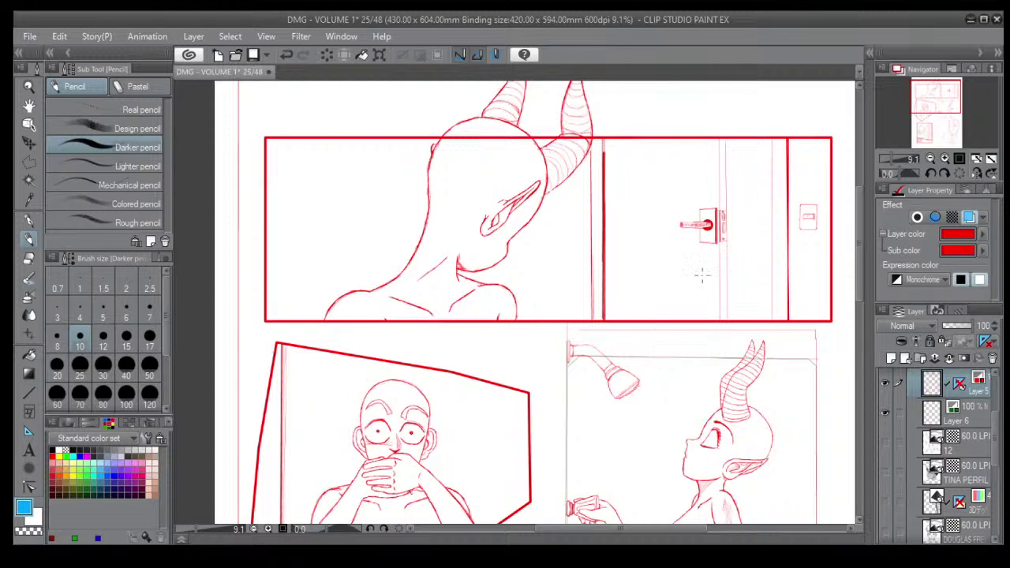
{"action": "left_click_drag", "start_coordinate": [668, 218], "coordinate": [506, 335]}
{"action": "scroll", "coordinate": [507, 336], "scroll_direction": "up", "scroll_amount": 3}
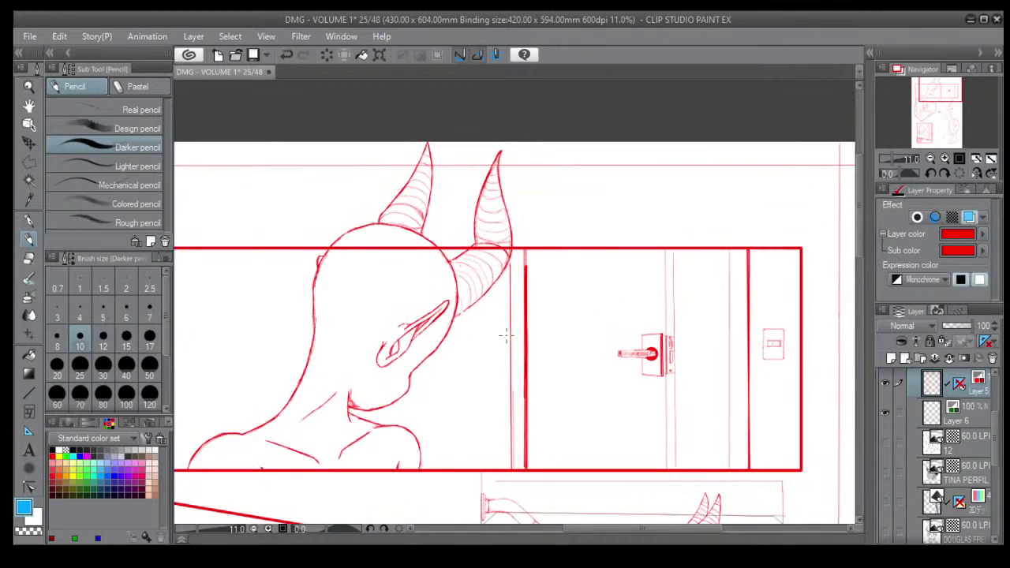
{"action": "scroll", "coordinate": [507, 336], "scroll_direction": "down", "scroll_amount": 4}
Darken the curved rings on the right horn's lower section with the Darker pencil, using size 10 for the base ring and size 7 for the others.
{"action": "scroll", "coordinate": [506, 336], "scroll_direction": "up", "scroll_amount": 6}
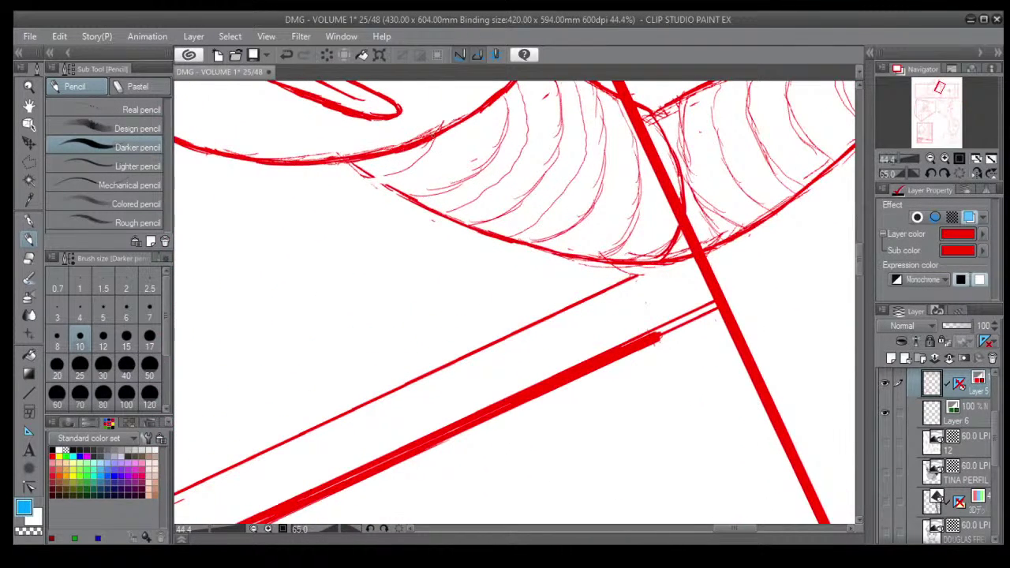
{"action": "mouse_move", "coordinate": [434, 138]}
{"action": "left_mouse_down"}
{"action": "mouse_move", "coordinate": [387, 179]}
{"action": "mouse_move", "coordinate": [367, 177]}
{"action": "left_mouse_up"}
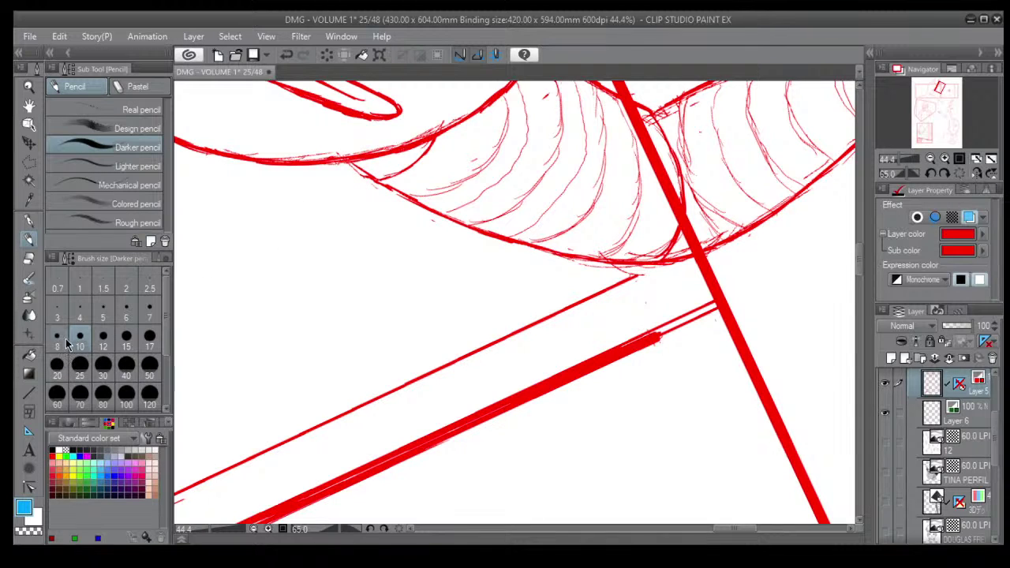
{"action": "left_click", "coordinate": [150, 310]}
{"action": "scroll", "coordinate": [510, 124], "scroll_direction": "down", "scroll_amount": 4}
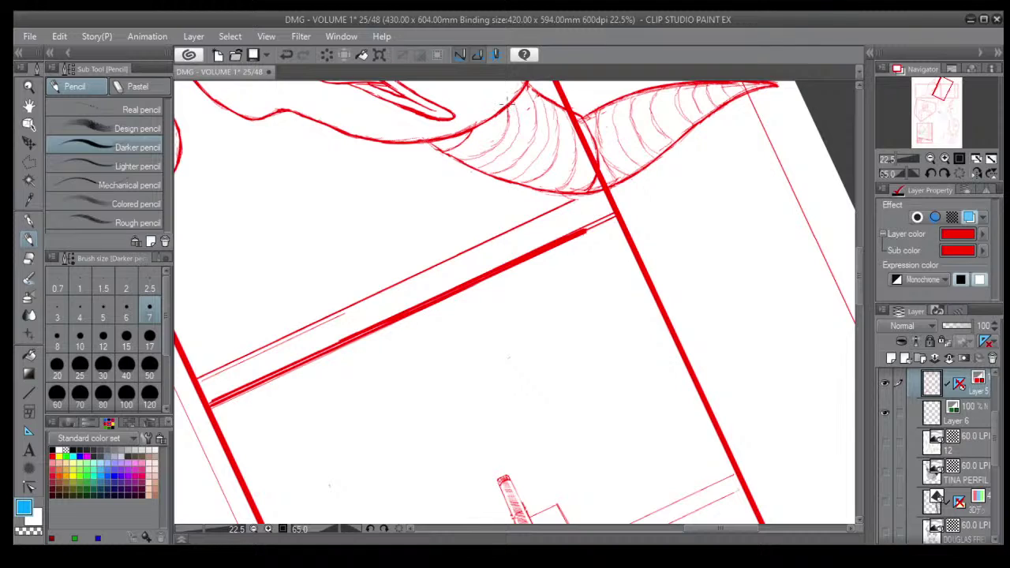
{"action": "mouse_move", "coordinate": [512, 114]}
{"action": "left_mouse_down"}
{"action": "mouse_move", "coordinate": [497, 146]}
{"action": "mouse_move", "coordinate": [459, 158]}
{"action": "left_mouse_up"}
{"action": "left_click_drag", "start_coordinate": [540, 93], "coordinate": [528, 150]}
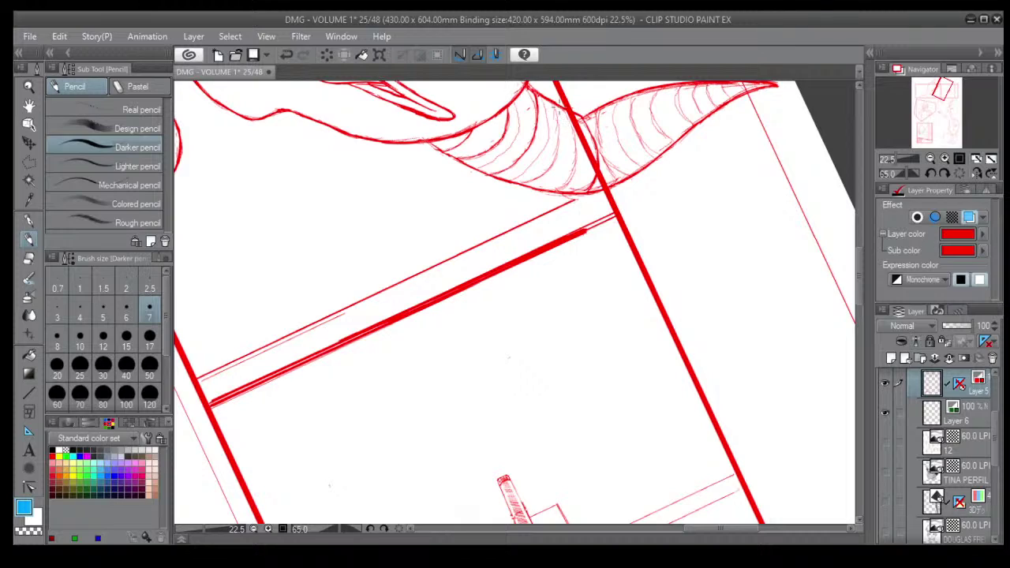
{"action": "mouse_move", "coordinate": [556, 106]}
{"action": "left_mouse_down"}
{"action": "mouse_move", "coordinate": [554, 164]}
{"action": "mouse_move", "coordinate": [529, 182]}
{"action": "left_mouse_up"}
{"action": "left_click_drag", "start_coordinate": [577, 127], "coordinate": [557, 188]}
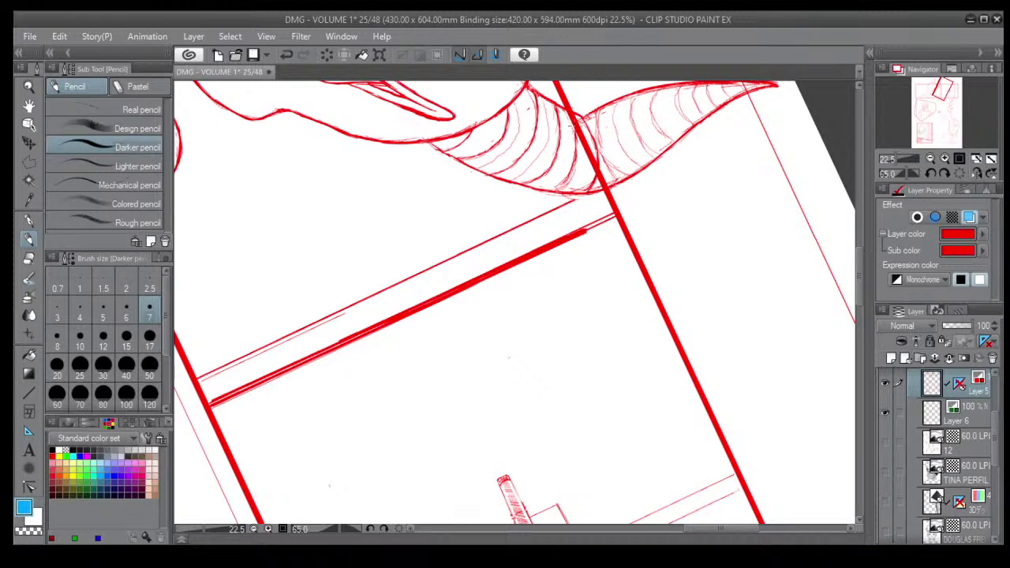
Darken the curved rings on the right horn's upper section up to the tip with the size 7 Darker pencil.
{"action": "mouse_move", "coordinate": [602, 112]}
{"action": "left_mouse_down"}
{"action": "mouse_move", "coordinate": [603, 169]}
{"action": "mouse_move", "coordinate": [621, 177]}
{"action": "mouse_move", "coordinate": [613, 115]}
{"action": "mouse_move", "coordinate": [641, 164]}
{"action": "left_mouse_up"}
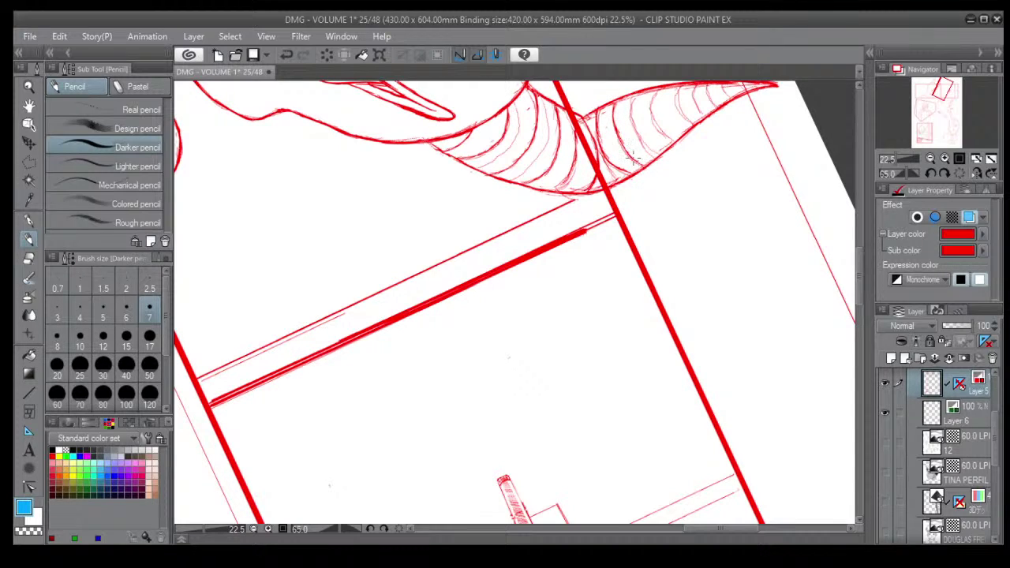
{"action": "mouse_move", "coordinate": [635, 98]}
{"action": "left_mouse_down"}
{"action": "mouse_move", "coordinate": [630, 115]}
{"action": "mouse_move", "coordinate": [643, 141]}
{"action": "left_mouse_up"}
{"action": "scroll", "coordinate": [662, 105], "scroll_direction": "down", "scroll_amount": 2}
{"action": "left_click_drag", "start_coordinate": [642, 172], "coordinate": [650, 336]}
{"action": "left_click_drag", "start_coordinate": [663, 265], "coordinate": [558, 147]}
{"action": "left_click_drag", "start_coordinate": [561, 232], "coordinate": [655, 262]}
{"action": "mouse_move", "coordinate": [598, 132]}
{"action": "left_mouse_down"}
{"action": "mouse_move", "coordinate": [613, 127]}
{"action": "mouse_move", "coordinate": [561, 140]}
{"action": "mouse_move", "coordinate": [543, 177]}
{"action": "left_mouse_up"}
{"action": "left_click_drag", "start_coordinate": [558, 144], "coordinate": [546, 190]}
{"action": "mouse_move", "coordinate": [641, 164]}
{"action": "left_mouse_down"}
{"action": "mouse_move", "coordinate": [601, 180]}
{"action": "mouse_move", "coordinate": [585, 217]}
{"action": "left_mouse_up"}
{"action": "mouse_move", "coordinate": [654, 183]}
{"action": "left_mouse_down"}
{"action": "mouse_move", "coordinate": [615, 202]}
{"action": "mouse_move", "coordinate": [603, 231]}
{"action": "left_mouse_up"}
{"action": "mouse_move", "coordinate": [660, 200]}
{"action": "left_mouse_down"}
{"action": "mouse_move", "coordinate": [642, 209]}
{"action": "mouse_move", "coordinate": [629, 239]}
{"action": "mouse_move", "coordinate": [661, 233]}
{"action": "mouse_move", "coordinate": [655, 247]}
{"action": "mouse_move", "coordinate": [681, 262]}
{"action": "left_mouse_up"}
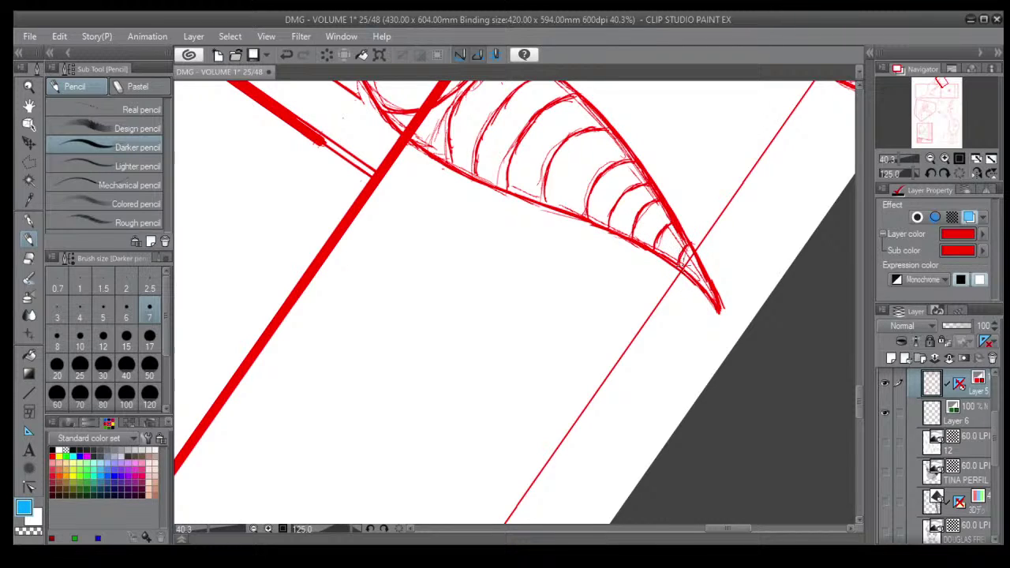
Reset the canvas rotation to 0 and check the right horn's rings in the whole top panel.
{"action": "scroll", "coordinate": [722, 227], "scroll_direction": "down", "scroll_amount": 6}
{"action": "scroll", "coordinate": [721, 226], "scroll_direction": "up", "scroll_amount": 14}
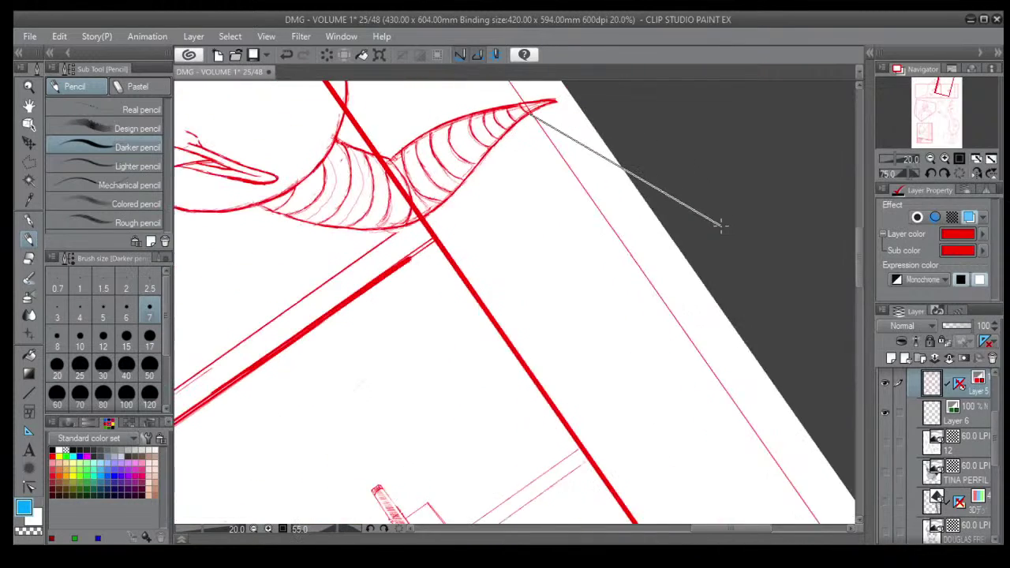
{"action": "scroll", "coordinate": [721, 226], "scroll_direction": "up", "scroll_amount": 12}
{"action": "scroll", "coordinate": [721, 226], "scroll_direction": "down", "scroll_amount": 1}
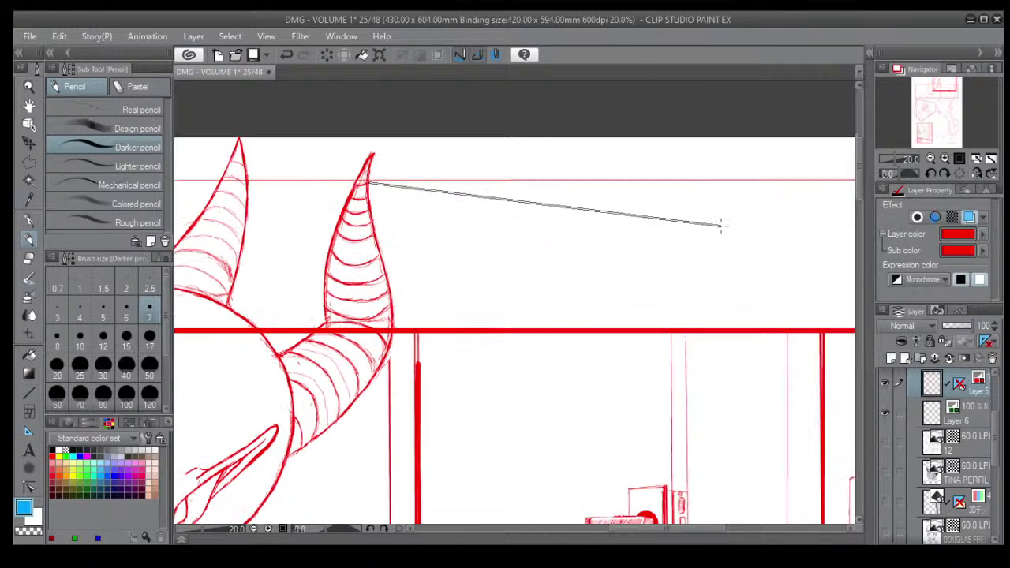
{"action": "scroll", "coordinate": [677, 305], "scroll_direction": "down", "scroll_amount": 4}
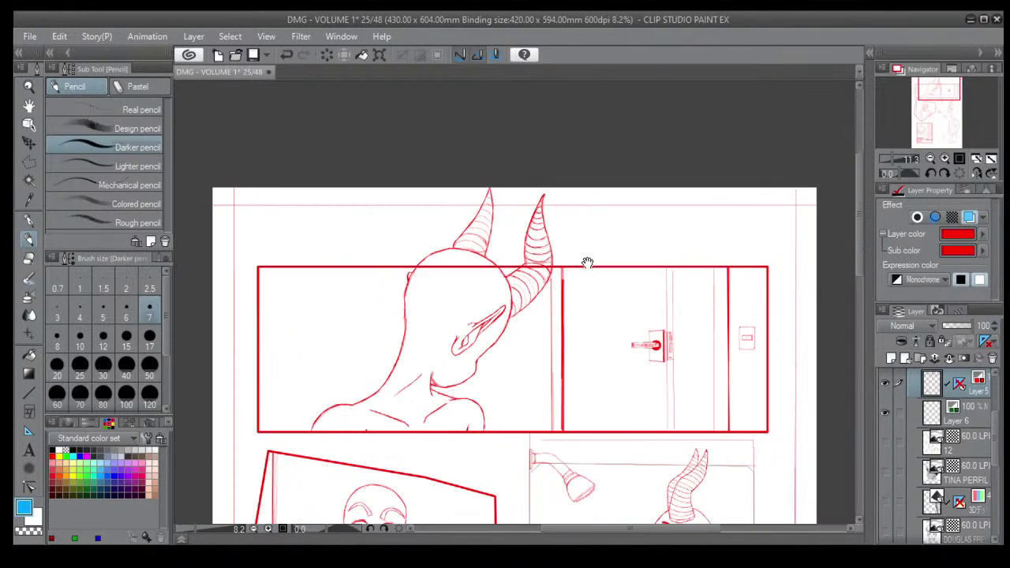
{"action": "left_click_drag", "start_coordinate": [584, 316], "coordinate": [545, 306]}
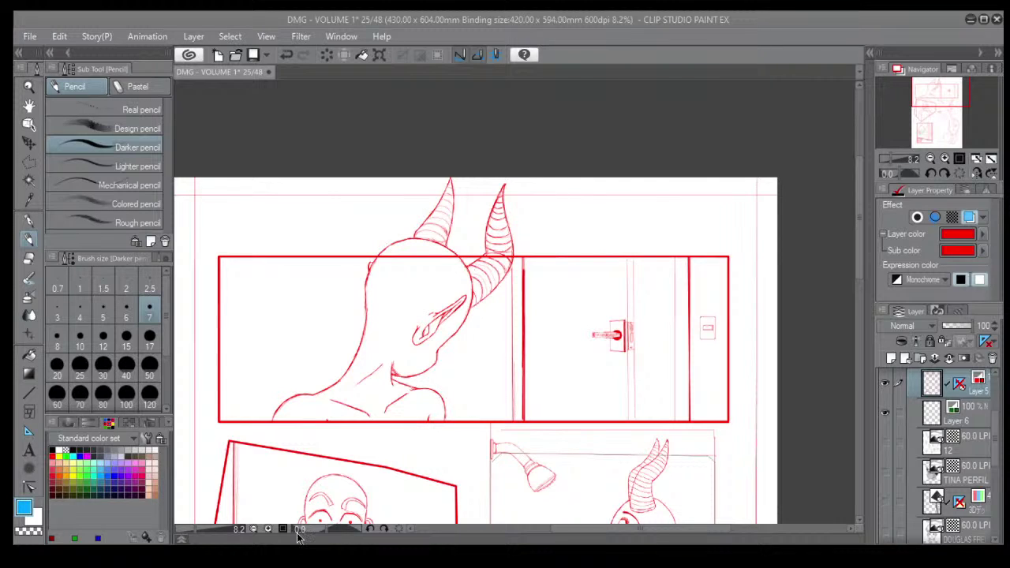
Save the page and darken the two rings nearest the left horn's base with the size 7 Darker pencil.
{"action": "key", "text": "ctrl+s"}
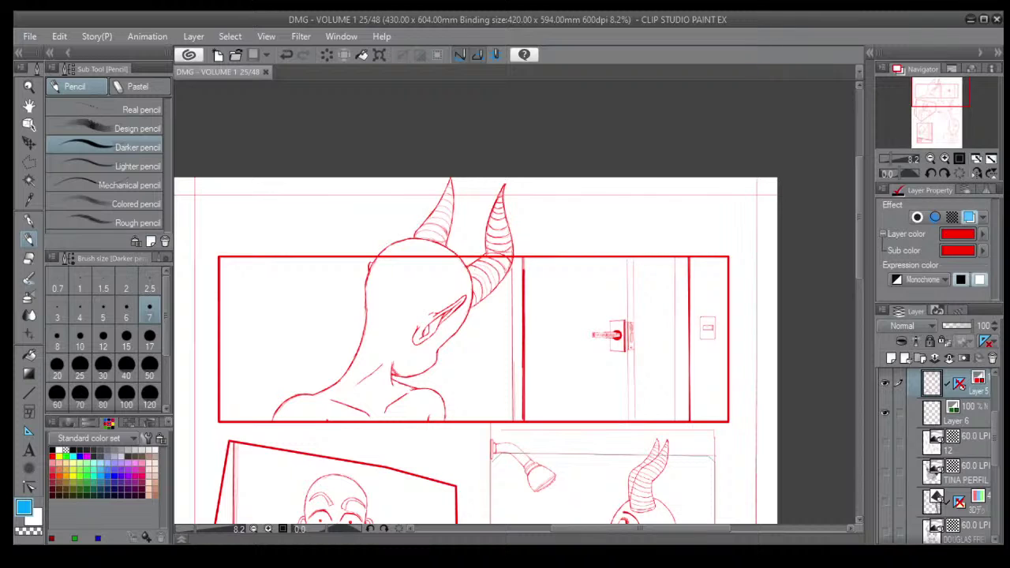
{"action": "scroll", "coordinate": [592, 327], "scroll_direction": "up", "scroll_amount": 1}
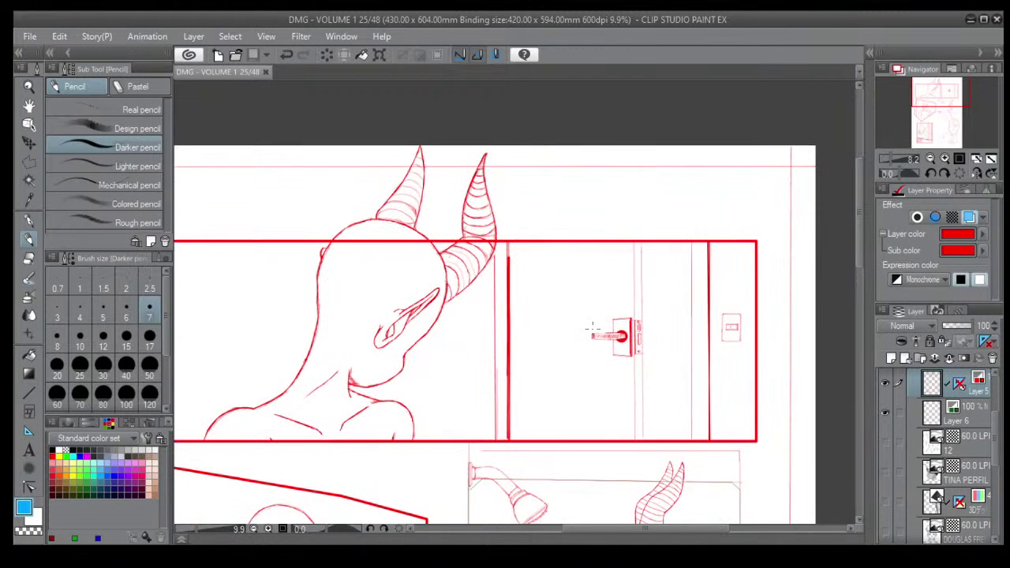
{"action": "scroll", "coordinate": [450, 220], "scroll_direction": "up", "scroll_amount": 2}
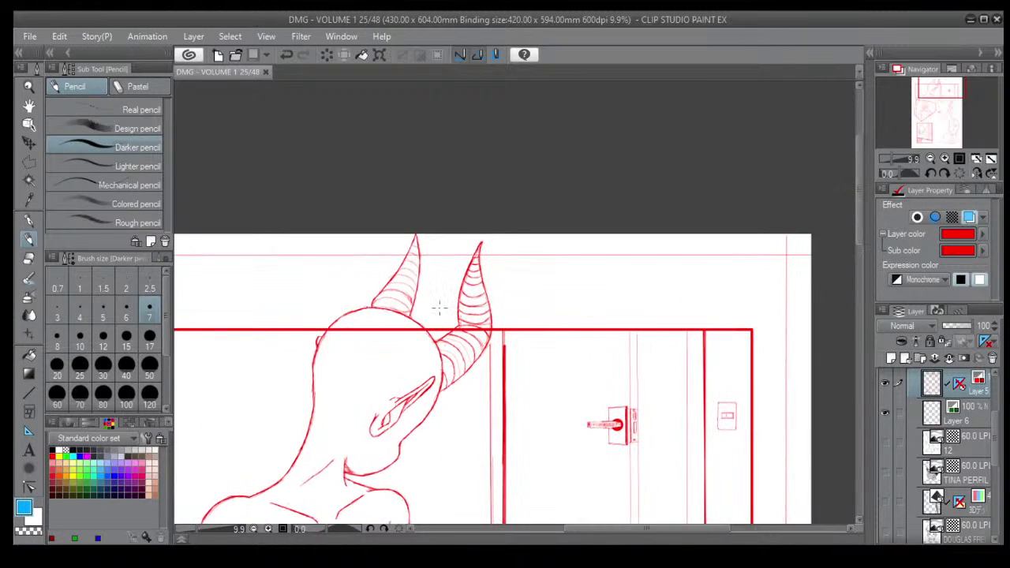
{"action": "key", "text": "asciicircum"}
{"action": "key", "text": "asciicircum"}
{"action": "key", "text": "asciicircum"}
{"action": "key", "text": "asciicircum"}
{"action": "key", "text": "asciicircum"}
{"action": "key", "text": "asciicircum"}
{"action": "key", "text": "asciicircum"}
{"action": "key", "text": "asciicircum"}
{"action": "key", "text": "asciicircum"}
{"action": "key", "text": "asciicircum"}
{"action": "key", "text": "asciicircum"}
{"action": "key", "text": "asciicircum"}
{"action": "key", "text": "asciicircum"}
{"action": "key", "text": "asciicircum"}
{"action": "key", "text": "asciicircum"}
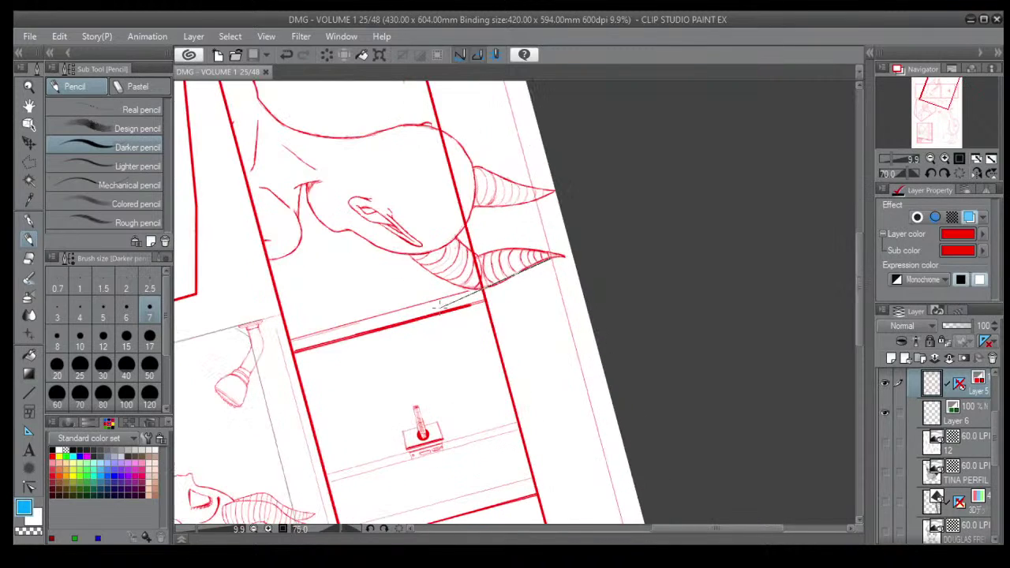
{"action": "scroll", "coordinate": [439, 284], "scroll_direction": "up", "scroll_amount": 7}
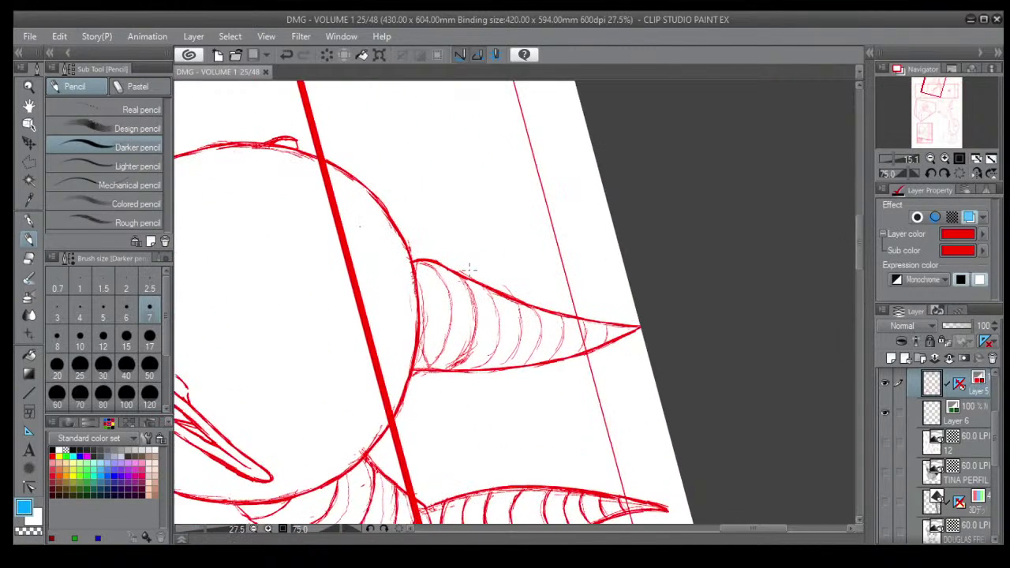
{"action": "scroll", "coordinate": [496, 265], "scroll_direction": "up", "scroll_amount": 2}
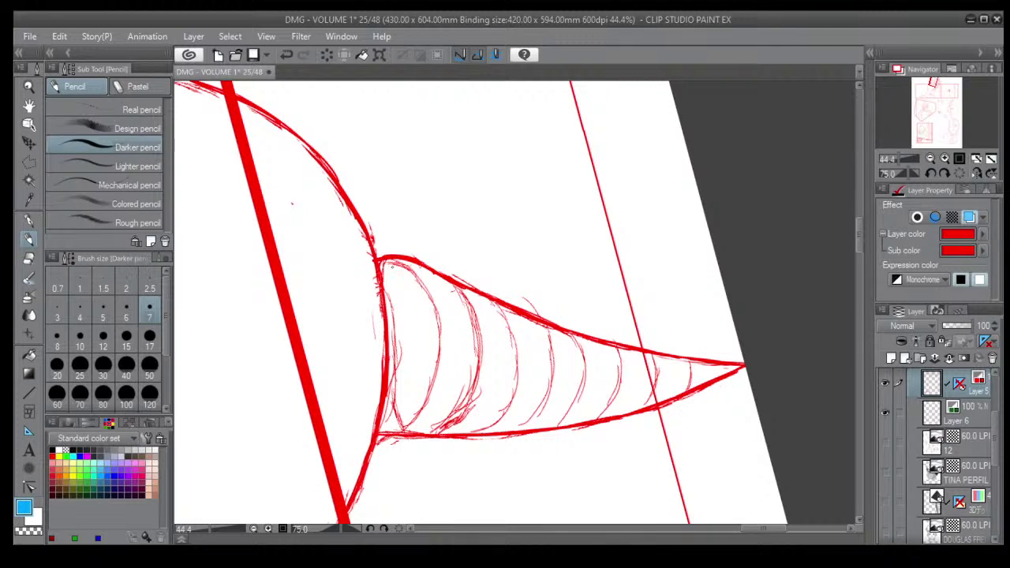
{"action": "left_click_drag", "start_coordinate": [384, 259], "coordinate": [409, 273]}
{"action": "left_click_drag", "start_coordinate": [396, 264], "coordinate": [435, 310]}
{"action": "mouse_move", "coordinate": [417, 277]}
{"action": "left_mouse_down"}
{"action": "mouse_move", "coordinate": [440, 340]}
{"action": "mouse_move", "coordinate": [432, 380]}
{"action": "left_mouse_up"}
{"action": "mouse_move", "coordinate": [439, 356]}
{"action": "left_mouse_down"}
{"action": "mouse_move", "coordinate": [428, 397]}
{"action": "mouse_move", "coordinate": [401, 431]}
{"action": "left_mouse_up"}
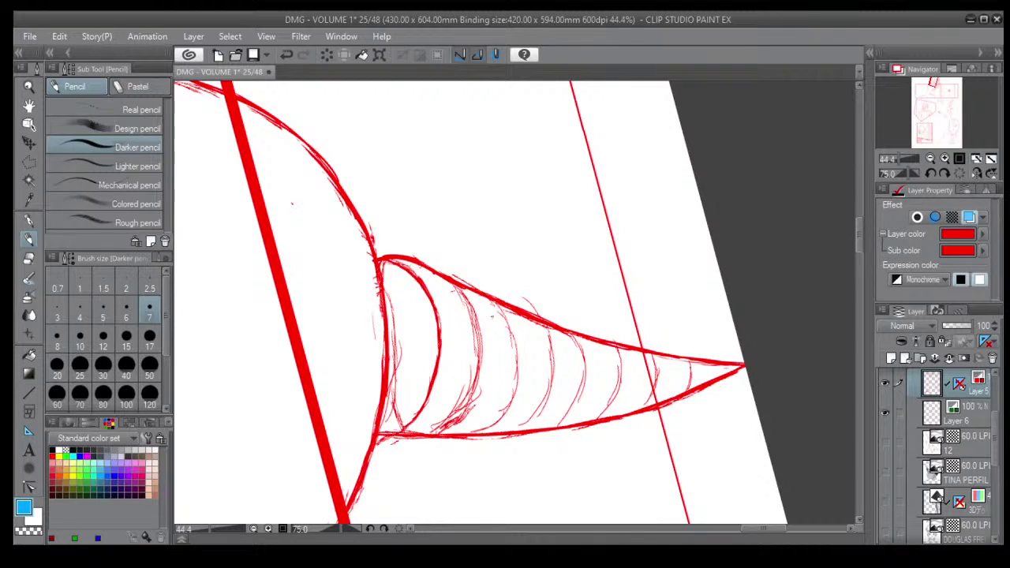
{"action": "mouse_move", "coordinate": [456, 287]}
{"action": "left_mouse_down"}
{"action": "mouse_move", "coordinate": [480, 338]}
{"action": "mouse_move", "coordinate": [482, 373]}
{"action": "mouse_move", "coordinate": [458, 453]}
{"action": "mouse_move", "coordinate": [442, 465]}
{"action": "left_mouse_up"}
{"action": "scroll", "coordinate": [484, 352], "scroll_direction": "up", "scroll_amount": 3}
{"action": "left_click_drag", "start_coordinate": [470, 428], "coordinate": [435, 471]}
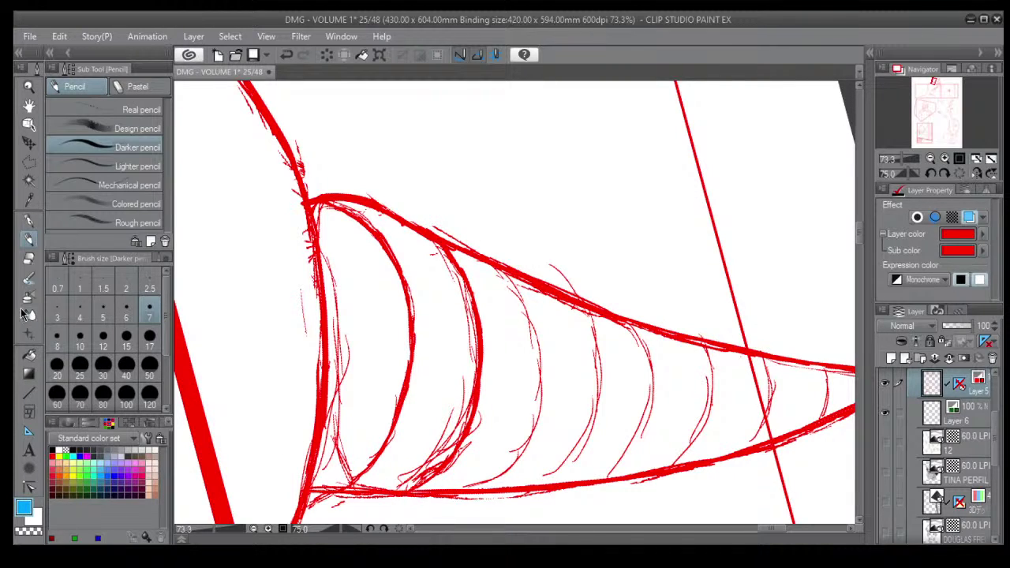
Erase the stray sketch strokes around the left horn's second ring and along its base with the size 30 Hard eraser.
{"action": "left_click", "coordinate": [28, 259]}
{"action": "mouse_move", "coordinate": [443, 420]}
{"action": "left_mouse_down"}
{"action": "mouse_move", "coordinate": [422, 462]}
{"action": "mouse_move", "coordinate": [439, 450]}
{"action": "mouse_move", "coordinate": [435, 461]}
{"action": "mouse_move", "coordinate": [418, 478]}
{"action": "mouse_move", "coordinate": [406, 472]}
{"action": "left_mouse_up"}
{"action": "mouse_move", "coordinate": [484, 427]}
{"action": "left_mouse_down"}
{"action": "mouse_move", "coordinate": [462, 456]}
{"action": "mouse_move", "coordinate": [468, 402]}
{"action": "mouse_move", "coordinate": [455, 438]}
{"action": "mouse_move", "coordinate": [469, 454]}
{"action": "mouse_move", "coordinate": [452, 468]}
{"action": "left_mouse_up"}
{"action": "mouse_move", "coordinate": [447, 289]}
{"action": "left_mouse_down"}
{"action": "mouse_move", "coordinate": [425, 253]}
{"action": "mouse_move", "coordinate": [455, 293]}
{"action": "mouse_move", "coordinate": [452, 277]}
{"action": "mouse_move", "coordinate": [465, 313]}
{"action": "mouse_move", "coordinate": [460, 397]}
{"action": "left_mouse_up"}
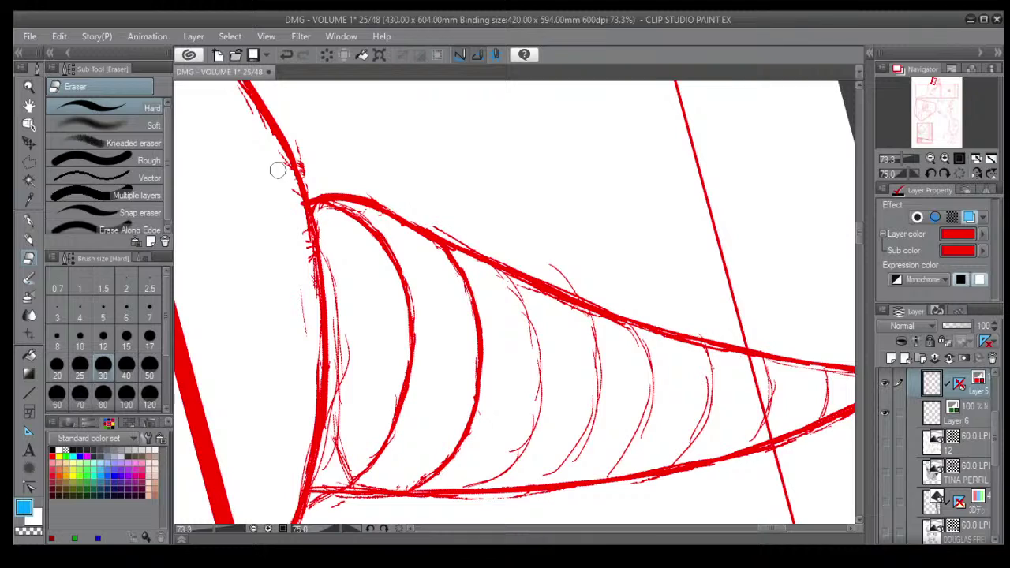
{"action": "mouse_move", "coordinate": [277, 163]}
{"action": "left_mouse_down"}
{"action": "mouse_move", "coordinate": [300, 205]}
{"action": "mouse_move", "coordinate": [304, 330]}
{"action": "left_mouse_up"}
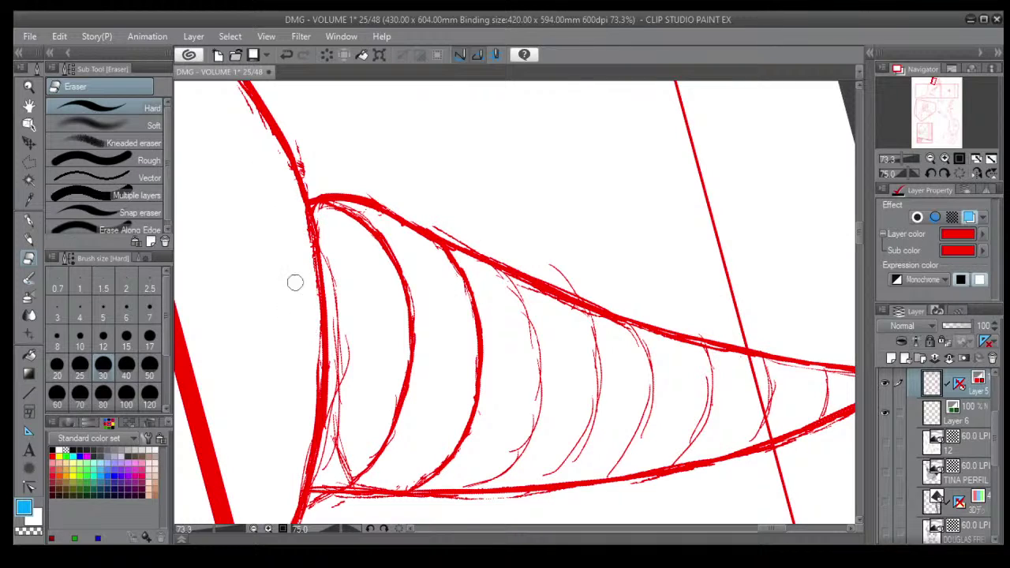
{"action": "left_click_drag", "start_coordinate": [324, 216], "coordinate": [338, 351]}
{"action": "left_click_drag", "start_coordinate": [336, 293], "coordinate": [342, 377]}
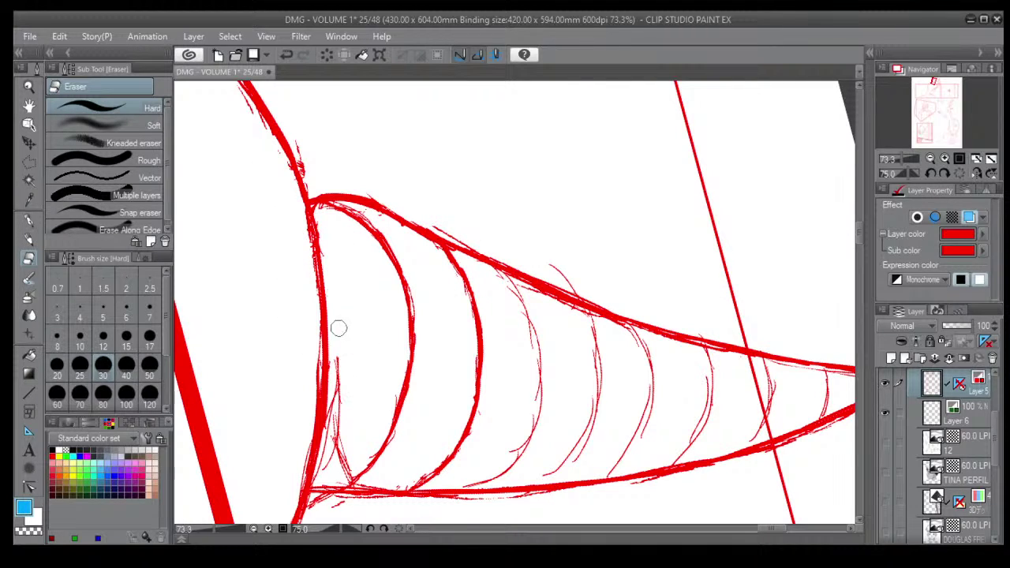
{"action": "left_click_drag", "start_coordinate": [338, 327], "coordinate": [338, 410]}
{"action": "mouse_move", "coordinate": [313, 336]}
{"action": "left_mouse_down"}
{"action": "mouse_move", "coordinate": [314, 399]}
{"action": "mouse_move", "coordinate": [332, 442]}
{"action": "mouse_move", "coordinate": [324, 466]}
{"action": "mouse_move", "coordinate": [350, 445]}
{"action": "mouse_move", "coordinate": [345, 476]}
{"action": "mouse_move", "coordinate": [325, 469]}
{"action": "left_mouse_up"}
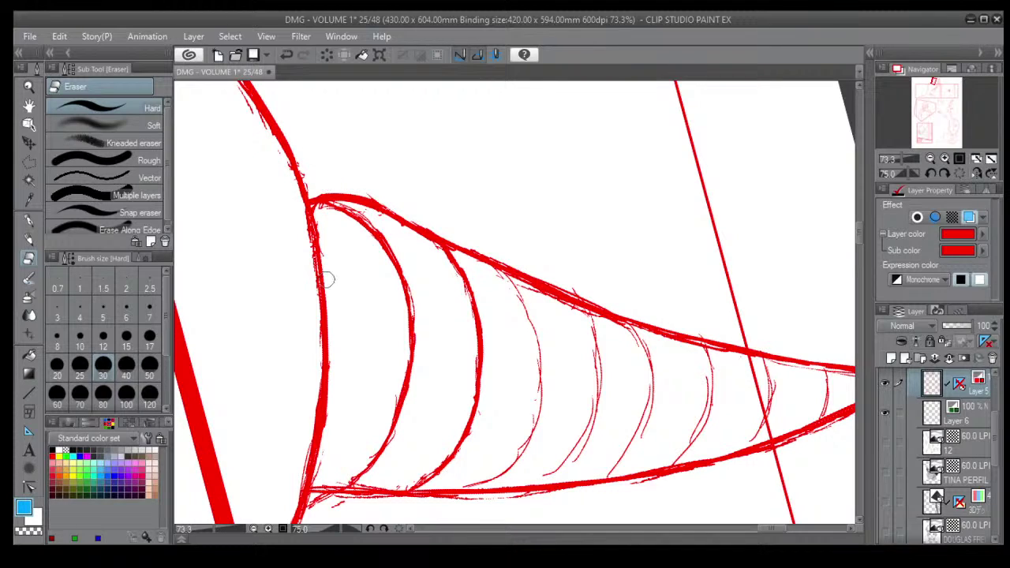
Darken the left horn's third and fourth rings with the size 7 Darker pencil, erasing the fourth ring's doubled sketch line.
{"action": "left_click", "coordinate": [29, 239]}
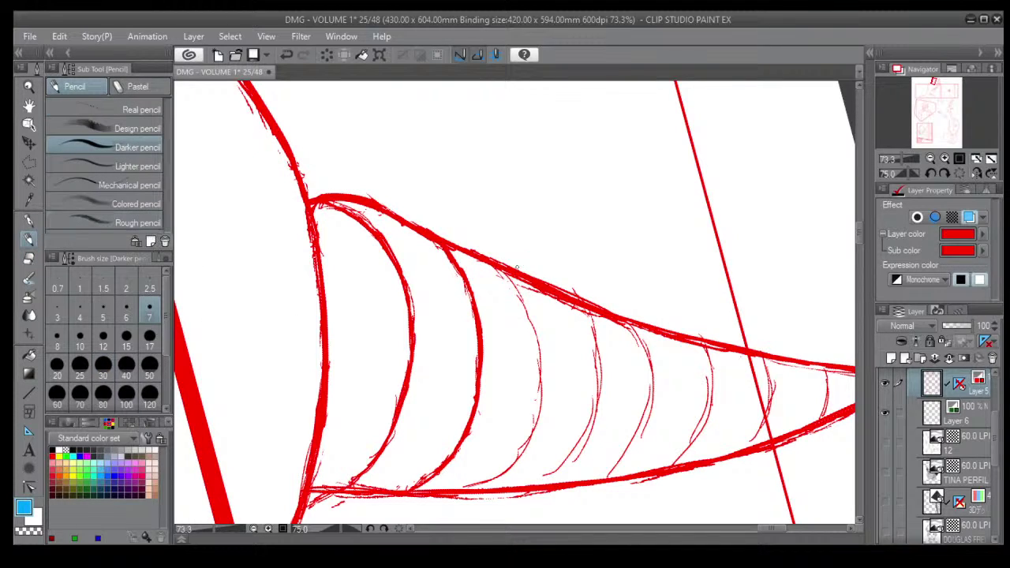
{"action": "mouse_move", "coordinate": [507, 273]}
{"action": "left_mouse_down"}
{"action": "mouse_move", "coordinate": [535, 324]}
{"action": "mouse_move", "coordinate": [541, 380]}
{"action": "left_mouse_up"}
{"action": "mouse_move", "coordinate": [535, 330]}
{"action": "left_mouse_down"}
{"action": "mouse_move", "coordinate": [542, 389]}
{"action": "mouse_move", "coordinate": [530, 436]}
{"action": "left_mouse_up"}
{"action": "mouse_move", "coordinate": [540, 400]}
{"action": "left_mouse_down"}
{"action": "mouse_move", "coordinate": [516, 464]}
{"action": "mouse_move", "coordinate": [478, 486]}
{"action": "left_mouse_up"}
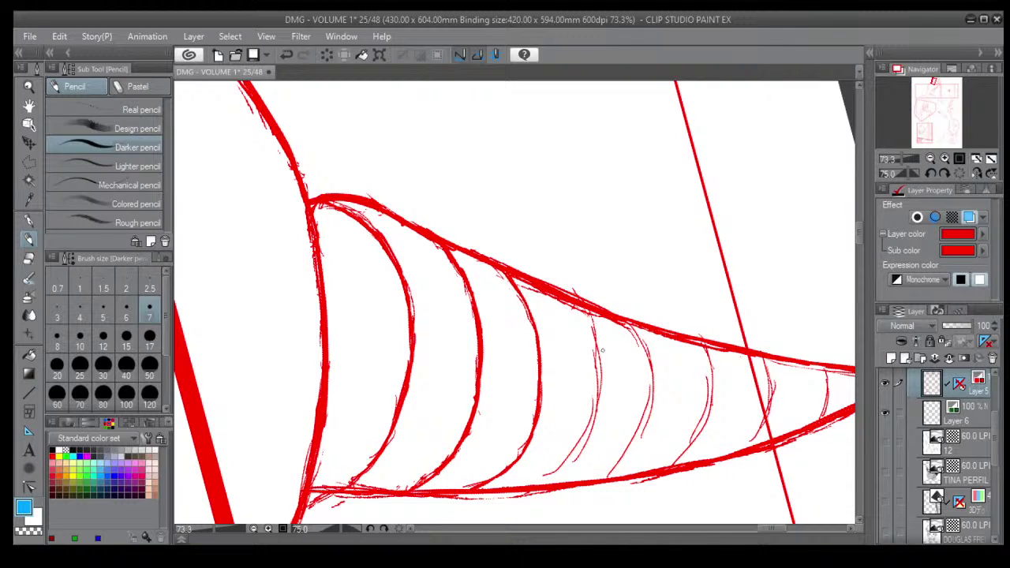
{"action": "left_click", "coordinate": [28, 259]}
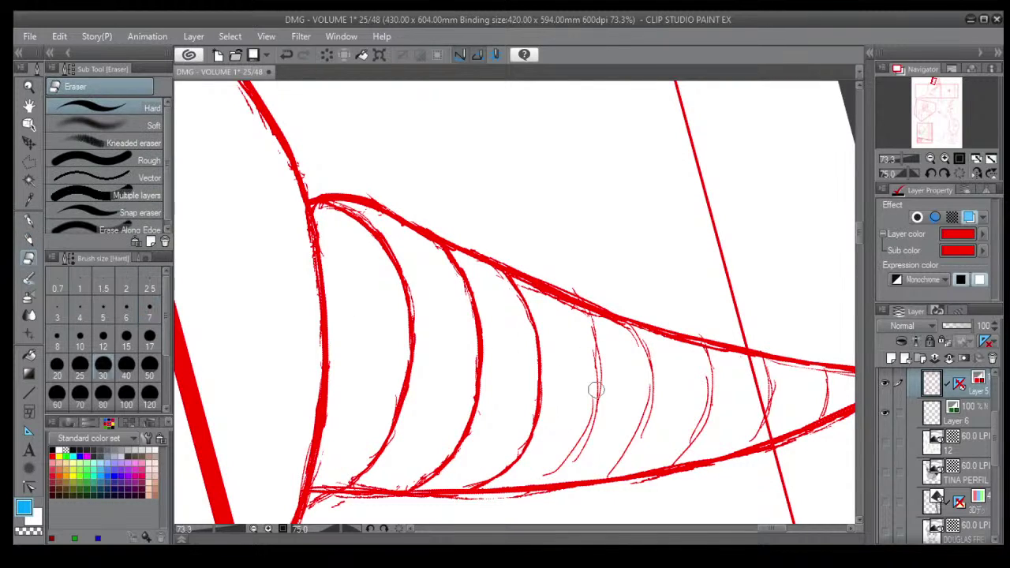
{"action": "mouse_move", "coordinate": [584, 344]}
{"action": "left_mouse_down"}
{"action": "mouse_move", "coordinate": [588, 402]}
{"action": "mouse_move", "coordinate": [561, 464]}
{"action": "mouse_move", "coordinate": [541, 481]}
{"action": "left_mouse_up"}
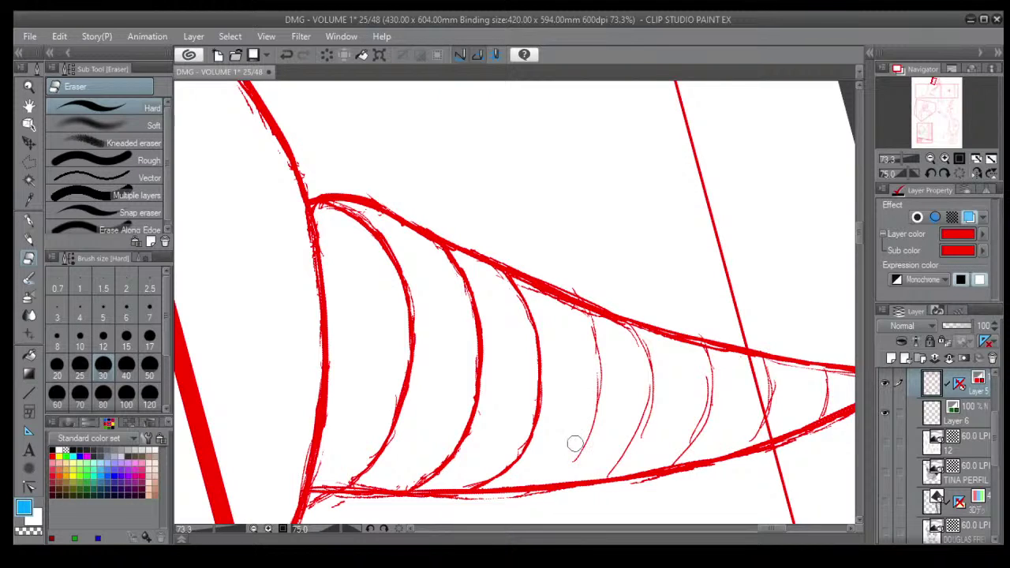
{"action": "left_click", "coordinate": [28, 239]}
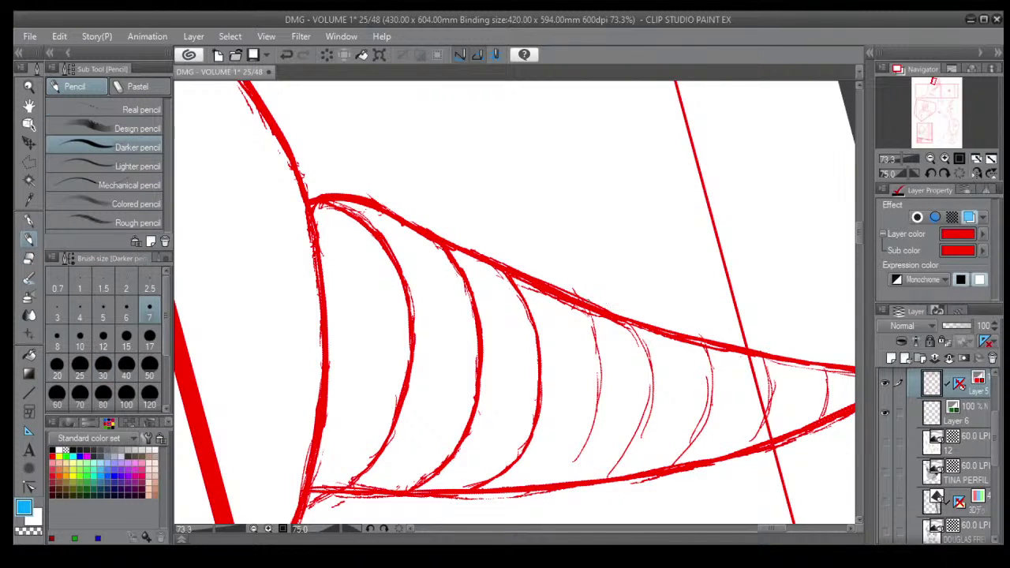
{"action": "left_click_drag", "start_coordinate": [581, 306], "coordinate": [598, 368]}
{"action": "mouse_move", "coordinate": [592, 328]}
{"action": "left_mouse_down"}
{"action": "mouse_move", "coordinate": [597, 402]}
{"action": "mouse_move", "coordinate": [567, 477]}
{"action": "left_mouse_up"}
{"action": "left_click_drag", "start_coordinate": [582, 454], "coordinate": [558, 483]}
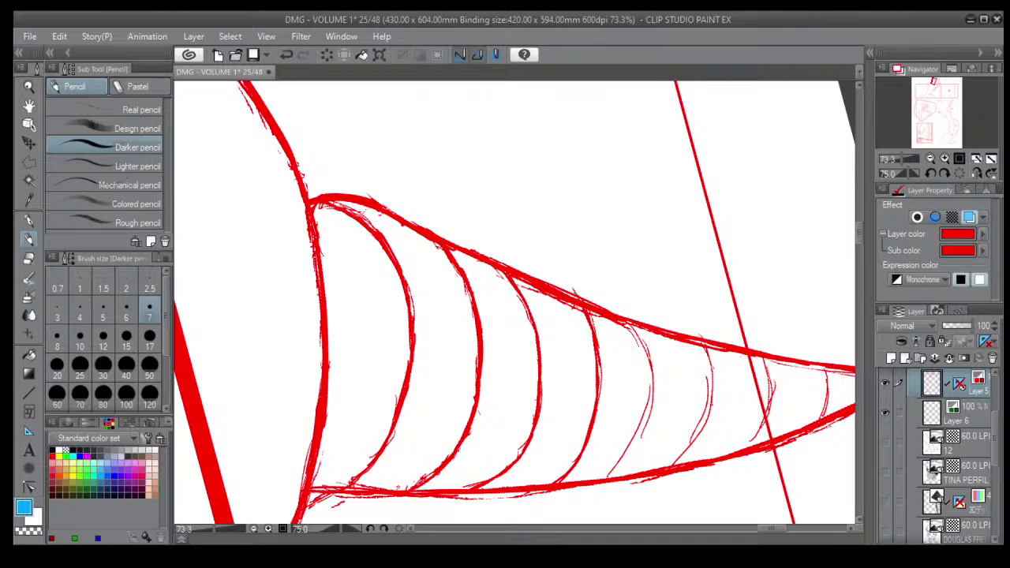
Darken the left horn's remaining four rings toward the tip and erase stray marks beside the sixth ring.
{"action": "mouse_move", "coordinate": [632, 324]}
{"action": "left_mouse_down"}
{"action": "mouse_move", "coordinate": [652, 375]}
{"action": "mouse_move", "coordinate": [627, 453]}
{"action": "left_mouse_up"}
{"action": "left_click_drag", "start_coordinate": [644, 413], "coordinate": [607, 476]}
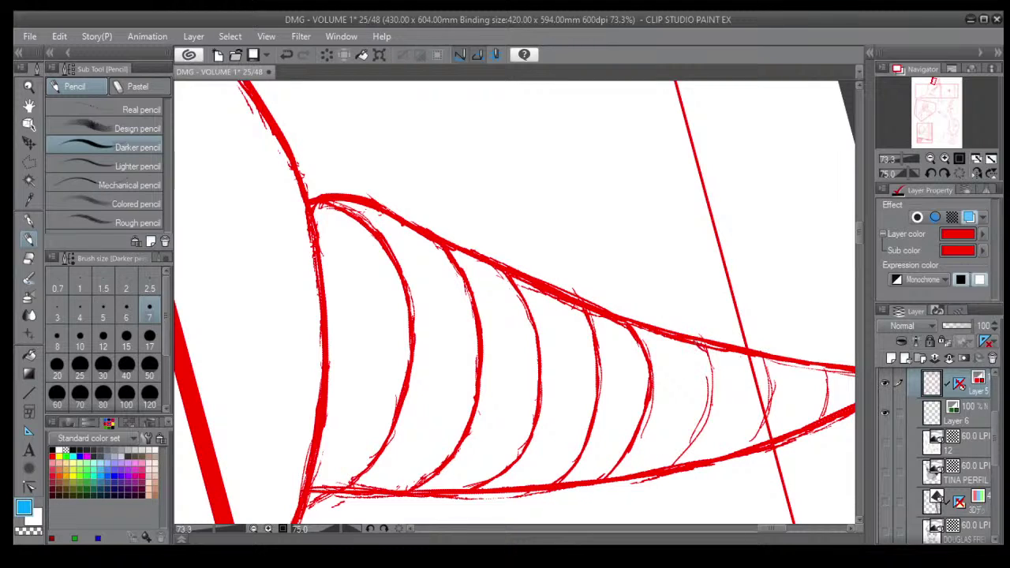
{"action": "mouse_move", "coordinate": [714, 356]}
{"action": "left_mouse_down"}
{"action": "mouse_move", "coordinate": [705, 425]}
{"action": "mouse_move", "coordinate": [677, 465]}
{"action": "left_mouse_up"}
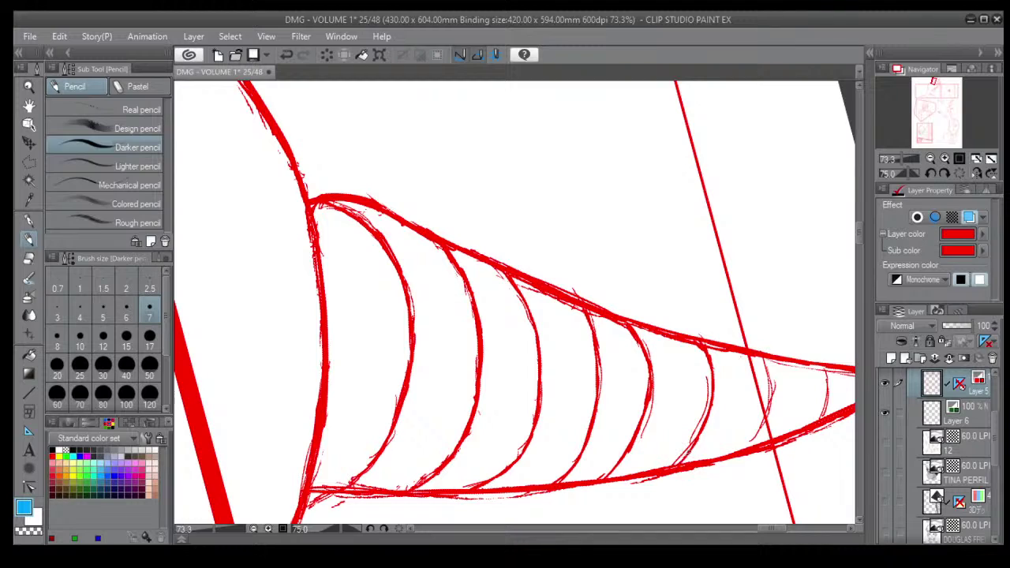
{"action": "left_click", "coordinate": [32, 262]}
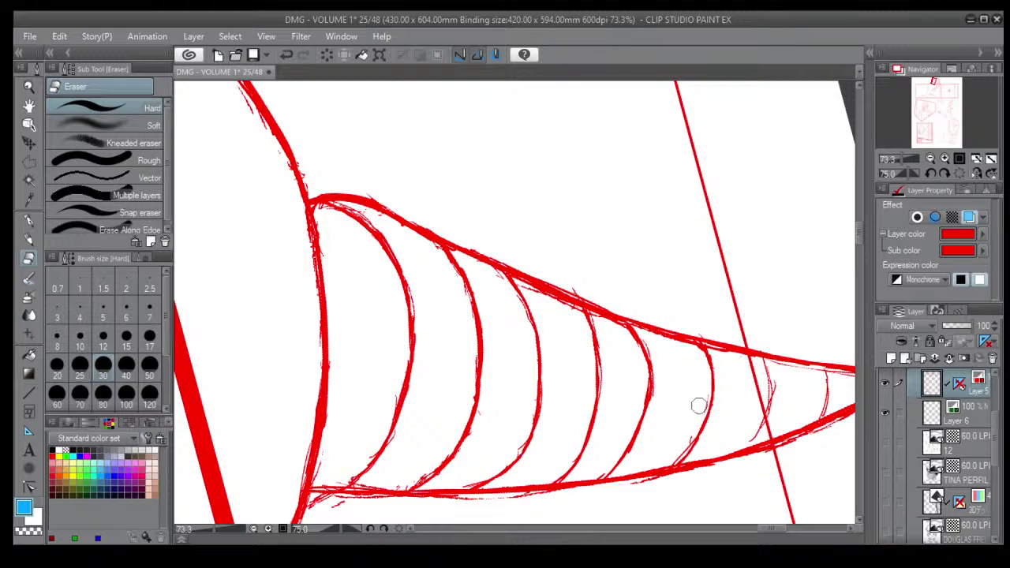
{"action": "left_click", "coordinate": [28, 239]}
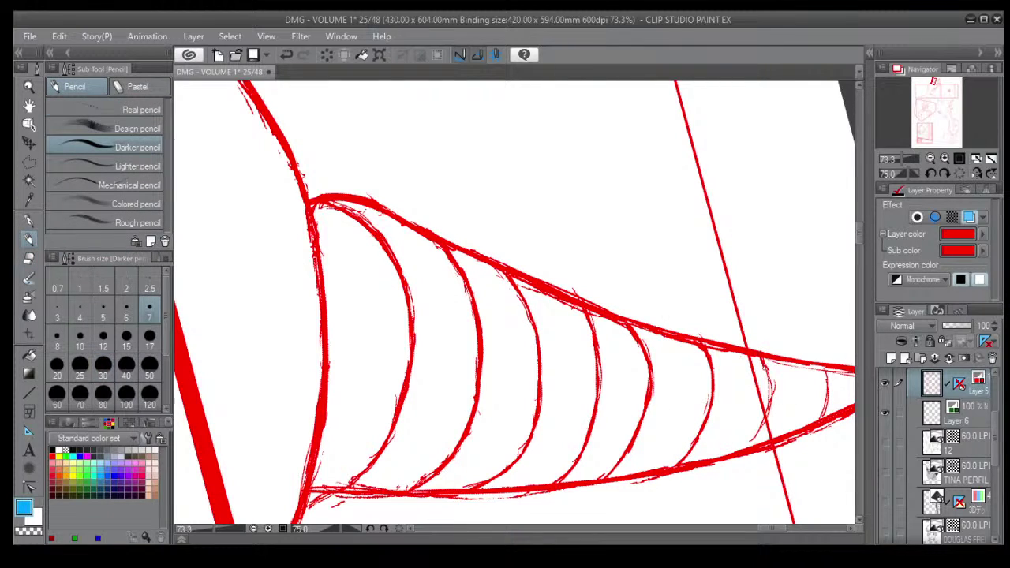
{"action": "mouse_move", "coordinate": [769, 368]}
{"action": "left_mouse_down"}
{"action": "mouse_move", "coordinate": [772, 396]}
{"action": "mouse_move", "coordinate": [755, 440]}
{"action": "left_mouse_up"}
{"action": "left_click_drag", "start_coordinate": [828, 364], "coordinate": [829, 412]}
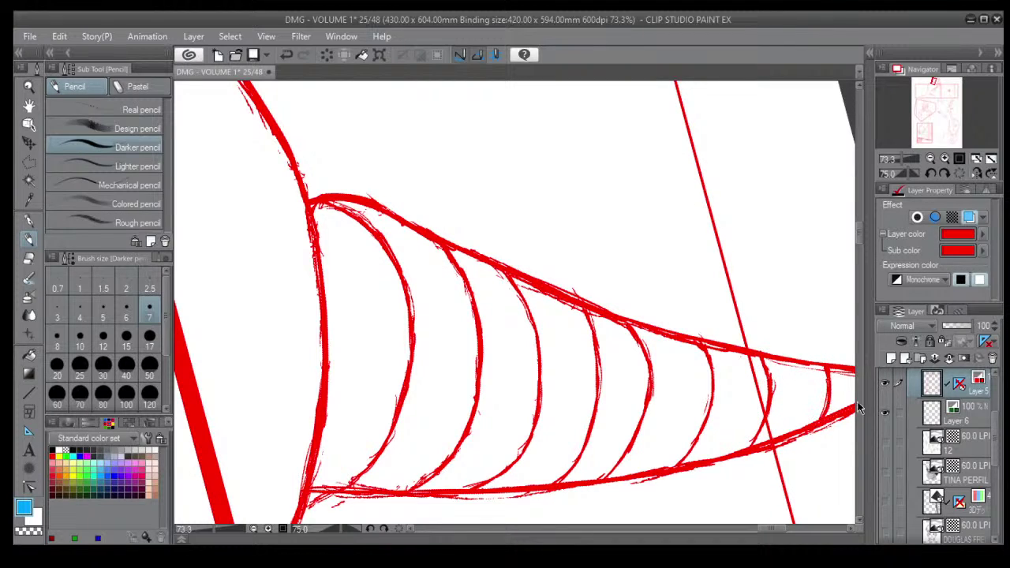
Erase the ring nearest the left horn's tip and the stray lines around it, and redraw that ring with the Darker pencil.
{"action": "scroll", "coordinate": [584, 439], "scroll_direction": "down", "scroll_amount": 5}
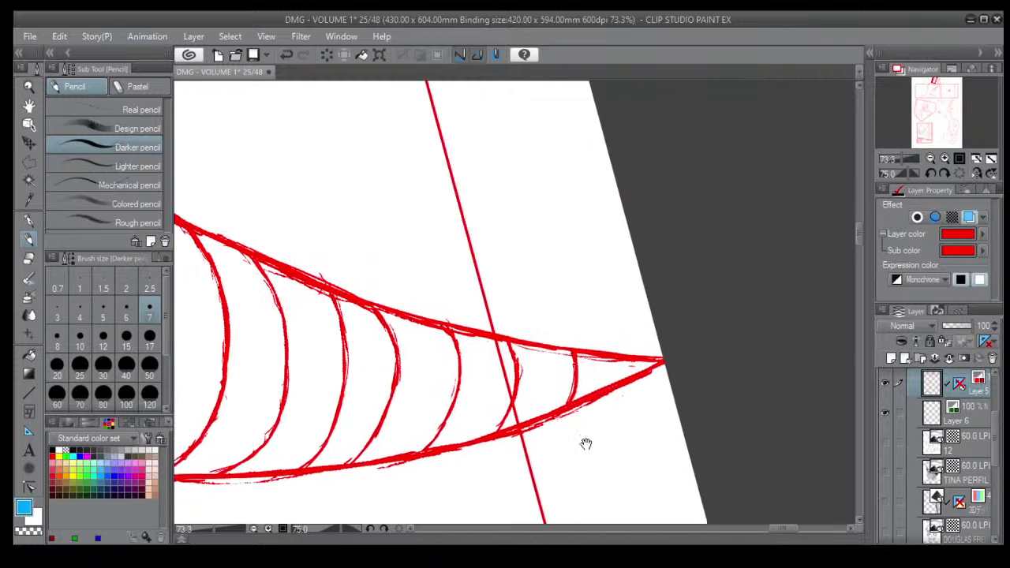
{"action": "scroll", "coordinate": [585, 436], "scroll_direction": "up", "scroll_amount": 6}
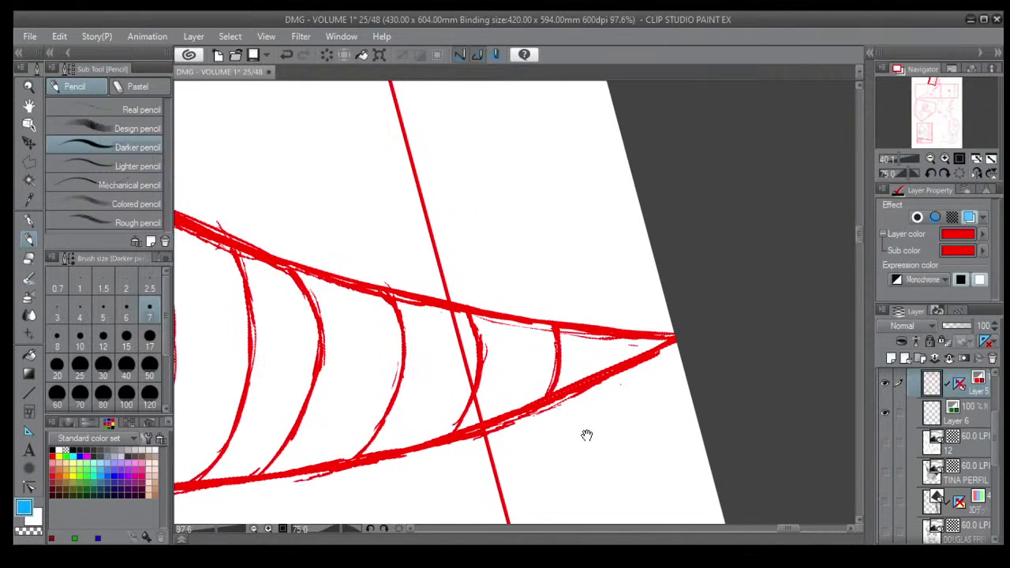
{"action": "left_click", "coordinate": [29, 259]}
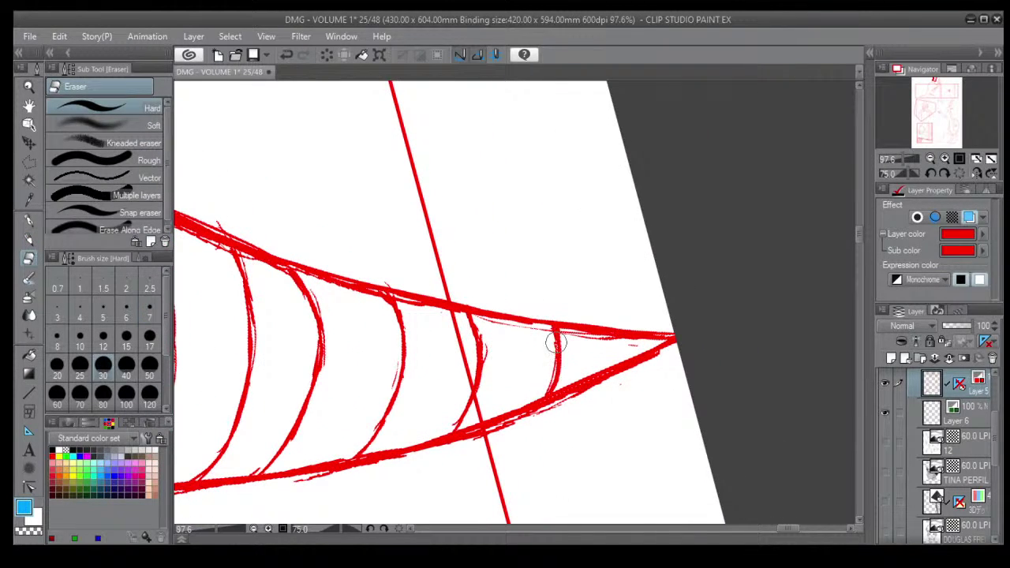
{"action": "mouse_move", "coordinate": [558, 350]}
{"action": "left_mouse_down"}
{"action": "mouse_move", "coordinate": [548, 338]}
{"action": "mouse_move", "coordinate": [564, 354]}
{"action": "mouse_move", "coordinate": [544, 388]}
{"action": "mouse_move", "coordinate": [537, 334]}
{"action": "mouse_move", "coordinate": [613, 345]}
{"action": "mouse_move", "coordinate": [538, 351]}
{"action": "left_mouse_up"}
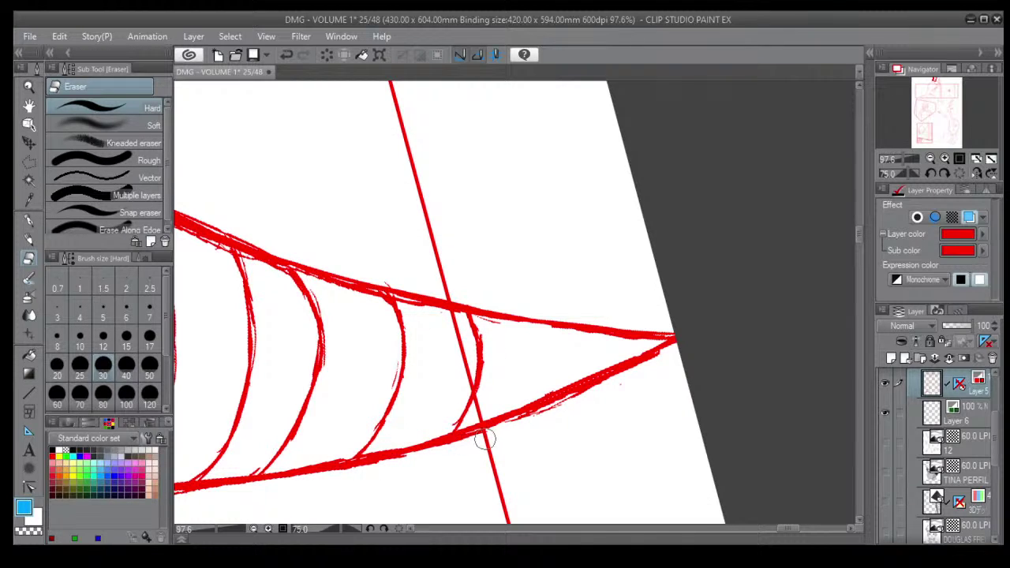
{"action": "left_click", "coordinate": [28, 240]}
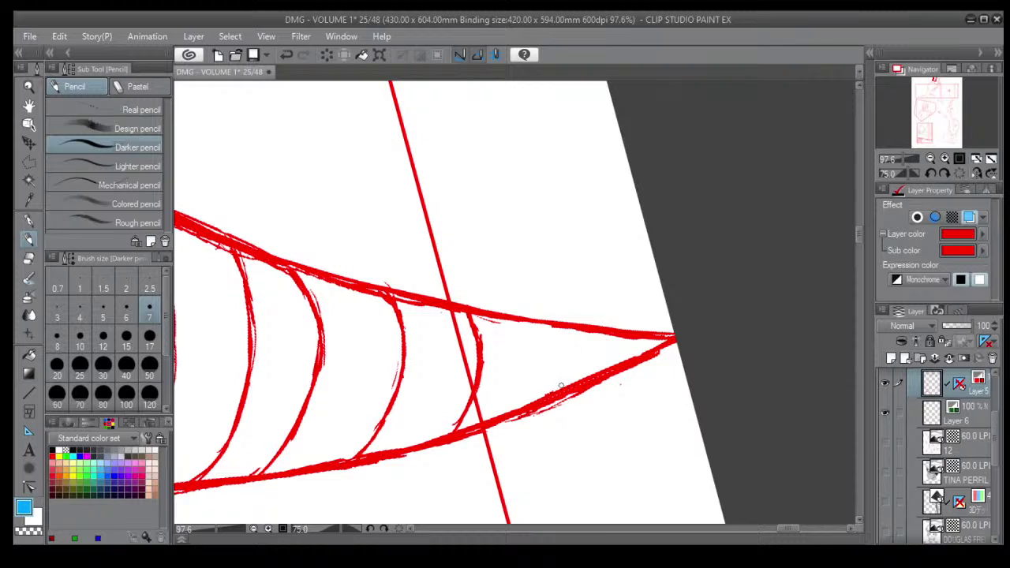
{"action": "mouse_move", "coordinate": [574, 385]}
{"action": "left_mouse_down"}
{"action": "mouse_move", "coordinate": [577, 360]}
{"action": "mouse_move", "coordinate": [564, 341]}
{"action": "left_mouse_up"}
{"action": "key", "text": "ctrl+z"}
{"action": "mouse_move", "coordinate": [575, 387]}
{"action": "left_mouse_down"}
{"action": "mouse_move", "coordinate": [582, 352]}
{"action": "mouse_move", "coordinate": [565, 326]}
{"action": "left_mouse_up"}
Reset the canvas rotation to 0 and examine the left horn's rings in the whole top panel and the panels below.
{"action": "scroll", "coordinate": [597, 282], "scroll_direction": "down", "scroll_amount": 3}
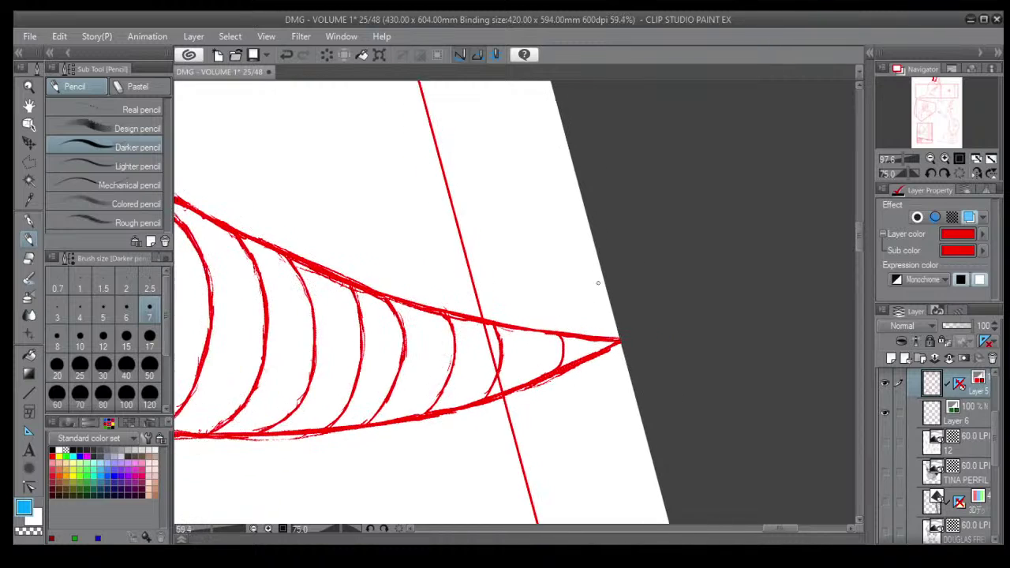
{"action": "scroll", "coordinate": [597, 282], "scroll_direction": "down", "scroll_amount": 1}
{"action": "key", "text": "minus"}
{"action": "key", "text": "minus"}
{"action": "key", "text": "minus"}
{"action": "key", "text": "minus"}
{"action": "key", "text": "minus"}
{"action": "key", "text": "minus"}
{"action": "key", "text": "minus"}
{"action": "key", "text": "minus"}
{"action": "key", "text": "minus"}
{"action": "key", "text": "minus"}
{"action": "key", "text": "minus"}
{"action": "key", "text": "minus"}
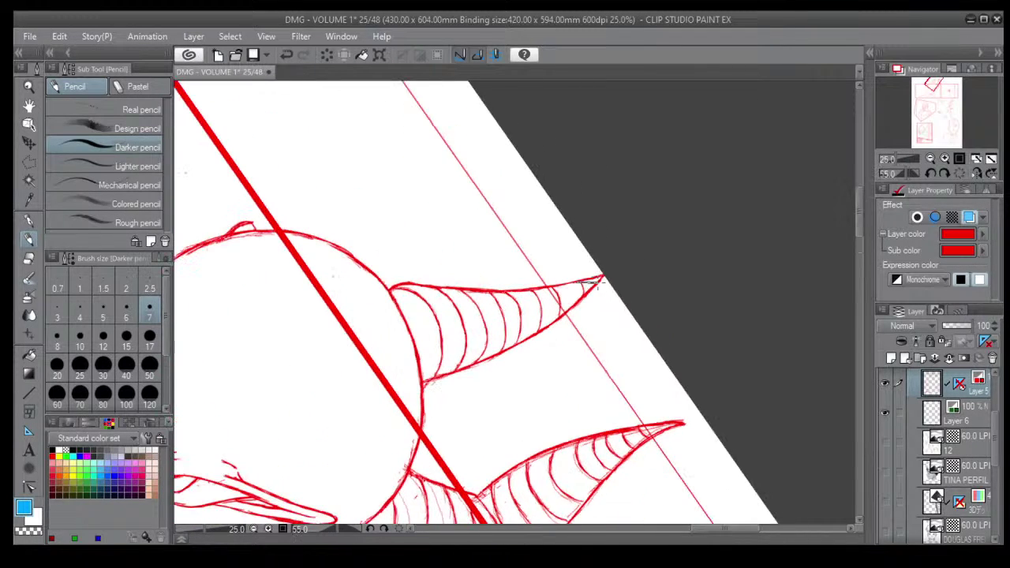
{"action": "key", "text": "minus"}
{"action": "key", "text": "minus"}
{"action": "key", "text": "minus"}
{"action": "key", "text": "minus"}
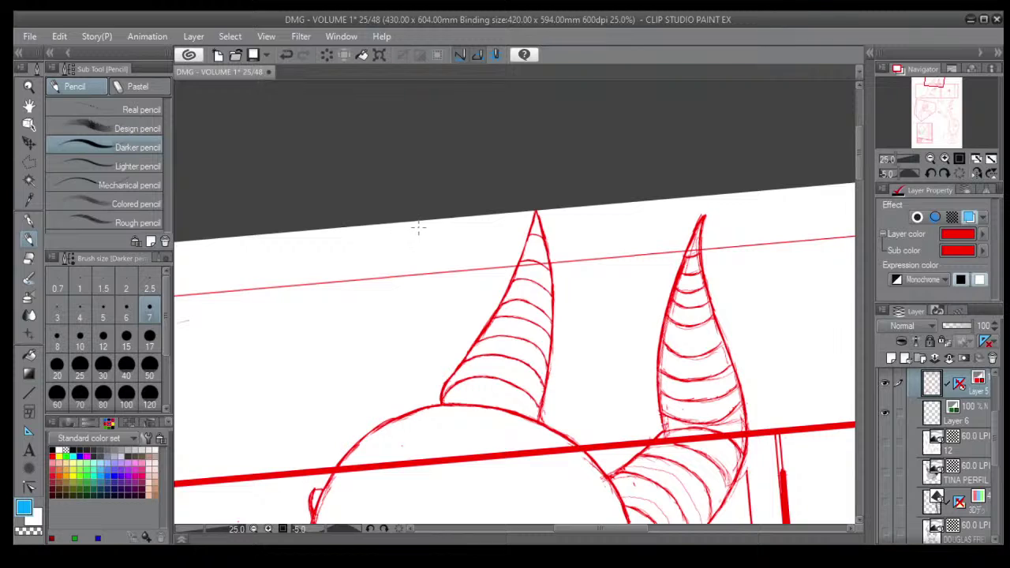
{"action": "scroll", "coordinate": [537, 278], "scroll_direction": "up", "scroll_amount": 1}
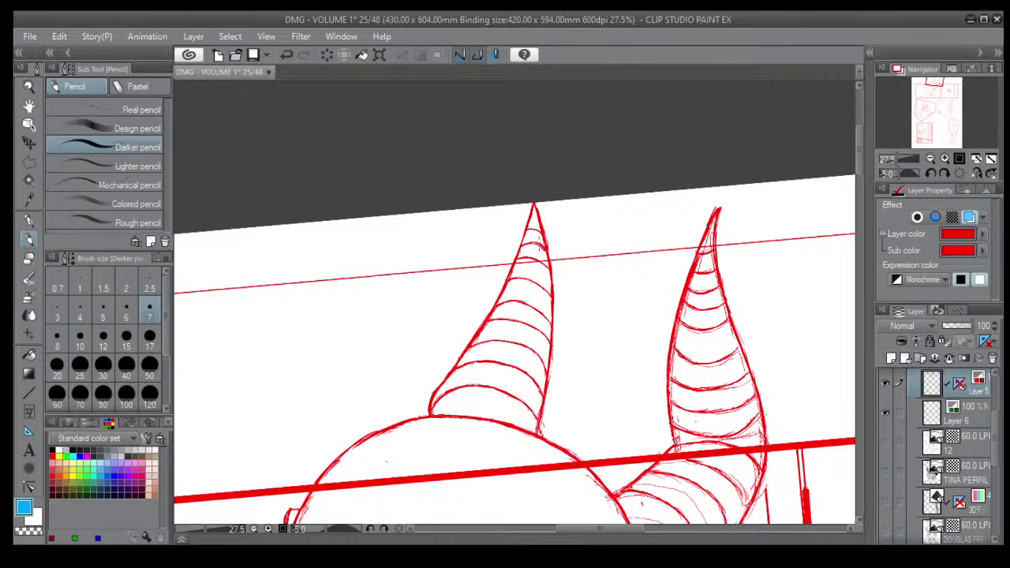
{"action": "scroll", "coordinate": [511, 250], "scroll_direction": "down", "scroll_amount": 7}
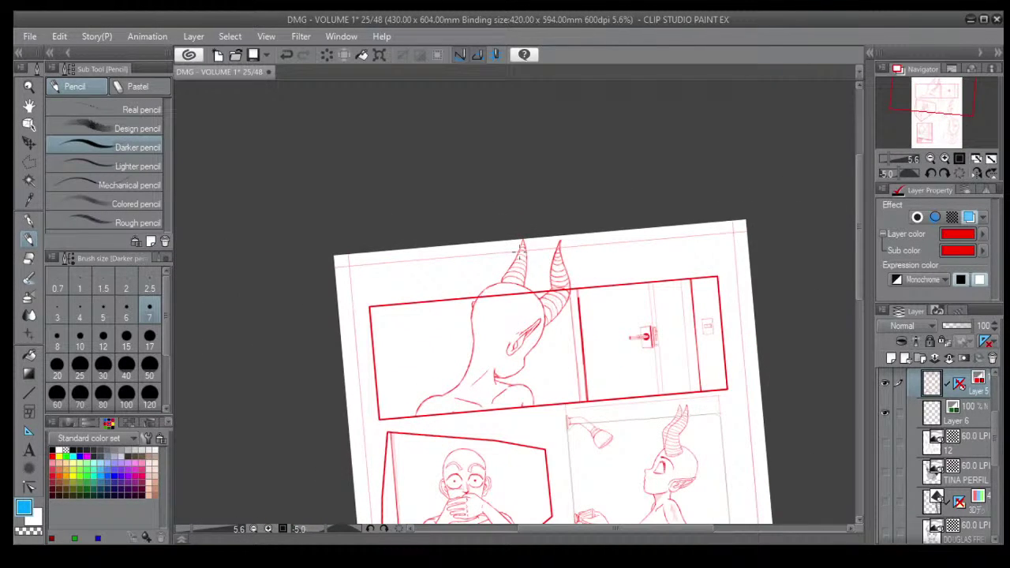
{"action": "key", "text": "asciicircum"}
{"action": "key", "text": "asciicircum"}
{"action": "key", "text": "minus"}
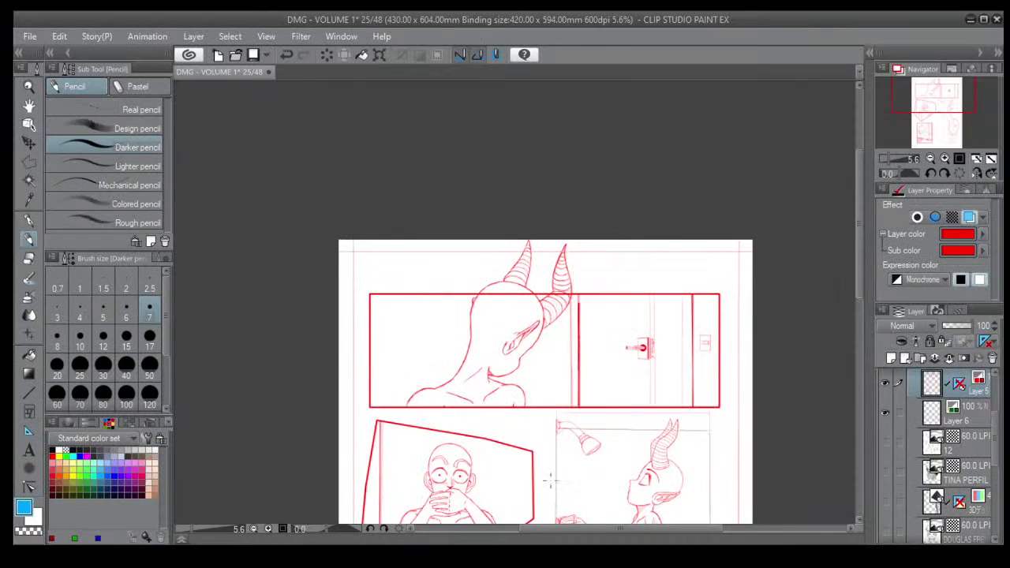
{"action": "mouse_move", "coordinate": [592, 483]}
{"action": "left_mouse_down"}
{"action": "mouse_move", "coordinate": [570, 422]}
{"action": "mouse_move", "coordinate": [565, 309]}
{"action": "mouse_move", "coordinate": [548, 306]}
{"action": "left_mouse_up"}
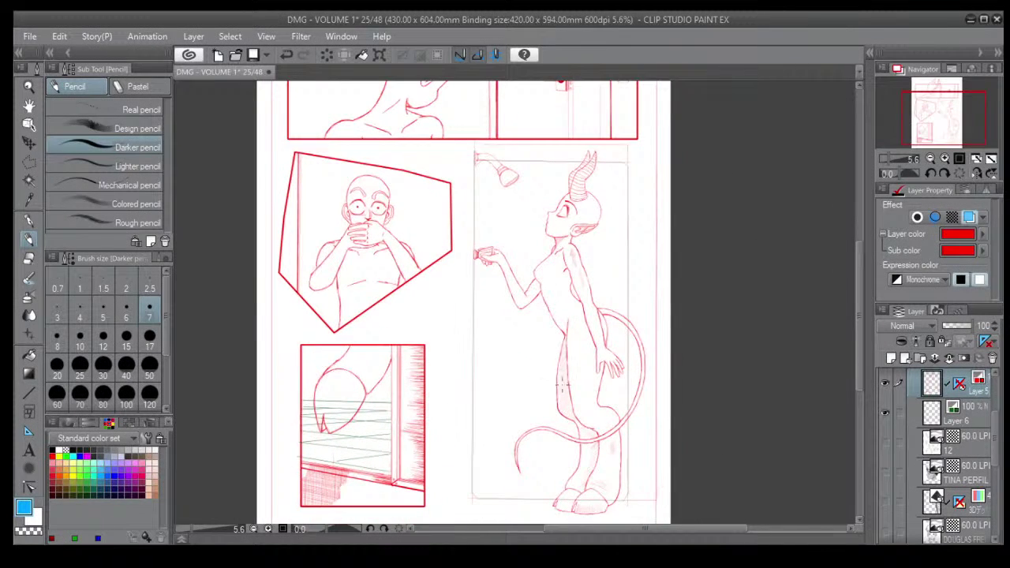
Examine the full-body figure in the shower panel and compare it with the other panels on the page.
{"action": "left_click_drag", "start_coordinate": [567, 389], "coordinate": [551, 323]}
{"action": "left_click_drag", "start_coordinate": [560, 398], "coordinate": [544, 388]}
{"action": "left_click_drag", "start_coordinate": [479, 249], "coordinate": [455, 308]}
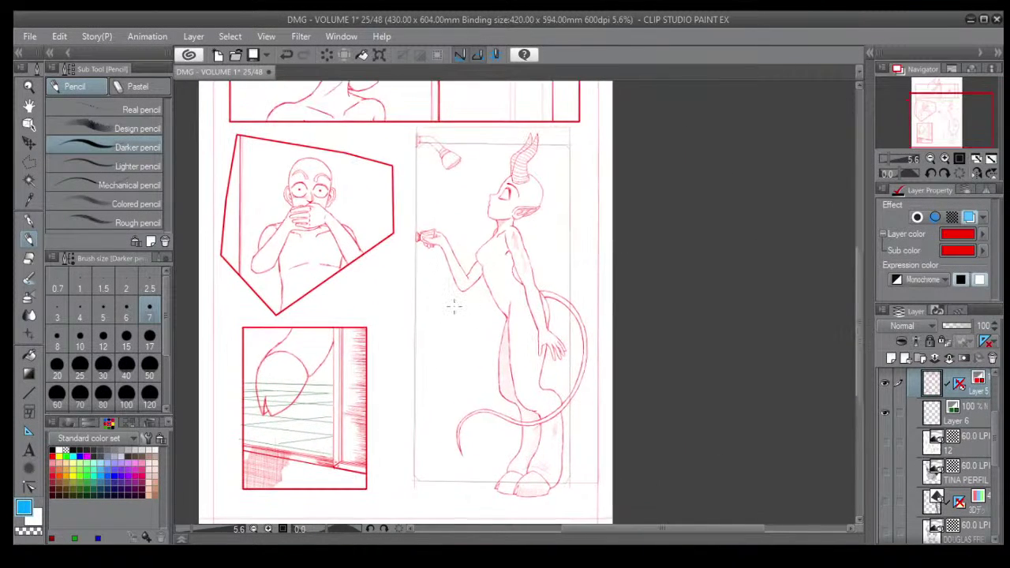
{"action": "scroll", "coordinate": [454, 308], "scroll_direction": "up", "scroll_amount": 5}
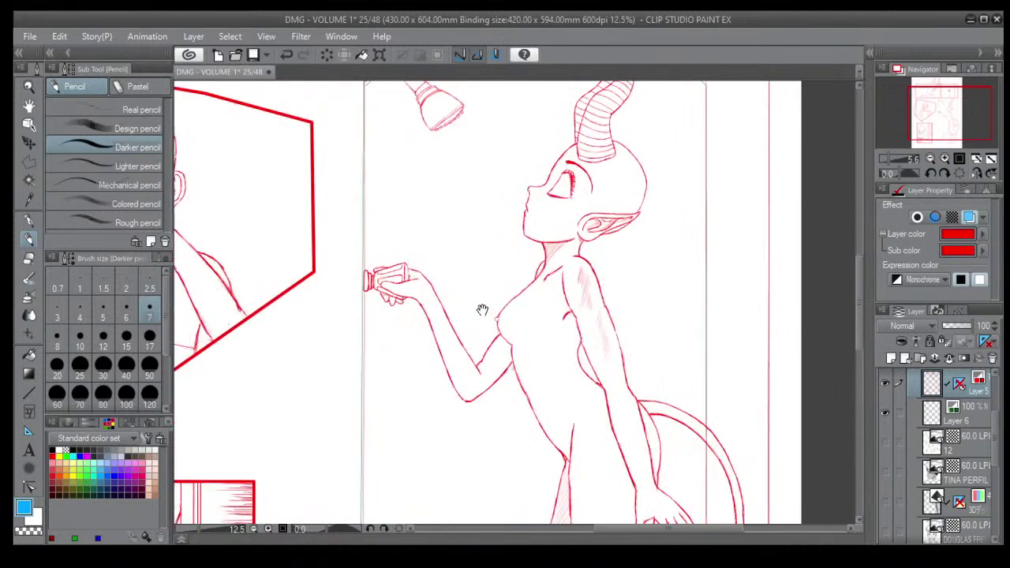
{"action": "left_click_drag", "start_coordinate": [491, 307], "coordinate": [489, 386]}
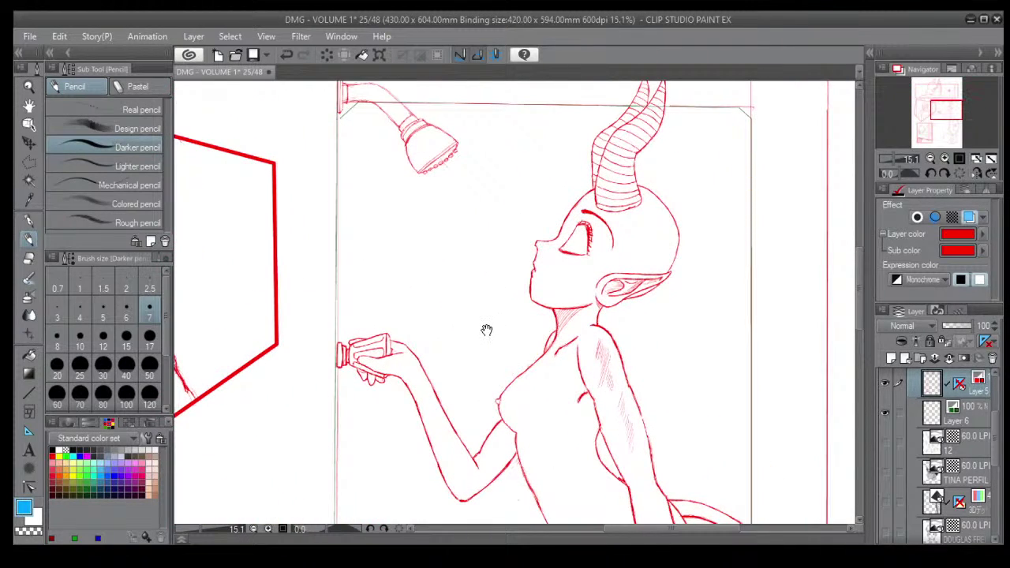
{"action": "scroll", "coordinate": [481, 332], "scroll_direction": "down", "scroll_amount": 6}
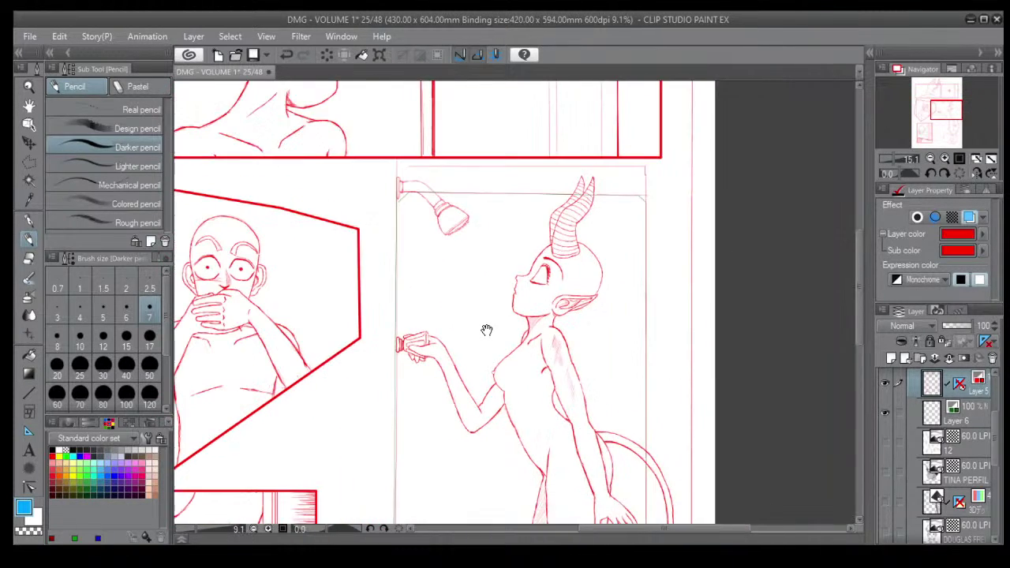
{"action": "left_click_drag", "start_coordinate": [446, 363], "coordinate": [449, 361]}
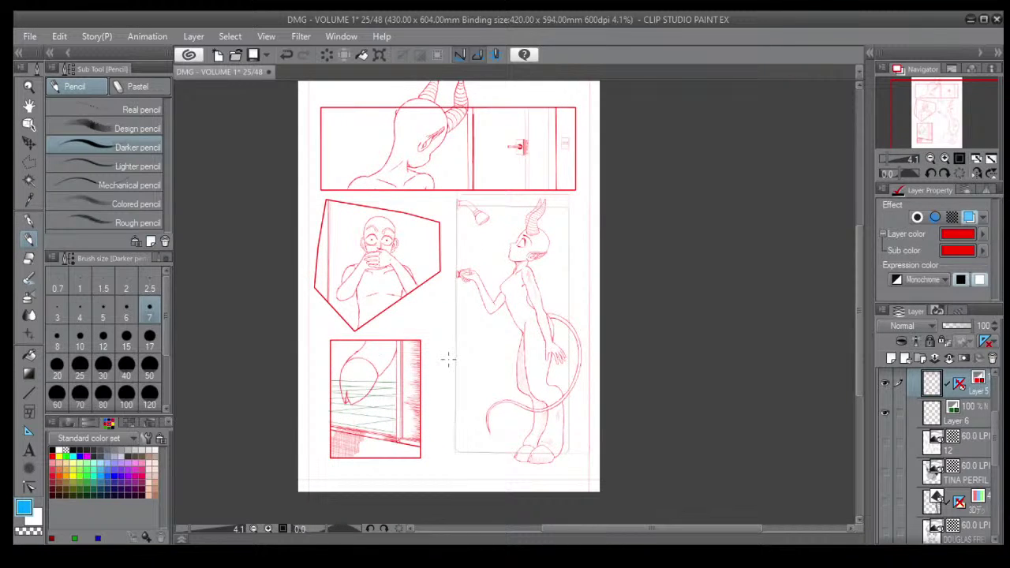
{"action": "scroll", "coordinate": [457, 319], "scroll_direction": "up", "scroll_amount": 4}
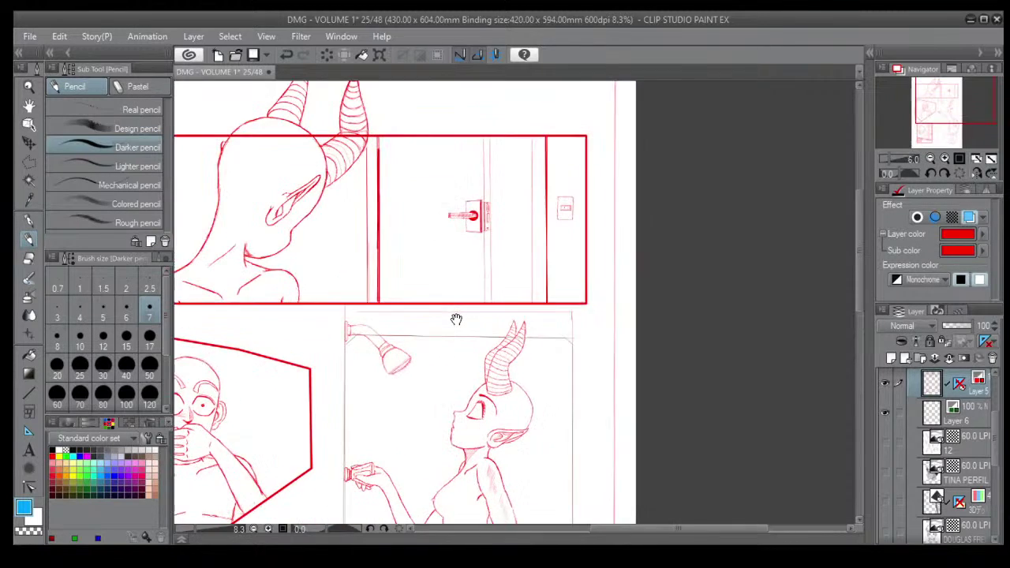
Darken the vertical door-edge line above and below the handle in the top panel using the Darker pencil at size 12.
{"action": "scroll", "coordinate": [457, 320], "scroll_direction": "up", "scroll_amount": 1}
{"action": "left_click_drag", "start_coordinate": [555, 187], "coordinate": [555, 306]}
{"action": "left_click_drag", "start_coordinate": [360, 205], "coordinate": [531, 360]}
{"action": "left_click_drag", "start_coordinate": [622, 460], "coordinate": [521, 354]}
{"action": "left_click_drag", "start_coordinate": [598, 381], "coordinate": [541, 358]}
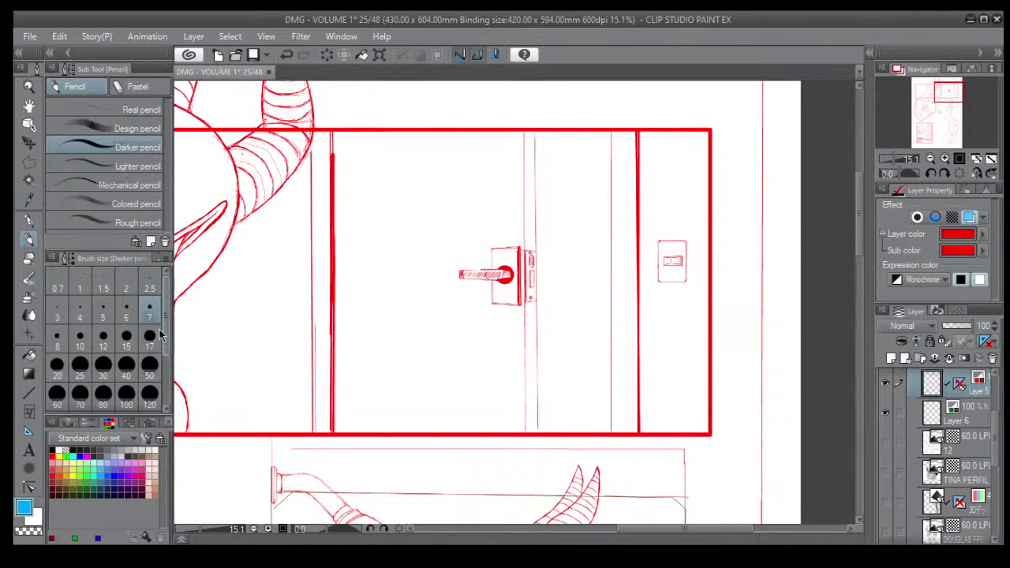
{"action": "left_click", "coordinate": [103, 336]}
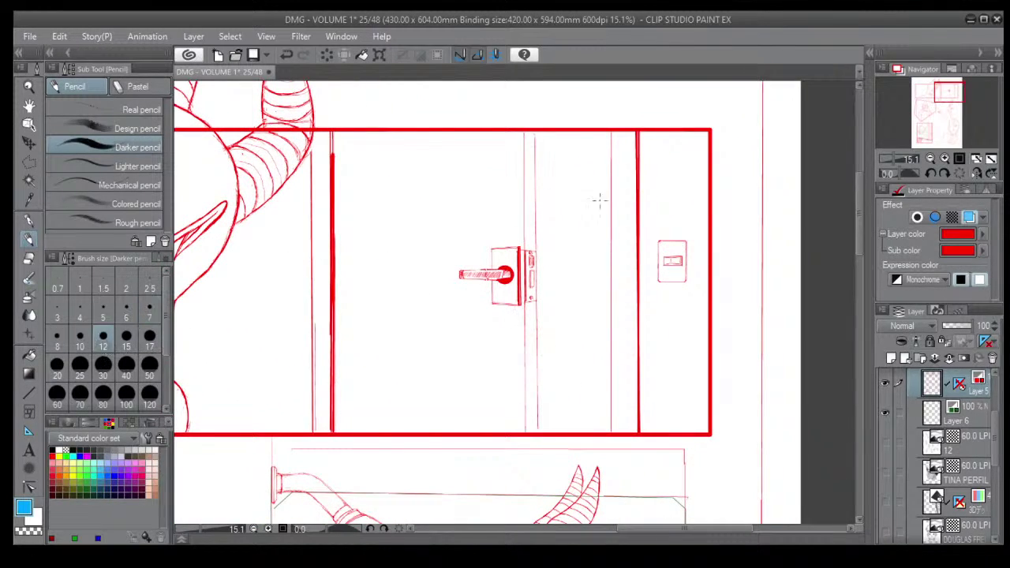
{"action": "left_click", "coordinate": [523, 132]}
{"action": "left_click", "coordinate": [526, 251], "text": "shift"}
{"action": "key", "text": "ctrl+z"}
{"action": "left_click_drag", "start_coordinate": [524, 131], "coordinate": [525, 253]}
{"action": "left_click_drag", "start_coordinate": [524, 150], "coordinate": [523, 258]}
{"action": "left_click_drag", "start_coordinate": [524, 183], "coordinate": [524, 253]}
{"action": "left_click_drag", "start_coordinate": [526, 305], "coordinate": [525, 433]}
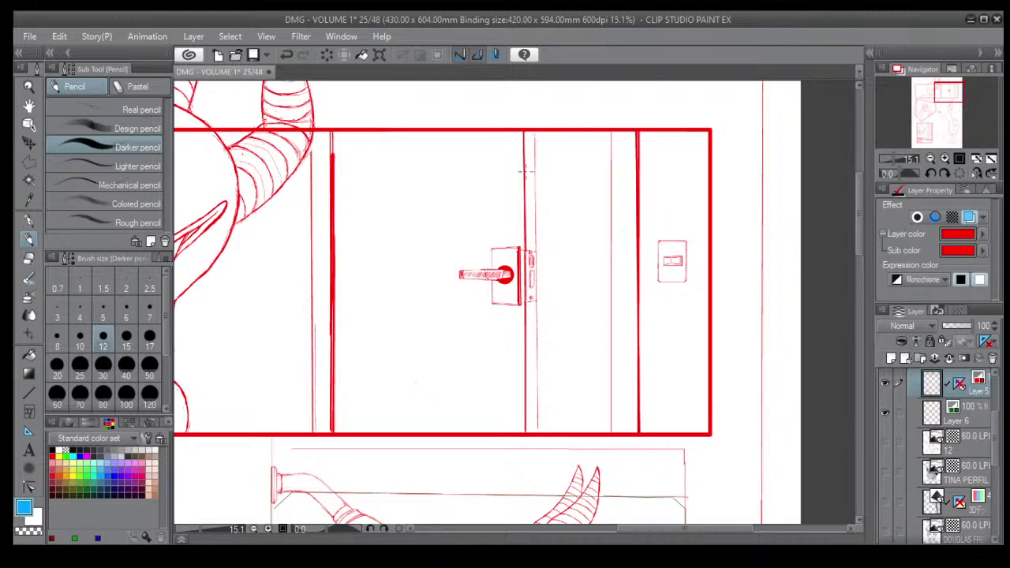
Darken the second vertical door-edge line just beyond the latch plate, above and below the lock, with the size 12 Darker pencil.
{"action": "left_click_drag", "start_coordinate": [534, 132], "coordinate": [535, 259]}
{"action": "left_click_drag", "start_coordinate": [537, 300], "coordinate": [538, 432]}
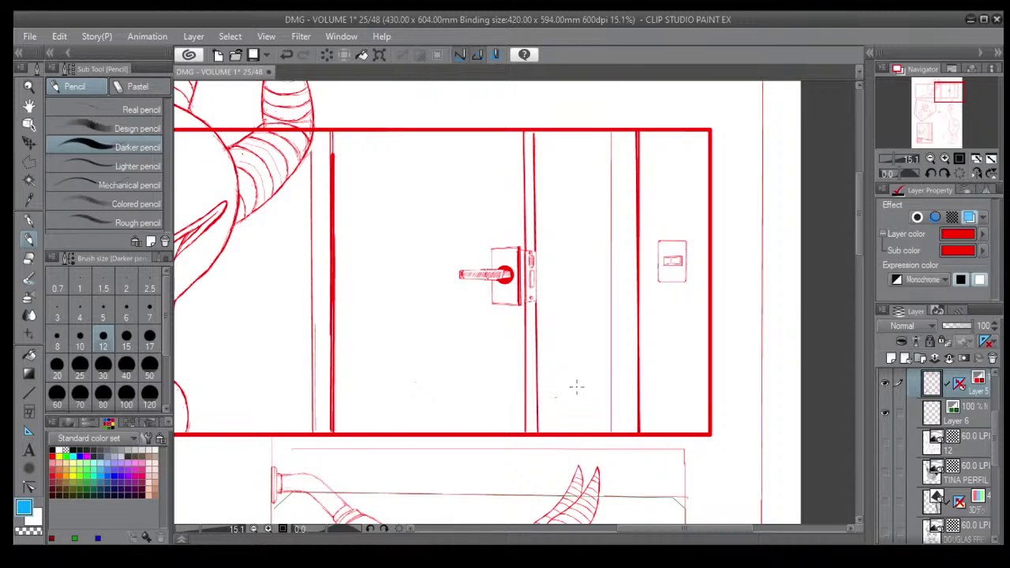
{"action": "scroll", "coordinate": [532, 255], "scroll_direction": "up", "scroll_amount": 5}
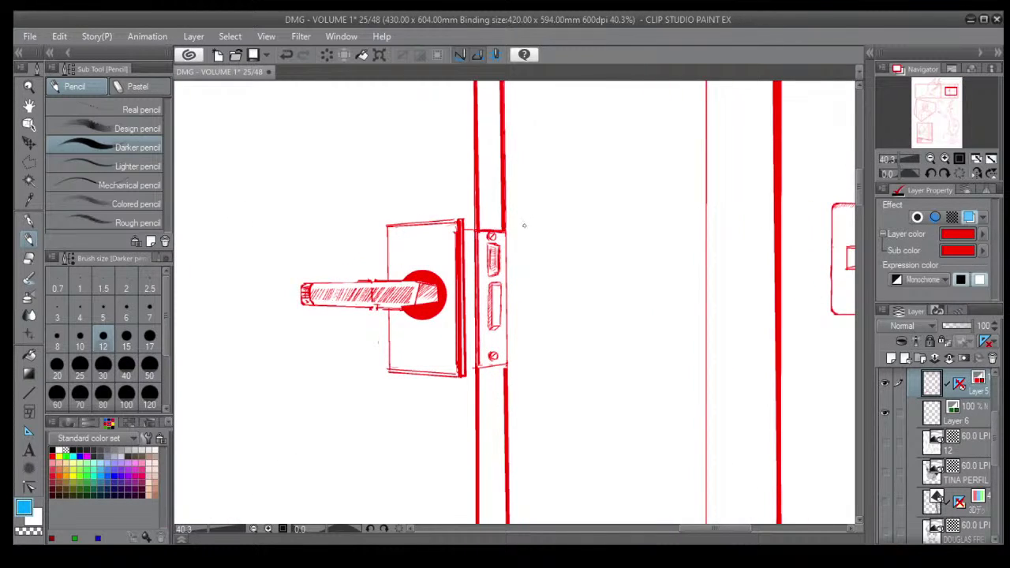
Thicken the outlines of the latch plate and its lower bolt slot on the door edge with the Darker pencil.
{"action": "mouse_move", "coordinate": [505, 229]}
{"action": "left_mouse_down"}
{"action": "mouse_move", "coordinate": [506, 354]}
{"action": "mouse_move", "coordinate": [478, 368]}
{"action": "left_mouse_up"}
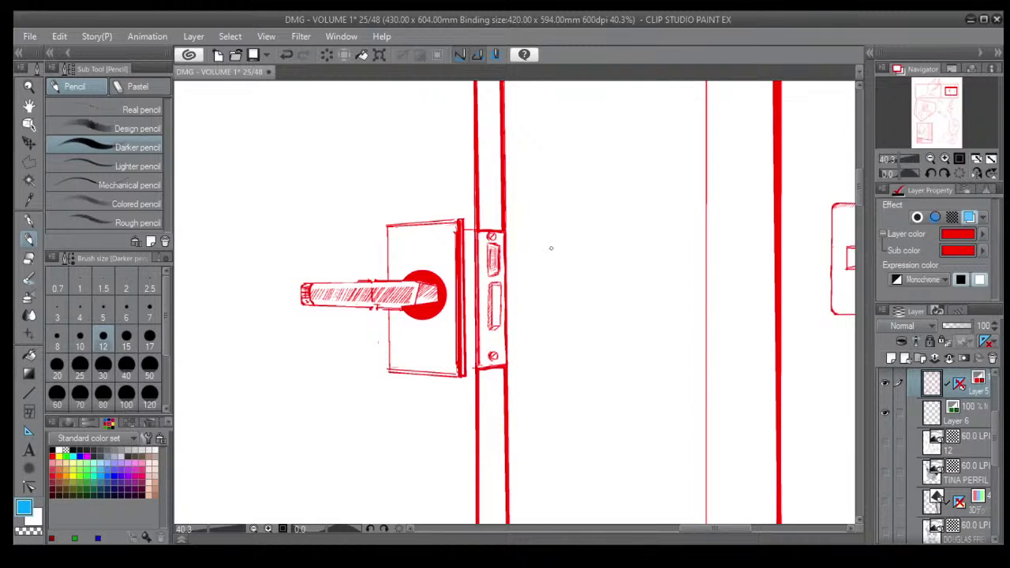
{"action": "scroll", "coordinate": [496, 259], "scroll_direction": "up", "scroll_amount": 1}
{"action": "left_click_drag", "start_coordinate": [488, 287], "coordinate": [486, 339]}
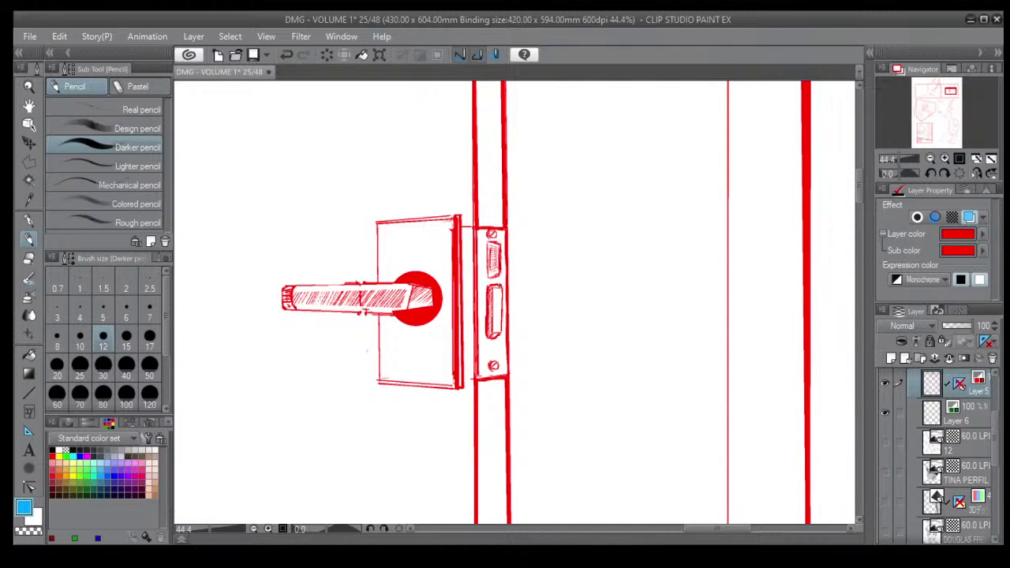
{"action": "left_click_drag", "start_coordinate": [503, 284], "coordinate": [503, 306]}
{"action": "left_click_drag", "start_coordinate": [504, 294], "coordinate": [504, 326]}
Darken the handle backplate's top edge at brush size 12 and its left edge at brush size 6.
{"action": "left_click_drag", "start_coordinate": [455, 215], "coordinate": [377, 224]}
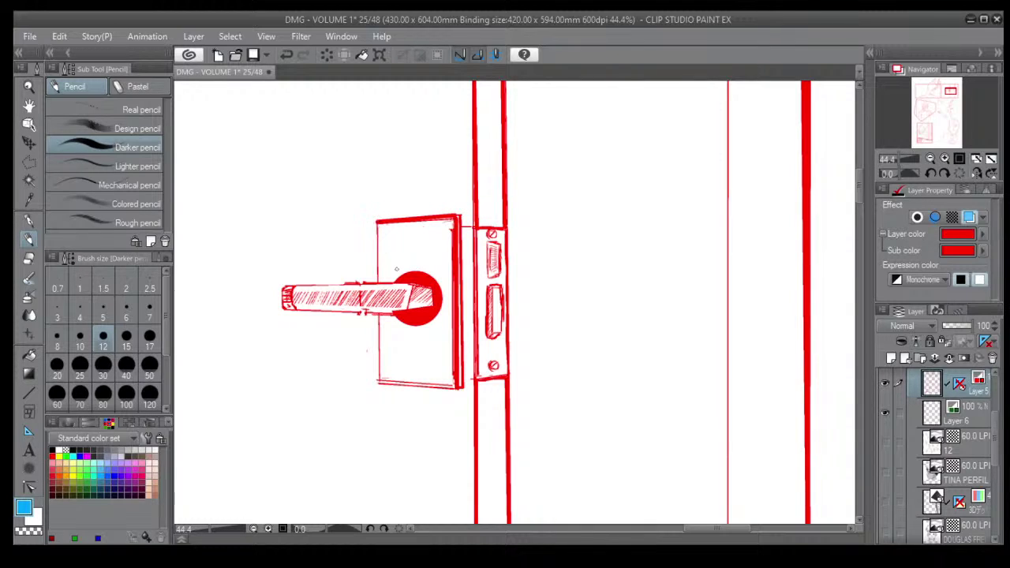
{"action": "left_click", "coordinate": [126, 311]}
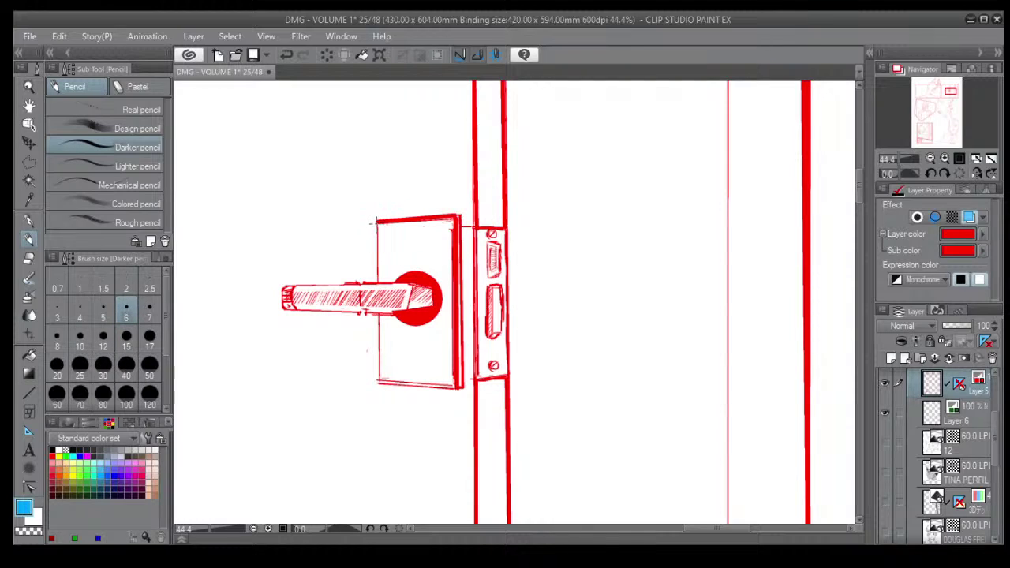
{"action": "mouse_move", "coordinate": [377, 223]}
{"action": "left_mouse_down"}
{"action": "mouse_move", "coordinate": [377, 319]}
{"action": "mouse_move", "coordinate": [350, 333]}
{"action": "mouse_move", "coordinate": [377, 319]}
{"action": "mouse_move", "coordinate": [379, 383]}
{"action": "left_mouse_up"}
{"action": "key", "text": "ctrl+z"}
{"action": "key", "text": "ctrl+z"}
{"action": "left_click_drag", "start_coordinate": [377, 315], "coordinate": [379, 384]}
Darken the bottom edge of the handle backplate with the Darker pencil at brush size 5.
{"action": "left_click", "coordinate": [102, 311]}
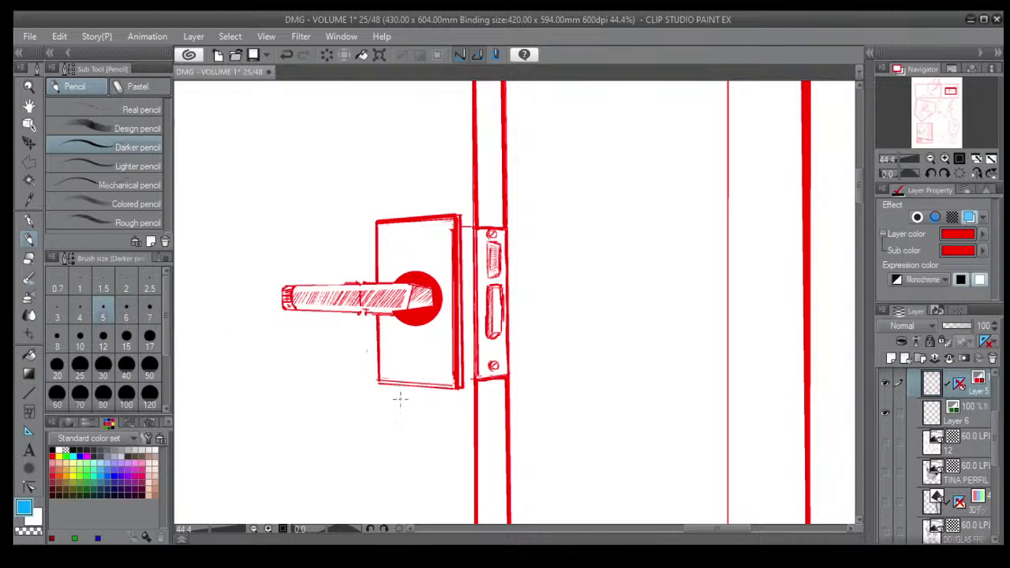
{"action": "mouse_move", "coordinate": [379, 382]}
{"action": "left_mouse_down"}
{"action": "mouse_move", "coordinate": [474, 399]}
{"action": "mouse_move", "coordinate": [458, 387]}
{"action": "left_mouse_up"}
{"action": "key", "text": "ctrl+z"}
{"action": "key", "text": "ctrl+z"}
{"action": "left_click_drag", "start_coordinate": [378, 385], "coordinate": [457, 393]}
{"action": "mouse_move", "coordinate": [453, 387]}
{"action": "left_mouse_down"}
{"action": "mouse_move", "coordinate": [381, 382]}
{"action": "mouse_move", "coordinate": [453, 388]}
{"action": "left_mouse_up"}
Reinforce the upper and lower outlines of the door's lever handle.
{"action": "left_click_drag", "start_coordinate": [397, 285], "coordinate": [289, 286]}
{"action": "mouse_move", "coordinate": [358, 284]}
{"action": "left_mouse_down"}
{"action": "mouse_move", "coordinate": [284, 286]}
{"action": "mouse_move", "coordinate": [280, 300]}
{"action": "mouse_move", "coordinate": [382, 314]}
{"action": "left_mouse_up"}
{"action": "left_click_drag", "start_coordinate": [293, 310], "coordinate": [391, 315]}
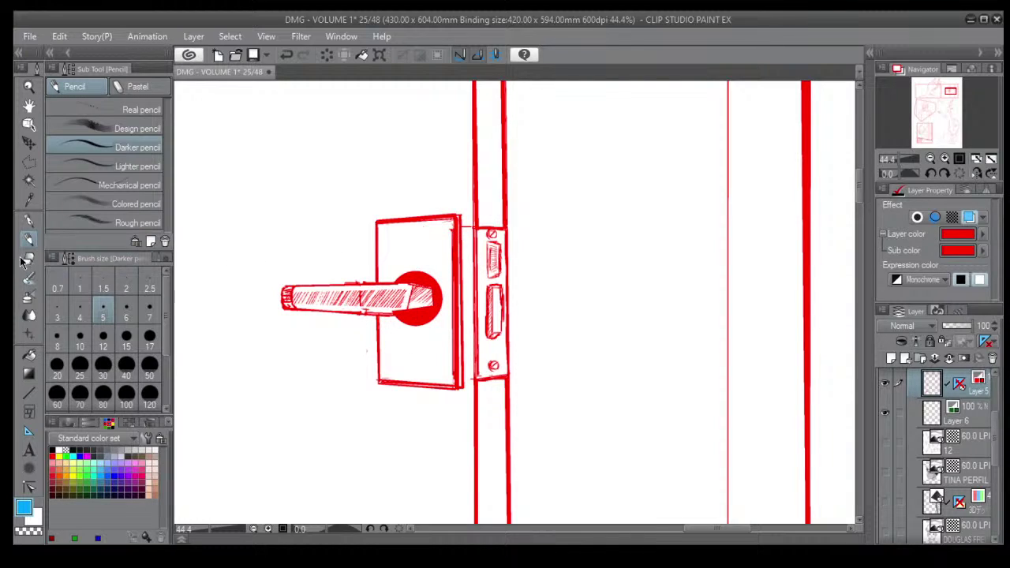
Erase along the thin vertical line between the door edge and the light switch with the Hard eraser at size 8.
{"action": "key", "text": "e"}
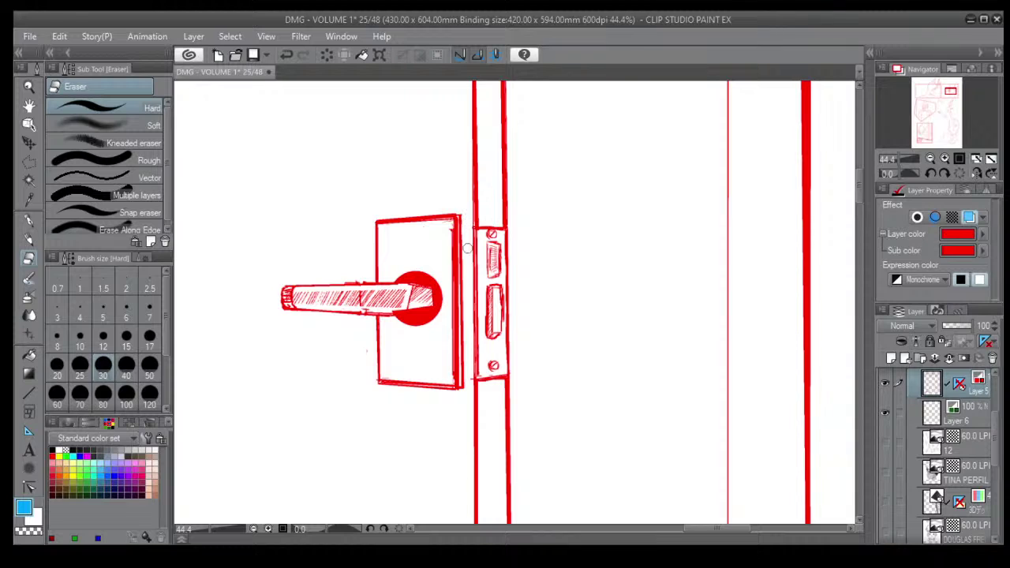
{"action": "scroll", "coordinate": [468, 225], "scroll_direction": "down", "scroll_amount": 3}
{"action": "scroll", "coordinate": [486, 218], "scroll_direction": "down", "scroll_amount": 4}
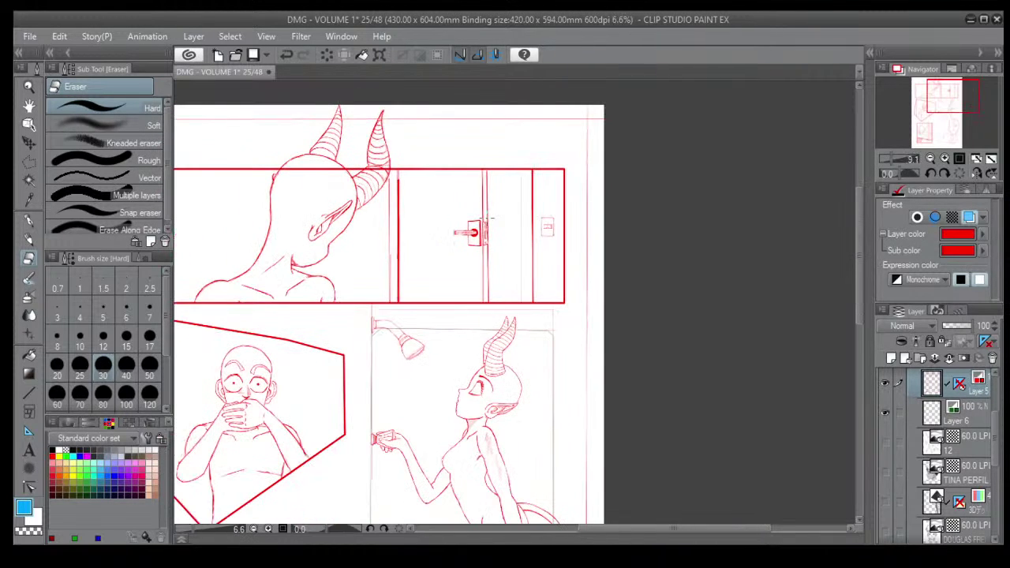
{"action": "left_click_drag", "start_coordinate": [530, 254], "coordinate": [472, 288]}
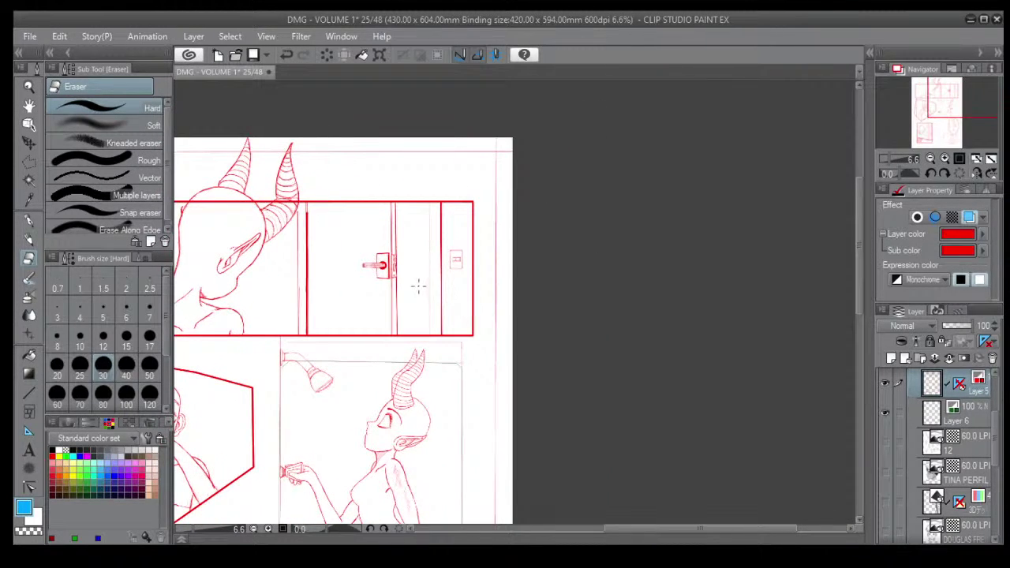
{"action": "scroll", "coordinate": [417, 283], "scroll_direction": "up", "scroll_amount": 2}
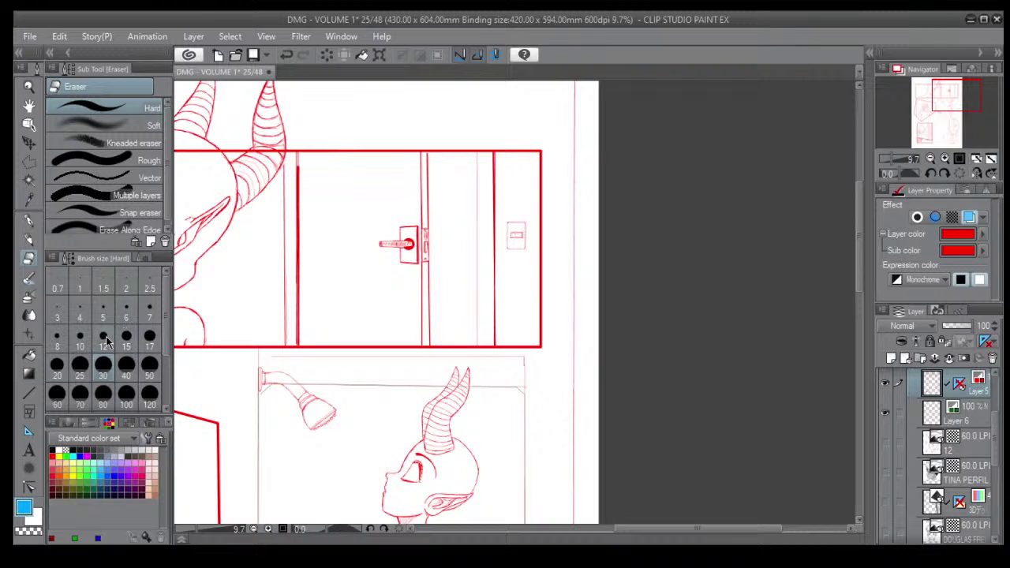
{"action": "left_click", "coordinate": [56, 340]}
{"action": "scroll", "coordinate": [490, 207], "scroll_direction": "up", "scroll_amount": 2}
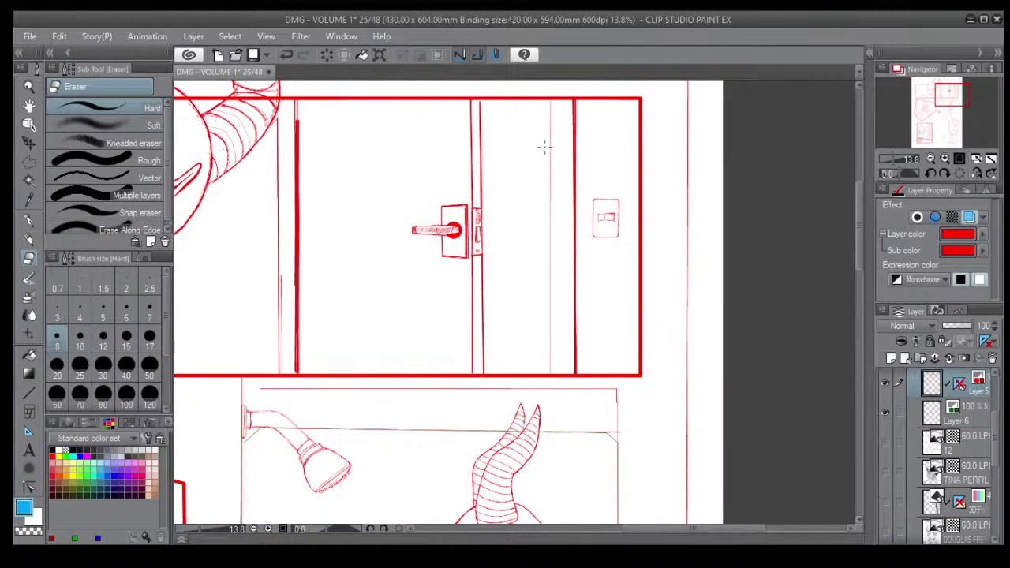
{"action": "left_click_drag", "start_coordinate": [545, 146], "coordinate": [549, 357]}
Redraw the thin vertical door frame line over the panel's full height with the Darker pencil at size 8.
{"action": "left_click", "coordinate": [28, 239]}
{"action": "left_click", "coordinate": [57, 342]}
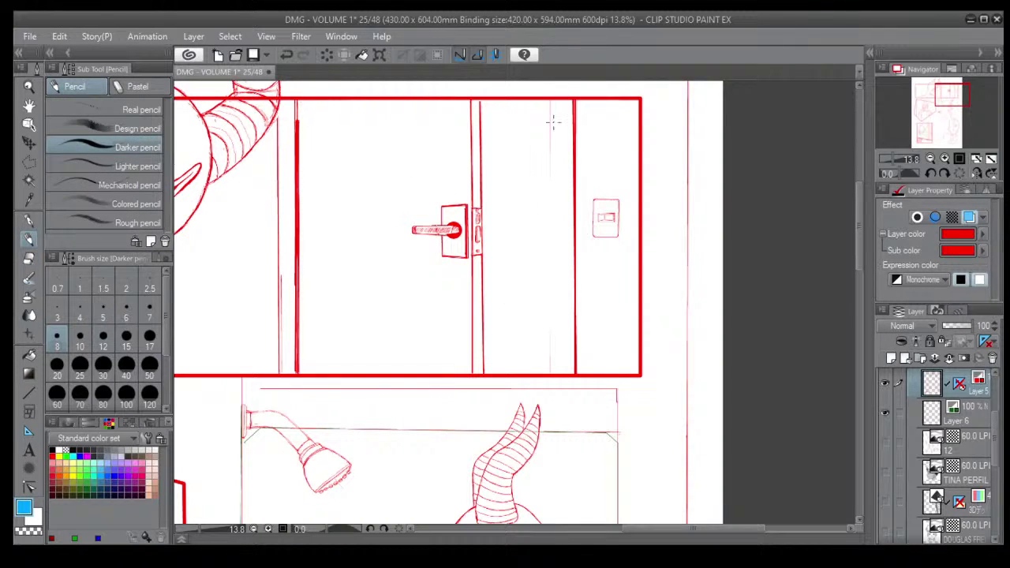
{"action": "mouse_move", "coordinate": [550, 97]}
{"action": "left_mouse_down"}
{"action": "mouse_move", "coordinate": [569, 278]}
{"action": "mouse_move", "coordinate": [550, 369]}
{"action": "left_mouse_up"}
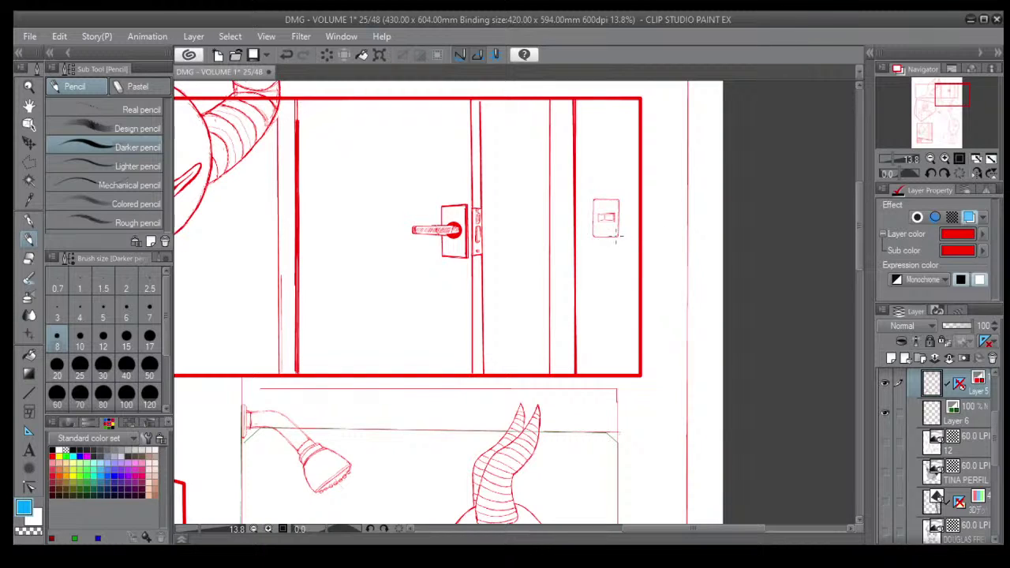
Thicken the right and bottom edges of the light switch plate with size 8 pencil strokes.
{"action": "scroll", "coordinate": [618, 235], "scroll_direction": "up", "scroll_amount": 8}
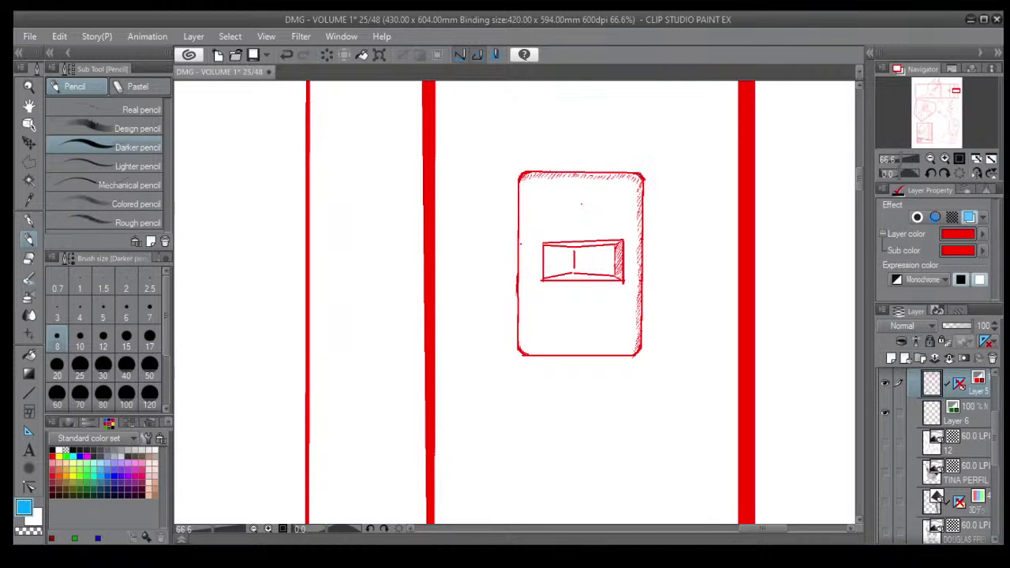
{"action": "left_click_drag", "start_coordinate": [643, 177], "coordinate": [644, 262]}
{"action": "left_click_drag", "start_coordinate": [647, 214], "coordinate": [646, 282]}
{"action": "left_click_drag", "start_coordinate": [644, 244], "coordinate": [643, 312]}
{"action": "left_click_drag", "start_coordinate": [646, 266], "coordinate": [646, 306]}
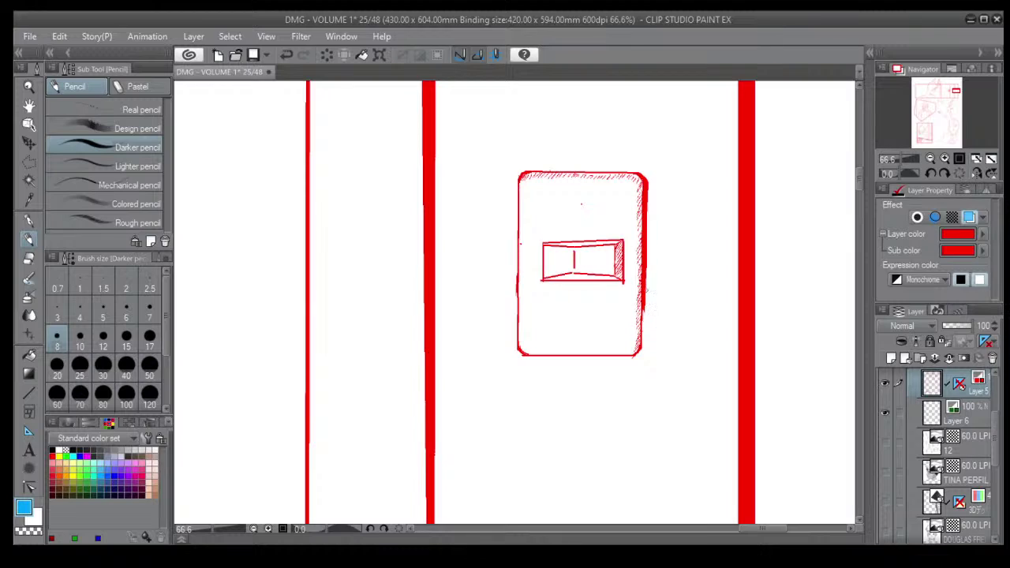
{"action": "left_click_drag", "start_coordinate": [645, 255], "coordinate": [643, 347]}
{"action": "mouse_move", "coordinate": [643, 306]}
{"action": "left_mouse_down"}
{"action": "mouse_move", "coordinate": [642, 354]}
{"action": "mouse_move", "coordinate": [527, 355]}
{"action": "left_mouse_up"}
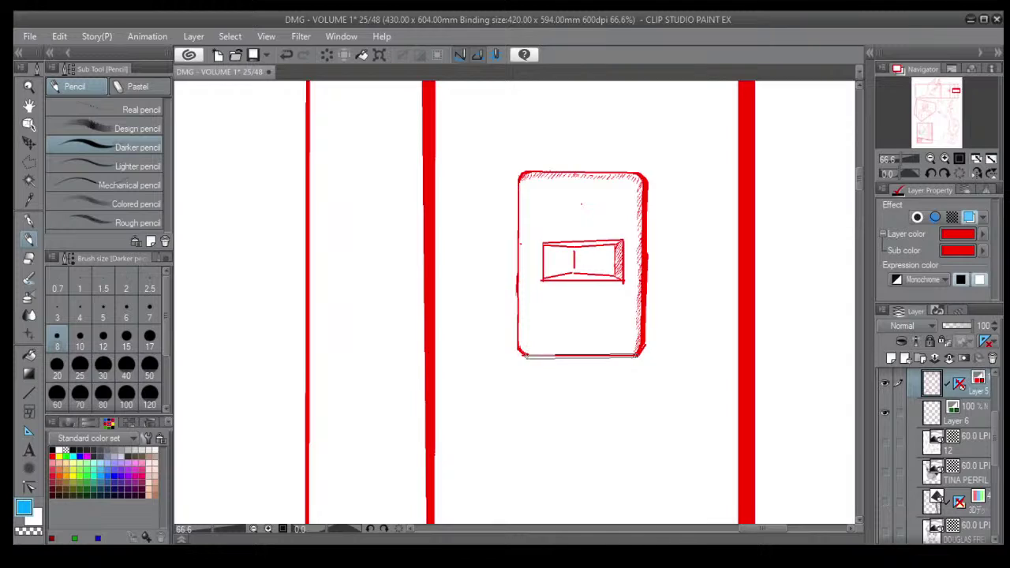
{"action": "left_click_drag", "start_coordinate": [640, 356], "coordinate": [523, 355]}
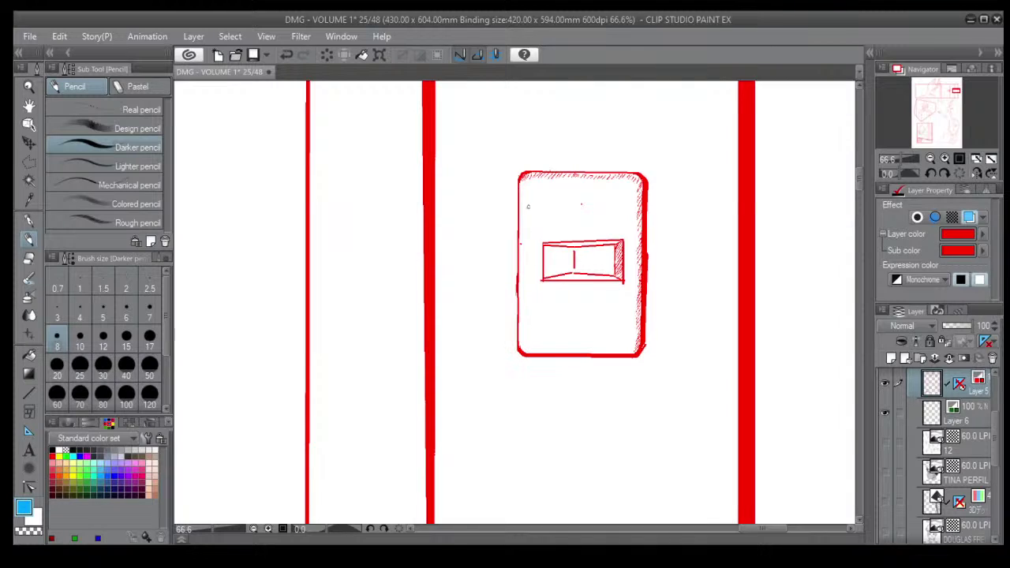
Thicken the top and left edges of the light switch plate with the pencil at size 6.
{"action": "left_click", "coordinate": [126, 311]}
{"action": "mouse_move", "coordinate": [638, 175]}
{"action": "left_mouse_down"}
{"action": "mouse_move", "coordinate": [524, 172]}
{"action": "mouse_move", "coordinate": [519, 344]}
{"action": "left_mouse_up"}
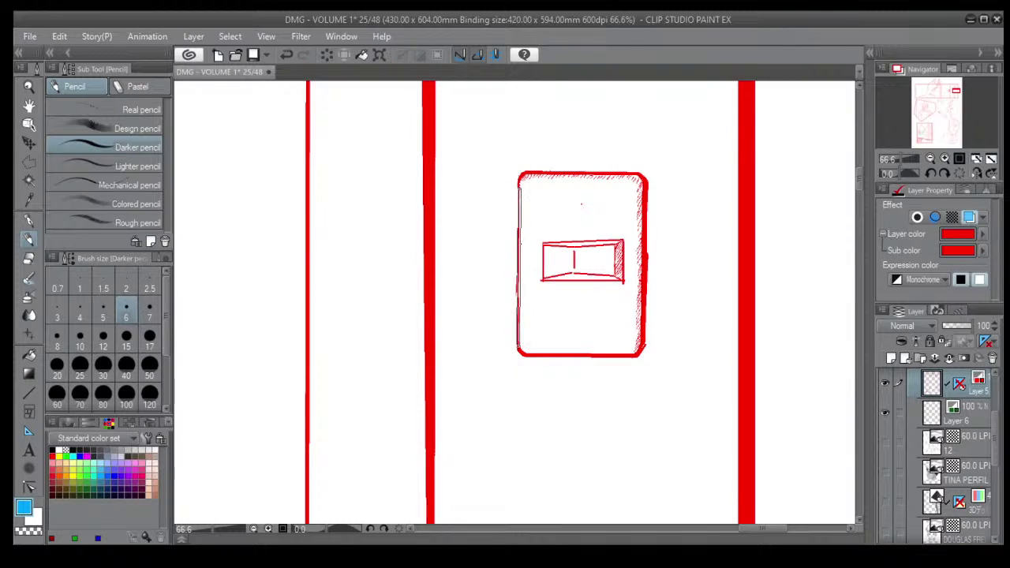
{"action": "left_click_drag", "start_coordinate": [520, 186], "coordinate": [518, 354]}
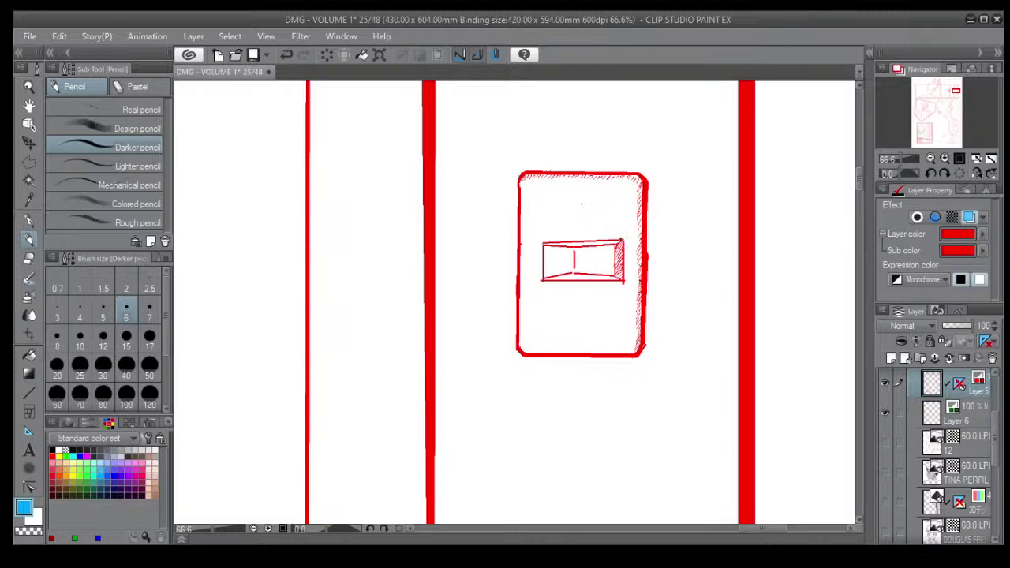
Thicken all four sides of the rectangular rocker outline inside the light switch plate.
{"action": "left_click_drag", "start_coordinate": [622, 240], "coordinate": [544, 243]}
{"action": "mouse_move", "coordinate": [622, 240]}
{"action": "left_mouse_down"}
{"action": "mouse_move", "coordinate": [543, 243]}
{"action": "mouse_move", "coordinate": [543, 280]}
{"action": "left_mouse_up"}
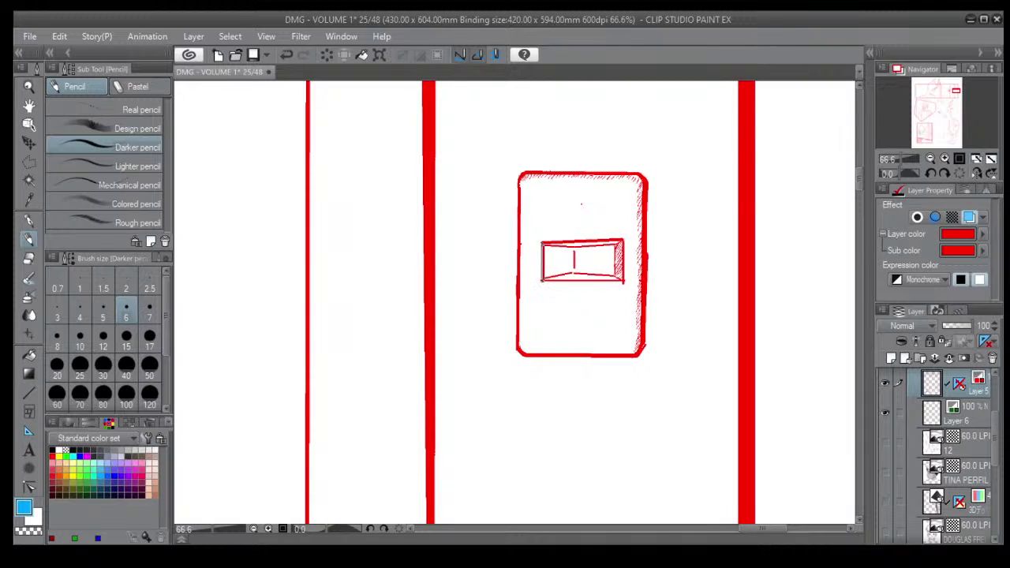
{"action": "mouse_move", "coordinate": [543, 243]}
{"action": "left_mouse_down"}
{"action": "mouse_move", "coordinate": [542, 281]}
{"action": "mouse_move", "coordinate": [623, 280]}
{"action": "left_mouse_up"}
{"action": "left_click_drag", "start_coordinate": [542, 281], "coordinate": [622, 279]}
{"action": "left_click_drag", "start_coordinate": [622, 241], "coordinate": [624, 282]}
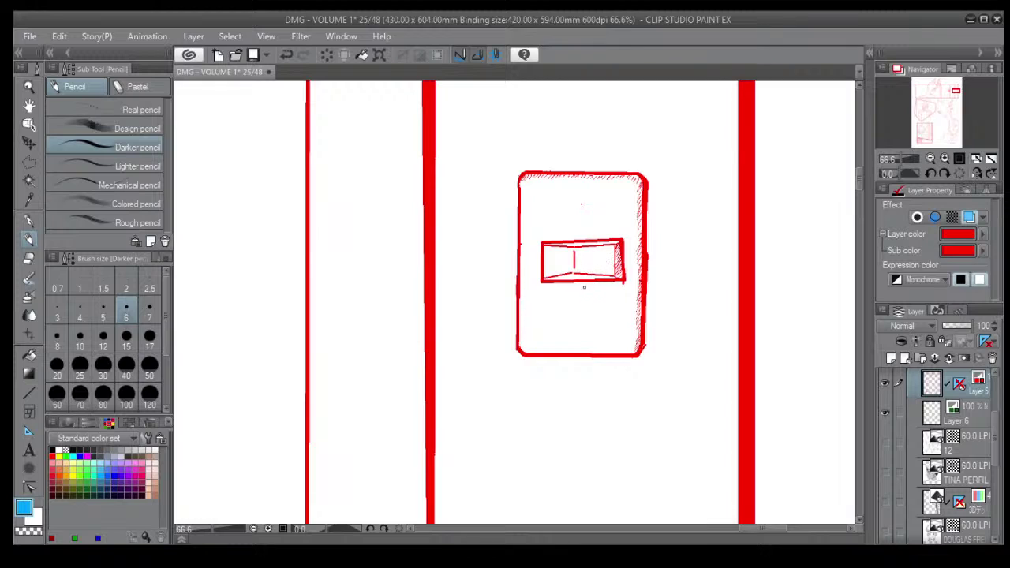
{"action": "left_click", "coordinate": [28, 258]}
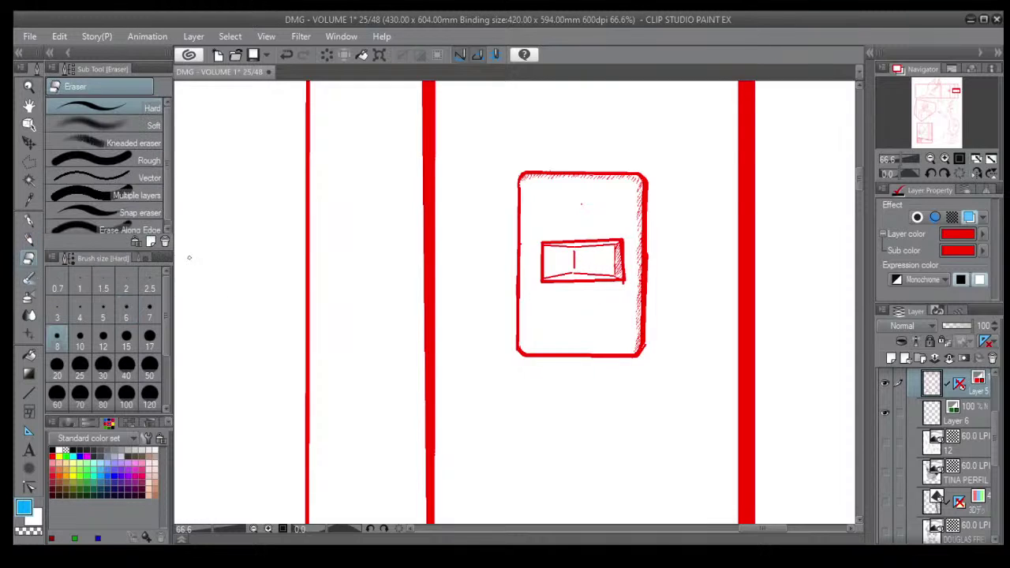
{"action": "scroll", "coordinate": [629, 232], "scroll_direction": "down", "scroll_amount": 8}
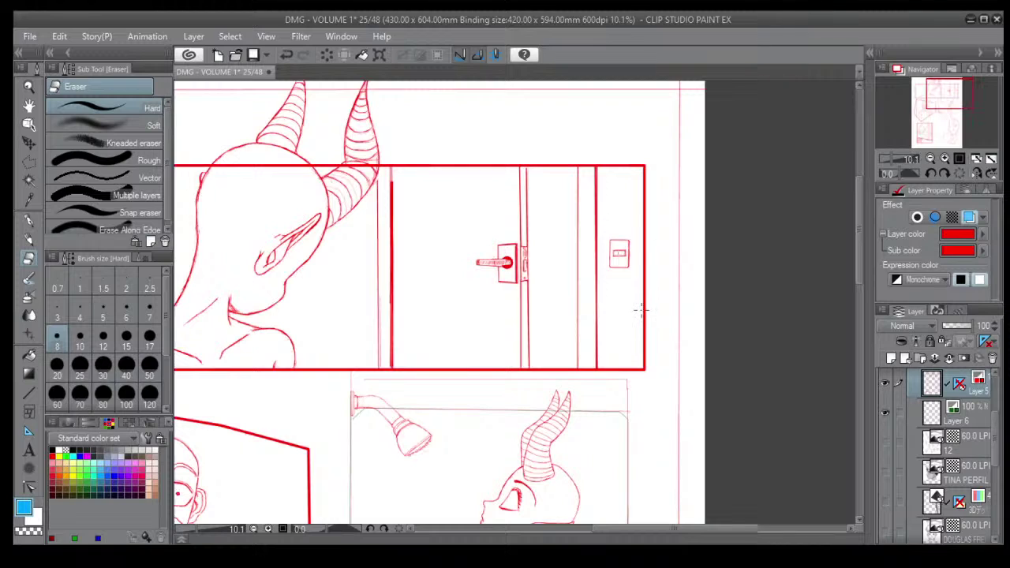
{"action": "left_click_drag", "start_coordinate": [636, 304], "coordinate": [521, 300]}
Draw a narrow side face along the light switch plate's right edge with the Darker pencil and shade it in.
{"action": "scroll", "coordinate": [521, 300], "scroll_direction": "up", "scroll_amount": 3}
{"action": "scroll", "coordinate": [560, 297], "scroll_direction": "up", "scroll_amount": 4}
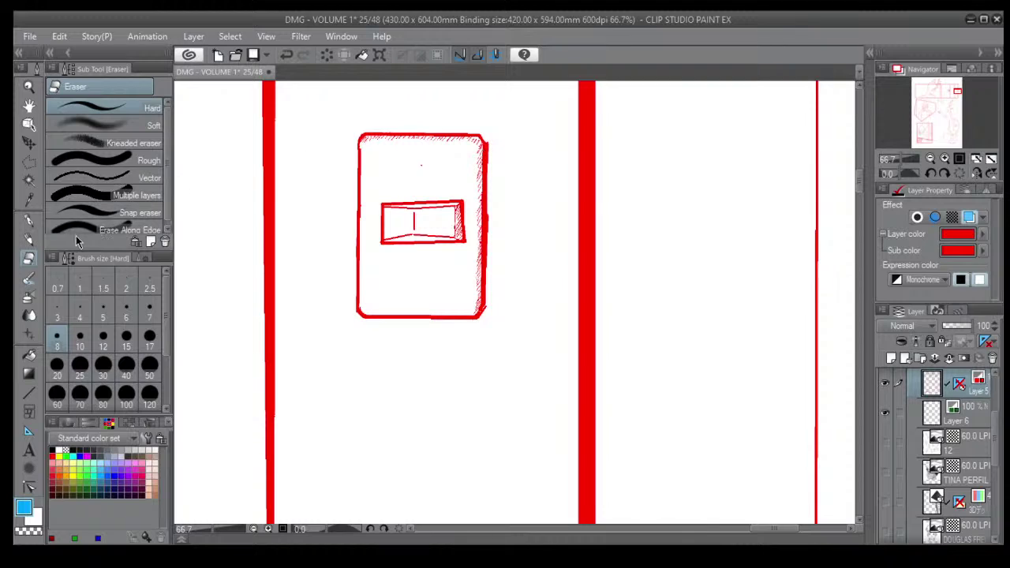
{"action": "left_click", "coordinate": [30, 240]}
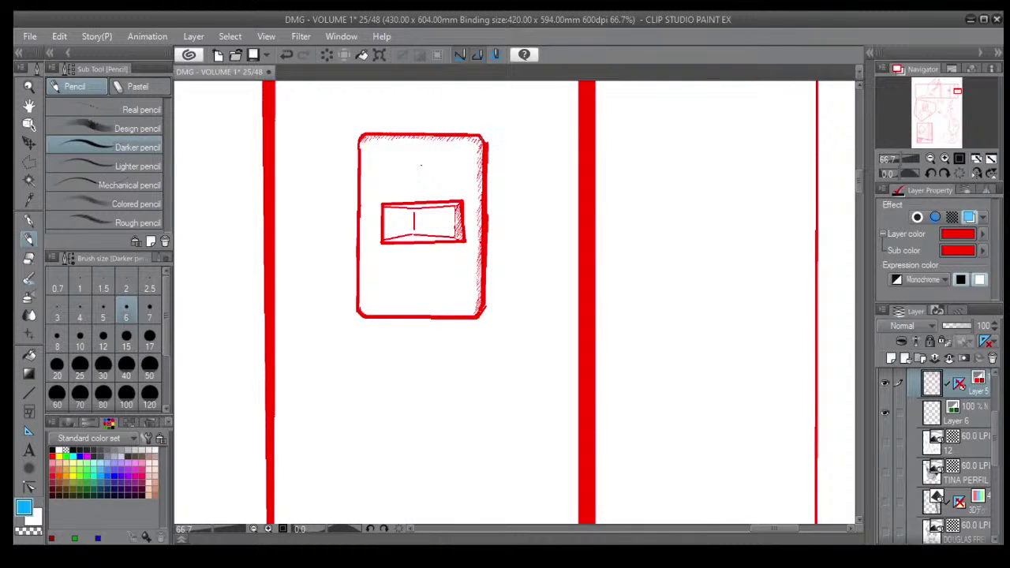
{"action": "mouse_move", "coordinate": [488, 144]}
{"action": "left_mouse_down"}
{"action": "mouse_move", "coordinate": [480, 136]}
{"action": "mouse_move", "coordinate": [491, 140]}
{"action": "left_mouse_up"}
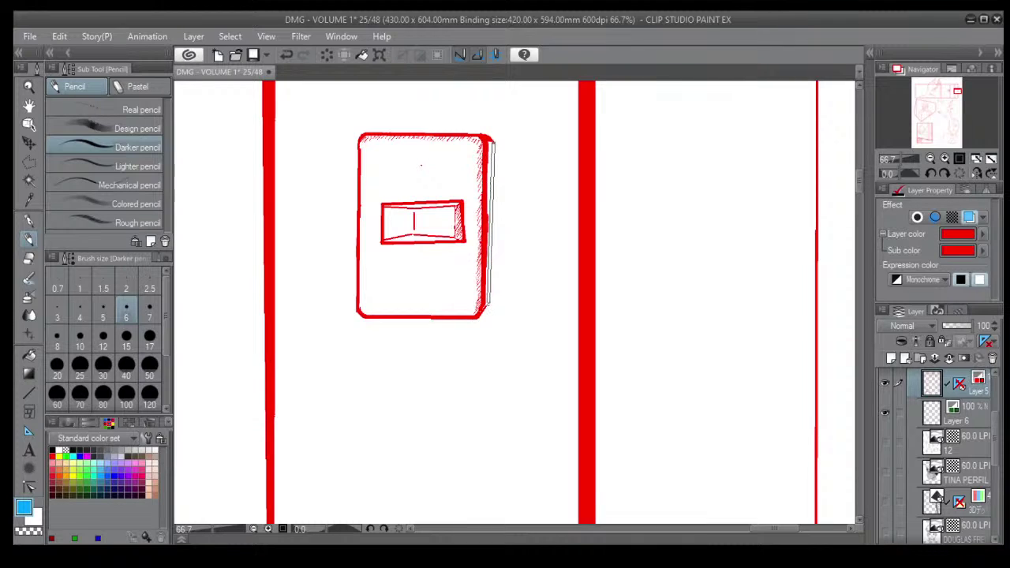
{"action": "left_click_drag", "start_coordinate": [491, 142], "coordinate": [479, 317]}
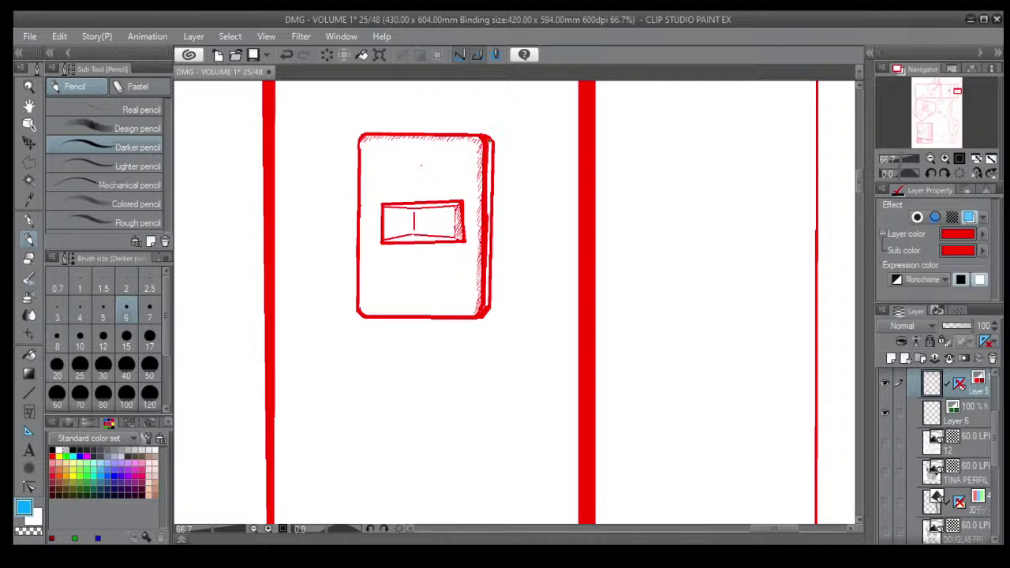
{"action": "left_click_drag", "start_coordinate": [490, 140], "coordinate": [487, 301]}
{"action": "left_click_drag", "start_coordinate": [489, 162], "coordinate": [486, 306]}
{"action": "left_click_drag", "start_coordinate": [490, 142], "coordinate": [486, 307]}
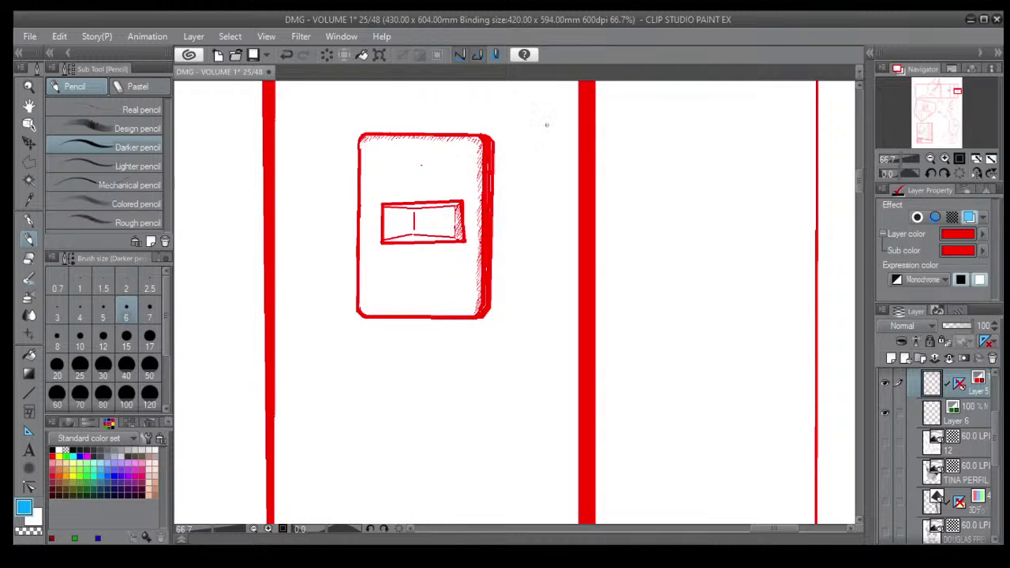
Extend the thick vertical door line beside the horned character up to the panel's top border.
{"action": "scroll", "coordinate": [547, 125], "scroll_direction": "down", "scroll_amount": 8}
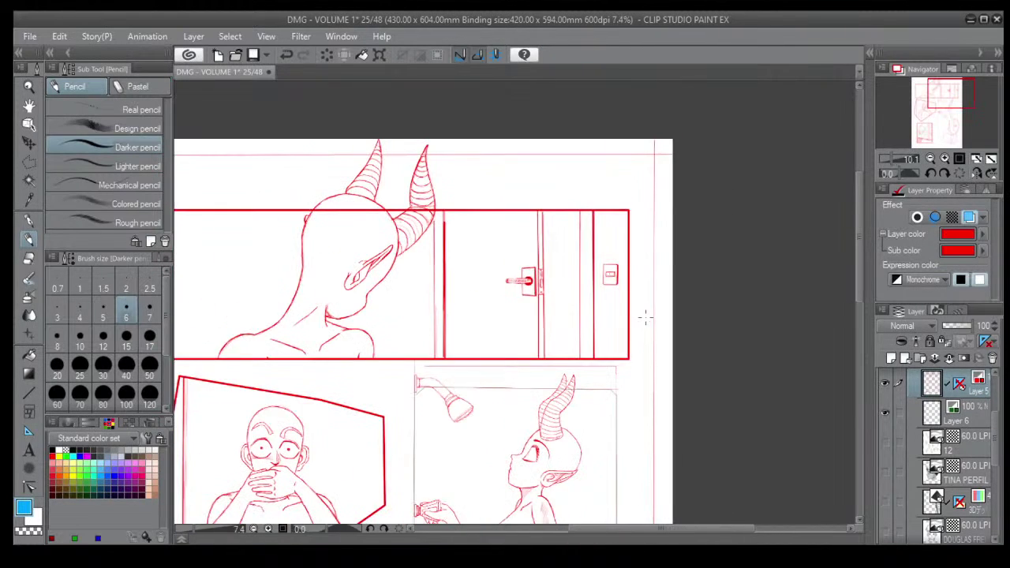
{"action": "scroll", "coordinate": [646, 318], "scroll_direction": "down", "scroll_amount": 1}
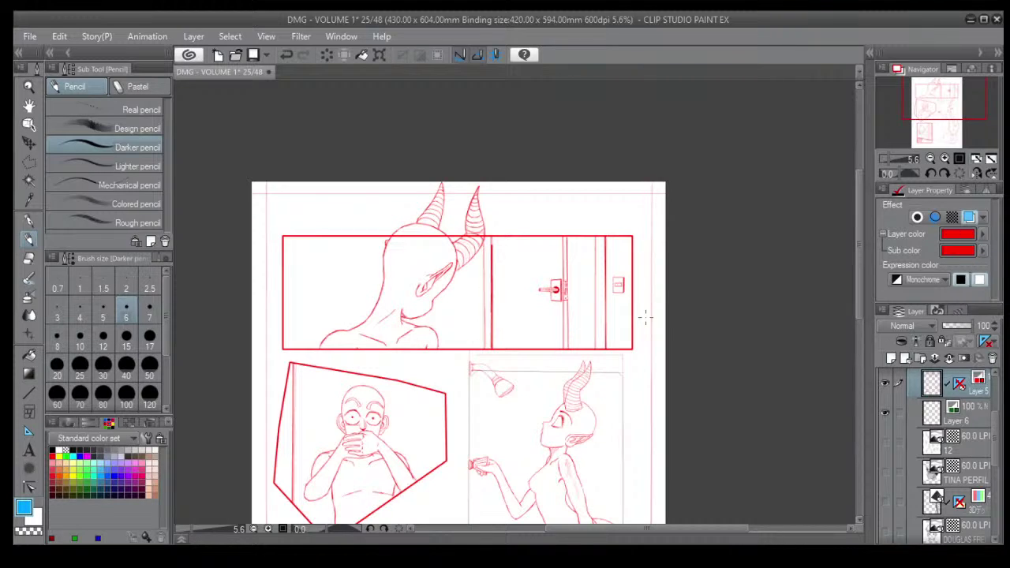
{"action": "scroll", "coordinate": [487, 286], "scroll_direction": "up", "scroll_amount": 5}
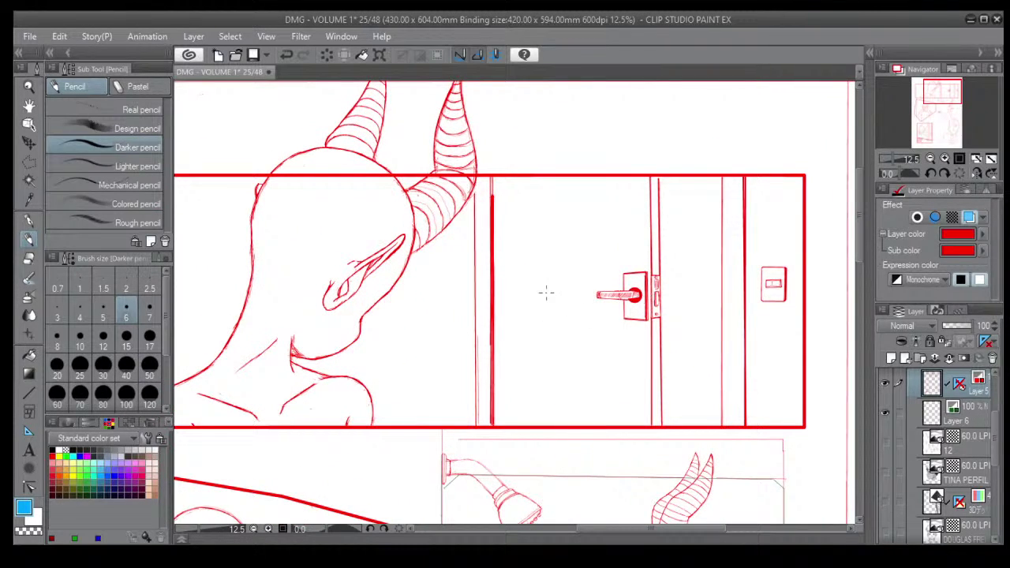
{"action": "scroll", "coordinate": [534, 284], "scroll_direction": "up", "scroll_amount": 1}
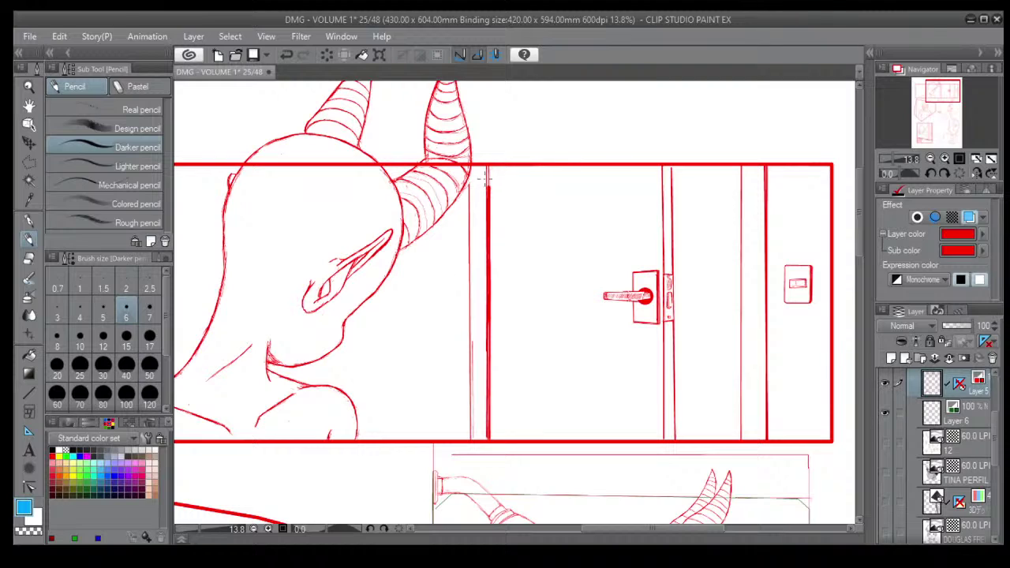
{"action": "left_click_drag", "start_coordinate": [489, 187], "coordinate": [489, 168]}
{"action": "scroll", "coordinate": [556, 134], "scroll_direction": "down", "scroll_amount": 6}
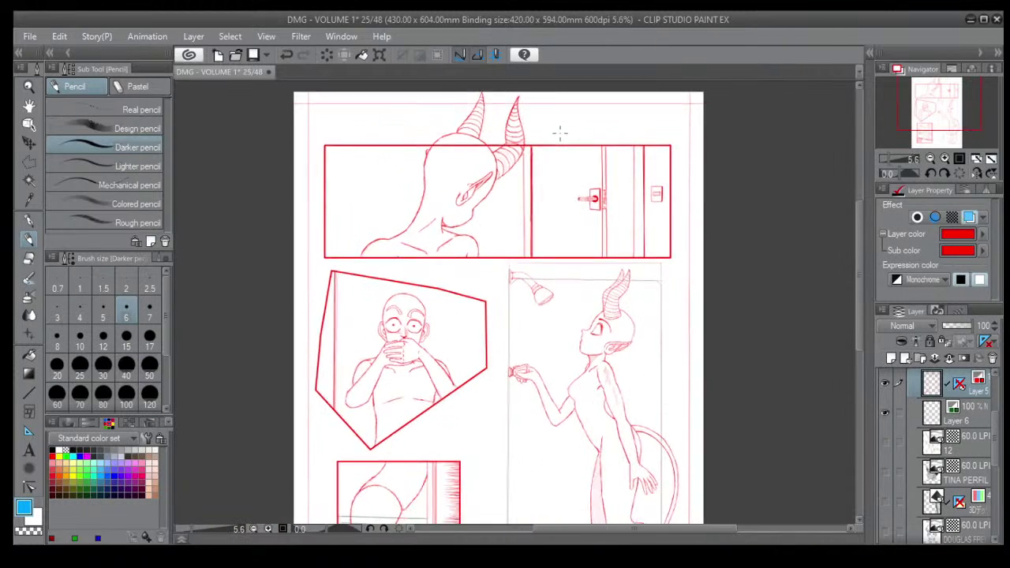
{"action": "scroll", "coordinate": [560, 133], "scroll_direction": "down", "scroll_amount": 1}
{"action": "left_click_drag", "start_coordinate": [530, 267], "coordinate": [506, 278]}
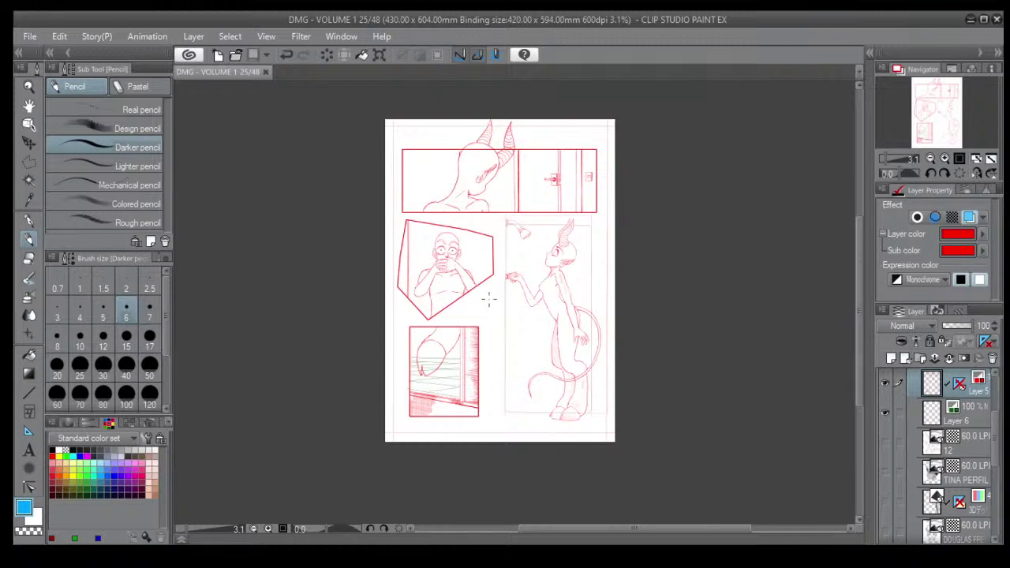
{"action": "scroll", "coordinate": [490, 298], "scroll_direction": "up", "scroll_amount": 4}
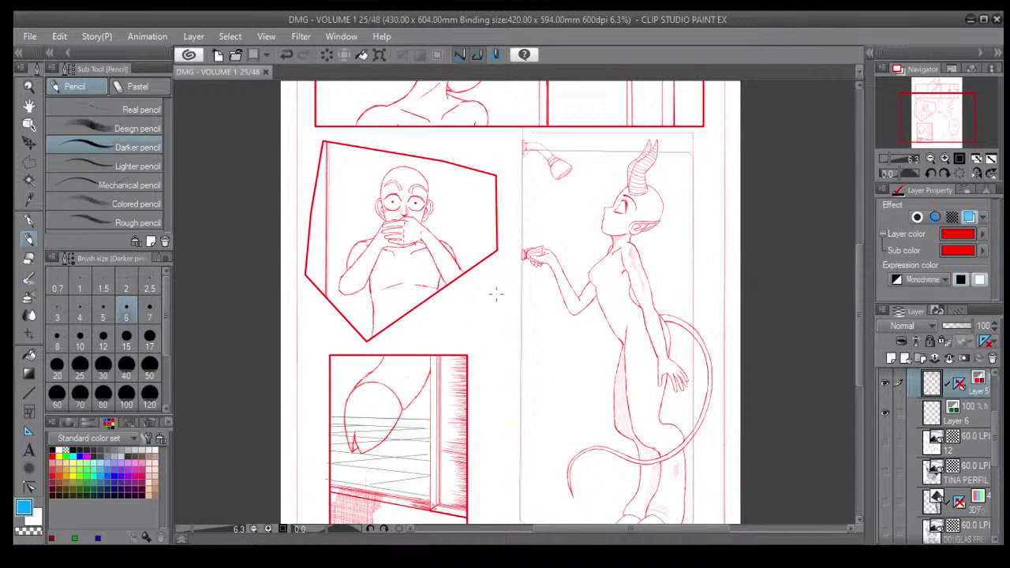
Examine the pencil sketch across all the comic panels, both as a full page and close up on the shower and bald-character panels.
{"action": "scroll", "coordinate": [496, 294], "scroll_direction": "down", "scroll_amount": 2}
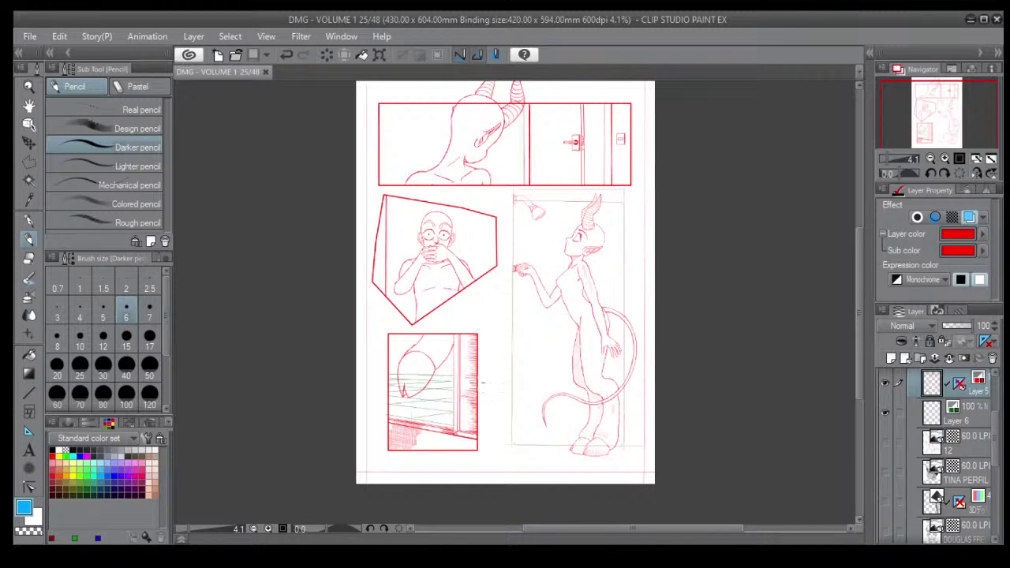
{"action": "scroll", "coordinate": [469, 344], "scroll_direction": "up", "scroll_amount": 5}
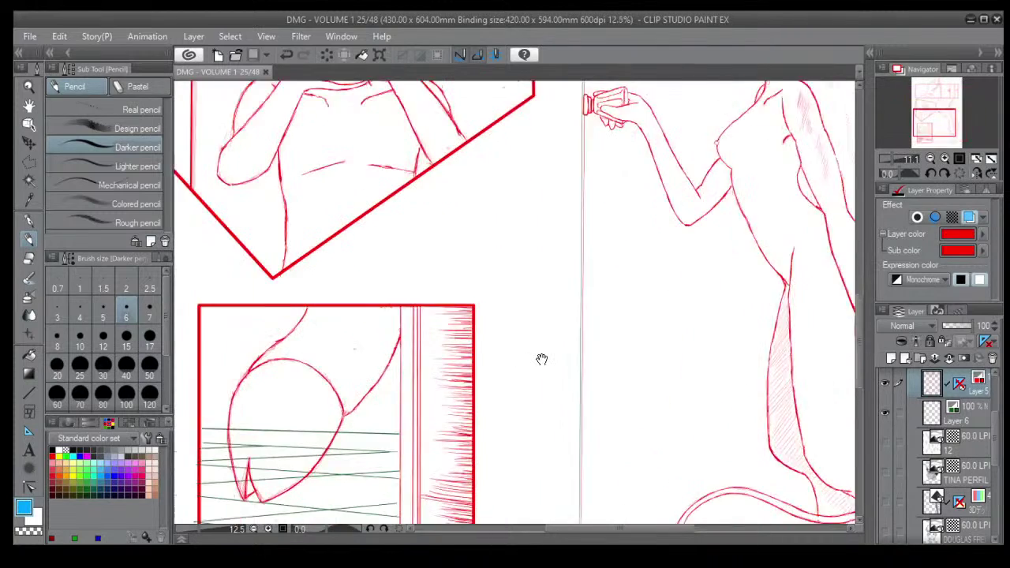
{"action": "scroll", "coordinate": [607, 336], "scroll_direction": "down", "scroll_amount": 3}
{"action": "left_click_drag", "start_coordinate": [660, 383], "coordinate": [544, 344]}
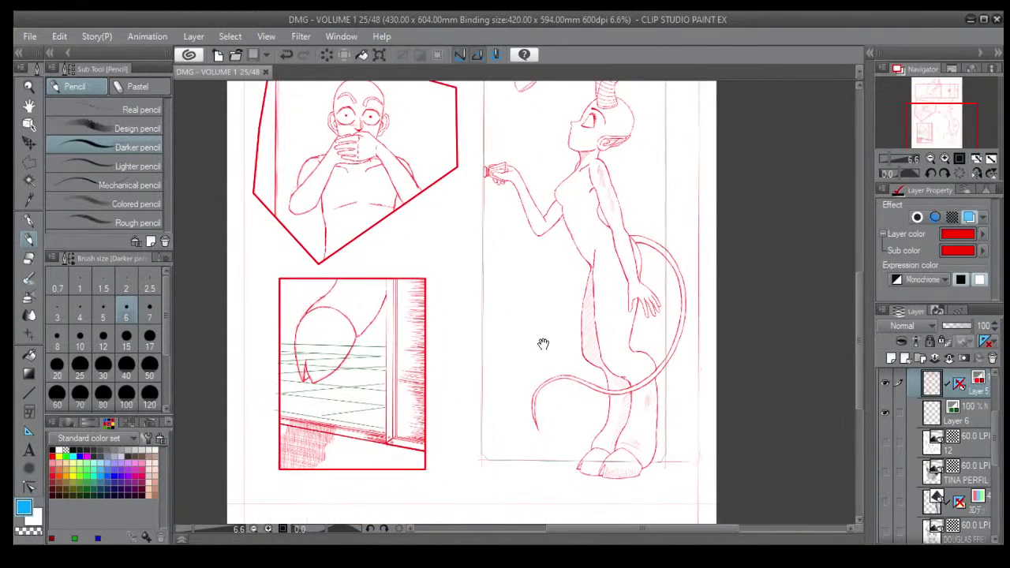
{"action": "scroll", "coordinate": [445, 289], "scroll_direction": "down", "scroll_amount": 1}
{"action": "scroll", "coordinate": [446, 288], "scroll_direction": "down", "scroll_amount": 4}
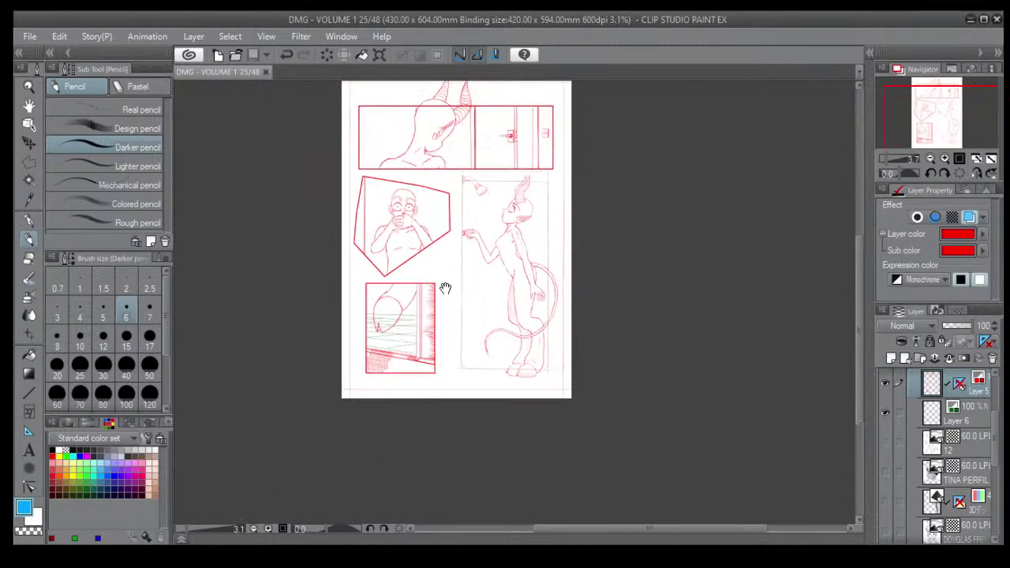
{"action": "left_click_drag", "start_coordinate": [449, 269], "coordinate": [450, 345]}
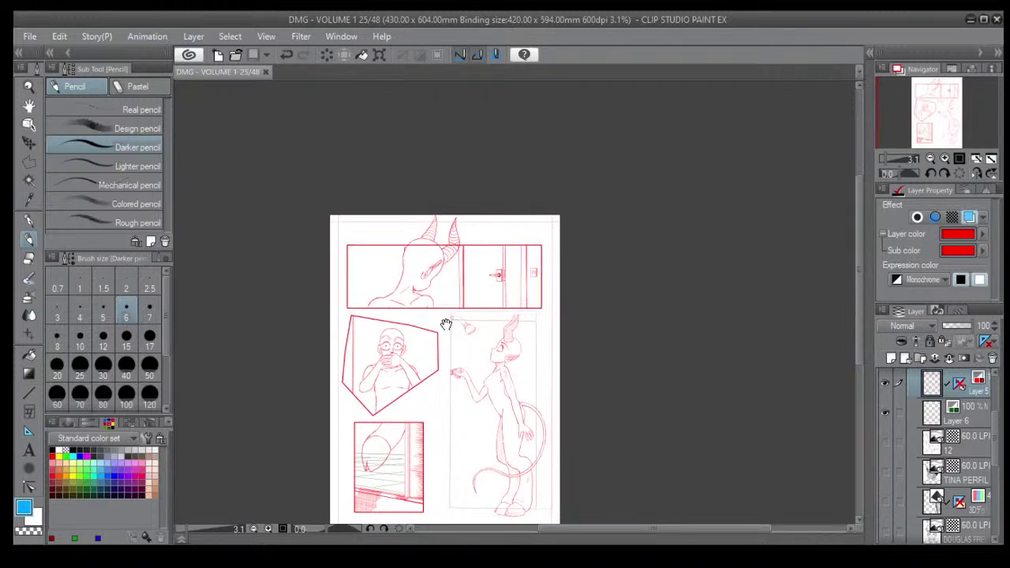
{"action": "left_click_drag", "start_coordinate": [436, 292], "coordinate": [502, 295]}
{"action": "scroll", "coordinate": [423, 332], "scroll_direction": "up", "scroll_amount": 5}
{"action": "scroll", "coordinate": [424, 333], "scroll_direction": "up", "scroll_amount": 1}
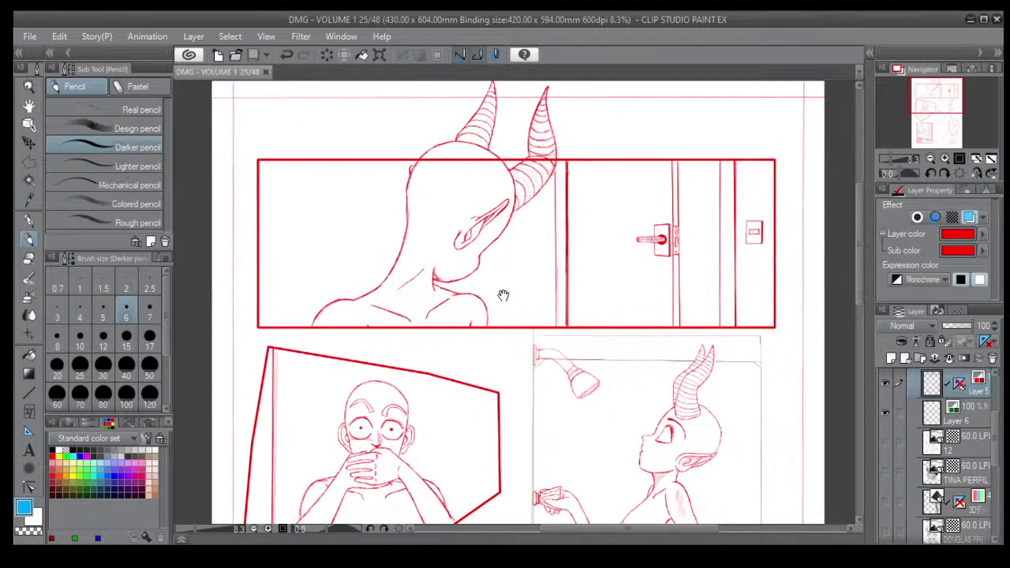
{"action": "scroll", "coordinate": [503, 296], "scroll_direction": "down", "scroll_amount": 3}
{"action": "scroll", "coordinate": [504, 295], "scroll_direction": "down", "scroll_amount": 2}
{"action": "left_click_drag", "start_coordinate": [527, 438], "coordinate": [501, 334]}
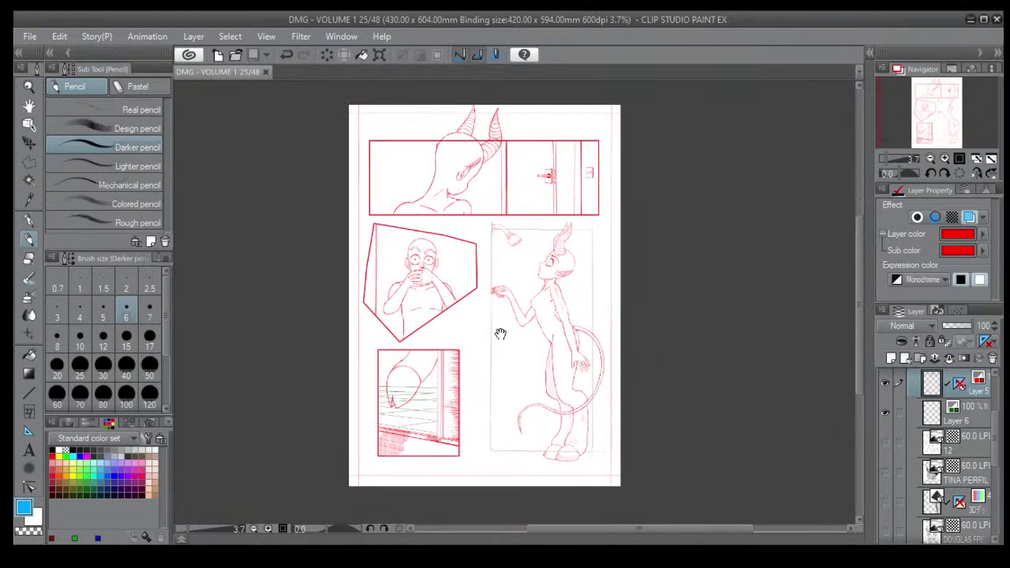
{"action": "scroll", "coordinate": [533, 316], "scroll_direction": "up", "scroll_amount": 3}
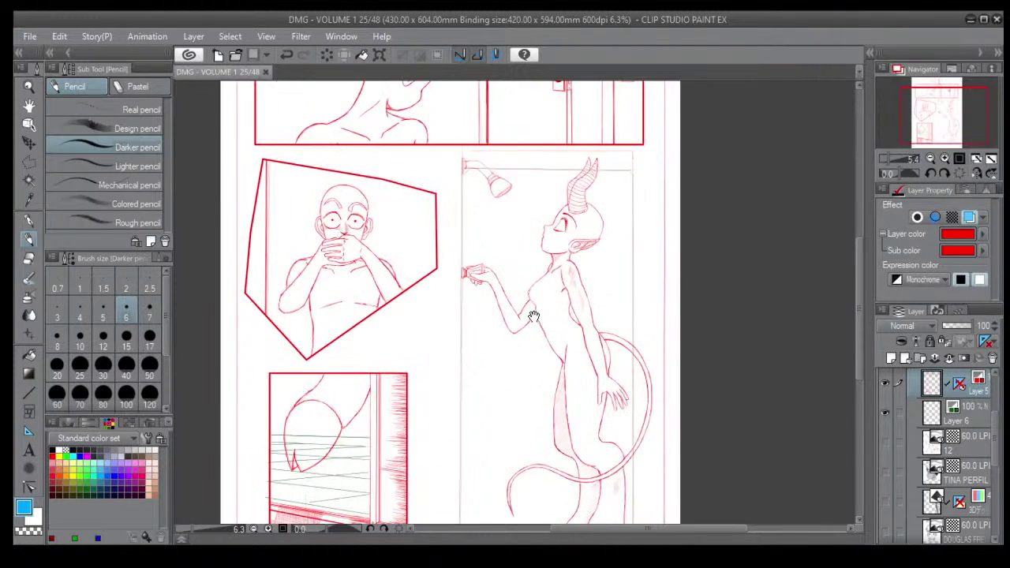
{"action": "left_click_drag", "start_coordinate": [506, 428], "coordinate": [490, 370]}
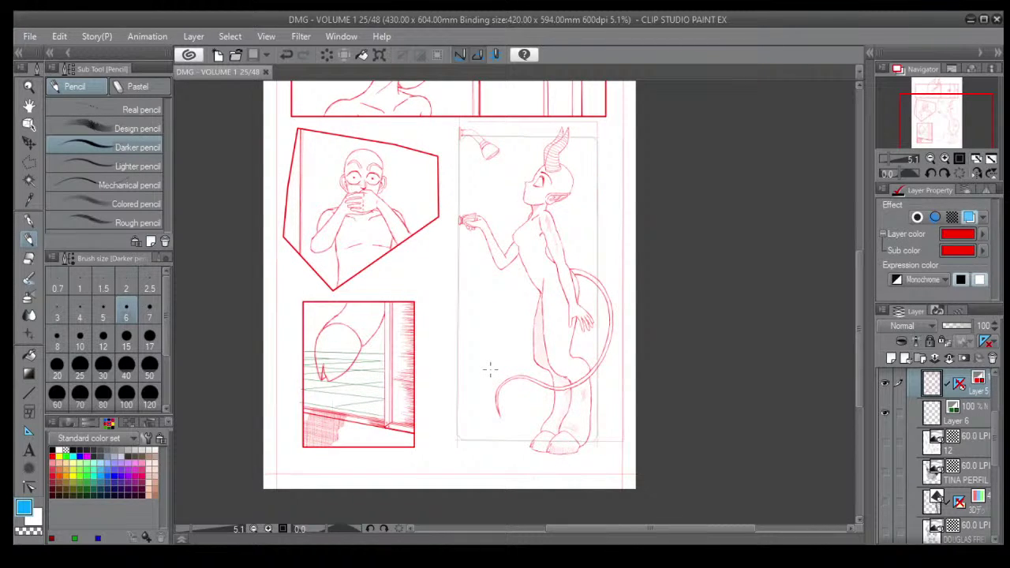
{"action": "left_click_drag", "start_coordinate": [498, 353], "coordinate": [458, 361]}
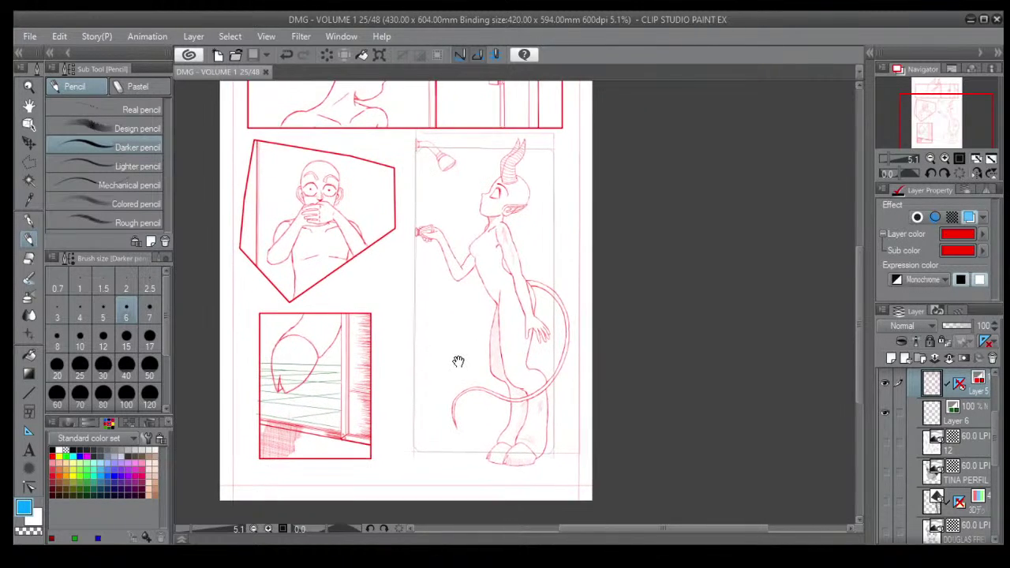
{"action": "left_click_drag", "start_coordinate": [435, 316], "coordinate": [472, 332]}
{"action": "scroll", "coordinate": [472, 333], "scroll_direction": "up", "scroll_amount": 5}
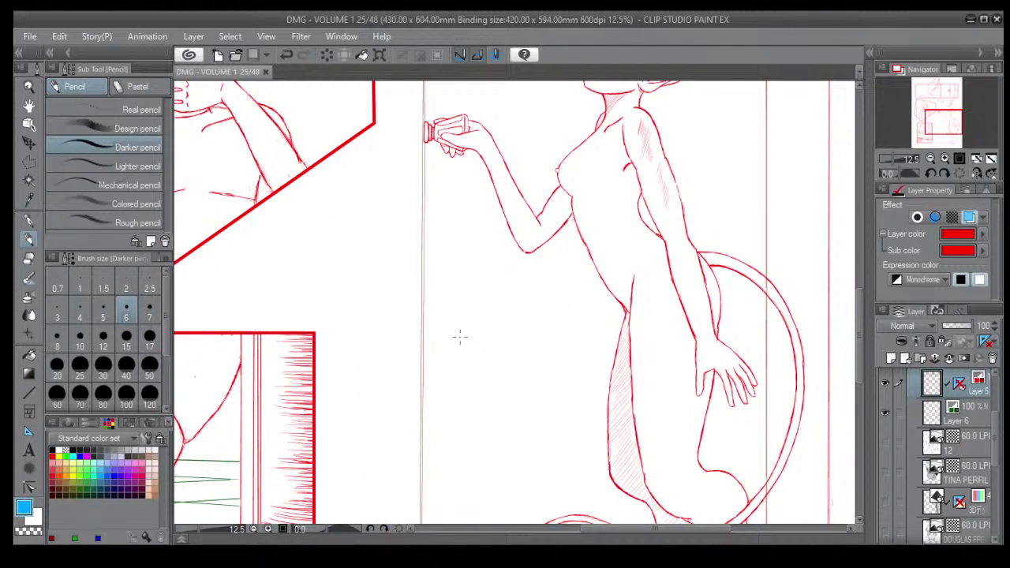
{"action": "scroll", "coordinate": [461, 338], "scroll_direction": "down", "scroll_amount": 5}
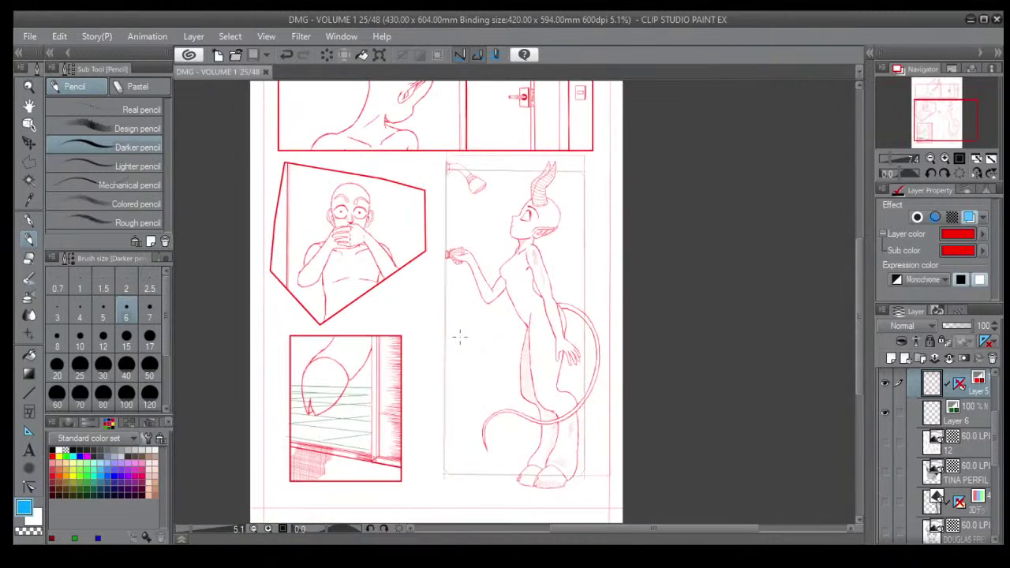
{"action": "scroll", "coordinate": [472, 272], "scroll_direction": "up", "scroll_amount": 4}
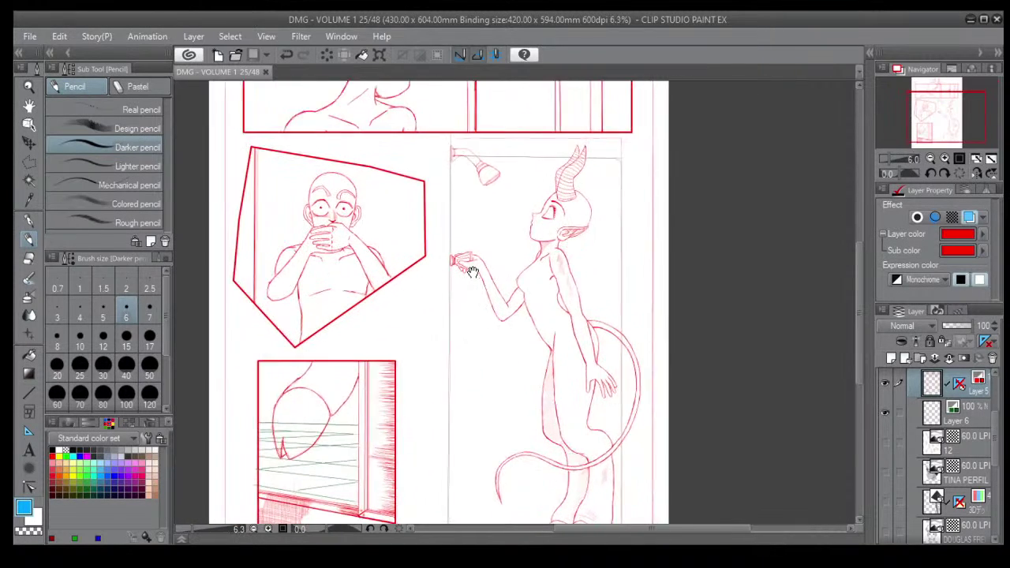
{"action": "left_click_drag", "start_coordinate": [521, 305], "coordinate": [652, 283]}
{"action": "left_click_drag", "start_coordinate": [491, 332], "coordinate": [502, 353]}
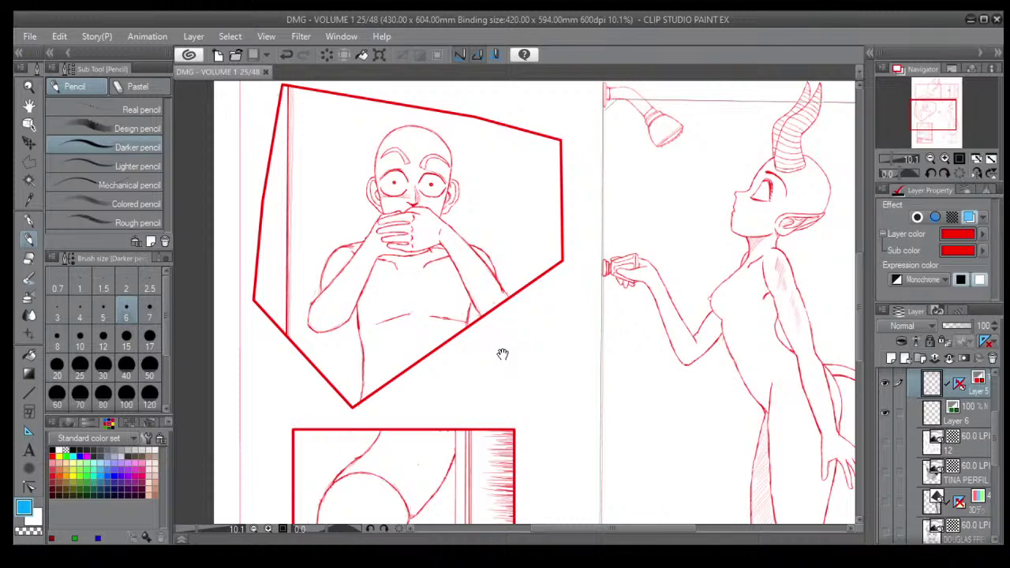
{"action": "scroll", "coordinate": [503, 355], "scroll_direction": "up", "scroll_amount": 2}
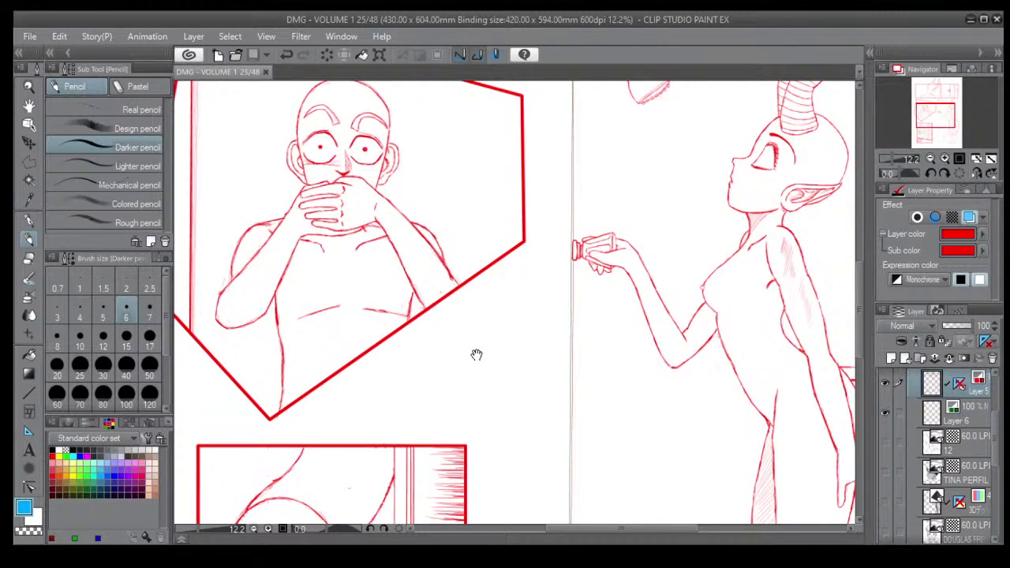
{"action": "scroll", "coordinate": [477, 354], "scroll_direction": "down", "scroll_amount": 4}
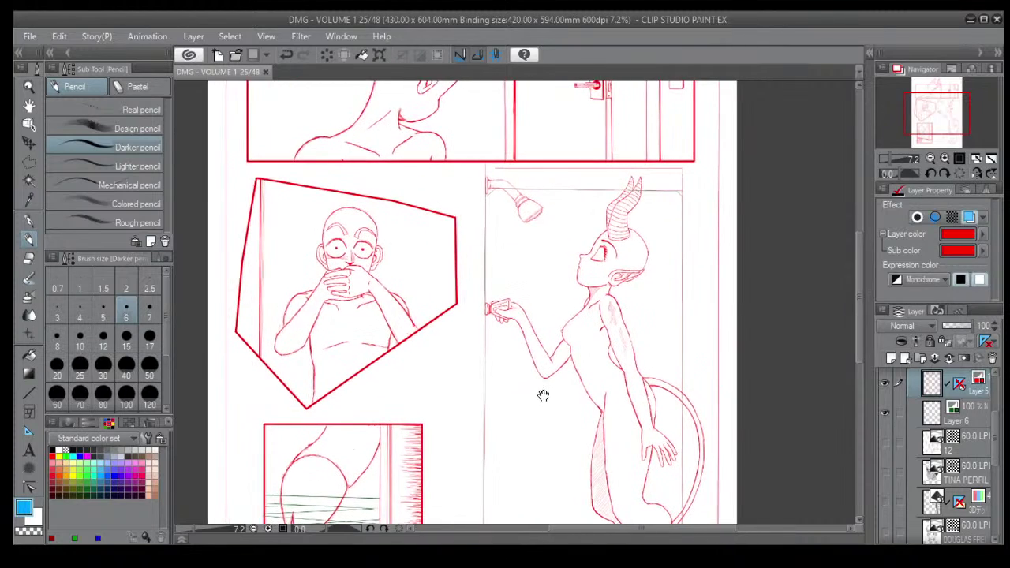
{"action": "left_click_drag", "start_coordinate": [552, 305], "coordinate": [512, 402]}
{"action": "left_click_drag", "start_coordinate": [508, 342], "coordinate": [476, 356]}
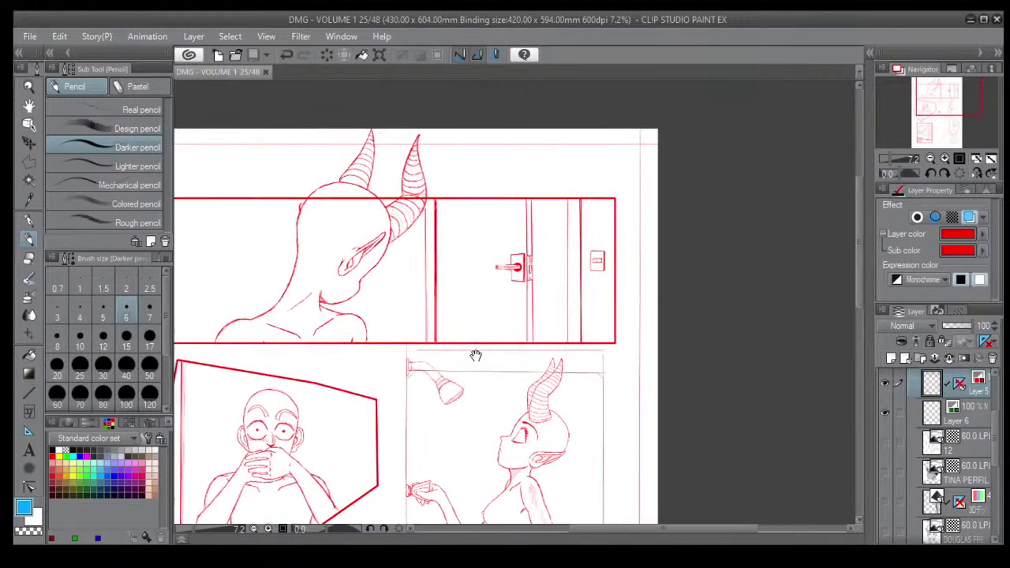
{"action": "scroll", "coordinate": [476, 356], "scroll_direction": "down", "scroll_amount": 3}
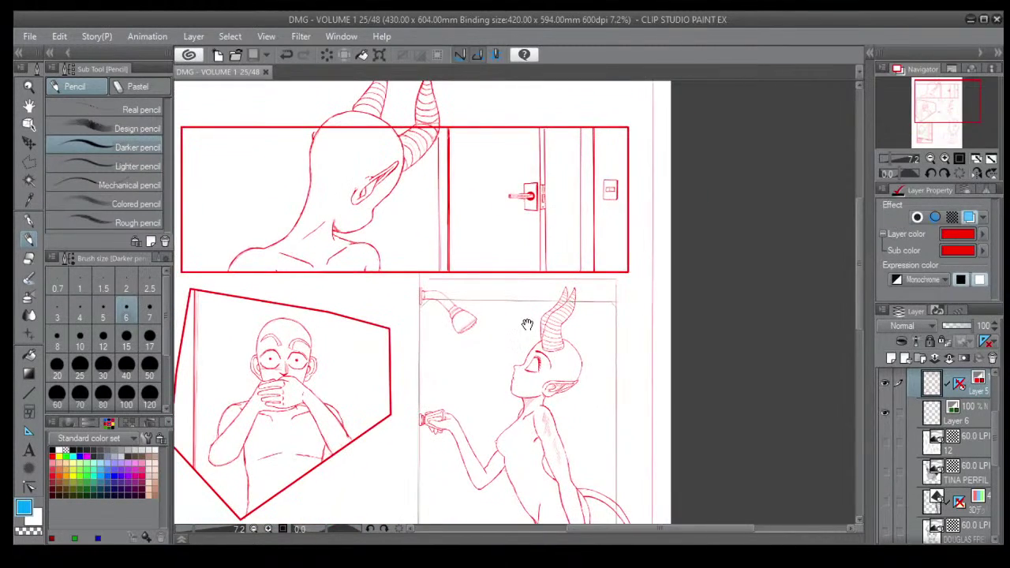
{"action": "left_click_drag", "start_coordinate": [527, 325], "coordinate": [536, 333]}
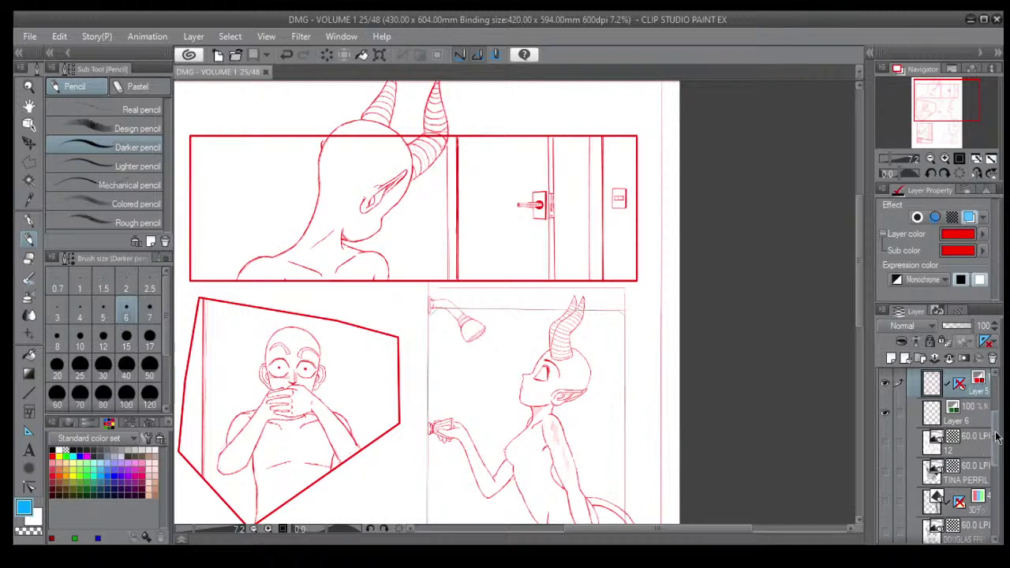
Make Layer 7 in the LÁPIS folder the active layer and set the Darker pencil's brush size to 3.
{"action": "scroll", "coordinate": [997, 438], "scroll_direction": "up", "scroll_amount": 3}
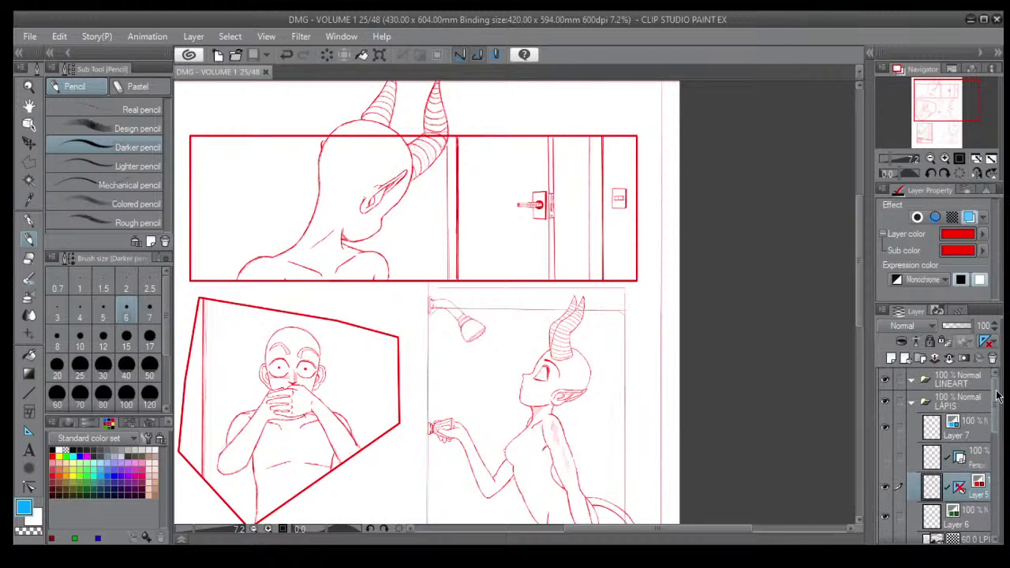
{"action": "left_click", "coordinate": [965, 439]}
{"action": "scroll", "coordinate": [474, 309], "scroll_direction": "up", "scroll_amount": 1}
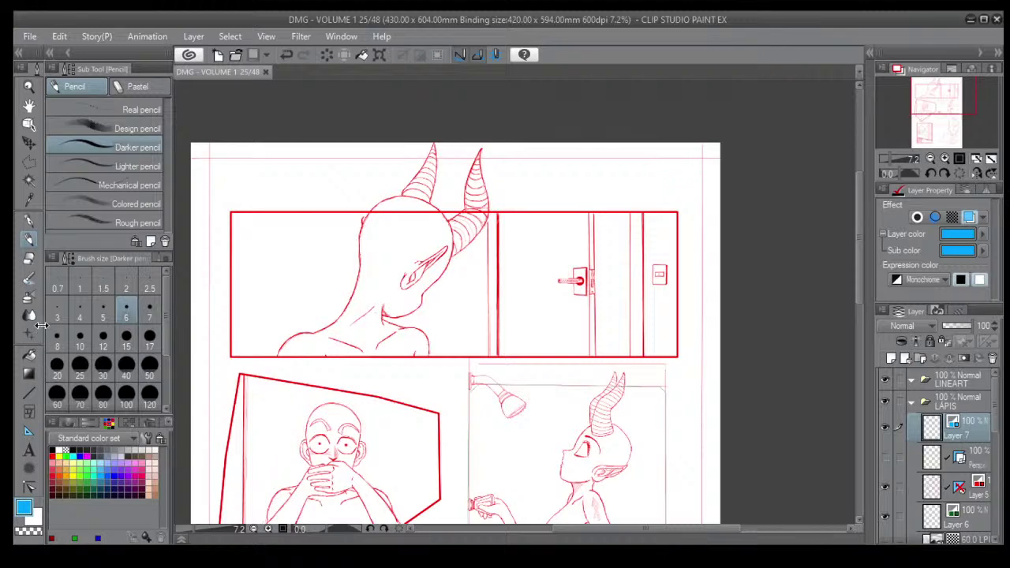
{"action": "left_click", "coordinate": [57, 313]}
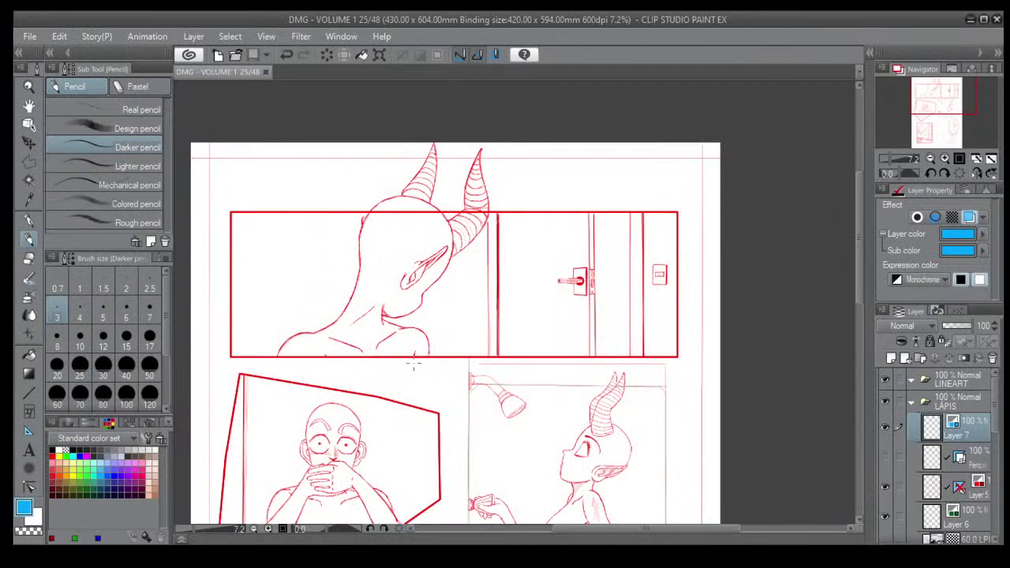
Review the red sketch from the top door panel down to the hoof panel and the full-length shower figure.
{"action": "scroll", "coordinate": [428, 377], "scroll_direction": "down", "scroll_amount": 1}
{"action": "left_click_drag", "start_coordinate": [428, 378], "coordinate": [423, 292]}
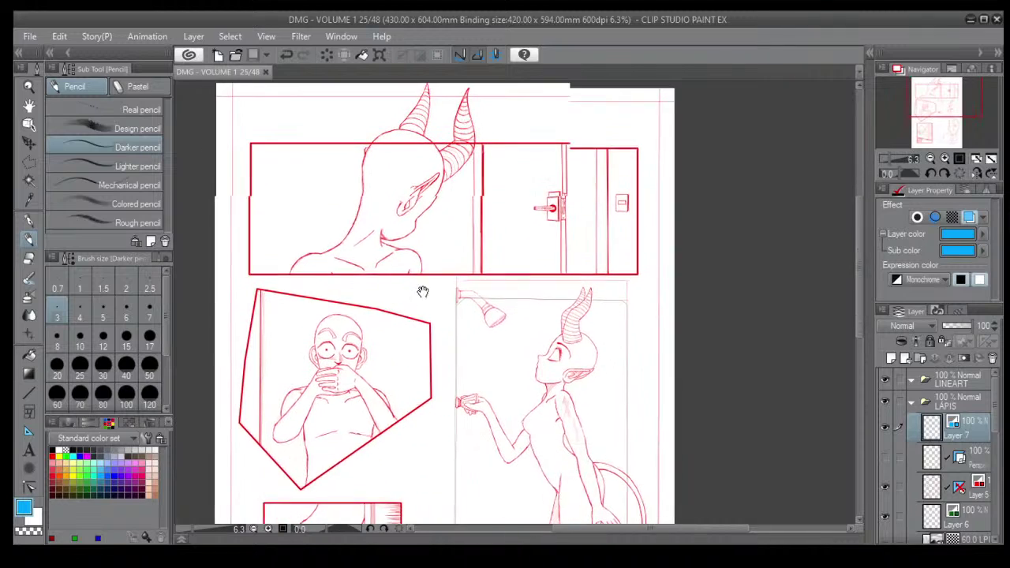
{"action": "scroll", "coordinate": [423, 292], "scroll_direction": "down", "scroll_amount": 4}
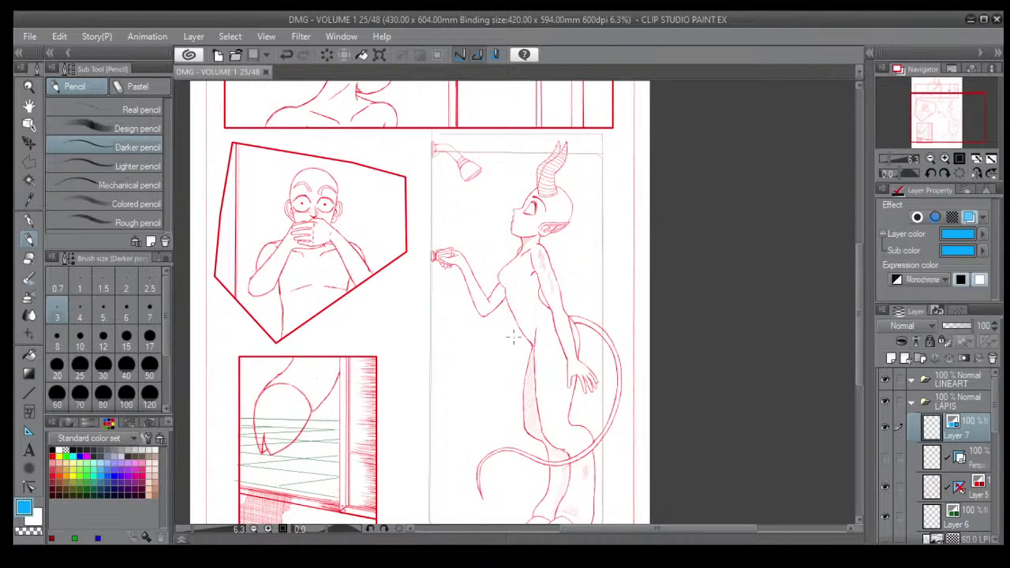
{"action": "scroll", "coordinate": [513, 338], "scroll_direction": "down", "scroll_amount": 2}
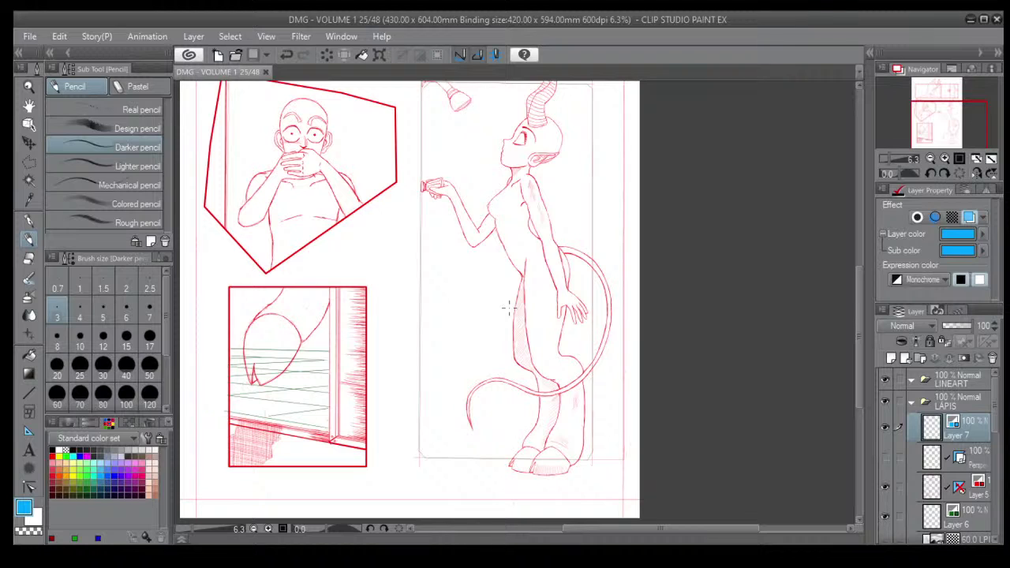
{"action": "scroll", "coordinate": [424, 284], "scroll_direction": "up", "scroll_amount": 7}
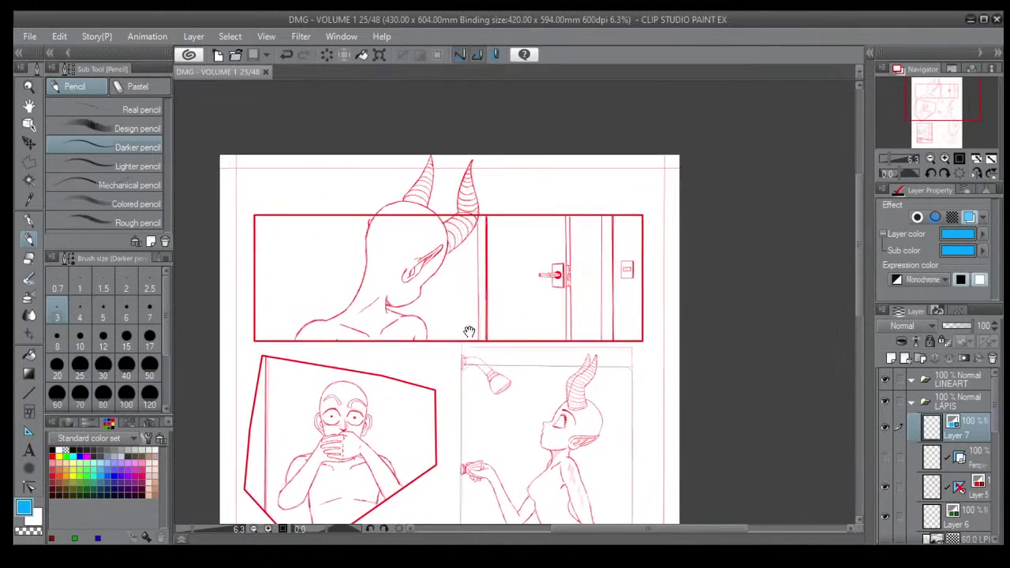
{"action": "scroll", "coordinate": [469, 332], "scroll_direction": "down", "scroll_amount": 4}
{"action": "scroll", "coordinate": [516, 320], "scroll_direction": "up", "scroll_amount": 1}
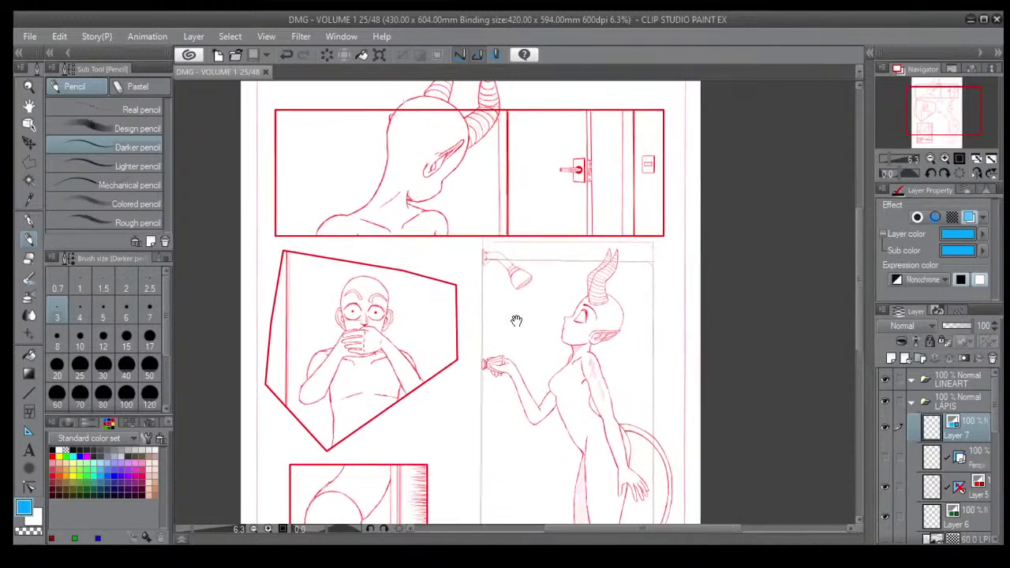
{"action": "scroll", "coordinate": [517, 321], "scroll_direction": "up", "scroll_amount": 3}
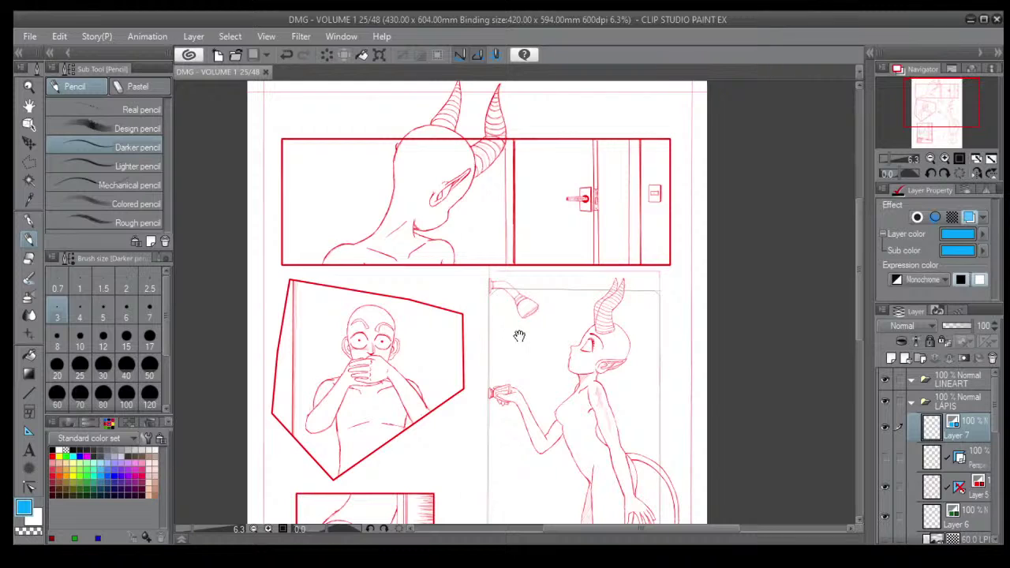
{"action": "scroll", "coordinate": [558, 352], "scroll_direction": "down", "scroll_amount": 5}
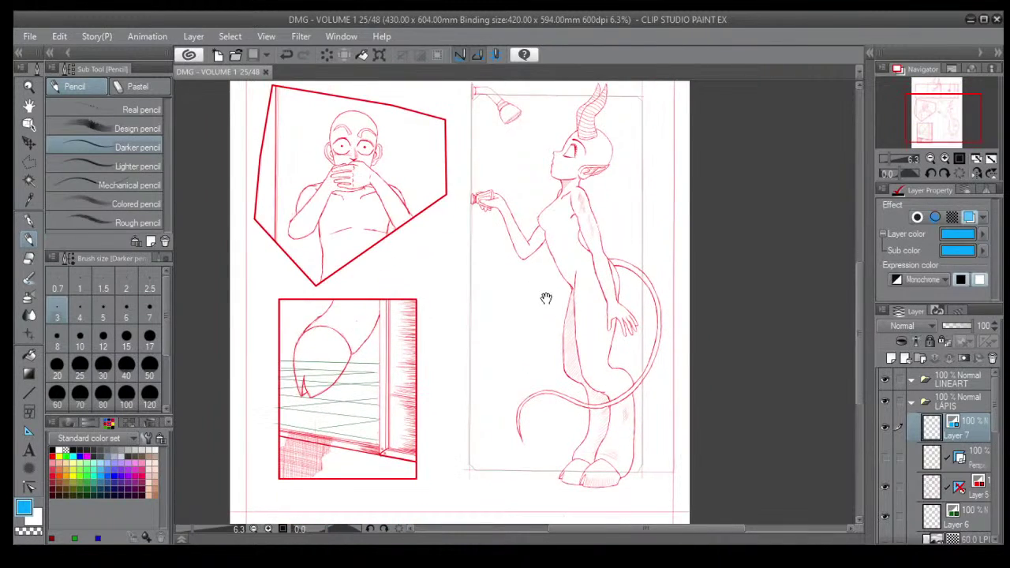
{"action": "left_click_drag", "start_coordinate": [539, 293], "coordinate": [539, 448]}
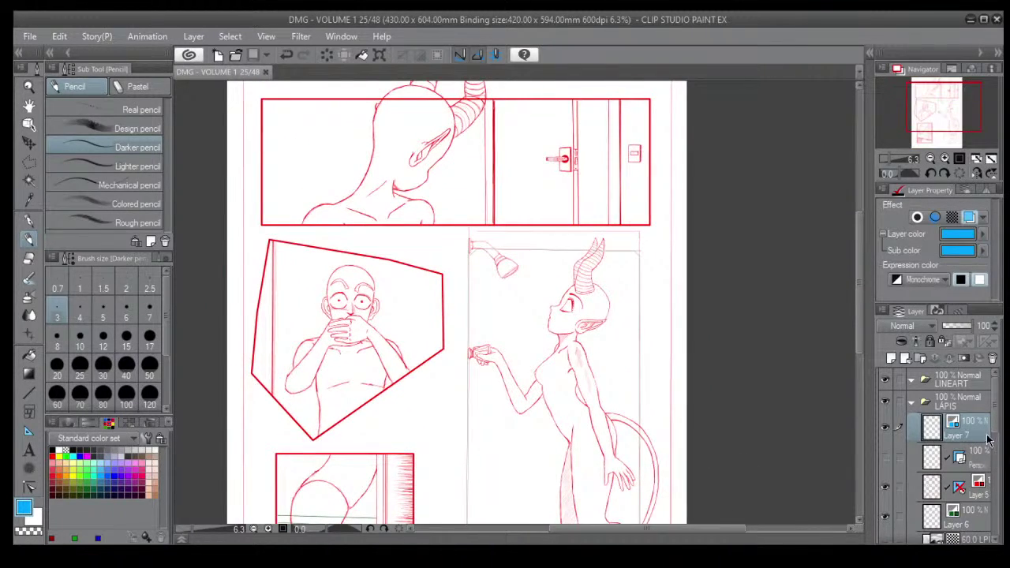
Lower the opacity of the red sketch layer, Layer 5, to 36 and make Layer 7 active again.
{"action": "left_click", "coordinate": [971, 494]}
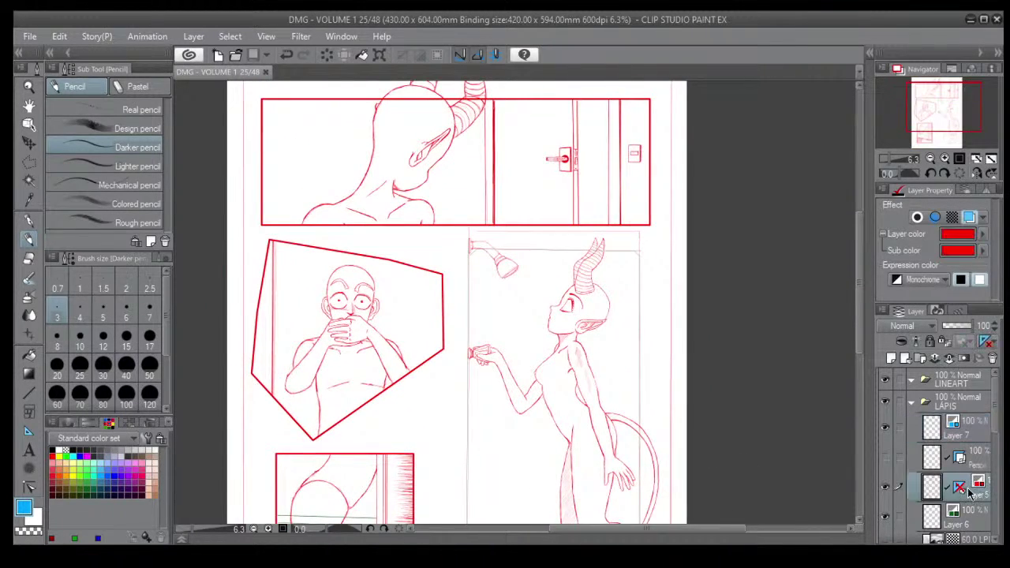
{"action": "left_click", "coordinate": [958, 326]}
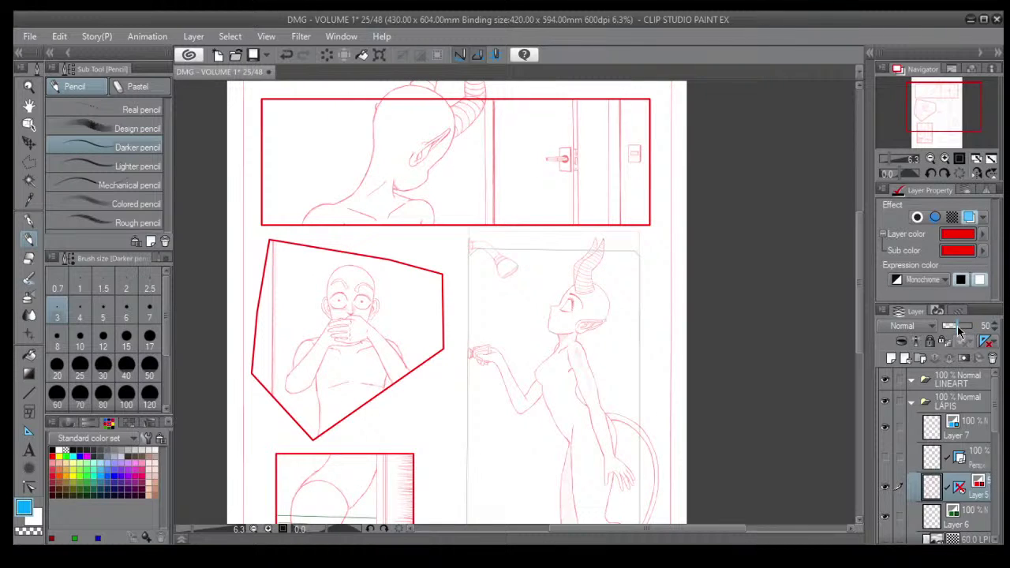
{"action": "left_click_drag", "start_coordinate": [959, 332], "coordinate": [952, 331]}
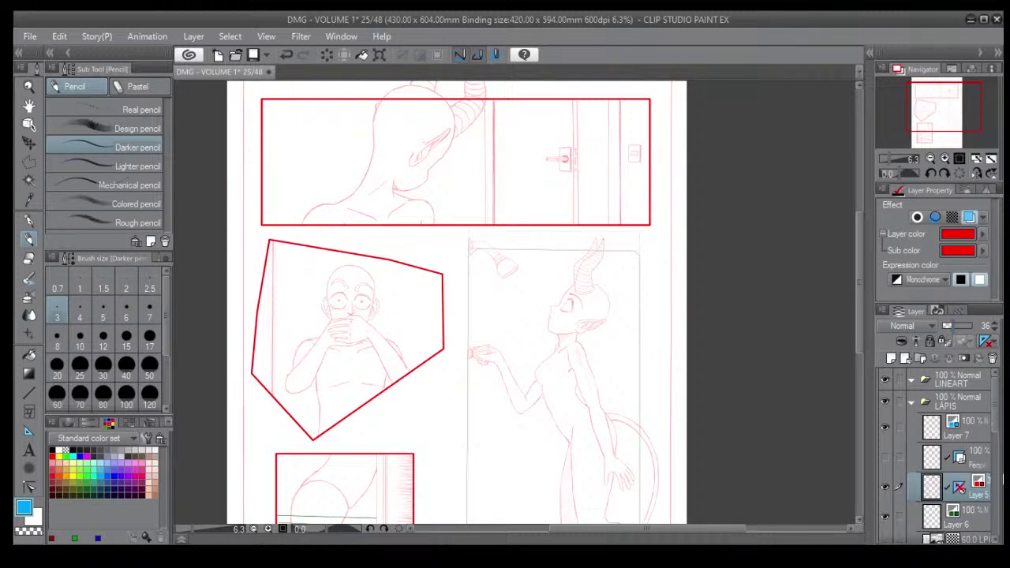
{"action": "left_click_drag", "start_coordinate": [486, 325], "coordinate": [502, 377]}
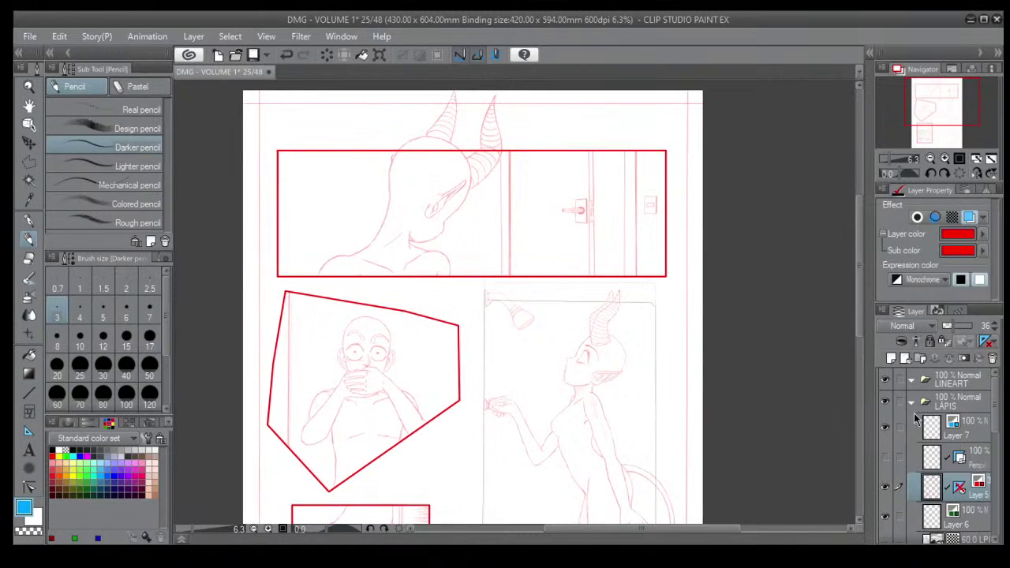
{"action": "left_click", "coordinate": [964, 435]}
{"action": "left_click_drag", "start_coordinate": [453, 323], "coordinate": [443, 364]}
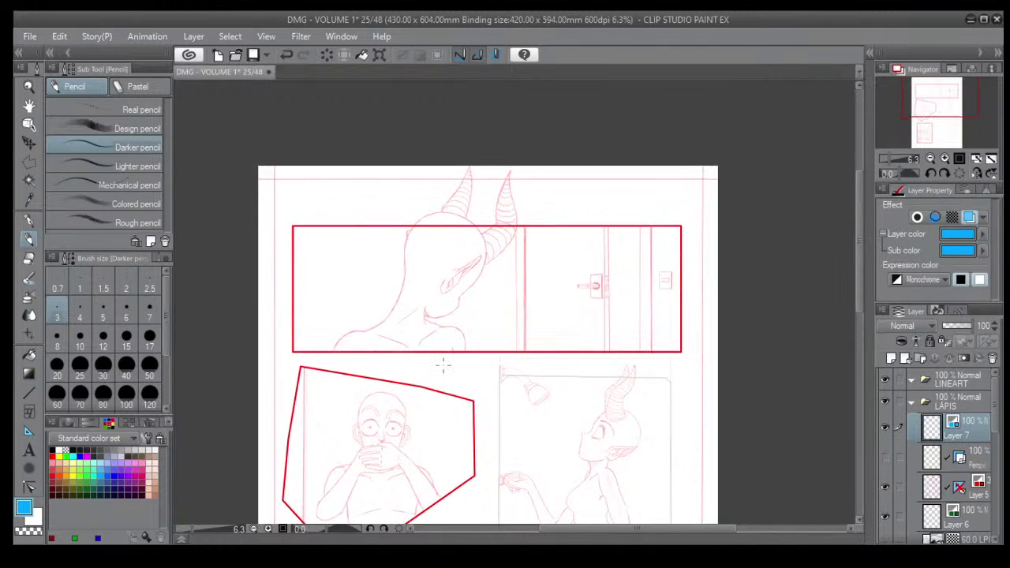
Sketch the blue hairline on the horned head in the top panel, from the nape across and around the pointed ear.
{"action": "scroll", "coordinate": [451, 209], "scroll_direction": "up", "scroll_amount": 3}
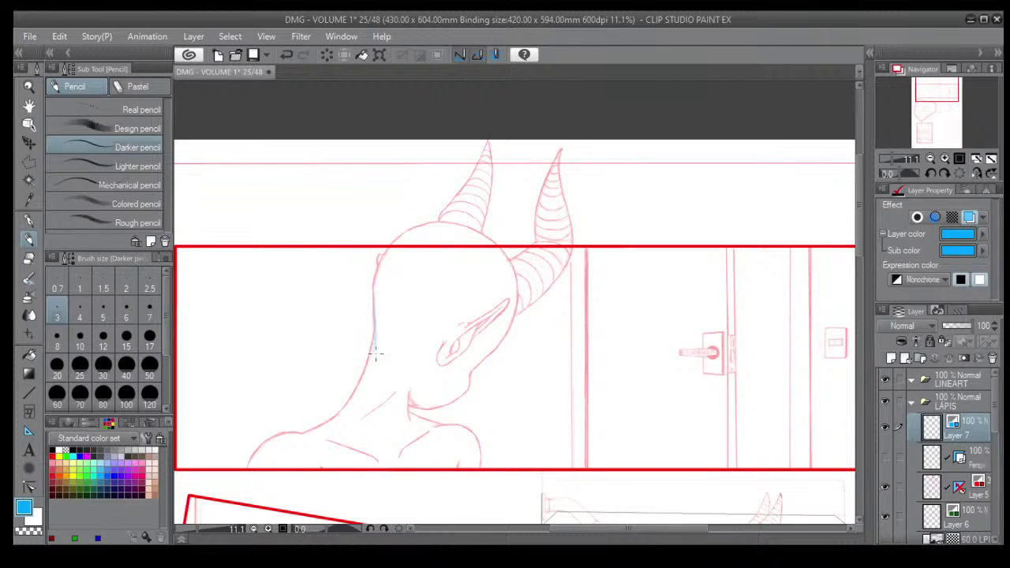
{"action": "scroll", "coordinate": [373, 353], "scroll_direction": "up", "scroll_amount": 4}
{"action": "mouse_move", "coordinate": [349, 316]}
{"action": "left_mouse_down"}
{"action": "mouse_move", "coordinate": [354, 362]}
{"action": "mouse_move", "coordinate": [345, 357]}
{"action": "mouse_move", "coordinate": [381, 373]}
{"action": "mouse_move", "coordinate": [354, 364]}
{"action": "mouse_move", "coordinate": [345, 351]}
{"action": "mouse_move", "coordinate": [420, 376]}
{"action": "left_mouse_up"}
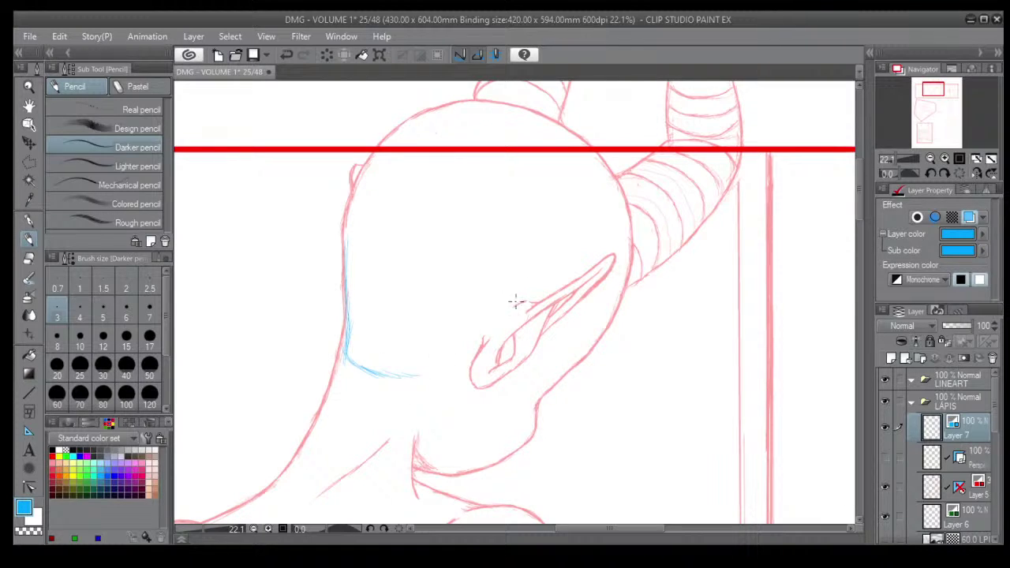
{"action": "mouse_move", "coordinate": [540, 298]}
{"action": "left_mouse_down"}
{"action": "mouse_move", "coordinate": [486, 312]}
{"action": "mouse_move", "coordinate": [513, 301]}
{"action": "mouse_move", "coordinate": [487, 326]}
{"action": "mouse_move", "coordinate": [493, 309]}
{"action": "mouse_move", "coordinate": [471, 322]}
{"action": "mouse_move", "coordinate": [417, 375]}
{"action": "left_mouse_up"}
{"action": "mouse_move", "coordinate": [512, 376]}
{"action": "left_mouse_down"}
{"action": "mouse_move", "coordinate": [577, 318]}
{"action": "mouse_move", "coordinate": [564, 320]}
{"action": "mouse_move", "coordinate": [623, 290]}
{"action": "mouse_move", "coordinate": [600, 287]}
{"action": "mouse_move", "coordinate": [615, 290]}
{"action": "mouse_move", "coordinate": [544, 335]}
{"action": "left_mouse_up"}
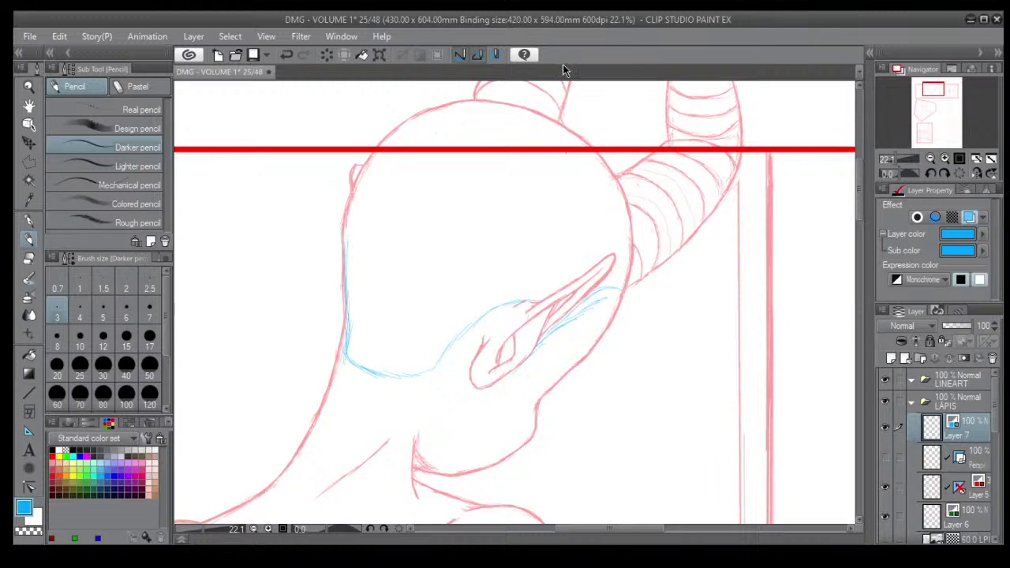
{"action": "left_click_drag", "start_coordinate": [532, 253], "coordinate": [550, 329]}
Sketch the hair's outer contour up the back of the head and over the crown toward the far horn.
{"action": "mouse_move", "coordinate": [364, 317]}
{"action": "left_mouse_down"}
{"action": "mouse_move", "coordinate": [370, 241]}
{"action": "mouse_move", "coordinate": [367, 270]}
{"action": "mouse_move", "coordinate": [386, 190]}
{"action": "mouse_move", "coordinate": [376, 223]}
{"action": "mouse_move", "coordinate": [430, 140]}
{"action": "left_mouse_up"}
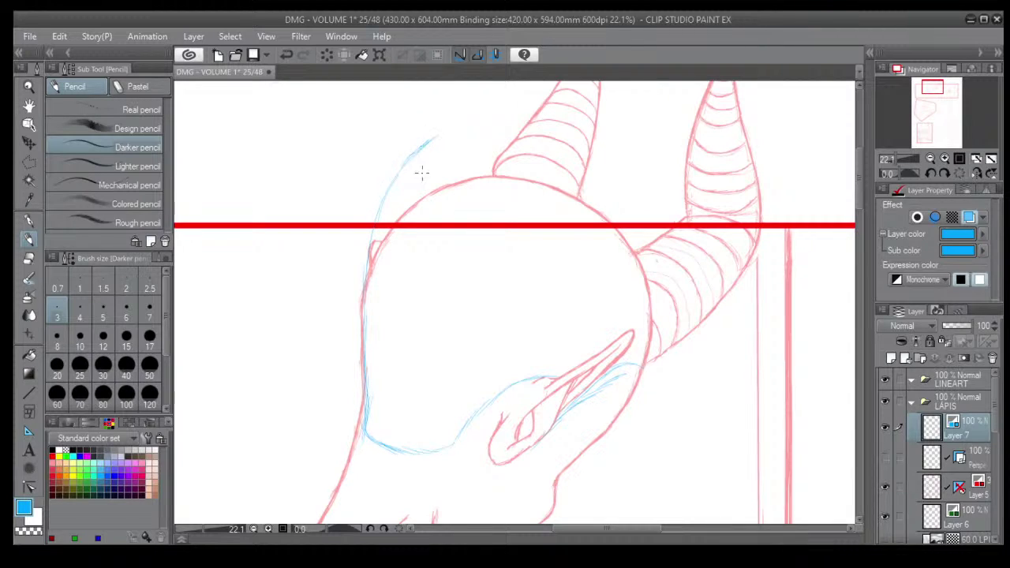
{"action": "scroll", "coordinate": [438, 158], "scroll_direction": "down", "scroll_amount": 3}
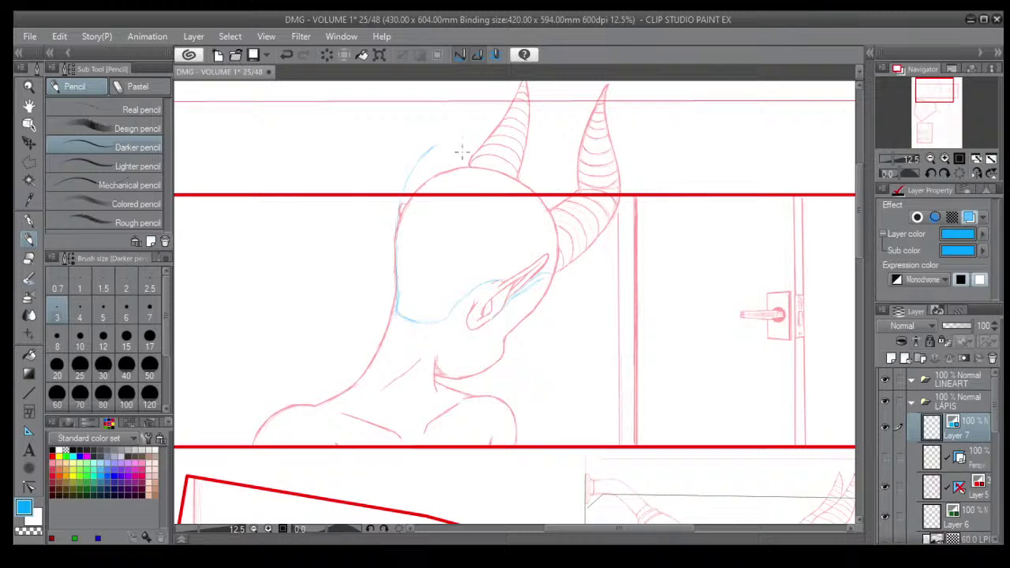
{"action": "left_click_drag", "start_coordinate": [434, 144], "coordinate": [438, 130]}
{"action": "key", "text": "shift+6"}
{"action": "key", "text": "shift+6"}
{"action": "key", "text": "shift+6"}
{"action": "key", "text": "shift+6"}
{"action": "key", "text": "shift+6"}
{"action": "key", "text": "shift+6"}
{"action": "key", "text": "shift+6"}
{"action": "key", "text": "shift+6"}
{"action": "key", "text": "shift+6"}
{"action": "key", "text": "shift+6"}
{"action": "key", "text": "shift+6"}
{"action": "key", "text": "shift+6"}
{"action": "key", "text": "shift+6"}
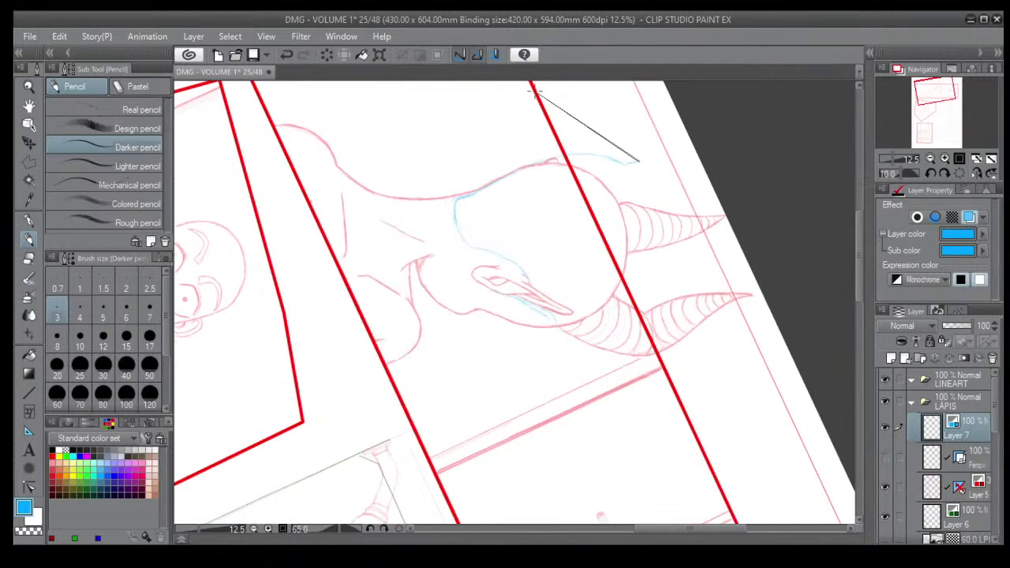
{"action": "mouse_move", "coordinate": [629, 164]}
{"action": "left_mouse_down"}
{"action": "mouse_move", "coordinate": [638, 160]}
{"action": "mouse_move", "coordinate": [658, 232]}
{"action": "left_mouse_up"}
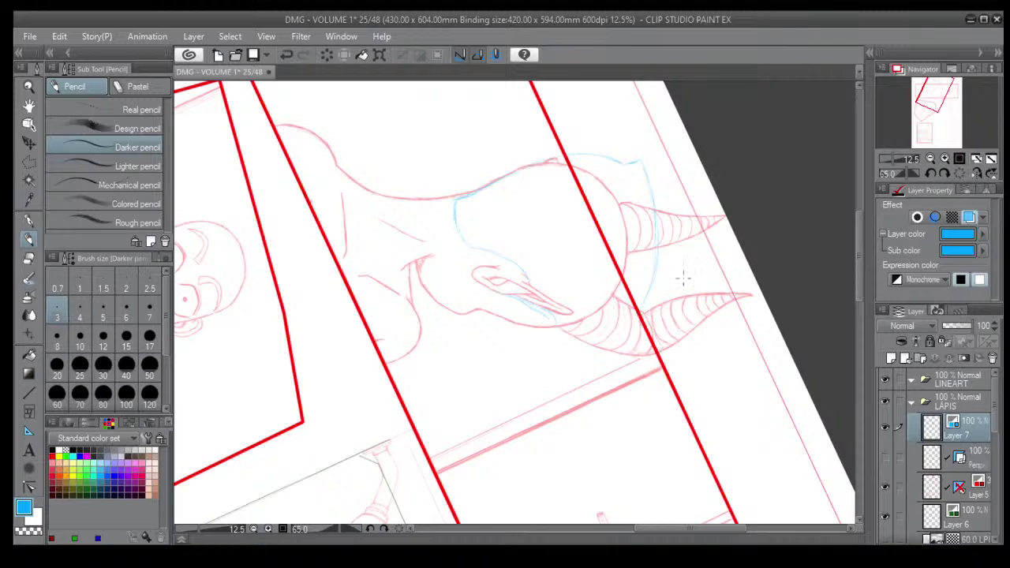
Examine the blue hair contour on the horned head, close up and against the whole page.
{"action": "key", "text": "minus"}
{"action": "key", "text": "minus"}
{"action": "key", "text": "minus"}
{"action": "key", "text": "minus"}
{"action": "key", "text": "minus"}
{"action": "key", "text": "minus"}
{"action": "key", "text": "minus"}
{"action": "key", "text": "minus"}
{"action": "key", "text": "minus"}
{"action": "key", "text": "minus"}
{"action": "key", "text": "minus"}
{"action": "key", "text": "minus"}
{"action": "key", "text": "minus"}
{"action": "key", "text": "minus"}
{"action": "key", "text": "minus"}
{"action": "key", "text": "minus"}
{"action": "key", "text": "minus"}
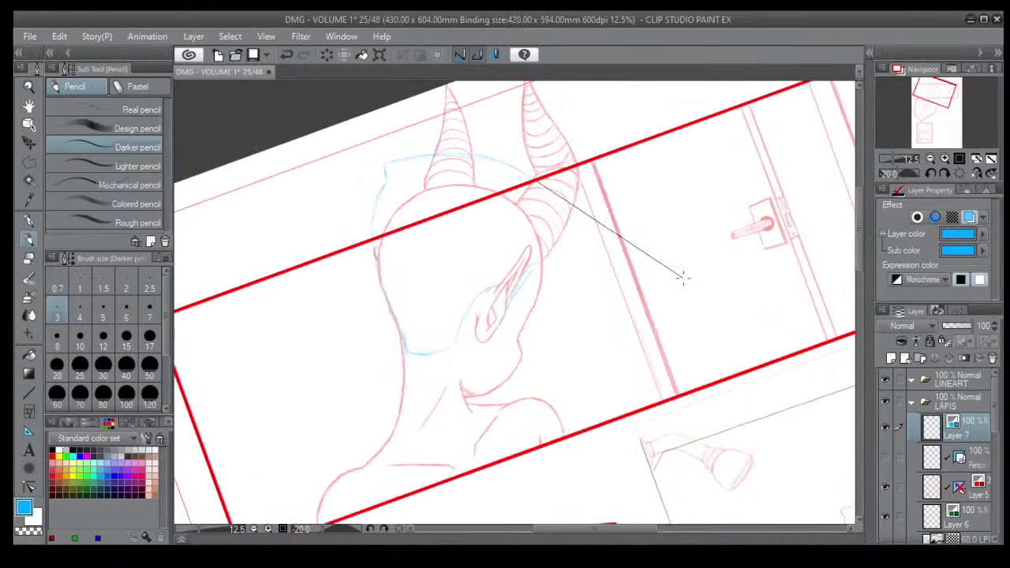
{"action": "left_click_drag", "start_coordinate": [530, 266], "coordinate": [542, 328]}
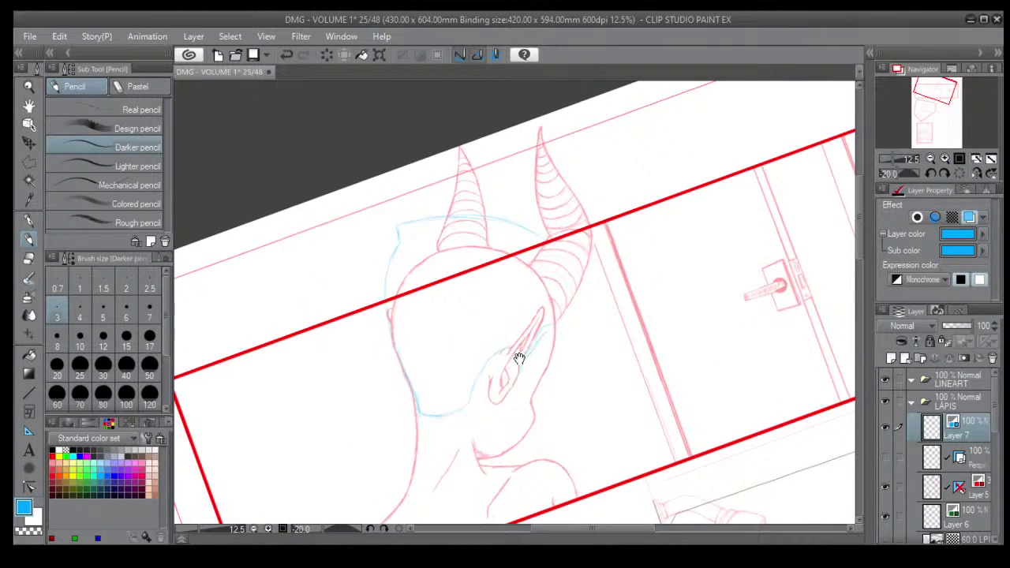
{"action": "scroll", "coordinate": [521, 354], "scroll_direction": "up", "scroll_amount": 4}
{"action": "scroll", "coordinate": [524, 351], "scroll_direction": "down", "scroll_amount": 4}
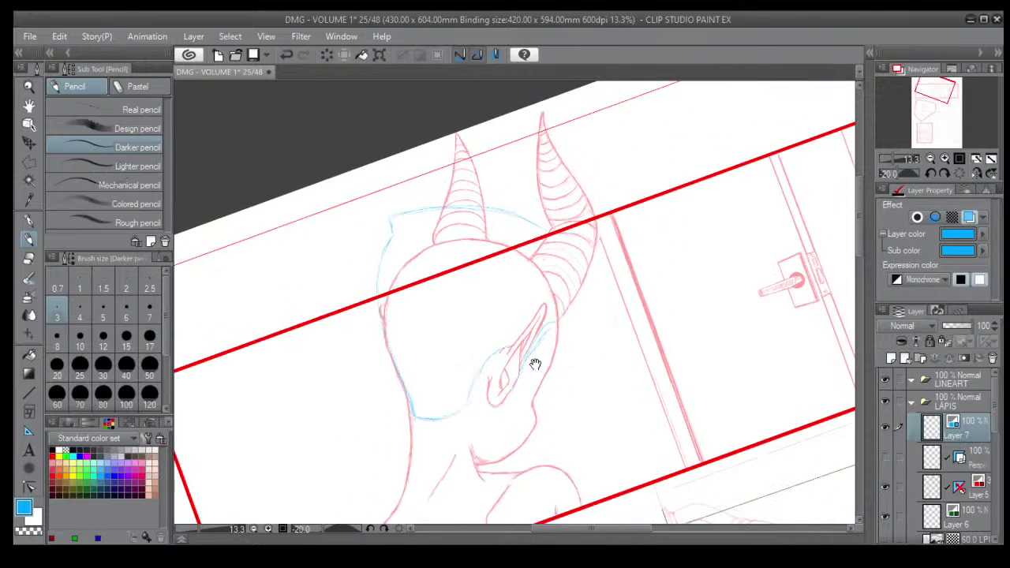
{"action": "left_click_drag", "start_coordinate": [535, 364], "coordinate": [484, 332]}
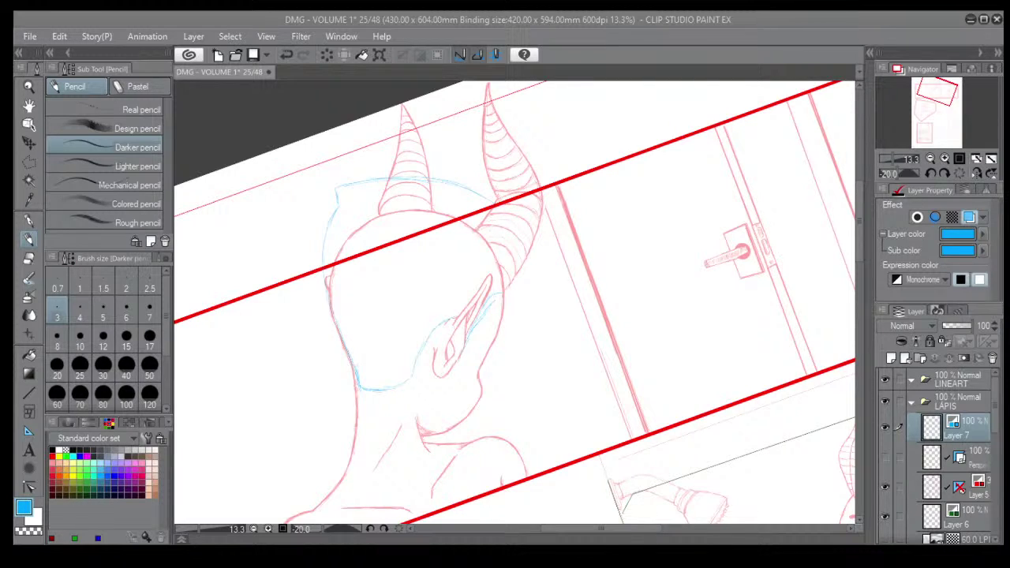
{"action": "scroll", "coordinate": [411, 318], "scroll_direction": "down", "scroll_amount": 6}
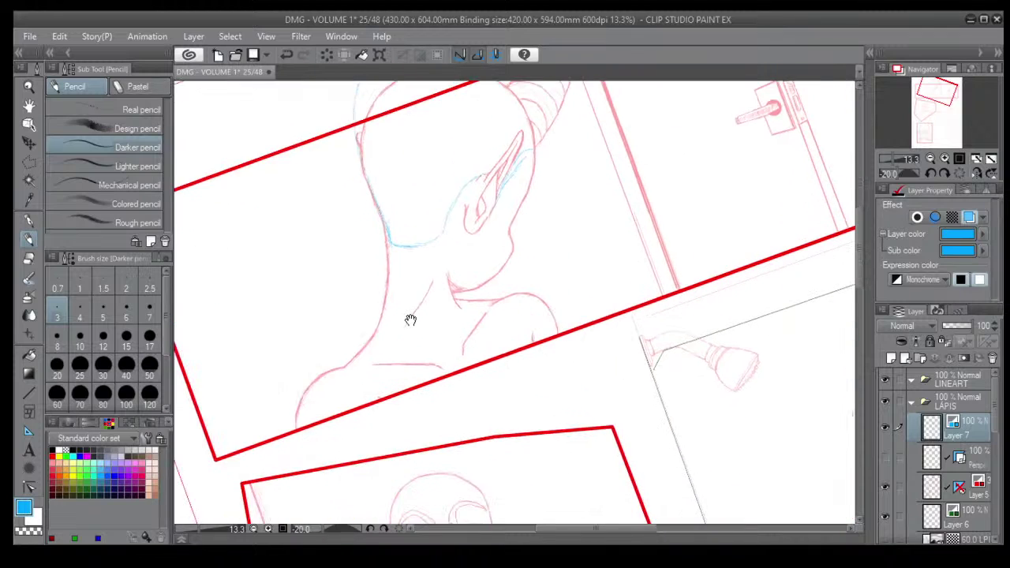
{"action": "left_click_drag", "start_coordinate": [562, 416], "coordinate": [516, 367]}
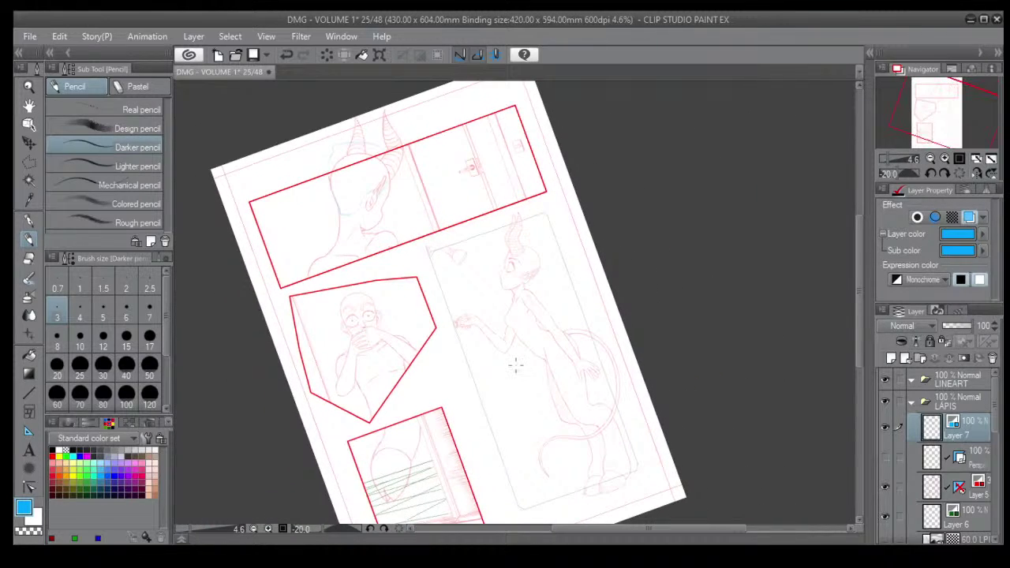
Draw curved, pointed hair strands at the back corner of the crown contour.
{"action": "key", "text": "shift+6"}
{"action": "key", "text": "shift+6"}
{"action": "scroll", "coordinate": [490, 307], "scroll_direction": "up", "scroll_amount": 4}
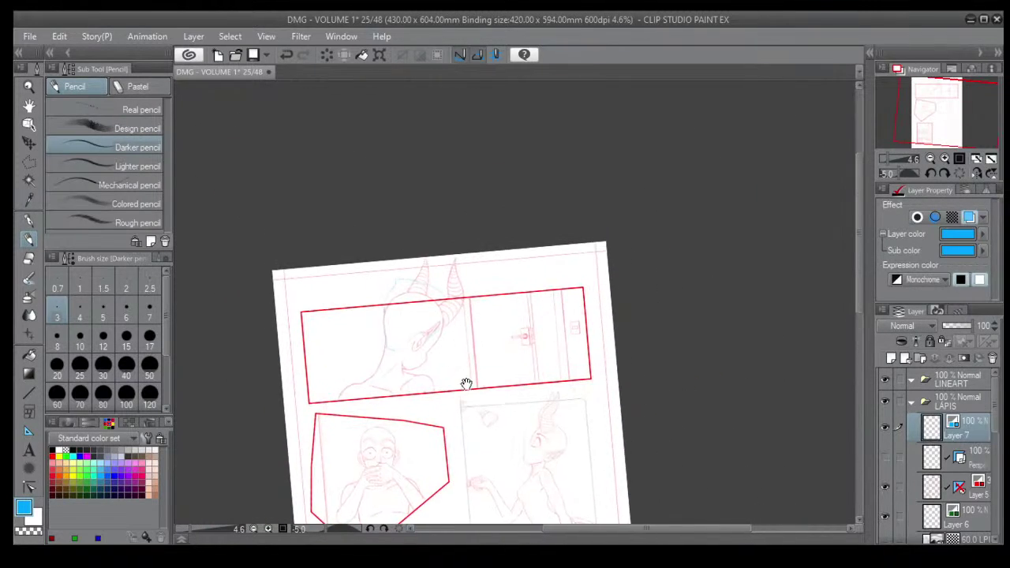
{"action": "scroll", "coordinate": [477, 188], "scroll_direction": "up", "scroll_amount": 2}
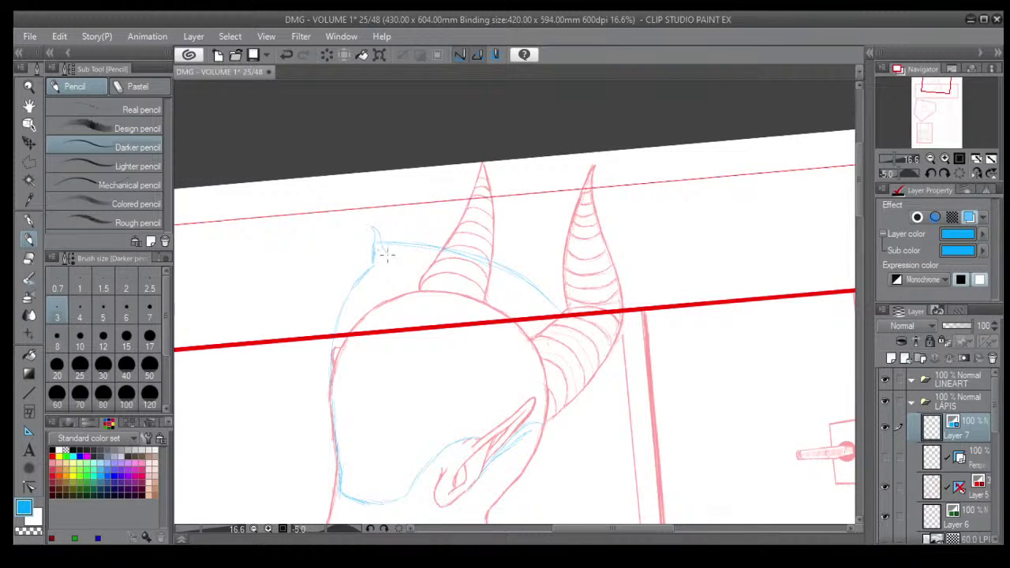
{"action": "scroll", "coordinate": [394, 261], "scroll_direction": "up", "scroll_amount": 2}
{"action": "scroll", "coordinate": [394, 262], "scroll_direction": "up", "scroll_amount": 1}
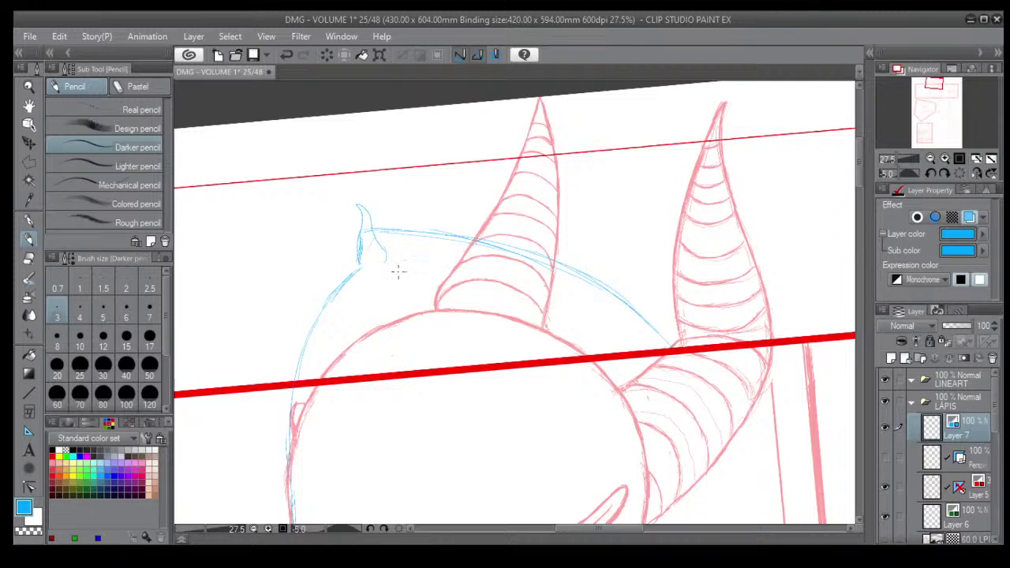
{"action": "mouse_move", "coordinate": [400, 271]}
{"action": "left_mouse_down"}
{"action": "mouse_move", "coordinate": [416, 230]}
{"action": "mouse_move", "coordinate": [398, 252]}
{"action": "left_mouse_up"}
{"action": "left_click_drag", "start_coordinate": [404, 210], "coordinate": [376, 240]}
{"action": "mouse_move", "coordinate": [439, 237]}
{"action": "left_mouse_down"}
{"action": "mouse_move", "coordinate": [430, 275]}
{"action": "mouse_move", "coordinate": [420, 272]}
{"action": "mouse_move", "coordinate": [421, 242]}
{"action": "mouse_move", "coordinate": [406, 277]}
{"action": "left_mouse_up"}
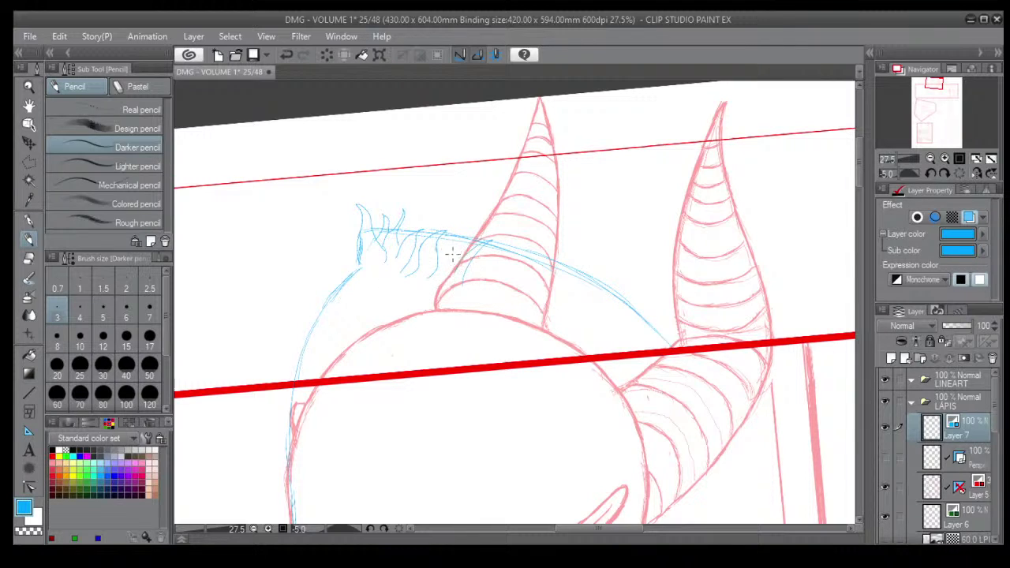
Continue the row of pointed hair strands along the crown contour and across the base of the nearer horn.
{"action": "mouse_move", "coordinate": [456, 234]}
{"action": "left_mouse_down"}
{"action": "mouse_move", "coordinate": [449, 267]}
{"action": "mouse_move", "coordinate": [454, 230]}
{"action": "mouse_move", "coordinate": [428, 236]}
{"action": "left_mouse_up"}
{"action": "mouse_move", "coordinate": [491, 270]}
{"action": "left_mouse_down"}
{"action": "mouse_move", "coordinate": [486, 294]}
{"action": "mouse_move", "coordinate": [490, 282]}
{"action": "left_mouse_up"}
{"action": "mouse_move", "coordinate": [481, 272]}
{"action": "left_mouse_down"}
{"action": "mouse_move", "coordinate": [472, 286]}
{"action": "mouse_move", "coordinate": [470, 274]}
{"action": "left_mouse_up"}
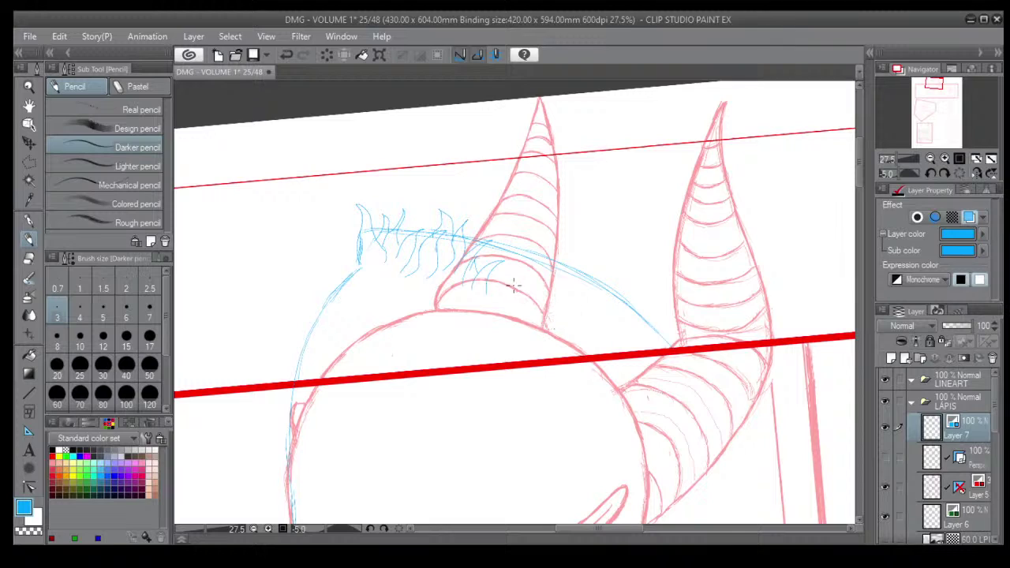
{"action": "mouse_move", "coordinate": [534, 249]}
{"action": "left_mouse_down"}
{"action": "mouse_move", "coordinate": [521, 282]}
{"action": "mouse_move", "coordinate": [499, 286]}
{"action": "mouse_move", "coordinate": [510, 265]}
{"action": "left_mouse_up"}
{"action": "left_click_drag", "start_coordinate": [529, 229], "coordinate": [515, 248]}
{"action": "left_click_drag", "start_coordinate": [523, 236], "coordinate": [498, 263]}
Sketch a lower edge line beneath the crown strands, running from the back corner toward the far horn.
{"action": "key", "text": "asciicircum"}
{"action": "key", "text": "asciicircum"}
{"action": "key", "text": "asciicircum"}
{"action": "key", "text": "asciicircum"}
{"action": "key", "text": "asciicircum"}
{"action": "key", "text": "asciicircum"}
{"action": "key", "text": "asciicircum"}
{"action": "key", "text": "asciicircum"}
{"action": "key", "text": "asciicircum"}
{"action": "key", "text": "asciicircum"}
{"action": "key", "text": "asciicircum"}
{"action": "key", "text": "asciicircum"}
{"action": "key", "text": "asciicircum"}
{"action": "key", "text": "asciicircum"}
{"action": "key", "text": "asciicircum"}
{"action": "key", "text": "asciicircum"}
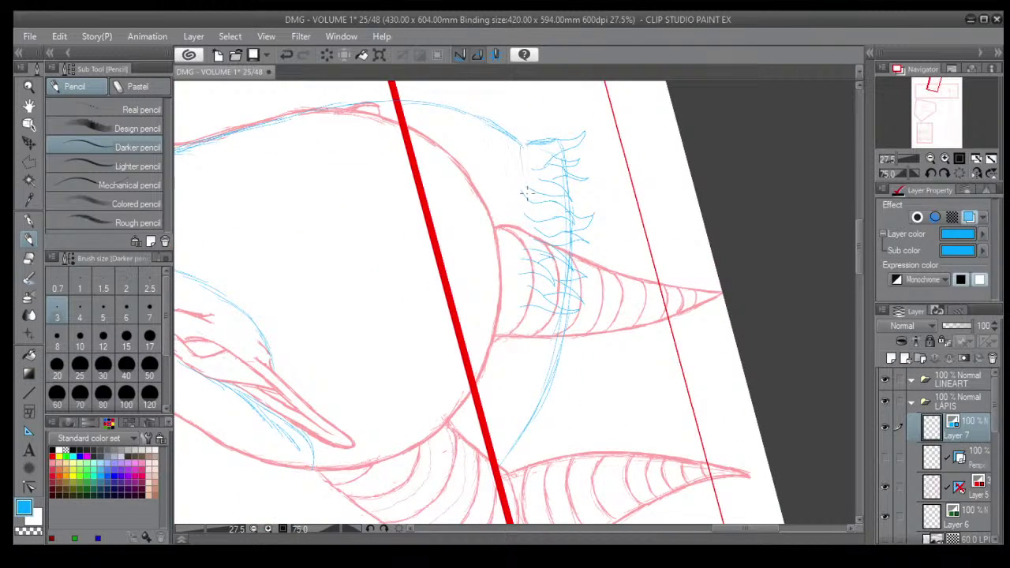
{"action": "left_click_drag", "start_coordinate": [516, 346], "coordinate": [505, 394]}
Review the spiky crown hair with the page upright, from the head close-up to the full top panel.
{"action": "scroll", "coordinate": [484, 456], "scroll_direction": "up", "scroll_amount": 19}
{"action": "scroll", "coordinate": [485, 456], "scroll_direction": "down", "scroll_amount": 3}
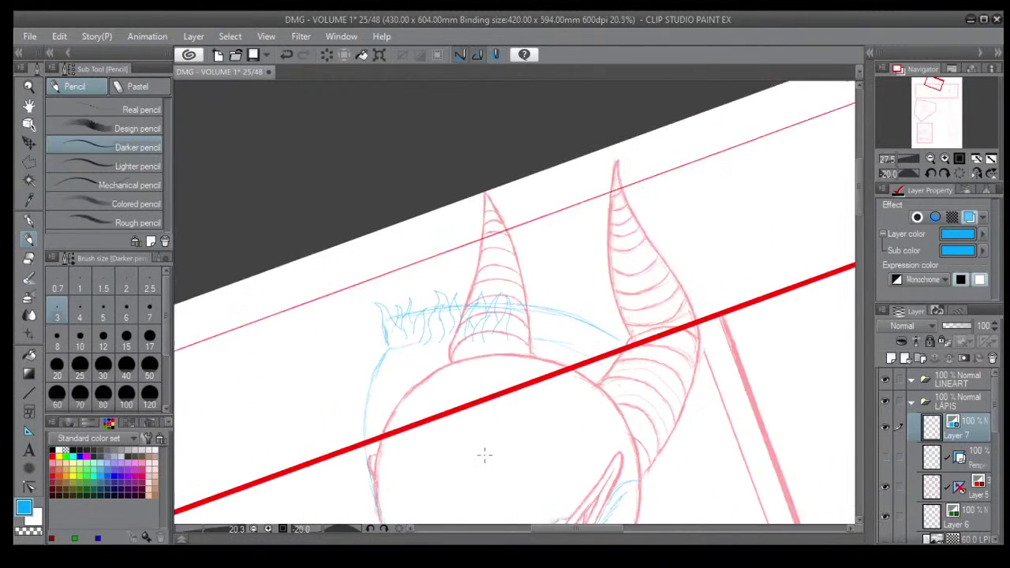
{"action": "scroll", "coordinate": [484, 455], "scroll_direction": "down", "scroll_amount": 3}
{"action": "scroll", "coordinate": [485, 456], "scroll_direction": "up", "scroll_amount": 1}
{"action": "scroll", "coordinate": [485, 455], "scroll_direction": "down", "scroll_amount": 5}
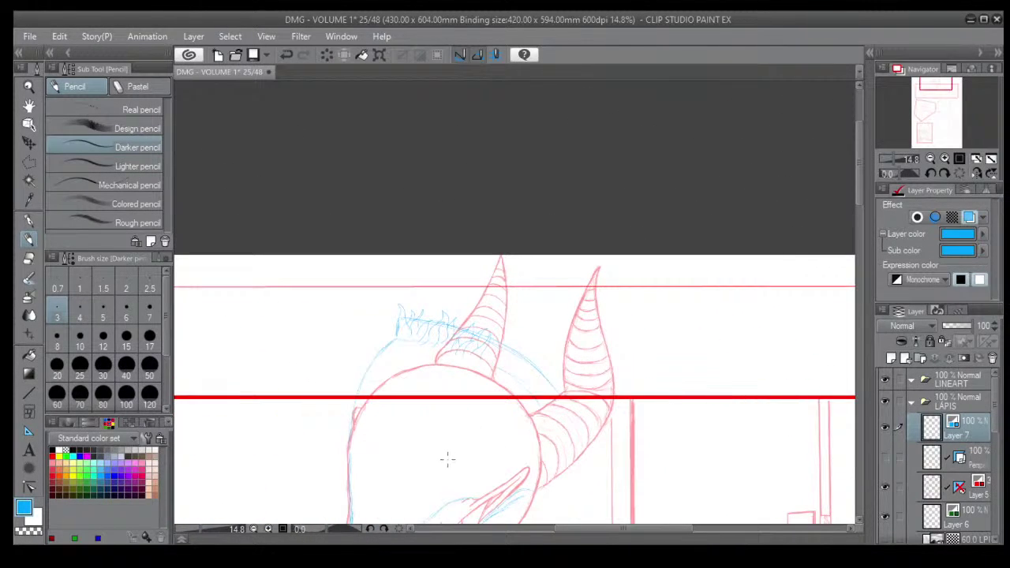
{"action": "scroll", "coordinate": [446, 458], "scroll_direction": "up", "scroll_amount": 4}
{"action": "scroll", "coordinate": [445, 458], "scroll_direction": "down", "scroll_amount": 2}
{"action": "scroll", "coordinate": [446, 458], "scroll_direction": "down", "scroll_amount": 3}
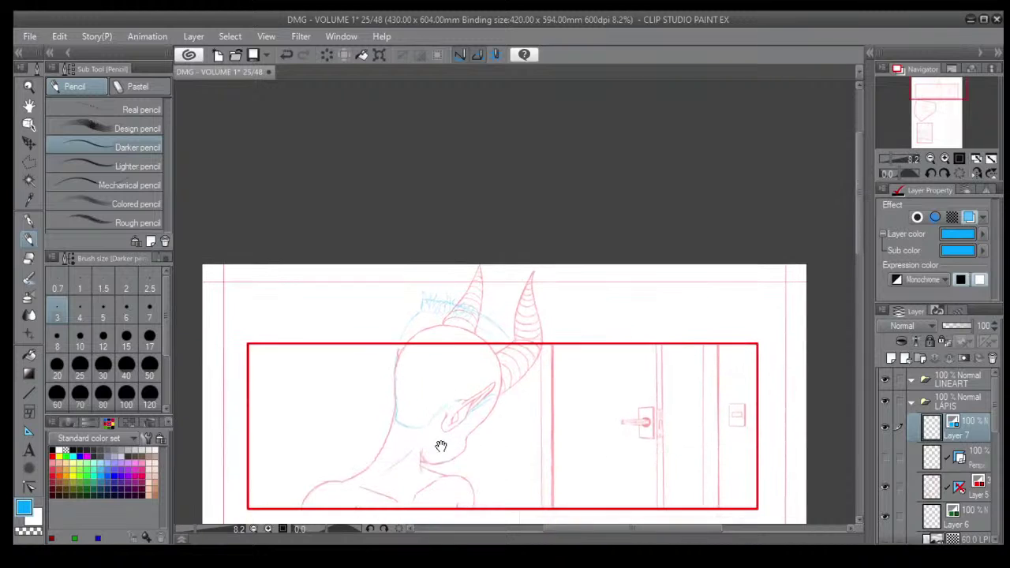
Add pointed strands down the back slope of the hair contour, toward the panel border.
{"action": "scroll", "coordinate": [426, 332], "scroll_direction": "up", "scroll_amount": 3}
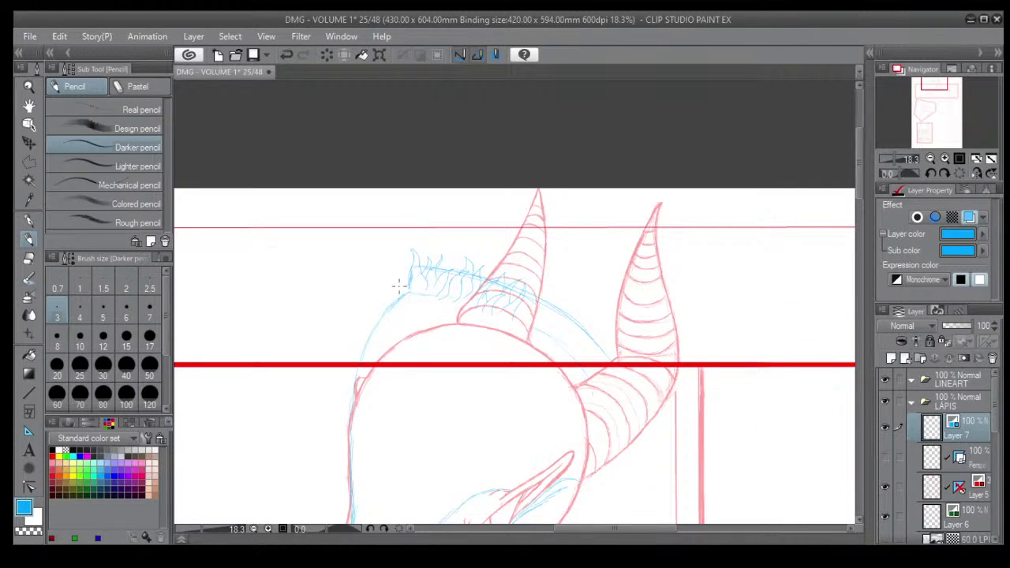
{"action": "mouse_move", "coordinate": [407, 282]}
{"action": "left_mouse_down"}
{"action": "mouse_move", "coordinate": [403, 255]}
{"action": "mouse_move", "coordinate": [397, 298]}
{"action": "mouse_move", "coordinate": [405, 295]}
{"action": "mouse_move", "coordinate": [392, 273]}
{"action": "mouse_move", "coordinate": [386, 311]}
{"action": "mouse_move", "coordinate": [394, 305]}
{"action": "mouse_move", "coordinate": [382, 281]}
{"action": "mouse_move", "coordinate": [369, 321]}
{"action": "left_mouse_up"}
{"action": "scroll", "coordinate": [453, 271], "scroll_direction": "down", "scroll_amount": 5}
{"action": "scroll", "coordinate": [451, 273], "scroll_direction": "up", "scroll_amount": 6}
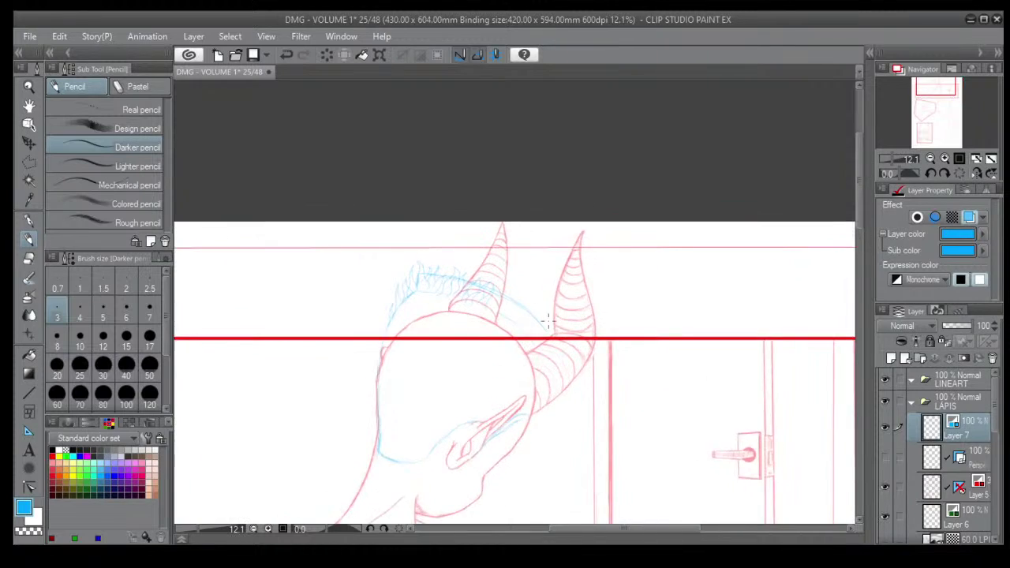
Draw hair strands on the crown just in front of the nearer horn, between its base and the hair contour.
{"action": "mouse_move", "coordinate": [485, 305]}
{"action": "left_mouse_down"}
{"action": "mouse_move", "coordinate": [507, 276]}
{"action": "mouse_move", "coordinate": [480, 287]}
{"action": "mouse_move", "coordinate": [490, 261]}
{"action": "left_mouse_up"}
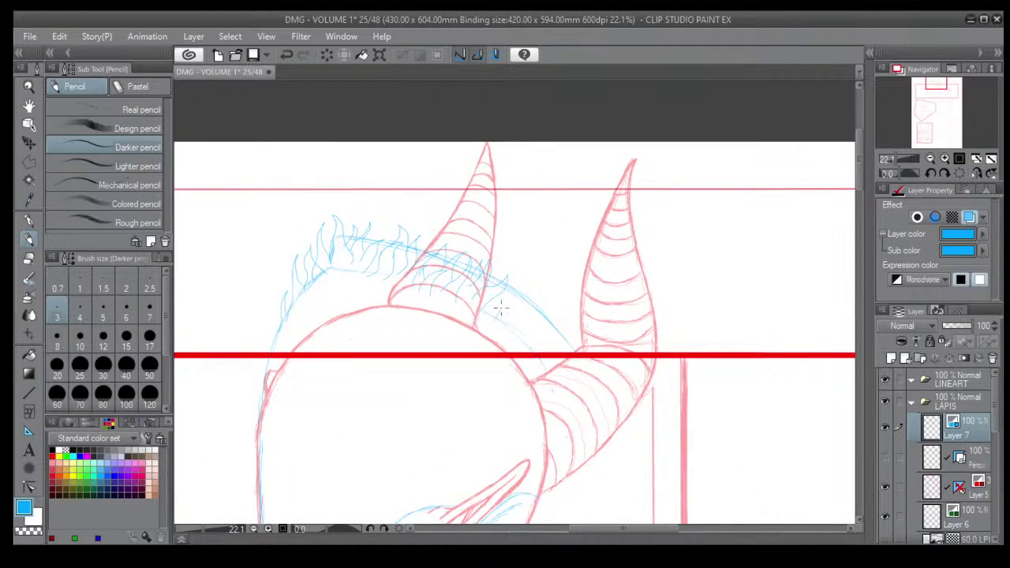
{"action": "mouse_move", "coordinate": [520, 292]}
{"action": "left_mouse_down"}
{"action": "mouse_move", "coordinate": [483, 313]}
{"action": "mouse_move", "coordinate": [507, 305]}
{"action": "mouse_move", "coordinate": [518, 343]}
{"action": "mouse_move", "coordinate": [514, 299]}
{"action": "mouse_move", "coordinate": [510, 325]}
{"action": "left_mouse_up"}
{"action": "mouse_move", "coordinate": [514, 319]}
{"action": "left_mouse_down"}
{"action": "mouse_move", "coordinate": [499, 333]}
{"action": "mouse_move", "coordinate": [504, 324]}
{"action": "left_mouse_up"}
{"action": "mouse_move", "coordinate": [512, 317]}
{"action": "left_mouse_down"}
{"action": "mouse_move", "coordinate": [500, 334]}
{"action": "mouse_move", "coordinate": [494, 325]}
{"action": "left_mouse_up"}
{"action": "left_click_drag", "start_coordinate": [551, 311], "coordinate": [536, 348]}
{"action": "mouse_move", "coordinate": [544, 312]}
{"action": "left_mouse_down"}
{"action": "mouse_move", "coordinate": [521, 338]}
{"action": "mouse_move", "coordinate": [533, 351]}
{"action": "left_mouse_up"}
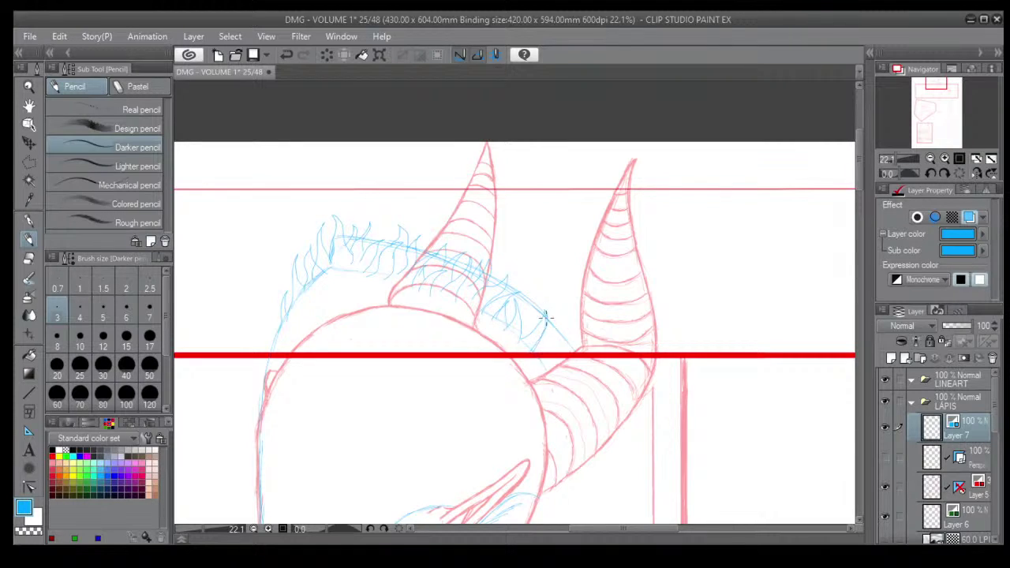
Extend the spiky strand tips along the crown contour up to the base of the far horn.
{"action": "left_click_drag", "start_coordinate": [545, 295], "coordinate": [534, 322]}
{"action": "mouse_move", "coordinate": [544, 295]}
{"action": "left_mouse_down"}
{"action": "mouse_move", "coordinate": [523, 321]}
{"action": "mouse_move", "coordinate": [528, 297]}
{"action": "left_mouse_up"}
{"action": "left_click_drag", "start_coordinate": [524, 280], "coordinate": [516, 297]}
{"action": "mouse_move", "coordinate": [575, 330]}
{"action": "left_mouse_down"}
{"action": "mouse_move", "coordinate": [568, 349]}
{"action": "mouse_move", "coordinate": [555, 344]}
{"action": "mouse_move", "coordinate": [551, 356]}
{"action": "mouse_move", "coordinate": [554, 344]}
{"action": "left_mouse_up"}
{"action": "left_click_drag", "start_coordinate": [568, 297], "coordinate": [548, 323]}
{"action": "mouse_move", "coordinate": [548, 323]}
{"action": "left_mouse_down"}
{"action": "mouse_move", "coordinate": [537, 335]}
{"action": "mouse_move", "coordinate": [537, 322]}
{"action": "left_mouse_up"}
{"action": "mouse_move", "coordinate": [559, 295]}
{"action": "left_mouse_down"}
{"action": "mouse_move", "coordinate": [537, 319]}
{"action": "mouse_move", "coordinate": [551, 319]}
{"action": "left_mouse_up"}
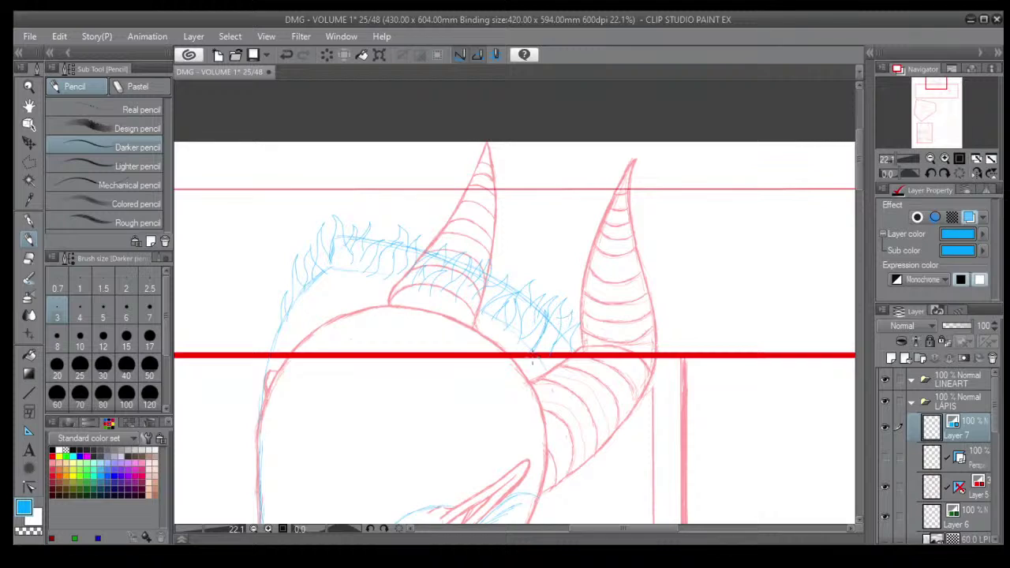
Add a lower row of short strands beneath the crest, near the far horn and behind the nearer one.
{"action": "mouse_move", "coordinate": [551, 368]}
{"action": "left_mouse_down"}
{"action": "mouse_move", "coordinate": [556, 340]}
{"action": "mouse_move", "coordinate": [498, 345]}
{"action": "mouse_move", "coordinate": [490, 333]}
{"action": "left_mouse_up"}
{"action": "mouse_move", "coordinate": [381, 292]}
{"action": "left_mouse_down"}
{"action": "mouse_move", "coordinate": [349, 276]}
{"action": "mouse_move", "coordinate": [336, 294]}
{"action": "mouse_move", "coordinate": [334, 270]}
{"action": "mouse_move", "coordinate": [325, 292]}
{"action": "left_mouse_up"}
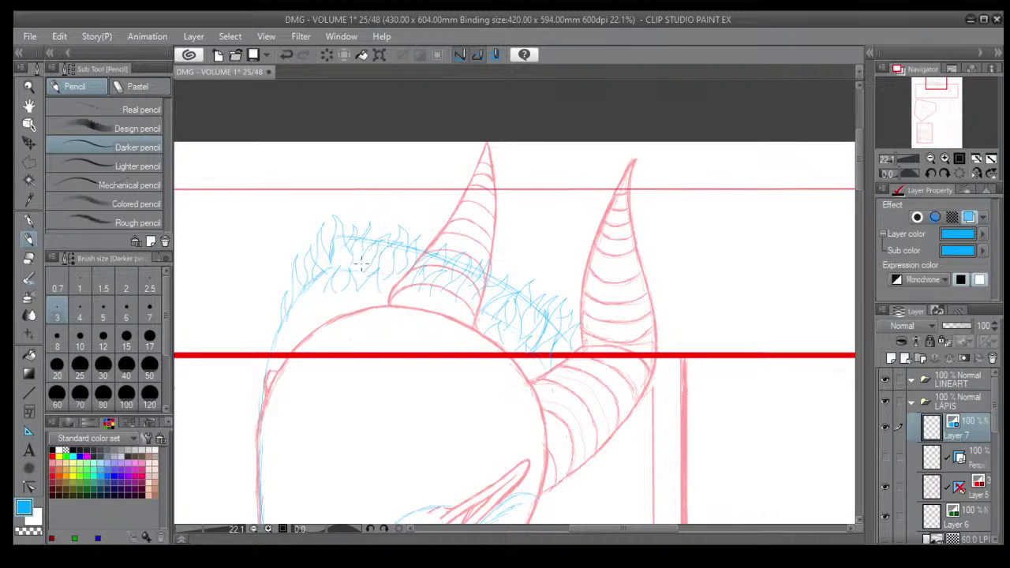
Check the spiky crest's shape on the horned head at panel scale and close up.
{"action": "scroll", "coordinate": [372, 243], "scroll_direction": "down", "scroll_amount": 2}
{"action": "scroll", "coordinate": [414, 246], "scroll_direction": "down", "scroll_amount": 2}
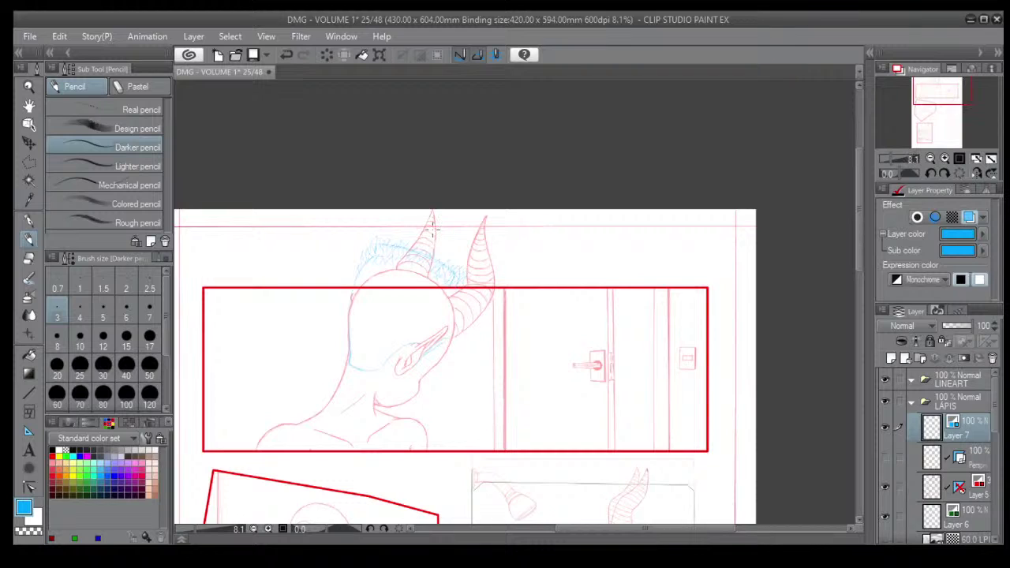
{"action": "scroll", "coordinate": [408, 329], "scroll_direction": "down", "scroll_amount": 1}
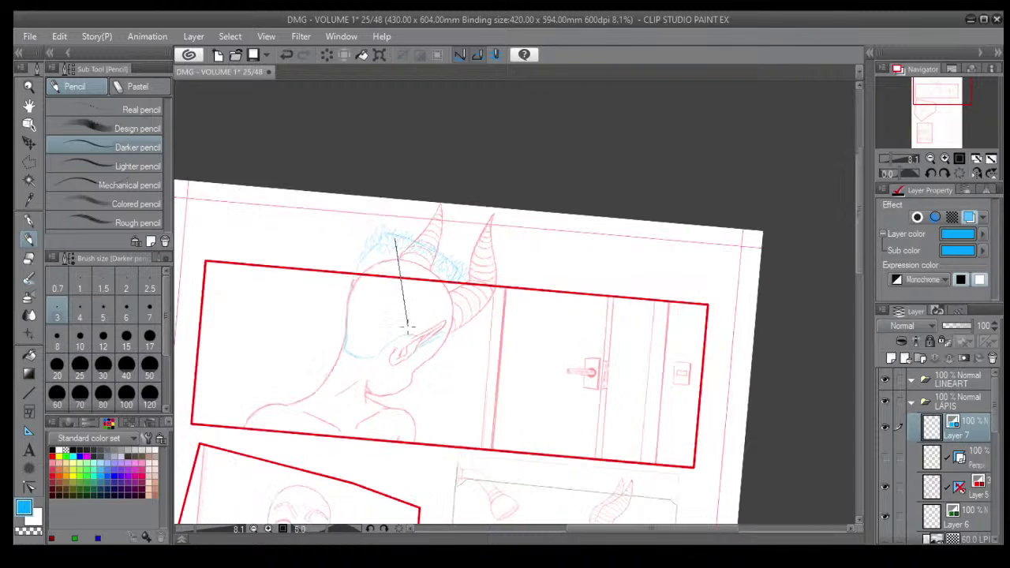
{"action": "scroll", "coordinate": [404, 304], "scroll_direction": "up", "scroll_amount": 2}
{"action": "scroll", "coordinate": [402, 303], "scroll_direction": "up", "scroll_amount": 1}
{"action": "scroll", "coordinate": [402, 303], "scroll_direction": "up", "scroll_amount": 3}
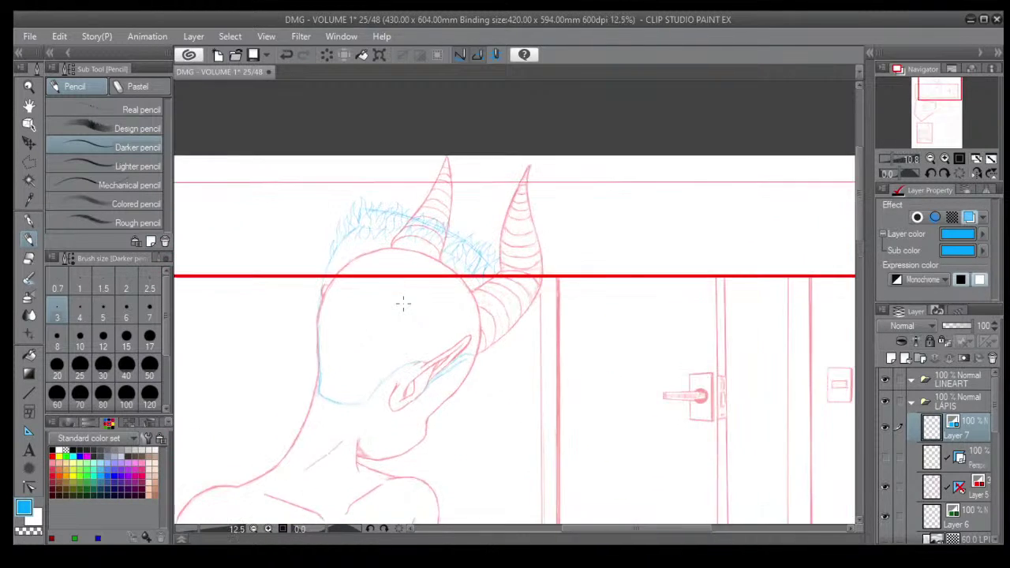
{"action": "left_click_drag", "start_coordinate": [397, 341], "coordinate": [425, 313]}
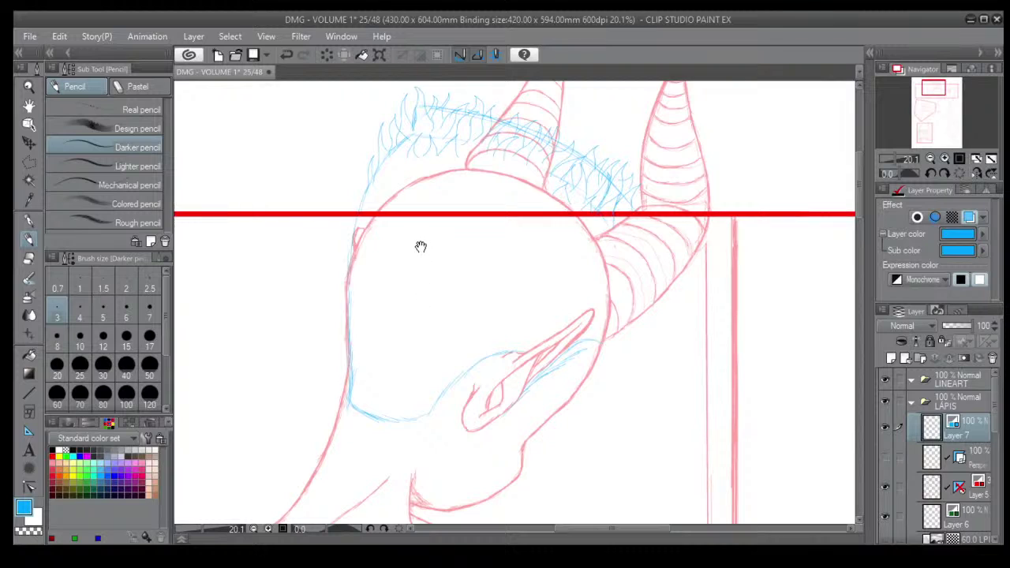
{"action": "scroll", "coordinate": [422, 273], "scroll_direction": "down", "scroll_amount": 3}
{"action": "scroll", "coordinate": [422, 274], "scroll_direction": "up", "scroll_amount": 1}
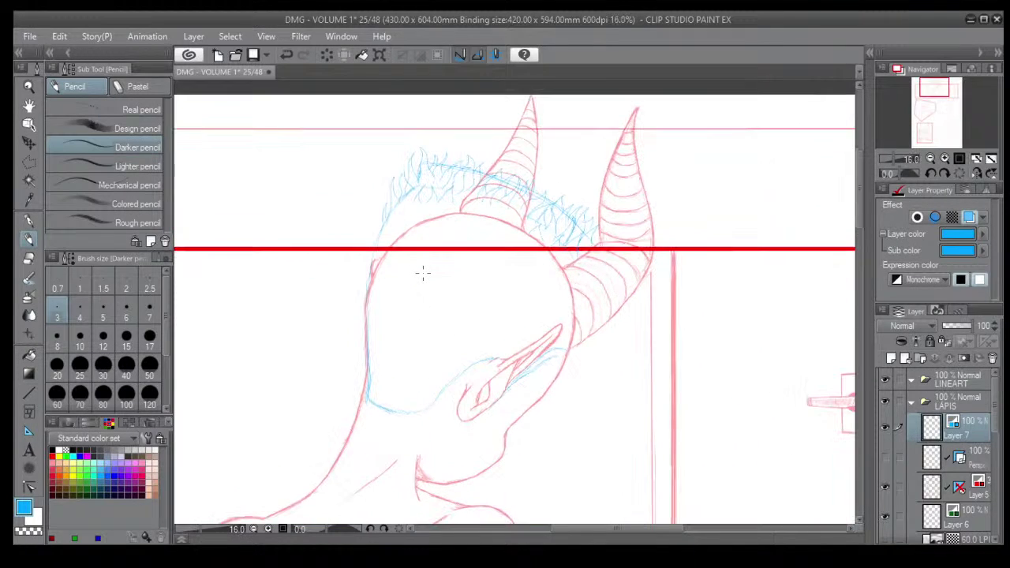
Erase the strands at the back of the crest with the Hard eraser at size 50 and redraw them using Darker pencil.
{"action": "key", "text": "e"}
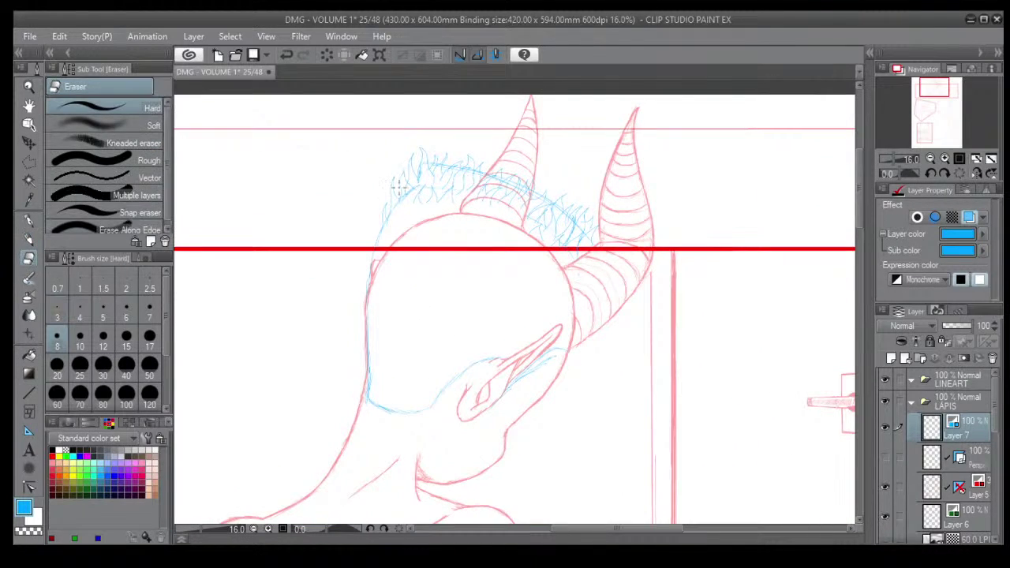
{"action": "left_click", "coordinate": [150, 365]}
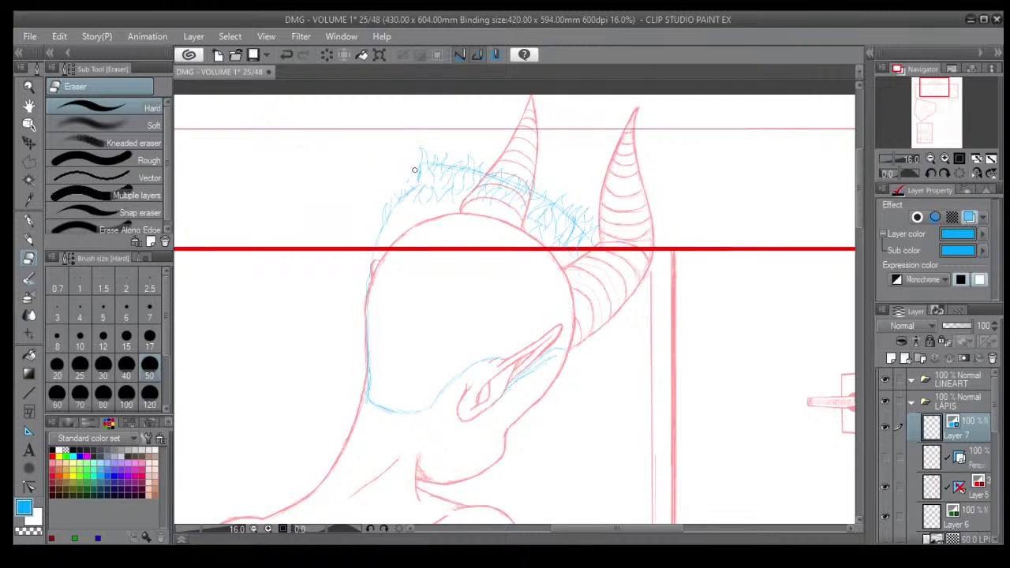
{"action": "left_click_drag", "start_coordinate": [414, 170], "coordinate": [377, 226]}
{"action": "left_click", "coordinate": [28, 239]}
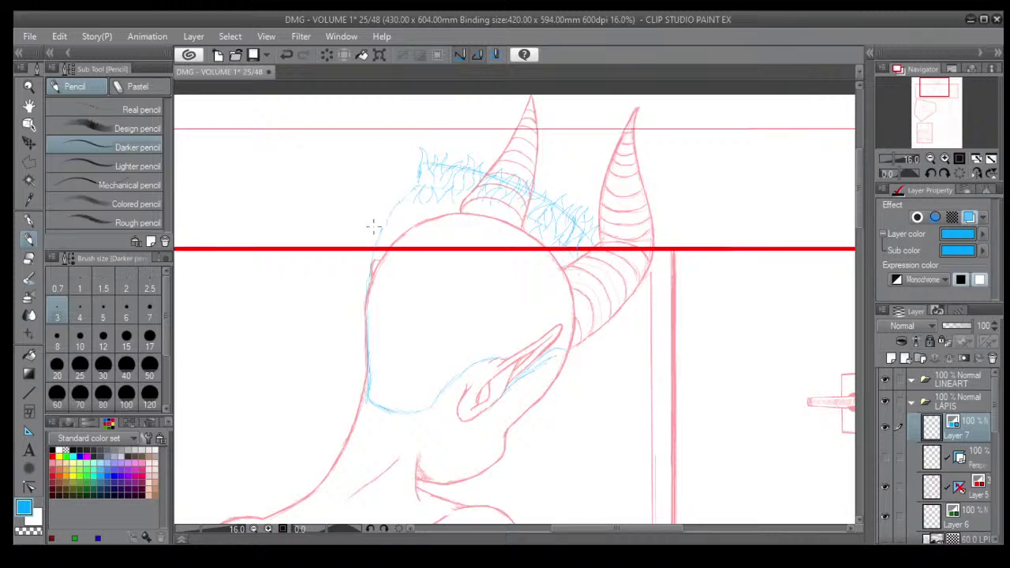
{"action": "mouse_move", "coordinate": [389, 204]}
{"action": "left_mouse_down"}
{"action": "mouse_move", "coordinate": [398, 162]}
{"action": "mouse_move", "coordinate": [403, 187]}
{"action": "mouse_move", "coordinate": [417, 147]}
{"action": "mouse_move", "coordinate": [410, 215]}
{"action": "mouse_move", "coordinate": [411, 185]}
{"action": "mouse_move", "coordinate": [386, 226]}
{"action": "mouse_move", "coordinate": [393, 187]}
{"action": "mouse_move", "coordinate": [371, 234]}
{"action": "left_mouse_up"}
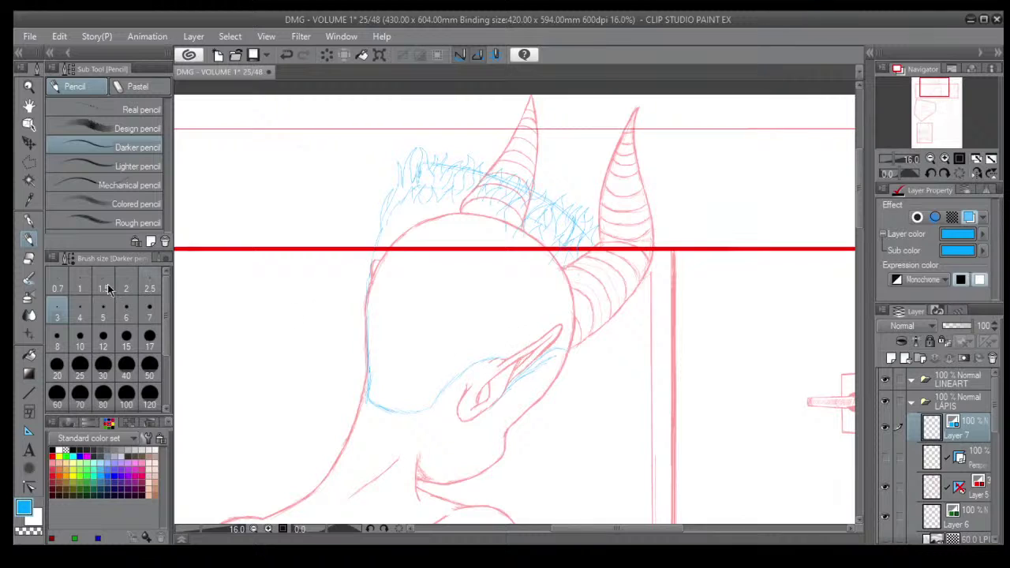
Erase the loose blue strokes along the edge of the pointed ear.
{"action": "key", "text": "e"}
{"action": "scroll", "coordinate": [497, 356], "scroll_direction": "up", "scroll_amount": 2}
{"action": "mouse_move", "coordinate": [563, 392]}
{"action": "left_mouse_down"}
{"action": "mouse_move", "coordinate": [557, 432]}
{"action": "mouse_move", "coordinate": [619, 352]}
{"action": "mouse_move", "coordinate": [607, 397]}
{"action": "mouse_move", "coordinate": [641, 359]}
{"action": "left_mouse_up"}
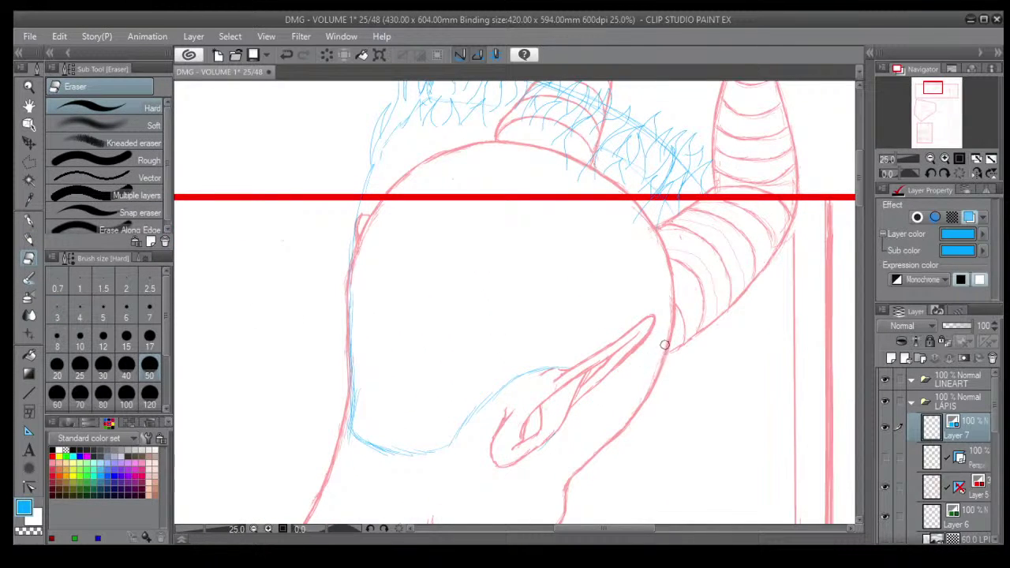
Examine the crest and the cleaned-up ear area at panel scale and close up.
{"action": "scroll", "coordinate": [642, 359], "scroll_direction": "down", "scroll_amount": 3}
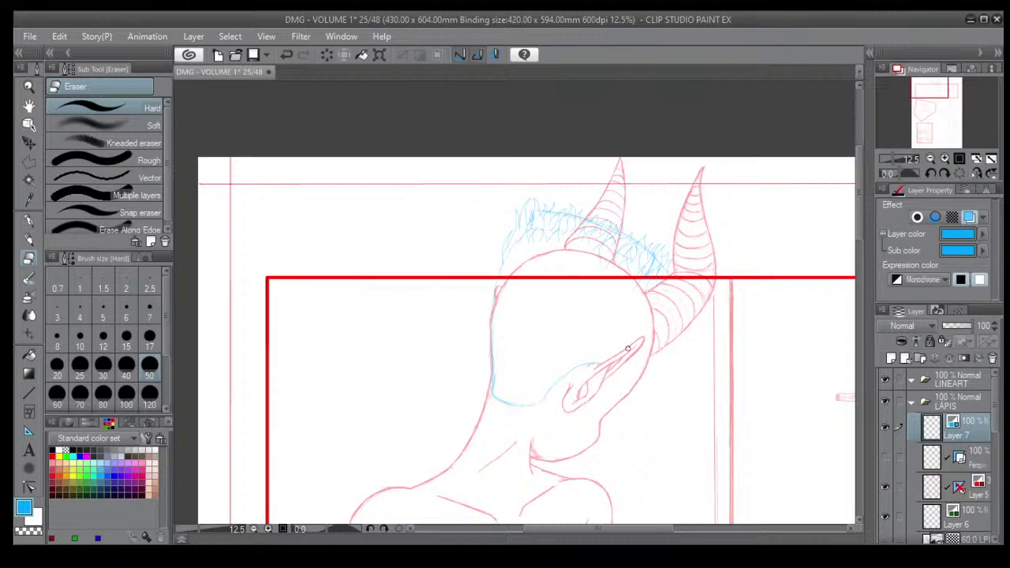
{"action": "scroll", "coordinate": [628, 348], "scroll_direction": "down", "scroll_amount": 1}
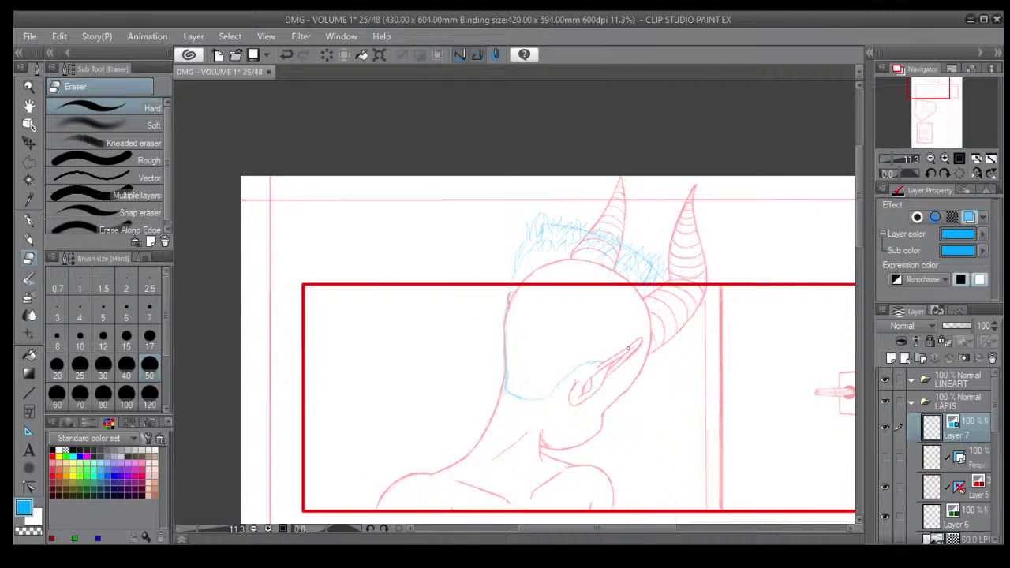
{"action": "scroll", "coordinate": [694, 334], "scroll_direction": "up", "scroll_amount": 4}
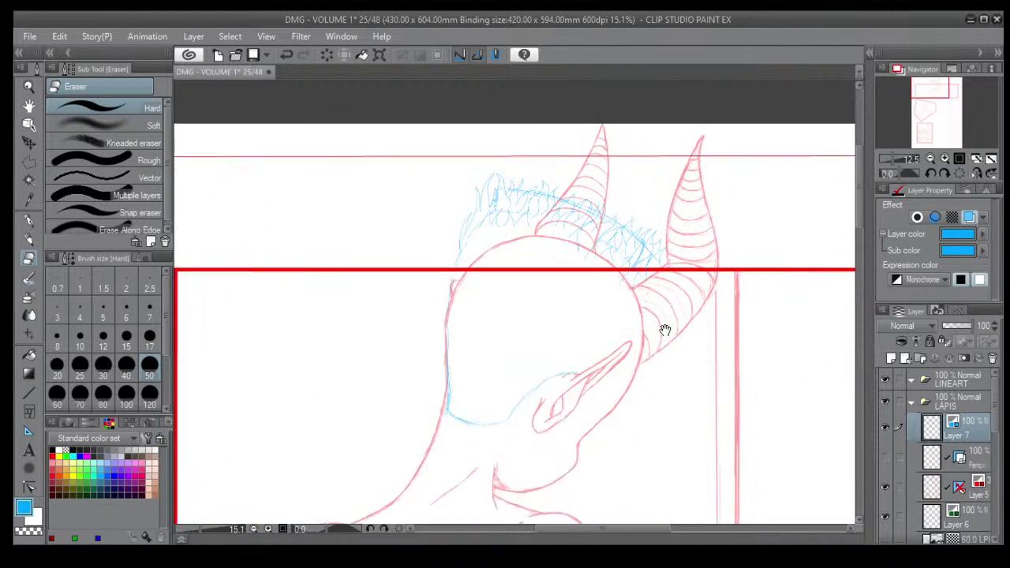
{"action": "scroll", "coordinate": [705, 390], "scroll_direction": "down", "scroll_amount": 3}
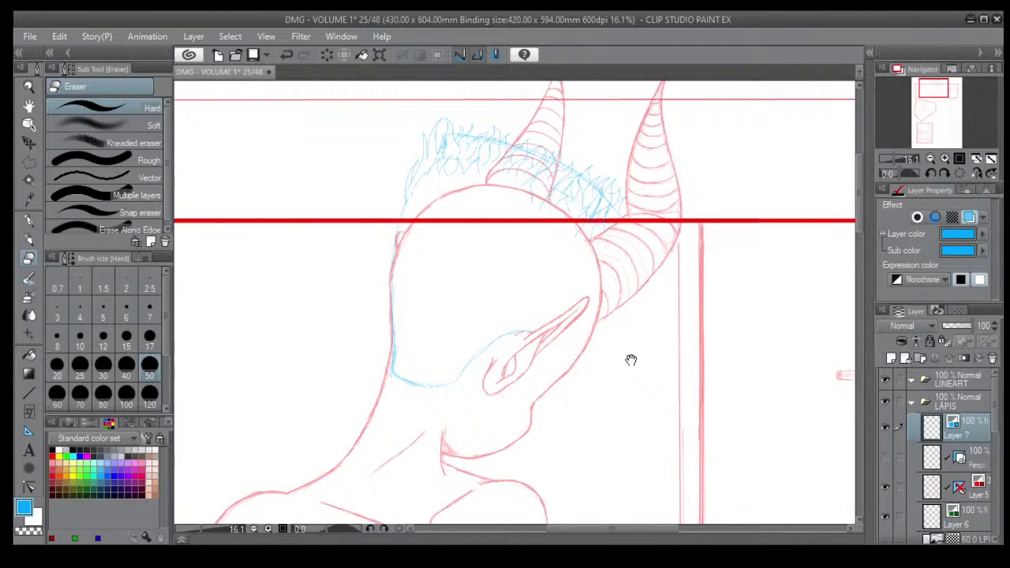
{"action": "scroll", "coordinate": [632, 360], "scroll_direction": "down", "scroll_amount": 2}
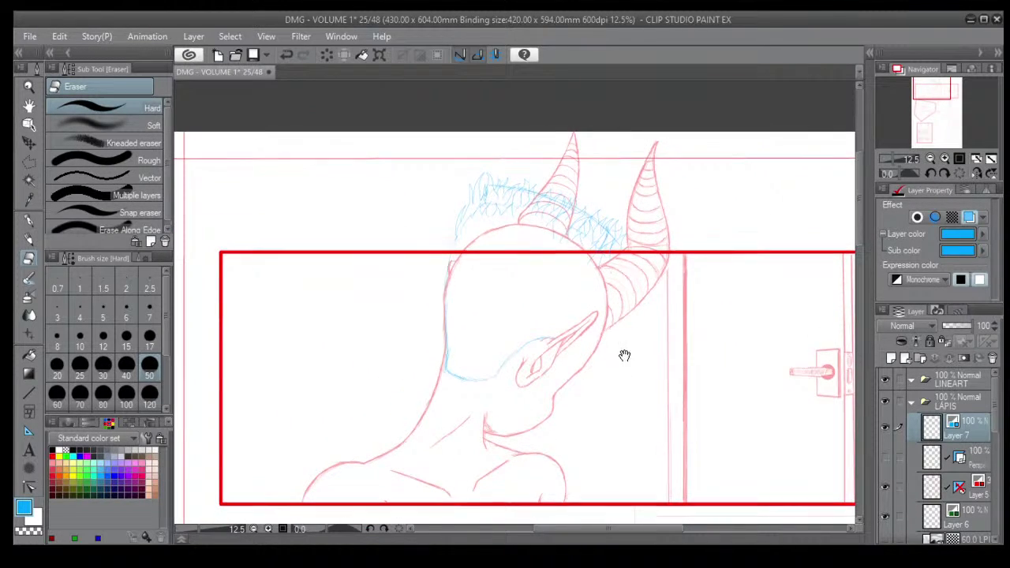
{"action": "scroll", "coordinate": [624, 356], "scroll_direction": "up", "scroll_amount": 3}
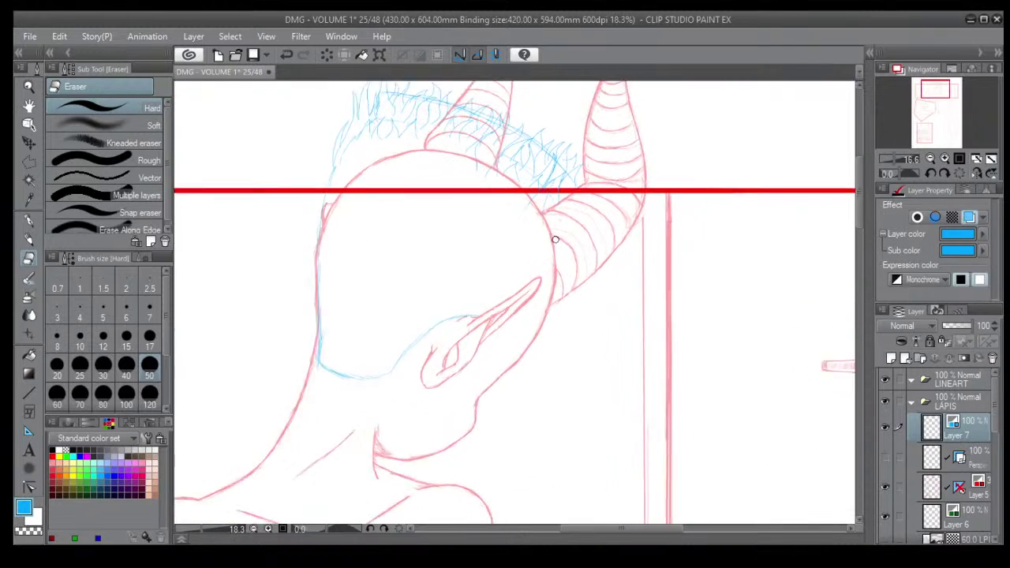
{"action": "scroll", "coordinate": [555, 239], "scroll_direction": "up", "scroll_amount": 1}
Pencil short blue strands across the base of the nearer horn, running down to the ear tip.
{"action": "key", "text": "p"}
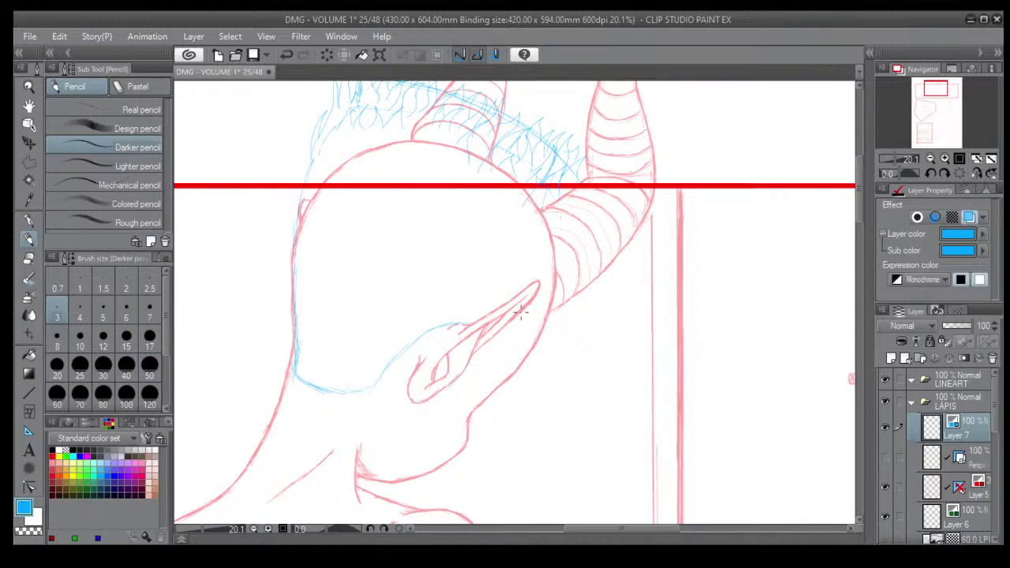
{"action": "scroll", "coordinate": [515, 310], "scroll_direction": "down", "scroll_amount": 2}
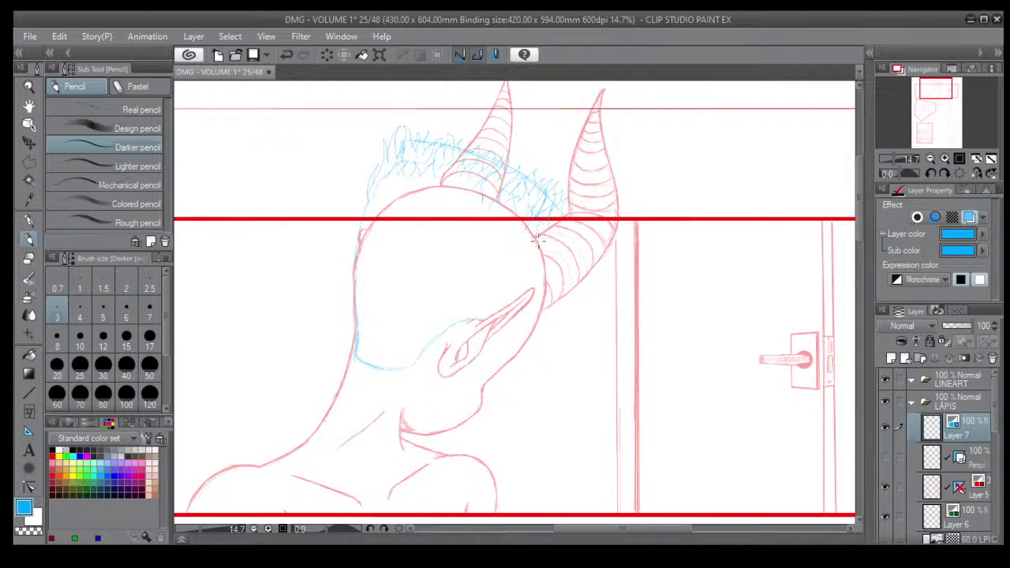
{"action": "scroll", "coordinate": [539, 240], "scroll_direction": "up", "scroll_amount": 2}
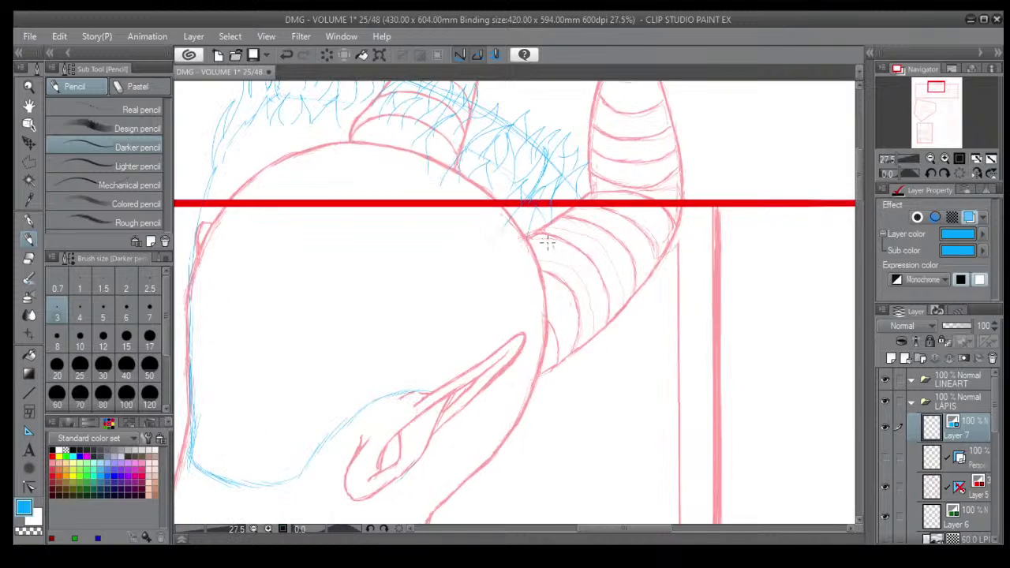
{"action": "mouse_move", "coordinate": [553, 216]}
{"action": "left_mouse_down"}
{"action": "mouse_move", "coordinate": [536, 235]}
{"action": "mouse_move", "coordinate": [589, 221]}
{"action": "left_mouse_up"}
{"action": "mouse_move", "coordinate": [586, 225]}
{"action": "left_mouse_down"}
{"action": "mouse_move", "coordinate": [561, 273]}
{"action": "mouse_move", "coordinate": [570, 274]}
{"action": "mouse_move", "coordinate": [582, 246]}
{"action": "mouse_move", "coordinate": [554, 269]}
{"action": "mouse_move", "coordinate": [564, 244]}
{"action": "mouse_move", "coordinate": [548, 258]}
{"action": "mouse_move", "coordinate": [578, 299]}
{"action": "left_mouse_up"}
{"action": "mouse_move", "coordinate": [585, 262]}
{"action": "left_mouse_down"}
{"action": "mouse_move", "coordinate": [556, 283]}
{"action": "mouse_move", "coordinate": [561, 256]}
{"action": "mouse_move", "coordinate": [544, 299]}
{"action": "mouse_move", "coordinate": [571, 321]}
{"action": "mouse_move", "coordinate": [594, 278]}
{"action": "mouse_move", "coordinate": [563, 326]}
{"action": "mouse_move", "coordinate": [579, 322]}
{"action": "mouse_move", "coordinate": [552, 339]}
{"action": "mouse_move", "coordinate": [574, 336]}
{"action": "mouse_move", "coordinate": [538, 347]}
{"action": "left_mouse_up"}
{"action": "left_click_drag", "start_coordinate": [546, 325], "coordinate": [541, 335]}
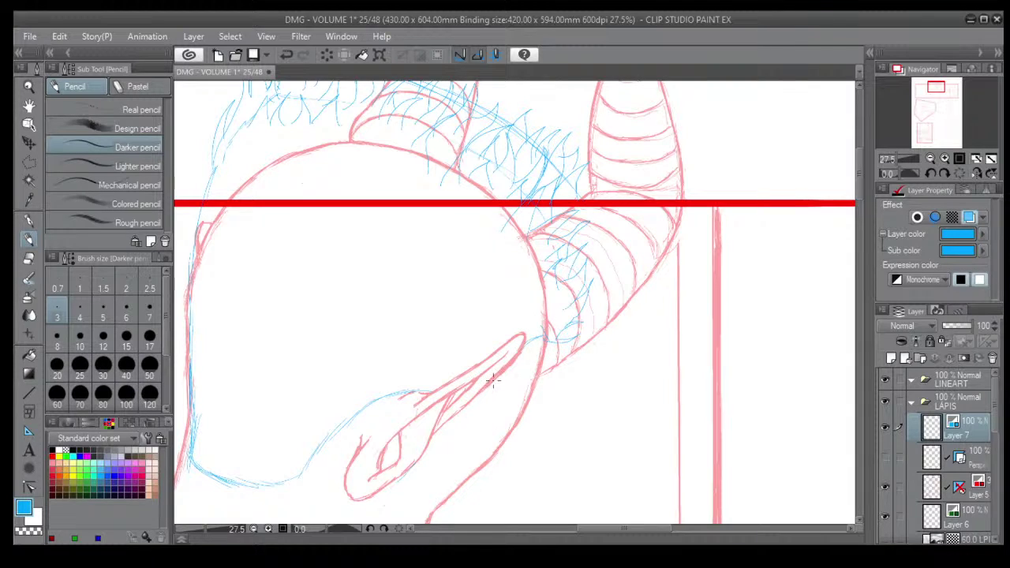
Draw a sideburn along the face side of the ear, narrowing to a pointed end beside the lobe.
{"action": "left_click_drag", "start_coordinate": [483, 390], "coordinate": [441, 457]}
{"action": "mouse_move", "coordinate": [463, 424]}
{"action": "left_mouse_down"}
{"action": "mouse_move", "coordinate": [424, 485]}
{"action": "mouse_move", "coordinate": [414, 488]}
{"action": "mouse_move", "coordinate": [430, 461]}
{"action": "mouse_move", "coordinate": [394, 505]}
{"action": "mouse_move", "coordinate": [375, 496]}
{"action": "mouse_move", "coordinate": [403, 495]}
{"action": "left_mouse_up"}
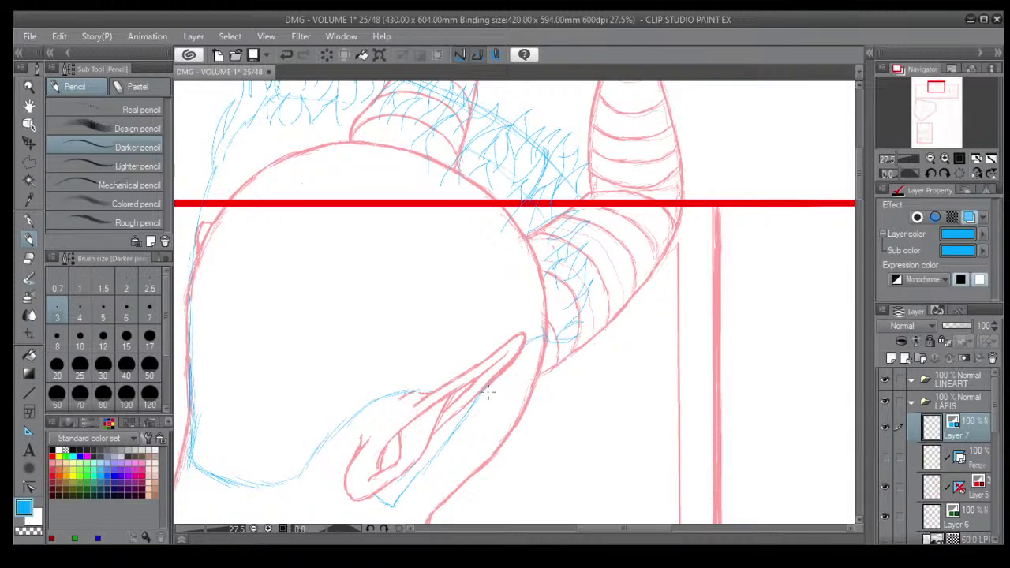
{"action": "mouse_move", "coordinate": [475, 401]}
{"action": "left_mouse_down"}
{"action": "mouse_move", "coordinate": [443, 456]}
{"action": "mouse_move", "coordinate": [457, 421]}
{"action": "mouse_move", "coordinate": [425, 459]}
{"action": "mouse_move", "coordinate": [435, 457]}
{"action": "mouse_move", "coordinate": [386, 513]}
{"action": "left_mouse_up"}
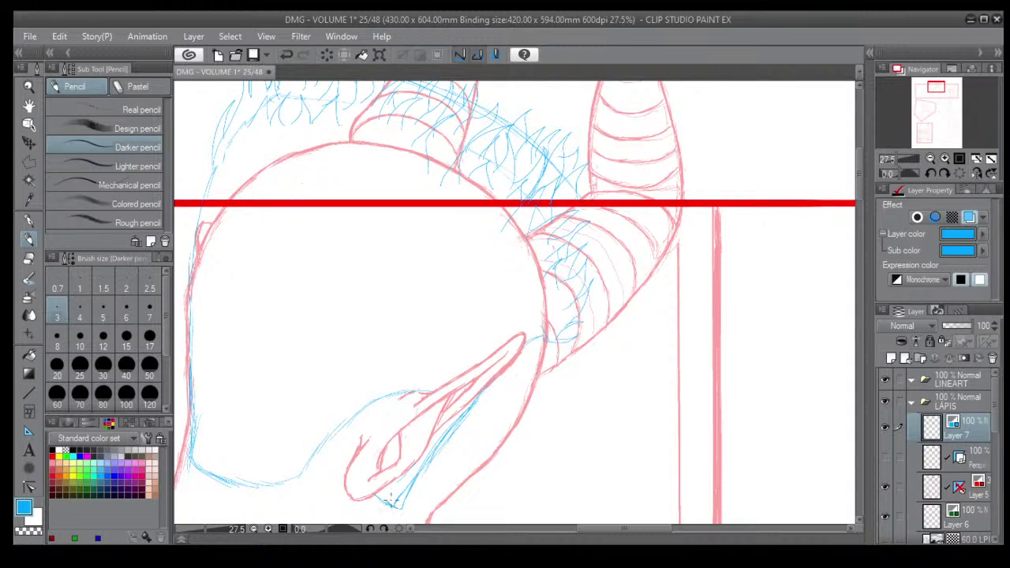
{"action": "scroll", "coordinate": [397, 491], "scroll_direction": "down", "scroll_amount": 2}
{"action": "scroll", "coordinate": [533, 443], "scroll_direction": "down", "scroll_amount": 2}
{"action": "left_click_drag", "start_coordinate": [529, 484], "coordinate": [562, 380]}
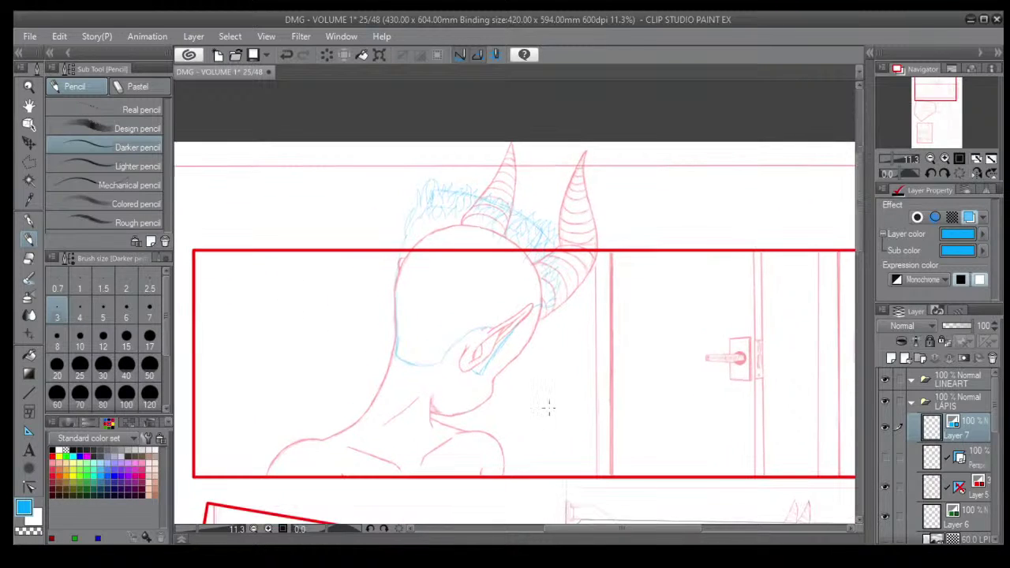
Try reshaping the nape hairline into a downward point between the neck contour and the ear.
{"action": "scroll", "coordinate": [438, 391], "scroll_direction": "up", "scroll_amount": 1}
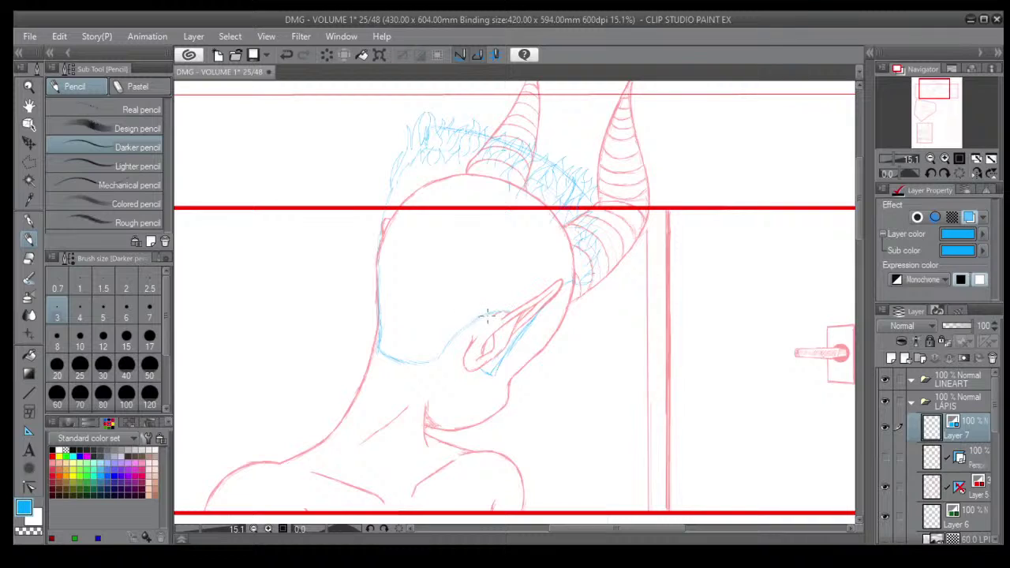
{"action": "scroll", "coordinate": [389, 357], "scroll_direction": "down", "scroll_amount": 1}
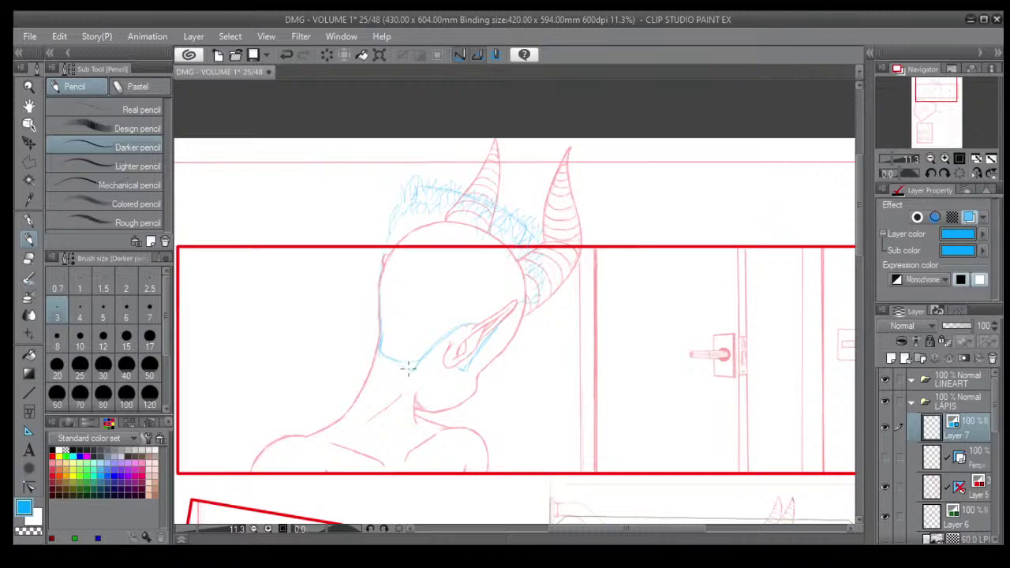
{"action": "left_click_drag", "start_coordinate": [378, 356], "coordinate": [406, 370]}
{"action": "scroll", "coordinate": [355, 379], "scroll_direction": "up", "scroll_amount": 1}
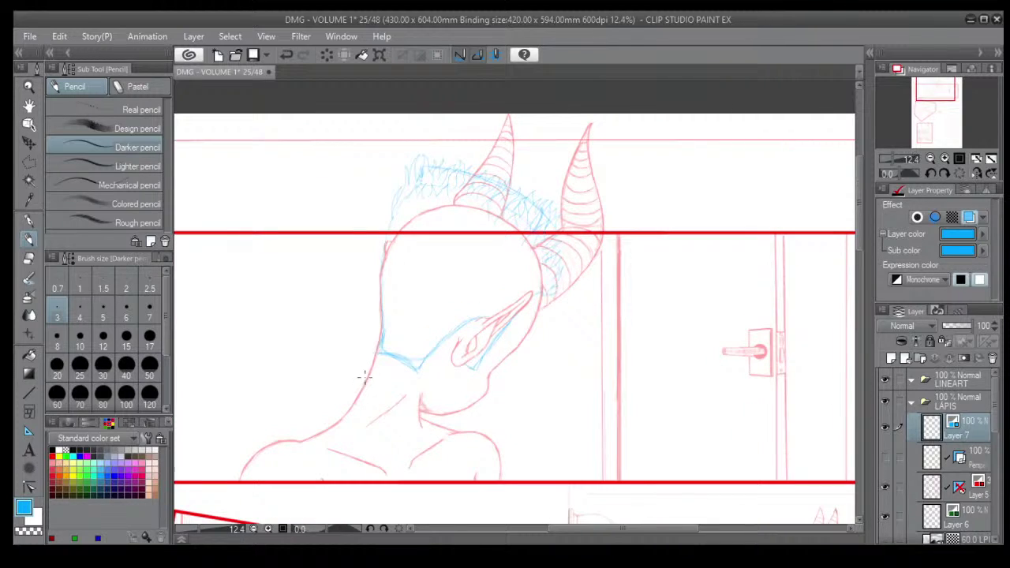
Erase the nape hairline and redraw it as a rounded curve from the back of the neck up to the ear.
{"action": "left_click", "coordinate": [29, 258]}
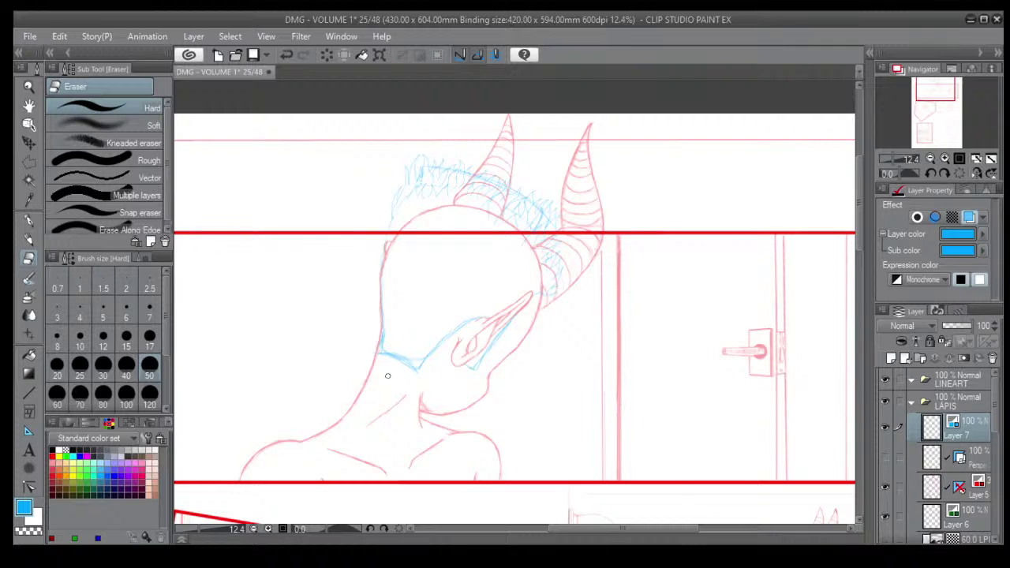
{"action": "scroll", "coordinate": [378, 368], "scroll_direction": "up", "scroll_amount": 2}
{"action": "mouse_move", "coordinate": [377, 369]}
{"action": "left_mouse_down"}
{"action": "mouse_move", "coordinate": [422, 359]}
{"action": "mouse_move", "coordinate": [409, 365]}
{"action": "mouse_move", "coordinate": [421, 370]}
{"action": "mouse_move", "coordinate": [476, 321]}
{"action": "mouse_move", "coordinate": [424, 371]}
{"action": "left_mouse_up"}
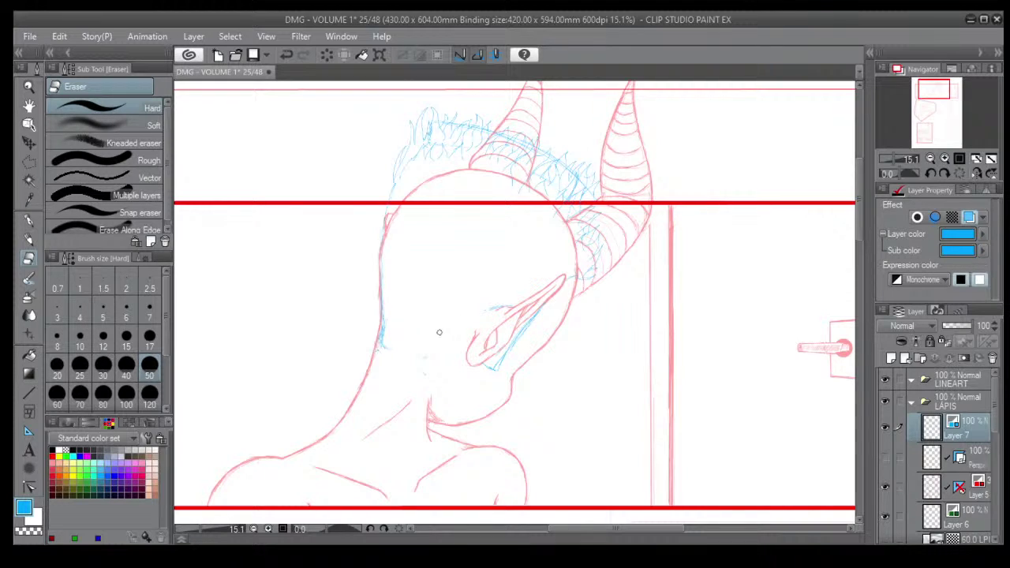
{"action": "left_click", "coordinate": [29, 239]}
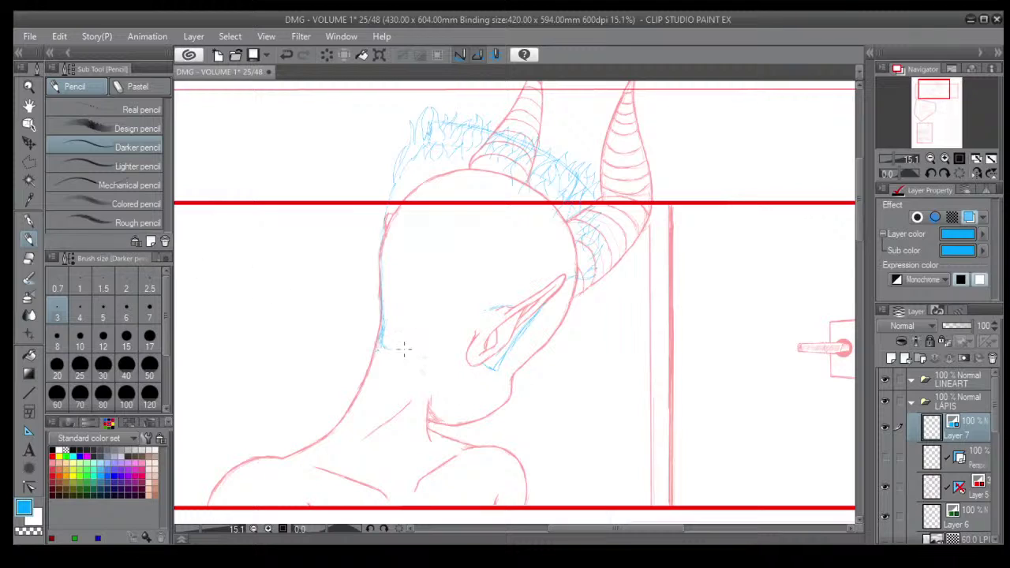
{"action": "left_click_drag", "start_coordinate": [494, 308], "coordinate": [473, 316]}
{"action": "left_click_drag", "start_coordinate": [437, 357], "coordinate": [444, 349]}
Extend the blue hair contour from the crest down the back of the head.
{"action": "scroll", "coordinate": [438, 296], "scroll_direction": "up", "scroll_amount": 2}
{"action": "scroll", "coordinate": [386, 240], "scroll_direction": "down", "scroll_amount": 1}
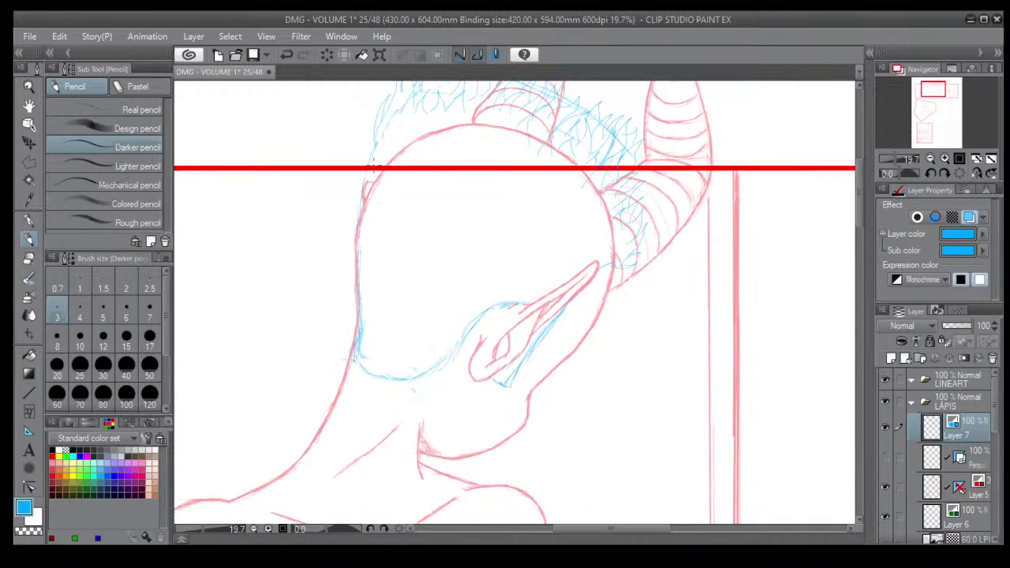
{"action": "left_click_drag", "start_coordinate": [365, 171], "coordinate": [357, 218]}
{"action": "scroll", "coordinate": [638, 274], "scroll_direction": "down", "scroll_amount": 2}
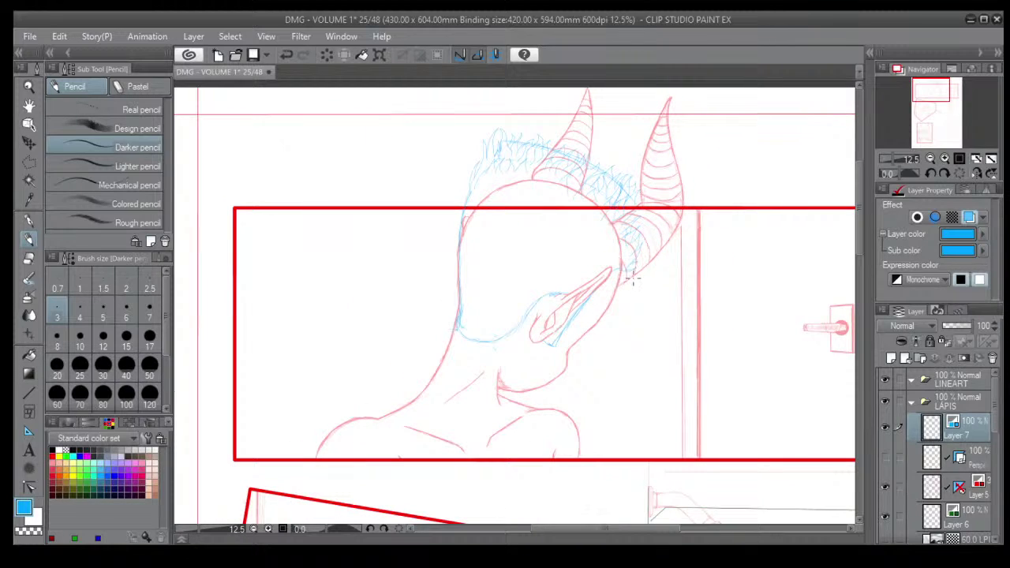
Try wavy locks hanging below the base of the nearer horn, and erase them.
{"action": "mouse_move", "coordinate": [625, 336]}
{"action": "left_mouse_down"}
{"action": "mouse_move", "coordinate": [636, 278]}
{"action": "mouse_move", "coordinate": [645, 297]}
{"action": "mouse_move", "coordinate": [635, 285]}
{"action": "mouse_move", "coordinate": [618, 286]}
{"action": "mouse_move", "coordinate": [629, 312]}
{"action": "left_mouse_up"}
{"action": "scroll", "coordinate": [518, 374], "scroll_direction": "down", "scroll_amount": 2}
{"action": "scroll", "coordinate": [569, 355], "scroll_direction": "up", "scroll_amount": 4}
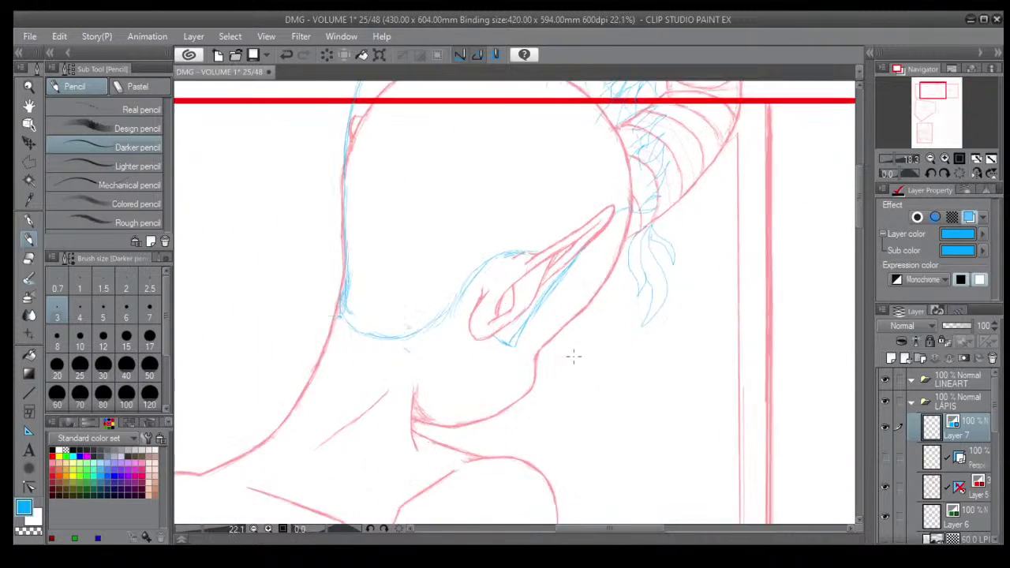
{"action": "scroll", "coordinate": [574, 357], "scroll_direction": "up", "scroll_amount": 1}
{"action": "key", "text": "e"}
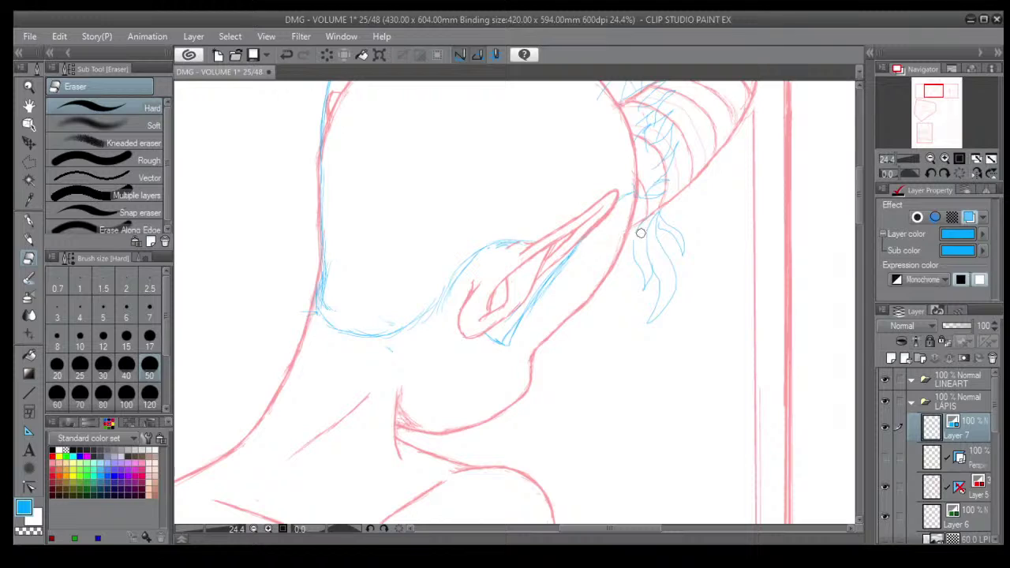
{"action": "mouse_move", "coordinate": [641, 233]}
{"action": "left_mouse_down"}
{"action": "mouse_move", "coordinate": [663, 214]}
{"action": "mouse_move", "coordinate": [630, 271]}
{"action": "mouse_move", "coordinate": [669, 209]}
{"action": "mouse_move", "coordinate": [639, 287]}
{"action": "mouse_move", "coordinate": [687, 219]}
{"action": "mouse_move", "coordinate": [663, 277]}
{"action": "left_mouse_up"}
{"action": "scroll", "coordinate": [634, 278], "scroll_direction": "down", "scroll_amount": 1}
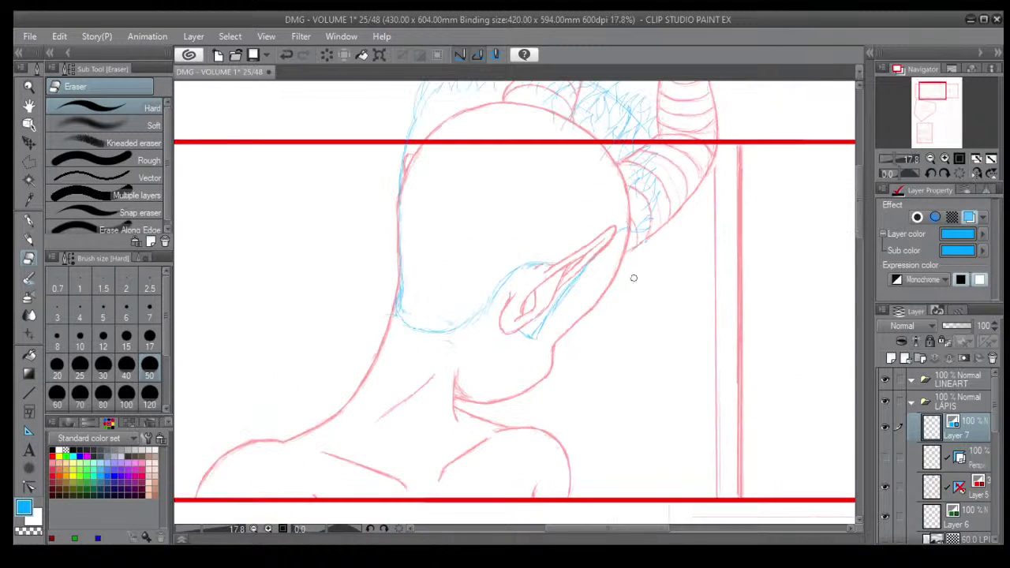
Try a wavy lock of hair hanging below the base of the nearer horn, beside the face contour, and erase it.
{"action": "key", "text": "p"}
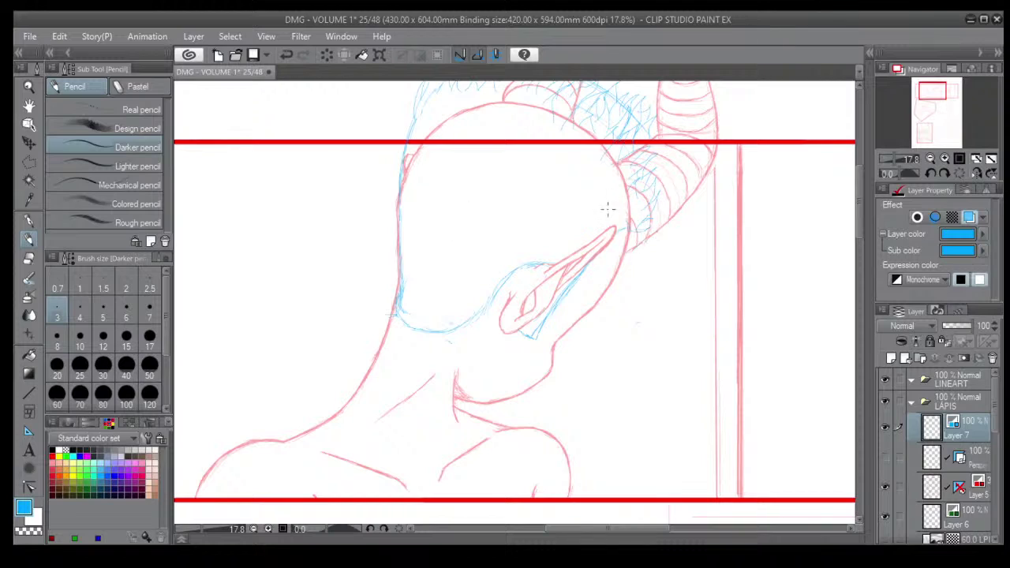
{"action": "mouse_move", "coordinate": [618, 253]}
{"action": "left_mouse_down"}
{"action": "mouse_move", "coordinate": [638, 251]}
{"action": "mouse_move", "coordinate": [614, 293]}
{"action": "mouse_move", "coordinate": [634, 241]}
{"action": "mouse_move", "coordinate": [641, 256]}
{"action": "mouse_move", "coordinate": [612, 268]}
{"action": "mouse_move", "coordinate": [624, 281]}
{"action": "mouse_move", "coordinate": [603, 300]}
{"action": "mouse_move", "coordinate": [639, 265]}
{"action": "left_mouse_up"}
{"action": "scroll", "coordinate": [689, 197], "scroll_direction": "down", "scroll_amount": 3}
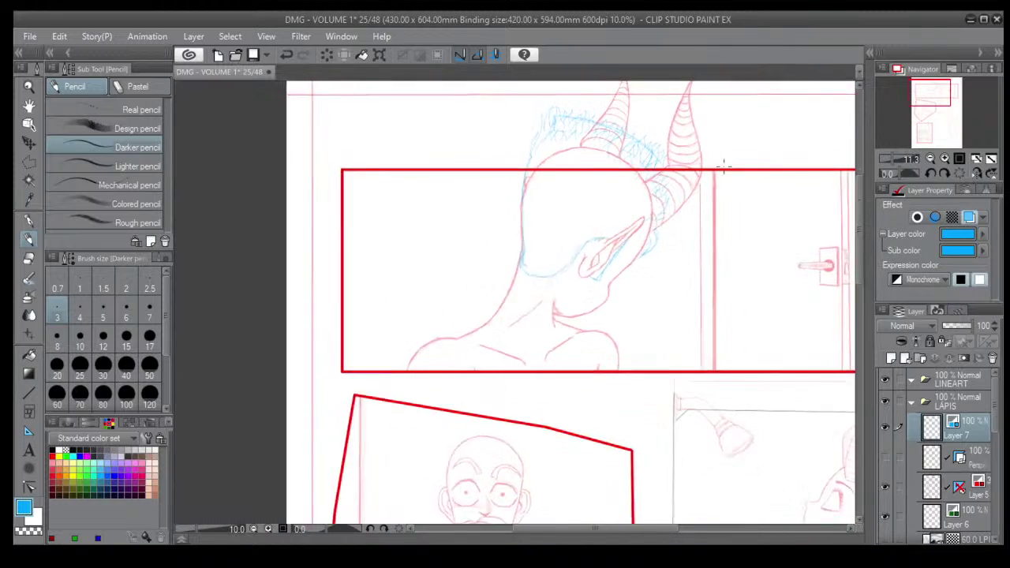
{"action": "mouse_move", "coordinate": [681, 308]}
{"action": "left_mouse_down"}
{"action": "mouse_move", "coordinate": [582, 276]}
{"action": "mouse_move", "coordinate": [542, 277]}
{"action": "mouse_move", "coordinate": [435, 237]}
{"action": "mouse_move", "coordinate": [422, 260]}
{"action": "mouse_move", "coordinate": [425, 290]}
{"action": "left_mouse_up"}
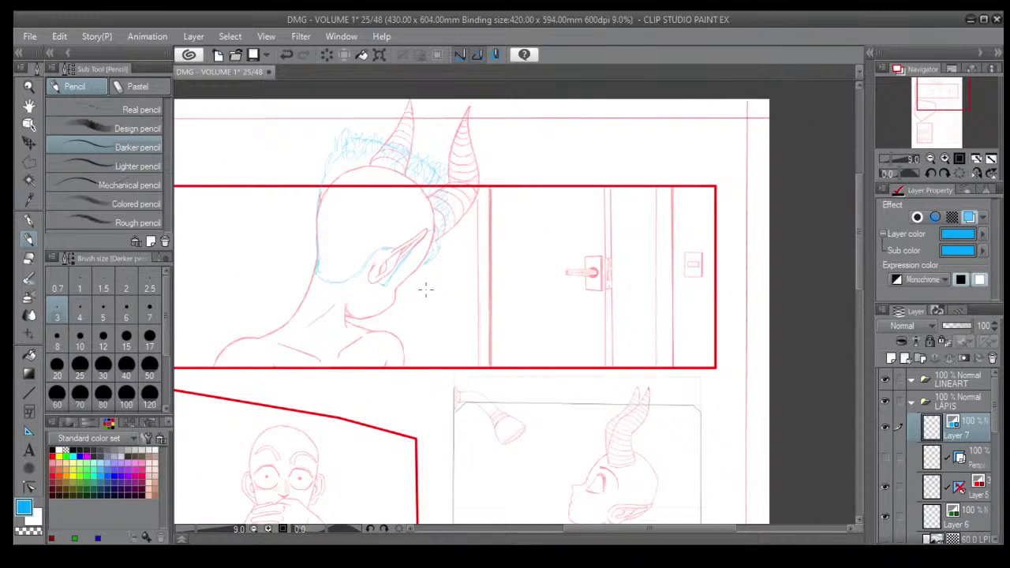
{"action": "scroll", "coordinate": [426, 290], "scroll_direction": "up", "scroll_amount": 3}
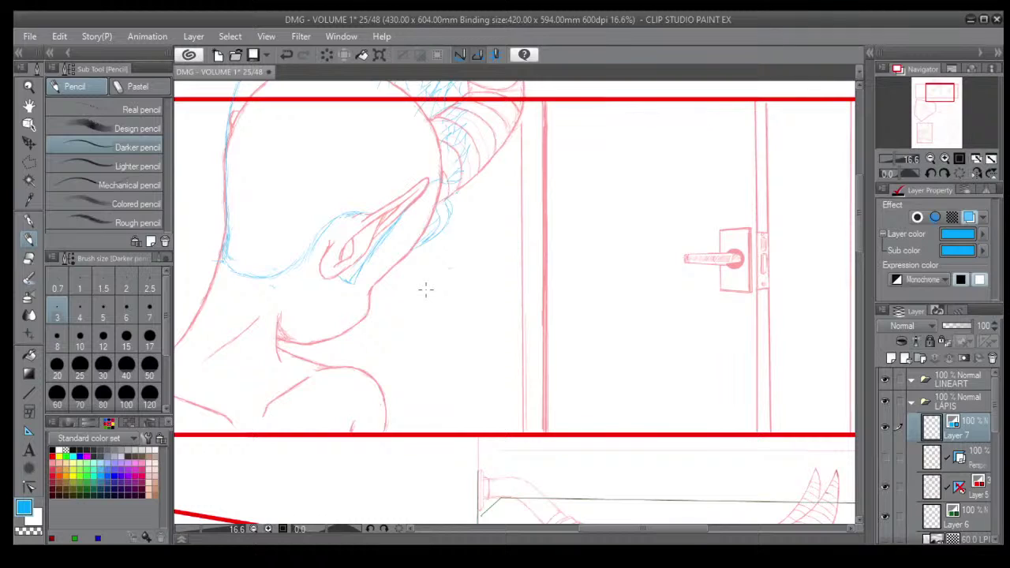
{"action": "left_click", "coordinate": [29, 258]}
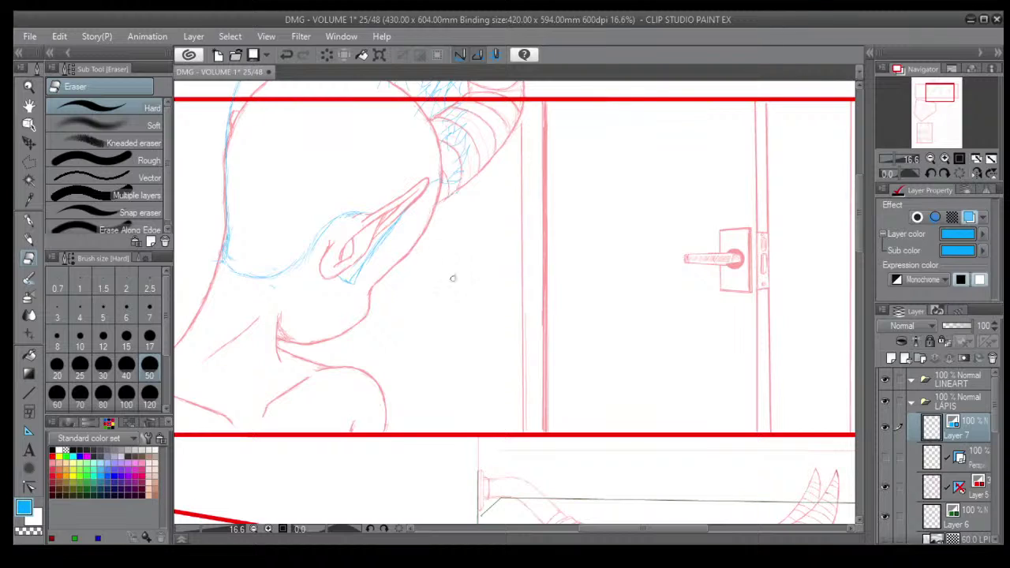
Try a smaller curl of hair along the face contour beneath the nearer horn, and remove it.
{"action": "left_click", "coordinate": [29, 240]}
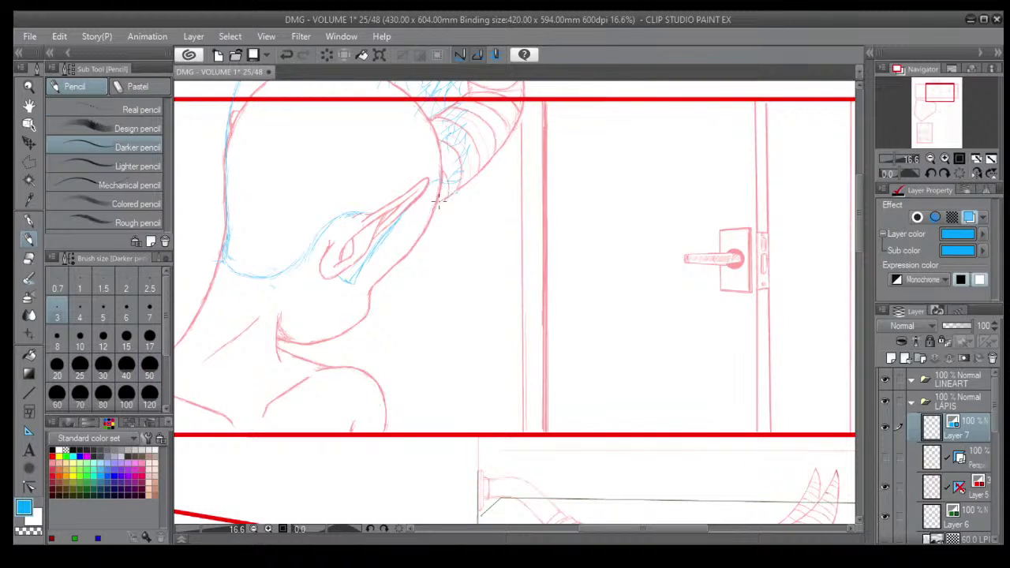
{"action": "mouse_move", "coordinate": [440, 207]}
{"action": "left_mouse_down"}
{"action": "mouse_move", "coordinate": [446, 230]}
{"action": "mouse_move", "coordinate": [434, 248]}
{"action": "mouse_move", "coordinate": [420, 241]}
{"action": "mouse_move", "coordinate": [433, 217]}
{"action": "mouse_move", "coordinate": [422, 238]}
{"action": "left_mouse_up"}
{"action": "key", "text": "e"}
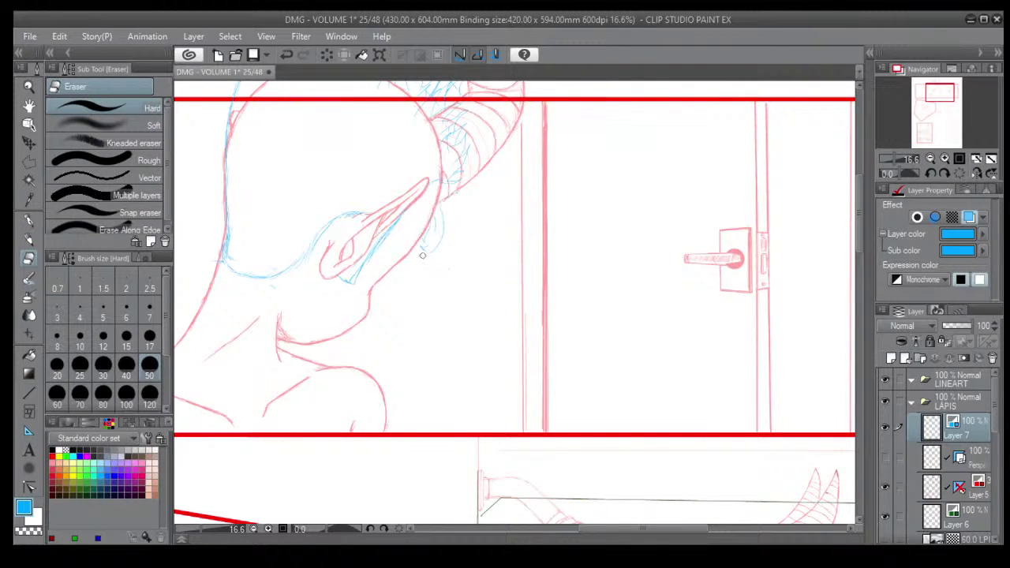
{"action": "scroll", "coordinate": [417, 244], "scroll_direction": "down", "scroll_amount": 2}
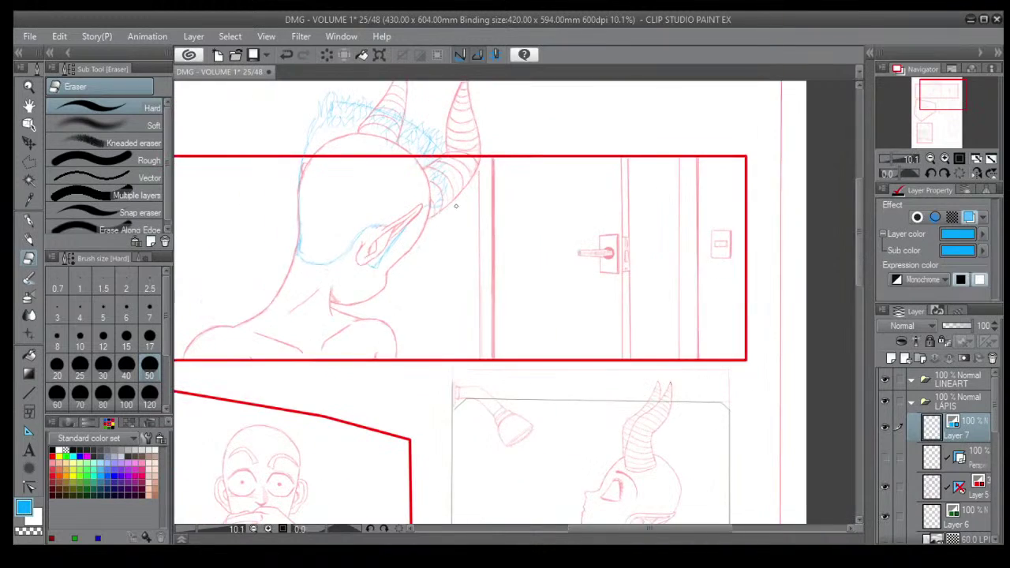
Erase the stray strokes where the nape hairline meets the back of the neck and redraw the corner.
{"action": "scroll", "coordinate": [456, 206], "scroll_direction": "up", "scroll_amount": 3}
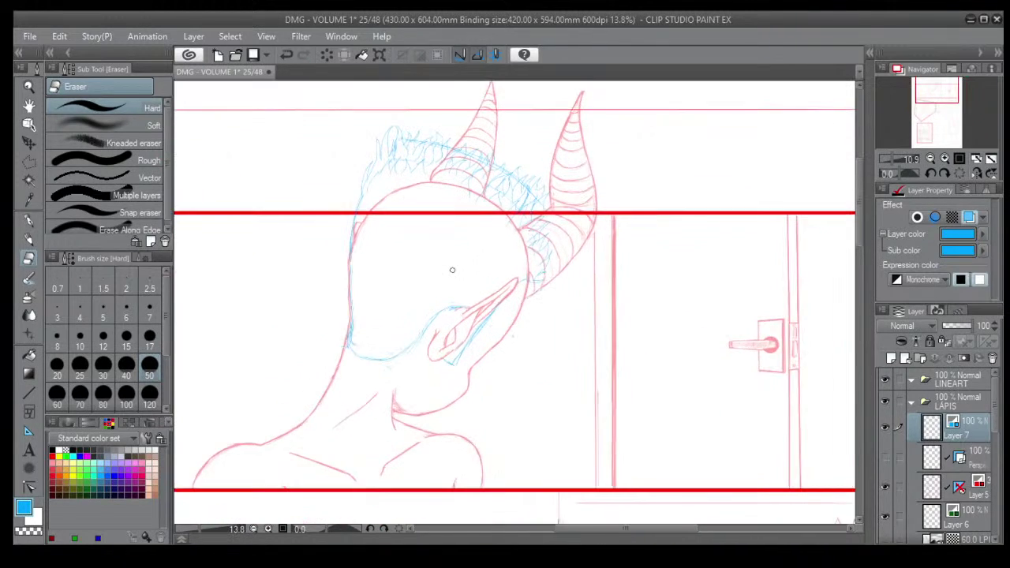
{"action": "scroll", "coordinate": [452, 270], "scroll_direction": "up", "scroll_amount": 2}
{"action": "mouse_move", "coordinate": [469, 300]}
{"action": "left_mouse_down"}
{"action": "mouse_move", "coordinate": [448, 320]}
{"action": "mouse_move", "coordinate": [451, 250]}
{"action": "left_mouse_up"}
{"action": "left_click_drag", "start_coordinate": [455, 336], "coordinate": [463, 296]}
{"action": "left_click_drag", "start_coordinate": [437, 226], "coordinate": [444, 266]}
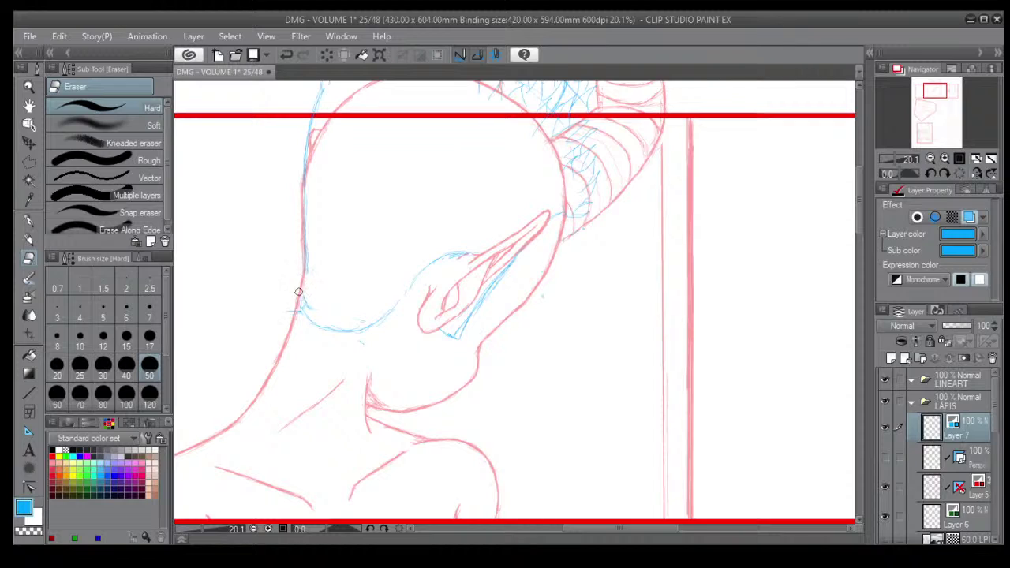
{"action": "left_click", "coordinate": [29, 240]}
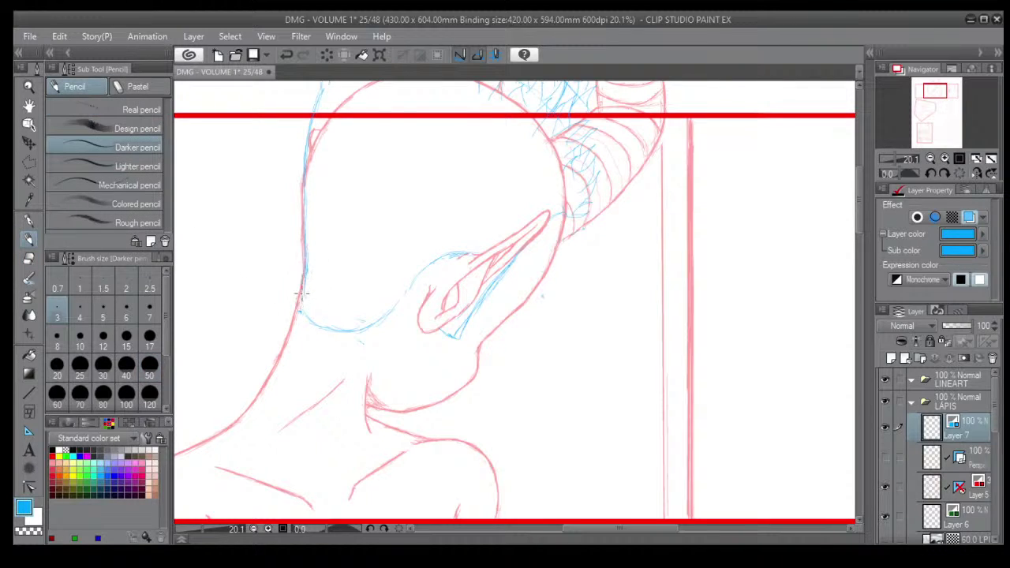
{"action": "left_click_drag", "start_coordinate": [303, 278], "coordinate": [307, 314]}
Draw a small blue curl of hair hanging below the nearer horn, just outside the face contour.
{"action": "mouse_move", "coordinate": [566, 237]}
{"action": "left_mouse_down"}
{"action": "mouse_move", "coordinate": [565, 287]}
{"action": "mouse_move", "coordinate": [543, 296]}
{"action": "mouse_move", "coordinate": [561, 244]}
{"action": "mouse_move", "coordinate": [543, 274]}
{"action": "left_mouse_up"}
{"action": "scroll", "coordinate": [474, 324], "scroll_direction": "down", "scroll_amount": 2}
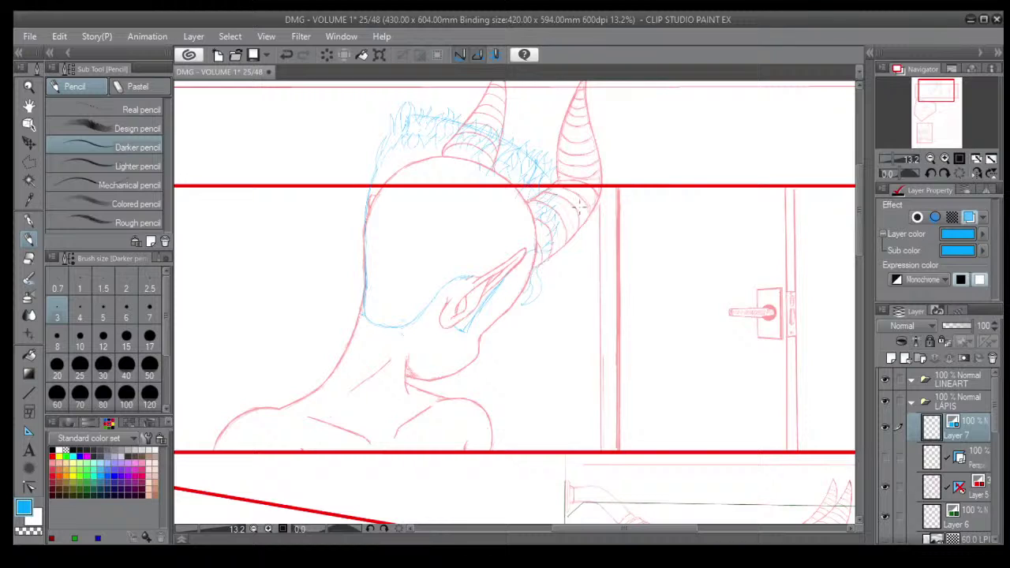
{"action": "scroll", "coordinate": [579, 207], "scroll_direction": "down", "scroll_amount": 2}
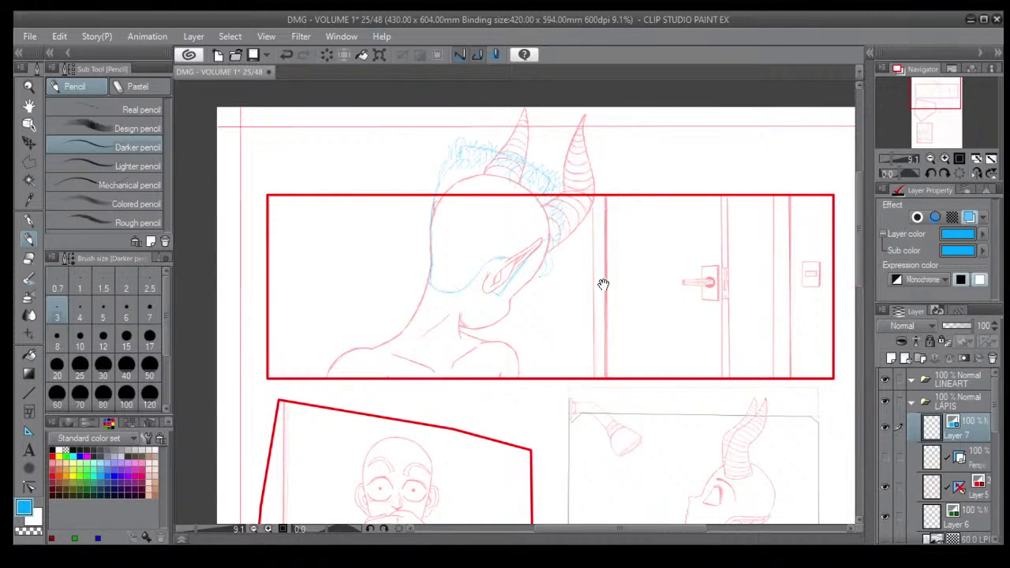
{"action": "scroll", "coordinate": [555, 268], "scroll_direction": "up", "scroll_amount": 1}
{"action": "scroll", "coordinate": [556, 267], "scroll_direction": "up", "scroll_amount": 1}
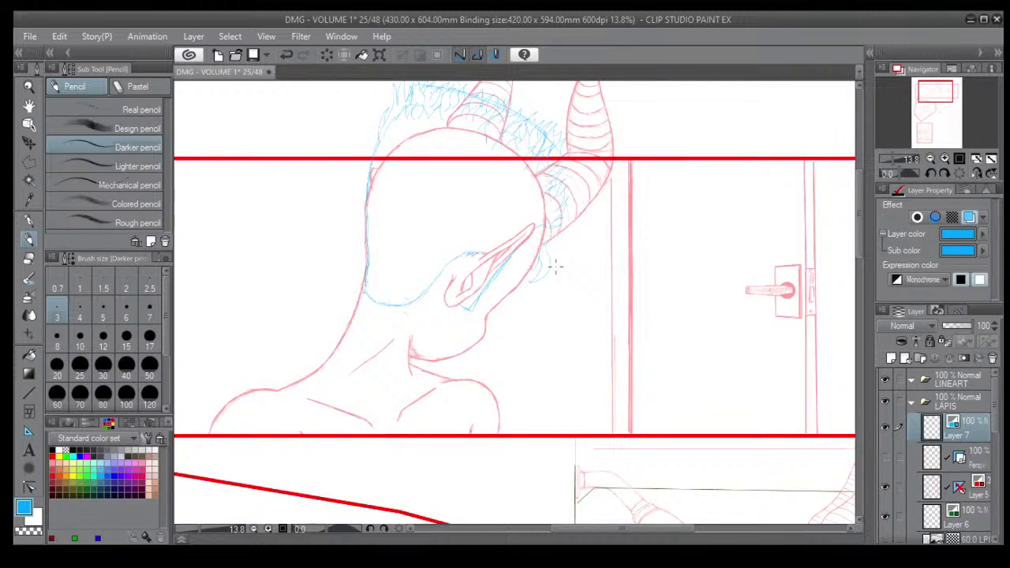
Examine the horned character's hair in the top panel against the other panels of the page.
{"action": "scroll", "coordinate": [555, 266], "scroll_direction": "down", "scroll_amount": 4}
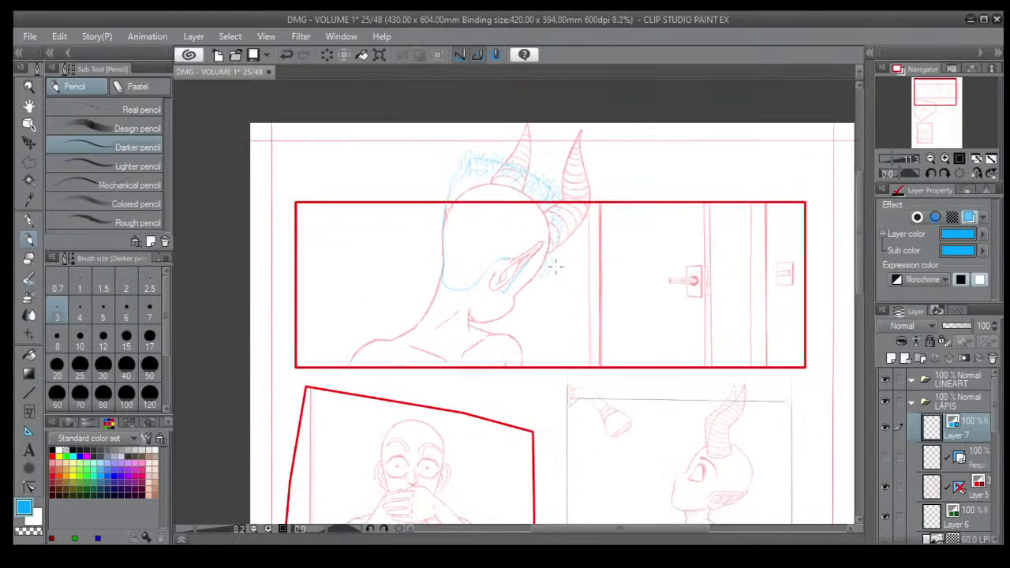
{"action": "left_click_drag", "start_coordinate": [566, 354], "coordinate": [548, 311]}
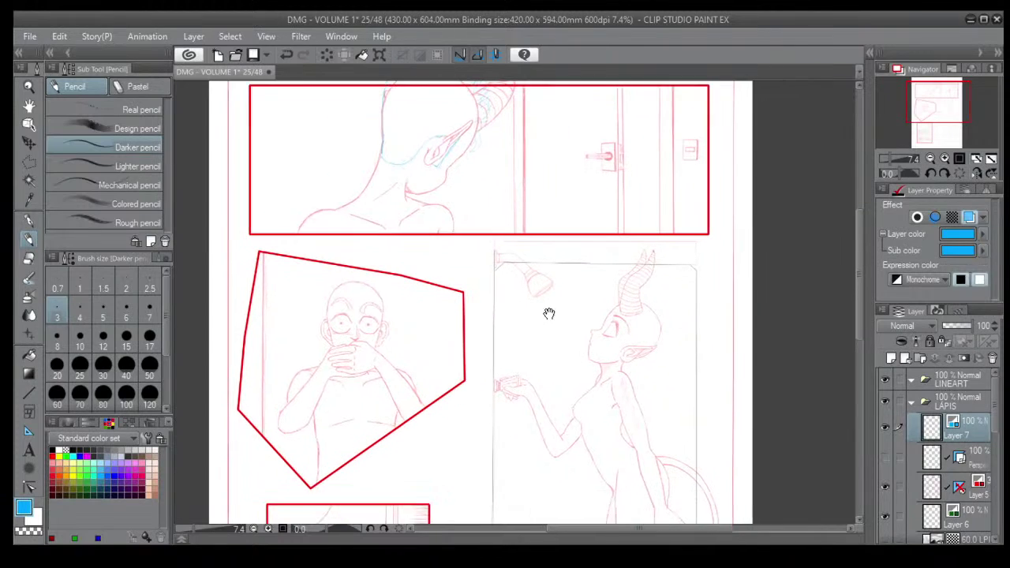
{"action": "scroll", "coordinate": [555, 302], "scroll_direction": "down", "scroll_amount": 1}
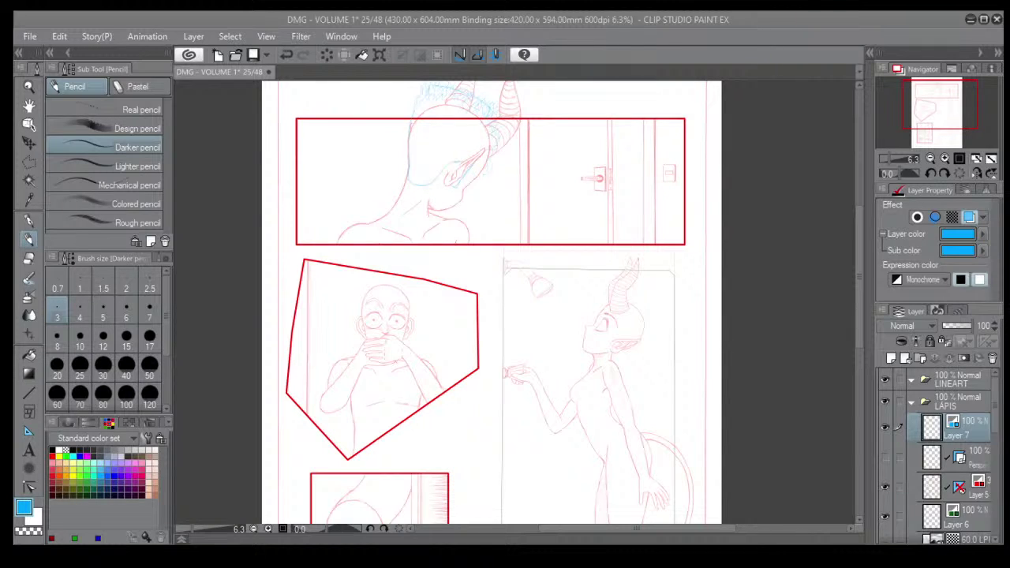
{"action": "scroll", "coordinate": [472, 378], "scroll_direction": "down", "scroll_amount": 2}
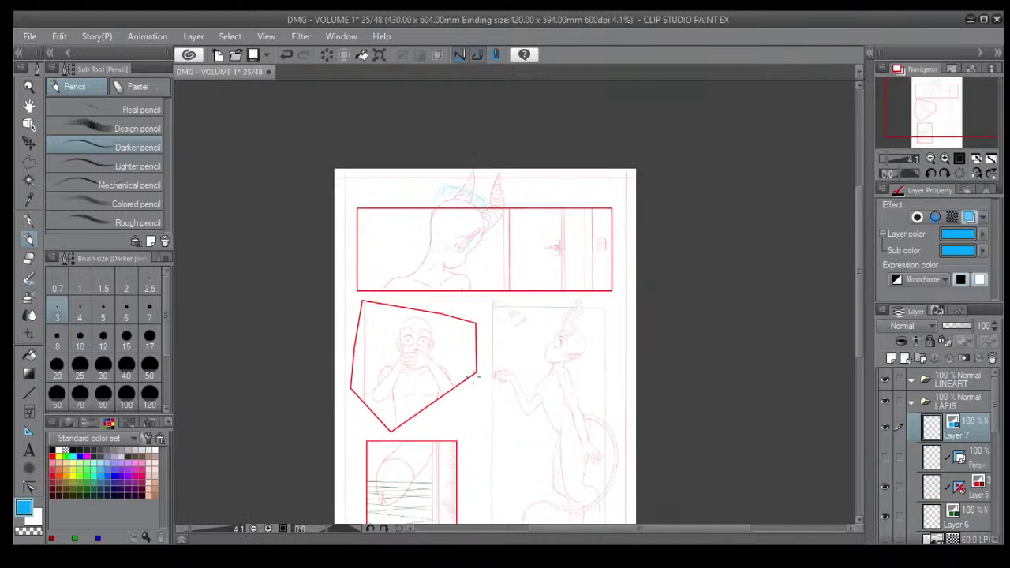
{"action": "scroll", "coordinate": [472, 377], "scroll_direction": "up", "scroll_amount": 4}
{"action": "left_click_drag", "start_coordinate": [439, 240], "coordinate": [435, 309]}
{"action": "scroll", "coordinate": [395, 413], "scroll_direction": "up", "scroll_amount": 3}
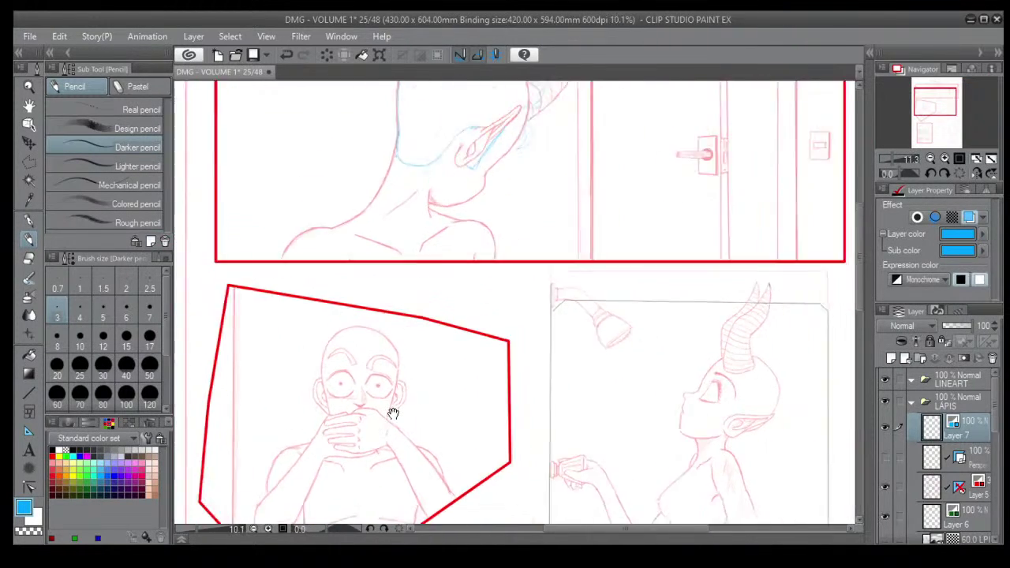
{"action": "scroll", "coordinate": [394, 413], "scroll_direction": "down", "scroll_amount": 1}
{"action": "left_click_drag", "start_coordinate": [462, 277], "coordinate": [412, 338]}
{"action": "left_click_drag", "start_coordinate": [447, 384], "coordinate": [442, 377]}
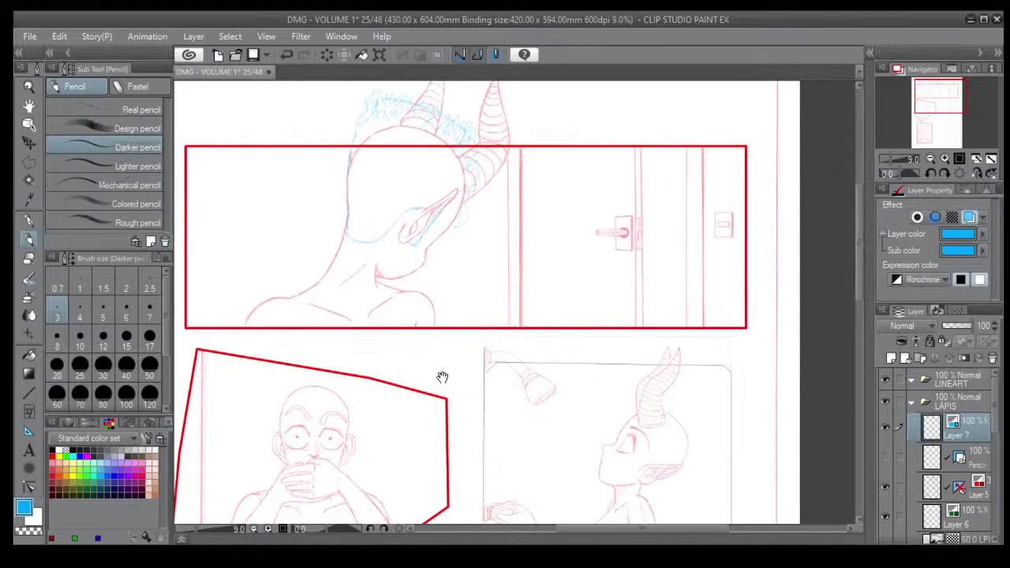
Make Layer 6 the active layer and open page 24/48 as a reference.
{"action": "left_click", "coordinate": [963, 521]}
{"action": "left_click_drag", "start_coordinate": [526, 383], "coordinate": [643, 363]}
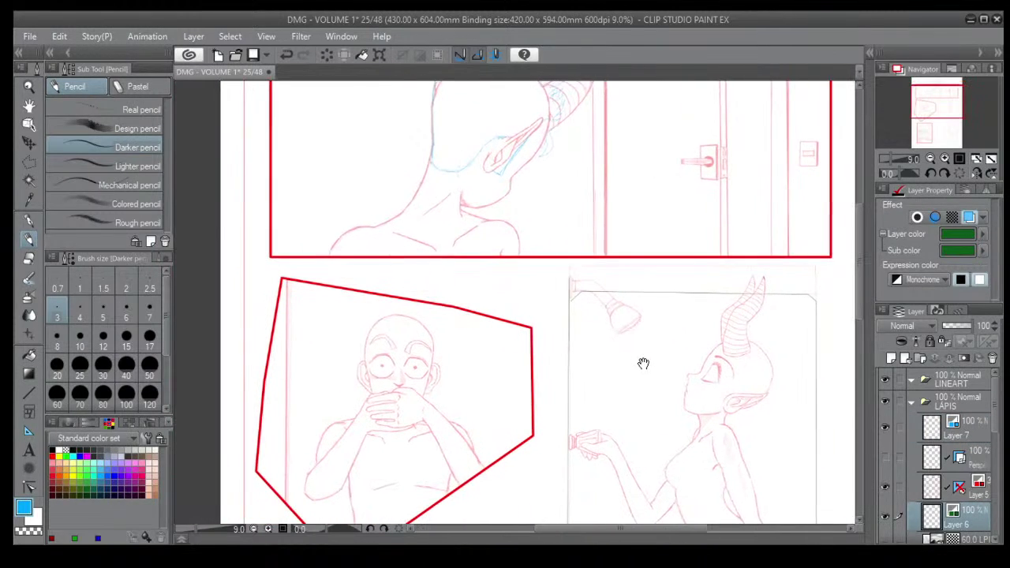
{"action": "left_click", "coordinate": [79, 89]}
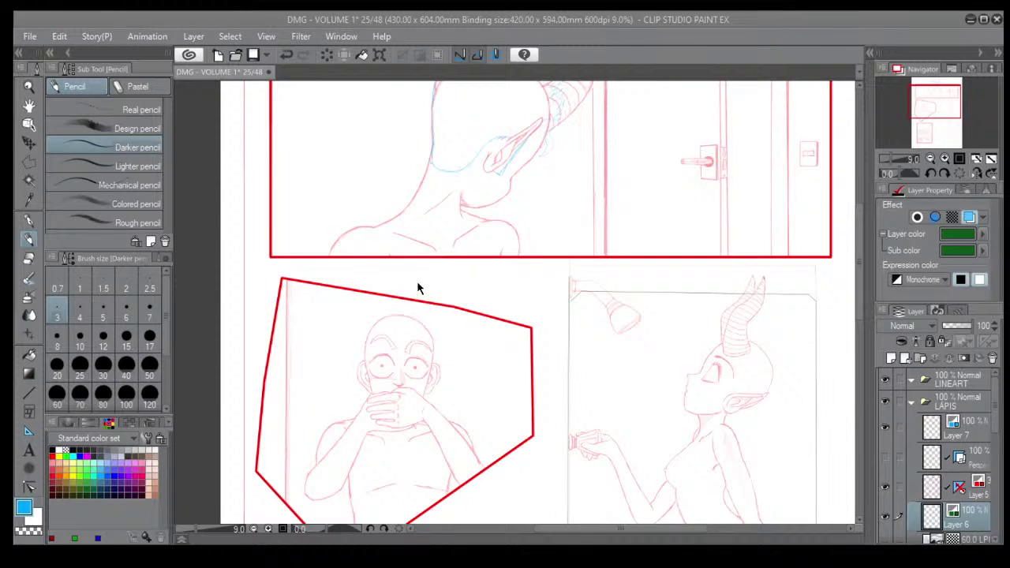
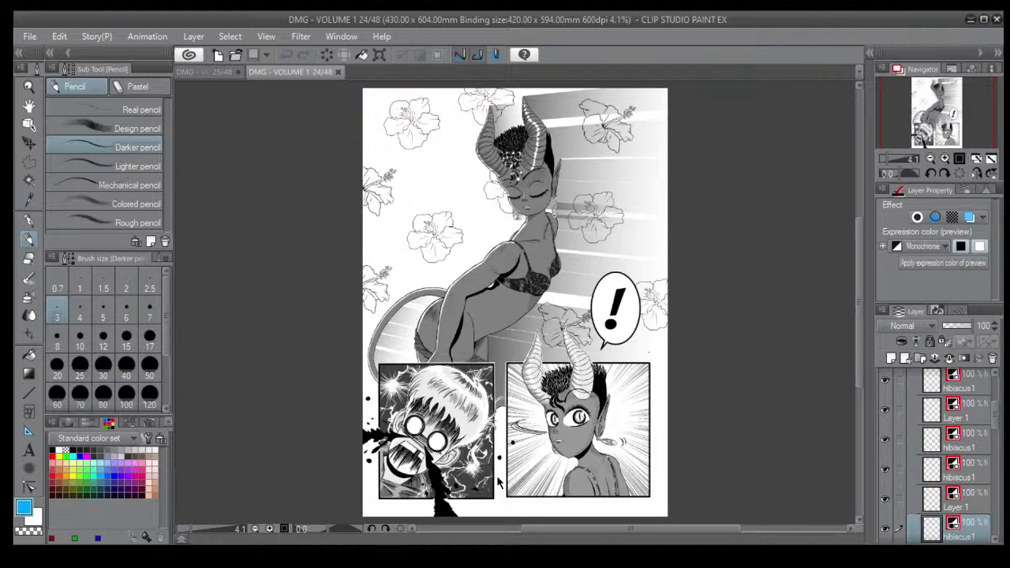
Examine the horned character's hair, shoulders and lace bra straps on page 24/48.
{"action": "scroll", "coordinate": [460, 322], "scroll_direction": "up", "scroll_amount": 3}
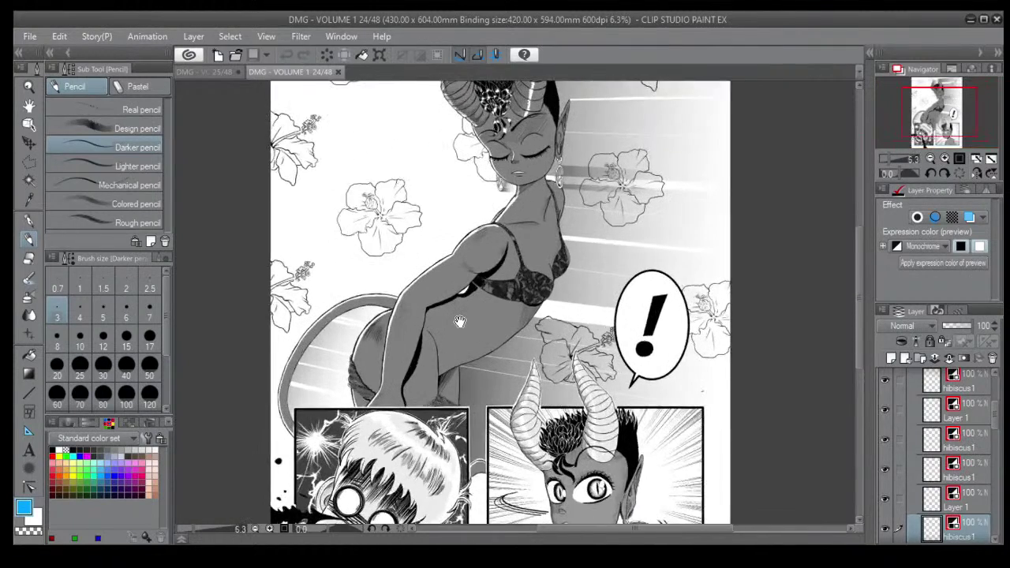
{"action": "scroll", "coordinate": [460, 322], "scroll_direction": "up", "scroll_amount": 2}
{"action": "left_click_drag", "start_coordinate": [649, 186], "coordinate": [586, 323]}
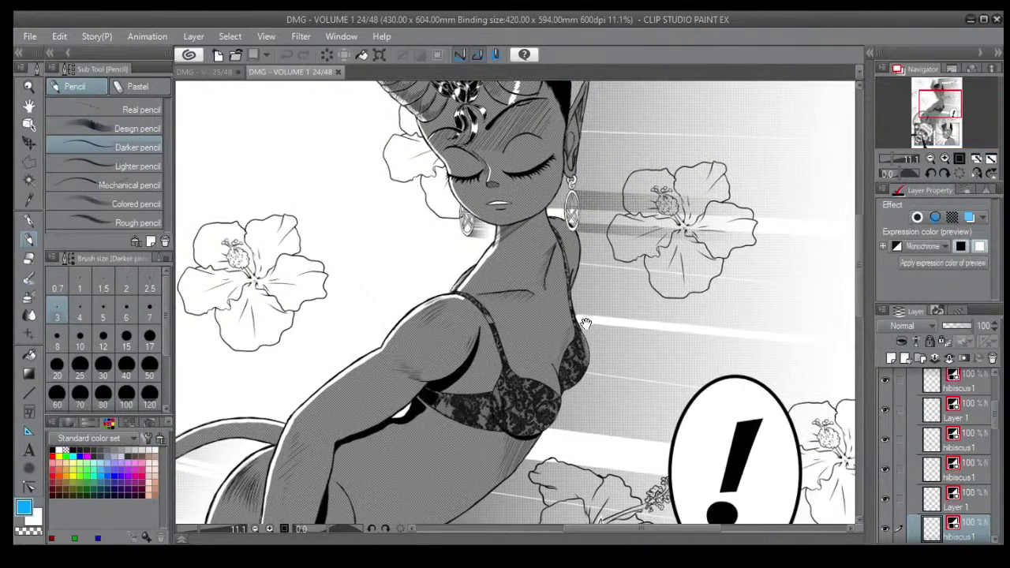
{"action": "left_click_drag", "start_coordinate": [638, 241], "coordinate": [599, 318]}
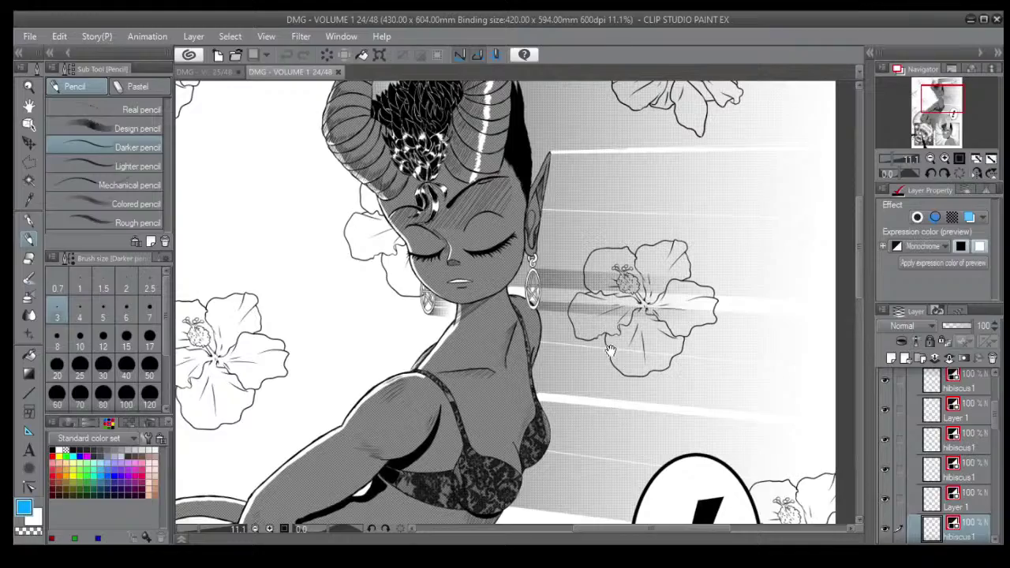
{"action": "left_click_drag", "start_coordinate": [608, 378], "coordinate": [574, 250]}
{"action": "scroll", "coordinate": [465, 333], "scroll_direction": "up", "scroll_amount": 2}
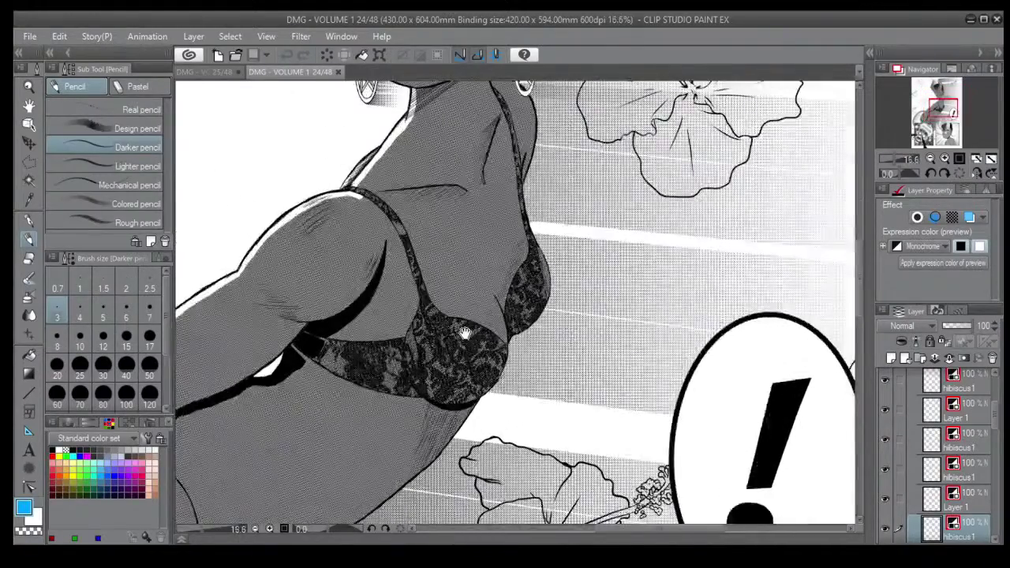
{"action": "left_click_drag", "start_coordinate": [463, 300], "coordinate": [544, 337]}
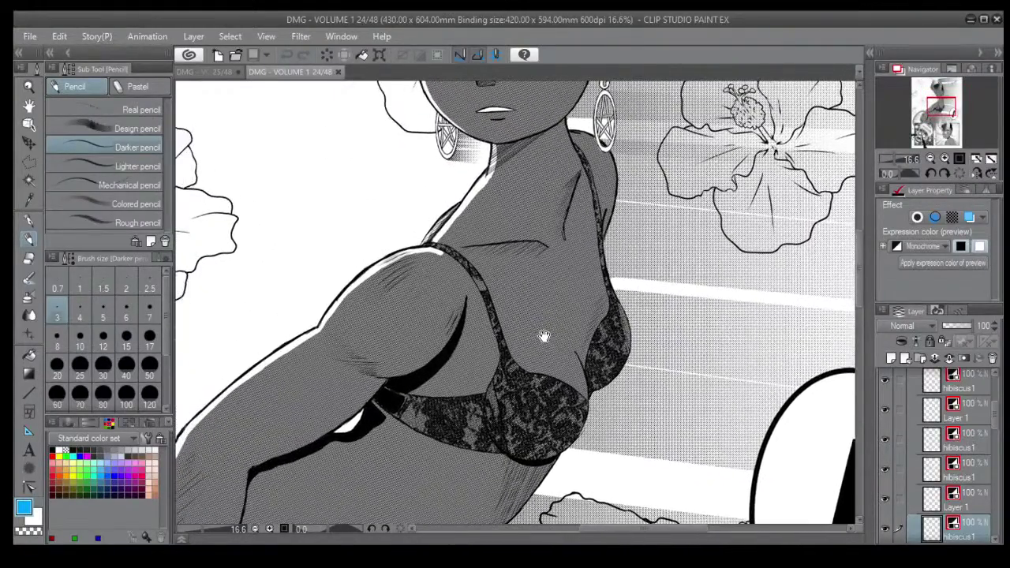
Return to page 25/48 and draw the horned character's two bra straps over the shoulders in green on Layer 6.
{"action": "left_click", "coordinate": [210, 72]}
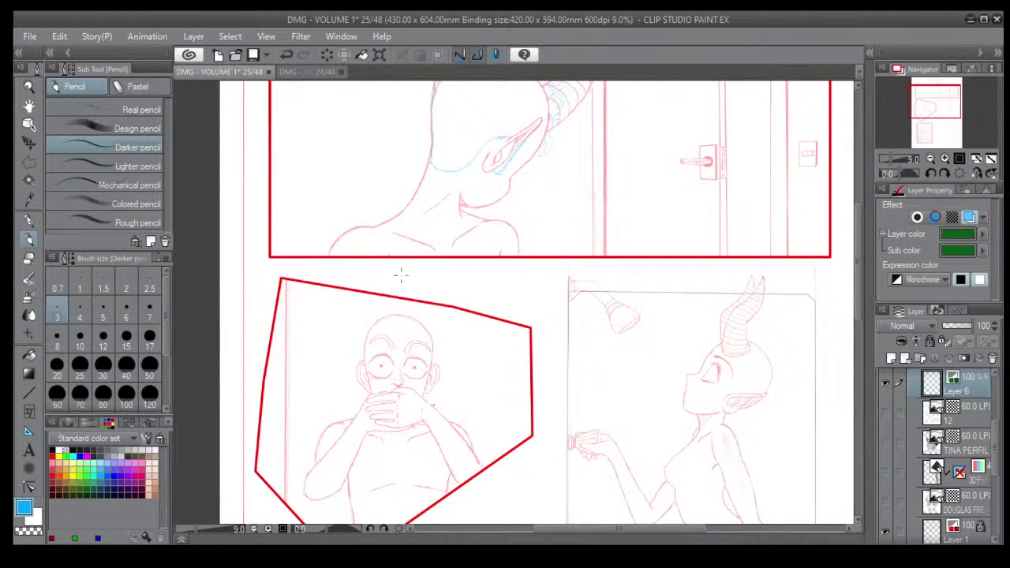
{"action": "scroll", "coordinate": [393, 219], "scroll_direction": "up", "scroll_amount": 2}
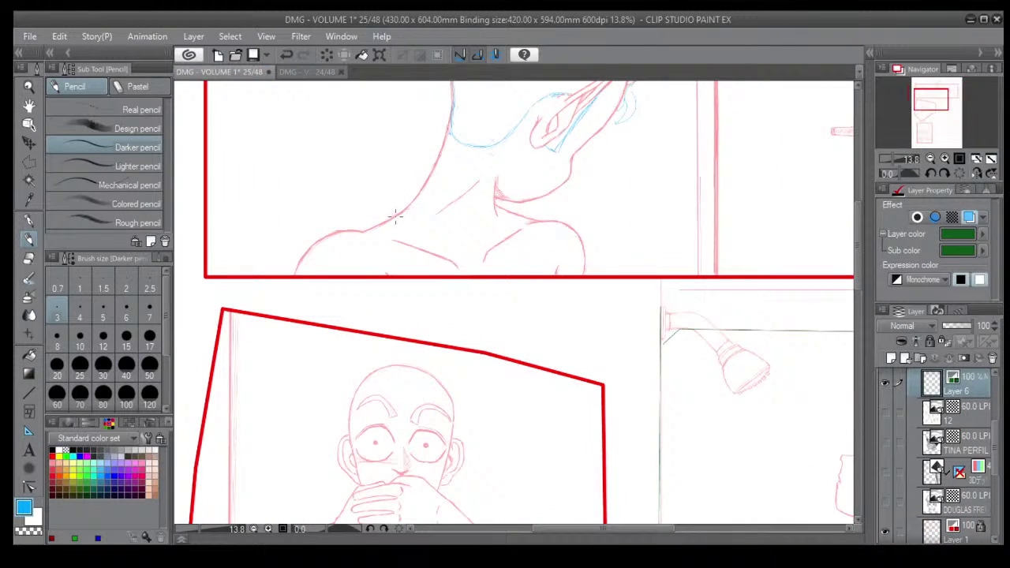
{"action": "left_click_drag", "start_coordinate": [394, 220], "coordinate": [416, 268]}
{"action": "left_click_drag", "start_coordinate": [387, 221], "coordinate": [419, 277]}
{"action": "left_click_drag", "start_coordinate": [521, 217], "coordinate": [529, 278]}
{"action": "mouse_move", "coordinate": [521, 216]}
{"action": "left_mouse_down"}
{"action": "mouse_move", "coordinate": [518, 254]}
{"action": "mouse_move", "coordinate": [531, 274]}
{"action": "left_mouse_up"}
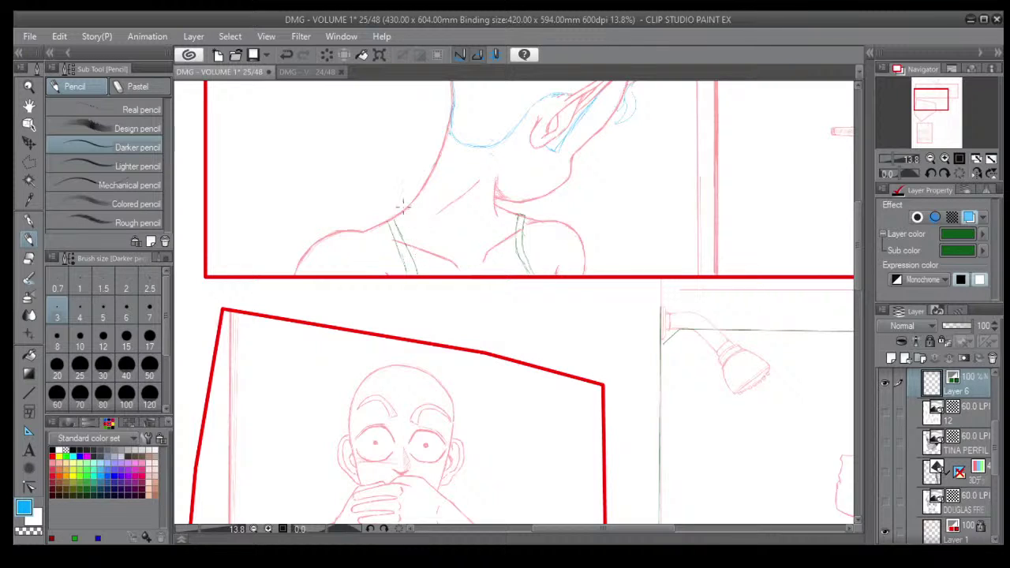
{"action": "scroll", "coordinate": [403, 206], "scroll_direction": "up", "scroll_amount": 2}
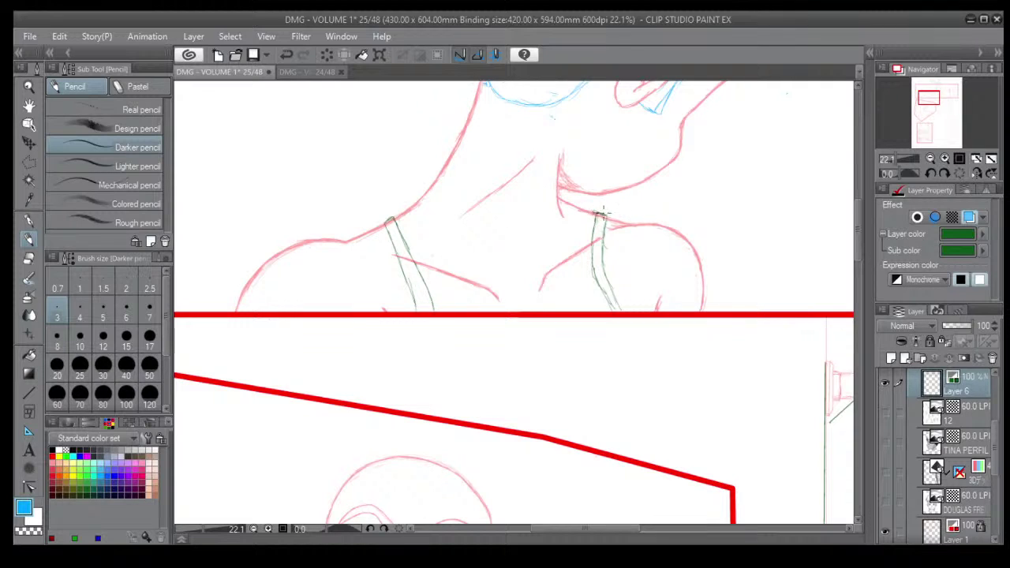
{"action": "scroll", "coordinate": [594, 218], "scroll_direction": "down", "scroll_amount": 2}
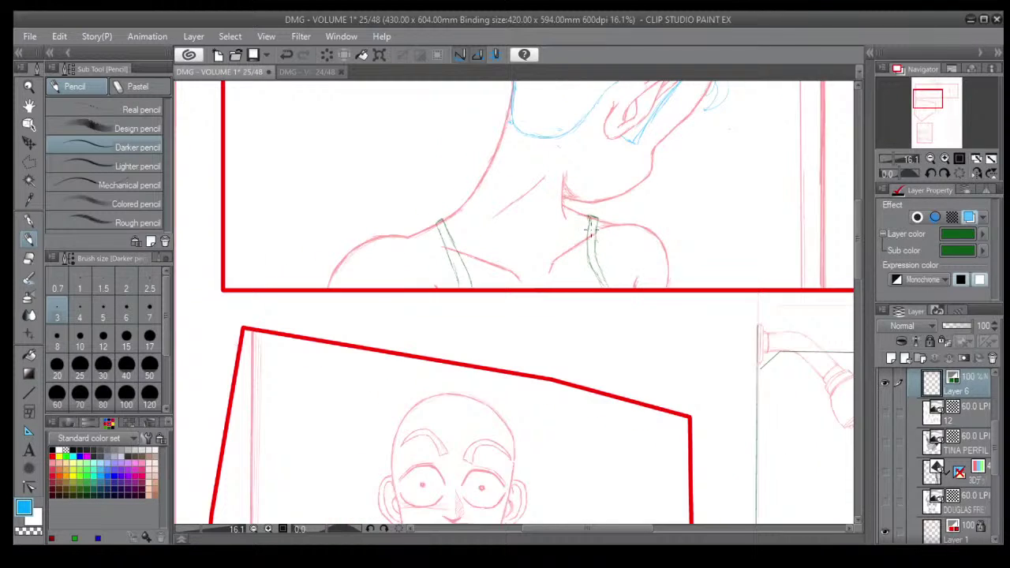
{"action": "scroll", "coordinate": [592, 230], "scroll_direction": "down", "scroll_amount": 1}
{"action": "scroll", "coordinate": [607, 284], "scroll_direction": "down", "scroll_amount": 1}
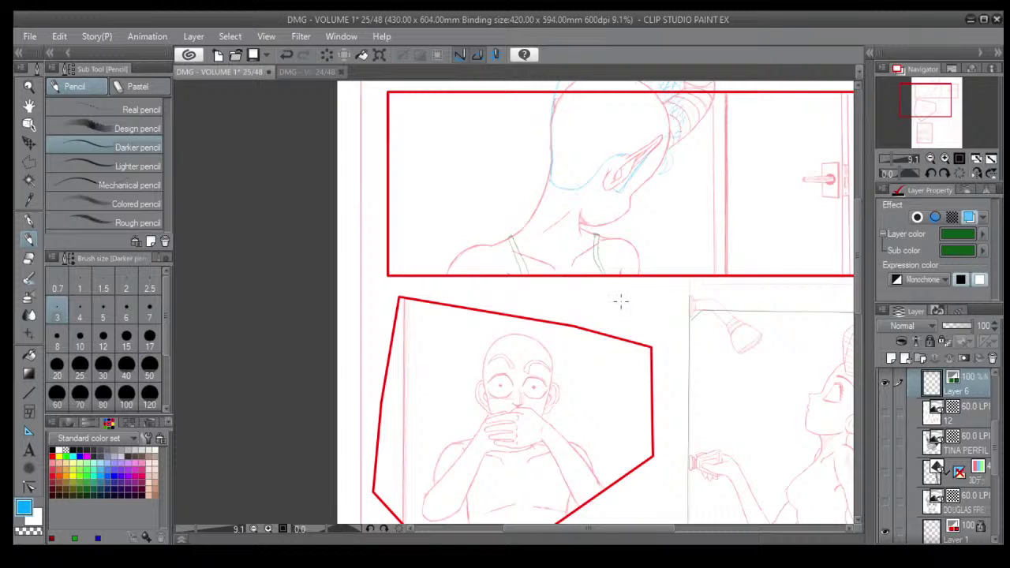
{"action": "scroll", "coordinate": [647, 252], "scroll_direction": "up", "scroll_amount": 2}
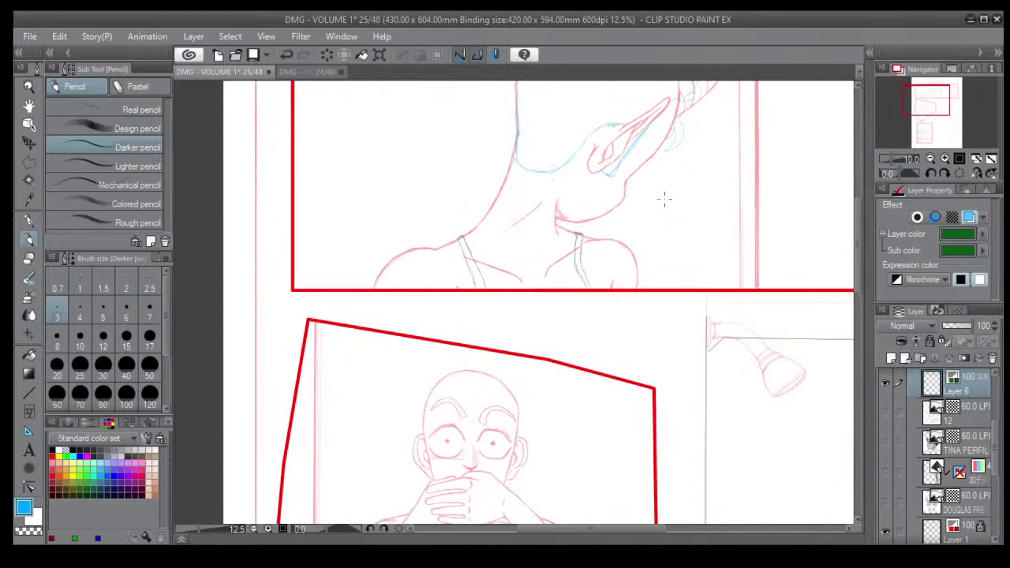
Draw two small round earring links below the horned character's ear lobe in green on Layer 6, checking the earring on page 24/48.
{"action": "left_click_drag", "start_coordinate": [697, 247], "coordinate": [509, 284]}
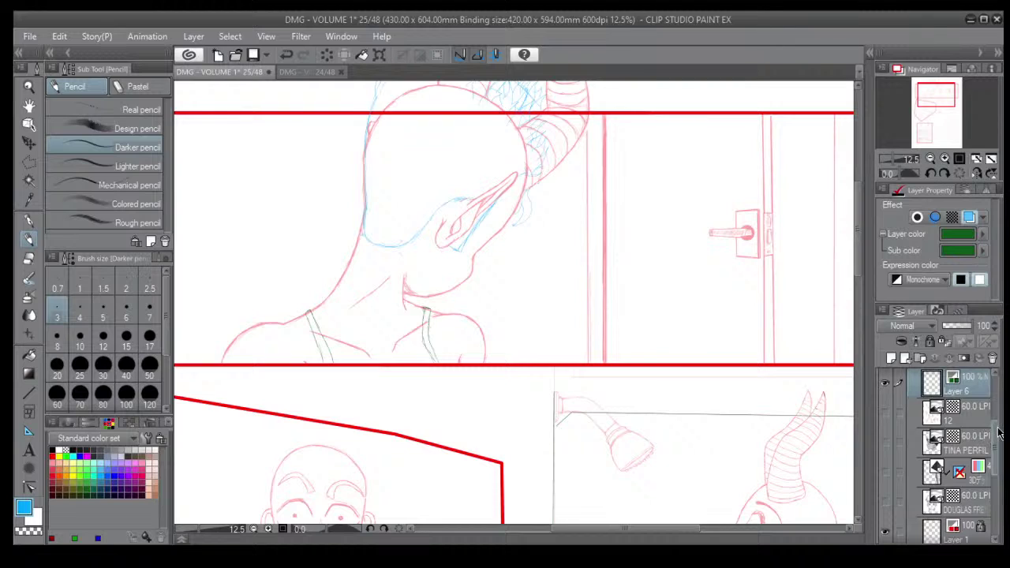
{"action": "left_click_drag", "start_coordinate": [996, 444], "coordinate": [997, 435]}
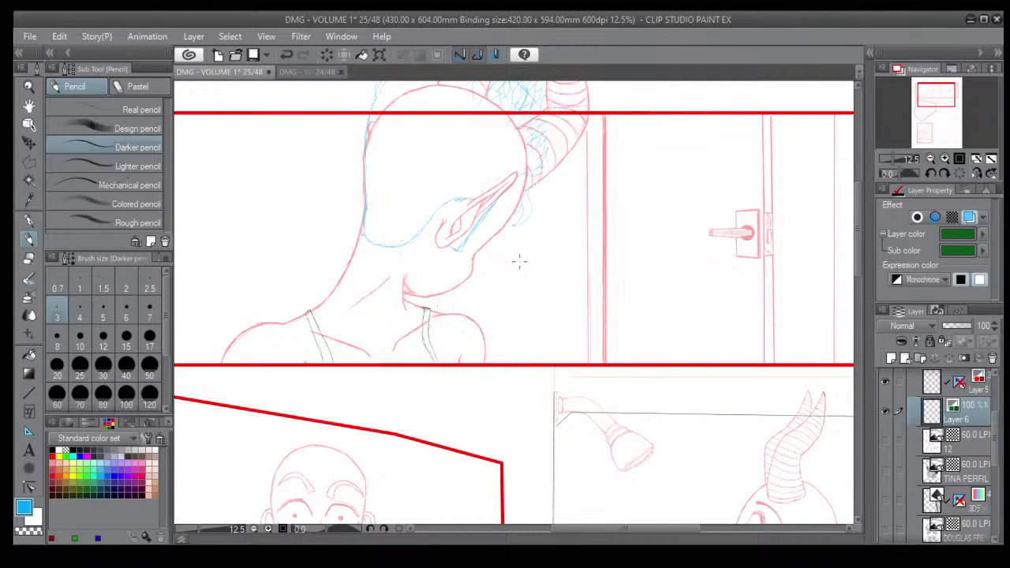
{"action": "scroll", "coordinate": [424, 261], "scroll_direction": "up", "scroll_amount": 5}
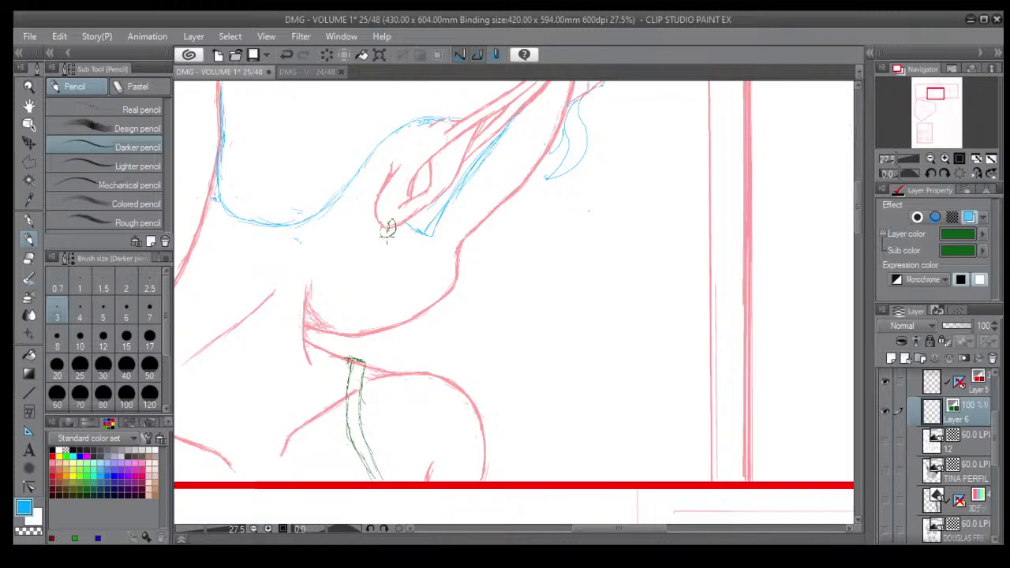
{"action": "left_click_drag", "start_coordinate": [387, 230], "coordinate": [381, 225]}
{"action": "left_click", "coordinate": [322, 71]}
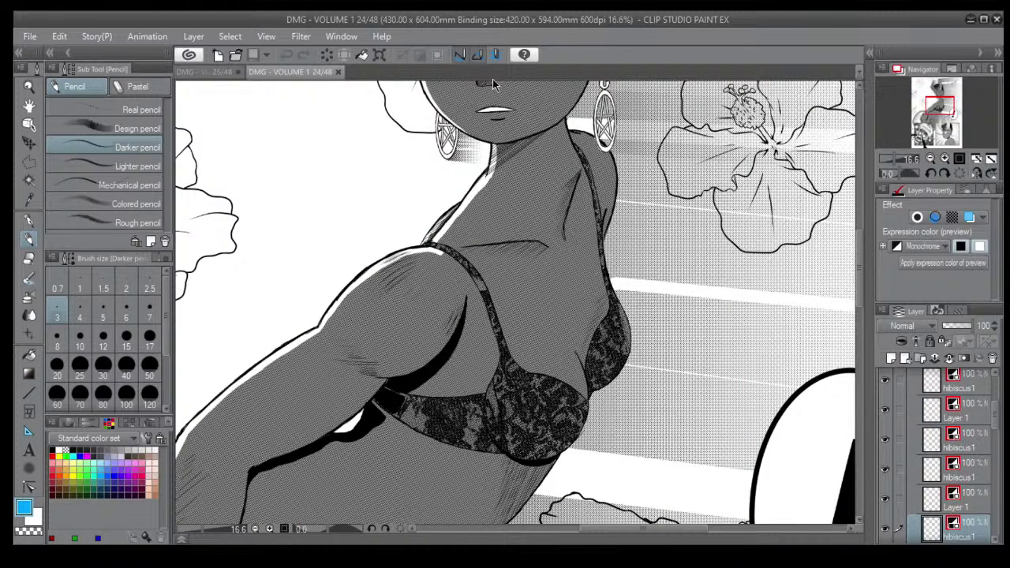
{"action": "mouse_move", "coordinate": [498, 126]}
{"action": "left_mouse_down"}
{"action": "mouse_move", "coordinate": [481, 203]}
{"action": "mouse_move", "coordinate": [486, 103]}
{"action": "left_mouse_up"}
{"action": "left_click", "coordinate": [220, 69]}
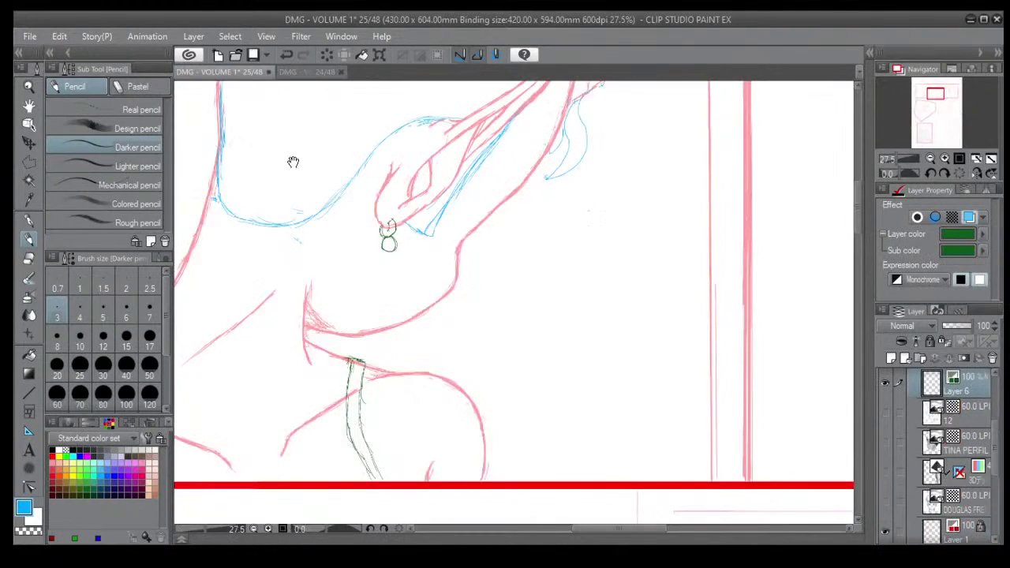
Erase the rough earring links under the ear lobe and redraw them as two overlapping rings in green.
{"action": "scroll", "coordinate": [349, 174], "scroll_direction": "up", "scroll_amount": 1}
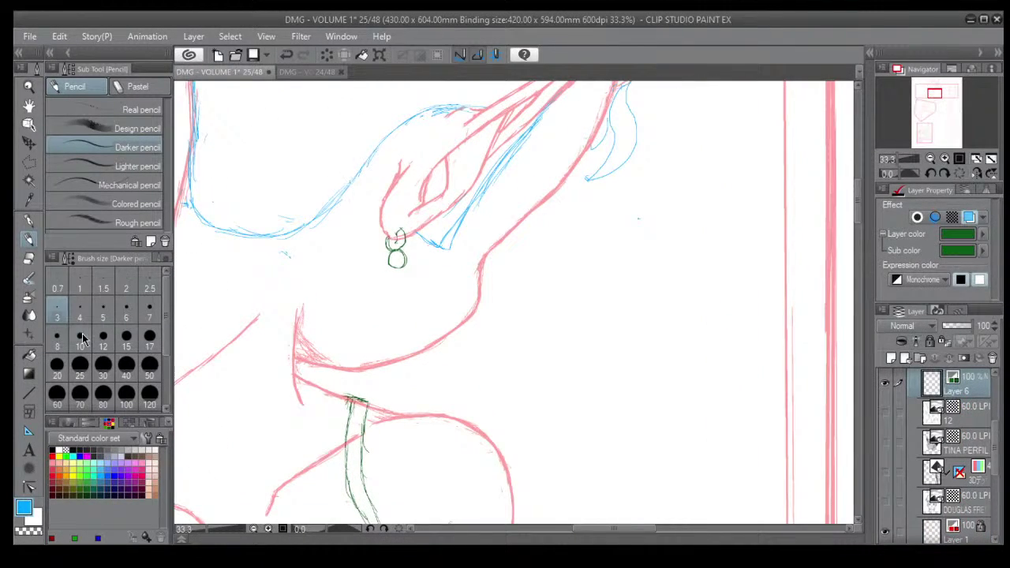
{"action": "left_click", "coordinate": [28, 258]}
{"action": "mouse_move", "coordinate": [372, 269]}
{"action": "left_mouse_down"}
{"action": "mouse_move", "coordinate": [405, 247]}
{"action": "mouse_move", "coordinate": [386, 248]}
{"action": "left_mouse_up"}
{"action": "left_click", "coordinate": [28, 238]}
{"action": "mouse_move", "coordinate": [399, 227]}
{"action": "left_mouse_down"}
{"action": "mouse_move", "coordinate": [407, 249]}
{"action": "mouse_move", "coordinate": [393, 251]}
{"action": "mouse_move", "coordinate": [388, 235]}
{"action": "mouse_move", "coordinate": [400, 243]}
{"action": "mouse_move", "coordinate": [391, 251]}
{"action": "mouse_move", "coordinate": [411, 259]}
{"action": "mouse_move", "coordinate": [397, 263]}
{"action": "left_mouse_up"}
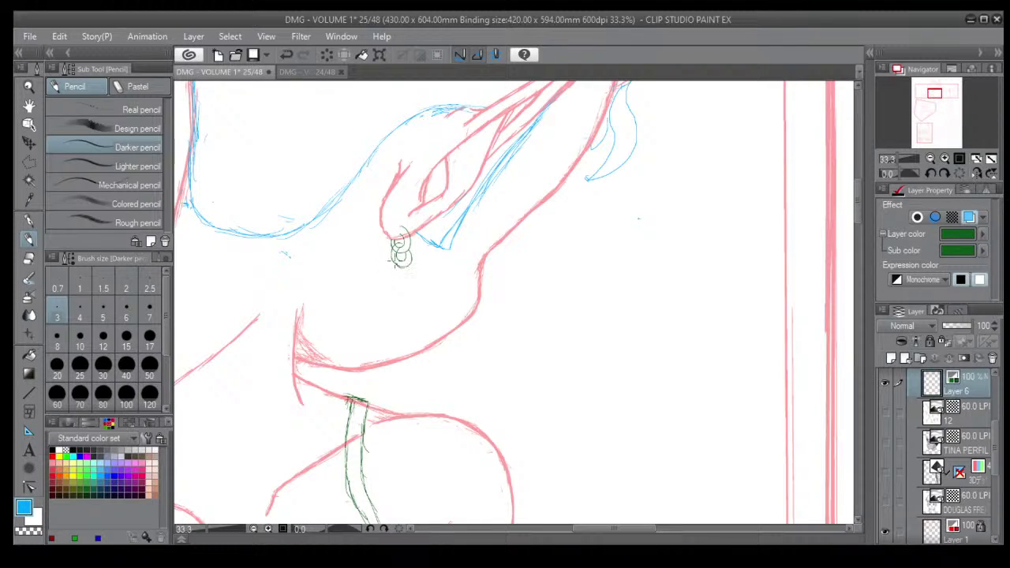
Create an upright ellipse figure ruler on Layer 6 and position it directly beneath the earring links, tilted slightly.
{"action": "left_click", "coordinate": [29, 431]}
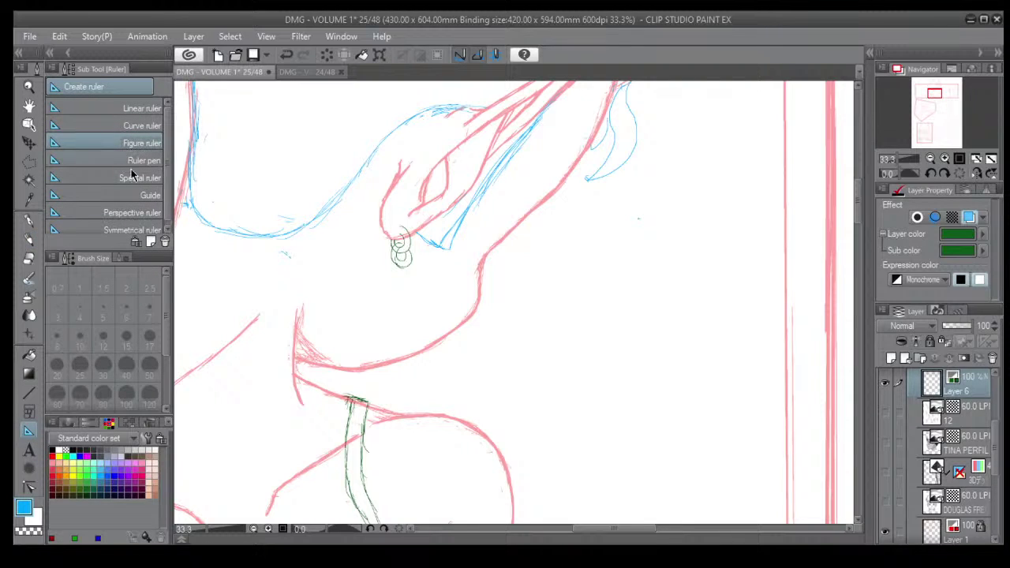
{"action": "left_click", "coordinate": [120, 261]}
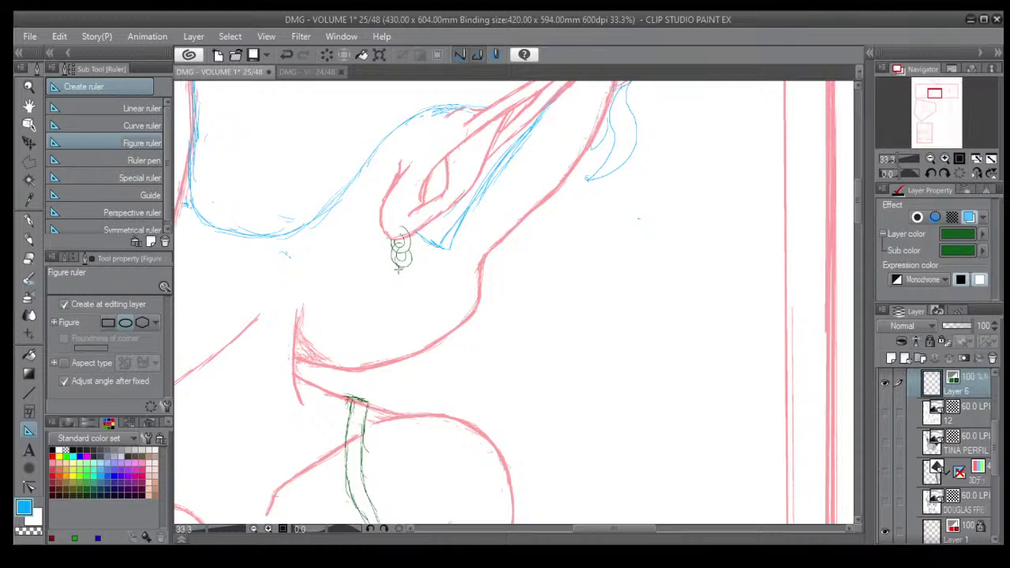
{"action": "left_click_drag", "start_coordinate": [395, 270], "coordinate": [447, 373]}
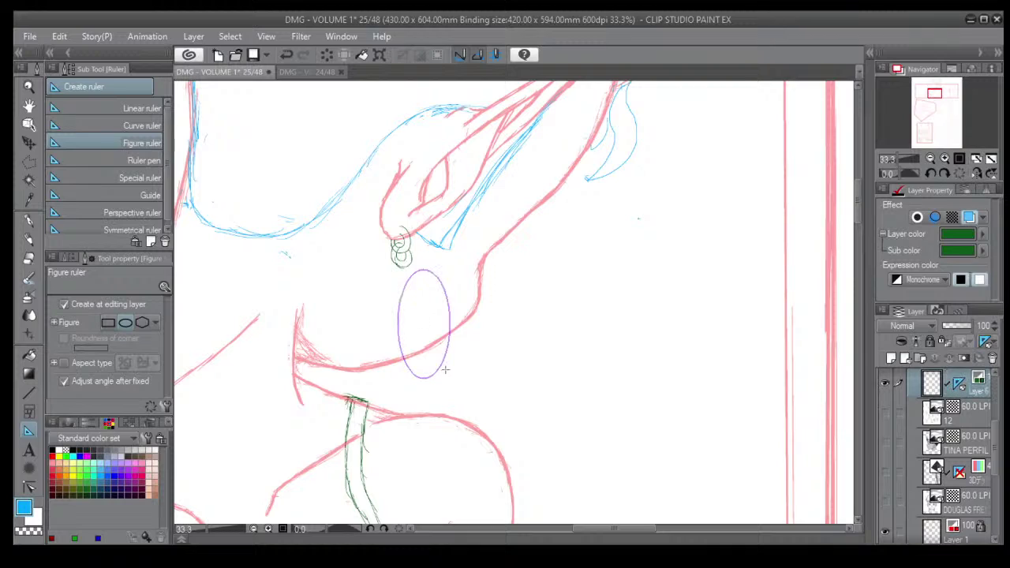
{"action": "left_click", "coordinate": [28, 125]}
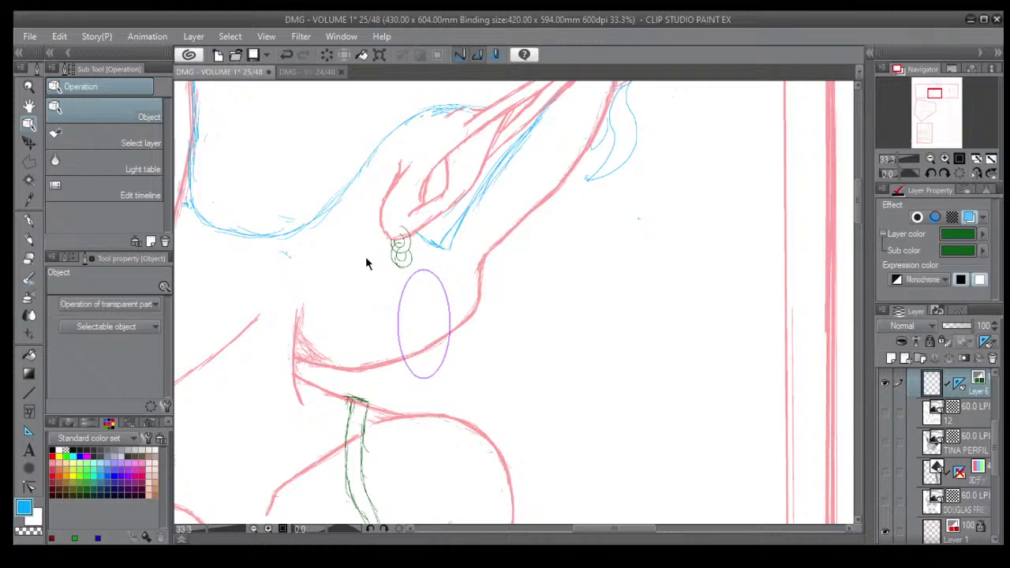
{"action": "left_click", "coordinate": [404, 294]}
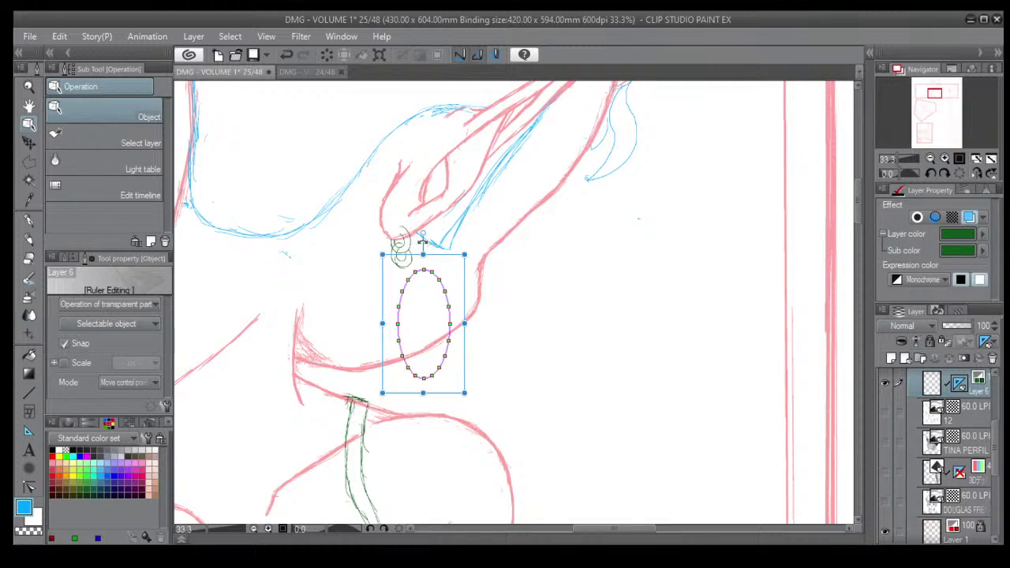
{"action": "left_click_drag", "start_coordinate": [423, 238], "coordinate": [398, 258]}
Enlarge the ellipse ruler on Layer 6 and place it against the earring links, using the earring on page 24/48 as reference.
{"action": "scroll", "coordinate": [558, 285], "scroll_direction": "down", "scroll_amount": 4}
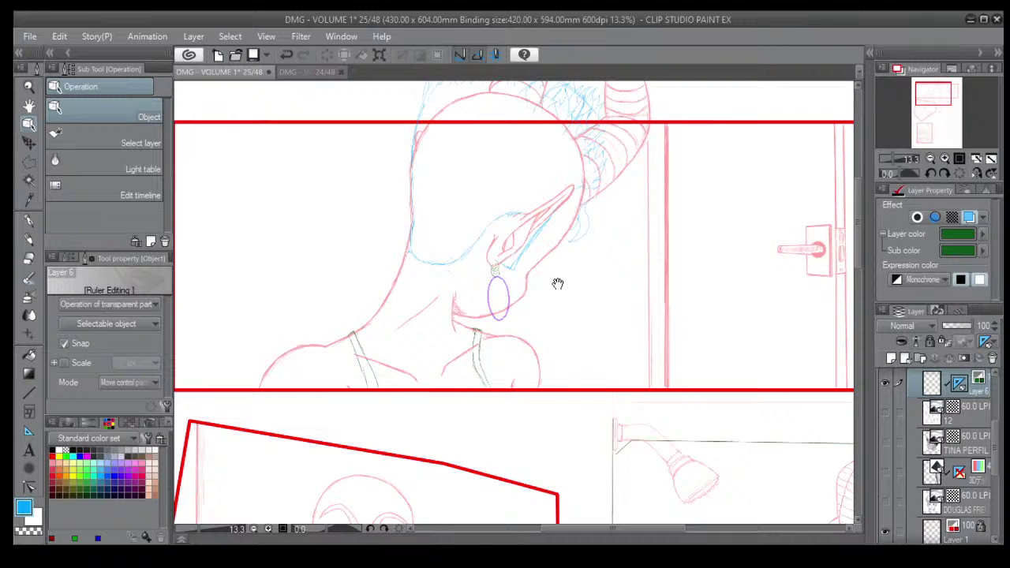
{"action": "left_click", "coordinate": [315, 74]}
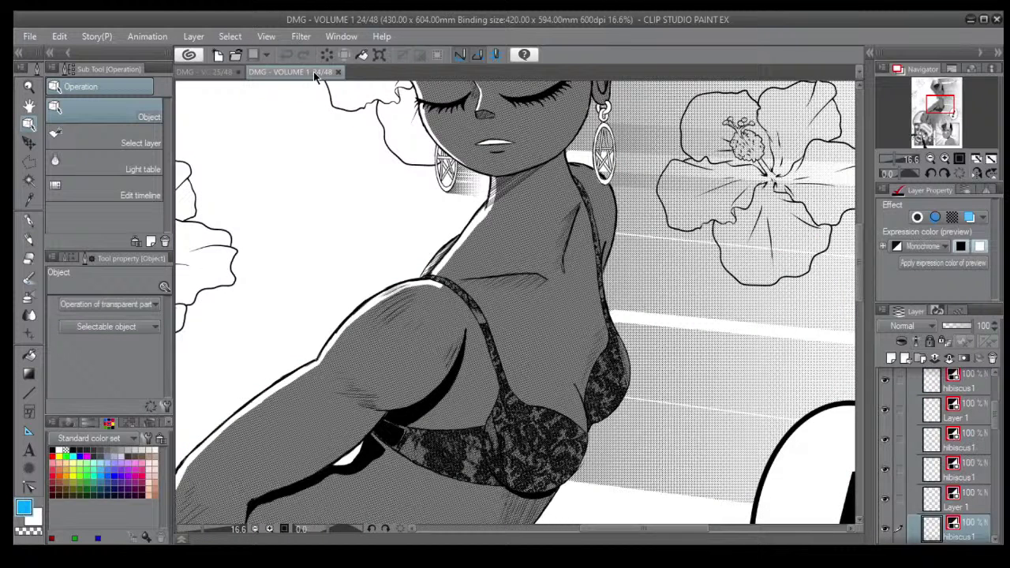
{"action": "left_click", "coordinate": [218, 73]}
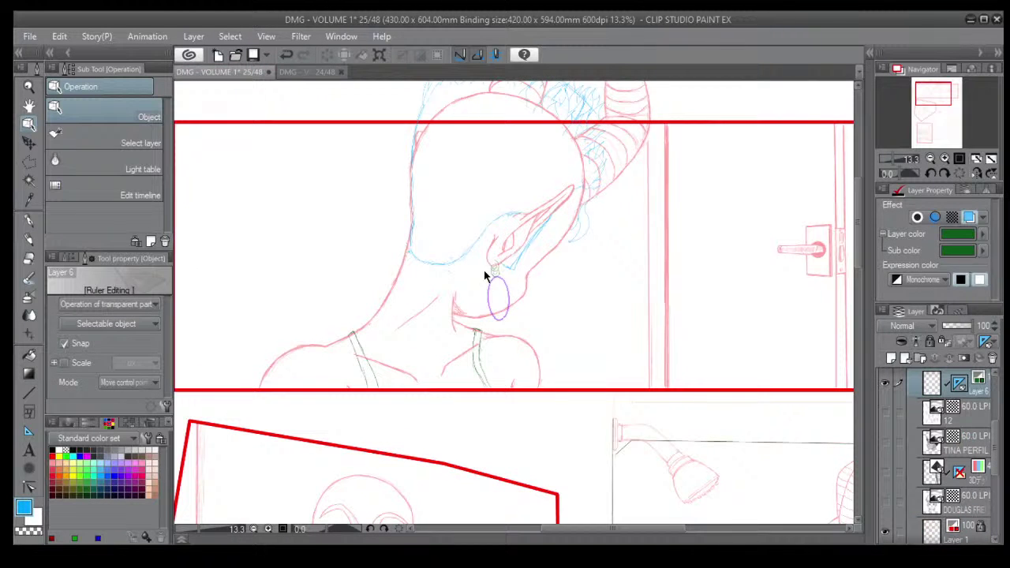
{"action": "scroll", "coordinate": [486, 275], "scroll_direction": "up", "scroll_amount": 1}
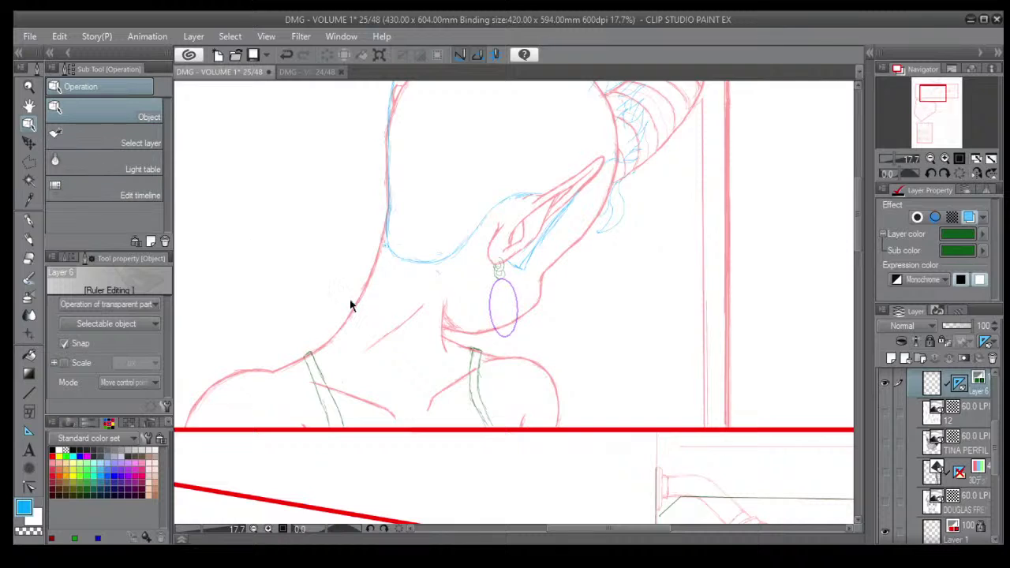
{"action": "left_click", "coordinate": [506, 340]}
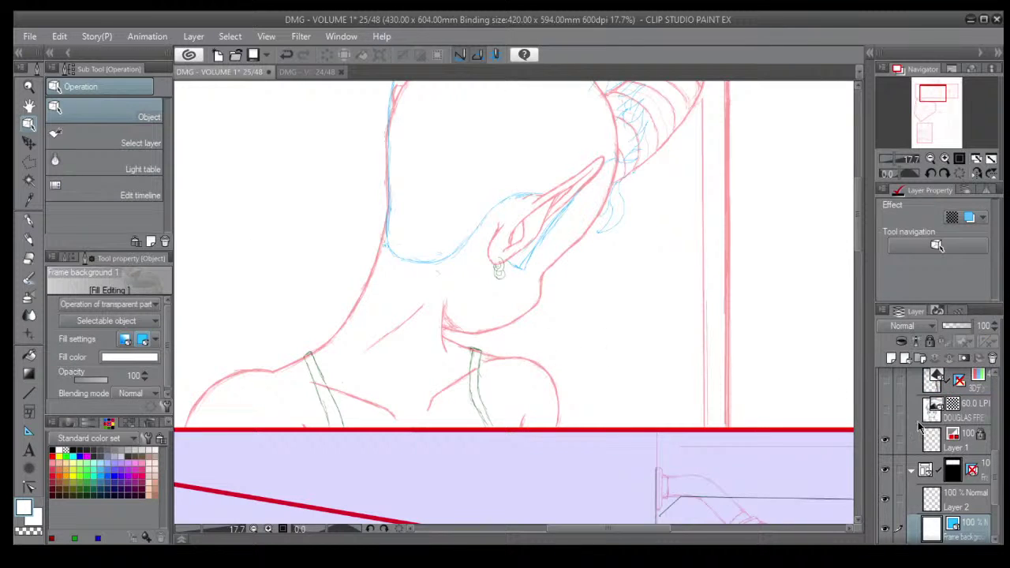
{"action": "scroll", "coordinate": [981, 465], "scroll_direction": "up", "scroll_amount": 5}
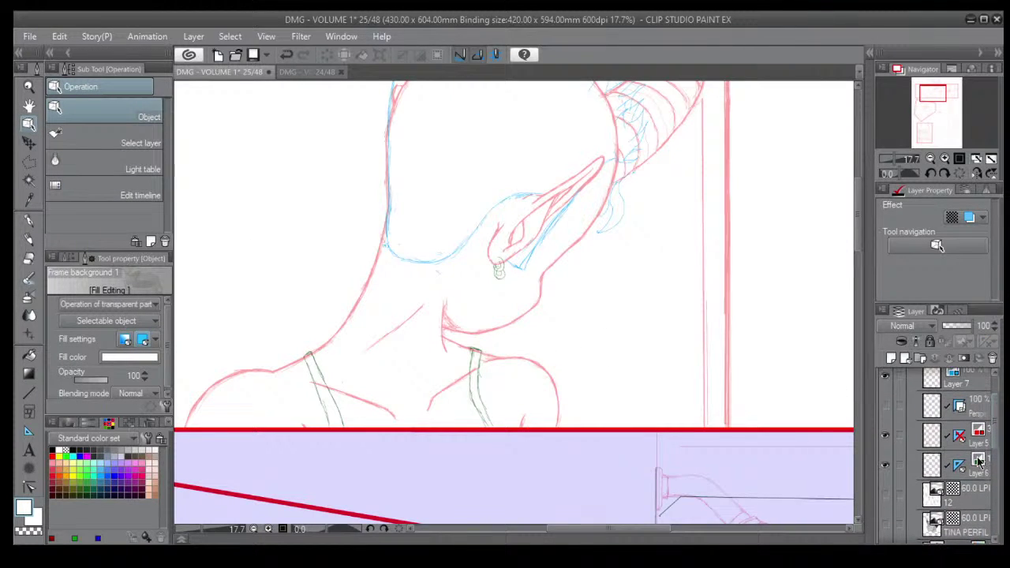
{"action": "left_click", "coordinate": [977, 467]}
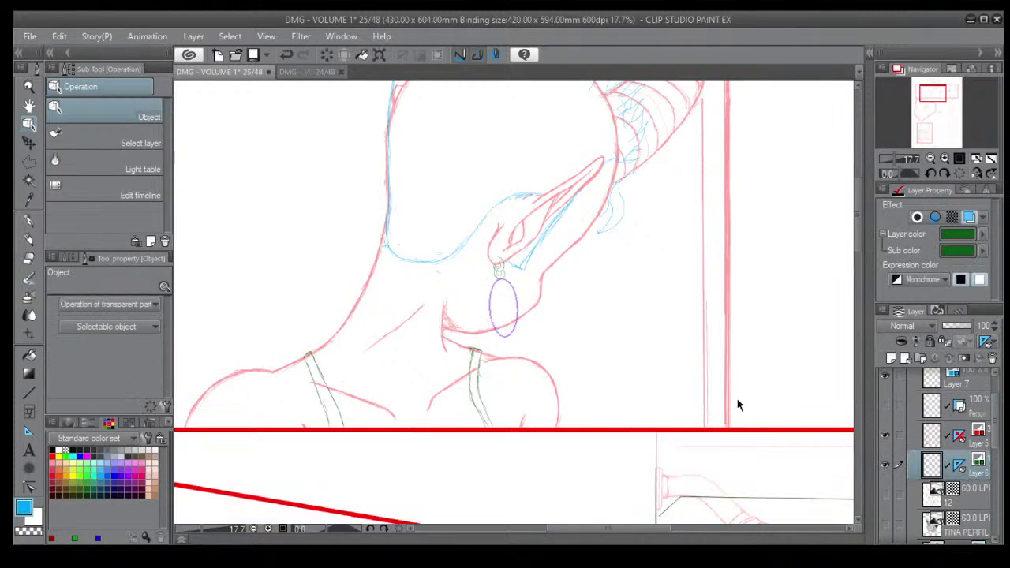
{"action": "left_click", "coordinate": [507, 338]}
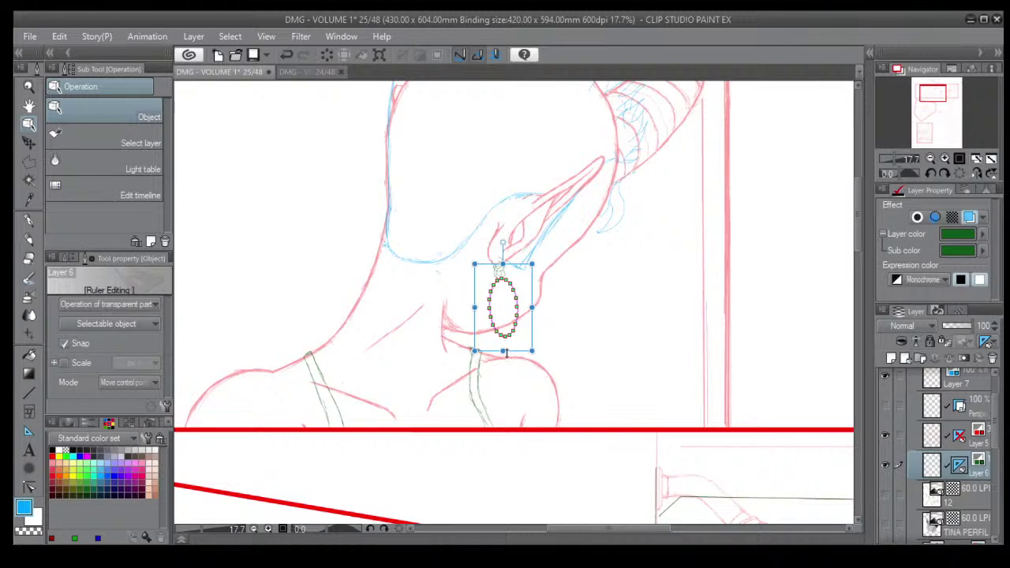
{"action": "left_click_drag", "start_coordinate": [507, 354], "coordinate": [540, 369]}
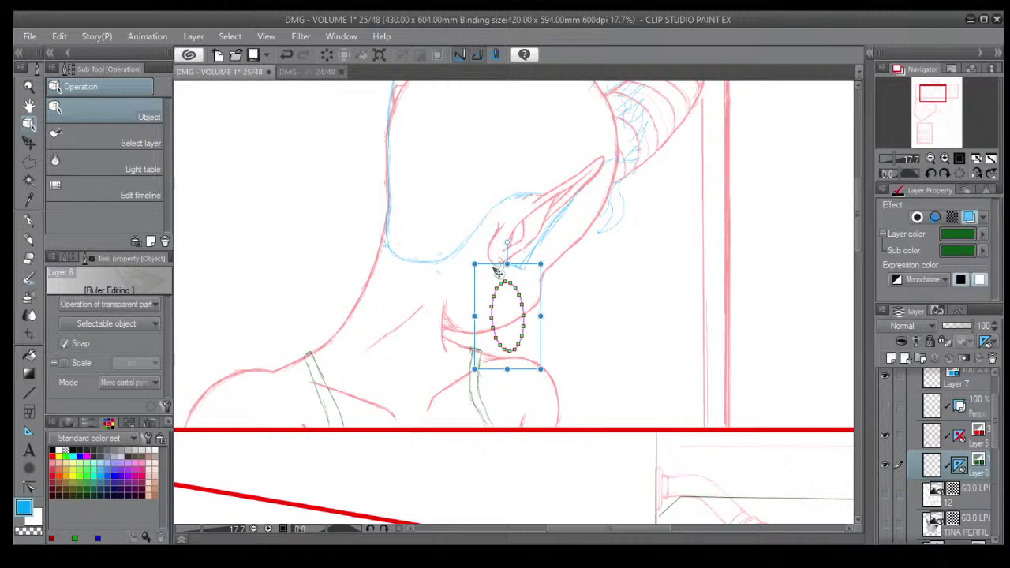
{"action": "left_click_drag", "start_coordinate": [497, 271], "coordinate": [494, 268]}
{"action": "left_click_drag", "start_coordinate": [489, 264], "coordinate": [489, 263]}
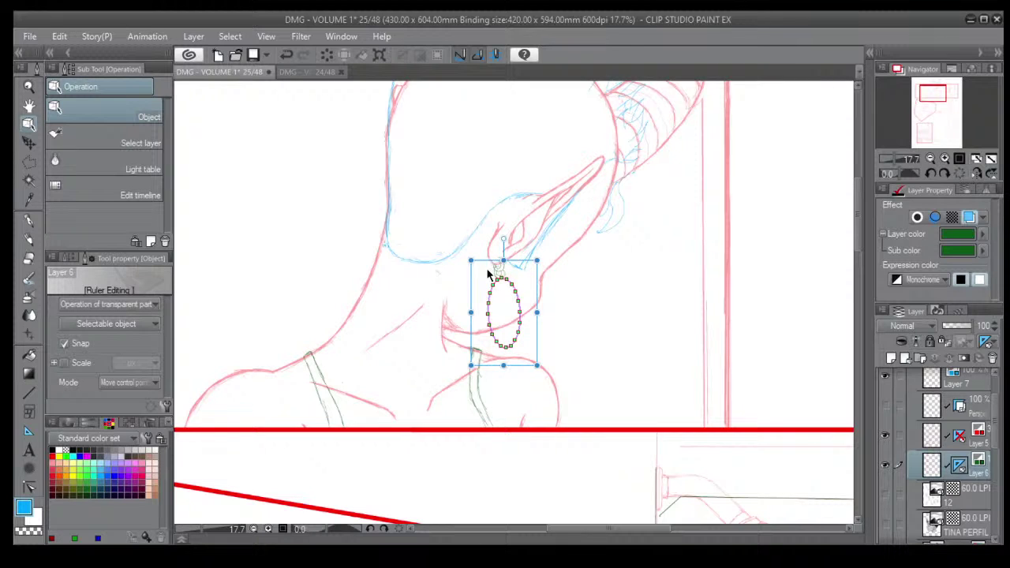
Trace the earring's outer oval along the ellipse ruler with the Darker pencil.
{"action": "left_click", "coordinate": [28, 239]}
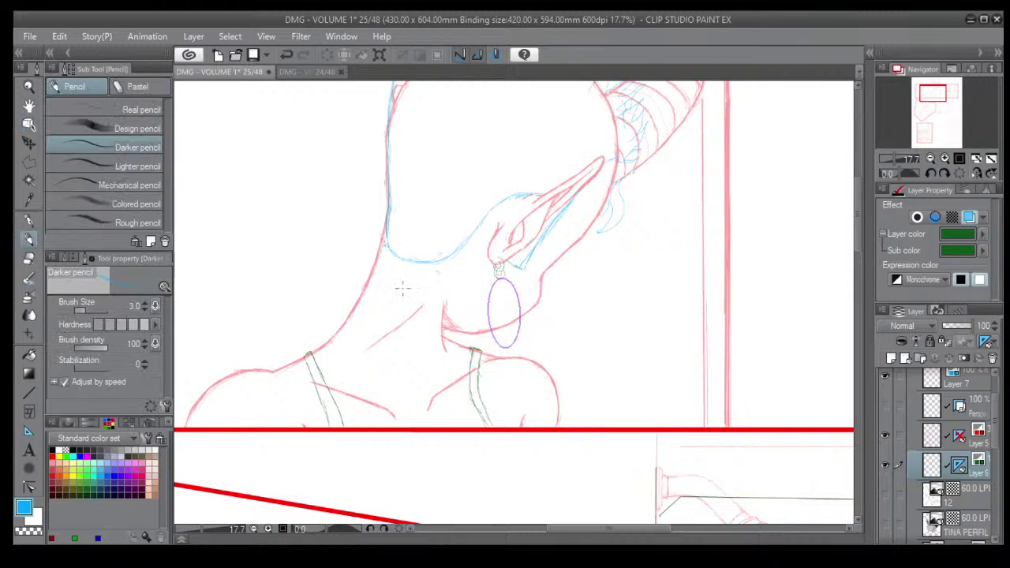
{"action": "scroll", "coordinate": [497, 266], "scroll_direction": "up", "scroll_amount": 4}
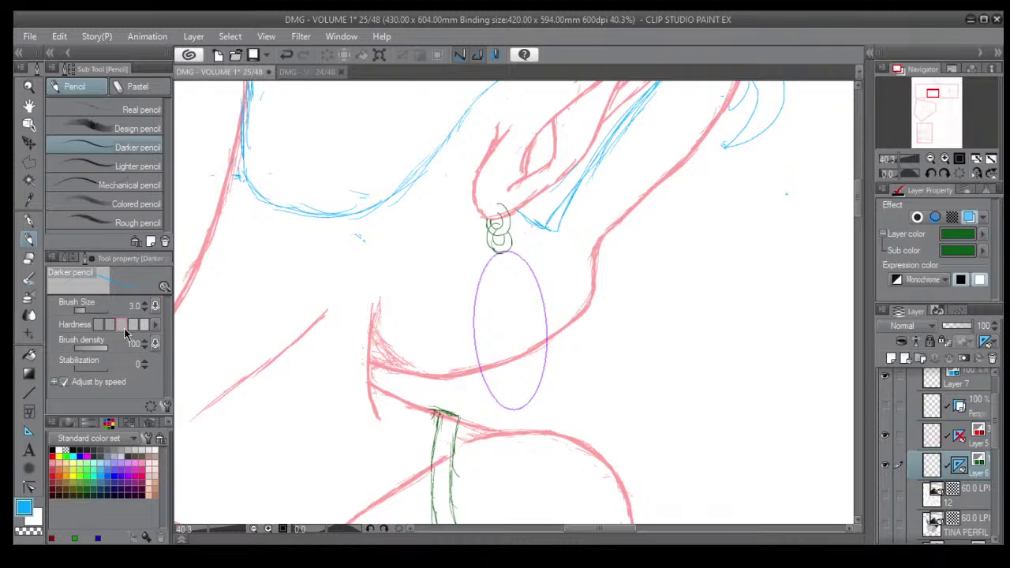
{"action": "mouse_move", "coordinate": [512, 254]}
{"action": "left_mouse_down"}
{"action": "mouse_move", "coordinate": [500, 254]}
{"action": "mouse_move", "coordinate": [474, 310]}
{"action": "mouse_move", "coordinate": [482, 376]}
{"action": "mouse_move", "coordinate": [507, 408]}
{"action": "mouse_move", "coordinate": [547, 339]}
{"action": "mouse_move", "coordinate": [511, 252]}
{"action": "left_mouse_up"}
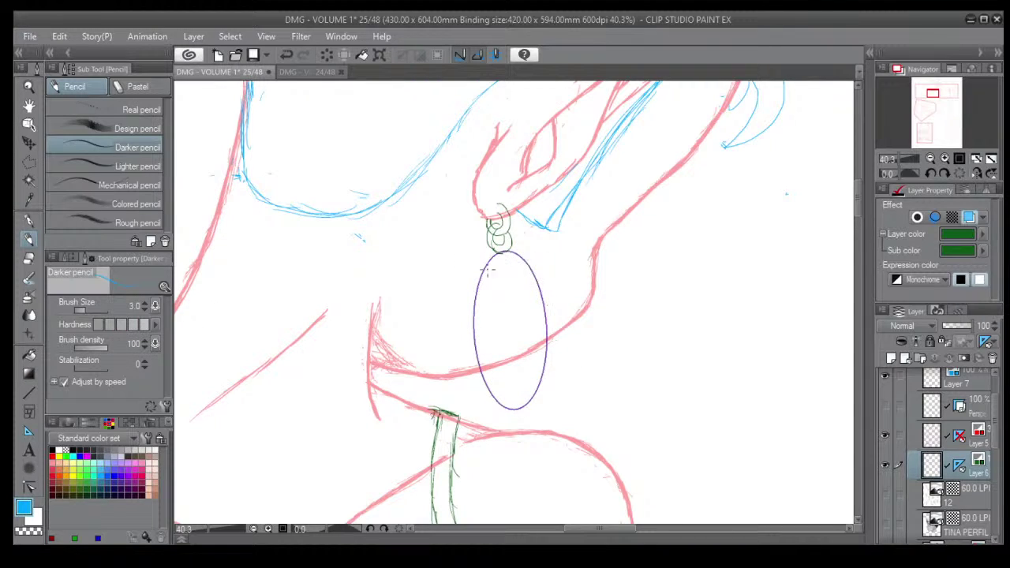
Set the Darker pencil's brush size to 7 and retrace the earring's outer oval along the ellipse ruler.
{"action": "scroll", "coordinate": [469, 304], "scroll_direction": "down", "scroll_amount": 4}
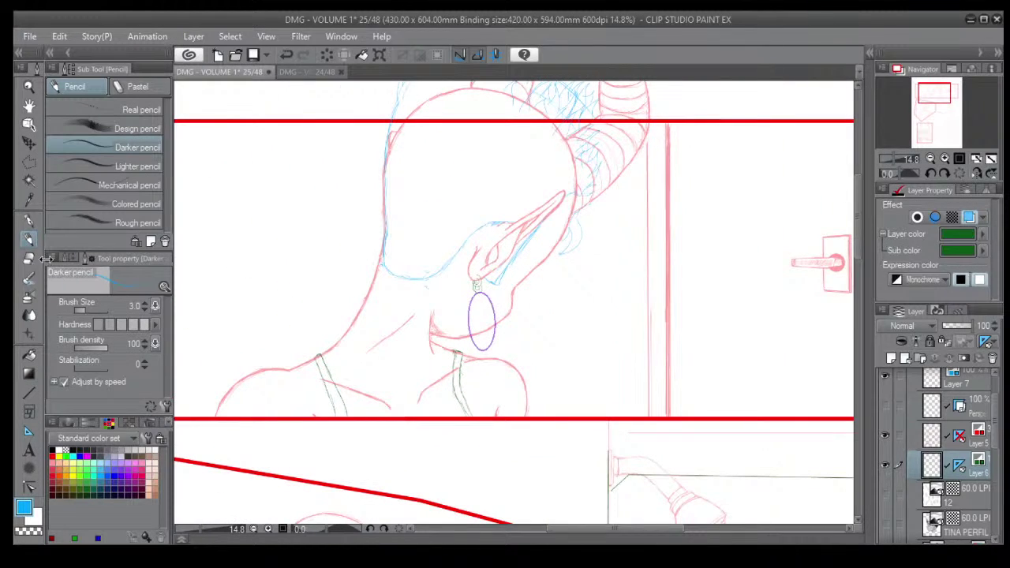
{"action": "left_click", "coordinate": [29, 124]}
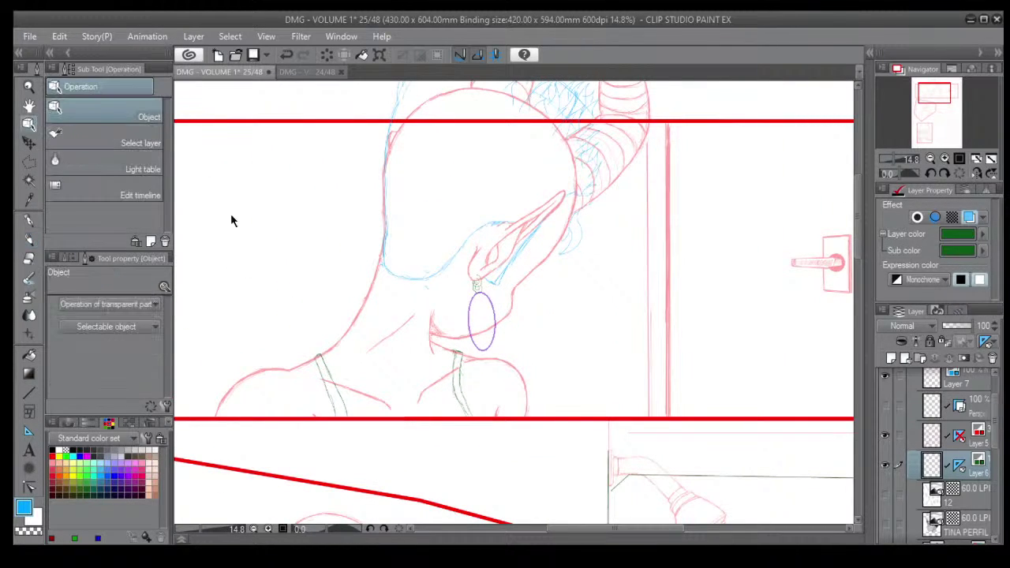
{"action": "left_click", "coordinate": [480, 349]}
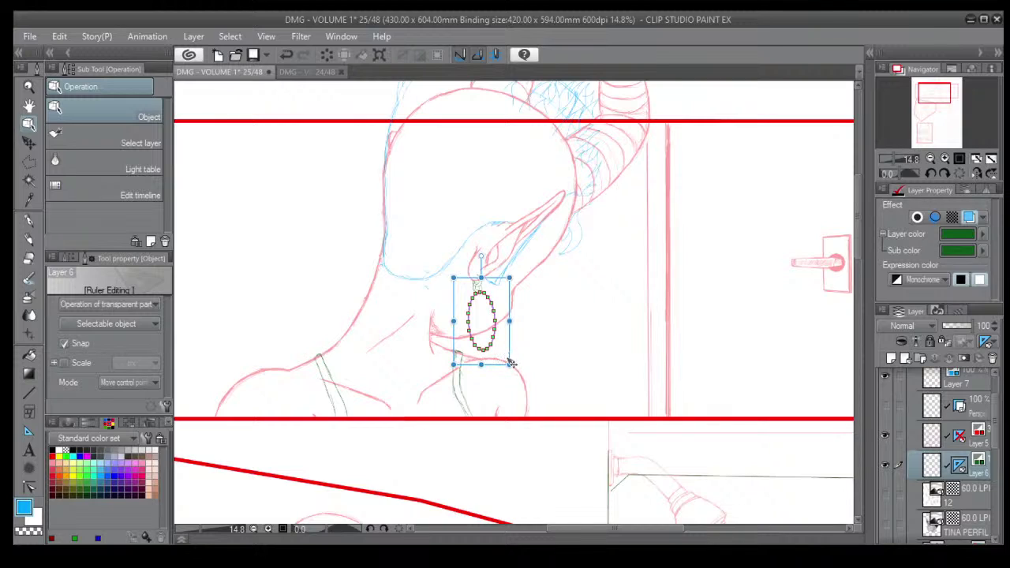
{"action": "left_click", "coordinate": [28, 239]}
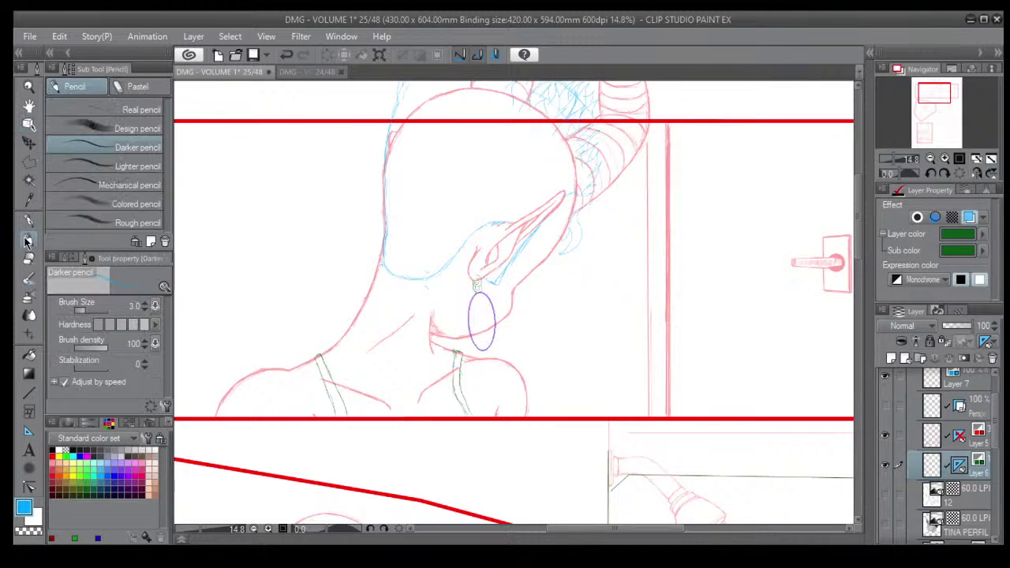
{"action": "left_click", "coordinate": [69, 258]}
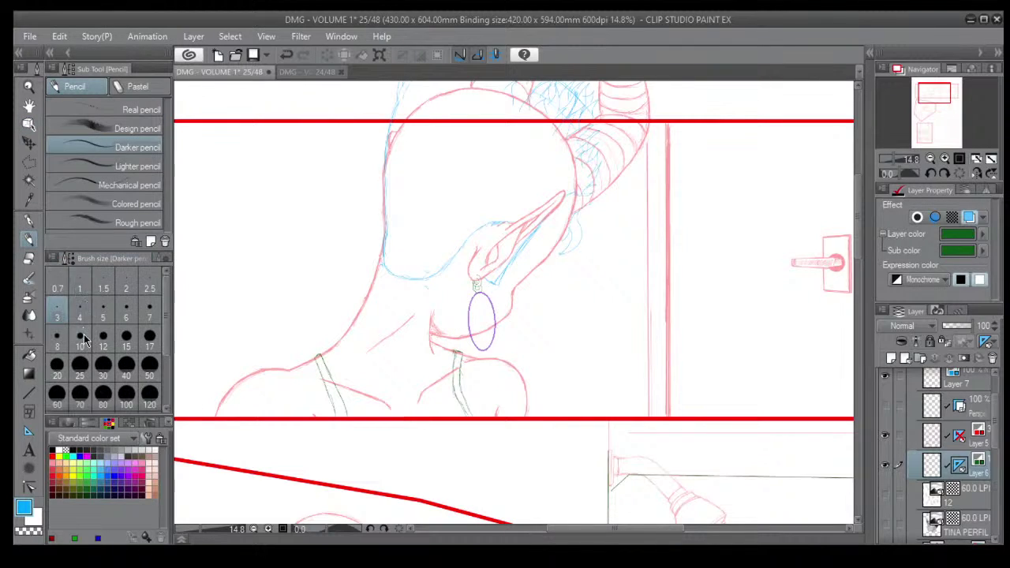
{"action": "left_click", "coordinate": [147, 313]}
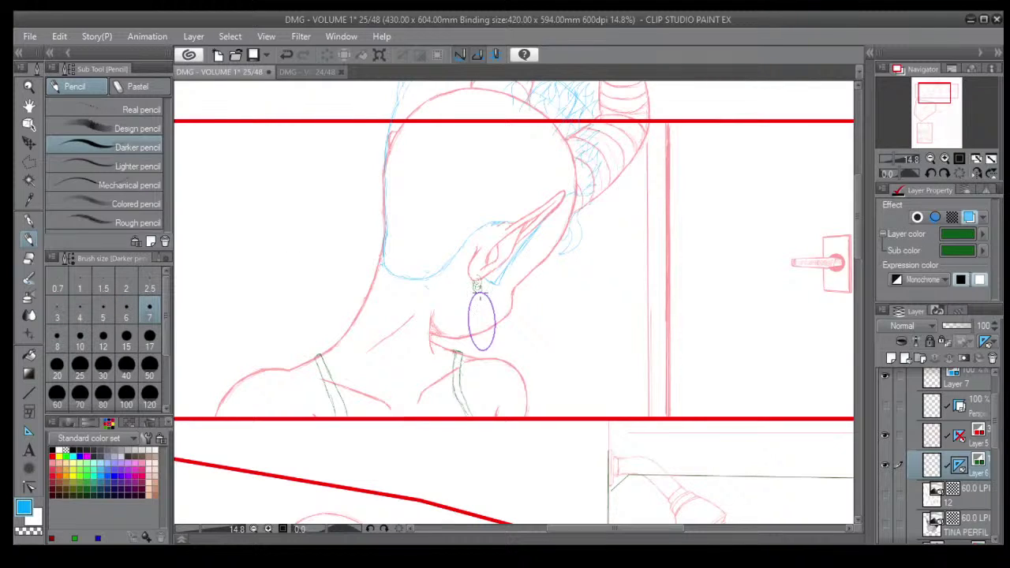
{"action": "mouse_move", "coordinate": [477, 287]}
{"action": "left_mouse_down"}
{"action": "mouse_move", "coordinate": [470, 331]}
{"action": "mouse_move", "coordinate": [493, 341]}
{"action": "mouse_move", "coordinate": [478, 289]}
{"action": "left_mouse_up"}
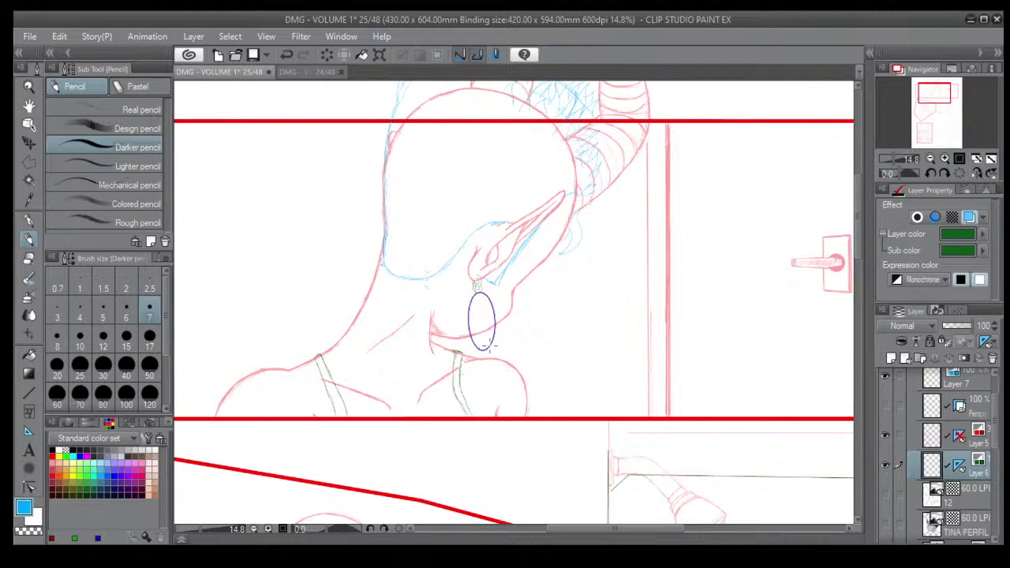
Shrink the ellipse ruler on Layer 6 and centre it inside the earring's outer oval, leaving a narrow rim.
{"action": "left_click", "coordinate": [29, 125]}
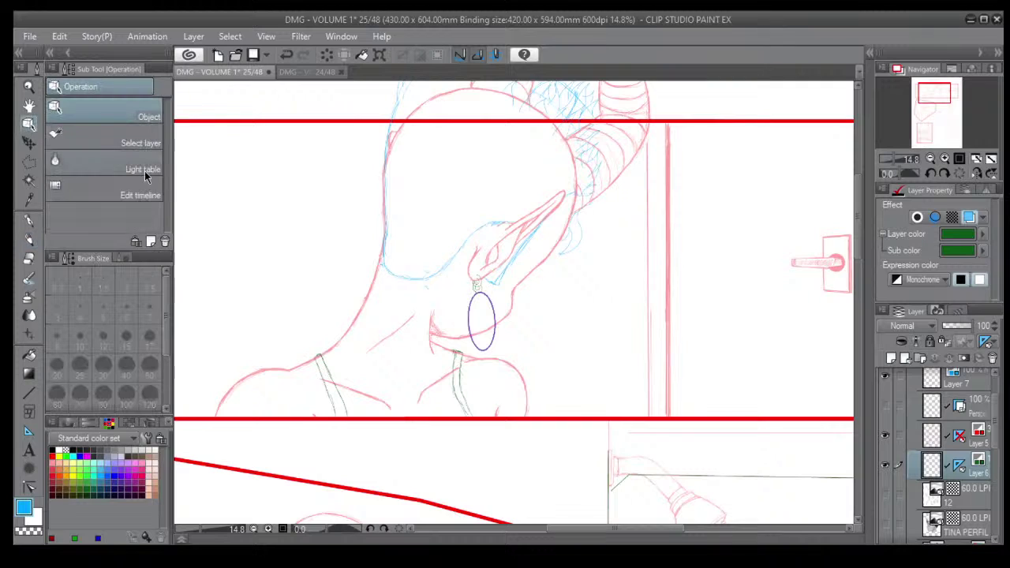
{"action": "left_click", "coordinate": [483, 349]}
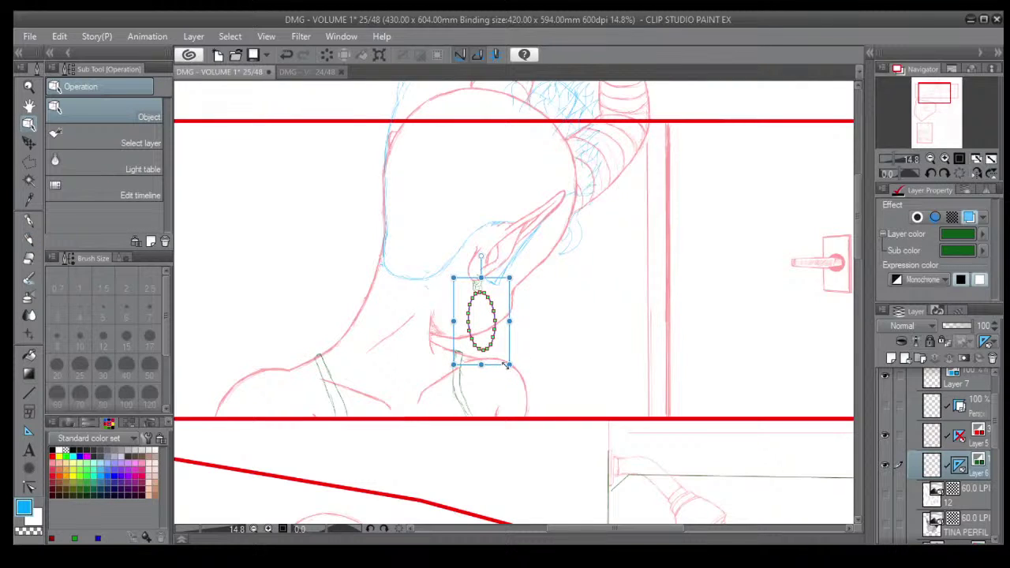
{"action": "left_click_drag", "start_coordinate": [508, 365], "coordinate": [500, 351]}
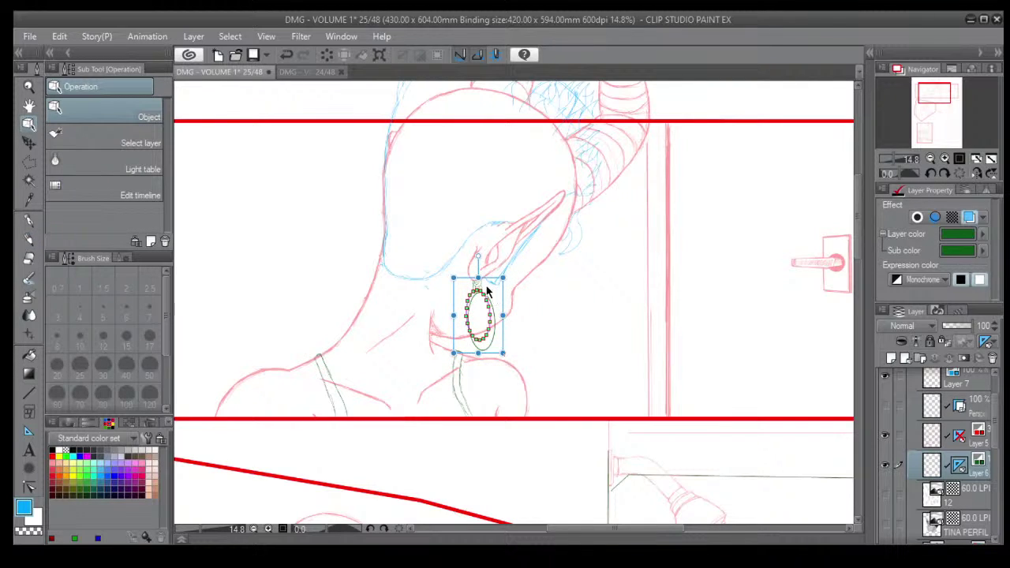
{"action": "scroll", "coordinate": [489, 291], "scroll_direction": "up", "scroll_amount": 2}
{"action": "scroll", "coordinate": [485, 286], "scroll_direction": "up", "scroll_amount": 1}
{"action": "left_click_drag", "start_coordinate": [485, 286], "coordinate": [492, 299]}
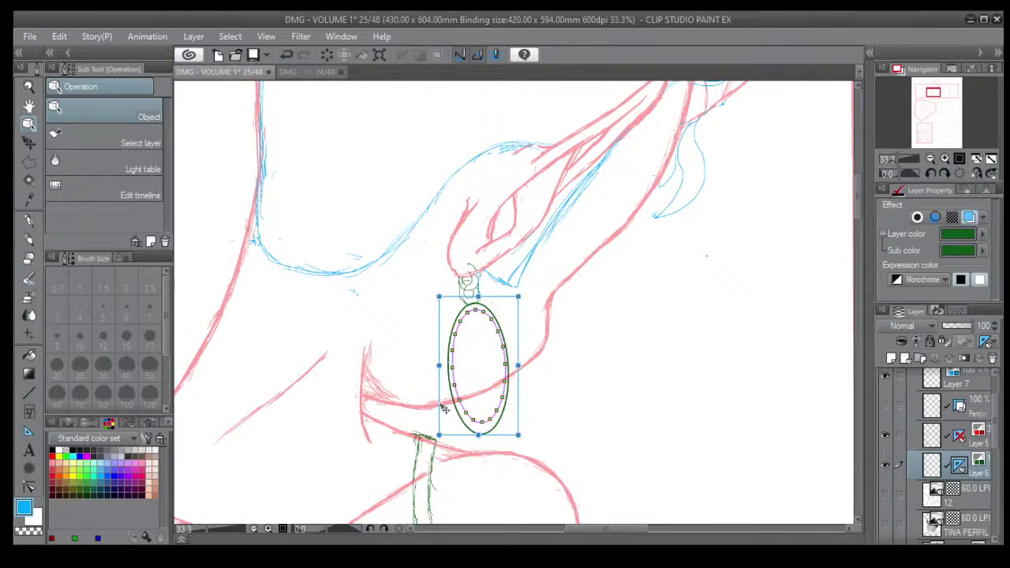
{"action": "left_click_drag", "start_coordinate": [438, 434], "coordinate": [438, 429]}
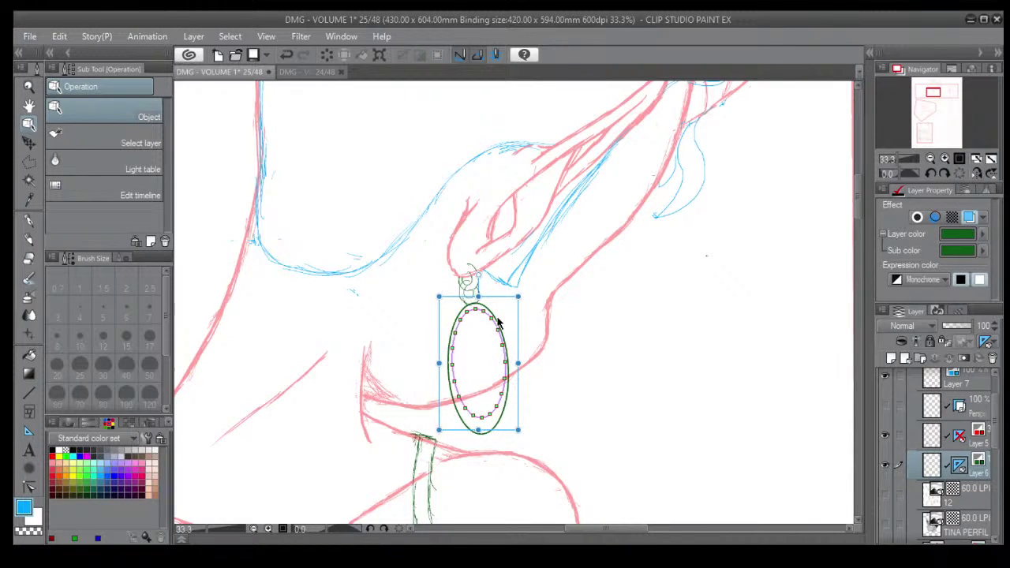
{"action": "left_click_drag", "start_coordinate": [497, 304], "coordinate": [502, 307]}
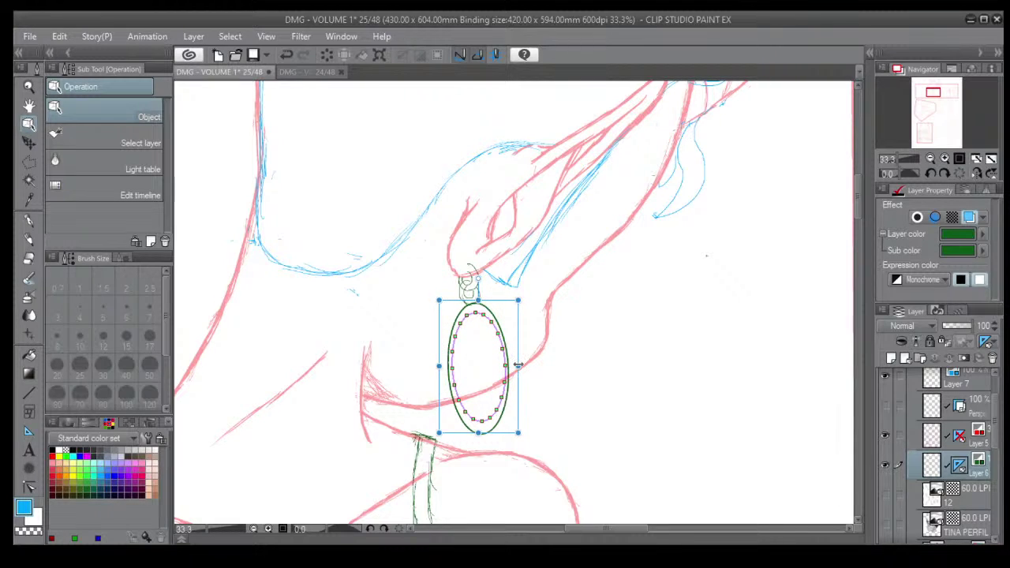
{"action": "left_click_drag", "start_coordinate": [519, 364], "coordinate": [516, 365]}
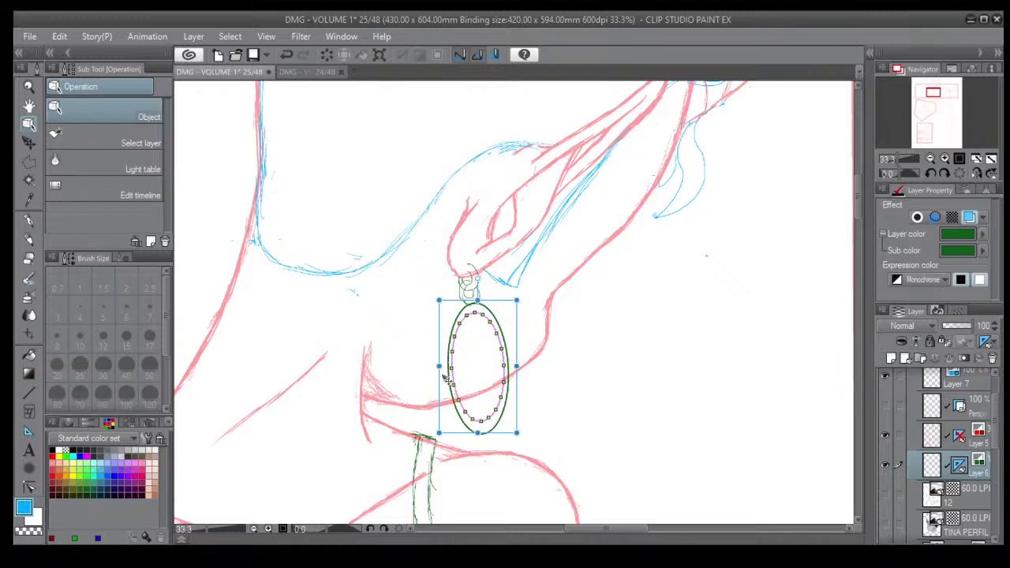
{"action": "left_click_drag", "start_coordinate": [439, 366], "coordinate": [440, 366]}
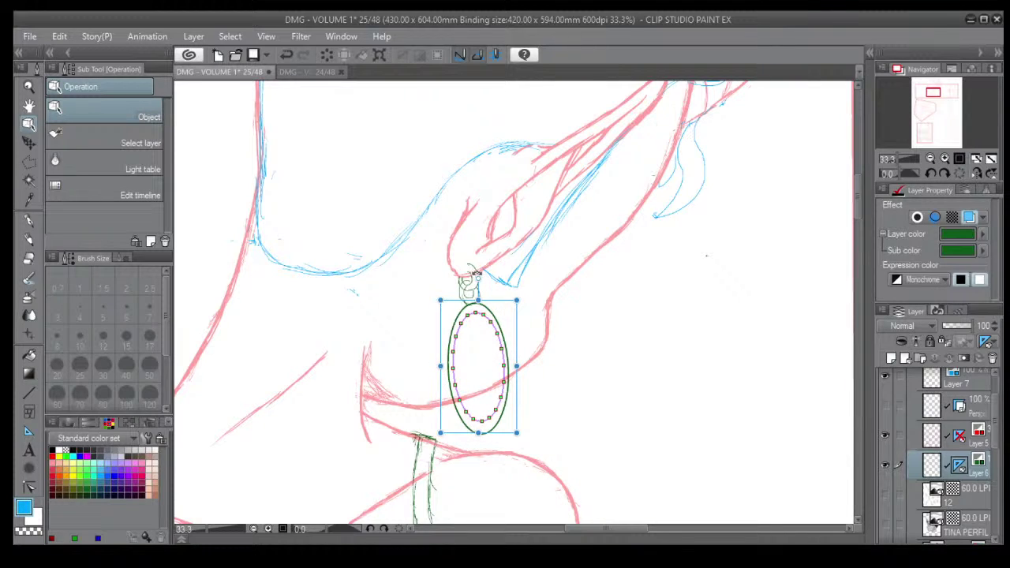
Tilt the ellipse ruler slightly and fine-tune its width, height and position to make the earring's rim even.
{"action": "left_click_drag", "start_coordinate": [477, 274], "coordinate": [495, 300]}
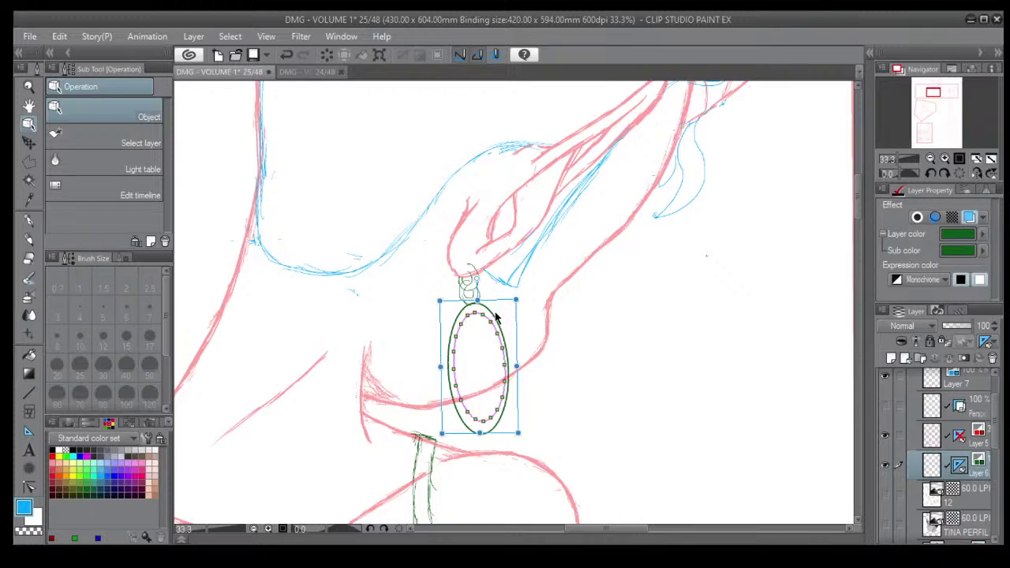
{"action": "left_click_drag", "start_coordinate": [516, 366], "coordinate": [517, 366]}
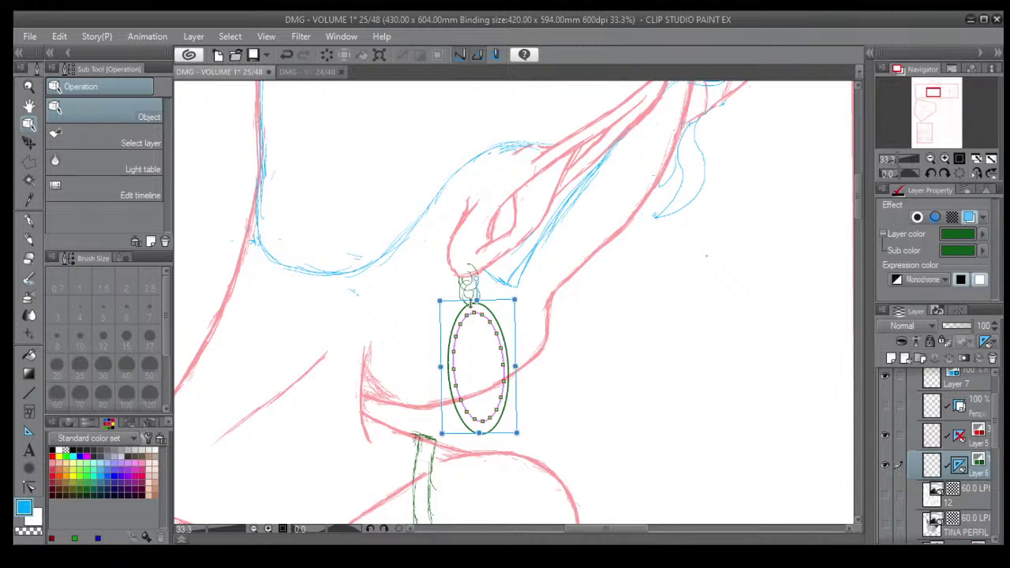
{"action": "left_click_drag", "start_coordinate": [467, 301], "coordinate": [494, 303]}
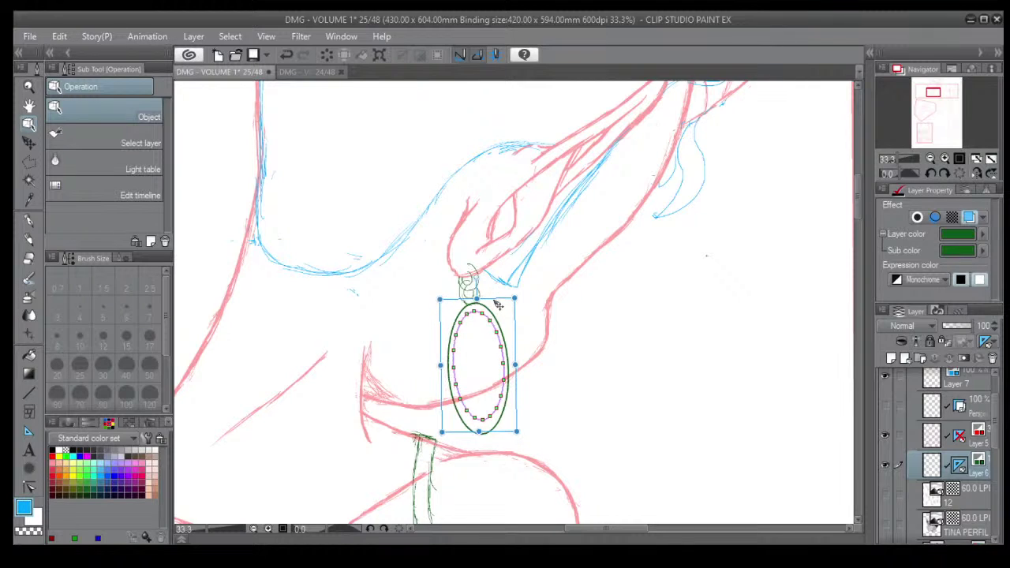
{"action": "left_click_drag", "start_coordinate": [497, 306], "coordinate": [498, 309]}
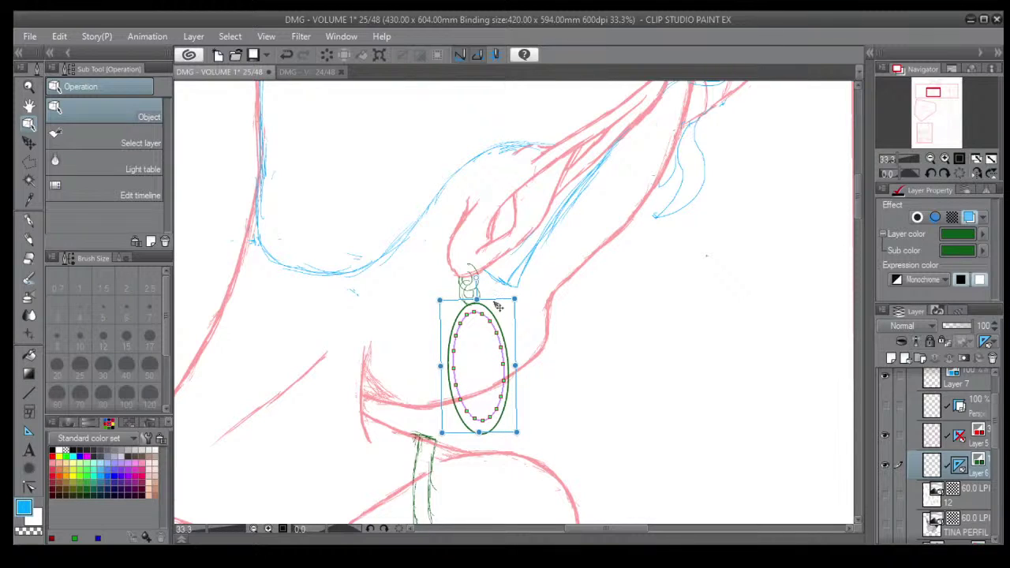
{"action": "left_click_drag", "start_coordinate": [478, 432], "coordinate": [480, 439]}
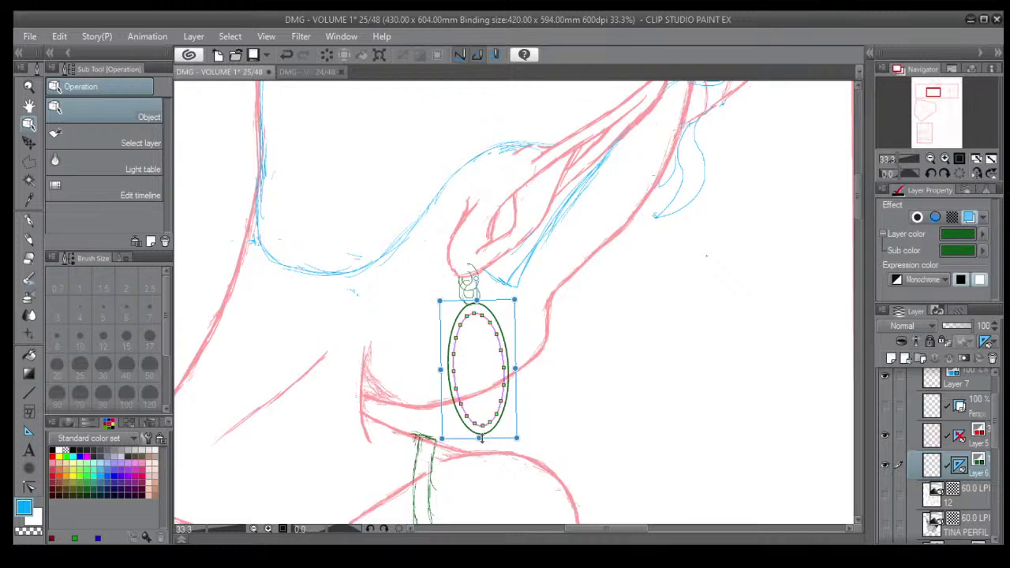
{"action": "left_click_drag", "start_coordinate": [477, 300], "coordinate": [476, 297]}
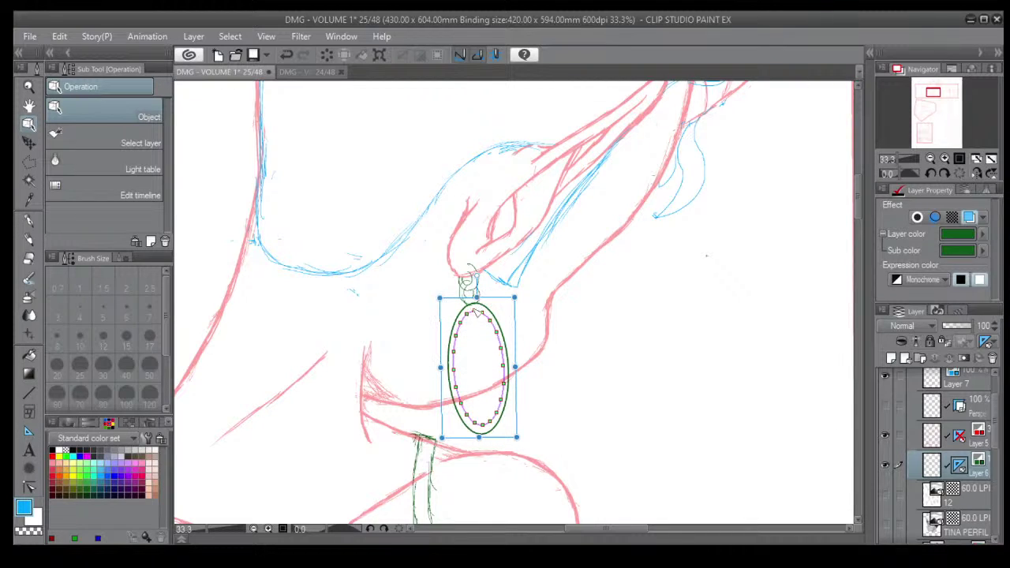
Trace the earring's inner oval along the ellipse ruler with the Darker pencil and hide Layer 6's ruler.
{"action": "left_click", "coordinate": [27, 242]}
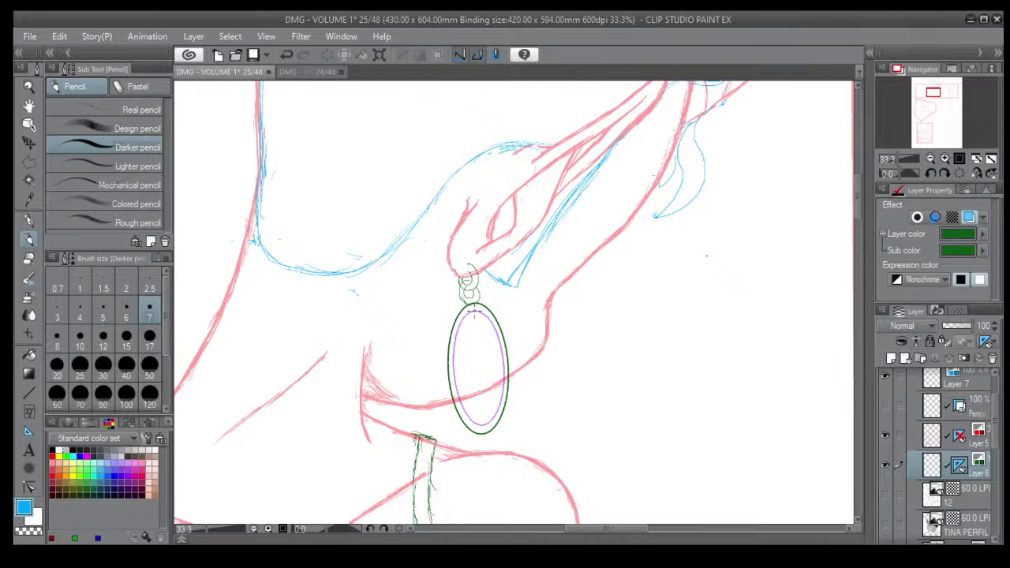
{"action": "mouse_move", "coordinate": [468, 314]}
{"action": "left_mouse_down"}
{"action": "mouse_move", "coordinate": [457, 354]}
{"action": "mouse_move", "coordinate": [469, 407]}
{"action": "mouse_move", "coordinate": [505, 369]}
{"action": "mouse_move", "coordinate": [454, 314]}
{"action": "mouse_move", "coordinate": [454, 339]}
{"action": "left_mouse_up"}
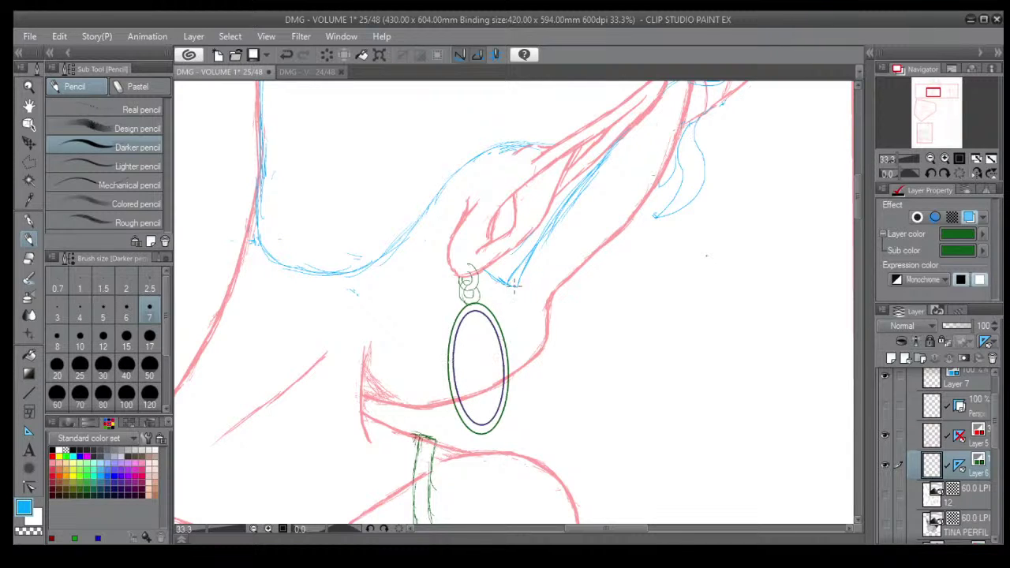
{"action": "scroll", "coordinate": [748, 285], "scroll_direction": "down", "scroll_amount": 4}
{"action": "scroll", "coordinate": [672, 334], "scroll_direction": "up", "scroll_amount": 2}
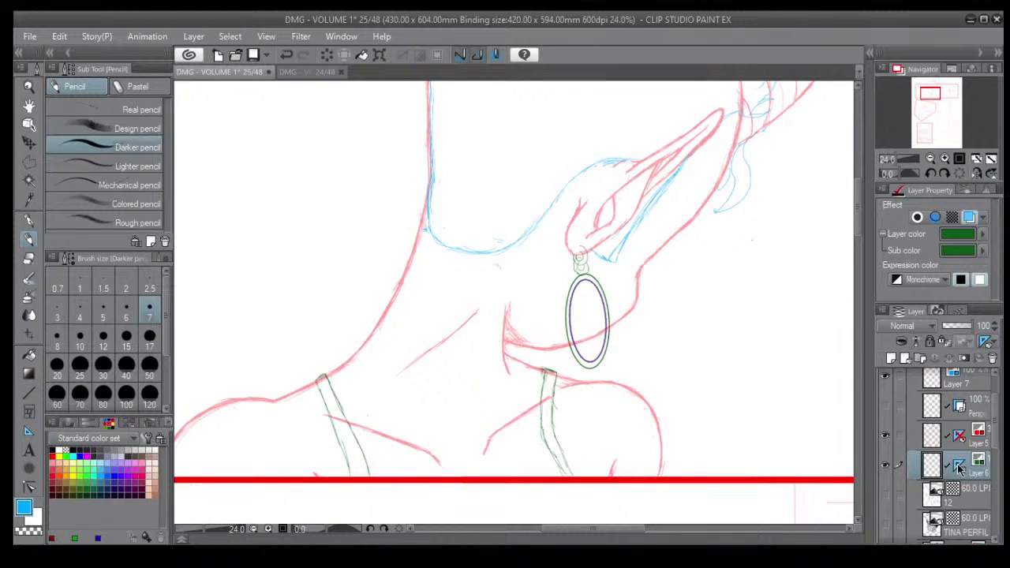
{"action": "key", "text": "ctrl+r"}
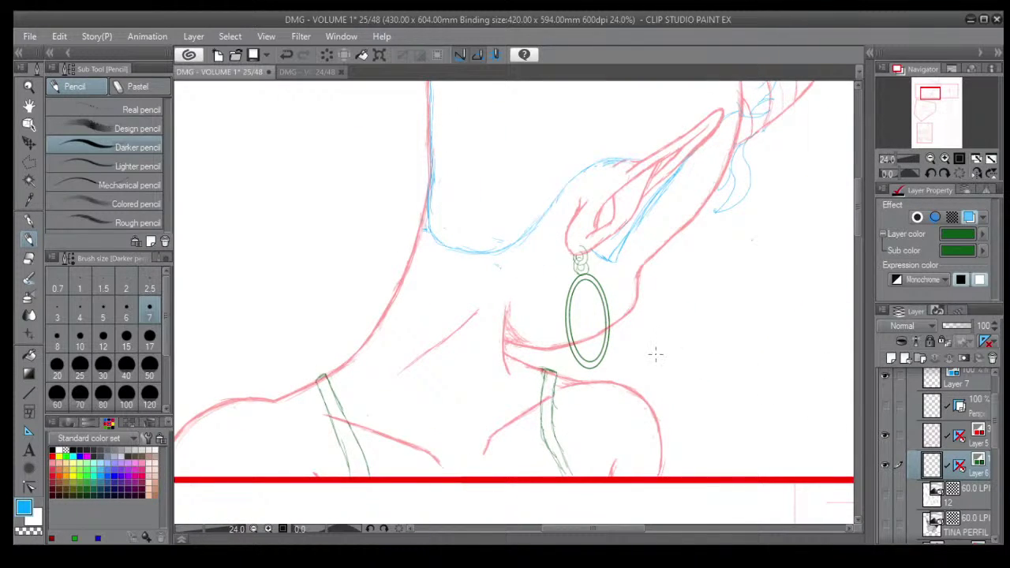
Draw a five-pointed star with doubled straight lines inside the earring's inner oval, its points reaching the rim.
{"action": "scroll", "coordinate": [600, 316], "scroll_direction": "up", "scroll_amount": 2}
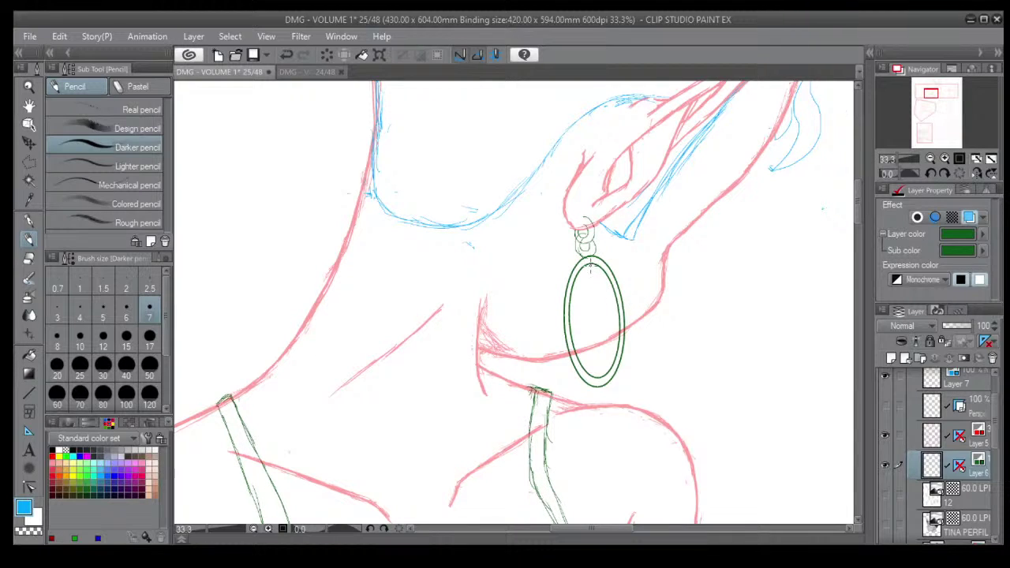
{"action": "left_click", "coordinate": [591, 265]}
{"action": "left_click", "coordinate": [579, 361], "text": "shift"}
{"action": "mouse_move", "coordinate": [597, 261]}
{"action": "left_mouse_down"}
{"action": "mouse_move", "coordinate": [581, 361]}
{"action": "mouse_move", "coordinate": [615, 300]}
{"action": "left_mouse_up"}
{"action": "left_click", "coordinate": [616, 300], "text": "shift"}
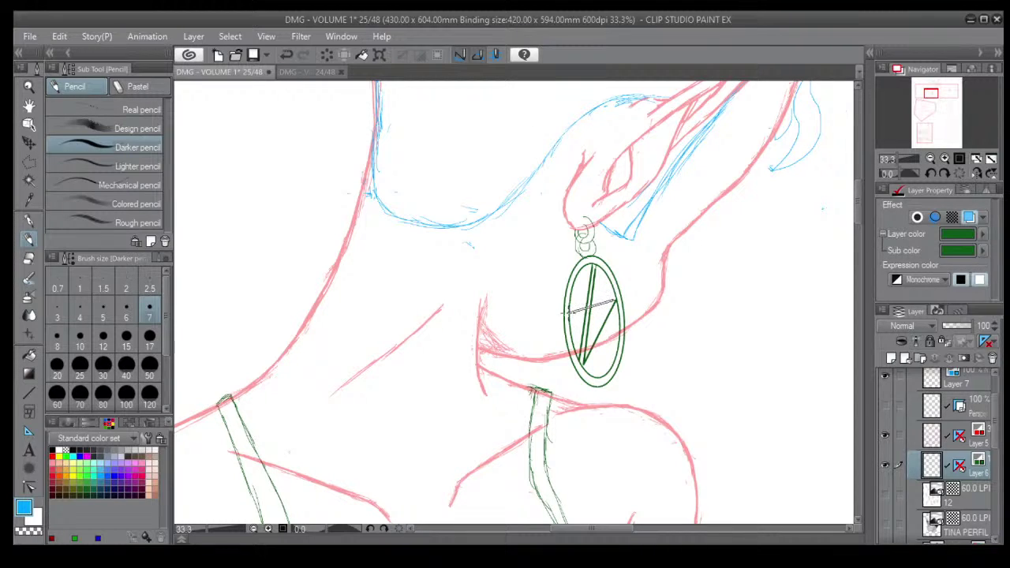
{"action": "left_click", "coordinate": [569, 313], "text": "shift"}
{"action": "left_click", "coordinate": [612, 306]}
{"action": "left_click", "coordinate": [568, 318], "text": "shift"}
{"action": "left_click_drag", "start_coordinate": [567, 316], "coordinate": [620, 360]}
{"action": "left_click", "coordinate": [616, 359], "text": "shift"}
{"action": "left_click", "coordinate": [617, 356]}
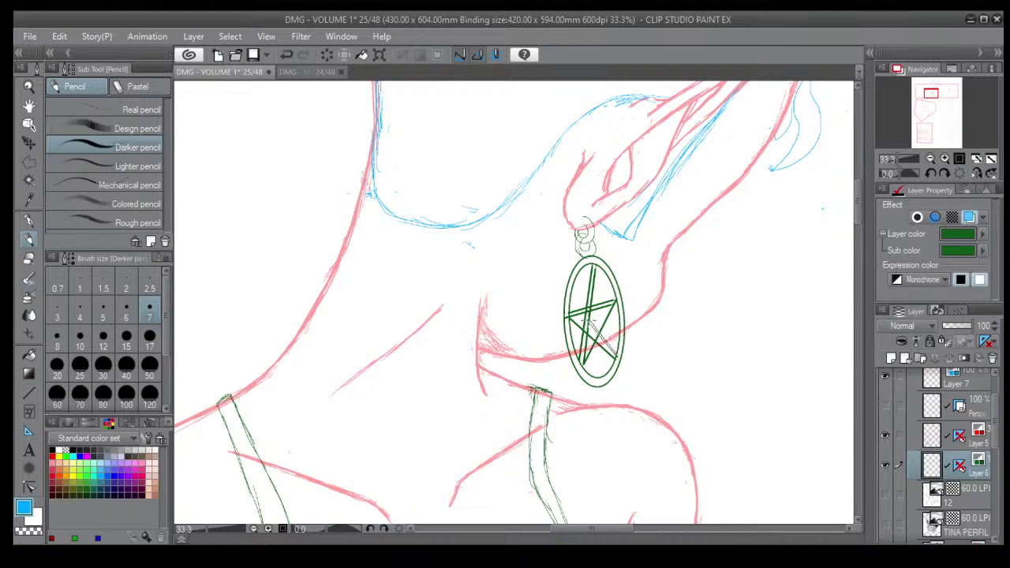
{"action": "left_click", "coordinate": [572, 315], "text": "shift"}
{"action": "left_click", "coordinate": [585, 368]}
{"action": "left_click", "coordinate": [617, 302], "text": "shift"}
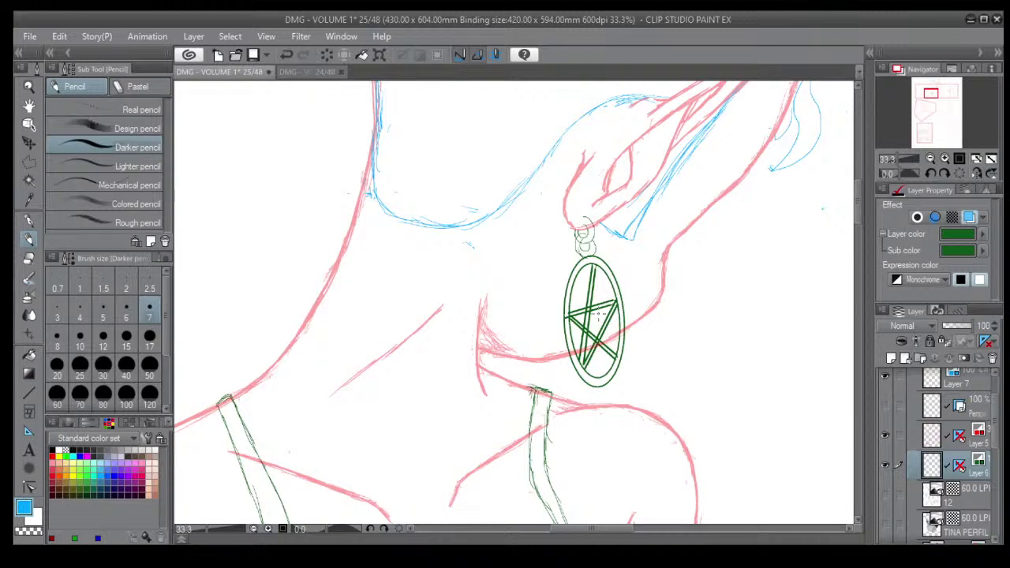
{"action": "mouse_move", "coordinate": [596, 268]}
{"action": "left_mouse_down"}
{"action": "mouse_move", "coordinate": [612, 356]}
{"action": "mouse_move", "coordinate": [593, 281]}
{"action": "left_mouse_up"}
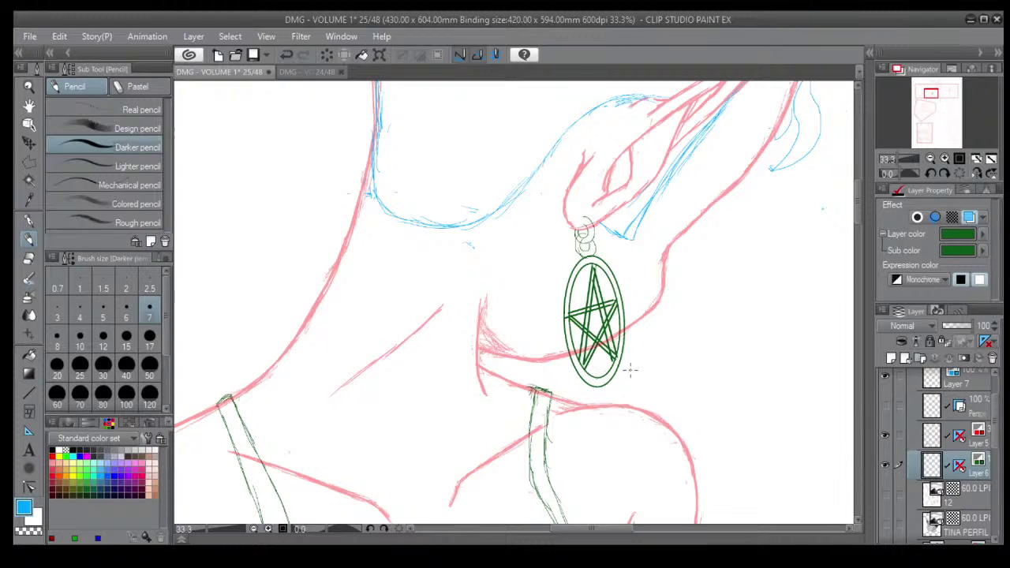
Redraw the two chain links between the earlobe and the pentagram pendant with thicker Darker pencil lines.
{"action": "scroll", "coordinate": [661, 298], "scroll_direction": "up", "scroll_amount": 5}
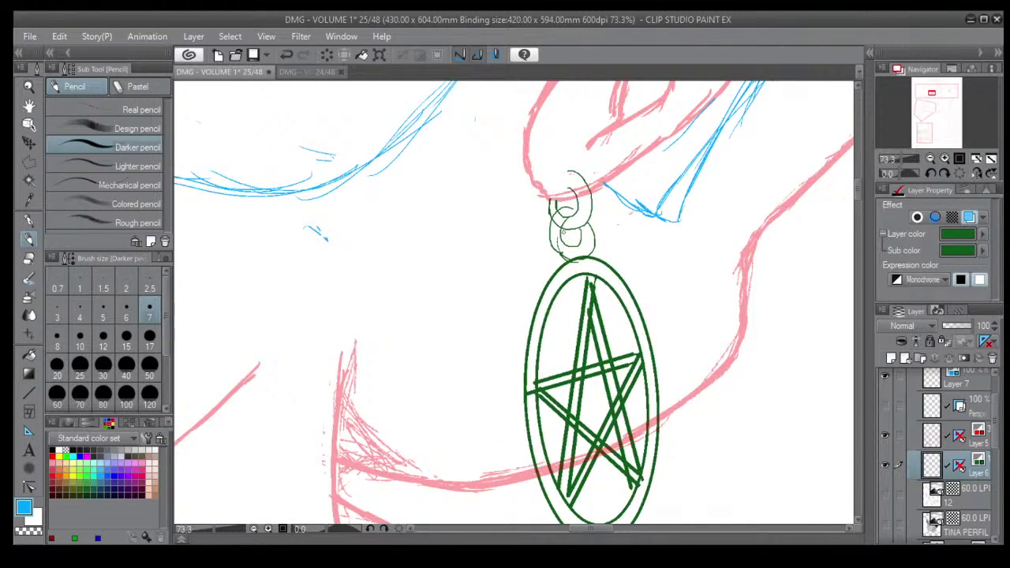
{"action": "mouse_move", "coordinate": [571, 215]}
{"action": "left_mouse_down"}
{"action": "mouse_move", "coordinate": [564, 233]}
{"action": "mouse_move", "coordinate": [575, 250]}
{"action": "mouse_move", "coordinate": [584, 222]}
{"action": "mouse_move", "coordinate": [587, 255]}
{"action": "left_mouse_up"}
{"action": "left_click_drag", "start_coordinate": [570, 205], "coordinate": [546, 237]}
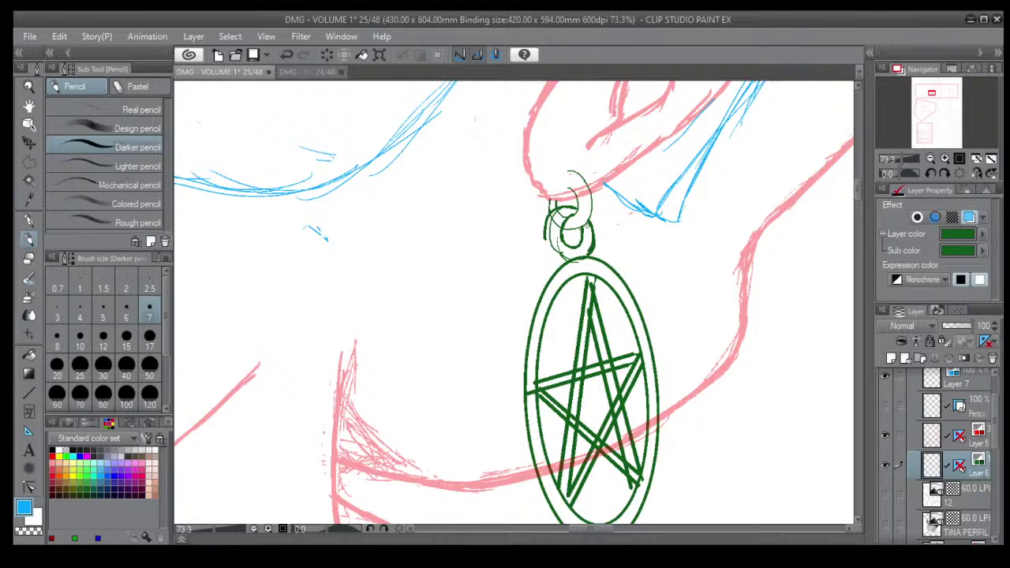
{"action": "key", "text": "ctrl+z"}
{"action": "mouse_move", "coordinate": [579, 210]}
{"action": "left_mouse_down"}
{"action": "mouse_move", "coordinate": [551, 217]}
{"action": "mouse_move", "coordinate": [561, 257]}
{"action": "left_mouse_up"}
{"action": "mouse_move", "coordinate": [576, 191]}
{"action": "left_mouse_down"}
{"action": "mouse_move", "coordinate": [580, 220]}
{"action": "mouse_move", "coordinate": [551, 215]}
{"action": "left_mouse_up"}
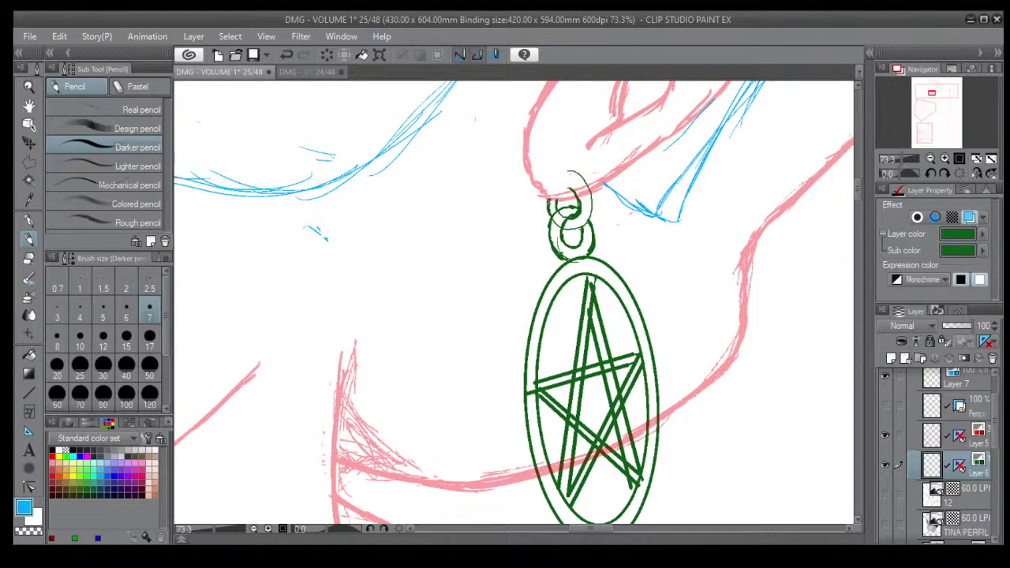
{"action": "mouse_move", "coordinate": [570, 171]}
{"action": "left_mouse_down"}
{"action": "mouse_move", "coordinate": [564, 183]}
{"action": "mouse_move", "coordinate": [586, 186]}
{"action": "mouse_move", "coordinate": [591, 199]}
{"action": "mouse_move", "coordinate": [584, 229]}
{"action": "left_mouse_up"}
{"action": "scroll", "coordinate": [571, 256], "scroll_direction": "down", "scroll_amount": 2}
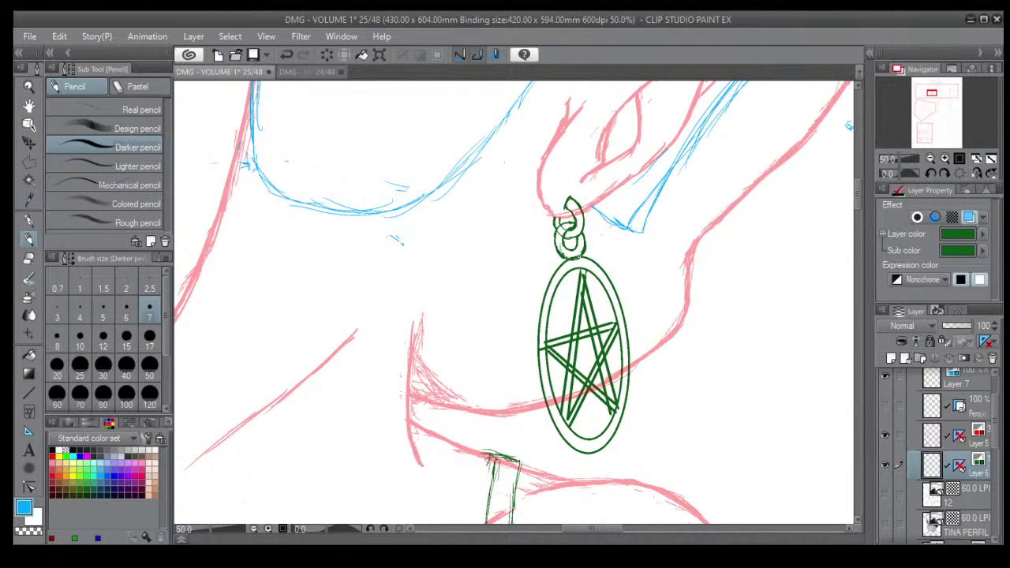
Examine the earring against the surrounding panels and inspect the character's shoulder straps up close.
{"action": "scroll", "coordinate": [609, 184], "scroll_direction": "down", "scroll_amount": 3}
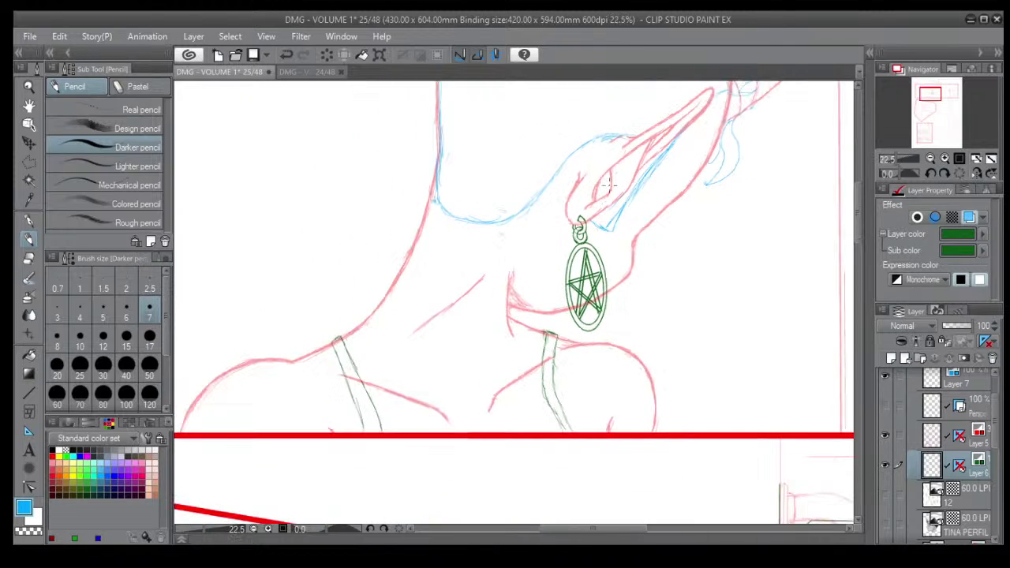
{"action": "scroll", "coordinate": [609, 184], "scroll_direction": "down", "scroll_amount": 2}
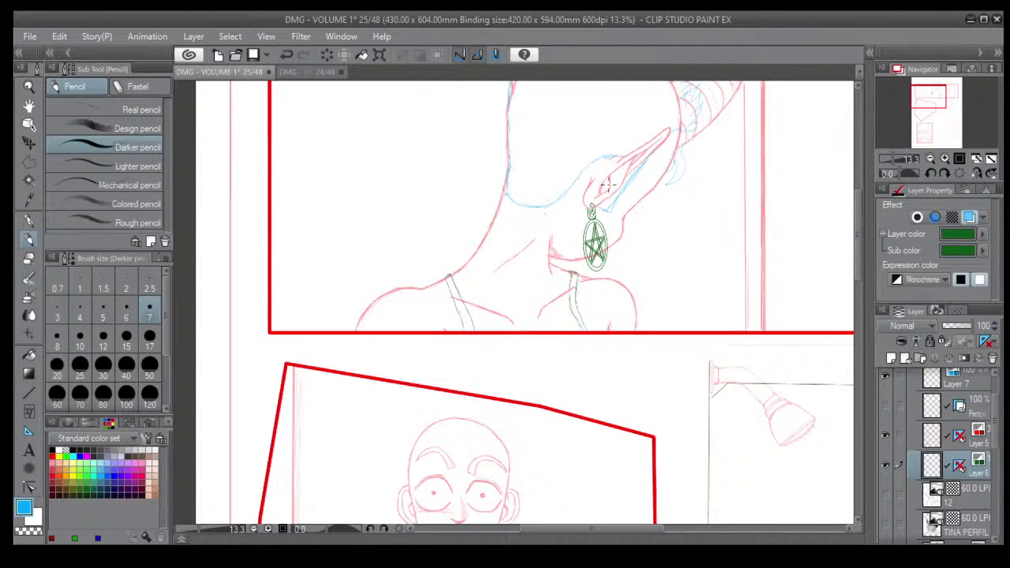
{"action": "scroll", "coordinate": [609, 184], "scroll_direction": "down", "scroll_amount": 1}
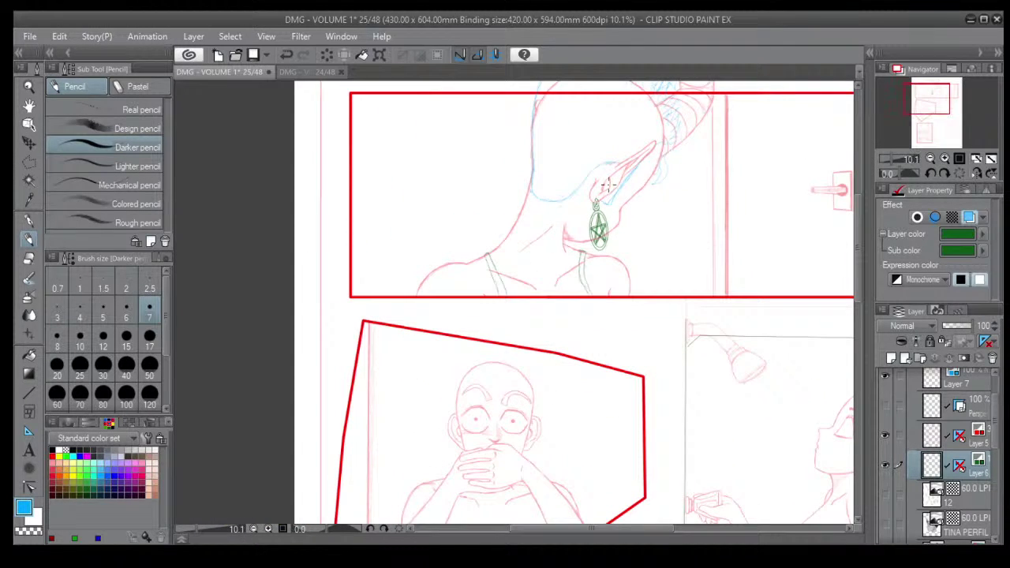
{"action": "left_click_drag", "start_coordinate": [624, 318], "coordinate": [549, 297]}
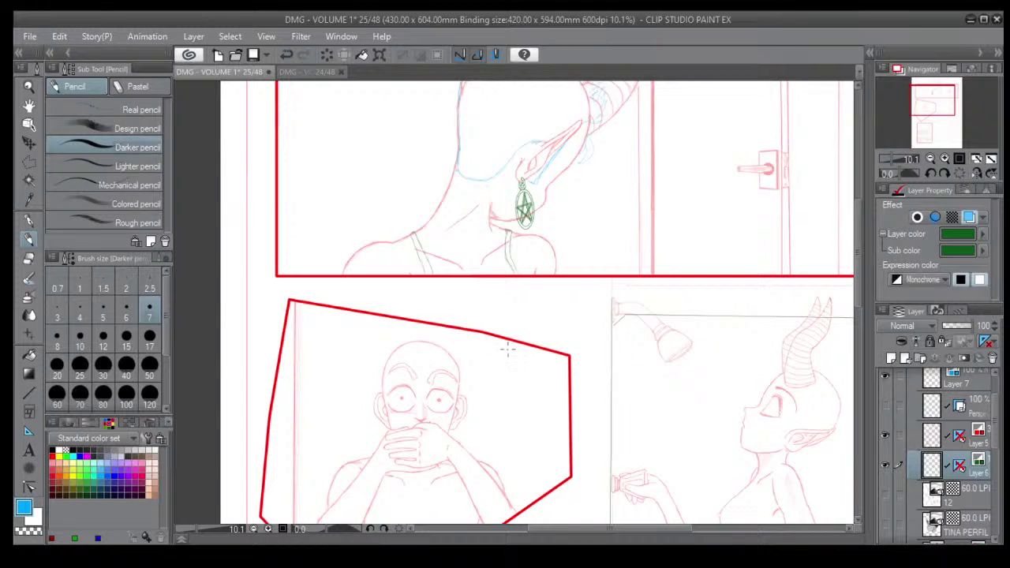
{"action": "scroll", "coordinate": [412, 281], "scroll_direction": "up", "scroll_amount": 5}
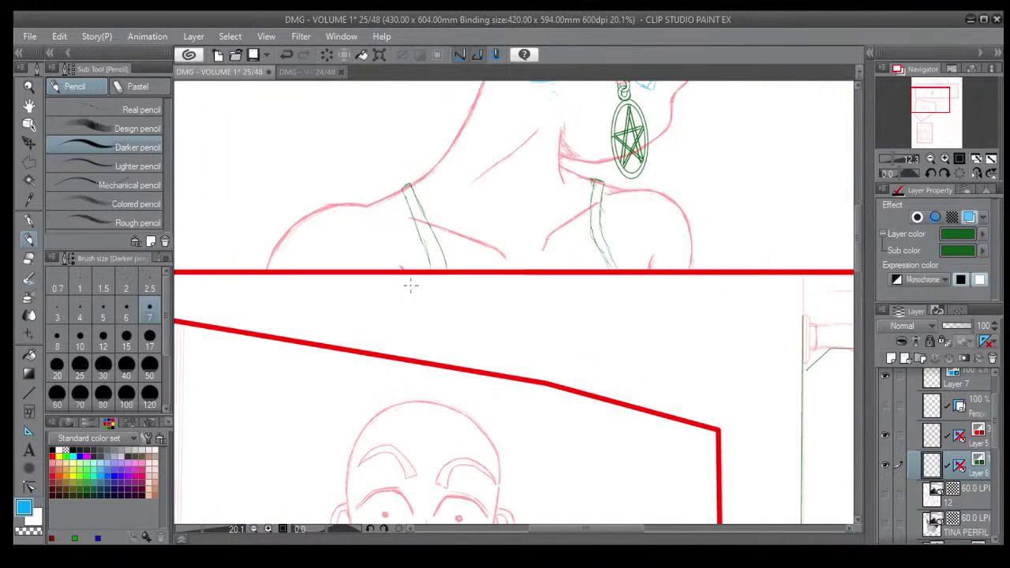
{"action": "scroll", "coordinate": [410, 193], "scroll_direction": "down", "scroll_amount": 2}
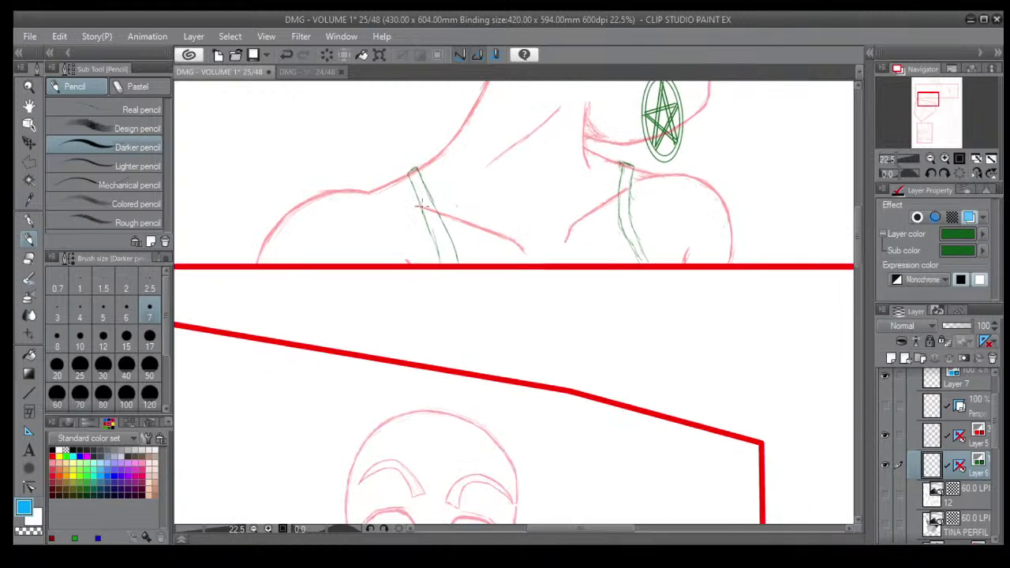
{"action": "scroll", "coordinate": [419, 183], "scroll_direction": "up", "scroll_amount": 2}
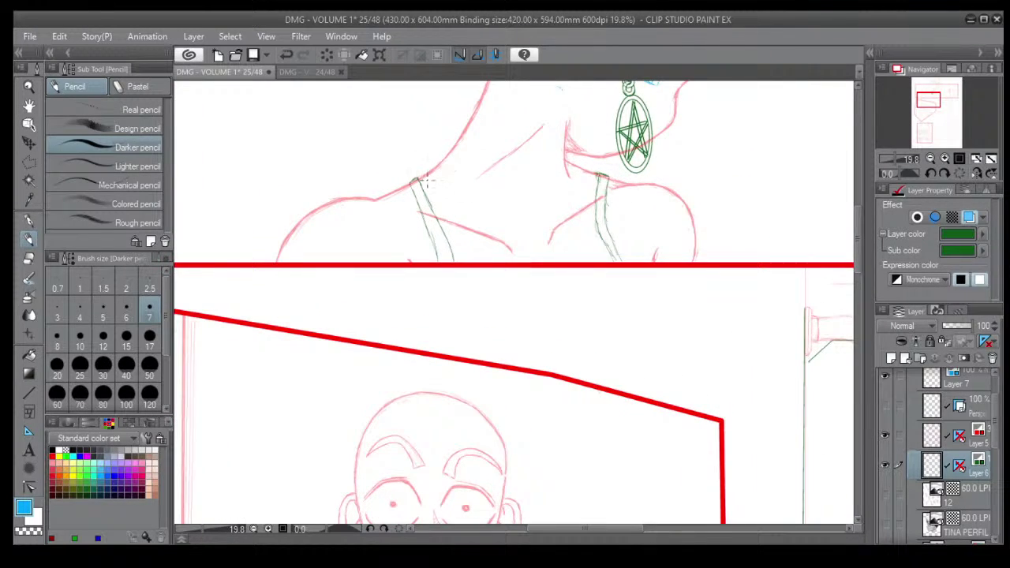
{"action": "scroll", "coordinate": [423, 180], "scroll_direction": "up", "scroll_amount": 3}
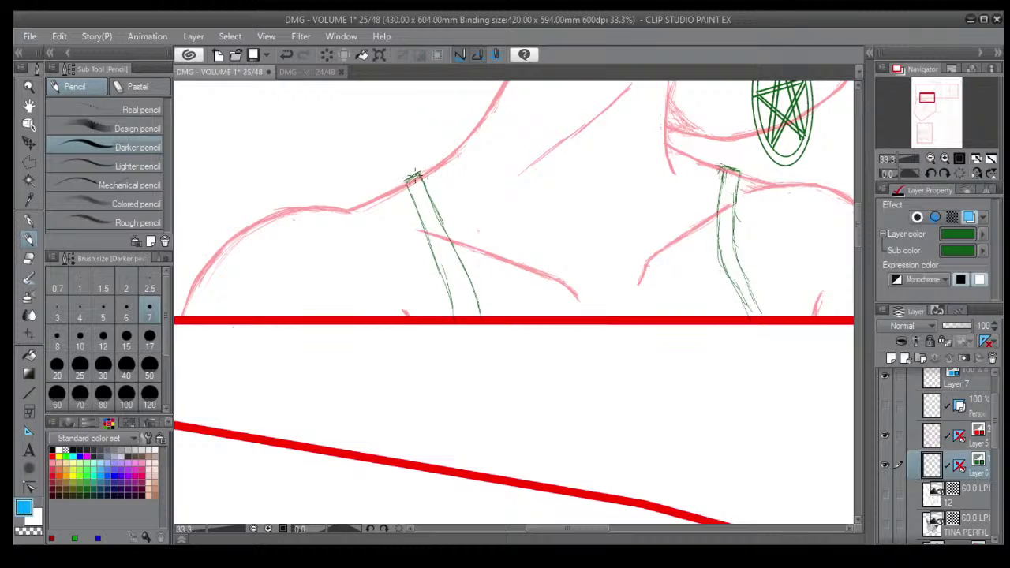
Darken both edges of the strap on the character's far-left shoulder with Darker pencil strokes down to the panel border.
{"action": "mouse_move", "coordinate": [415, 175]}
{"action": "left_mouse_down"}
{"action": "mouse_move", "coordinate": [387, 193]}
{"action": "mouse_move", "coordinate": [430, 176]}
{"action": "mouse_move", "coordinate": [446, 233]}
{"action": "left_mouse_up"}
{"action": "mouse_move", "coordinate": [428, 194]}
{"action": "left_mouse_down"}
{"action": "mouse_move", "coordinate": [484, 318]}
{"action": "mouse_move", "coordinate": [412, 210]}
{"action": "mouse_move", "coordinate": [425, 211]}
{"action": "mouse_move", "coordinate": [436, 260]}
{"action": "left_mouse_up"}
{"action": "left_click_drag", "start_coordinate": [414, 213], "coordinate": [444, 283]}
{"action": "left_click_drag", "start_coordinate": [425, 232], "coordinate": [456, 312]}
{"action": "left_click_drag", "start_coordinate": [423, 236], "coordinate": [458, 318]}
{"action": "scroll", "coordinate": [725, 212], "scroll_direction": "down", "scroll_amount": 2}
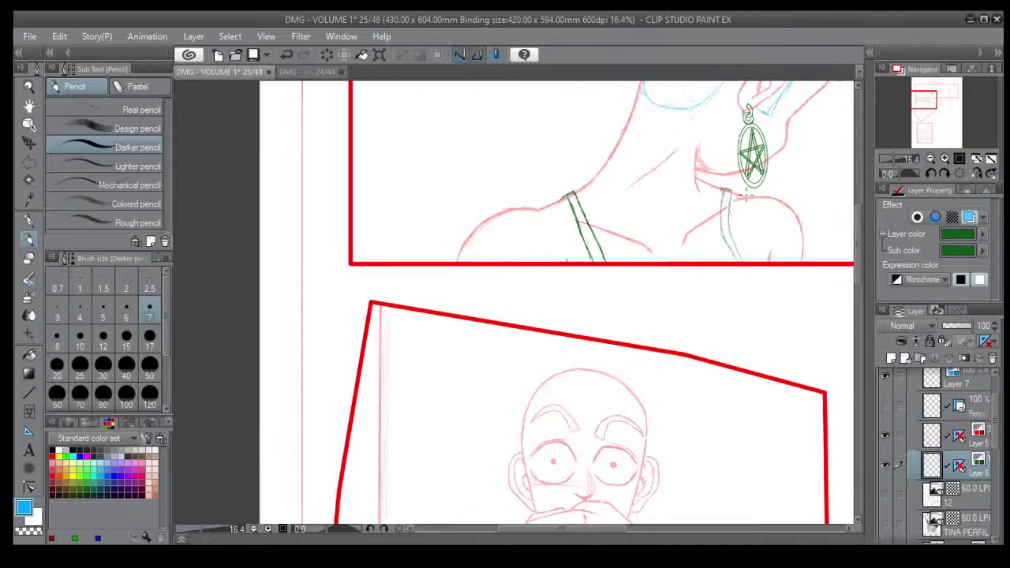
Darken both curved edges of the strap below the pentagram earring with the Darker pencil.
{"action": "scroll", "coordinate": [735, 194], "scroll_direction": "up", "scroll_amount": 1}
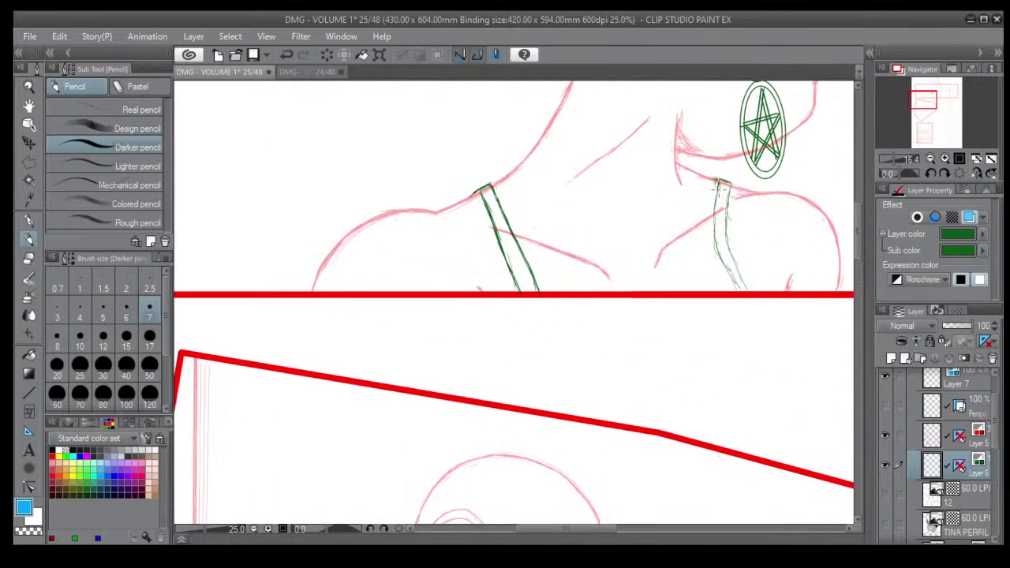
{"action": "mouse_move", "coordinate": [717, 182]}
{"action": "left_mouse_down"}
{"action": "mouse_move", "coordinate": [722, 245]}
{"action": "mouse_move", "coordinate": [740, 280]}
{"action": "mouse_move", "coordinate": [711, 229]}
{"action": "mouse_move", "coordinate": [740, 287]}
{"action": "left_mouse_up"}
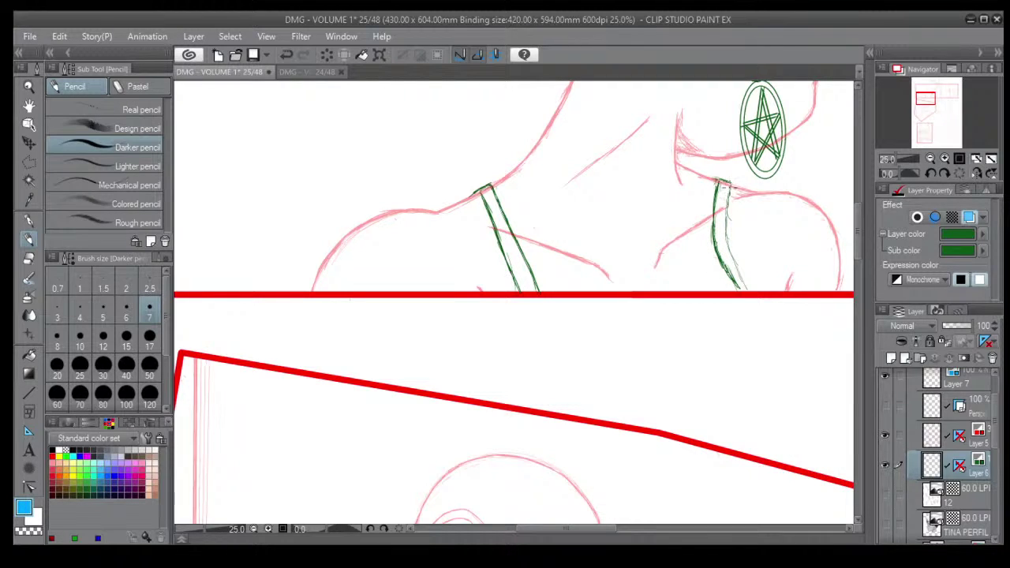
{"action": "mouse_move", "coordinate": [731, 183]}
{"action": "left_mouse_down"}
{"action": "mouse_move", "coordinate": [728, 243]}
{"action": "mouse_move", "coordinate": [748, 293]}
{"action": "left_mouse_up"}
{"action": "scroll", "coordinate": [776, 239], "scroll_direction": "down", "scroll_amount": 1}
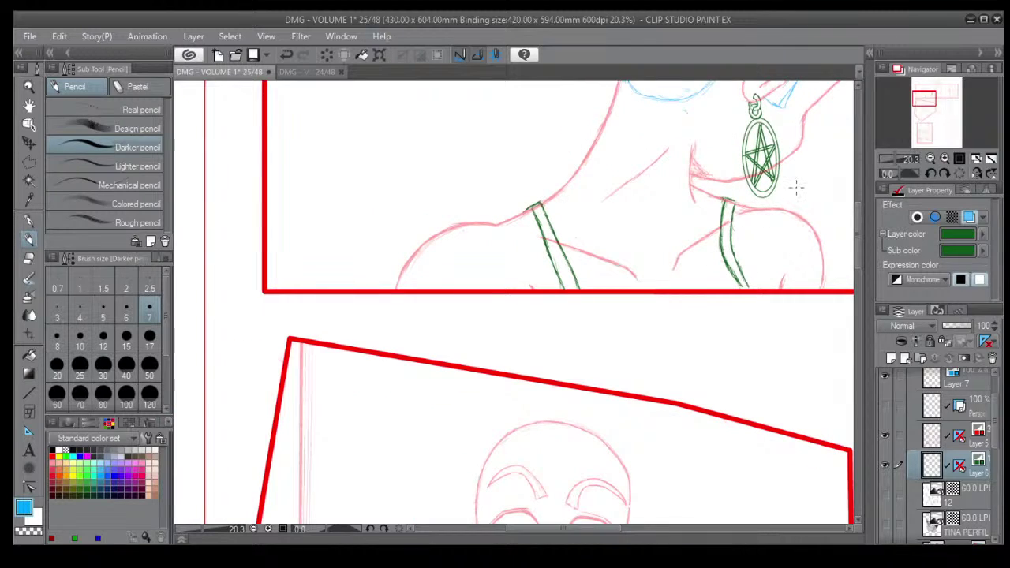
Rotate the canvas for a better angle and erase the rough lower edges of the strap below the earring with the Hard eraser.
{"action": "scroll", "coordinate": [796, 186], "scroll_direction": "down", "scroll_amount": 2}
{"action": "scroll", "coordinate": [796, 188], "scroll_direction": "down", "scroll_amount": 2}
{"action": "key", "text": "asciicircum"}
{"action": "key", "text": "asciicircum"}
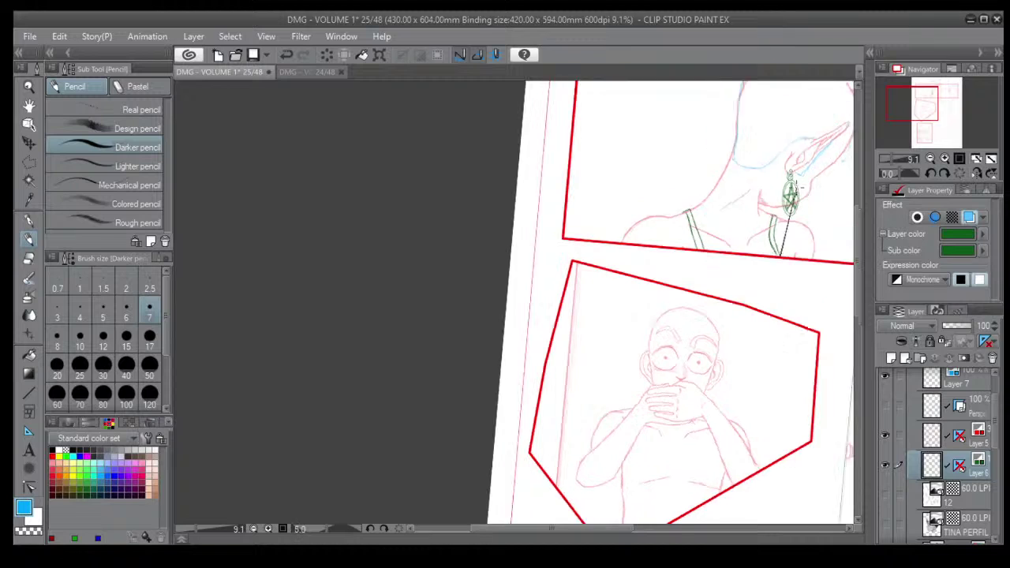
{"action": "mouse_move", "coordinate": [751, 282]}
{"action": "left_mouse_down"}
{"action": "mouse_move", "coordinate": [316, 221]}
{"action": "mouse_move", "coordinate": [356, 303]}
{"action": "mouse_move", "coordinate": [349, 356]}
{"action": "left_mouse_up"}
{"action": "scroll", "coordinate": [321, 223], "scroll_direction": "up", "scroll_amount": 5}
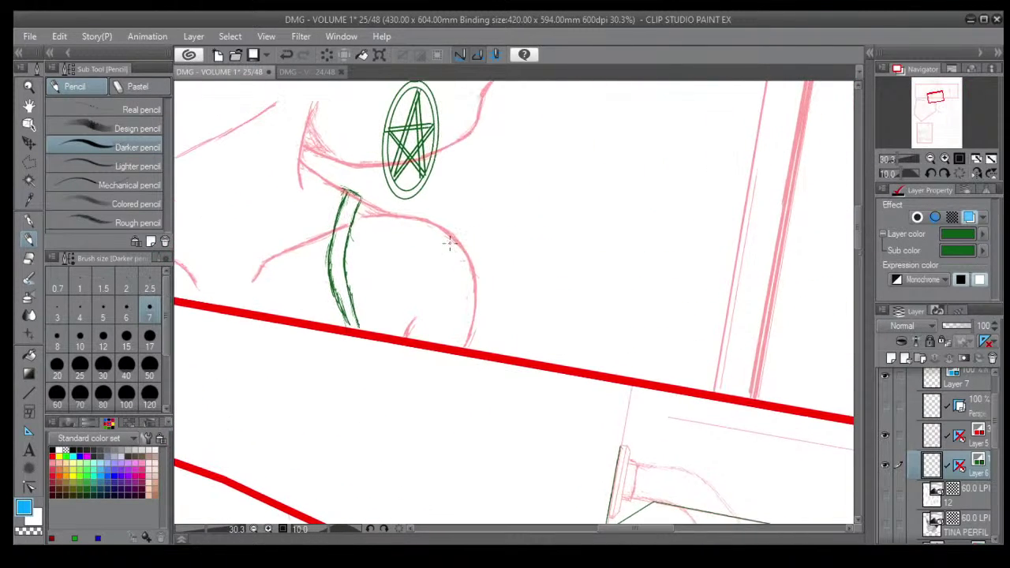
{"action": "key", "text": "e"}
{"action": "scroll", "coordinate": [339, 264], "scroll_direction": "up", "scroll_amount": 2}
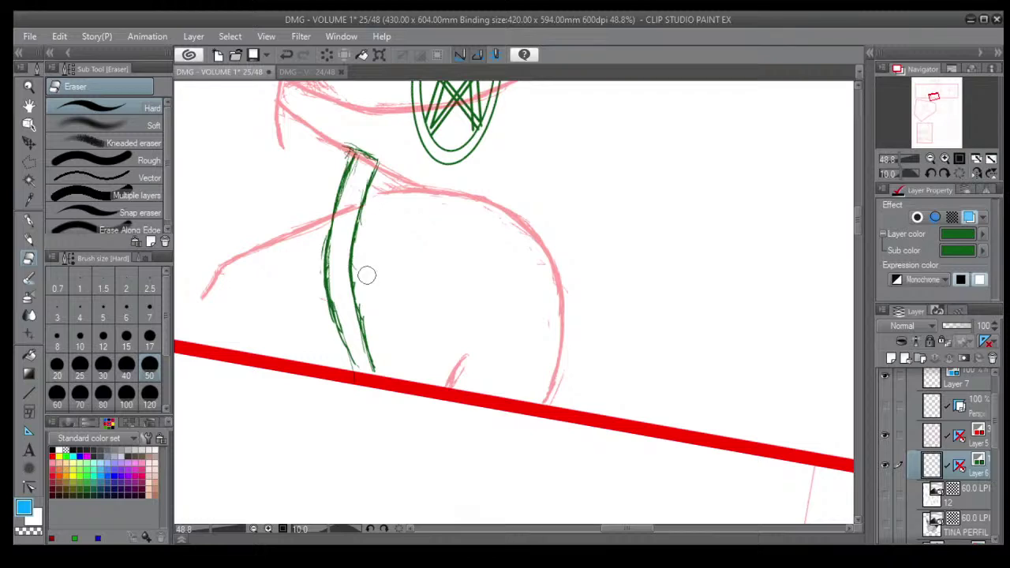
{"action": "left_click_drag", "start_coordinate": [367, 305], "coordinate": [356, 324]}
{"action": "left_click_drag", "start_coordinate": [328, 235], "coordinate": [336, 330]}
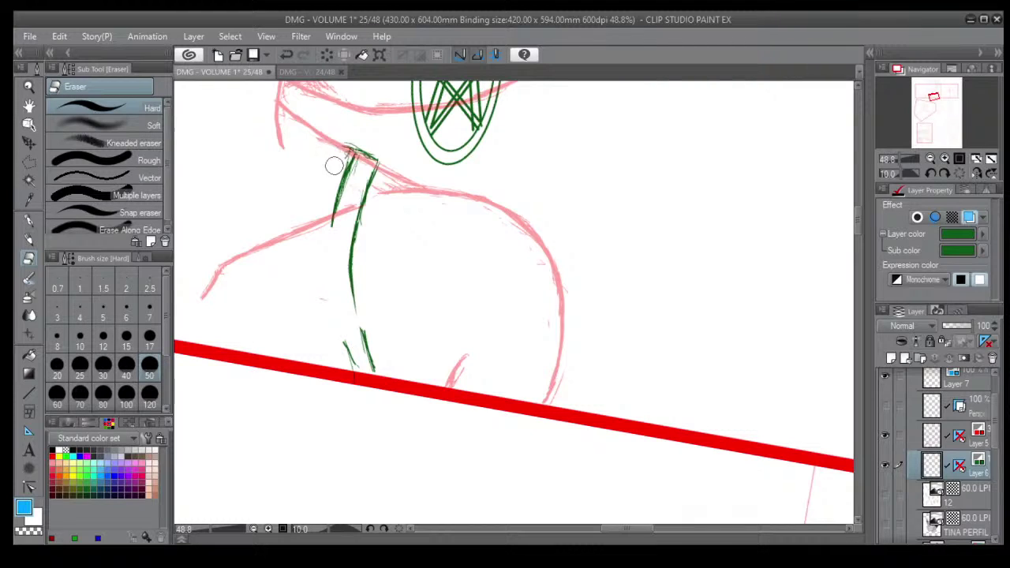
Redraw the erased strap edges below the earring down to the panel border with the Darker pencil and touch up the strap's upper end.
{"action": "left_click", "coordinate": [28, 240]}
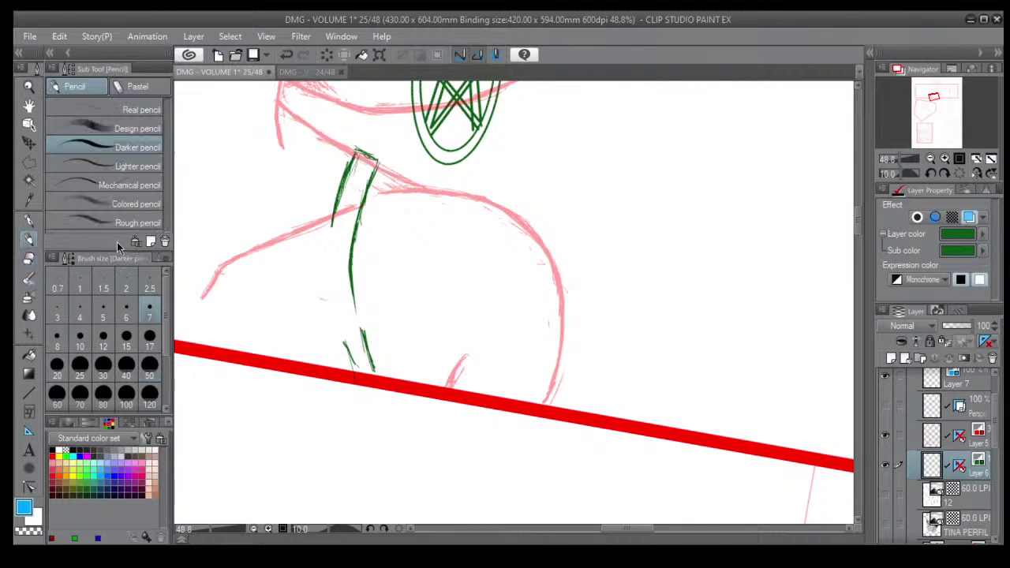
{"action": "mouse_move", "coordinate": [334, 213]}
{"action": "left_mouse_down"}
{"action": "mouse_move", "coordinate": [331, 247]}
{"action": "mouse_move", "coordinate": [333, 217]}
{"action": "mouse_move", "coordinate": [332, 286]}
{"action": "left_mouse_up"}
{"action": "left_click_drag", "start_coordinate": [330, 241], "coordinate": [338, 323]}
{"action": "left_click_drag", "start_coordinate": [333, 283], "coordinate": [353, 371]}
{"action": "left_click_drag", "start_coordinate": [354, 288], "coordinate": [373, 372]}
{"action": "scroll", "coordinate": [406, 312], "scroll_direction": "down", "scroll_amount": 6}
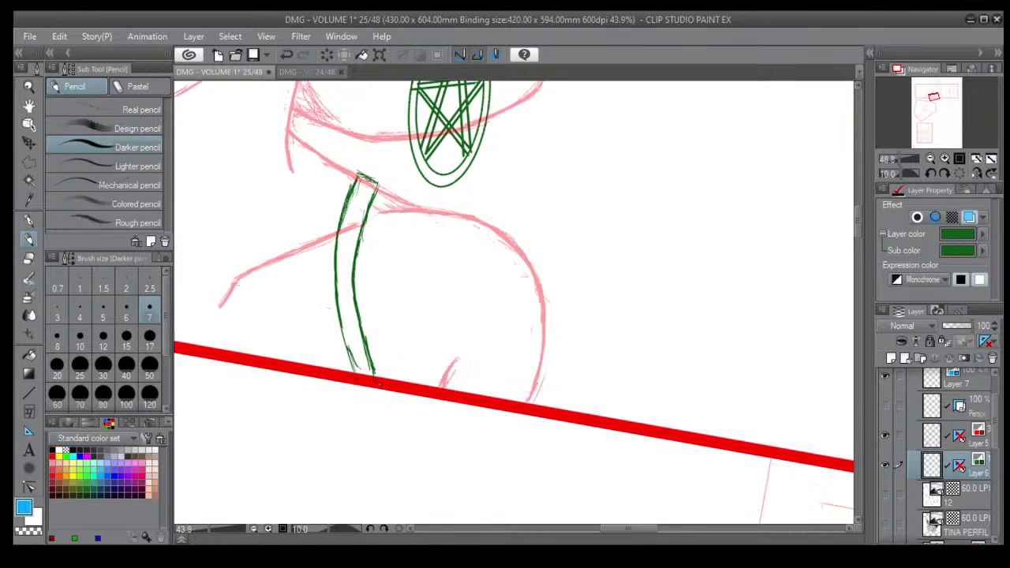
{"action": "scroll", "coordinate": [411, 299], "scroll_direction": "up", "scroll_amount": 2}
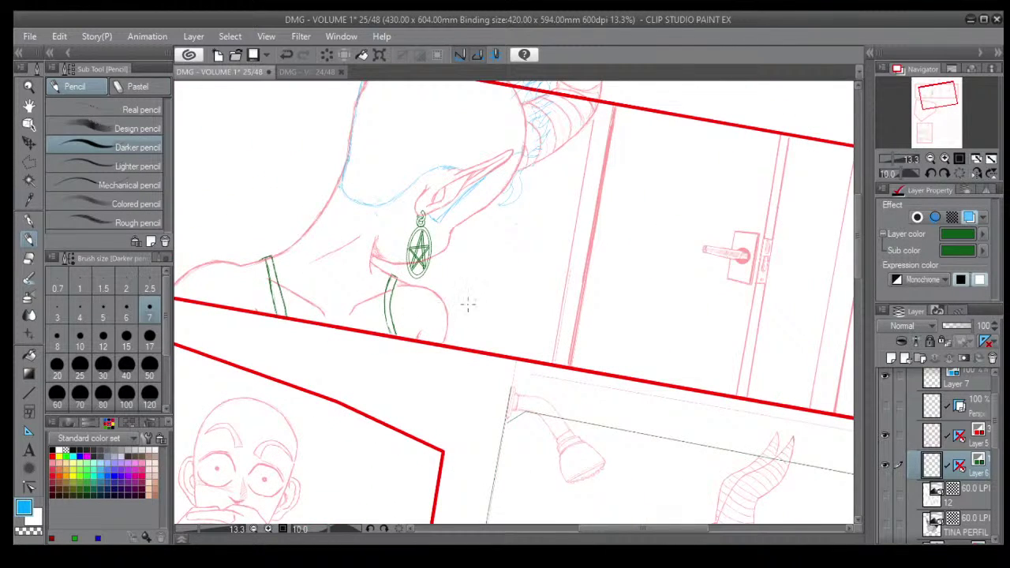
{"action": "scroll", "coordinate": [466, 300], "scroll_direction": "up", "scroll_amount": 3}
{"action": "scroll", "coordinate": [344, 232], "scroll_direction": "up", "scroll_amount": 1}
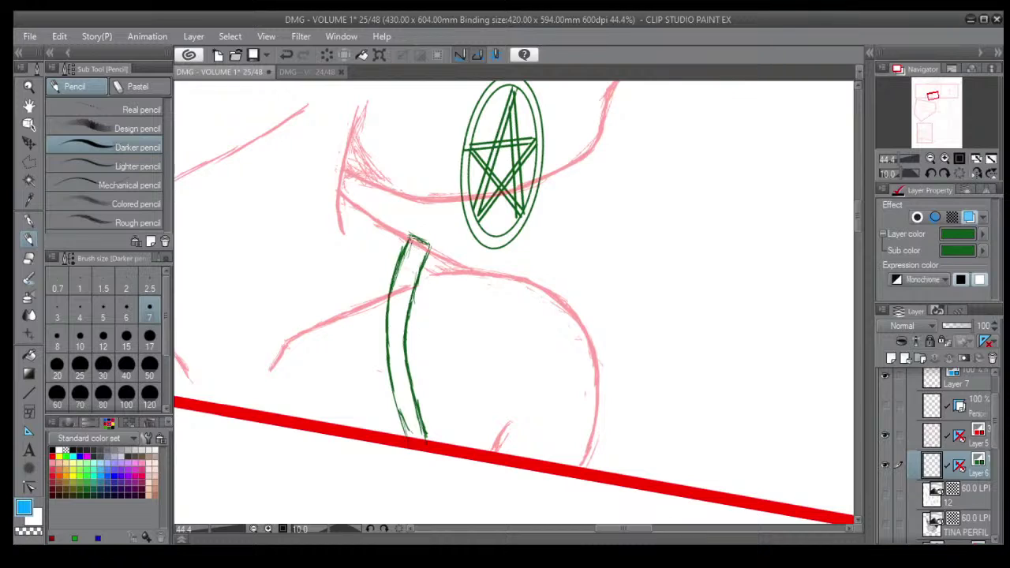
{"action": "mouse_move", "coordinate": [414, 235]}
{"action": "left_mouse_down"}
{"action": "mouse_move", "coordinate": [429, 245]}
{"action": "mouse_move", "coordinate": [392, 229]}
{"action": "left_mouse_up"}
{"action": "scroll", "coordinate": [382, 255], "scroll_direction": "down", "scroll_amount": 5}
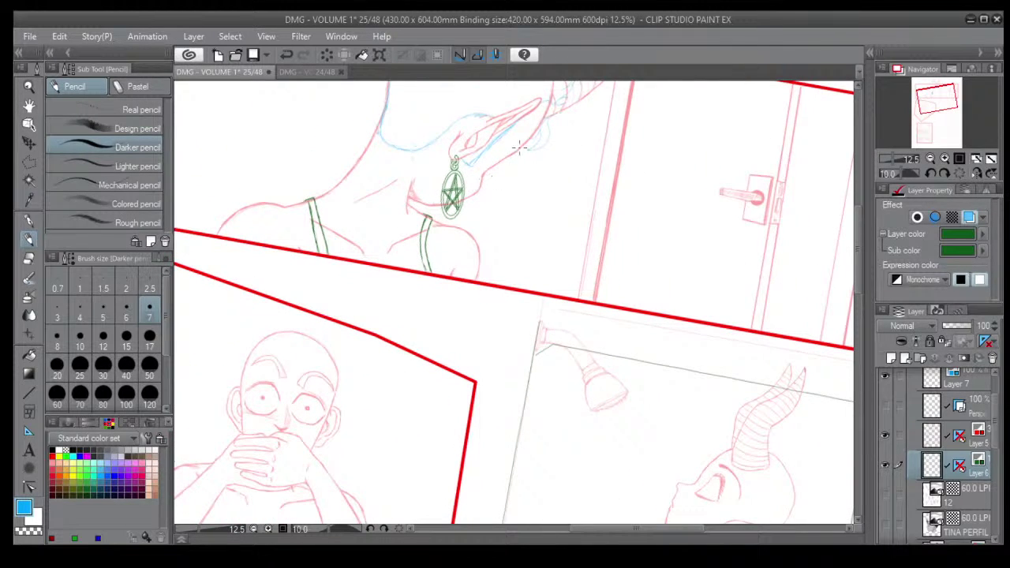
Level the canvas rotation, look over the whole page and check the finished earrings and bra straps on page 24/48.
{"action": "scroll", "coordinate": [553, 221], "scroll_direction": "down", "scroll_amount": 3}
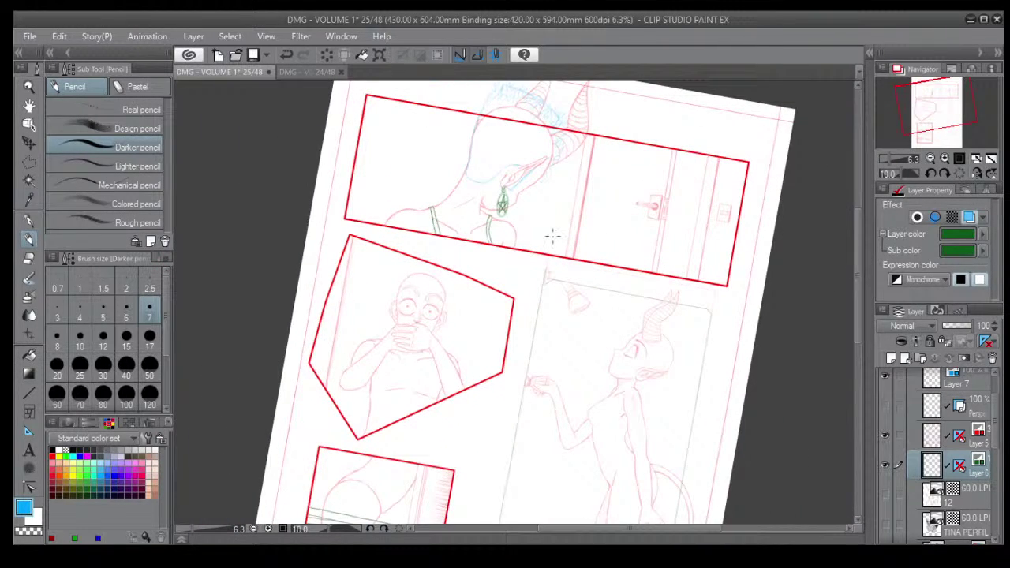
{"action": "key", "text": "minus"}
{"action": "key", "text": "minus"}
{"action": "key", "text": "asciicircum"}
{"action": "key", "text": "minus"}
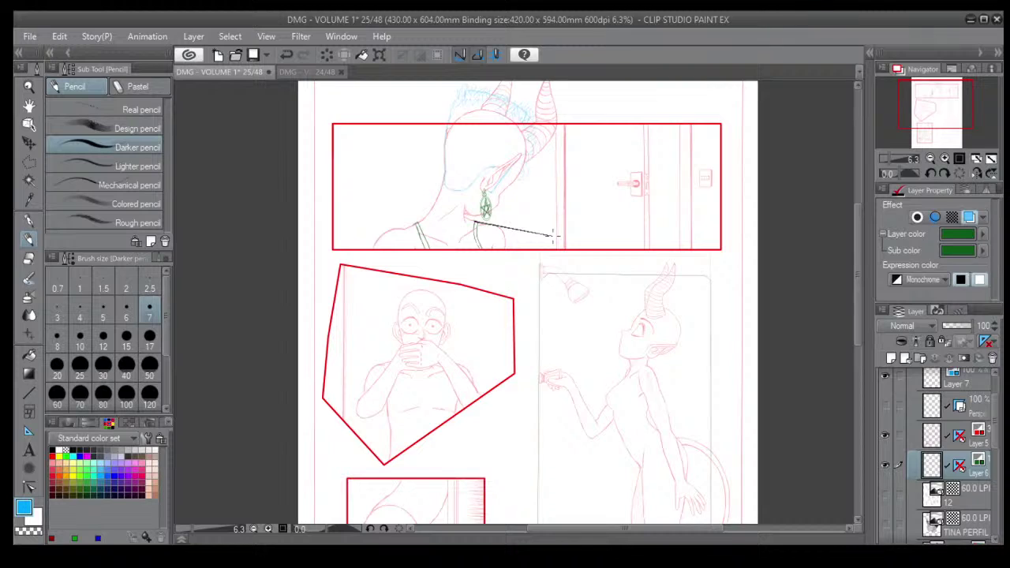
{"action": "scroll", "coordinate": [597, 295], "scroll_direction": "down", "scroll_amount": 1}
{"action": "left_click_drag", "start_coordinate": [597, 295], "coordinate": [470, 348]}
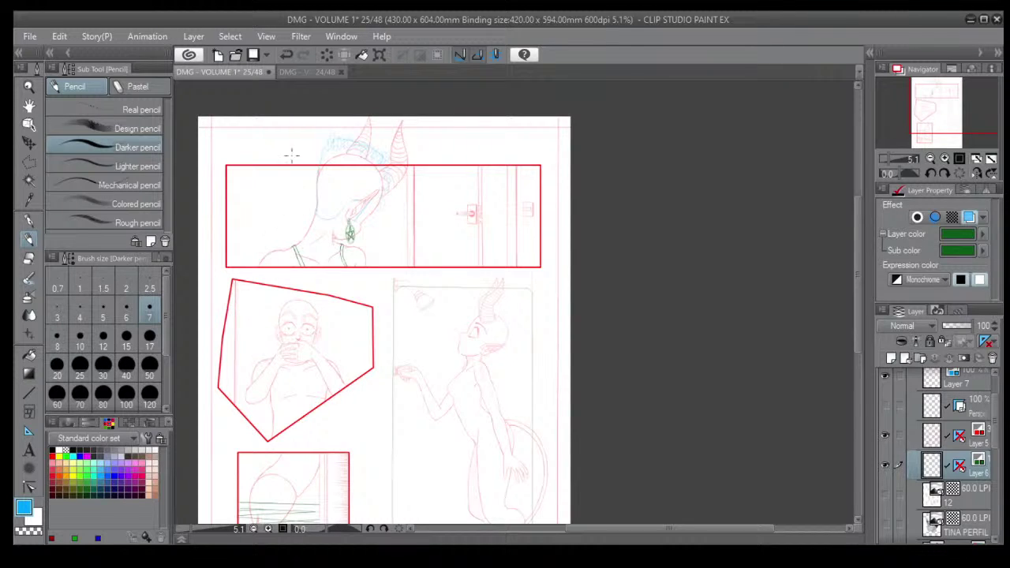
{"action": "left_click", "coordinate": [316, 74]}
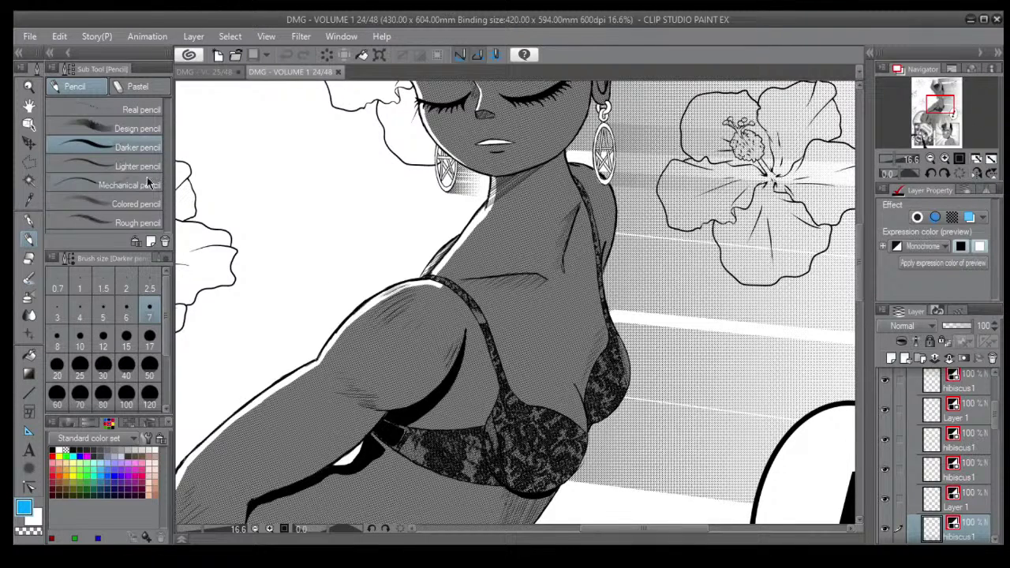
{"action": "left_click", "coordinate": [207, 72]}
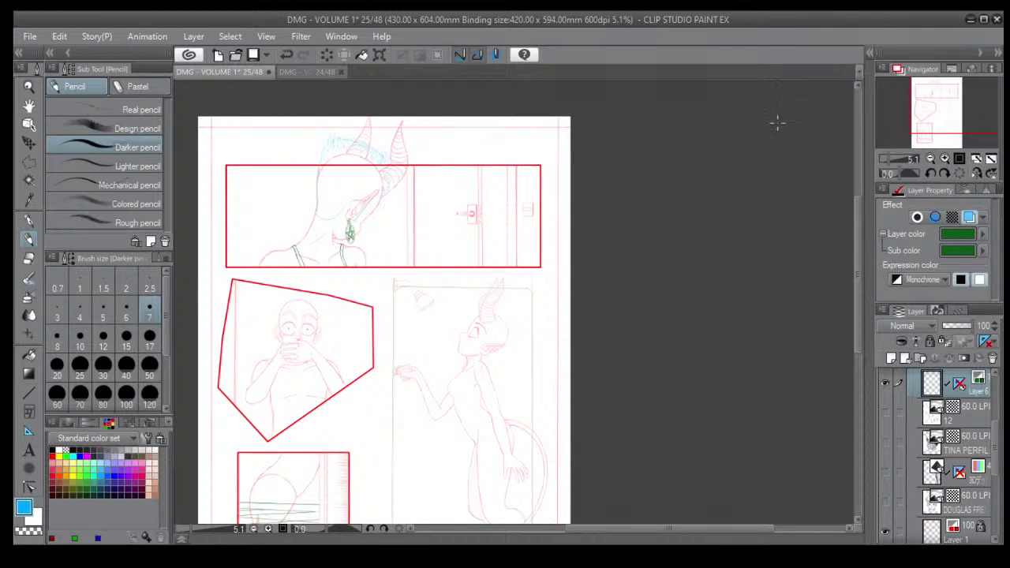
Examine the horned character's hair, earring and shoulder straps in the page's first panel.
{"action": "scroll", "coordinate": [406, 219], "scroll_direction": "up", "scroll_amount": 3}
{"action": "scroll", "coordinate": [367, 219], "scroll_direction": "up", "scroll_amount": 2}
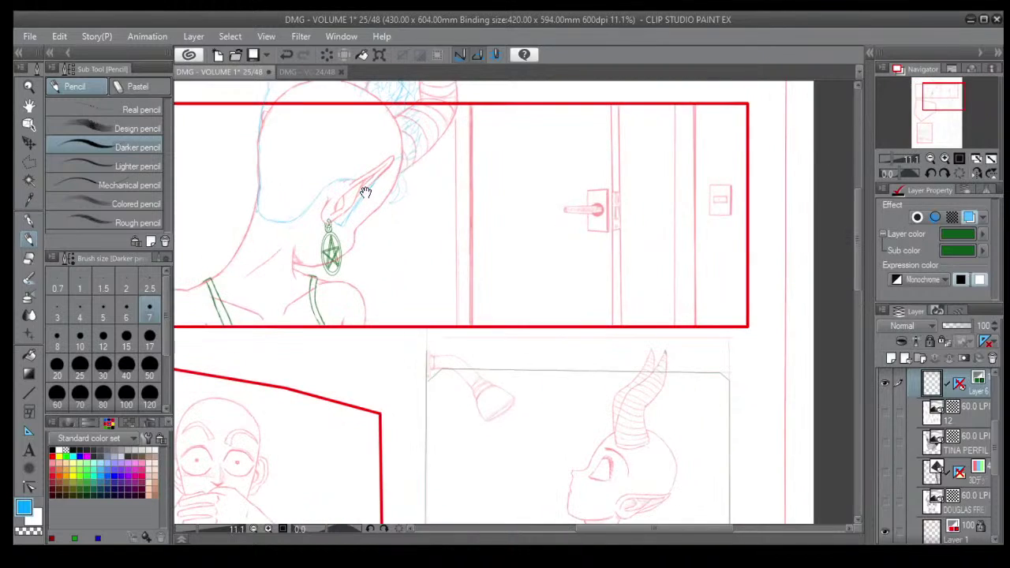
{"action": "left_click_drag", "start_coordinate": [340, 134], "coordinate": [399, 279]}
{"action": "scroll", "coordinate": [428, 289], "scroll_direction": "up", "scroll_amount": 1}
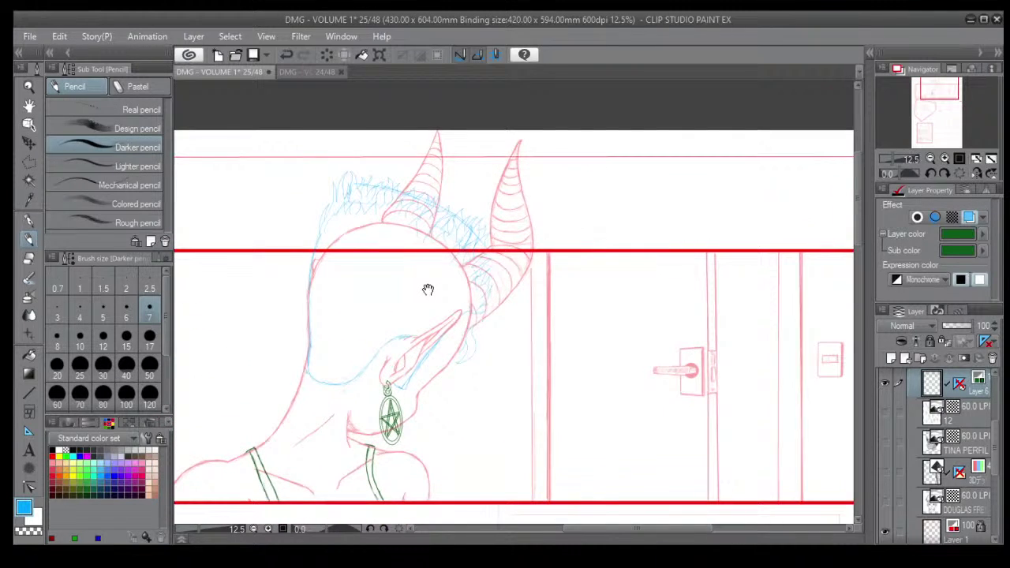
{"action": "left_click_drag", "start_coordinate": [396, 424], "coordinate": [474, 355]}
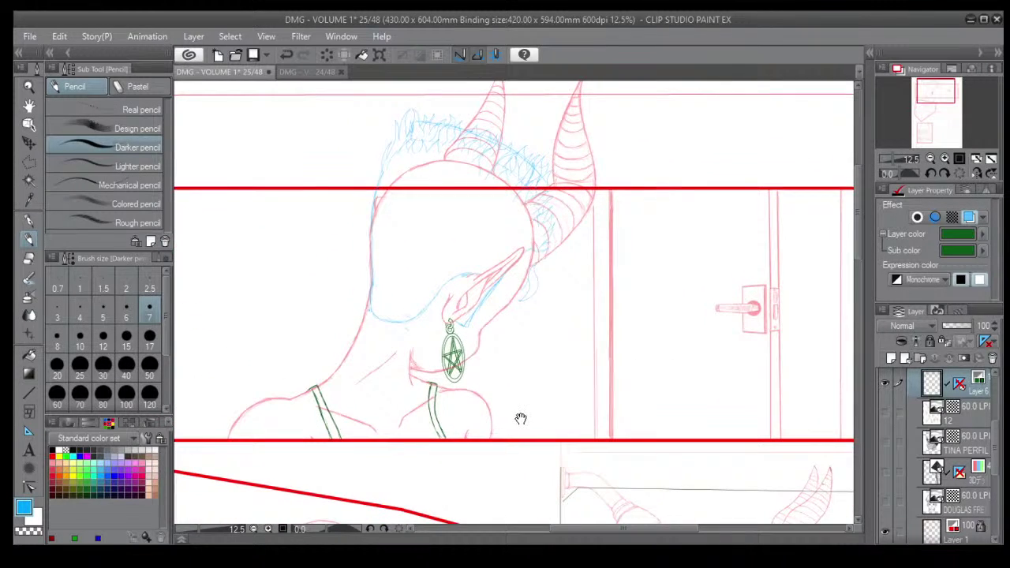
{"action": "left_click_drag", "start_coordinate": [520, 418], "coordinate": [518, 352]}
{"action": "scroll", "coordinate": [519, 352], "scroll_direction": "down", "scroll_amount": 3}
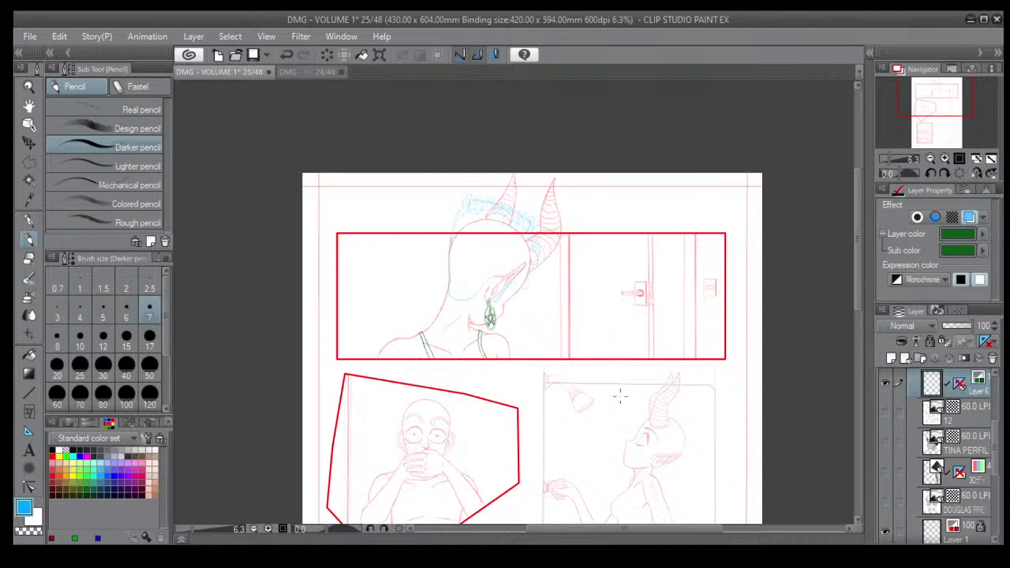
{"action": "left_click_drag", "start_coordinate": [620, 397], "coordinate": [574, 371]}
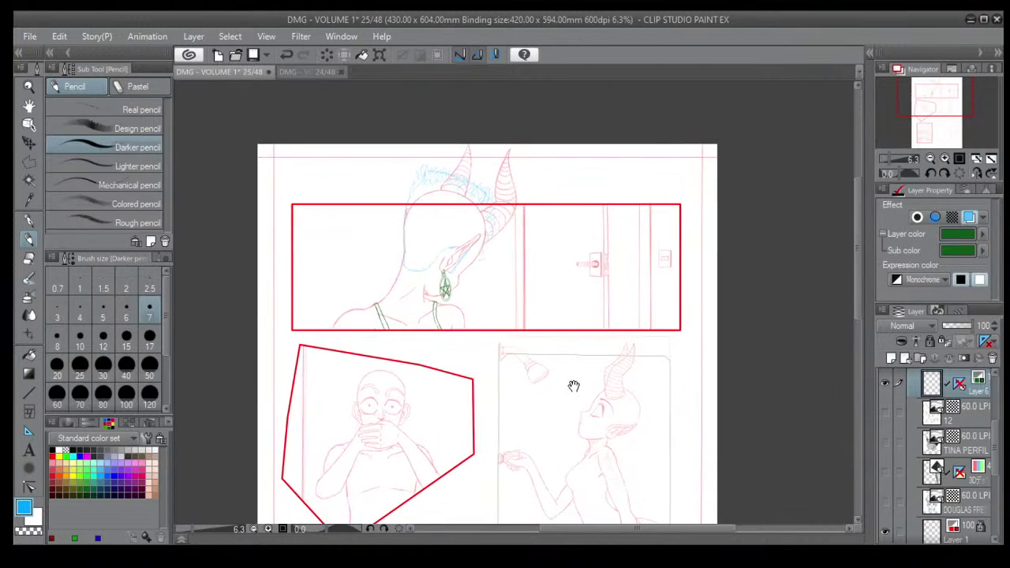
Show the front-view reference drawing of the short-haired boy's head and move it beside the bald character covering his mouth.
{"action": "left_click", "coordinate": [886, 503]}
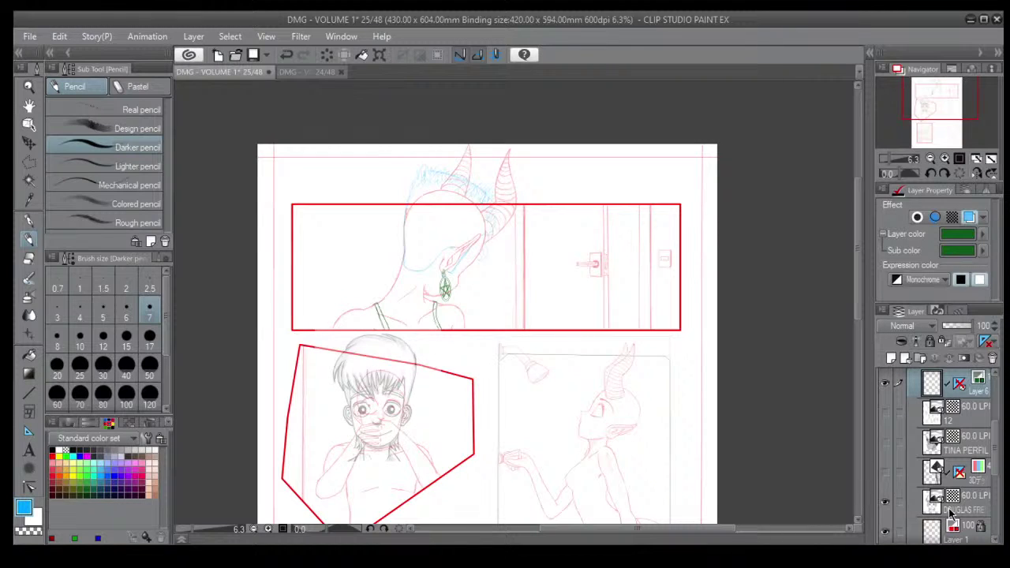
{"action": "left_click", "coordinate": [951, 511]}
{"action": "left_click", "coordinate": [28, 124]}
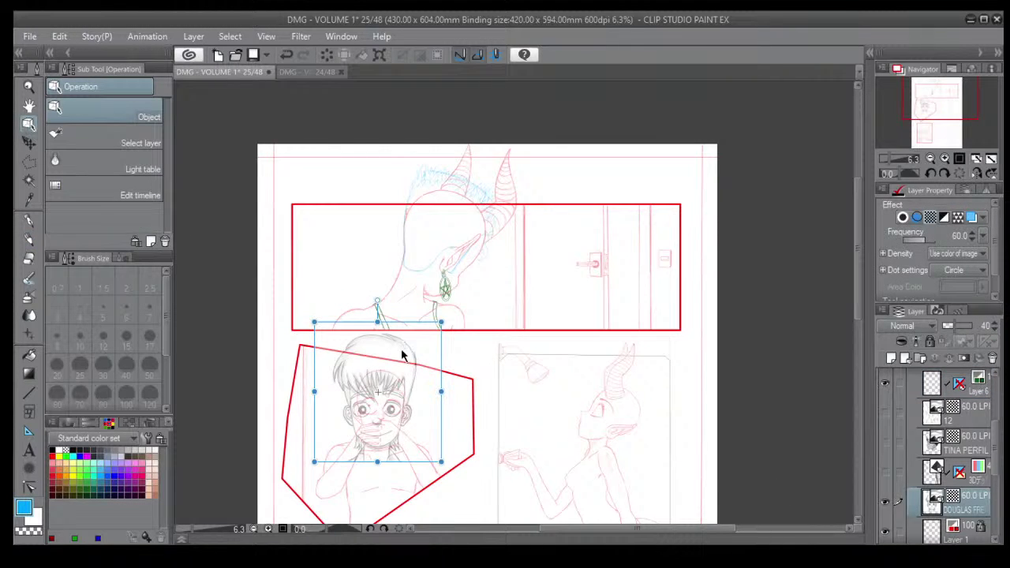
{"action": "mouse_move", "coordinate": [415, 327]}
{"action": "left_mouse_down"}
{"action": "mouse_move", "coordinate": [416, 343]}
{"action": "mouse_move", "coordinate": [470, 354]}
{"action": "mouse_move", "coordinate": [512, 345]}
{"action": "left_mouse_up"}
{"action": "scroll", "coordinate": [457, 393], "scroll_direction": "up", "scroll_amount": 1}
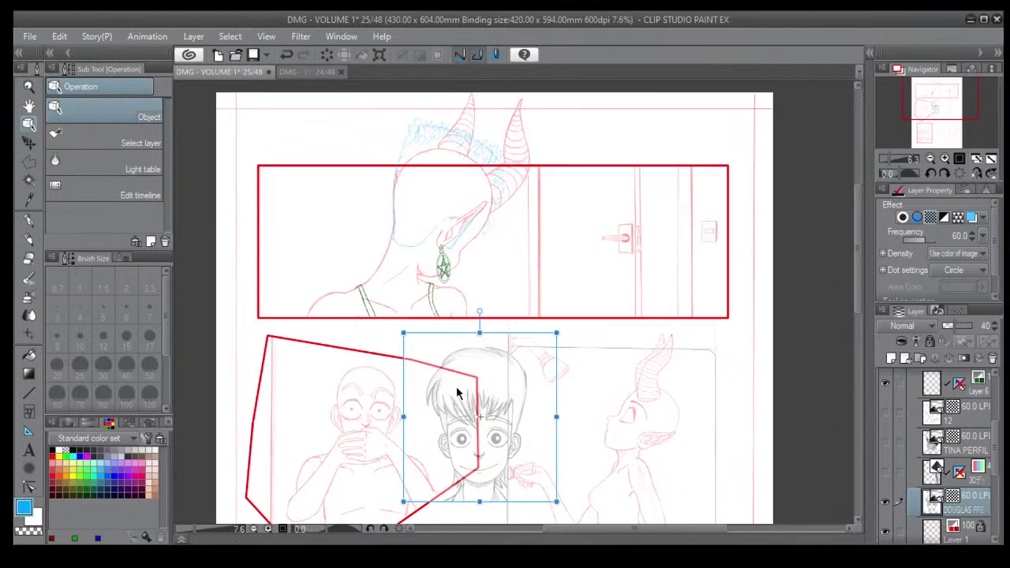
{"action": "scroll", "coordinate": [456, 393], "scroll_direction": "up", "scroll_amount": 4}
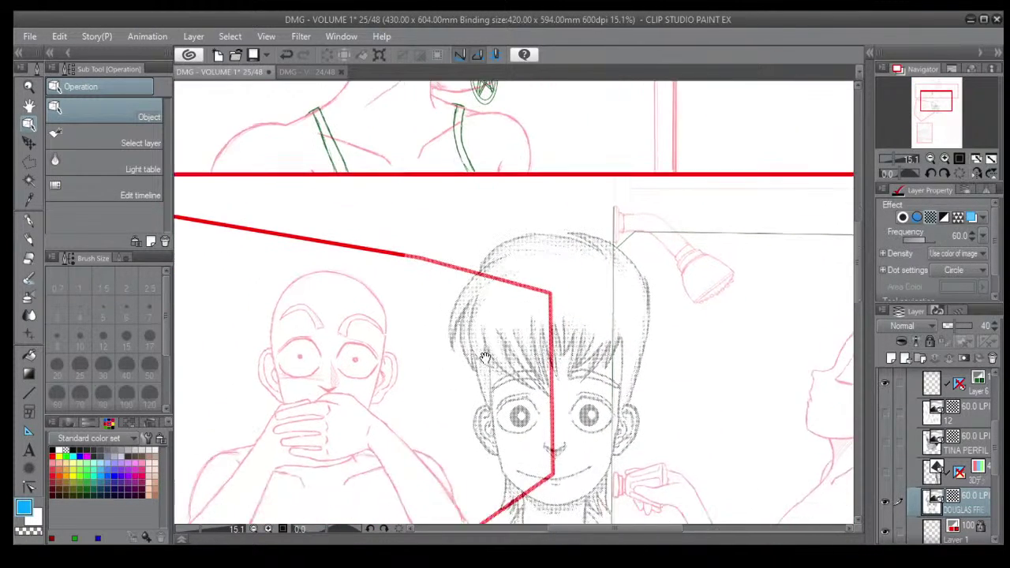
{"action": "left_click_drag", "start_coordinate": [485, 357], "coordinate": [492, 326]}
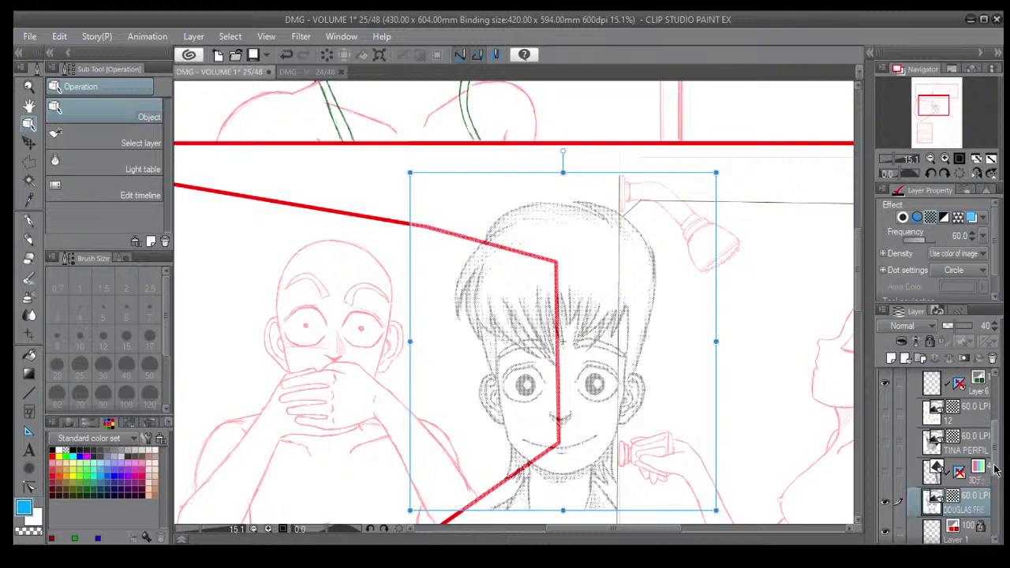
Select Layer 7 and try sketching the hair's outline in blue from the bald character's ear up over his head with the Darker pencil.
{"action": "scroll", "coordinate": [996, 471], "scroll_direction": "up", "scroll_amount": 2}
{"action": "left_click", "coordinate": [973, 400]}
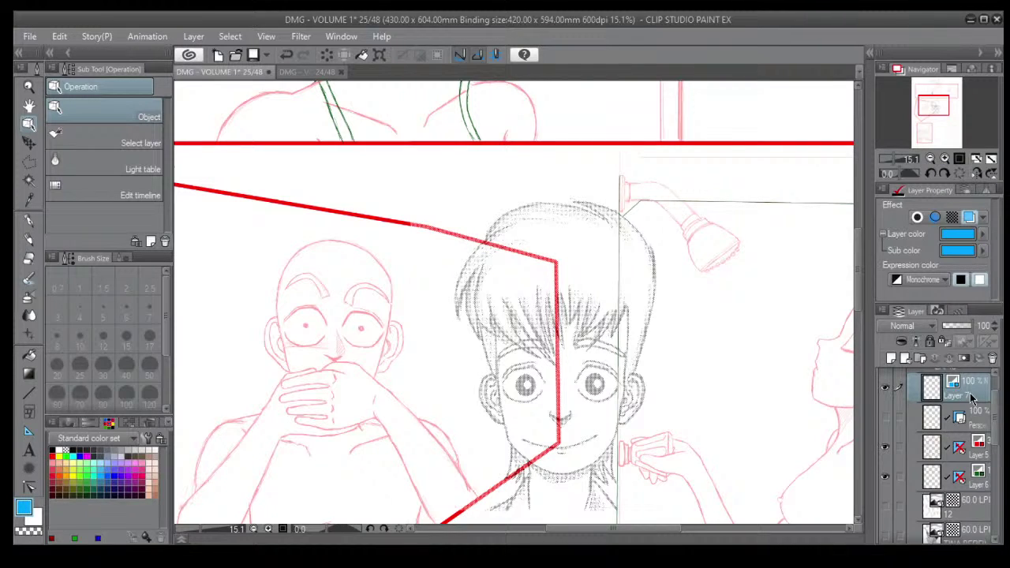
{"action": "left_click", "coordinate": [28, 238]}
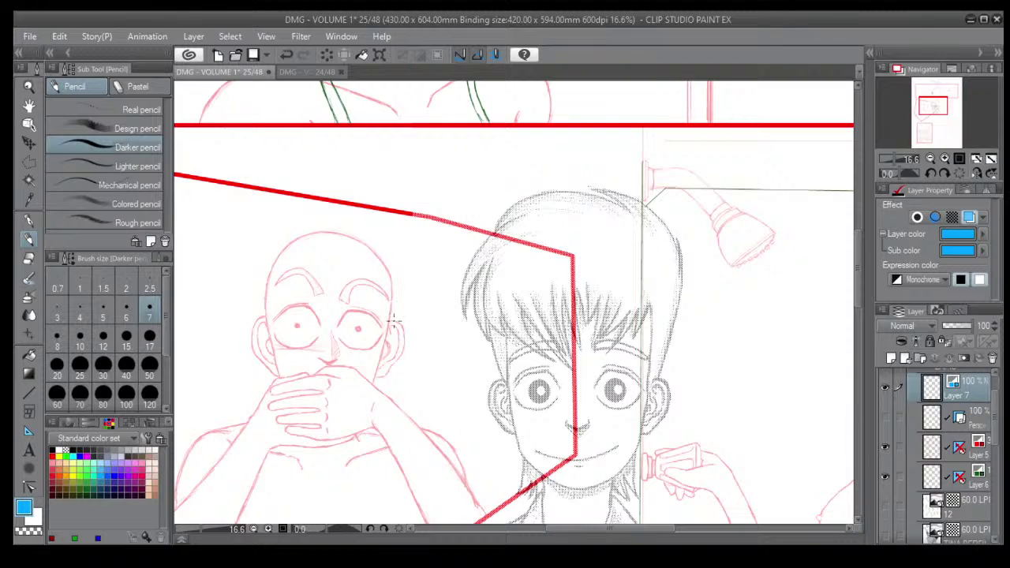
{"action": "mouse_move", "coordinate": [396, 321]}
{"action": "left_mouse_down"}
{"action": "mouse_move", "coordinate": [409, 247]}
{"action": "mouse_move", "coordinate": [408, 259]}
{"action": "mouse_move", "coordinate": [396, 224]}
{"action": "mouse_move", "coordinate": [383, 216]}
{"action": "mouse_move", "coordinate": [395, 234]}
{"action": "mouse_move", "coordinate": [367, 204]}
{"action": "mouse_move", "coordinate": [380, 208]}
{"action": "mouse_move", "coordinate": [354, 197]}
{"action": "left_mouse_up"}
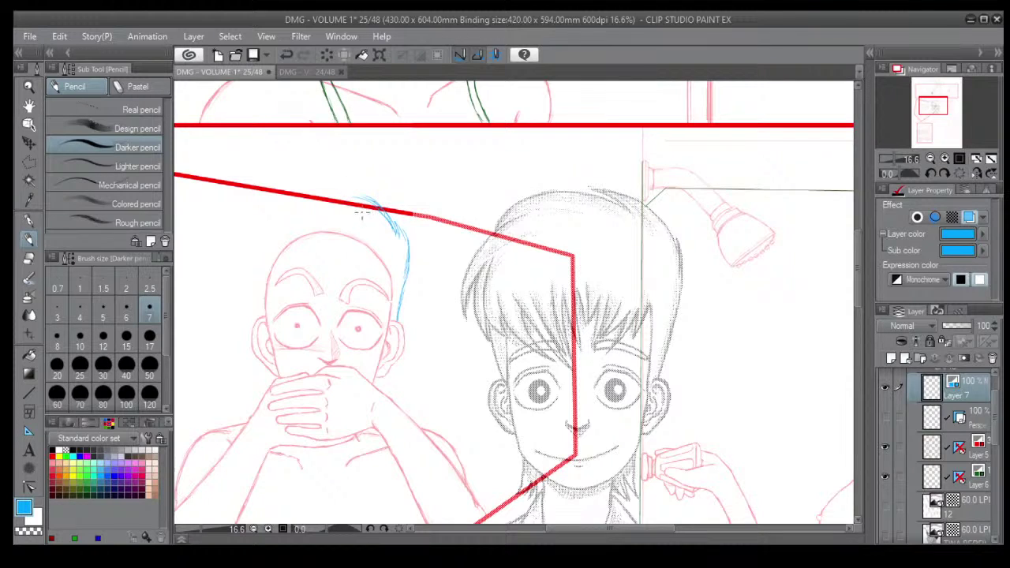
Erase the blue hair outline beside the bald character's head and set the Darker pencil's brush size to 3.
{"action": "key", "text": "e"}
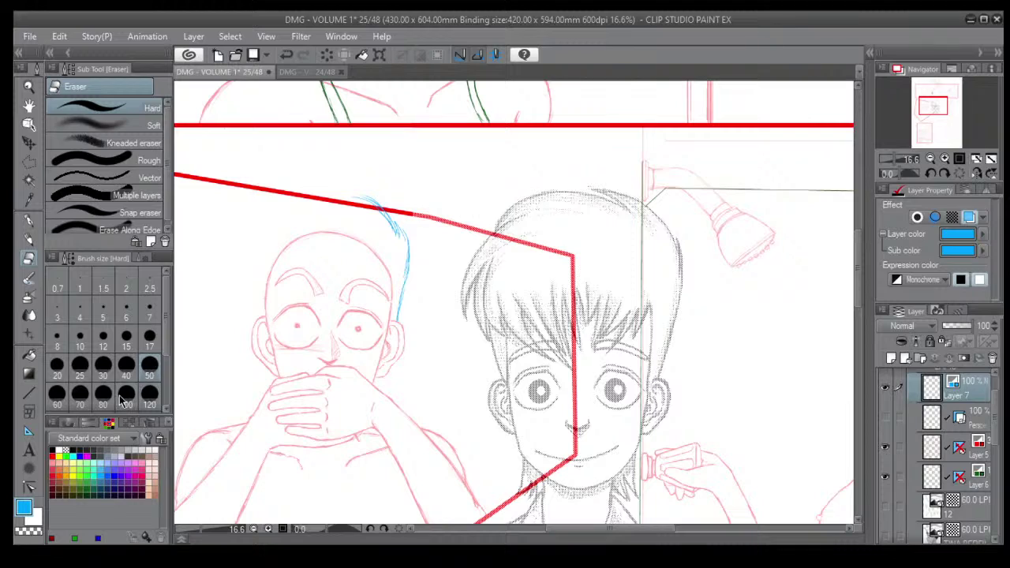
{"action": "mouse_move", "coordinate": [368, 206]}
{"action": "left_mouse_down"}
{"action": "mouse_move", "coordinate": [370, 191]}
{"action": "mouse_move", "coordinate": [407, 252]}
{"action": "mouse_move", "coordinate": [393, 322]}
{"action": "mouse_move", "coordinate": [413, 276]}
{"action": "left_mouse_up"}
{"action": "left_click", "coordinate": [29, 239]}
{"action": "scroll", "coordinate": [403, 310], "scroll_direction": "up", "scroll_amount": 1}
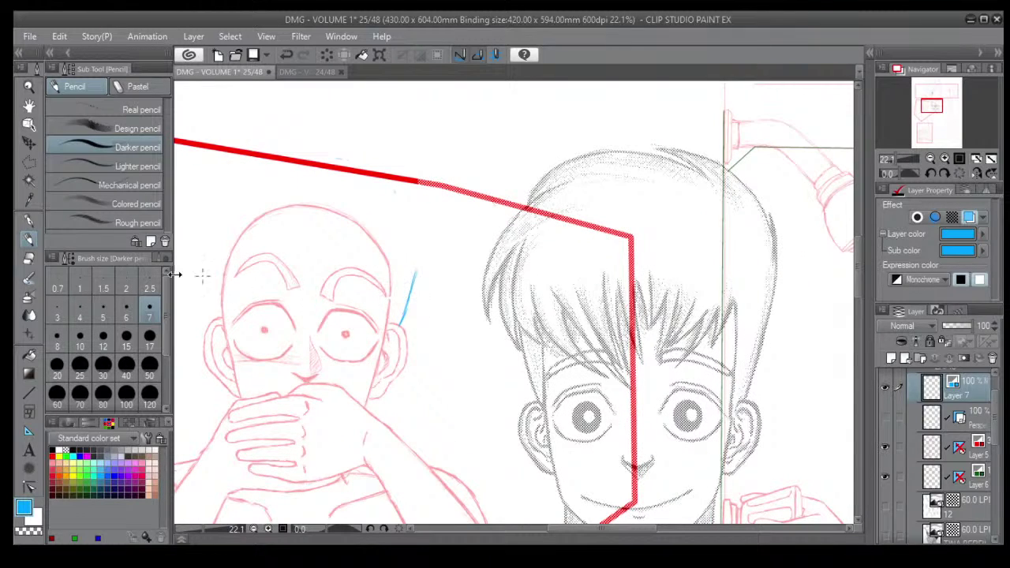
{"action": "left_click", "coordinate": [52, 319]}
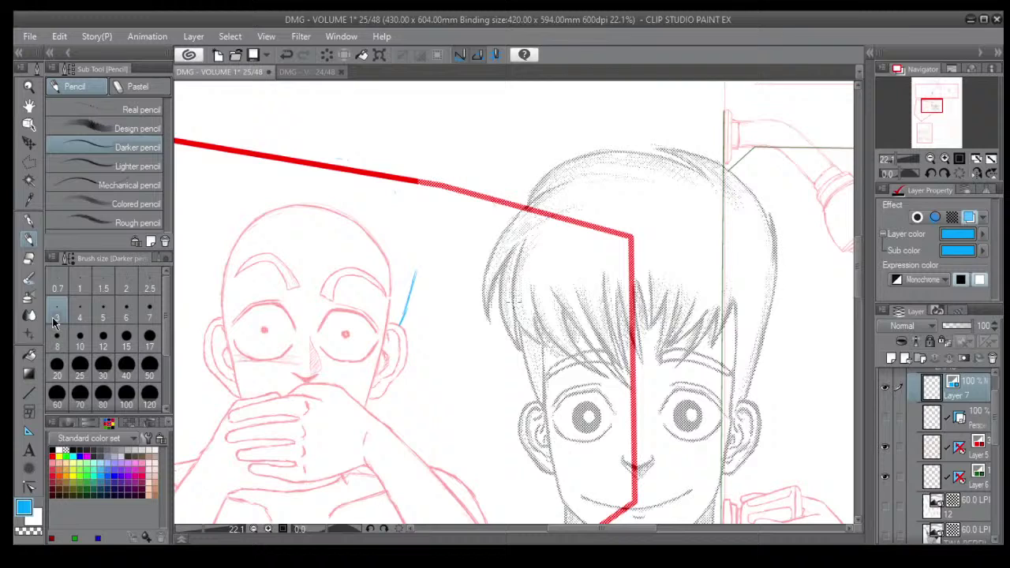
{"action": "left_click", "coordinate": [28, 258]}
{"action": "left_click_drag", "start_coordinate": [402, 306], "coordinate": [412, 276]}
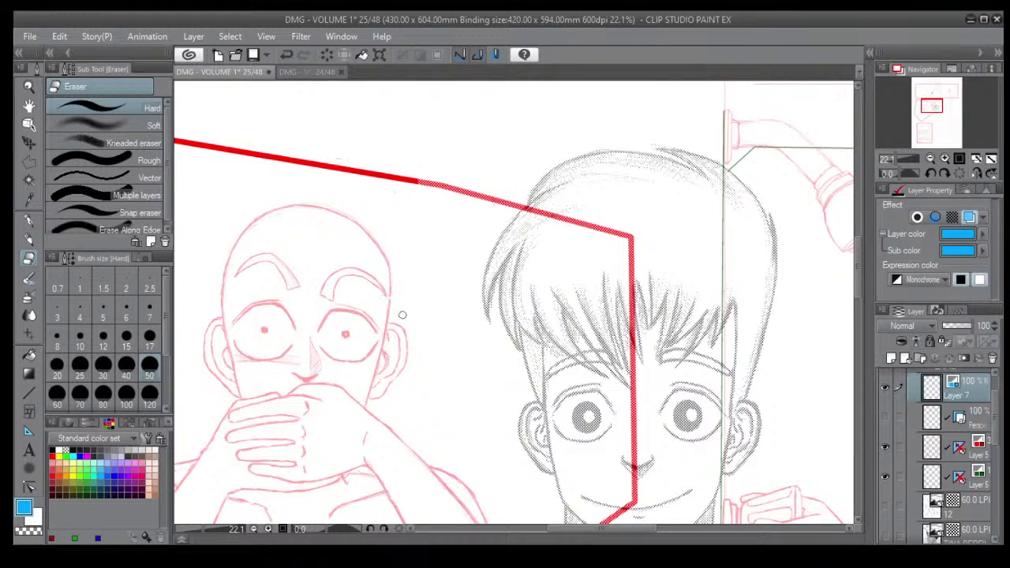
Sketch the hair's outer outline in blue with the Darker pencil, from one ear up over the mouth-covering character's head and down the other side.
{"action": "left_click", "coordinate": [28, 239]}
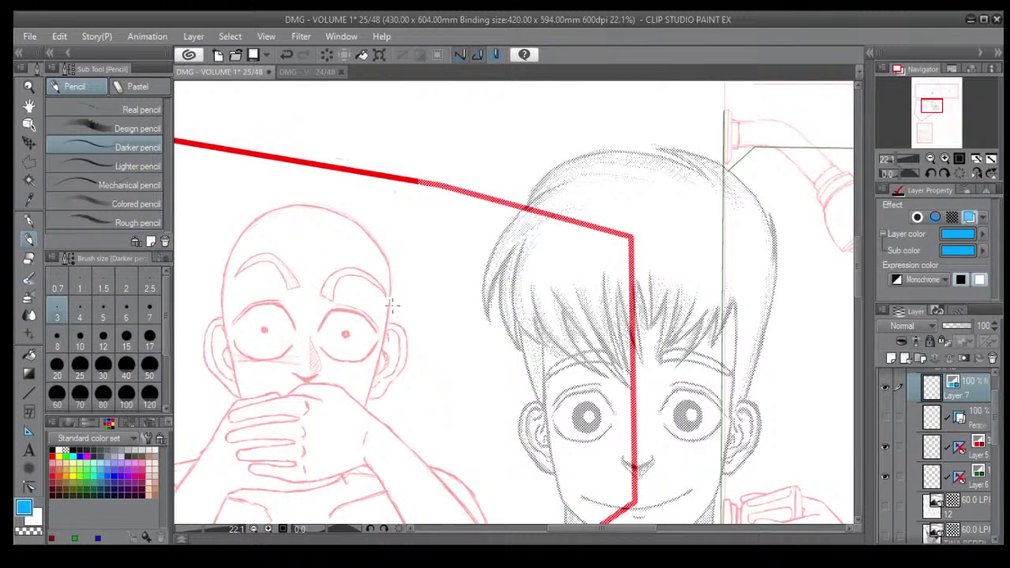
{"action": "scroll", "coordinate": [404, 320], "scroll_direction": "up", "scroll_amount": 1}
{"action": "mouse_move", "coordinate": [401, 324]}
{"action": "left_mouse_down"}
{"action": "mouse_move", "coordinate": [422, 187]}
{"action": "mouse_move", "coordinate": [422, 207]}
{"action": "mouse_move", "coordinate": [393, 168]}
{"action": "mouse_move", "coordinate": [410, 181]}
{"action": "mouse_move", "coordinate": [385, 148]}
{"action": "left_mouse_up"}
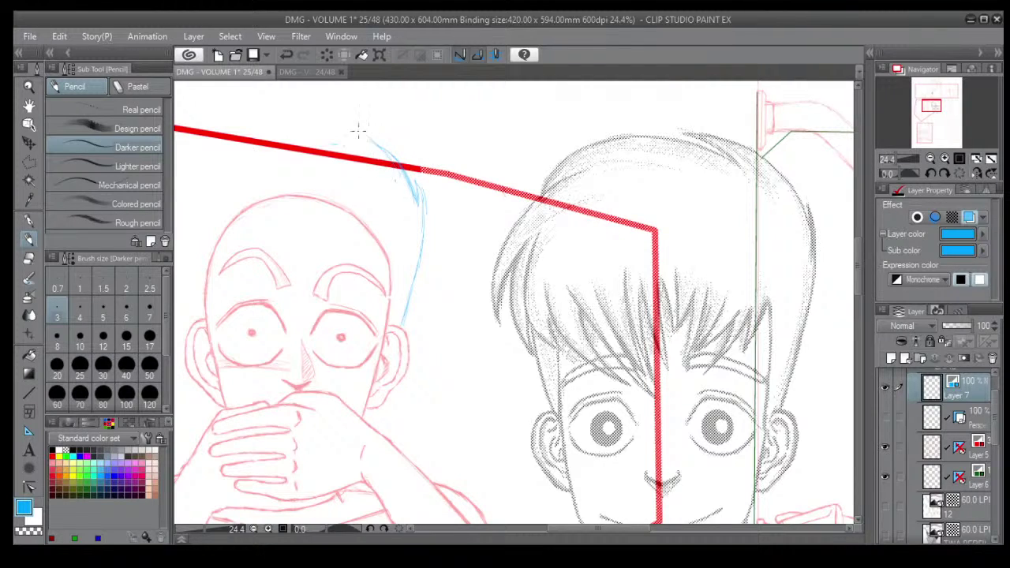
{"action": "left_click_drag", "start_coordinate": [359, 138], "coordinate": [292, 130]}
{"action": "left_click_drag", "start_coordinate": [393, 266], "coordinate": [484, 280]}
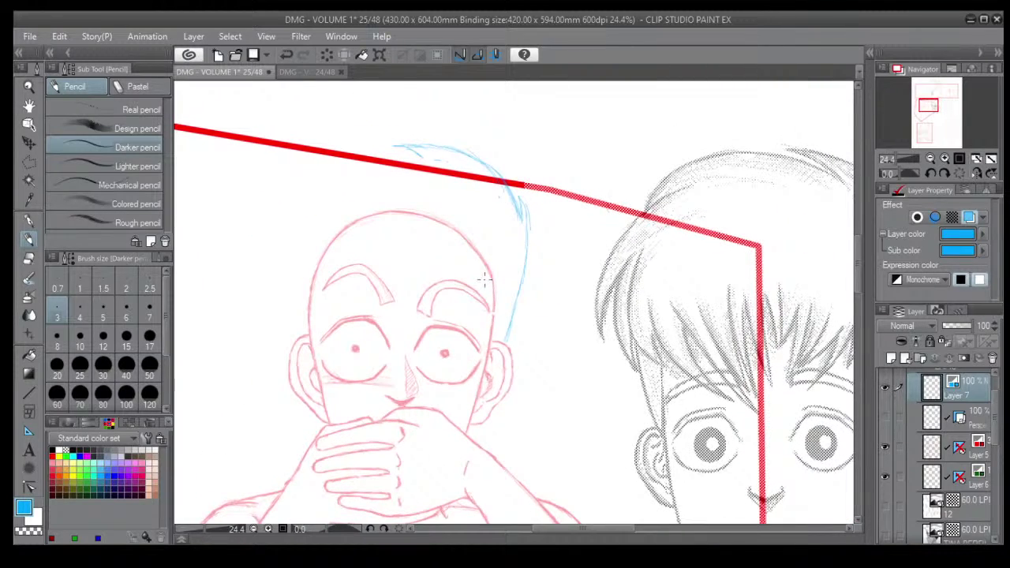
{"action": "left_click_drag", "start_coordinate": [420, 155], "coordinate": [387, 150]}
{"action": "mouse_move", "coordinate": [357, 148]}
{"action": "left_mouse_down"}
{"action": "mouse_move", "coordinate": [307, 190]}
{"action": "mouse_move", "coordinate": [326, 164]}
{"action": "mouse_move", "coordinate": [298, 197]}
{"action": "mouse_move", "coordinate": [309, 192]}
{"action": "mouse_move", "coordinate": [295, 219]}
{"action": "mouse_move", "coordinate": [309, 222]}
{"action": "mouse_move", "coordinate": [314, 190]}
{"action": "mouse_move", "coordinate": [273, 234]}
{"action": "mouse_move", "coordinate": [269, 273]}
{"action": "mouse_move", "coordinate": [275, 256]}
{"action": "mouse_move", "coordinate": [297, 300]}
{"action": "left_mouse_up"}
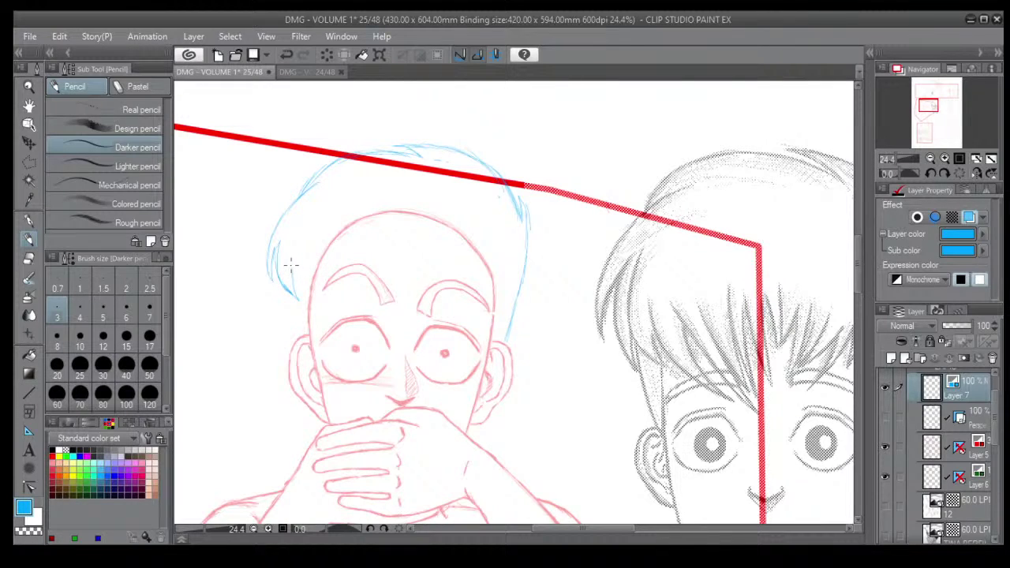
Sketch pointed blue fringe strands from the hair's outer edge across the temple and over the character's first eyebrow.
{"action": "mouse_move", "coordinate": [292, 239]}
{"action": "left_mouse_down"}
{"action": "mouse_move", "coordinate": [300, 287]}
{"action": "mouse_move", "coordinate": [316, 275]}
{"action": "mouse_move", "coordinate": [316, 284]}
{"action": "mouse_move", "coordinate": [316, 267]}
{"action": "mouse_move", "coordinate": [320, 300]}
{"action": "left_mouse_up"}
{"action": "left_click_drag", "start_coordinate": [314, 257], "coordinate": [321, 293]}
{"action": "mouse_move", "coordinate": [313, 260]}
{"action": "left_mouse_down"}
{"action": "mouse_move", "coordinate": [321, 288]}
{"action": "mouse_move", "coordinate": [347, 305]}
{"action": "mouse_move", "coordinate": [338, 294]}
{"action": "mouse_move", "coordinate": [308, 333]}
{"action": "left_mouse_up"}
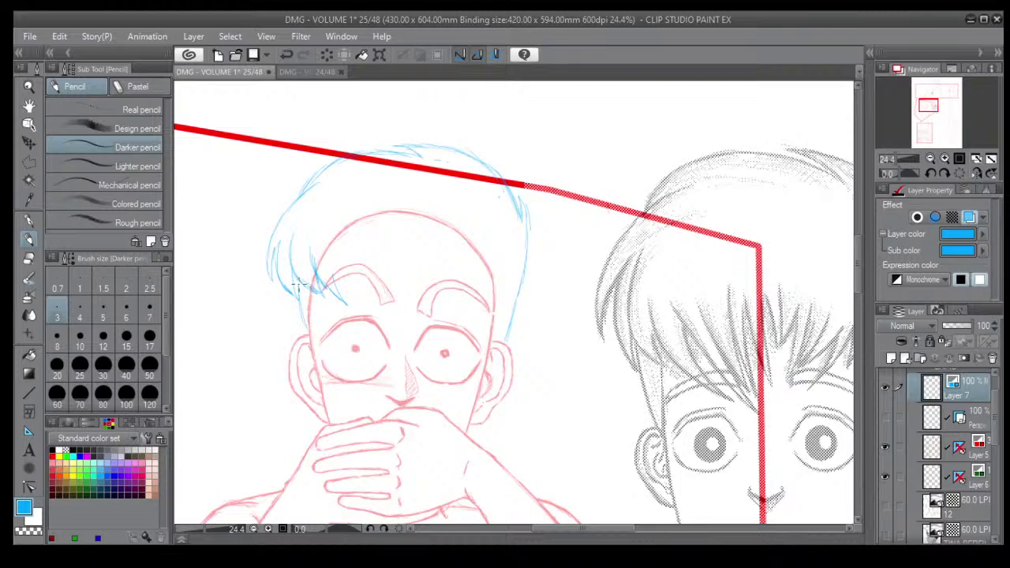
{"action": "left_click_drag", "start_coordinate": [298, 298], "coordinate": [307, 332]}
{"action": "mouse_move", "coordinate": [332, 253]}
{"action": "left_mouse_down"}
{"action": "mouse_move", "coordinate": [345, 293]}
{"action": "mouse_move", "coordinate": [368, 309]}
{"action": "left_mouse_up"}
{"action": "mouse_move", "coordinate": [368, 308]}
{"action": "left_mouse_down"}
{"action": "mouse_move", "coordinate": [359, 272]}
{"action": "mouse_move", "coordinate": [352, 288]}
{"action": "mouse_move", "coordinate": [363, 278]}
{"action": "mouse_move", "coordinate": [378, 298]}
{"action": "left_mouse_up"}
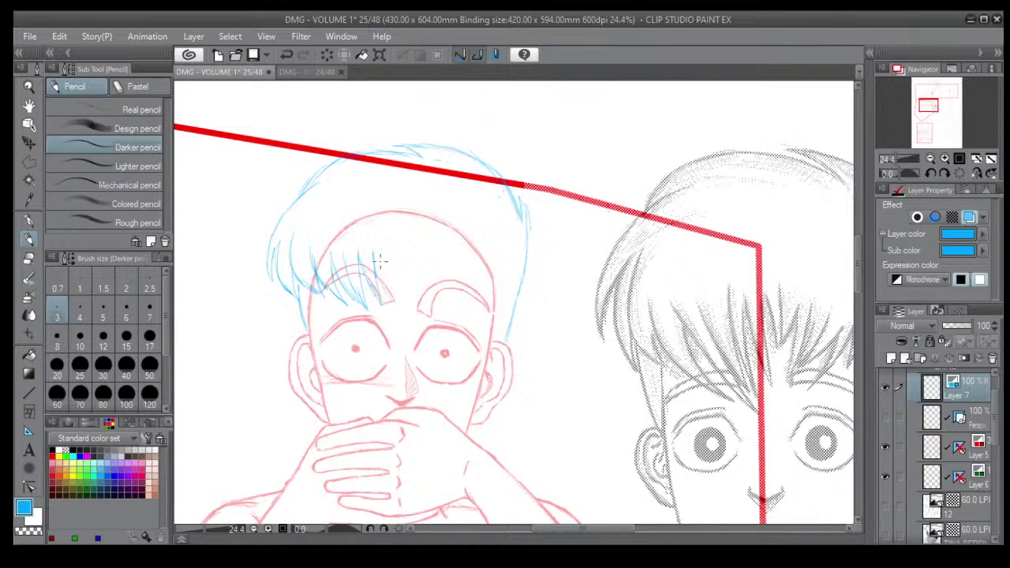
Continue the blue fringe strands across the middle of the forehead and over the second eyebrow to the far temple.
{"action": "left_click_drag", "start_coordinate": [377, 256], "coordinate": [391, 301]}
{"action": "left_click_drag", "start_coordinate": [399, 263], "coordinate": [398, 288]}
{"action": "left_click_drag", "start_coordinate": [412, 251], "coordinate": [410, 302]}
{"action": "left_click_drag", "start_coordinate": [415, 299], "coordinate": [429, 266]}
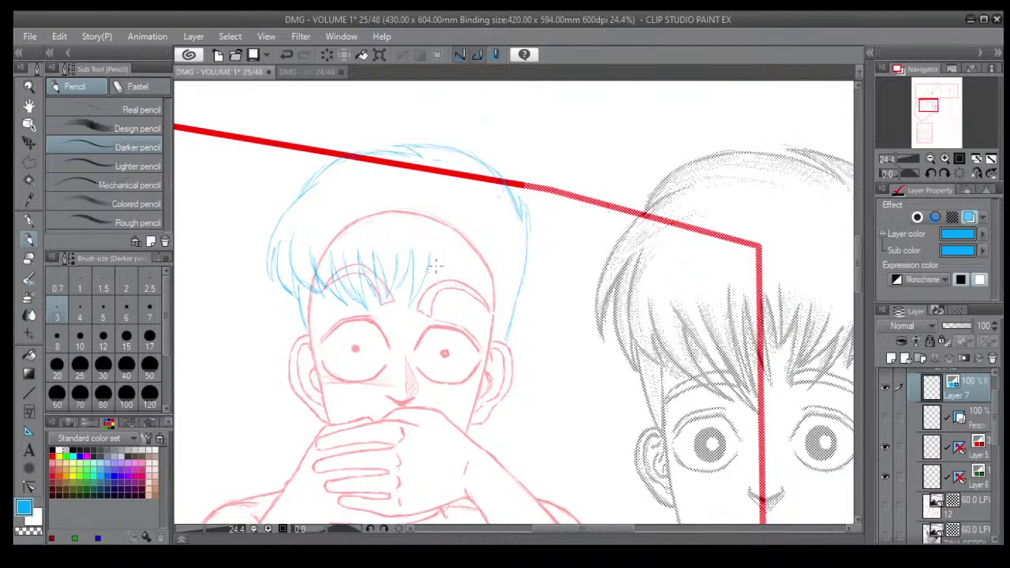
{"action": "mouse_move", "coordinate": [431, 289]}
{"action": "left_mouse_down"}
{"action": "mouse_move", "coordinate": [446, 267]}
{"action": "mouse_move", "coordinate": [434, 314]}
{"action": "left_mouse_up"}
{"action": "left_click_drag", "start_coordinate": [611, 353], "coordinate": [501, 322]}
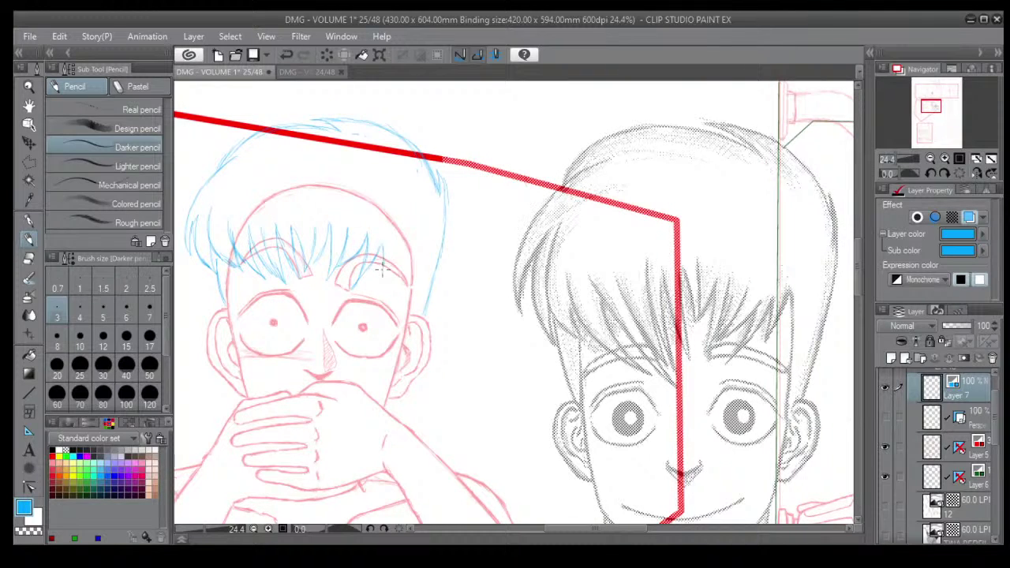
{"action": "mouse_move", "coordinate": [398, 250]}
{"action": "left_mouse_down"}
{"action": "mouse_move", "coordinate": [379, 281]}
{"action": "mouse_move", "coordinate": [407, 248]}
{"action": "mouse_move", "coordinate": [401, 289]}
{"action": "left_mouse_up"}
Reinforce the blue hair outline along the curve between the crown and the fringe side with extra strokes.
{"action": "scroll", "coordinate": [292, 270], "scroll_direction": "down", "scroll_amount": 4}
{"action": "scroll", "coordinate": [359, 321], "scroll_direction": "up", "scroll_amount": 1}
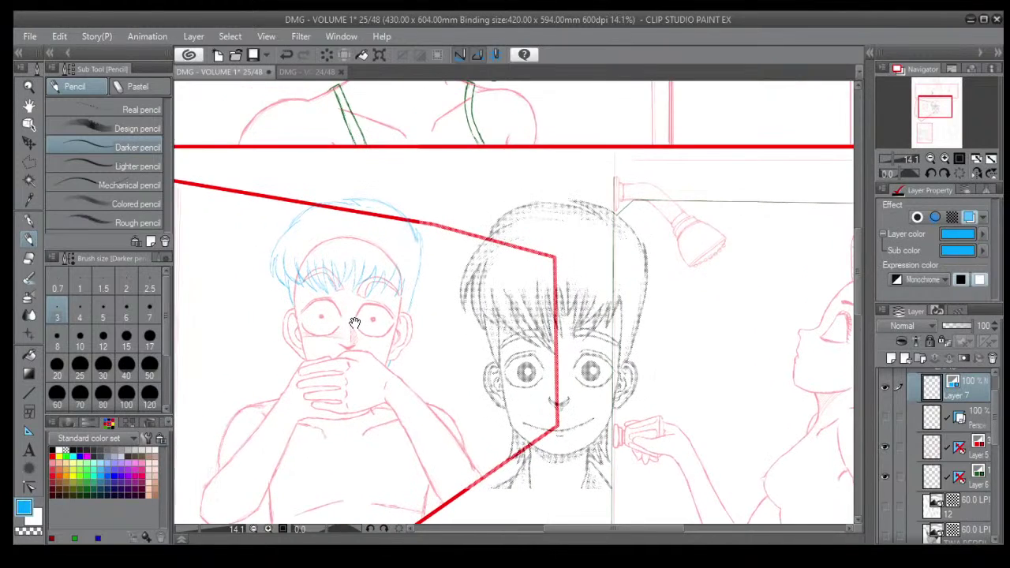
{"action": "scroll", "coordinate": [355, 323], "scroll_direction": "up", "scroll_amount": 5}
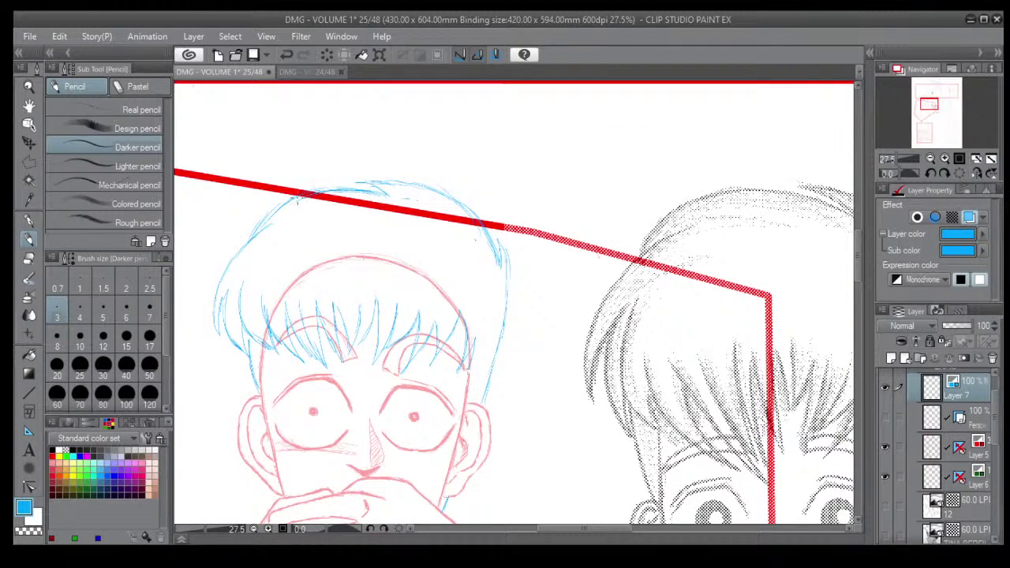
{"action": "mouse_move", "coordinate": [285, 195]}
{"action": "left_mouse_down"}
{"action": "mouse_move", "coordinate": [344, 189]}
{"action": "mouse_move", "coordinate": [260, 213]}
{"action": "mouse_move", "coordinate": [238, 255]}
{"action": "mouse_move", "coordinate": [236, 244]}
{"action": "left_mouse_up"}
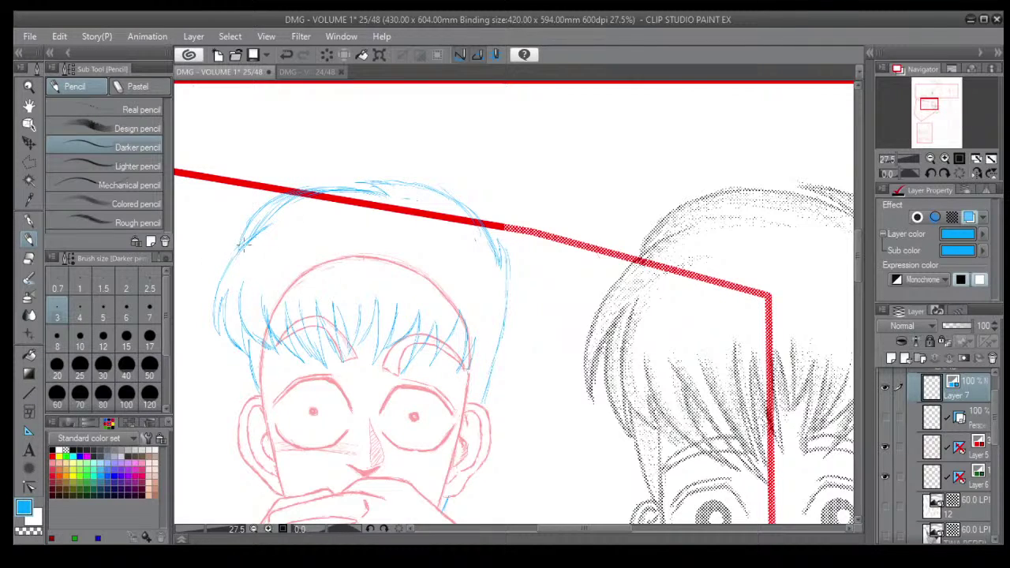
{"action": "scroll", "coordinate": [237, 284], "scroll_direction": "down", "scroll_amount": 3}
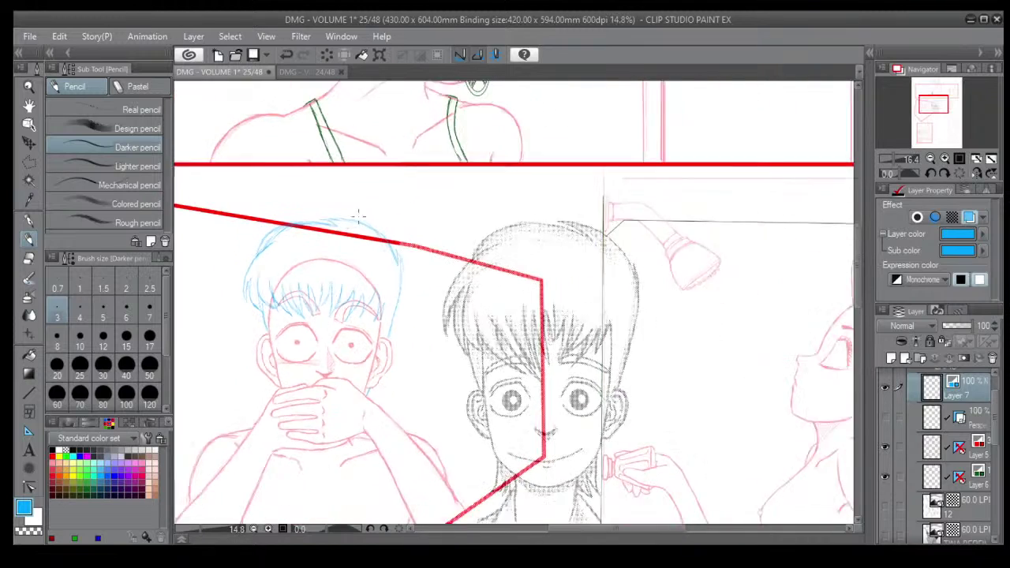
{"action": "scroll", "coordinate": [375, 180], "scroll_direction": "down", "scroll_amount": 1}
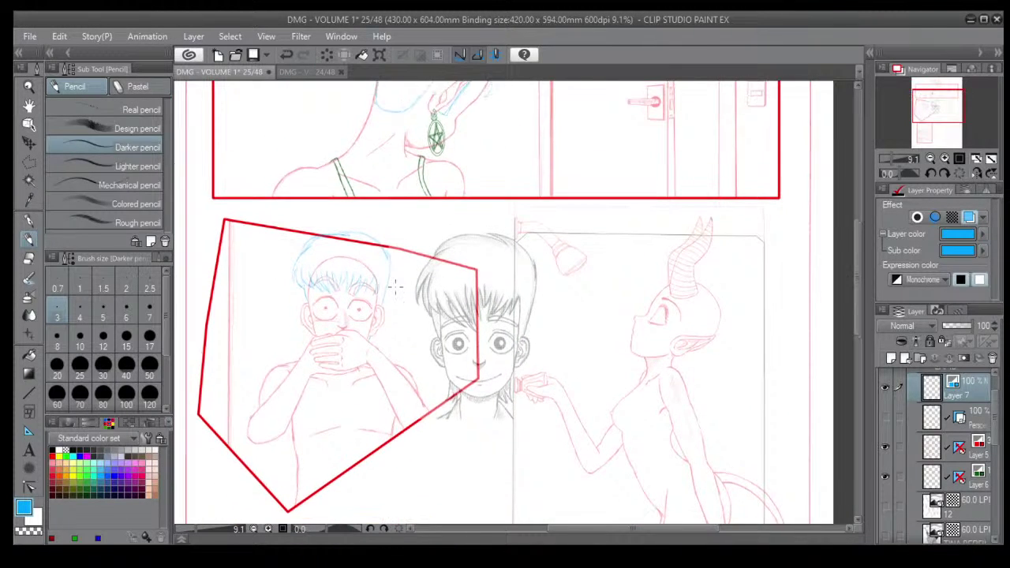
{"action": "scroll", "coordinate": [388, 308], "scroll_direction": "up", "scroll_amount": 3}
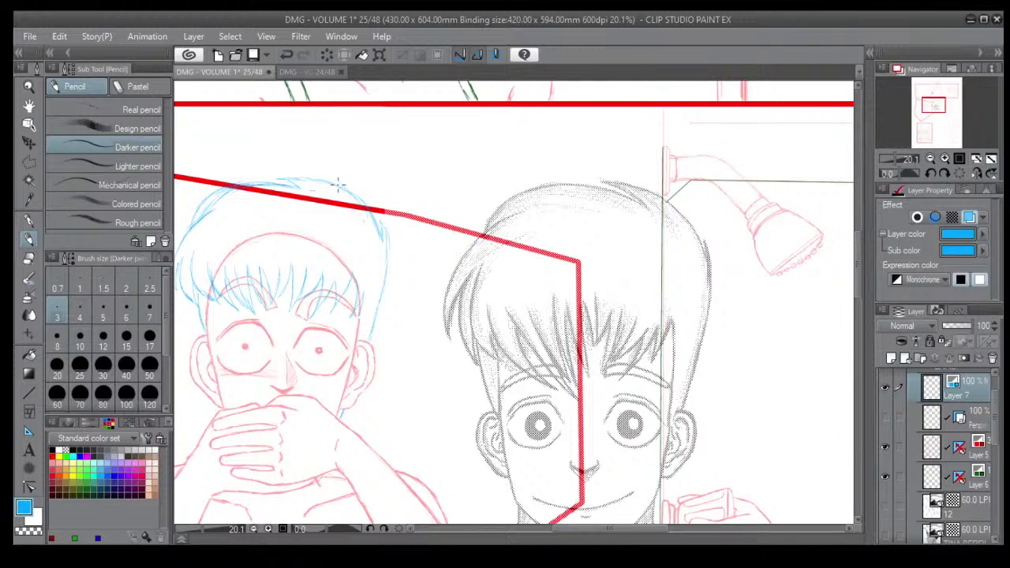
Try sketching a round blue shape above the character's hair, and erase it.
{"action": "mouse_move", "coordinate": [340, 183]}
{"action": "left_mouse_down"}
{"action": "mouse_move", "coordinate": [346, 152]}
{"action": "mouse_move", "coordinate": [389, 138]}
{"action": "mouse_move", "coordinate": [409, 180]}
{"action": "left_mouse_up"}
{"action": "mouse_move", "coordinate": [399, 133]}
{"action": "left_mouse_down"}
{"action": "mouse_move", "coordinate": [358, 116]}
{"action": "mouse_move", "coordinate": [332, 139]}
{"action": "left_mouse_up"}
{"action": "scroll", "coordinate": [320, 225], "scroll_direction": "down", "scroll_amount": 1}
{"action": "scroll", "coordinate": [327, 219], "scroll_direction": "down", "scroll_amount": 2}
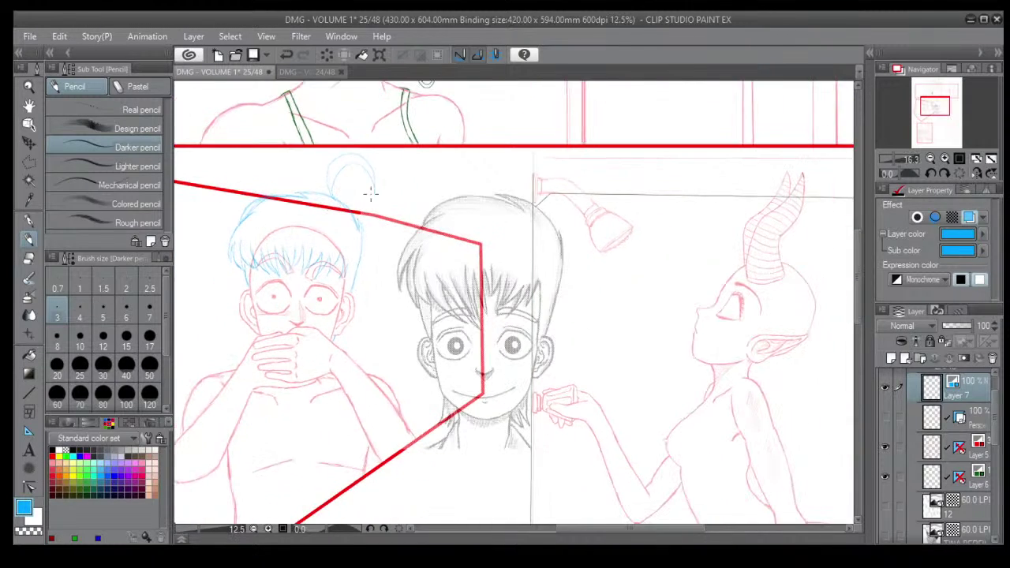
{"action": "scroll", "coordinate": [410, 162], "scroll_direction": "down", "scroll_amount": 1}
{"action": "left_click_drag", "start_coordinate": [383, 221], "coordinate": [433, 221]}
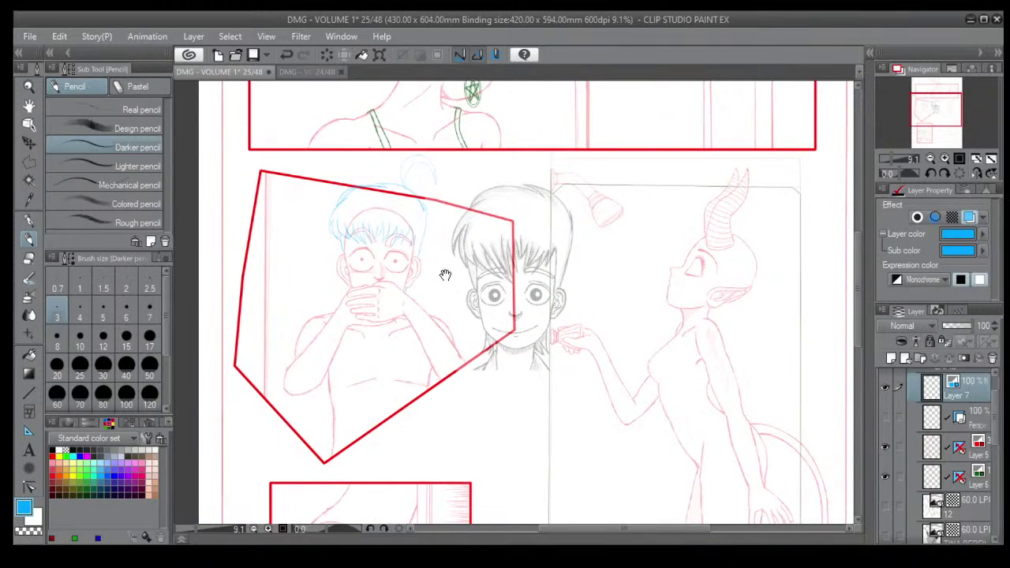
{"action": "left_click_drag", "start_coordinate": [447, 275], "coordinate": [472, 284]}
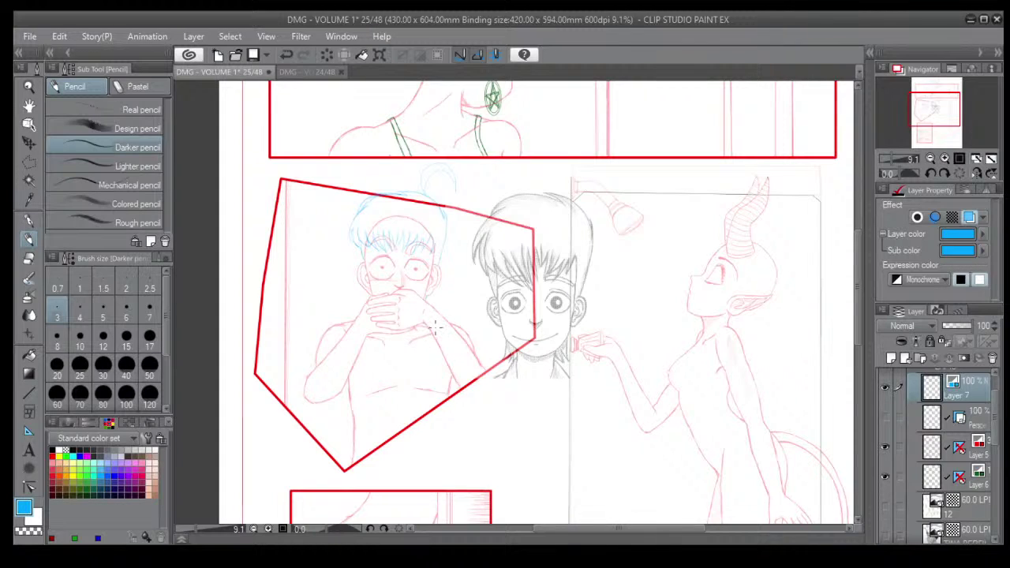
{"action": "key", "text": "e"}
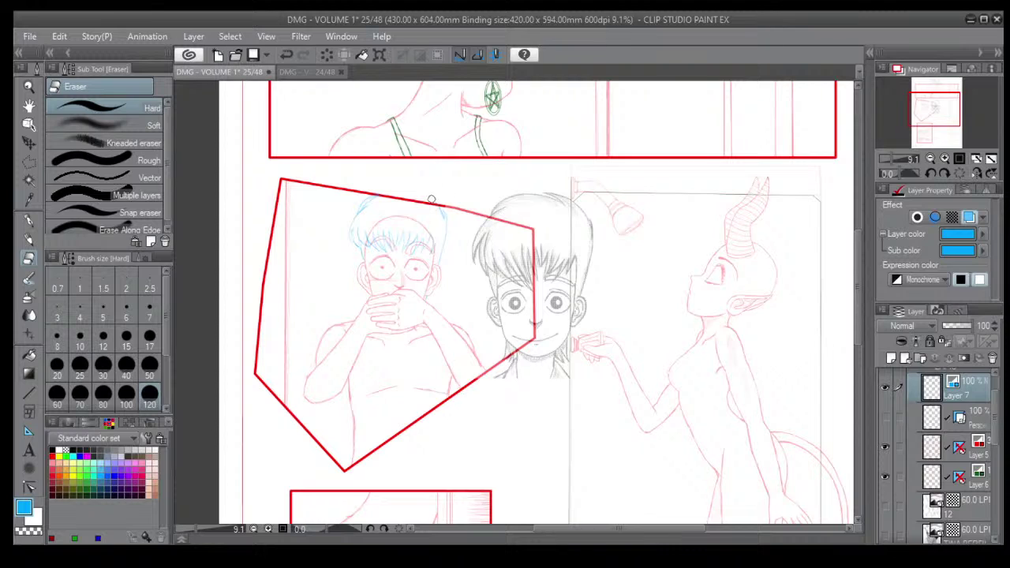
Select Layer 6, which holds the green clothing sketch, for the character covering his mouth.
{"action": "scroll", "coordinate": [432, 200], "scroll_direction": "down", "scroll_amount": 2}
{"action": "left_click_drag", "start_coordinate": [485, 189], "coordinate": [419, 214]}
{"action": "scroll", "coordinate": [324, 287], "scroll_direction": "up", "scroll_amount": 1}
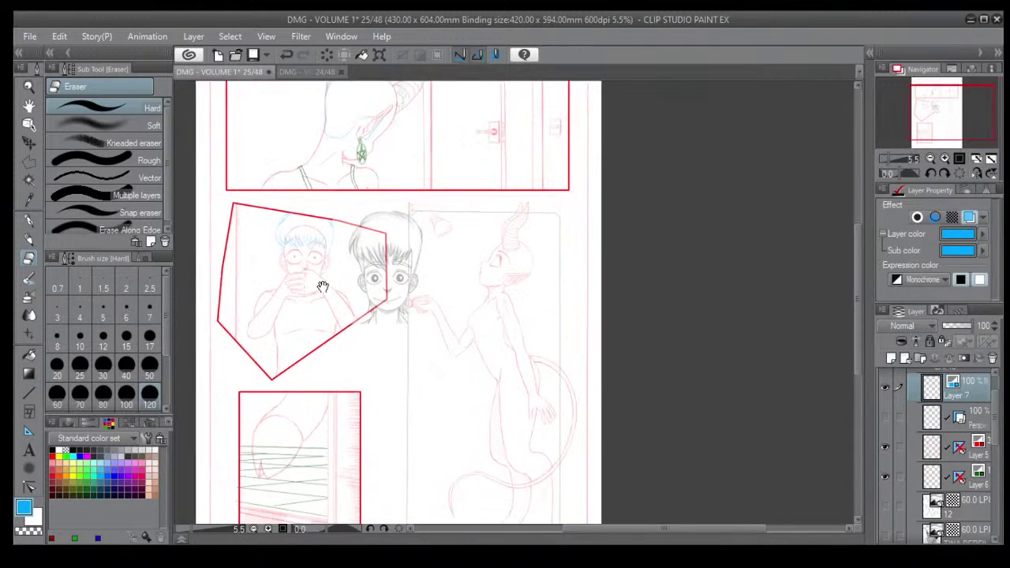
{"action": "left_click", "coordinate": [931, 480]}
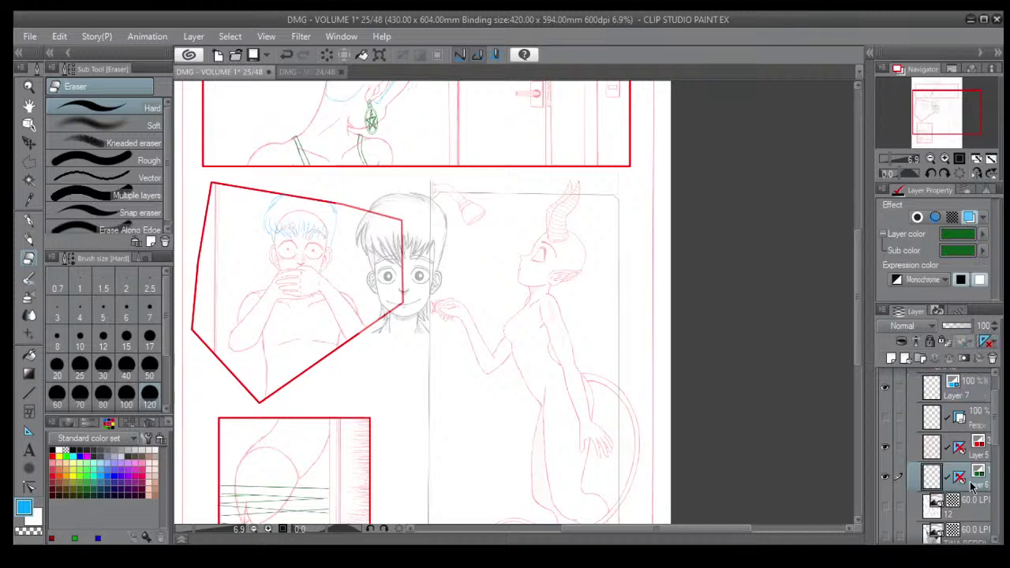
{"action": "mouse_move", "coordinate": [352, 298]}
{"action": "left_mouse_down"}
{"action": "mouse_move", "coordinate": [399, 259]}
{"action": "mouse_move", "coordinate": [387, 275]}
{"action": "mouse_move", "coordinate": [384, 261]}
{"action": "left_mouse_up"}
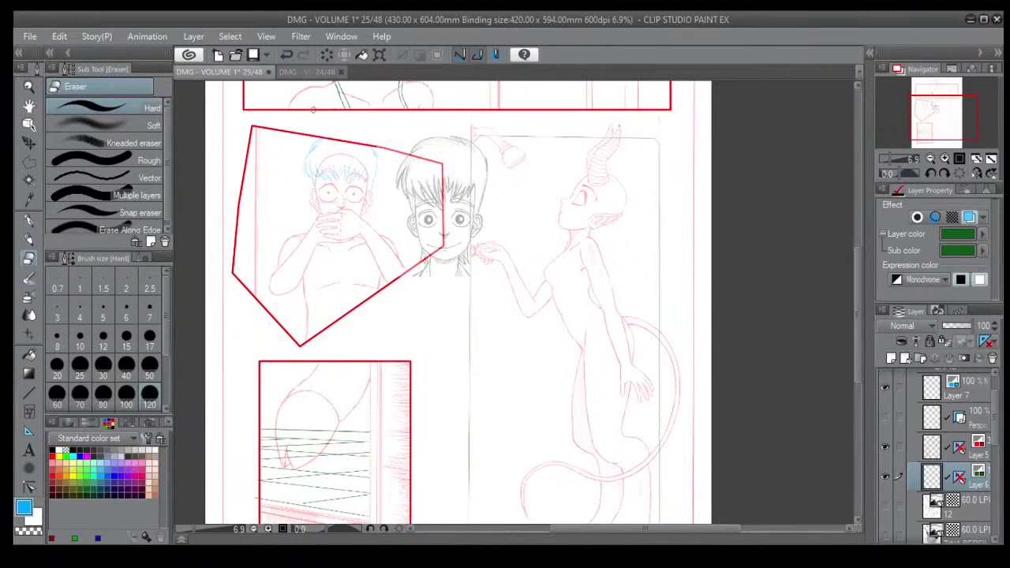
Examine how the boy and the horned character are drawn on the finished pages 24/48 and 12/48.
{"action": "left_click", "coordinate": [305, 72]}
{"action": "scroll", "coordinate": [496, 268], "scroll_direction": "down", "scroll_amount": 4}
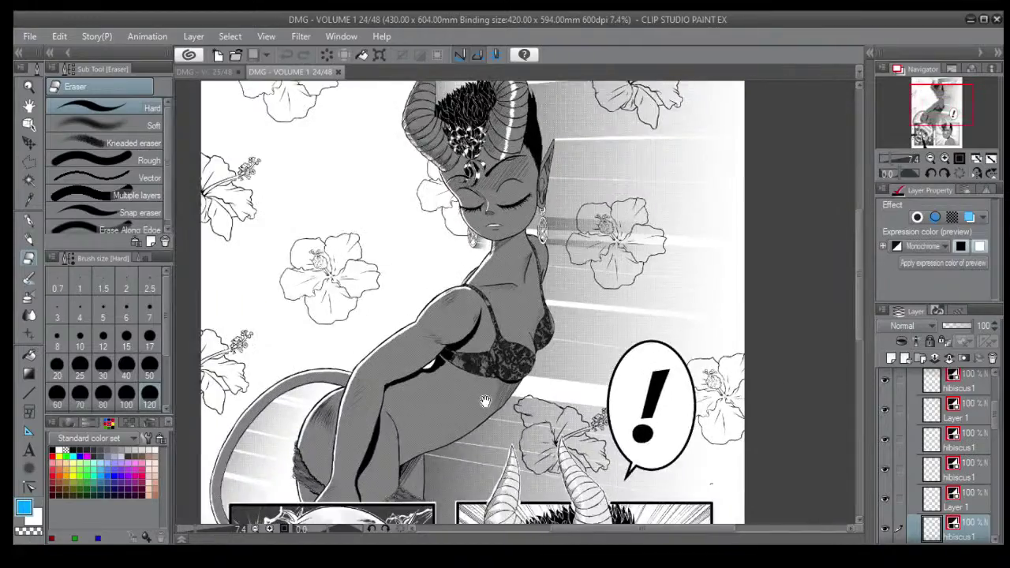
{"action": "left_click_drag", "start_coordinate": [485, 401], "coordinate": [447, 243]}
{"action": "left_click_drag", "start_coordinate": [450, 410], "coordinate": [428, 272]}
{"action": "left_click_drag", "start_coordinate": [390, 195], "coordinate": [417, 109]}
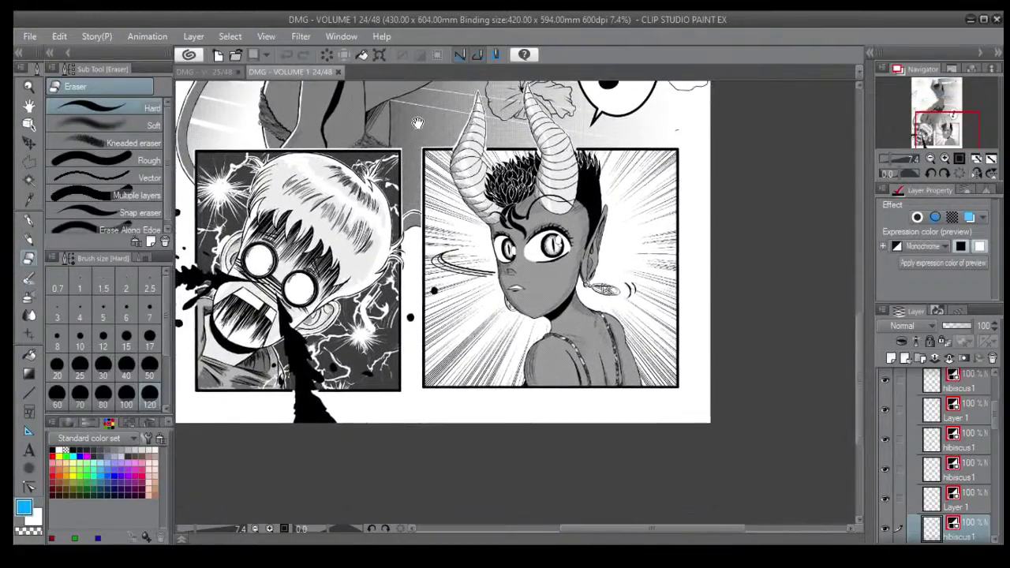
{"action": "left_click_drag", "start_coordinate": [349, 123], "coordinate": [466, 345]}
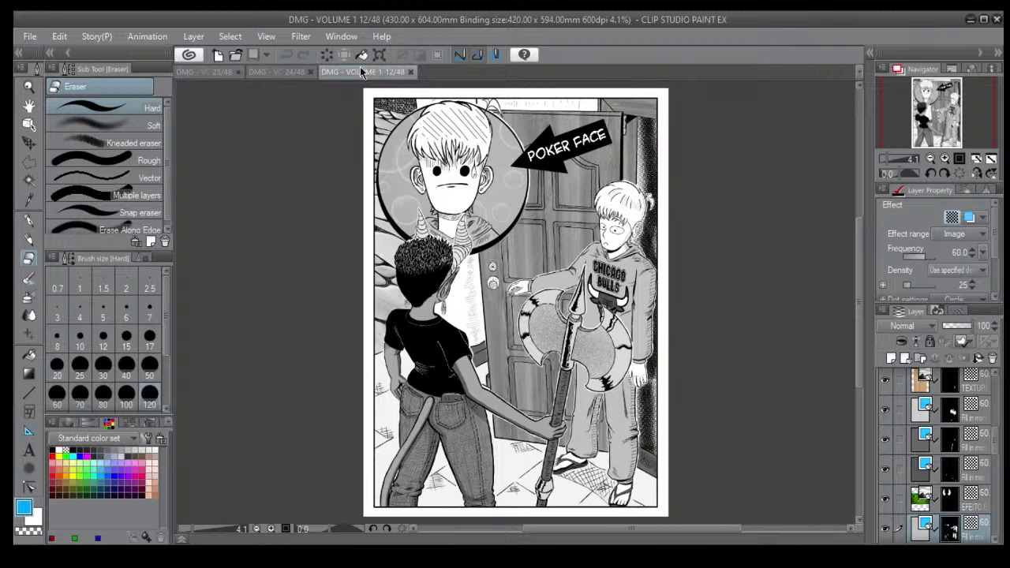
Return to page 25/48 and hide the front-view reference drawing of the short-haired boy's head.
{"action": "left_click", "coordinate": [227, 73]}
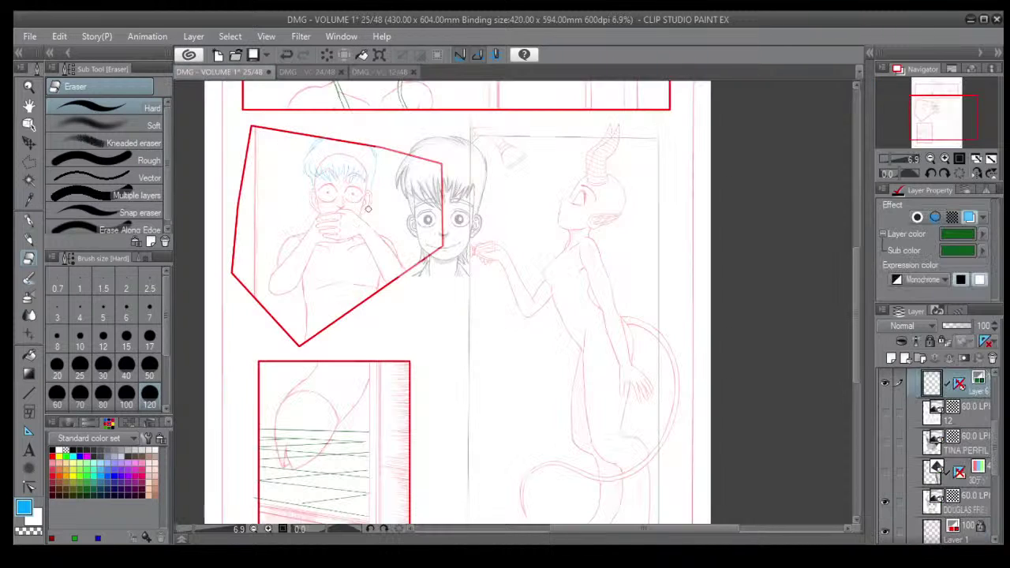
{"action": "mouse_move", "coordinate": [425, 353]}
{"action": "left_mouse_down"}
{"action": "mouse_move", "coordinate": [413, 343]}
{"action": "mouse_move", "coordinate": [442, 334]}
{"action": "left_mouse_up"}
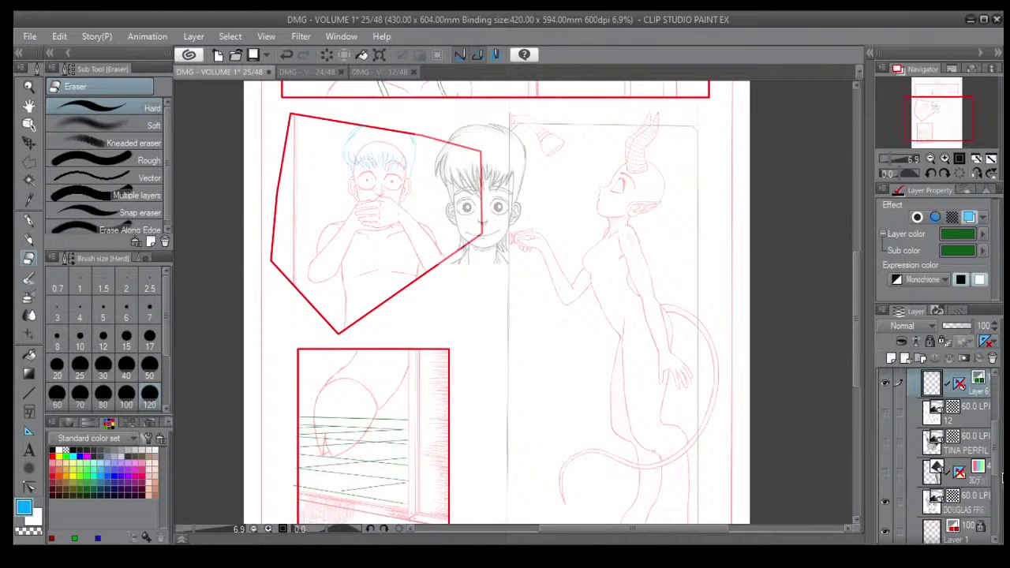
{"action": "left_click", "coordinate": [885, 503]}
{"action": "scroll", "coordinate": [388, 264], "scroll_direction": "up", "scroll_amount": 5}
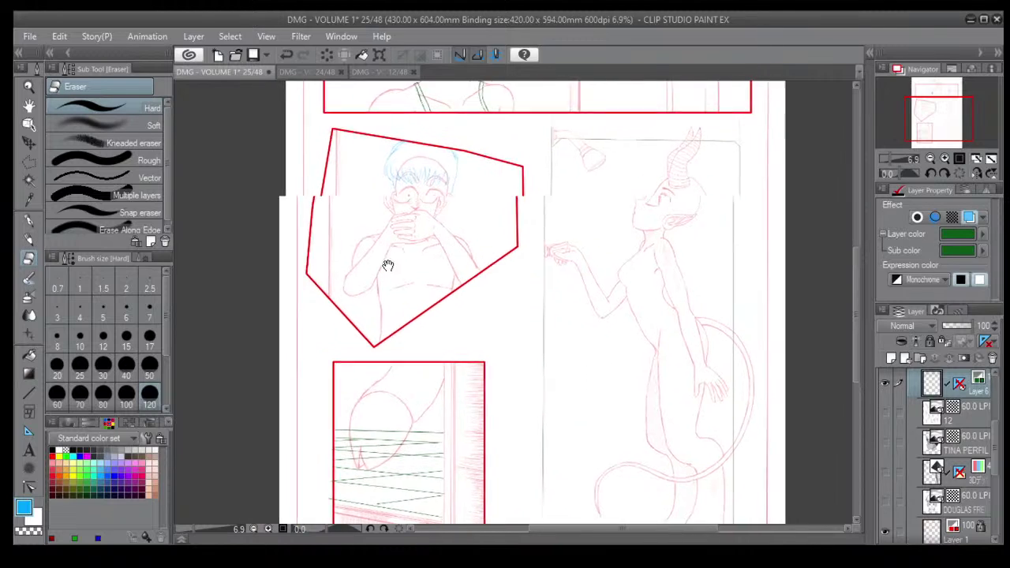
{"action": "scroll", "coordinate": [465, 275], "scroll_direction": "up", "scroll_amount": 3}
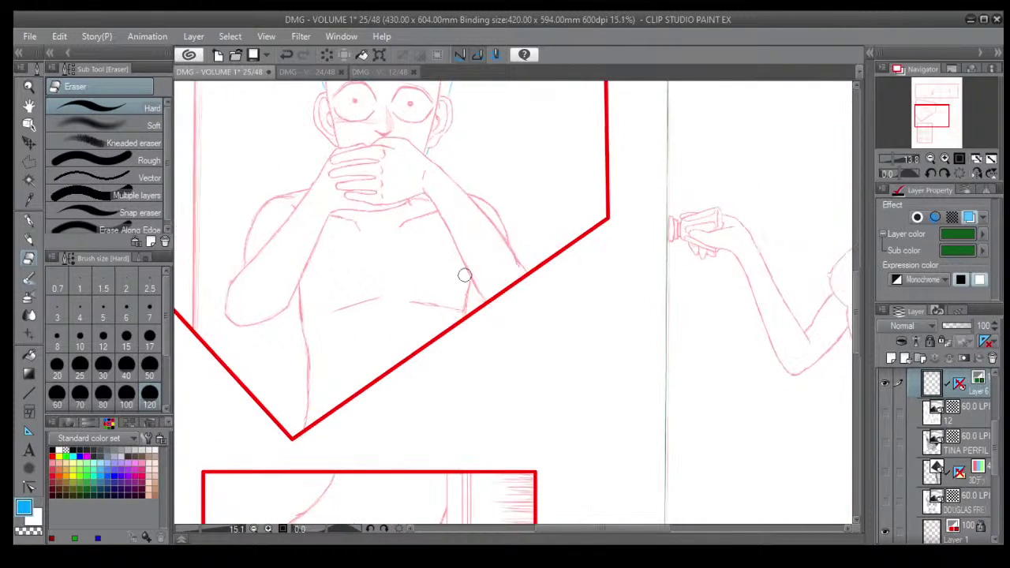
Sketch a loose sleeve's outline in green with the Darker pencil around the mouth-covering character's bent arm, from shoulder and elbow to wrist.
{"action": "left_click_drag", "start_coordinate": [394, 245], "coordinate": [442, 300]}
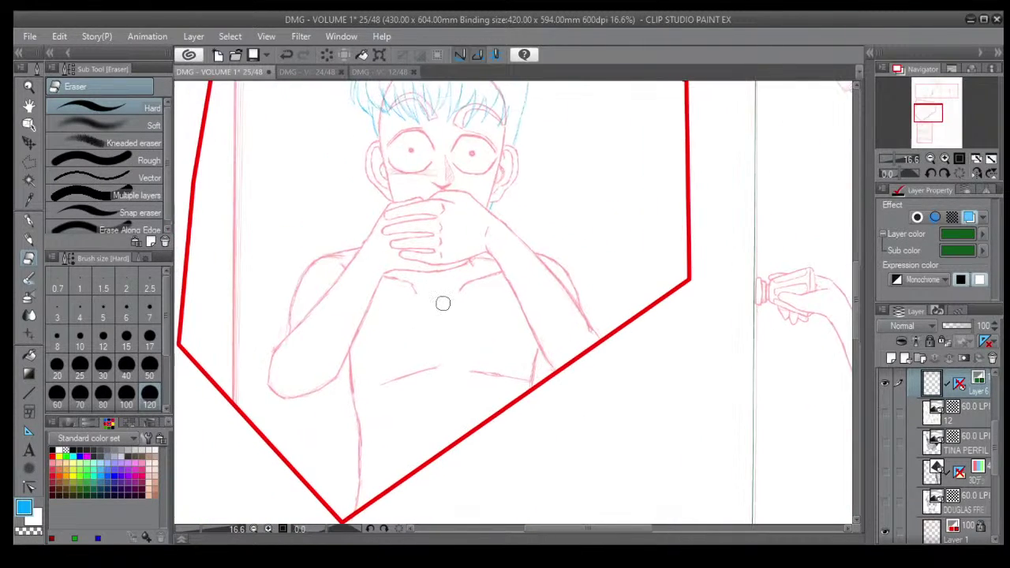
{"action": "left_click", "coordinate": [29, 240]}
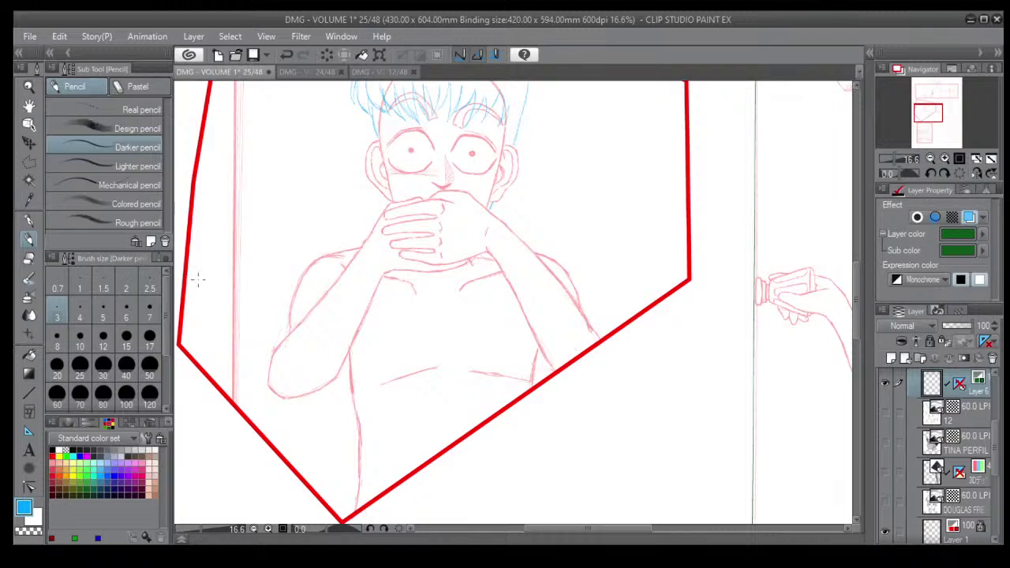
{"action": "mouse_move", "coordinate": [364, 240]}
{"action": "left_mouse_down"}
{"action": "mouse_move", "coordinate": [326, 247]}
{"action": "mouse_move", "coordinate": [355, 238]}
{"action": "mouse_move", "coordinate": [299, 264]}
{"action": "mouse_move", "coordinate": [293, 279]}
{"action": "mouse_move", "coordinate": [305, 274]}
{"action": "mouse_move", "coordinate": [283, 313]}
{"action": "mouse_move", "coordinate": [290, 328]}
{"action": "mouse_move", "coordinate": [312, 333]}
{"action": "mouse_move", "coordinate": [291, 341]}
{"action": "mouse_move", "coordinate": [284, 328]}
{"action": "mouse_move", "coordinate": [264, 395]}
{"action": "mouse_move", "coordinate": [285, 407]}
{"action": "mouse_move", "coordinate": [264, 387]}
{"action": "mouse_move", "coordinate": [291, 402]}
{"action": "mouse_move", "coordinate": [341, 380]}
{"action": "mouse_move", "coordinate": [351, 335]}
{"action": "mouse_move", "coordinate": [342, 376]}
{"action": "left_mouse_up"}
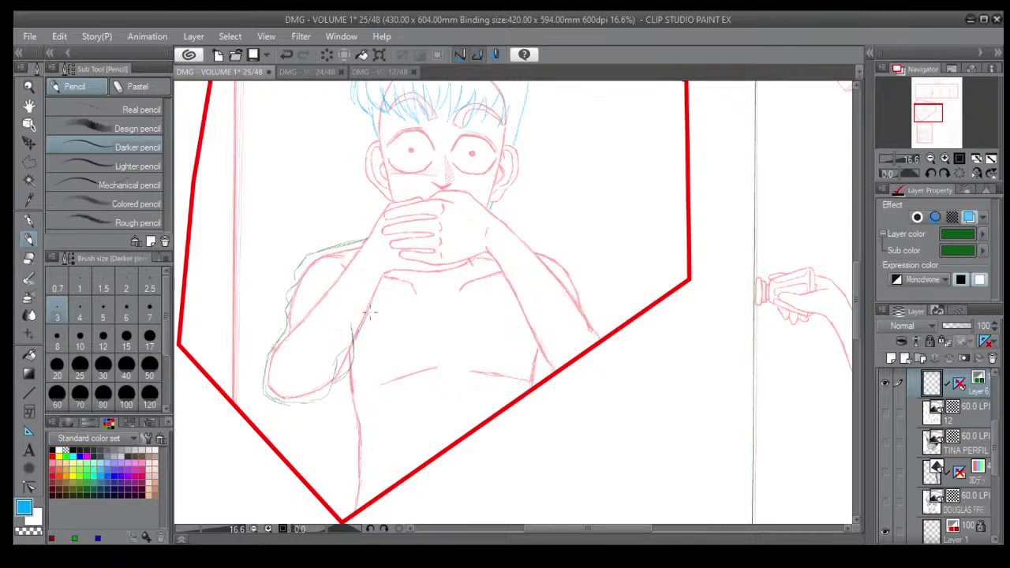
{"action": "mouse_move", "coordinate": [367, 316]}
{"action": "left_mouse_down"}
{"action": "mouse_move", "coordinate": [385, 282]}
{"action": "mouse_move", "coordinate": [384, 293]}
{"action": "mouse_move", "coordinate": [370, 270]}
{"action": "mouse_move", "coordinate": [382, 292]}
{"action": "mouse_move", "coordinate": [366, 252]}
{"action": "mouse_move", "coordinate": [323, 270]}
{"action": "mouse_move", "coordinate": [345, 255]}
{"action": "mouse_move", "coordinate": [301, 292]}
{"action": "mouse_move", "coordinate": [275, 344]}
{"action": "left_mouse_up"}
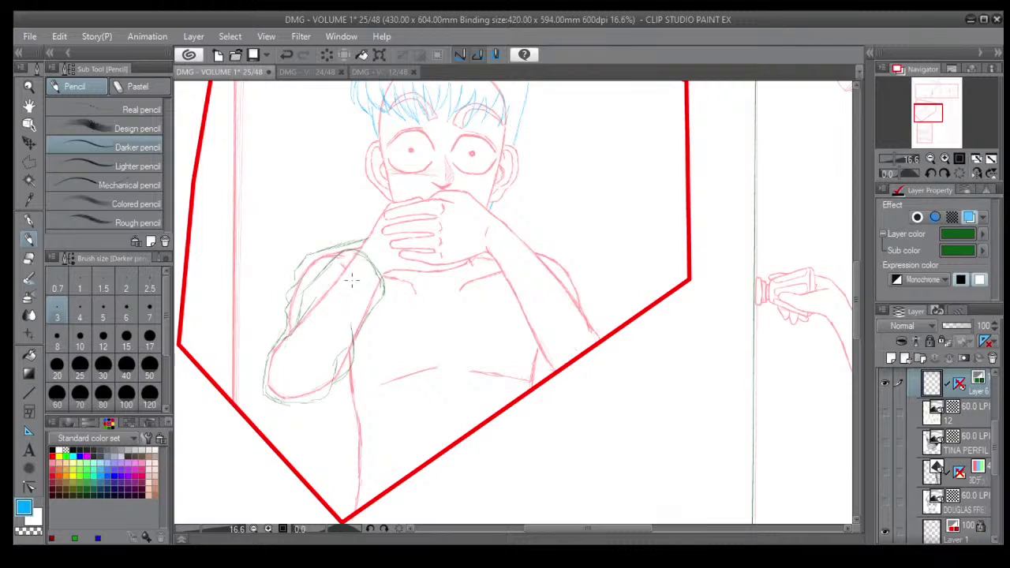
Add green fabric fold lines along the sleeve's forearm down towards the elbow.
{"action": "mouse_move", "coordinate": [344, 293]}
{"action": "left_mouse_down"}
{"action": "mouse_move", "coordinate": [309, 339]}
{"action": "mouse_move", "coordinate": [332, 307]}
{"action": "left_mouse_up"}
{"action": "mouse_move", "coordinate": [305, 349]}
{"action": "left_mouse_down"}
{"action": "mouse_move", "coordinate": [335, 308]}
{"action": "mouse_move", "coordinate": [325, 328]}
{"action": "left_mouse_up"}
{"action": "mouse_move", "coordinate": [340, 306]}
{"action": "left_mouse_down"}
{"action": "mouse_move", "coordinate": [310, 366]}
{"action": "mouse_move", "coordinate": [316, 328]}
{"action": "mouse_move", "coordinate": [290, 354]}
{"action": "left_mouse_up"}
{"action": "left_click_drag", "start_coordinate": [344, 327], "coordinate": [329, 358]}
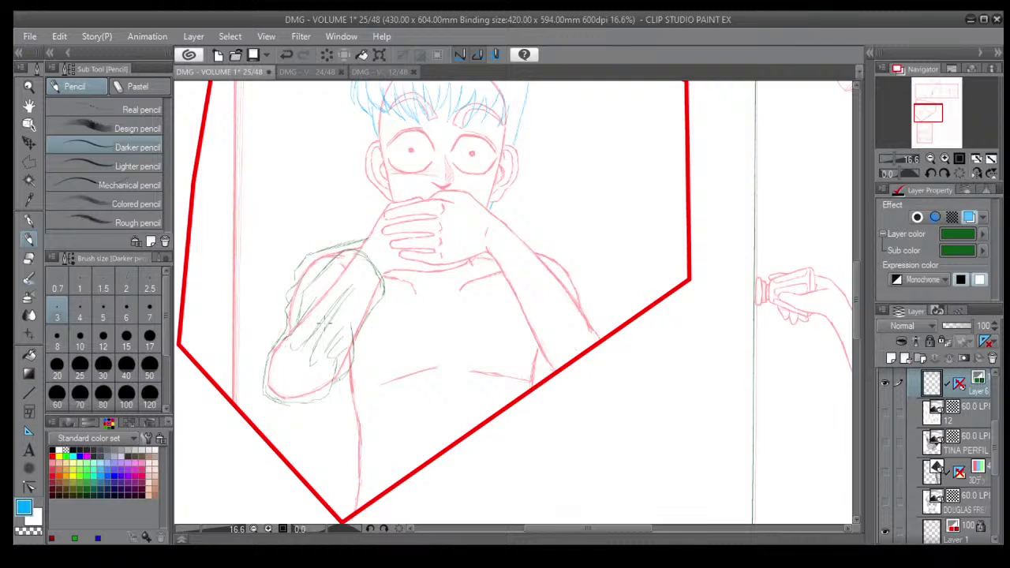
Sketch a green ribbed cuff around the wrist at the end of the sleeve.
{"action": "scroll", "coordinate": [387, 272], "scroll_direction": "up", "scroll_amount": 1}
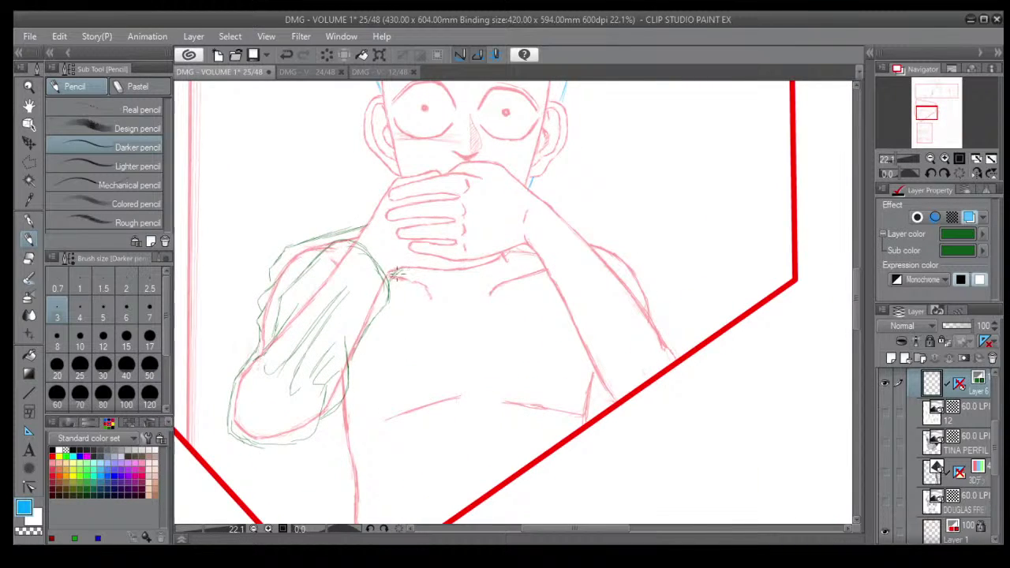
{"action": "mouse_move", "coordinate": [406, 269]}
{"action": "left_mouse_down"}
{"action": "mouse_move", "coordinate": [401, 239]}
{"action": "mouse_move", "coordinate": [358, 224]}
{"action": "mouse_move", "coordinate": [353, 242]}
{"action": "mouse_move", "coordinate": [367, 248]}
{"action": "left_mouse_up"}
{"action": "mouse_move", "coordinate": [380, 242]}
{"action": "left_mouse_down"}
{"action": "mouse_move", "coordinate": [376, 253]}
{"action": "mouse_move", "coordinate": [393, 271]}
{"action": "left_mouse_up"}
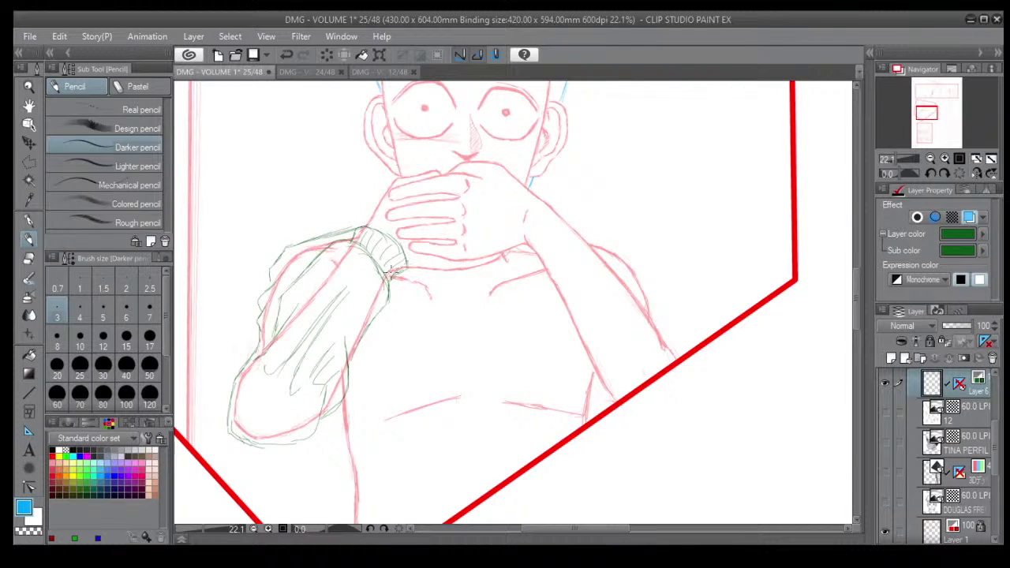
Sketch a loose green sleeve outline with a ribbed wrist cuff around the mouth-covering character's other forearm, down to the panel border.
{"action": "key", "text": "shift+6"}
{"action": "key", "text": "shift+6"}
{"action": "key", "text": "shift+6"}
{"action": "key", "text": "shift+6"}
{"action": "key", "text": "shift+6"}
{"action": "key", "text": "shift+6"}
{"action": "key", "text": "shift+6"}
{"action": "key", "text": "shift+6"}
{"action": "key", "text": "shift+6"}
{"action": "key", "text": "shift+6"}
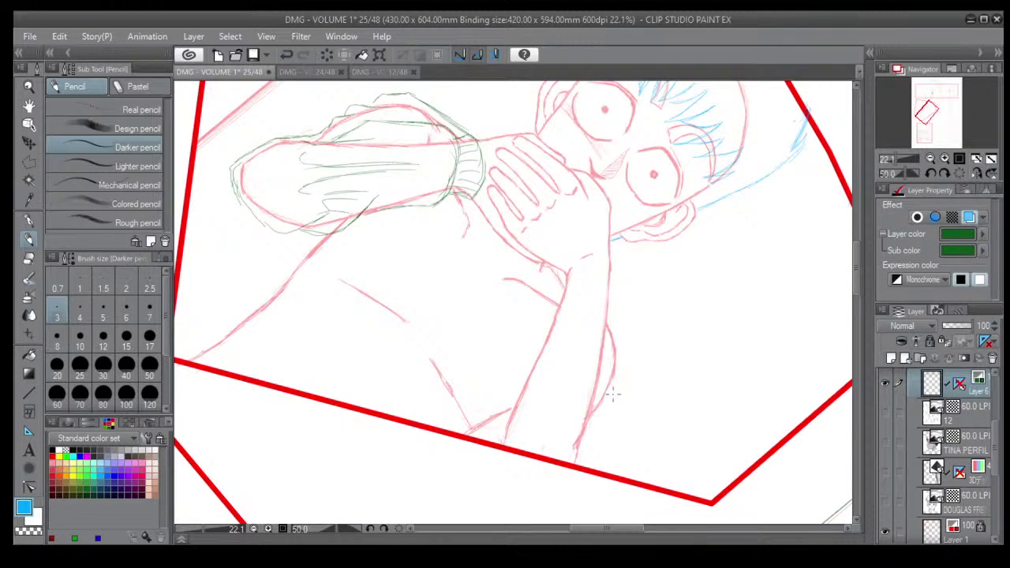
{"action": "mouse_move", "coordinate": [624, 304]}
{"action": "left_mouse_down"}
{"action": "mouse_move", "coordinate": [622, 358]}
{"action": "mouse_move", "coordinate": [623, 346]}
{"action": "mouse_move", "coordinate": [601, 435]}
{"action": "mouse_move", "coordinate": [602, 464]}
{"action": "left_mouse_up"}
{"action": "left_click_drag", "start_coordinate": [607, 429], "coordinate": [602, 467]}
{"action": "left_click_drag", "start_coordinate": [559, 294], "coordinate": [535, 346]}
{"action": "left_click_drag", "start_coordinate": [552, 312], "coordinate": [523, 380]}
{"action": "left_click_drag", "start_coordinate": [542, 339], "coordinate": [493, 445]}
{"action": "mouse_move", "coordinate": [626, 313]}
{"action": "left_mouse_down"}
{"action": "mouse_move", "coordinate": [630, 283]}
{"action": "mouse_move", "coordinate": [600, 277]}
{"action": "mouse_move", "coordinate": [623, 280]}
{"action": "mouse_move", "coordinate": [579, 281]}
{"action": "mouse_move", "coordinate": [631, 279]}
{"action": "mouse_move", "coordinate": [570, 268]}
{"action": "mouse_move", "coordinate": [552, 299]}
{"action": "left_mouse_up"}
{"action": "mouse_move", "coordinate": [630, 280]}
{"action": "left_mouse_down"}
{"action": "mouse_move", "coordinate": [612, 250]}
{"action": "mouse_move", "coordinate": [580, 251]}
{"action": "mouse_move", "coordinate": [566, 276]}
{"action": "mouse_move", "coordinate": [591, 264]}
{"action": "left_mouse_up"}
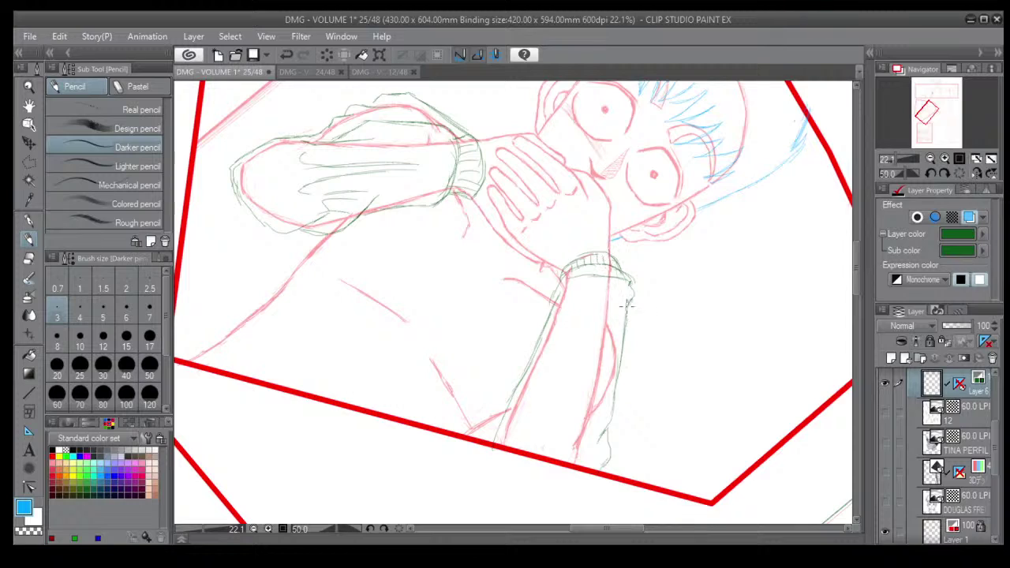
Add long green fabric folds running along this second sleeve from the cuff down to the panel border.
{"action": "left_click_drag", "start_coordinate": [583, 292], "coordinate": [552, 363]}
{"action": "left_click_drag", "start_coordinate": [571, 309], "coordinate": [542, 388]}
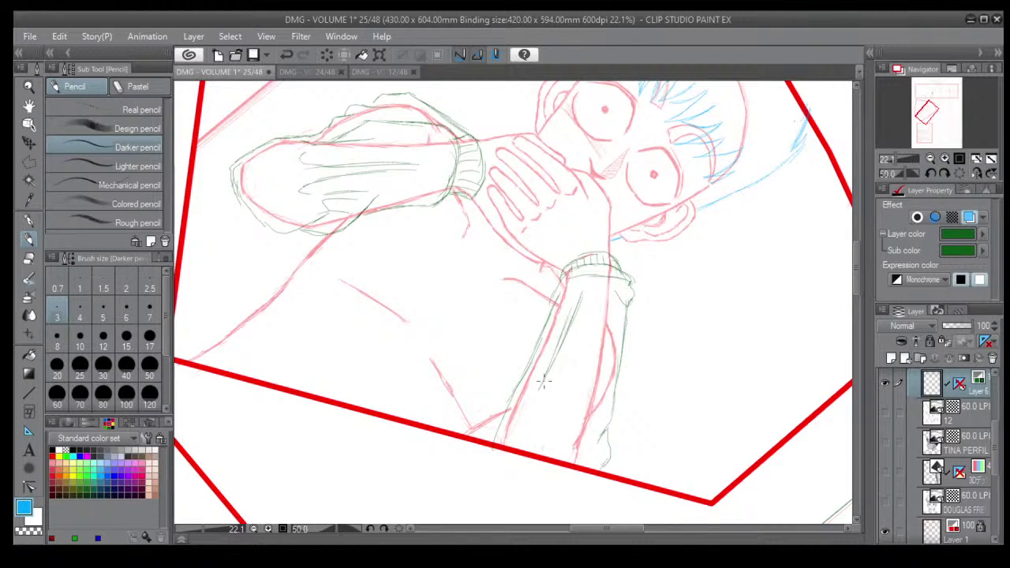
{"action": "left_click_drag", "start_coordinate": [586, 293], "coordinate": [564, 366]}
{"action": "left_click_drag", "start_coordinate": [575, 314], "coordinate": [551, 397]}
{"action": "mouse_move", "coordinate": [592, 294]}
{"action": "left_mouse_down"}
{"action": "mouse_move", "coordinate": [563, 471]}
{"action": "mouse_move", "coordinate": [549, 440]}
{"action": "left_mouse_up"}
{"action": "left_click_drag", "start_coordinate": [571, 400], "coordinate": [544, 451]}
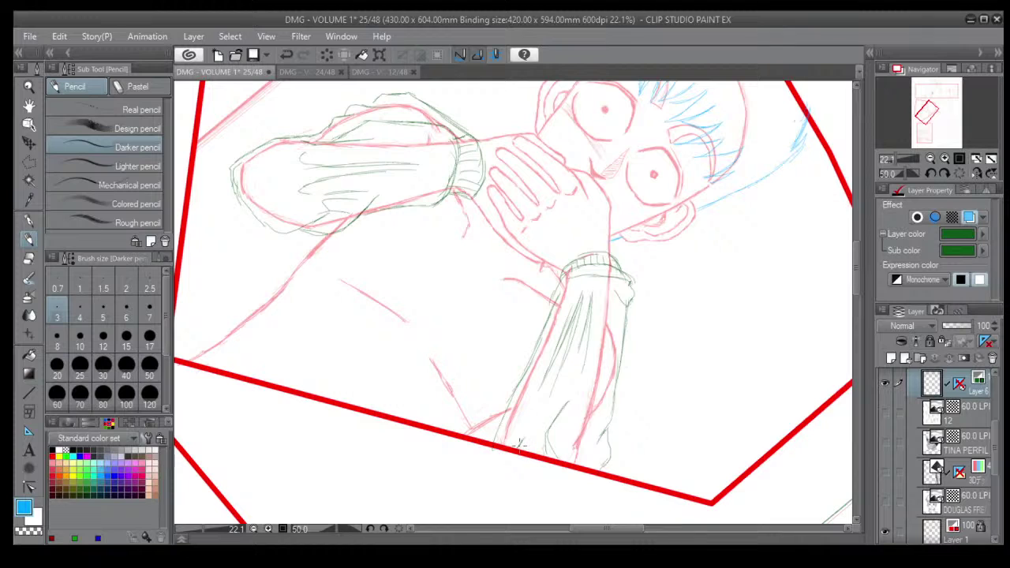
Sketch the shirt's body in green with a loose side edge, chest folds and a V-shaped collar below the hands.
{"action": "key", "text": "minus"}
{"action": "key", "text": "minus"}
{"action": "key", "text": "minus"}
{"action": "key", "text": "minus"}
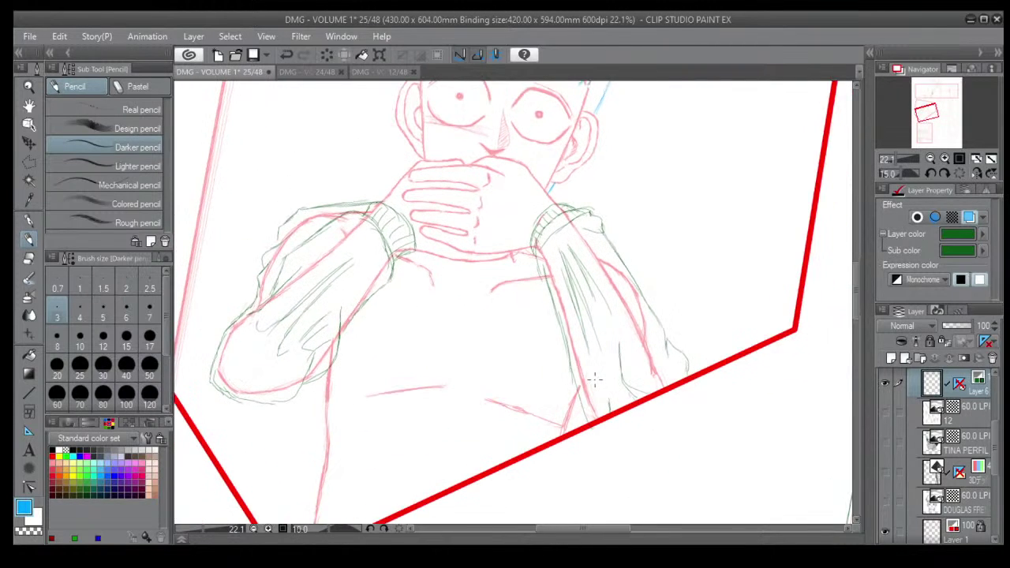
{"action": "scroll", "coordinate": [595, 380], "scroll_direction": "down", "scroll_amount": 1}
{"action": "scroll", "coordinate": [596, 380], "scroll_direction": "down", "scroll_amount": 1}
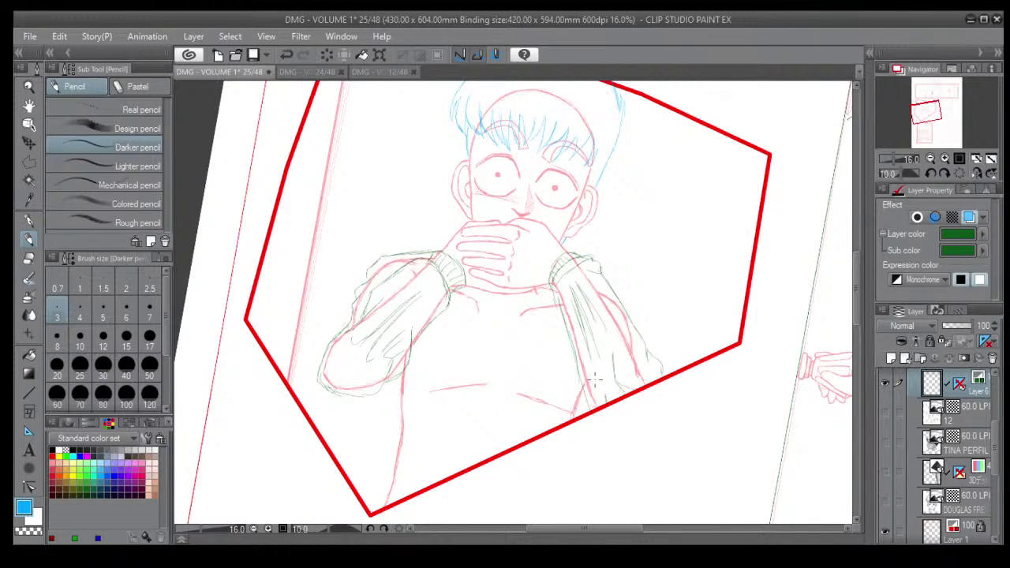
{"action": "key", "text": "minus"}
{"action": "key", "text": "minus"}
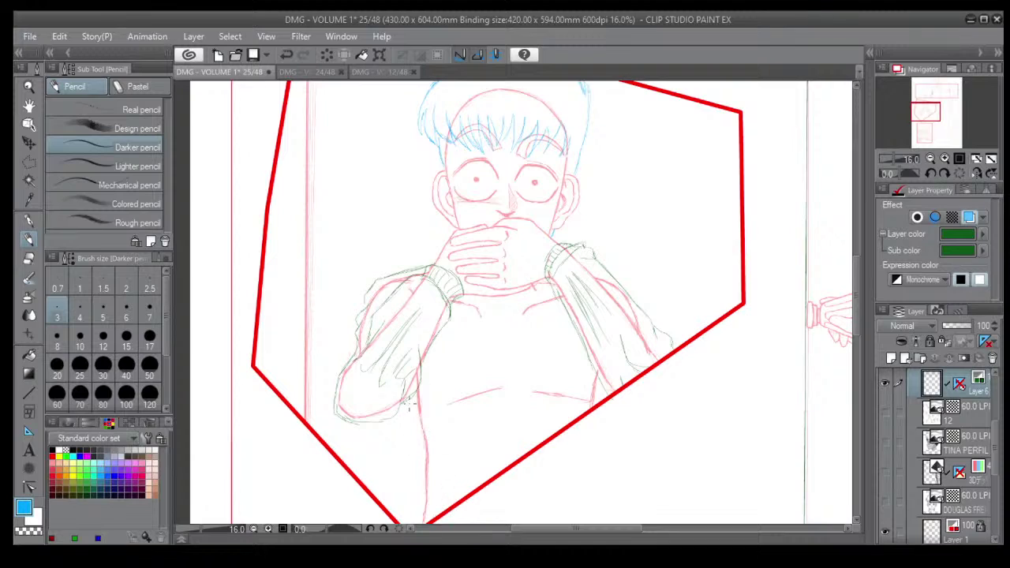
{"action": "mouse_move", "coordinate": [408, 403]}
{"action": "left_mouse_down"}
{"action": "mouse_move", "coordinate": [410, 441]}
{"action": "mouse_move", "coordinate": [433, 475]}
{"action": "mouse_move", "coordinate": [421, 464]}
{"action": "mouse_move", "coordinate": [425, 500]}
{"action": "left_mouse_up"}
{"action": "left_click_drag", "start_coordinate": [563, 371], "coordinate": [539, 432]}
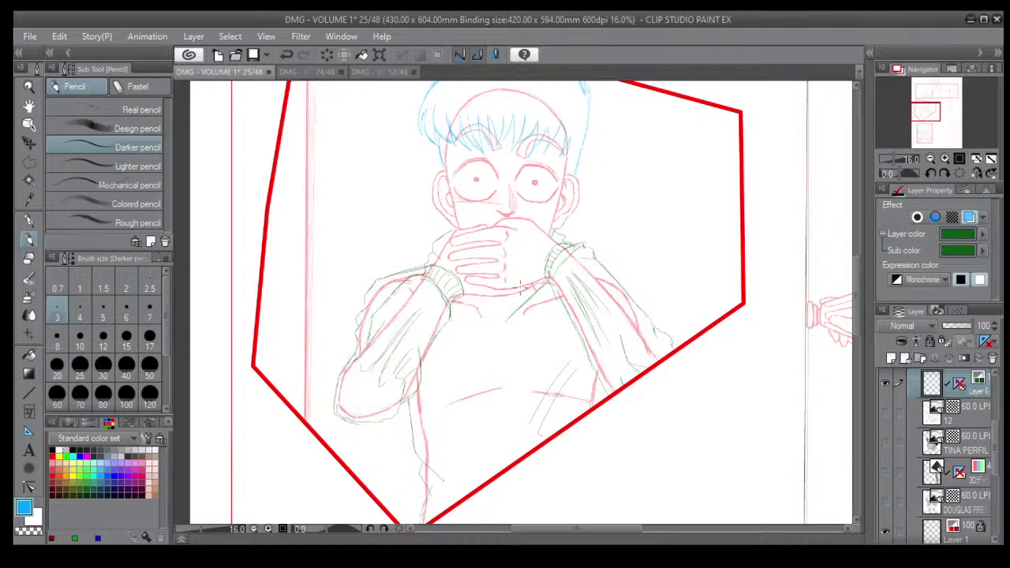
{"action": "mouse_move", "coordinate": [513, 297]}
{"action": "left_mouse_down"}
{"action": "mouse_move", "coordinate": [488, 296]}
{"action": "mouse_move", "coordinate": [490, 320]}
{"action": "mouse_move", "coordinate": [459, 289]}
{"action": "mouse_move", "coordinate": [517, 313]}
{"action": "left_mouse_up"}
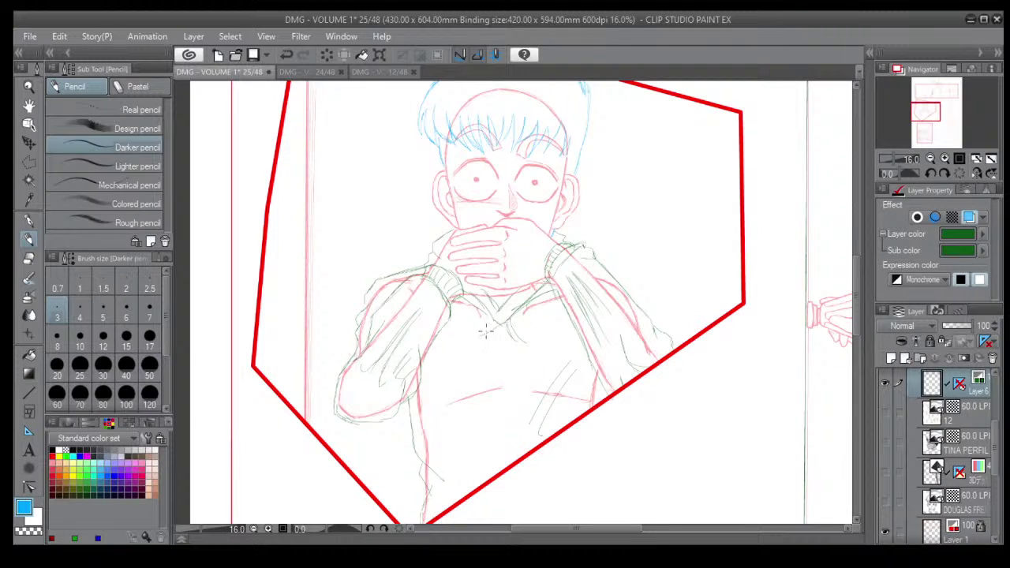
Extend the shirt's green side edge with strokes down to the lowest corner of the character's panel.
{"action": "scroll", "coordinate": [574, 285], "scroll_direction": "down", "scroll_amount": 4}
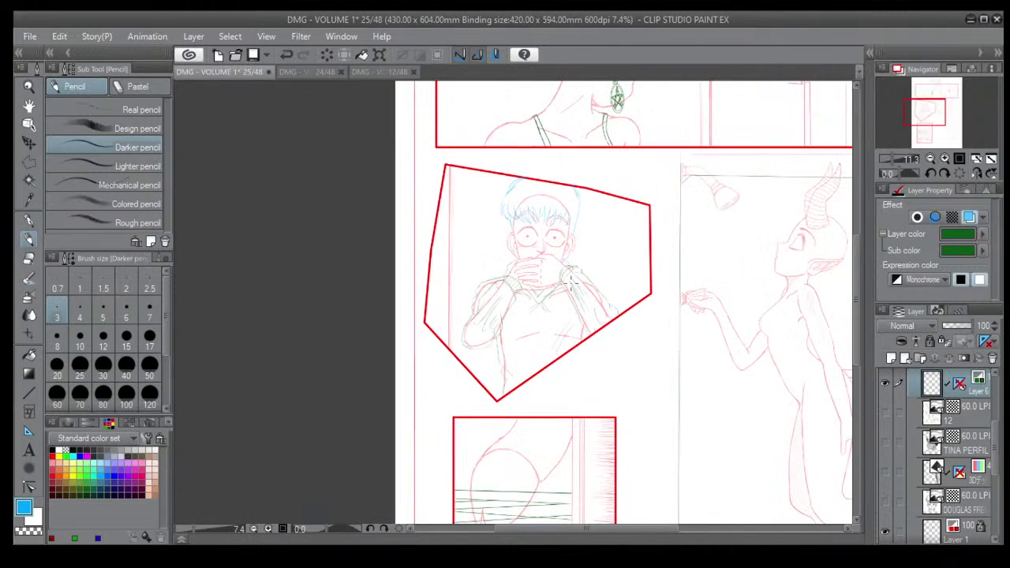
{"action": "left_click_drag", "start_coordinate": [585, 349], "coordinate": [473, 337]}
{"action": "scroll", "coordinate": [433, 379], "scroll_direction": "up", "scroll_amount": 4}
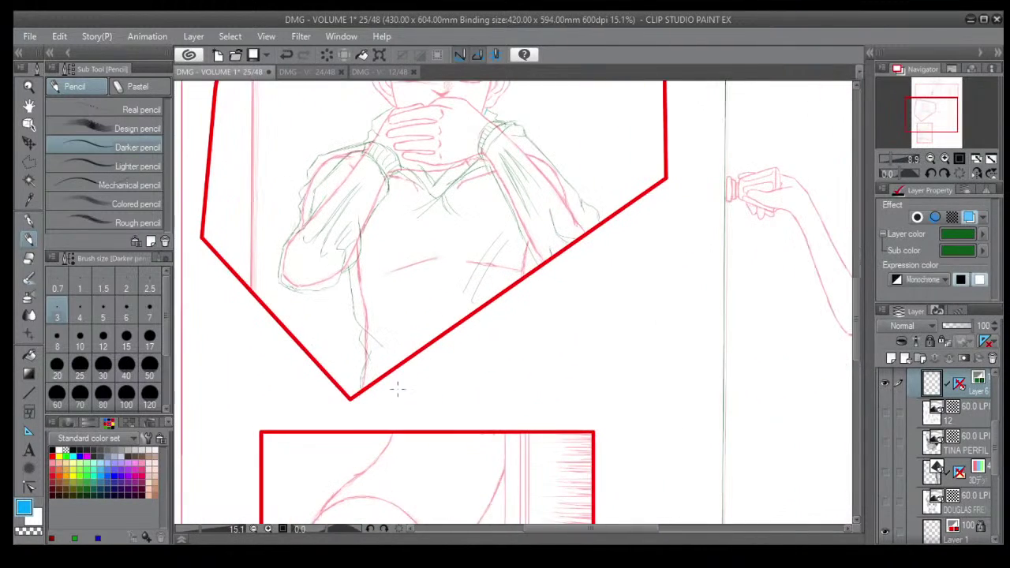
{"action": "left_click_drag", "start_coordinate": [362, 344], "coordinate": [350, 386]}
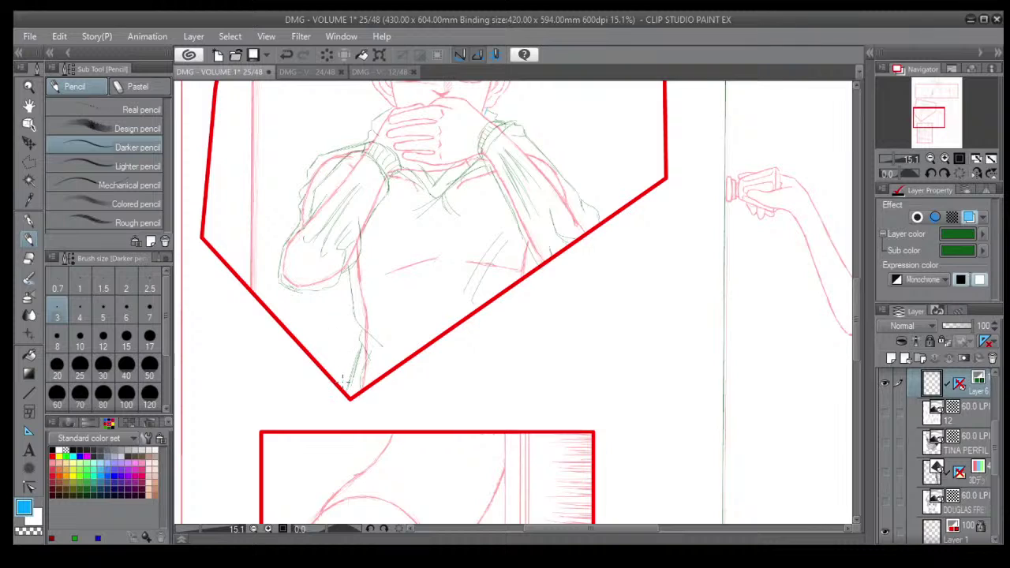
{"action": "scroll", "coordinate": [393, 353], "scroll_direction": "down", "scroll_amount": 3}
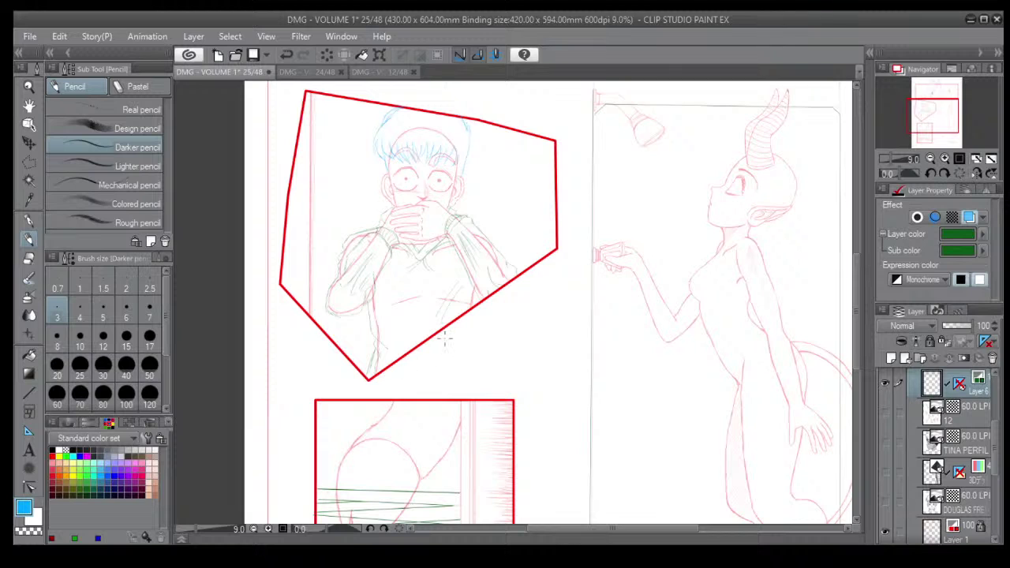
{"action": "scroll", "coordinate": [446, 338], "scroll_direction": "down", "scroll_amount": 5}
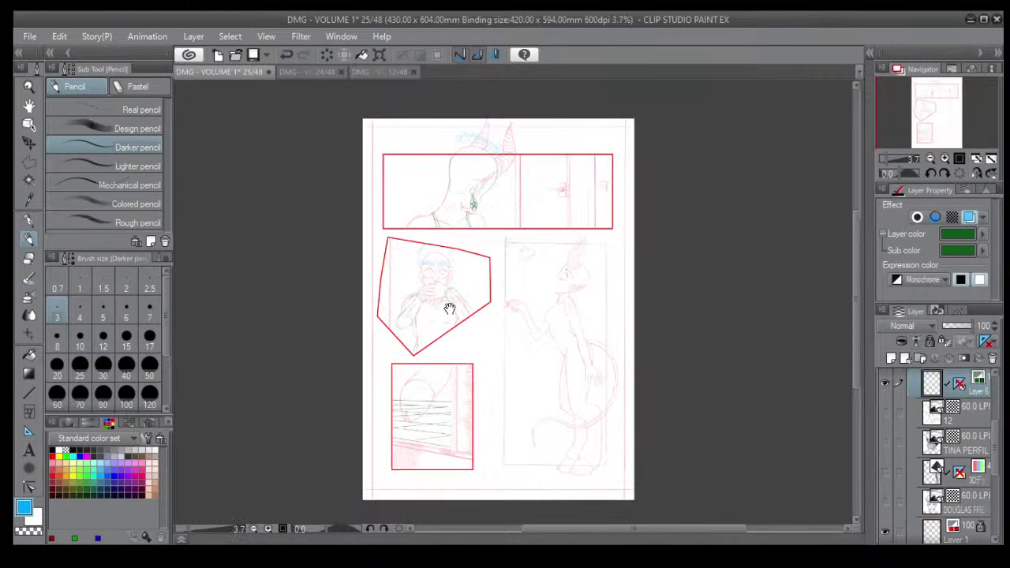
Trace the upper edge and inner fold of the bent sleeve in the polygonal panel with the Darker pencil at brush size 8.
{"action": "left_click_drag", "start_coordinate": [450, 304], "coordinate": [408, 379]}
{"action": "scroll", "coordinate": [408, 379], "scroll_direction": "up", "scroll_amount": 8}
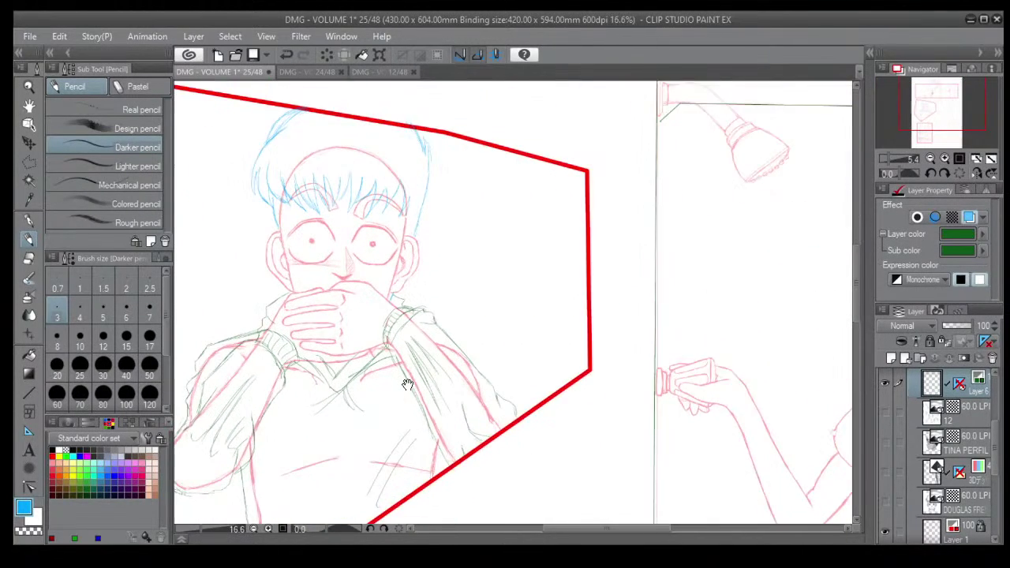
{"action": "scroll", "coordinate": [408, 384], "scroll_direction": "up", "scroll_amount": 4}
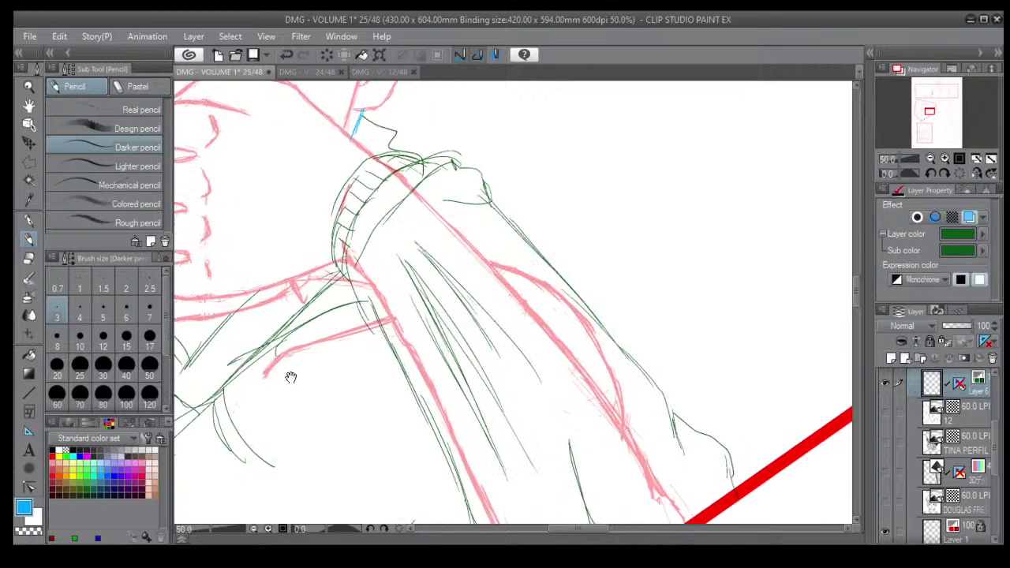
{"action": "left_click_drag", "start_coordinate": [312, 379], "coordinate": [464, 308]}
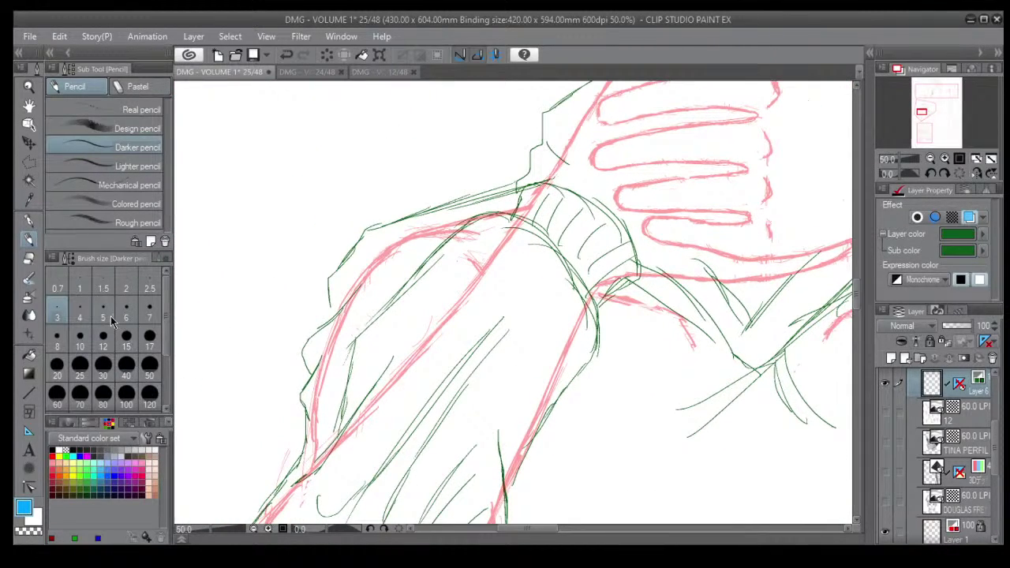
{"action": "left_click", "coordinate": [58, 344]}
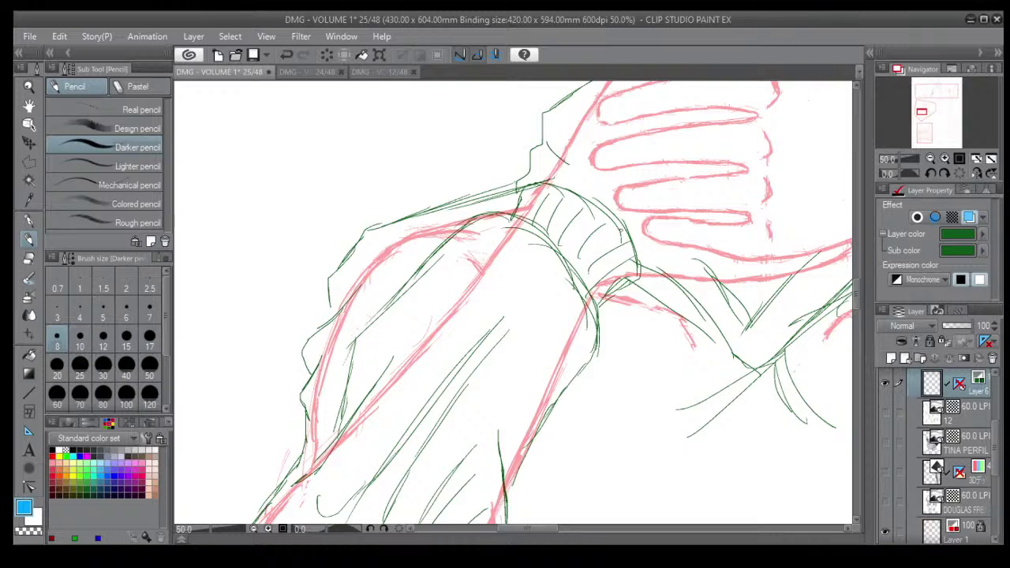
{"action": "mouse_move", "coordinate": [532, 224]}
{"action": "left_mouse_down"}
{"action": "mouse_move", "coordinate": [500, 214]}
{"action": "mouse_move", "coordinate": [438, 248]}
{"action": "left_mouse_up"}
{"action": "left_click_drag", "start_coordinate": [471, 218], "coordinate": [393, 301]}
{"action": "left_click_drag", "start_coordinate": [423, 269], "coordinate": [392, 304]}
{"action": "mouse_move", "coordinate": [452, 249]}
{"action": "left_mouse_down"}
{"action": "mouse_move", "coordinate": [370, 319]}
{"action": "mouse_move", "coordinate": [349, 354]}
{"action": "mouse_move", "coordinate": [337, 423]}
{"action": "left_mouse_up"}
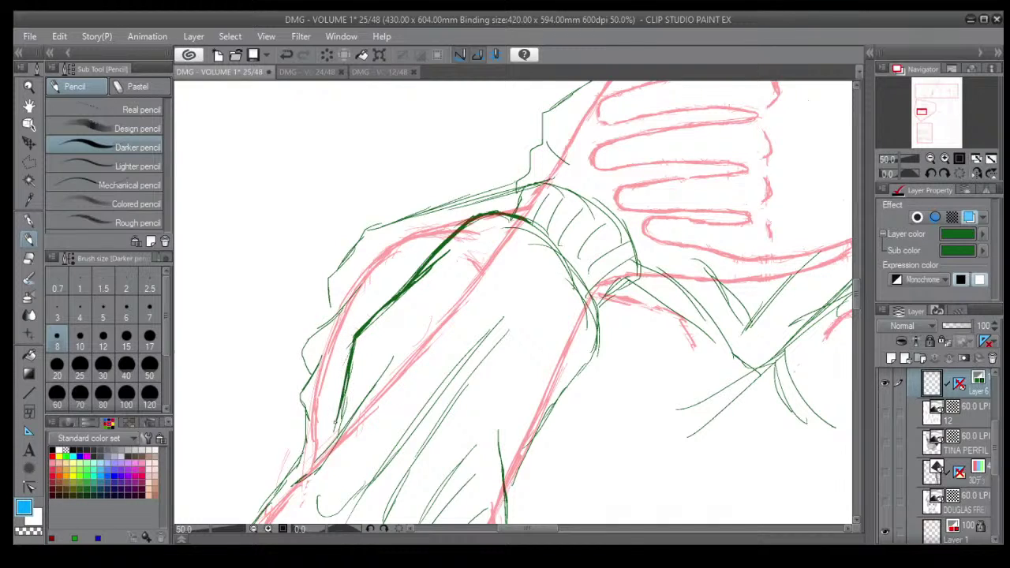
{"action": "left_click_drag", "start_coordinate": [349, 379], "coordinate": [335, 431]}
{"action": "mouse_move", "coordinate": [395, 350]}
{"action": "left_mouse_down"}
{"action": "mouse_move", "coordinate": [368, 403]}
{"action": "mouse_move", "coordinate": [293, 486]}
{"action": "left_mouse_up"}
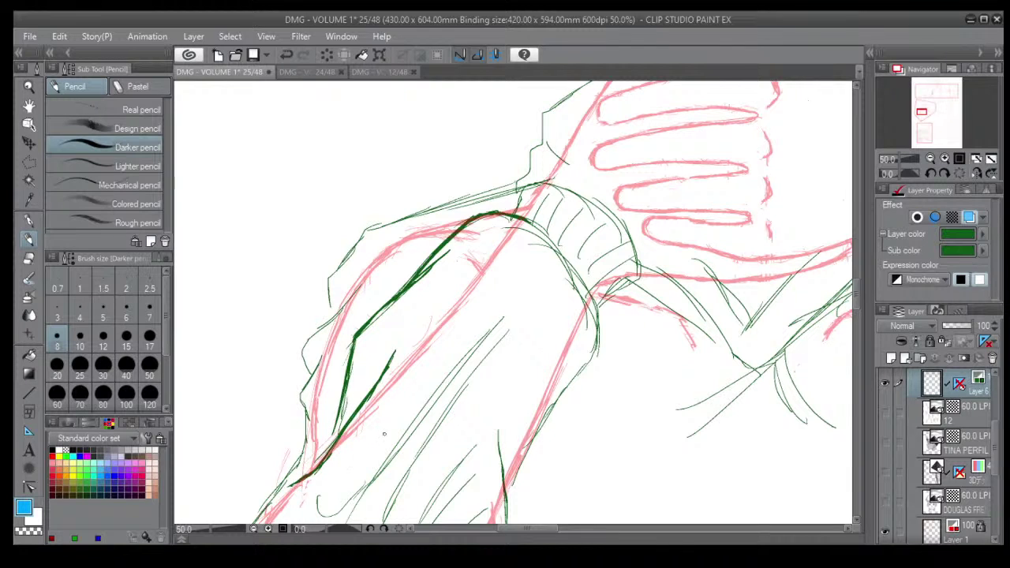
Trace the rounded elbow of the bent sleeve with heavier lines over the thin green sketch.
{"action": "scroll", "coordinate": [472, 319], "scroll_direction": "down", "scroll_amount": 3}
{"action": "left_click_drag", "start_coordinate": [548, 400], "coordinate": [493, 335]}
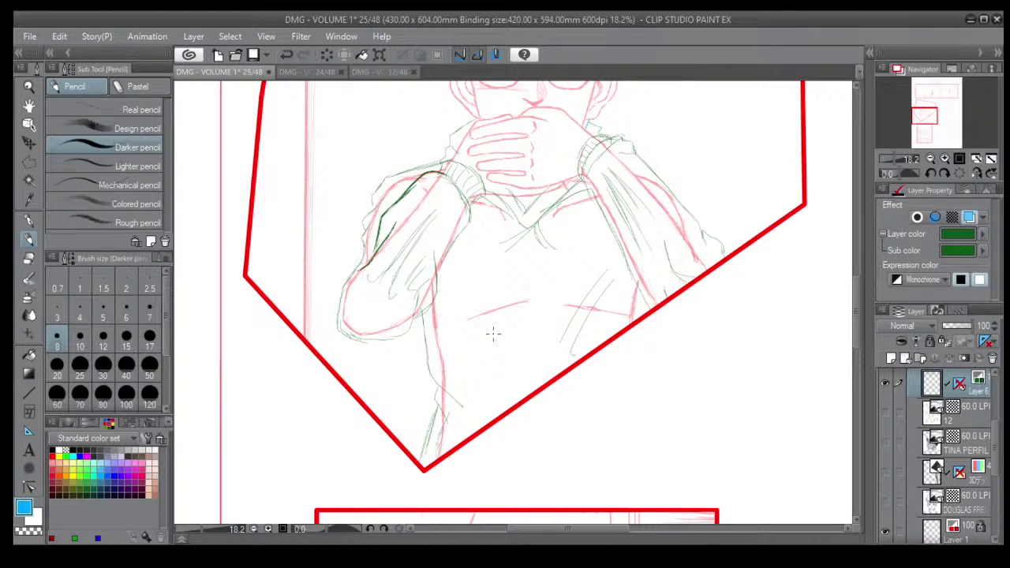
{"action": "scroll", "coordinate": [485, 300], "scroll_direction": "up", "scroll_amount": 1}
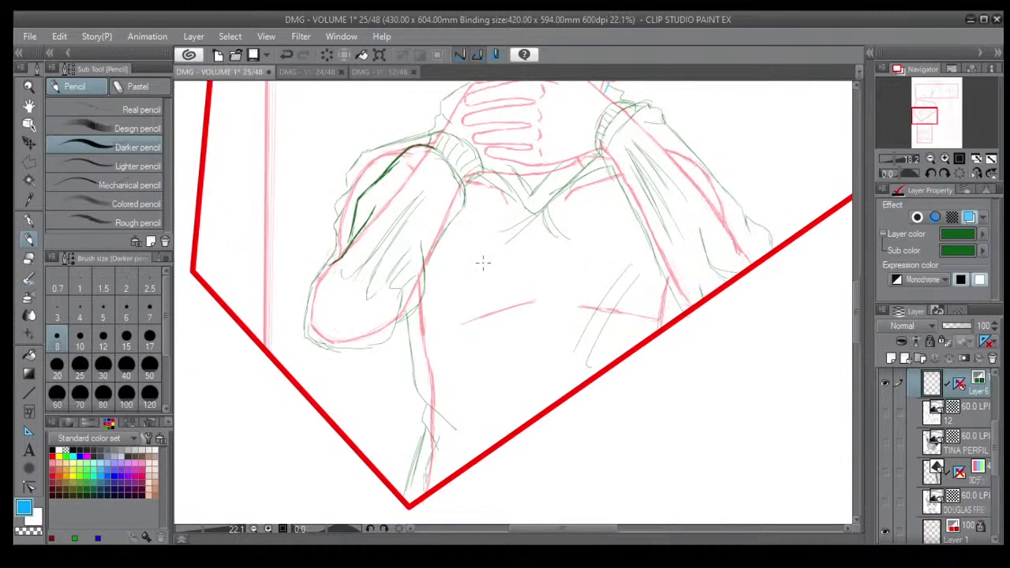
{"action": "scroll", "coordinate": [355, 284], "scroll_direction": "up", "scroll_amount": 1}
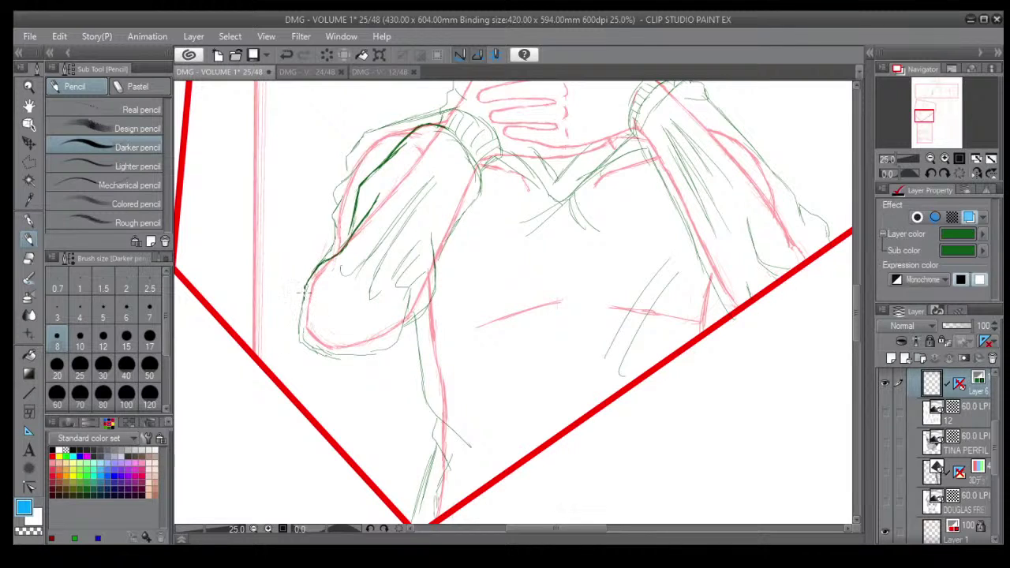
{"action": "left_click_drag", "start_coordinate": [305, 284], "coordinate": [300, 338]}
{"action": "key", "text": "shift+6"}
{"action": "key", "text": "shift+6"}
{"action": "key", "text": "shift+6"}
{"action": "key", "text": "shift+6"}
{"action": "key", "text": "shift+6"}
{"action": "key", "text": "shift+6"}
{"action": "key", "text": "shift+6"}
{"action": "key", "text": "shift+6"}
{"action": "key", "text": "shift+6"}
{"action": "key", "text": "shift+6"}
{"action": "key", "text": "shift+6"}
{"action": "key", "text": "shift+6"}
{"action": "key", "text": "shift+6"}
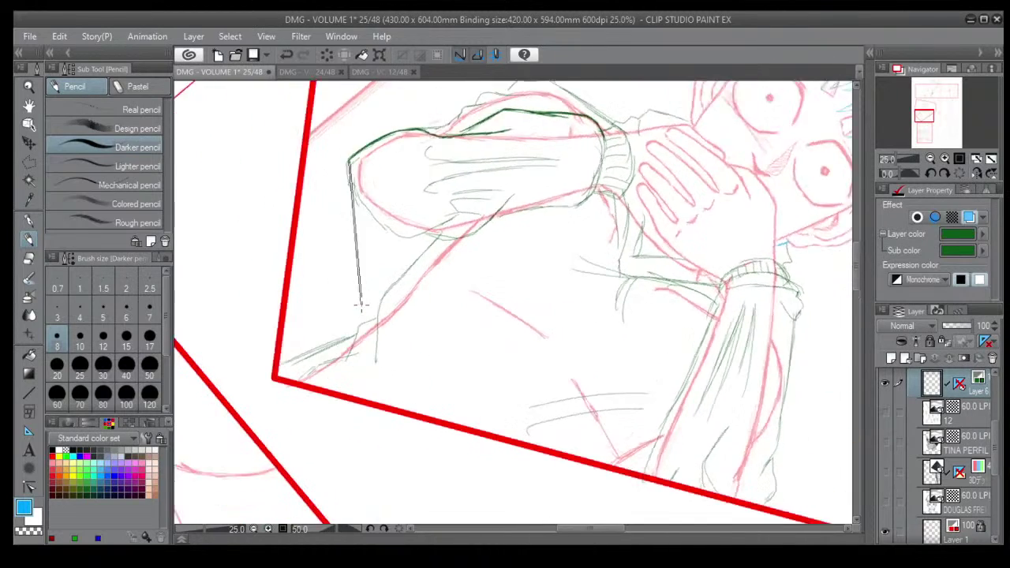
{"action": "mouse_move", "coordinate": [389, 123]}
{"action": "left_mouse_down"}
{"action": "mouse_move", "coordinate": [383, 157]}
{"action": "mouse_move", "coordinate": [383, 140]}
{"action": "mouse_move", "coordinate": [420, 210]}
{"action": "left_mouse_up"}
{"action": "left_click_drag", "start_coordinate": [392, 178], "coordinate": [426, 214]}
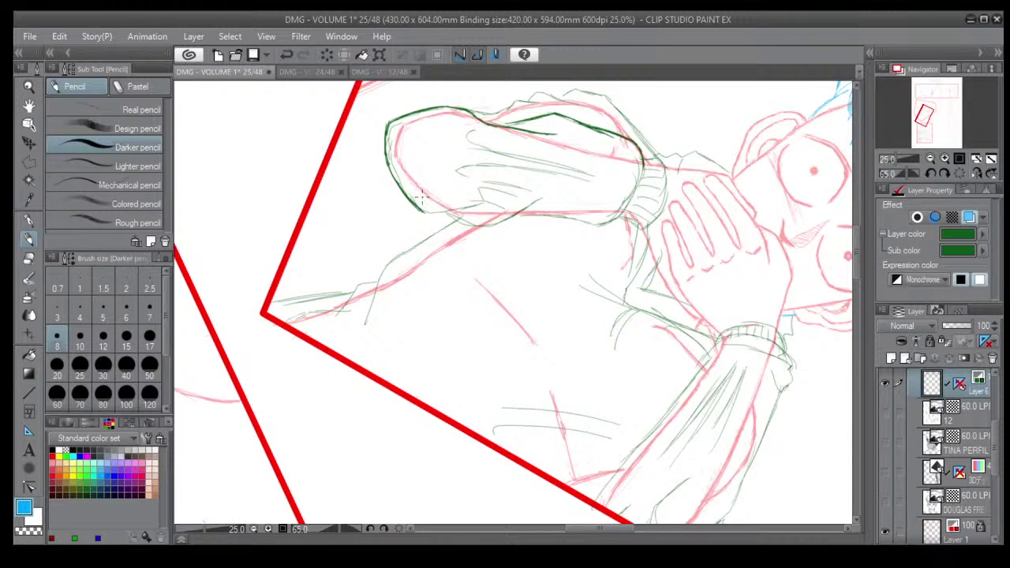
Trace the underside of the bent sleeve from the elbow to the cuff, including the creases at the bend.
{"action": "key", "text": "shift+6"}
{"action": "key", "text": "shift+6"}
{"action": "key", "text": "shift+6"}
{"action": "key", "text": "shift+6"}
{"action": "key", "text": "shift+6"}
{"action": "key", "text": "shift+6"}
{"action": "key", "text": "shift+6"}
{"action": "key", "text": "shift+6"}
{"action": "key", "text": "shift+6"}
{"action": "key", "text": "shift+6"}
{"action": "key", "text": "shift+6"}
{"action": "key", "text": "shift+6"}
{"action": "key", "text": "shift+6"}
{"action": "key", "text": "shift+6"}
{"action": "key", "text": "shift+6"}
{"action": "key", "text": "shift+6"}
{"action": "key", "text": "shift+6"}
{"action": "key", "text": "shift+6"}
{"action": "key", "text": "shift+6"}
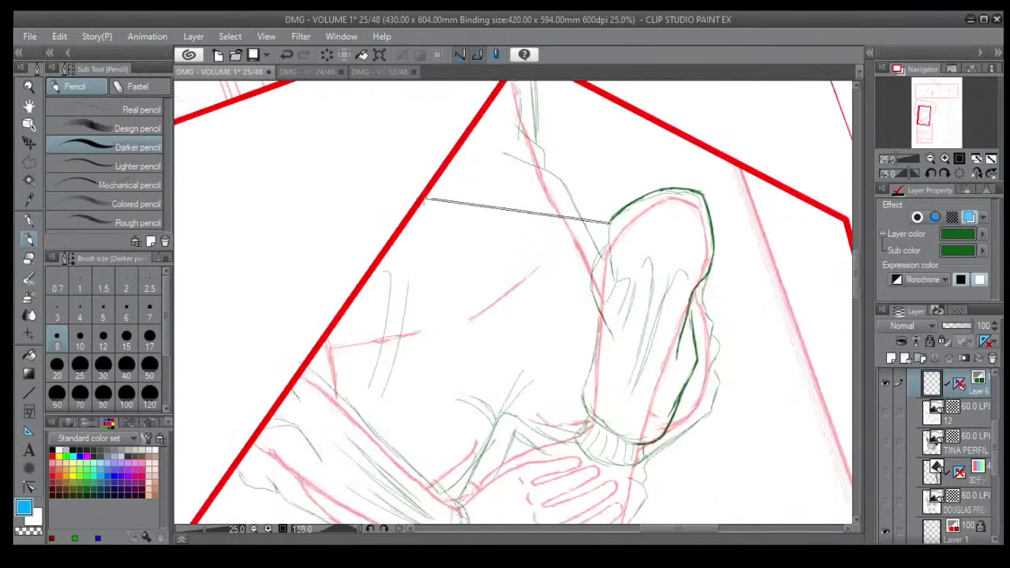
{"action": "left_click_drag", "start_coordinate": [594, 313], "coordinate": [494, 280]}
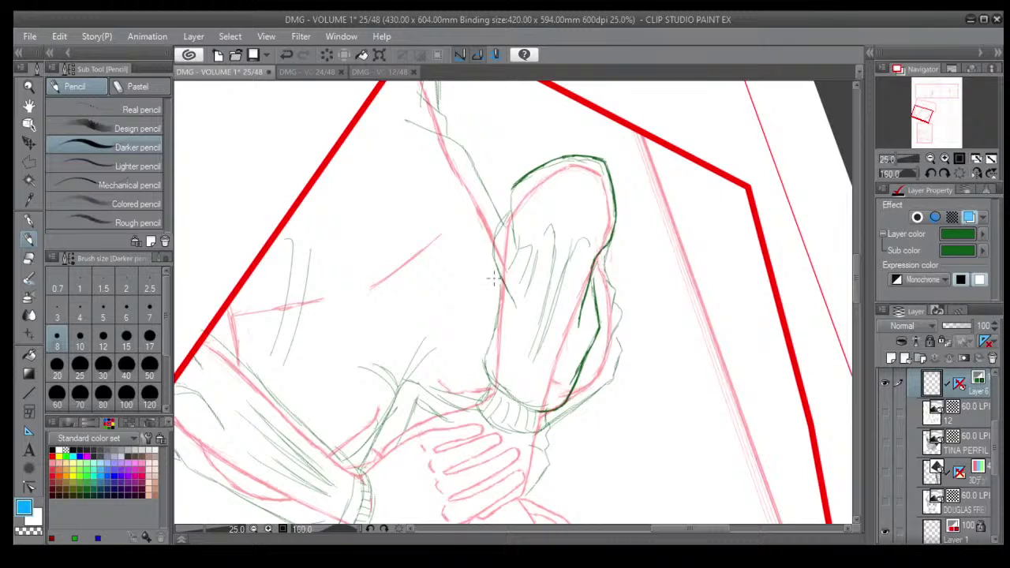
{"action": "mouse_move", "coordinate": [516, 188]}
{"action": "left_mouse_down"}
{"action": "mouse_move", "coordinate": [511, 223]}
{"action": "mouse_move", "coordinate": [513, 198]}
{"action": "mouse_move", "coordinate": [517, 254]}
{"action": "left_mouse_up"}
{"action": "mouse_move", "coordinate": [501, 207]}
{"action": "left_mouse_down"}
{"action": "mouse_move", "coordinate": [495, 244]}
{"action": "mouse_move", "coordinate": [494, 229]}
{"action": "mouse_move", "coordinate": [505, 306]}
{"action": "left_mouse_up"}
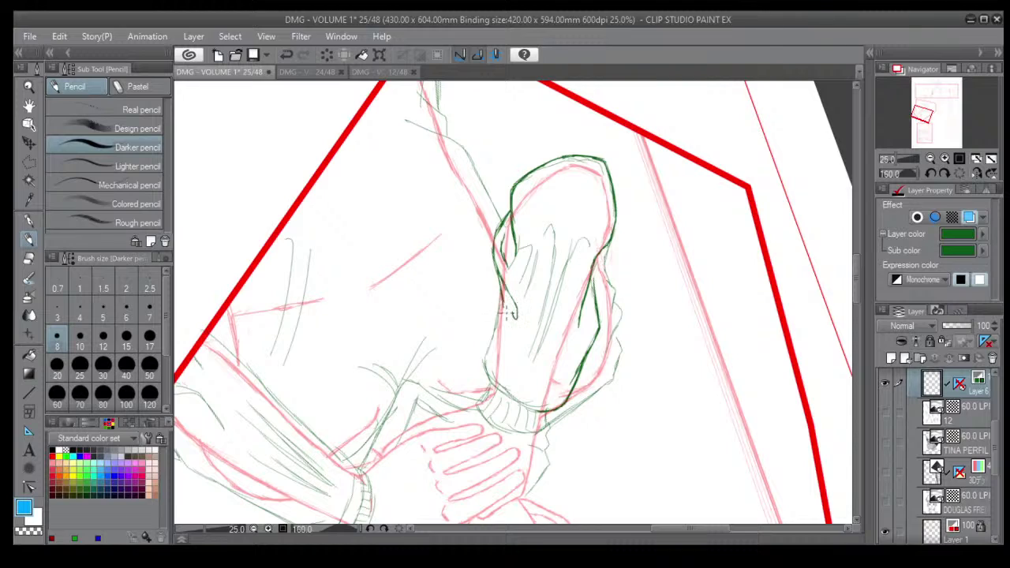
{"action": "left_click_drag", "start_coordinate": [502, 236], "coordinate": [506, 265]}
{"action": "mouse_move", "coordinate": [498, 302]}
{"action": "left_mouse_down"}
{"action": "mouse_move", "coordinate": [480, 377]}
{"action": "mouse_move", "coordinate": [498, 388]}
{"action": "left_mouse_up"}
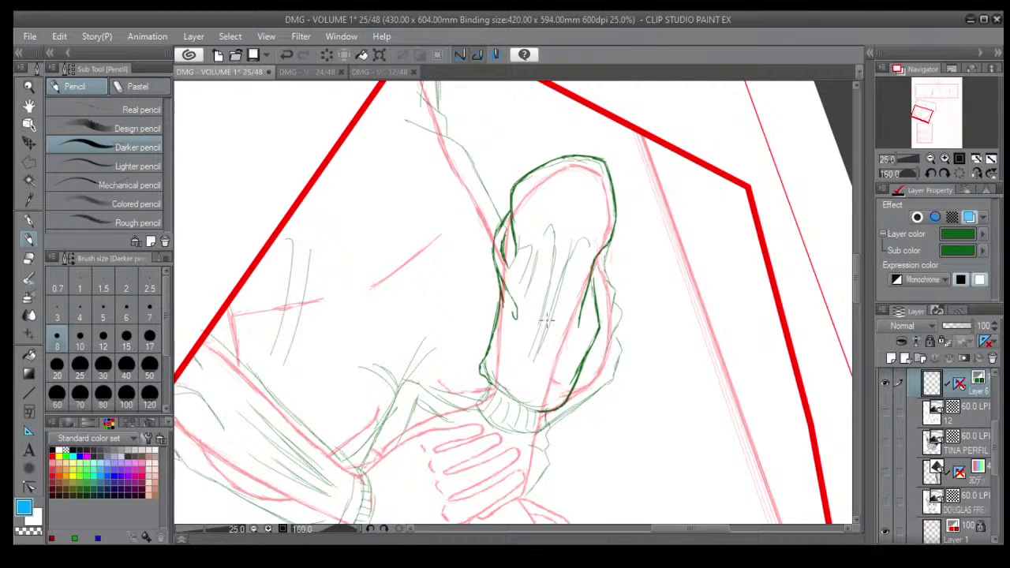
Trace the bent sleeve's cuff with its outline and ribbing lines.
{"action": "key", "text": "shift+6"}
{"action": "key", "text": "shift+6"}
{"action": "key", "text": "shift+6"}
{"action": "key", "text": "shift+6"}
{"action": "key", "text": "shift+6"}
{"action": "key", "text": "shift+6"}
{"action": "key", "text": "shift+6"}
{"action": "key", "text": "shift+6"}
{"action": "key", "text": "shift+6"}
{"action": "key", "text": "shift+6"}
{"action": "key", "text": "shift+6"}
{"action": "key", "text": "shift+6"}
{"action": "key", "text": "shift+6"}
{"action": "key", "text": "shift+6"}
{"action": "key", "text": "shift+6"}
{"action": "key", "text": "shift+6"}
{"action": "key", "text": "shift+6"}
{"action": "key", "text": "shift+6"}
{"action": "key", "text": "shift+6"}
{"action": "key", "text": "shift+6"}
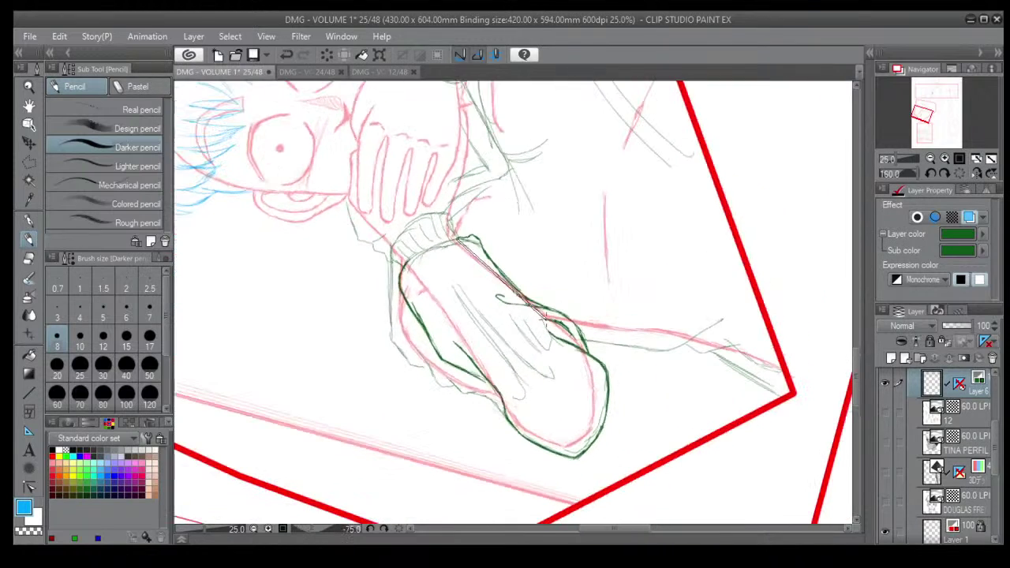
{"action": "key", "text": "shift+6"}
{"action": "key", "text": "shift+6"}
{"action": "key", "text": "shift+6"}
{"action": "key", "text": "shift+6"}
{"action": "key", "text": "shift+6"}
{"action": "key", "text": "shift+6"}
{"action": "scroll", "coordinate": [547, 318], "scroll_direction": "down", "scroll_amount": 3}
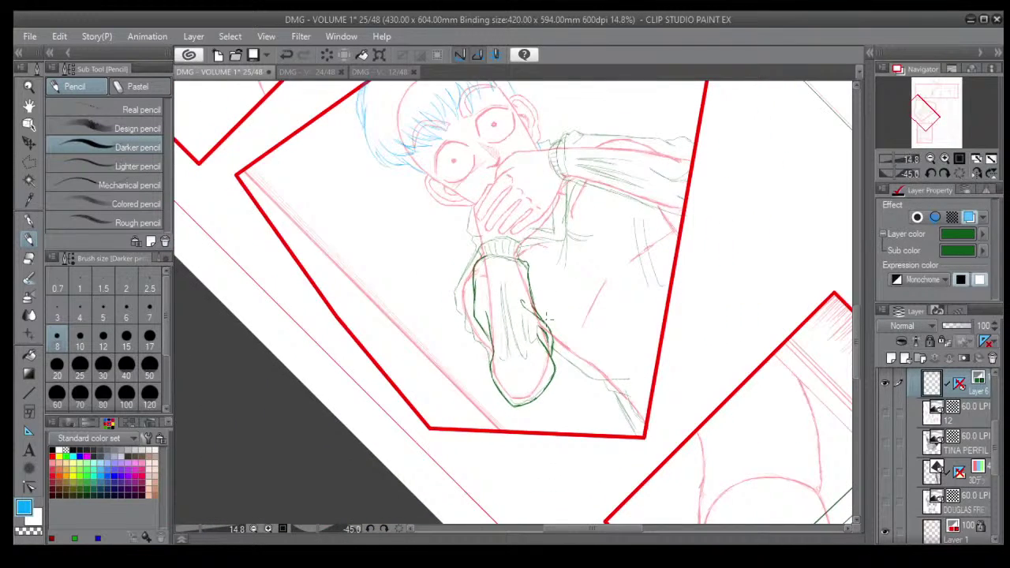
{"action": "scroll", "coordinate": [547, 315], "scroll_direction": "up", "scroll_amount": 3}
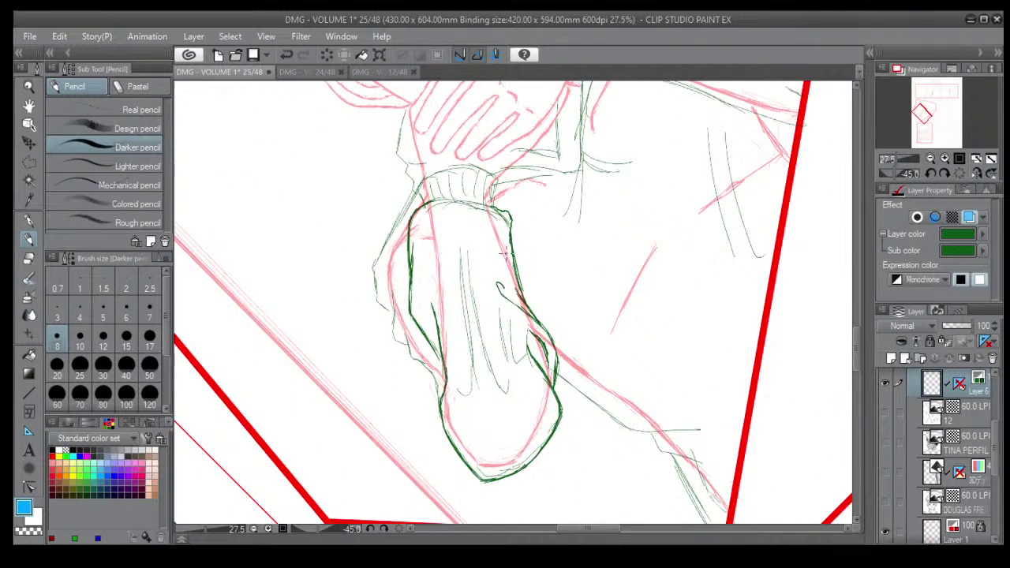
{"action": "left_click_drag", "start_coordinate": [493, 209], "coordinate": [428, 203]}
{"action": "mouse_move", "coordinate": [495, 181]}
{"action": "left_mouse_down"}
{"action": "mouse_move", "coordinate": [493, 204]}
{"action": "mouse_move", "coordinate": [487, 169]}
{"action": "mouse_move", "coordinate": [445, 169]}
{"action": "mouse_move", "coordinate": [415, 186]}
{"action": "mouse_move", "coordinate": [417, 202]}
{"action": "mouse_move", "coordinate": [468, 203]}
{"action": "left_mouse_up"}
{"action": "left_click_drag", "start_coordinate": [478, 166], "coordinate": [471, 197]}
{"action": "left_click_drag", "start_coordinate": [481, 194], "coordinate": [479, 202]}
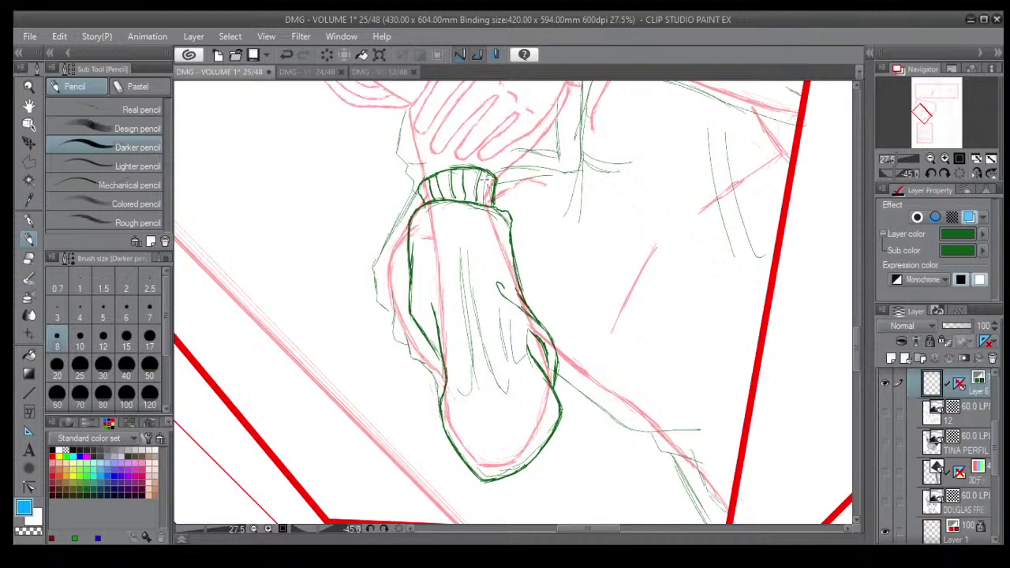
Trace the puffed outer contour of the sleeve behind the forearm, from the cuff down to the elbow, with its small folds.
{"action": "mouse_move", "coordinate": [416, 194]}
{"action": "left_mouse_down"}
{"action": "mouse_move", "coordinate": [378, 245]}
{"action": "mouse_move", "coordinate": [374, 273]}
{"action": "mouse_move", "coordinate": [388, 272]}
{"action": "left_mouse_up"}
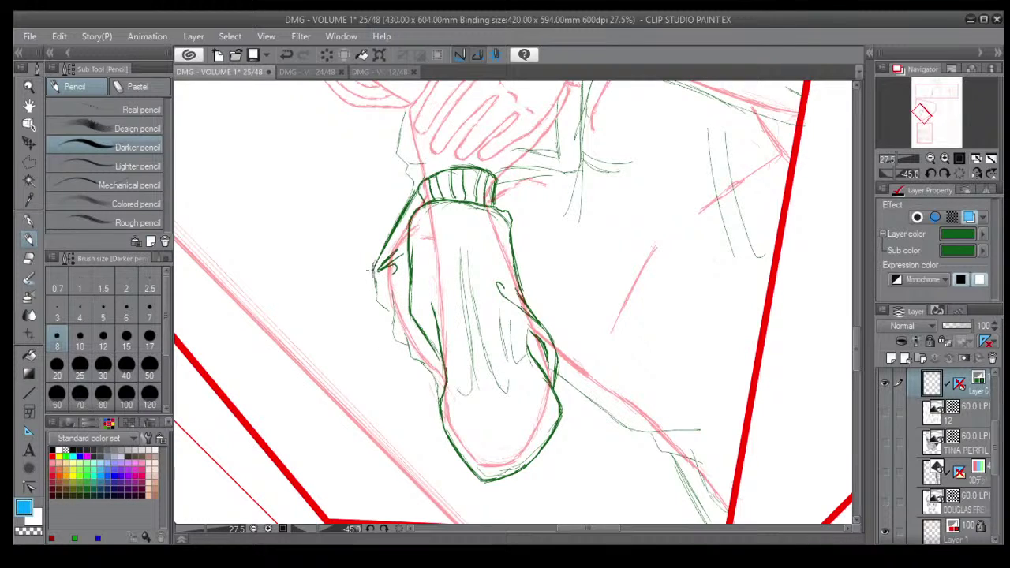
{"action": "left_click_drag", "start_coordinate": [376, 282], "coordinate": [409, 352]}
{"action": "key", "text": "asciicircum"}
{"action": "key", "text": "asciicircum"}
{"action": "key", "text": "asciicircum"}
{"action": "key", "text": "asciicircum"}
{"action": "key", "text": "asciicircum"}
{"action": "key", "text": "asciicircum"}
{"action": "key", "text": "asciicircum"}
{"action": "key", "text": "asciicircum"}
{"action": "key", "text": "asciicircum"}
{"action": "key", "text": "asciicircum"}
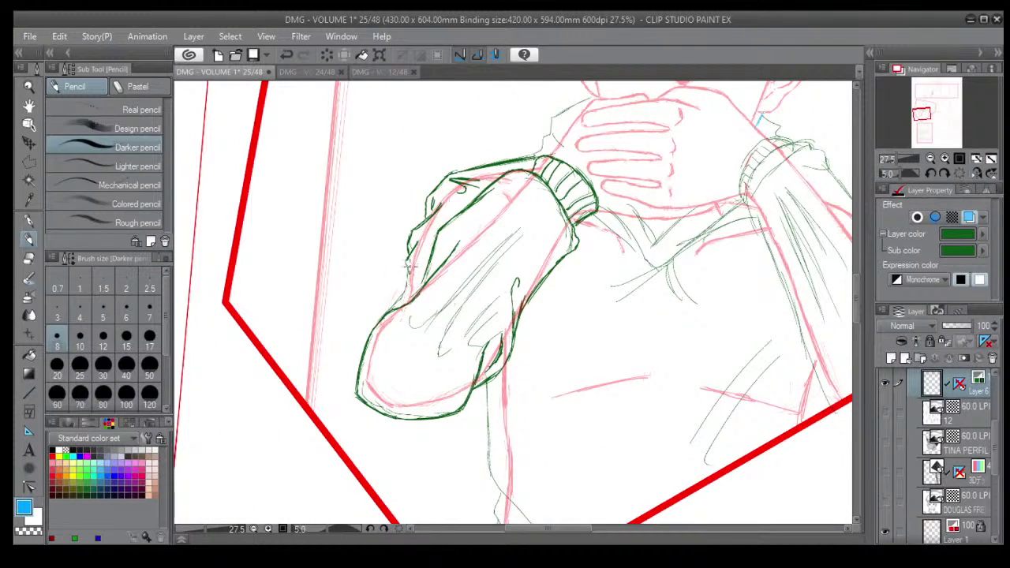
{"action": "mouse_move", "coordinate": [405, 261]}
{"action": "left_mouse_down"}
{"action": "mouse_move", "coordinate": [423, 277]}
{"action": "mouse_move", "coordinate": [401, 277]}
{"action": "mouse_move", "coordinate": [385, 319]}
{"action": "left_mouse_up"}
Draw fabric wrinkles at the elbow, along the middle of the forearm and near the cuff of the bent sleeve.
{"action": "mouse_move", "coordinate": [376, 362]}
{"action": "left_mouse_down"}
{"action": "mouse_move", "coordinate": [376, 402]}
{"action": "mouse_move", "coordinate": [433, 403]}
{"action": "mouse_move", "coordinate": [412, 411]}
{"action": "left_mouse_up"}
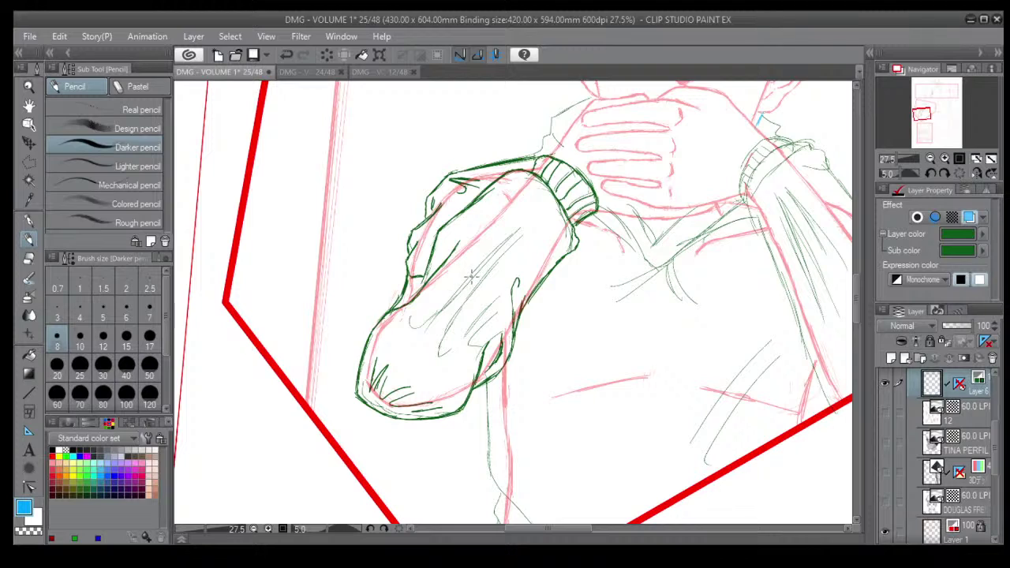
{"action": "mouse_move", "coordinate": [476, 270]}
{"action": "left_mouse_down"}
{"action": "mouse_move", "coordinate": [424, 318]}
{"action": "mouse_move", "coordinate": [441, 301]}
{"action": "mouse_move", "coordinate": [407, 312]}
{"action": "left_mouse_up"}
{"action": "left_click_drag", "start_coordinate": [483, 274], "coordinate": [422, 331]}
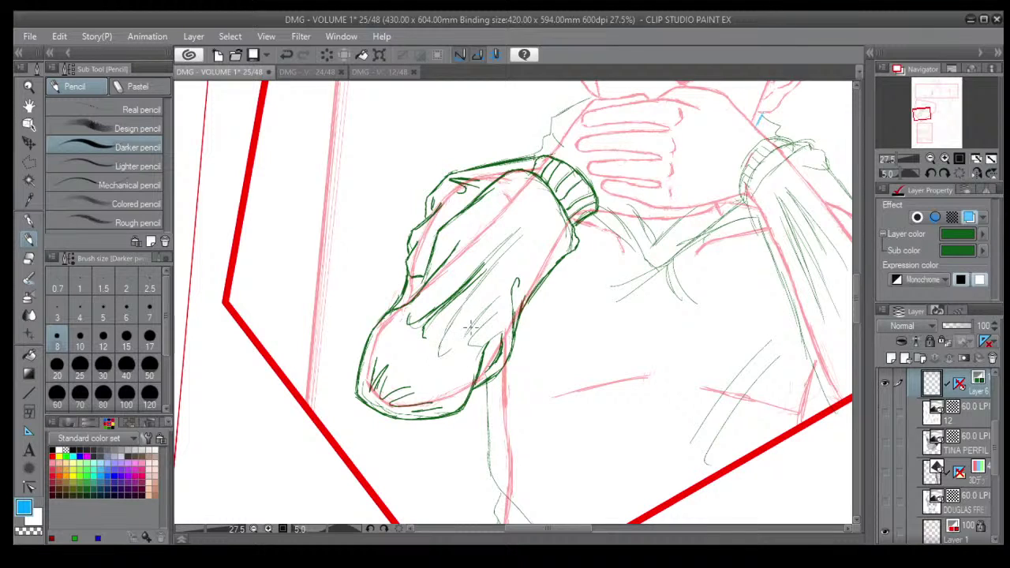
{"action": "mouse_move", "coordinate": [491, 293]}
{"action": "left_mouse_down"}
{"action": "mouse_move", "coordinate": [448, 365]}
{"action": "mouse_move", "coordinate": [465, 334]}
{"action": "mouse_move", "coordinate": [456, 346]}
{"action": "mouse_move", "coordinate": [445, 391]}
{"action": "mouse_move", "coordinate": [430, 390]}
{"action": "mouse_move", "coordinate": [445, 372]}
{"action": "mouse_move", "coordinate": [427, 365]}
{"action": "mouse_move", "coordinate": [437, 349]}
{"action": "mouse_move", "coordinate": [419, 378]}
{"action": "left_mouse_up"}
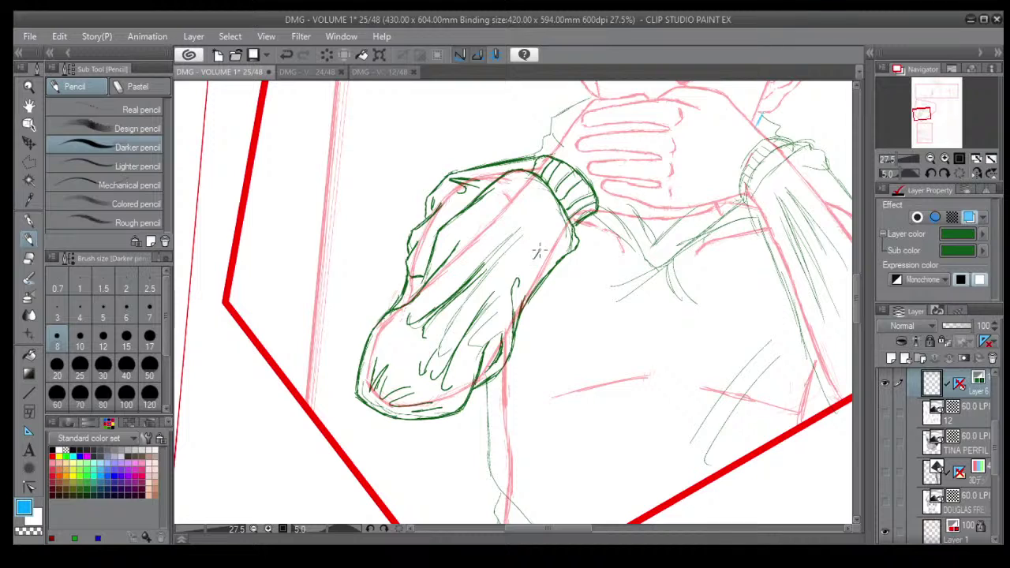
{"action": "mouse_move", "coordinate": [536, 257]}
{"action": "left_mouse_down"}
{"action": "mouse_move", "coordinate": [548, 204]}
{"action": "mouse_move", "coordinate": [534, 254]}
{"action": "left_mouse_up"}
{"action": "left_click_drag", "start_coordinate": [526, 181], "coordinate": [534, 185]}
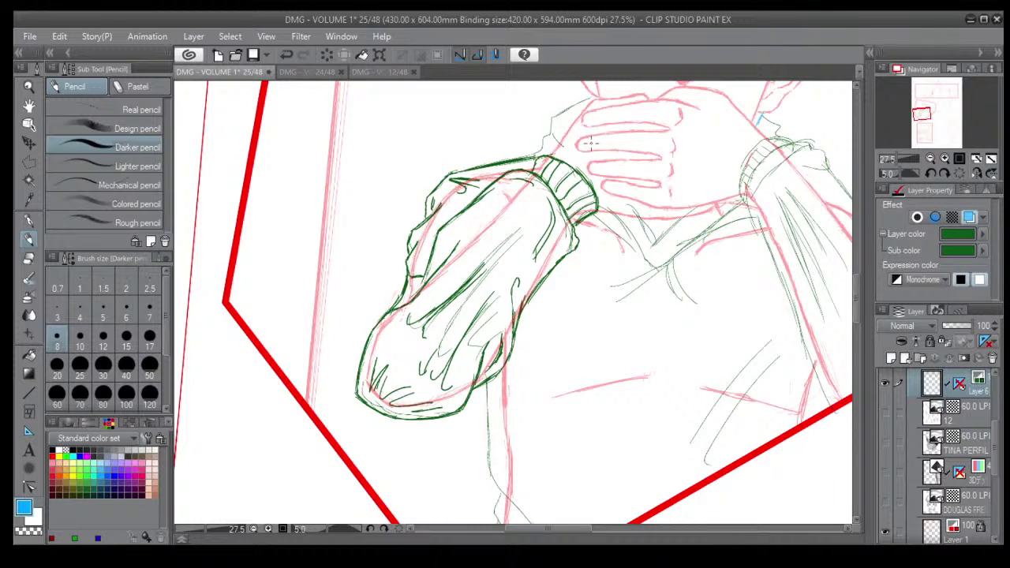
Trace the side of the shirt from below the bent elbow down to the panel's lowest corner.
{"action": "scroll", "coordinate": [648, 236], "scroll_direction": "down", "scroll_amount": 5}
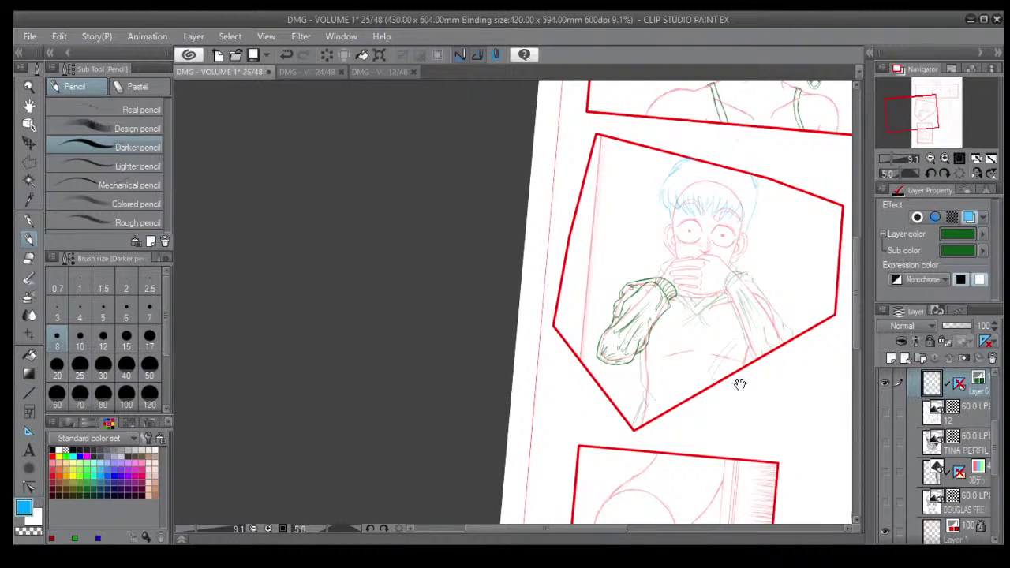
{"action": "left_click_drag", "start_coordinate": [772, 410], "coordinate": [550, 388]}
{"action": "scroll", "coordinate": [489, 339], "scroll_direction": "up", "scroll_amount": 1}
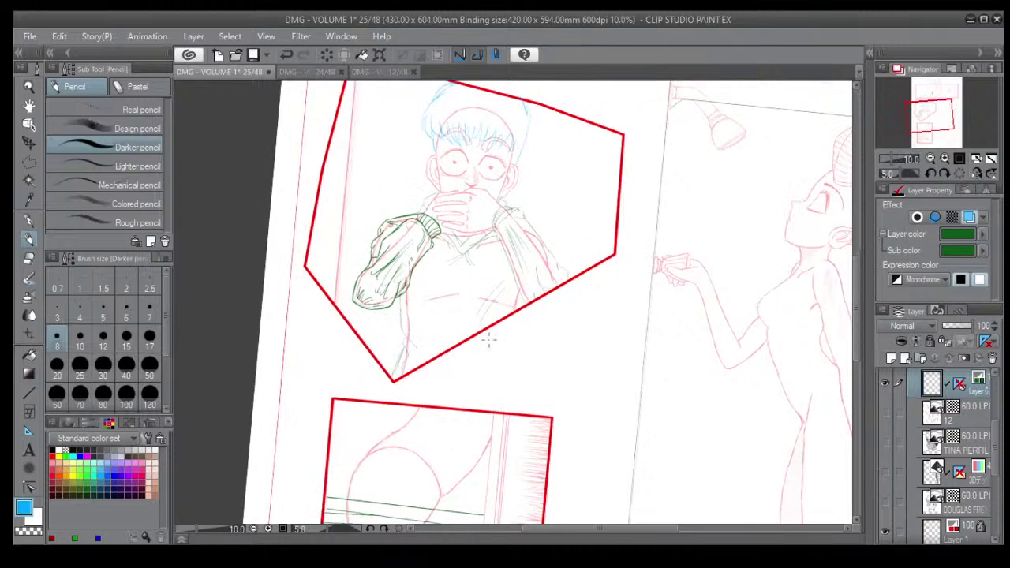
{"action": "scroll", "coordinate": [489, 339], "scroll_direction": "up", "scroll_amount": 3}
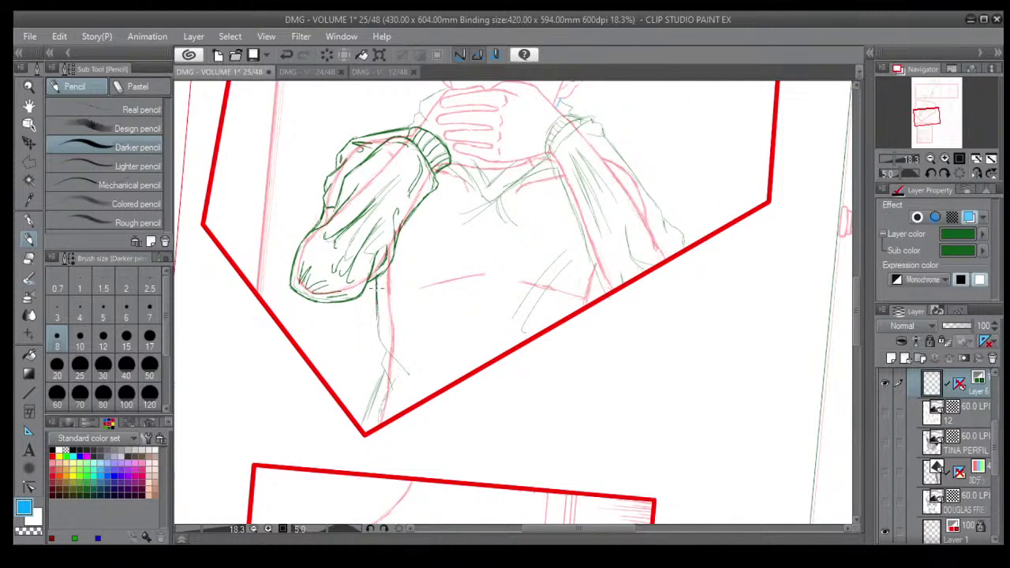
{"action": "left_click_drag", "start_coordinate": [377, 300], "coordinate": [379, 359]}
{"action": "left_click_drag", "start_coordinate": [384, 377], "coordinate": [365, 428]}
{"action": "scroll", "coordinate": [361, 434], "scroll_direction": "down", "scroll_amount": 1}
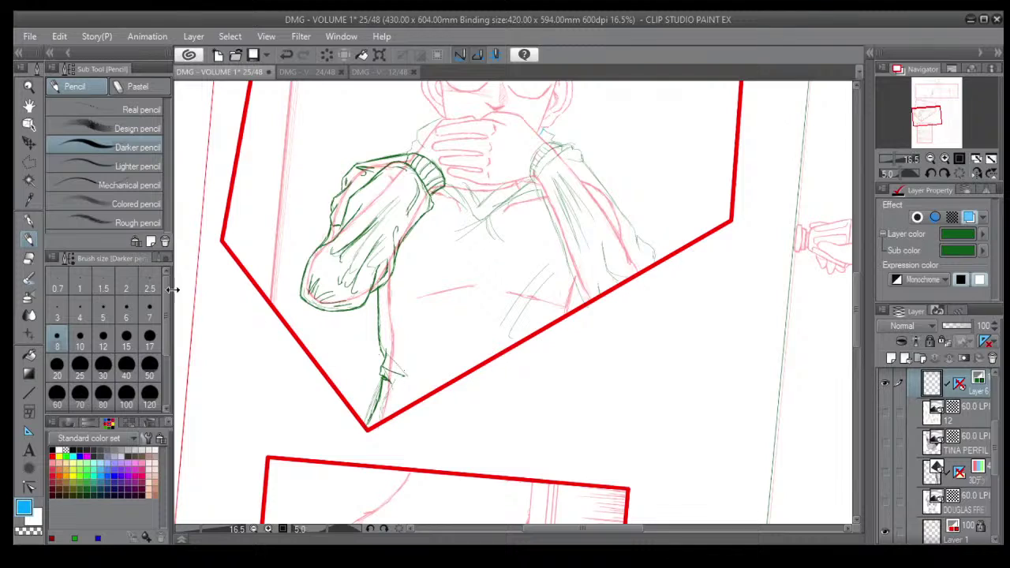
Erase the lower part of the shirt's side line and redraw it to the panel corner with creases at the waist.
{"action": "left_click", "coordinate": [28, 258]}
{"action": "mouse_move", "coordinate": [377, 417]}
{"action": "left_mouse_down"}
{"action": "mouse_move", "coordinate": [377, 371]}
{"action": "mouse_move", "coordinate": [395, 385]}
{"action": "left_mouse_up"}
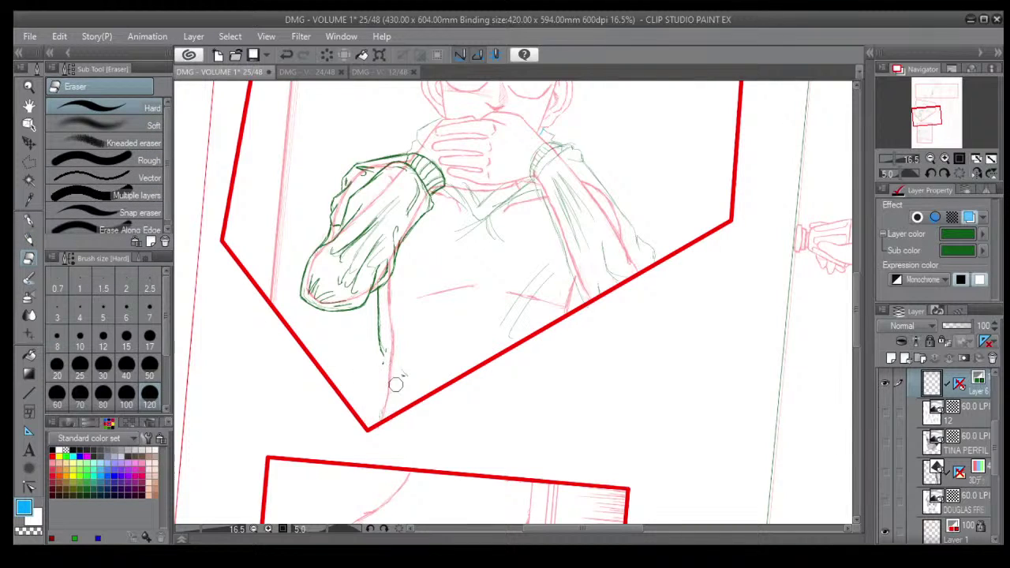
{"action": "left_click", "coordinate": [28, 240]}
{"action": "mouse_move", "coordinate": [379, 340]}
{"action": "left_mouse_down"}
{"action": "mouse_move", "coordinate": [380, 364]}
{"action": "mouse_move", "coordinate": [402, 379]}
{"action": "mouse_move", "coordinate": [409, 361]}
{"action": "mouse_move", "coordinate": [377, 387]}
{"action": "mouse_move", "coordinate": [431, 387]}
{"action": "mouse_move", "coordinate": [366, 423]}
{"action": "left_mouse_up"}
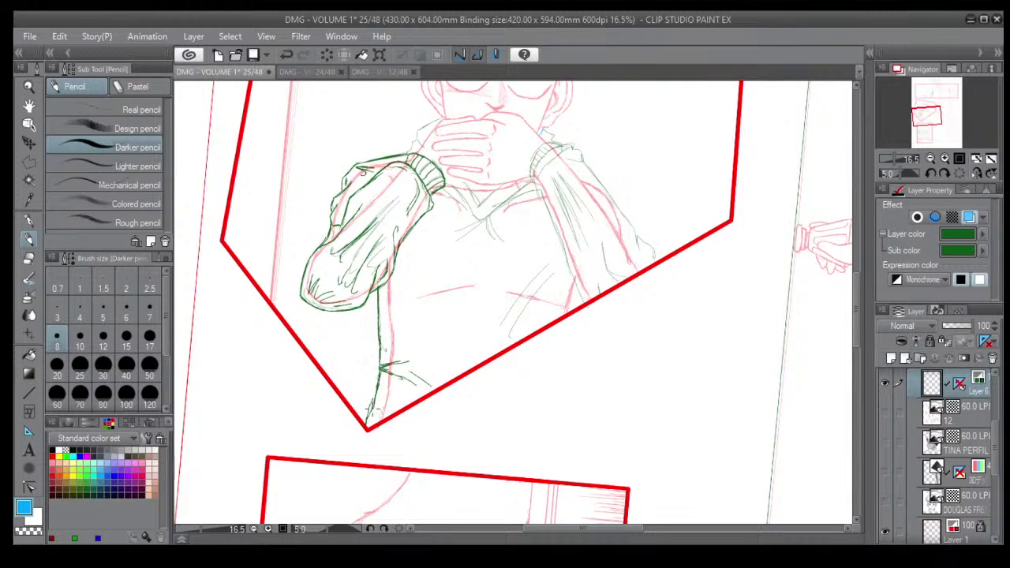
{"action": "left_click_drag", "start_coordinate": [380, 383], "coordinate": [367, 427]}
Trace the shirt's V-shaped neckline between the two cuffs and add collar strokes beside the bent sleeve's cuff.
{"action": "scroll", "coordinate": [533, 221], "scroll_direction": "up", "scroll_amount": 1}
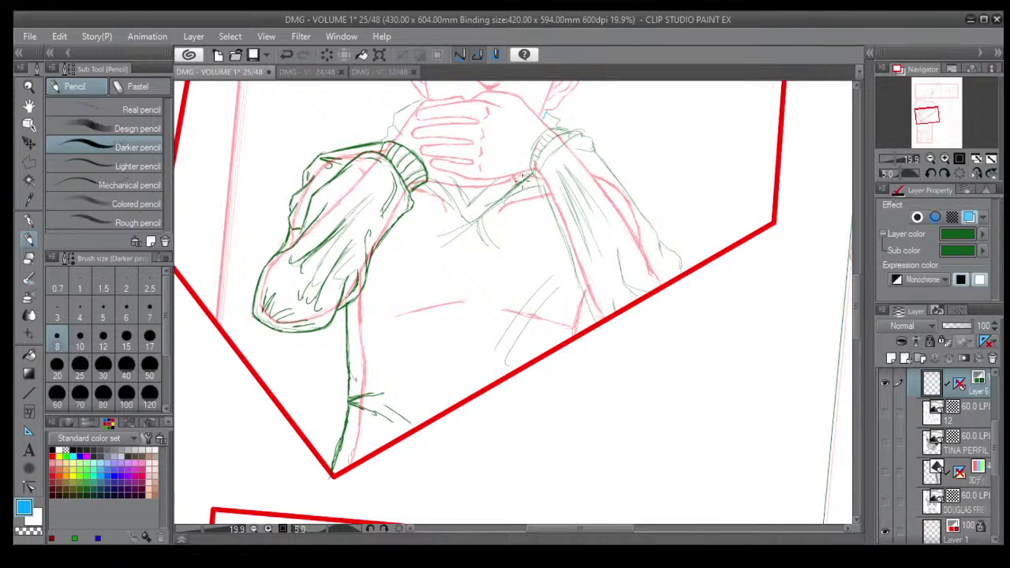
{"action": "left_click_drag", "start_coordinate": [522, 181], "coordinate": [474, 223]}
{"action": "key", "text": "asciicircum"}
{"action": "key", "text": "asciicircum"}
{"action": "key", "text": "asciicircum"}
{"action": "key", "text": "asciicircum"}
{"action": "key", "text": "asciicircum"}
{"action": "key", "text": "asciicircum"}
{"action": "key", "text": "asciicircum"}
{"action": "key", "text": "asciicircum"}
{"action": "key", "text": "asciicircum"}
{"action": "key", "text": "asciicircum"}
{"action": "key", "text": "asciicircum"}
{"action": "key", "text": "asciicircum"}
{"action": "scroll", "coordinate": [548, 157], "scroll_direction": "up", "scroll_amount": 1}
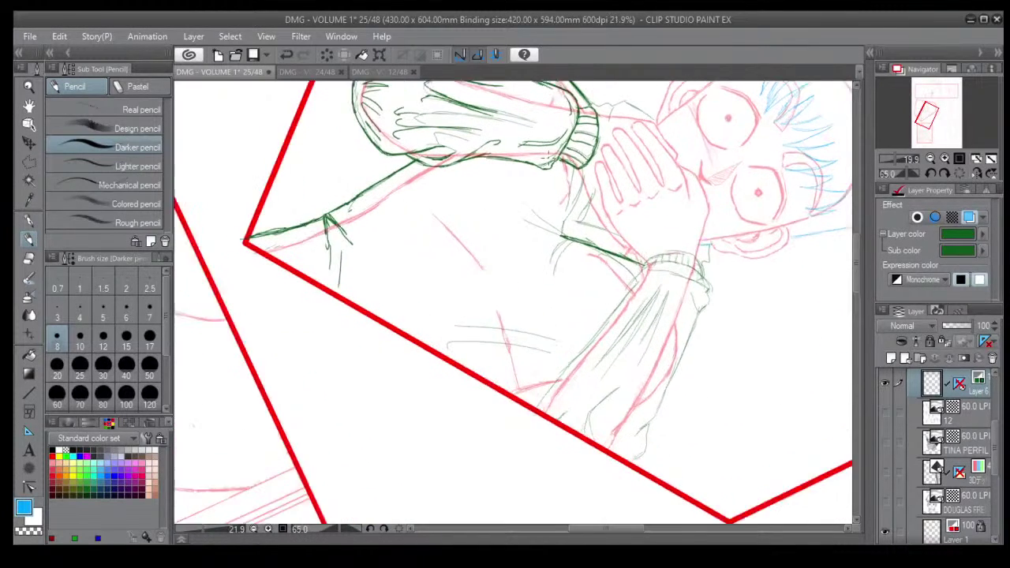
{"action": "scroll", "coordinate": [573, 220], "scroll_direction": "up", "scroll_amount": 1}
{"action": "left_click_drag", "start_coordinate": [575, 165], "coordinate": [565, 229]}
{"action": "left_click_drag", "start_coordinate": [584, 189], "coordinate": [578, 221]}
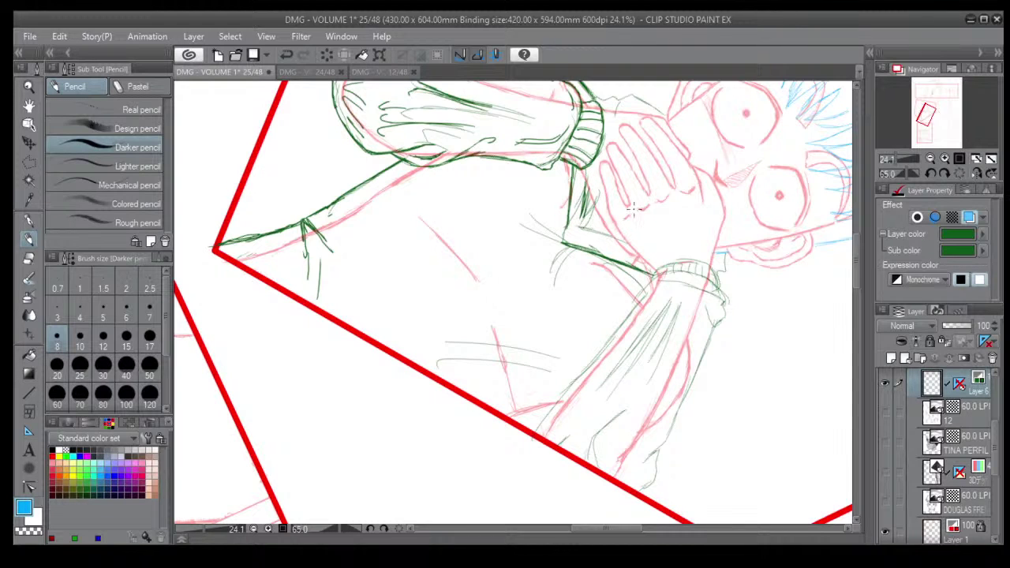
{"action": "scroll", "coordinate": [638, 209], "scroll_direction": "down", "scroll_amount": 15}
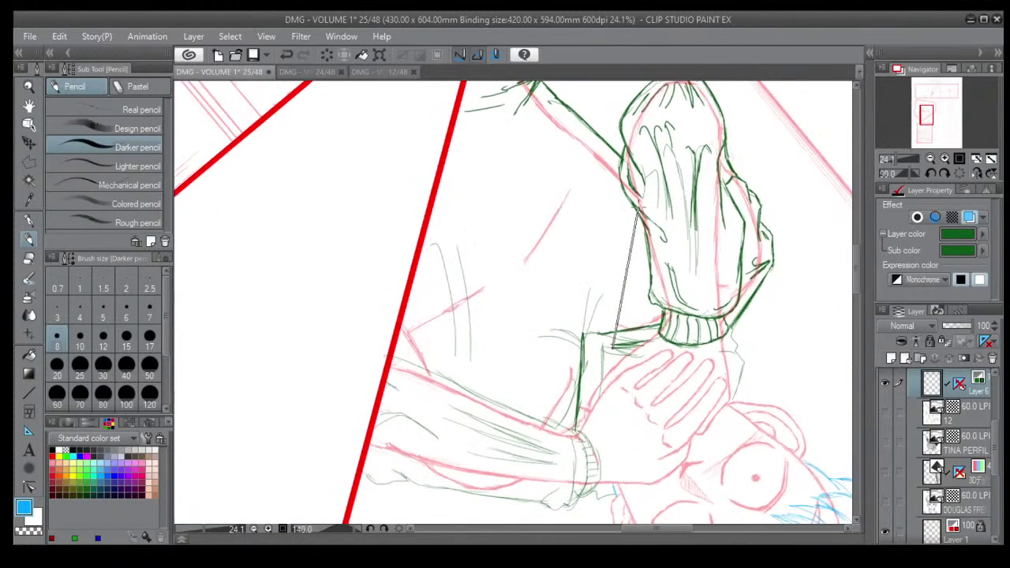
Draw the collar's inner V line parallel to the neckline and add short strokes beside the bent sleeve's cuff.
{"action": "left_click_drag", "start_coordinate": [596, 399], "coordinate": [498, 324]}
{"action": "scroll", "coordinate": [506, 332], "scroll_direction": "up", "scroll_amount": 3}
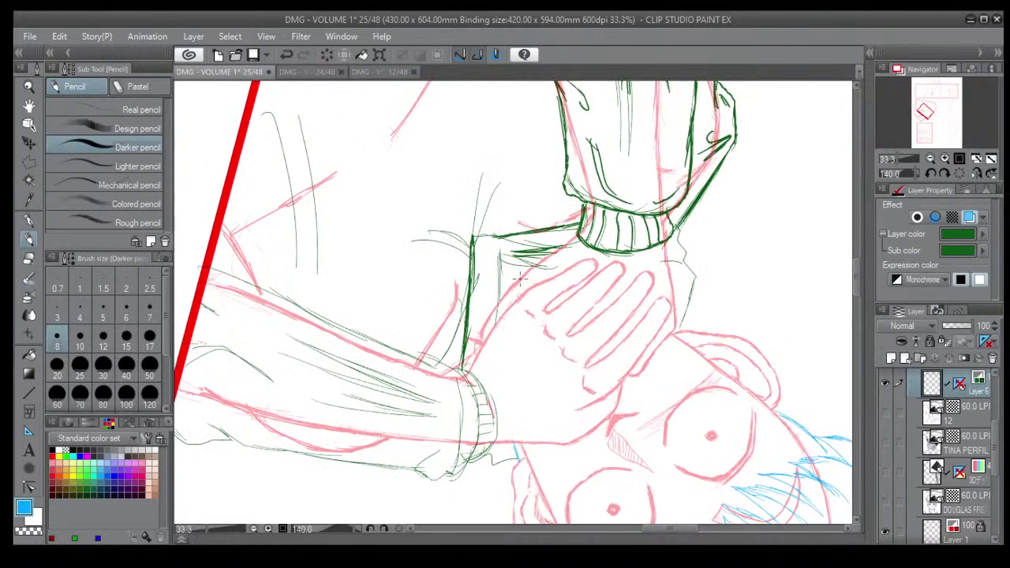
{"action": "left_click_drag", "start_coordinate": [498, 250], "coordinate": [489, 315]}
{"action": "mouse_move", "coordinate": [519, 249]}
{"action": "left_mouse_down"}
{"action": "mouse_move", "coordinate": [500, 253]}
{"action": "mouse_move", "coordinate": [479, 235]}
{"action": "left_mouse_up"}
Erase the point of the shirt's outer neckline V and the loose sketch lines just below it.
{"action": "key", "text": "minus"}
{"action": "key", "text": "minus"}
{"action": "key", "text": "minus"}
{"action": "key", "text": "minus"}
{"action": "key", "text": "minus"}
{"action": "key", "text": "minus"}
{"action": "key", "text": "minus"}
{"action": "key", "text": "minus"}
{"action": "key", "text": "minus"}
{"action": "key", "text": "minus"}
{"action": "key", "text": "minus"}
{"action": "key", "text": "minus"}
{"action": "key", "text": "minus"}
{"action": "key", "text": "minus"}
{"action": "key", "text": "minus"}
{"action": "key", "text": "minus"}
{"action": "key", "text": "minus"}
{"action": "key", "text": "minus"}
{"action": "key", "text": "minus"}
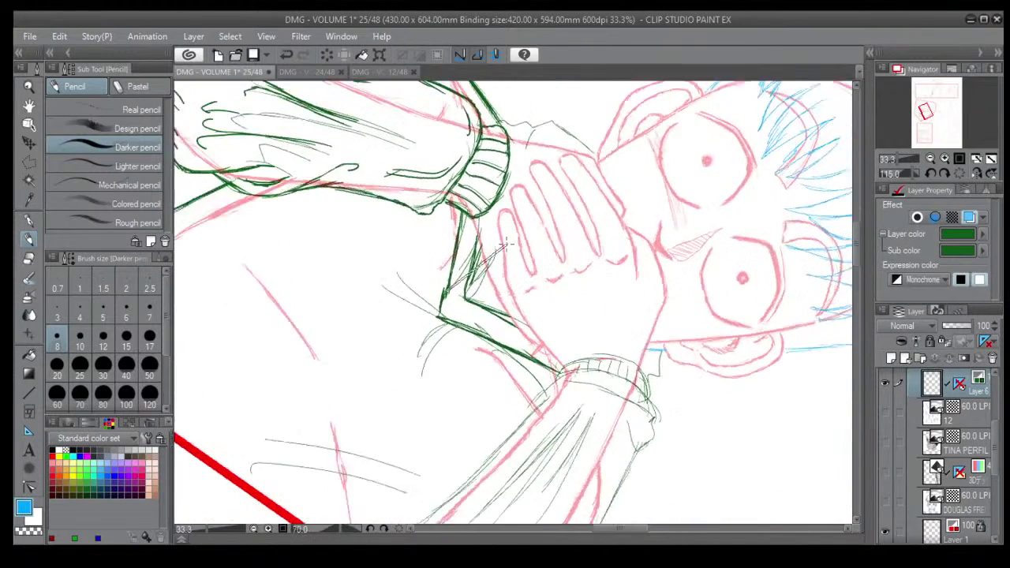
{"action": "key", "text": "minus"}
{"action": "key", "text": "minus"}
{"action": "key", "text": "minus"}
{"action": "left_click", "coordinate": [30, 259]}
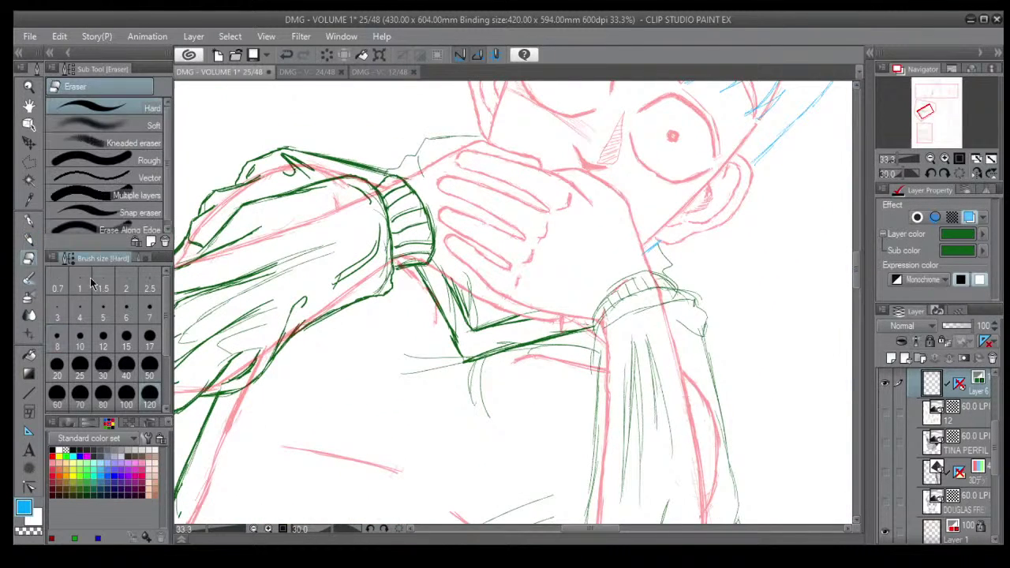
{"action": "mouse_move", "coordinate": [450, 375]}
{"action": "left_mouse_down"}
{"action": "mouse_move", "coordinate": [417, 363]}
{"action": "mouse_move", "coordinate": [476, 397]}
{"action": "mouse_move", "coordinate": [449, 349]}
{"action": "mouse_move", "coordinate": [479, 364]}
{"action": "mouse_move", "coordinate": [497, 354]}
{"action": "mouse_move", "coordinate": [444, 333]}
{"action": "mouse_move", "coordinate": [442, 322]}
{"action": "mouse_move", "coordinate": [434, 333]}
{"action": "mouse_move", "coordinate": [457, 338]}
{"action": "mouse_move", "coordinate": [448, 326]}
{"action": "left_mouse_up"}
Redraw the collar's outer edge on both sides of the V with the Darker pencil.
{"action": "left_click", "coordinate": [28, 240]}
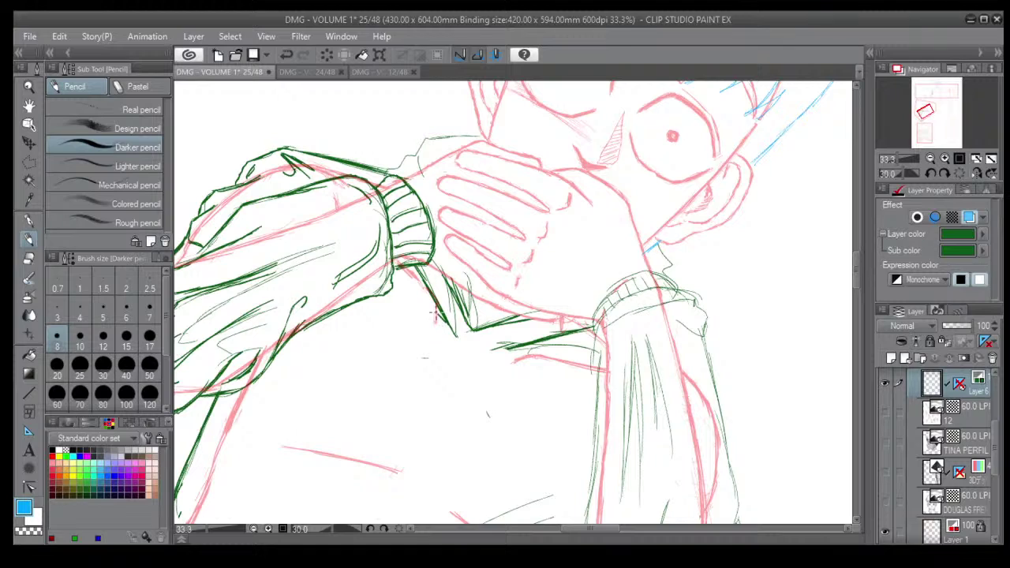
{"action": "left_click_drag", "start_coordinate": [418, 295], "coordinate": [439, 319]}
{"action": "mouse_move", "coordinate": [400, 272]}
{"action": "left_mouse_down"}
{"action": "mouse_move", "coordinate": [421, 304]}
{"action": "mouse_move", "coordinate": [426, 290]}
{"action": "left_mouse_up"}
{"action": "left_click_drag", "start_coordinate": [573, 319], "coordinate": [520, 338]}
{"action": "left_click_drag", "start_coordinate": [598, 338], "coordinate": [472, 360]}
{"action": "left_click_drag", "start_coordinate": [534, 338], "coordinate": [498, 352]}
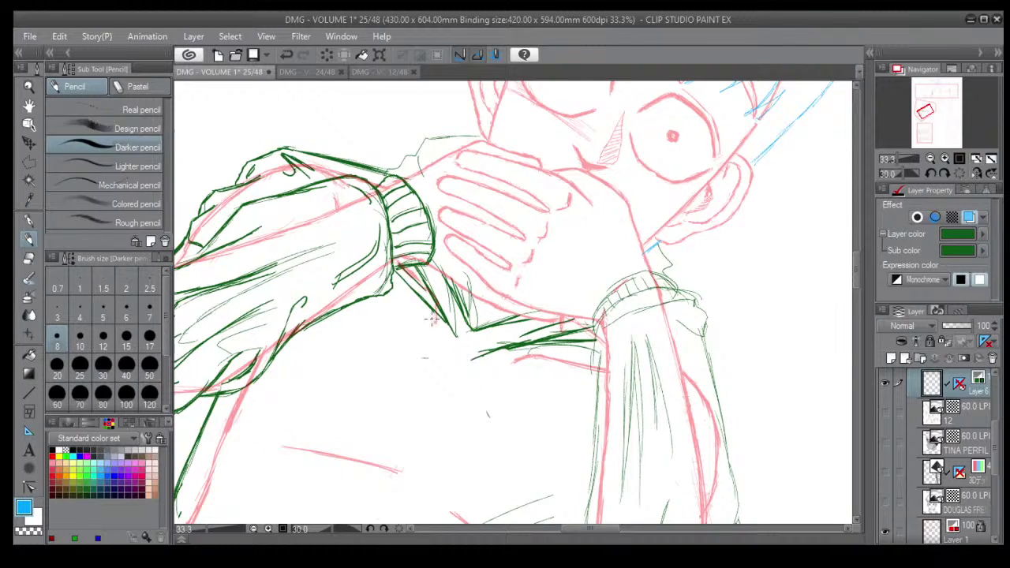
{"action": "left_click_drag", "start_coordinate": [432, 314], "coordinate": [453, 341]}
{"action": "mouse_move", "coordinate": [543, 351]}
{"action": "left_mouse_down"}
{"action": "mouse_move", "coordinate": [509, 348]}
{"action": "mouse_move", "coordinate": [515, 358]}
{"action": "mouse_move", "coordinate": [474, 360]}
{"action": "left_mouse_up"}
Erase the green lines of the bent sleeve's elbow and lower forearm down to the red sketch.
{"action": "scroll", "coordinate": [628, 304], "scroll_direction": "down", "scroll_amount": 3}
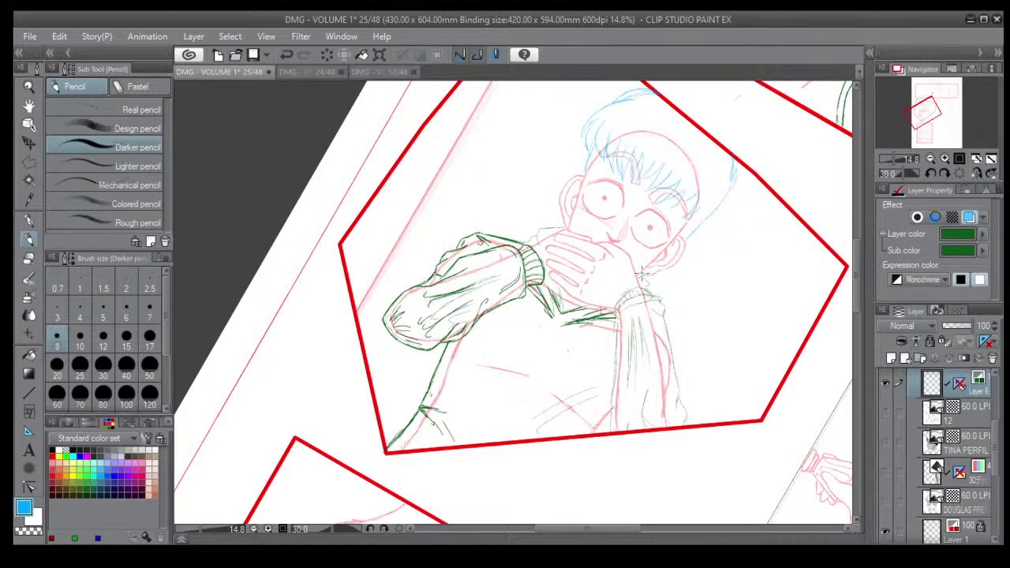
{"action": "scroll", "coordinate": [642, 274], "scroll_direction": "down", "scroll_amount": 6}
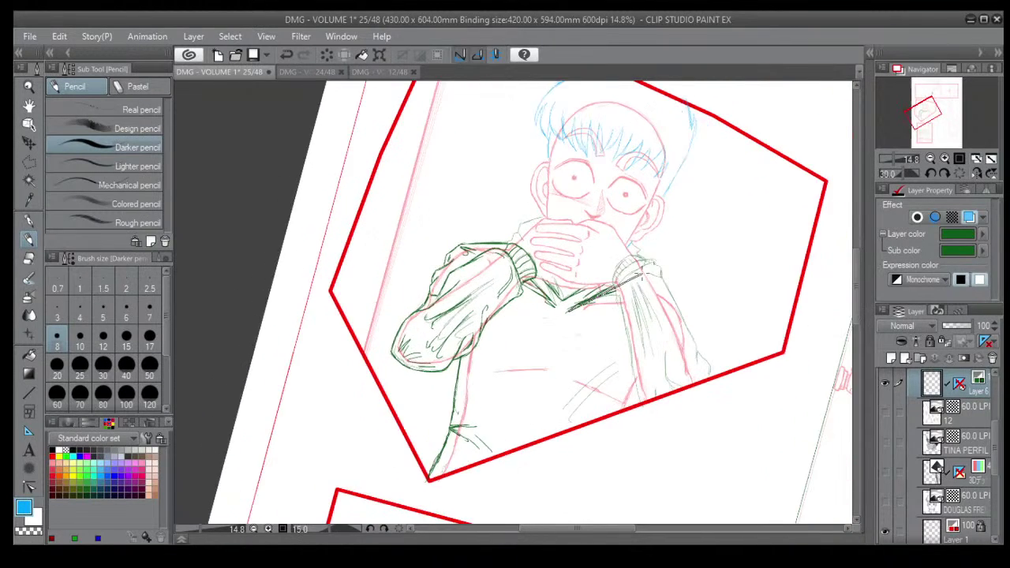
{"action": "scroll", "coordinate": [641, 275], "scroll_direction": "down", "scroll_amount": 2}
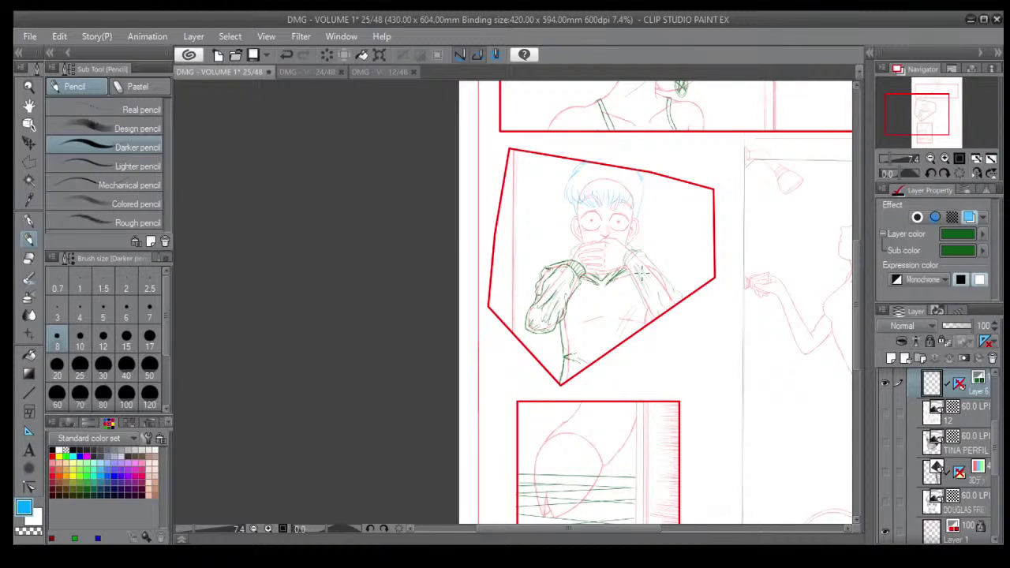
{"action": "scroll", "coordinate": [641, 274], "scroll_direction": "up", "scroll_amount": 4}
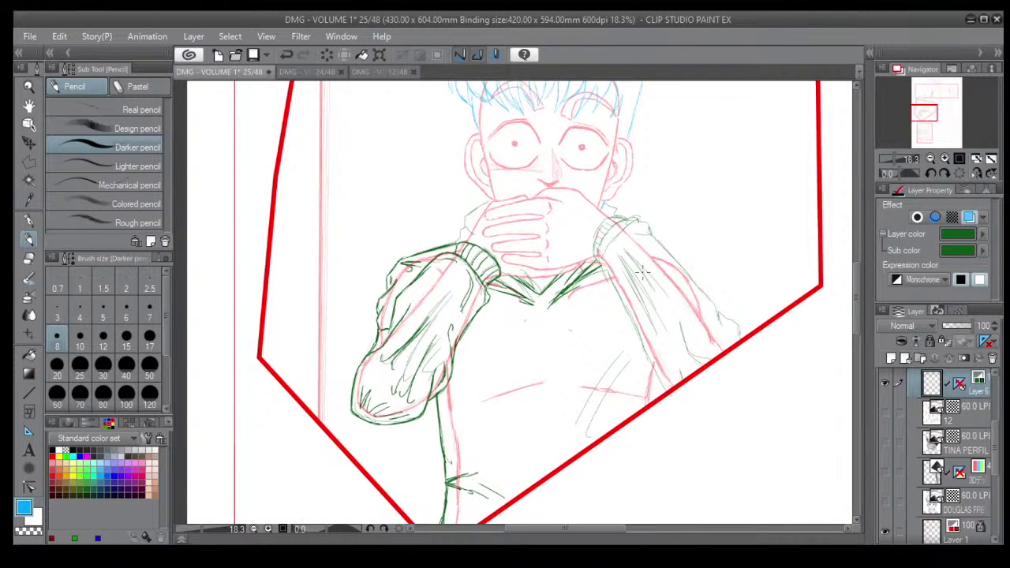
{"action": "left_click", "coordinate": [28, 258]}
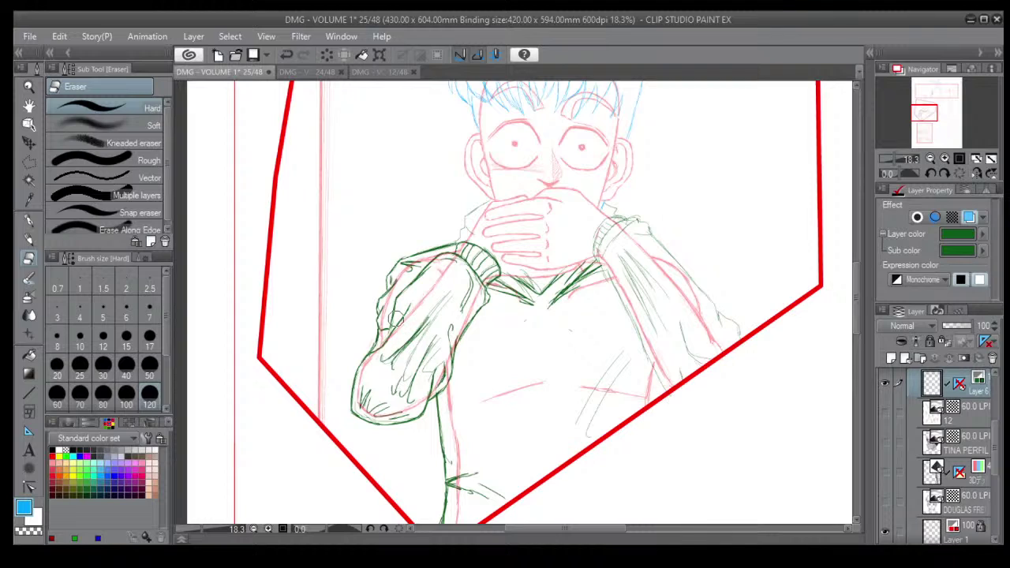
{"action": "mouse_move", "coordinate": [395, 319]}
{"action": "left_mouse_down"}
{"action": "mouse_move", "coordinate": [365, 365]}
{"action": "mouse_move", "coordinate": [374, 348]}
{"action": "mouse_move", "coordinate": [378, 417]}
{"action": "mouse_move", "coordinate": [405, 367]}
{"action": "mouse_move", "coordinate": [411, 432]}
{"action": "mouse_move", "coordinate": [449, 353]}
{"action": "mouse_move", "coordinate": [436, 366]}
{"action": "mouse_move", "coordinate": [399, 367]}
{"action": "mouse_move", "coordinate": [409, 310]}
{"action": "mouse_move", "coordinate": [420, 381]}
{"action": "left_mouse_up"}
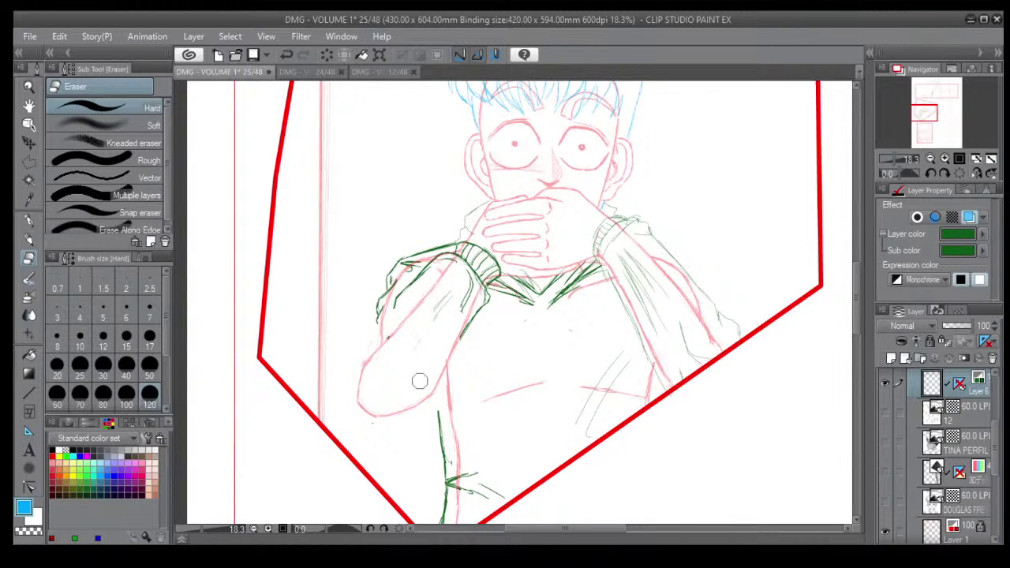
Sketch the elbow and forearm outline of the bent sleeve lightly with the Darker pencil at size 3.
{"action": "left_click", "coordinate": [57, 315]}
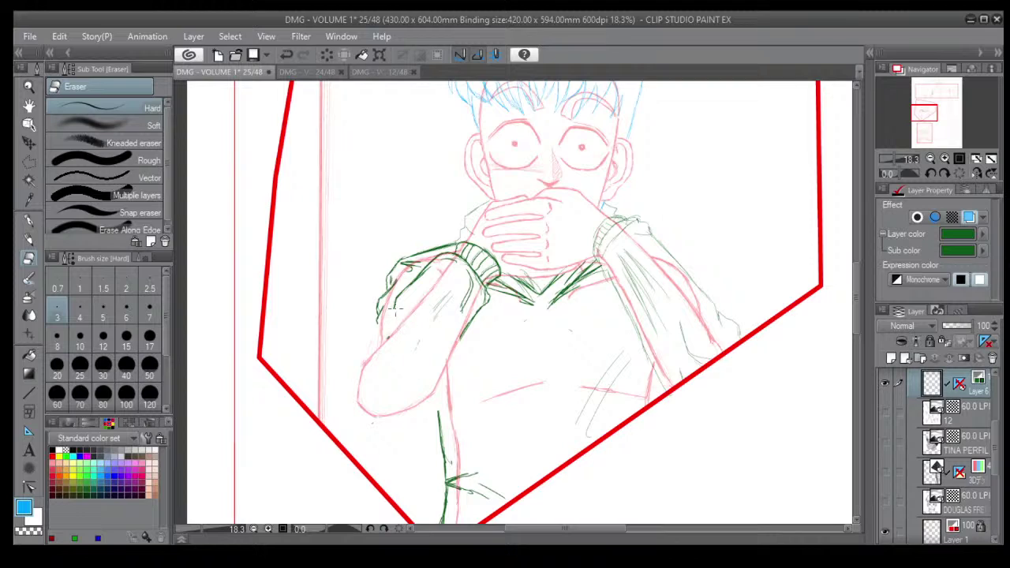
{"action": "key", "text": "p"}
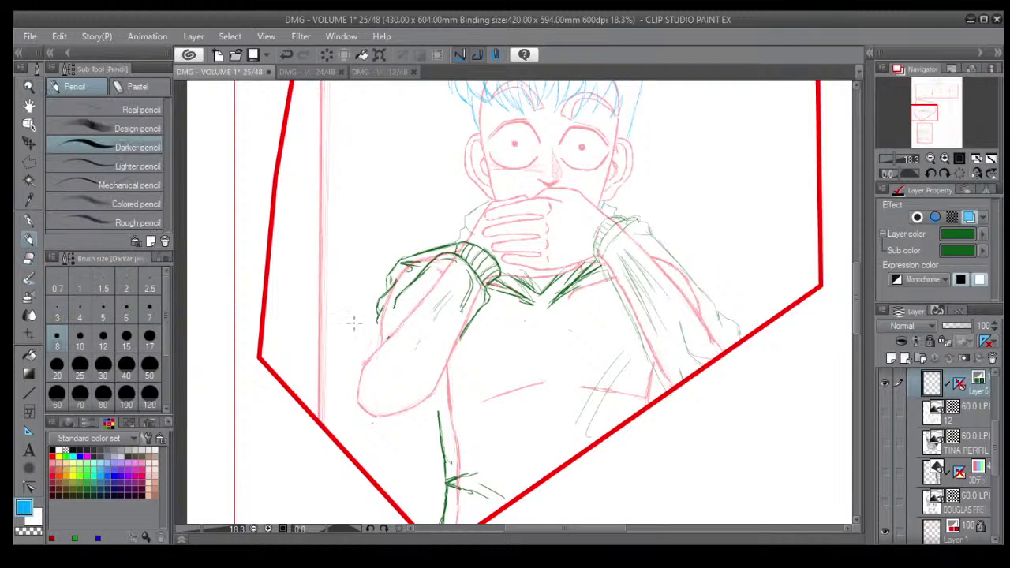
{"action": "left_click", "coordinate": [57, 312]}
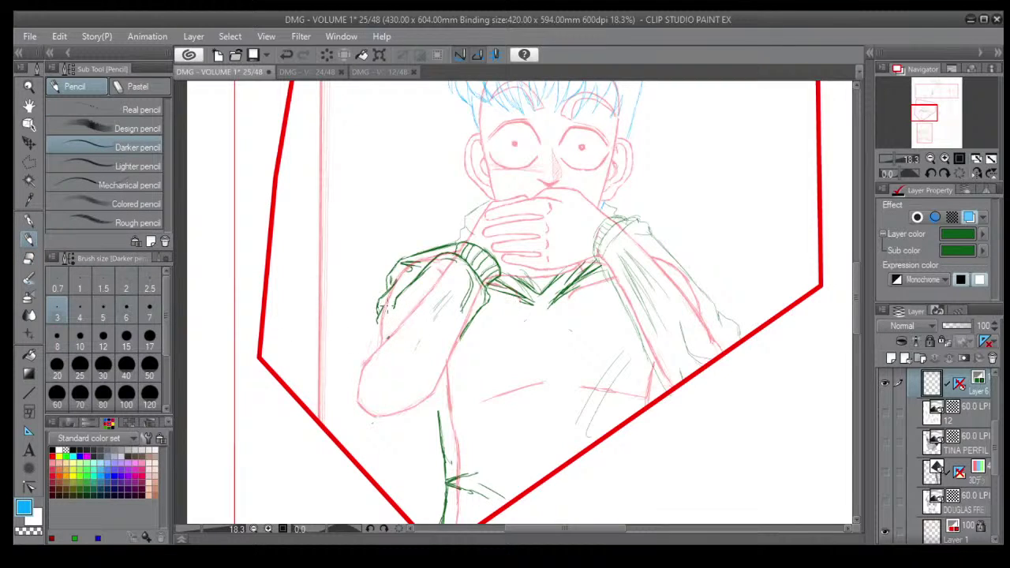
{"action": "left_click_drag", "start_coordinate": [400, 303], "coordinate": [357, 361]}
{"action": "left_click_drag", "start_coordinate": [466, 330], "coordinate": [430, 410]}
{"action": "mouse_move", "coordinate": [445, 371]}
{"action": "left_mouse_down"}
{"action": "mouse_move", "coordinate": [426, 420]}
{"action": "mouse_move", "coordinate": [385, 427]}
{"action": "mouse_move", "coordinate": [364, 411]}
{"action": "left_mouse_up"}
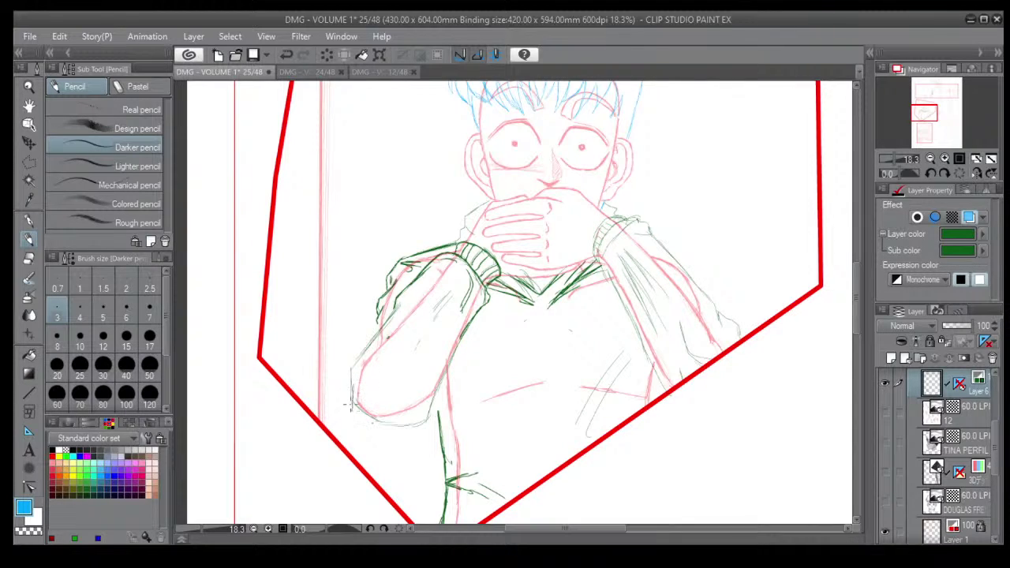
{"action": "mouse_move", "coordinate": [351, 405]}
{"action": "left_mouse_down"}
{"action": "mouse_move", "coordinate": [404, 428]}
{"action": "mouse_move", "coordinate": [362, 426]}
{"action": "mouse_move", "coordinate": [381, 422]}
{"action": "mouse_move", "coordinate": [361, 390]}
{"action": "mouse_move", "coordinate": [368, 374]}
{"action": "mouse_move", "coordinate": [360, 405]}
{"action": "mouse_move", "coordinate": [377, 379]}
{"action": "mouse_move", "coordinate": [377, 396]}
{"action": "mouse_move", "coordinate": [391, 386]}
{"action": "mouse_move", "coordinate": [403, 398]}
{"action": "mouse_move", "coordinate": [368, 431]}
{"action": "left_mouse_up"}
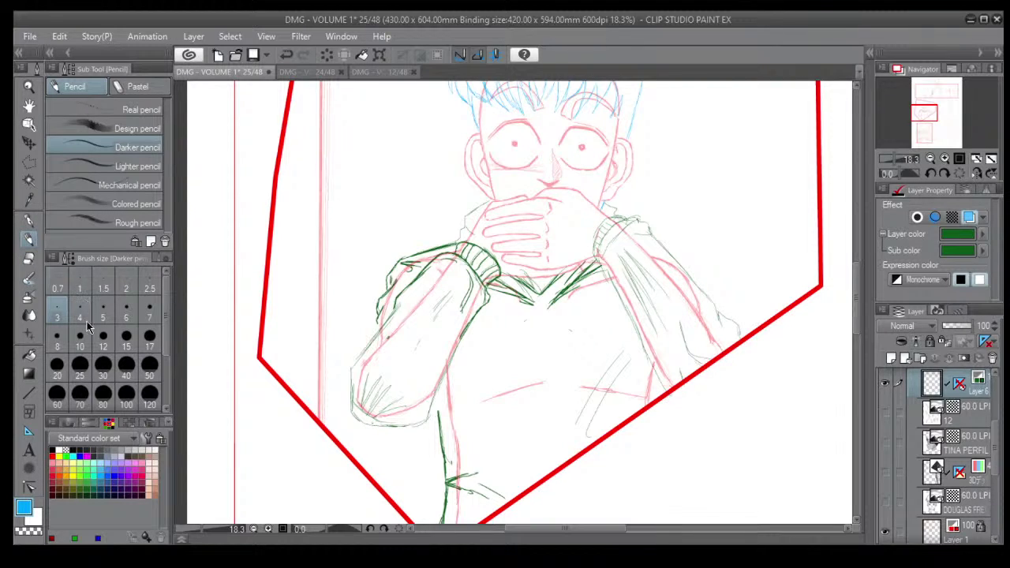
Go over the bent sleeve's outline with the Darker pencil at size 8 and add folds along the forearm and at the elbow.
{"action": "left_click", "coordinate": [58, 340]}
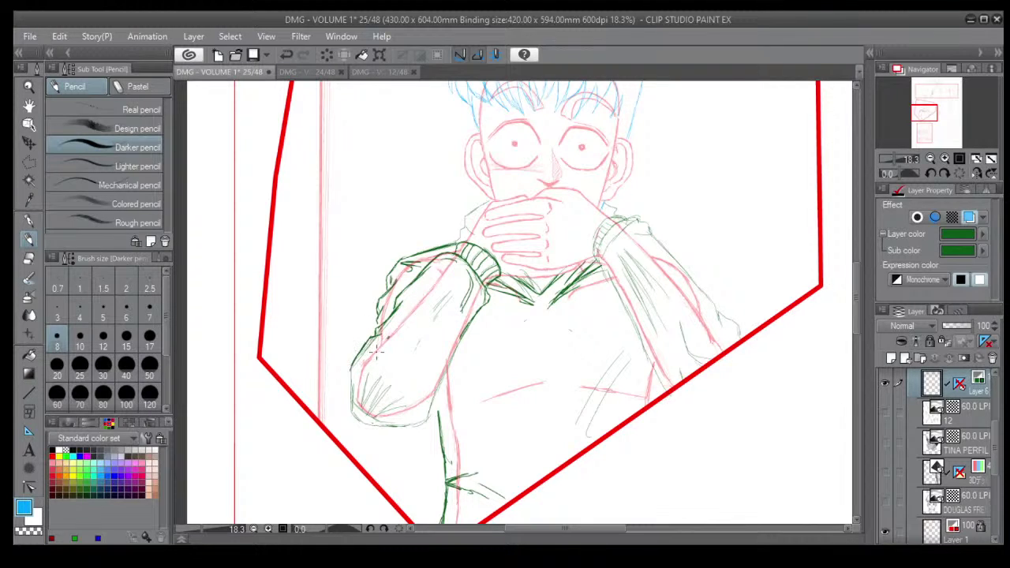
{"action": "left_click_drag", "start_coordinate": [377, 352], "coordinate": [399, 361]}
{"action": "mouse_move", "coordinate": [434, 363]}
{"action": "left_mouse_down"}
{"action": "mouse_move", "coordinate": [439, 336]}
{"action": "mouse_move", "coordinate": [439, 367]}
{"action": "mouse_move", "coordinate": [418, 395]}
{"action": "left_mouse_up"}
{"action": "mouse_move", "coordinate": [462, 333]}
{"action": "left_mouse_down"}
{"action": "mouse_move", "coordinate": [420, 426]}
{"action": "mouse_move", "coordinate": [377, 420]}
{"action": "left_mouse_up"}
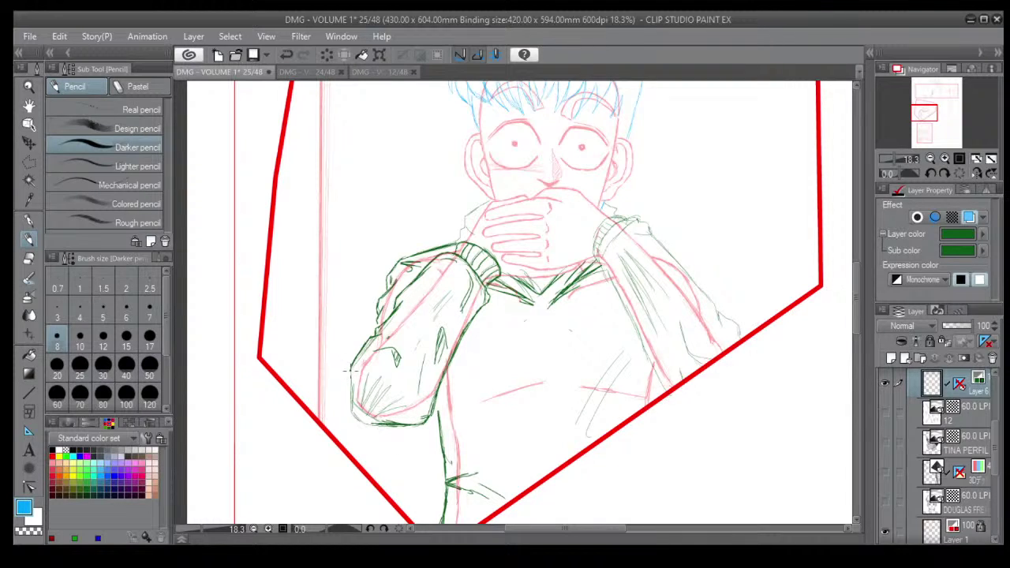
{"action": "mouse_move", "coordinate": [351, 374]}
{"action": "left_mouse_down"}
{"action": "mouse_move", "coordinate": [348, 401]}
{"action": "mouse_move", "coordinate": [372, 423]}
{"action": "mouse_move", "coordinate": [354, 419]}
{"action": "left_mouse_up"}
{"action": "mouse_move", "coordinate": [365, 375]}
{"action": "left_mouse_down"}
{"action": "mouse_move", "coordinate": [360, 404]}
{"action": "mouse_move", "coordinate": [385, 384]}
{"action": "mouse_move", "coordinate": [371, 413]}
{"action": "mouse_move", "coordinate": [383, 398]}
{"action": "mouse_move", "coordinate": [379, 407]}
{"action": "left_mouse_up"}
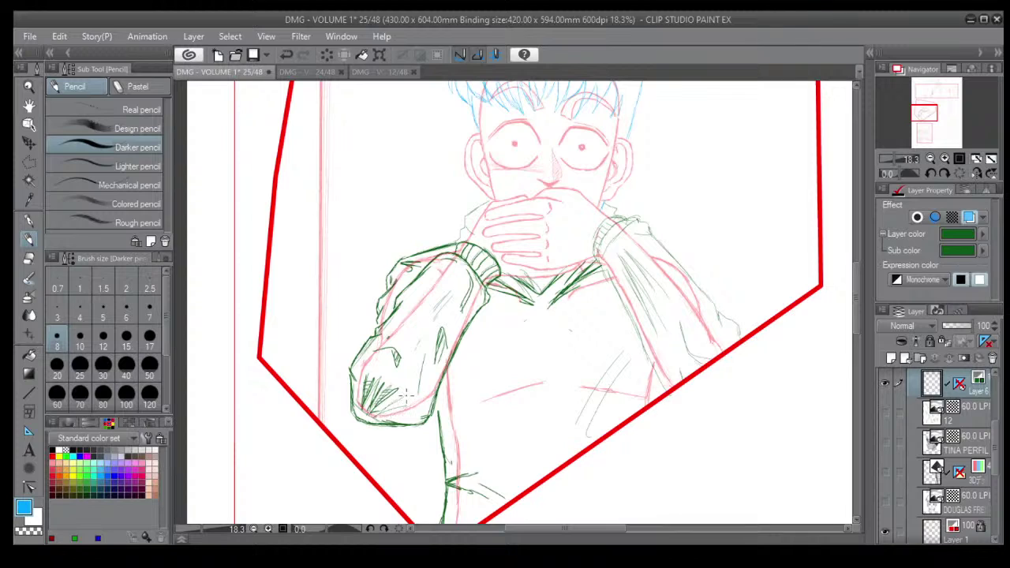
{"action": "scroll", "coordinate": [439, 355], "scroll_direction": "down", "scroll_amount": 2}
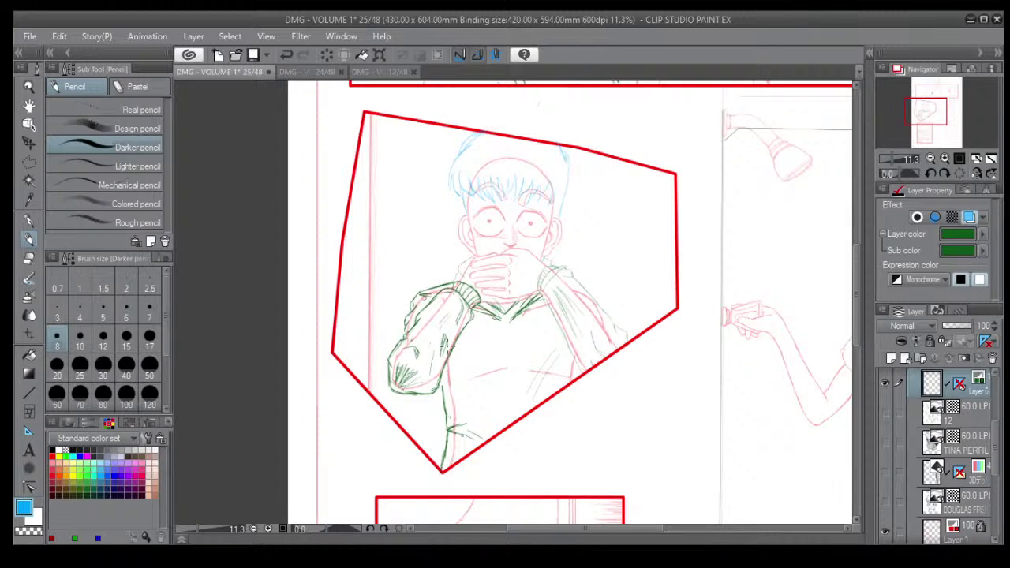
{"action": "left_click_drag", "start_coordinate": [407, 373], "coordinate": [444, 344]}
{"action": "key", "text": "ctrl+z"}
{"action": "left_click", "coordinate": [29, 163]}
{"action": "scroll", "coordinate": [438, 312], "scroll_direction": "up", "scroll_amount": 2}
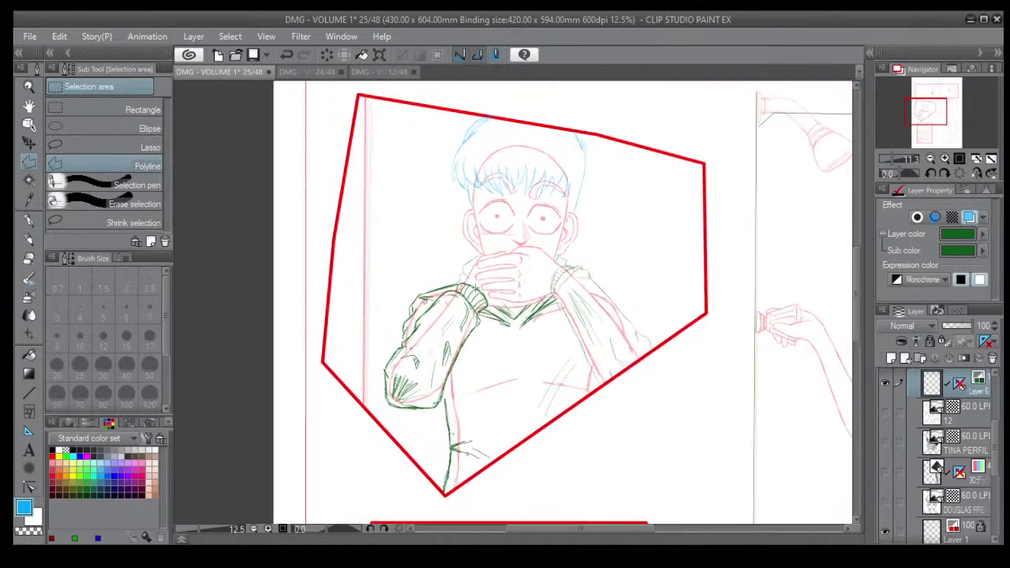
{"action": "scroll", "coordinate": [434, 314], "scroll_direction": "down", "scroll_amount": 2}
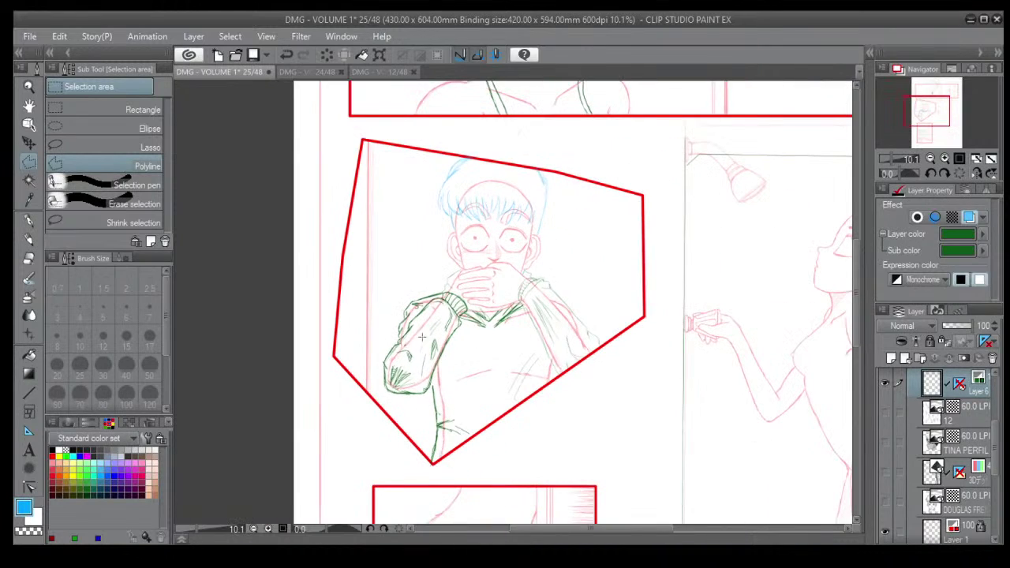
Erase the ribbed cuff of the bent sleeve with the Hard eraser at size 50.
{"action": "left_click", "coordinate": [29, 256]}
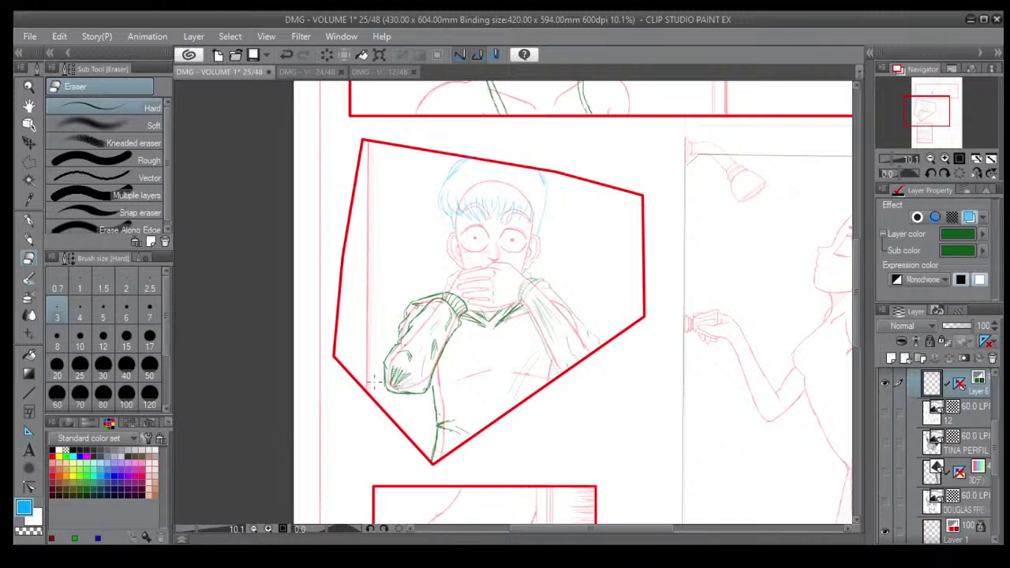
{"action": "scroll", "coordinate": [469, 300], "scroll_direction": "up", "scroll_amount": 3}
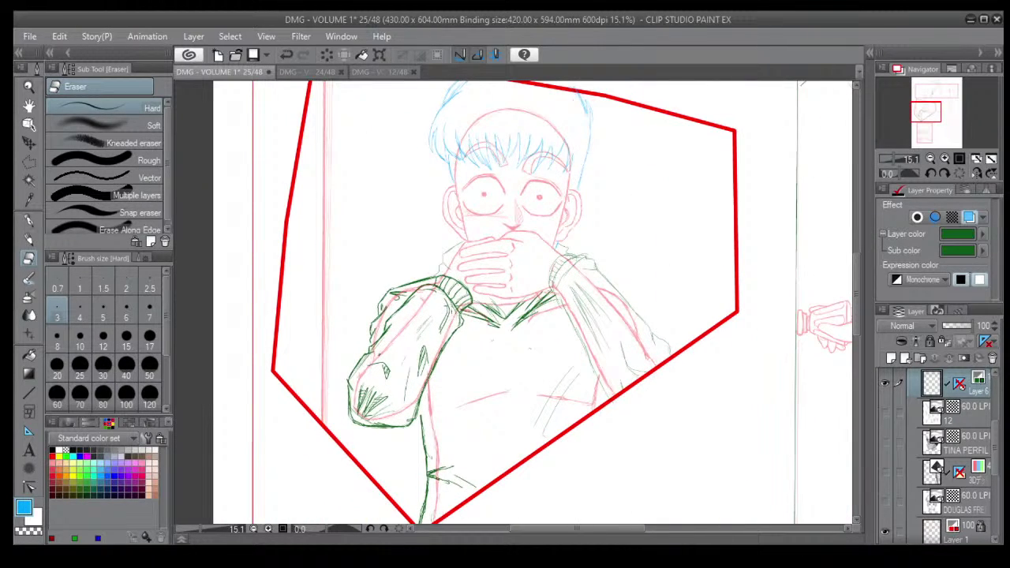
{"action": "left_click", "coordinate": [150, 371]}
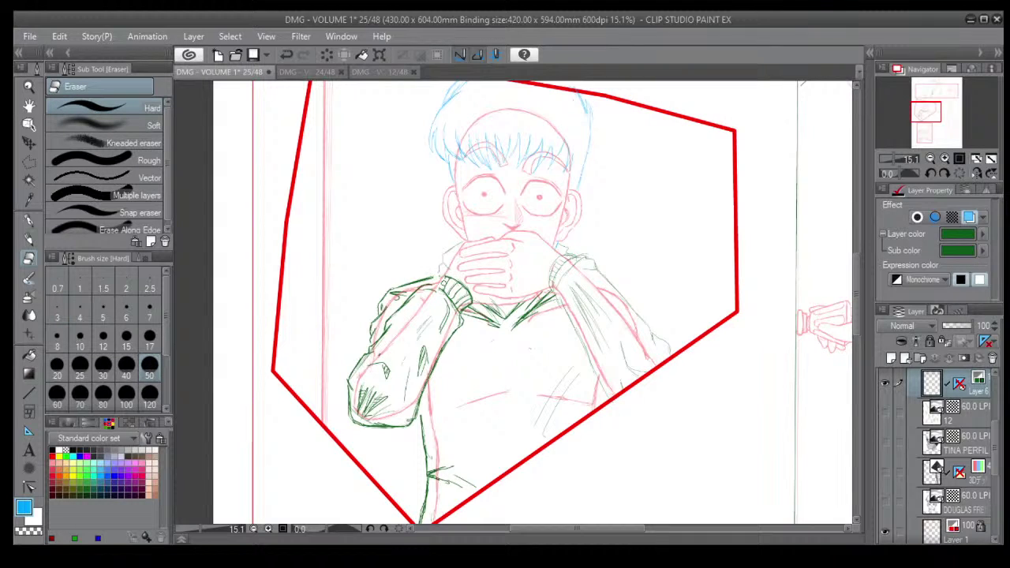
{"action": "mouse_move", "coordinate": [446, 282]}
{"action": "left_mouse_down"}
{"action": "mouse_move", "coordinate": [461, 312]}
{"action": "mouse_move", "coordinate": [461, 277]}
{"action": "mouse_move", "coordinate": [455, 297]}
{"action": "left_mouse_up"}
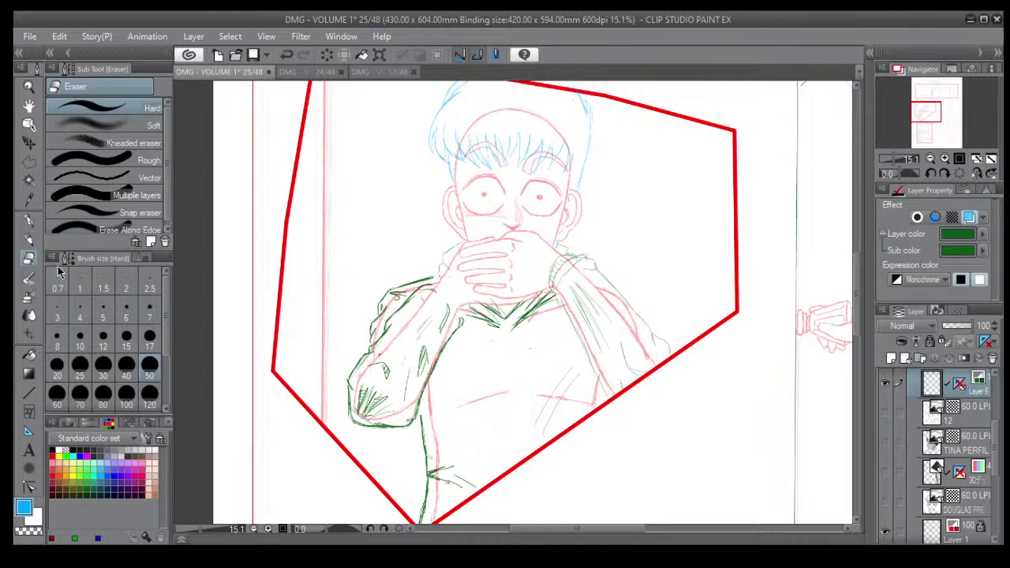
Redraw the bent sleeve's cuff with the Darker pencil, adding its curved edge, outer band and ribbing.
{"action": "key", "text": "p"}
{"action": "mouse_move", "coordinate": [464, 323]}
{"action": "left_mouse_down"}
{"action": "mouse_move", "coordinate": [460, 286]}
{"action": "mouse_move", "coordinate": [455, 293]}
{"action": "mouse_move", "coordinate": [427, 283]}
{"action": "mouse_move", "coordinate": [464, 316]}
{"action": "mouse_move", "coordinate": [480, 300]}
{"action": "mouse_move", "coordinate": [467, 280]}
{"action": "mouse_move", "coordinate": [431, 276]}
{"action": "mouse_move", "coordinate": [431, 286]}
{"action": "mouse_move", "coordinate": [443, 281]}
{"action": "left_mouse_up"}
{"action": "mouse_move", "coordinate": [457, 277]}
{"action": "left_mouse_down"}
{"action": "mouse_move", "coordinate": [447, 284]}
{"action": "mouse_move", "coordinate": [460, 289]}
{"action": "left_mouse_up"}
{"action": "left_click_drag", "start_coordinate": [472, 289], "coordinate": [465, 301]}
{"action": "left_click_drag", "start_coordinate": [473, 300], "coordinate": [464, 310]}
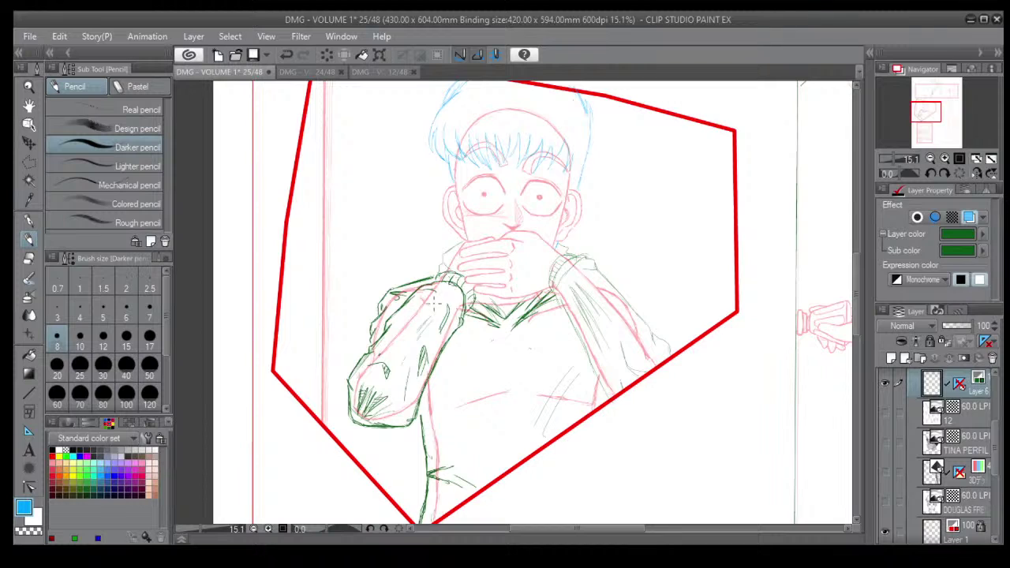
Trace the upper edge of the other sleeve's cuff with the Darker pencil.
{"action": "scroll", "coordinate": [479, 266], "scroll_direction": "down", "scroll_amount": 1}
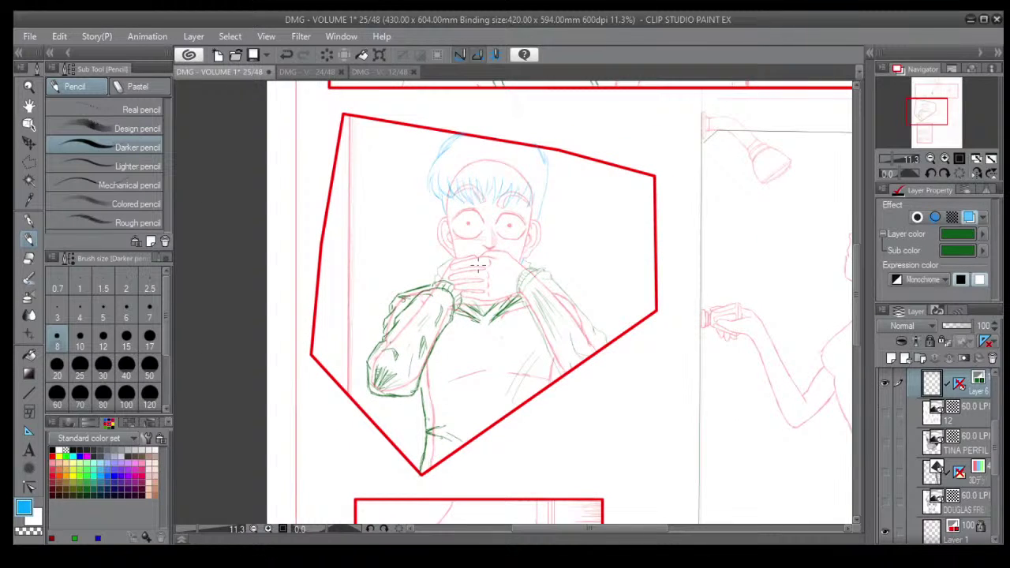
{"action": "key", "text": "shift+6"}
{"action": "key", "text": "shift+6"}
{"action": "key", "text": "shift+6"}
{"action": "key", "text": "shift+6"}
{"action": "key", "text": "shift+6"}
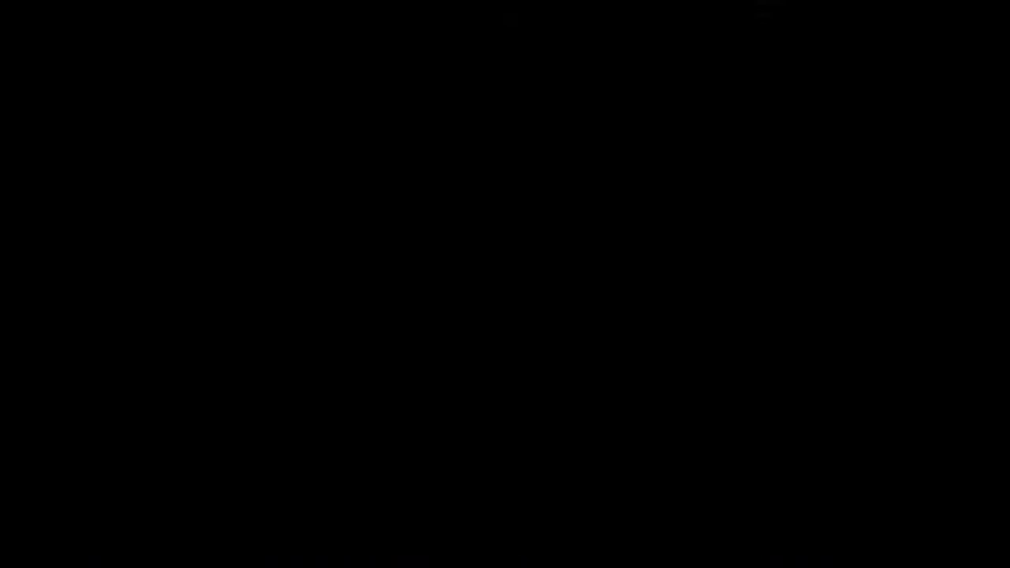
{"action": "scroll", "coordinate": [517, 370], "scroll_direction": "up", "scroll_amount": 8}
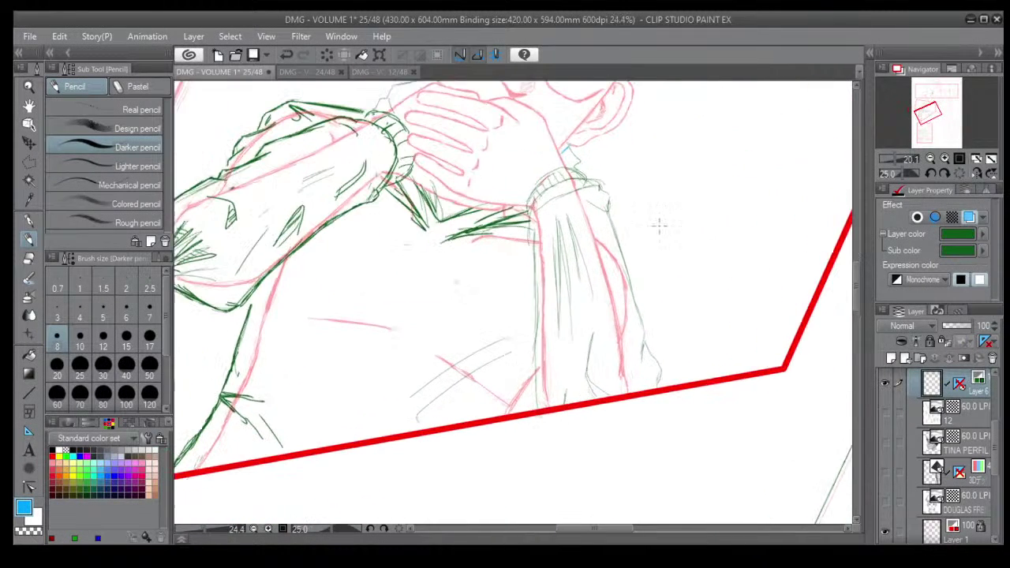
{"action": "mouse_move", "coordinate": [546, 149]}
{"action": "left_mouse_down"}
{"action": "mouse_move", "coordinate": [519, 162]}
{"action": "mouse_move", "coordinate": [535, 145]}
{"action": "mouse_move", "coordinate": [509, 162]}
{"action": "mouse_move", "coordinate": [485, 211]}
{"action": "left_mouse_up"}
{"action": "mouse_move", "coordinate": [597, 176]}
{"action": "left_mouse_down"}
{"action": "mouse_move", "coordinate": [584, 185]}
{"action": "mouse_move", "coordinate": [569, 165]}
{"action": "mouse_move", "coordinate": [555, 169]}
{"action": "mouse_move", "coordinate": [584, 173]}
{"action": "left_mouse_up"}
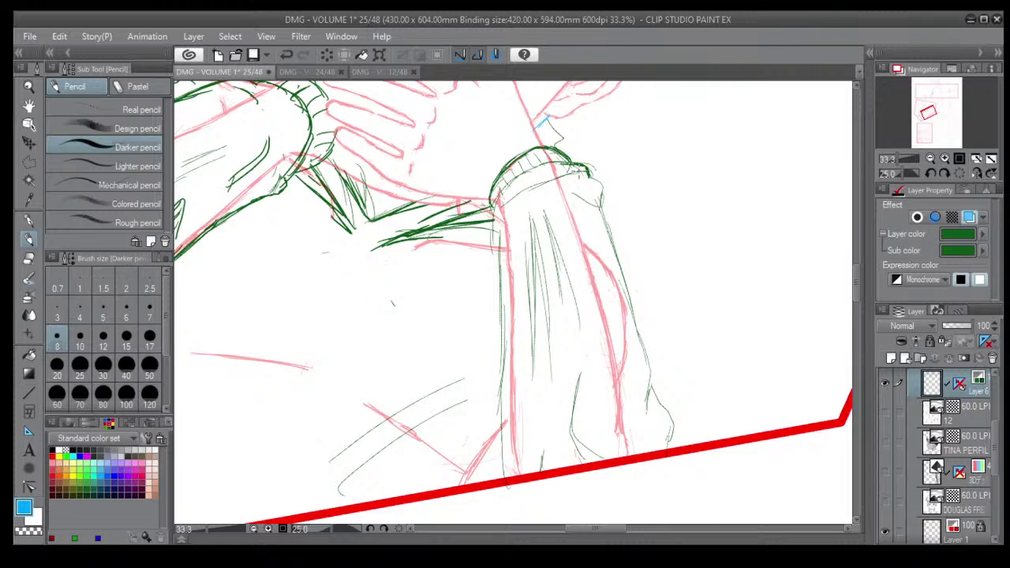
Examine both cuffs and sleeves in the context of the whole figure.
{"action": "scroll", "coordinate": [581, 170], "scroll_direction": "down", "scroll_amount": 3}
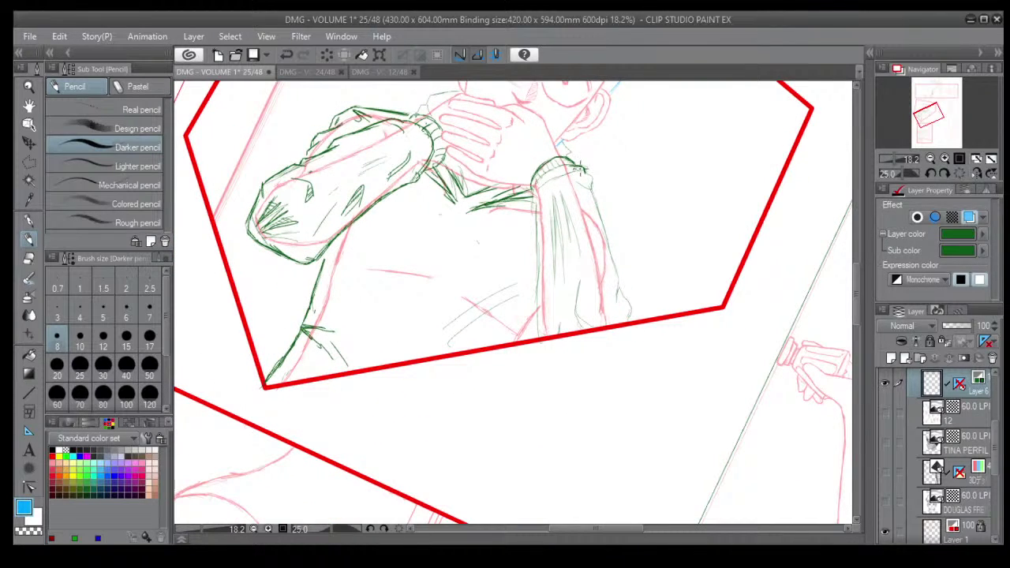
{"action": "scroll", "coordinate": [598, 172], "scroll_direction": "up", "scroll_amount": 3}
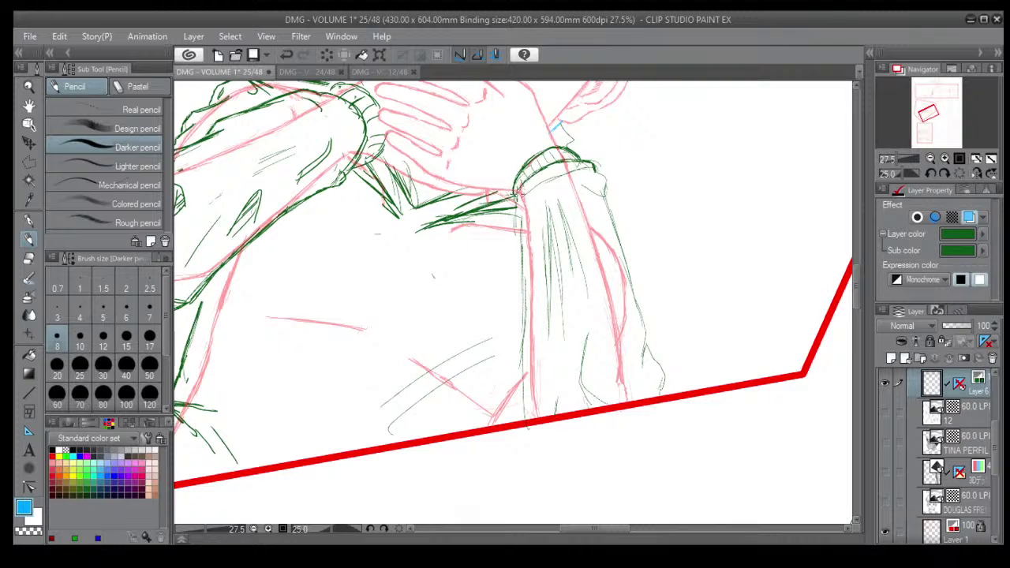
{"action": "scroll", "coordinate": [524, 192], "scroll_direction": "down", "scroll_amount": 2}
{"action": "scroll", "coordinate": [525, 192], "scroll_direction": "down", "scroll_amount": 1}
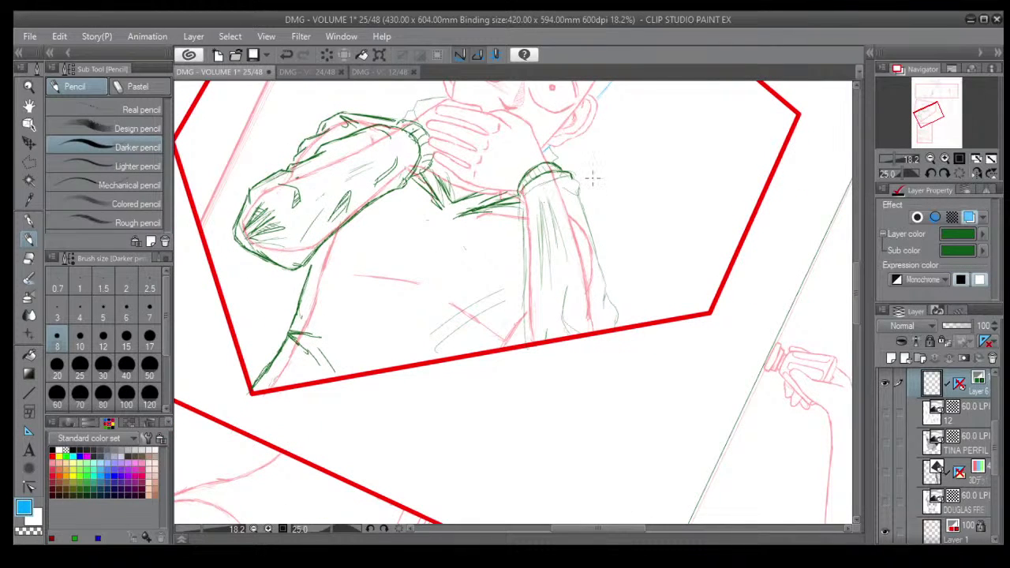
{"action": "key", "text": "minus"}
{"action": "key", "text": "minus"}
{"action": "key", "text": "minus"}
{"action": "left_click_drag", "start_coordinate": [441, 254], "coordinate": [460, 375]}
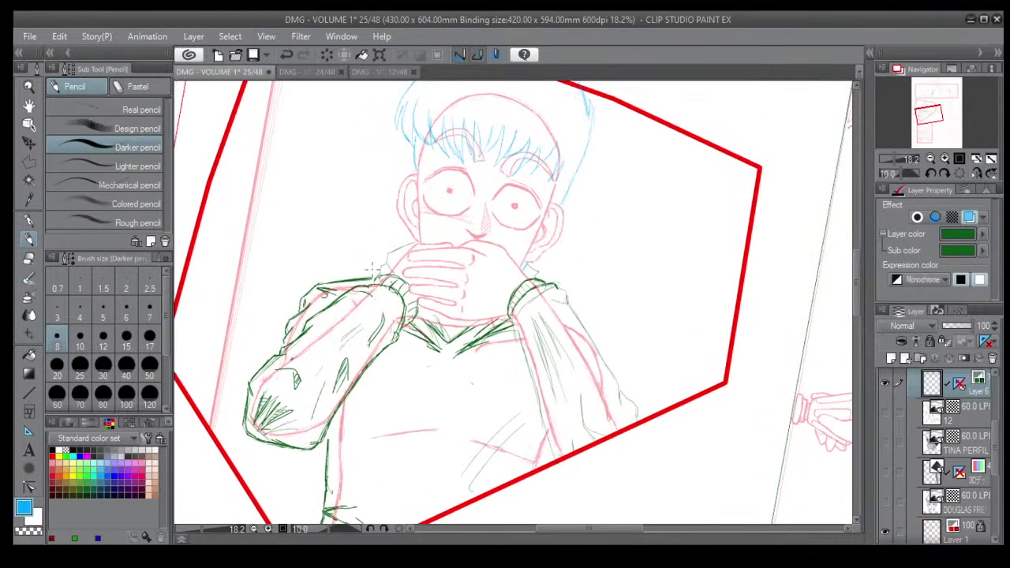
Trace the sleeve fabric outline behind the bent sleeve's cuff, beside the boy's covering hand, with the Darker pencil at size 8.
{"action": "scroll", "coordinate": [372, 268], "scroll_direction": "up", "scroll_amount": 5}
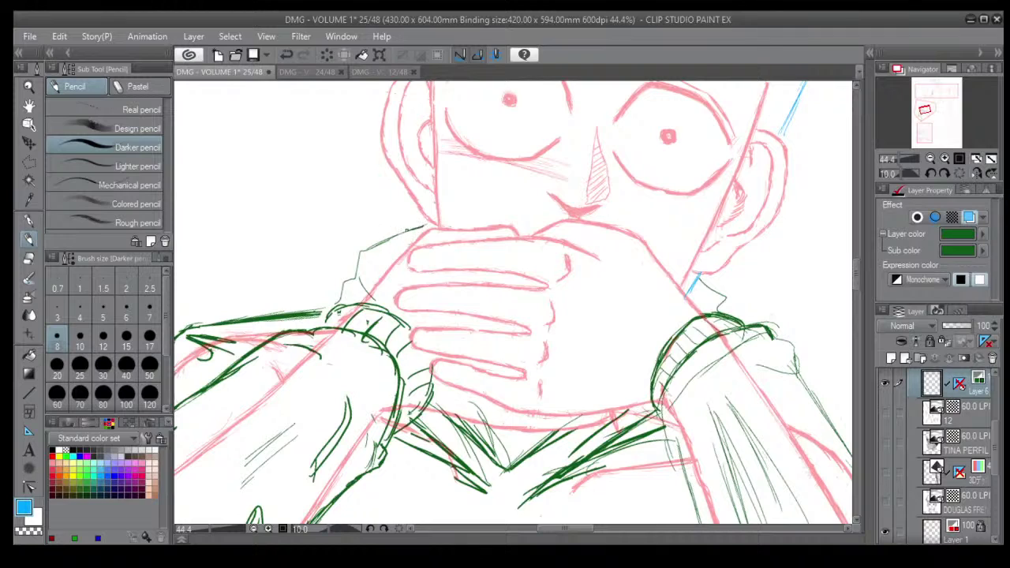
{"action": "mouse_move", "coordinate": [426, 224]}
{"action": "left_mouse_down"}
{"action": "mouse_move", "coordinate": [366, 250]}
{"action": "mouse_move", "coordinate": [353, 278]}
{"action": "mouse_move", "coordinate": [366, 293]}
{"action": "left_mouse_up"}
{"action": "mouse_move", "coordinate": [362, 256]}
{"action": "left_mouse_down"}
{"action": "mouse_move", "coordinate": [375, 292]}
{"action": "mouse_move", "coordinate": [342, 282]}
{"action": "mouse_move", "coordinate": [332, 308]}
{"action": "mouse_move", "coordinate": [367, 297]}
{"action": "mouse_move", "coordinate": [381, 308]}
{"action": "mouse_move", "coordinate": [371, 286]}
{"action": "mouse_move", "coordinate": [347, 286]}
{"action": "left_mouse_up"}
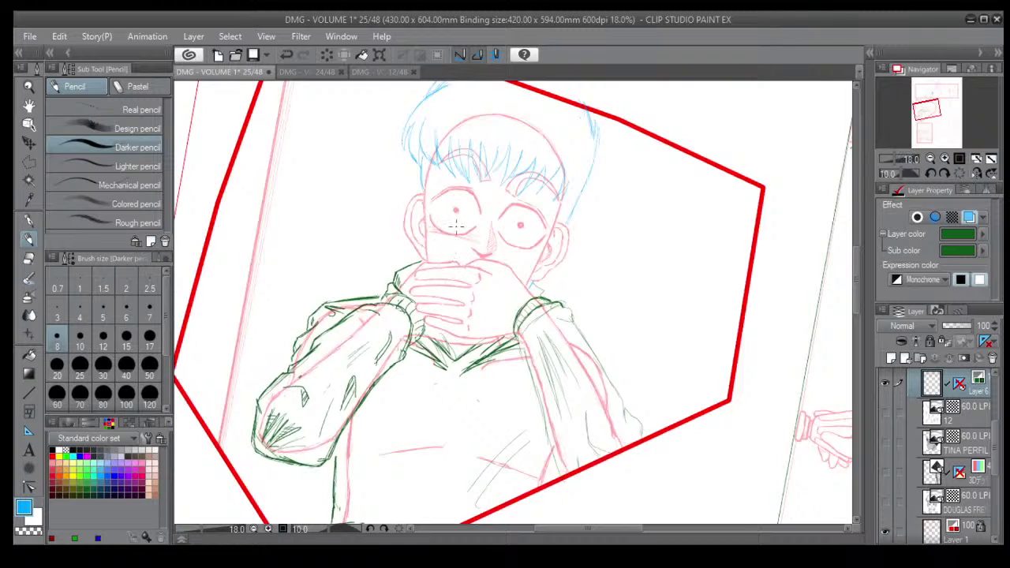
{"action": "scroll", "coordinate": [456, 227], "scroll_direction": "down", "scroll_amount": 2}
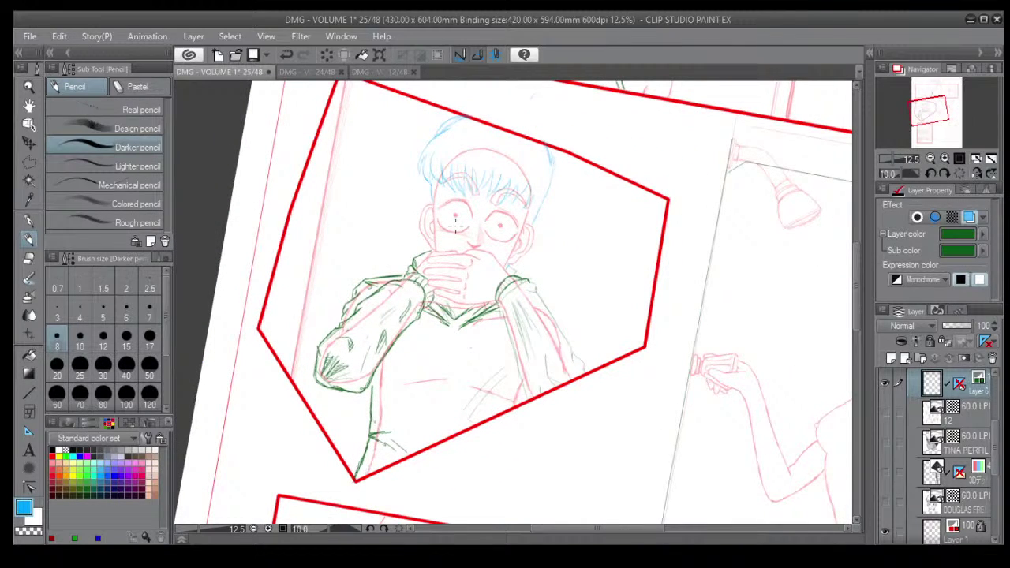
Trace both long edges of the boy's other sleeve from cuff to panel border with heavier Darker pencil lines.
{"action": "left_click_drag", "start_coordinate": [423, 269], "coordinate": [487, 225]}
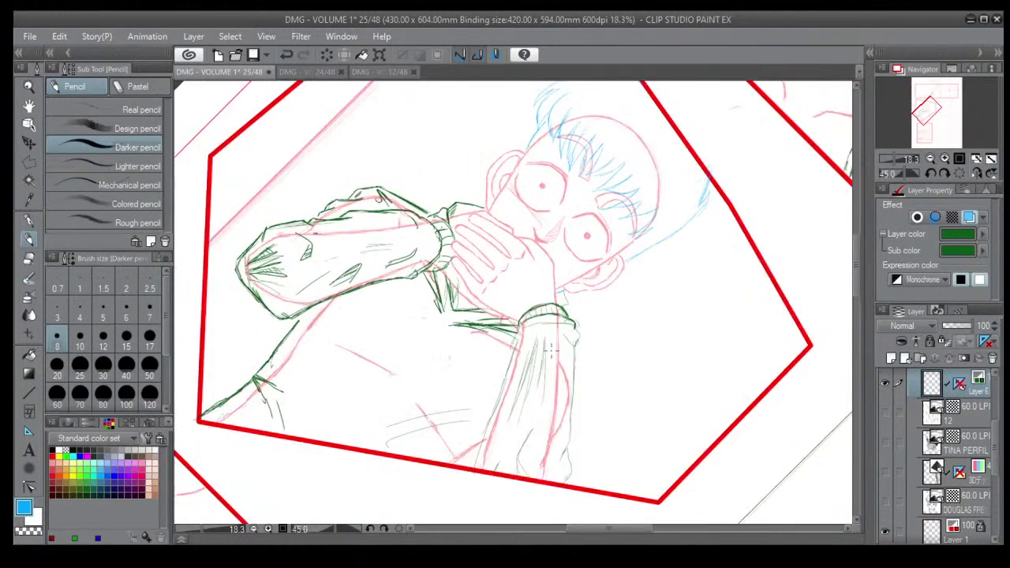
{"action": "scroll", "coordinate": [548, 352], "scroll_direction": "up", "scroll_amount": 1}
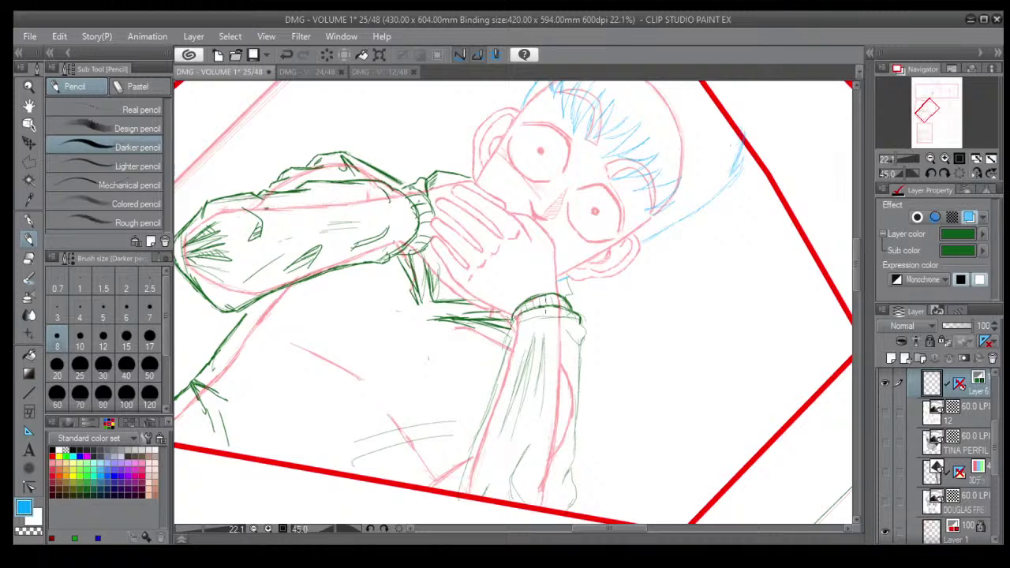
{"action": "left_click_drag", "start_coordinate": [518, 314], "coordinate": [486, 415]}
{"action": "mouse_move", "coordinate": [507, 380]}
{"action": "left_mouse_down"}
{"action": "mouse_move", "coordinate": [489, 439]}
{"action": "mouse_move", "coordinate": [487, 398]}
{"action": "mouse_move", "coordinate": [473, 432]}
{"action": "mouse_move", "coordinate": [483, 438]}
{"action": "mouse_move", "coordinate": [467, 448]}
{"action": "mouse_move", "coordinate": [460, 487]}
{"action": "left_mouse_up"}
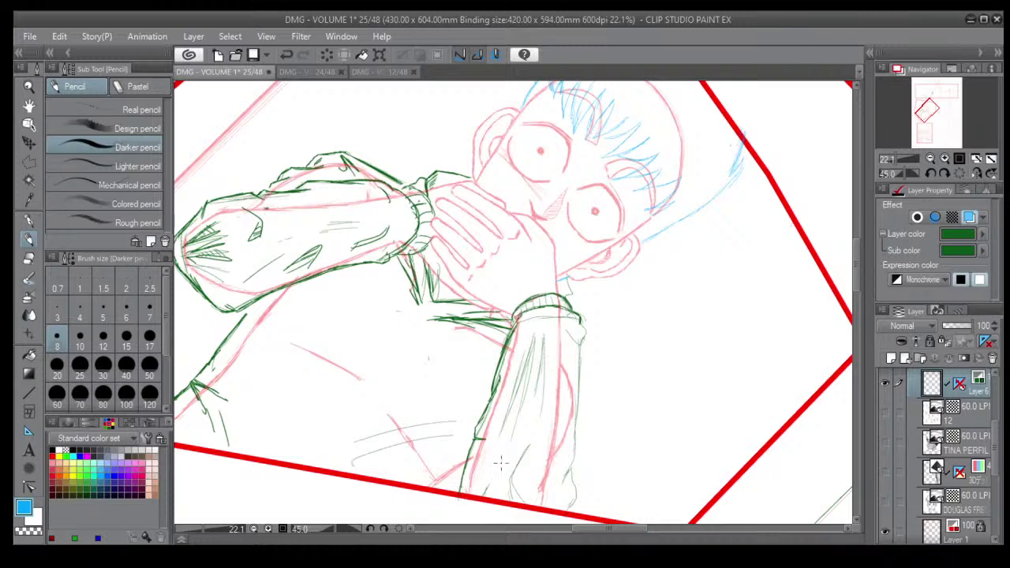
{"action": "left_click_drag", "start_coordinate": [584, 320], "coordinate": [577, 420]}
{"action": "mouse_move", "coordinate": [581, 364]}
{"action": "left_mouse_down"}
{"action": "mouse_move", "coordinate": [585, 472]}
{"action": "mouse_move", "coordinate": [581, 412]}
{"action": "mouse_move", "coordinate": [563, 488]}
{"action": "mouse_move", "coordinate": [569, 460]}
{"action": "mouse_move", "coordinate": [562, 511]}
{"action": "left_mouse_up"}
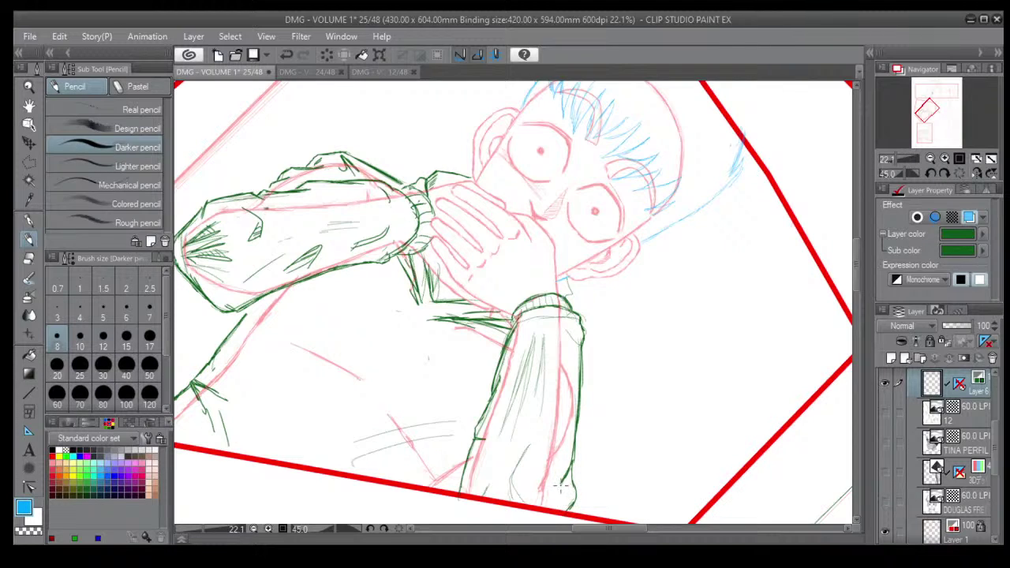
{"action": "left_click_drag", "start_coordinate": [567, 477], "coordinate": [561, 488]}
Draw the fabric folds below the cuff and along the inside of the other sleeve with the Darker pencil.
{"action": "mouse_move", "coordinate": [526, 324]}
{"action": "left_mouse_down"}
{"action": "mouse_move", "coordinate": [526, 355]}
{"action": "mouse_move", "coordinate": [544, 324]}
{"action": "mouse_move", "coordinate": [528, 356]}
{"action": "left_mouse_up"}
{"action": "mouse_move", "coordinate": [548, 313]}
{"action": "left_mouse_down"}
{"action": "mouse_move", "coordinate": [547, 332]}
{"action": "mouse_move", "coordinate": [554, 325]}
{"action": "left_mouse_up"}
{"action": "left_click_drag", "start_coordinate": [553, 313], "coordinate": [556, 327]}
{"action": "left_click_drag", "start_coordinate": [553, 315], "coordinate": [555, 359]}
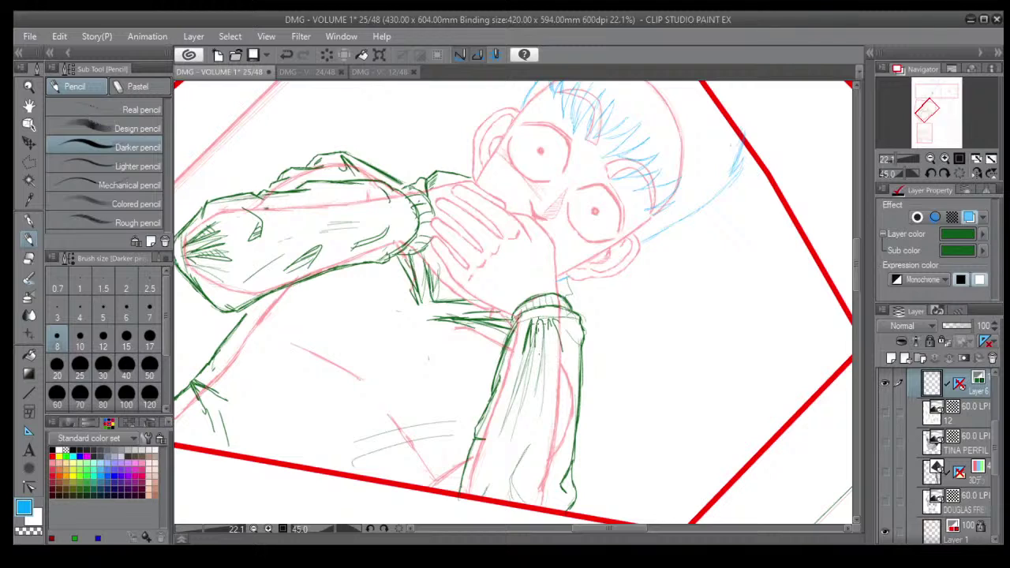
{"action": "left_click_drag", "start_coordinate": [545, 317], "coordinate": [532, 338]}
{"action": "left_click_drag", "start_coordinate": [537, 325], "coordinate": [531, 350]}
{"action": "left_click_drag", "start_coordinate": [541, 334], "coordinate": [536, 357]}
{"action": "left_click_drag", "start_coordinate": [543, 400], "coordinate": [530, 420]}
{"action": "left_click_drag", "start_coordinate": [543, 377], "coordinate": [525, 442]}
{"action": "mouse_move", "coordinate": [545, 399]}
{"action": "left_mouse_down"}
{"action": "mouse_move", "coordinate": [524, 474]}
{"action": "mouse_move", "coordinate": [515, 444]}
{"action": "mouse_move", "coordinate": [484, 481]}
{"action": "mouse_move", "coordinate": [514, 495]}
{"action": "mouse_move", "coordinate": [510, 470]}
{"action": "mouse_move", "coordinate": [513, 492]}
{"action": "mouse_move", "coordinate": [504, 477]}
{"action": "mouse_move", "coordinate": [502, 490]}
{"action": "mouse_move", "coordinate": [509, 478]}
{"action": "mouse_move", "coordinate": [494, 500]}
{"action": "left_mouse_up"}
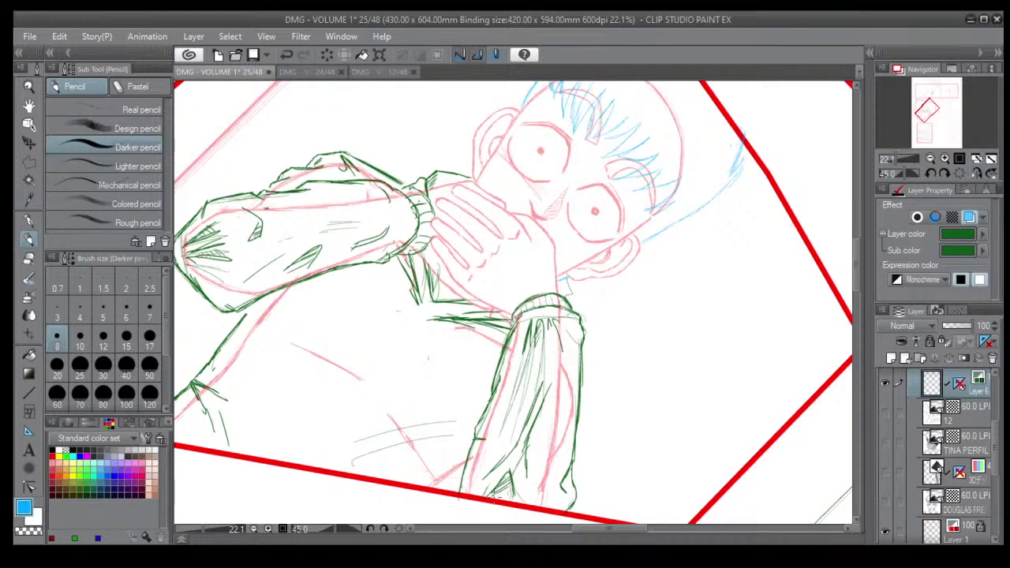
Restore the canvas to its upright angle and examine the redrawn shirt in the context of the surrounding panels.
{"action": "scroll", "coordinate": [573, 450], "scroll_direction": "down", "scroll_amount": 3}
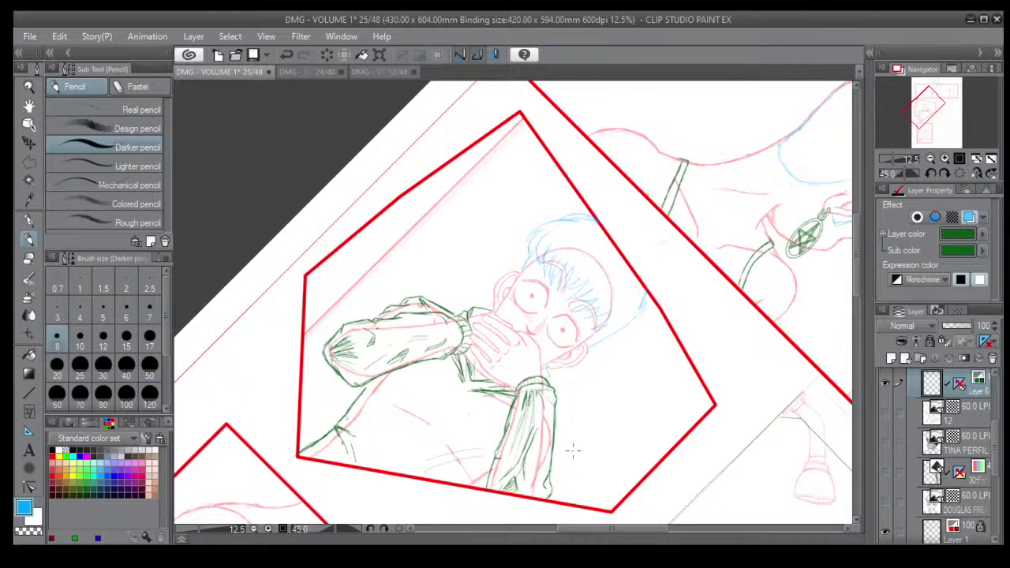
{"action": "key", "text": "minus"}
{"action": "key", "text": "minus"}
{"action": "key", "text": "minus"}
{"action": "key", "text": "minus"}
{"action": "key", "text": "minus"}
{"action": "key", "text": "minus"}
{"action": "key", "text": "minus"}
{"action": "key", "text": "minus"}
{"action": "key", "text": "minus"}
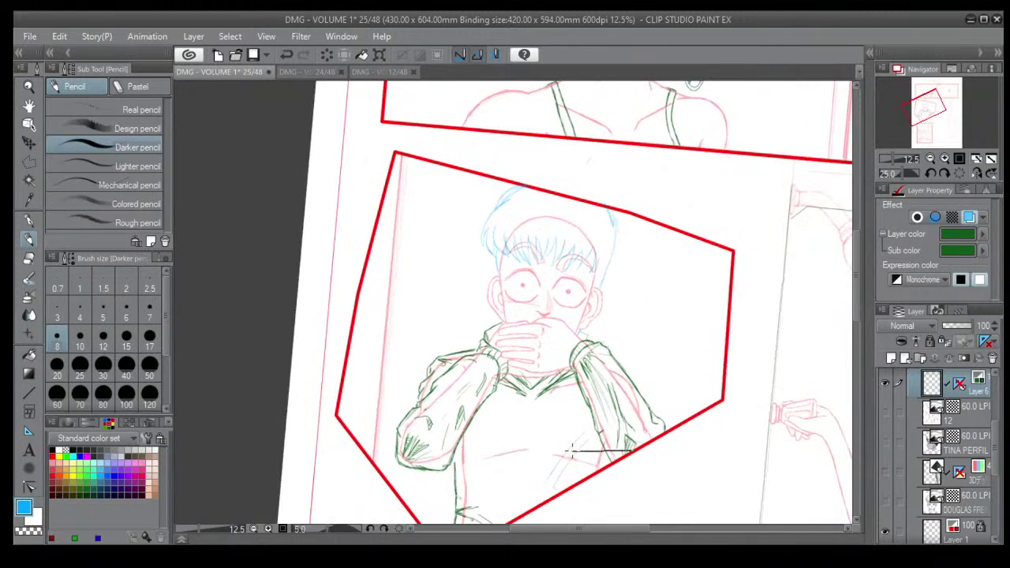
{"action": "scroll", "coordinate": [573, 450], "scroll_direction": "down", "scroll_amount": 3}
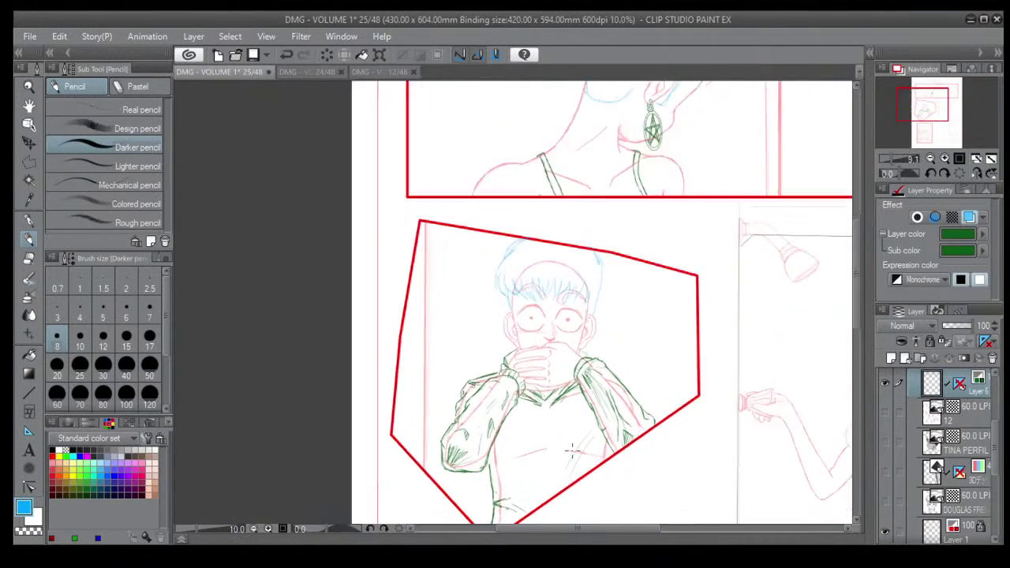
{"action": "left_click_drag", "start_coordinate": [642, 458], "coordinate": [487, 369]}
{"action": "scroll", "coordinate": [553, 356], "scroll_direction": "down", "scroll_amount": 3}
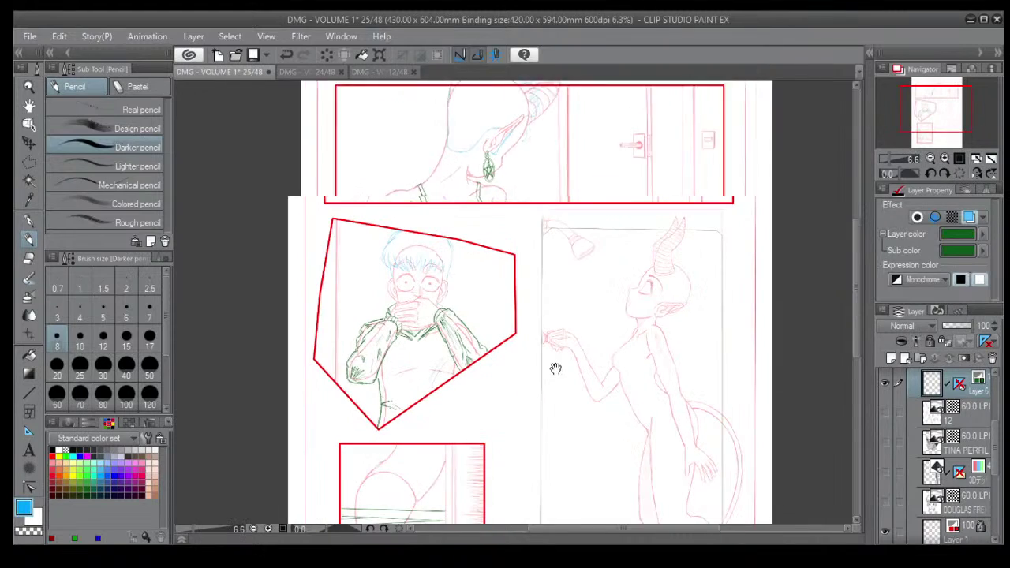
{"action": "left_click_drag", "start_coordinate": [539, 398], "coordinate": [528, 366]}
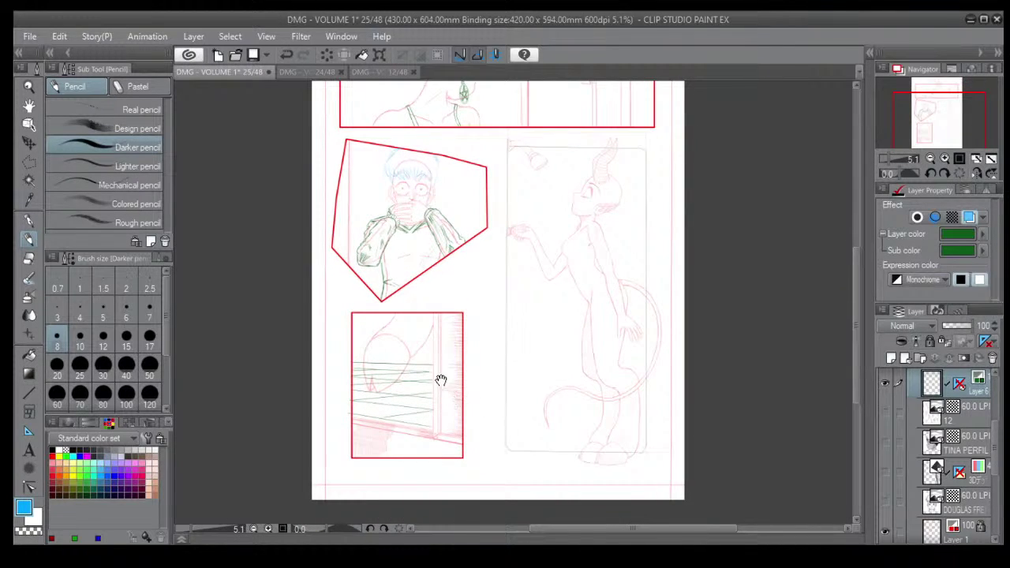
Examine the panel with the slatted lines below the boy, followed by the full page layout.
{"action": "left_click_drag", "start_coordinate": [445, 414], "coordinate": [434, 375]}
{"action": "scroll", "coordinate": [362, 332], "scroll_direction": "up", "scroll_amount": 3}
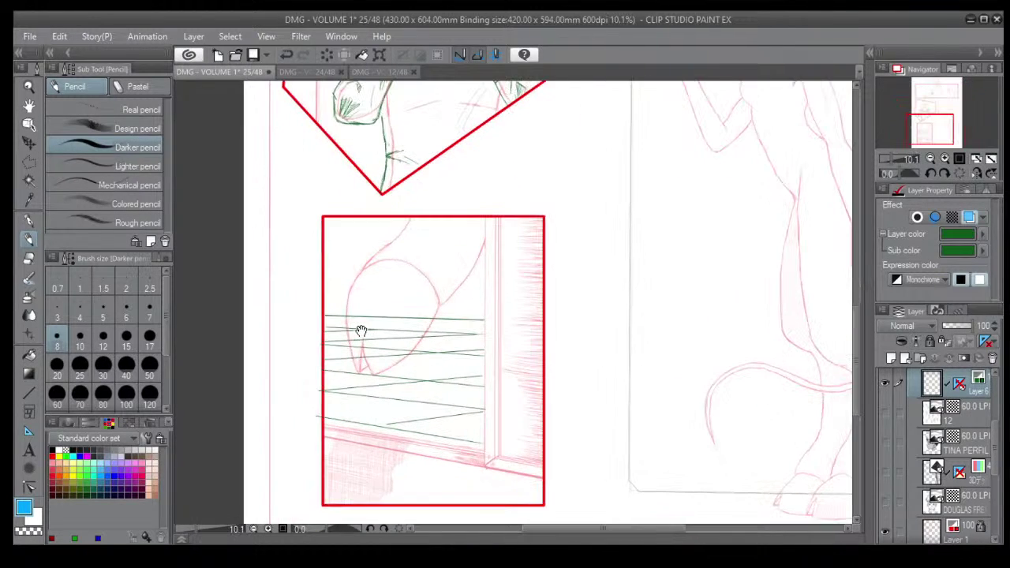
{"action": "scroll", "coordinate": [386, 337], "scroll_direction": "up", "scroll_amount": 4}
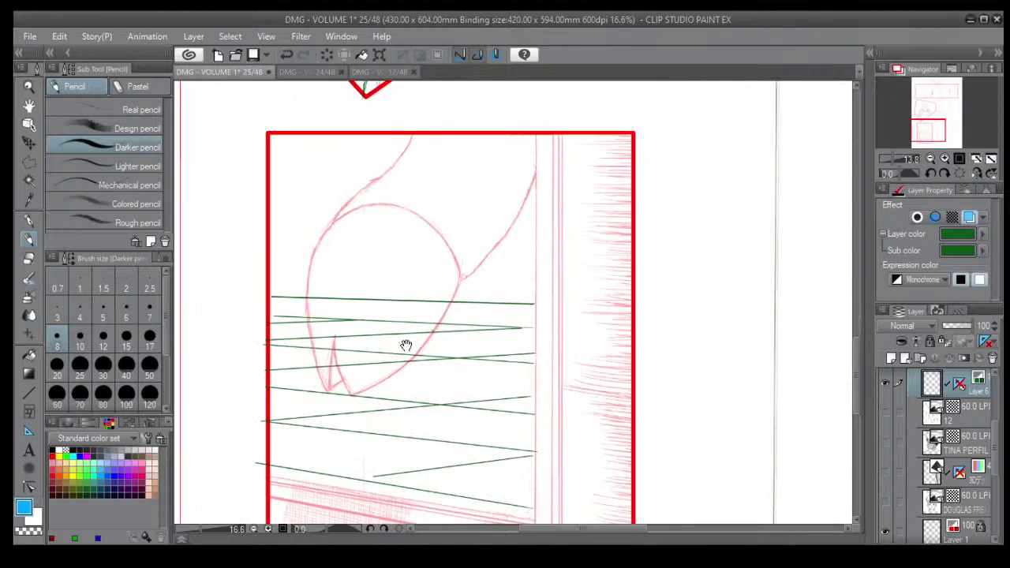
{"action": "scroll", "coordinate": [473, 325], "scroll_direction": "down", "scroll_amount": 2}
{"action": "scroll", "coordinate": [472, 325], "scroll_direction": "down", "scroll_amount": 2}
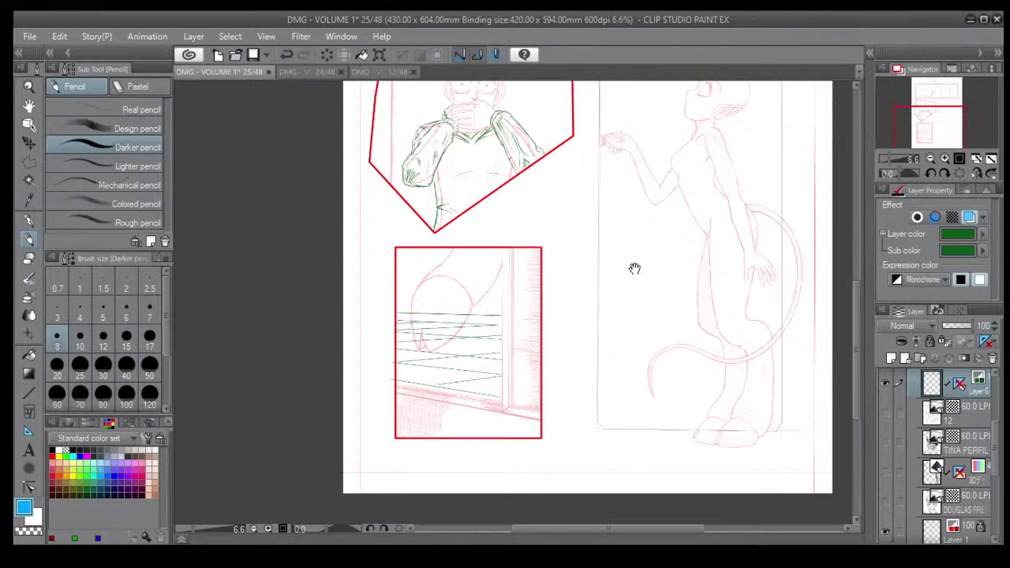
{"action": "left_click_drag", "start_coordinate": [634, 268], "coordinate": [586, 334]}
{"action": "scroll", "coordinate": [586, 334], "scroll_direction": "down", "scroll_amount": 1}
{"action": "scroll", "coordinate": [589, 334], "scroll_direction": "down", "scroll_amount": 1}
{"action": "left_click_drag", "start_coordinate": [600, 289], "coordinate": [544, 334]}
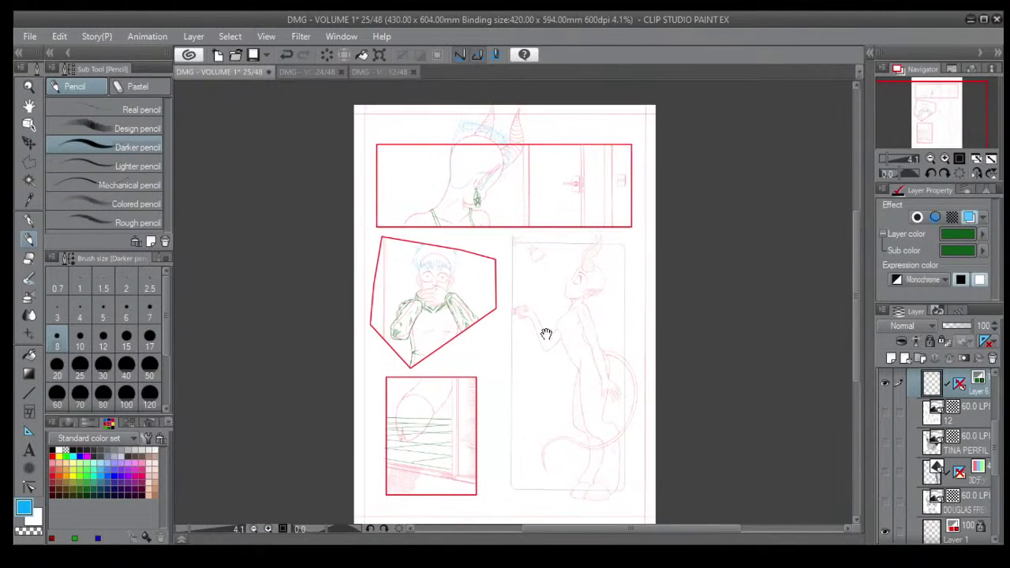
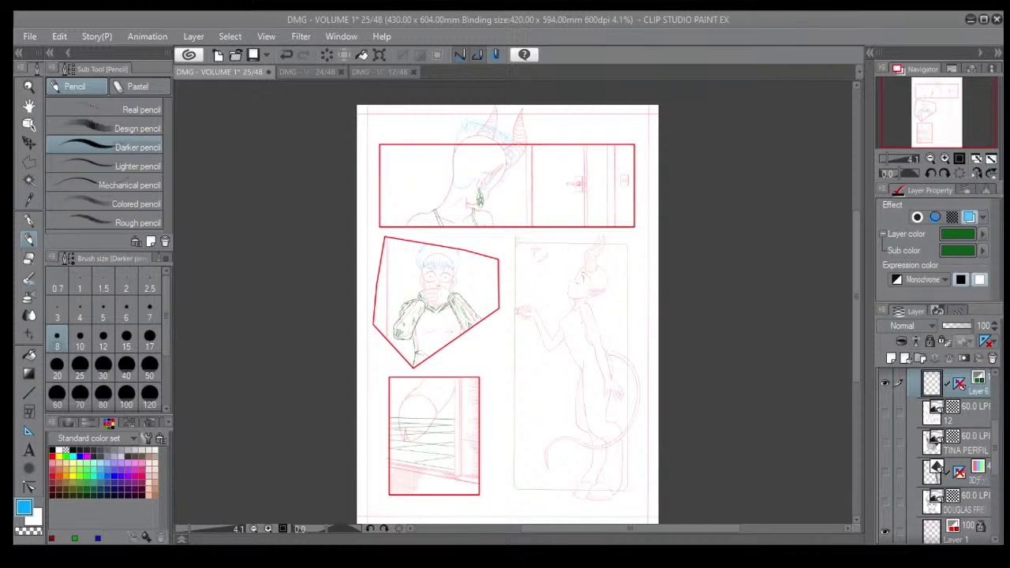
{"action": "left_click", "coordinate": [29, 105]}
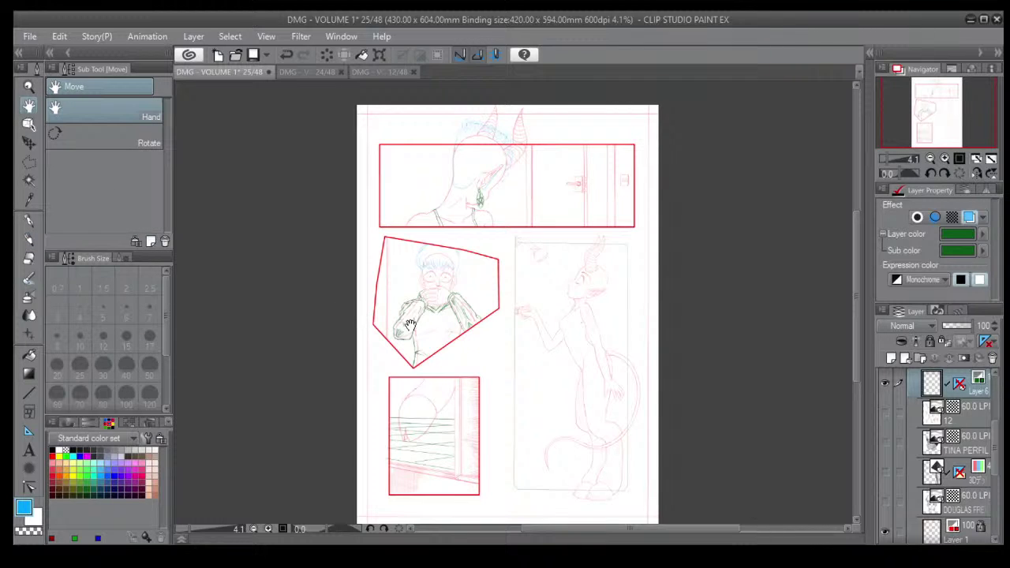
{"action": "scroll", "coordinate": [514, 361], "scroll_direction": "up", "scroll_amount": 1}
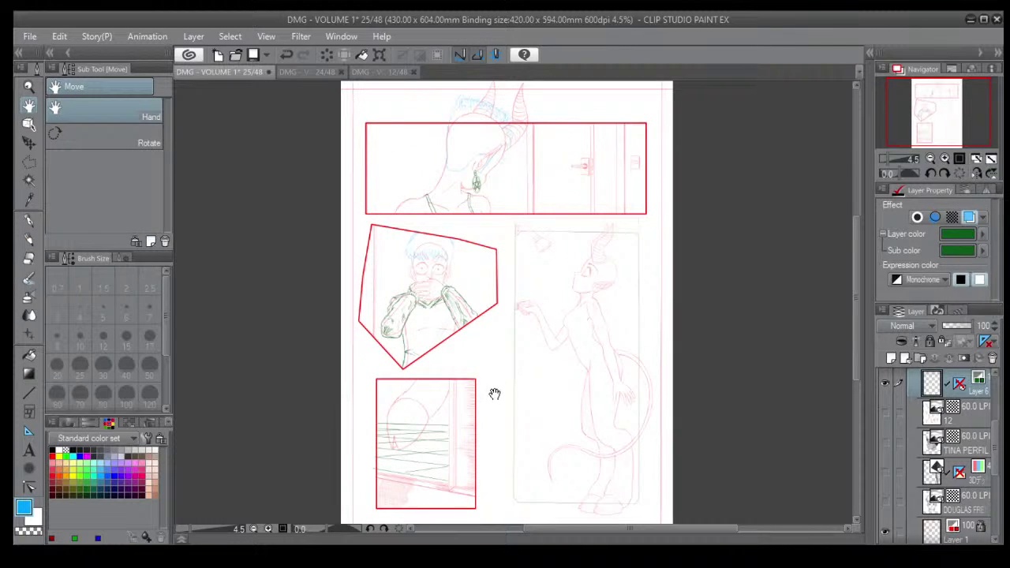
{"action": "left_click_drag", "start_coordinate": [494, 401], "coordinate": [488, 386]}
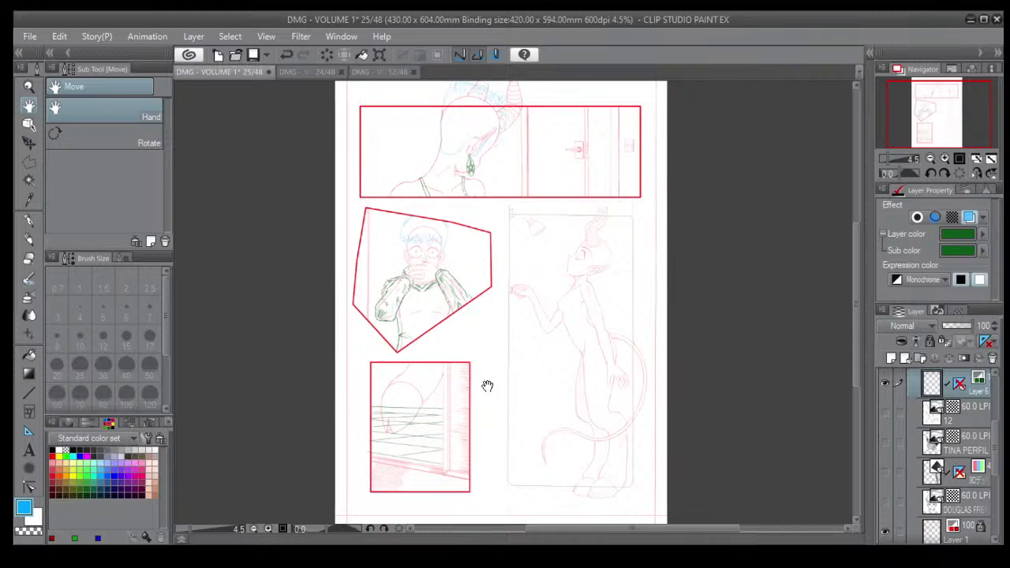
{"action": "left_click_drag", "start_coordinate": [551, 405], "coordinate": [538, 408]}
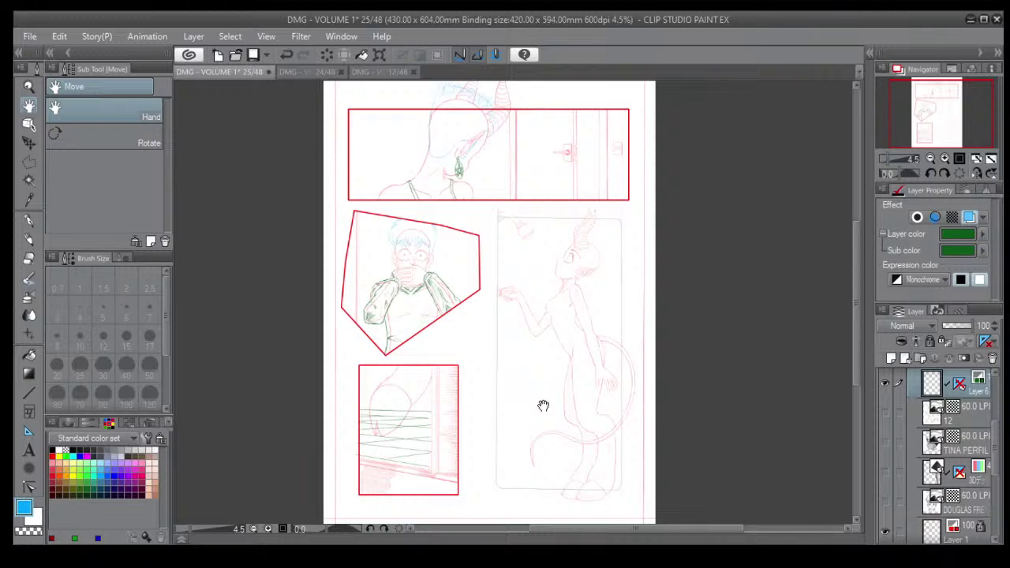
{"action": "left_click_drag", "start_coordinate": [543, 406], "coordinate": [549, 400]}
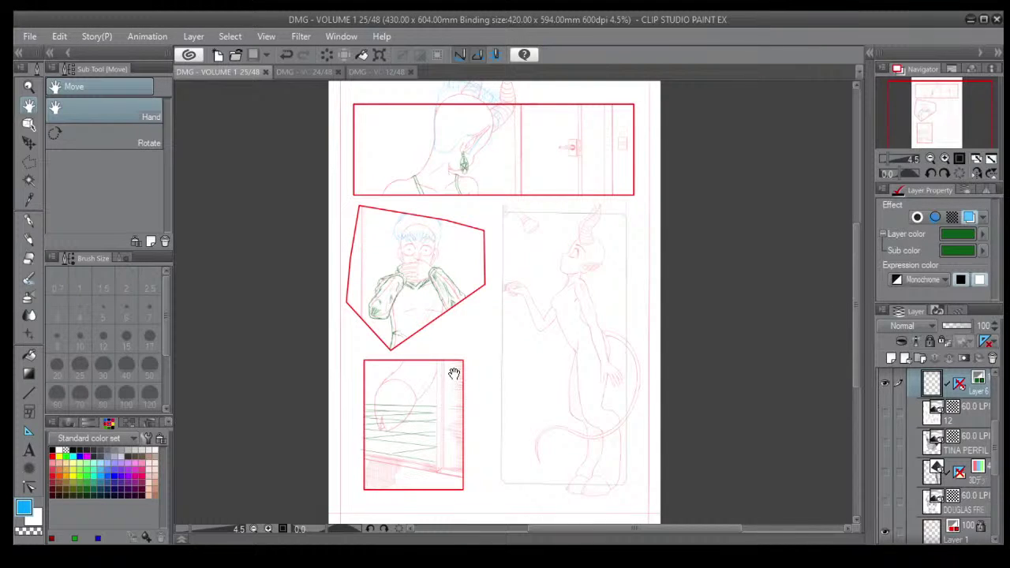
Examine the sketch of the horned figure in the shower panel up close and within the whole page.
{"action": "scroll", "coordinate": [454, 371], "scroll_direction": "up", "scroll_amount": 2}
{"action": "scroll", "coordinate": [460, 371], "scroll_direction": "up", "scroll_amount": 1}
{"action": "scroll", "coordinate": [597, 390], "scroll_direction": "up", "scroll_amount": 2}
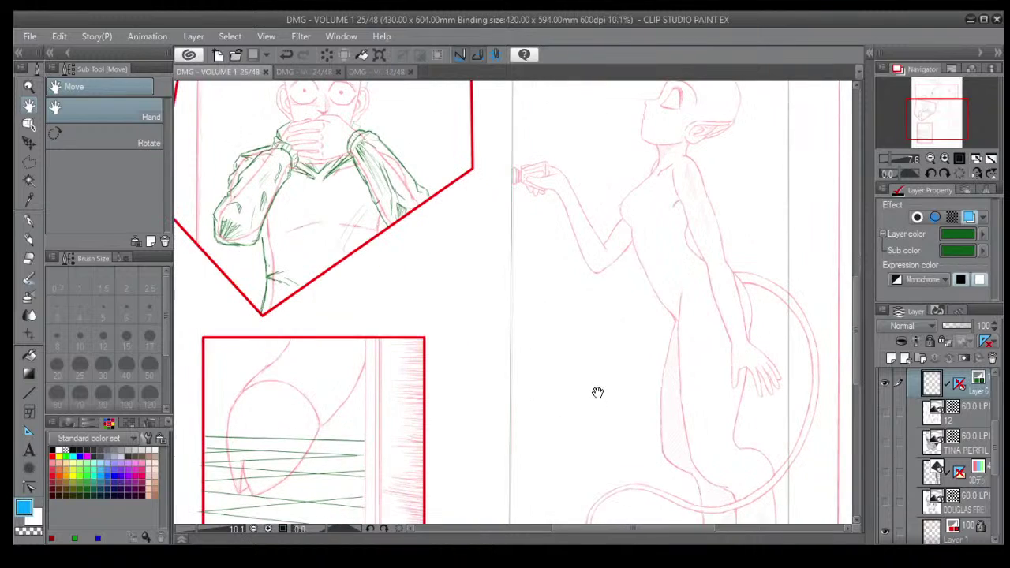
{"action": "scroll", "coordinate": [613, 367], "scroll_direction": "up", "scroll_amount": 1}
{"action": "left_click_drag", "start_coordinate": [641, 267], "coordinate": [504, 438]}
{"action": "scroll", "coordinate": [527, 345], "scroll_direction": "up", "scroll_amount": 2}
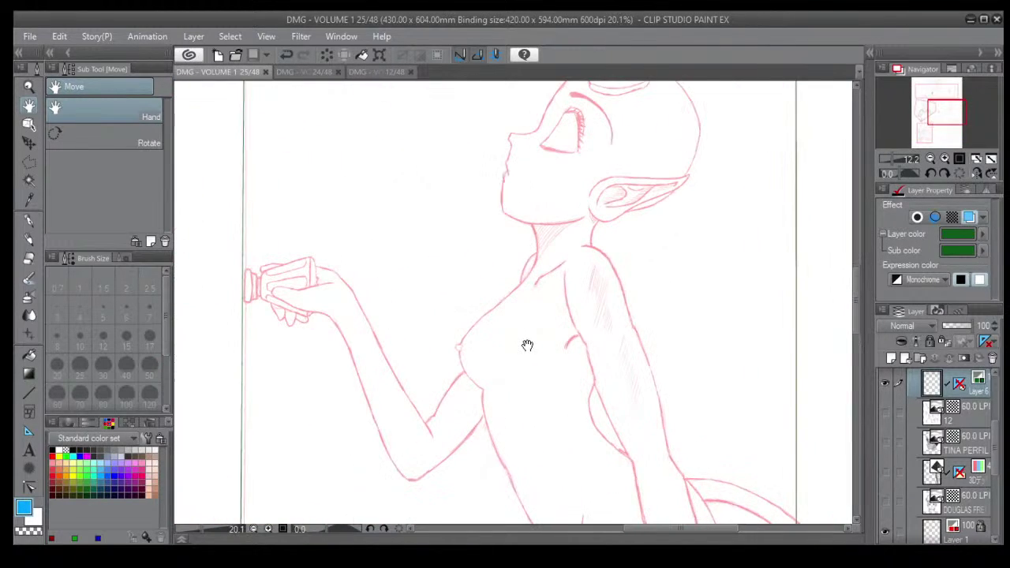
{"action": "scroll", "coordinate": [527, 345], "scroll_direction": "down", "scroll_amount": 6}
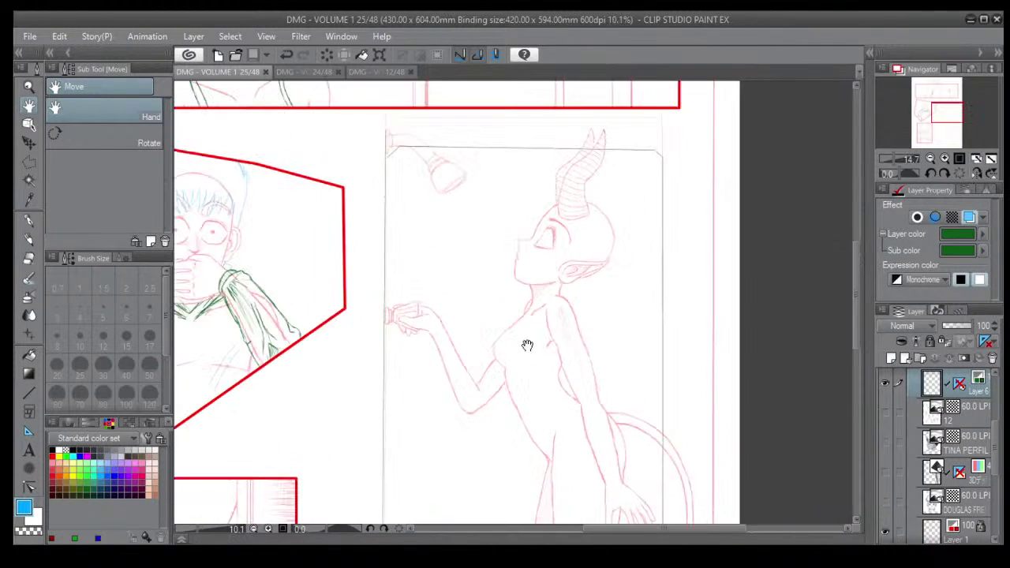
{"action": "scroll", "coordinate": [526, 344], "scroll_direction": "down", "scroll_amount": 3}
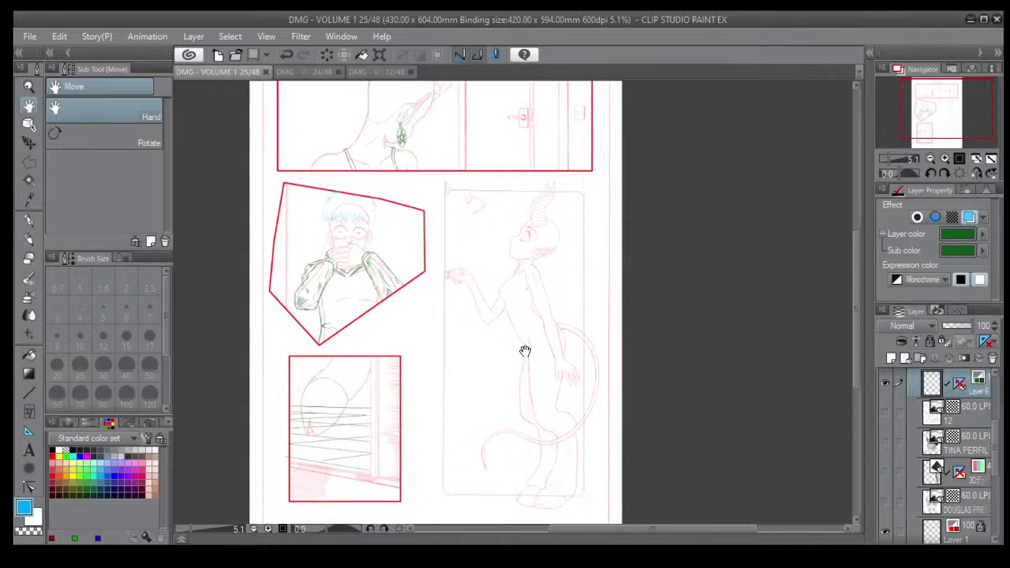
{"action": "left_click_drag", "start_coordinate": [502, 394], "coordinate": [513, 390]}
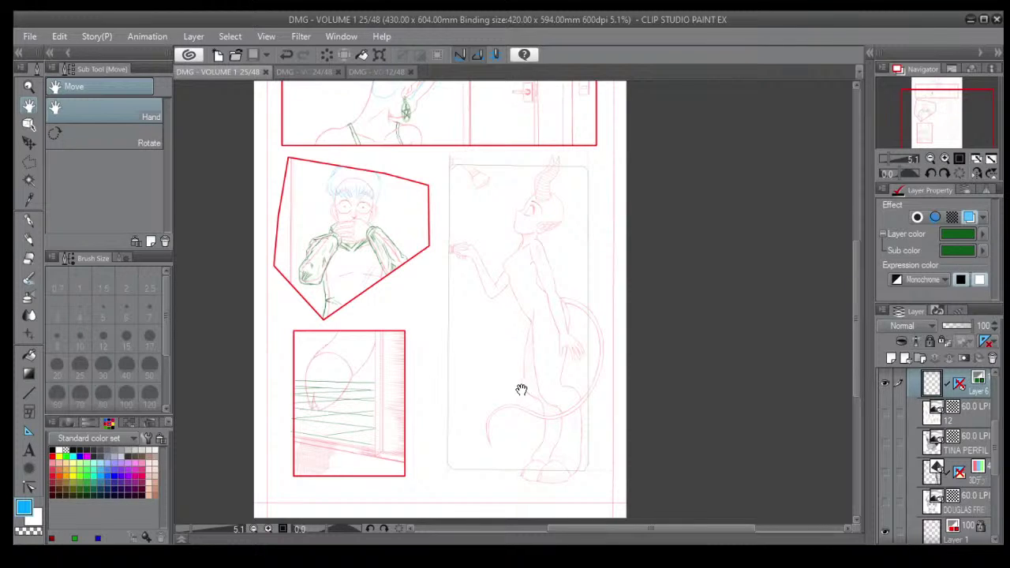
{"action": "left_click_drag", "start_coordinate": [503, 373], "coordinate": [540, 379]}
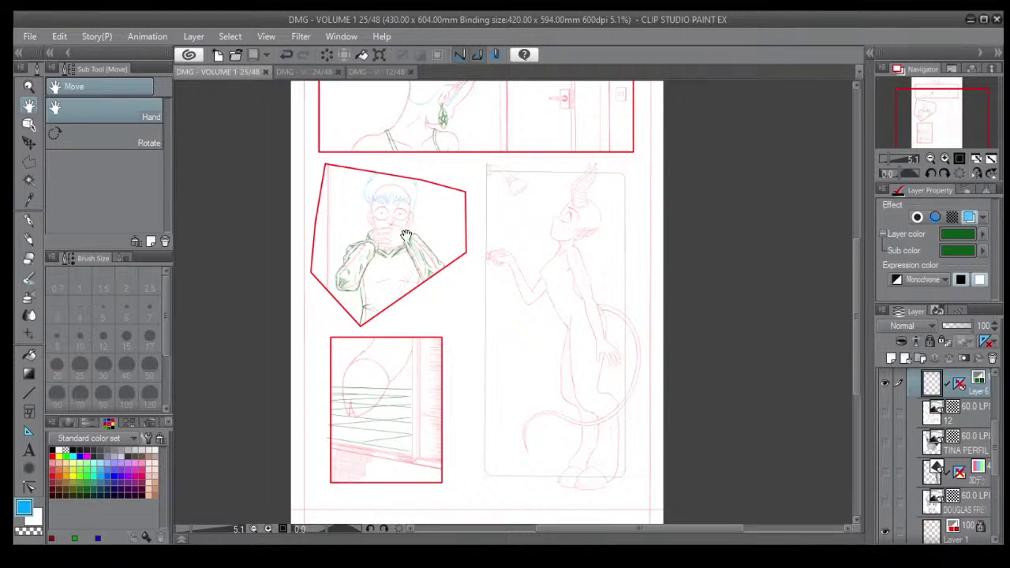
Review the finished pages 12/48 and 24/48, including the two lower panels of page 24/48.
{"action": "left_click", "coordinate": [376, 72]}
{"action": "left_click_drag", "start_coordinate": [406, 163], "coordinate": [396, 169]}
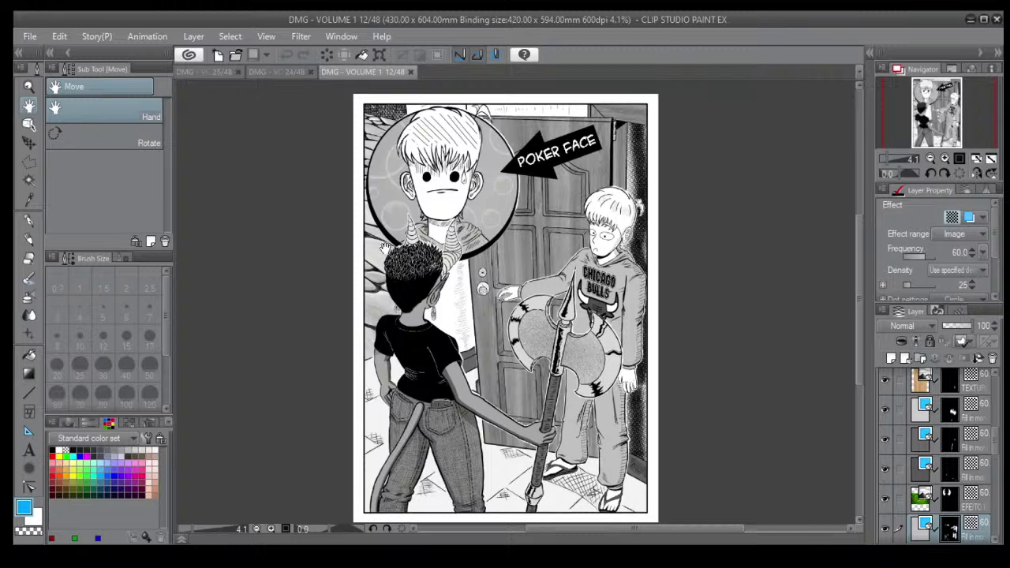
{"action": "left_click", "coordinate": [284, 73]}
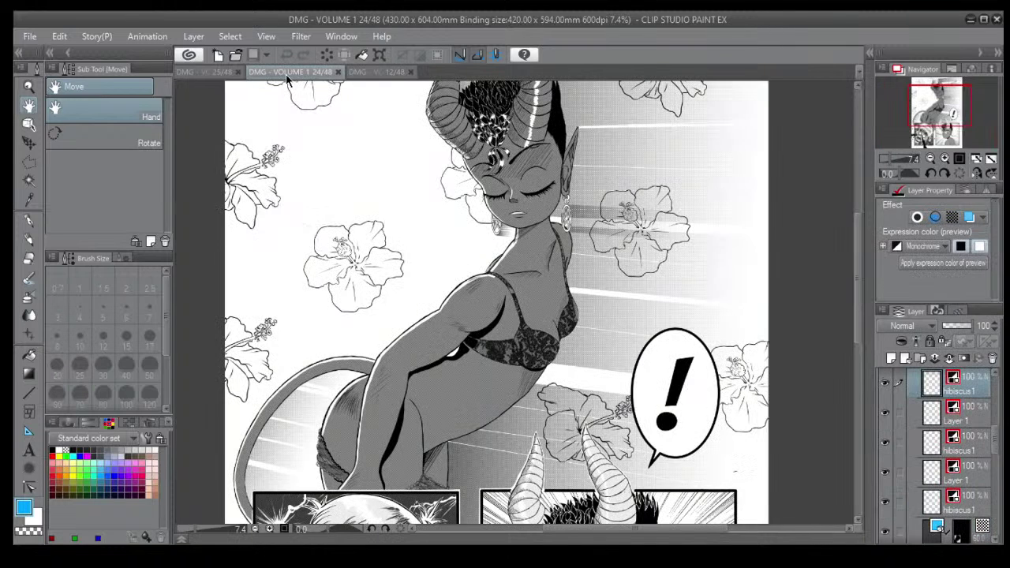
{"action": "left_click_drag", "start_coordinate": [412, 403], "coordinate": [423, 278]}
{"action": "scroll", "coordinate": [466, 458], "scroll_direction": "down", "scroll_amount": 4}
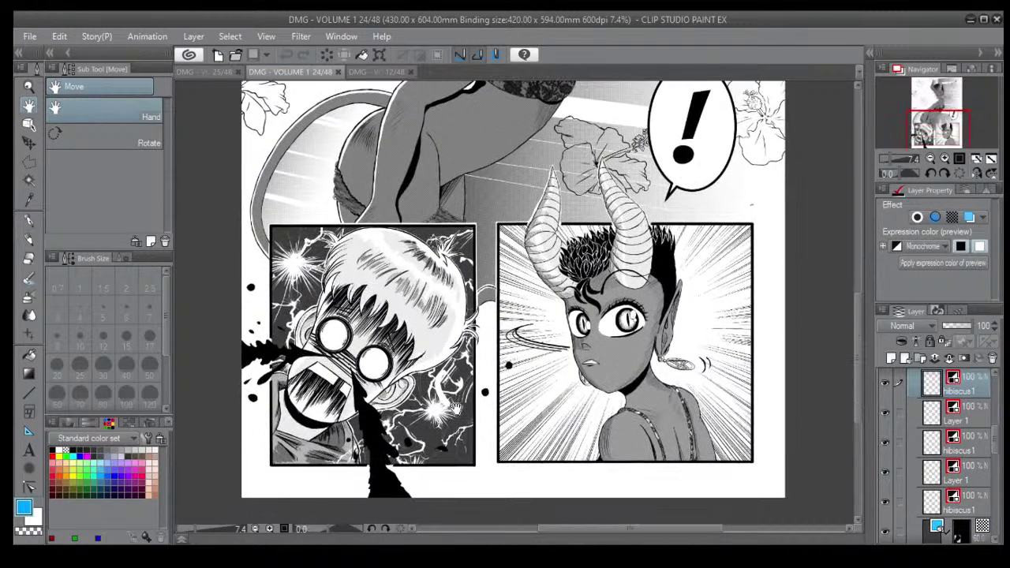
{"action": "scroll", "coordinate": [466, 419], "scroll_direction": "down", "scroll_amount": 1}
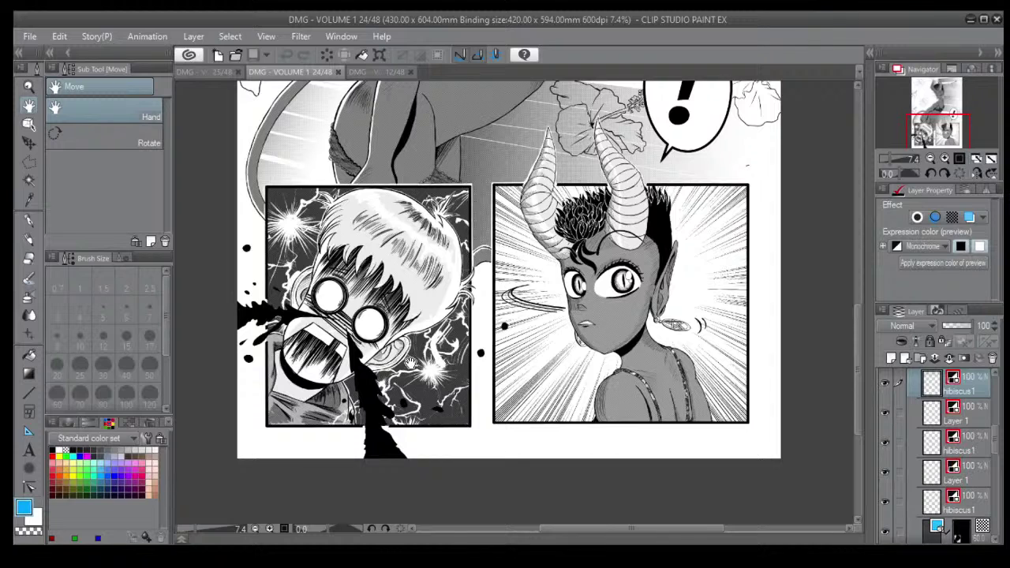
{"action": "left_click_drag", "start_coordinate": [412, 361], "coordinate": [436, 369]}
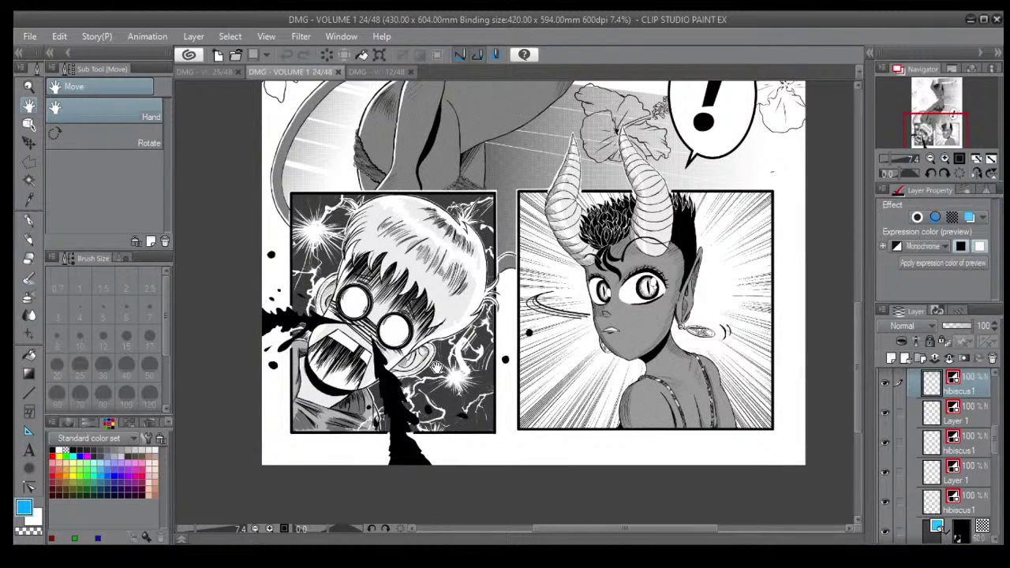
Review page 24/48 from the large horned figure among the hibiscus flowers down to the two lower panels.
{"action": "left_click_drag", "start_coordinate": [461, 309], "coordinate": [523, 535]}
{"action": "scroll", "coordinate": [458, 365], "scroll_direction": "up", "scroll_amount": 3}
{"action": "left_click_drag", "start_coordinate": [523, 355], "coordinate": [534, 457]}
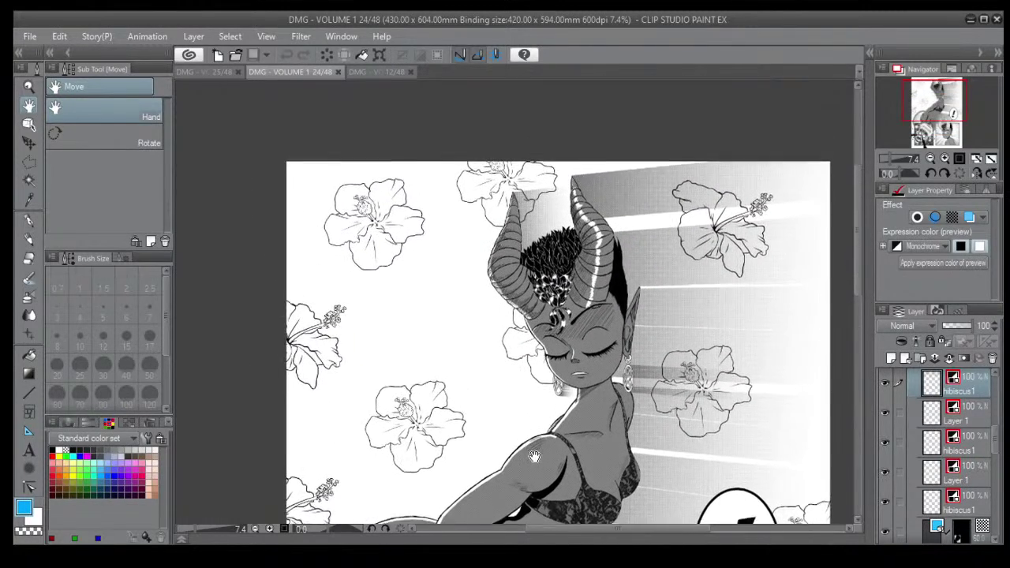
{"action": "scroll", "coordinate": [531, 448], "scroll_direction": "down", "scroll_amount": 2}
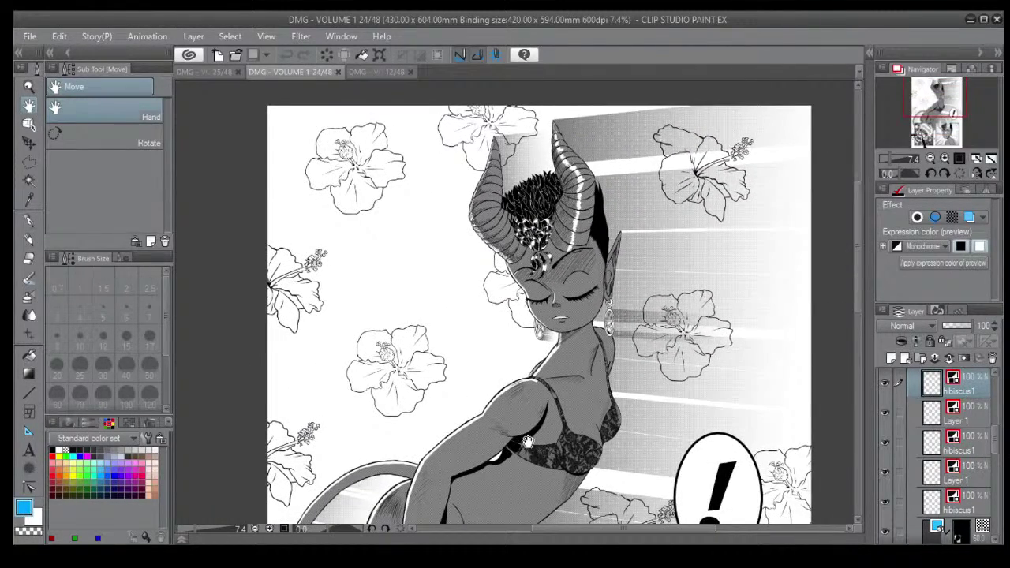
{"action": "scroll", "coordinate": [528, 443], "scroll_direction": "down", "scroll_amount": 3}
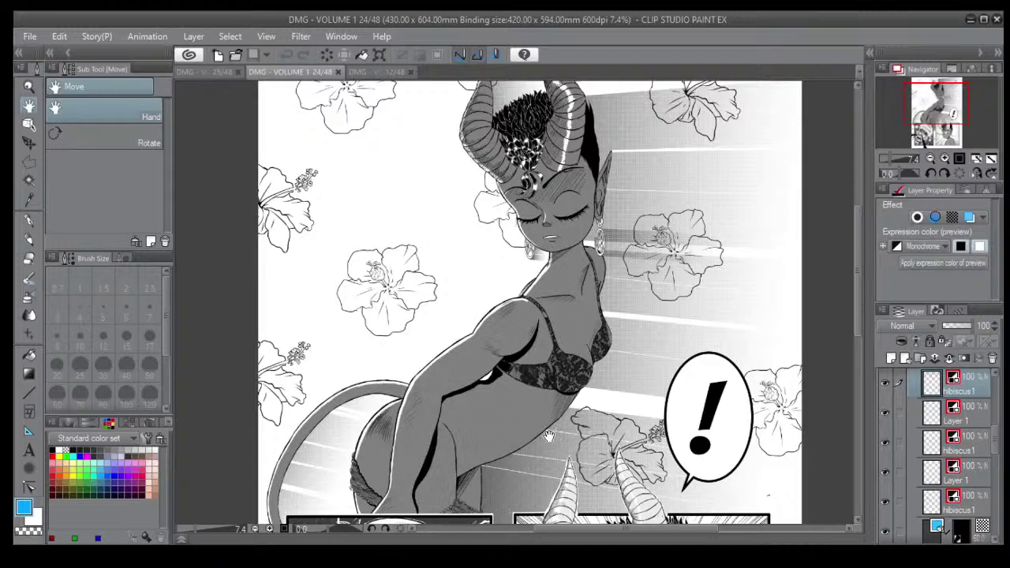
{"action": "scroll", "coordinate": [548, 436], "scroll_direction": "down", "scroll_amount": 3}
{"action": "scroll", "coordinate": [592, 410], "scroll_direction": "down", "scroll_amount": 2}
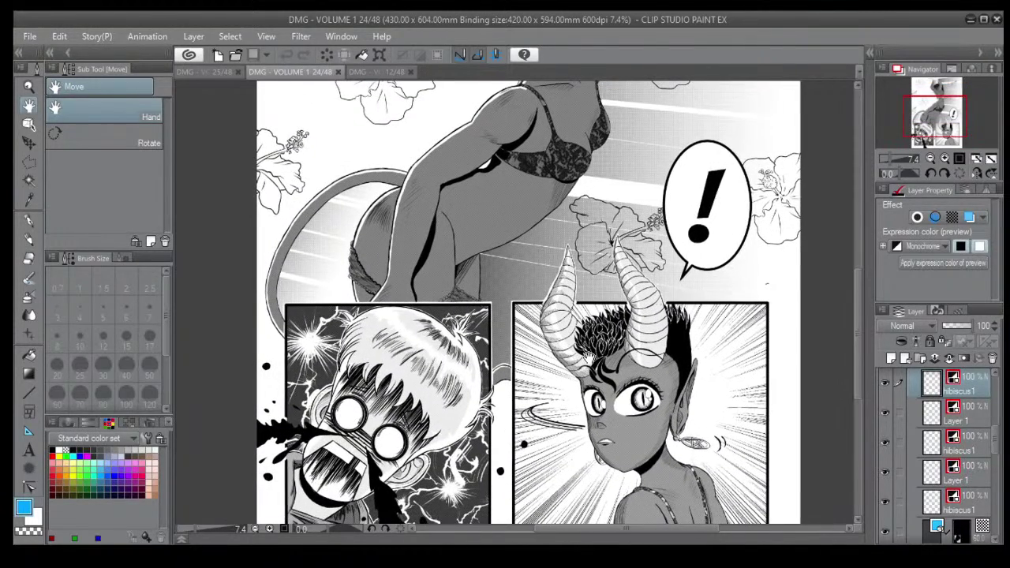
{"action": "left_click_drag", "start_coordinate": [568, 390], "coordinate": [607, 363]}
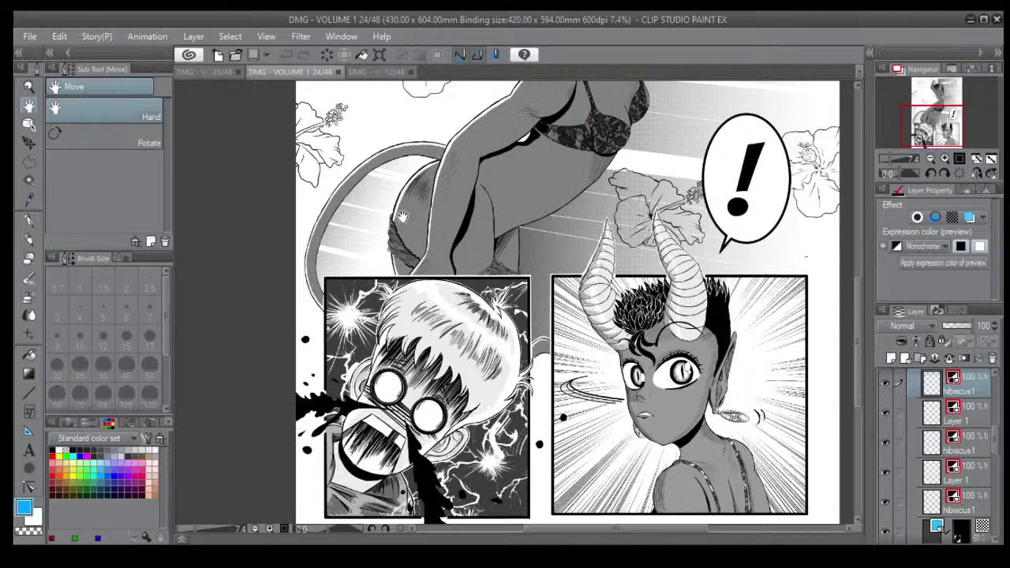
Switch to page 25/48 and examine the horned head sketch in the top panel up close, followed by the panels below it.
{"action": "left_click", "coordinate": [221, 79]}
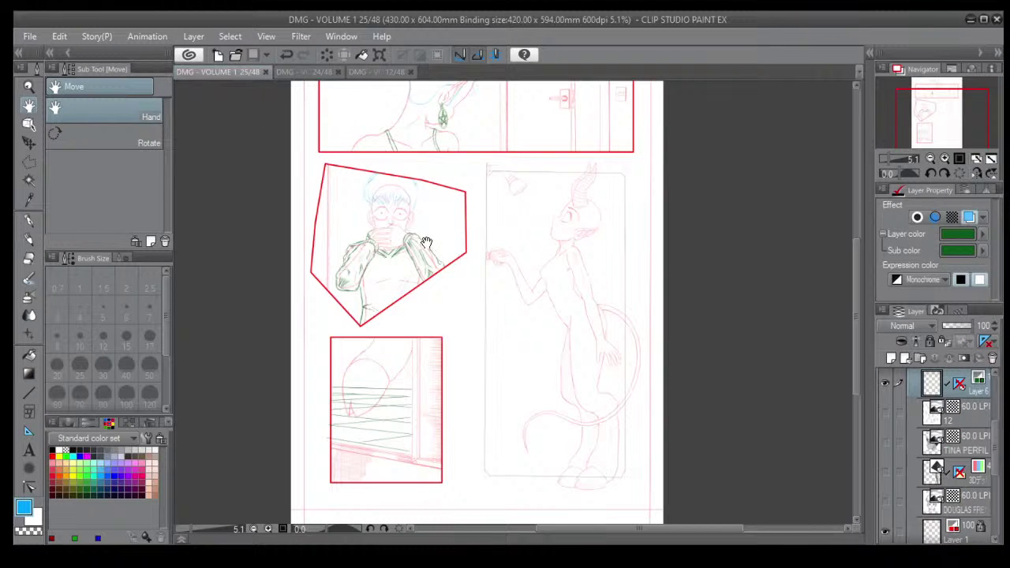
{"action": "mouse_move", "coordinate": [425, 243]}
{"action": "left_mouse_down"}
{"action": "mouse_move", "coordinate": [435, 412]}
{"action": "mouse_move", "coordinate": [462, 397]}
{"action": "mouse_move", "coordinate": [464, 321]}
{"action": "left_mouse_up"}
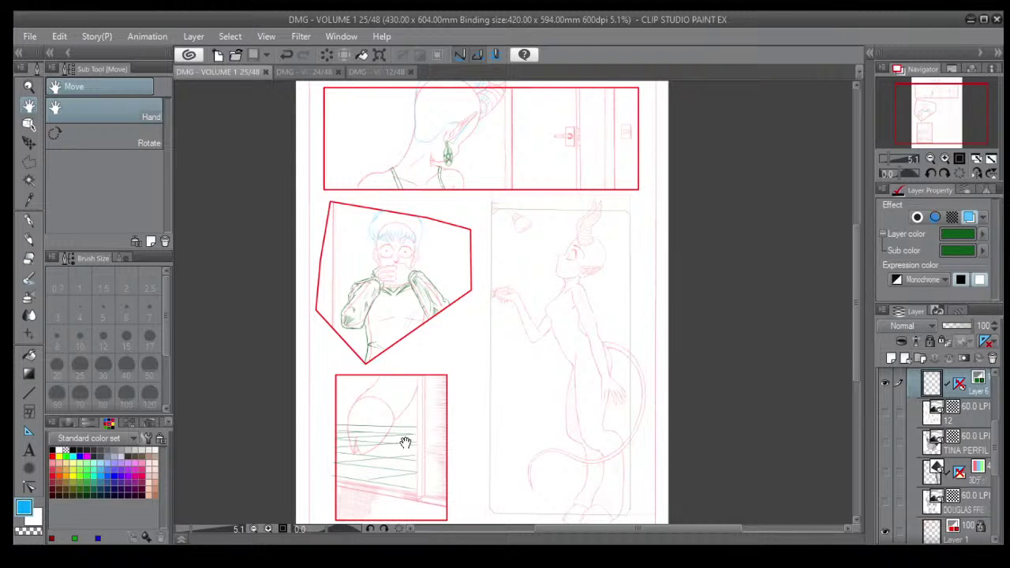
{"action": "left_click_drag", "start_coordinate": [406, 442], "coordinate": [428, 418]}
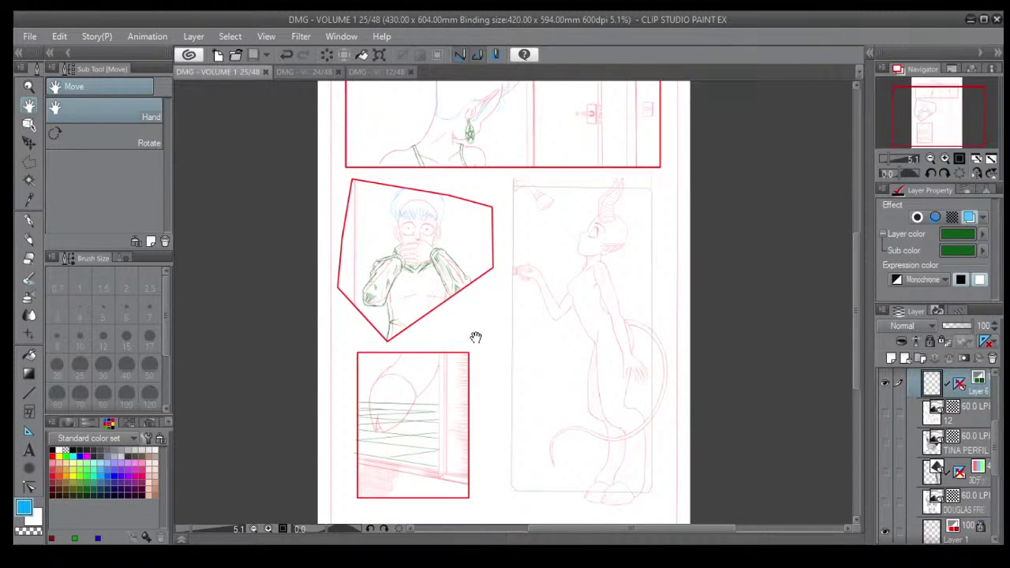
{"action": "scroll", "coordinate": [474, 334], "scroll_direction": "up", "scroll_amount": 4}
{"action": "scroll", "coordinate": [440, 246], "scroll_direction": "up", "scroll_amount": 3}
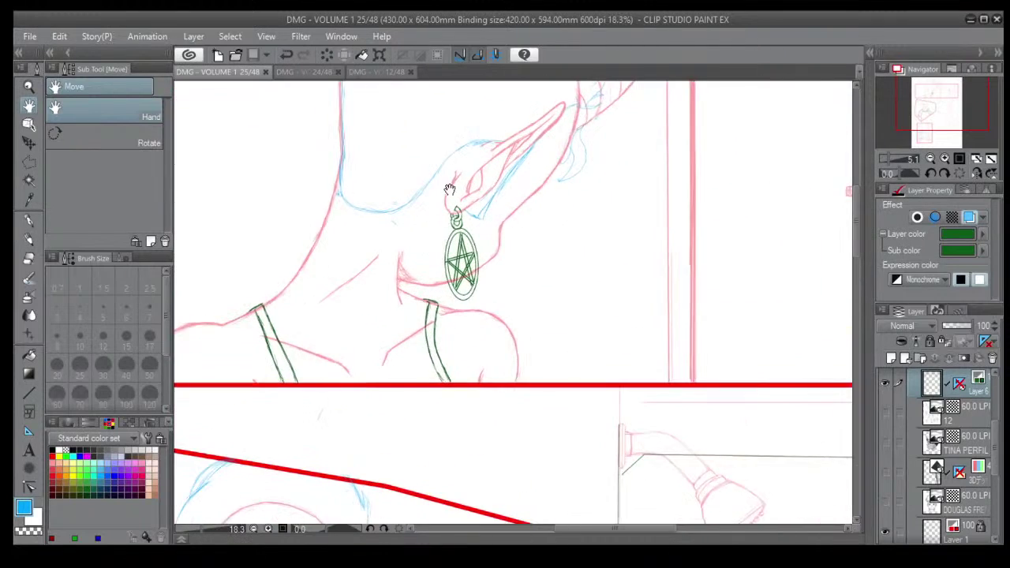
{"action": "left_click_drag", "start_coordinate": [449, 190], "coordinate": [398, 418]}
{"action": "left_click_drag", "start_coordinate": [376, 326], "coordinate": [377, 383]}
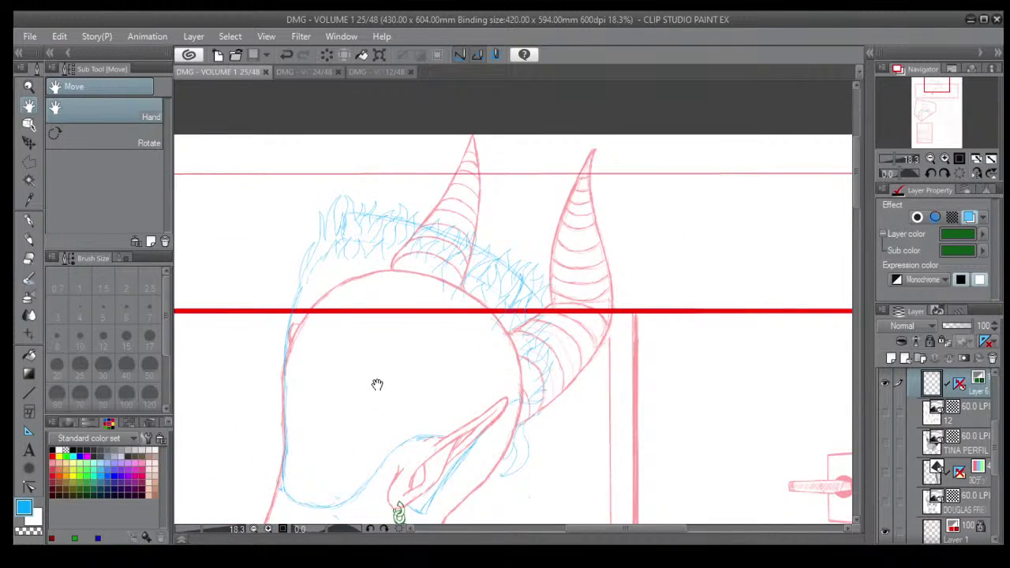
{"action": "scroll", "coordinate": [377, 384], "scroll_direction": "down", "scroll_amount": 6}
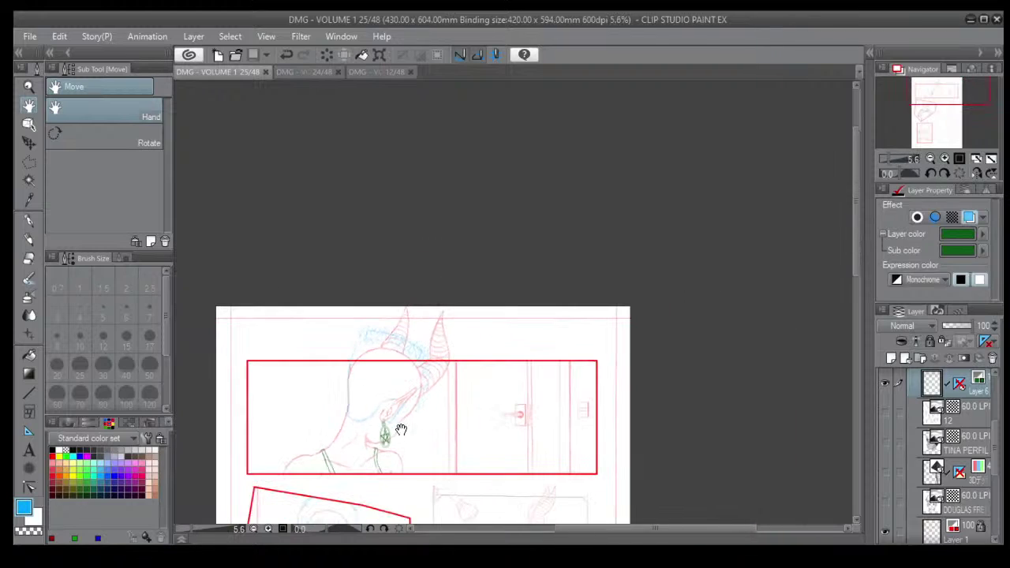
{"action": "scroll", "coordinate": [460, 397], "scroll_direction": "down", "scroll_amount": 5}
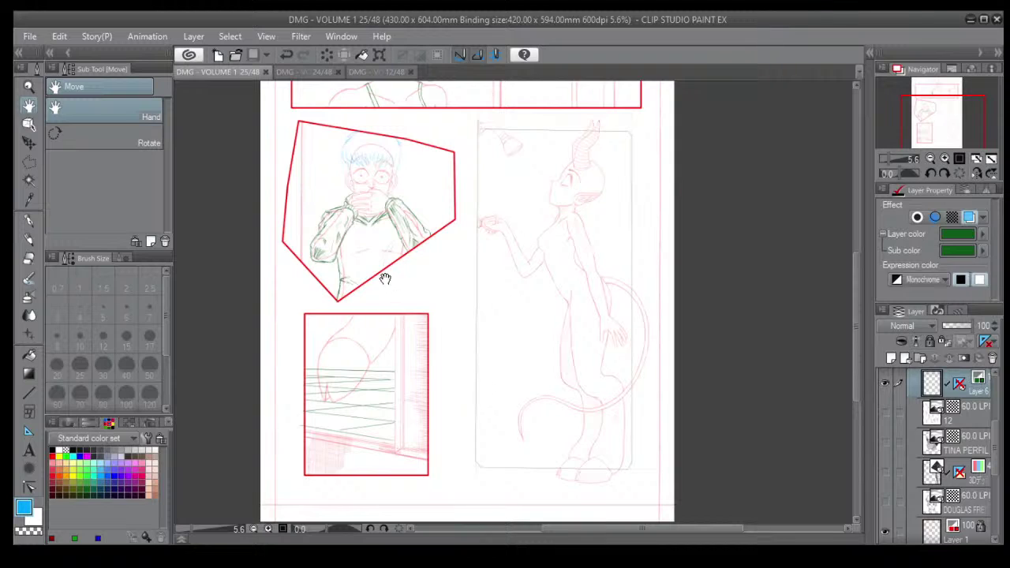
{"action": "left_click_drag", "start_coordinate": [376, 258], "coordinate": [380, 266]}
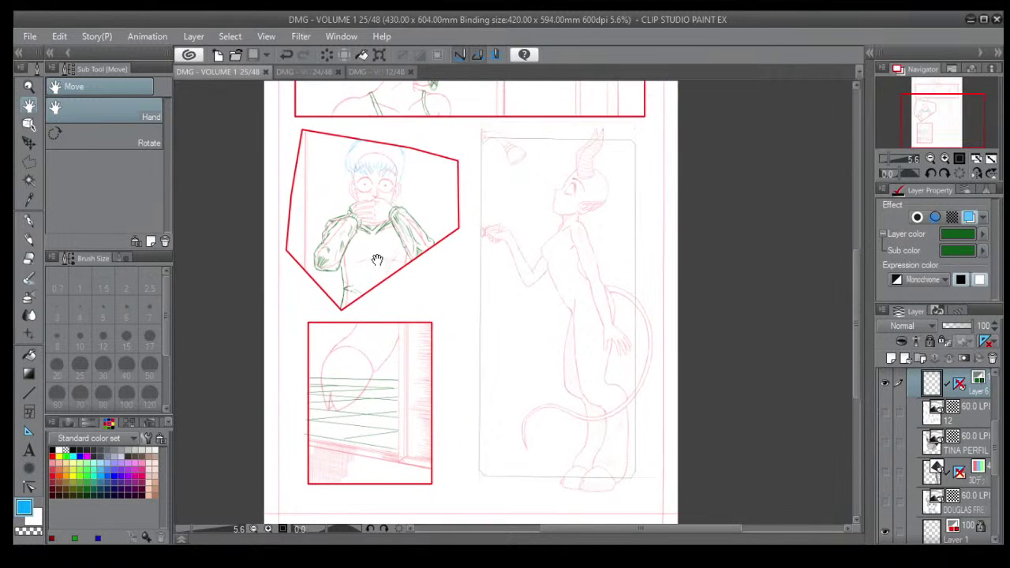
Switch to page 12/48 and examine the black T-shirt and textured jeans of the horned figure up close.
{"action": "left_click", "coordinate": [370, 72]}
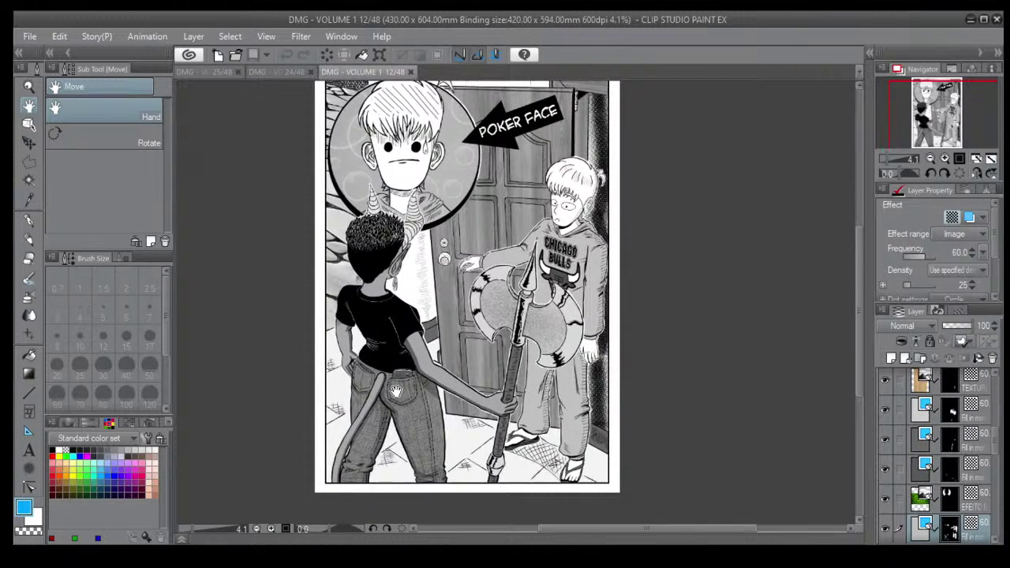
{"action": "left_click_drag", "start_coordinate": [395, 392], "coordinate": [367, 345]}
{"action": "scroll", "coordinate": [367, 345], "scroll_direction": "up", "scroll_amount": 5}
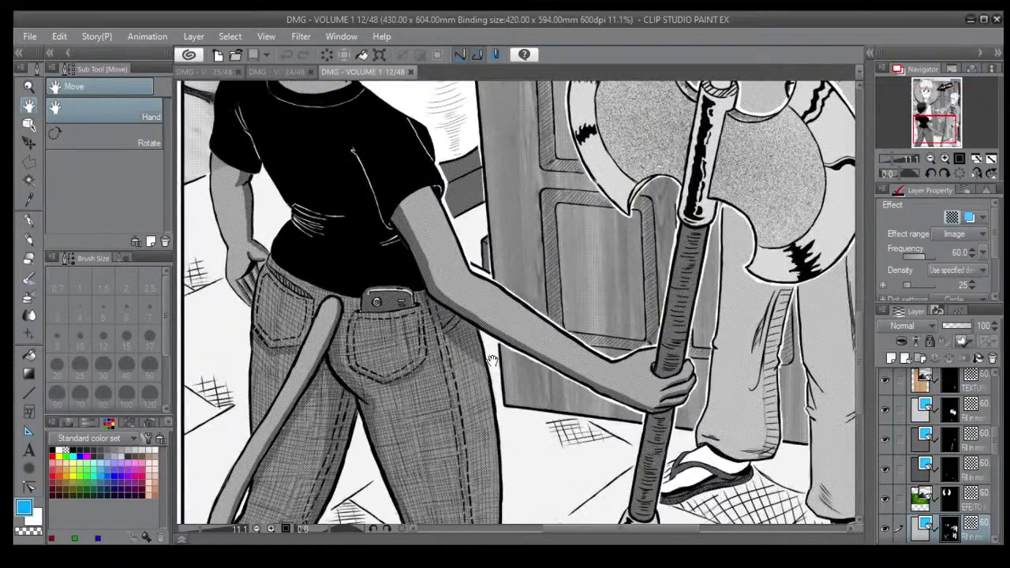
{"action": "left_click_drag", "start_coordinate": [491, 360], "coordinate": [501, 391]}
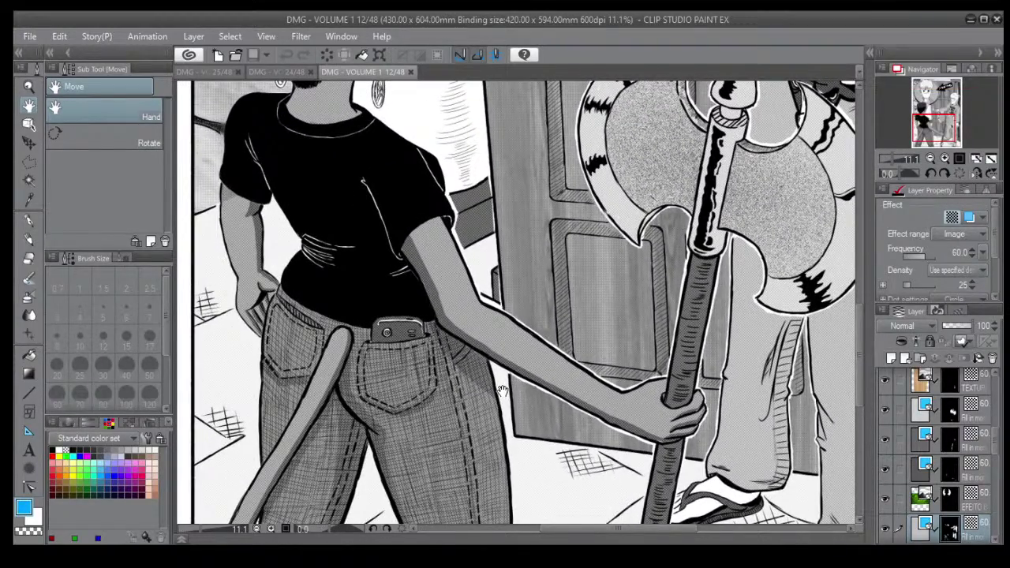
Review the full composition of page 12/48, from the two standing figures up to the round POKER FACE inset.
{"action": "scroll", "coordinate": [502, 390], "scroll_direction": "down", "scroll_amount": 3}
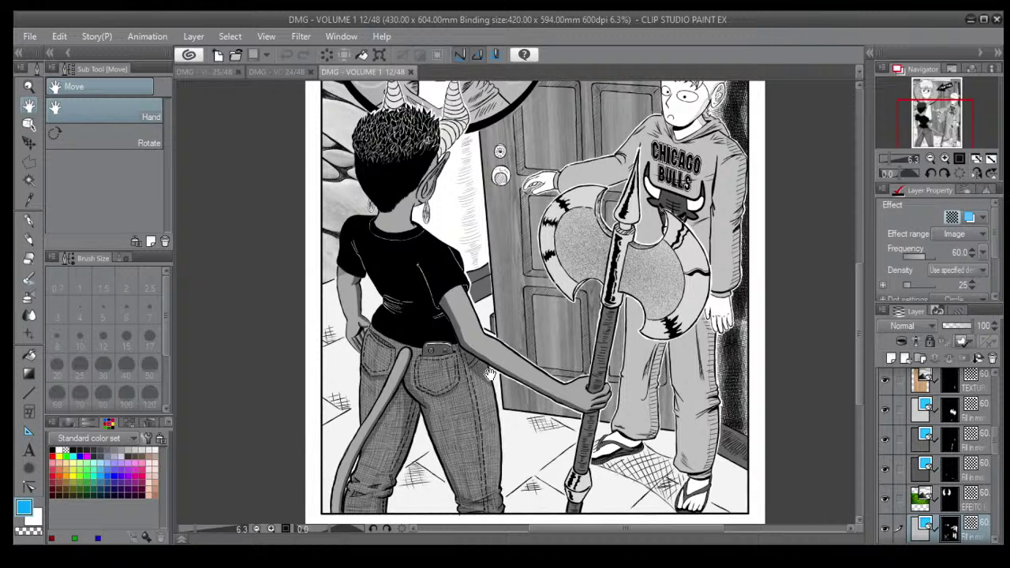
{"action": "scroll", "coordinate": [489, 375], "scroll_direction": "down", "scroll_amount": 1}
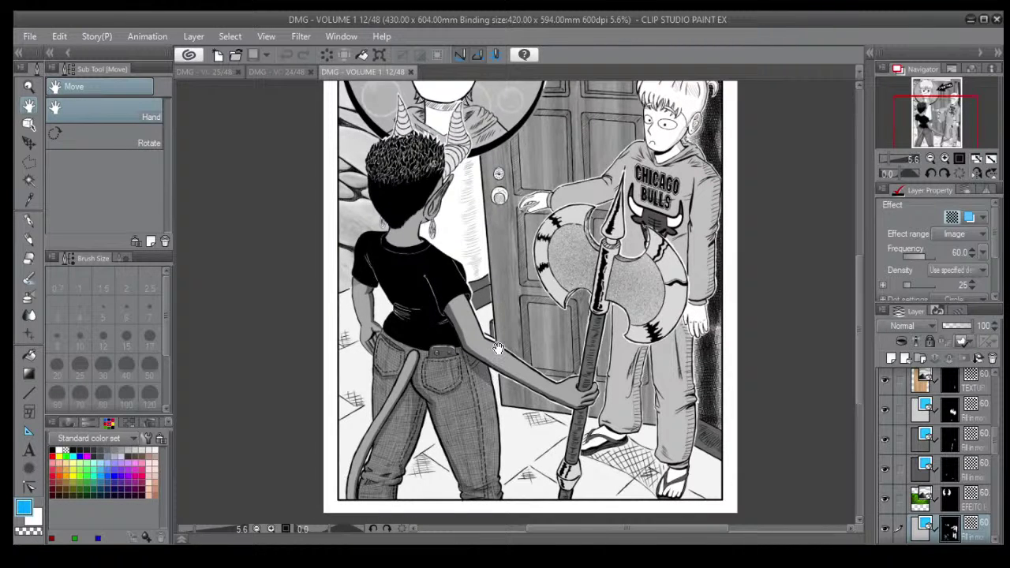
{"action": "left_click_drag", "start_coordinate": [489, 375], "coordinate": [484, 462]}
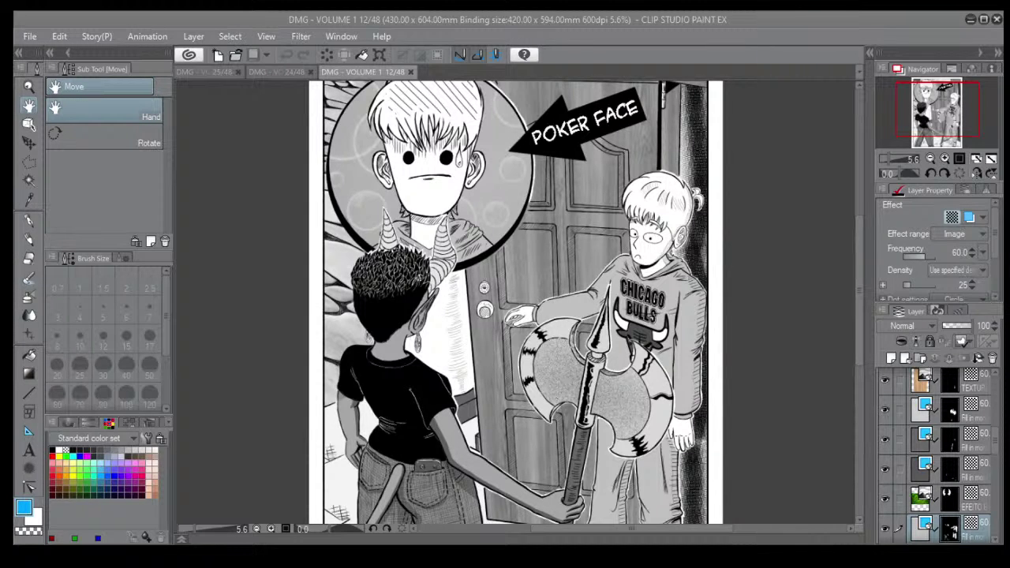
{"action": "left_click_drag", "start_coordinate": [473, 411], "coordinate": [486, 302]}
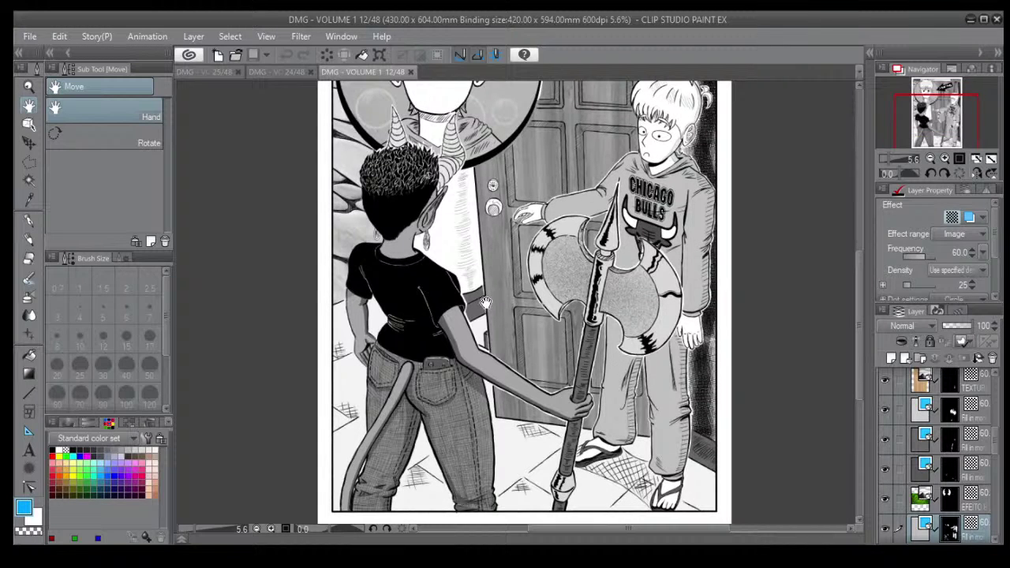
{"action": "left_click_drag", "start_coordinate": [472, 193], "coordinate": [447, 237]}
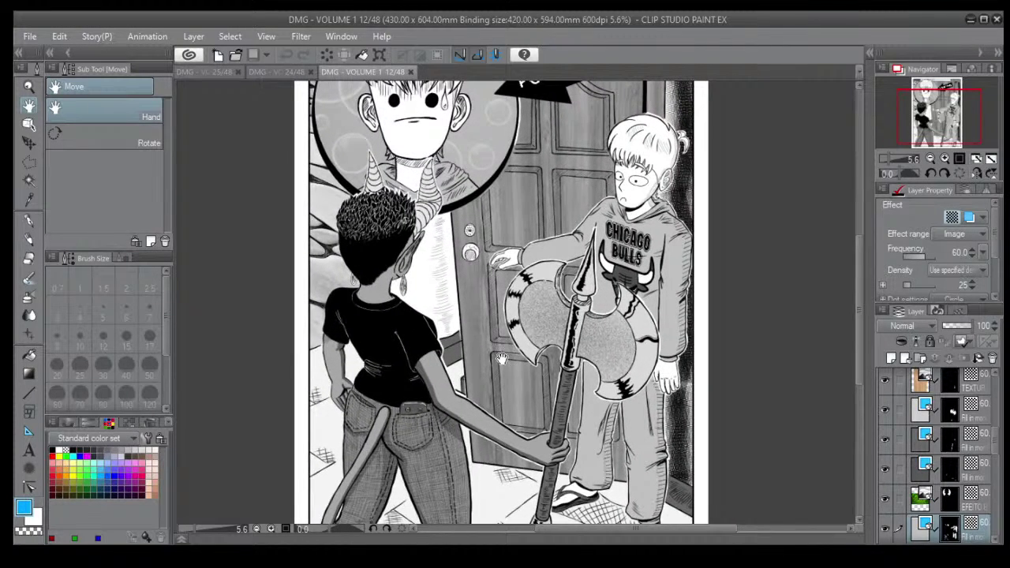
{"action": "left_click_drag", "start_coordinate": [472, 193], "coordinate": [484, 364]}
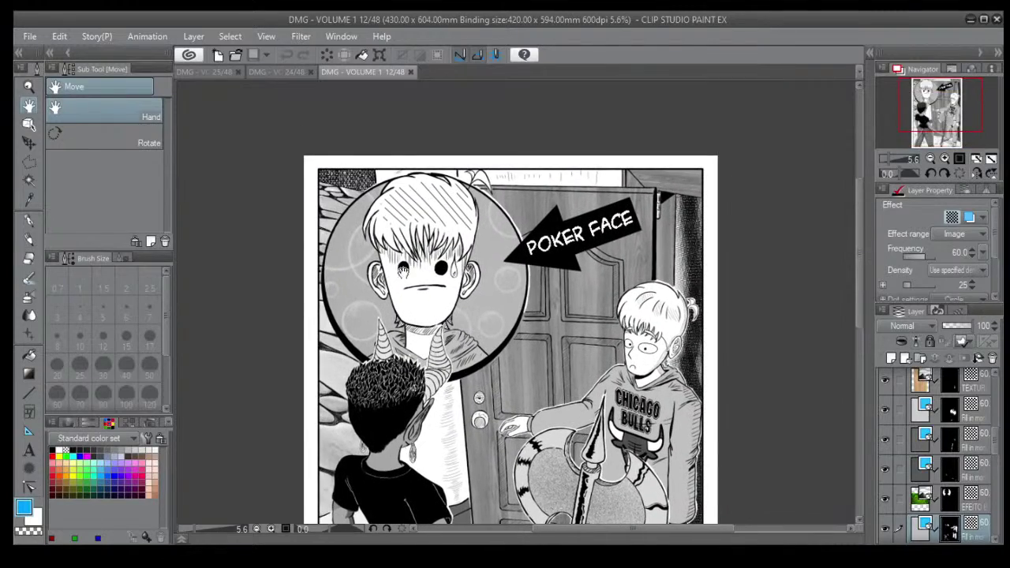
Switch to page 24/48 and examine the horned girl's face in the lower panel up close and beside its neighbouring panel.
{"action": "left_click", "coordinate": [277, 72]}
{"action": "left_click_drag", "start_coordinate": [502, 459], "coordinate": [472, 295]}
{"action": "scroll", "coordinate": [472, 296], "scroll_direction": "up", "scroll_amount": 5}
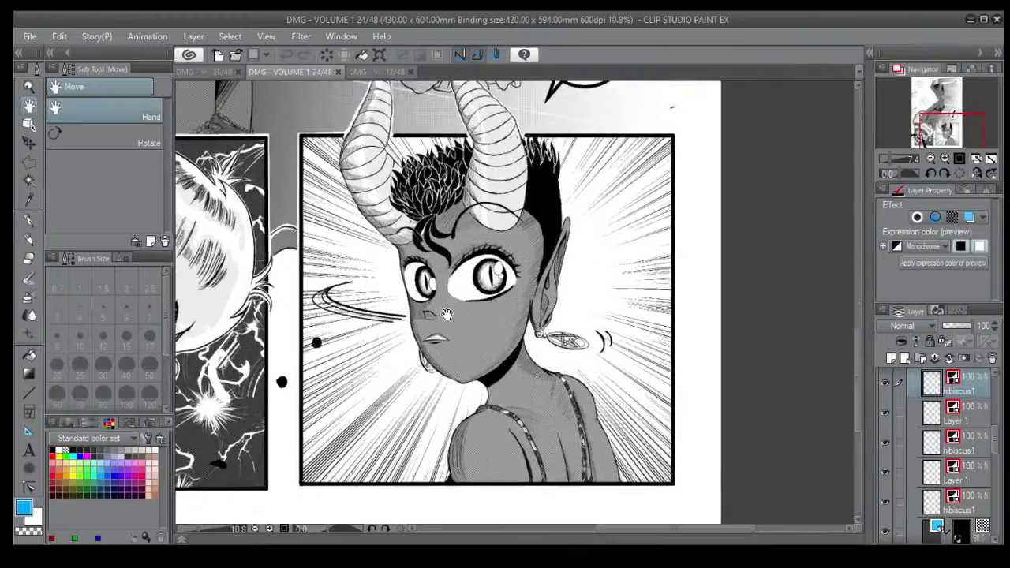
{"action": "scroll", "coordinate": [450, 315], "scroll_direction": "up", "scroll_amount": 1}
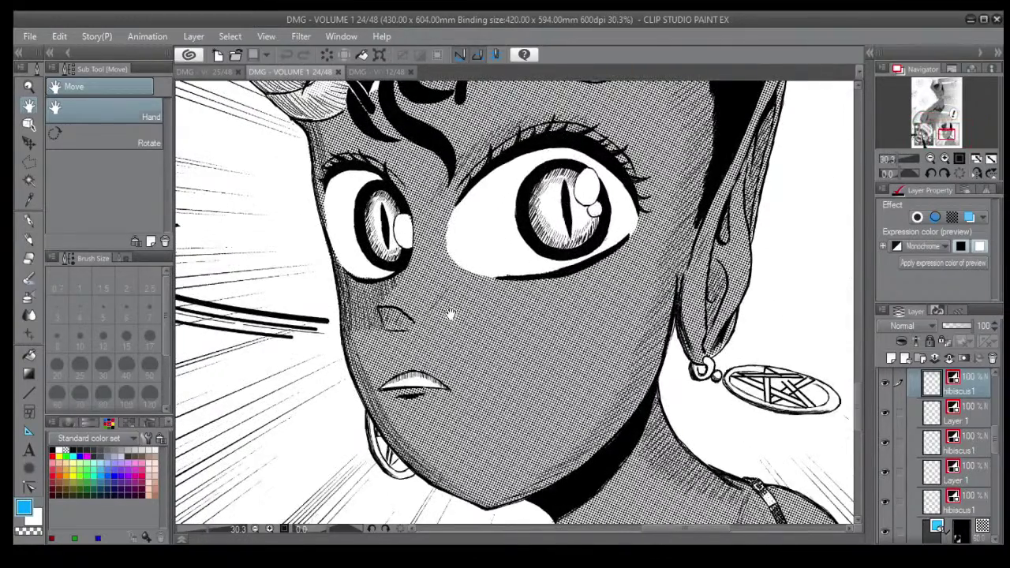
{"action": "scroll", "coordinate": [450, 314], "scroll_direction": "down", "scroll_amount": 6}
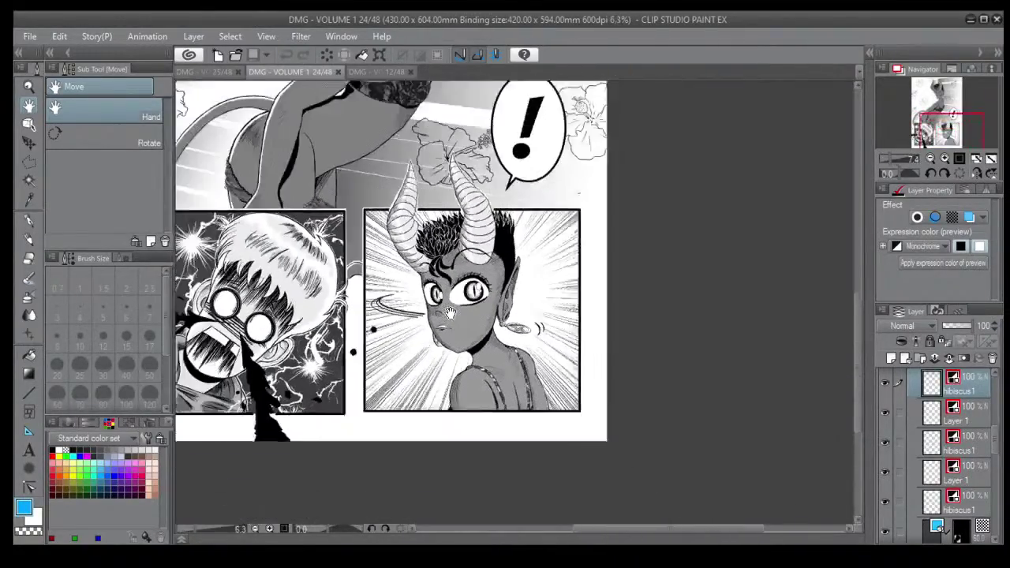
{"action": "scroll", "coordinate": [450, 314], "scroll_direction": "down", "scroll_amount": 1}
{"action": "left_click_drag", "start_coordinate": [335, 267], "coordinate": [464, 383]}
Return to page 25/48 and examine the slatted-line panel up close, followed by the full page layout.
{"action": "left_click", "coordinate": [210, 72]}
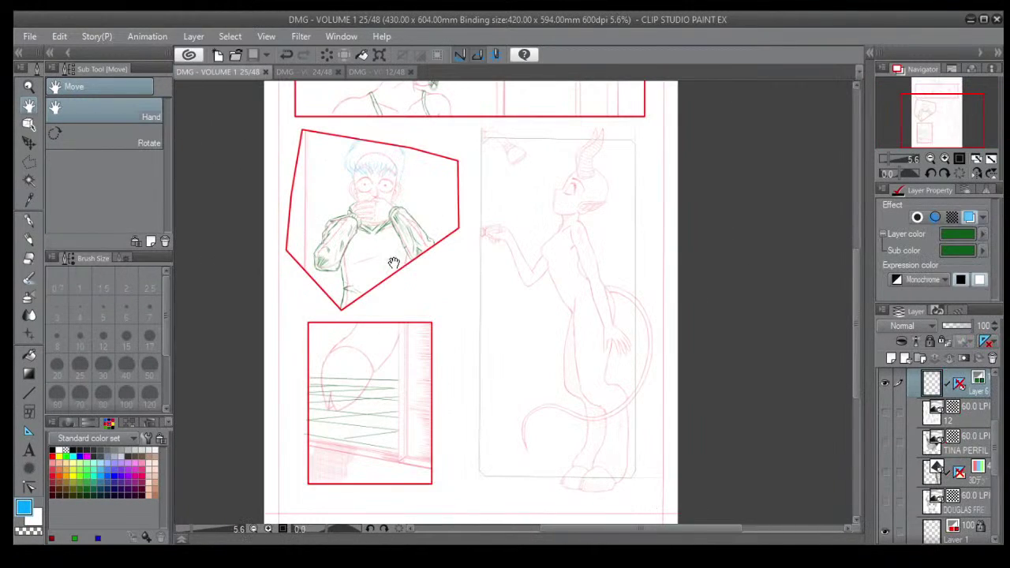
{"action": "left_click_drag", "start_coordinate": [381, 374], "coordinate": [433, 386]}
{"action": "scroll", "coordinate": [386, 408], "scroll_direction": "up", "scroll_amount": 5}
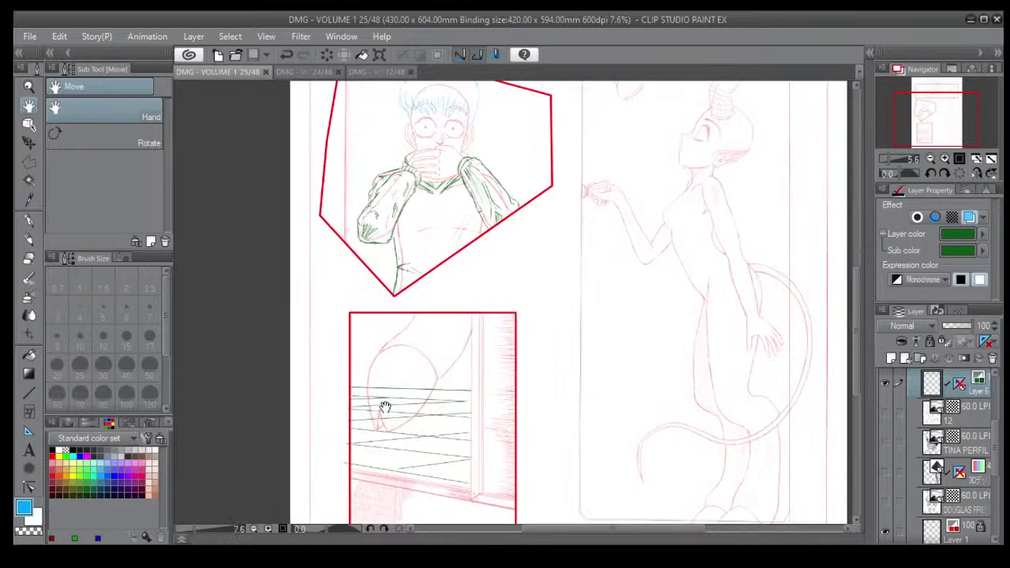
{"action": "scroll", "coordinate": [425, 418], "scroll_direction": "up", "scroll_amount": 1}
{"action": "left_click_drag", "start_coordinate": [456, 480], "coordinate": [431, 321]}
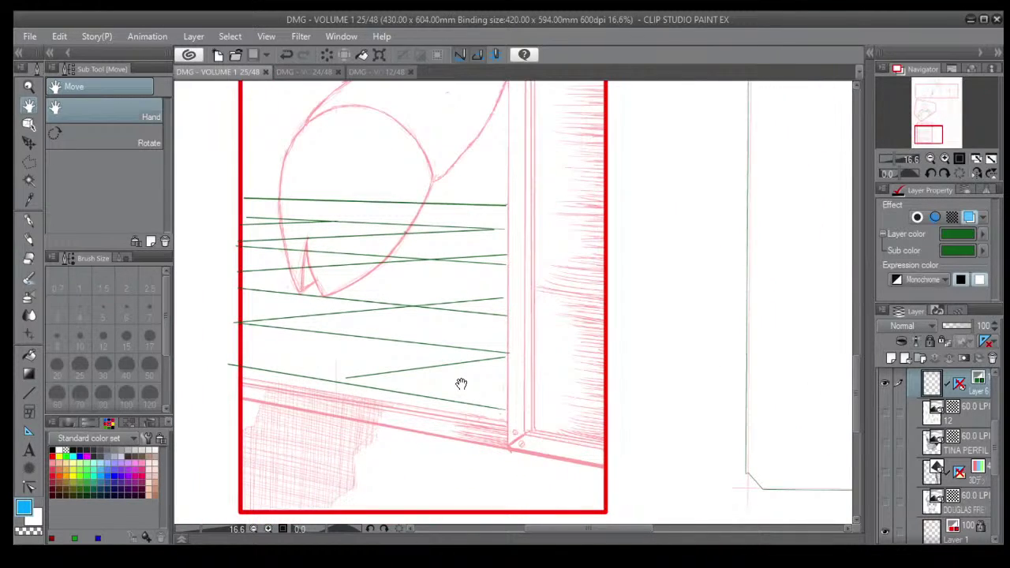
{"action": "scroll", "coordinate": [462, 384], "scroll_direction": "down", "scroll_amount": 6}
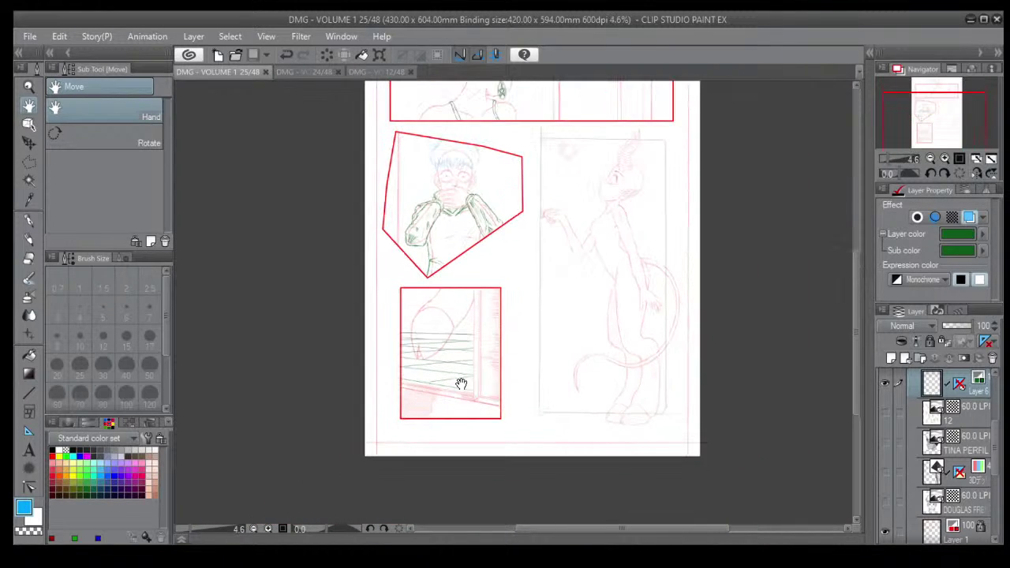
{"action": "left_click_drag", "start_coordinate": [534, 305], "coordinate": [503, 401]}
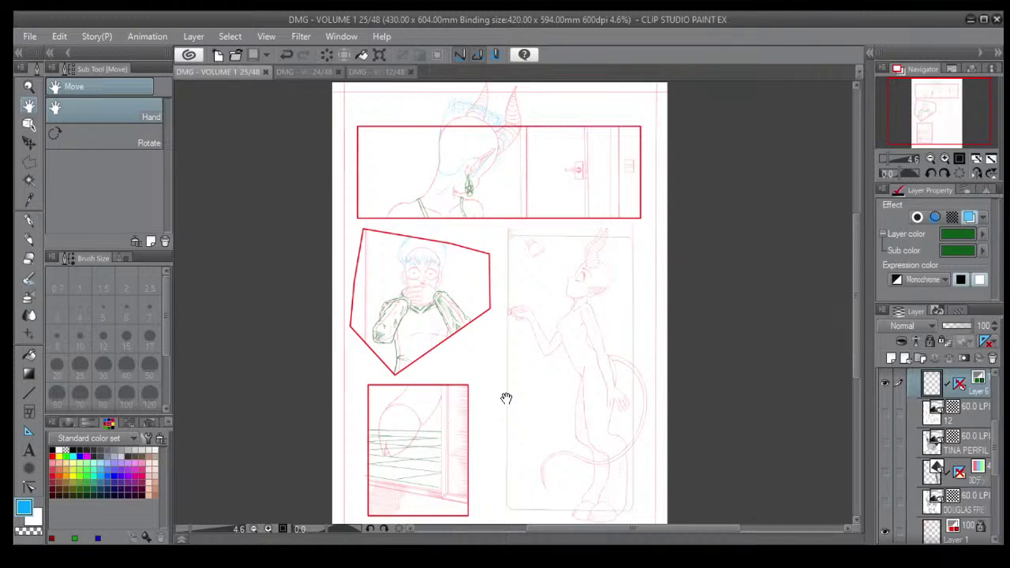
{"action": "mouse_move", "coordinate": [532, 428]}
{"action": "left_mouse_down"}
{"action": "mouse_move", "coordinate": [511, 382]}
{"action": "mouse_move", "coordinate": [542, 436]}
{"action": "mouse_move", "coordinate": [522, 418]}
{"action": "left_mouse_up"}
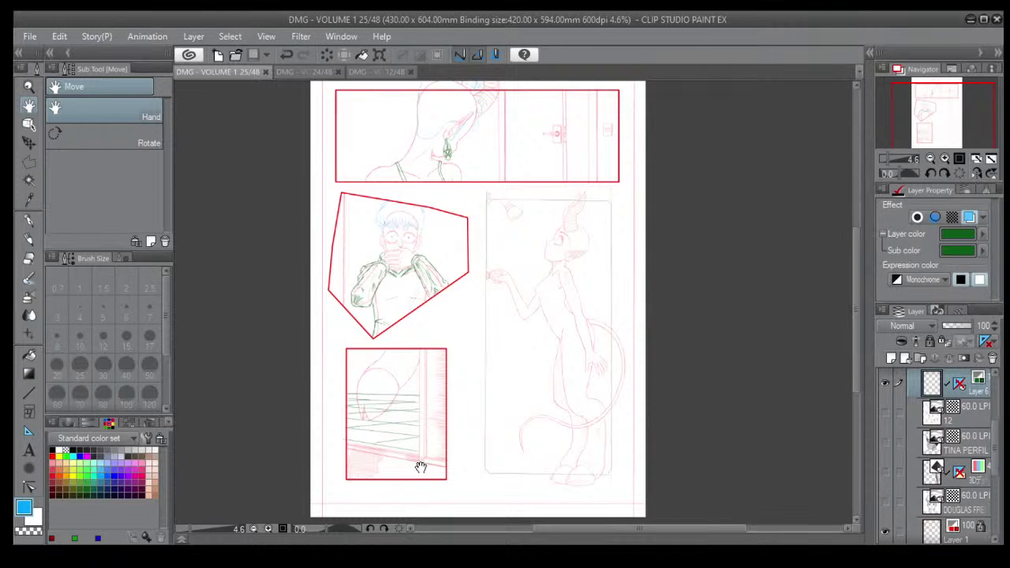
{"action": "left_click_drag", "start_coordinate": [498, 388], "coordinate": [510, 420]}
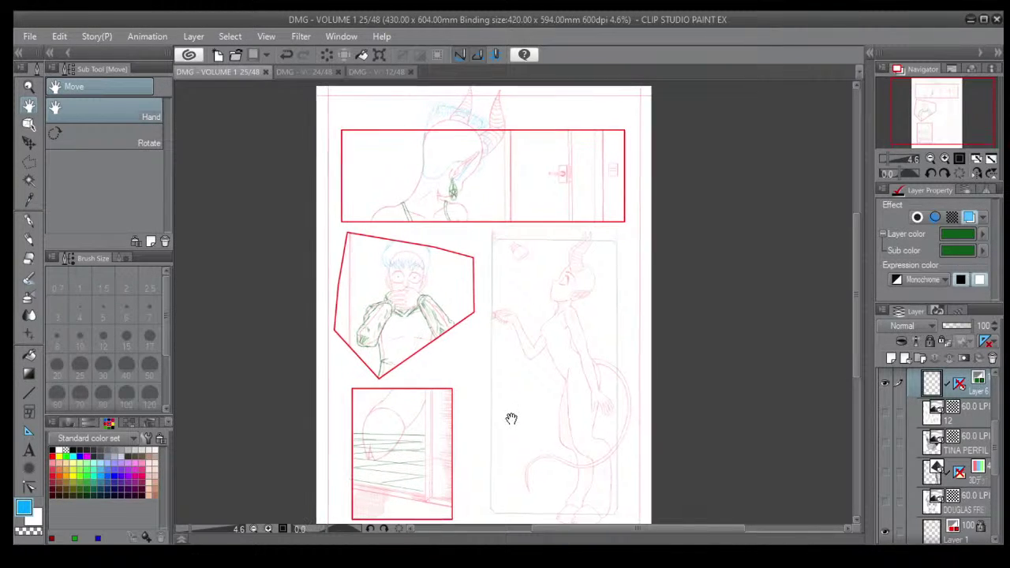
Show the ruler of Layer 6 with the top panel and the shower panel in view.
{"action": "scroll", "coordinate": [513, 420], "scroll_direction": "up", "scroll_amount": 4}
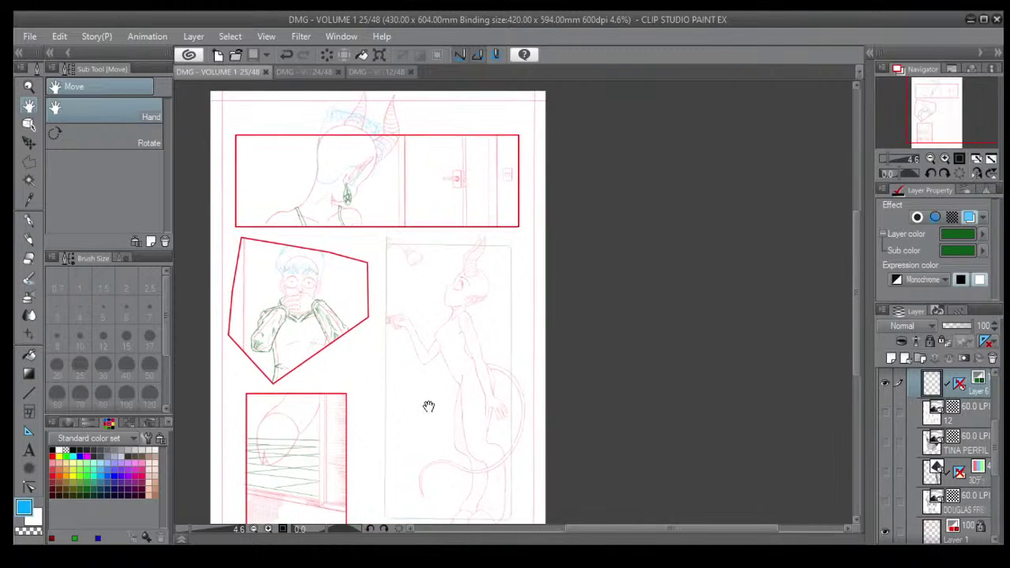
{"action": "left_click_drag", "start_coordinate": [456, 304], "coordinate": [498, 452]}
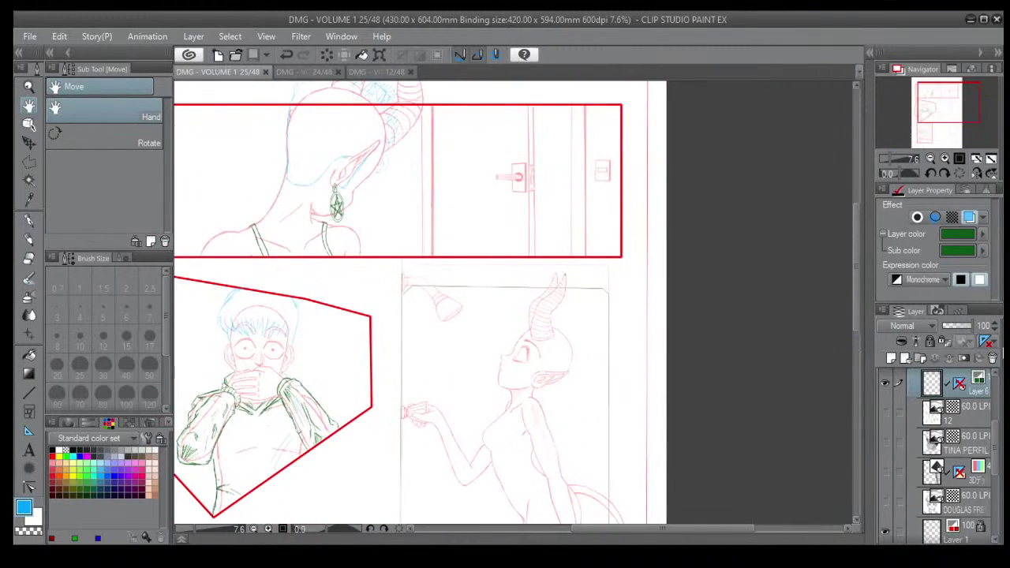
{"action": "left_click", "coordinate": [959, 386]}
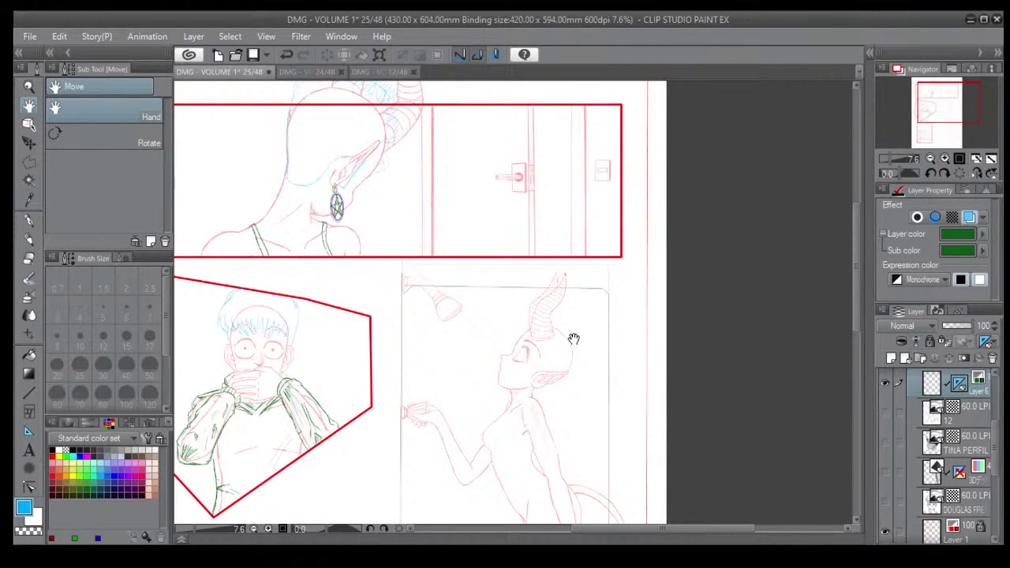
Try to select the oval ruler on the pentagram earring with the Object tool, and make Layer 6 active again.
{"action": "left_click", "coordinate": [28, 124]}
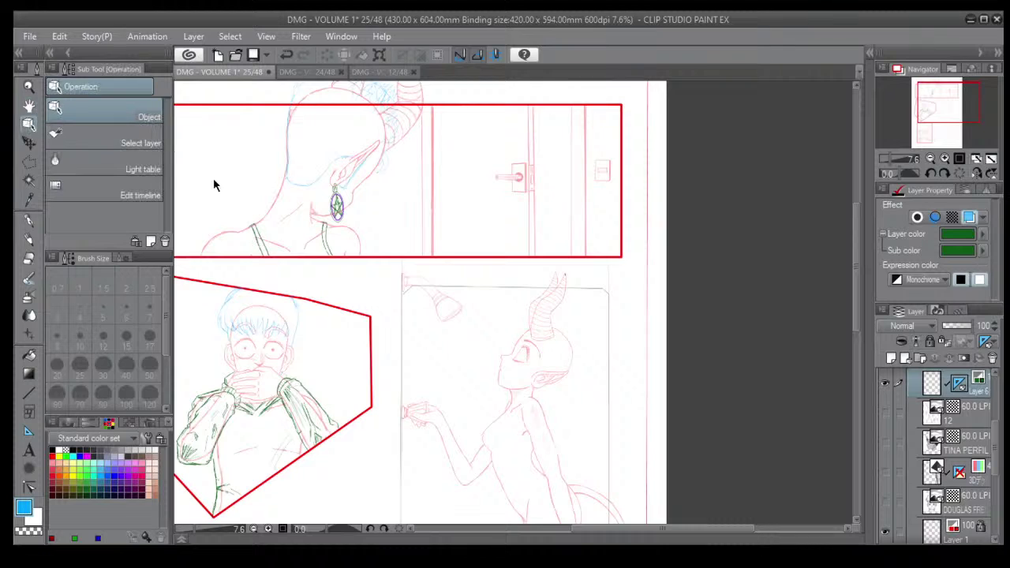
{"action": "scroll", "coordinate": [337, 225], "scroll_direction": "up", "scroll_amount": 5}
{"action": "scroll", "coordinate": [337, 225], "scroll_direction": "up", "scroll_amount": 1}
{"action": "left_click", "coordinate": [338, 228]}
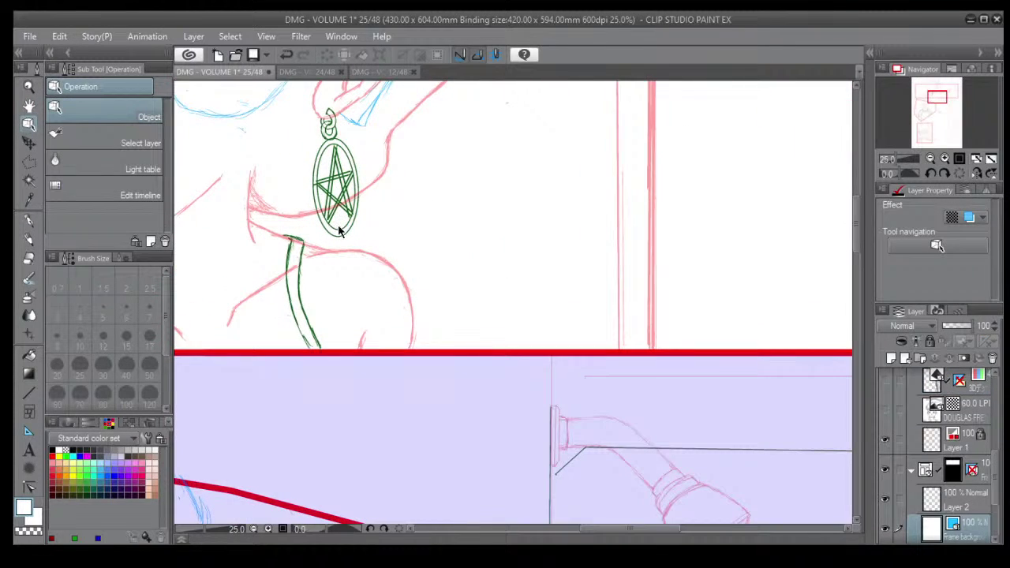
{"action": "left_click_drag", "start_coordinate": [996, 473], "coordinate": [1003, 386]}
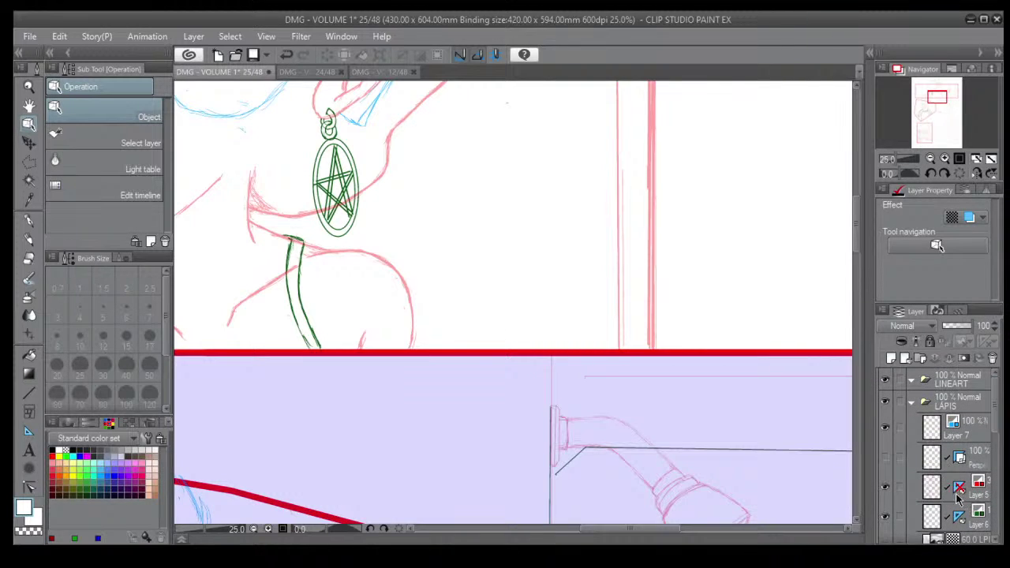
{"action": "left_click", "coordinate": [959, 518]}
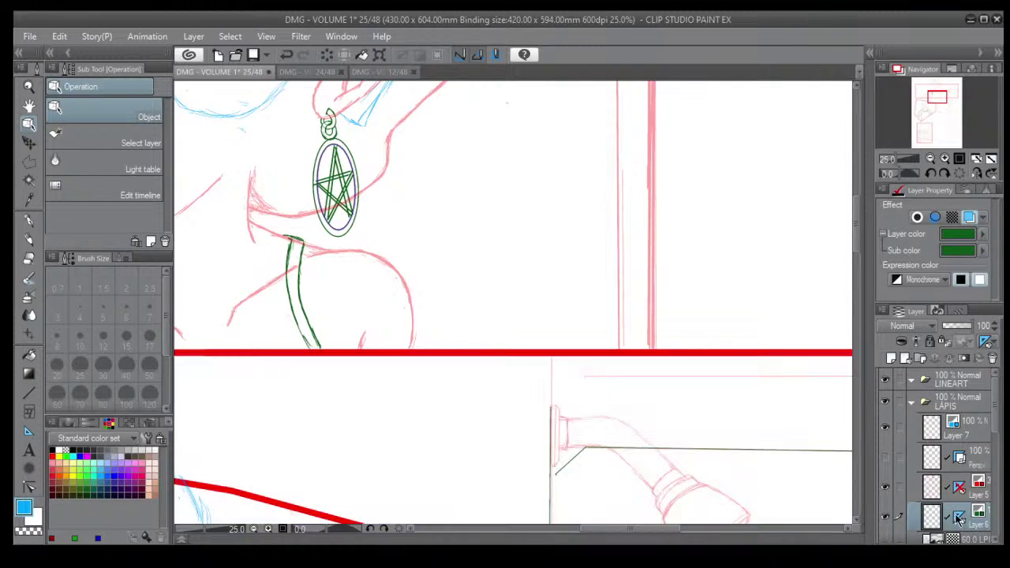
{"action": "left_click", "coordinate": [340, 237]}
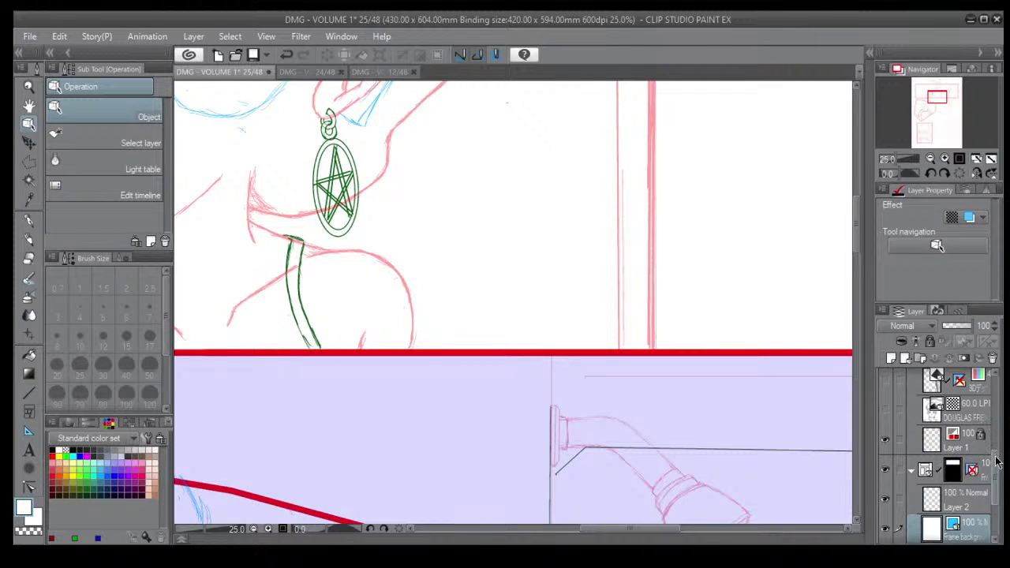
{"action": "scroll", "coordinate": [997, 462], "scroll_direction": "up", "scroll_amount": 4}
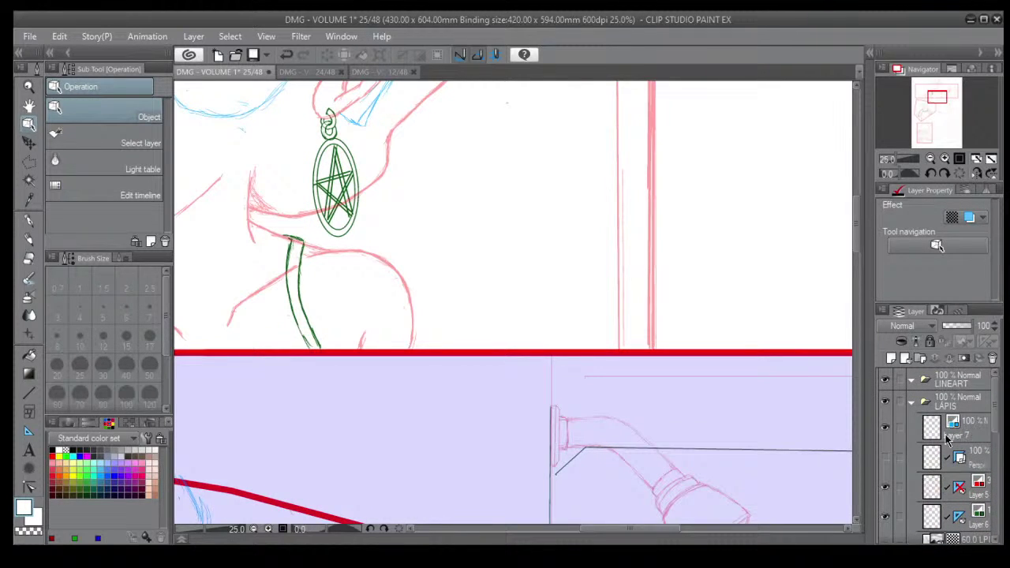
{"action": "left_click", "coordinate": [977, 519]}
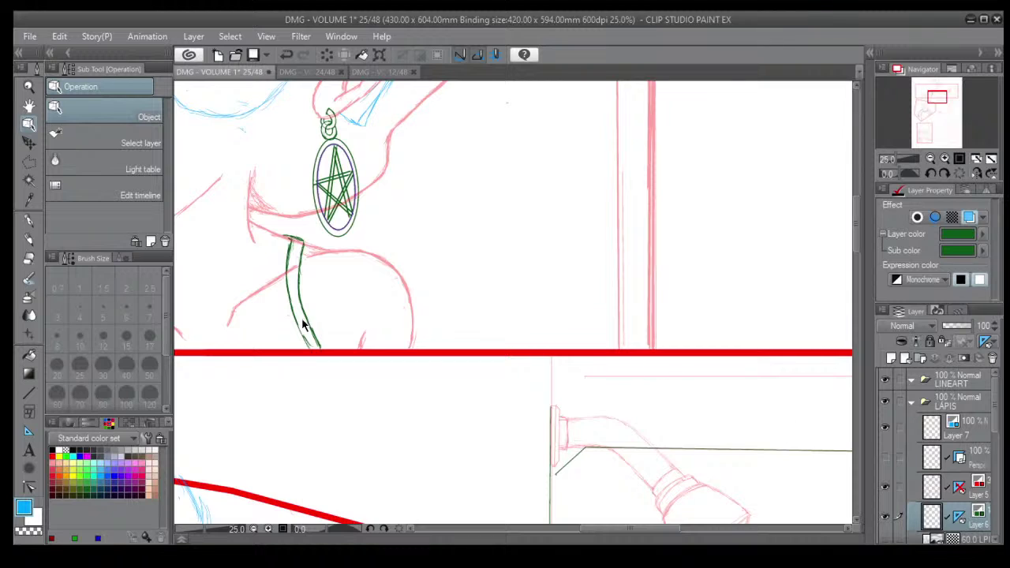
Move the oval ruler from the top panel's pentagram earring to just below the horned girl's ear in the shower panel.
{"action": "scroll", "coordinate": [302, 324], "scroll_direction": "up", "scroll_amount": 8}
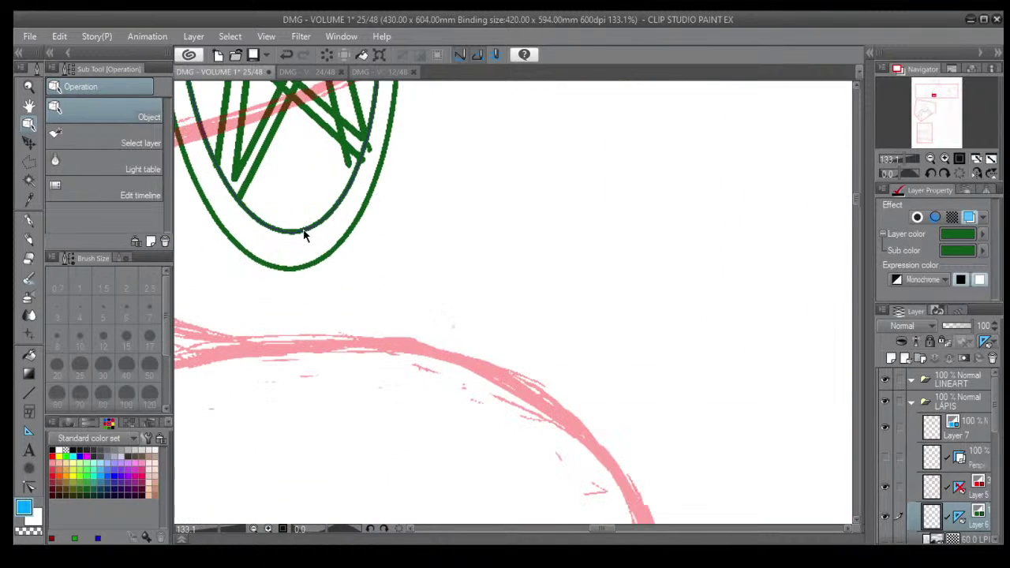
{"action": "left_click", "coordinate": [304, 235]}
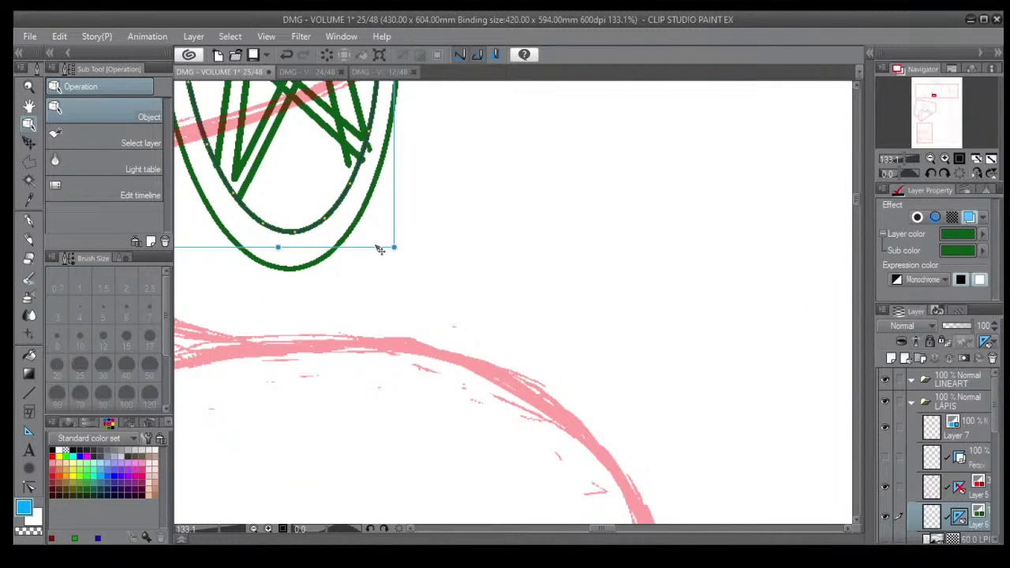
{"action": "left_click_drag", "start_coordinate": [380, 249], "coordinate": [592, 473]}
{"action": "scroll", "coordinate": [589, 472], "scroll_direction": "down", "scroll_amount": 4}
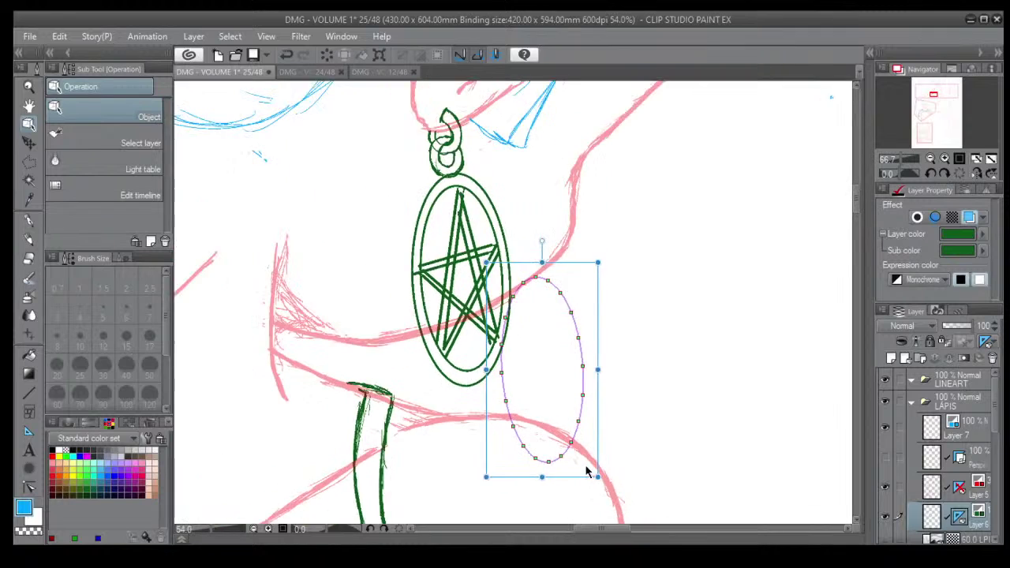
{"action": "scroll", "coordinate": [652, 434], "scroll_direction": "down", "scroll_amount": 5}
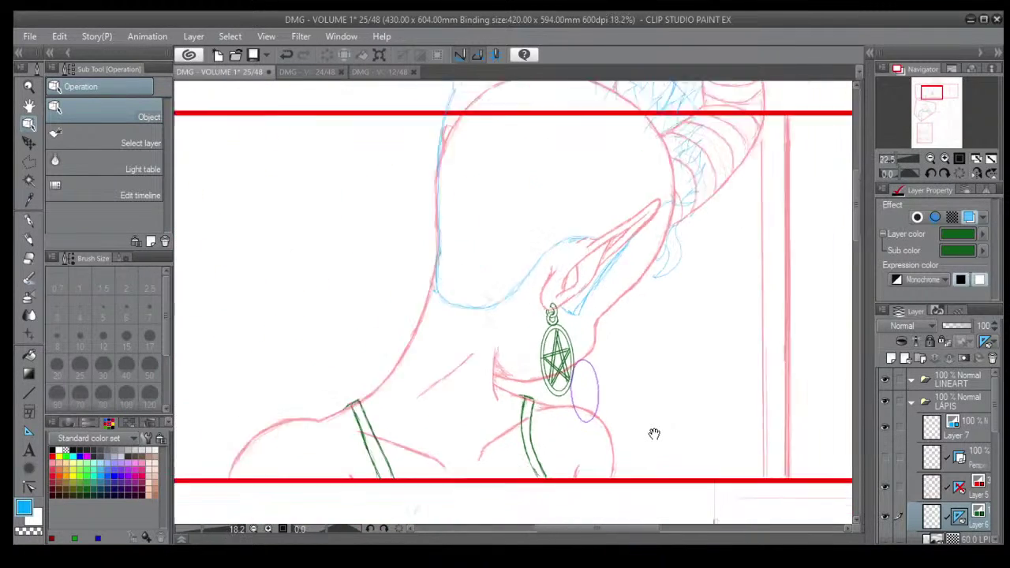
{"action": "scroll", "coordinate": [654, 434], "scroll_direction": "down", "scroll_amount": 2}
{"action": "left_click_drag", "start_coordinate": [701, 454], "coordinate": [614, 397]}
{"action": "left_click_drag", "start_coordinate": [645, 445], "coordinate": [593, 390]}
{"action": "left_click_drag", "start_coordinate": [641, 474], "coordinate": [541, 363]}
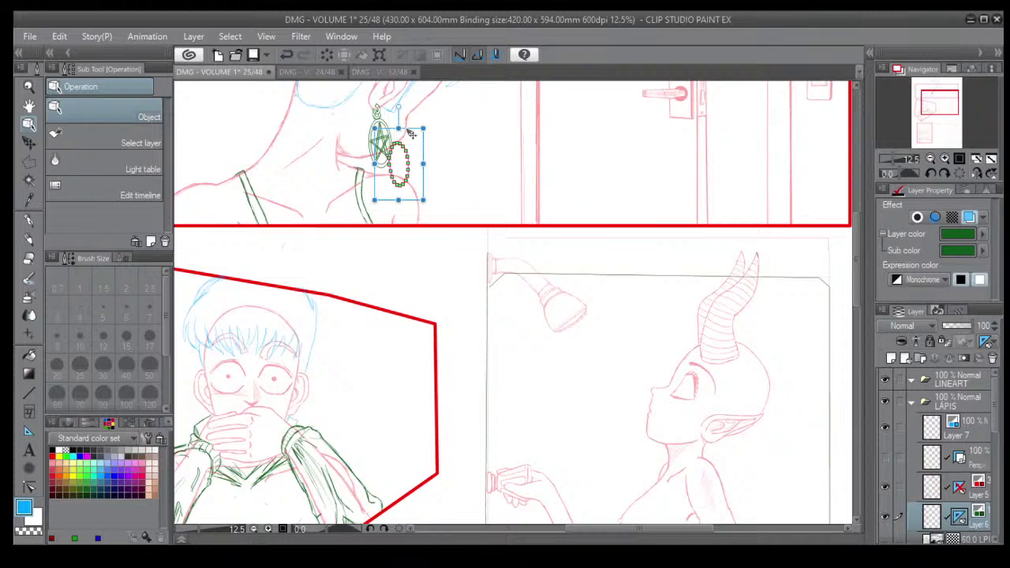
{"action": "left_click_drag", "start_coordinate": [412, 134], "coordinate": [736, 425]}
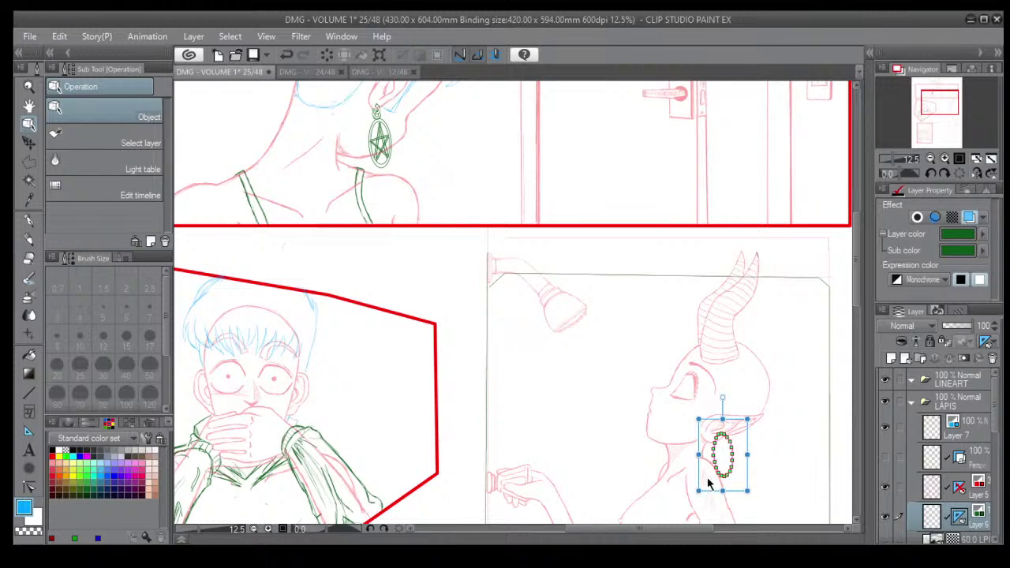
Examine the oval ruler's placement under the ear up close and against the surrounding page panels.
{"action": "scroll", "coordinate": [708, 483], "scroll_direction": "up", "scroll_amount": 4}
{"action": "left_click_drag", "start_coordinate": [750, 464], "coordinate": [654, 411]}
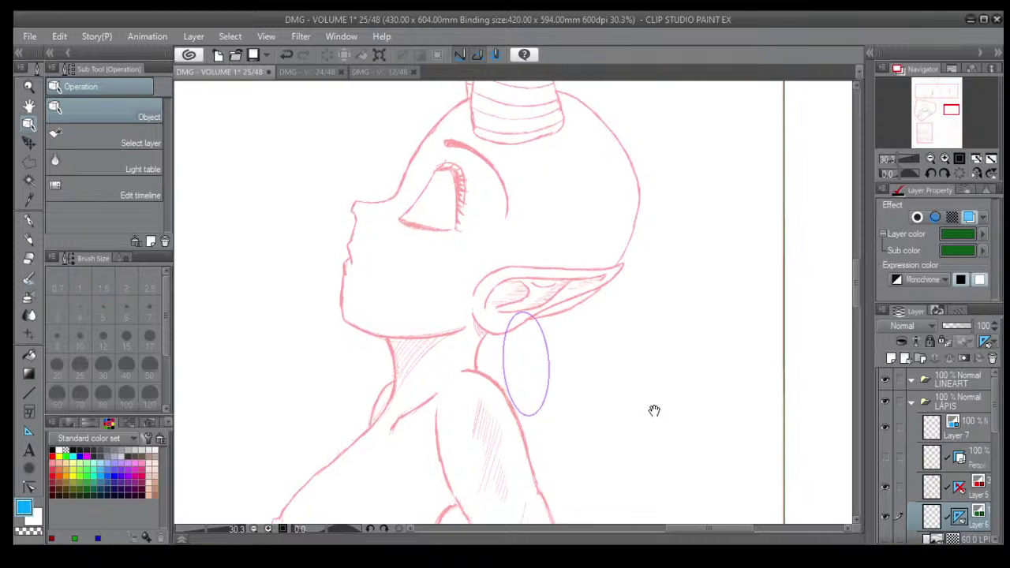
{"action": "scroll", "coordinate": [660, 410], "scroll_direction": "down", "scroll_amount": 3}
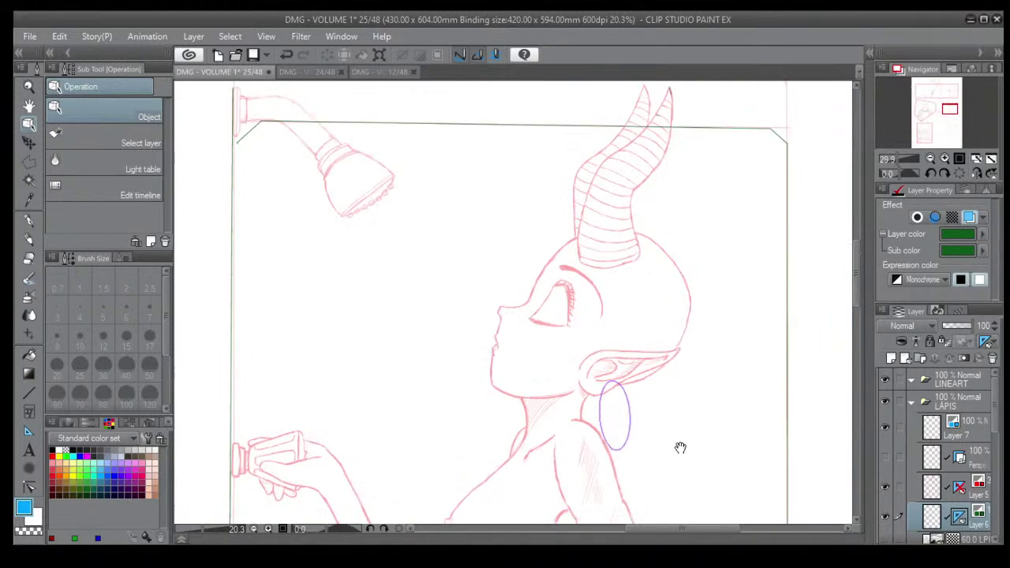
{"action": "scroll", "coordinate": [680, 448], "scroll_direction": "down", "scroll_amount": 4}
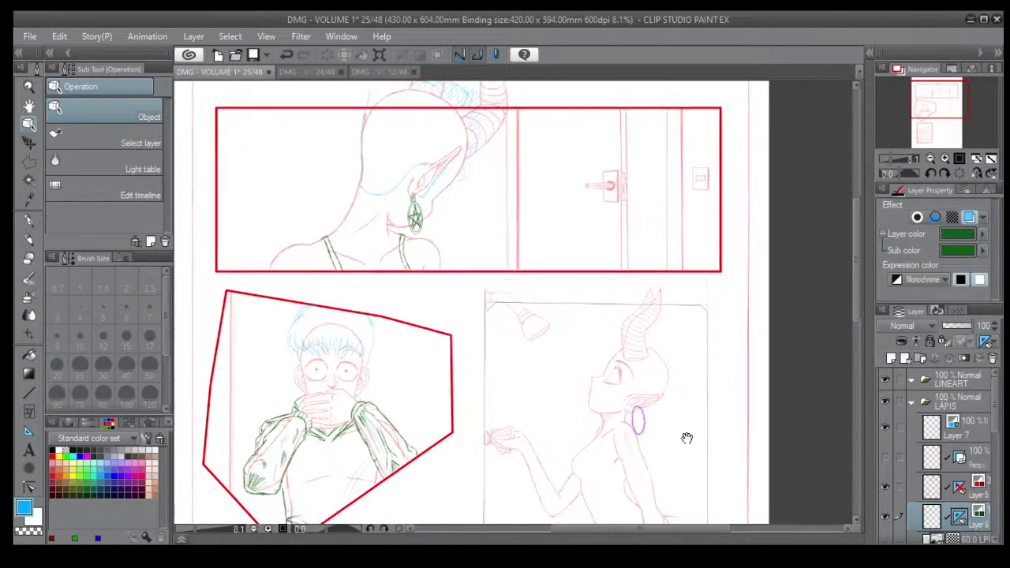
{"action": "left_click_drag", "start_coordinate": [686, 439], "coordinate": [659, 330]}
{"action": "left_click_drag", "start_coordinate": [672, 490], "coordinate": [657, 462]}
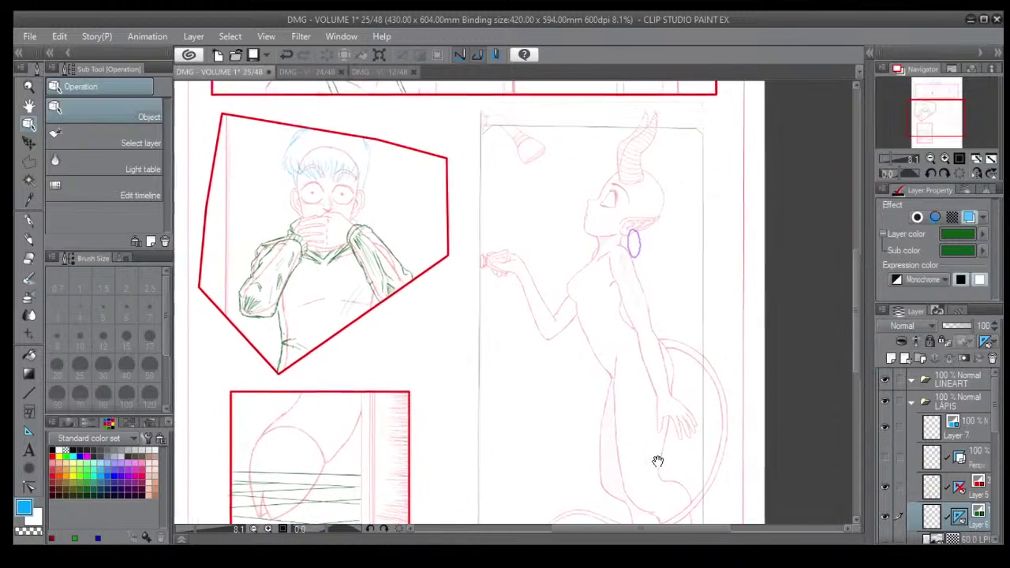
{"action": "left_click_drag", "start_coordinate": [609, 429], "coordinate": [636, 466]}
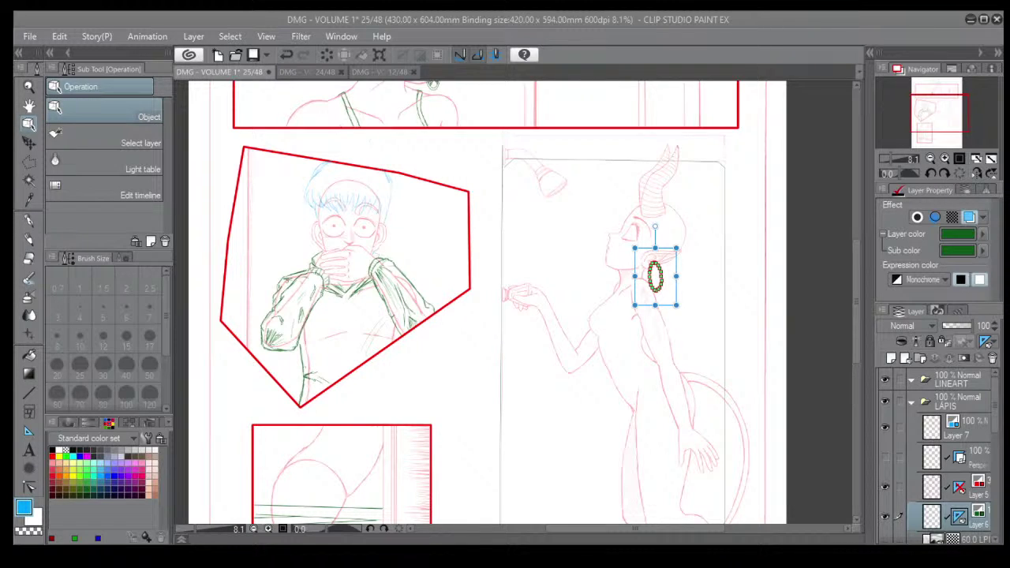
{"action": "scroll", "coordinate": [718, 343], "scroll_direction": "up", "scroll_amount": 5}
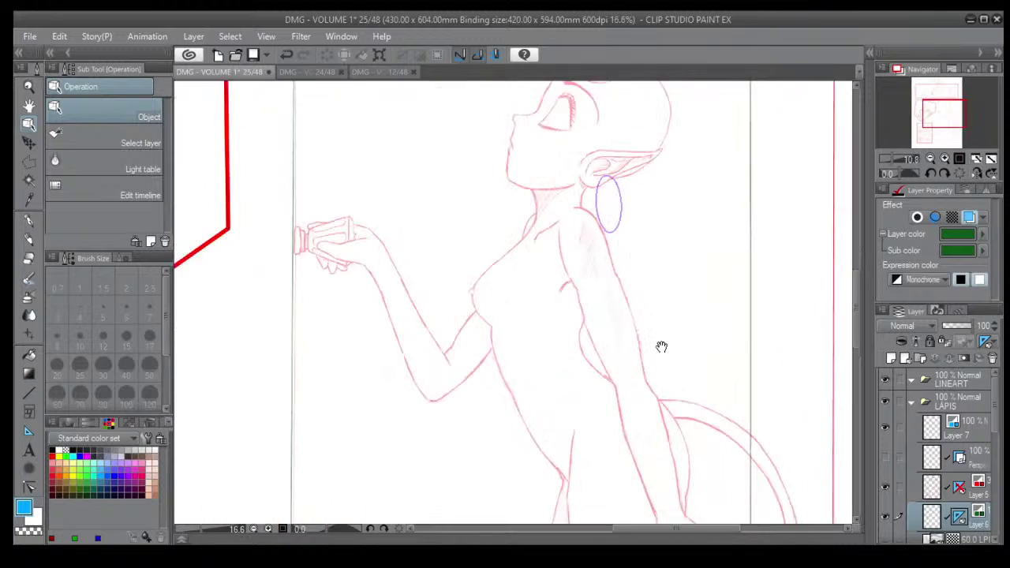
{"action": "scroll", "coordinate": [656, 340], "scroll_direction": "up", "scroll_amount": 1}
{"action": "left_click_drag", "start_coordinate": [701, 210], "coordinate": [619, 478]}
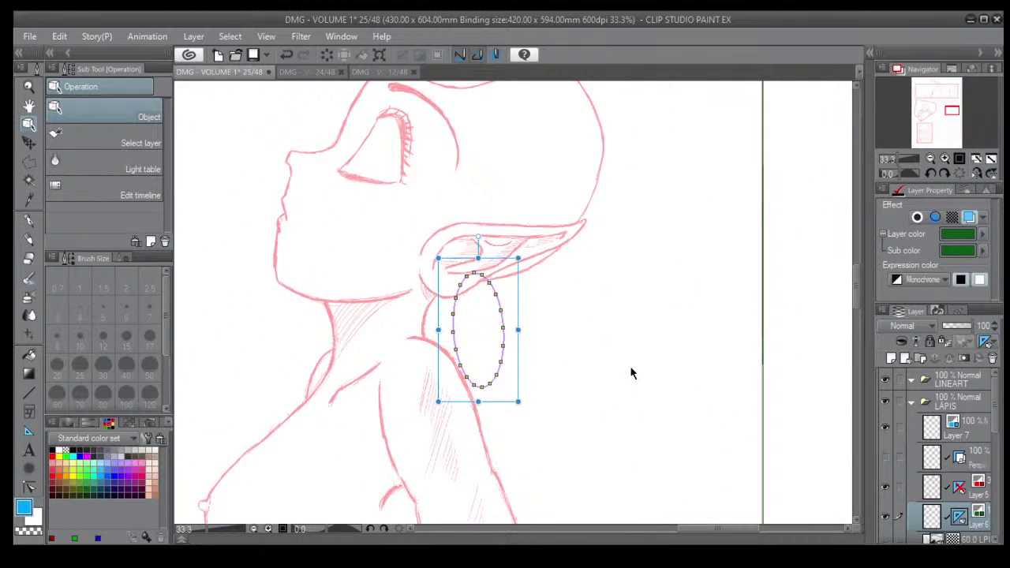
Widen, rotate and shrink the oval ruler into a small, nearly round shape and place it in the empty space behind the girl's head.
{"action": "left_click_drag", "start_coordinate": [518, 330], "coordinate": [604, 330]}
{"action": "left_click_drag", "start_coordinate": [435, 257], "coordinate": [451, 270]}
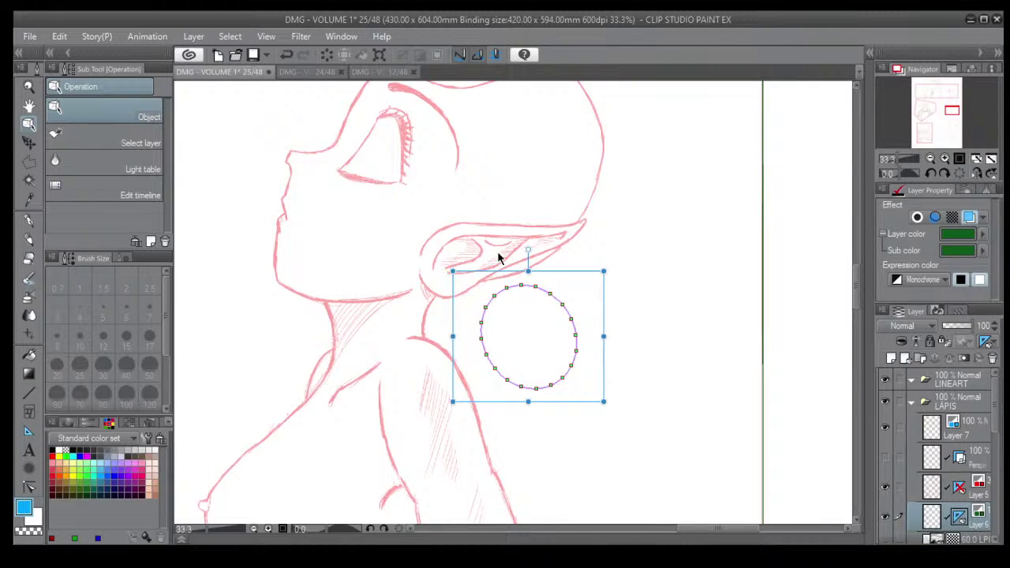
{"action": "left_click_drag", "start_coordinate": [525, 244], "coordinate": [574, 272]}
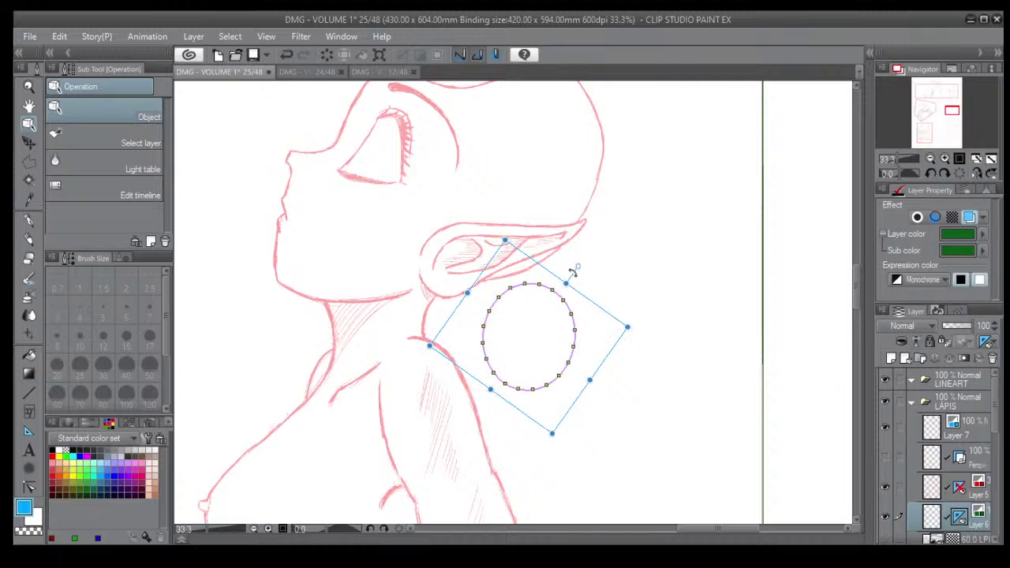
{"action": "left_click_drag", "start_coordinate": [429, 345], "coordinate": [424, 345]}
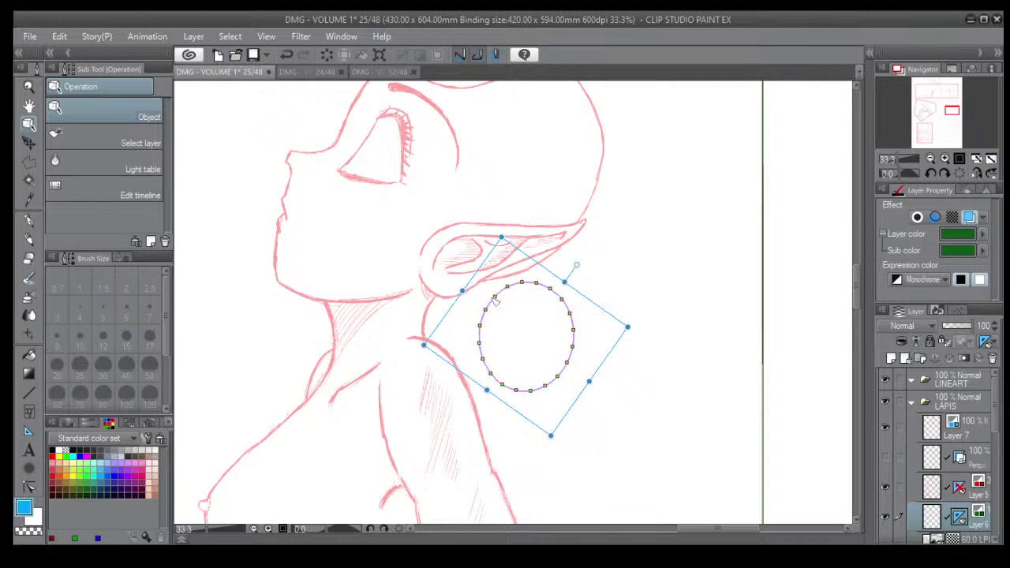
{"action": "left_click_drag", "start_coordinate": [551, 433], "coordinate": [535, 369]}
{"action": "left_click_drag", "start_coordinate": [523, 252], "coordinate": [690, 264]}
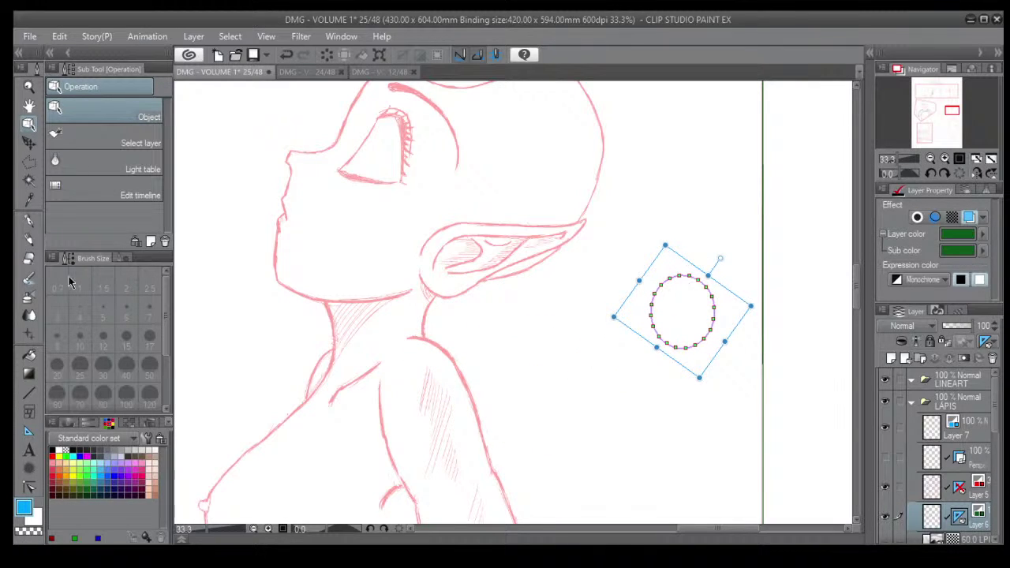
Check the top panel's earring, then draw a matching hook and ring under the horned girl's earlobe with the Darker pencil at size 8.
{"action": "left_click", "coordinate": [28, 239]}
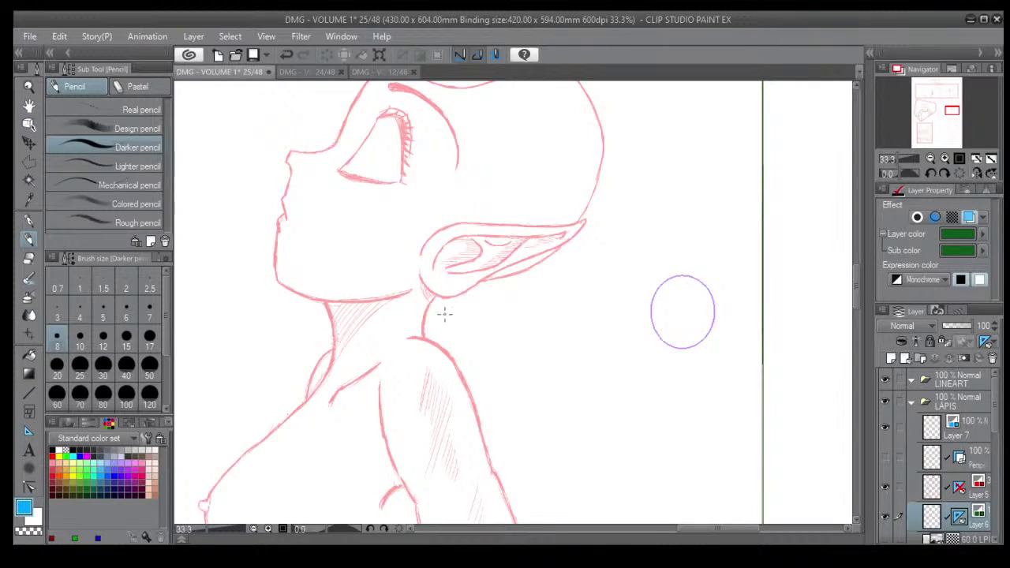
{"action": "scroll", "coordinate": [450, 294], "scroll_direction": "up", "scroll_amount": 1}
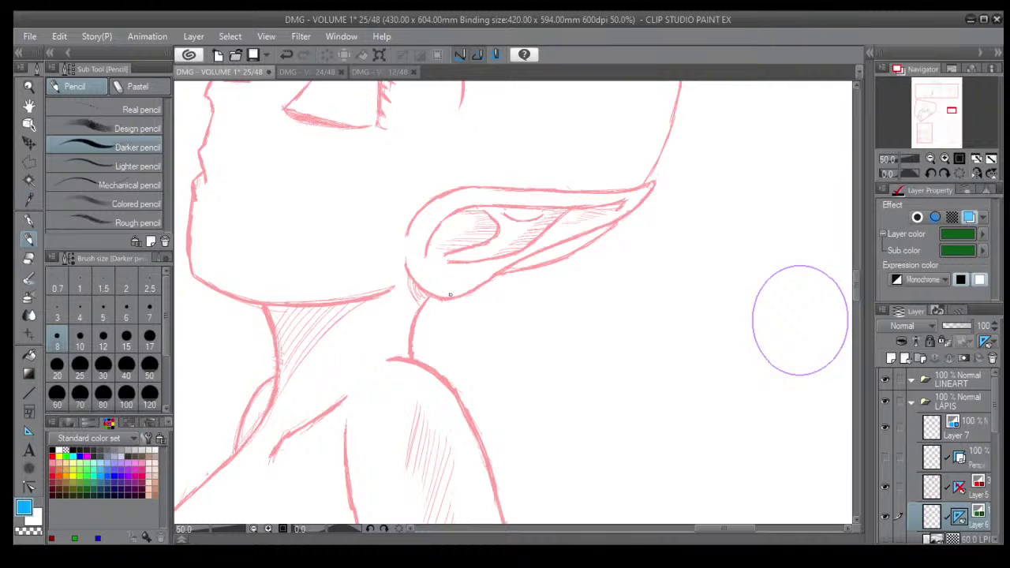
{"action": "scroll", "coordinate": [475, 265], "scroll_direction": "down", "scroll_amount": 3}
{"action": "left_click_drag", "start_coordinate": [400, 249], "coordinate": [521, 481]}
{"action": "left_click_drag", "start_coordinate": [409, 209], "coordinate": [497, 434]}
{"action": "left_click_drag", "start_coordinate": [398, 95], "coordinate": [611, 196]}
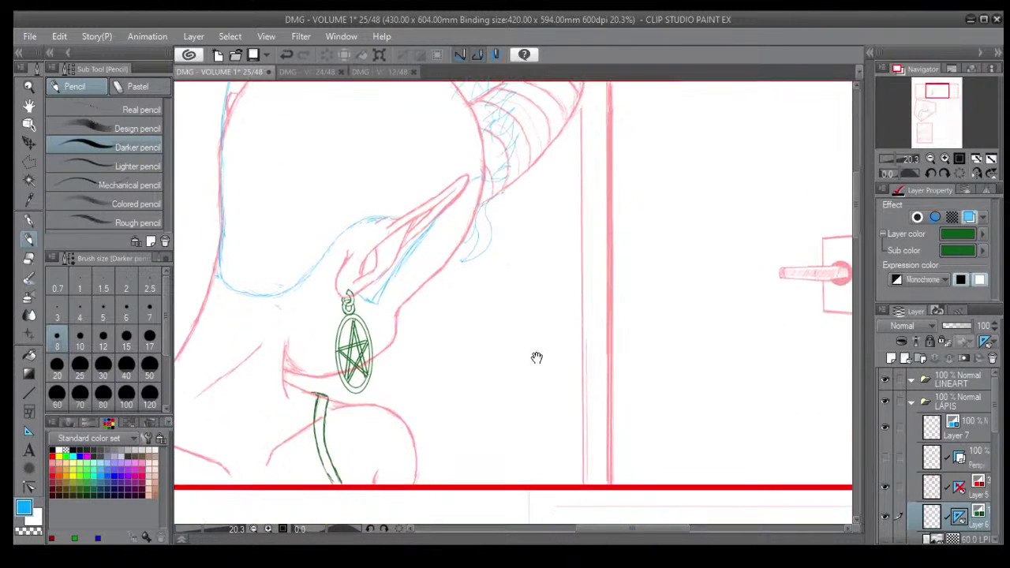
{"action": "left_click_drag", "start_coordinate": [677, 439], "coordinate": [432, 174]}
{"action": "left_click_drag", "start_coordinate": [589, 395], "coordinate": [464, 278]}
{"action": "scroll", "coordinate": [454, 282], "scroll_direction": "up", "scroll_amount": 3}
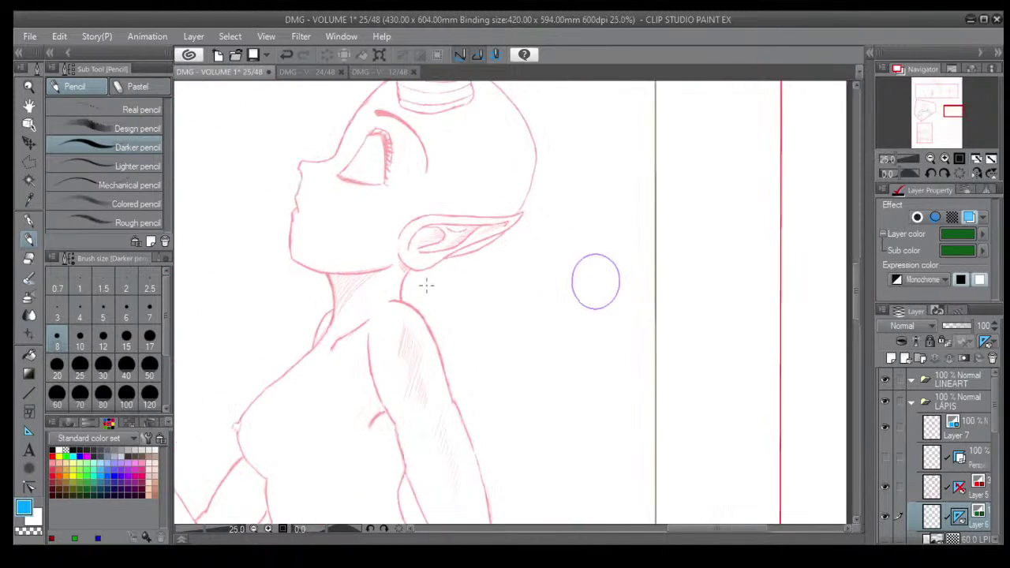
{"action": "left_click_drag", "start_coordinate": [414, 267], "coordinate": [413, 270]}
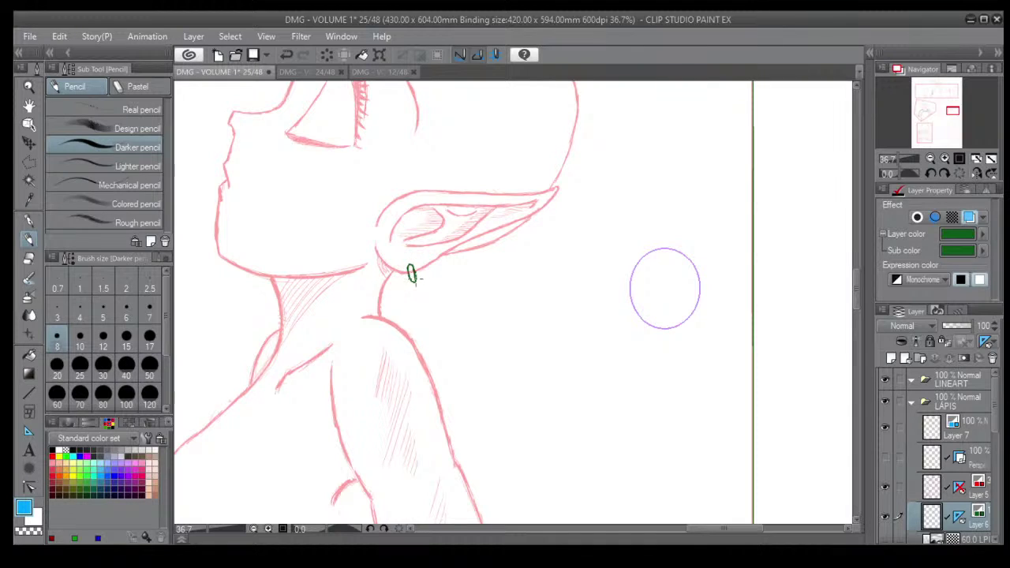
{"action": "left_click_drag", "start_coordinate": [405, 276], "coordinate": [406, 286]}
Narrow the oval ruler beside the head into a slim upright ellipse and lengthen it slightly.
{"action": "left_click", "coordinate": [29, 127]}
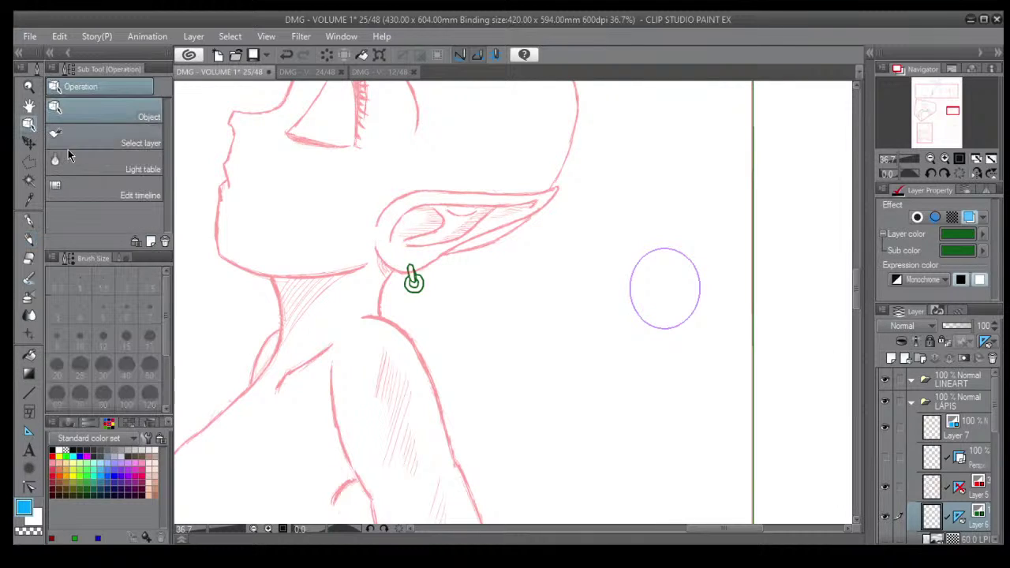
{"action": "left_click", "coordinate": [665, 332]}
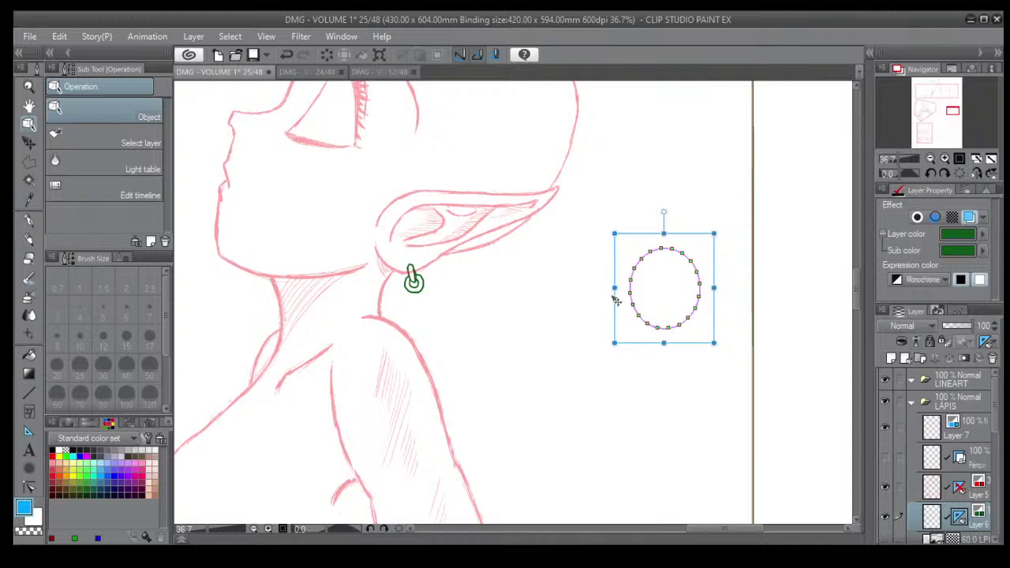
{"action": "left_click_drag", "start_coordinate": [613, 288], "coordinate": [652, 292]}
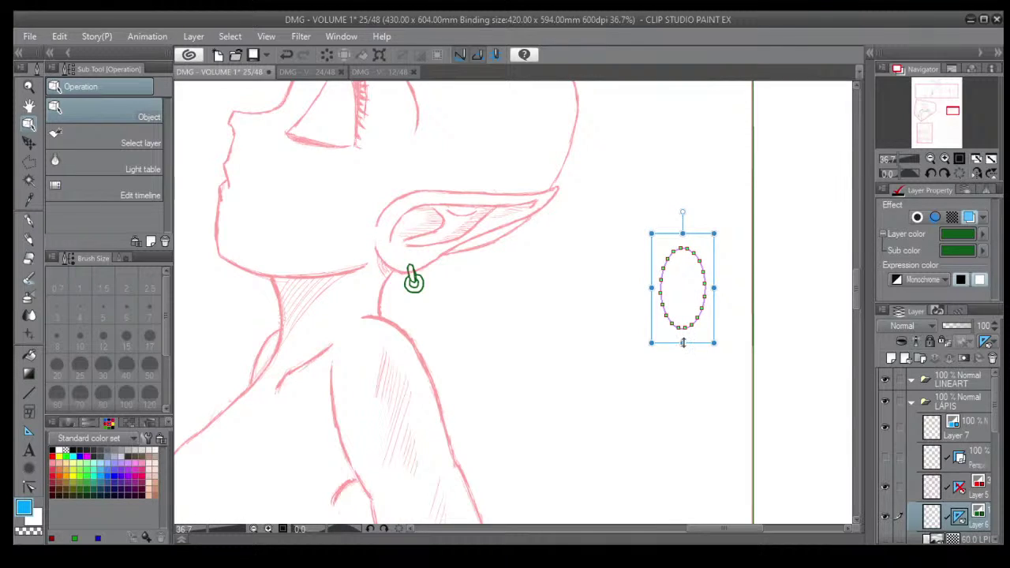
{"action": "left_click_drag", "start_coordinate": [682, 342], "coordinate": [683, 346]}
{"action": "left_click_drag", "start_coordinate": [651, 291], "coordinate": [661, 290]}
Place the slim oval ruler directly beneath the earring ring and tilt it along the girl's shoulder, fine-tuning its width and angle.
{"action": "left_click_drag", "start_coordinate": [684, 210], "coordinate": [394, 257]}
{"action": "left_click_drag", "start_coordinate": [411, 345], "coordinate": [405, 346]}
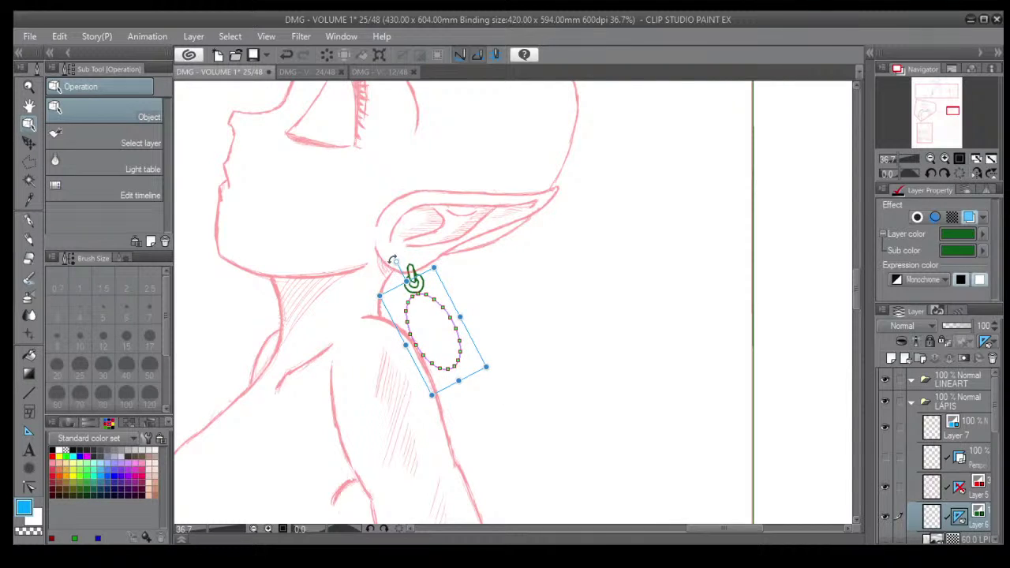
{"action": "left_click_drag", "start_coordinate": [391, 261], "coordinate": [386, 267]}
{"action": "left_click_drag", "start_coordinate": [474, 339], "coordinate": [478, 337]}
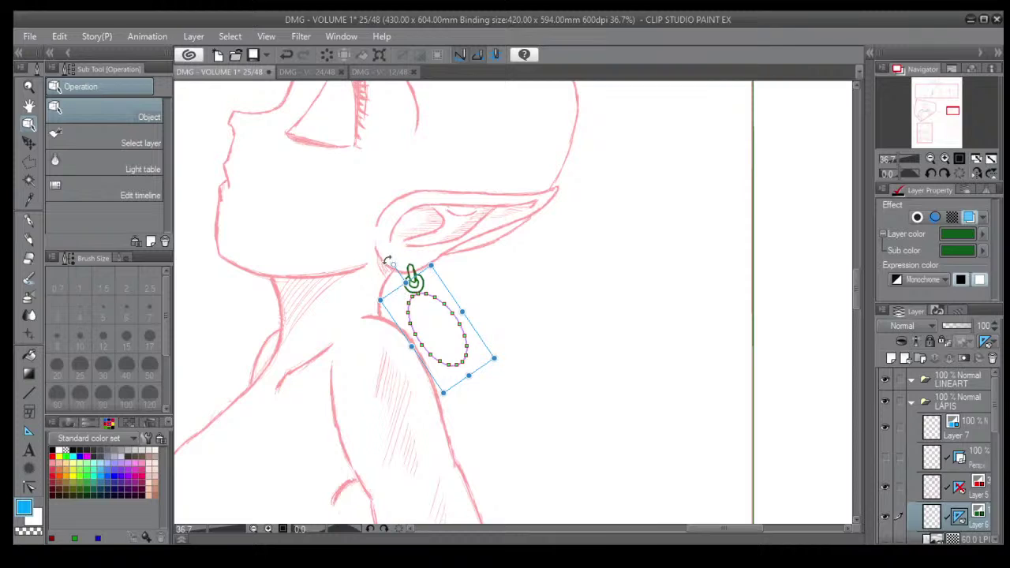
{"action": "left_click_drag", "start_coordinate": [388, 262], "coordinate": [400, 261]}
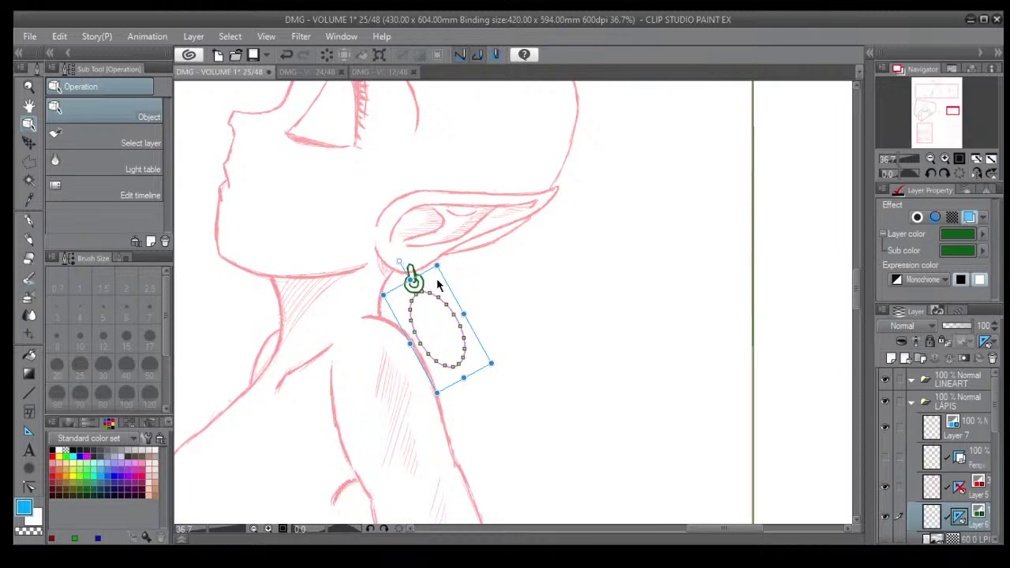
Nudge and slightly widen the tilted oval ruler beneath the earring ring, and trace the pendant's outline with the Darker pencil at size 8.
{"action": "key", "text": "Return"}
{"action": "left_click", "coordinate": [428, 299]}
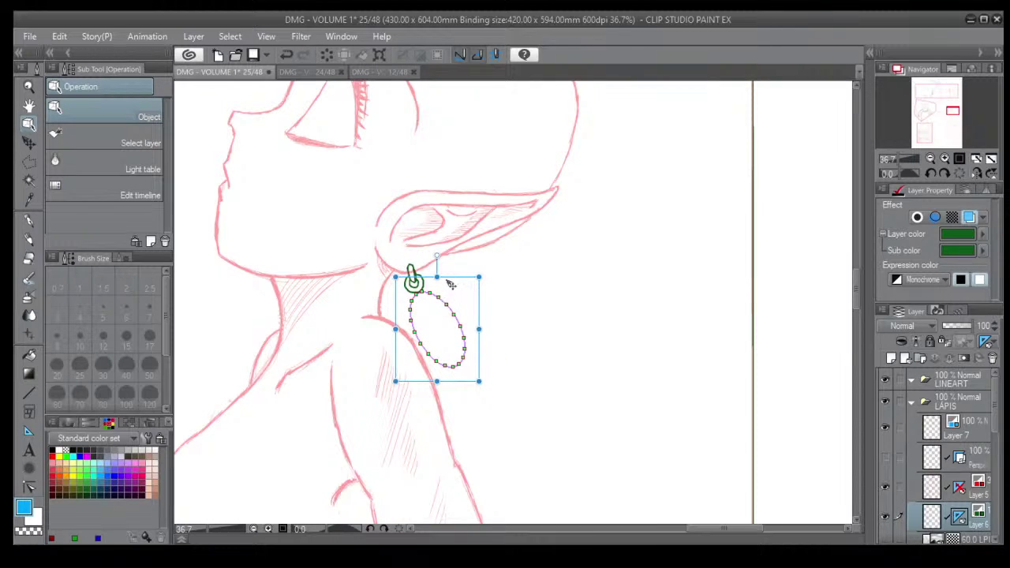
{"action": "left_click_drag", "start_coordinate": [446, 288], "coordinate": [448, 287]}
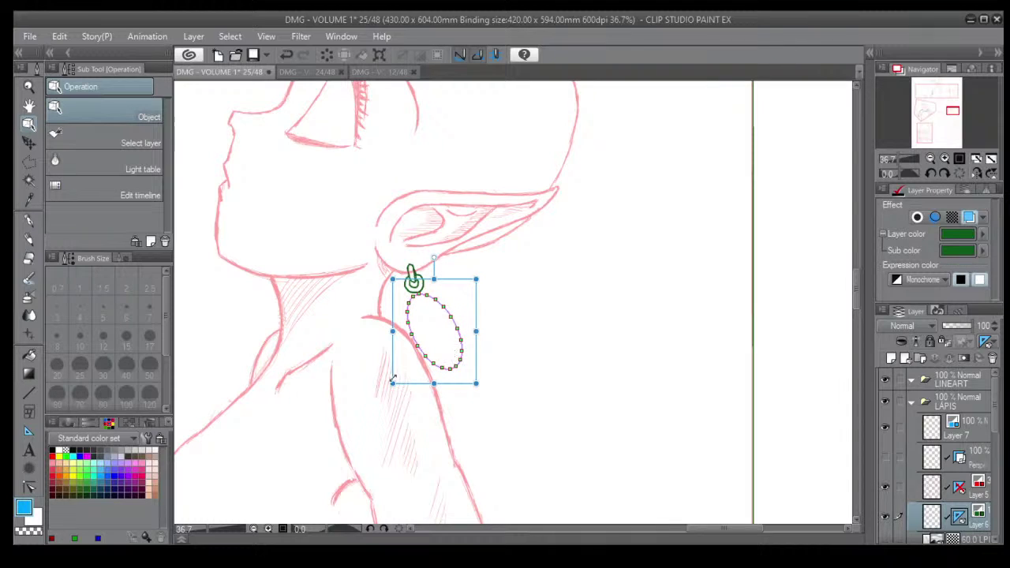
{"action": "left_click_drag", "start_coordinate": [391, 332], "coordinate": [389, 331]}
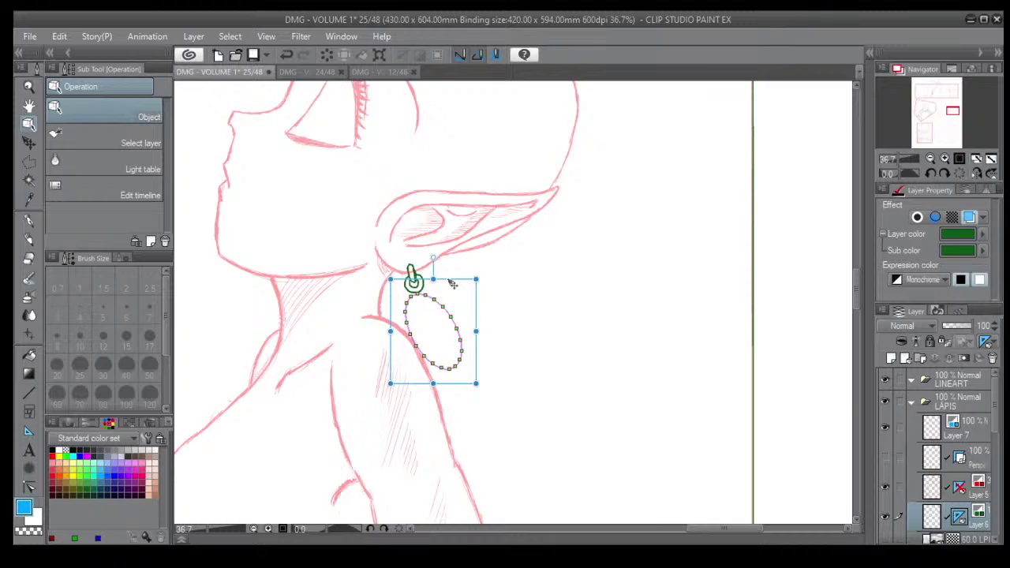
{"action": "left_click_drag", "start_coordinate": [453, 284], "coordinate": [454, 282]}
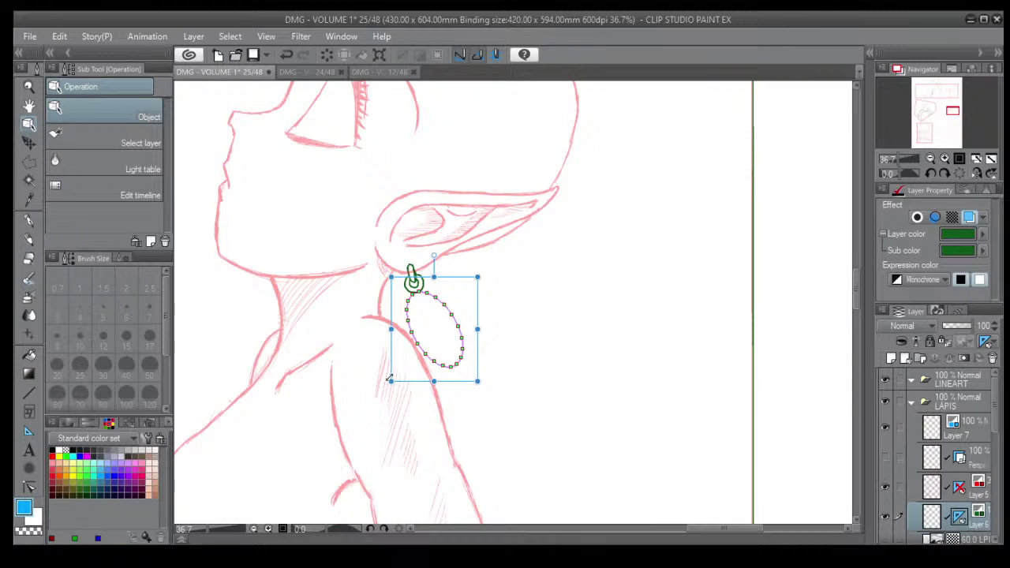
{"action": "left_click_drag", "start_coordinate": [391, 330], "coordinate": [387, 330]}
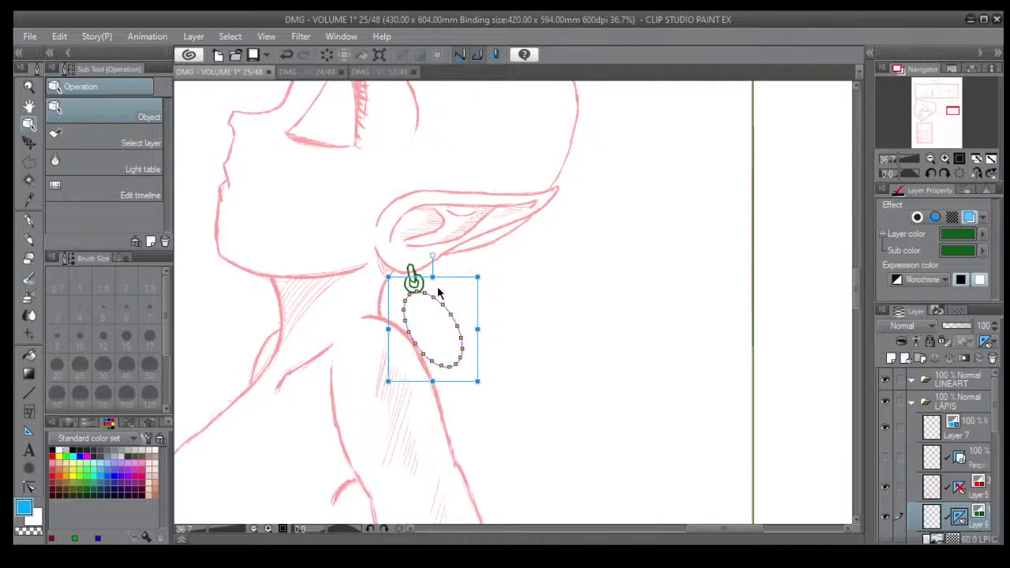
{"action": "left_click", "coordinate": [28, 241]}
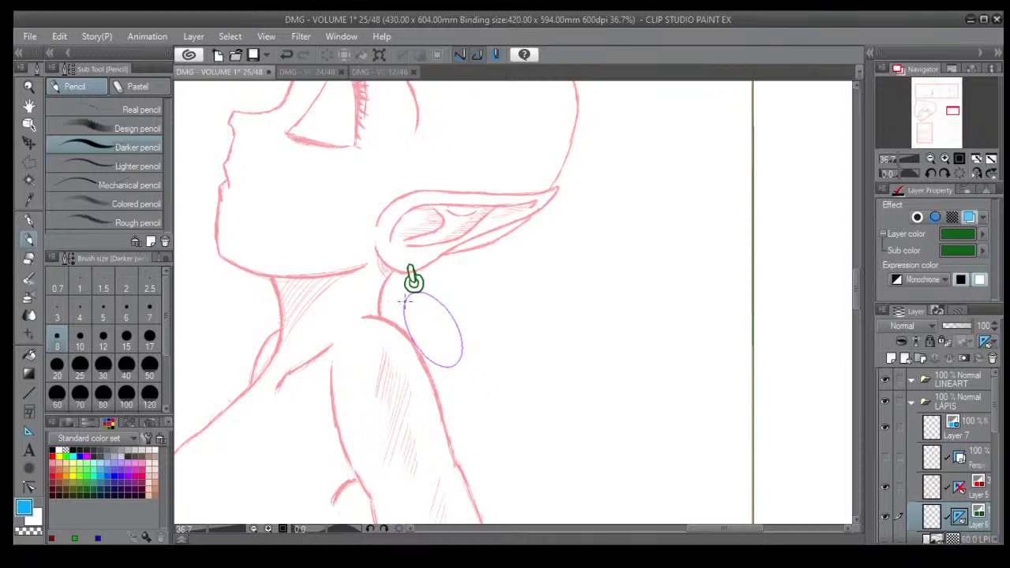
{"action": "mouse_move", "coordinate": [411, 294]}
{"action": "left_mouse_down"}
{"action": "mouse_move", "coordinate": [408, 328]}
{"action": "mouse_move", "coordinate": [435, 359]}
{"action": "mouse_move", "coordinate": [459, 334]}
{"action": "left_mouse_up"}
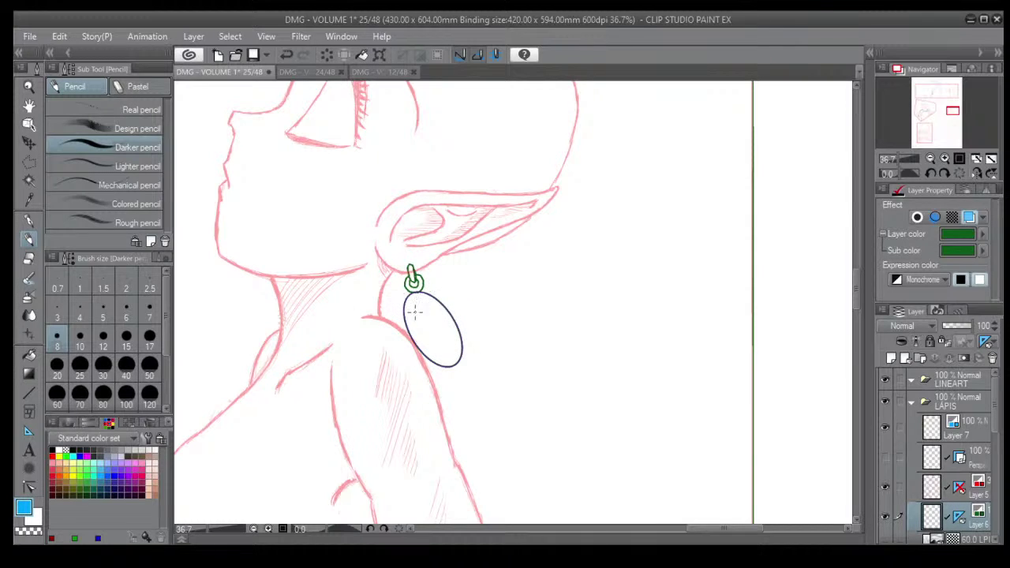
Shrink the oval ruler inside the pendant's traced outline and tilt it slightly counterclockwise.
{"action": "left_click", "coordinate": [29, 124]}
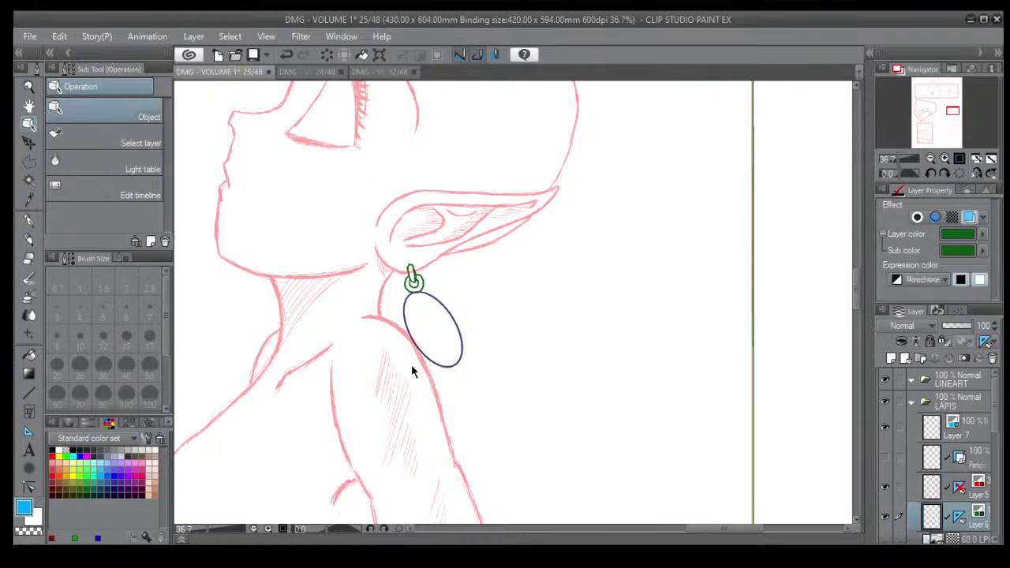
{"action": "left_click", "coordinate": [437, 367]}
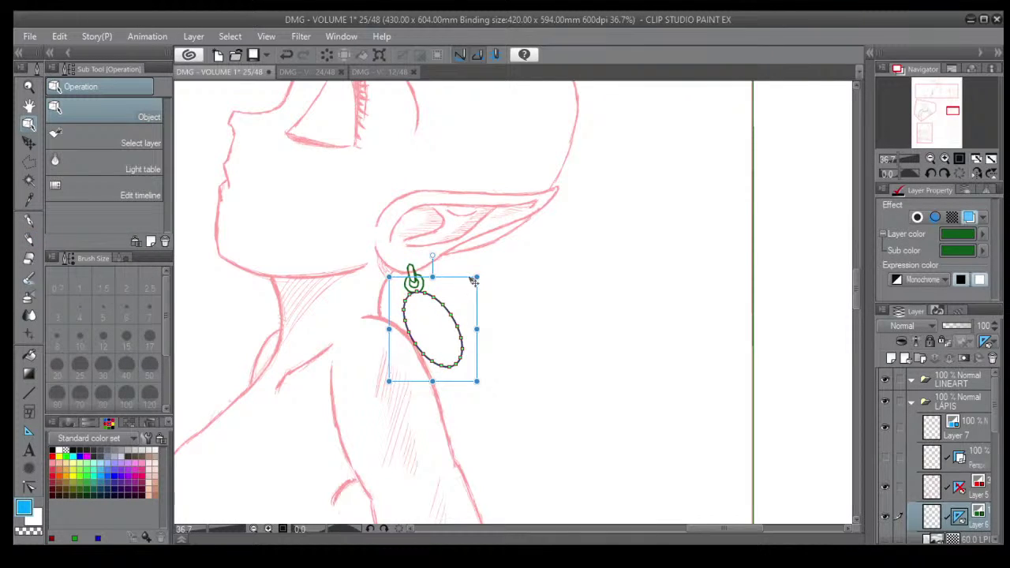
{"action": "left_click_drag", "start_coordinate": [476, 276], "coordinate": [461, 284]}
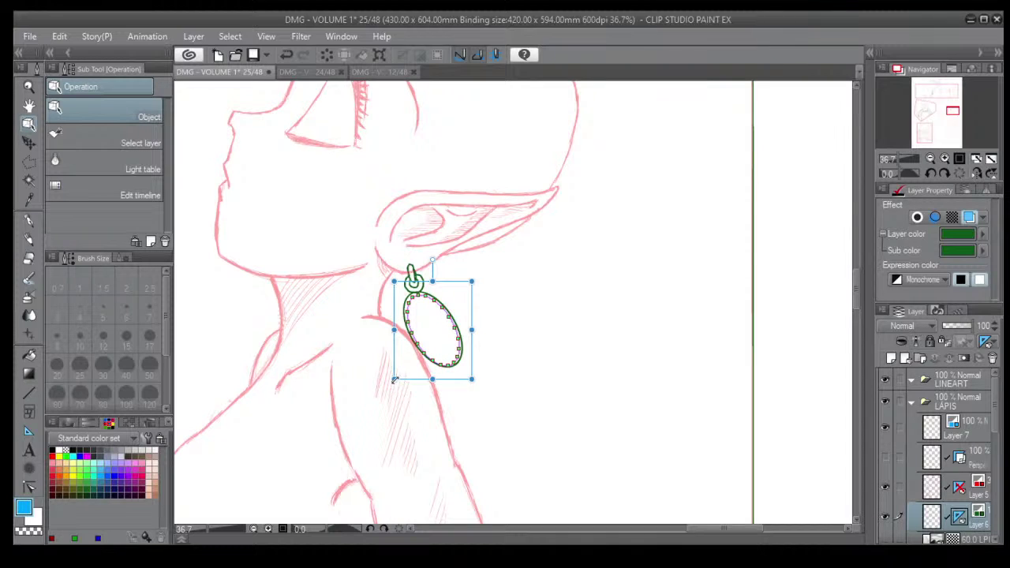
{"action": "left_click_drag", "start_coordinate": [394, 380], "coordinate": [397, 377]}
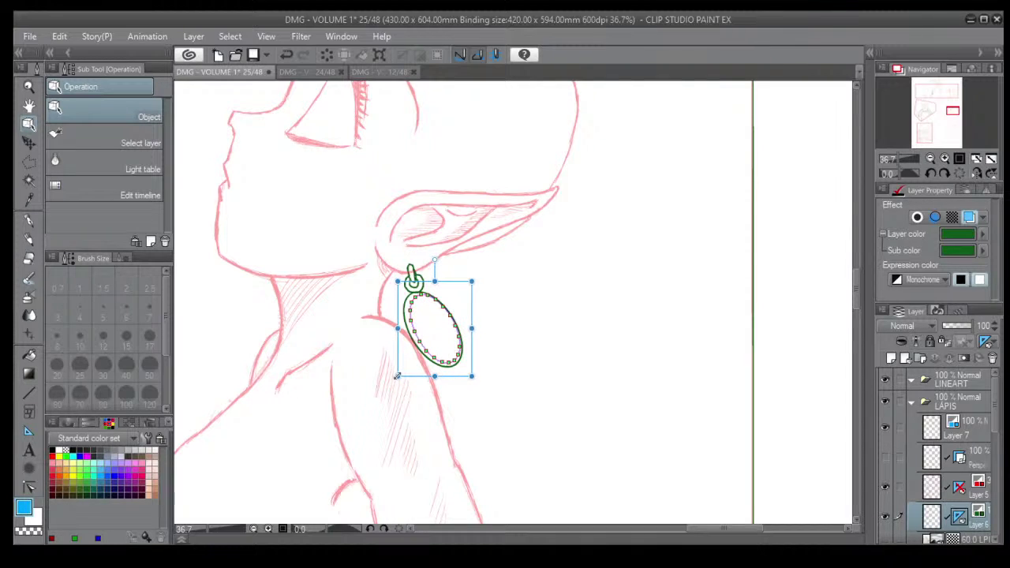
{"action": "left_click_drag", "start_coordinate": [471, 377], "coordinate": [469, 374]}
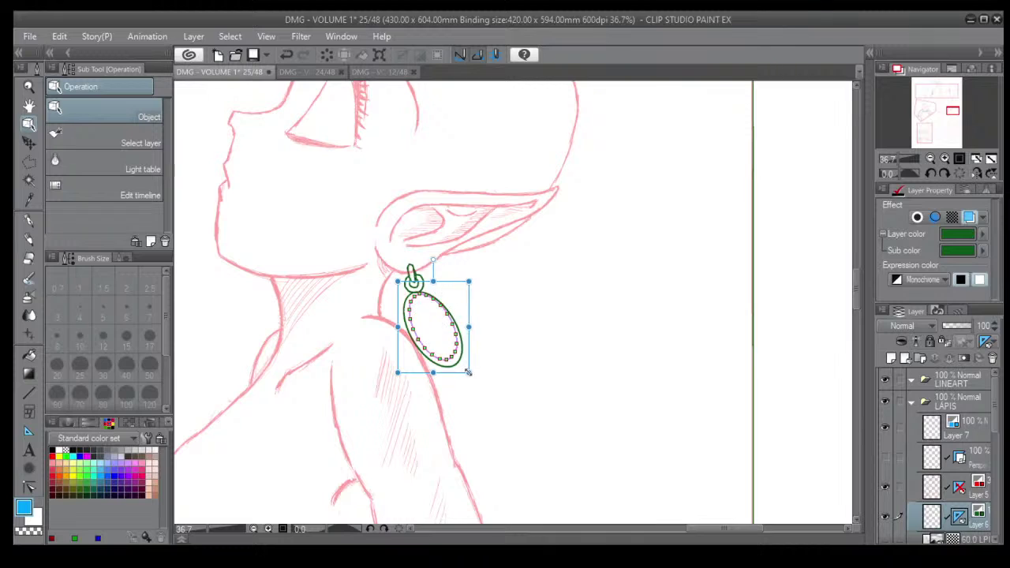
{"action": "left_click_drag", "start_coordinate": [433, 260], "coordinate": [427, 262]}
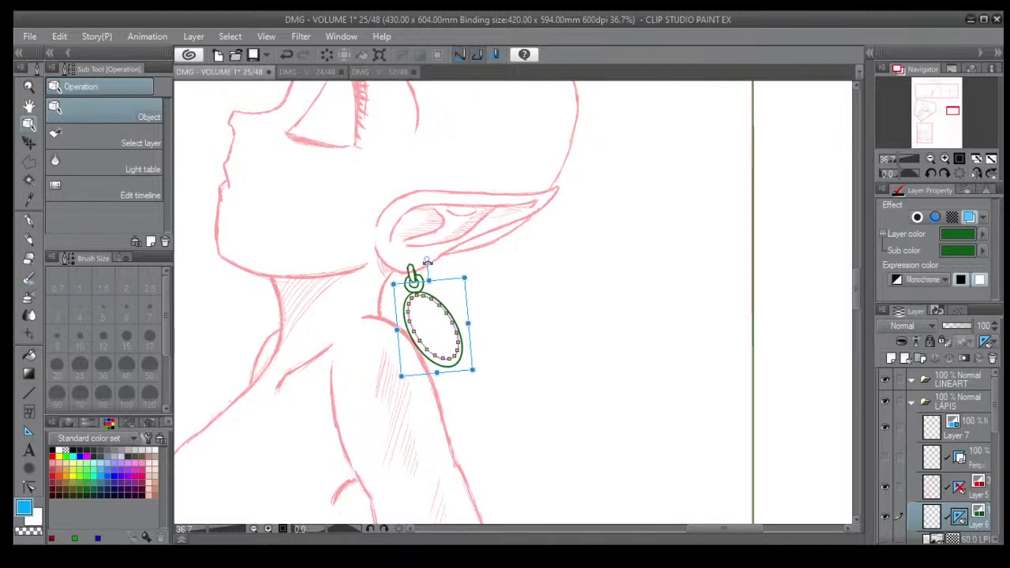
Centre and lengthen the smaller oval ruler within the pendant outline, and trace the inner rim with the Darker pencil at size 8.
{"action": "scroll", "coordinate": [430, 300], "scroll_direction": "up", "scroll_amount": 4}
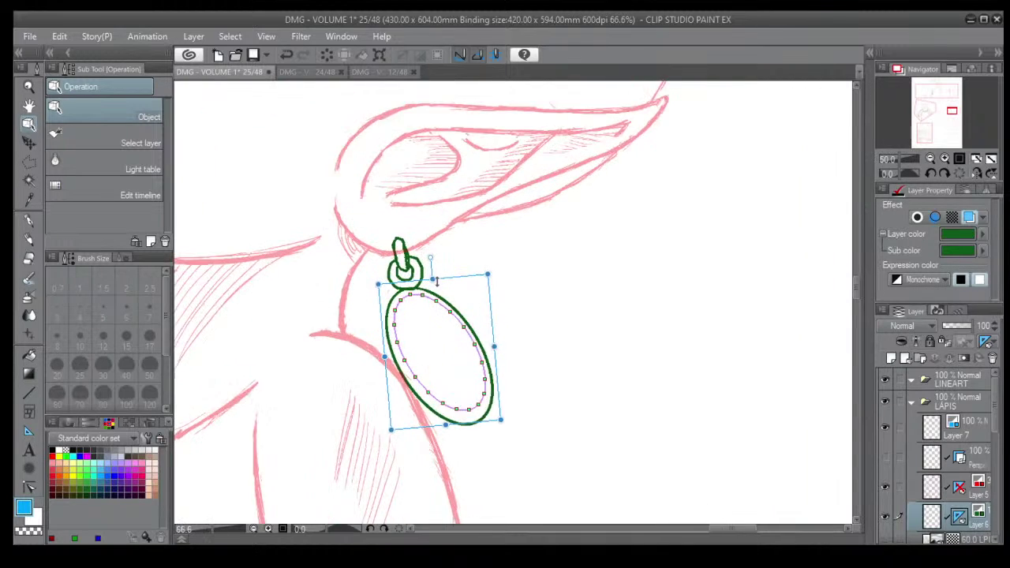
{"action": "left_click_drag", "start_coordinate": [454, 286], "coordinate": [455, 291]}
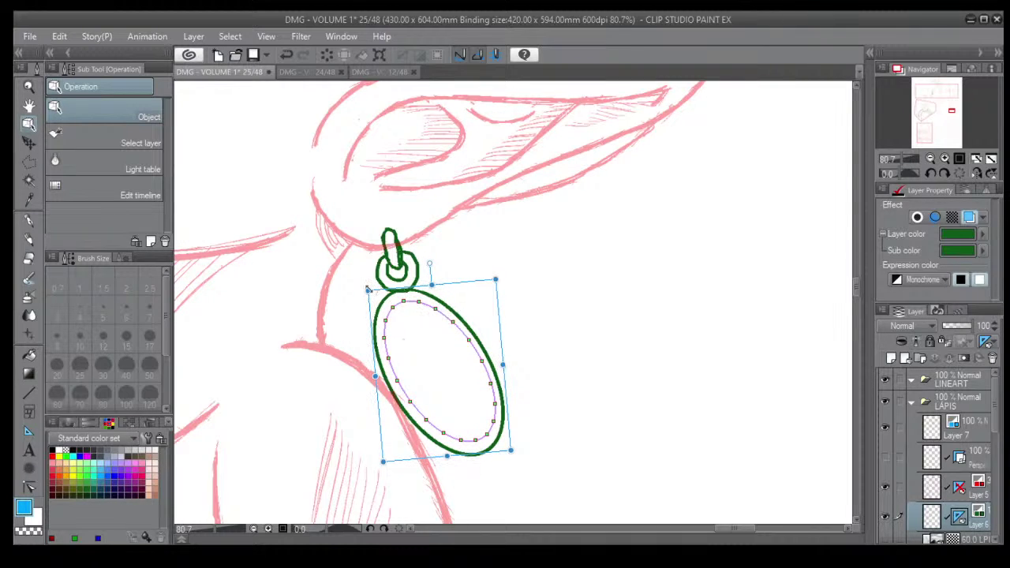
{"action": "left_click_drag", "start_coordinate": [368, 290], "coordinate": [367, 286]}
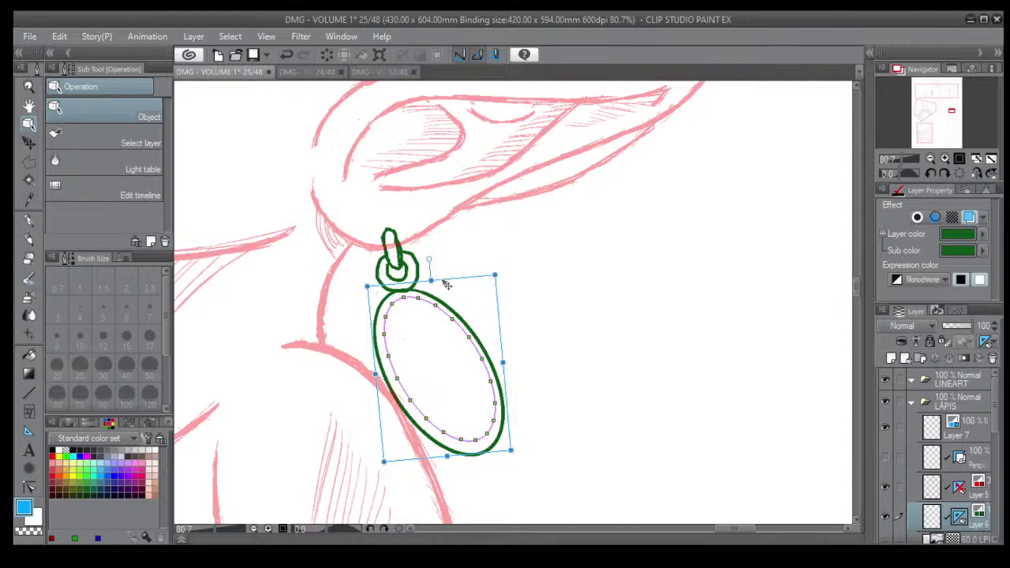
{"action": "left_click_drag", "start_coordinate": [447, 285], "coordinate": [447, 289]}
{"action": "left_click_drag", "start_coordinate": [367, 290], "coordinate": [364, 284]}
{"action": "left_click_drag", "start_coordinate": [446, 279], "coordinate": [452, 282]}
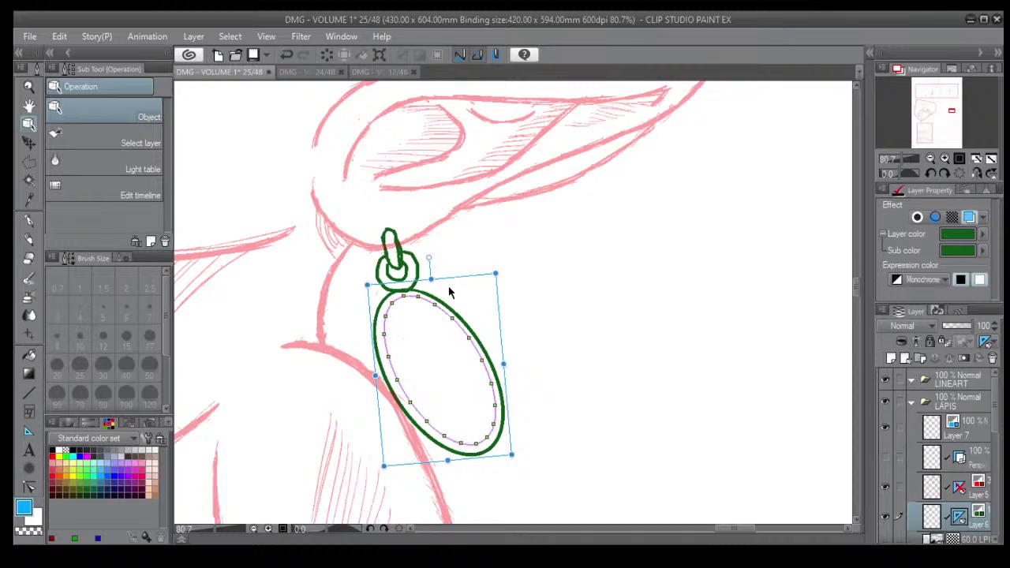
{"action": "left_click", "coordinate": [29, 239]}
{"action": "mouse_move", "coordinate": [404, 296]}
{"action": "left_mouse_down"}
{"action": "mouse_move", "coordinate": [380, 321]}
{"action": "mouse_move", "coordinate": [394, 375]}
{"action": "mouse_move", "coordinate": [431, 415]}
{"action": "mouse_move", "coordinate": [470, 427]}
{"action": "mouse_move", "coordinate": [493, 379]}
{"action": "mouse_move", "coordinate": [437, 319]}
{"action": "mouse_move", "coordinate": [379, 325]}
{"action": "left_mouse_up"}
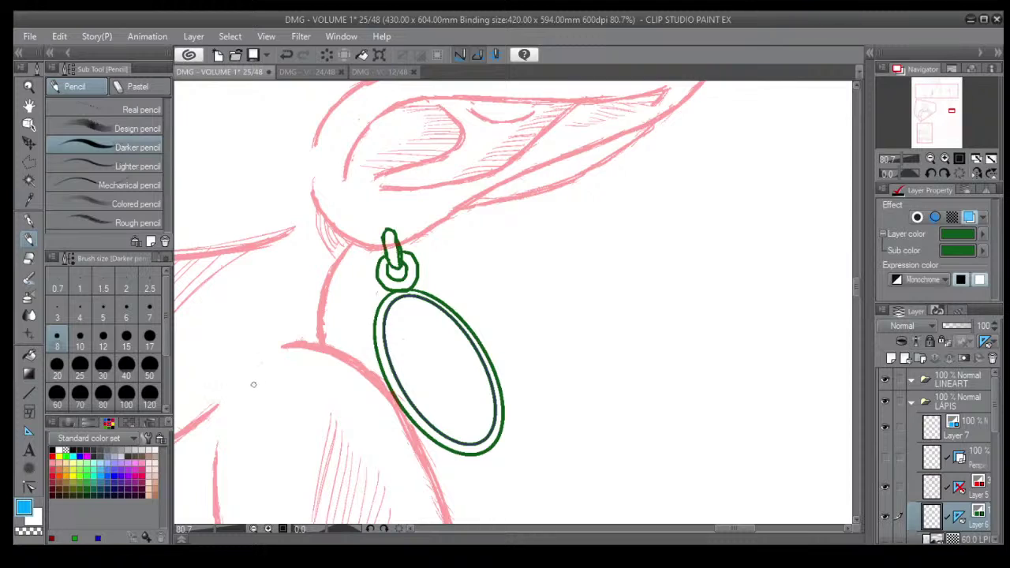
Set the Darker pencil to size 5, and remove the earring's ring and both pendant ovals with the Hard eraser, leaving the hook.
{"action": "left_click", "coordinate": [127, 316]}
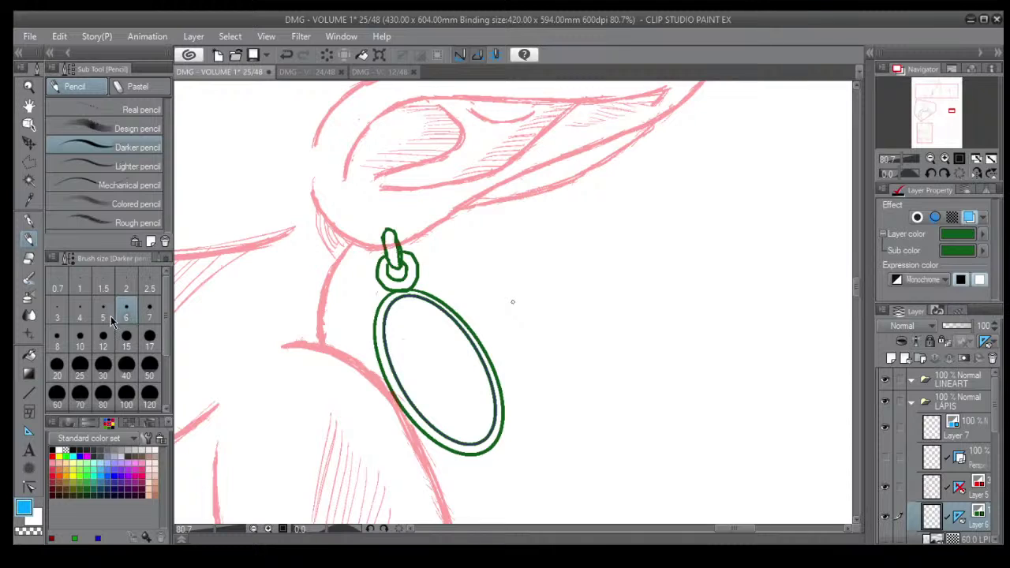
{"action": "left_click", "coordinate": [100, 324]}
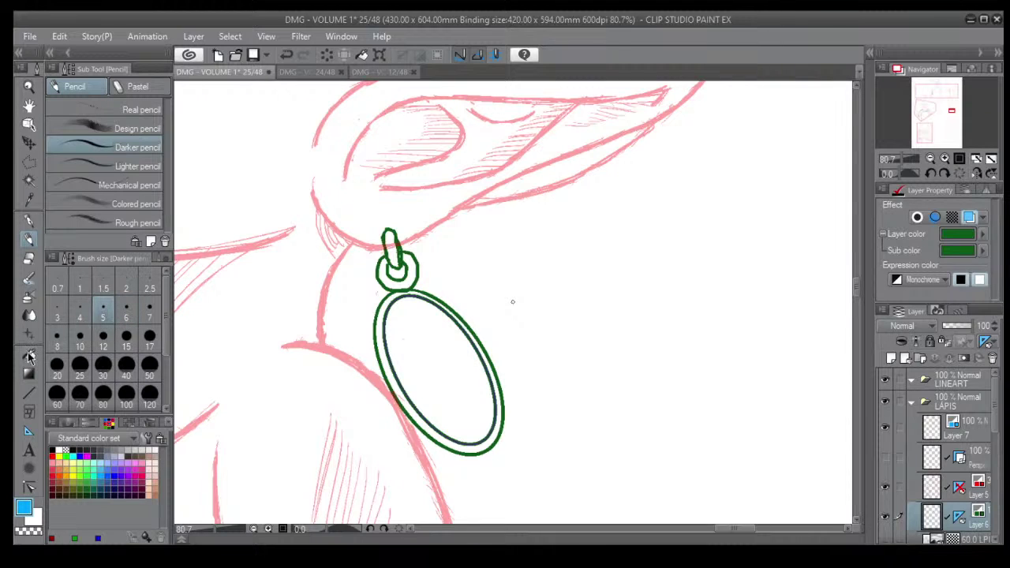
{"action": "left_click", "coordinate": [29, 258]}
{"action": "mouse_move", "coordinate": [357, 319]}
{"action": "left_mouse_down"}
{"action": "mouse_move", "coordinate": [388, 303]}
{"action": "mouse_move", "coordinate": [373, 266]}
{"action": "mouse_move", "coordinate": [404, 289]}
{"action": "mouse_move", "coordinate": [419, 274]}
{"action": "mouse_move", "coordinate": [413, 253]}
{"action": "mouse_move", "coordinate": [406, 276]}
{"action": "left_mouse_up"}
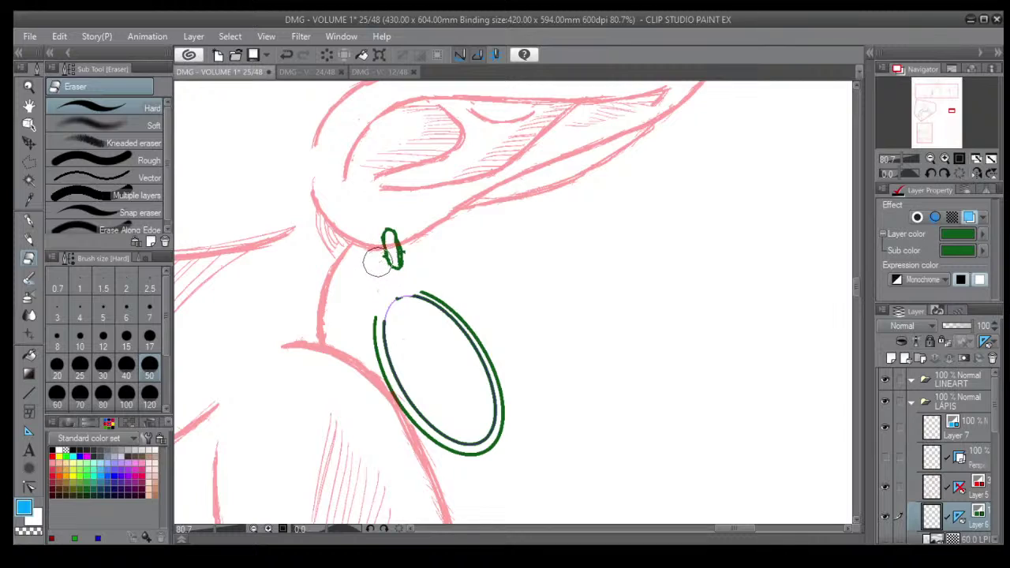
{"action": "mouse_move", "coordinate": [374, 308]}
{"action": "left_mouse_down"}
{"action": "mouse_move", "coordinate": [385, 342]}
{"action": "mouse_move", "coordinate": [396, 341]}
{"action": "mouse_move", "coordinate": [390, 298]}
{"action": "mouse_move", "coordinate": [425, 293]}
{"action": "mouse_move", "coordinate": [500, 414]}
{"action": "mouse_move", "coordinate": [477, 318]}
{"action": "mouse_move", "coordinate": [483, 329]}
{"action": "mouse_move", "coordinate": [447, 392]}
{"action": "mouse_move", "coordinate": [414, 380]}
{"action": "mouse_move", "coordinate": [403, 419]}
{"action": "mouse_move", "coordinate": [439, 463]}
{"action": "mouse_move", "coordinate": [456, 466]}
{"action": "mouse_move", "coordinate": [475, 388]}
{"action": "mouse_move", "coordinate": [466, 335]}
{"action": "left_mouse_up"}
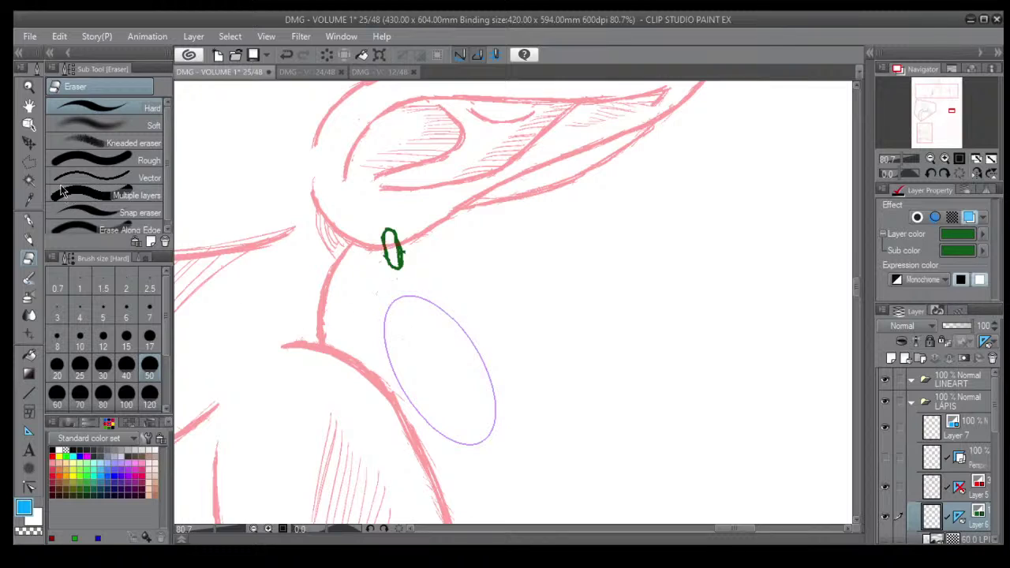
Enlarge the oval ruler, reposition it below the earring hook and trace the pendant's outer outline with the Darker pencil at size 5.
{"action": "key", "text": "o"}
{"action": "left_click", "coordinate": [430, 426]}
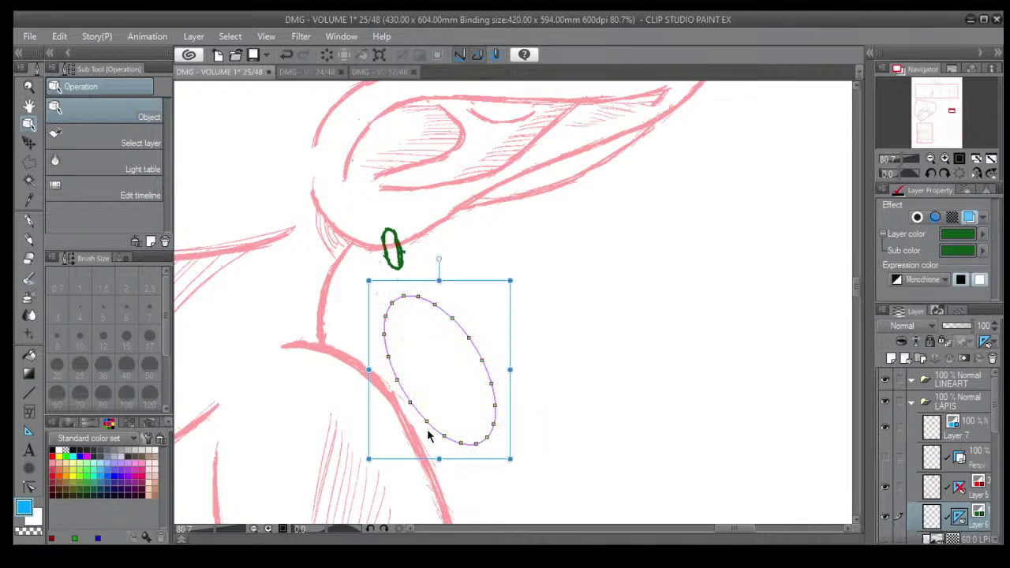
{"action": "left_click_drag", "start_coordinate": [366, 459], "coordinate": [340, 480]}
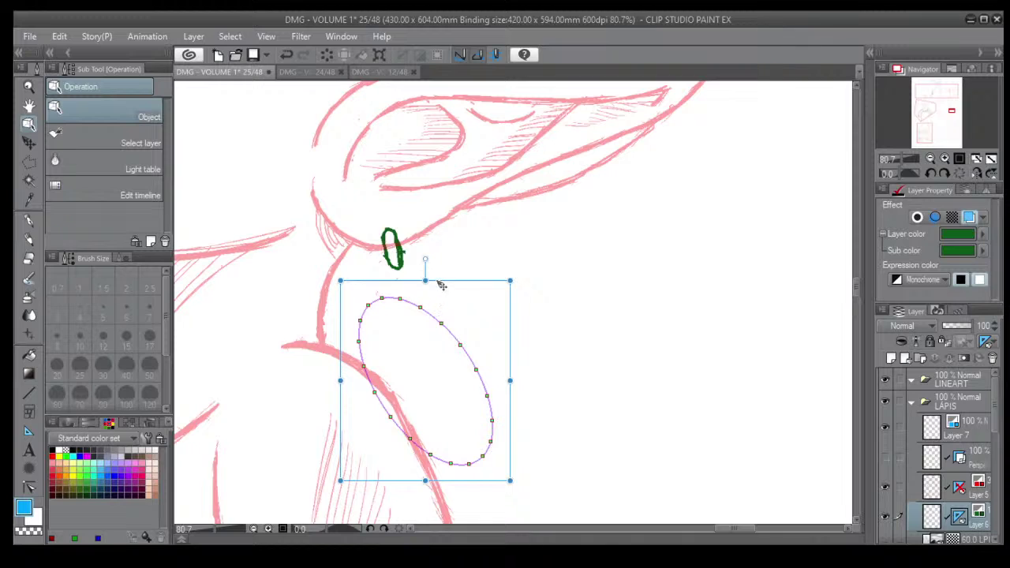
{"action": "mouse_move", "coordinate": [440, 284]}
{"action": "left_mouse_down"}
{"action": "mouse_move", "coordinate": [442, 271]}
{"action": "mouse_move", "coordinate": [454, 273]}
{"action": "left_mouse_up"}
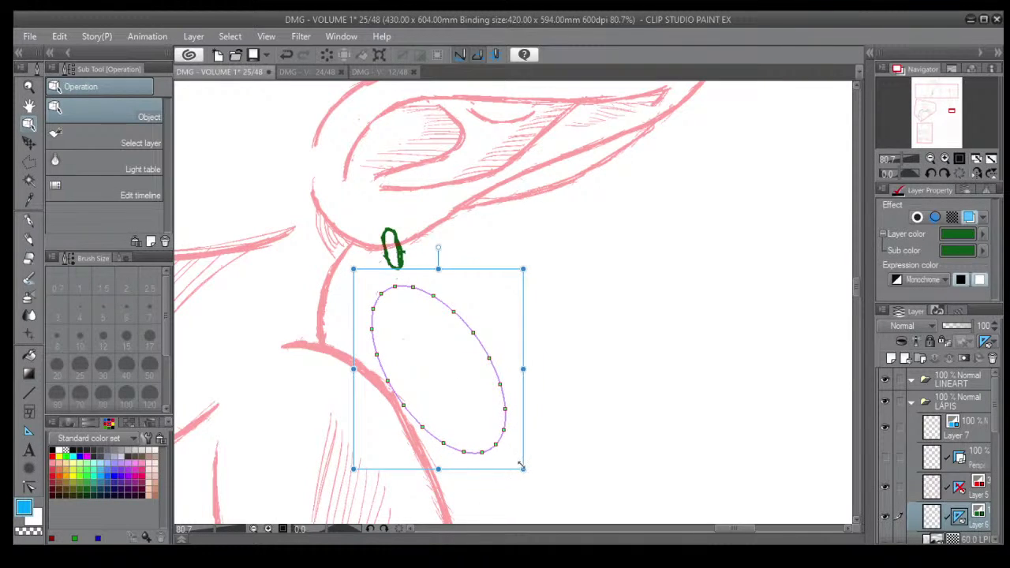
{"action": "left_click", "coordinate": [29, 238]}
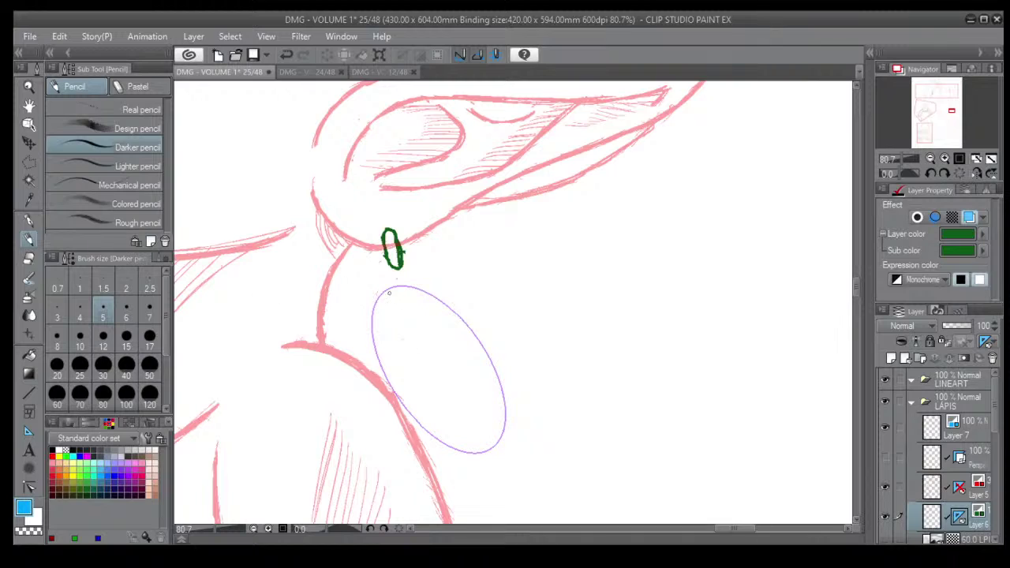
{"action": "mouse_move", "coordinate": [395, 285]}
{"action": "left_mouse_down"}
{"action": "mouse_move", "coordinate": [383, 374]}
{"action": "mouse_move", "coordinate": [420, 425]}
{"action": "mouse_move", "coordinate": [473, 439]}
{"action": "mouse_move", "coordinate": [505, 371]}
{"action": "mouse_move", "coordinate": [445, 291]}
{"action": "mouse_move", "coordinate": [396, 285]}
{"action": "left_mouse_up"}
Shrink the oval ruler and reposition it inside the pendant's traced outline, leaving a narrow rim around it.
{"action": "left_click", "coordinate": [29, 124]}
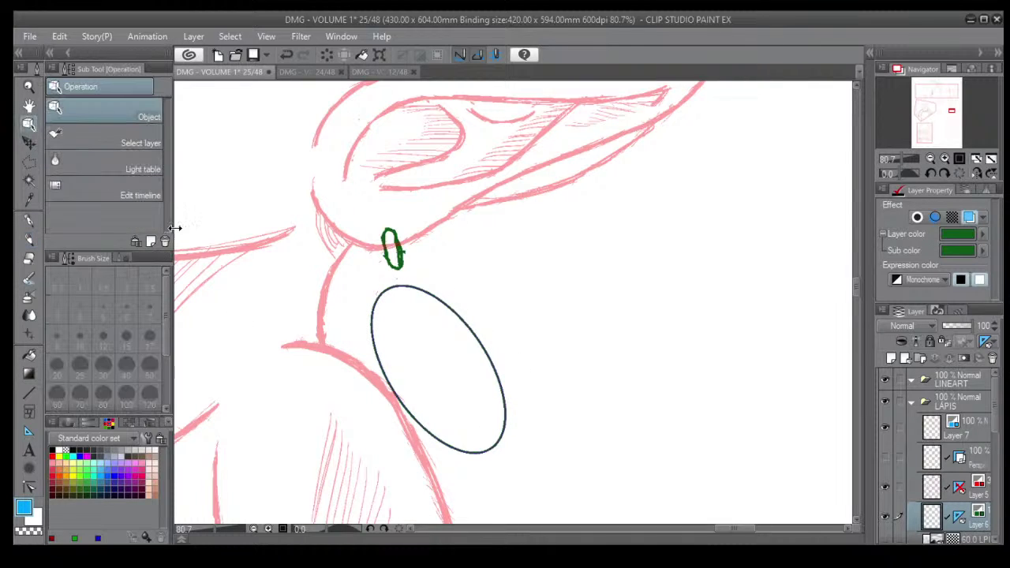
{"action": "left_click", "coordinate": [412, 432]}
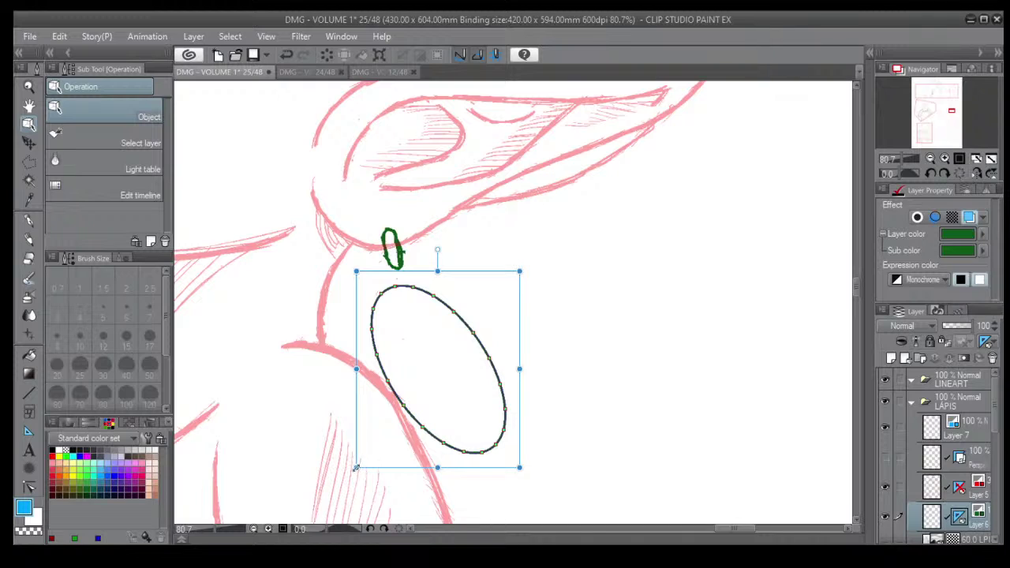
{"action": "left_click_drag", "start_coordinate": [356, 467], "coordinate": [369, 456]}
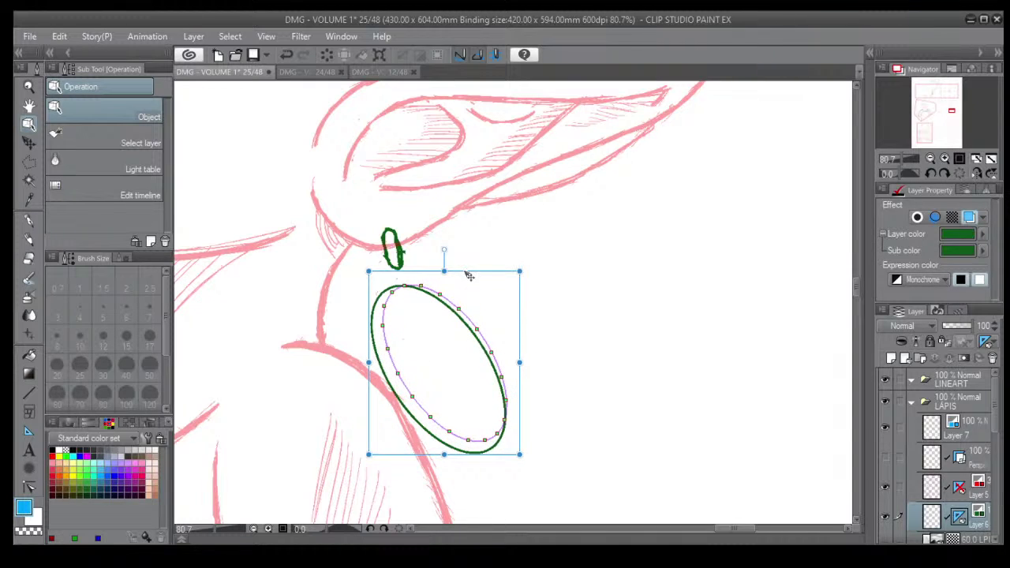
{"action": "left_click_drag", "start_coordinate": [467, 273], "coordinate": [464, 281]}
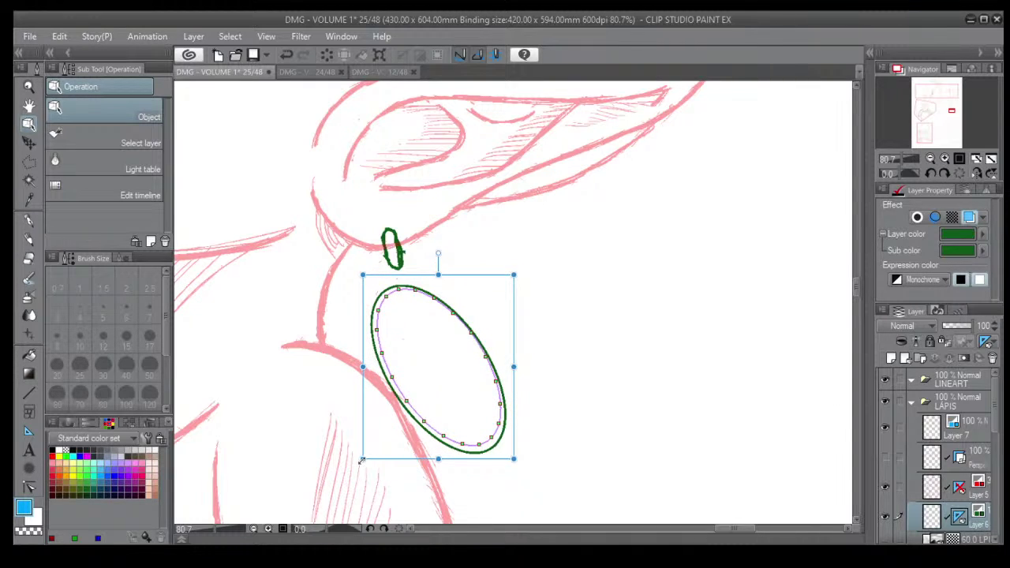
{"action": "left_click_drag", "start_coordinate": [364, 461], "coordinate": [371, 451]}
{"action": "left_click_drag", "start_coordinate": [466, 274], "coordinate": [463, 282]}
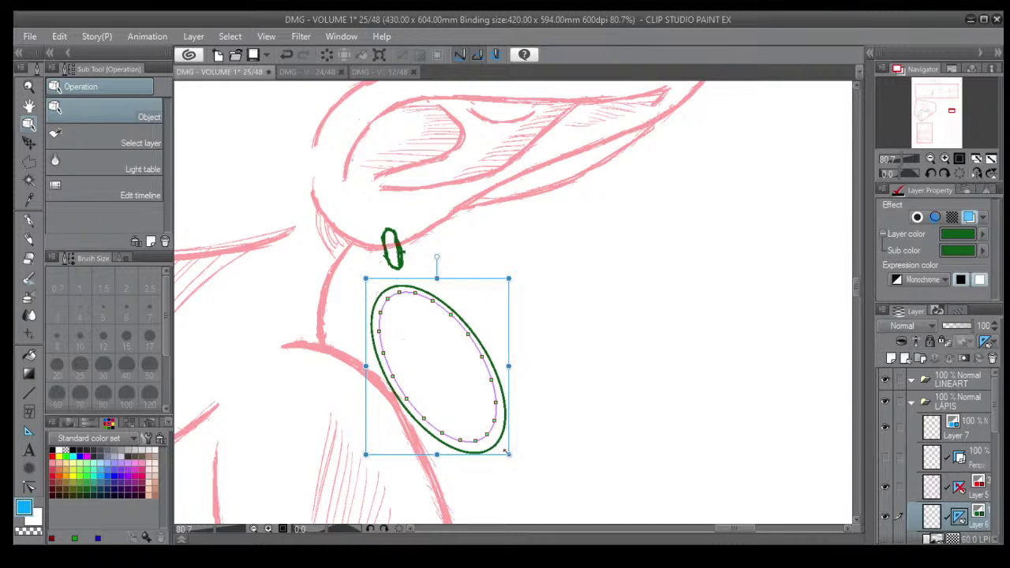
{"action": "left_click_drag", "start_coordinate": [508, 453], "coordinate": [513, 457]}
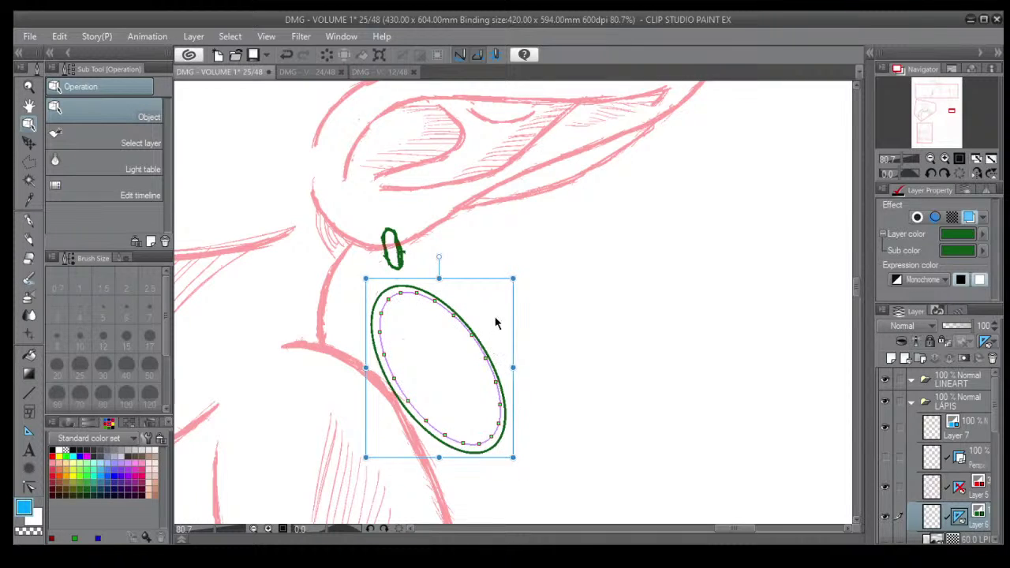
{"action": "left_click_drag", "start_coordinate": [513, 279], "coordinate": [468, 286]}
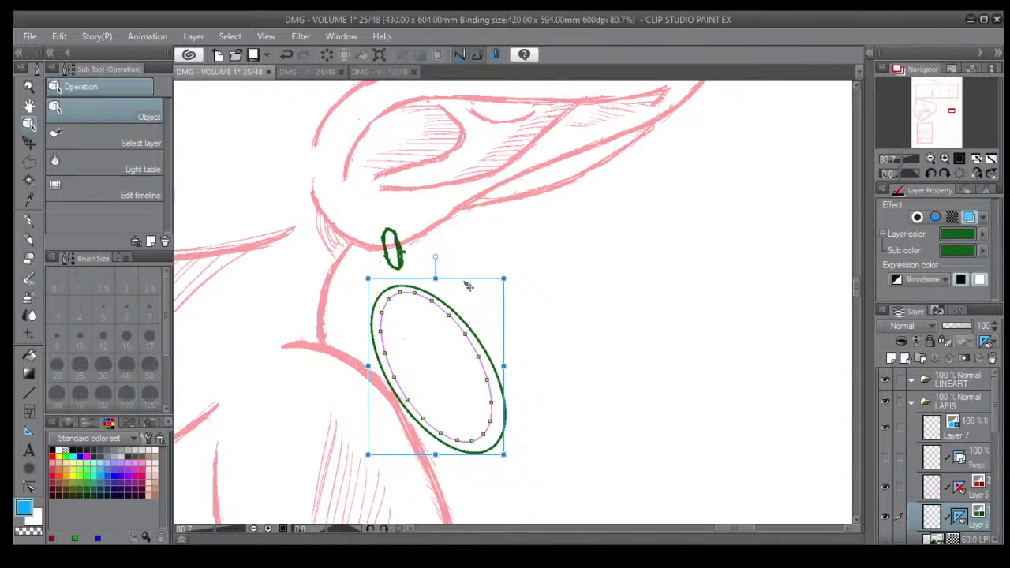
Tilt the oval ruler slightly counterclockwise to follow the pendant, and trace the inner rim with the Darker pencil at size 5.
{"action": "left_click_drag", "start_coordinate": [435, 254], "coordinate": [439, 291]}
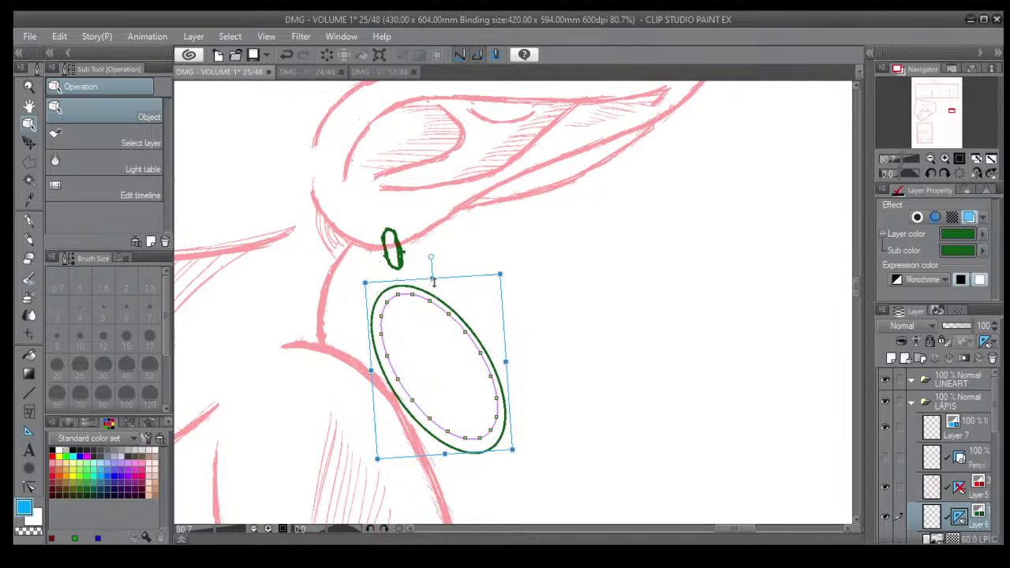
{"action": "left_click", "coordinate": [28, 239]}
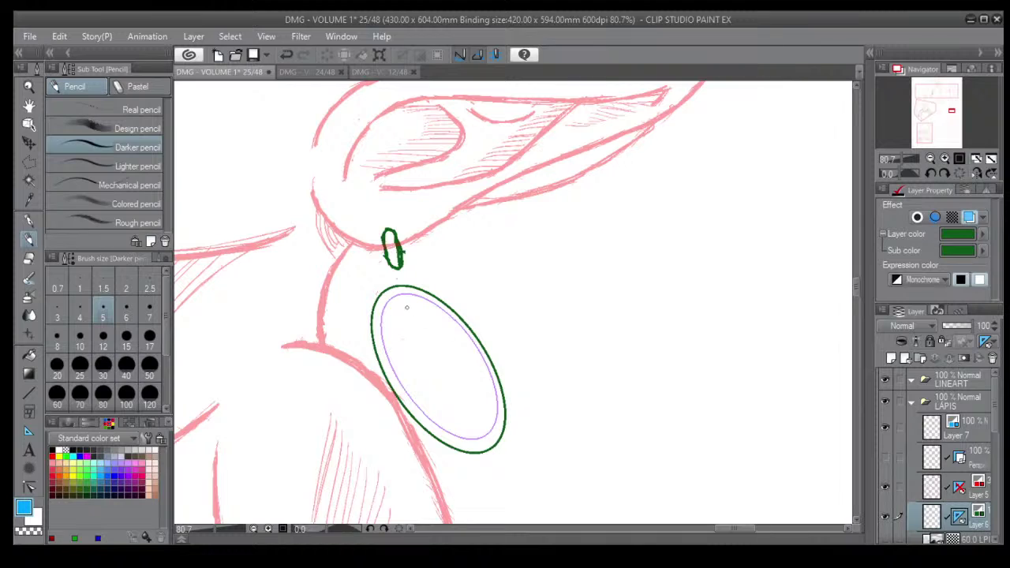
{"action": "mouse_move", "coordinate": [404, 300]}
{"action": "left_mouse_down"}
{"action": "mouse_move", "coordinate": [379, 324]}
{"action": "mouse_move", "coordinate": [410, 400]}
{"action": "mouse_move", "coordinate": [453, 429]}
{"action": "mouse_move", "coordinate": [489, 404]}
{"action": "mouse_move", "coordinate": [438, 307]}
{"action": "mouse_move", "coordinate": [387, 302]}
{"action": "left_mouse_up"}
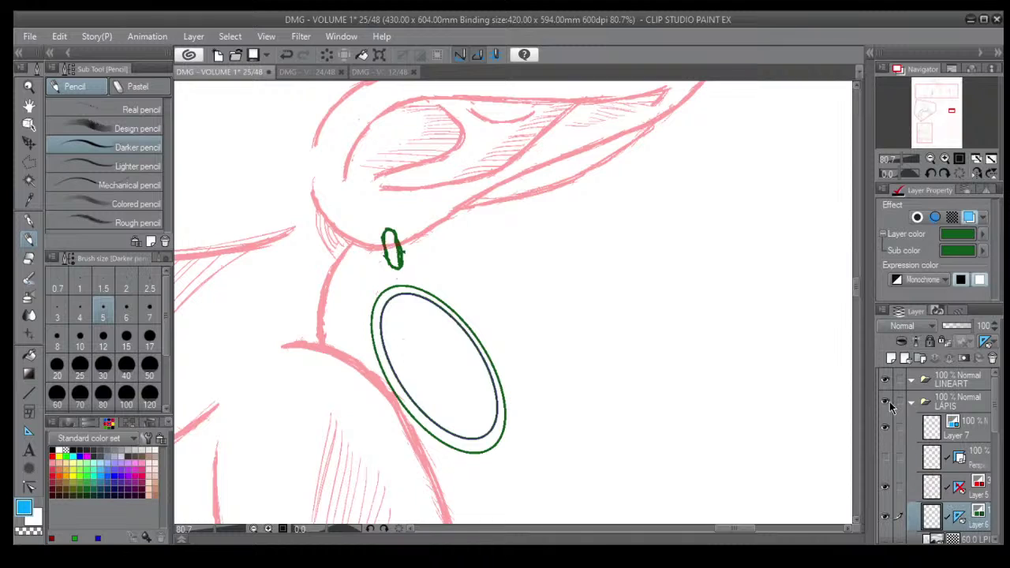
Turn off the ruler and draw the connecting ring between the ear hook and the pendant with the Darker pencil at size 5.
{"action": "key", "text": "ctrl+r"}
{"action": "left_click", "coordinate": [28, 221]}
{"action": "left_click", "coordinate": [28, 240]}
{"action": "scroll", "coordinate": [404, 274], "scroll_direction": "up", "scroll_amount": 2}
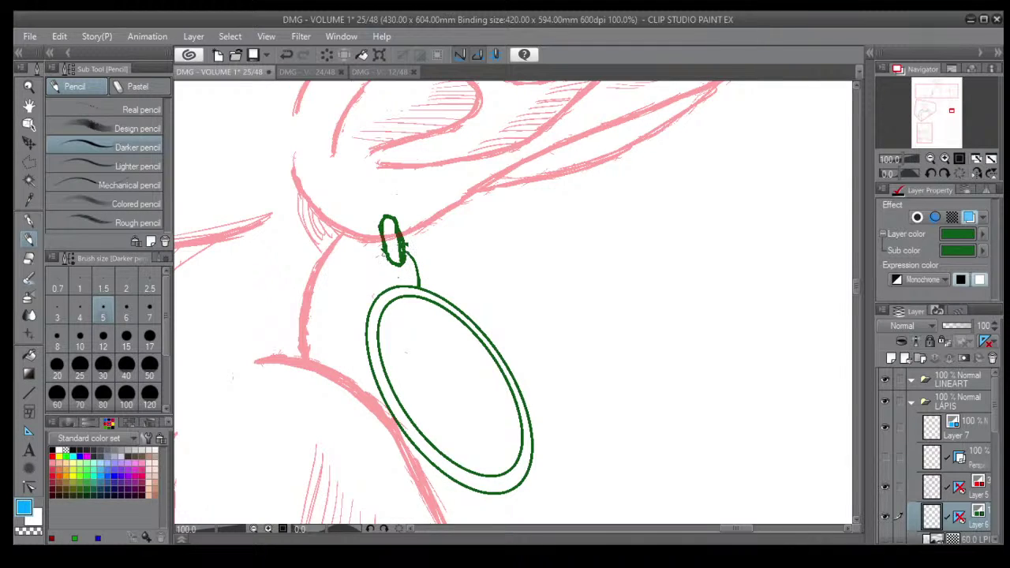
{"action": "left_click_drag", "start_coordinate": [385, 249], "coordinate": [380, 272]}
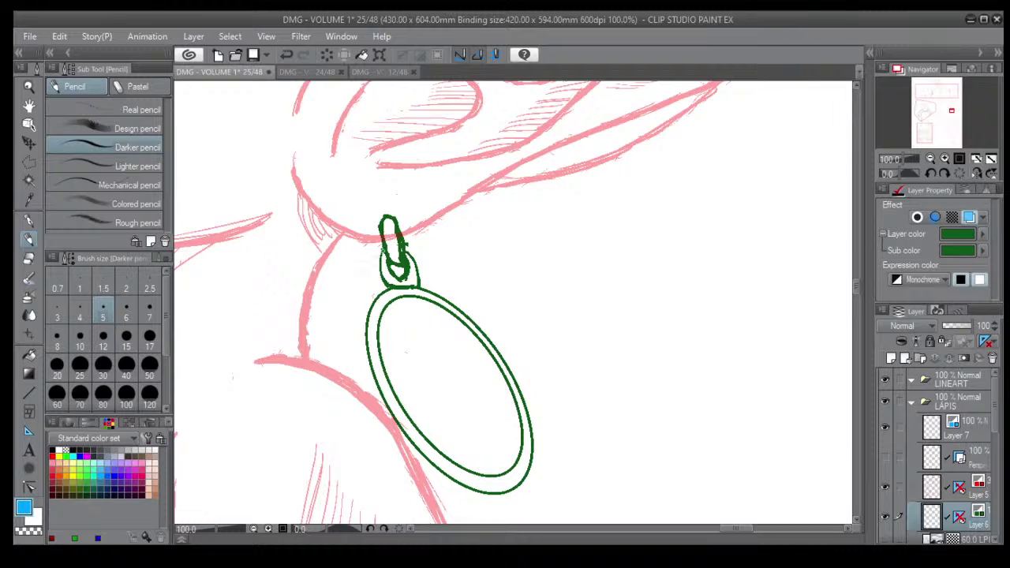
{"action": "left_click_drag", "start_coordinate": [382, 248], "coordinate": [386, 282]}
{"action": "scroll", "coordinate": [404, 254], "scroll_direction": "down", "scroll_amount": 6}
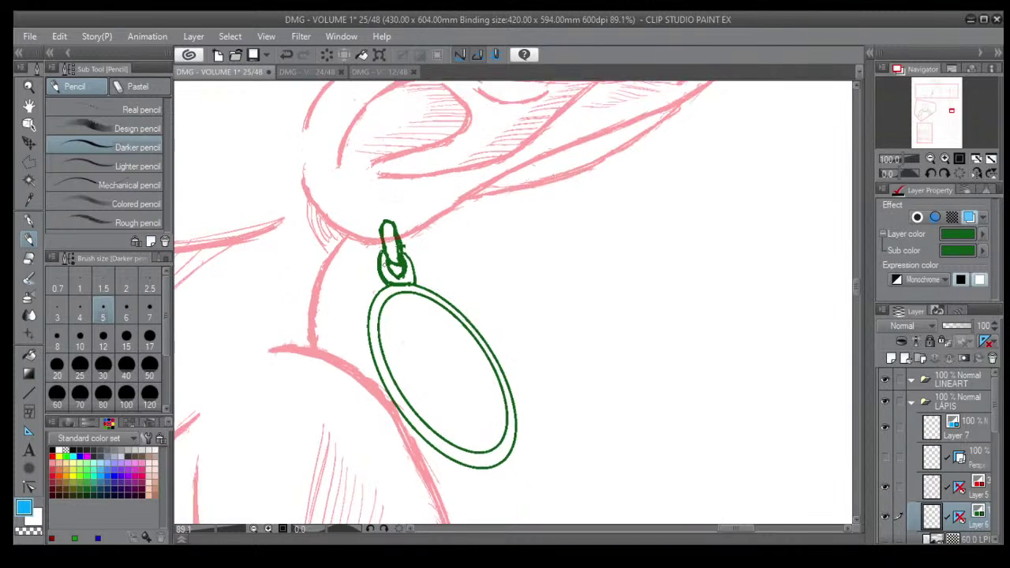
{"action": "scroll", "coordinate": [438, 210], "scroll_direction": "down", "scroll_amount": 3}
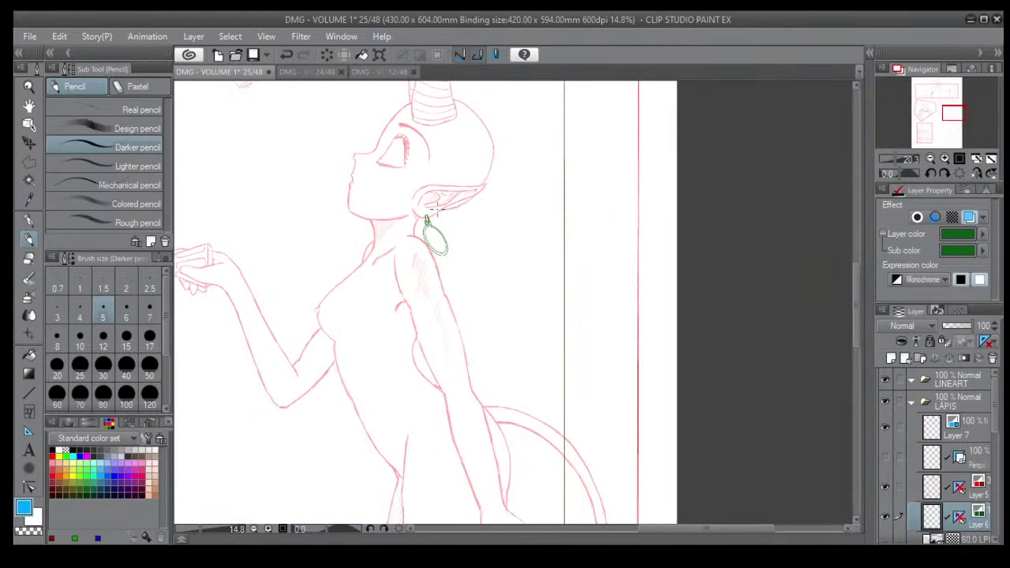
Turn the ruler back on, move the oval onto the front of the neck and rotate it clockwise to lean the opposite way.
{"action": "scroll", "coordinate": [438, 209], "scroll_direction": "up", "scroll_amount": 4}
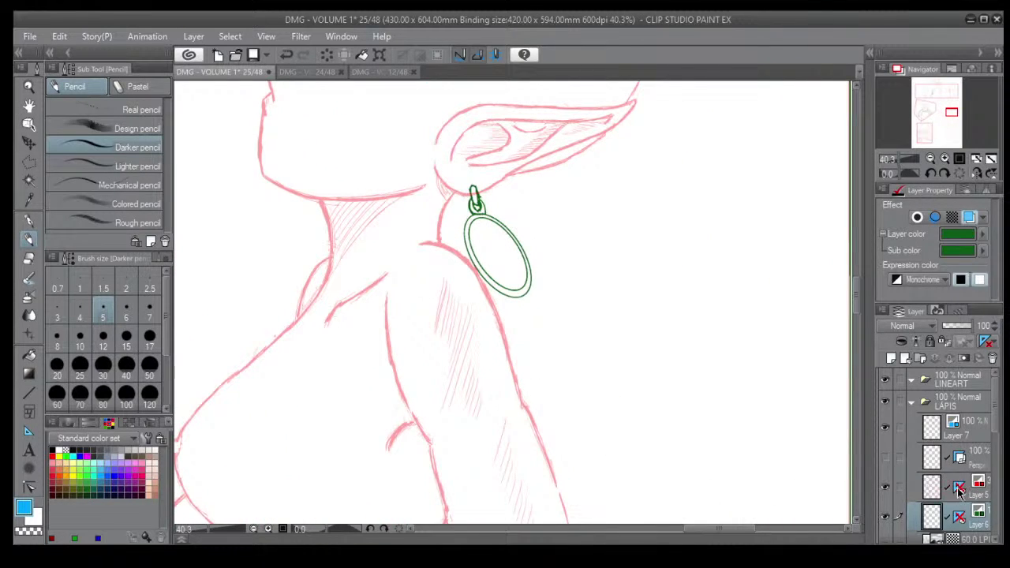
{"action": "left_click", "coordinate": [959, 517]}
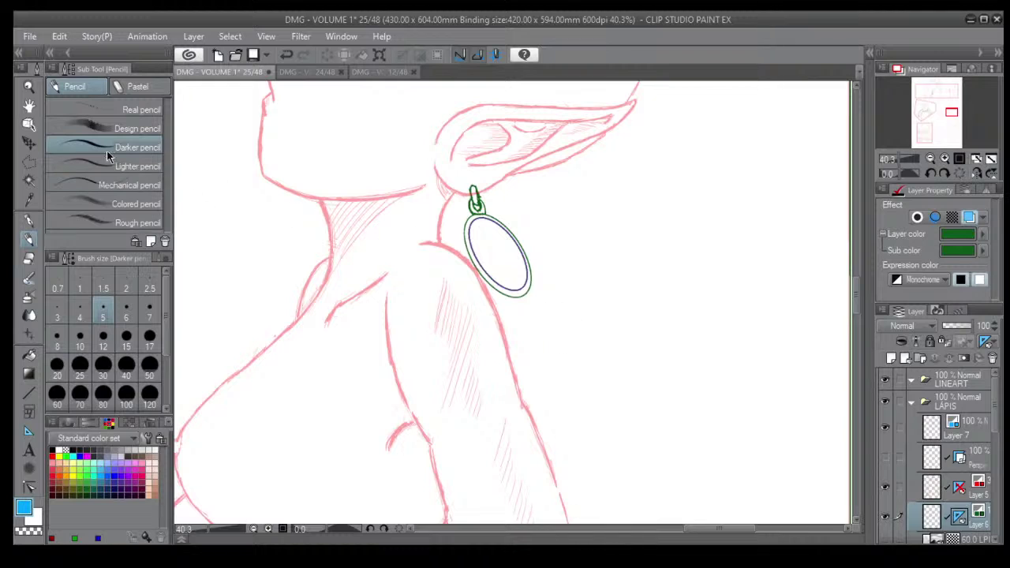
{"action": "left_click", "coordinate": [28, 124]}
{"action": "scroll", "coordinate": [471, 234], "scroll_direction": "up", "scroll_amount": 2}
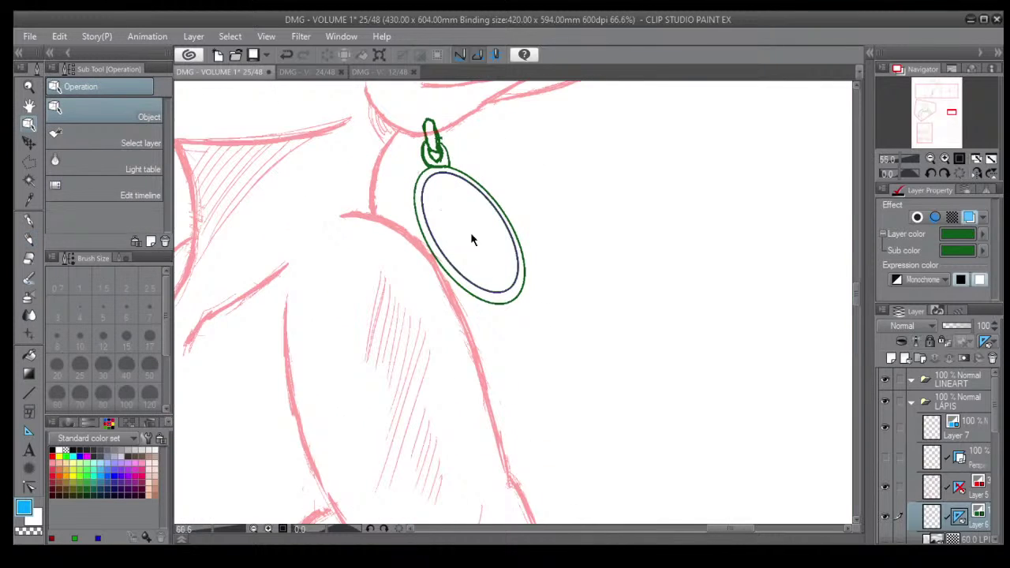
{"action": "left_click", "coordinate": [471, 287]}
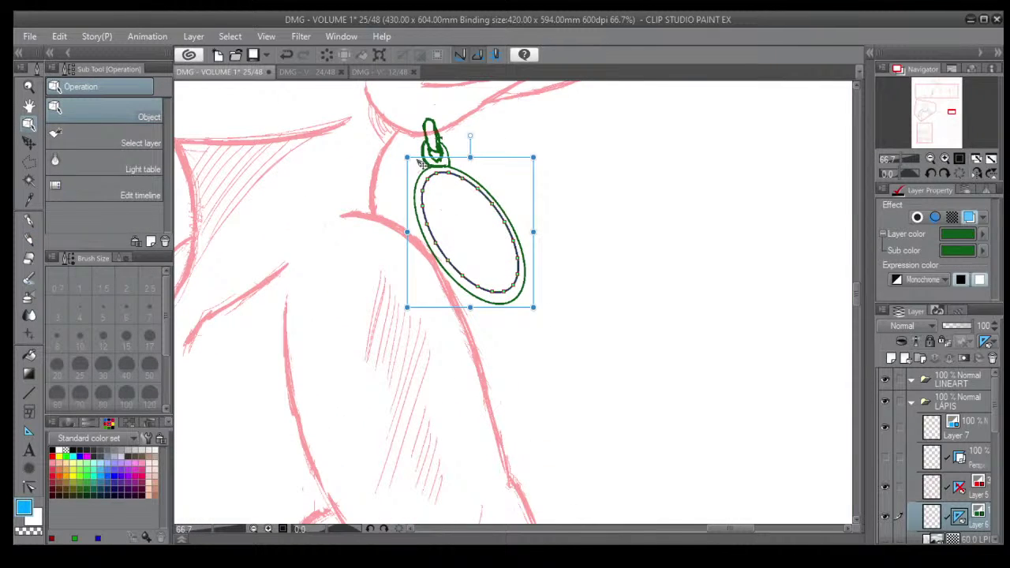
{"action": "left_click_drag", "start_coordinate": [419, 162], "coordinate": [360, 208]}
{"action": "scroll", "coordinate": [353, 207], "scroll_direction": "down", "scroll_amount": 3}
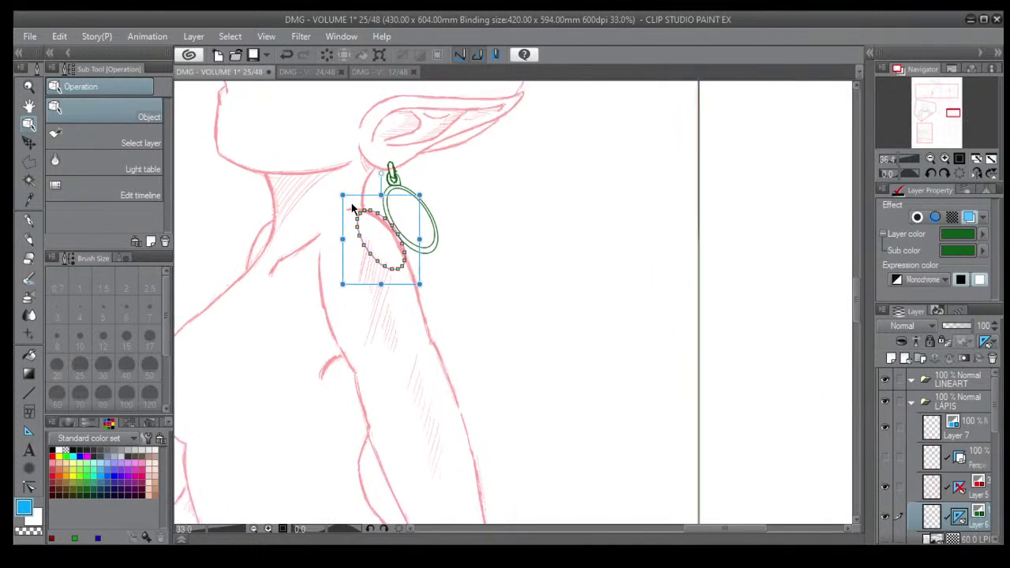
{"action": "scroll", "coordinate": [353, 208], "scroll_direction": "down", "scroll_amount": 1}
{"action": "left_click_drag", "start_coordinate": [376, 173], "coordinate": [446, 209]}
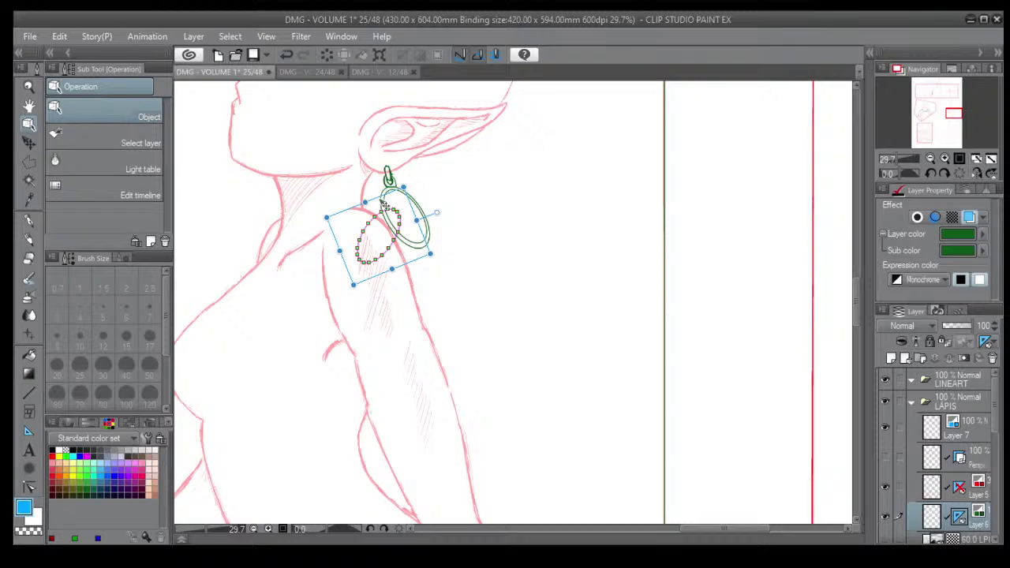
{"action": "left_click_drag", "start_coordinate": [384, 203], "coordinate": [364, 184]}
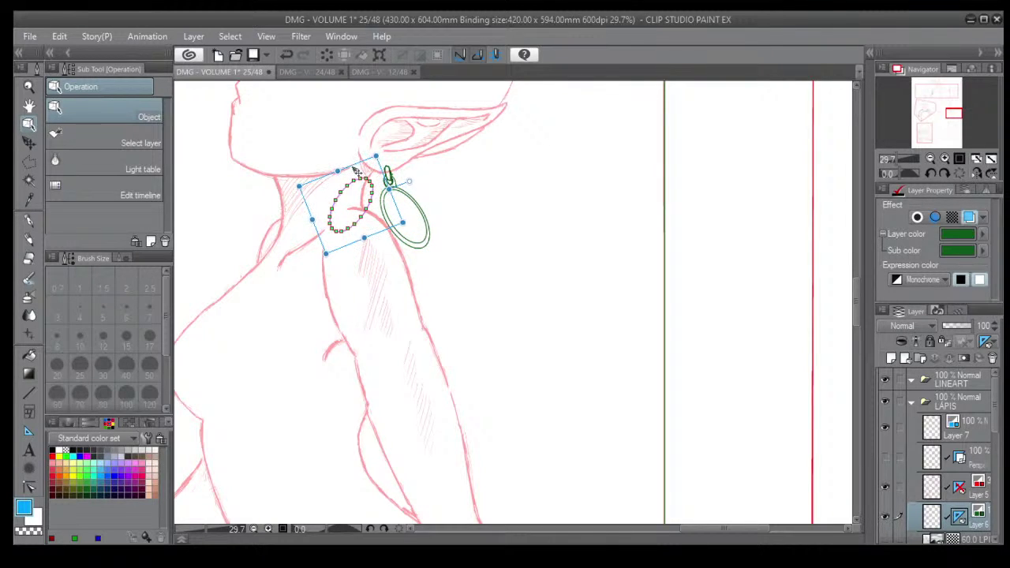
{"action": "left_click_drag", "start_coordinate": [357, 172], "coordinate": [299, 164]}
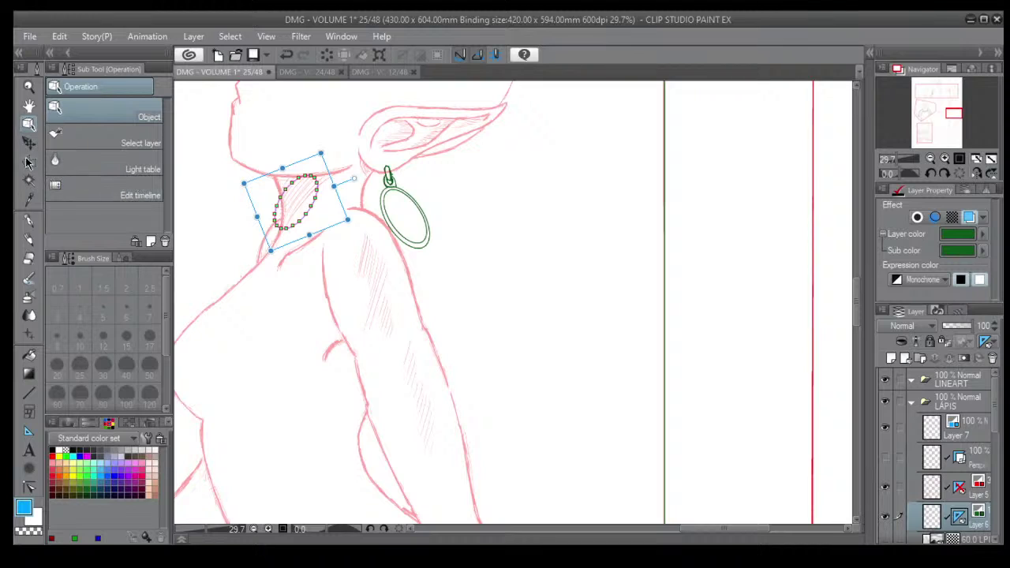
Trace the outer arc of the far earring protruding in front of the neck with the Darker pencil at size 5.
{"action": "left_click", "coordinate": [29, 241]}
{"action": "scroll", "coordinate": [271, 191], "scroll_direction": "up", "scroll_amount": 3}
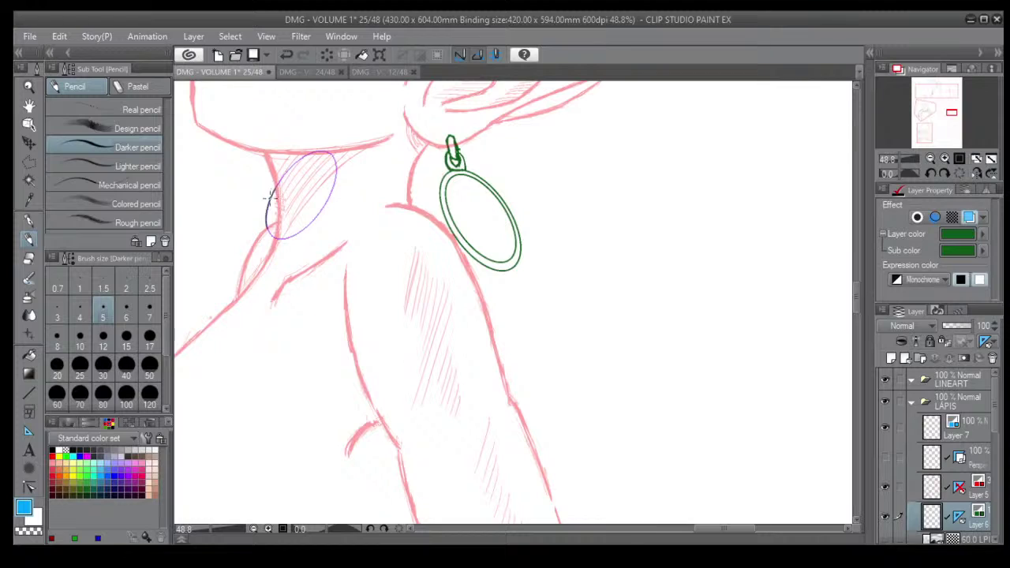
{"action": "left_click_drag", "start_coordinate": [267, 225], "coordinate": [270, 237]}
Shrink the oval ruler within the far earring's outer arc and trace its inner arc with the Darker pencil at size 5.
{"action": "key", "text": "o"}
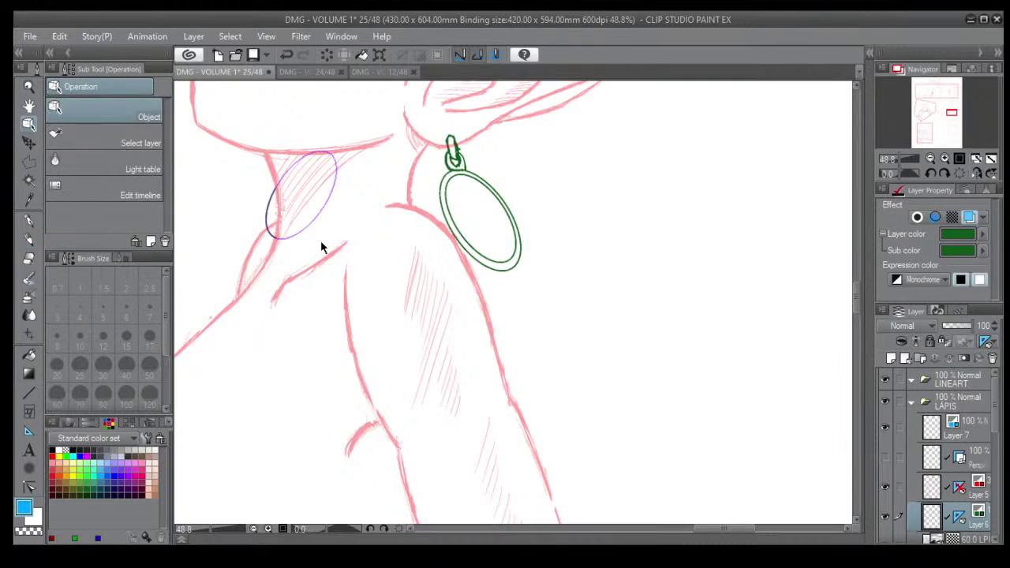
{"action": "left_click", "coordinate": [300, 229]}
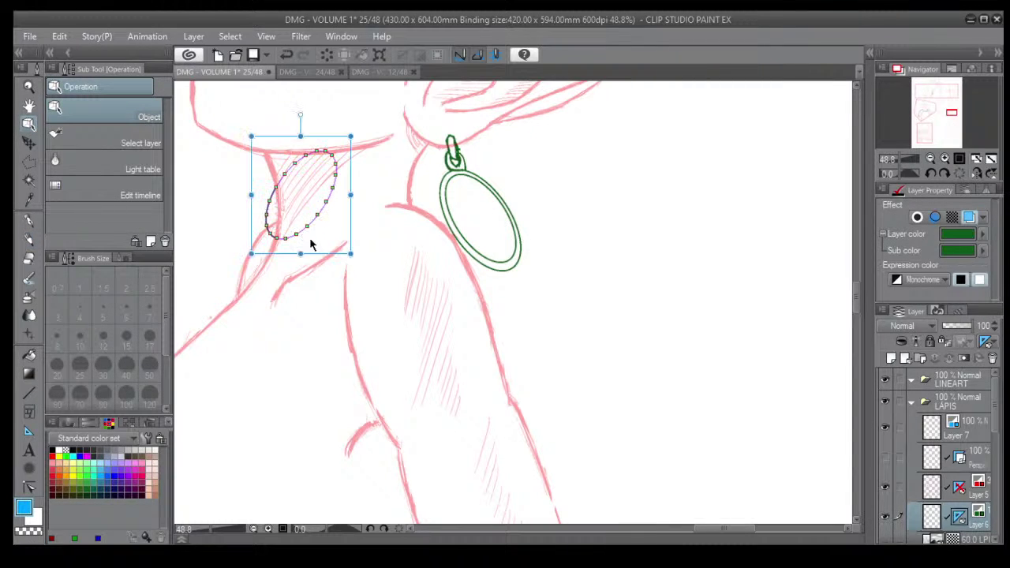
{"action": "left_click_drag", "start_coordinate": [340, 241], "coordinate": [336, 237]}
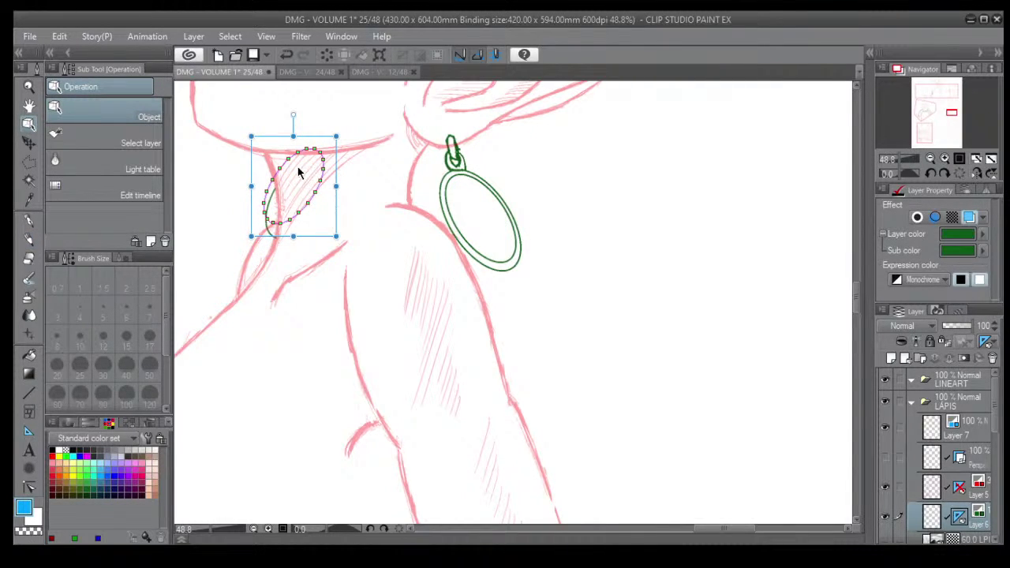
{"action": "left_click_drag", "start_coordinate": [276, 137], "coordinate": [281, 148]}
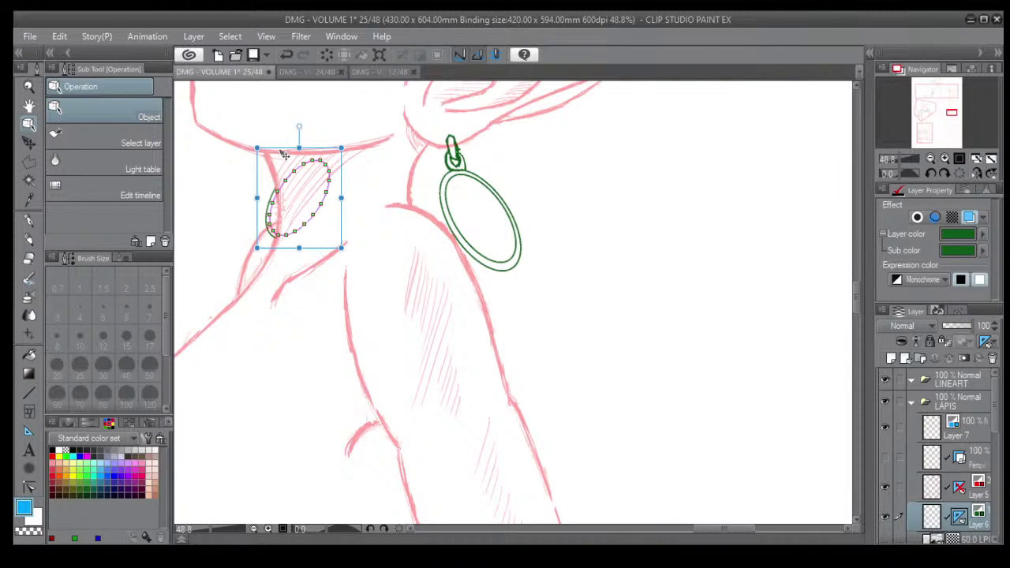
{"action": "left_click", "coordinate": [28, 239]}
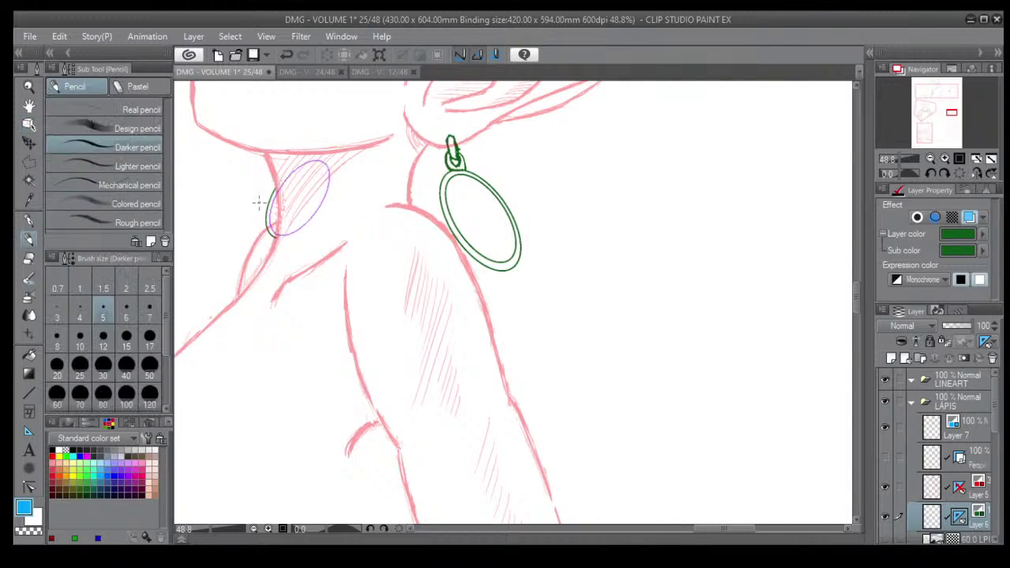
{"action": "left_click_drag", "start_coordinate": [277, 199], "coordinate": [272, 215]}
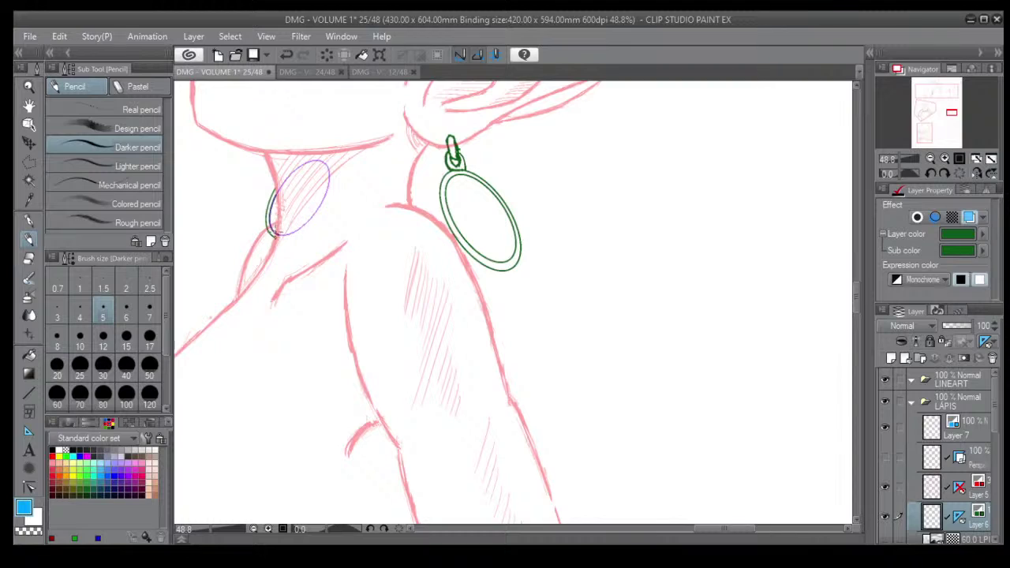
Turn off the ruler and draw the pentagram's first line down the near pendant's interior, from its upper rim to its lower rim.
{"action": "left_click", "coordinate": [960, 519], "text": "shift"}
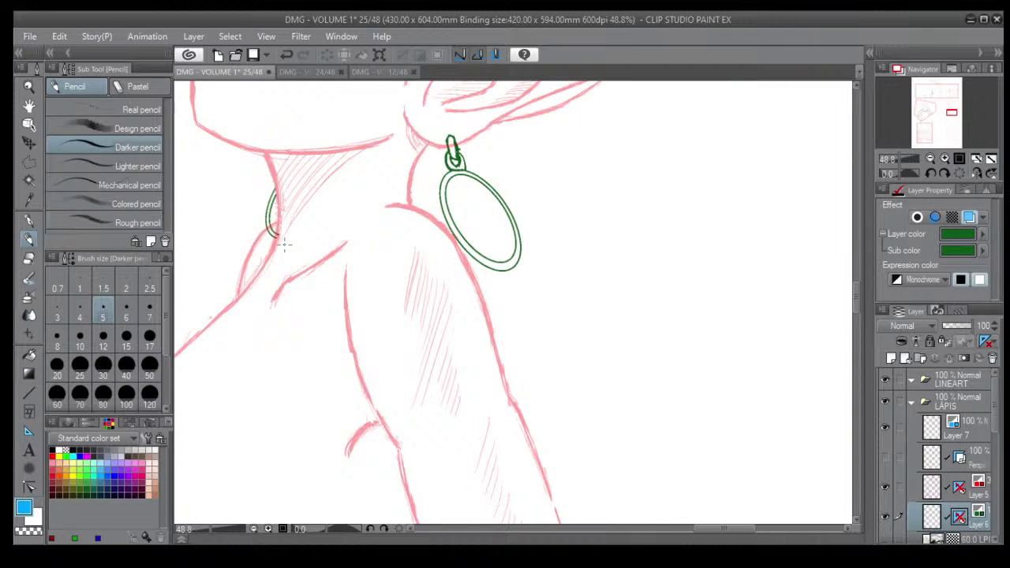
{"action": "scroll", "coordinate": [300, 235], "scroll_direction": "up", "scroll_amount": 1}
{"action": "scroll", "coordinate": [299, 235], "scroll_direction": "up", "scroll_amount": 1}
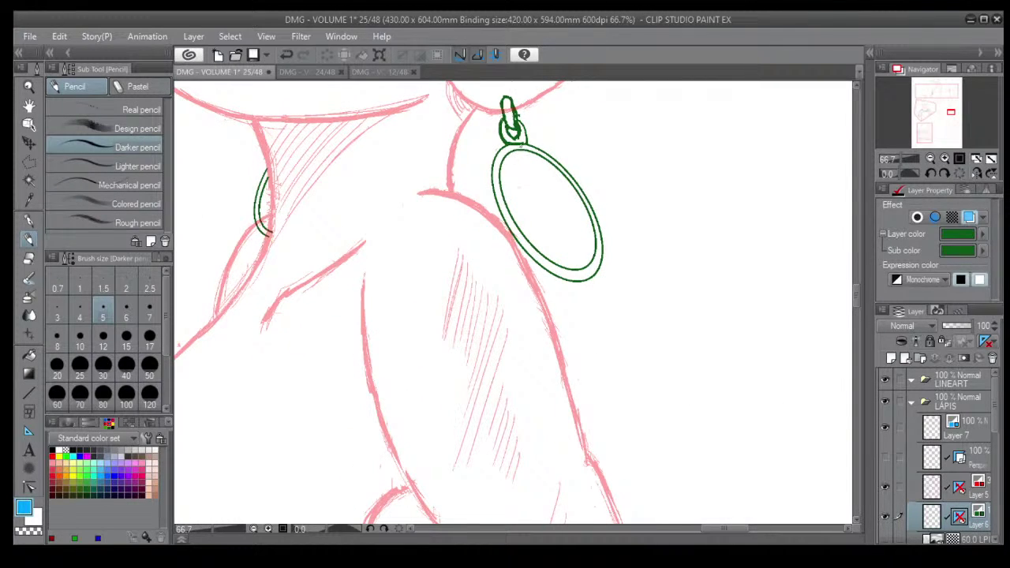
{"action": "left_click", "coordinate": [932, 517]}
{"action": "left_click_drag", "start_coordinate": [515, 156], "coordinate": [556, 261]}
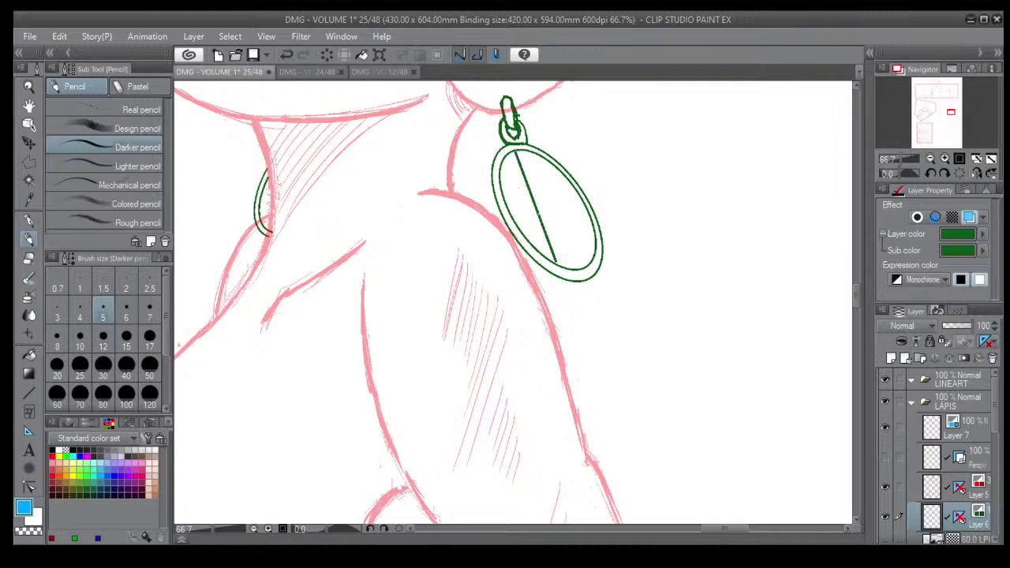
With the Darker pencil at size 4, double the pentagram's first line and draw its next two double-lined arms inside the near pendant.
{"action": "left_click", "coordinate": [79, 312]}
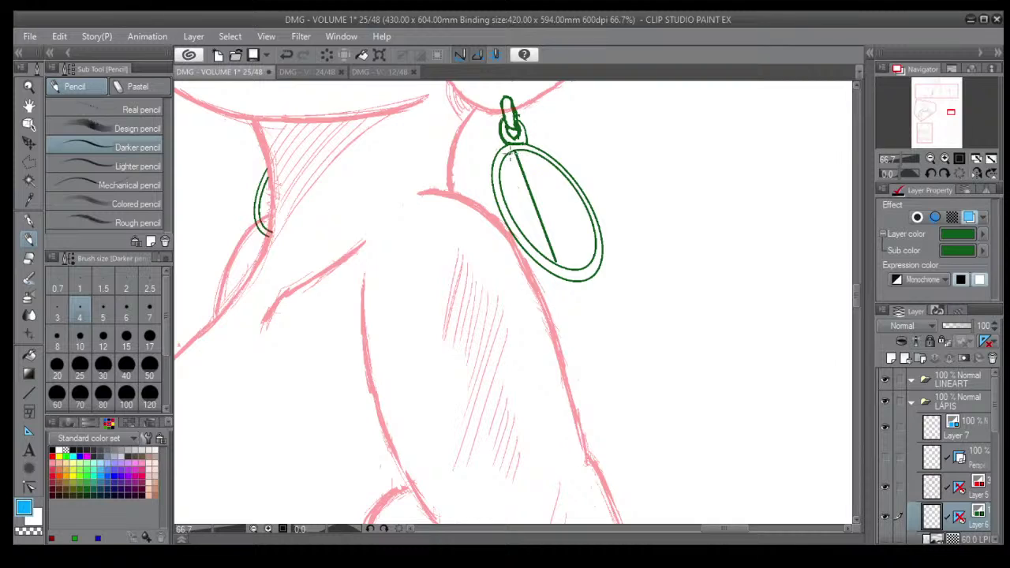
{"action": "left_click_drag", "start_coordinate": [510, 154], "coordinate": [551, 262]}
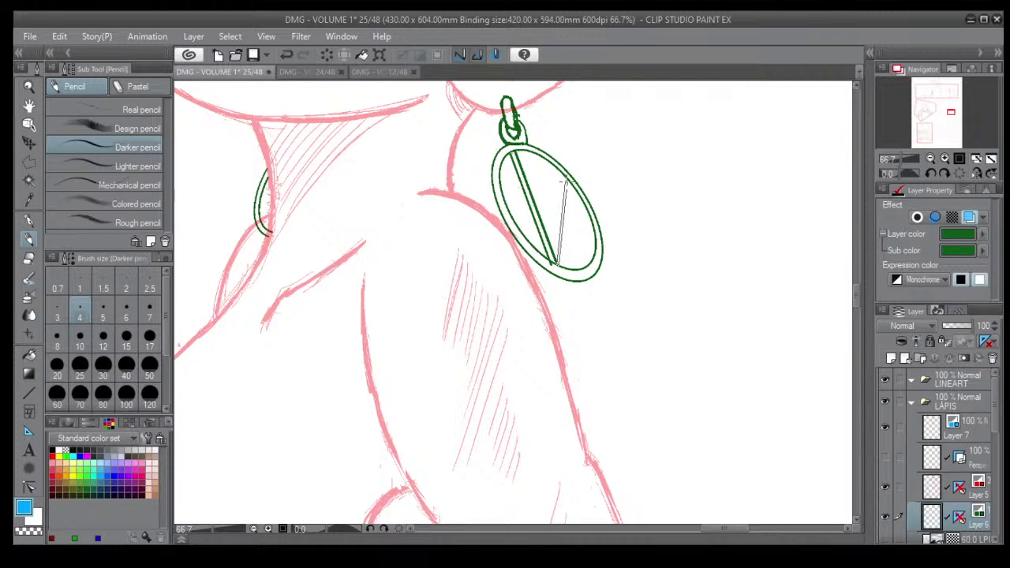
{"action": "left_click", "coordinate": [566, 183]}
{"action": "left_click_drag", "start_coordinate": [554, 258], "coordinate": [560, 179]}
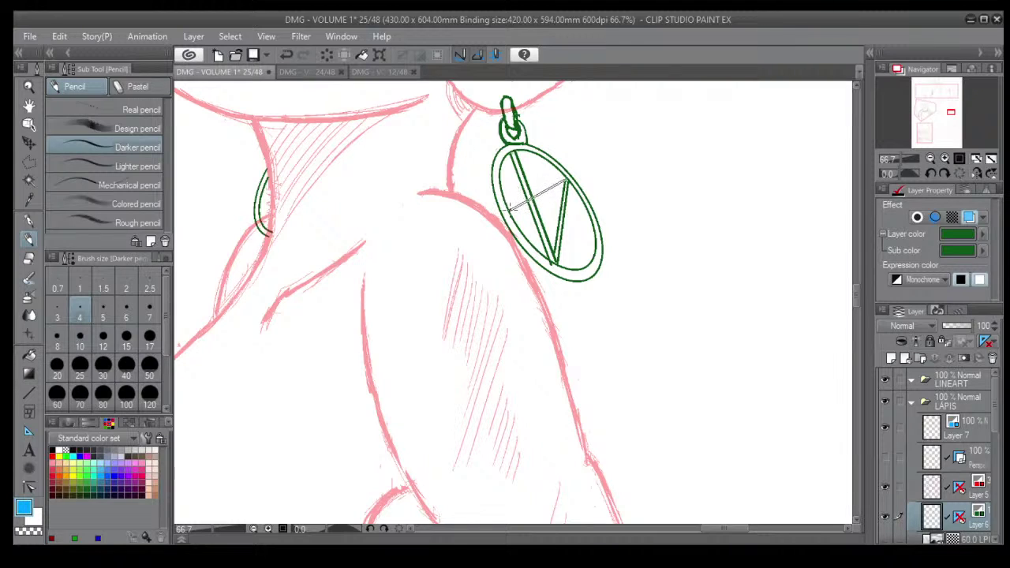
{"action": "left_click", "coordinate": [509, 207], "text": "shift"}
{"action": "left_click", "coordinate": [564, 185]}
{"action": "left_click", "coordinate": [509, 212], "text": "shift"}
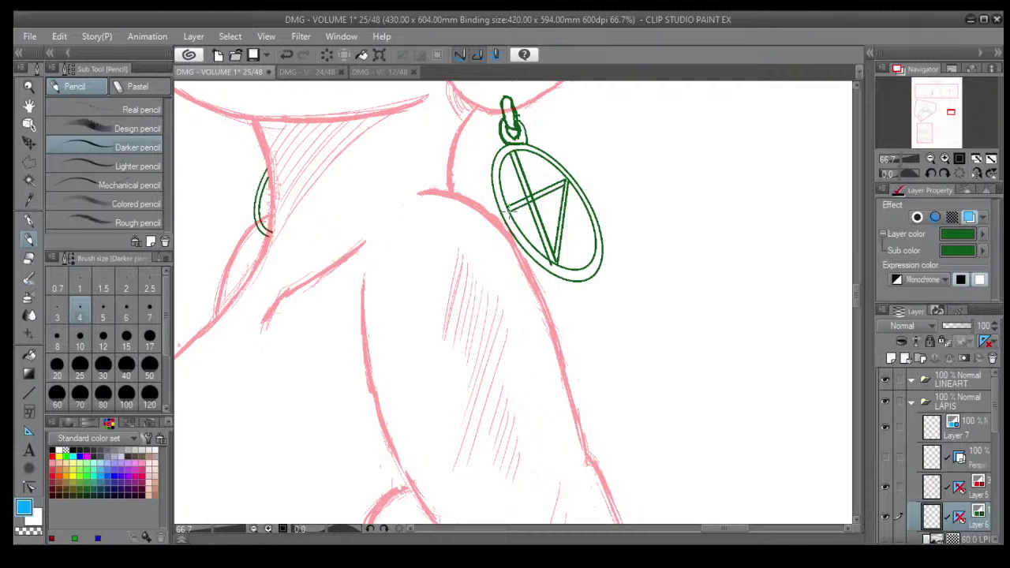
Close the near pendant's pentagram with double-lined arms running from the lower outer rim to the upper tip and to the inner rim.
{"action": "left_click_drag", "start_coordinate": [588, 234], "coordinate": [597, 255]}
{"action": "left_click", "coordinate": [597, 255]}
{"action": "left_click", "coordinate": [514, 156], "text": "shift"}
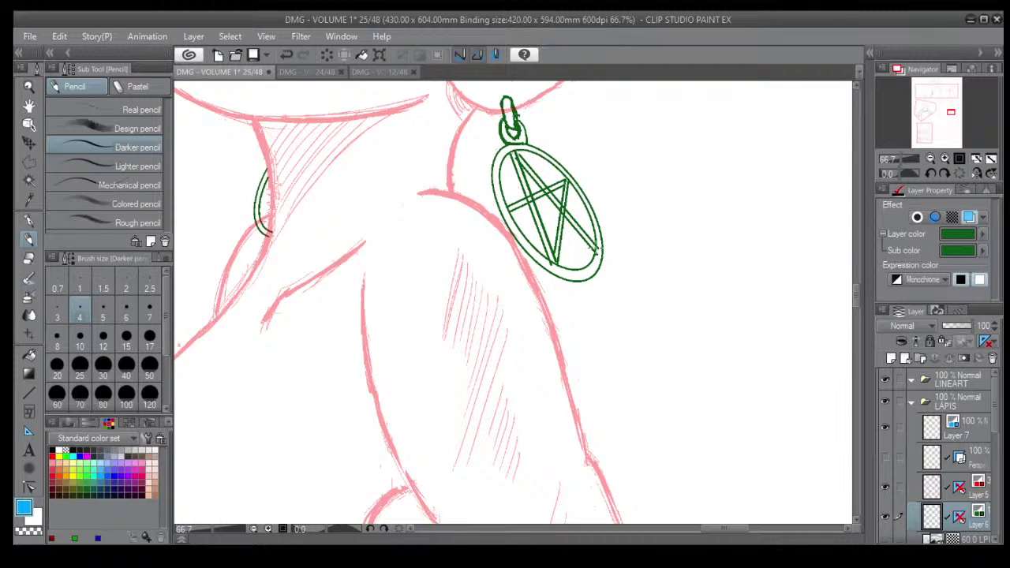
{"action": "left_click_drag", "start_coordinate": [597, 250], "coordinate": [508, 207]}
{"action": "left_click", "coordinate": [595, 255]}
{"action": "left_click", "coordinate": [507, 209], "text": "shift"}
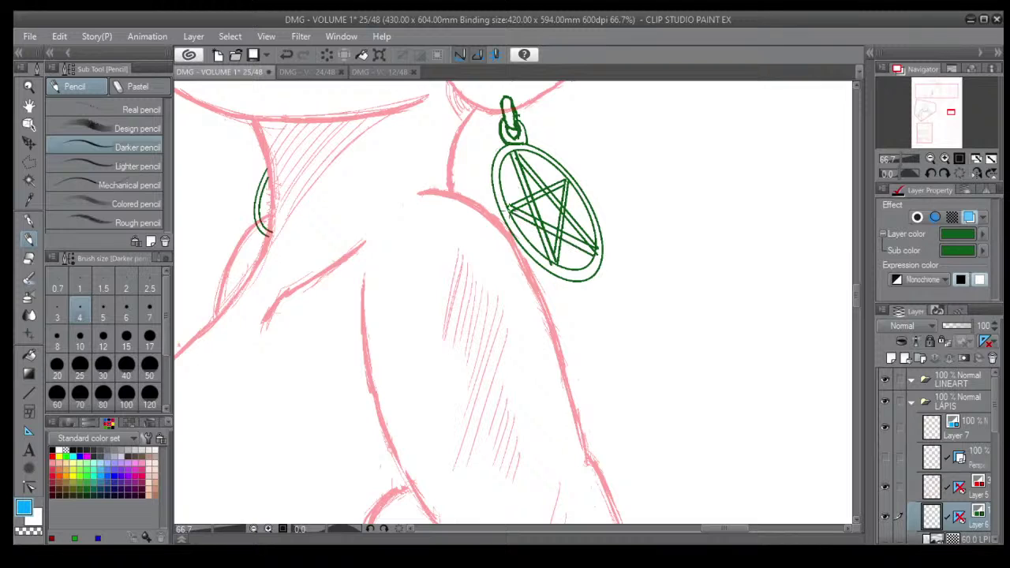
{"action": "scroll", "coordinate": [553, 197], "scroll_direction": "down", "scroll_amount": 8}
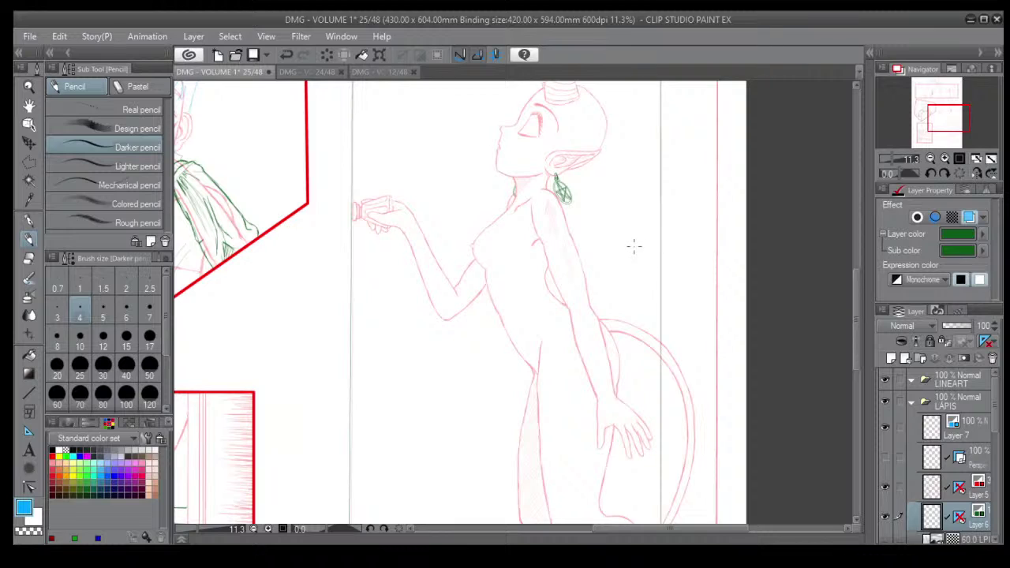
On Layer 7, sketch the outline of the girl's hair around the horns, crown and ear in blue with the Darker pencil at size 3.
{"action": "left_click_drag", "start_coordinate": [615, 203], "coordinate": [605, 240]}
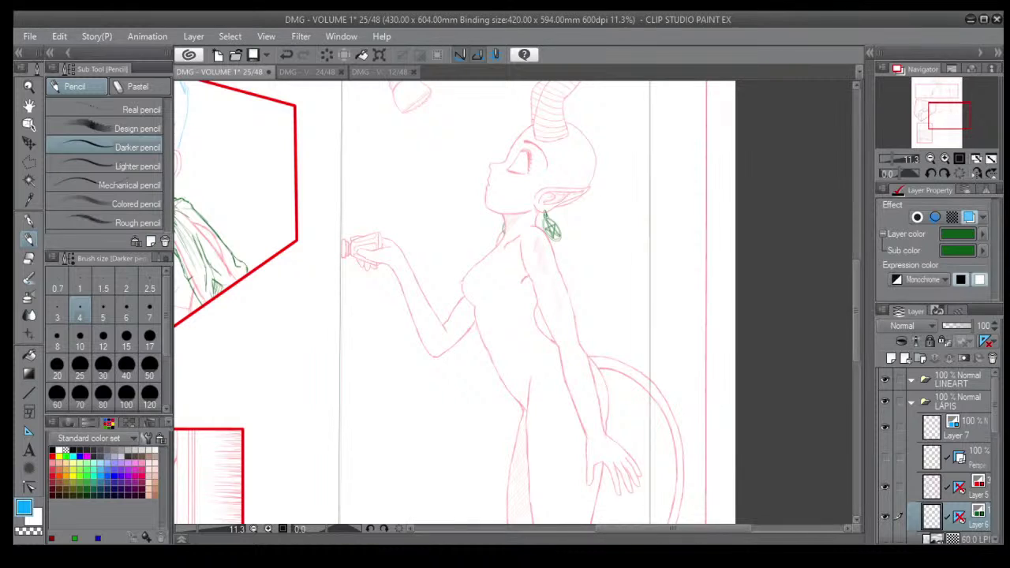
{"action": "left_click_drag", "start_coordinate": [364, 350], "coordinate": [469, 418]}
{"action": "left_click_drag", "start_coordinate": [568, 402], "coordinate": [553, 410]}
{"action": "left_click_drag", "start_coordinate": [638, 361], "coordinate": [563, 399]}
{"action": "key", "text": "minus"}
{"action": "key", "text": "minus"}
{"action": "key", "text": "minus"}
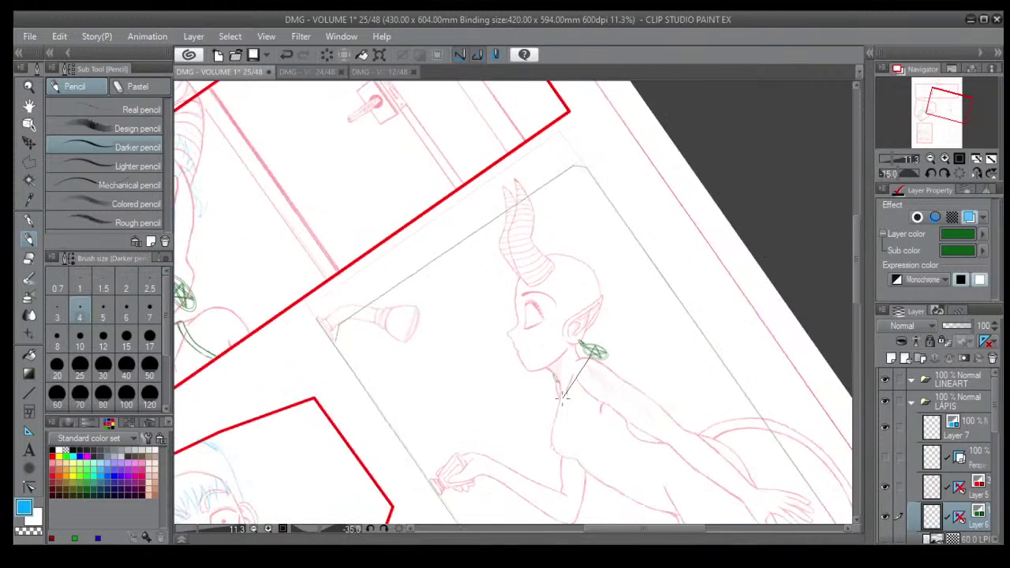
{"action": "left_click", "coordinate": [983, 434]}
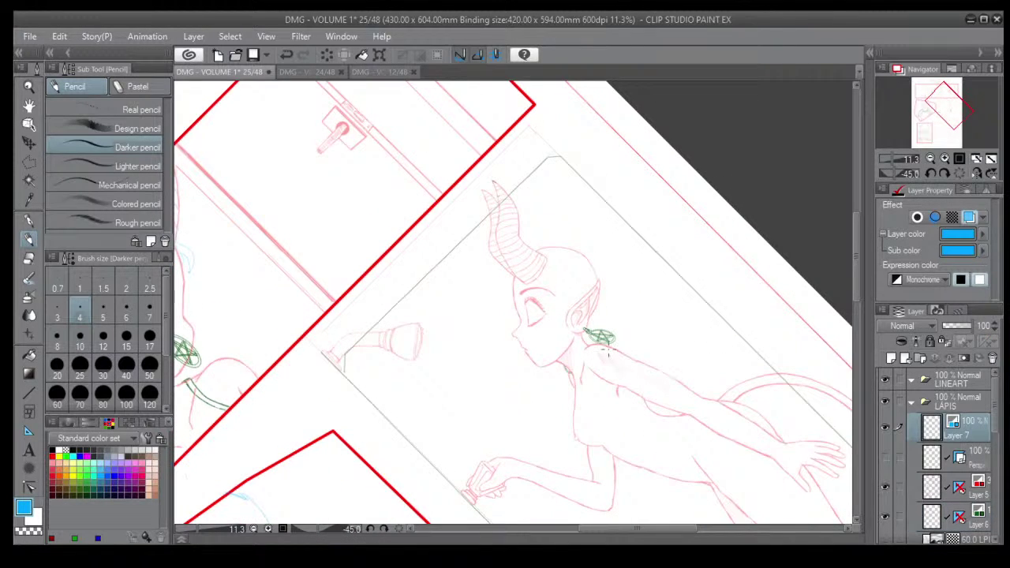
{"action": "left_click", "coordinate": [57, 312]}
{"action": "scroll", "coordinate": [564, 279], "scroll_direction": "up", "scroll_amount": 2}
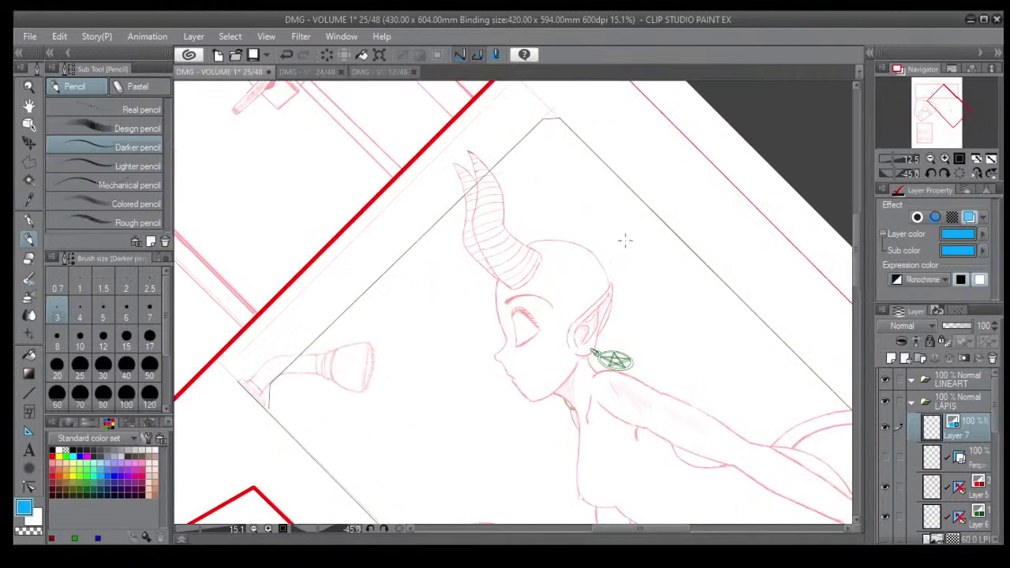
{"action": "scroll", "coordinate": [624, 239], "scroll_direction": "up", "scroll_amount": 1}
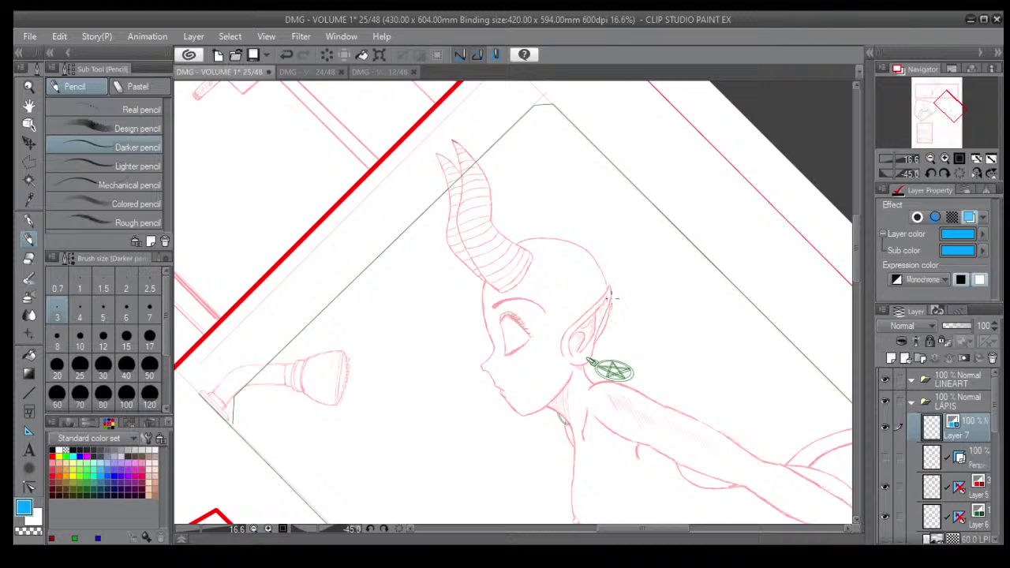
{"action": "mouse_move", "coordinate": [605, 323]}
{"action": "left_mouse_down"}
{"action": "mouse_move", "coordinate": [604, 235]}
{"action": "mouse_move", "coordinate": [609, 260]}
{"action": "mouse_move", "coordinate": [598, 227]}
{"action": "mouse_move", "coordinate": [608, 249]}
{"action": "mouse_move", "coordinate": [590, 222]}
{"action": "mouse_move", "coordinate": [596, 230]}
{"action": "mouse_move", "coordinate": [514, 211]}
{"action": "left_mouse_up"}
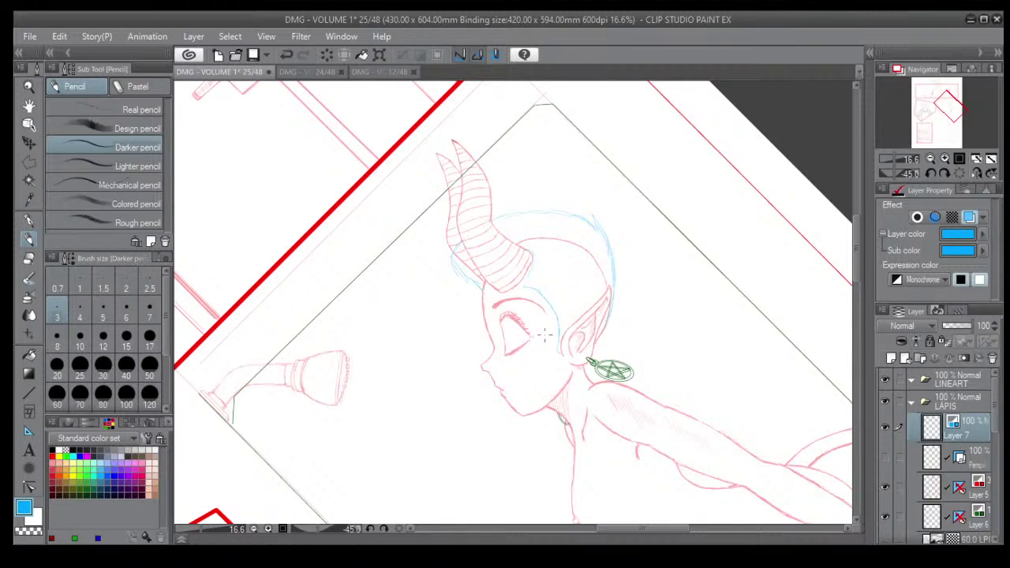
Erase the front hairline between the near horn and the ear and redraw its curve with the Darker pencil.
{"action": "left_click", "coordinate": [28, 260]}
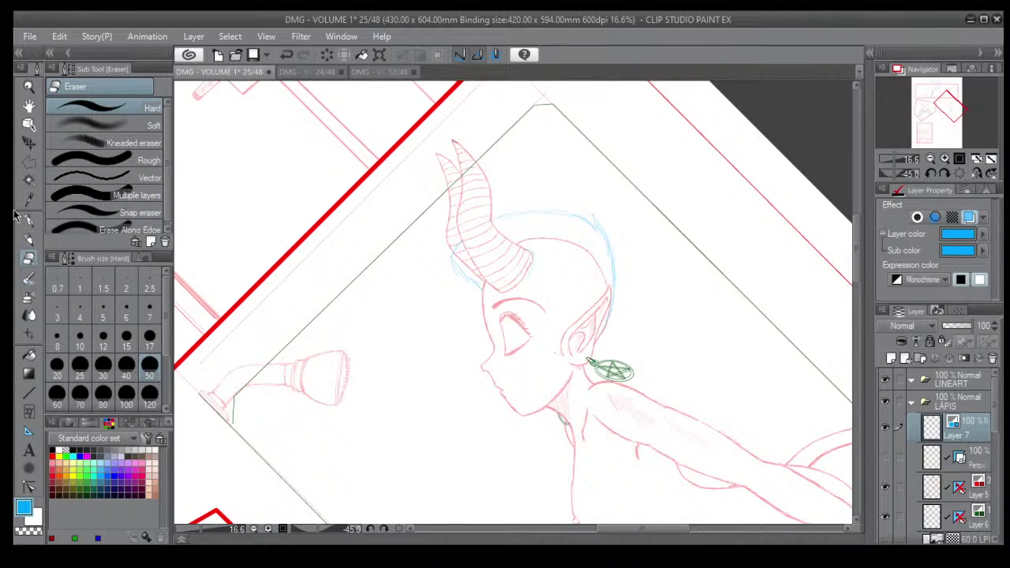
{"action": "left_click", "coordinate": [28, 240]}
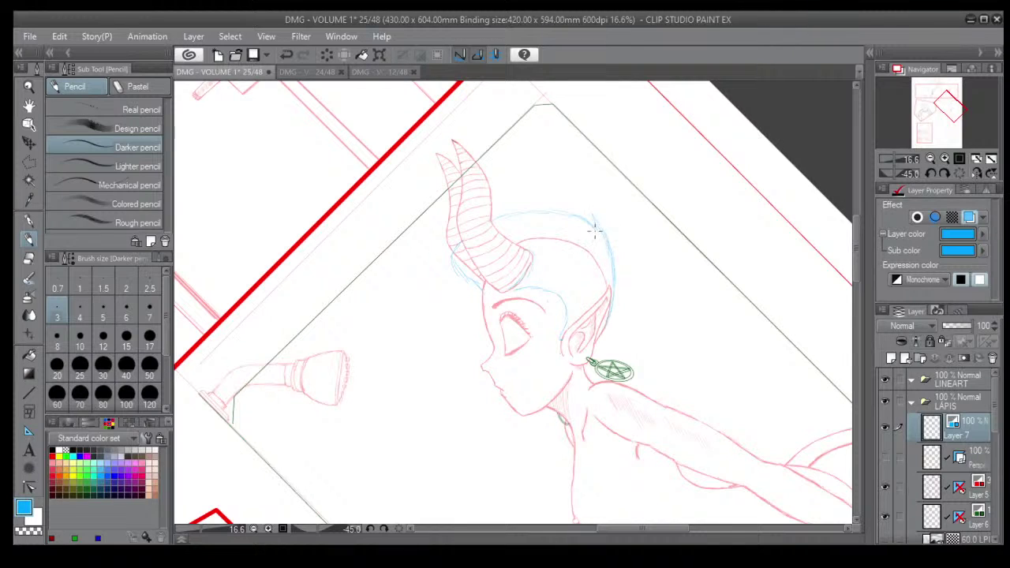
{"action": "scroll", "coordinate": [596, 229], "scroll_direction": "up", "scroll_amount": 1}
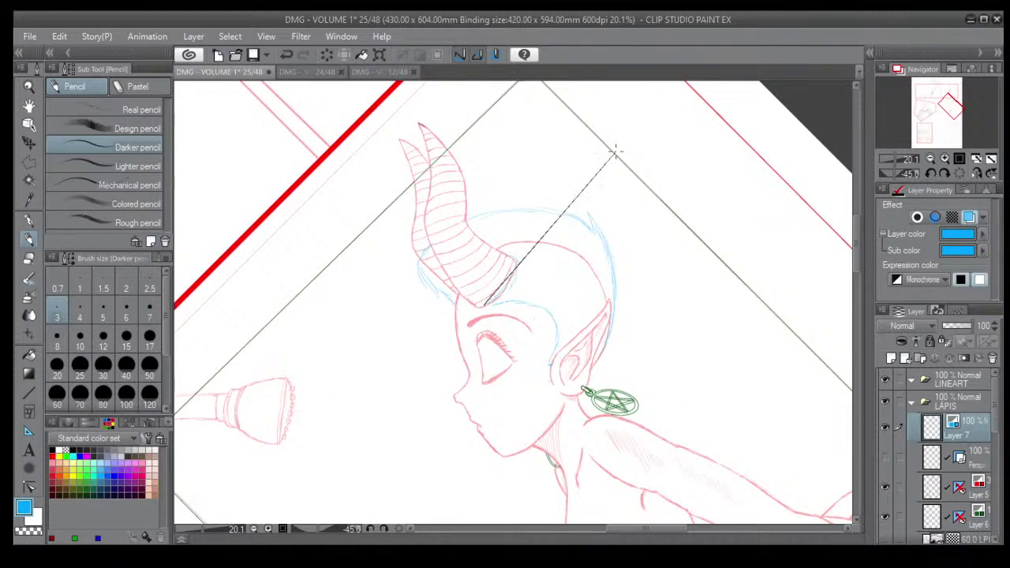
Erase the smooth crown outline behind the horns and redraw it as a row of short spiky strands down to the back of the head.
{"action": "scroll", "coordinate": [616, 151], "scroll_direction": "down", "scroll_amount": 4}
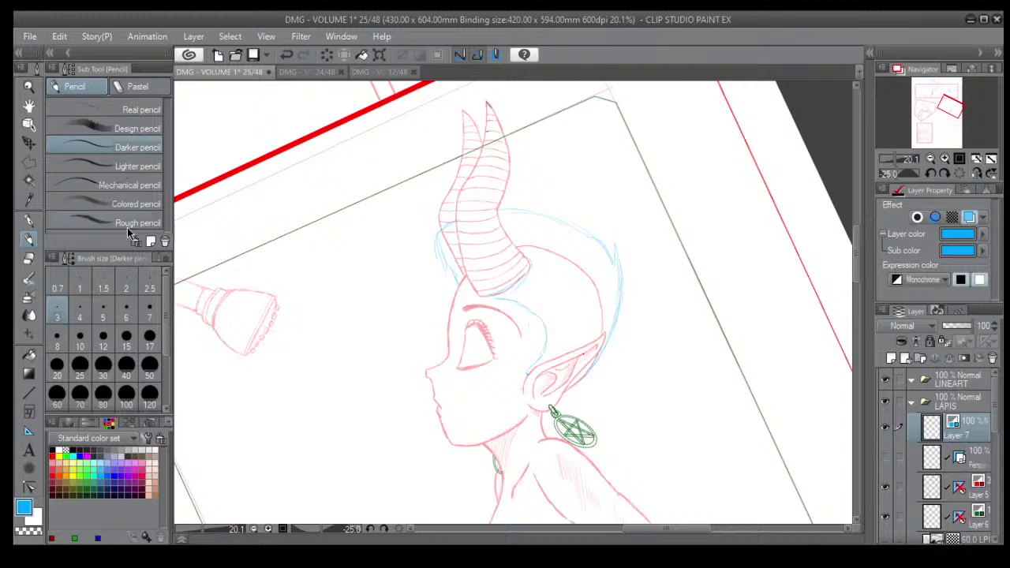
{"action": "left_click", "coordinate": [28, 258]}
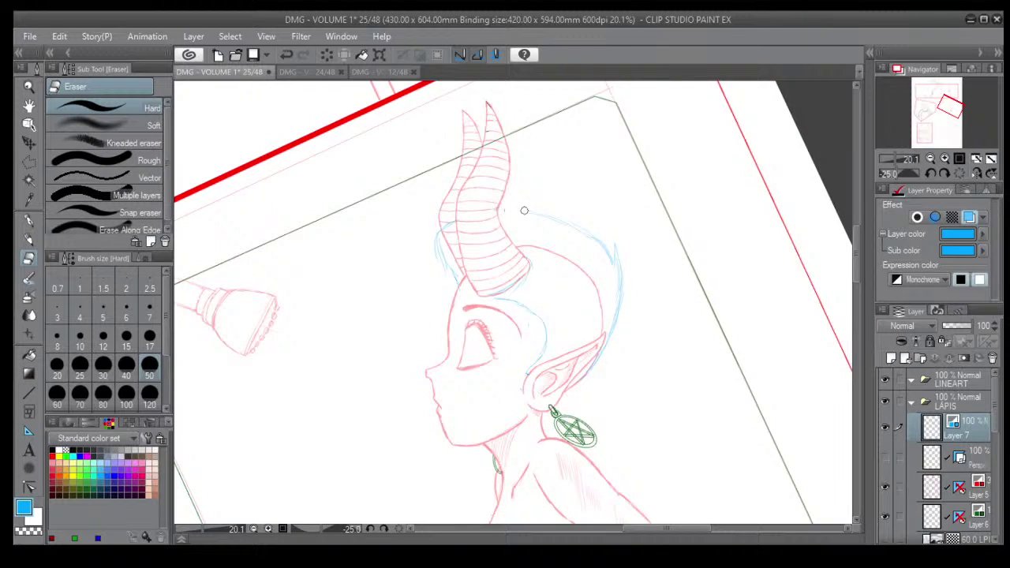
{"action": "mouse_move", "coordinate": [525, 211]}
{"action": "left_mouse_down"}
{"action": "mouse_move", "coordinate": [596, 237]}
{"action": "mouse_move", "coordinate": [609, 258]}
{"action": "left_mouse_up"}
{"action": "left_click", "coordinate": [28, 239]}
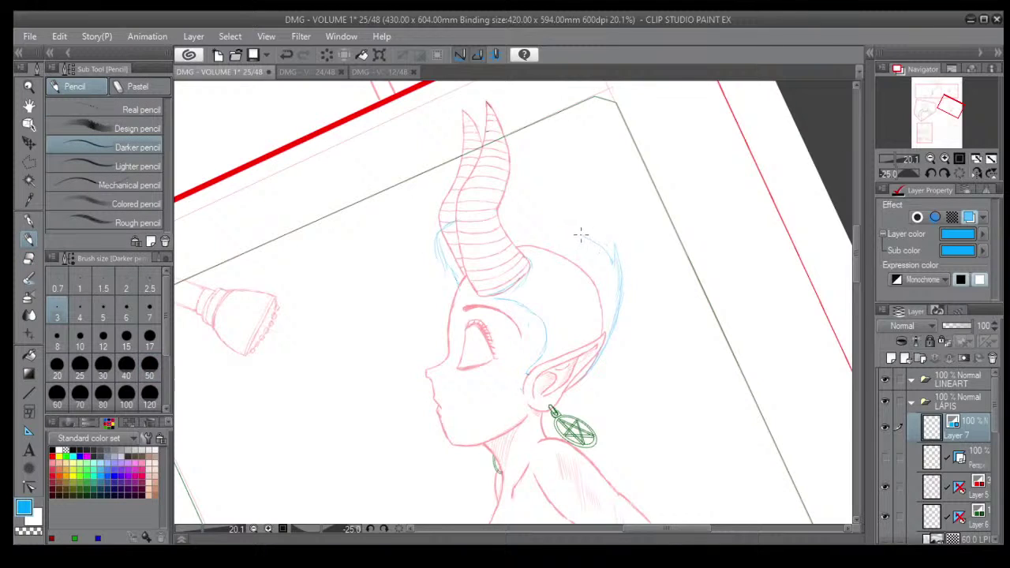
{"action": "left_click_drag", "start_coordinate": [527, 217], "coordinate": [499, 215]}
{"action": "mouse_move", "coordinate": [619, 295]}
{"action": "left_mouse_down"}
{"action": "mouse_move", "coordinate": [620, 245]}
{"action": "mouse_move", "coordinate": [609, 261]}
{"action": "mouse_move", "coordinate": [609, 244]}
{"action": "mouse_move", "coordinate": [600, 254]}
{"action": "mouse_move", "coordinate": [602, 230]}
{"action": "mouse_move", "coordinate": [591, 253]}
{"action": "mouse_move", "coordinate": [590, 232]}
{"action": "mouse_move", "coordinate": [582, 247]}
{"action": "mouse_move", "coordinate": [578, 238]}
{"action": "mouse_move", "coordinate": [588, 237]}
{"action": "mouse_move", "coordinate": [585, 218]}
{"action": "mouse_move", "coordinate": [567, 244]}
{"action": "left_mouse_up"}
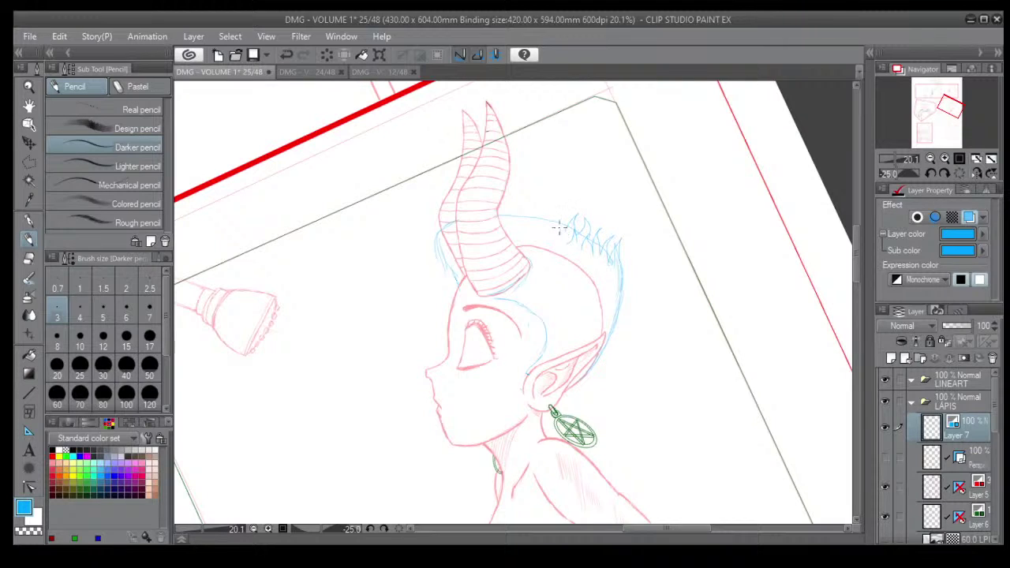
{"action": "mouse_move", "coordinate": [563, 207]}
{"action": "left_mouse_down"}
{"action": "mouse_move", "coordinate": [543, 235]}
{"action": "mouse_move", "coordinate": [539, 207]}
{"action": "mouse_move", "coordinate": [529, 227]}
{"action": "mouse_move", "coordinate": [526, 204]}
{"action": "mouse_move", "coordinate": [534, 219]}
{"action": "left_mouse_up"}
{"action": "left_click_drag", "start_coordinate": [526, 203], "coordinate": [506, 223]}
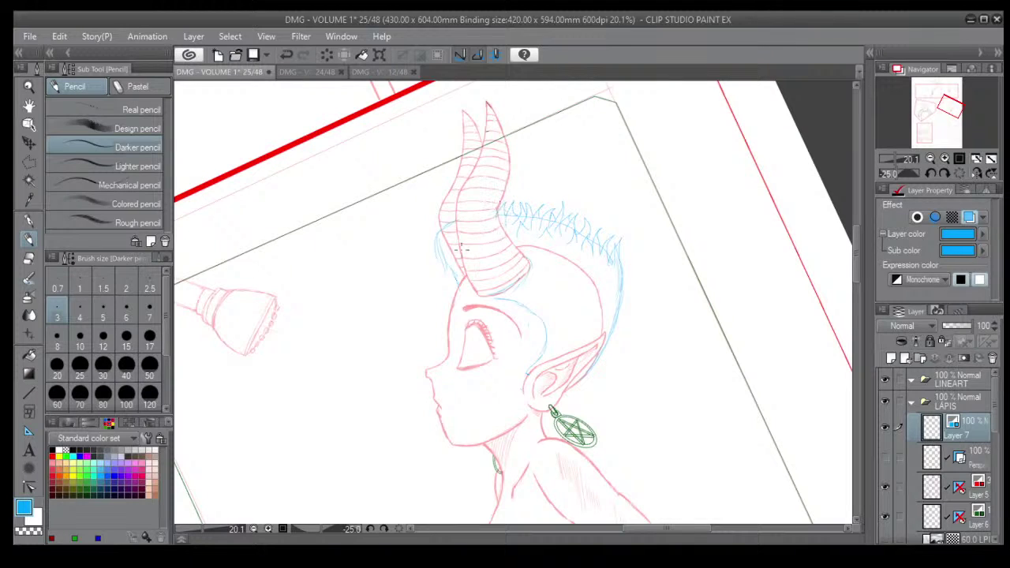
{"action": "left_click_drag", "start_coordinate": [445, 262], "coordinate": [453, 271]}
Examine the horned girl's finished hair on page 24/48 as a reference and return to page 25/48.
{"action": "left_click", "coordinate": [380, 71]}
{"action": "left_click", "coordinate": [292, 75]}
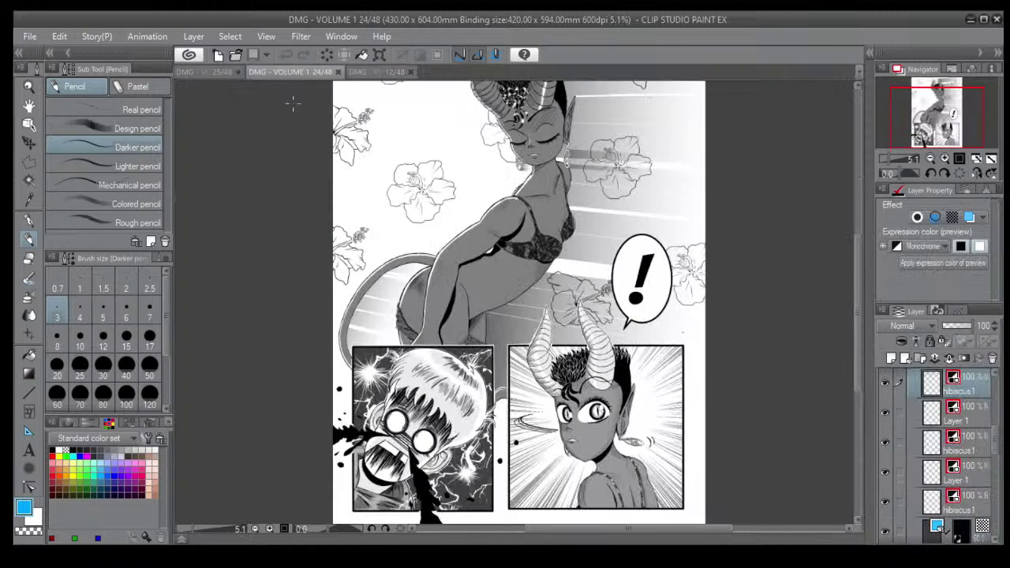
{"action": "left_click_drag", "start_coordinate": [454, 103], "coordinate": [442, 239]}
{"action": "left_click_drag", "start_coordinate": [471, 271], "coordinate": [458, 150]}
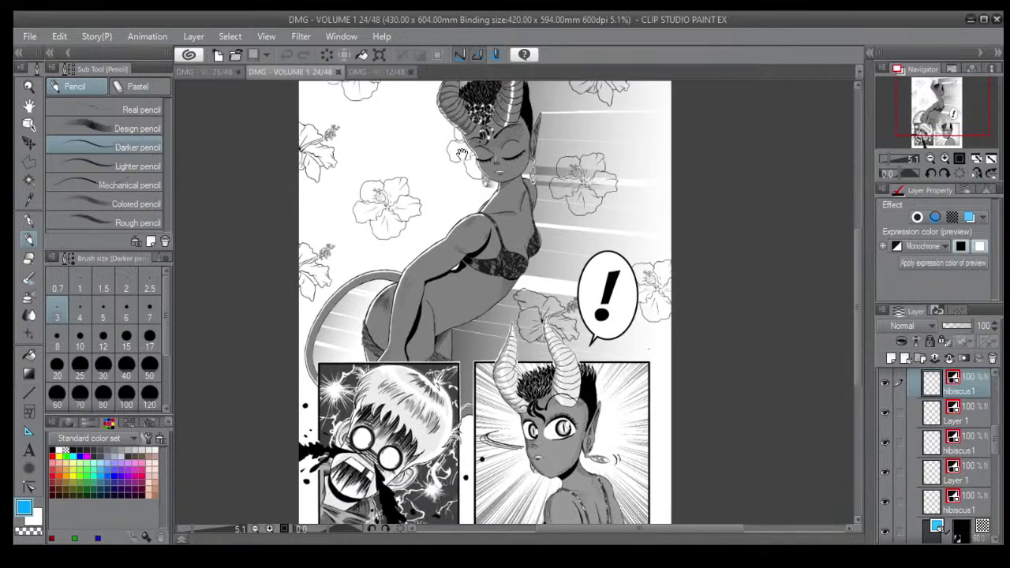
{"action": "left_click", "coordinate": [230, 75]}
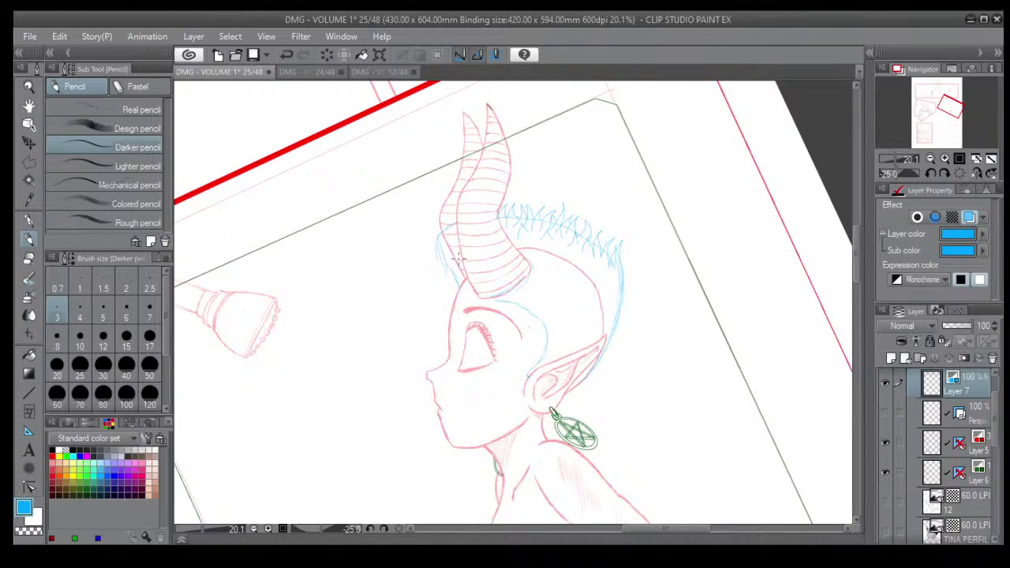
Erase the hair tuft in front of the far horn and redraw it with spiky strands and a curled lock over the forehead.
{"action": "left_click", "coordinate": [28, 259]}
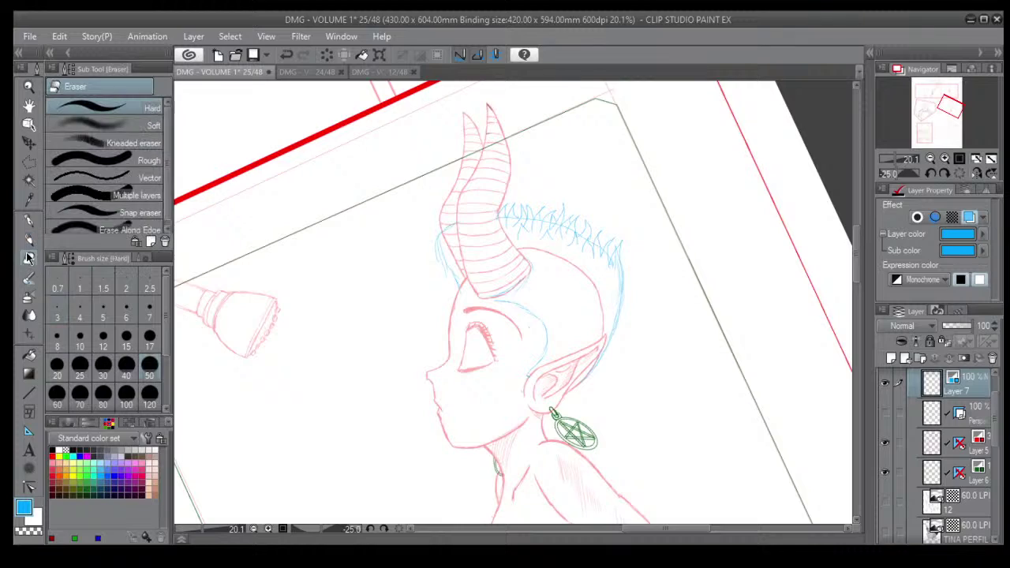
{"action": "mouse_move", "coordinate": [444, 254]}
{"action": "left_mouse_down"}
{"action": "mouse_move", "coordinate": [449, 228]}
{"action": "mouse_move", "coordinate": [437, 239]}
{"action": "mouse_move", "coordinate": [450, 279]}
{"action": "left_mouse_up"}
{"action": "left_click", "coordinate": [28, 239]}
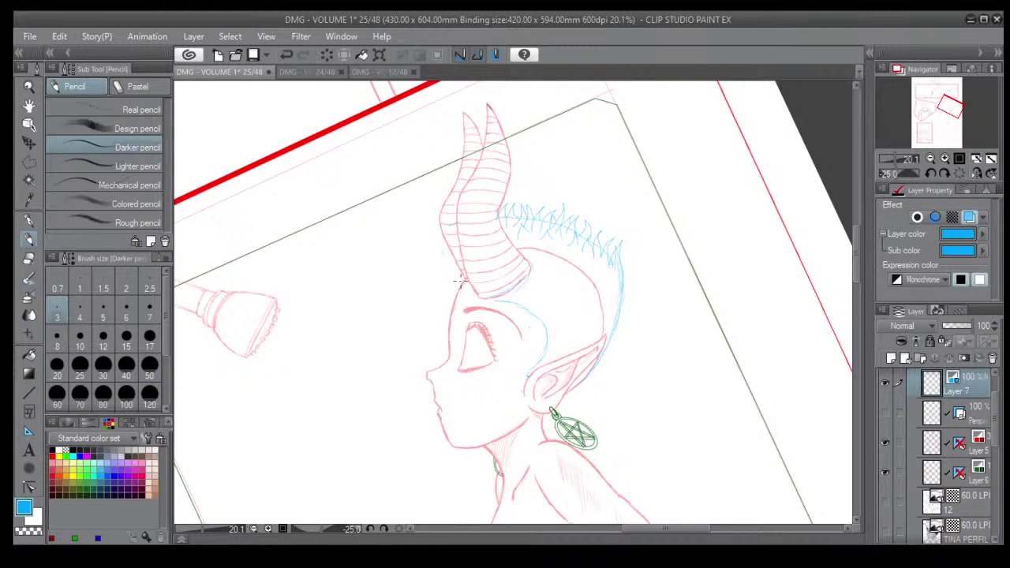
{"action": "mouse_move", "coordinate": [464, 280]}
{"action": "left_mouse_down"}
{"action": "mouse_move", "coordinate": [447, 273]}
{"action": "mouse_move", "coordinate": [433, 244]}
{"action": "mouse_move", "coordinate": [457, 262]}
{"action": "mouse_move", "coordinate": [443, 251]}
{"action": "mouse_move", "coordinate": [462, 244]}
{"action": "mouse_move", "coordinate": [448, 229]}
{"action": "mouse_move", "coordinate": [451, 241]}
{"action": "mouse_move", "coordinate": [435, 236]}
{"action": "left_mouse_up"}
{"action": "mouse_move", "coordinate": [458, 272]}
{"action": "left_mouse_down"}
{"action": "mouse_move", "coordinate": [463, 318]}
{"action": "mouse_move", "coordinate": [454, 313]}
{"action": "mouse_move", "coordinate": [456, 281]}
{"action": "mouse_move", "coordinate": [476, 307]}
{"action": "mouse_move", "coordinate": [453, 280]}
{"action": "mouse_move", "coordinate": [441, 305]}
{"action": "mouse_move", "coordinate": [450, 292]}
{"action": "mouse_move", "coordinate": [468, 304]}
{"action": "left_mouse_up"}
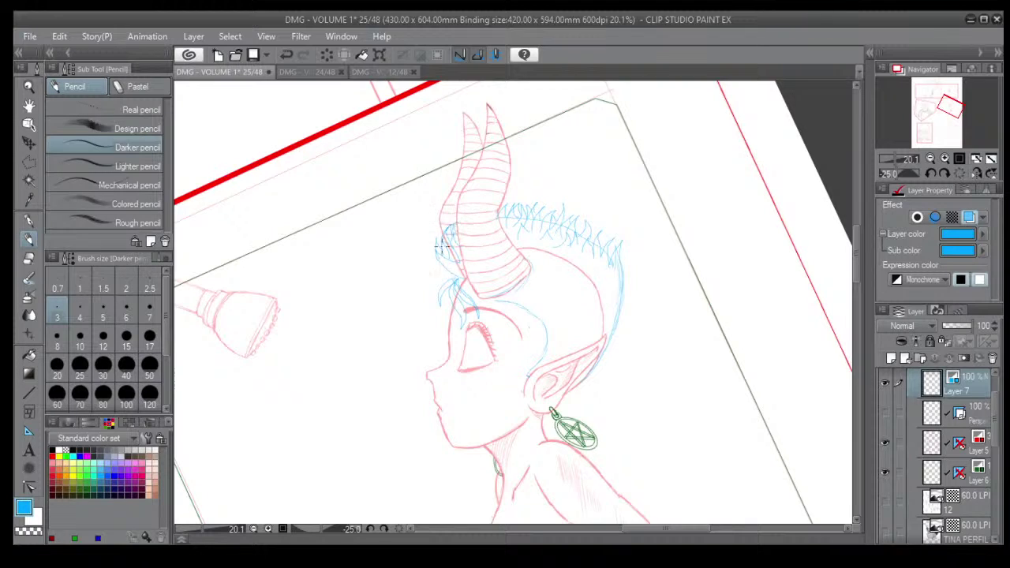
{"action": "left_click_drag", "start_coordinate": [443, 225], "coordinate": [440, 244]}
Thicken the crown hair with more short spiky strands from the back of the head up to the near horn.
{"action": "mouse_move", "coordinate": [627, 265]}
{"action": "left_mouse_down"}
{"action": "mouse_move", "coordinate": [622, 302]}
{"action": "mouse_move", "coordinate": [631, 261]}
{"action": "mouse_move", "coordinate": [609, 276]}
{"action": "left_mouse_up"}
{"action": "mouse_move", "coordinate": [581, 222]}
{"action": "left_mouse_down"}
{"action": "mouse_move", "coordinate": [571, 239]}
{"action": "mouse_move", "coordinate": [594, 262]}
{"action": "left_mouse_up"}
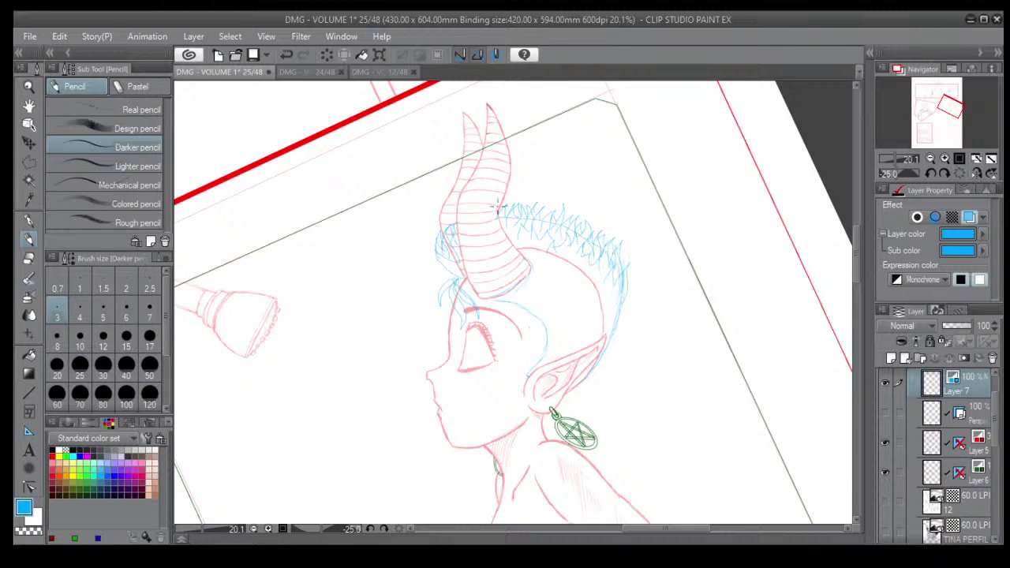
{"action": "left_click_drag", "start_coordinate": [515, 212], "coordinate": [511, 196]}
{"action": "scroll", "coordinate": [491, 254], "scroll_direction": "down", "scroll_amount": 6}
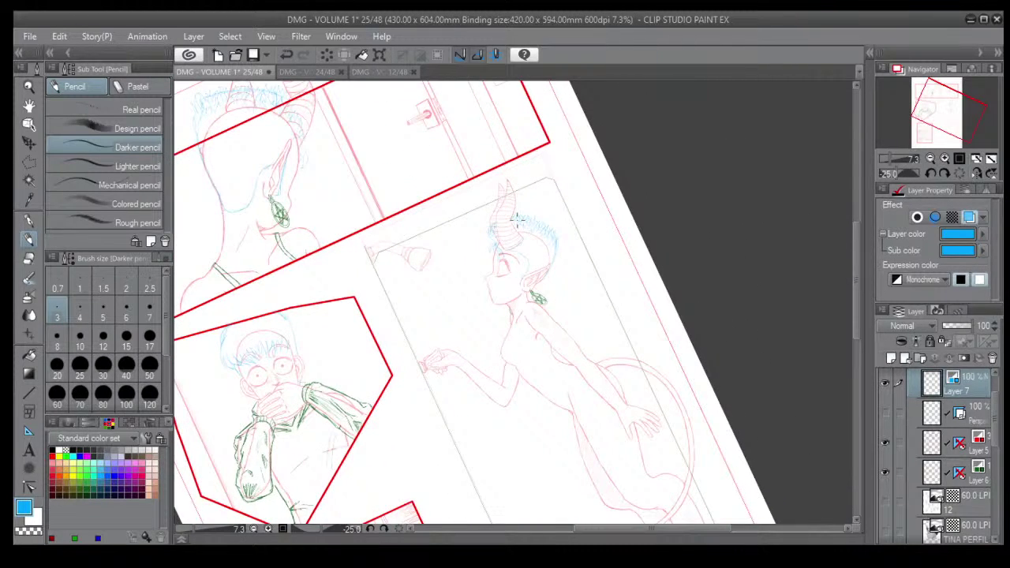
Erase the hairline from the near horn's base to the ear and redraw it with the Darker pencil as a tighter curve.
{"action": "scroll", "coordinate": [515, 220], "scroll_direction": "up", "scroll_amount": 2}
{"action": "key", "text": "e"}
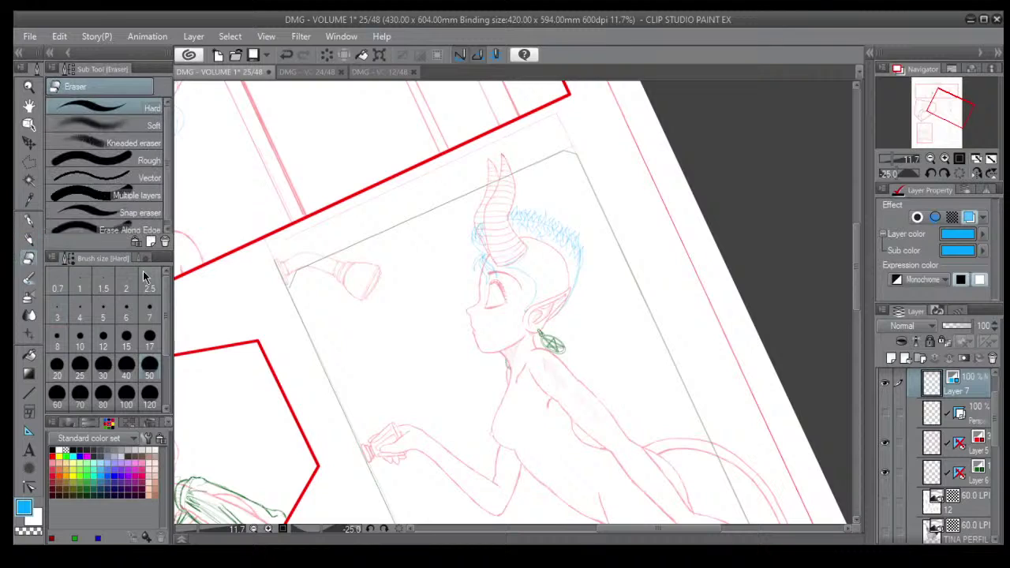
{"action": "scroll", "coordinate": [514, 295], "scroll_direction": "up", "scroll_amount": 2}
{"action": "scroll", "coordinate": [514, 295], "scroll_direction": "up", "scroll_amount": 1}
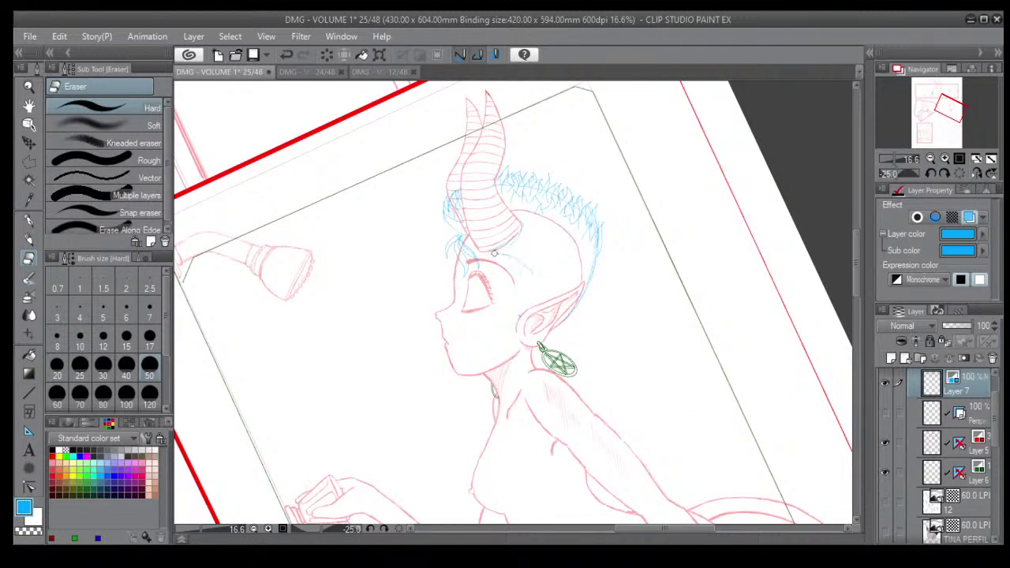
{"action": "key", "text": "p"}
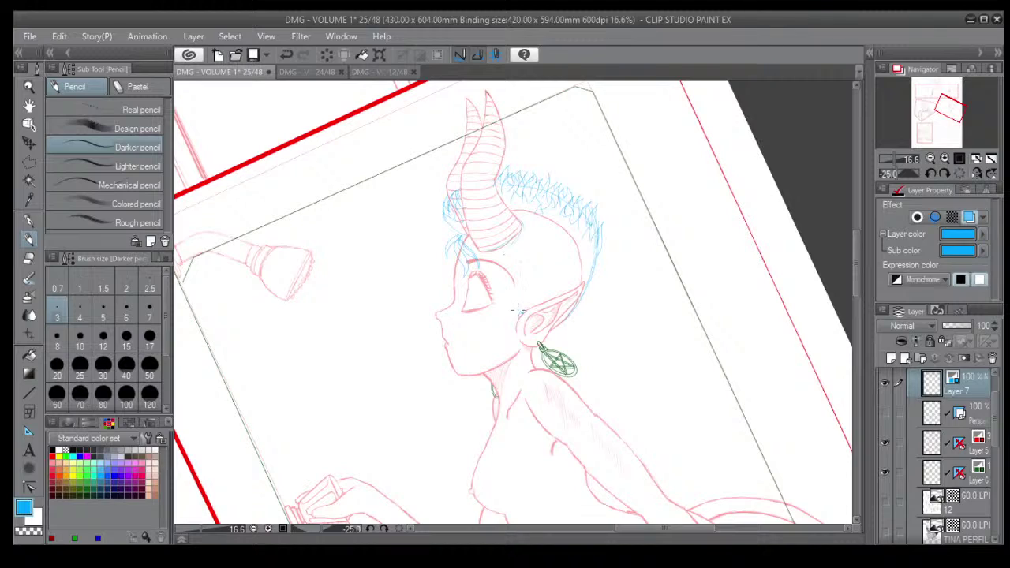
{"action": "mouse_move", "coordinate": [523, 307]}
{"action": "left_mouse_down"}
{"action": "mouse_move", "coordinate": [535, 256]}
{"action": "mouse_move", "coordinate": [536, 277]}
{"action": "mouse_move", "coordinate": [528, 250]}
{"action": "mouse_move", "coordinate": [534, 263]}
{"action": "mouse_move", "coordinate": [510, 249]}
{"action": "left_mouse_up"}
Check the hairline against the girl on page 24/48 and reinforce the page 25/48 curve down to the front of the ear.
{"action": "left_click", "coordinate": [305, 72]}
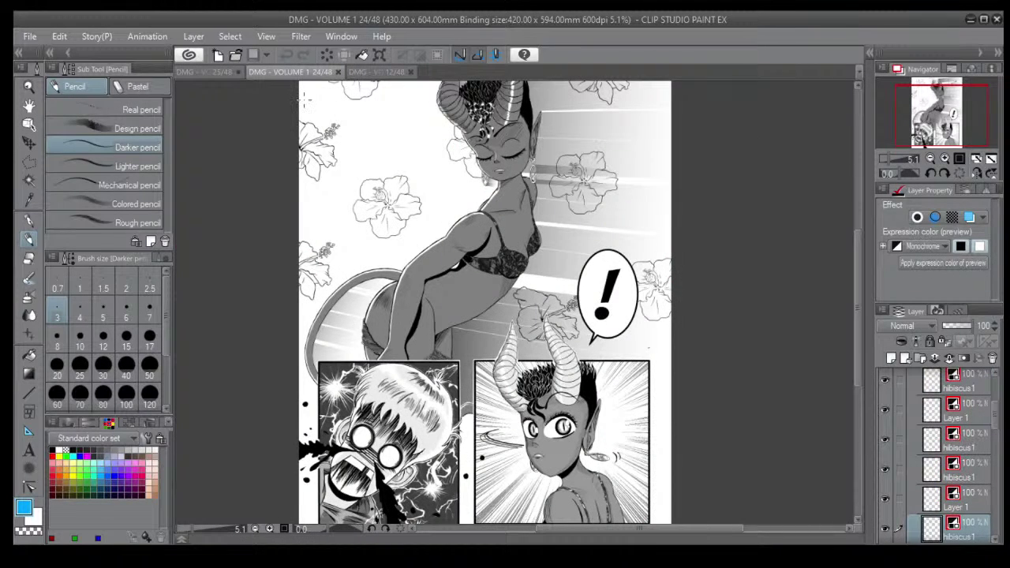
{"action": "left_click", "coordinate": [229, 74]}
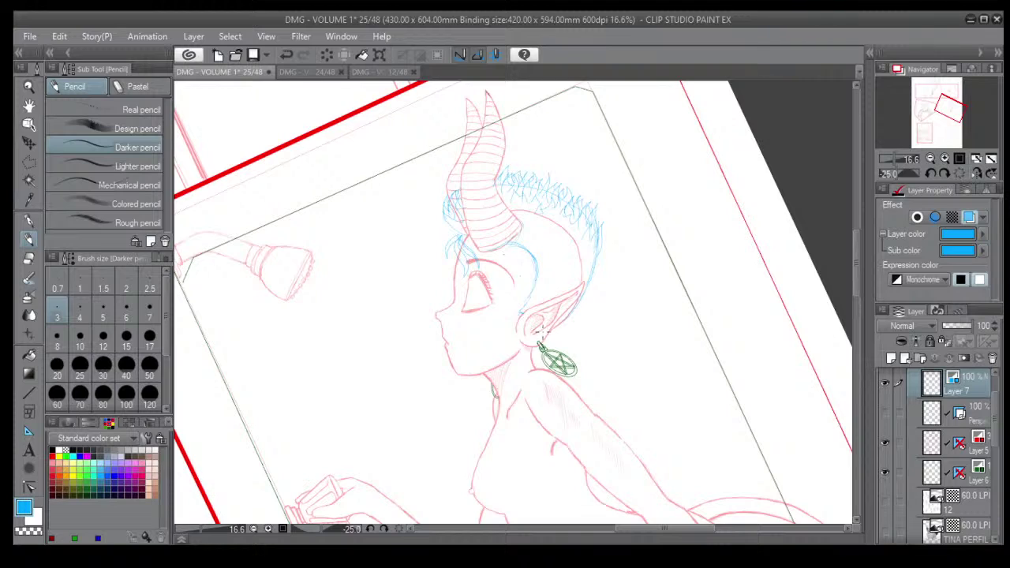
{"action": "left_click_drag", "start_coordinate": [536, 278], "coordinate": [521, 315]}
{"action": "scroll", "coordinate": [521, 316], "scroll_direction": "down", "scroll_amount": 3}
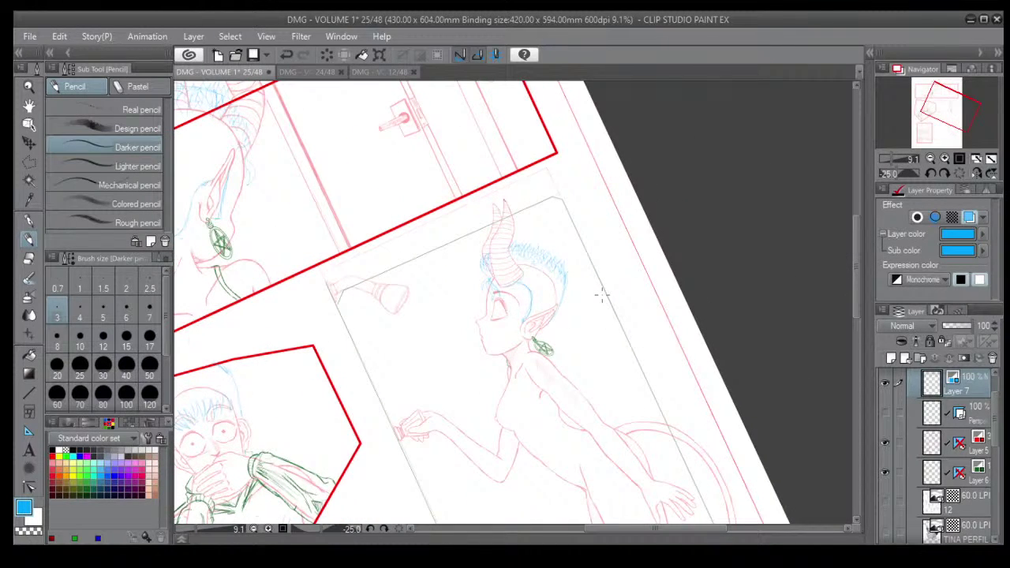
Examine the showering girl's panel on page 25/48 from her hair and horns down to her legs and tail.
{"action": "scroll", "coordinate": [602, 295], "scroll_direction": "up", "scroll_amount": 3}
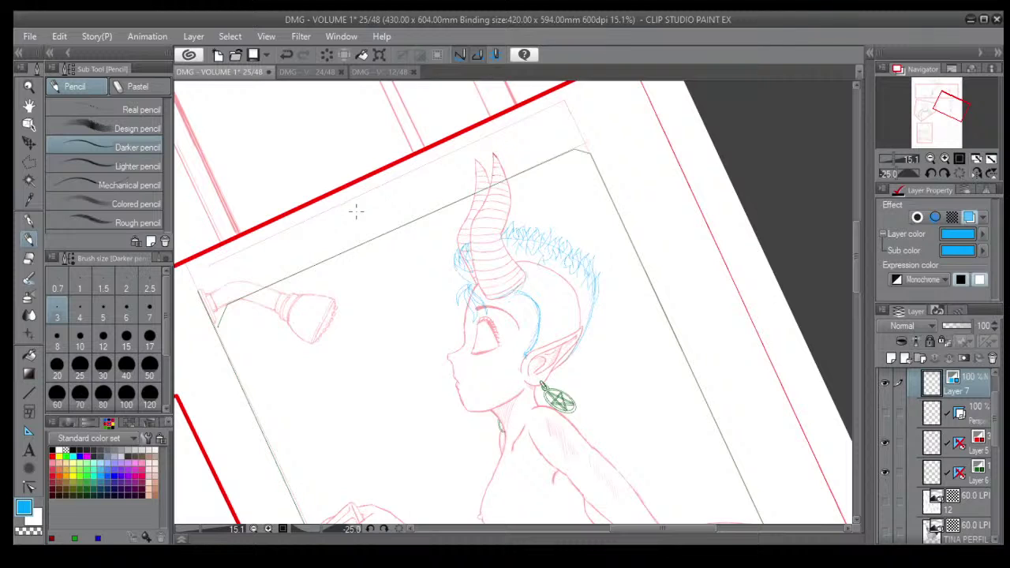
{"action": "scroll", "coordinate": [356, 210], "scroll_direction": "down", "scroll_amount": 4}
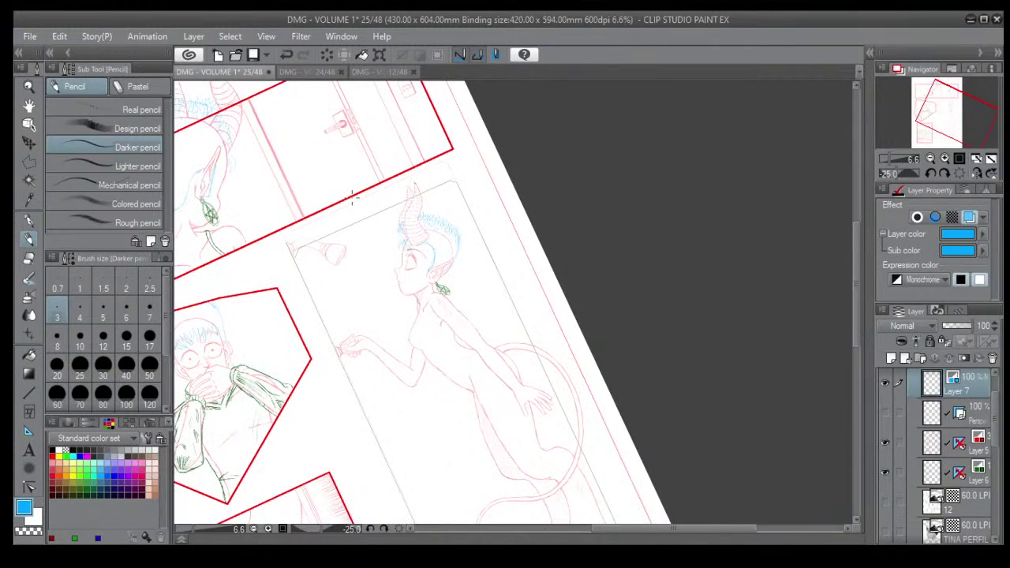
{"action": "scroll", "coordinate": [352, 198], "scroll_direction": "down", "scroll_amount": 5}
{"action": "scroll", "coordinate": [352, 198], "scroll_direction": "down", "scroll_amount": 2}
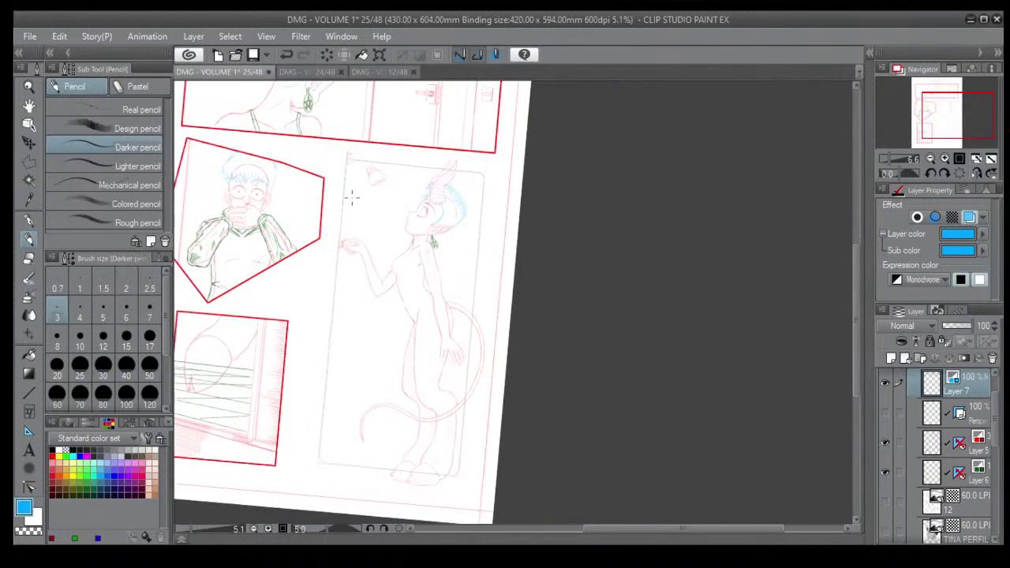
{"action": "scroll", "coordinate": [367, 194], "scroll_direction": "up", "scroll_amount": 1}
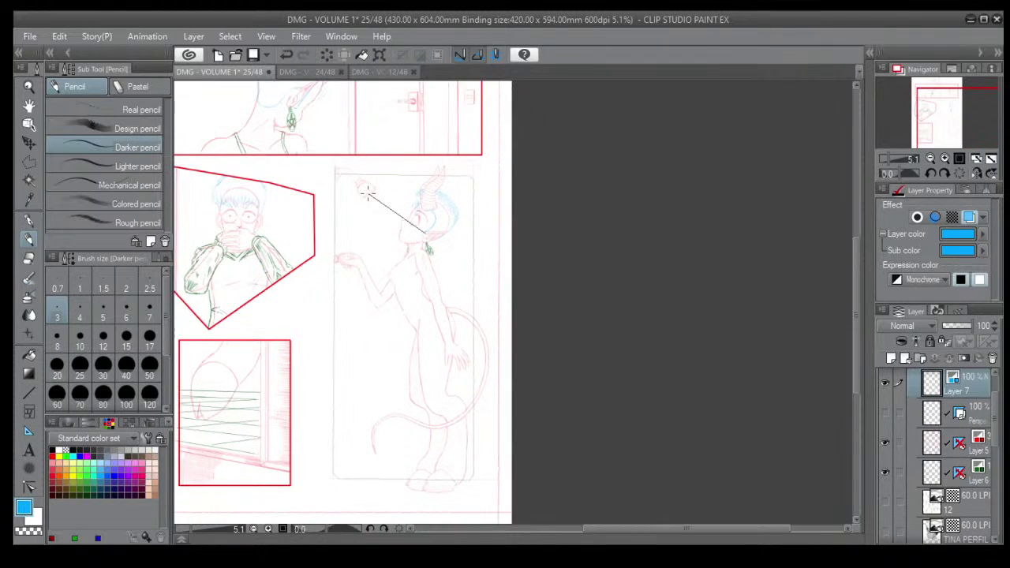
{"action": "mouse_move", "coordinate": [387, 268]}
{"action": "left_mouse_down"}
{"action": "mouse_move", "coordinate": [478, 300]}
{"action": "mouse_move", "coordinate": [521, 339]}
{"action": "mouse_move", "coordinate": [509, 344]}
{"action": "left_mouse_up"}
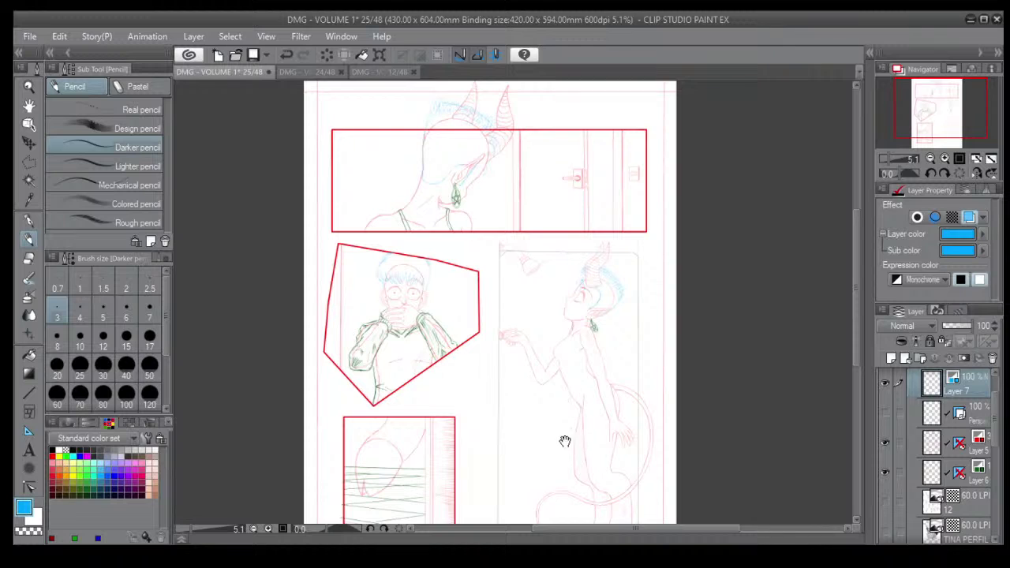
{"action": "scroll", "coordinate": [552, 418], "scroll_direction": "down", "scroll_amount": 5}
{"action": "scroll", "coordinate": [533, 434], "scroll_direction": "down", "scroll_amount": 1}
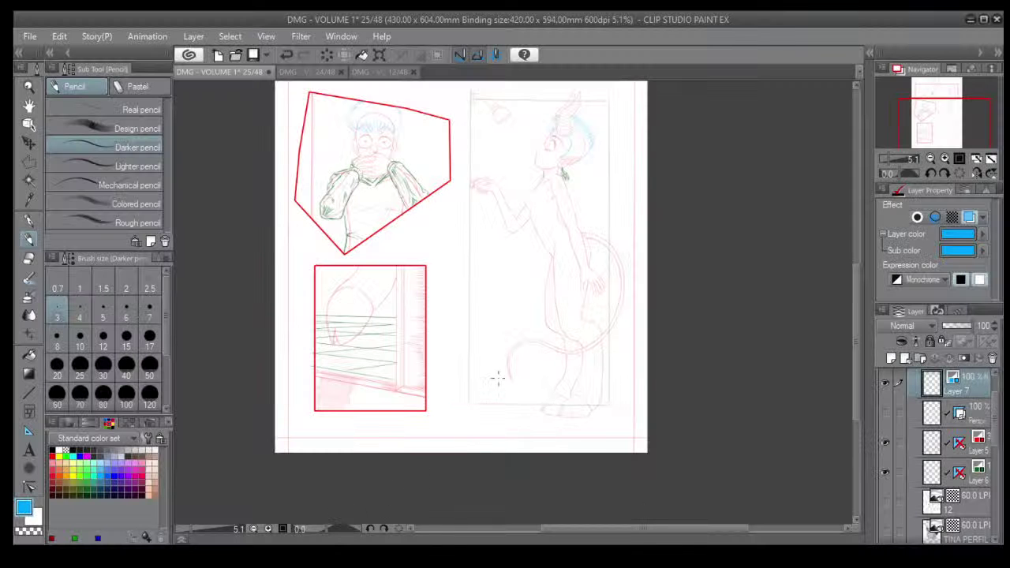
{"action": "scroll", "coordinate": [521, 327], "scroll_direction": "up", "scroll_amount": 4}
{"action": "scroll", "coordinate": [568, 321], "scroll_direction": "up", "scroll_amount": 8}
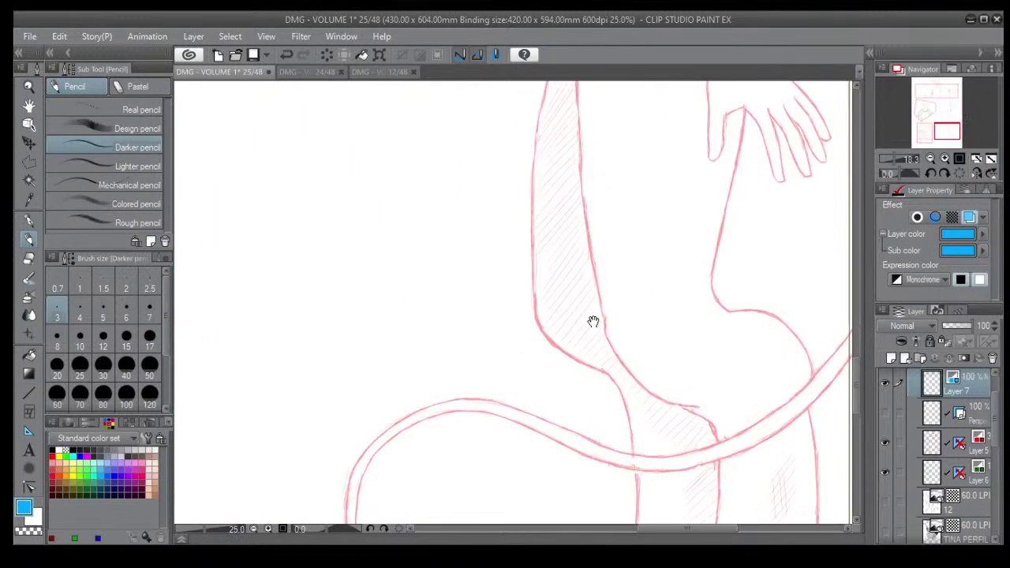
{"action": "scroll", "coordinate": [562, 361], "scroll_direction": "down", "scroll_amount": 10}
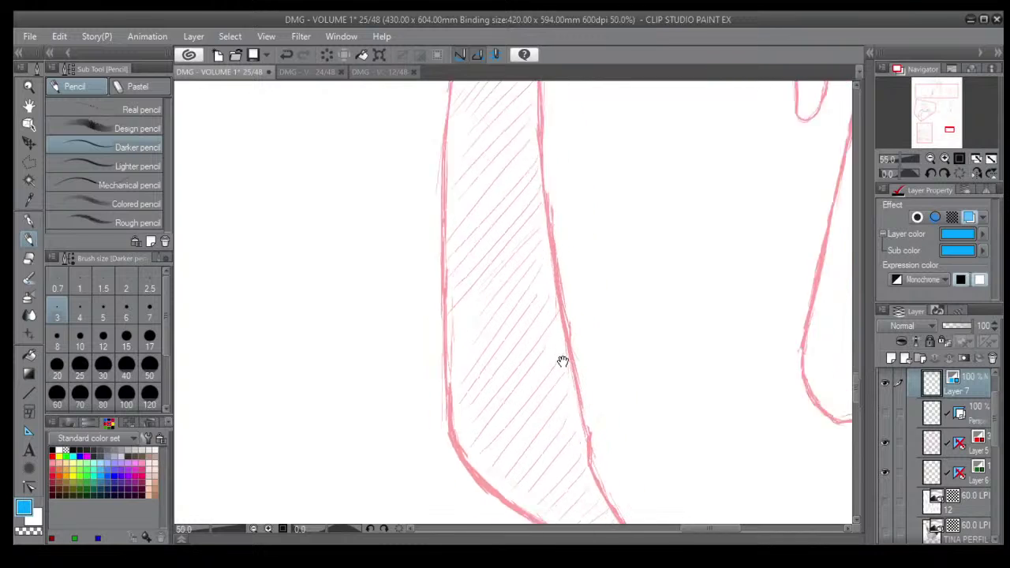
{"action": "scroll", "coordinate": [563, 361], "scroll_direction": "down", "scroll_amount": 3}
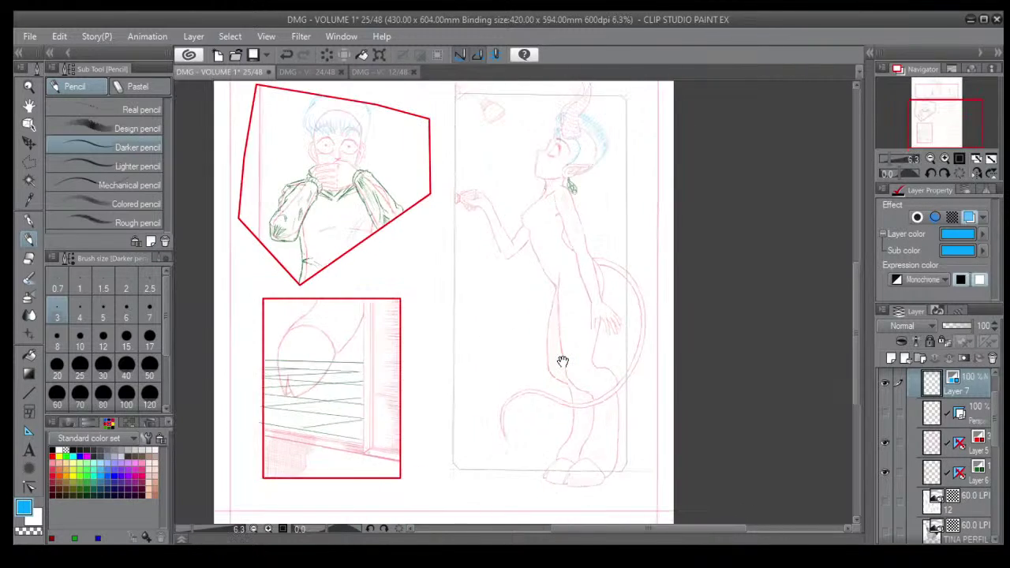
Compare the hair and linework of the characters across all panels of page 25/48.
{"action": "left_click_drag", "start_coordinate": [507, 200], "coordinate": [479, 351]}
{"action": "scroll", "coordinate": [468, 340], "scroll_direction": "up", "scroll_amount": 4}
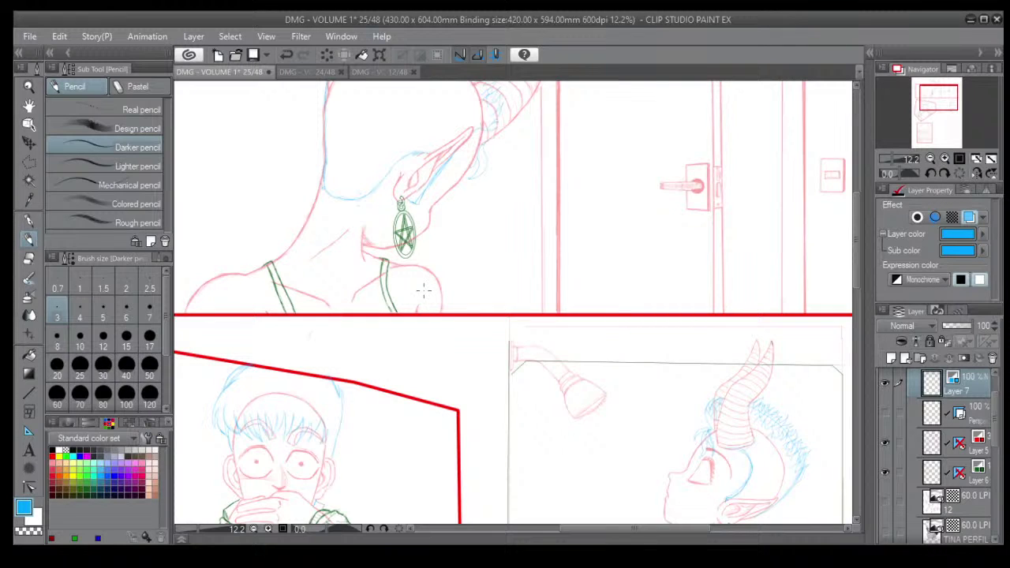
{"action": "left_click_drag", "start_coordinate": [622, 173], "coordinate": [549, 264]}
{"action": "scroll", "coordinate": [549, 264], "scroll_direction": "down", "scroll_amount": 1}
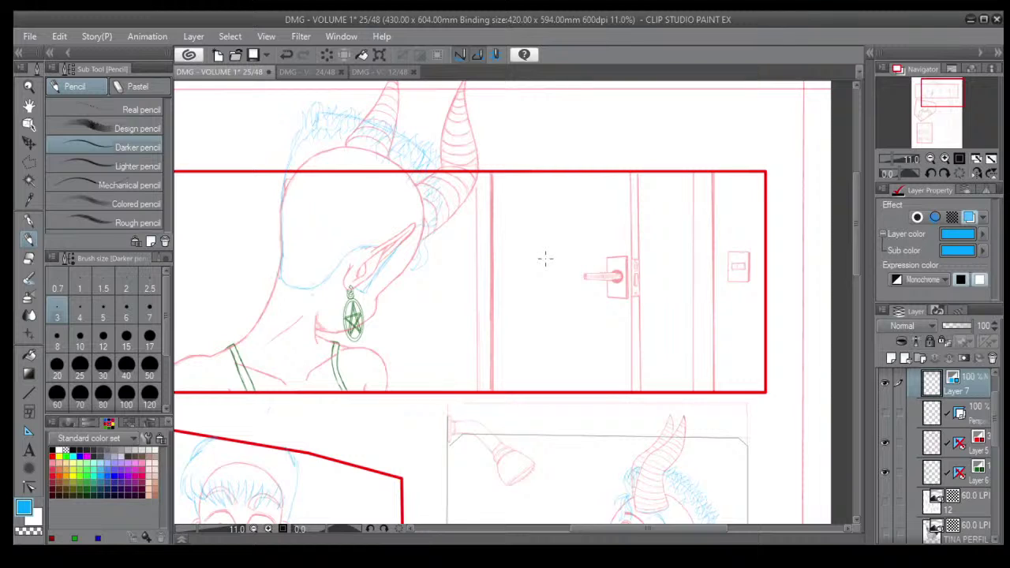
{"action": "scroll", "coordinate": [545, 258], "scroll_direction": "down", "scroll_amount": 2}
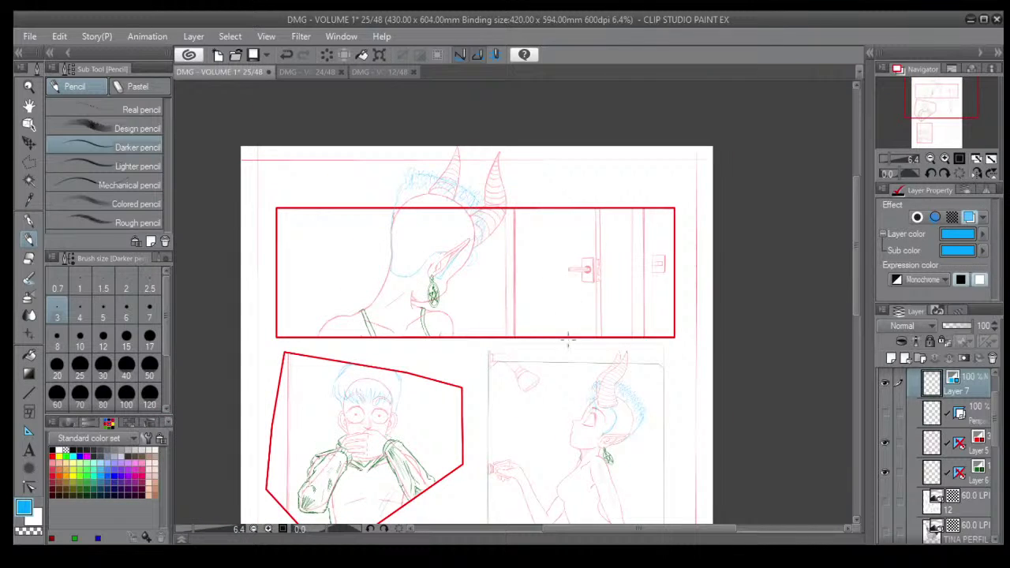
{"action": "left_click_drag", "start_coordinate": [553, 382], "coordinate": [526, 352]}
{"action": "left_click_drag", "start_coordinate": [443, 270], "coordinate": [453, 318]}
{"action": "mouse_move", "coordinate": [470, 461]}
{"action": "left_mouse_down"}
{"action": "mouse_move", "coordinate": [458, 313]}
{"action": "mouse_move", "coordinate": [442, 354]}
{"action": "mouse_move", "coordinate": [424, 284]}
{"action": "mouse_move", "coordinate": [443, 359]}
{"action": "mouse_move", "coordinate": [437, 314]}
{"action": "mouse_move", "coordinate": [438, 345]}
{"action": "left_mouse_up"}
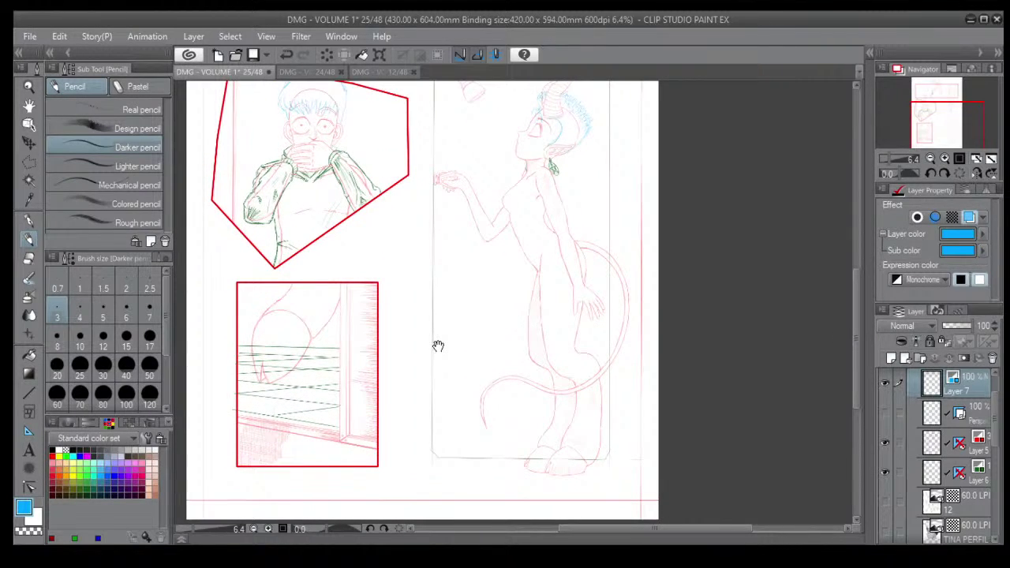
{"action": "left_click_drag", "start_coordinate": [438, 346], "coordinate": [439, 346]}
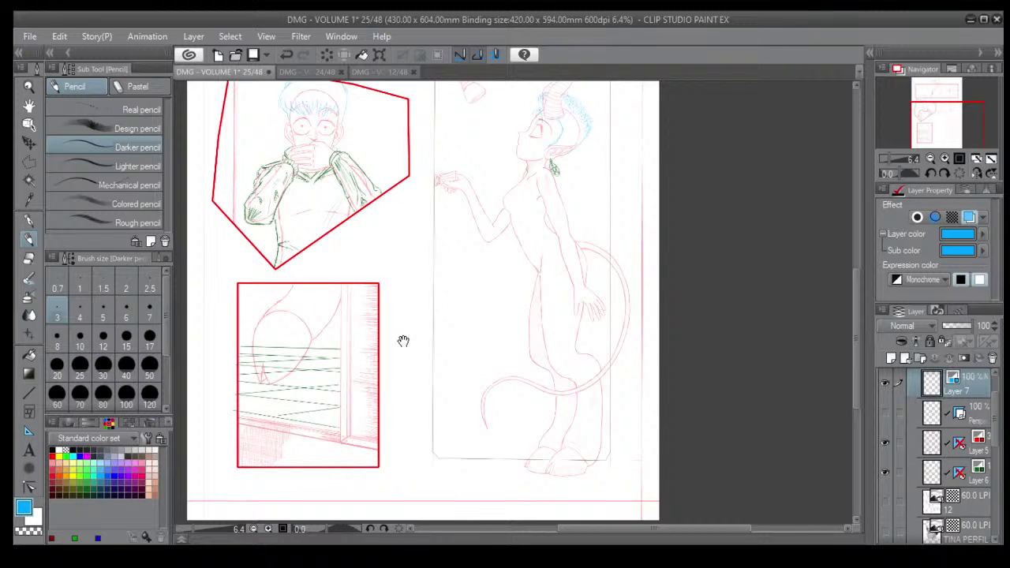
Thicken the top-panel girl's hair outline down the back of her head, around the nape and up to the ear with Darker pencil size 8.
{"action": "scroll", "coordinate": [391, 236], "scroll_direction": "up", "scroll_amount": 5}
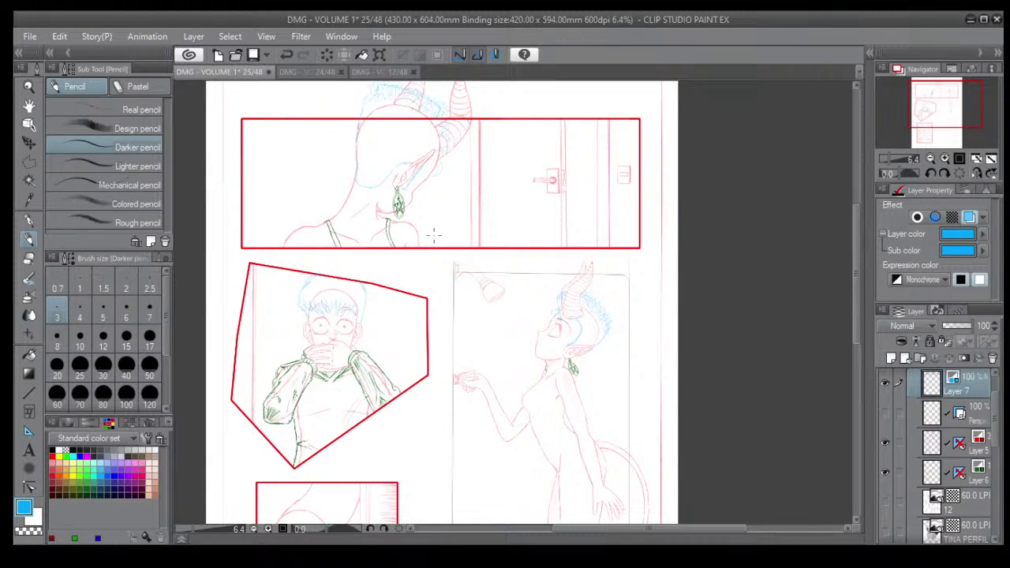
{"action": "scroll", "coordinate": [453, 276], "scroll_direction": "up", "scroll_amount": 3}
{"action": "scroll", "coordinate": [361, 271], "scroll_direction": "up", "scroll_amount": 2}
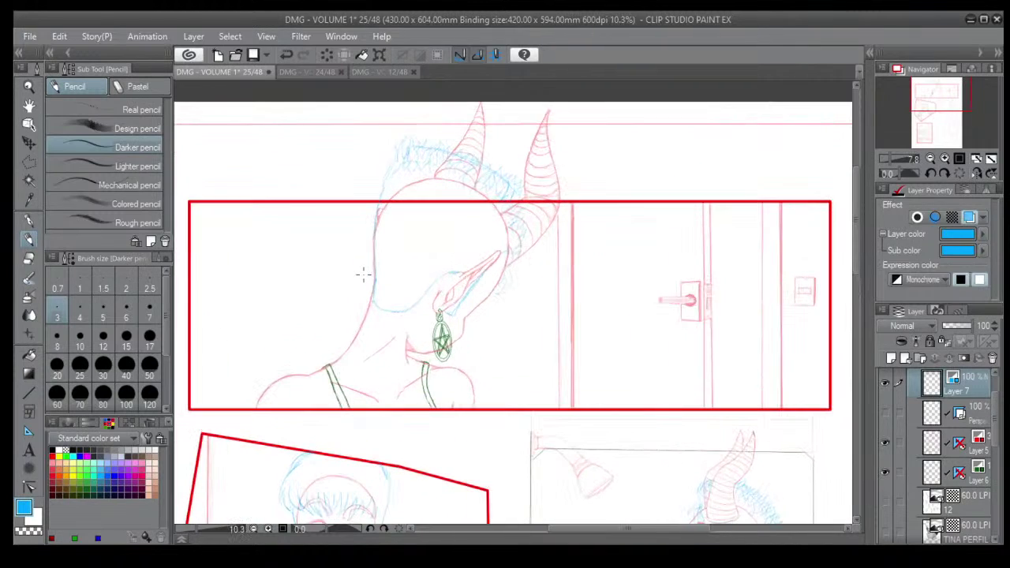
{"action": "left_click", "coordinate": [57, 339]}
{"action": "scroll", "coordinate": [368, 237], "scroll_direction": "up", "scroll_amount": 3}
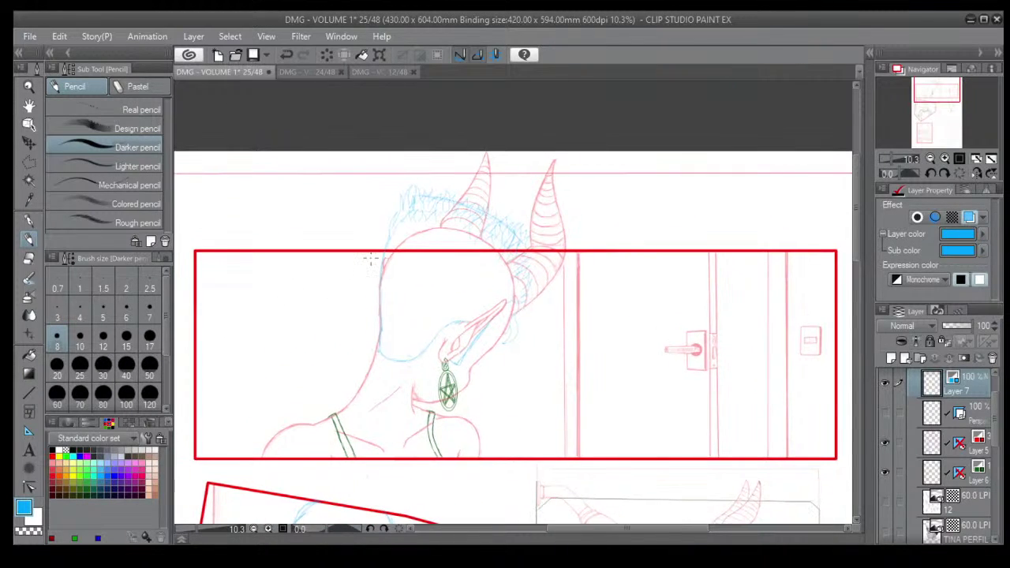
{"action": "scroll", "coordinate": [411, 221], "scroll_direction": "up", "scroll_amount": 2}
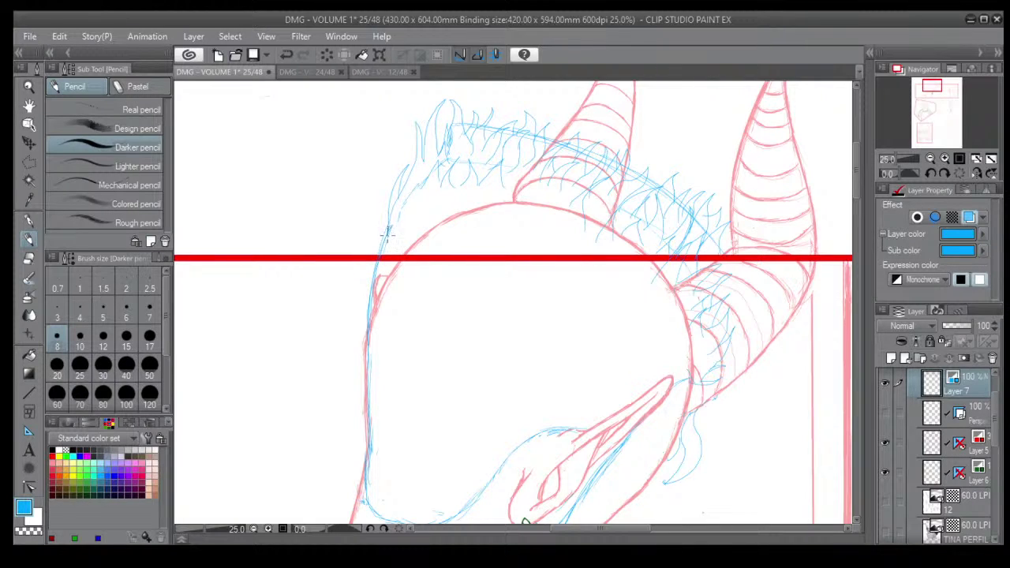
{"action": "mouse_move", "coordinate": [387, 227]}
{"action": "left_mouse_down"}
{"action": "mouse_move", "coordinate": [363, 347]}
{"action": "mouse_move", "coordinate": [371, 399]}
{"action": "left_mouse_up"}
{"action": "scroll", "coordinate": [377, 394], "scroll_direction": "down", "scroll_amount": 2}
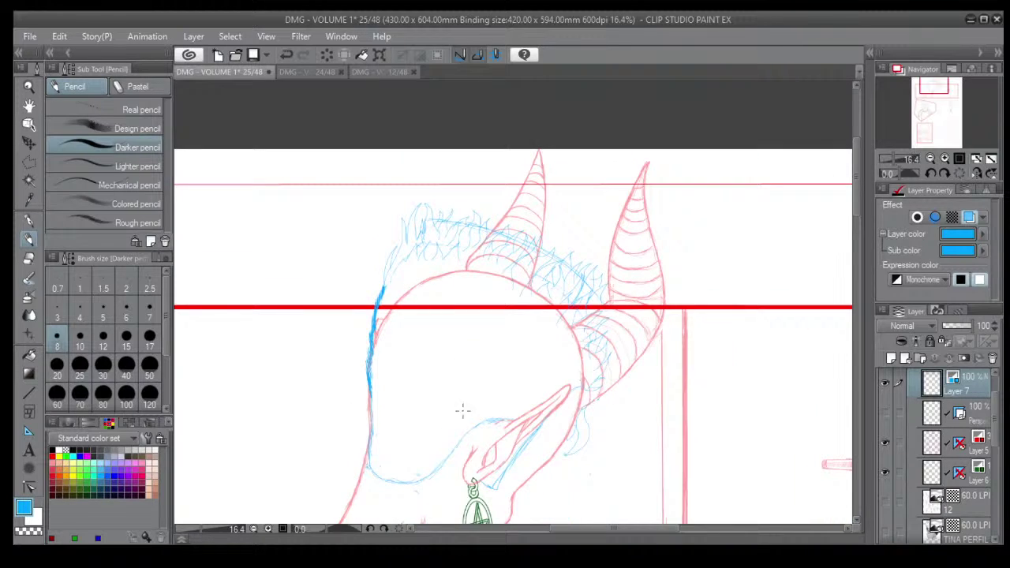
{"action": "mouse_move", "coordinate": [442, 419]}
{"action": "left_mouse_down"}
{"action": "mouse_move", "coordinate": [390, 372]}
{"action": "mouse_move", "coordinate": [409, 341]}
{"action": "left_mouse_up"}
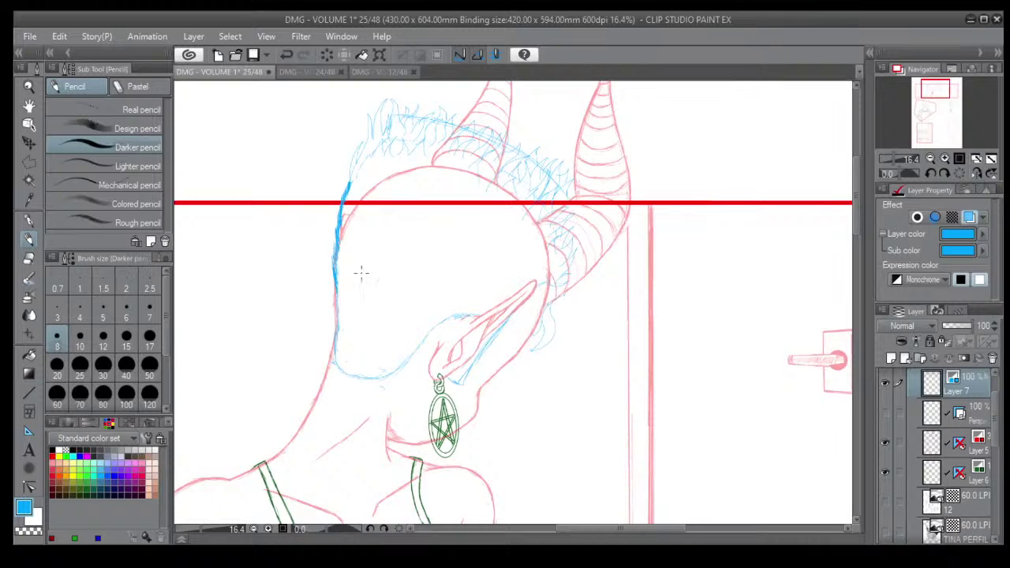
{"action": "scroll", "coordinate": [362, 274], "scroll_direction": "up", "scroll_amount": 2}
{"action": "mouse_move", "coordinate": [336, 270]}
{"action": "left_mouse_down"}
{"action": "mouse_move", "coordinate": [336, 396]}
{"action": "mouse_move", "coordinate": [350, 416]}
{"action": "mouse_move", "coordinate": [362, 409]}
{"action": "mouse_move", "coordinate": [363, 421]}
{"action": "mouse_move", "coordinate": [367, 409]}
{"action": "mouse_move", "coordinate": [406, 422]}
{"action": "left_mouse_up"}
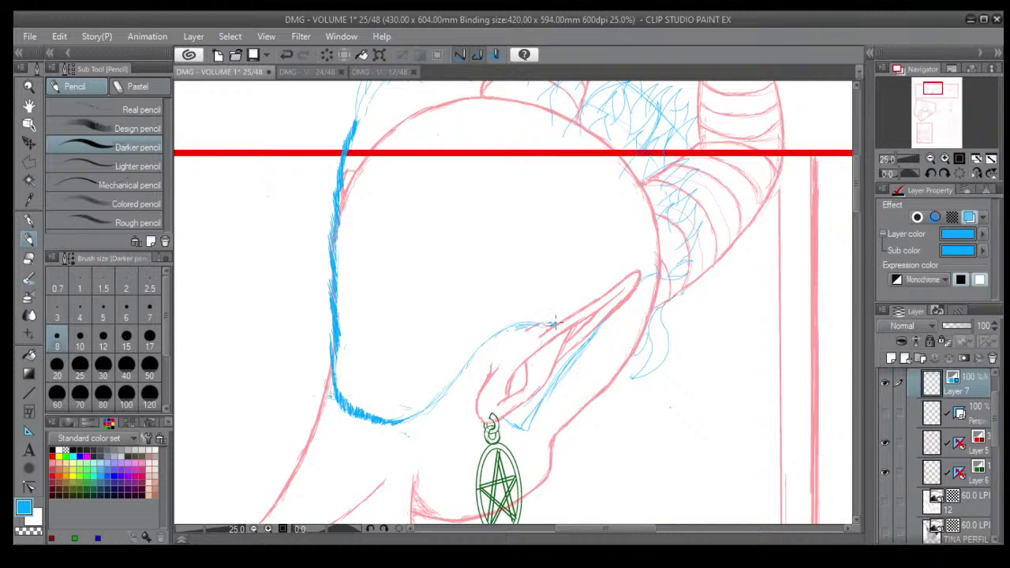
{"action": "mouse_move", "coordinate": [555, 323]}
{"action": "left_mouse_down"}
{"action": "mouse_move", "coordinate": [513, 325]}
{"action": "mouse_move", "coordinate": [488, 351]}
{"action": "mouse_move", "coordinate": [488, 337]}
{"action": "mouse_move", "coordinate": [443, 399]}
{"action": "mouse_move", "coordinate": [432, 402]}
{"action": "mouse_move", "coordinate": [435, 392]}
{"action": "mouse_move", "coordinate": [393, 419]}
{"action": "mouse_move", "coordinate": [366, 412]}
{"action": "mouse_move", "coordinate": [408, 412]}
{"action": "mouse_move", "coordinate": [391, 419]}
{"action": "left_mouse_up"}
Reinforce the hairline around the ear tip and in front of the ear, plus the curled lock by the face, with brush size 10.
{"action": "left_click", "coordinate": [79, 339]}
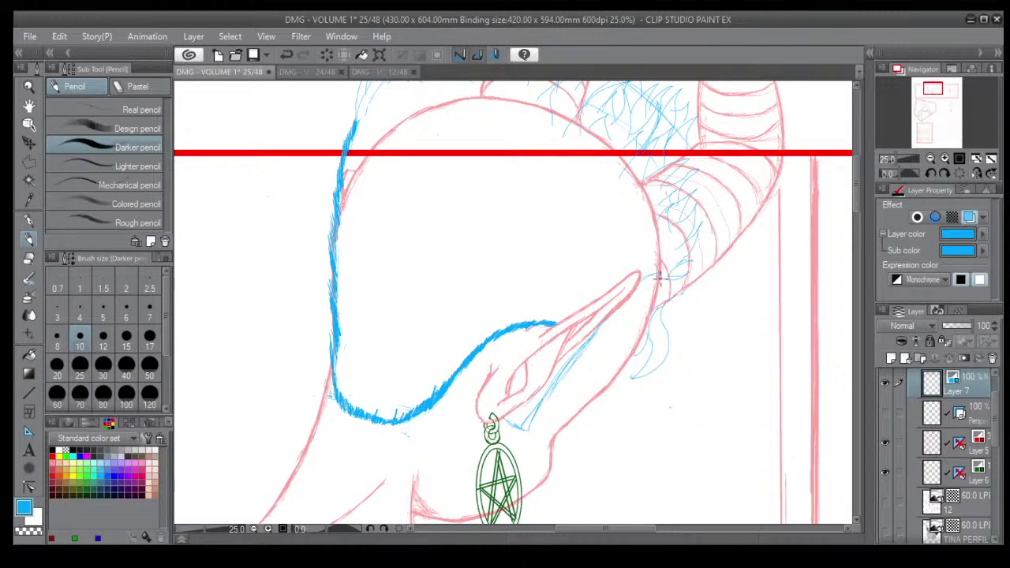
{"action": "left_click_drag", "start_coordinate": [654, 273], "coordinate": [639, 278]}
{"action": "mouse_move", "coordinate": [593, 335]}
{"action": "left_mouse_down"}
{"action": "mouse_move", "coordinate": [585, 349]}
{"action": "mouse_move", "coordinate": [513, 413]}
{"action": "left_mouse_up"}
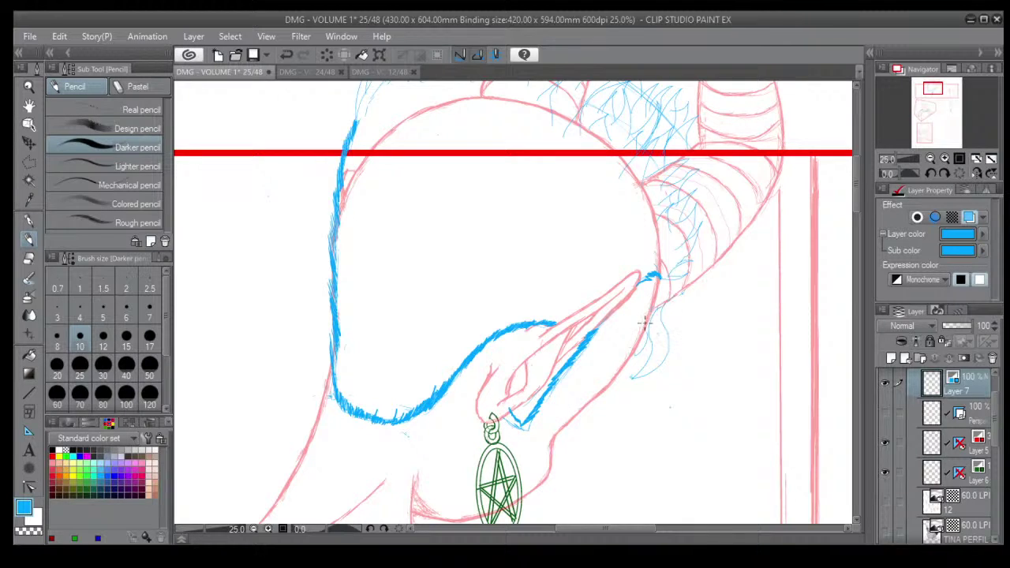
{"action": "mouse_move", "coordinate": [640, 314]}
{"action": "left_mouse_down"}
{"action": "mouse_move", "coordinate": [643, 331]}
{"action": "mouse_move", "coordinate": [639, 304]}
{"action": "mouse_move", "coordinate": [634, 332]}
{"action": "left_mouse_up"}
{"action": "scroll", "coordinate": [702, 210], "scroll_direction": "down", "scroll_amount": 5}
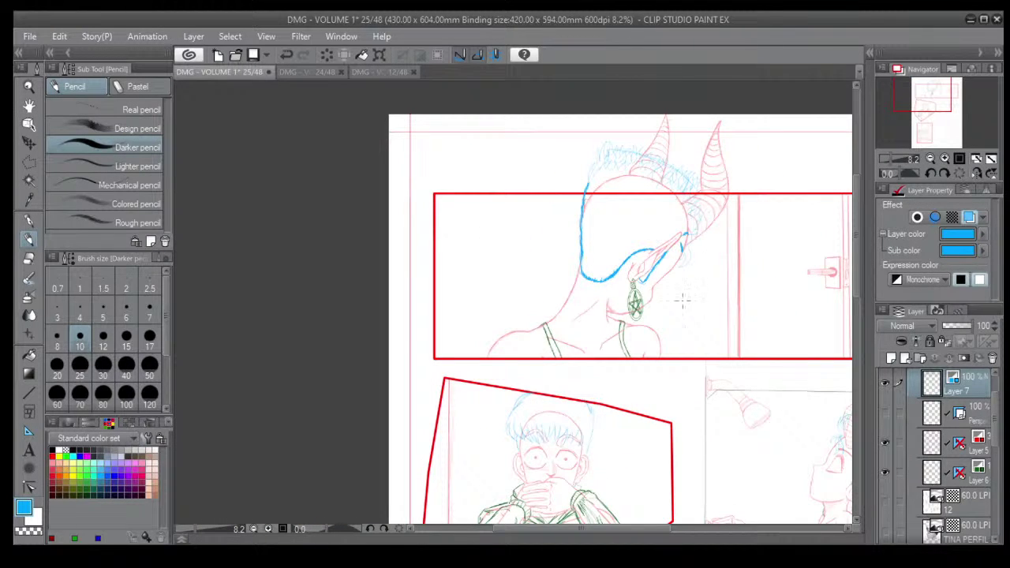
{"action": "scroll", "coordinate": [706, 293], "scroll_direction": "up", "scroll_amount": 5}
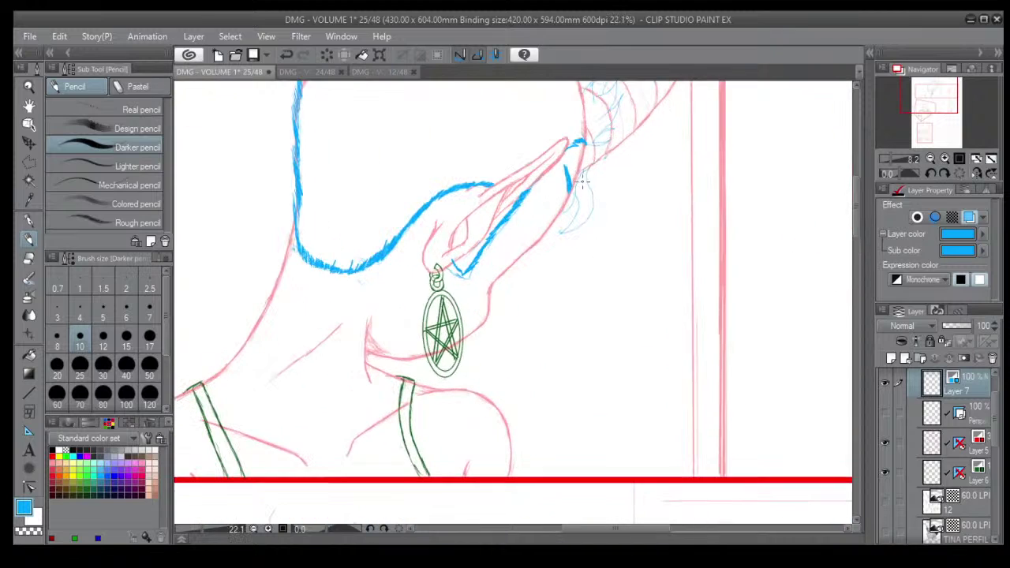
{"action": "mouse_move", "coordinate": [581, 167]}
{"action": "left_mouse_down"}
{"action": "mouse_move", "coordinate": [577, 220]}
{"action": "mouse_move", "coordinate": [559, 223]}
{"action": "mouse_move", "coordinate": [580, 205]}
{"action": "mouse_move", "coordinate": [583, 174]}
{"action": "mouse_move", "coordinate": [559, 218]}
{"action": "left_mouse_up"}
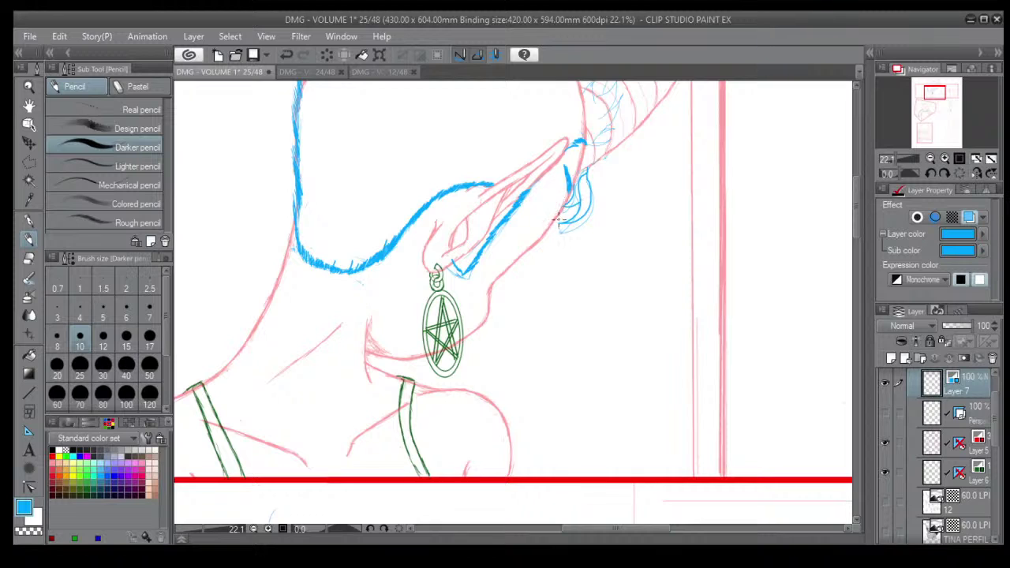
{"action": "scroll", "coordinate": [586, 181], "scroll_direction": "down", "scroll_amount": 2}
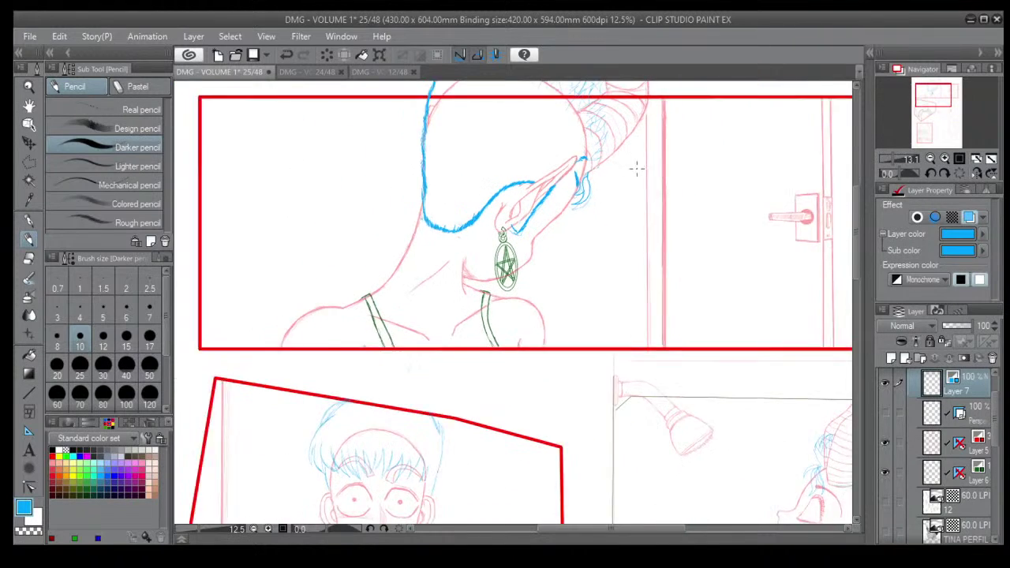
Redraw the hair at the back of the top-panel girl's crown with bolder spiky strands, continuing up from the back-of-head outline.
{"action": "scroll", "coordinate": [637, 169], "scroll_direction": "up", "scroll_amount": 5}
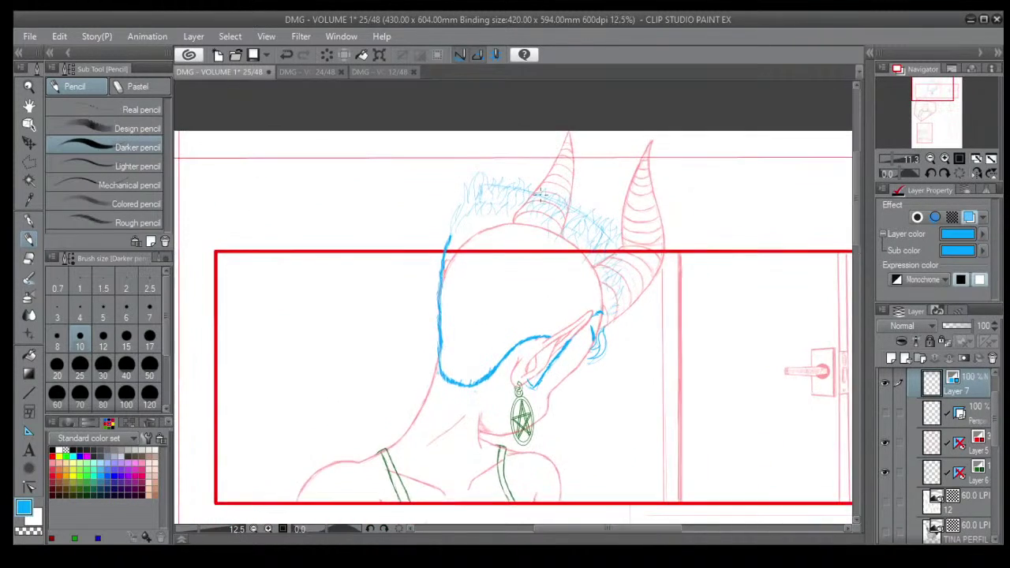
{"action": "scroll", "coordinate": [542, 199], "scroll_direction": "up", "scroll_amount": 3}
{"action": "mouse_move", "coordinate": [406, 257]}
{"action": "left_mouse_down"}
{"action": "mouse_move", "coordinate": [432, 194]}
{"action": "mouse_move", "coordinate": [416, 231]}
{"action": "left_mouse_up"}
{"action": "mouse_move", "coordinate": [431, 197]}
{"action": "left_mouse_down"}
{"action": "mouse_move", "coordinate": [412, 238]}
{"action": "mouse_move", "coordinate": [441, 148]}
{"action": "mouse_move", "coordinate": [444, 188]}
{"action": "mouse_move", "coordinate": [447, 144]}
{"action": "mouse_move", "coordinate": [463, 131]}
{"action": "mouse_move", "coordinate": [462, 187]}
{"action": "mouse_move", "coordinate": [472, 172]}
{"action": "mouse_move", "coordinate": [447, 214]}
{"action": "mouse_move", "coordinate": [443, 201]}
{"action": "left_mouse_up"}
{"action": "mouse_move", "coordinate": [484, 170]}
{"action": "left_mouse_down"}
{"action": "mouse_move", "coordinate": [493, 188]}
{"action": "mouse_move", "coordinate": [476, 133]}
{"action": "mouse_move", "coordinate": [473, 166]}
{"action": "left_mouse_up"}
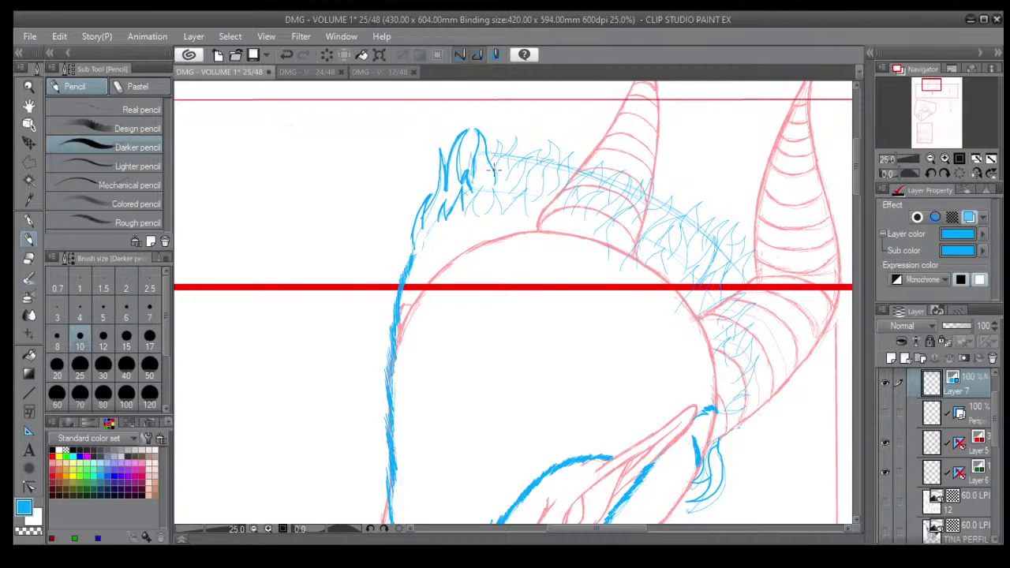
{"action": "mouse_move", "coordinate": [478, 184]}
{"action": "left_mouse_down"}
{"action": "mouse_move", "coordinate": [466, 221]}
{"action": "mouse_move", "coordinate": [475, 190]}
{"action": "left_mouse_up"}
{"action": "scroll", "coordinate": [567, 169], "scroll_direction": "down", "scroll_amount": 1}
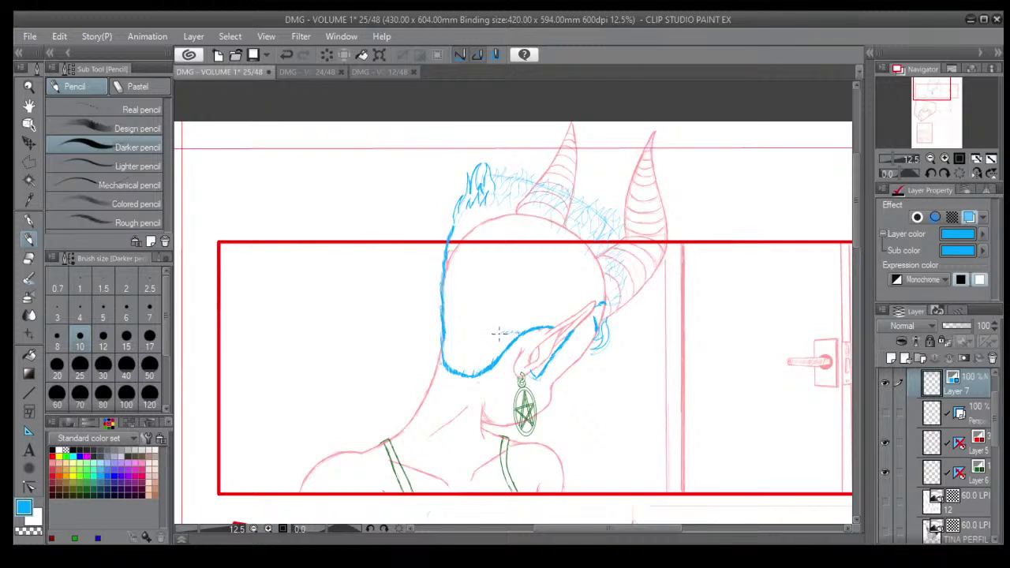
Try to shade the short hair above the top-panel girl's nape with a jagged upper edge and slanted hatching.
{"action": "mouse_move", "coordinate": [489, 314]}
{"action": "left_mouse_down"}
{"action": "mouse_move", "coordinate": [442, 309]}
{"action": "mouse_move", "coordinate": [444, 348]}
{"action": "left_mouse_up"}
{"action": "mouse_move", "coordinate": [461, 314]}
{"action": "left_mouse_down"}
{"action": "mouse_move", "coordinate": [450, 344]}
{"action": "mouse_move", "coordinate": [474, 352]}
{"action": "left_mouse_up"}
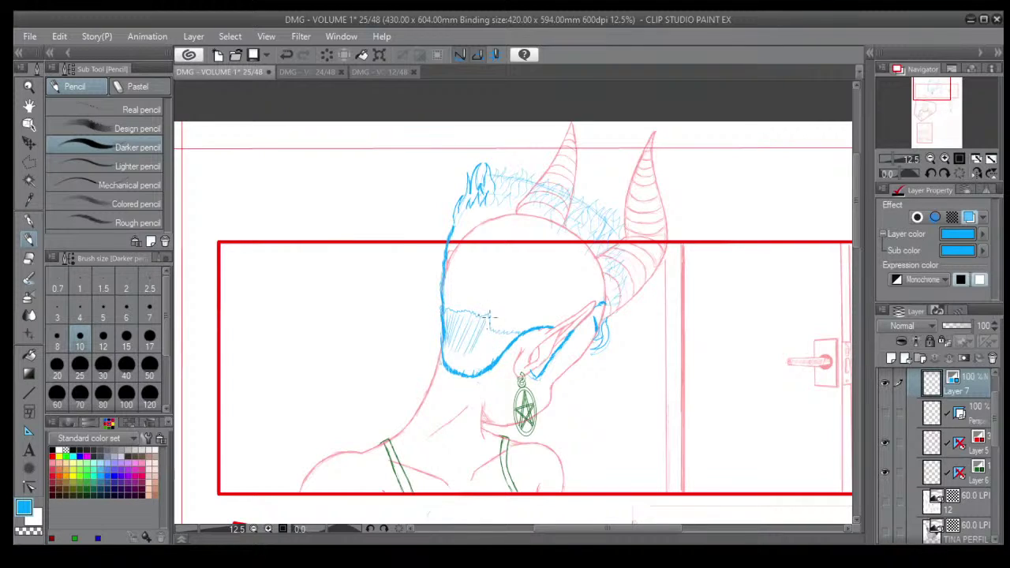
{"action": "mouse_move", "coordinate": [494, 318]}
{"action": "left_mouse_down"}
{"action": "mouse_move", "coordinate": [478, 355]}
{"action": "mouse_move", "coordinate": [490, 357]}
{"action": "left_mouse_up"}
{"action": "mouse_move", "coordinate": [510, 329]}
{"action": "left_mouse_down"}
{"action": "mouse_move", "coordinate": [492, 369]}
{"action": "mouse_move", "coordinate": [455, 358]}
{"action": "mouse_move", "coordinate": [457, 341]}
{"action": "mouse_move", "coordinate": [469, 334]}
{"action": "mouse_move", "coordinate": [459, 365]}
{"action": "left_mouse_up"}
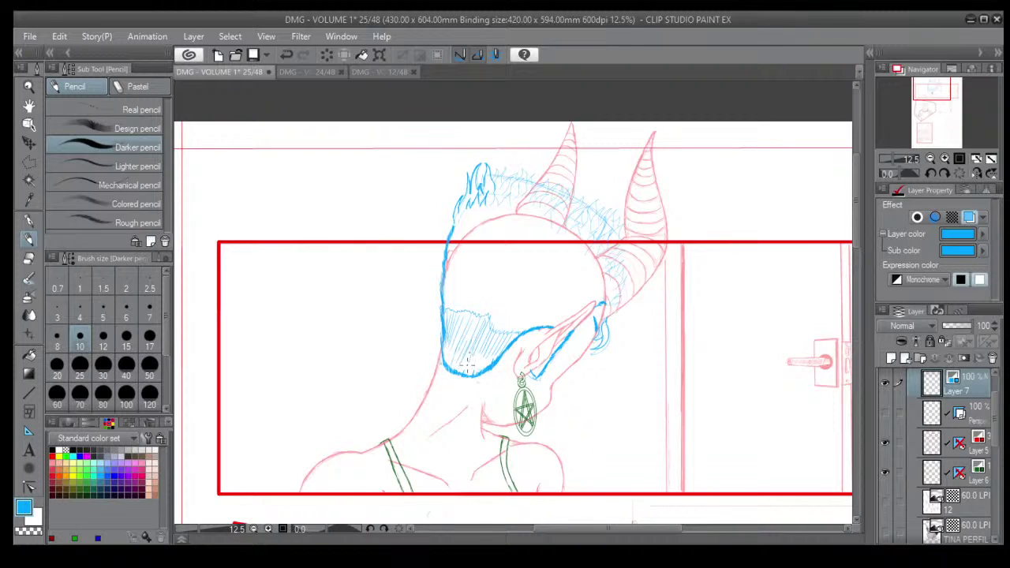
{"action": "scroll", "coordinate": [472, 351], "scroll_direction": "down", "scroll_amount": 3}
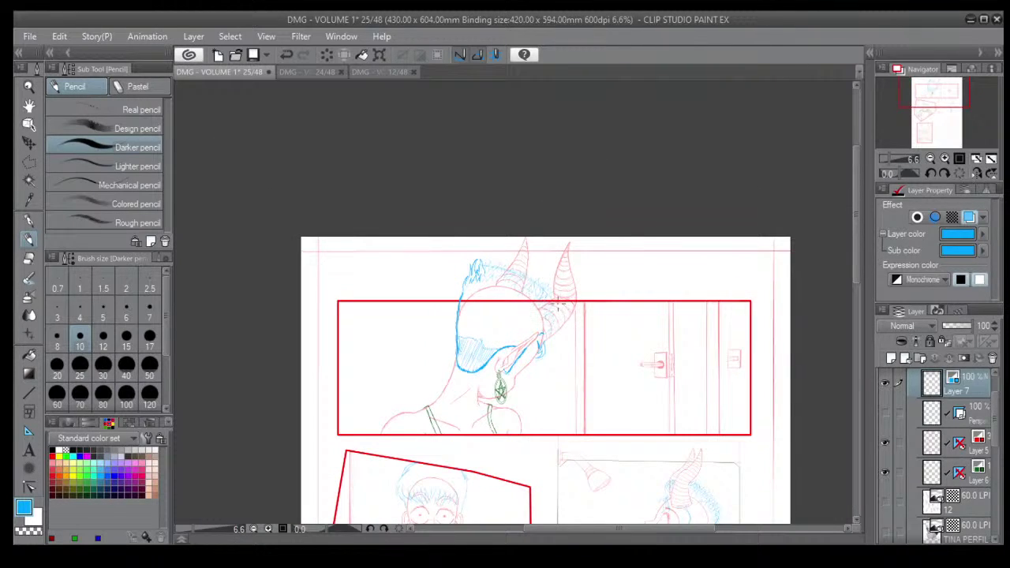
{"action": "scroll", "coordinate": [547, 306], "scroll_direction": "up", "scroll_amount": 4}
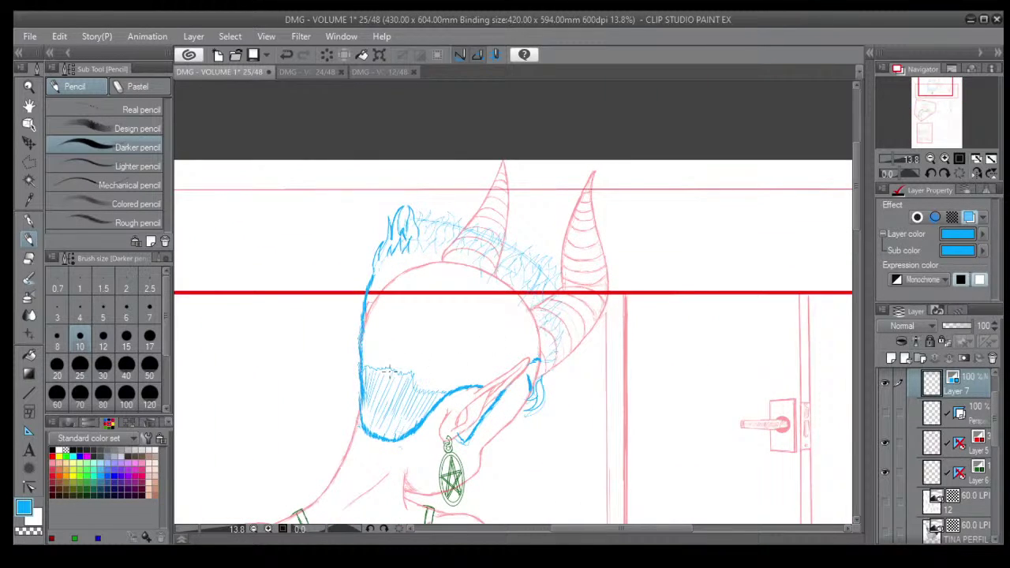
Erase the hatching above the nape and return to the pencil.
{"action": "left_click", "coordinate": [28, 258]}
{"action": "mouse_move", "coordinate": [375, 377]}
{"action": "left_mouse_down"}
{"action": "mouse_move", "coordinate": [378, 403]}
{"action": "mouse_move", "coordinate": [386, 357]}
{"action": "mouse_move", "coordinate": [397, 416]}
{"action": "mouse_move", "coordinate": [405, 363]}
{"action": "mouse_move", "coordinate": [408, 400]}
{"action": "mouse_move", "coordinate": [422, 373]}
{"action": "mouse_move", "coordinate": [421, 399]}
{"action": "mouse_move", "coordinate": [446, 392]}
{"action": "mouse_move", "coordinate": [415, 390]}
{"action": "mouse_move", "coordinate": [413, 365]}
{"action": "mouse_move", "coordinate": [374, 403]}
{"action": "mouse_move", "coordinate": [374, 413]}
{"action": "mouse_move", "coordinate": [396, 407]}
{"action": "mouse_move", "coordinate": [378, 424]}
{"action": "mouse_move", "coordinate": [413, 363]}
{"action": "mouse_move", "coordinate": [420, 416]}
{"action": "mouse_move", "coordinate": [402, 393]}
{"action": "mouse_move", "coordinate": [373, 425]}
{"action": "mouse_move", "coordinate": [394, 428]}
{"action": "mouse_move", "coordinate": [420, 407]}
{"action": "mouse_move", "coordinate": [382, 429]}
{"action": "left_mouse_up"}
{"action": "key", "text": "p"}
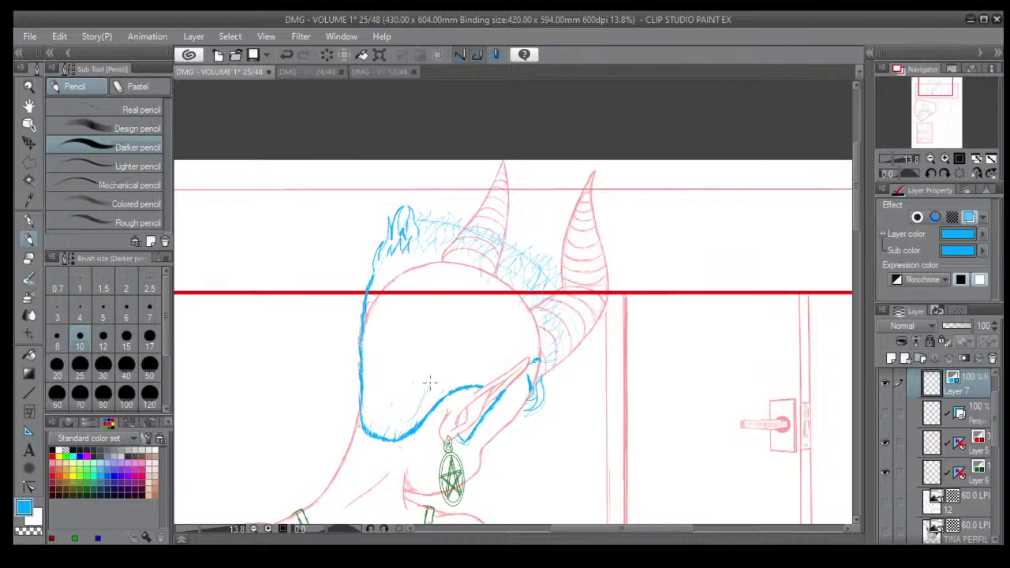
Try to outline a rounded patch of short hair above the top-panel girl's nape, and erase its upper edge.
{"action": "mouse_move", "coordinate": [432, 332]}
{"action": "left_mouse_down"}
{"action": "mouse_move", "coordinate": [392, 314]}
{"action": "mouse_move", "coordinate": [374, 328]}
{"action": "mouse_move", "coordinate": [375, 421]}
{"action": "mouse_move", "coordinate": [412, 419]}
{"action": "left_mouse_up"}
{"action": "left_click", "coordinate": [29, 259]}
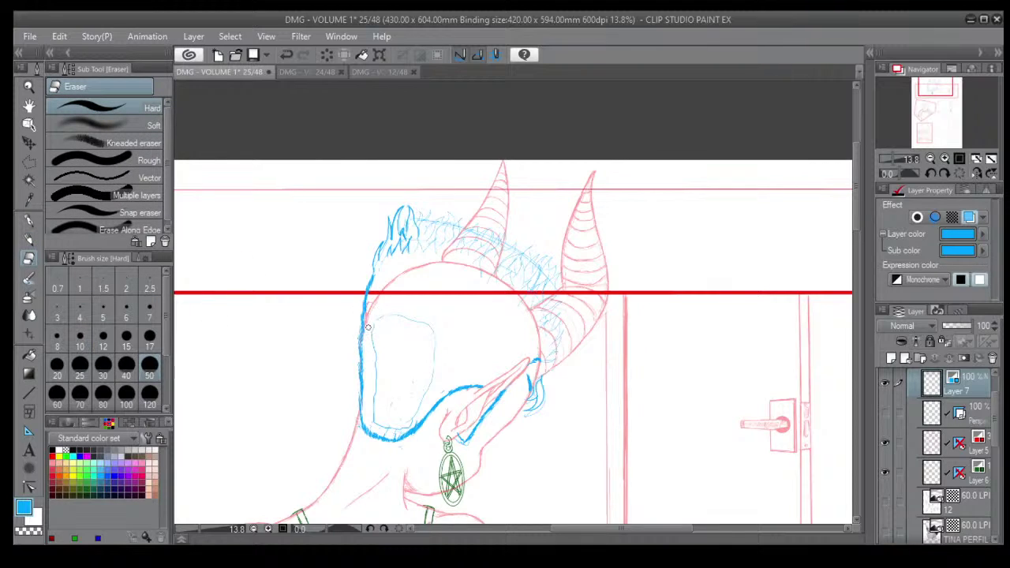
{"action": "mouse_move", "coordinate": [368, 326]}
{"action": "left_mouse_down"}
{"action": "mouse_move", "coordinate": [393, 309]}
{"action": "mouse_move", "coordinate": [421, 320]}
{"action": "mouse_move", "coordinate": [440, 351]}
{"action": "mouse_move", "coordinate": [376, 354]}
{"action": "left_mouse_up"}
{"action": "left_click", "coordinate": [29, 239]}
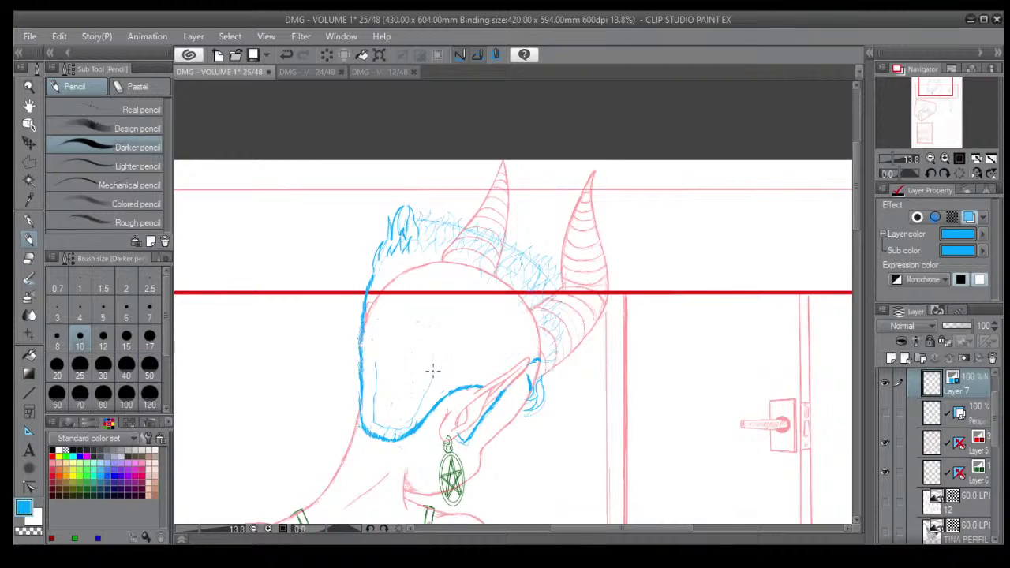
Try closing the nape patch with a new upper edge and filling it with slanted parallel hatching.
{"action": "mouse_move", "coordinate": [437, 370]}
{"action": "left_mouse_down"}
{"action": "mouse_move", "coordinate": [440, 353]}
{"action": "mouse_move", "coordinate": [408, 340]}
{"action": "mouse_move", "coordinate": [377, 341]}
{"action": "mouse_move", "coordinate": [376, 351]}
{"action": "left_mouse_up"}
{"action": "left_click_drag", "start_coordinate": [393, 342], "coordinate": [377, 367]}
{"action": "mouse_move", "coordinate": [418, 345]}
{"action": "left_mouse_down"}
{"action": "mouse_move", "coordinate": [376, 377]}
{"action": "mouse_move", "coordinate": [437, 358]}
{"action": "mouse_move", "coordinate": [392, 393]}
{"action": "mouse_move", "coordinate": [435, 379]}
{"action": "mouse_move", "coordinate": [378, 412]}
{"action": "mouse_move", "coordinate": [416, 408]}
{"action": "mouse_move", "coordinate": [389, 420]}
{"action": "left_mouse_up"}
{"action": "left_click_drag", "start_coordinate": [412, 415], "coordinate": [392, 423]}
{"action": "scroll", "coordinate": [409, 414], "scroll_direction": "down", "scroll_amount": 3}
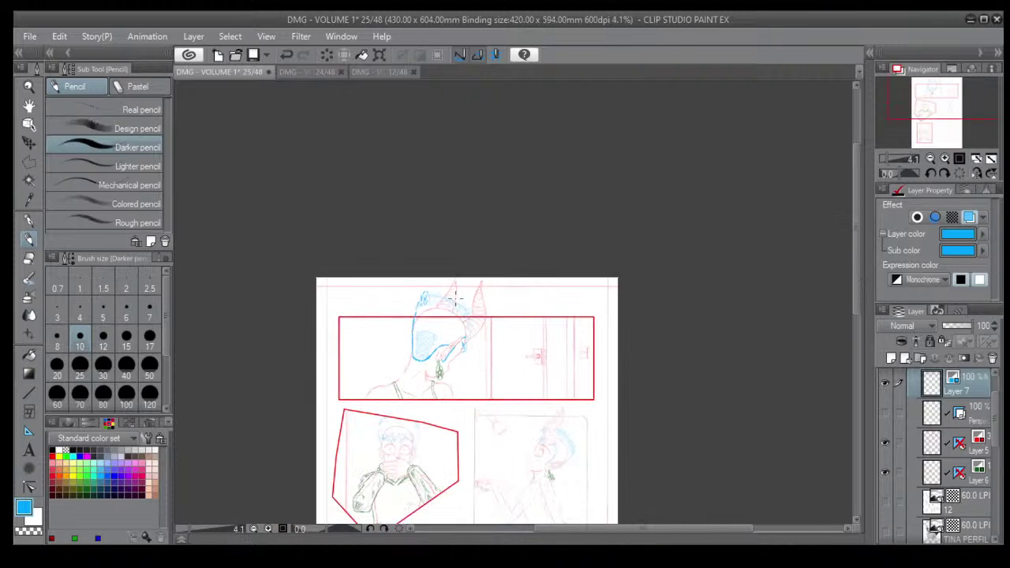
{"action": "scroll", "coordinate": [476, 348], "scroll_direction": "up", "scroll_amount": 3}
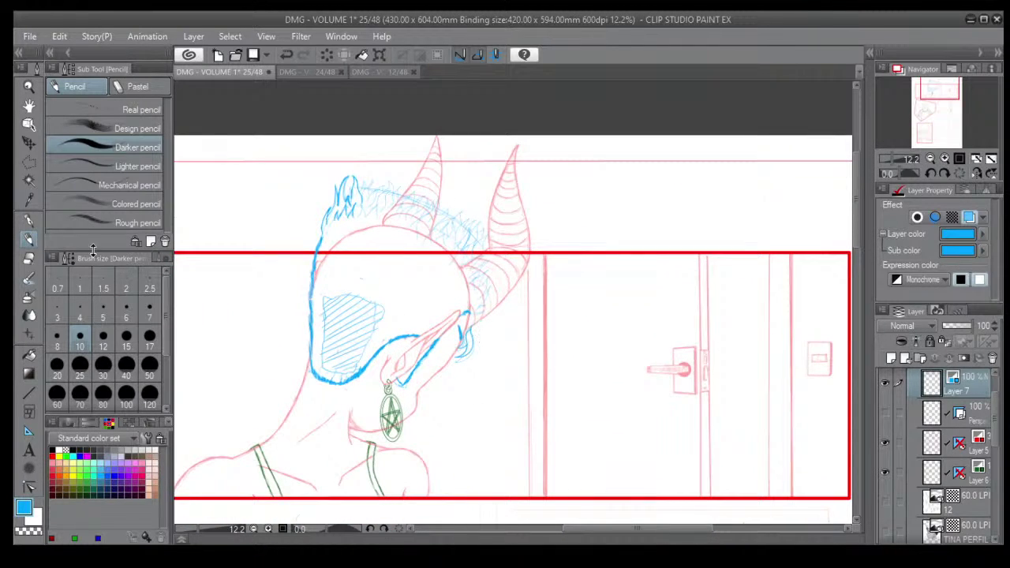
Erase the outlined, hatched patch inside the back of the head and return to the pencil.
{"action": "left_click", "coordinate": [27, 258]}
{"action": "mouse_move", "coordinate": [323, 317]}
{"action": "left_mouse_down"}
{"action": "mouse_move", "coordinate": [325, 343]}
{"action": "mouse_move", "coordinate": [342, 286]}
{"action": "mouse_move", "coordinate": [342, 338]}
{"action": "mouse_move", "coordinate": [352, 281]}
{"action": "mouse_move", "coordinate": [347, 325]}
{"action": "mouse_move", "coordinate": [364, 306]}
{"action": "mouse_move", "coordinate": [360, 281]}
{"action": "mouse_move", "coordinate": [351, 334]}
{"action": "mouse_move", "coordinate": [376, 286]}
{"action": "mouse_move", "coordinate": [371, 333]}
{"action": "mouse_move", "coordinate": [385, 310]}
{"action": "mouse_move", "coordinate": [375, 289]}
{"action": "mouse_move", "coordinate": [359, 332]}
{"action": "mouse_move", "coordinate": [356, 305]}
{"action": "mouse_move", "coordinate": [364, 349]}
{"action": "mouse_move", "coordinate": [366, 328]}
{"action": "mouse_move", "coordinate": [336, 360]}
{"action": "mouse_move", "coordinate": [337, 323]}
{"action": "mouse_move", "coordinate": [322, 361]}
{"action": "mouse_move", "coordinate": [335, 370]}
{"action": "mouse_move", "coordinate": [334, 344]}
{"action": "mouse_move", "coordinate": [353, 370]}
{"action": "mouse_move", "coordinate": [352, 345]}
{"action": "left_mouse_up"}
{"action": "left_click", "coordinate": [28, 240]}
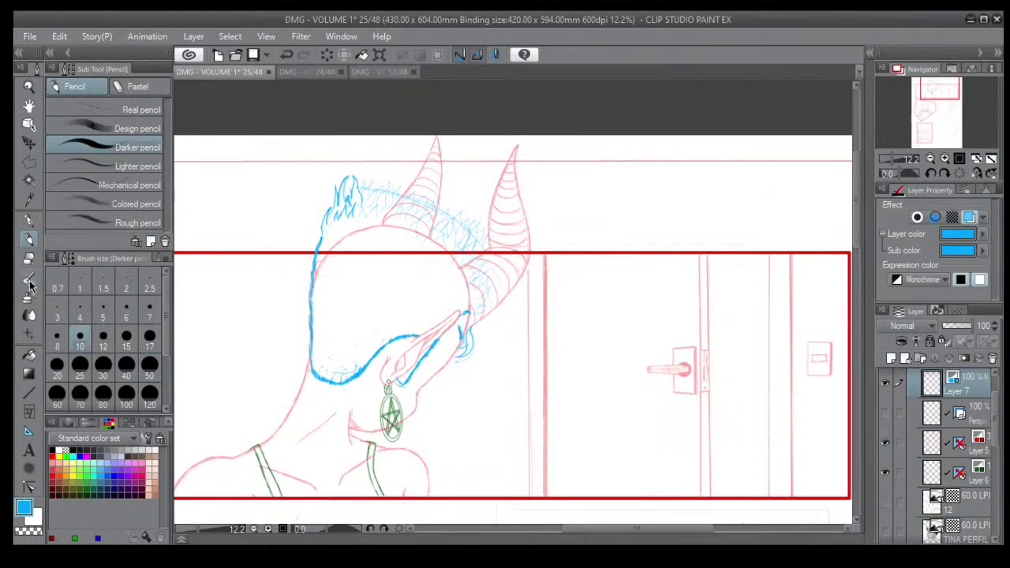
Shade the short hair from the back of the head to the ear with rows of fine slanted strokes at brush size 4.
{"action": "left_click", "coordinate": [79, 315]}
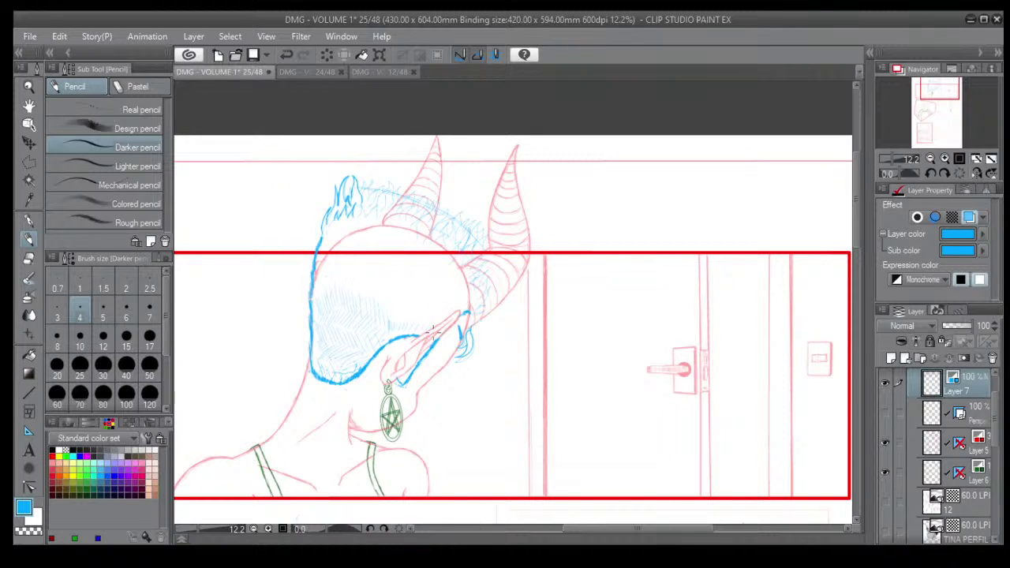
{"action": "scroll", "coordinate": [415, 330], "scroll_direction": "down", "scroll_amount": 1}
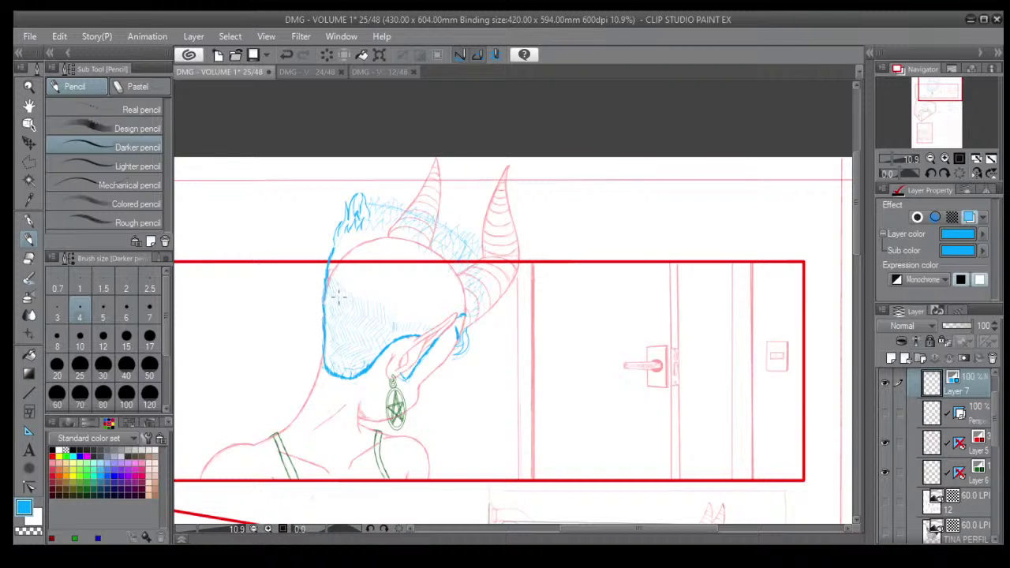
{"action": "scroll", "coordinate": [340, 294], "scroll_direction": "down", "scroll_amount": 2}
{"action": "scroll", "coordinate": [340, 291], "scroll_direction": "up", "scroll_amount": 4}
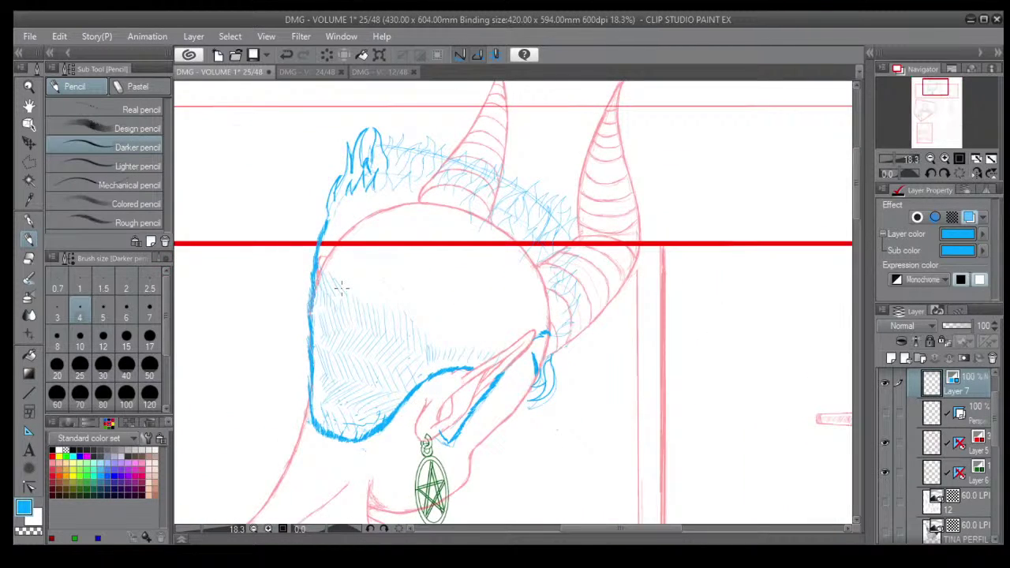
{"action": "scroll", "coordinate": [340, 288], "scroll_direction": "down", "scroll_amount": 3}
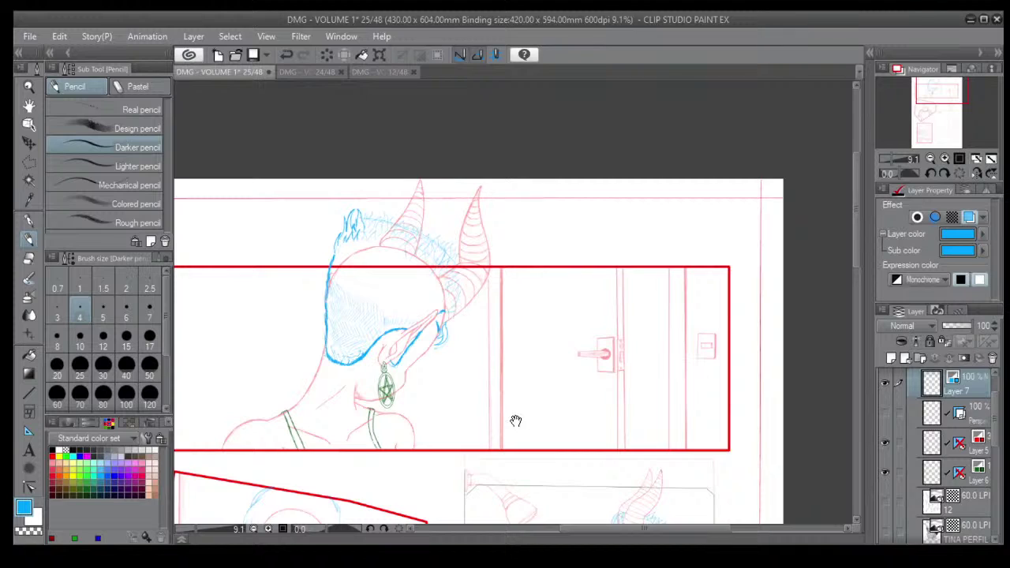
Compare the top-panel girl's shaded hair with the characters' hair in the panels below.
{"action": "left_click_drag", "start_coordinate": [517, 420], "coordinate": [533, 278]}
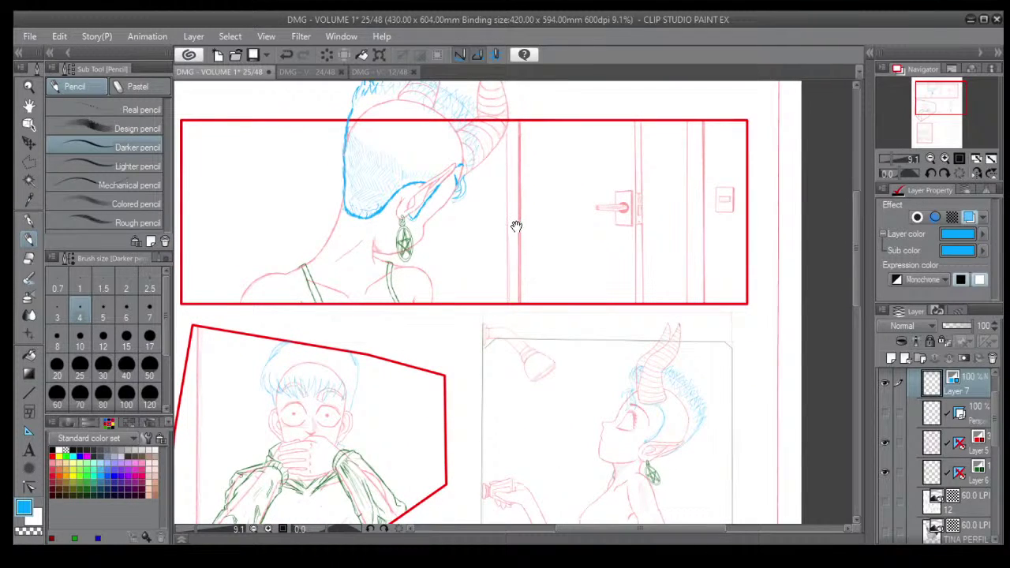
{"action": "left_click_drag", "start_coordinate": [514, 226], "coordinate": [487, 326]}
{"action": "left_click_drag", "start_coordinate": [550, 344], "coordinate": [537, 279]}
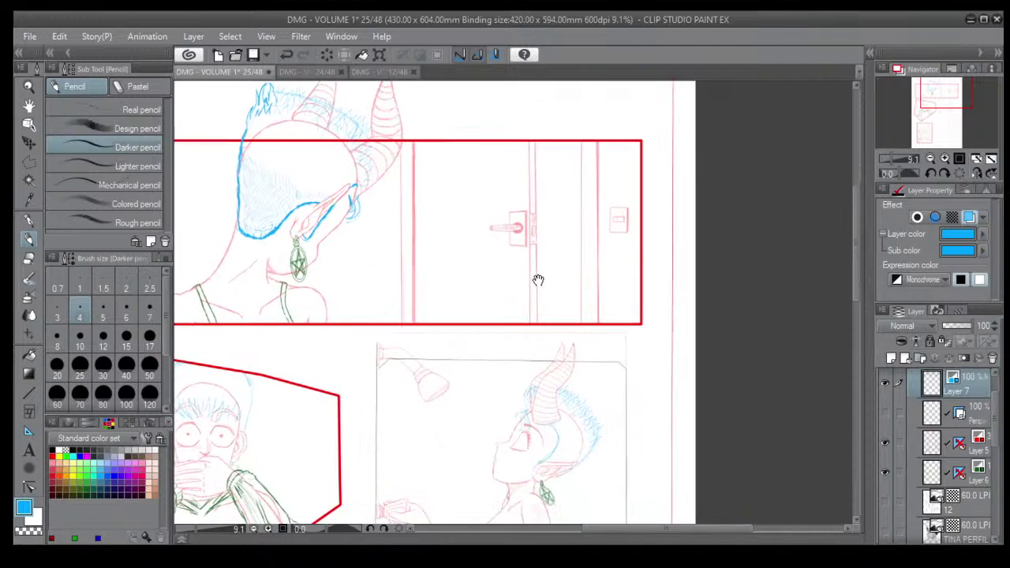
{"action": "scroll", "coordinate": [536, 280], "scroll_direction": "up", "scroll_amount": 1}
{"action": "scroll", "coordinate": [537, 279], "scroll_direction": "down", "scroll_amount": 2}
{"action": "scroll", "coordinate": [394, 293], "scroll_direction": "down", "scroll_amount": 1}
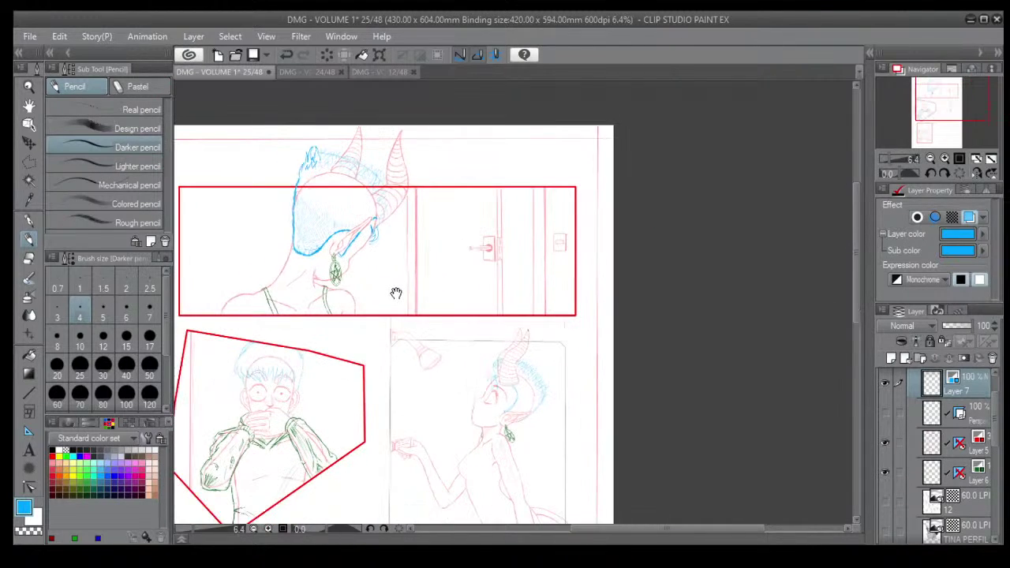
{"action": "left_click_drag", "start_coordinate": [366, 321], "coordinate": [411, 327]}
{"action": "left_click_drag", "start_coordinate": [392, 236], "coordinate": [392, 382]}
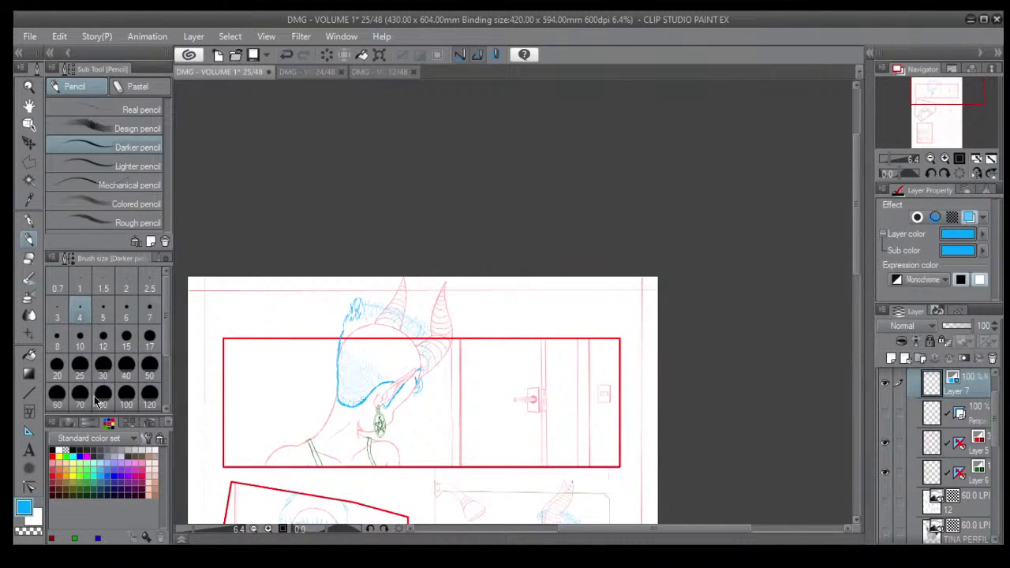
Set the pencil's brush size to 10 for the spiky strands along the top-panel girl's crown.
{"action": "left_click", "coordinate": [79, 341]}
{"action": "scroll", "coordinate": [379, 308], "scroll_direction": "up", "scroll_amount": 8}
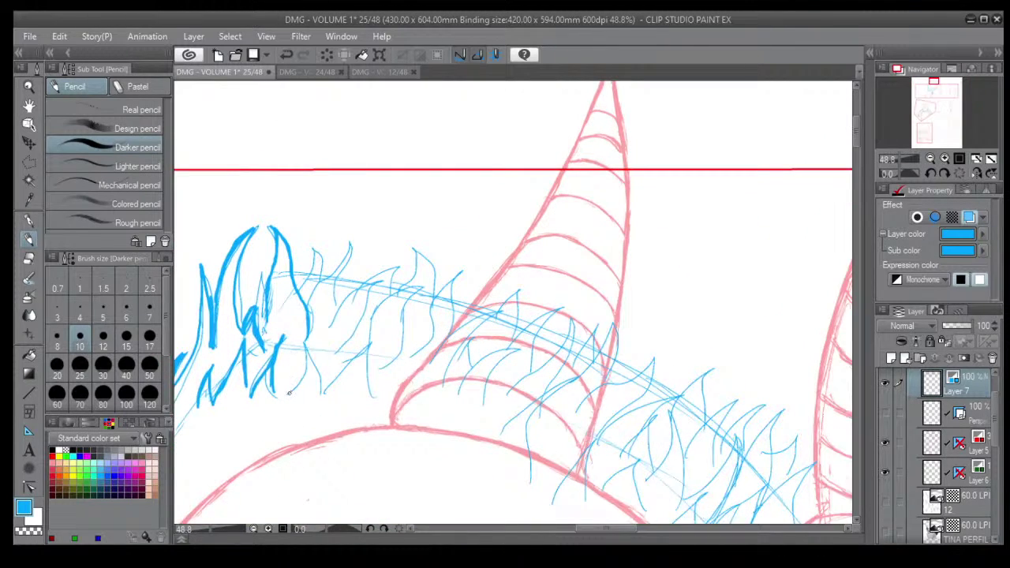
Trace the lower row of hair tufts and the first curved locks behind the front tuft with the size 10 Darker pencil.
{"action": "mouse_move", "coordinate": [289, 394]}
{"action": "left_mouse_down"}
{"action": "mouse_move", "coordinate": [305, 343]}
{"action": "mouse_move", "coordinate": [295, 386]}
{"action": "left_mouse_up"}
{"action": "left_click_drag", "start_coordinate": [303, 347], "coordinate": [321, 394]}
{"action": "left_click_drag", "start_coordinate": [371, 344], "coordinate": [326, 393]}
{"action": "left_click_drag", "start_coordinate": [371, 345], "coordinate": [366, 392]}
{"action": "mouse_move", "coordinate": [382, 281]}
{"action": "left_mouse_down"}
{"action": "mouse_move", "coordinate": [344, 301]}
{"action": "mouse_move", "coordinate": [324, 332]}
{"action": "left_mouse_up"}
{"action": "mouse_move", "coordinate": [375, 291]}
{"action": "left_mouse_down"}
{"action": "mouse_move", "coordinate": [381, 281]}
{"action": "mouse_move", "coordinate": [347, 337]}
{"action": "left_mouse_up"}
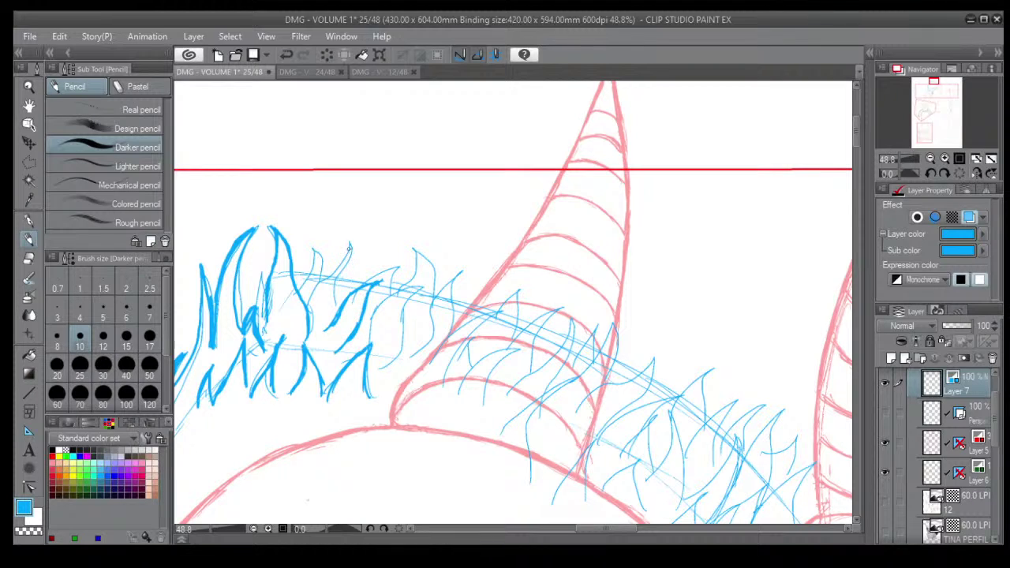
Outline the pointed spikes on the hair's upper edge just behind the tall front tuft, undoing and redrawing stray strokes.
{"action": "left_click_drag", "start_coordinate": [352, 240], "coordinate": [335, 306]}
{"action": "mouse_move", "coordinate": [352, 240]}
{"action": "left_mouse_down"}
{"action": "mouse_move", "coordinate": [308, 302]}
{"action": "mouse_move", "coordinate": [311, 242]}
{"action": "mouse_move", "coordinate": [296, 285]}
{"action": "mouse_move", "coordinate": [308, 254]}
{"action": "left_mouse_up"}
{"action": "key", "text": "ctrl+z"}
{"action": "key", "text": "ctrl+z"}
{"action": "mouse_move", "coordinate": [313, 251]}
{"action": "left_mouse_down"}
{"action": "mouse_move", "coordinate": [295, 292]}
{"action": "mouse_move", "coordinate": [325, 276]}
{"action": "left_mouse_up"}
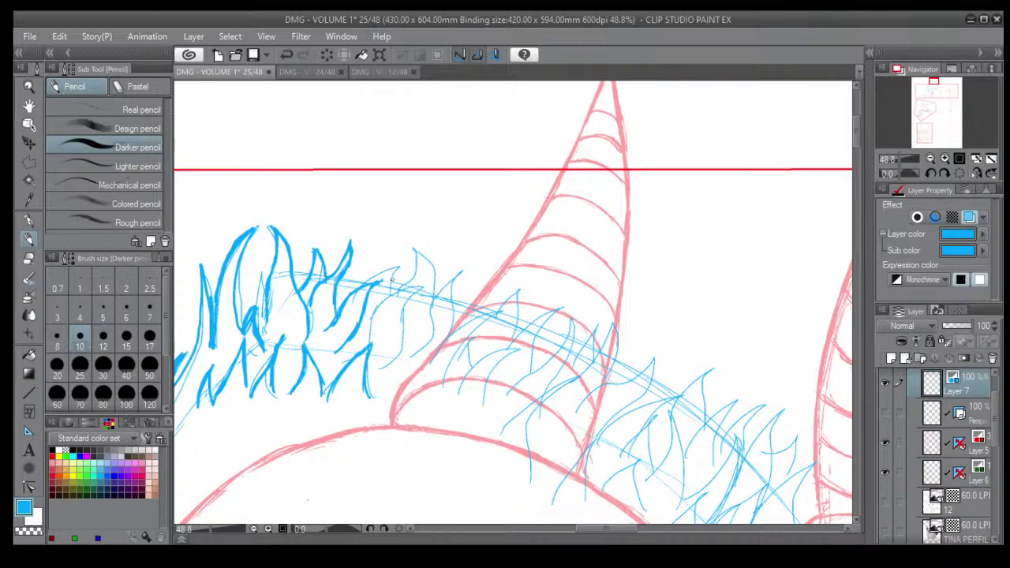
Trace the curved locks between the front spikes and the base of the far horn, following the rough sketch.
{"action": "mouse_move", "coordinate": [392, 293]}
{"action": "left_mouse_down"}
{"action": "mouse_move", "coordinate": [404, 255]}
{"action": "mouse_move", "coordinate": [358, 285]}
{"action": "mouse_move", "coordinate": [376, 257]}
{"action": "mouse_move", "coordinate": [338, 289]}
{"action": "left_mouse_up"}
{"action": "mouse_move", "coordinate": [420, 285]}
{"action": "left_mouse_down"}
{"action": "mouse_move", "coordinate": [397, 292]}
{"action": "mouse_move", "coordinate": [368, 332]}
{"action": "left_mouse_up"}
{"action": "mouse_move", "coordinate": [416, 289]}
{"action": "left_mouse_down"}
{"action": "mouse_move", "coordinate": [402, 309]}
{"action": "mouse_move", "coordinate": [398, 360]}
{"action": "mouse_move", "coordinate": [372, 378]}
{"action": "left_mouse_up"}
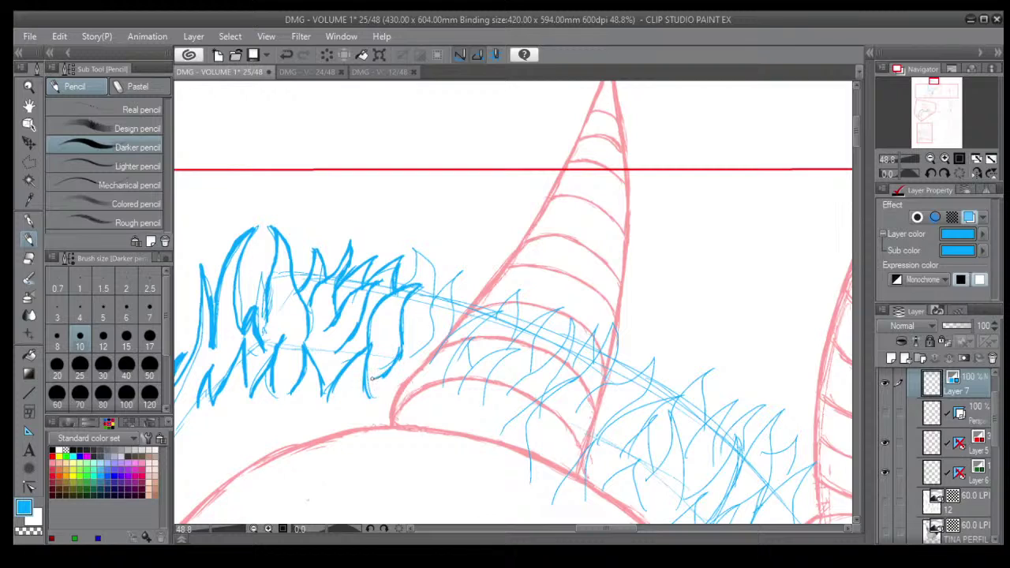
{"action": "mouse_move", "coordinate": [461, 273]}
{"action": "left_mouse_down"}
{"action": "mouse_move", "coordinate": [438, 292]}
{"action": "mouse_move", "coordinate": [430, 339]}
{"action": "mouse_move", "coordinate": [411, 356]}
{"action": "left_mouse_up"}
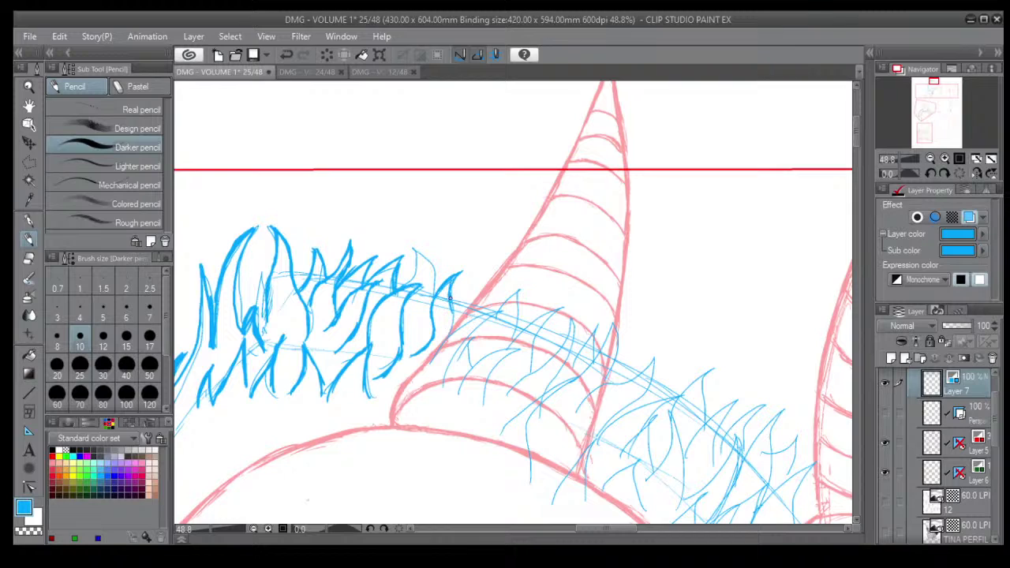
Draw bold spiky hair tufts across the base of the far horn, following the rough guide lines.
{"action": "scroll", "coordinate": [454, 300], "scroll_direction": "down", "scroll_amount": 2}
{"action": "scroll", "coordinate": [463, 301], "scroll_direction": "down", "scroll_amount": 1}
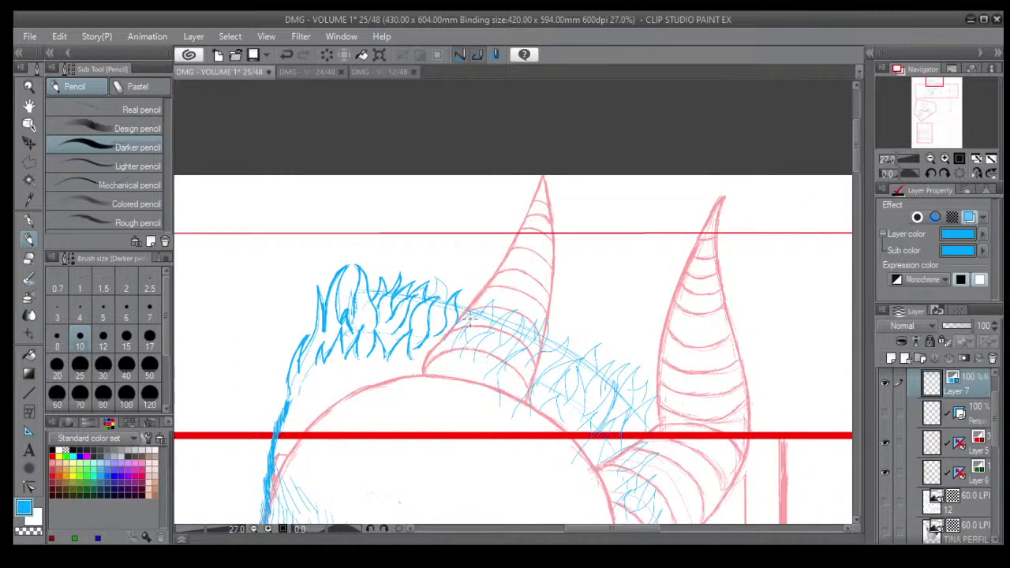
{"action": "left_click_drag", "start_coordinate": [474, 312], "coordinate": [458, 342]}
{"action": "mouse_move", "coordinate": [475, 313]}
{"action": "left_mouse_down"}
{"action": "mouse_move", "coordinate": [455, 352]}
{"action": "mouse_move", "coordinate": [468, 316]}
{"action": "mouse_move", "coordinate": [457, 325]}
{"action": "mouse_move", "coordinate": [456, 362]}
{"action": "left_mouse_up"}
{"action": "left_click_drag", "start_coordinate": [485, 329], "coordinate": [474, 377]}
{"action": "left_click_drag", "start_coordinate": [491, 311], "coordinate": [486, 294]}
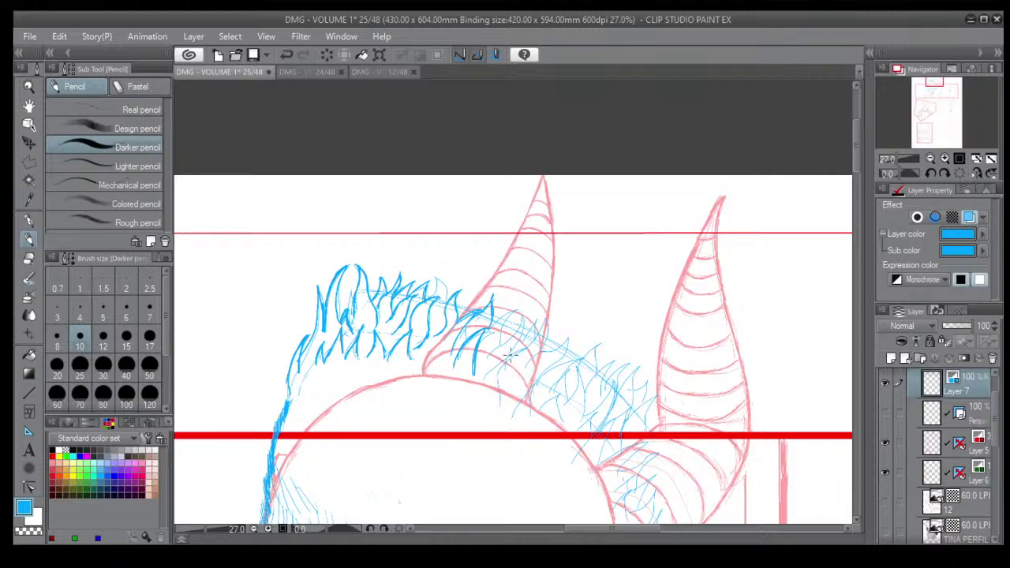
{"action": "mouse_move", "coordinate": [517, 344]}
{"action": "left_mouse_down"}
{"action": "mouse_move", "coordinate": [521, 316]}
{"action": "mouse_move", "coordinate": [513, 354]}
{"action": "left_mouse_up"}
{"action": "mouse_move", "coordinate": [522, 313]}
{"action": "left_mouse_down"}
{"action": "mouse_move", "coordinate": [504, 340]}
{"action": "mouse_move", "coordinate": [512, 317]}
{"action": "mouse_move", "coordinate": [487, 337]}
{"action": "left_mouse_up"}
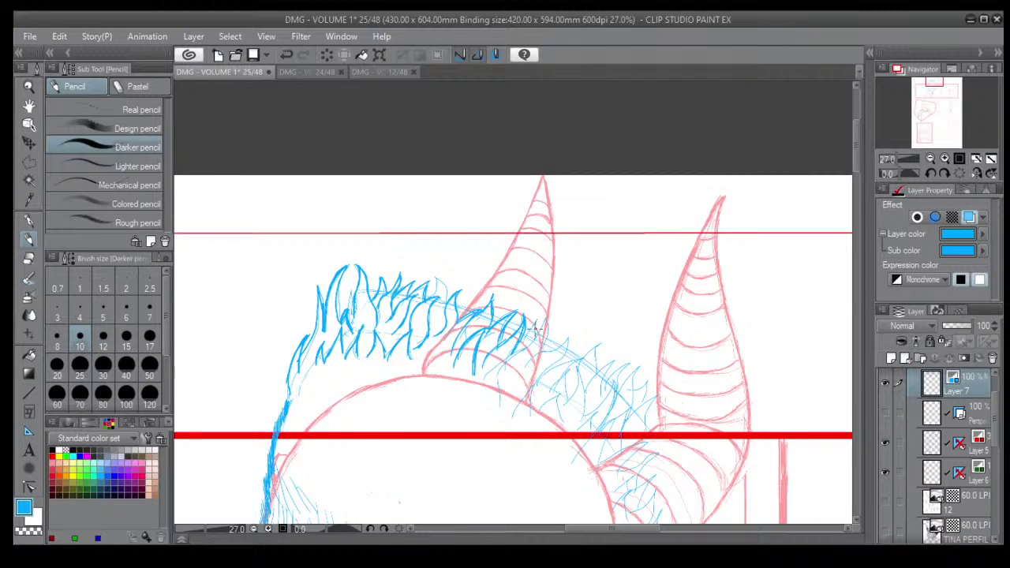
Continue the spiky tufts past the far horn's rear edge and down towards the skull outline.
{"action": "left_click_drag", "start_coordinate": [548, 314], "coordinate": [494, 378]}
{"action": "mouse_move", "coordinate": [543, 319]}
{"action": "left_mouse_down"}
{"action": "mouse_move", "coordinate": [535, 351]}
{"action": "mouse_move", "coordinate": [529, 332]}
{"action": "left_mouse_up"}
{"action": "mouse_move", "coordinate": [555, 346]}
{"action": "left_mouse_down"}
{"action": "mouse_move", "coordinate": [525, 362]}
{"action": "mouse_move", "coordinate": [571, 332]}
{"action": "mouse_move", "coordinate": [555, 368]}
{"action": "mouse_move", "coordinate": [581, 352]}
{"action": "mouse_move", "coordinate": [533, 389]}
{"action": "left_mouse_up"}
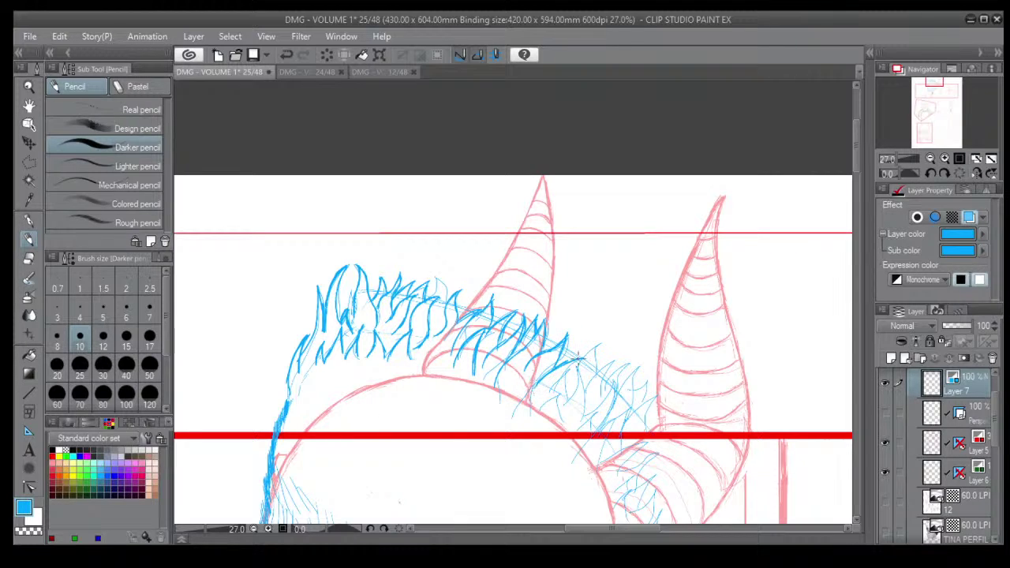
{"action": "mouse_move", "coordinate": [579, 359]}
{"action": "left_mouse_down"}
{"action": "mouse_move", "coordinate": [554, 385]}
{"action": "mouse_move", "coordinate": [562, 368]}
{"action": "mouse_move", "coordinate": [542, 414]}
{"action": "mouse_move", "coordinate": [556, 429]}
{"action": "left_mouse_up"}
{"action": "left_click_drag", "start_coordinate": [577, 378], "coordinate": [559, 415]}
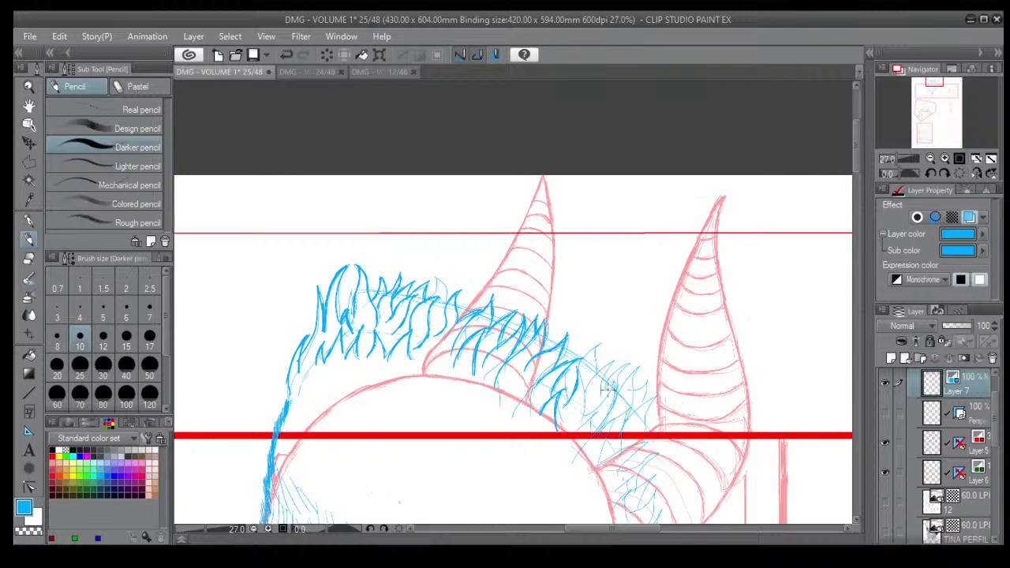
Fill the lower hairline along the skull curve with short spiky strokes, from the front to below the far horn.
{"action": "scroll", "coordinate": [629, 355], "scroll_direction": "down", "scroll_amount": 3}
{"action": "left_click_drag", "start_coordinate": [671, 447], "coordinate": [465, 293]}
{"action": "mouse_move", "coordinate": [379, 220]}
{"action": "left_mouse_down"}
{"action": "mouse_move", "coordinate": [412, 369]}
{"action": "mouse_move", "coordinate": [382, 371]}
{"action": "mouse_move", "coordinate": [374, 359]}
{"action": "mouse_move", "coordinate": [365, 368]}
{"action": "left_mouse_up"}
{"action": "scroll", "coordinate": [412, 369], "scroll_direction": "up", "scroll_amount": 4}
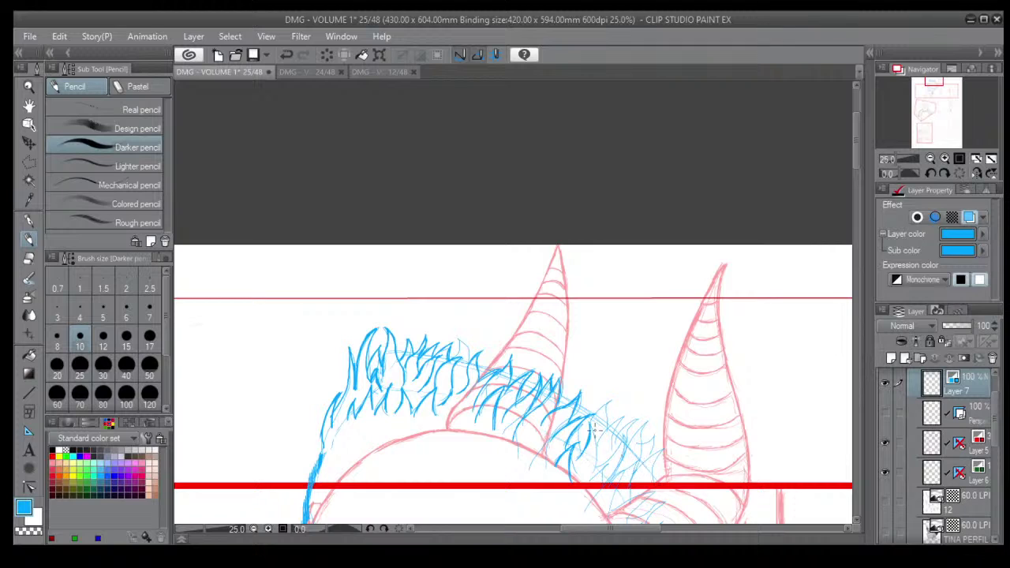
{"action": "scroll", "coordinate": [595, 430], "scroll_direction": "down", "scroll_amount": 5}
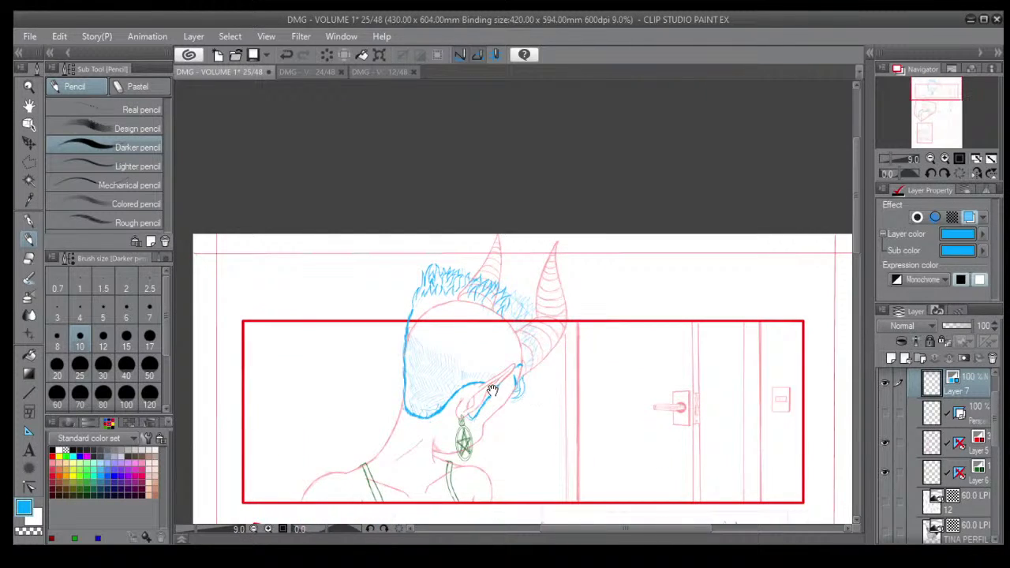
{"action": "left_click_drag", "start_coordinate": [451, 331], "coordinate": [457, 343]}
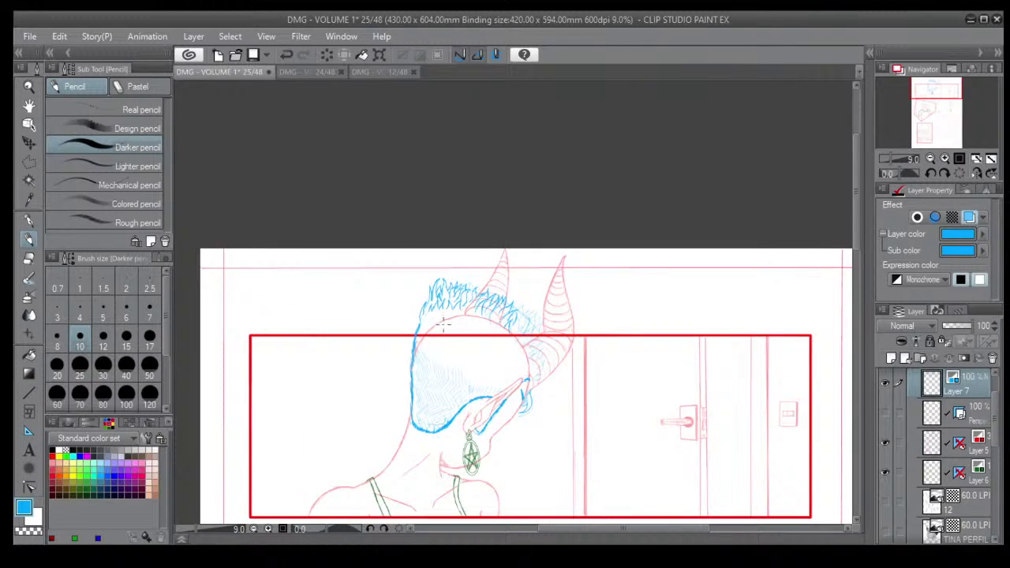
{"action": "scroll", "coordinate": [434, 319], "scroll_direction": "up", "scroll_amount": 3}
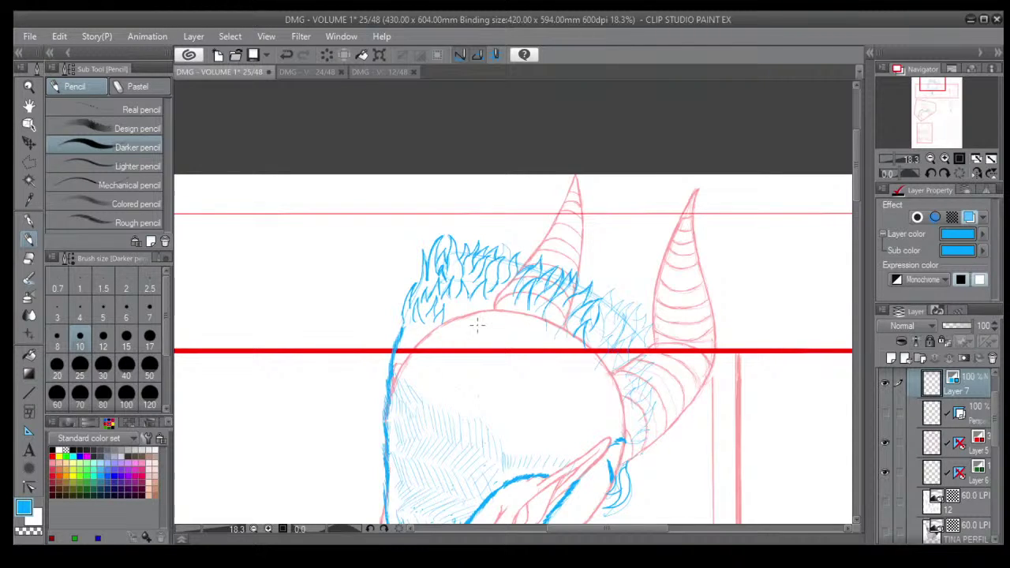
{"action": "mouse_move", "coordinate": [478, 325]}
{"action": "left_mouse_down"}
{"action": "mouse_move", "coordinate": [483, 314]}
{"action": "mouse_move", "coordinate": [466, 329]}
{"action": "mouse_move", "coordinate": [469, 305]}
{"action": "mouse_move", "coordinate": [458, 324]}
{"action": "mouse_move", "coordinate": [455, 306]}
{"action": "mouse_move", "coordinate": [446, 326]}
{"action": "left_mouse_up"}
{"action": "mouse_move", "coordinate": [505, 349]}
{"action": "left_mouse_down"}
{"action": "mouse_move", "coordinate": [525, 327]}
{"action": "mouse_move", "coordinate": [500, 333]}
{"action": "left_mouse_up"}
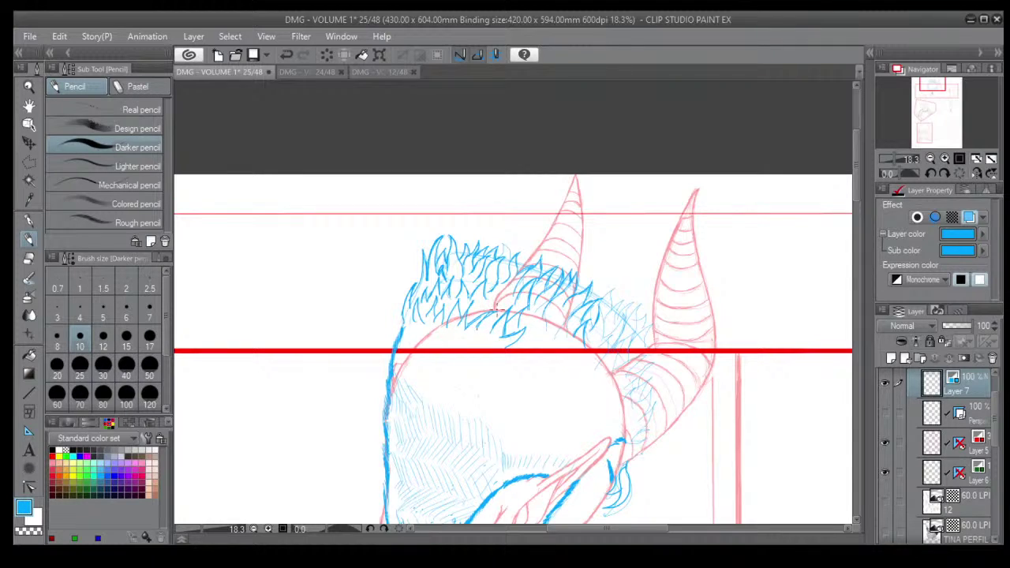
{"action": "left_click_drag", "start_coordinate": [493, 292], "coordinate": [476, 317]}
{"action": "mouse_move", "coordinate": [542, 304]}
{"action": "left_mouse_down"}
{"action": "mouse_move", "coordinate": [533, 322]}
{"action": "mouse_move", "coordinate": [564, 313]}
{"action": "mouse_move", "coordinate": [542, 336]}
{"action": "mouse_move", "coordinate": [562, 338]}
{"action": "mouse_move", "coordinate": [550, 336]}
{"action": "left_mouse_up"}
Trace the upper tufts midway between the two horns with bold pointed strokes.
{"action": "scroll", "coordinate": [552, 335], "scroll_direction": "down", "scroll_amount": 3}
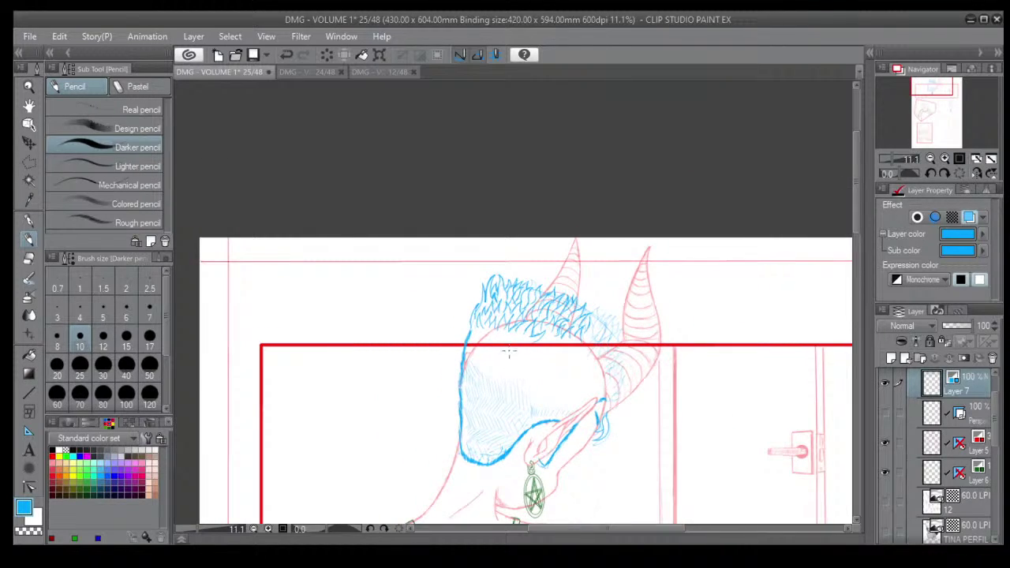
{"action": "scroll", "coordinate": [509, 355], "scroll_direction": "down", "scroll_amount": 2}
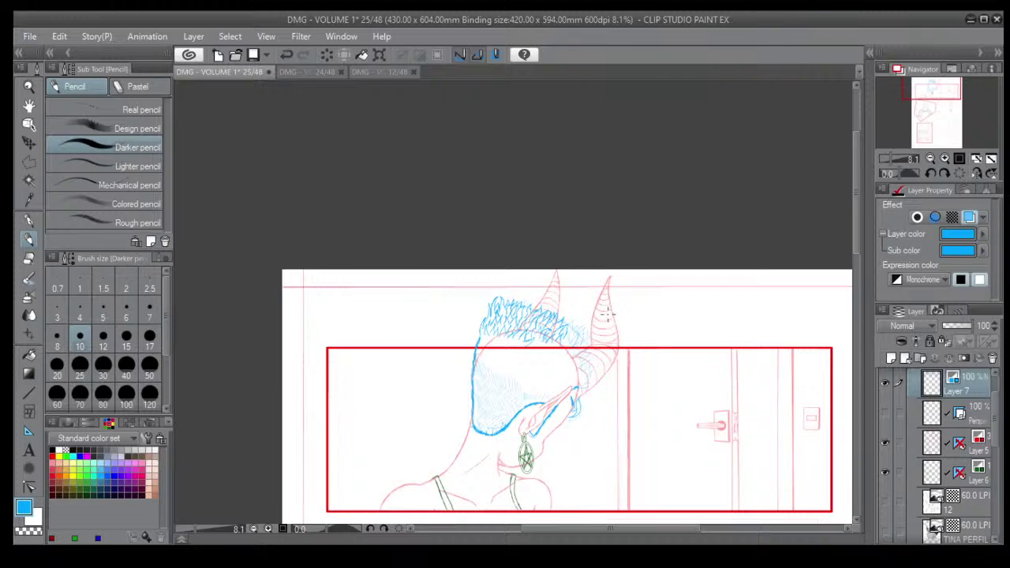
{"action": "scroll", "coordinate": [553, 316], "scroll_direction": "up", "scroll_amount": 3}
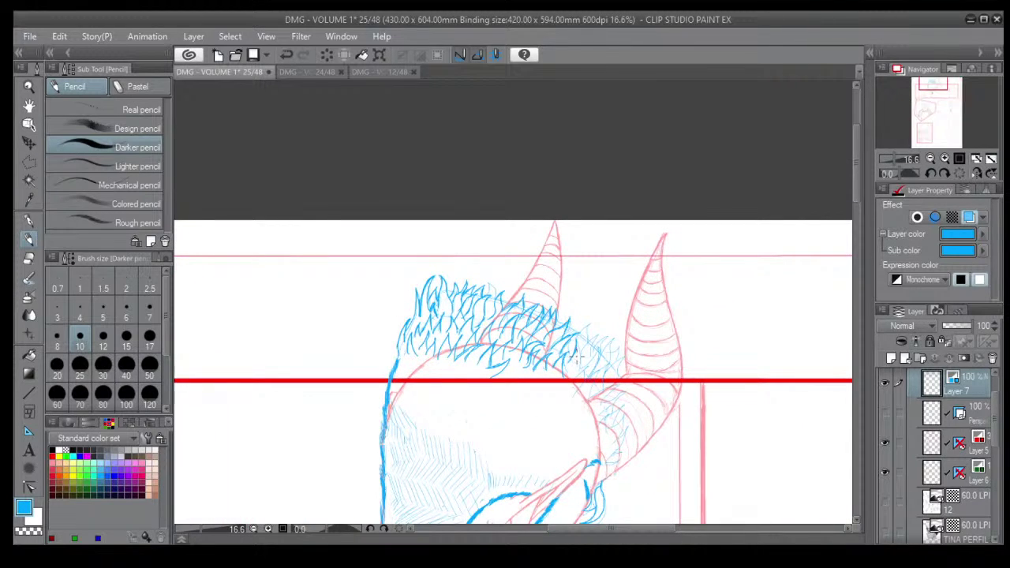
{"action": "left_click_drag", "start_coordinate": [591, 368], "coordinate": [535, 257]}
{"action": "left_click_drag", "start_coordinate": [553, 292], "coordinate": [474, 306]}
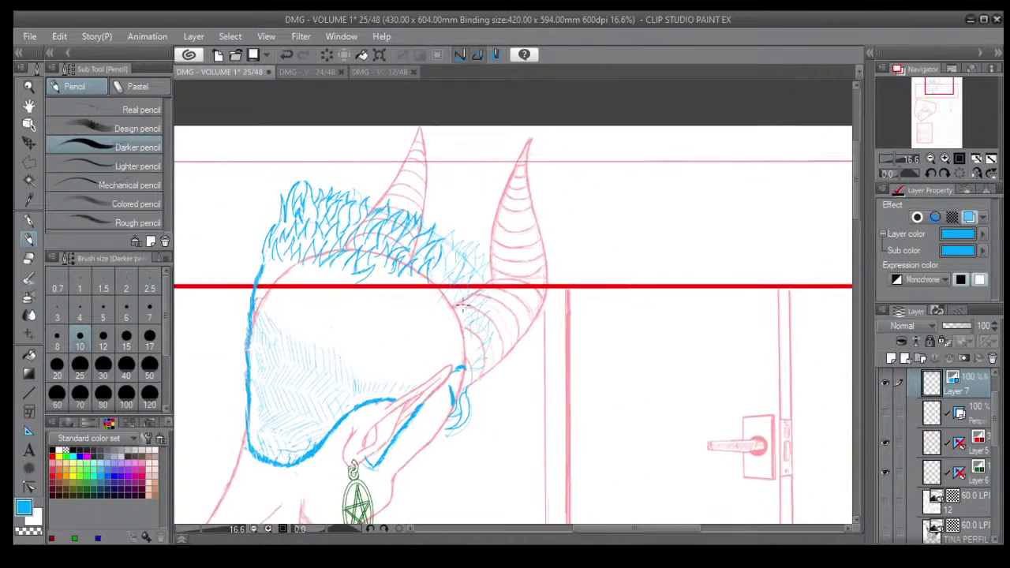
{"action": "scroll", "coordinate": [464, 305], "scroll_direction": "up", "scroll_amount": 3}
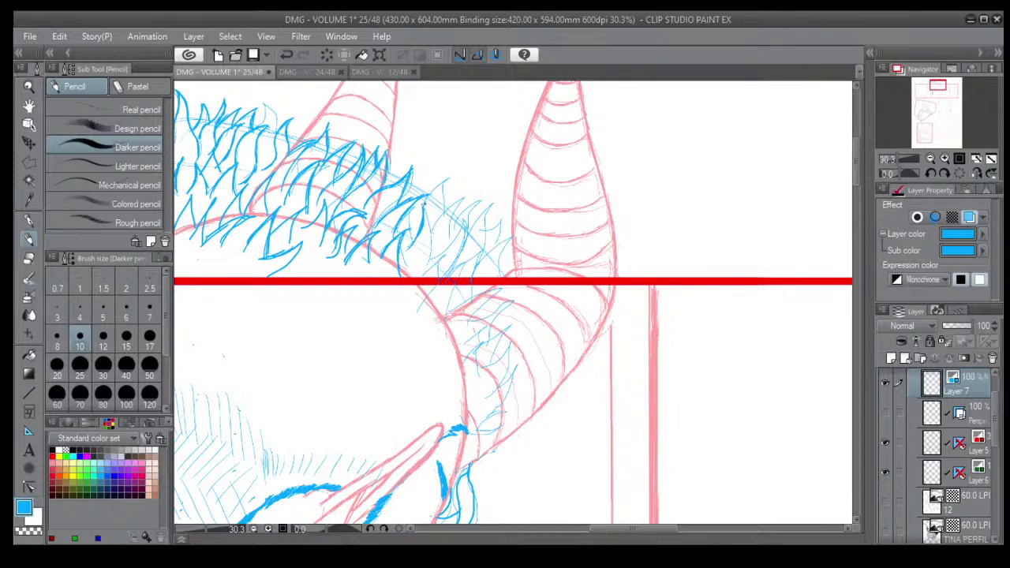
{"action": "left_click_drag", "start_coordinate": [425, 203], "coordinate": [424, 270]}
{"action": "mouse_move", "coordinate": [466, 197]}
{"action": "left_mouse_down"}
{"action": "mouse_move", "coordinate": [431, 232]}
{"action": "mouse_move", "coordinate": [443, 247]}
{"action": "left_mouse_up"}
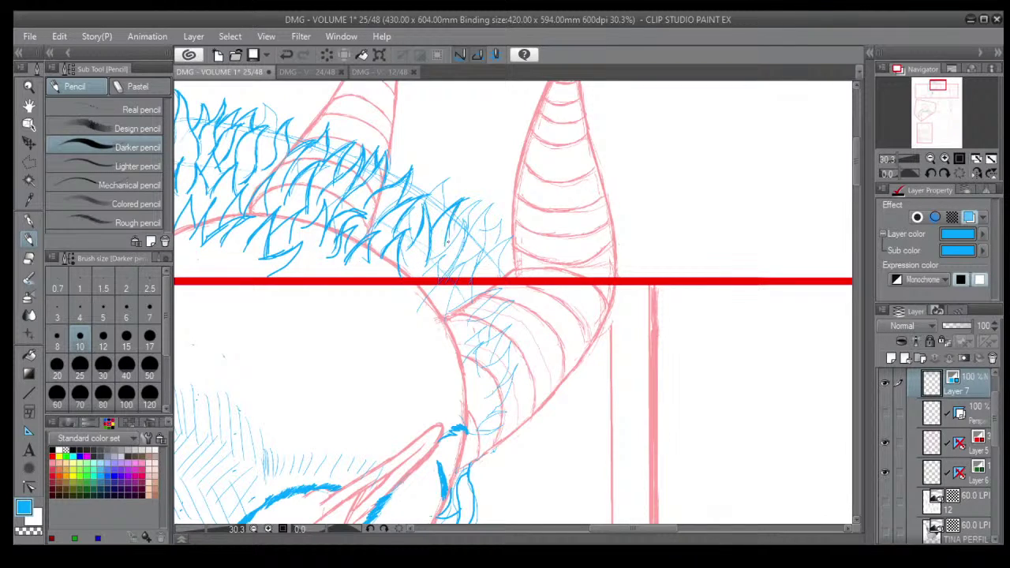
{"action": "left_click_drag", "start_coordinate": [448, 177], "coordinate": [443, 217]}
{"action": "left_click_drag", "start_coordinate": [446, 181], "coordinate": [423, 207]}
{"action": "mouse_move", "coordinate": [483, 201]}
{"action": "left_mouse_down"}
{"action": "mouse_move", "coordinate": [450, 232]}
{"action": "mouse_move", "coordinate": [446, 265]}
{"action": "mouse_move", "coordinate": [421, 306]}
{"action": "left_mouse_up"}
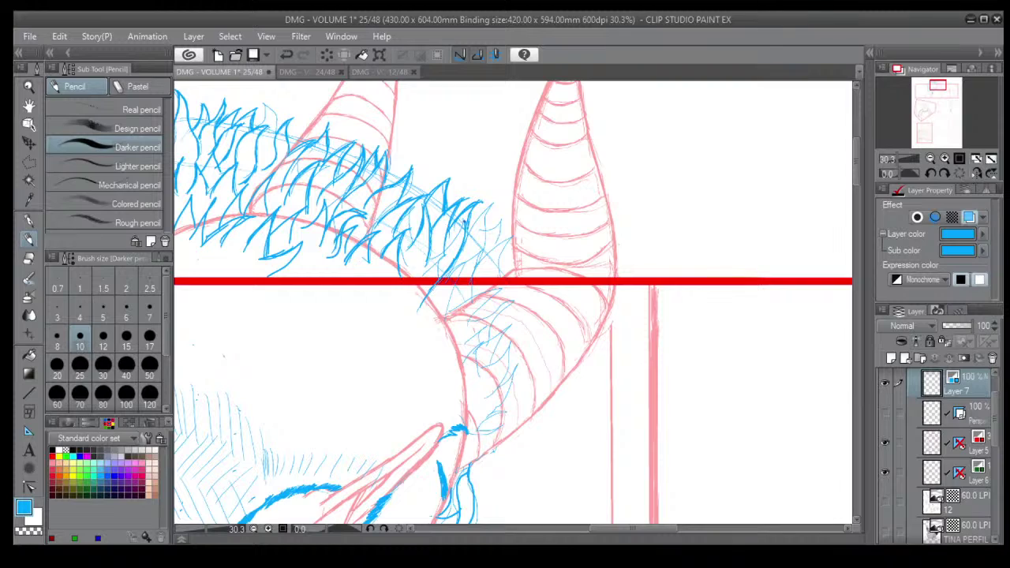
Add dense overlapping strands between the horns, reaching down to where the near horn meets the skull.
{"action": "mouse_move", "coordinate": [466, 221]}
{"action": "left_mouse_down"}
{"action": "mouse_move", "coordinate": [436, 255]}
{"action": "mouse_move", "coordinate": [439, 270]}
{"action": "mouse_move", "coordinate": [428, 257]}
{"action": "left_mouse_up"}
{"action": "left_click_drag", "start_coordinate": [487, 210], "coordinate": [480, 255]}
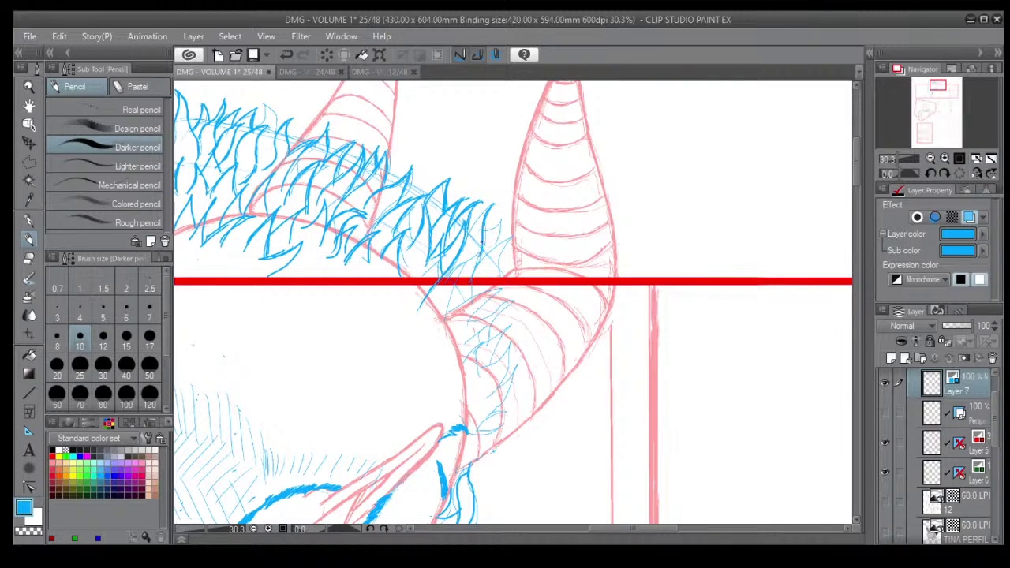
{"action": "mouse_move", "coordinate": [486, 210]}
{"action": "left_mouse_down"}
{"action": "mouse_move", "coordinate": [439, 282]}
{"action": "mouse_move", "coordinate": [448, 271]}
{"action": "mouse_move", "coordinate": [442, 321]}
{"action": "left_mouse_up"}
{"action": "left_click_drag", "start_coordinate": [454, 284], "coordinate": [443, 315]}
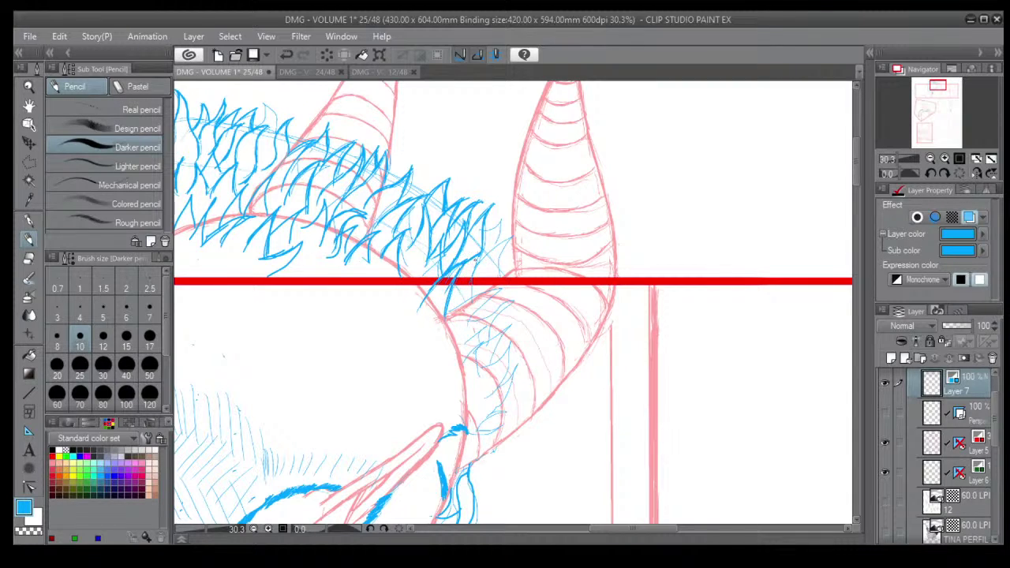
Draw the hair spikes tucked against the front edge of the near horn's base.
{"action": "mouse_move", "coordinate": [480, 259]}
{"action": "left_mouse_down"}
{"action": "mouse_move", "coordinate": [470, 291]}
{"action": "mouse_move", "coordinate": [469, 277]}
{"action": "left_mouse_up"}
{"action": "left_click_drag", "start_coordinate": [475, 274], "coordinate": [469, 300]}
{"action": "mouse_move", "coordinate": [510, 238]}
{"action": "left_mouse_down"}
{"action": "mouse_move", "coordinate": [479, 264]}
{"action": "mouse_move", "coordinate": [494, 281]}
{"action": "mouse_move", "coordinate": [499, 256]}
{"action": "left_mouse_up"}
{"action": "left_click_drag", "start_coordinate": [498, 264], "coordinate": [465, 306]}
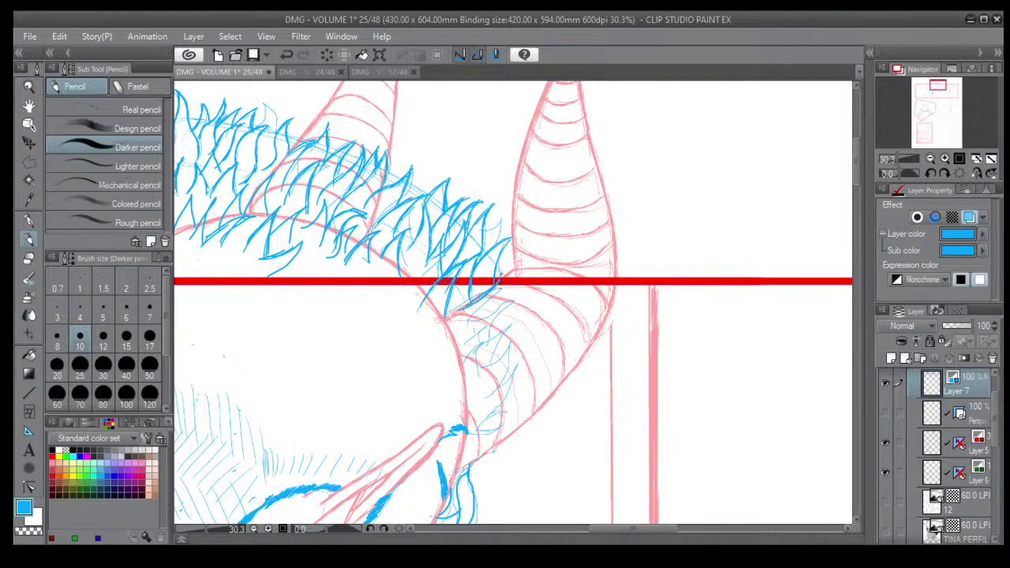
{"action": "mouse_move", "coordinate": [503, 272]}
{"action": "left_mouse_down"}
{"action": "mouse_move", "coordinate": [476, 324]}
{"action": "mouse_move", "coordinate": [465, 307]}
{"action": "mouse_move", "coordinate": [452, 313]}
{"action": "mouse_move", "coordinate": [480, 295]}
{"action": "mouse_move", "coordinate": [454, 315]}
{"action": "left_mouse_up"}
Draw spiky tufts over the lower curve of the near horn, along the back of the skull above the ear.
{"action": "mouse_move", "coordinate": [516, 297]}
{"action": "left_mouse_down"}
{"action": "mouse_move", "coordinate": [492, 306]}
{"action": "mouse_move", "coordinate": [520, 296]}
{"action": "mouse_move", "coordinate": [474, 359]}
{"action": "mouse_move", "coordinate": [479, 344]}
{"action": "mouse_move", "coordinate": [478, 376]}
{"action": "mouse_move", "coordinate": [476, 345]}
{"action": "mouse_move", "coordinate": [464, 368]}
{"action": "left_mouse_up"}
{"action": "left_click_drag", "start_coordinate": [512, 325], "coordinate": [493, 360]}
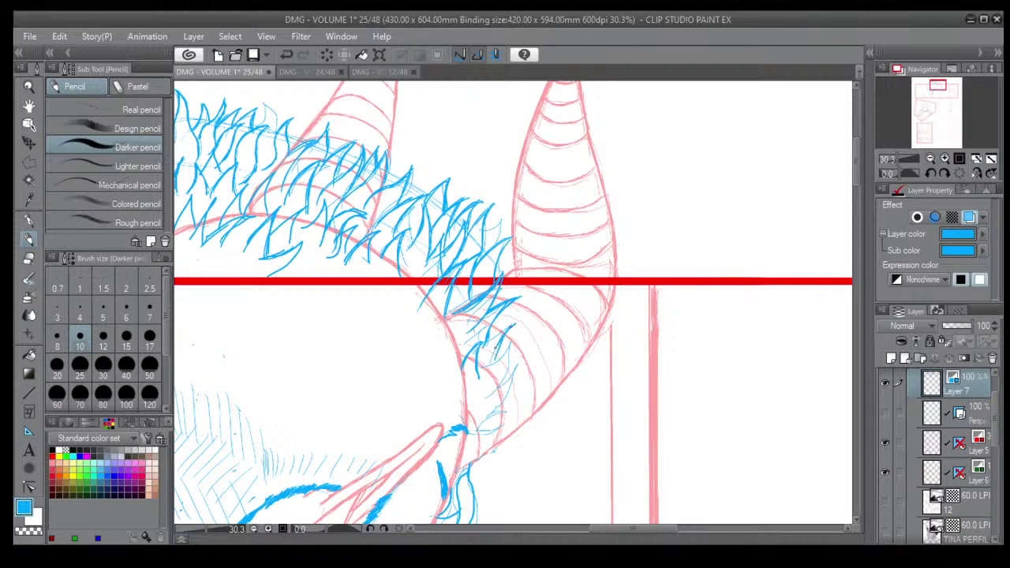
{"action": "left_click_drag", "start_coordinate": [508, 327], "coordinate": [487, 344]}
Erase the tall outer lock at the front of the hair with the Hard eraser.
{"action": "scroll", "coordinate": [577, 253], "scroll_direction": "down", "scroll_amount": 5}
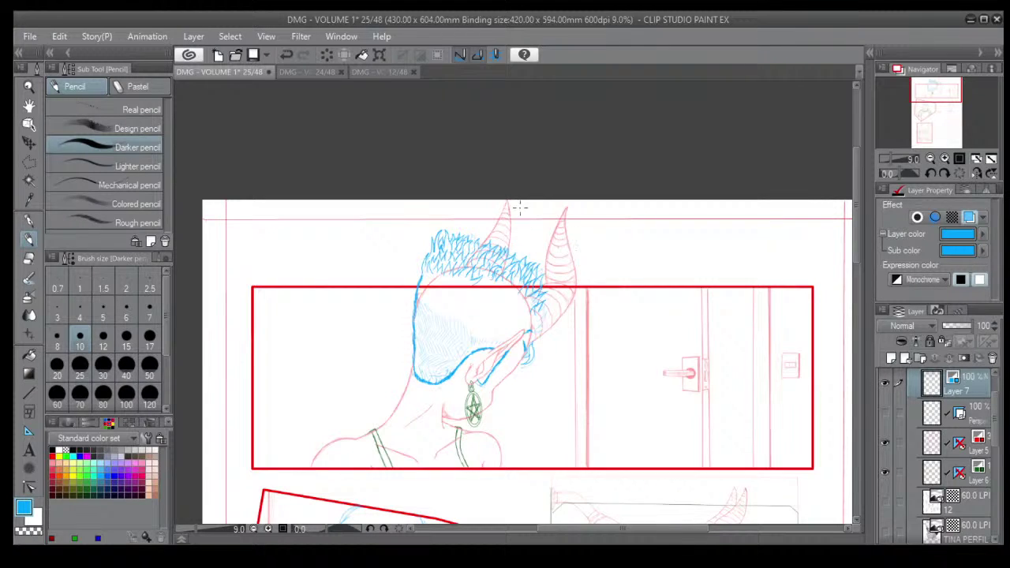
{"action": "left_click_drag", "start_coordinate": [500, 194], "coordinate": [512, 263]}
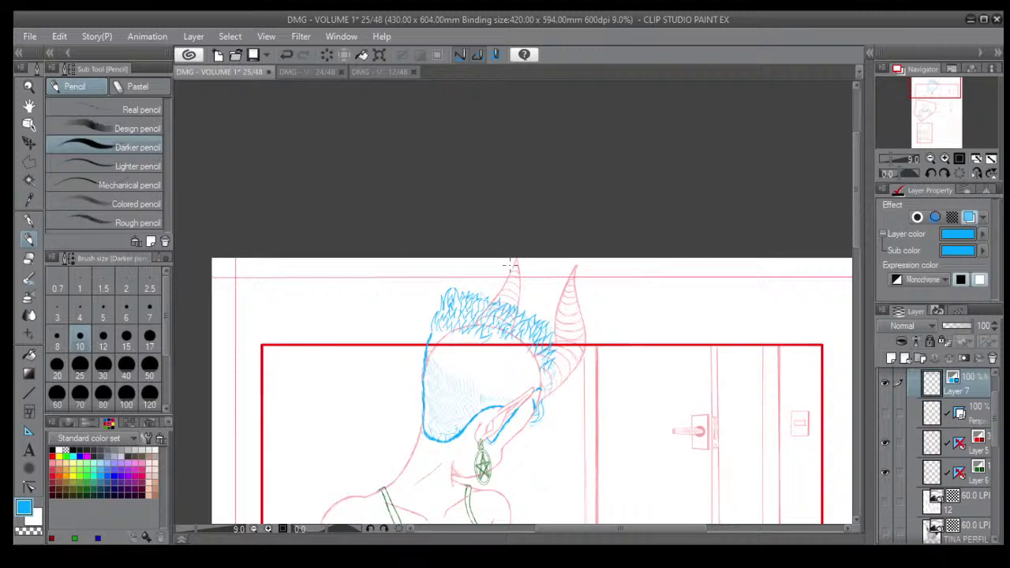
{"action": "left_click", "coordinate": [28, 259]}
{"action": "scroll", "coordinate": [505, 300], "scroll_direction": "up", "scroll_amount": 4}
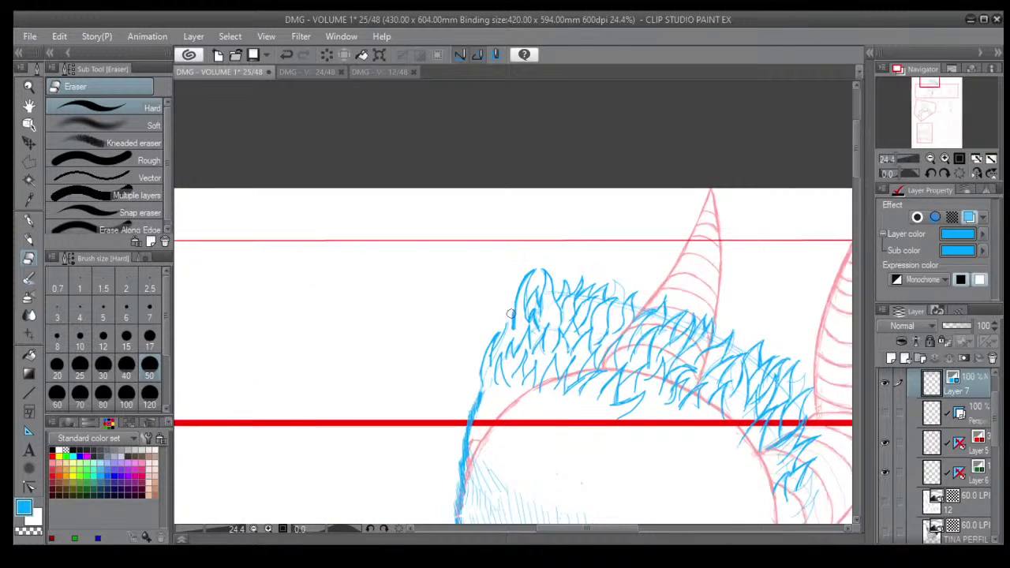
{"action": "mouse_move", "coordinate": [511, 313]}
{"action": "left_mouse_down"}
{"action": "mouse_move", "coordinate": [533, 268]}
{"action": "mouse_move", "coordinate": [512, 326]}
{"action": "mouse_move", "coordinate": [523, 298]}
{"action": "left_mouse_up"}
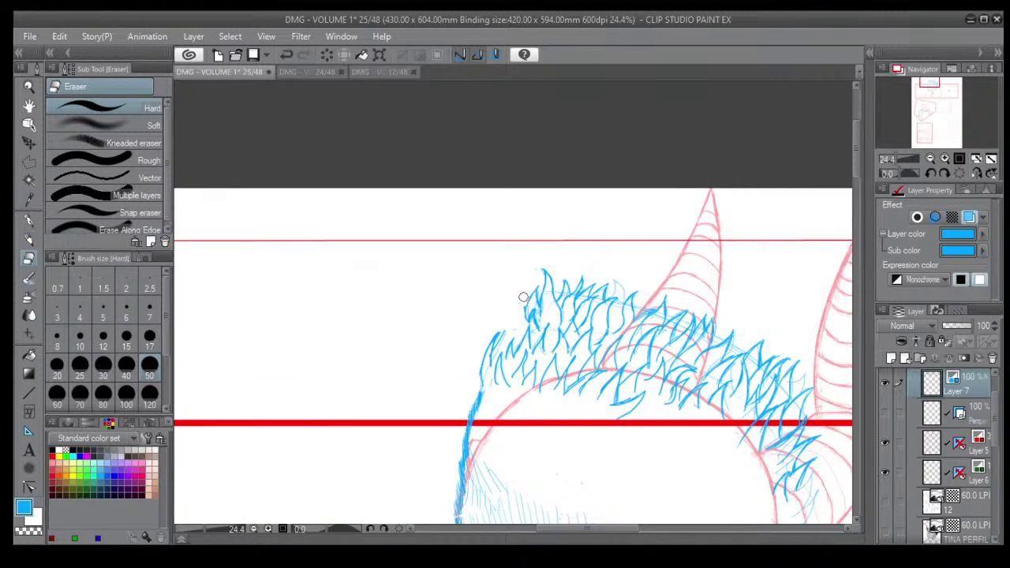
{"action": "scroll", "coordinate": [481, 295], "scroll_direction": "down", "scroll_amount": 3}
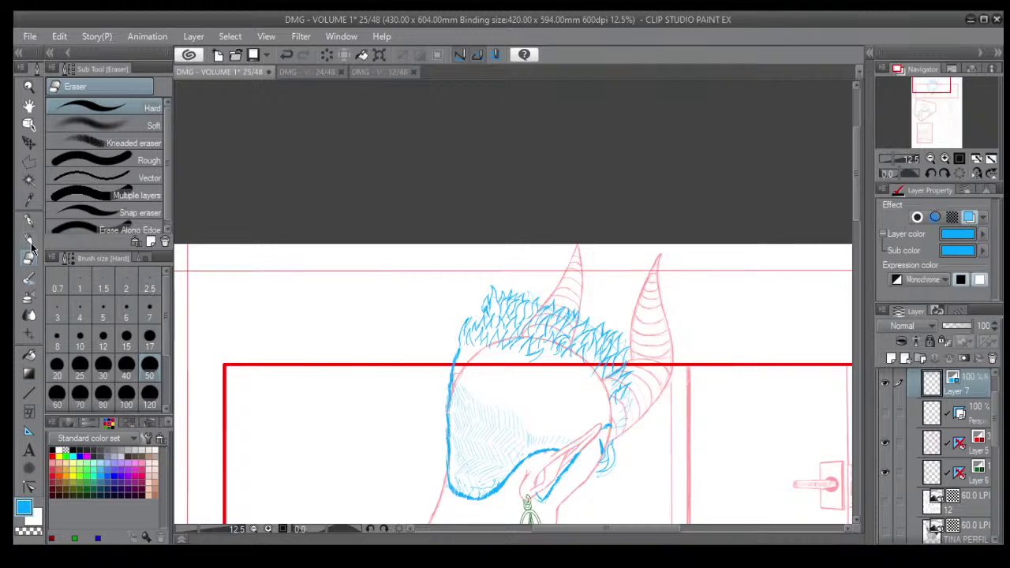
Redraw the front hair edge as shorter spikes with the Darker pencil and extend the strands above the ear.
{"action": "left_click", "coordinate": [30, 240]}
{"action": "scroll", "coordinate": [479, 324], "scroll_direction": "up", "scroll_amount": 2}
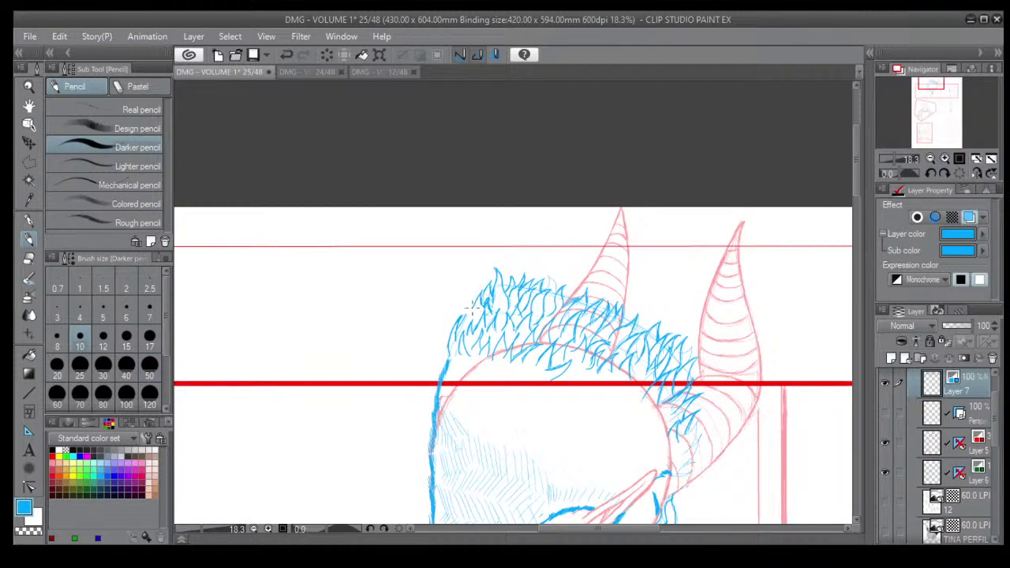
{"action": "scroll", "coordinate": [445, 341], "scroll_direction": "down", "scroll_amount": 1}
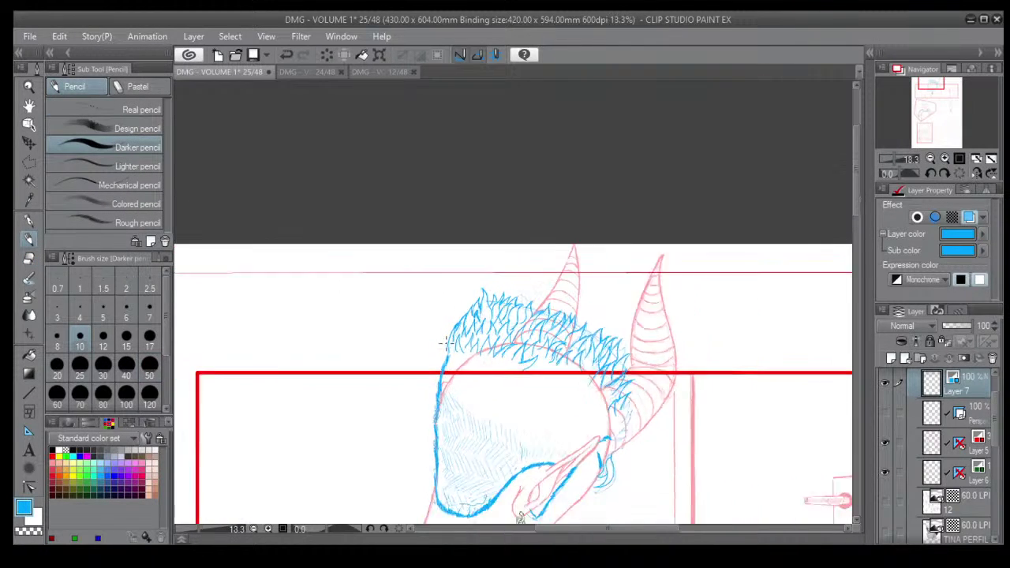
{"action": "scroll", "coordinate": [444, 341], "scroll_direction": "down", "scroll_amount": 2}
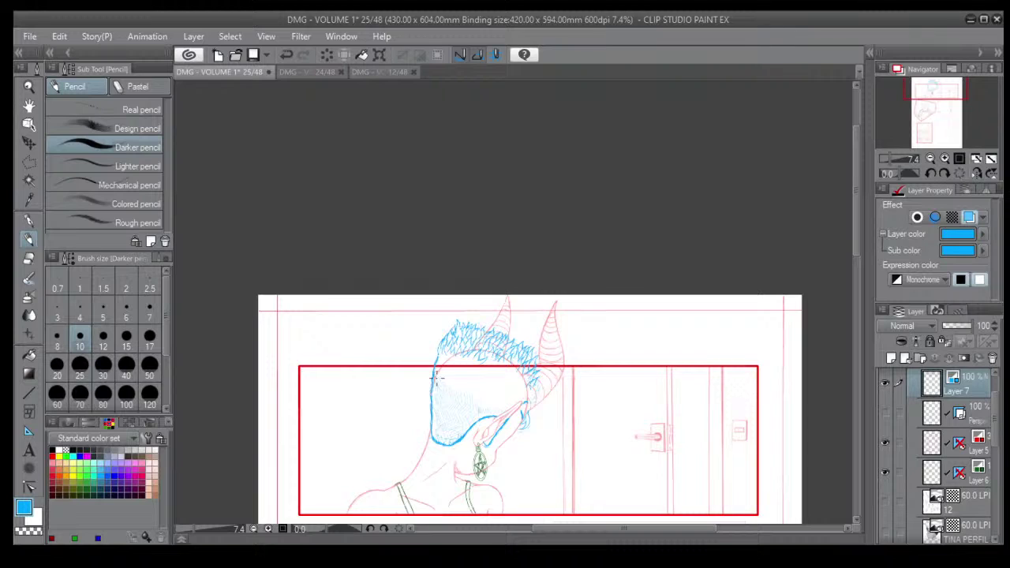
{"action": "scroll", "coordinate": [436, 379], "scroll_direction": "up", "scroll_amount": 4}
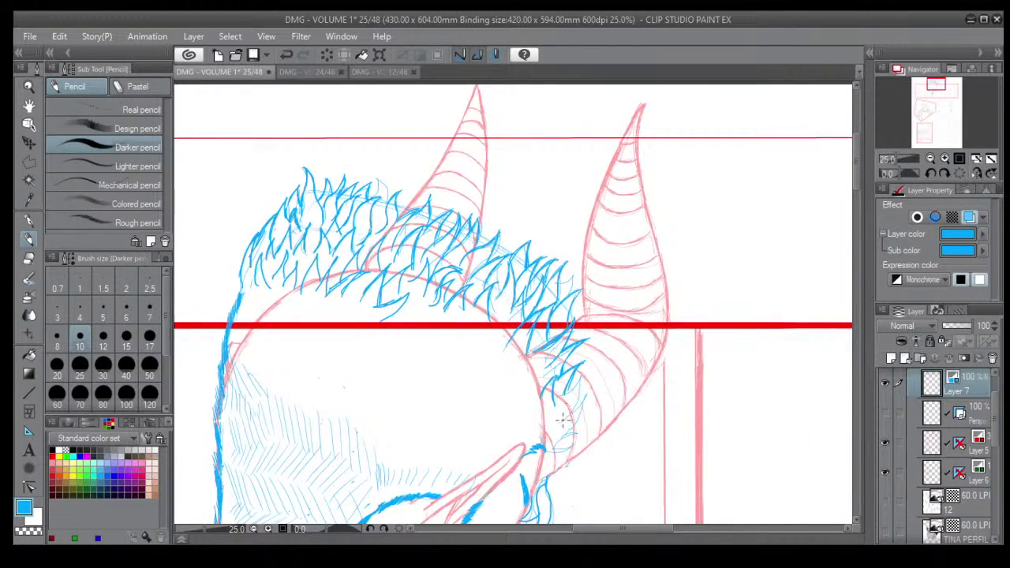
{"action": "mouse_move", "coordinate": [563, 420]}
{"action": "left_mouse_down"}
{"action": "mouse_move", "coordinate": [586, 374]}
{"action": "mouse_move", "coordinate": [565, 400]}
{"action": "mouse_move", "coordinate": [579, 402]}
{"action": "left_mouse_up"}
Check the character's hair on page 24/48 and pencil the remaining spikes down behind the ear on page 25/48.
{"action": "left_click", "coordinate": [320, 72]}
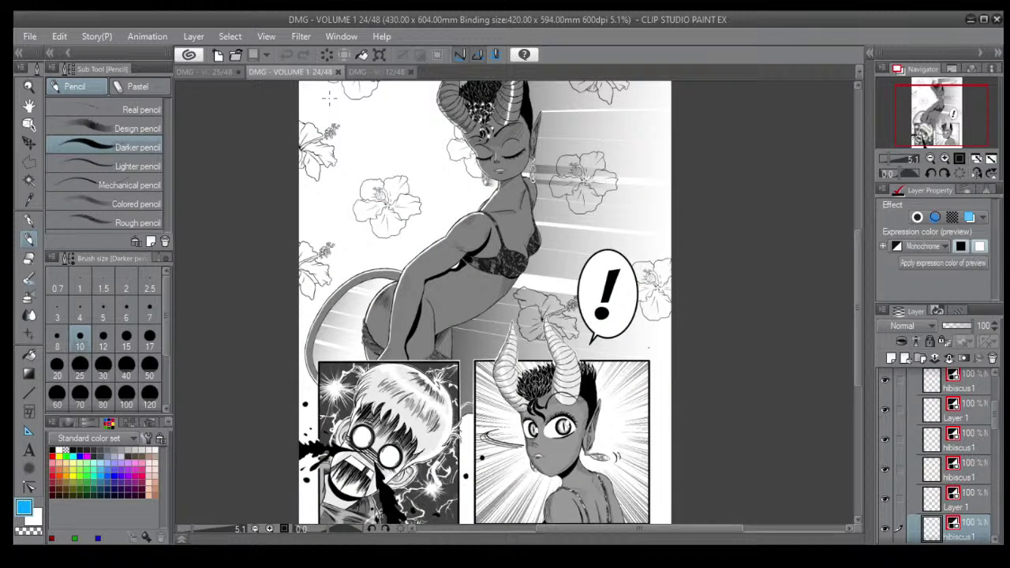
{"action": "left_click", "coordinate": [215, 72]}
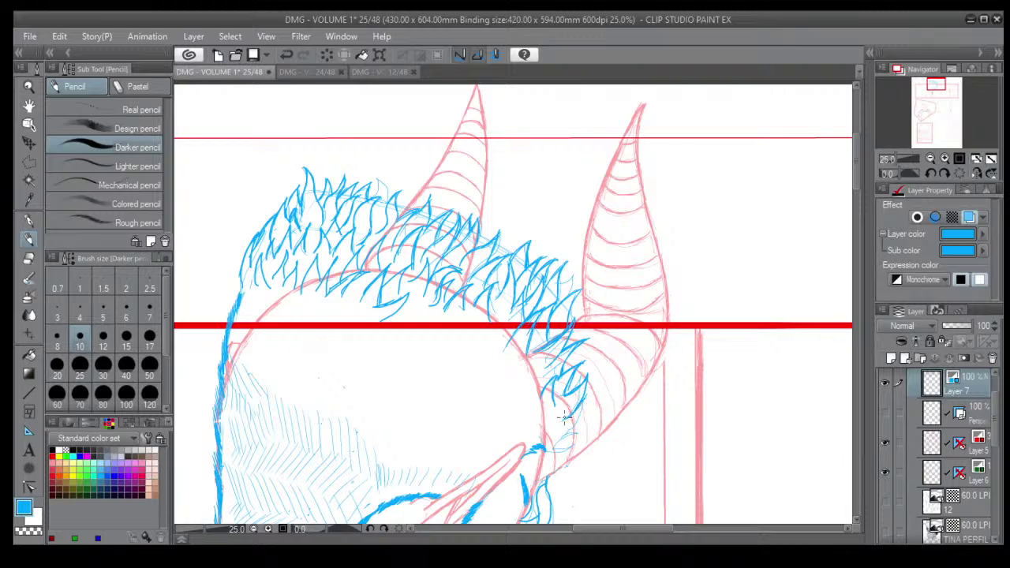
{"action": "mouse_move", "coordinate": [587, 393]}
{"action": "left_mouse_down"}
{"action": "mouse_move", "coordinate": [543, 453]}
{"action": "mouse_move", "coordinate": [557, 446]}
{"action": "left_mouse_up"}
Review the hair and the panel layout across the whole of page 25/48.
{"action": "scroll", "coordinate": [577, 427], "scroll_direction": "down", "scroll_amount": 4}
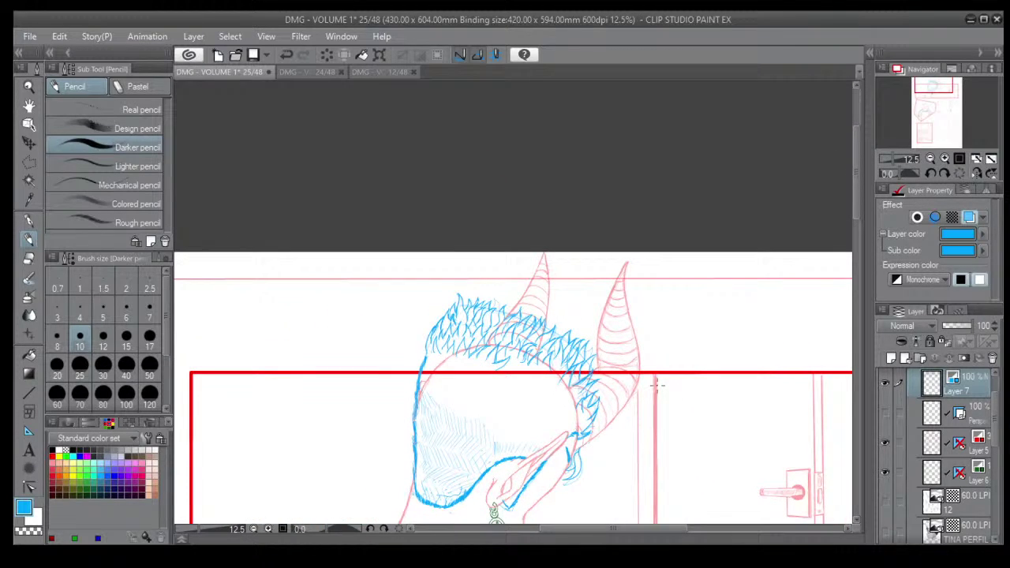
{"action": "scroll", "coordinate": [657, 385], "scroll_direction": "down", "scroll_amount": 3}
{"action": "left_click_drag", "start_coordinate": [672, 408], "coordinate": [489, 237]}
{"action": "left_click_drag", "start_coordinate": [382, 307], "coordinate": [456, 325]}
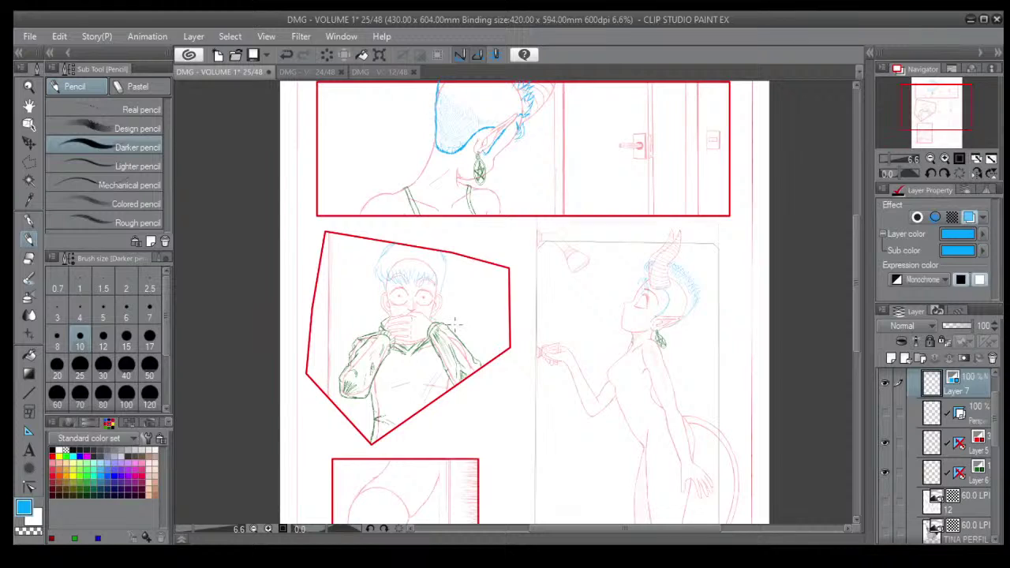
{"action": "scroll", "coordinate": [455, 322], "scroll_direction": "down", "scroll_amount": 2}
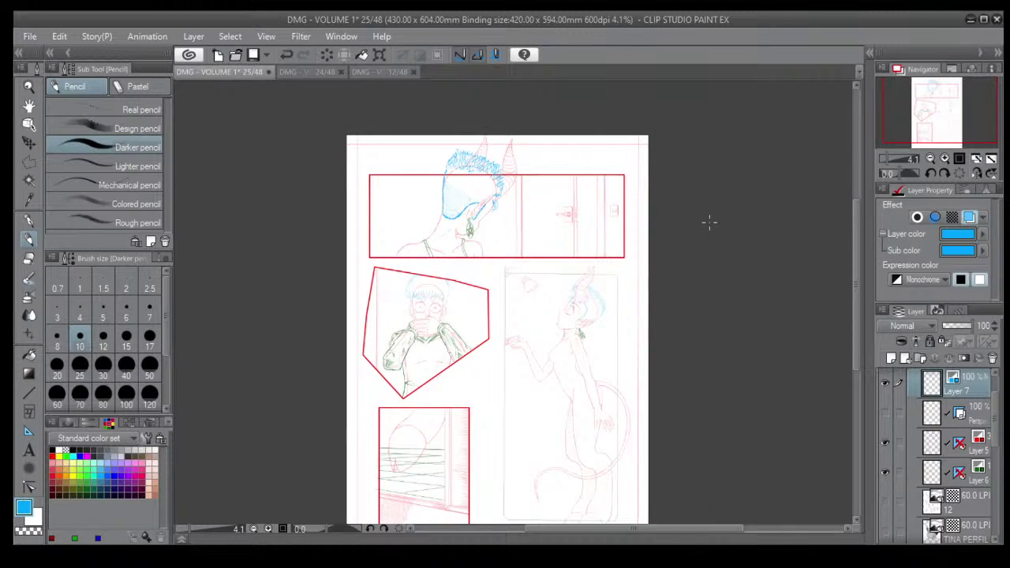
{"action": "left_click_drag", "start_coordinate": [634, 321], "coordinate": [615, 255]}
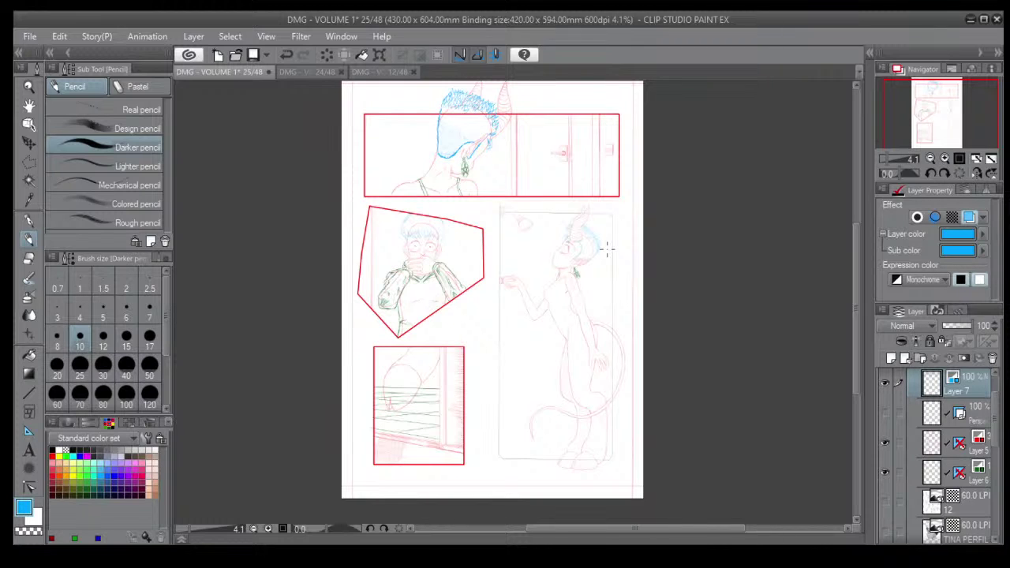
{"action": "left_click_drag", "start_coordinate": [814, 295], "coordinate": [680, 363]}
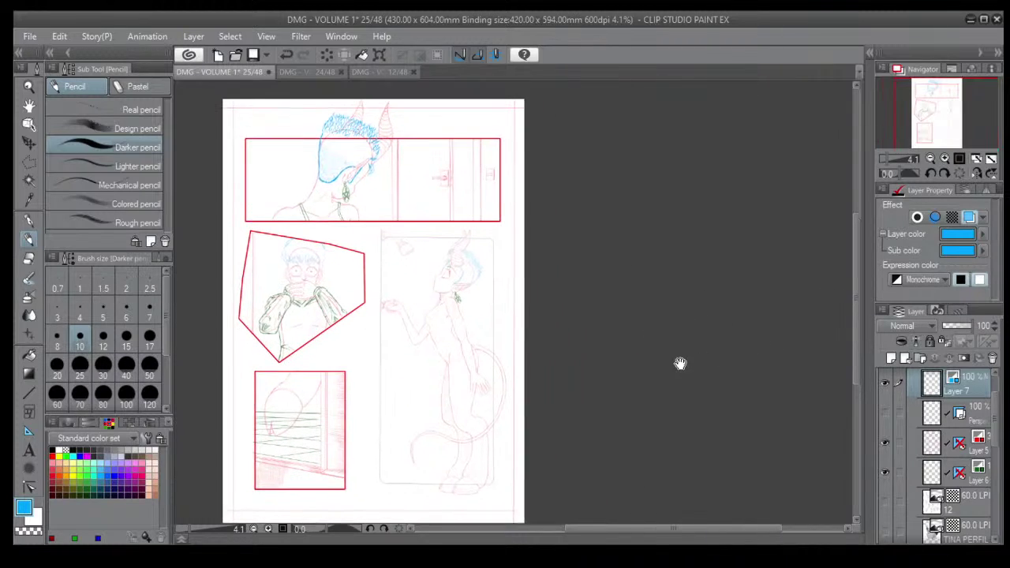
{"action": "scroll", "coordinate": [562, 300], "scroll_direction": "up", "scroll_amount": 1}
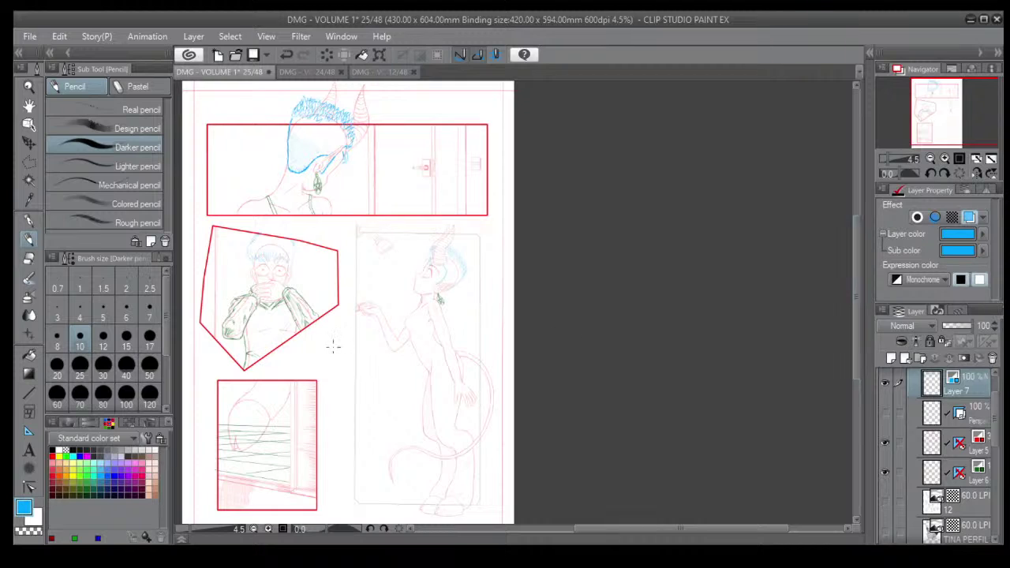
Draw a small blue puff cloud in the top panel beside the door's lock plate with the Darker pencil at size 4.
{"action": "scroll", "coordinate": [368, 292], "scroll_direction": "up", "scroll_amount": 1}
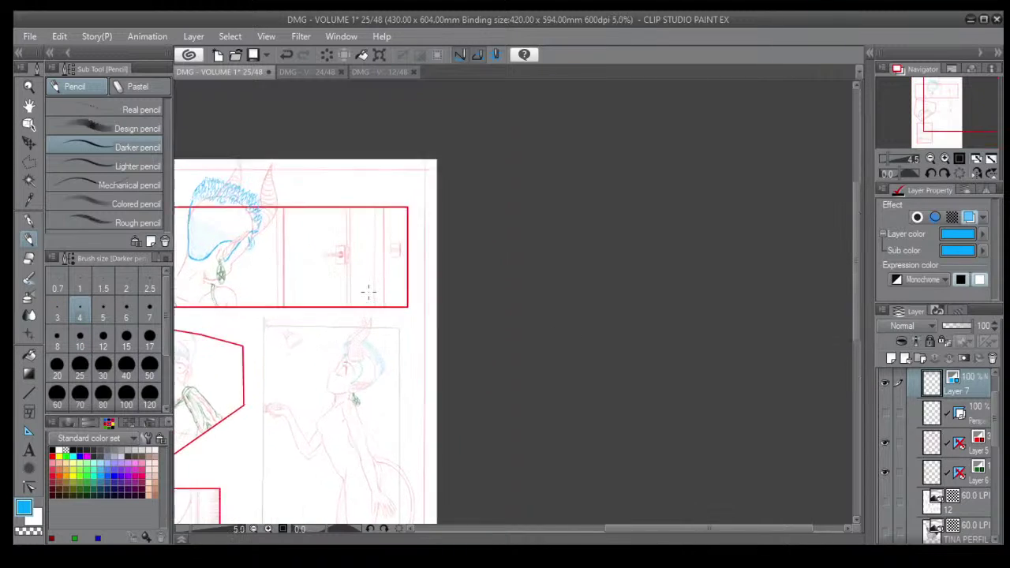
{"action": "scroll", "coordinate": [367, 292], "scroll_direction": "up", "scroll_amount": 8}
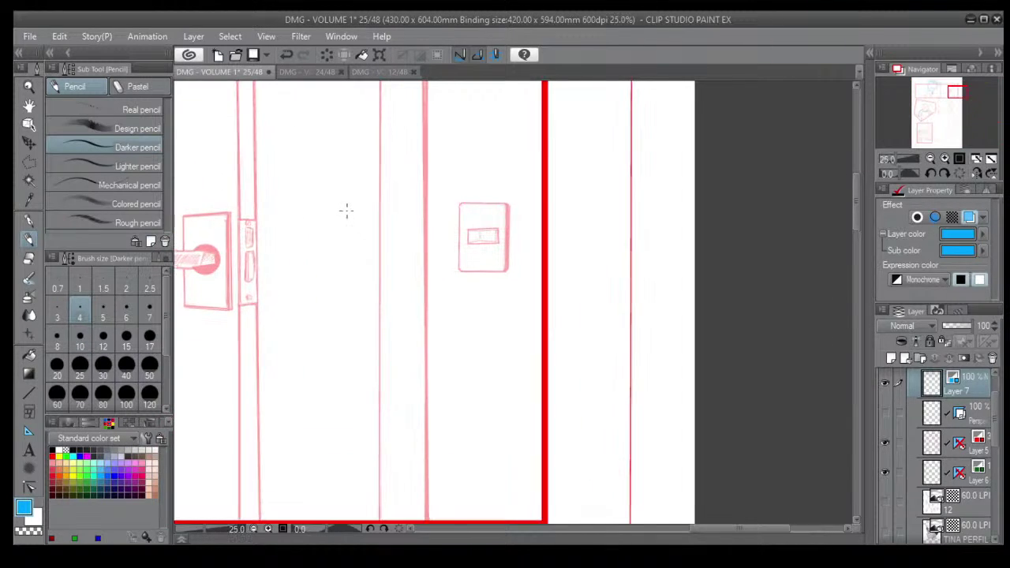
{"action": "mouse_move", "coordinate": [347, 210]}
{"action": "left_mouse_down"}
{"action": "mouse_move", "coordinate": [355, 205]}
{"action": "mouse_move", "coordinate": [311, 213]}
{"action": "mouse_move", "coordinate": [317, 251]}
{"action": "mouse_move", "coordinate": [352, 247]}
{"action": "mouse_move", "coordinate": [335, 233]}
{"action": "mouse_move", "coordinate": [350, 251]}
{"action": "mouse_move", "coordinate": [372, 247]}
{"action": "mouse_move", "coordinate": [368, 203]}
{"action": "mouse_move", "coordinate": [361, 219]}
{"action": "mouse_move", "coordinate": [336, 208]}
{"action": "left_mouse_up"}
{"action": "scroll", "coordinate": [305, 264], "scroll_direction": "down", "scroll_amount": 1}
{"action": "scroll", "coordinate": [303, 265], "scroll_direction": "down", "scroll_amount": 2}
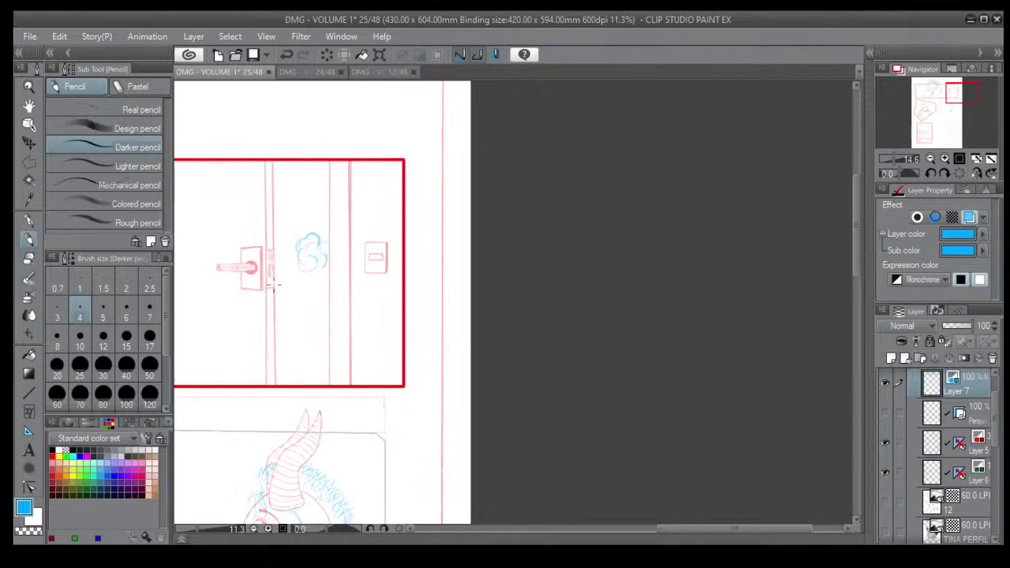
Select the puff cloud with a Polyline selection, shift it slightly towards the door lock and deselect it.
{"action": "left_click", "coordinate": [28, 161]}
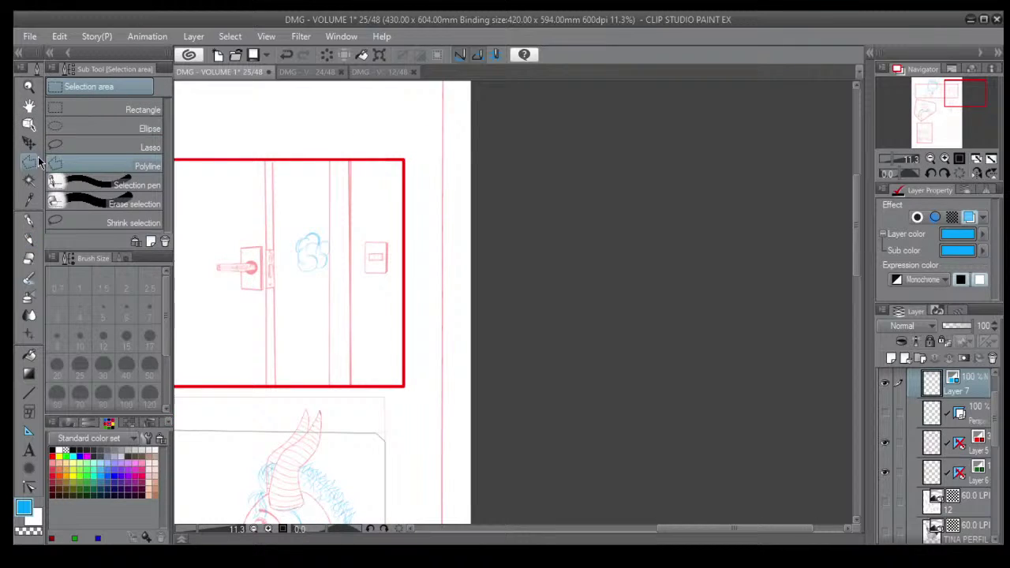
{"action": "left_click", "coordinate": [334, 233]}
{"action": "left_click", "coordinate": [300, 204]}
{"action": "left_click", "coordinate": [279, 245]}
{"action": "left_click", "coordinate": [297, 279]}
{"action": "left_click", "coordinate": [336, 278]}
{"action": "left_click", "coordinate": [335, 233]}
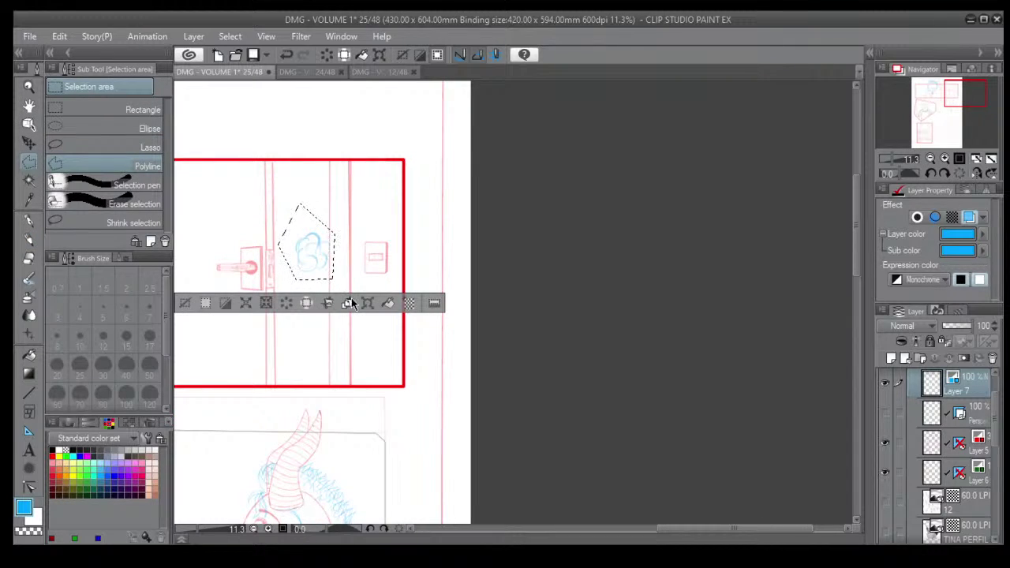
{"action": "key", "text": "ctrl+t"}
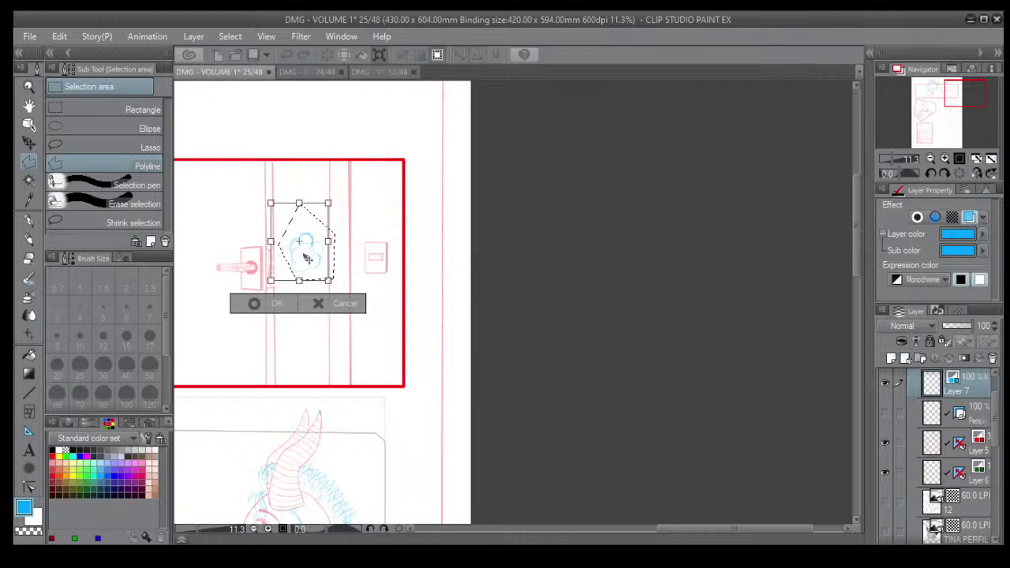
{"action": "left_click", "coordinate": [260, 304]}
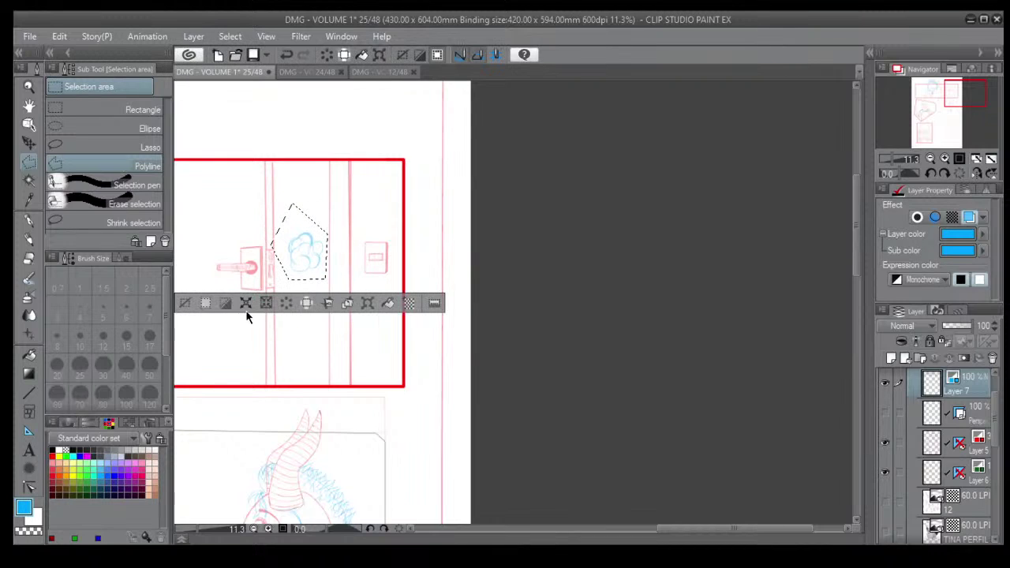
{"action": "left_click", "coordinate": [184, 303]}
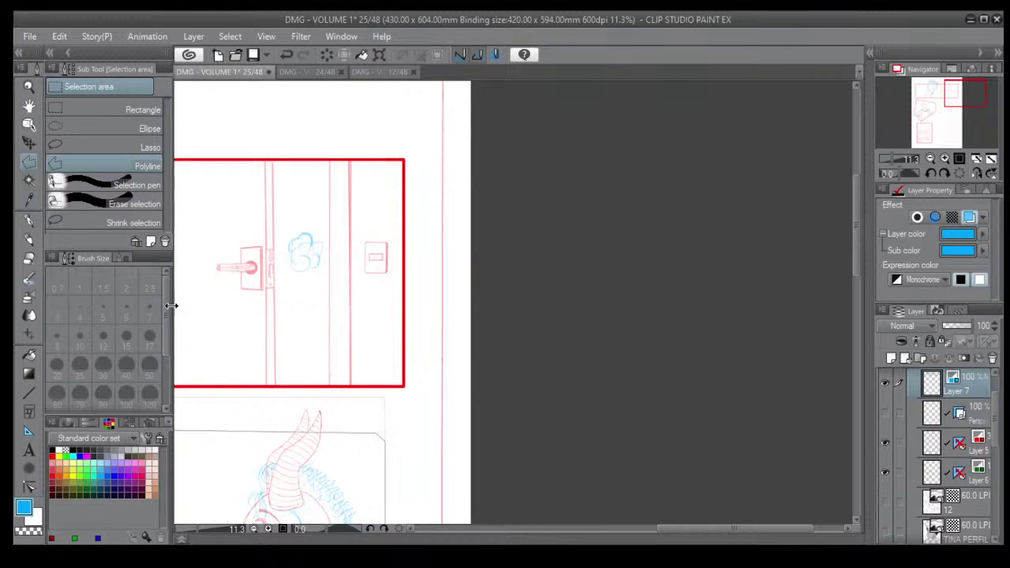
Erase the messy lines of the puff cloud and redraw its rounded lobes with the Darker pencil.
{"action": "left_click", "coordinate": [28, 258]}
{"action": "scroll", "coordinate": [288, 236], "scroll_direction": "up", "scroll_amount": 3}
{"action": "mouse_move", "coordinate": [293, 263]}
{"action": "left_mouse_down"}
{"action": "mouse_move", "coordinate": [313, 214]}
{"action": "mouse_move", "coordinate": [315, 264]}
{"action": "mouse_move", "coordinate": [330, 261]}
{"action": "mouse_move", "coordinate": [335, 230]}
{"action": "mouse_move", "coordinate": [339, 278]}
{"action": "mouse_move", "coordinate": [323, 243]}
{"action": "mouse_move", "coordinate": [306, 229]}
{"action": "mouse_move", "coordinate": [298, 241]}
{"action": "mouse_move", "coordinate": [326, 237]}
{"action": "mouse_move", "coordinate": [312, 221]}
{"action": "mouse_move", "coordinate": [324, 224]}
{"action": "mouse_move", "coordinate": [304, 244]}
{"action": "mouse_move", "coordinate": [310, 218]}
{"action": "mouse_move", "coordinate": [289, 241]}
{"action": "mouse_move", "coordinate": [289, 225]}
{"action": "mouse_move", "coordinate": [293, 279]}
{"action": "mouse_move", "coordinate": [318, 274]}
{"action": "mouse_move", "coordinate": [332, 227]}
{"action": "left_mouse_up"}
{"action": "left_click", "coordinate": [27, 239]}
{"action": "scroll", "coordinate": [330, 236], "scroll_direction": "up", "scroll_amount": 1}
{"action": "scroll", "coordinate": [330, 235], "scroll_direction": "down", "scroll_amount": 3}
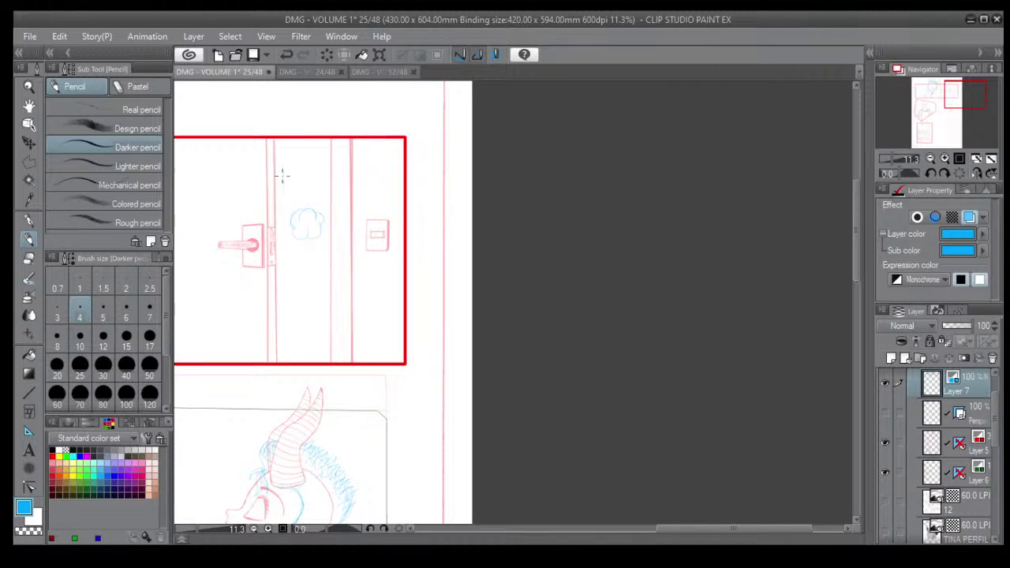
Try vertical motion strokes above the puff cloud and erase them with the Hard eraser.
{"action": "mouse_move", "coordinate": [282, 175]}
{"action": "left_mouse_down"}
{"action": "mouse_move", "coordinate": [285, 187]}
{"action": "mouse_move", "coordinate": [292, 181]}
{"action": "left_mouse_up"}
{"action": "scroll", "coordinate": [251, 256], "scroll_direction": "down", "scroll_amount": 2}
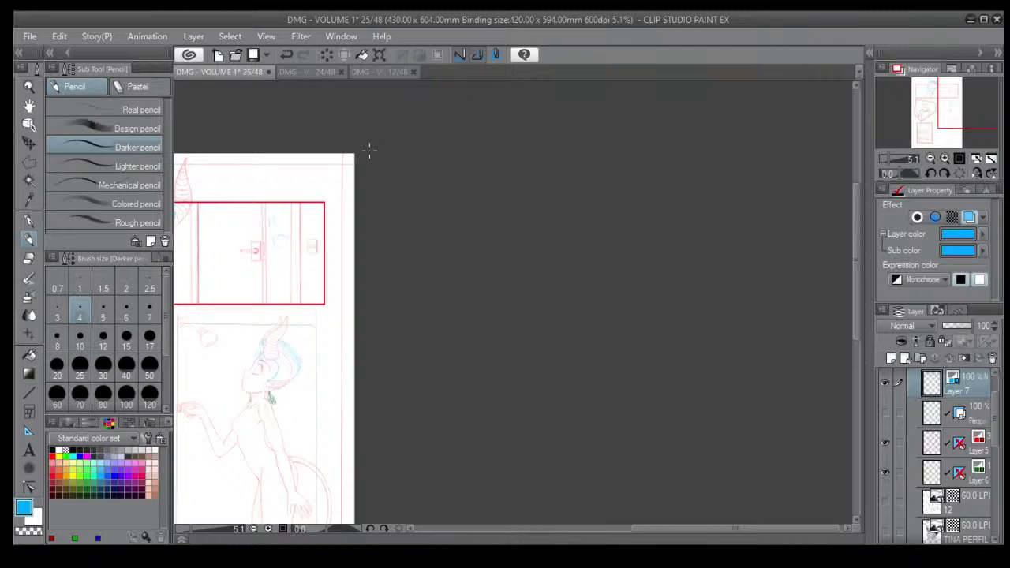
{"action": "scroll", "coordinate": [320, 335], "scroll_direction": "up", "scroll_amount": 4}
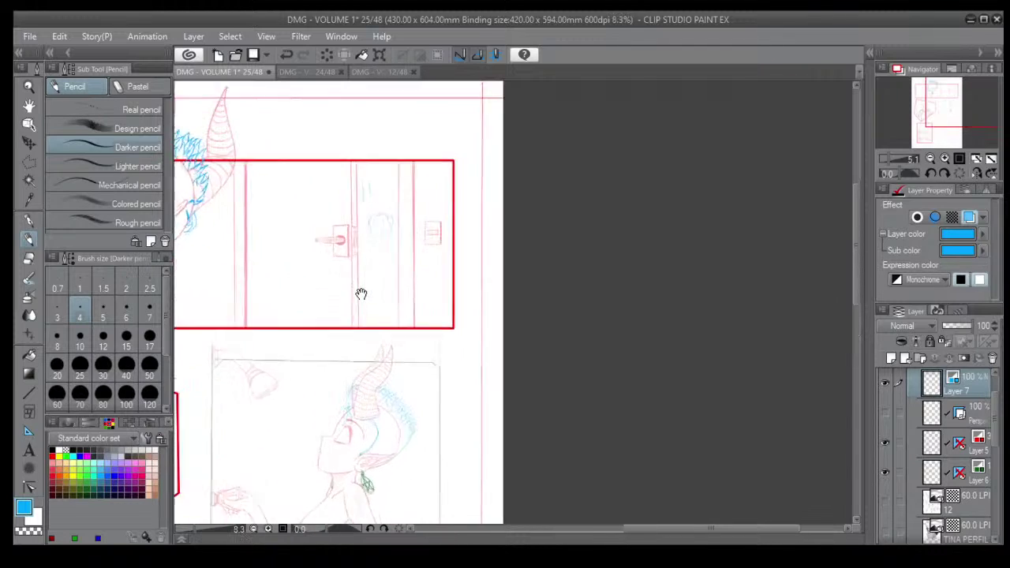
{"action": "scroll", "coordinate": [361, 294], "scroll_direction": "up", "scroll_amount": 3}
{"action": "left_click_drag", "start_coordinate": [375, 229], "coordinate": [364, 354]}
{"action": "key", "text": "e"}
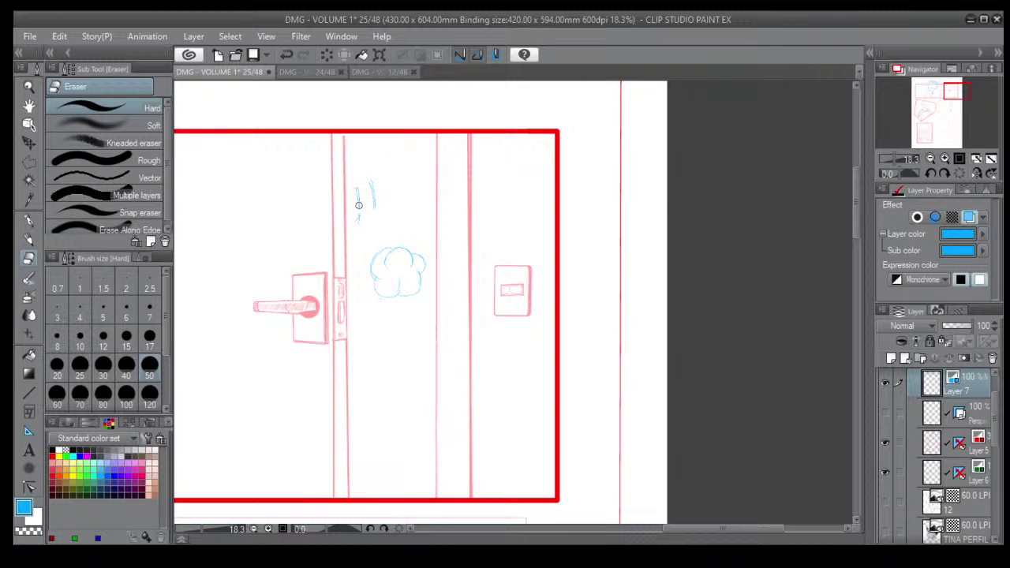
{"action": "mouse_move", "coordinate": [354, 198]}
{"action": "left_mouse_down"}
{"action": "mouse_move", "coordinate": [365, 225]}
{"action": "mouse_move", "coordinate": [370, 178]}
{"action": "left_mouse_up"}
Draw short curved motion lines at the puff cloud's upper-left and lower-right edges with the Darker pencil.
{"action": "left_click", "coordinate": [28, 239]}
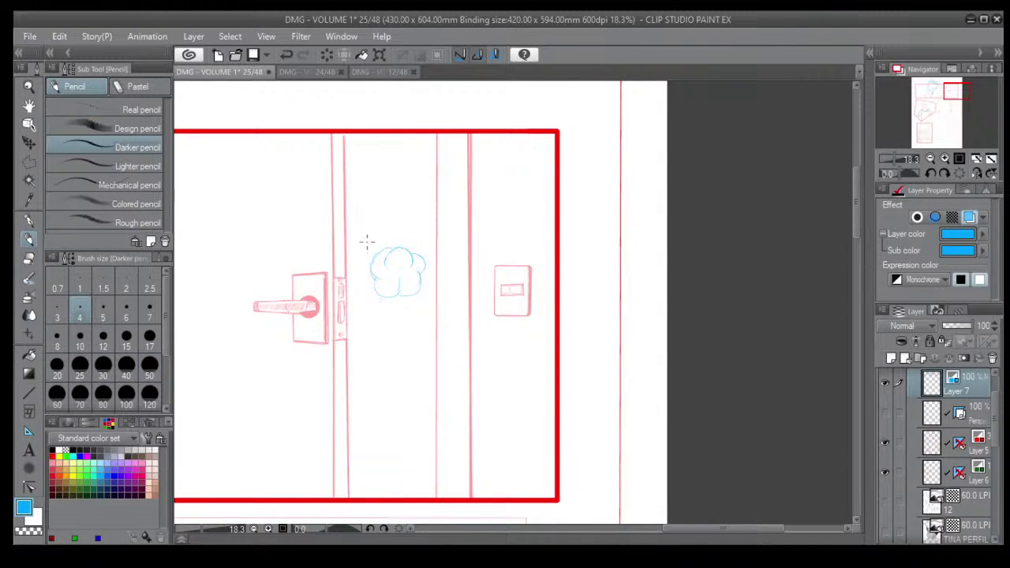
{"action": "left_click_drag", "start_coordinate": [365, 235], "coordinate": [365, 243]}
{"action": "left_click_drag", "start_coordinate": [431, 303], "coordinate": [420, 319]}
{"action": "scroll", "coordinate": [417, 305], "scroll_direction": "down", "scroll_amount": 5}
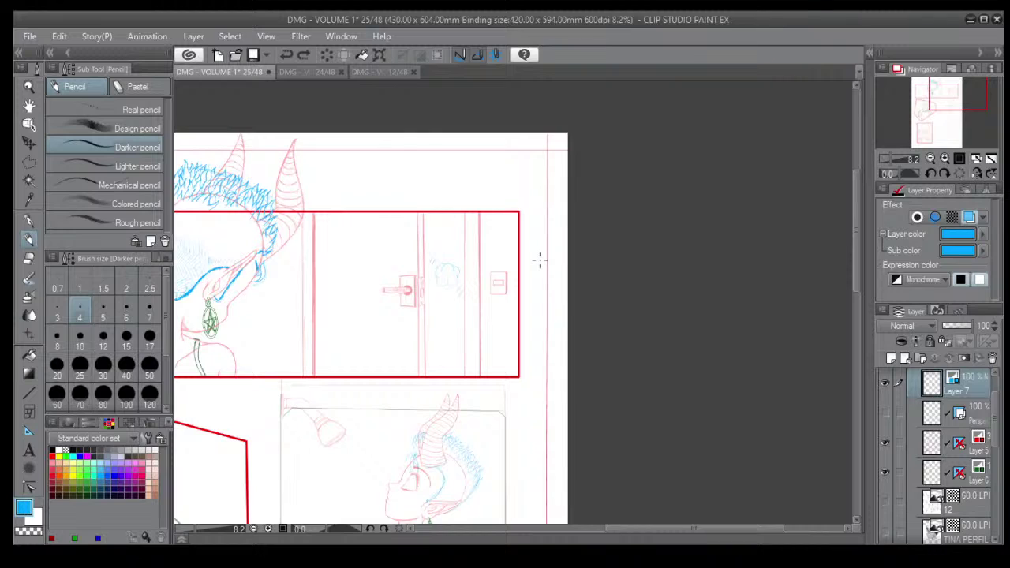
Erase the lower edge of the puff cloud and redraw it with fuller, overlapping round lobes.
{"action": "scroll", "coordinate": [540, 261], "scroll_direction": "up", "scroll_amount": 4}
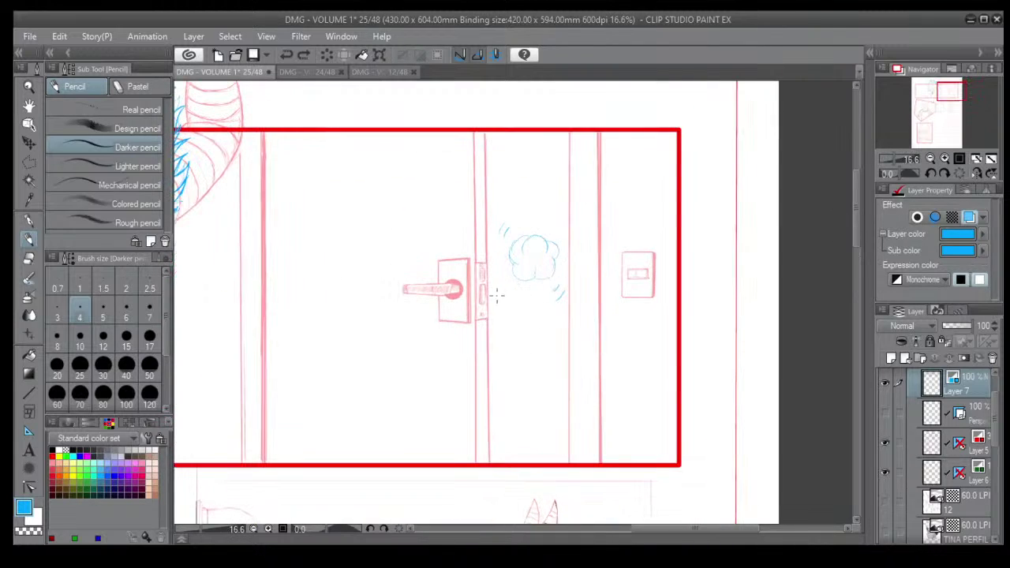
{"action": "left_click", "coordinate": [28, 258]}
{"action": "scroll", "coordinate": [532, 269], "scroll_direction": "up", "scroll_amount": 2}
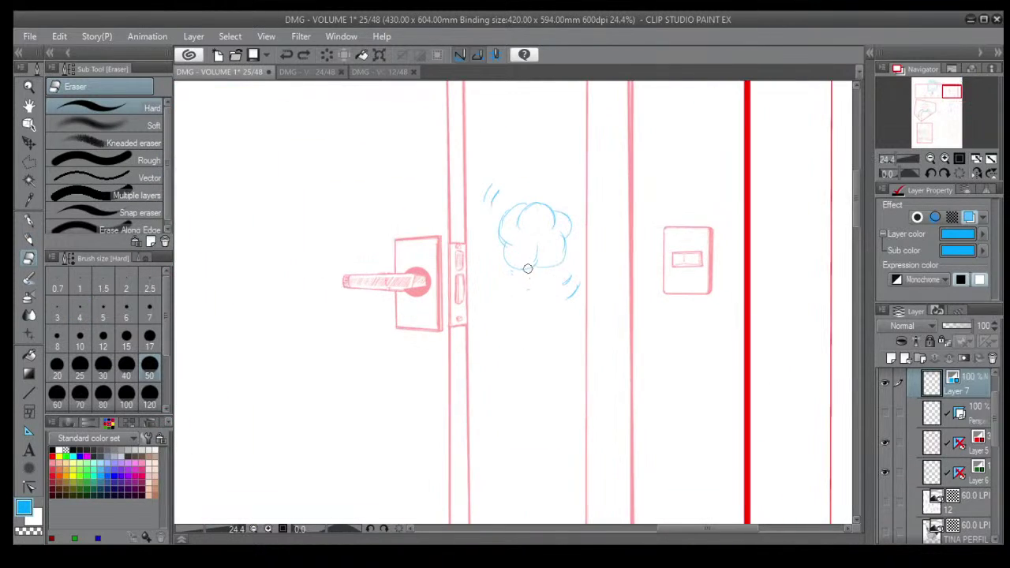
{"action": "mouse_move", "coordinate": [532, 269]}
{"action": "left_mouse_down"}
{"action": "mouse_move", "coordinate": [560, 241]}
{"action": "mouse_move", "coordinate": [532, 271]}
{"action": "mouse_move", "coordinate": [505, 253]}
{"action": "mouse_move", "coordinate": [532, 268]}
{"action": "mouse_move", "coordinate": [506, 253]}
{"action": "mouse_move", "coordinate": [521, 287]}
{"action": "left_mouse_up"}
{"action": "left_click", "coordinate": [29, 240]}
{"action": "mouse_move", "coordinate": [515, 239]}
{"action": "left_mouse_down"}
{"action": "mouse_move", "coordinate": [540, 270]}
{"action": "mouse_move", "coordinate": [563, 254]}
{"action": "mouse_move", "coordinate": [543, 255]}
{"action": "mouse_move", "coordinate": [569, 244]}
{"action": "mouse_move", "coordinate": [544, 264]}
{"action": "mouse_move", "coordinate": [553, 229]}
{"action": "left_mouse_up"}
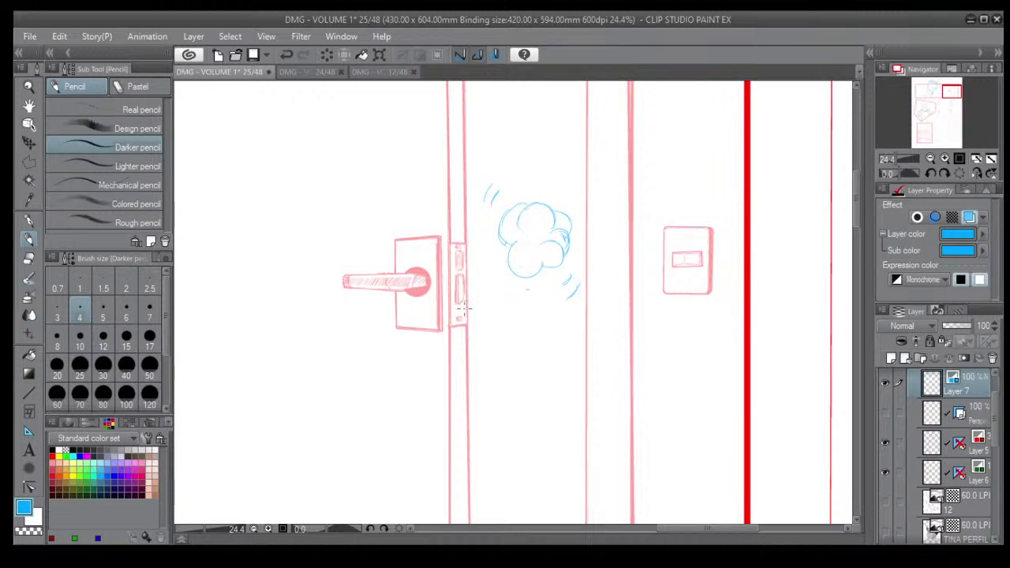
Draw a small green stress mark on Layer 6 over the forehead hair of the boy covering his mouth.
{"action": "scroll", "coordinate": [464, 309], "scroll_direction": "down", "scroll_amount": 4}
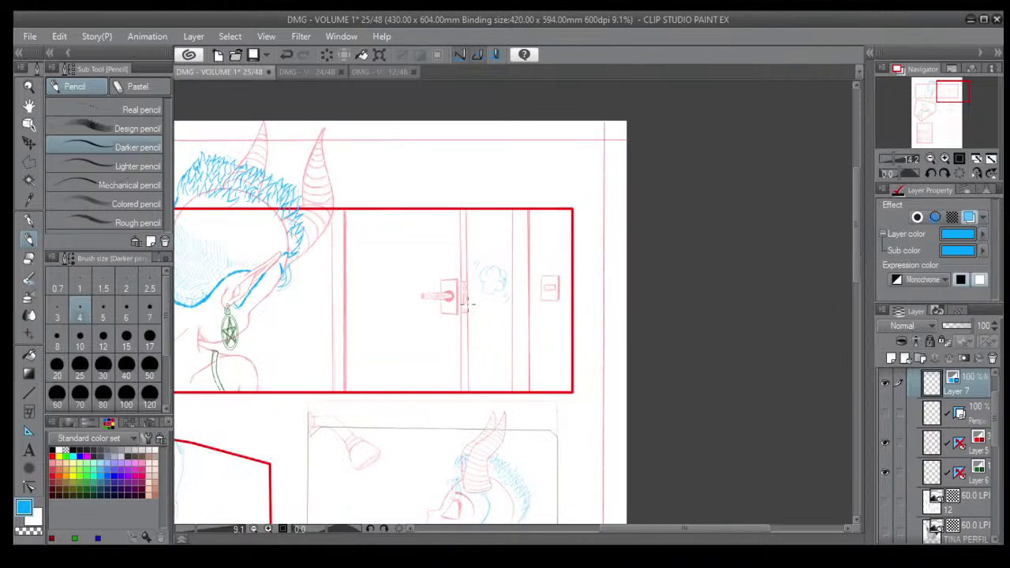
{"action": "scroll", "coordinate": [466, 302], "scroll_direction": "down", "scroll_amount": 1}
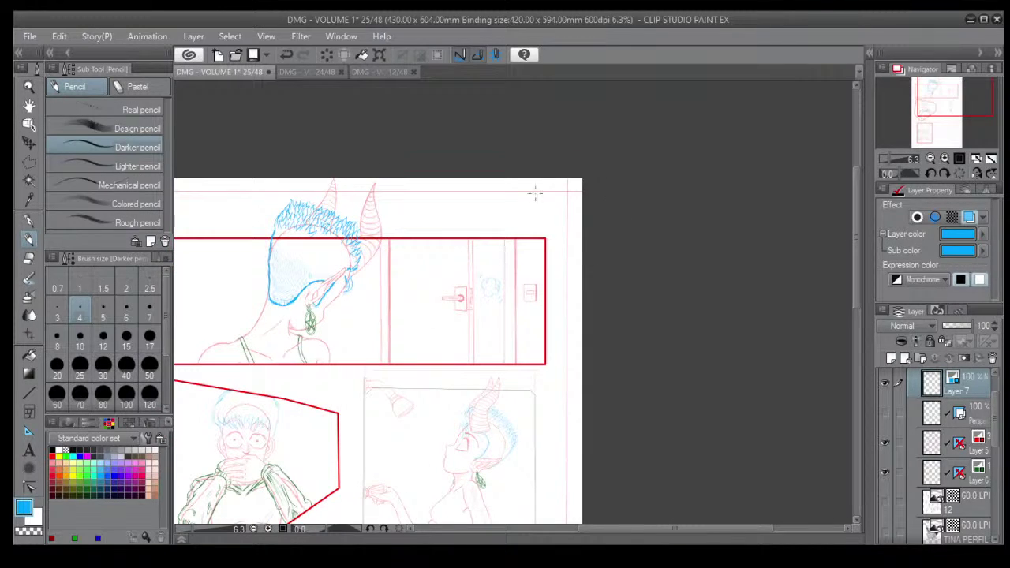
{"action": "scroll", "coordinate": [473, 316], "scroll_direction": "up", "scroll_amount": 2}
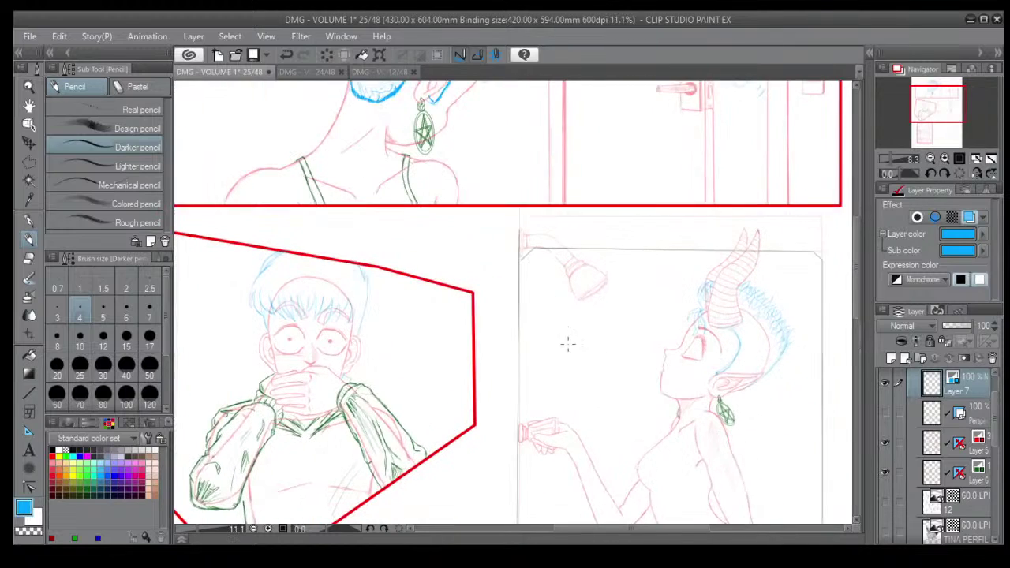
{"action": "scroll", "coordinate": [535, 355], "scroll_direction": "up", "scroll_amount": 1}
{"action": "scroll", "coordinate": [489, 357], "scroll_direction": "down", "scroll_amount": 1}
{"action": "scroll", "coordinate": [367, 256], "scroll_direction": "up", "scroll_amount": 3}
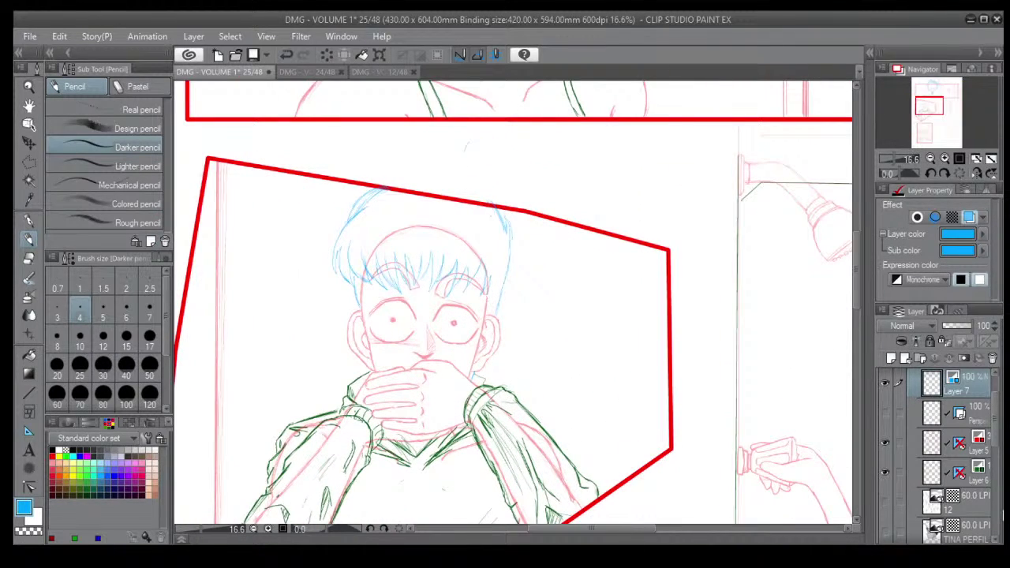
{"action": "left_click", "coordinate": [976, 481]}
{"action": "scroll", "coordinate": [462, 249], "scroll_direction": "up", "scroll_amount": 1}
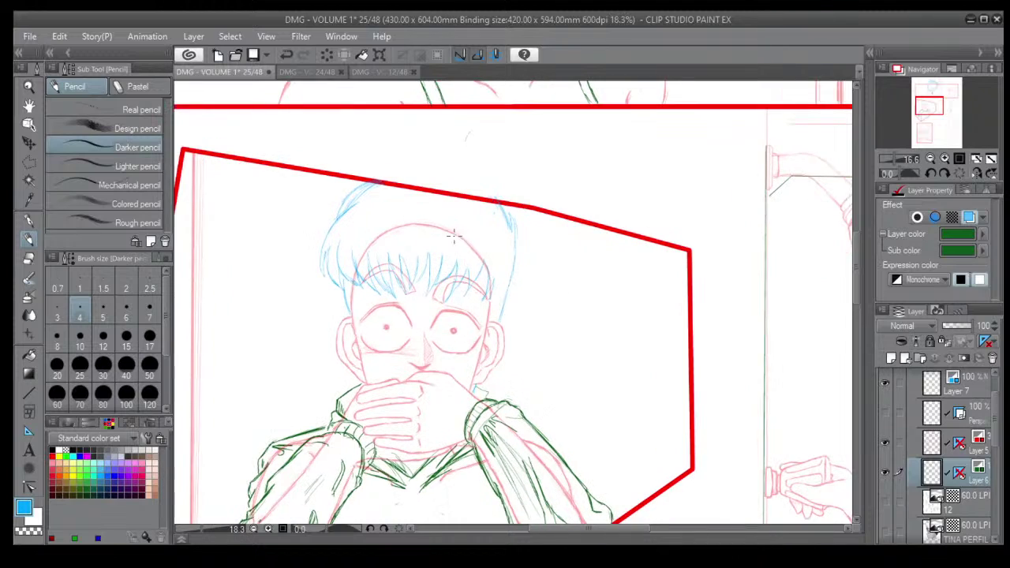
{"action": "left_click_drag", "start_coordinate": [458, 226], "coordinate": [451, 229]}
{"action": "scroll", "coordinate": [632, 289], "scroll_direction": "down", "scroll_amount": 2}
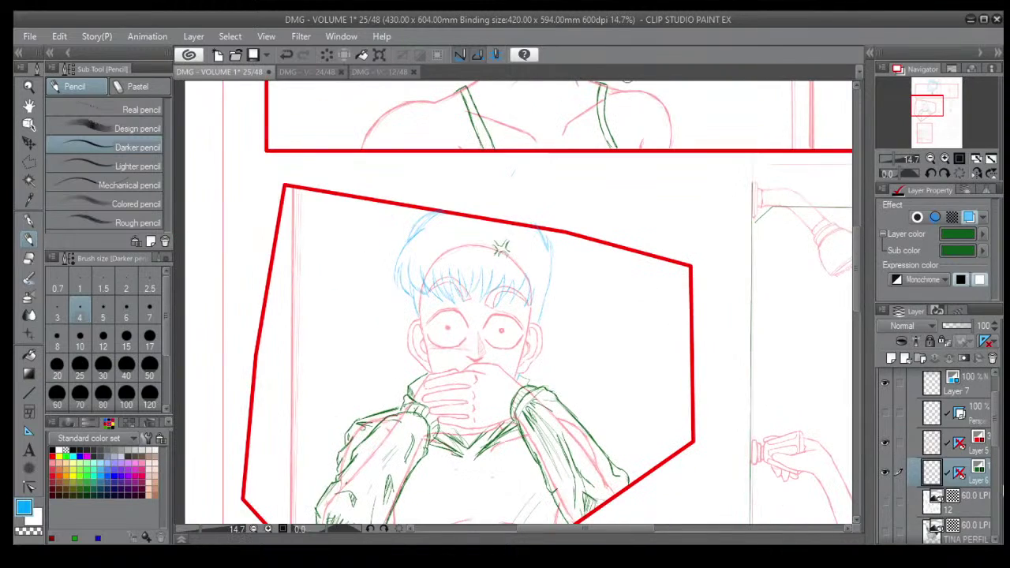
Draw a blue puff cloud on each side of the boy's head on Layer 7.
{"action": "left_click", "coordinate": [977, 389]}
{"action": "scroll", "coordinate": [601, 324], "scroll_direction": "up", "scroll_amount": 1}
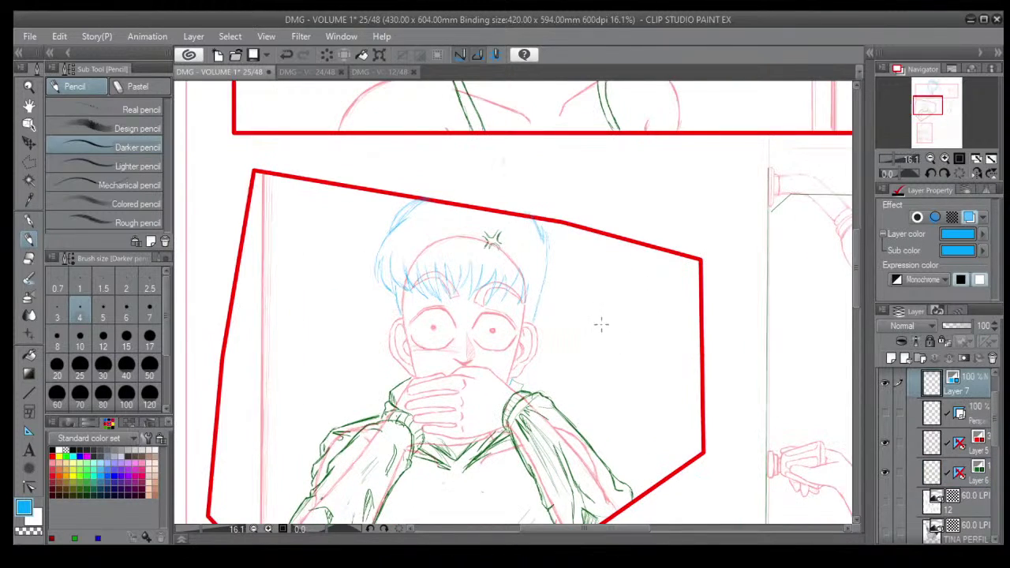
{"action": "mouse_move", "coordinate": [657, 341]}
{"action": "left_mouse_down"}
{"action": "mouse_move", "coordinate": [652, 318]}
{"action": "mouse_move", "coordinate": [638, 314]}
{"action": "mouse_move", "coordinate": [615, 323]}
{"action": "mouse_move", "coordinate": [632, 332]}
{"action": "mouse_move", "coordinate": [605, 343]}
{"action": "mouse_move", "coordinate": [622, 341]}
{"action": "mouse_move", "coordinate": [629, 361]}
{"action": "mouse_move", "coordinate": [658, 366]}
{"action": "left_mouse_up"}
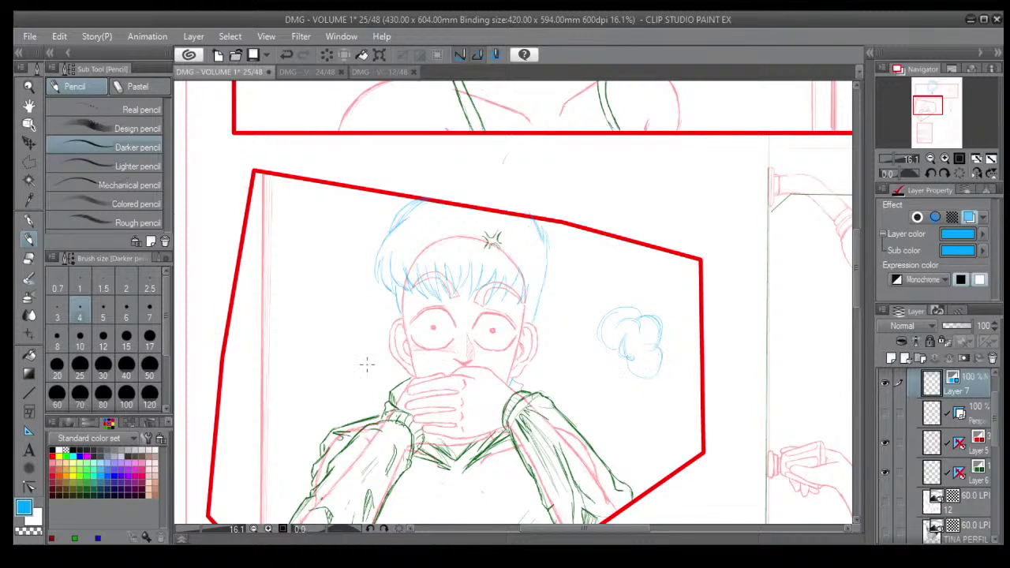
{"action": "mouse_move", "coordinate": [312, 301]}
{"action": "left_mouse_down"}
{"action": "mouse_move", "coordinate": [312, 328]}
{"action": "mouse_move", "coordinate": [321, 340]}
{"action": "mouse_move", "coordinate": [326, 322]}
{"action": "mouse_move", "coordinate": [331, 343]}
{"action": "mouse_move", "coordinate": [326, 320]}
{"action": "mouse_move", "coordinate": [347, 344]}
{"action": "mouse_move", "coordinate": [326, 332]}
{"action": "mouse_move", "coordinate": [336, 347]}
{"action": "mouse_move", "coordinate": [344, 310]}
{"action": "left_mouse_up"}
{"action": "scroll", "coordinate": [320, 344], "scroll_direction": "down", "scroll_amount": 3}
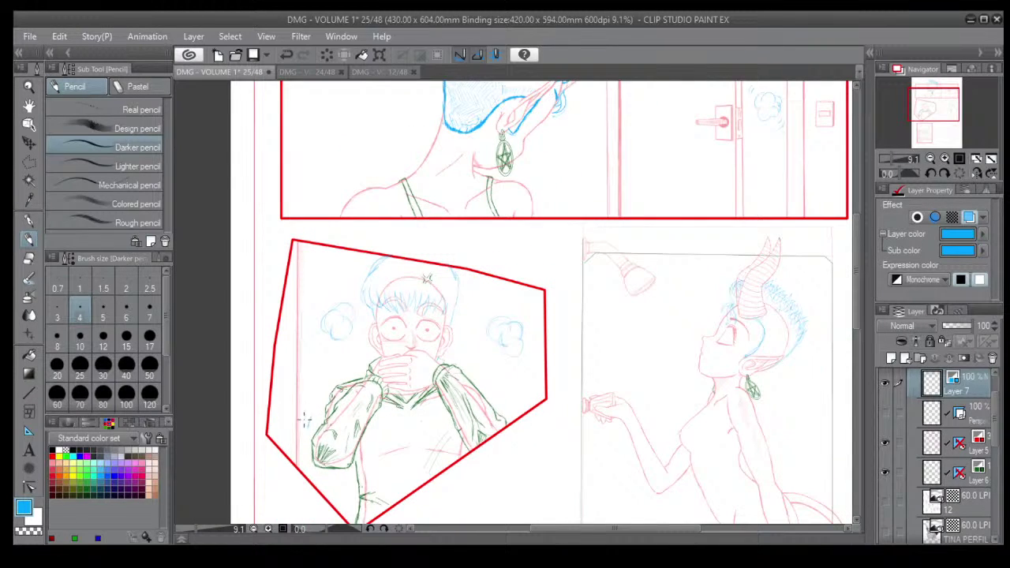
{"action": "scroll", "coordinate": [343, 403], "scroll_direction": "down", "scroll_amount": 1}
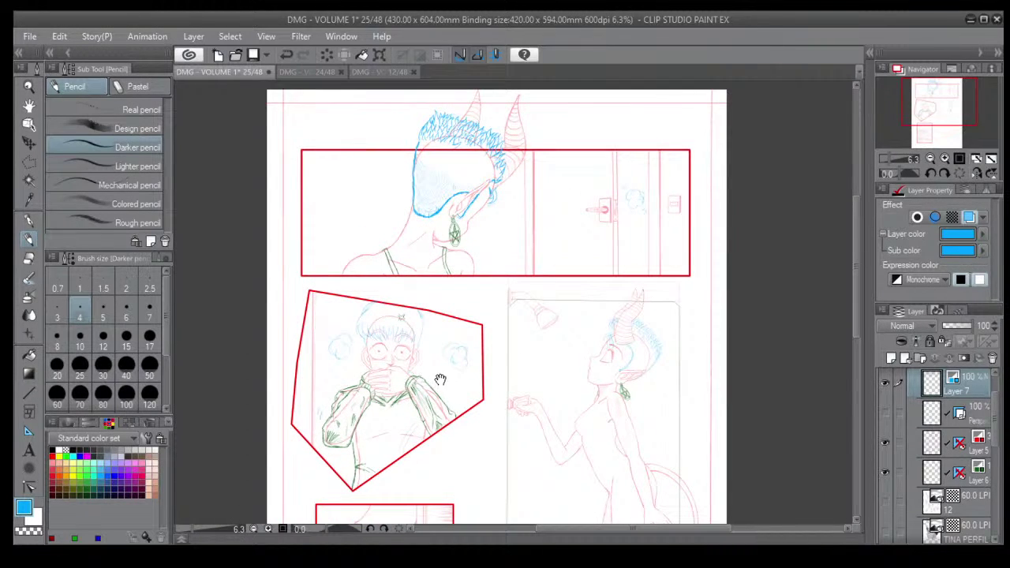
Draw small green sweat drops on Layer 6 across the forehead and cheek of the boy covering his mouth.
{"action": "left_click_drag", "start_coordinate": [439, 379], "coordinate": [442, 304]}
{"action": "scroll", "coordinate": [426, 317], "scroll_direction": "up", "scroll_amount": 2}
{"action": "scroll", "coordinate": [424, 314], "scroll_direction": "up", "scroll_amount": 3}
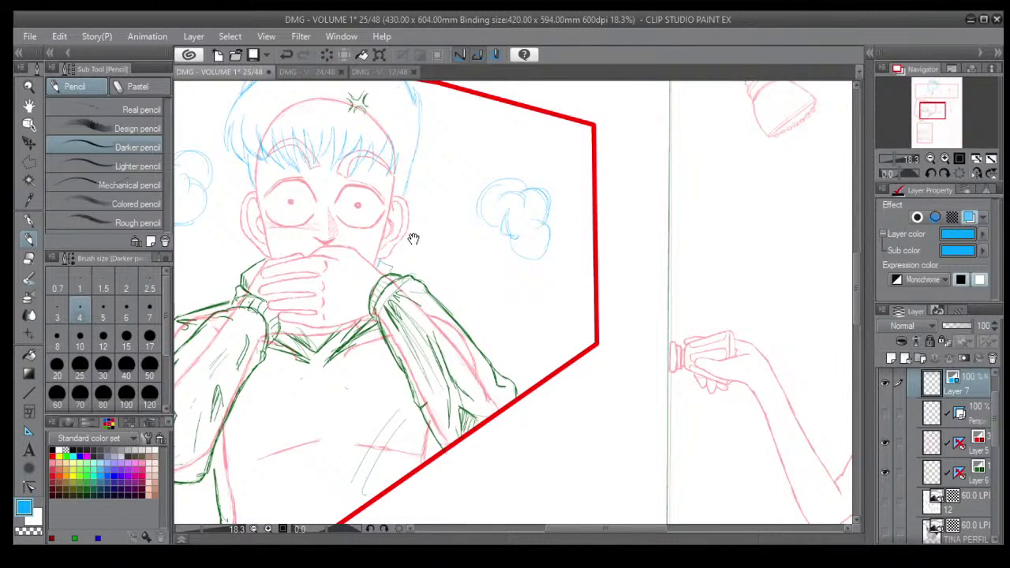
{"action": "left_click_drag", "start_coordinate": [413, 237], "coordinate": [481, 304]}
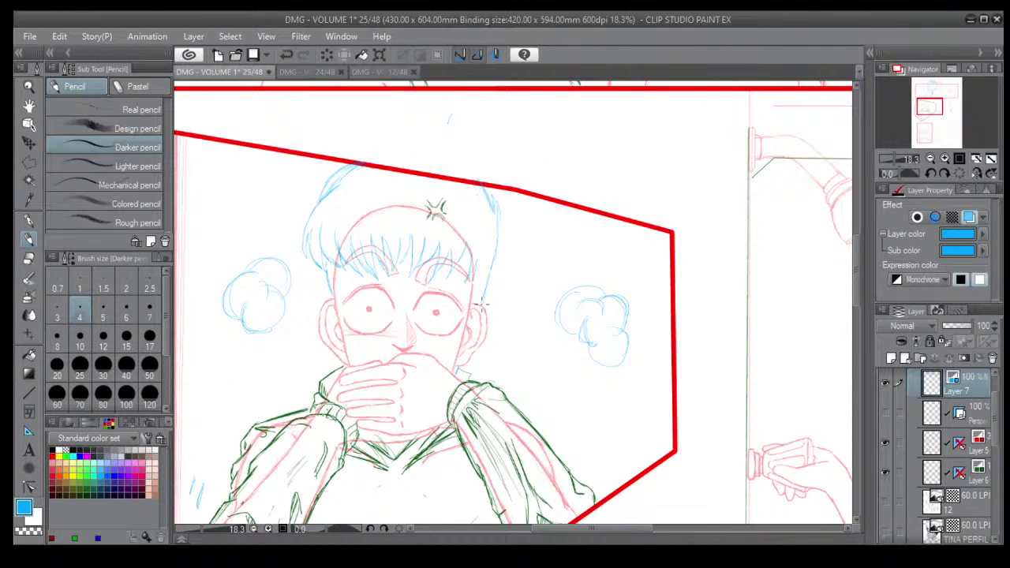
{"action": "scroll", "coordinate": [481, 304], "scroll_direction": "up", "scroll_amount": 2}
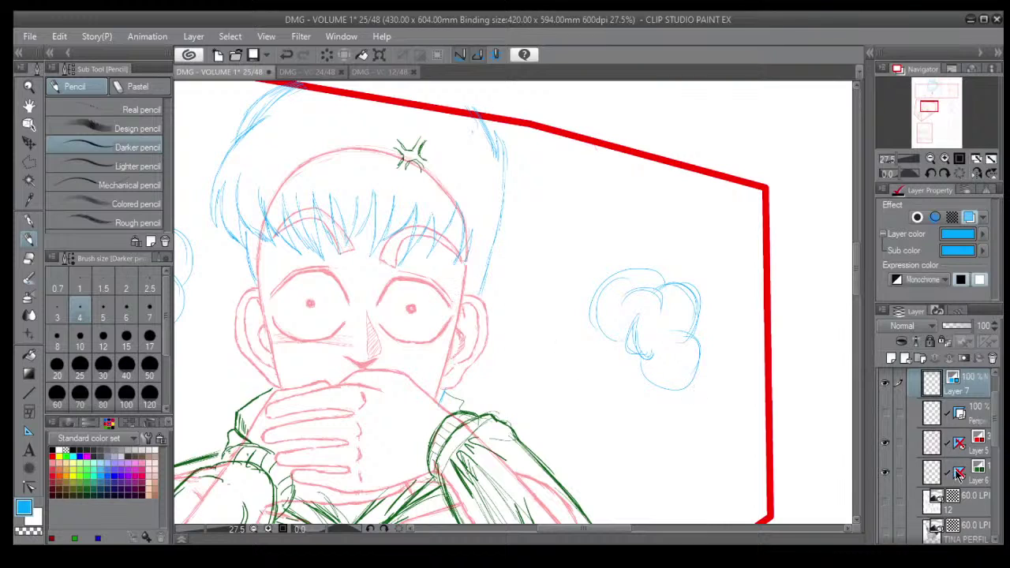
{"action": "left_click", "coordinate": [959, 472]}
{"action": "scroll", "coordinate": [414, 293], "scroll_direction": "down", "scroll_amount": 1}
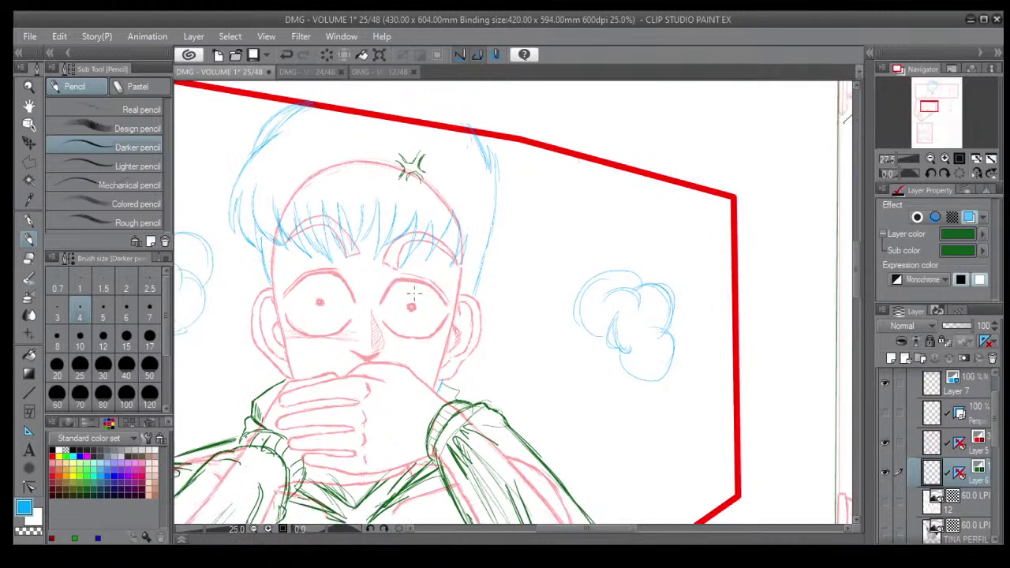
{"action": "scroll", "coordinate": [414, 294], "scroll_direction": "down", "scroll_amount": 2}
{"action": "scroll", "coordinate": [377, 251], "scroll_direction": "up", "scroll_amount": 4}
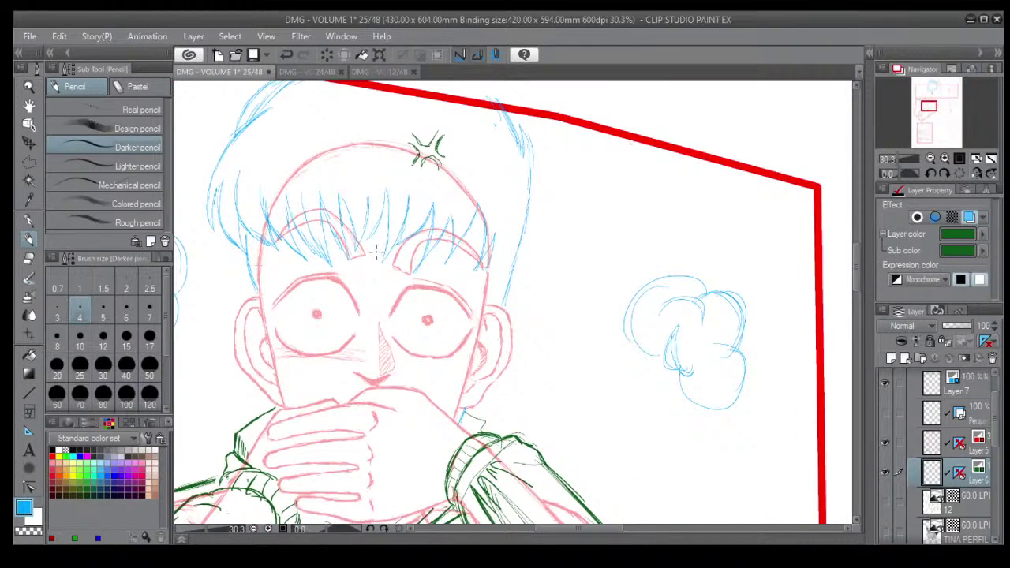
{"action": "mouse_move", "coordinate": [376, 250]}
{"action": "left_mouse_down"}
{"action": "mouse_move", "coordinate": [380, 282]}
{"action": "mouse_move", "coordinate": [372, 247]}
{"action": "left_mouse_up"}
{"action": "left_click_drag", "start_coordinate": [471, 281], "coordinate": [469, 289]}
{"action": "left_click_drag", "start_coordinate": [466, 271], "coordinate": [465, 287]}
{"action": "left_click_drag", "start_coordinate": [307, 379], "coordinate": [301, 390]}
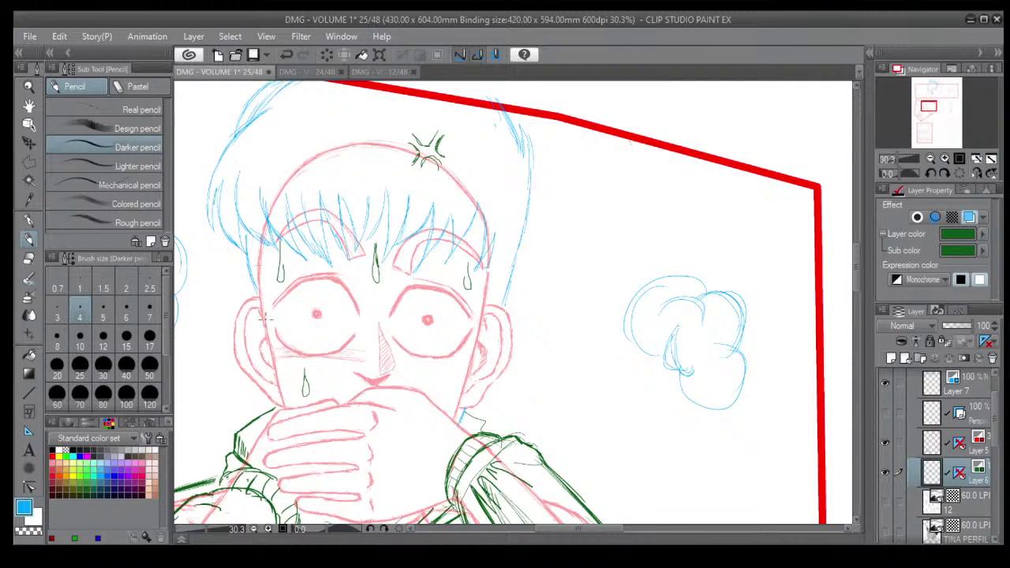
Review the pencils across all panels of the page, including the full-body horned figure and the lower small panel.
{"action": "scroll", "coordinate": [458, 378], "scroll_direction": "down", "scroll_amount": 5}
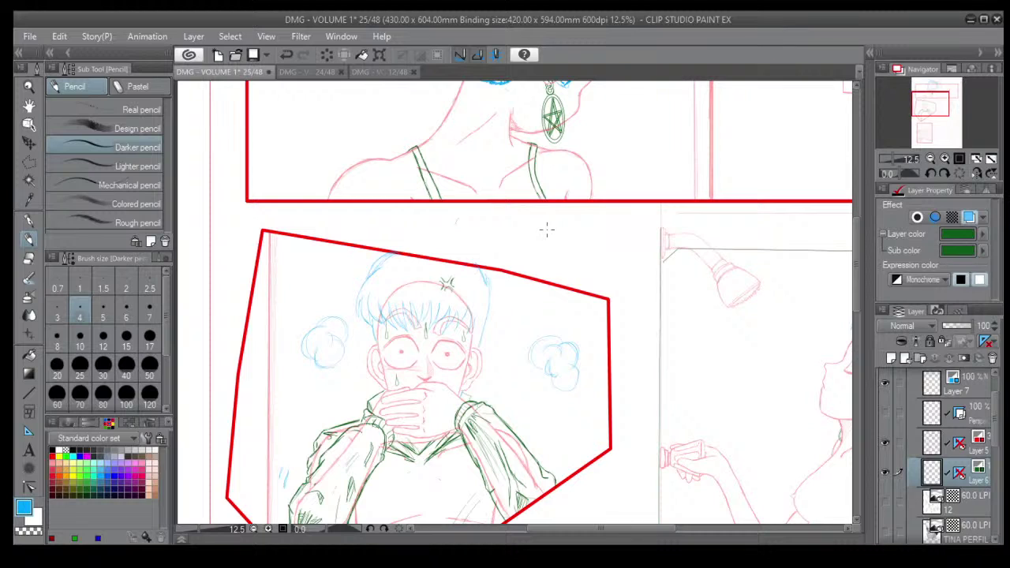
{"action": "scroll", "coordinate": [547, 229], "scroll_direction": "down", "scroll_amount": 4}
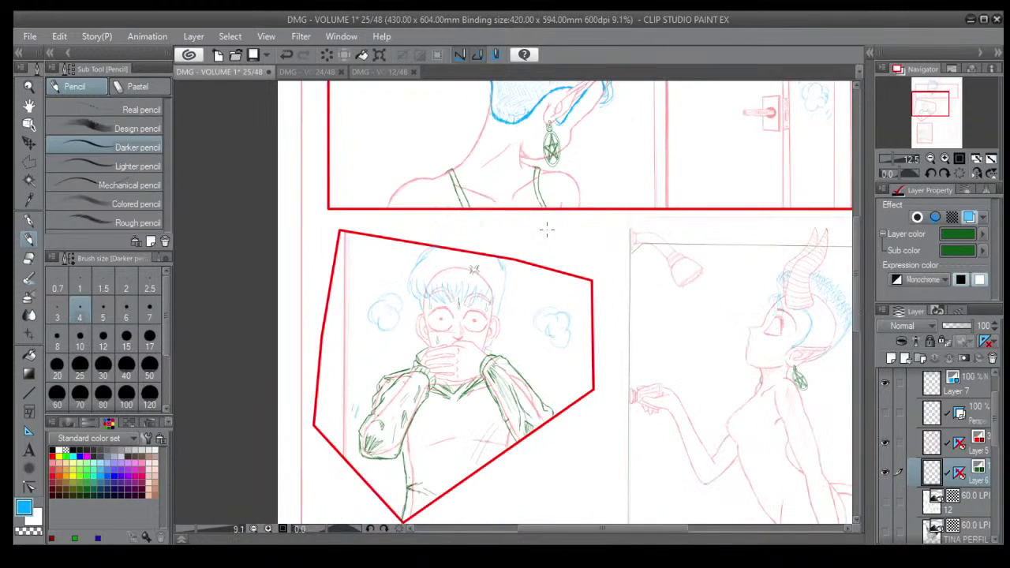
{"action": "left_click_drag", "start_coordinate": [687, 355], "coordinate": [546, 353]}
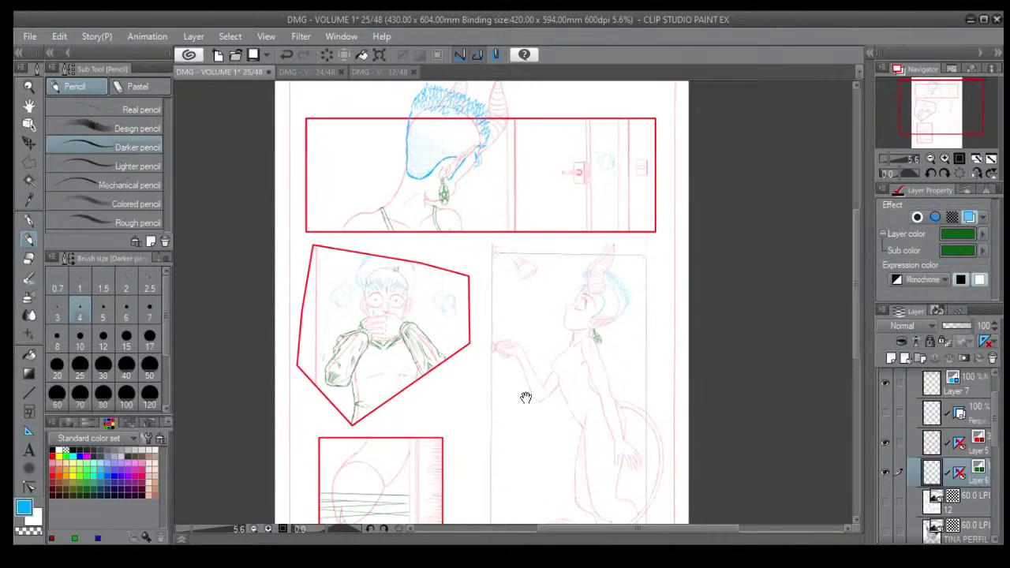
{"action": "left_click_drag", "start_coordinate": [526, 397], "coordinate": [501, 356]}
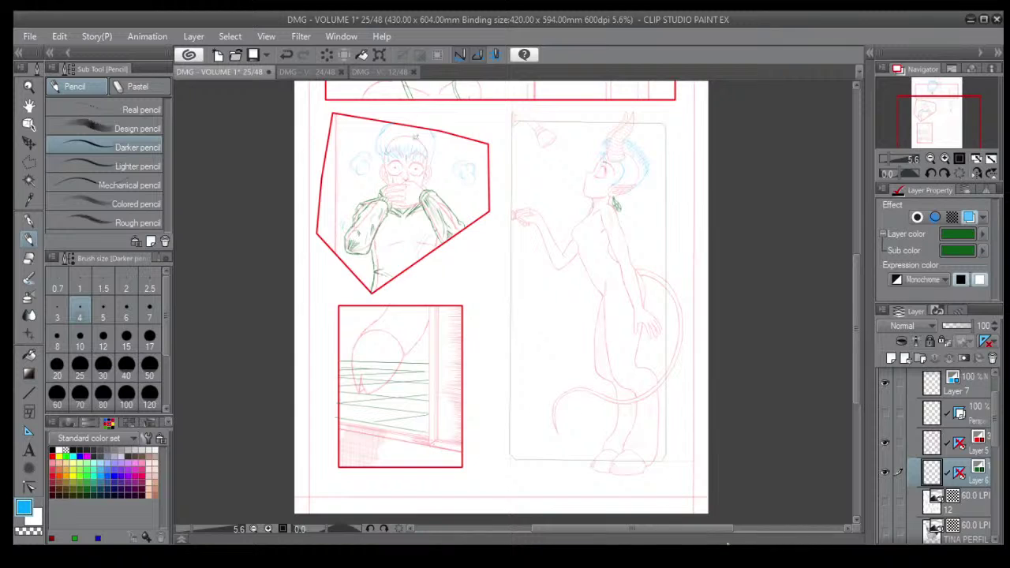
{"action": "scroll", "coordinate": [509, 334], "scroll_direction": "down", "scroll_amount": 2}
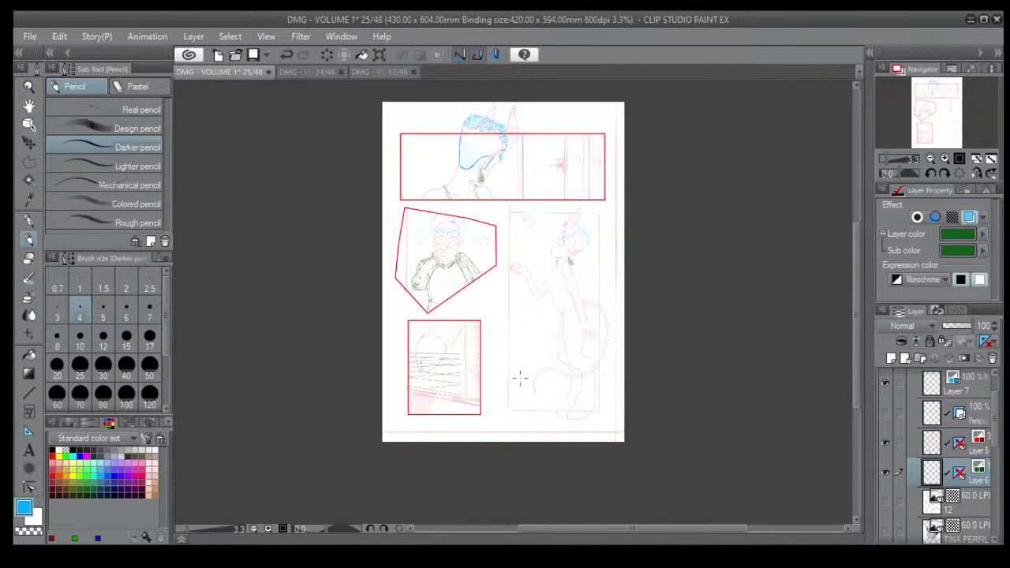
{"action": "left_click_drag", "start_coordinate": [555, 370], "coordinate": [520, 404]}
{"action": "scroll", "coordinate": [469, 379], "scroll_direction": "up", "scroll_amount": 3}
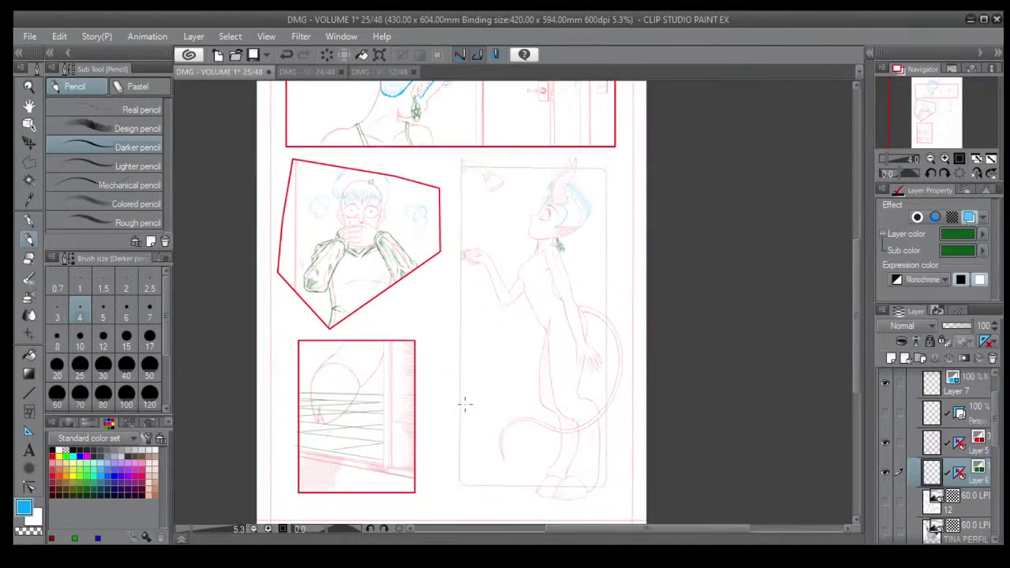
{"action": "left_click_drag", "start_coordinate": [506, 348], "coordinate": [504, 403]}
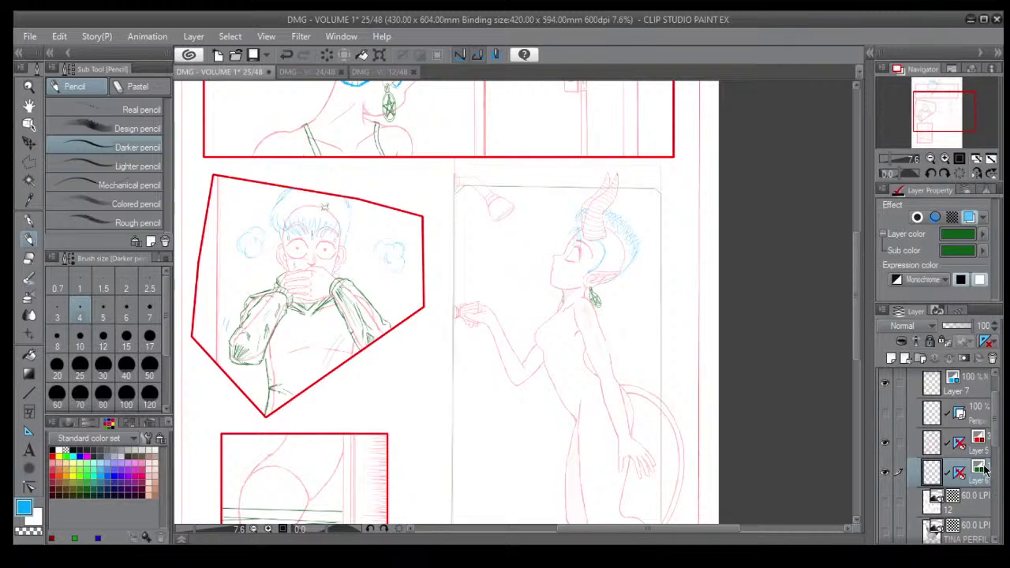
Select Layer 1 with the red panel borders and unlock it for editing.
{"action": "scroll", "coordinate": [982, 474], "scroll_direction": "down", "scroll_amount": 3}
{"action": "scroll", "coordinate": [983, 473], "scroll_direction": "down", "scroll_amount": 2}
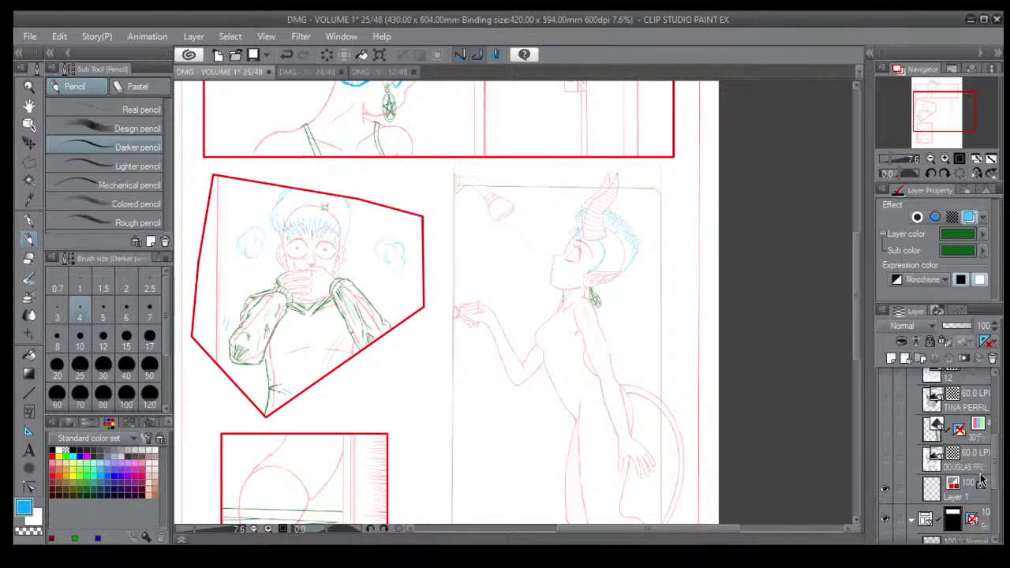
{"action": "left_click", "coordinate": [947, 492]}
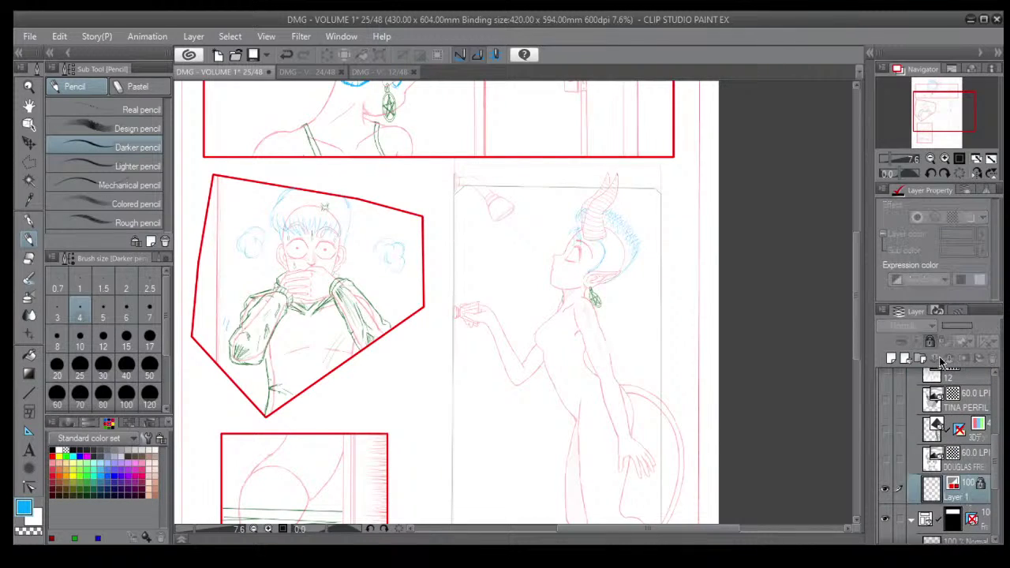
{"action": "left_click_drag", "start_coordinate": [582, 315], "coordinate": [588, 393]}
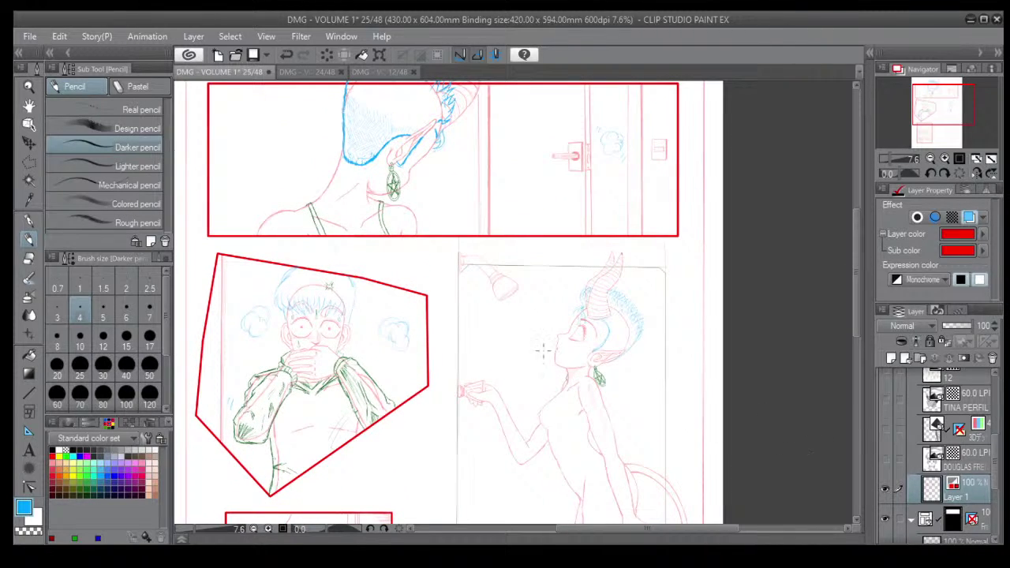
{"action": "scroll", "coordinate": [543, 351], "scroll_direction": "up", "scroll_amount": 3}
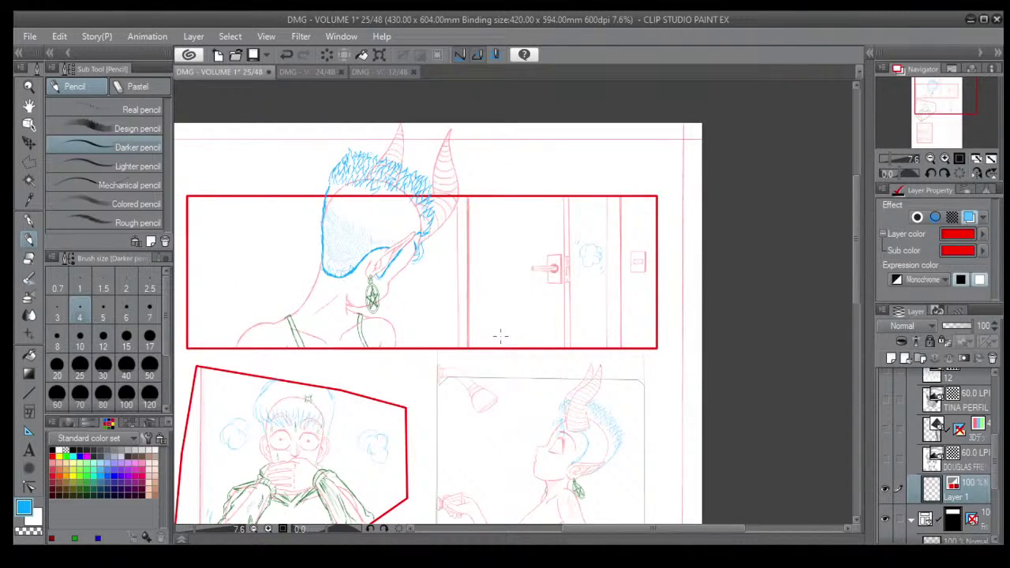
Erase the top panel's upper border where it crosses the horned character's head and horn, using the Hard eraser up to size 100.
{"action": "left_click", "coordinate": [29, 259]}
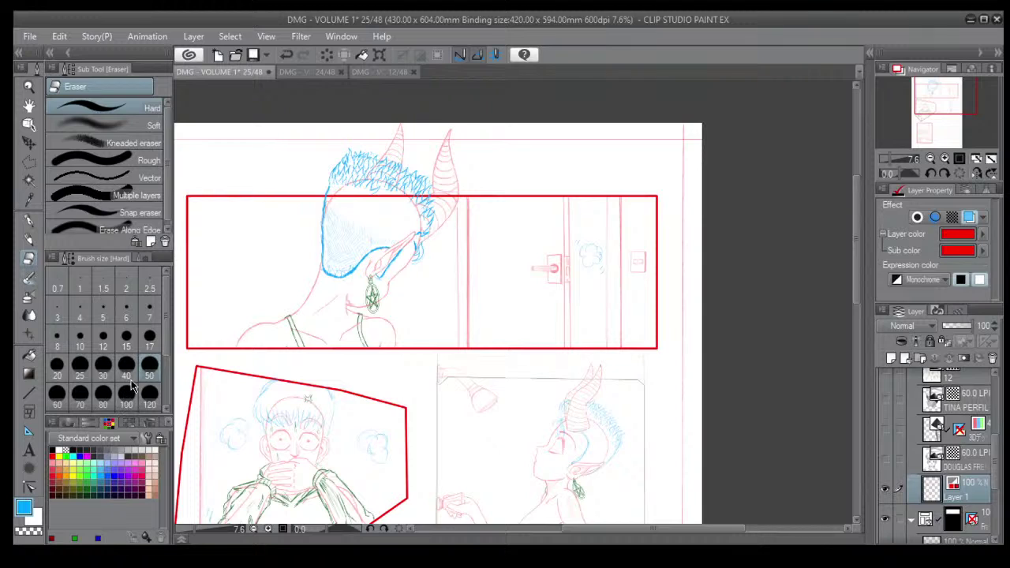
{"action": "scroll", "coordinate": [348, 174], "scroll_direction": "up", "scroll_amount": 5}
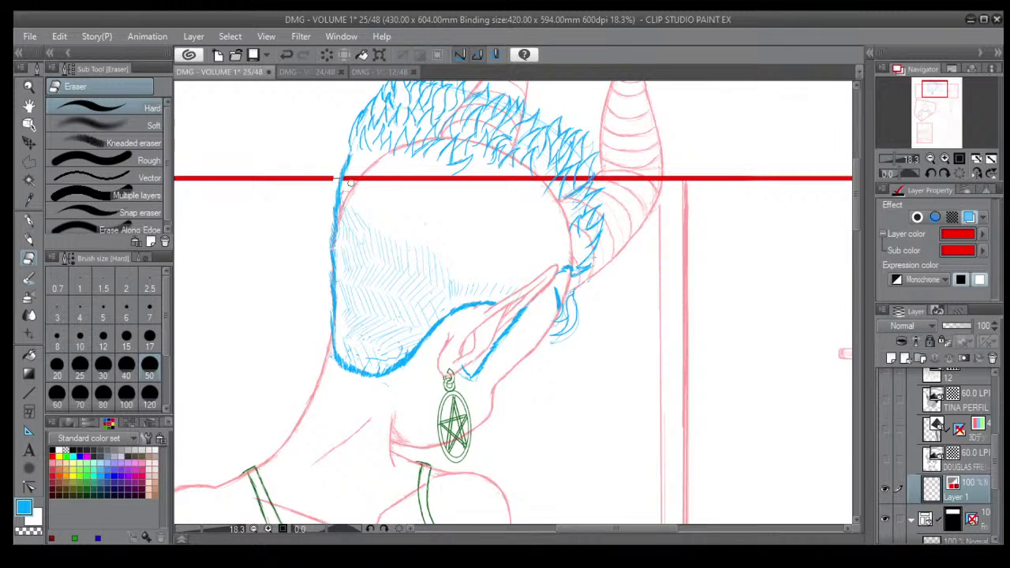
{"action": "left_click_drag", "start_coordinate": [341, 178], "coordinate": [394, 178]}
{"action": "left_click", "coordinate": [124, 399]}
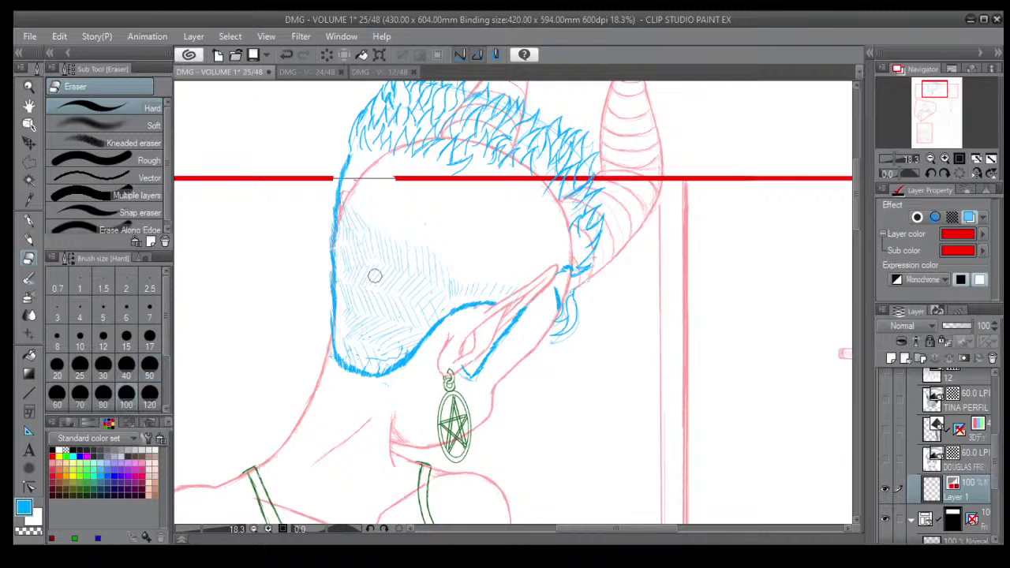
{"action": "mouse_move", "coordinate": [422, 180]}
{"action": "left_mouse_down"}
{"action": "mouse_move", "coordinate": [474, 173]}
{"action": "mouse_move", "coordinate": [481, 179]}
{"action": "mouse_move", "coordinate": [458, 178]}
{"action": "mouse_move", "coordinate": [484, 179]}
{"action": "mouse_move", "coordinate": [483, 195]}
{"action": "mouse_move", "coordinate": [550, 205]}
{"action": "mouse_move", "coordinate": [513, 187]}
{"action": "mouse_move", "coordinate": [533, 175]}
{"action": "mouse_move", "coordinate": [641, 185]}
{"action": "mouse_move", "coordinate": [636, 177]}
{"action": "mouse_move", "coordinate": [663, 180]}
{"action": "left_mouse_up"}
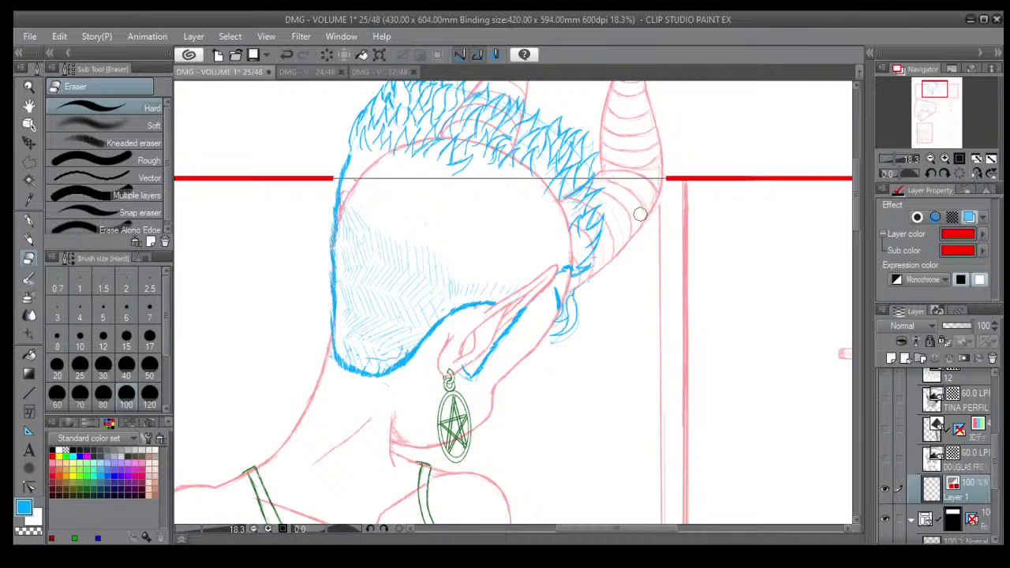
Raise the opacity of Layer 5, which holds the red figure pencils, to 100%.
{"action": "scroll", "coordinate": [641, 214], "scroll_direction": "down", "scroll_amount": 4}
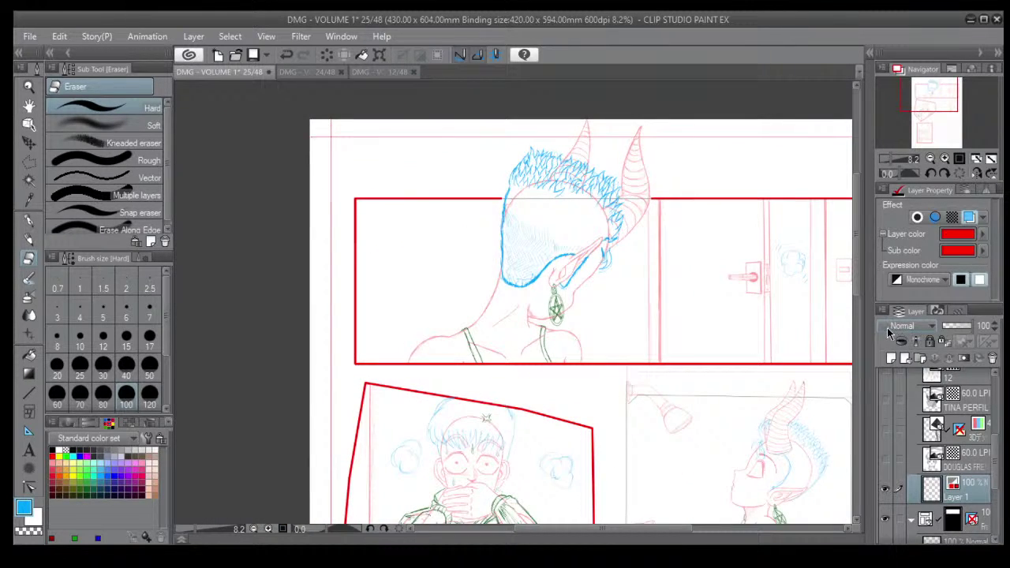
{"action": "scroll", "coordinate": [653, 314], "scroll_direction": "down", "scroll_amount": 3}
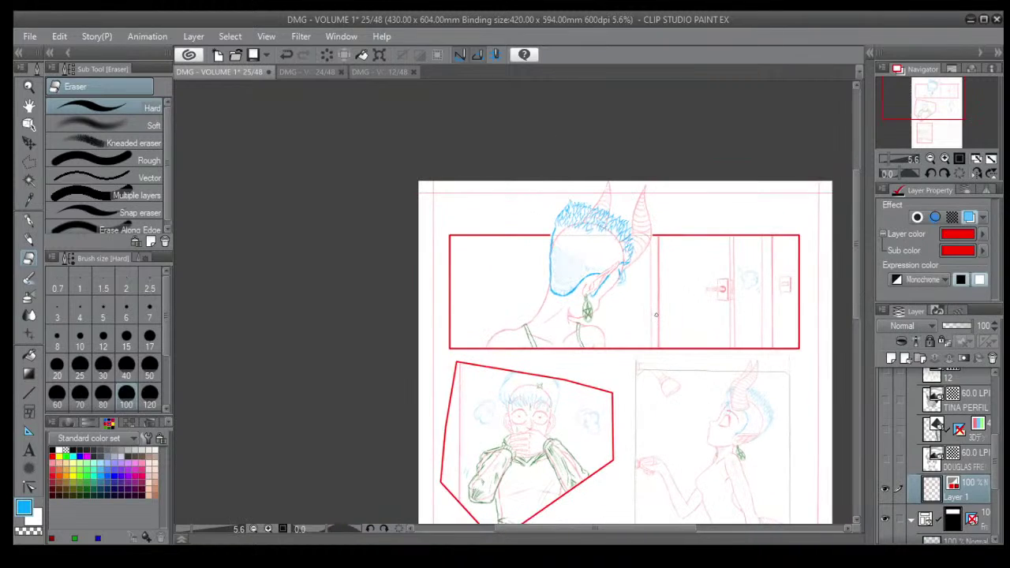
{"action": "mouse_move", "coordinate": [652, 440]}
{"action": "left_mouse_down"}
{"action": "mouse_move", "coordinate": [501, 234]}
{"action": "mouse_move", "coordinate": [455, 332]}
{"action": "left_mouse_up"}
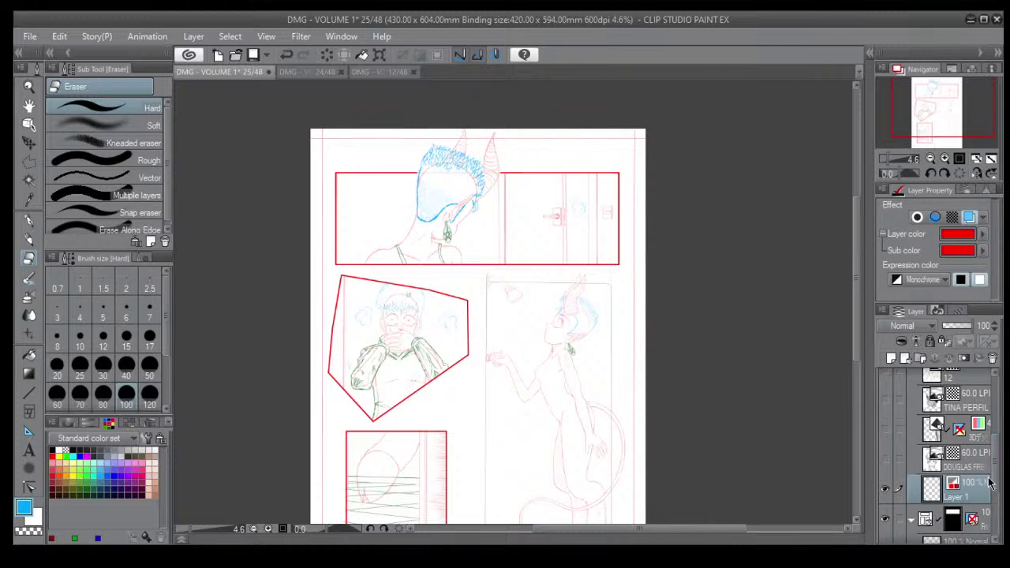
{"action": "left_click_drag", "start_coordinate": [995, 470], "coordinate": [995, 419]}
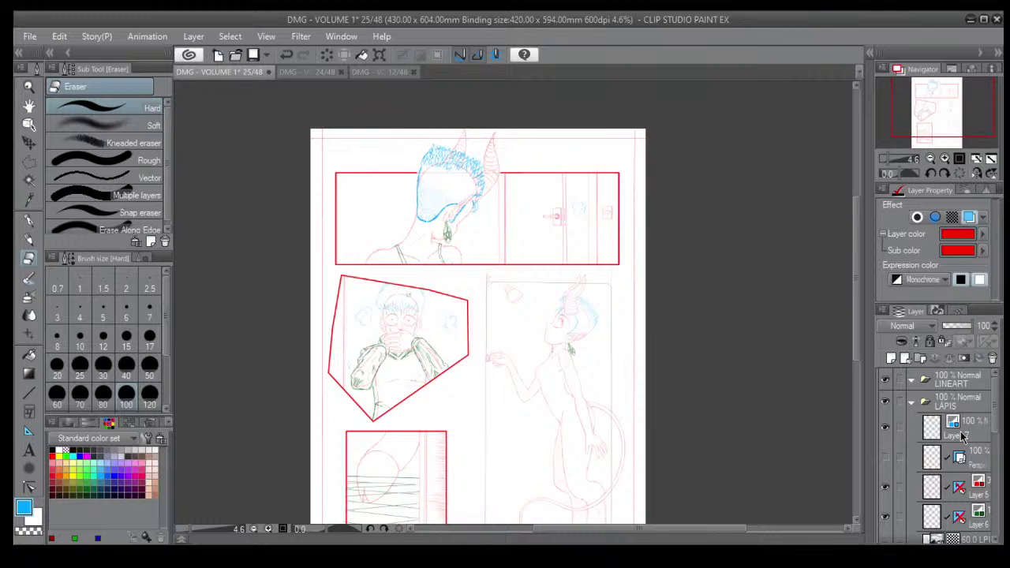
{"action": "left_click", "coordinate": [973, 493]}
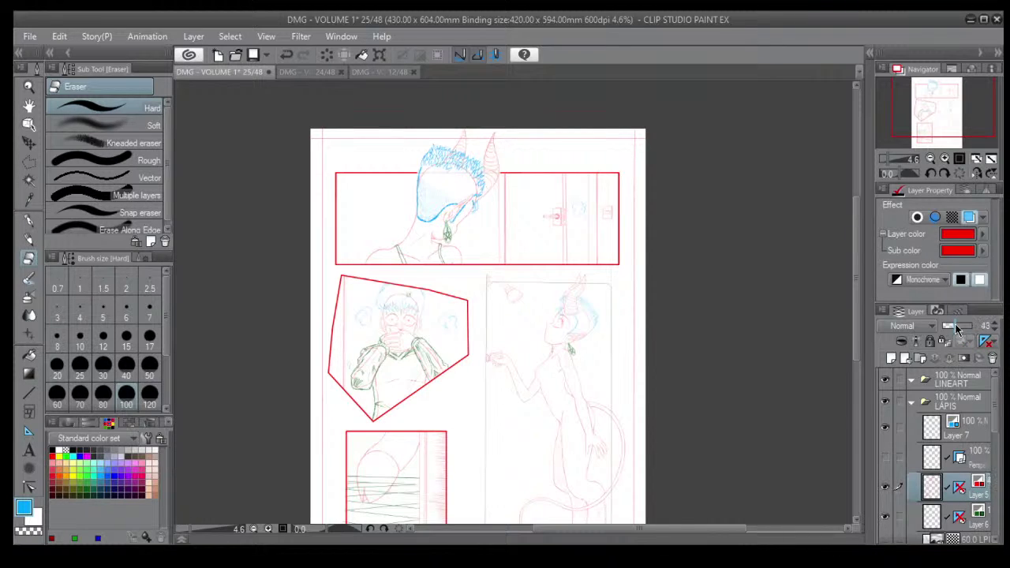
{"action": "left_click_drag", "start_coordinate": [955, 323], "coordinate": [978, 326]}
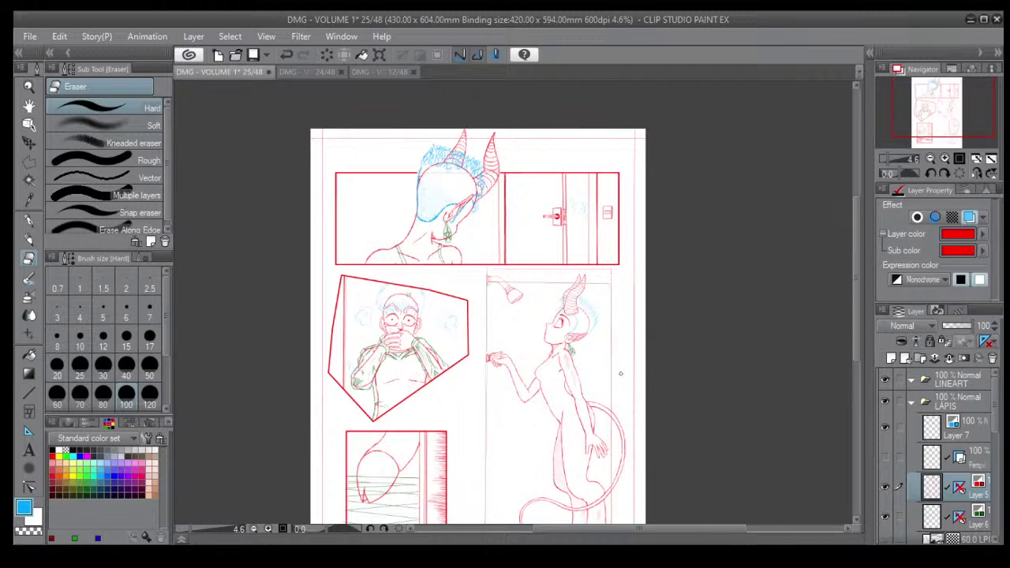
{"action": "scroll", "coordinate": [548, 386], "scroll_direction": "down", "scroll_amount": 3}
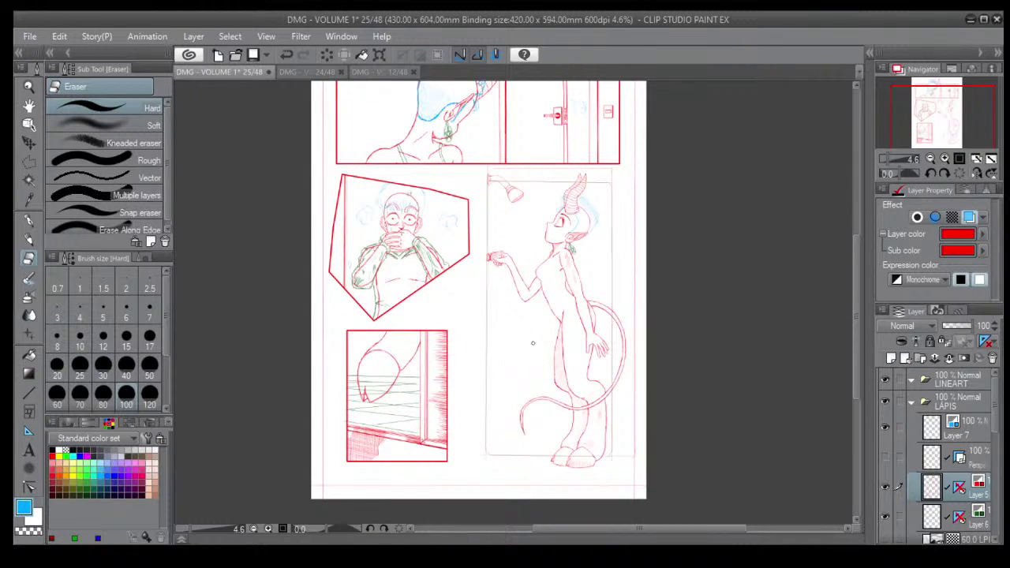
{"action": "scroll", "coordinate": [523, 335], "scroll_direction": "up", "scroll_amount": 3}
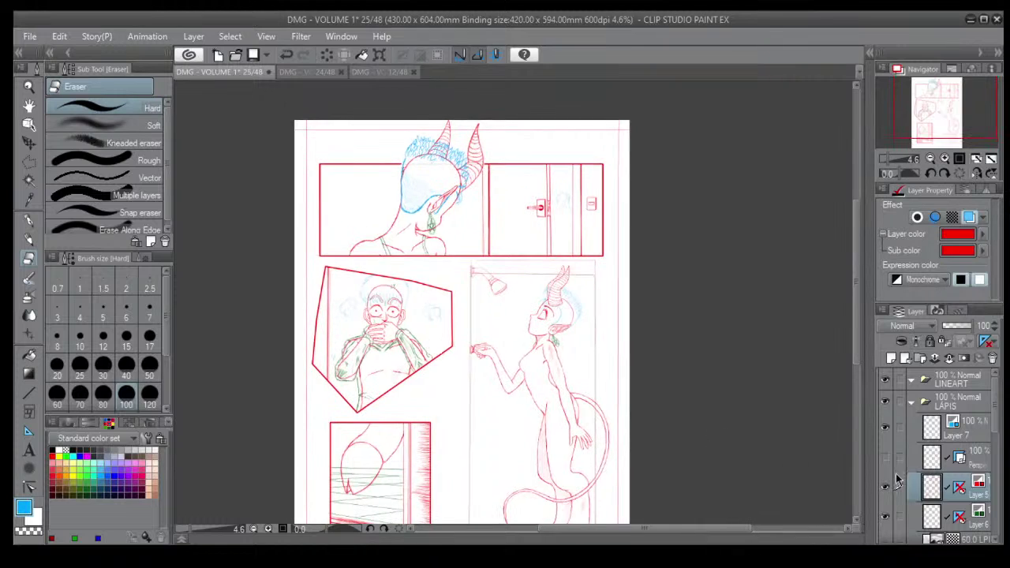
Select Layer 7 and darken the outer hair outline on the left of the shocked man's head, using the Darker pencil at size 6.
{"action": "left_click", "coordinate": [968, 436]}
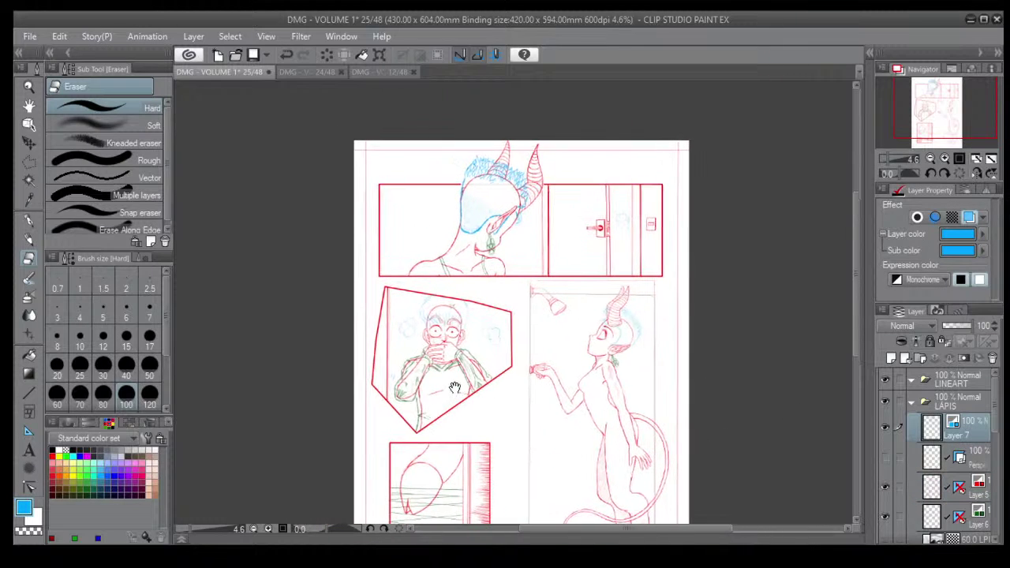
{"action": "left_click_drag", "start_coordinate": [396, 368], "coordinate": [455, 387]}
{"action": "scroll", "coordinate": [442, 305], "scroll_direction": "up", "scroll_amount": 6}
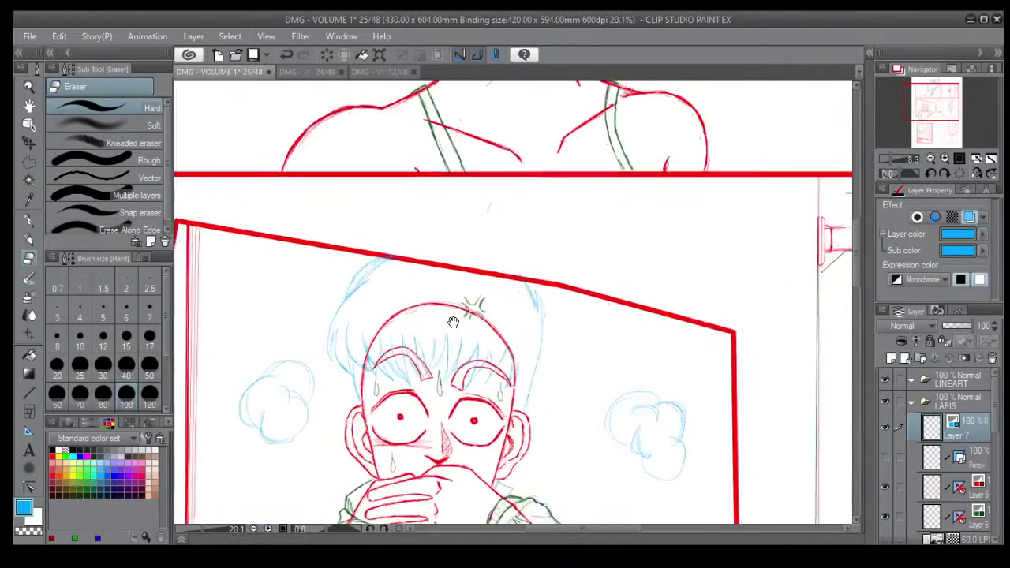
{"action": "left_click_drag", "start_coordinate": [341, 384], "coordinate": [406, 346]}
{"action": "left_click_drag", "start_coordinate": [417, 391], "coordinate": [440, 392]}
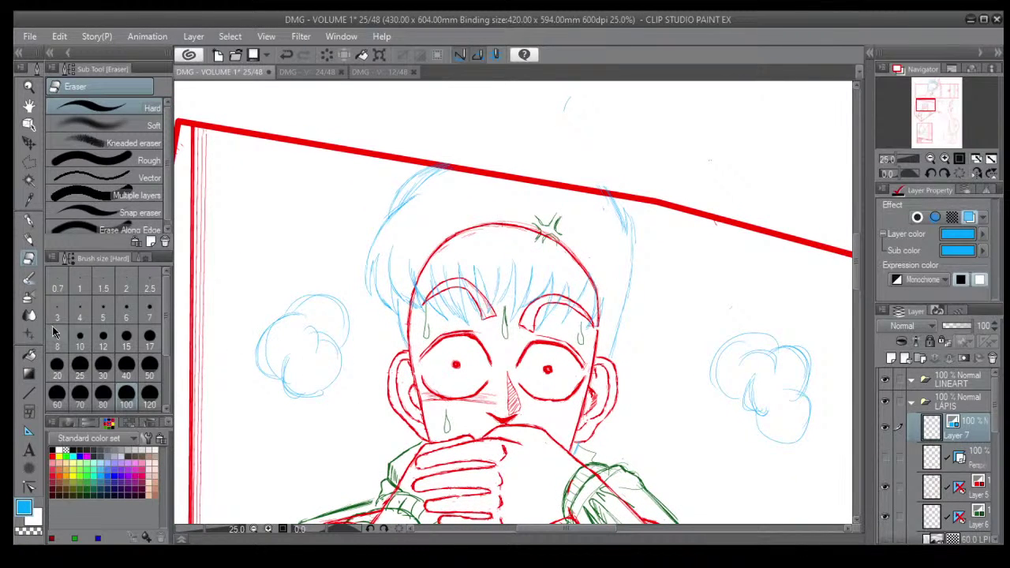
{"action": "left_click", "coordinate": [29, 239]}
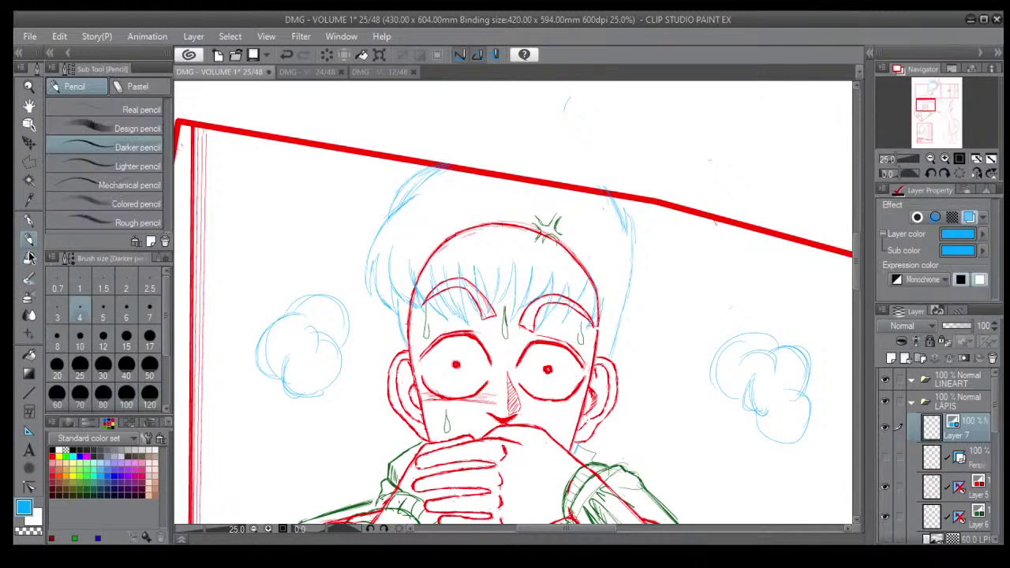
{"action": "left_click", "coordinate": [128, 315]}
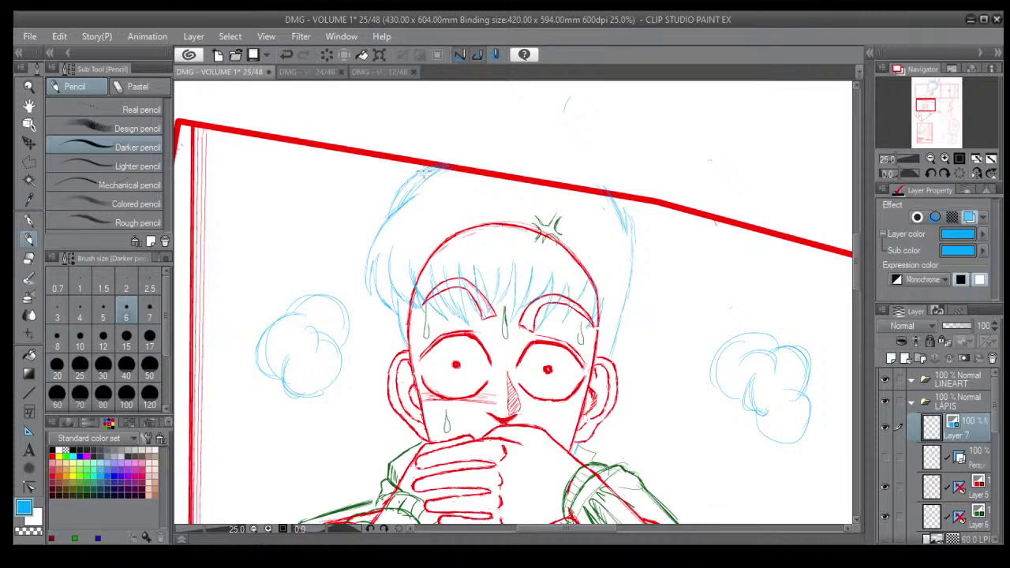
{"action": "left_click_drag", "start_coordinate": [434, 164], "coordinate": [393, 196]}
{"action": "mouse_move", "coordinate": [404, 202]}
{"action": "left_mouse_down"}
{"action": "mouse_move", "coordinate": [376, 235]}
{"action": "mouse_move", "coordinate": [384, 263]}
{"action": "mouse_move", "coordinate": [377, 236]}
{"action": "mouse_move", "coordinate": [368, 271]}
{"action": "left_mouse_up"}
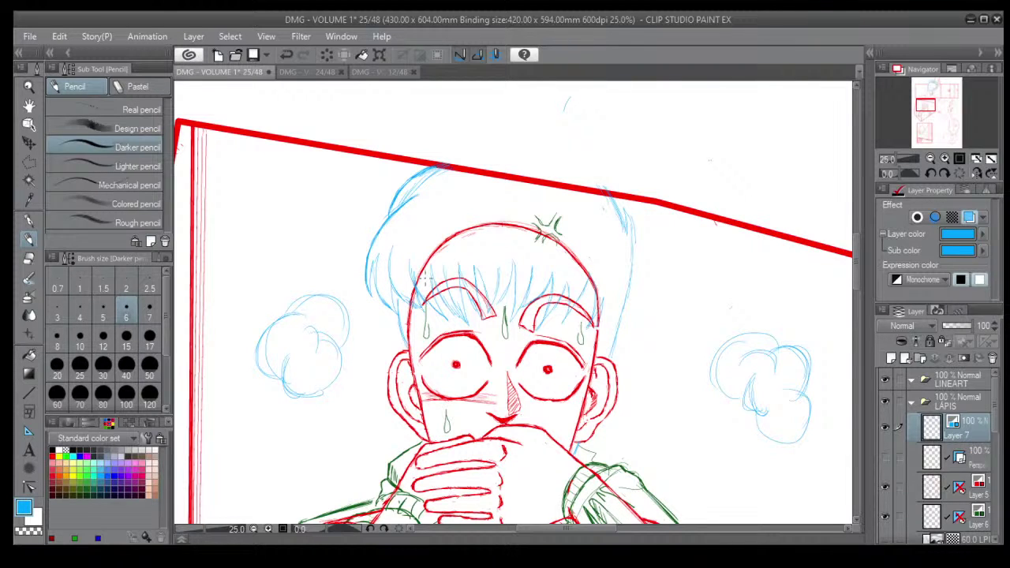
Strengthen the curved hair tufts along the left edge of the shocked man's hair, above his ear.
{"action": "left_click_drag", "start_coordinate": [424, 278], "coordinate": [600, 327]}
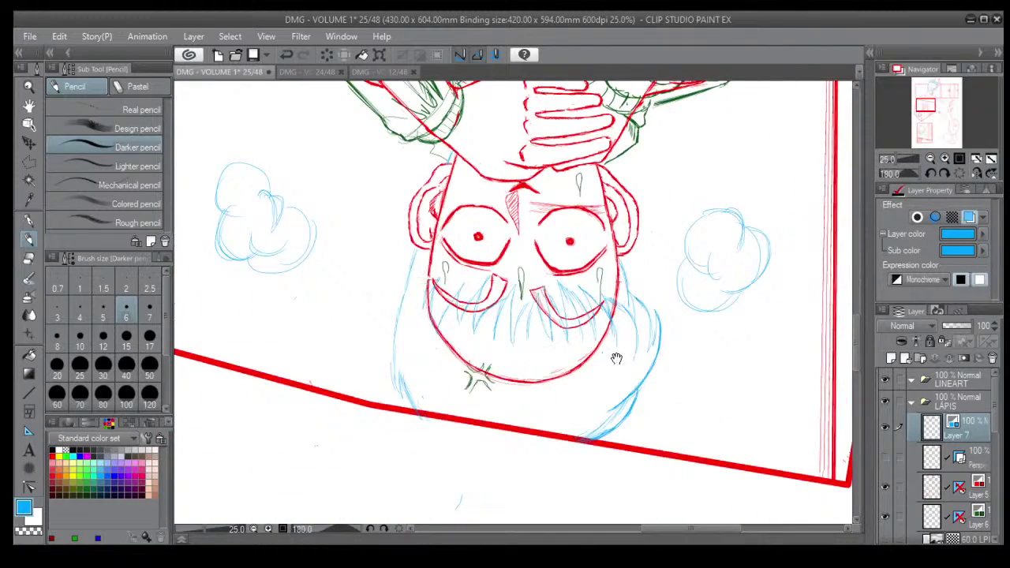
{"action": "mouse_move", "coordinate": [617, 360]}
{"action": "left_mouse_down"}
{"action": "mouse_move", "coordinate": [530, 304]}
{"action": "mouse_move", "coordinate": [618, 345]}
{"action": "left_mouse_up"}
{"action": "scroll", "coordinate": [618, 345], "scroll_direction": "up", "scroll_amount": 2}
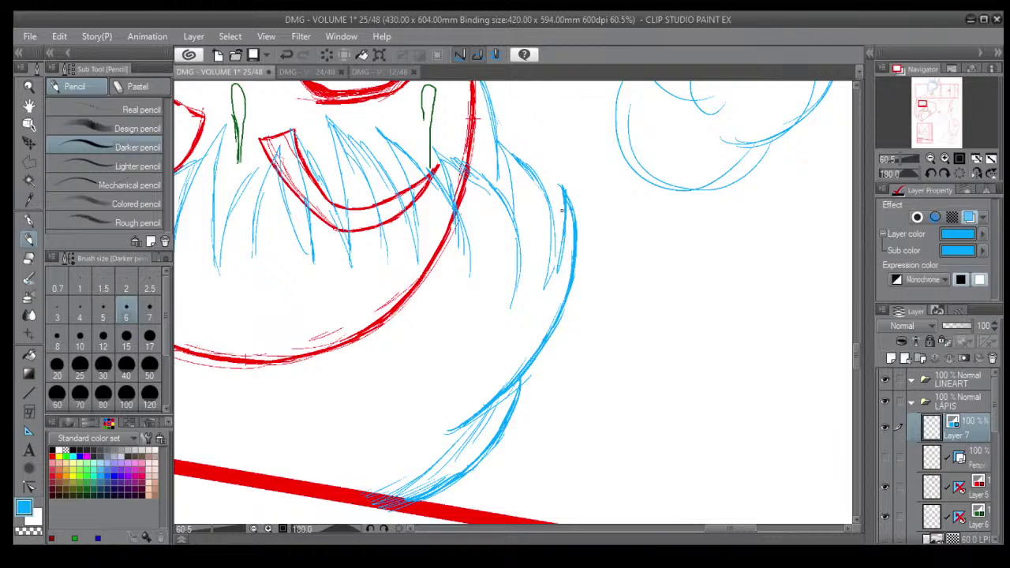
{"action": "left_click_drag", "start_coordinate": [562, 227], "coordinate": [544, 284]}
{"action": "mouse_move", "coordinate": [498, 142]}
{"action": "left_mouse_down"}
{"action": "mouse_move", "coordinate": [531, 168]}
{"action": "mouse_move", "coordinate": [517, 157]}
{"action": "mouse_move", "coordinate": [558, 227]}
{"action": "mouse_move", "coordinate": [553, 253]}
{"action": "left_mouse_up"}
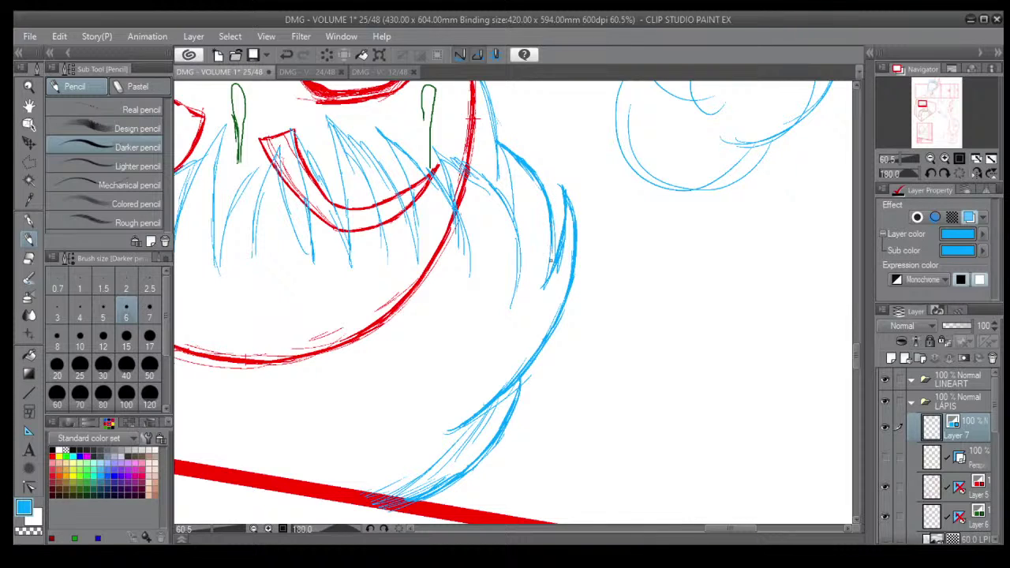
{"action": "left_click_drag", "start_coordinate": [552, 211], "coordinate": [547, 269]}
{"action": "left_click_drag", "start_coordinate": [495, 143], "coordinate": [517, 220]}
Erase the rough upper part of the inner hair lock near the left temple and redraw the lock as one bold curve.
{"action": "key", "text": "^"}
{"action": "key", "text": "^"}
{"action": "key", "text": "^"}
{"action": "key", "text": "^"}
{"action": "key", "text": "^"}
{"action": "key", "text": "^"}
{"action": "key", "text": "^"}
{"action": "key", "text": "^"}
{"action": "key", "text": "^"}
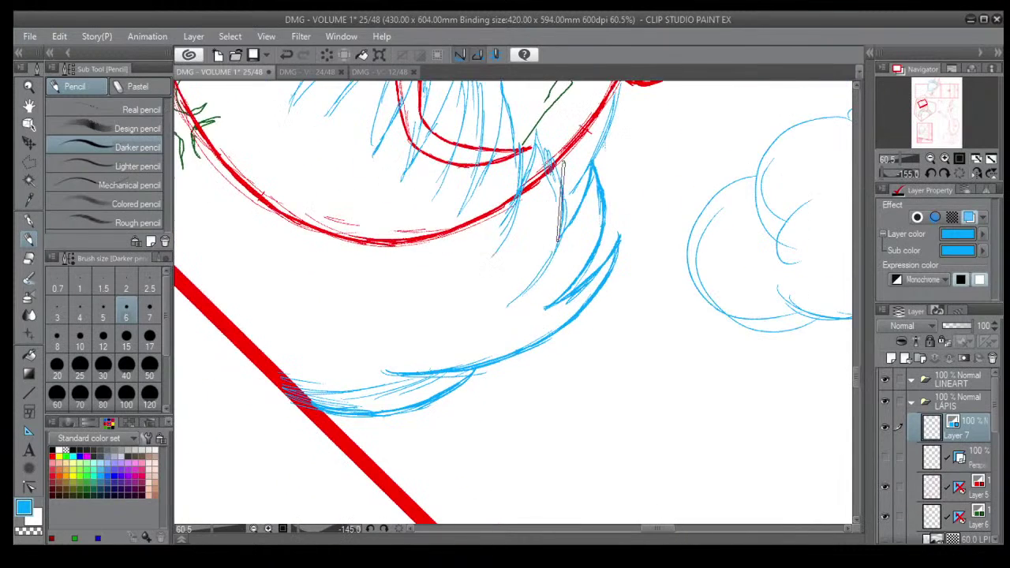
{"action": "left_click", "coordinate": [28, 258]}
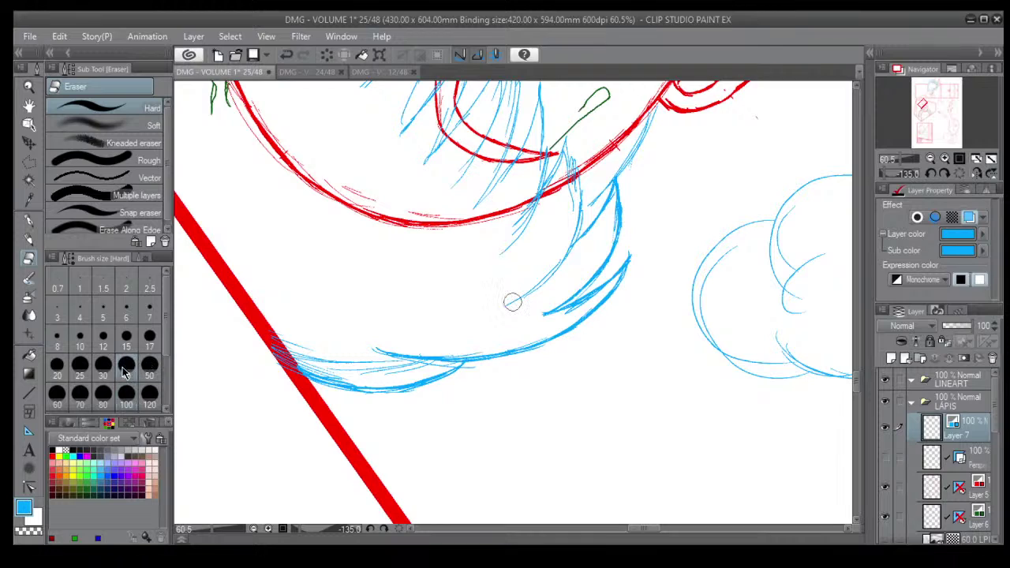
{"action": "mouse_move", "coordinate": [577, 158]}
{"action": "left_mouse_down"}
{"action": "mouse_move", "coordinate": [573, 191]}
{"action": "mouse_move", "coordinate": [569, 153]}
{"action": "mouse_move", "coordinate": [575, 200]}
{"action": "left_mouse_up"}
{"action": "left_click", "coordinate": [28, 239]}
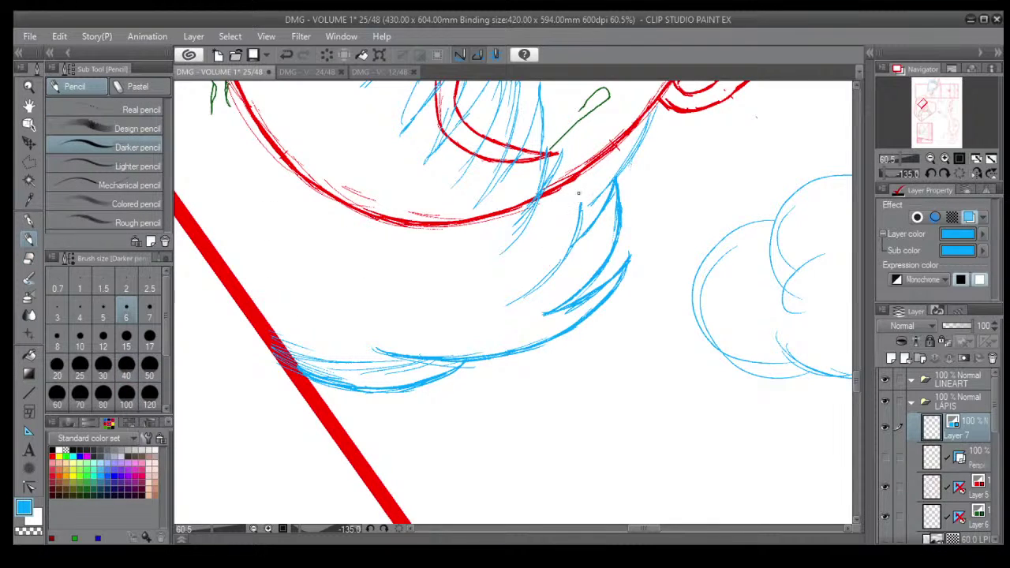
{"action": "mouse_move", "coordinate": [580, 192]}
{"action": "left_mouse_down"}
{"action": "mouse_move", "coordinate": [571, 146]}
{"action": "mouse_move", "coordinate": [554, 171]}
{"action": "mouse_move", "coordinate": [581, 205]}
{"action": "mouse_move", "coordinate": [572, 245]}
{"action": "mouse_move", "coordinate": [501, 307]}
{"action": "left_mouse_up"}
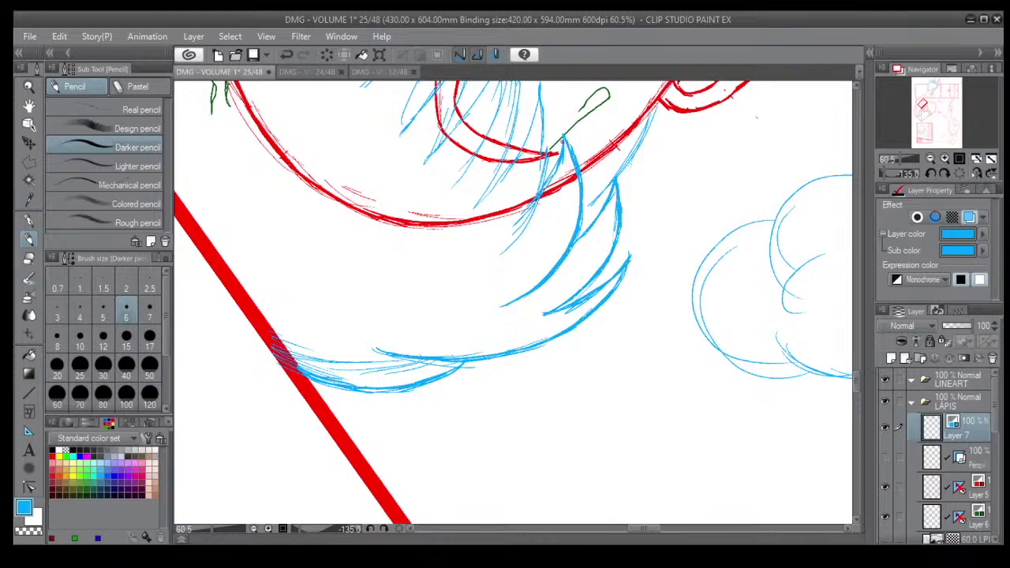
Darken the pointed locks crossing the left temple and the short hair line running down to the ear.
{"action": "left_click_drag", "start_coordinate": [563, 145], "coordinate": [545, 189]}
{"action": "mouse_move", "coordinate": [540, 108]}
{"action": "left_mouse_down"}
{"action": "mouse_move", "coordinate": [548, 140]}
{"action": "mouse_move", "coordinate": [540, 193]}
{"action": "left_mouse_up"}
{"action": "mouse_move", "coordinate": [550, 143]}
{"action": "left_mouse_down"}
{"action": "mouse_move", "coordinate": [542, 190]}
{"action": "mouse_move", "coordinate": [491, 261]}
{"action": "left_mouse_up"}
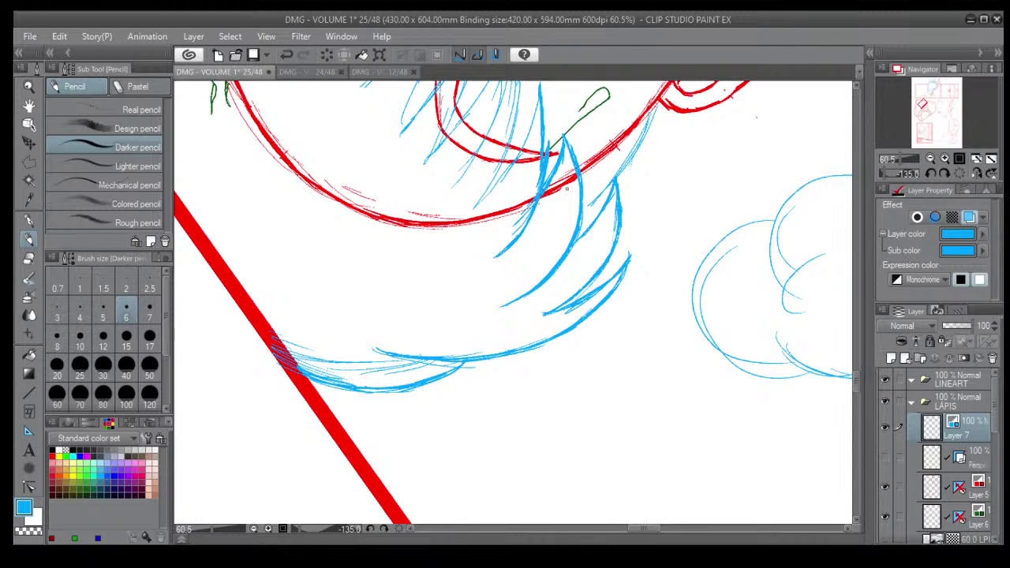
{"action": "scroll", "coordinate": [615, 144], "scroll_direction": "down", "scroll_amount": 2}
{"action": "scroll", "coordinate": [615, 144], "scroll_direction": "down", "scroll_amount": 2}
{"action": "left_click_drag", "start_coordinate": [548, 163], "coordinate": [573, 319]}
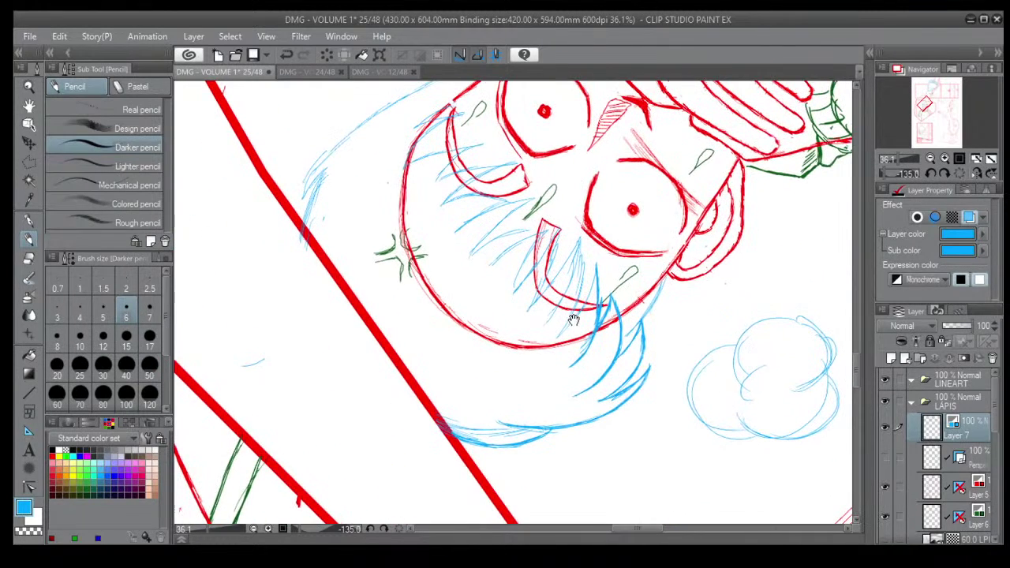
{"action": "key", "text": "minus"}
{"action": "key", "text": "minus"}
{"action": "key", "text": "minus"}
{"action": "key", "text": "minus"}
{"action": "scroll", "coordinate": [574, 319], "scroll_direction": "up", "scroll_amount": 2}
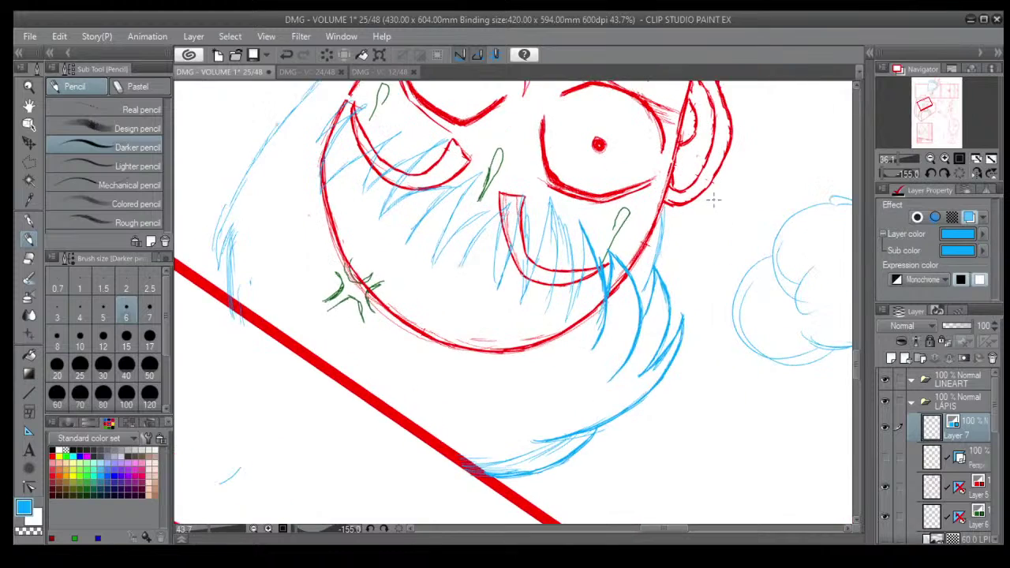
{"action": "left_click_drag", "start_coordinate": [660, 207], "coordinate": [647, 278]}
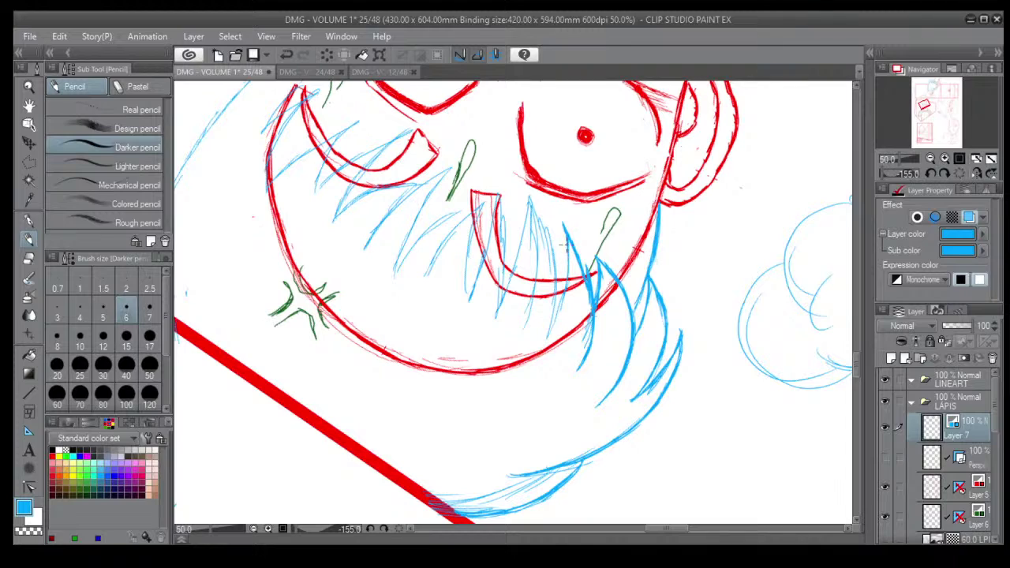
Strengthen the pointed fringe strands over the outer and middle part of the left eyebrow.
{"action": "left_click_drag", "start_coordinate": [565, 241], "coordinate": [548, 331]}
{"action": "mouse_move", "coordinate": [527, 194]}
{"action": "left_mouse_down"}
{"action": "mouse_move", "coordinate": [547, 234]}
{"action": "mouse_move", "coordinate": [531, 202]}
{"action": "mouse_move", "coordinate": [556, 258]}
{"action": "left_mouse_up"}
{"action": "left_click_drag", "start_coordinate": [541, 222], "coordinate": [556, 275]}
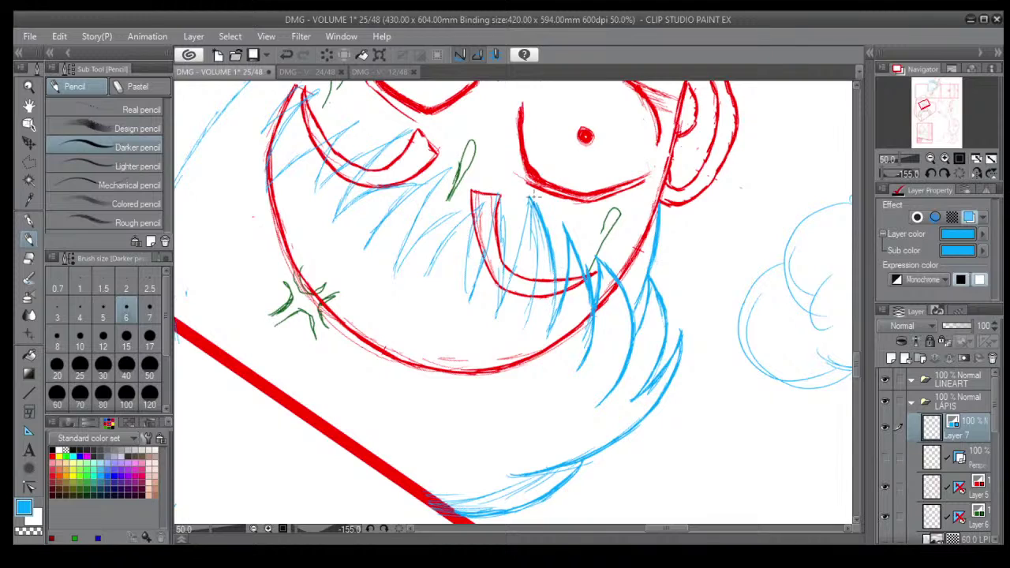
{"action": "mouse_move", "coordinate": [531, 204]}
{"action": "left_mouse_down"}
{"action": "mouse_move", "coordinate": [545, 280]}
{"action": "mouse_move", "coordinate": [537, 297]}
{"action": "left_mouse_up"}
{"action": "mouse_move", "coordinate": [535, 236]}
{"action": "left_mouse_down"}
{"action": "mouse_move", "coordinate": [536, 306]}
{"action": "mouse_move", "coordinate": [523, 326]}
{"action": "left_mouse_up"}
{"action": "left_click_drag", "start_coordinate": [529, 202], "coordinate": [527, 223]}
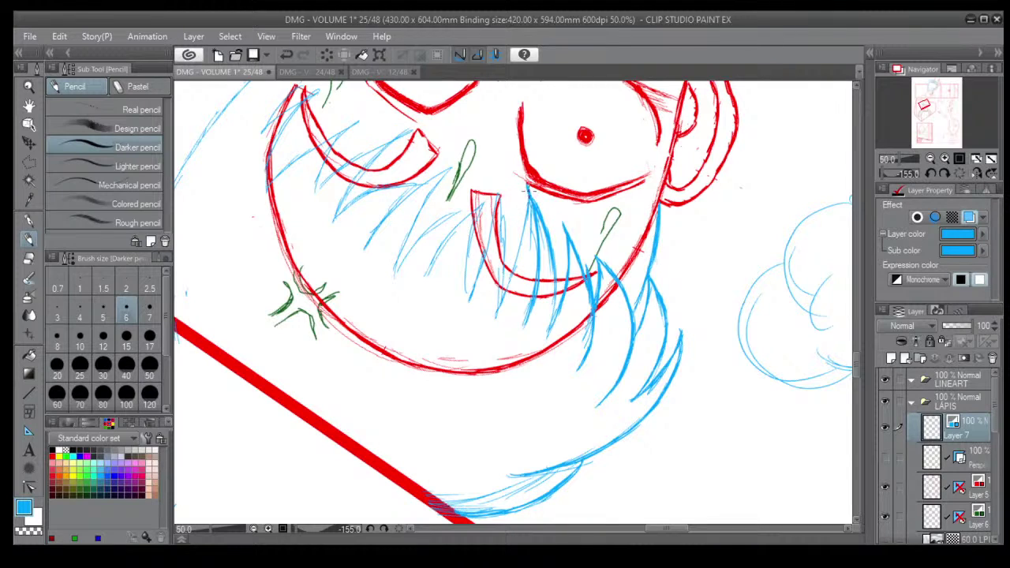
Darken the fringe strands over the inner end of the left eyebrow.
{"action": "left_click_drag", "start_coordinate": [527, 208], "coordinate": [490, 316]}
{"action": "left_click_drag", "start_coordinate": [495, 189], "coordinate": [498, 302]}
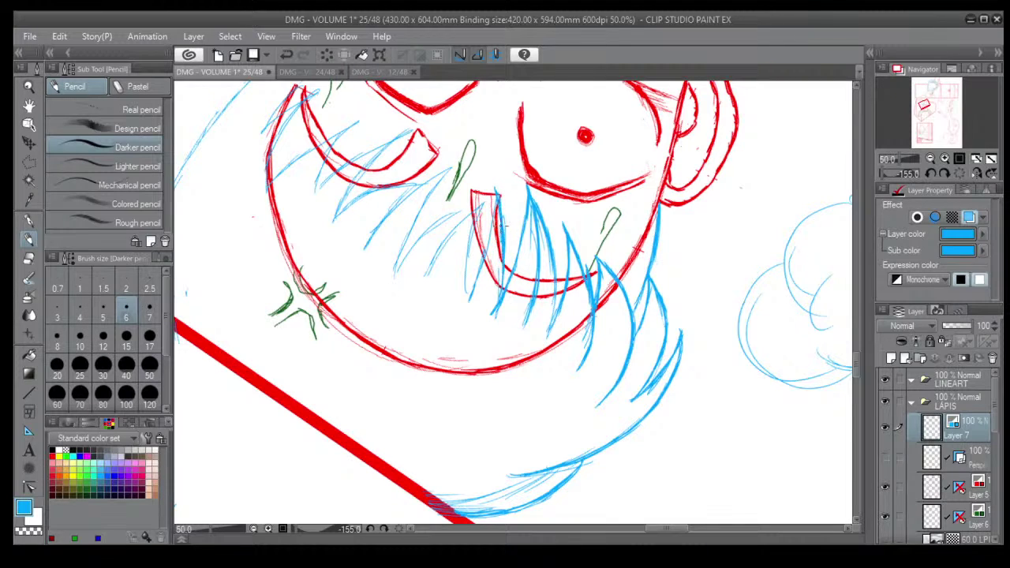
{"action": "left_click_drag", "start_coordinate": [497, 188], "coordinate": [490, 240]}
{"action": "left_click_drag", "start_coordinate": [496, 199], "coordinate": [478, 279]}
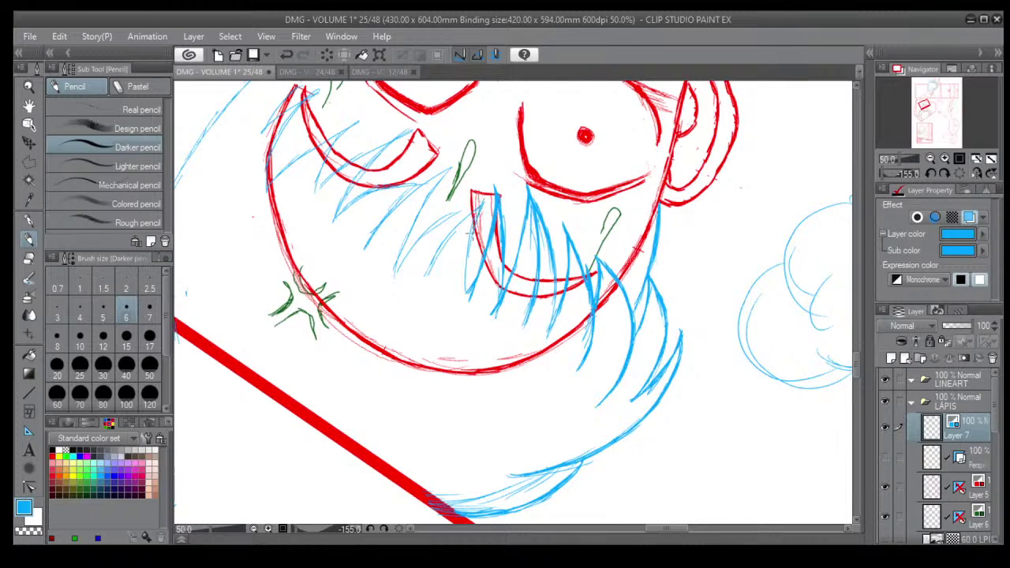
{"action": "mouse_move", "coordinate": [480, 207]}
{"action": "left_mouse_down"}
{"action": "mouse_move", "coordinate": [467, 278]}
{"action": "mouse_move", "coordinate": [466, 235]}
{"action": "mouse_move", "coordinate": [466, 289]}
{"action": "left_mouse_up"}
{"action": "left_click_drag", "start_coordinate": [479, 205], "coordinate": [426, 275]}
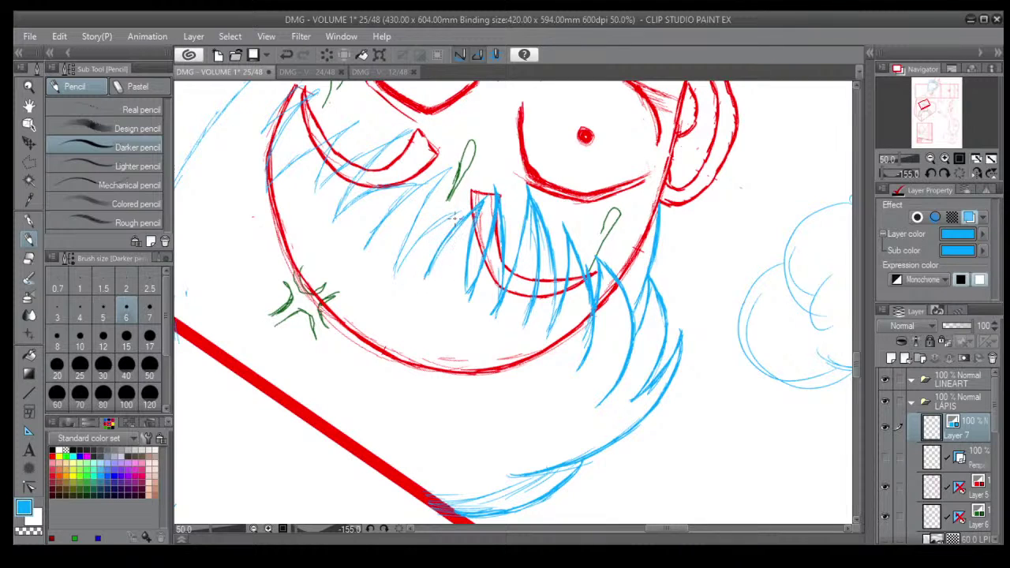
Strengthen the fringe strands across the middle of the forehead up to the inner end of the right eyebrow.
{"action": "left_click_drag", "start_coordinate": [473, 199], "coordinate": [418, 245]}
{"action": "left_click_drag", "start_coordinate": [452, 212], "coordinate": [390, 276]}
{"action": "left_click_drag", "start_coordinate": [464, 207], "coordinate": [435, 250]}
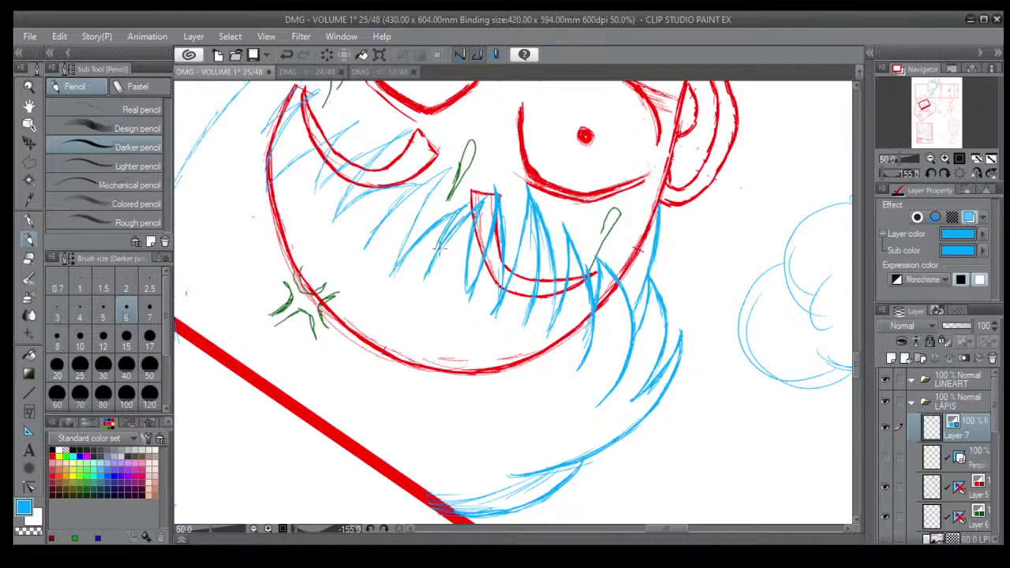
{"action": "mouse_move", "coordinate": [454, 166]}
{"action": "left_mouse_down"}
{"action": "mouse_move", "coordinate": [407, 234]}
{"action": "mouse_move", "coordinate": [421, 209]}
{"action": "mouse_move", "coordinate": [395, 271]}
{"action": "mouse_move", "coordinate": [412, 232]}
{"action": "mouse_move", "coordinate": [396, 275]}
{"action": "left_mouse_up"}
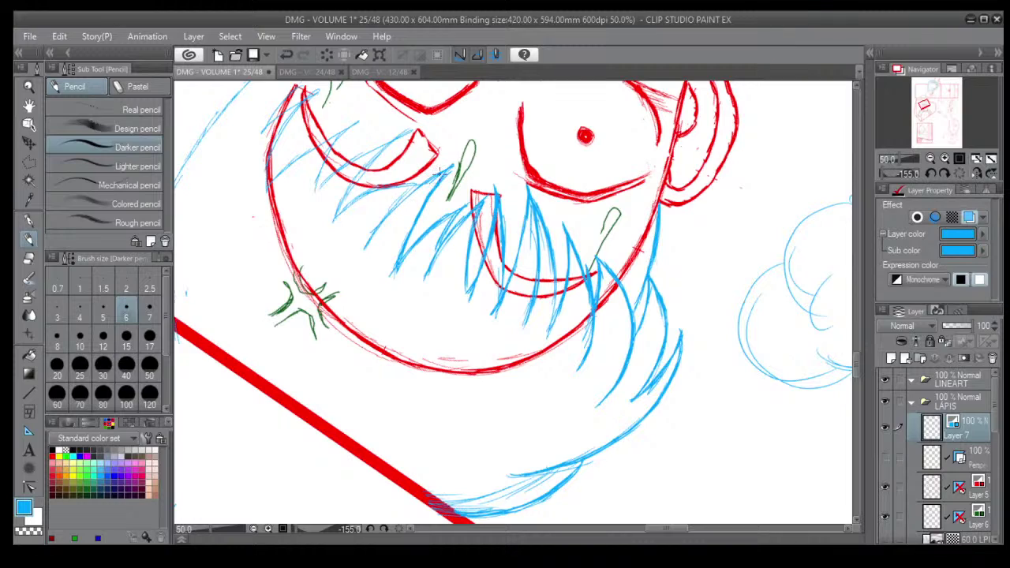
{"action": "left_click_drag", "start_coordinate": [416, 184], "coordinate": [366, 239]}
{"action": "mouse_move", "coordinate": [418, 182]}
{"action": "left_mouse_down"}
{"action": "mouse_move", "coordinate": [393, 207]}
{"action": "mouse_move", "coordinate": [420, 180]}
{"action": "mouse_move", "coordinate": [333, 221]}
{"action": "left_mouse_up"}
{"action": "left_click_drag", "start_coordinate": [406, 133], "coordinate": [348, 191]}
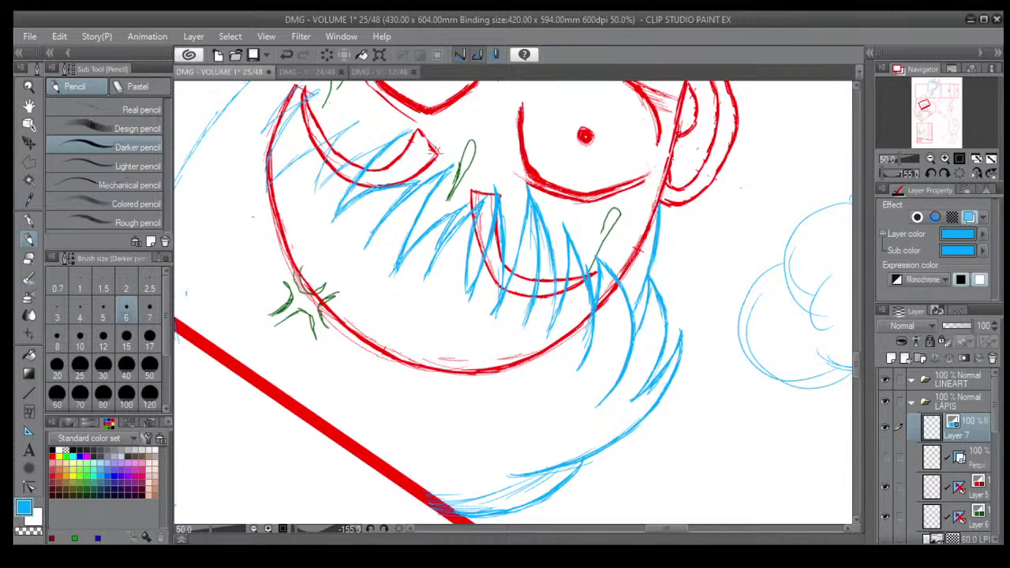
Darken the remaining fringe strands over the right eyebrow as far as the right temple.
{"action": "key", "text": "minus"}
{"action": "key", "text": "minus"}
{"action": "key", "text": "minus"}
{"action": "key", "text": "minus"}
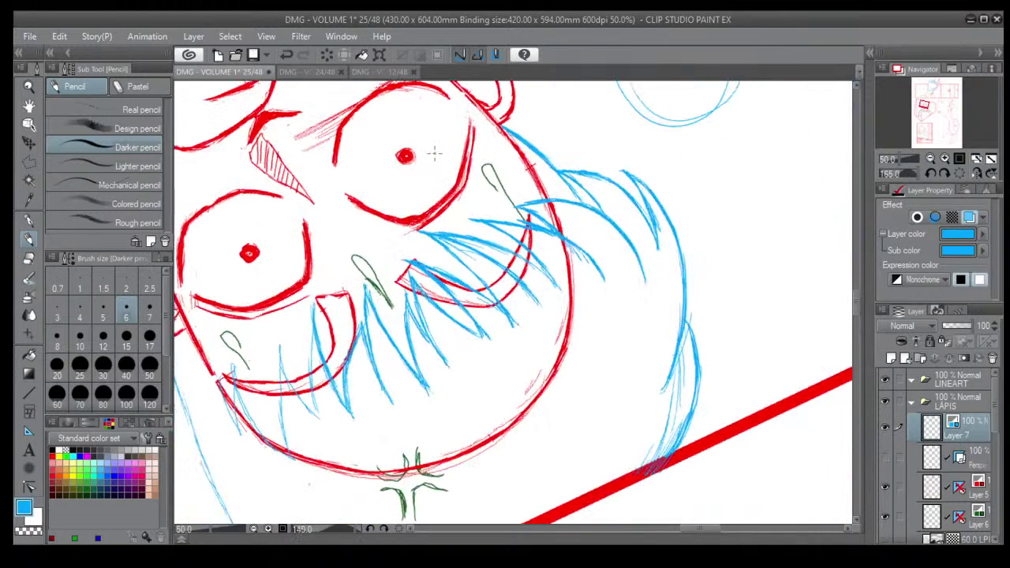
{"action": "mouse_move", "coordinate": [377, 336]}
{"action": "left_mouse_down"}
{"action": "mouse_move", "coordinate": [468, 287]}
{"action": "mouse_move", "coordinate": [480, 252]}
{"action": "left_mouse_up"}
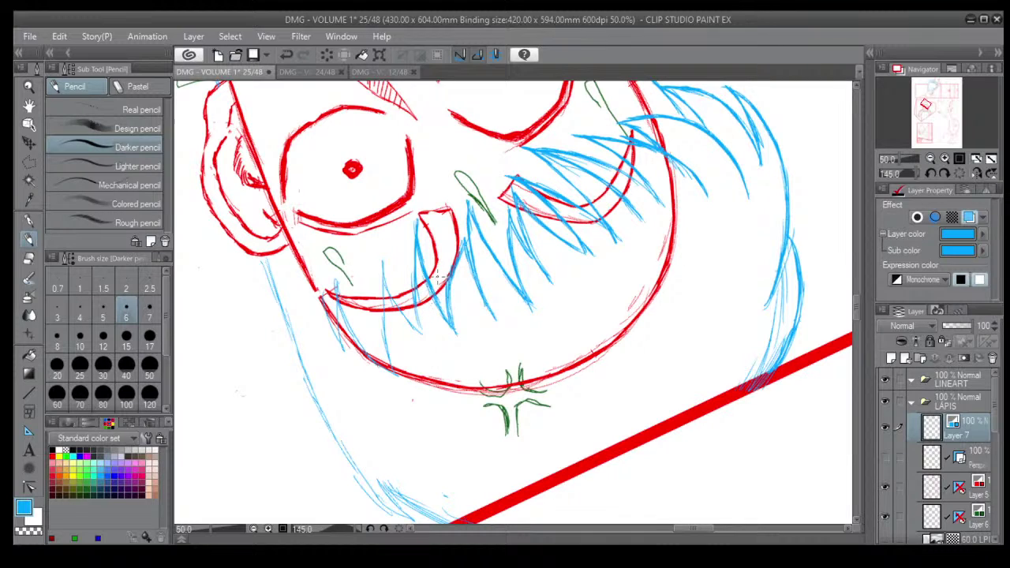
{"action": "left_click_drag", "start_coordinate": [416, 243], "coordinate": [423, 326]}
{"action": "left_click_drag", "start_coordinate": [382, 262], "coordinate": [418, 333]}
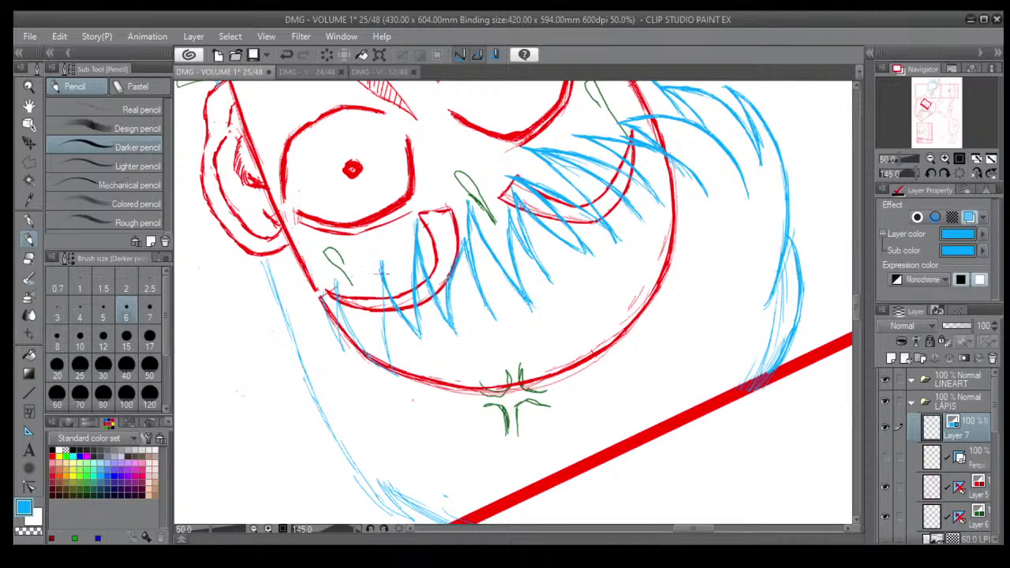
{"action": "left_click_drag", "start_coordinate": [382, 265], "coordinate": [391, 347]}
{"action": "left_click_drag", "start_coordinate": [381, 285], "coordinate": [390, 361]}
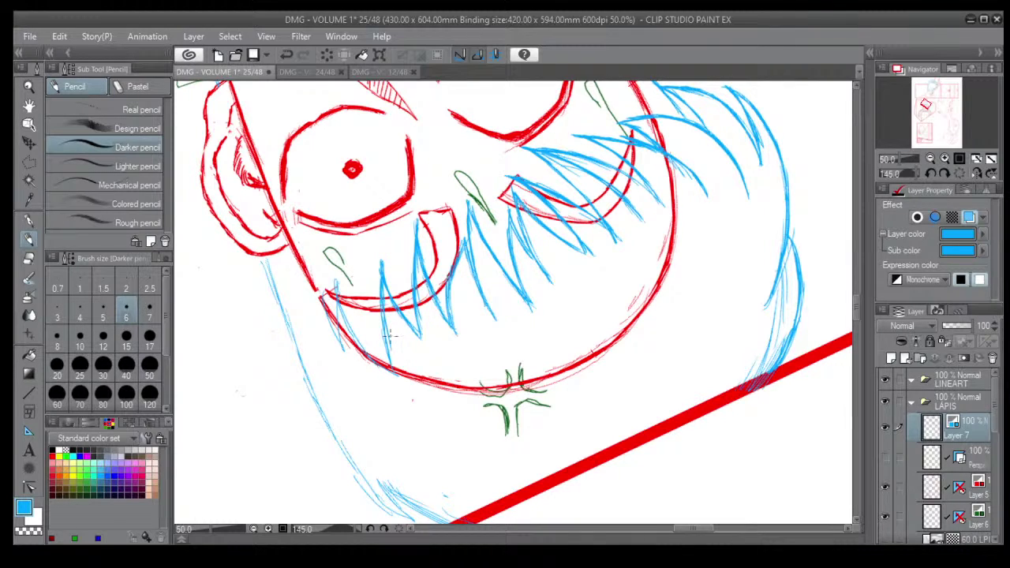
{"action": "left_click_drag", "start_coordinate": [384, 327], "coordinate": [393, 369]}
{"action": "left_click_drag", "start_coordinate": [337, 298], "coordinate": [386, 370]}
{"action": "left_click_drag", "start_coordinate": [333, 287], "coordinate": [345, 351]}
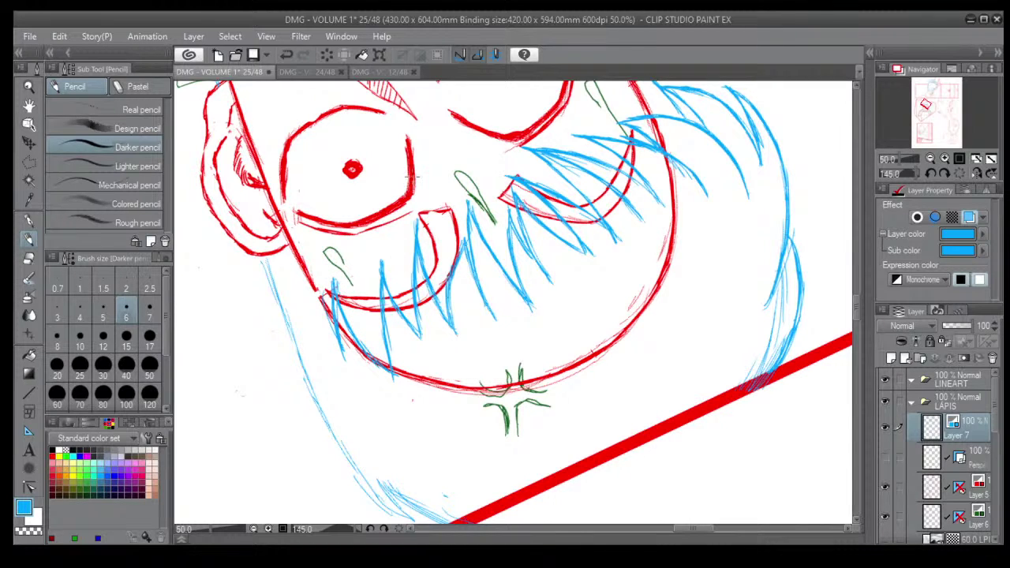
Strengthen the outer hair outline on the right of the head, from the ear to the panel's upper border.
{"action": "scroll", "coordinate": [412, 178], "scroll_direction": "down", "scroll_amount": 3}
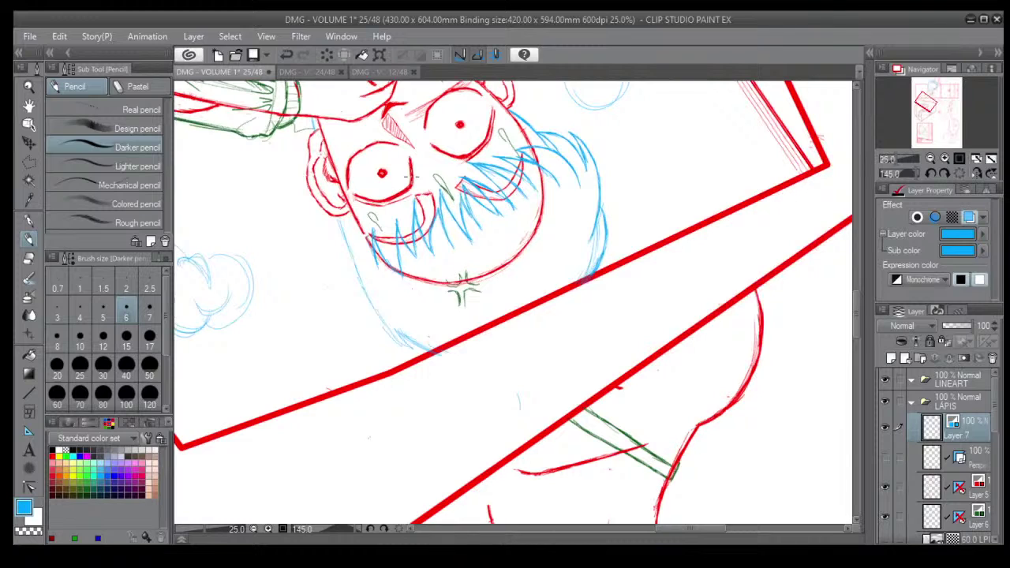
{"action": "key", "text": "asciicircum"}
{"action": "key", "text": "asciicircum"}
{"action": "key", "text": "asciicircum"}
{"action": "key", "text": "asciicircum"}
{"action": "key", "text": "asciicircum"}
{"action": "key", "text": "asciicircum"}
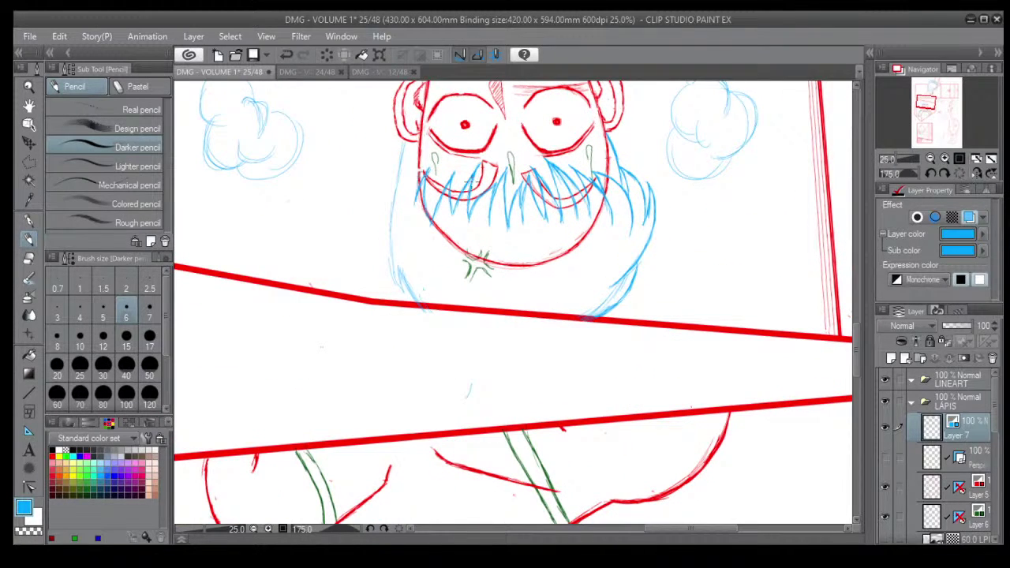
{"action": "left_click_drag", "start_coordinate": [427, 89], "coordinate": [414, 138]}
{"action": "left_click_drag", "start_coordinate": [699, 139], "coordinate": [639, 288]}
{"action": "left_click_drag", "start_coordinate": [623, 243], "coordinate": [612, 275]}
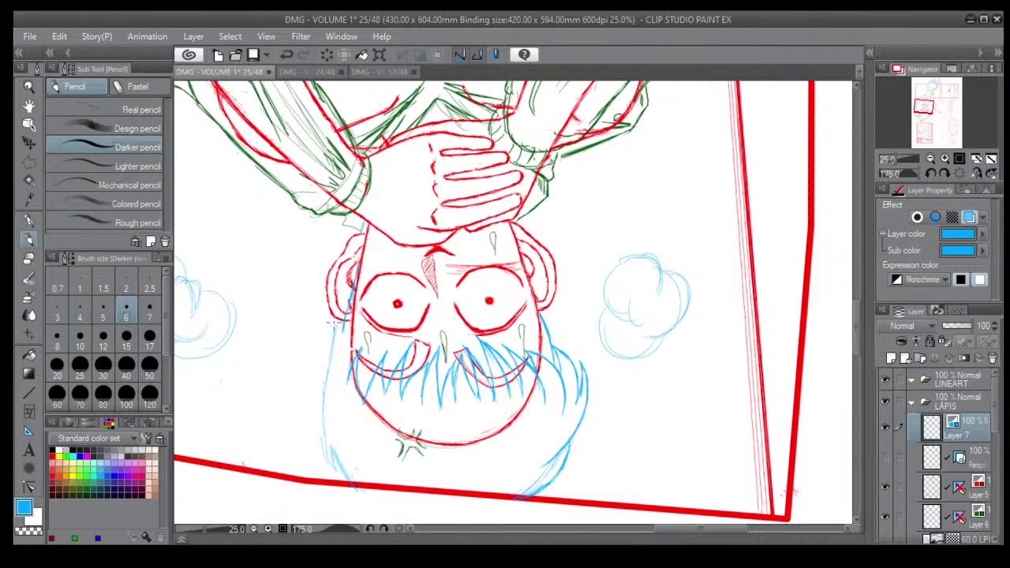
{"action": "mouse_move", "coordinate": [334, 314]}
{"action": "left_mouse_down"}
{"action": "mouse_move", "coordinate": [324, 418]}
{"action": "mouse_move", "coordinate": [363, 395]}
{"action": "mouse_move", "coordinate": [376, 422]}
{"action": "mouse_move", "coordinate": [322, 411]}
{"action": "mouse_move", "coordinate": [324, 391]}
{"action": "mouse_move", "coordinate": [326, 449]}
{"action": "mouse_move", "coordinate": [324, 421]}
{"action": "mouse_move", "coordinate": [335, 472]}
{"action": "mouse_move", "coordinate": [330, 449]}
{"action": "mouse_move", "coordinate": [351, 491]}
{"action": "left_mouse_up"}
{"action": "scroll", "coordinate": [368, 447], "scroll_direction": "down", "scroll_amount": 4}
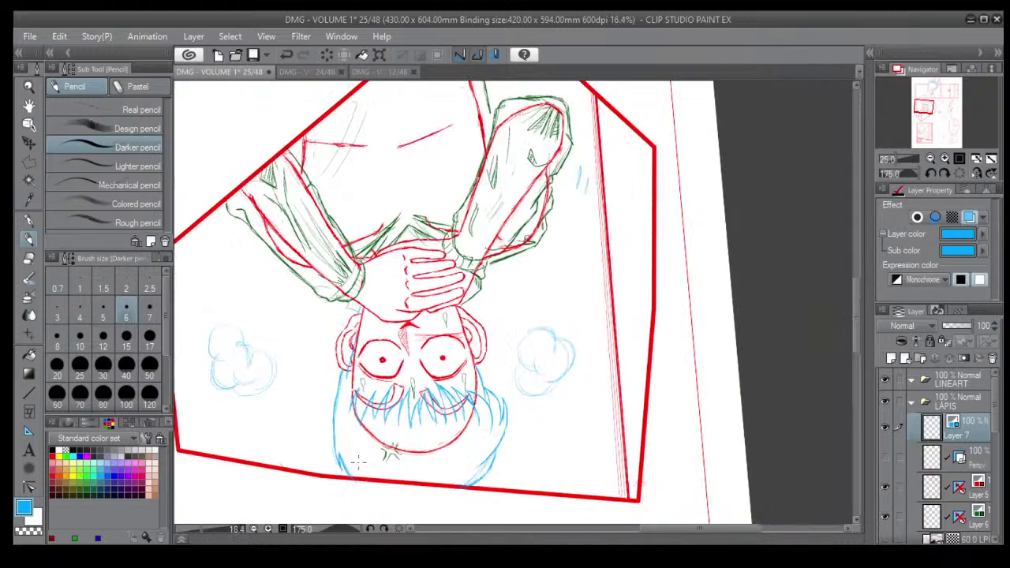
{"action": "scroll", "coordinate": [379, 451], "scroll_direction": "down", "scroll_amount": 1}
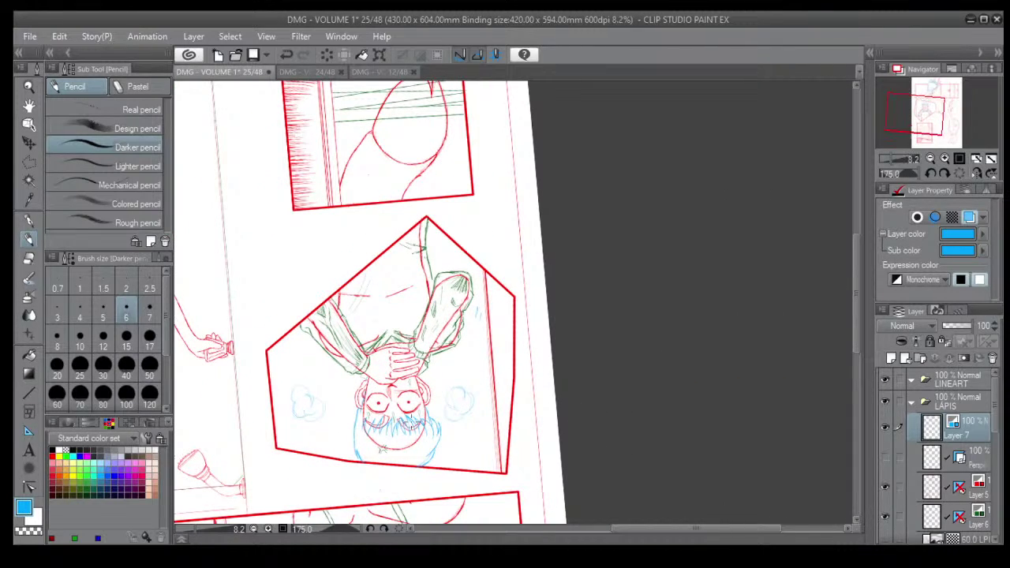
Set the page upright and examine all its panels, comparing the coloured pencils on the horned head, the boy and the standing horned figure.
{"action": "key", "text": "shift+6"}
{"action": "key", "text": "shift+6"}
{"action": "key", "text": "shift+6"}
{"action": "key", "text": "shift+6"}
{"action": "key", "text": "shift+6"}
{"action": "key", "text": "shift+6"}
{"action": "key", "text": "shift+6"}
{"action": "key", "text": "shift+6"}
{"action": "key", "text": "shift+6"}
{"action": "key", "text": "shift+6"}
{"action": "key", "text": "shift+6"}
{"action": "key", "text": "shift+6"}
{"action": "key", "text": "shift+6"}
{"action": "key", "text": "shift+6"}
{"action": "key", "text": "shift+6"}
{"action": "key", "text": "shift+6"}
{"action": "key", "text": "shift+6"}
{"action": "key", "text": "shift+6"}
{"action": "key", "text": "shift+6"}
{"action": "key", "text": "shift+6"}
{"action": "key", "text": "shift+6"}
{"action": "key", "text": "shift+6"}
{"action": "key", "text": "shift+6"}
{"action": "key", "text": "shift+6"}
{"action": "key", "text": "shift+6"}
{"action": "key", "text": "shift+6"}
{"action": "key", "text": "shift+6"}
{"action": "key", "text": "shift+6"}
{"action": "key", "text": "shift+6"}
{"action": "key", "text": "shift+6"}
{"action": "key", "text": "shift+6"}
{"action": "key", "text": "shift+6"}
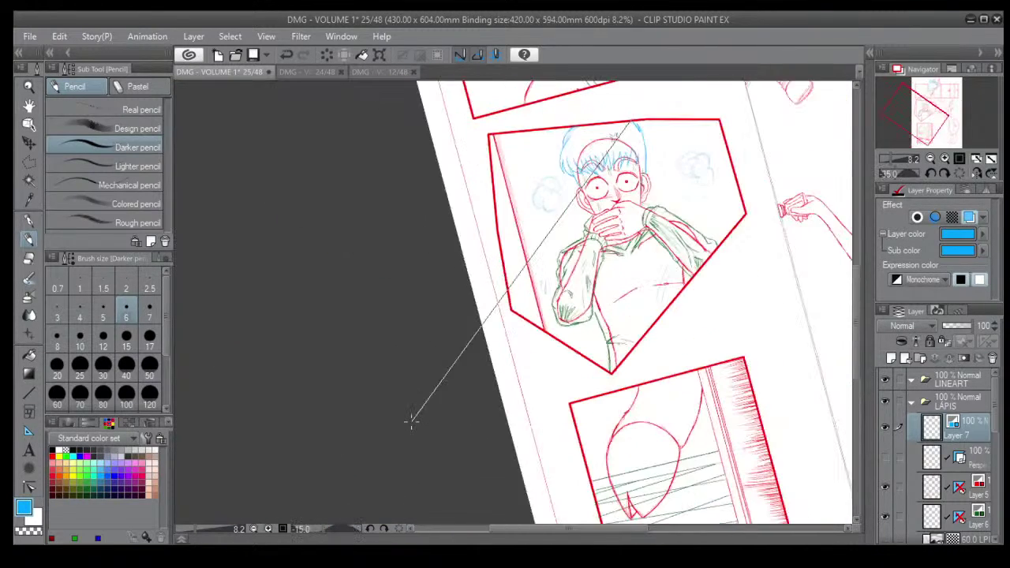
{"action": "key", "text": "shift+6"}
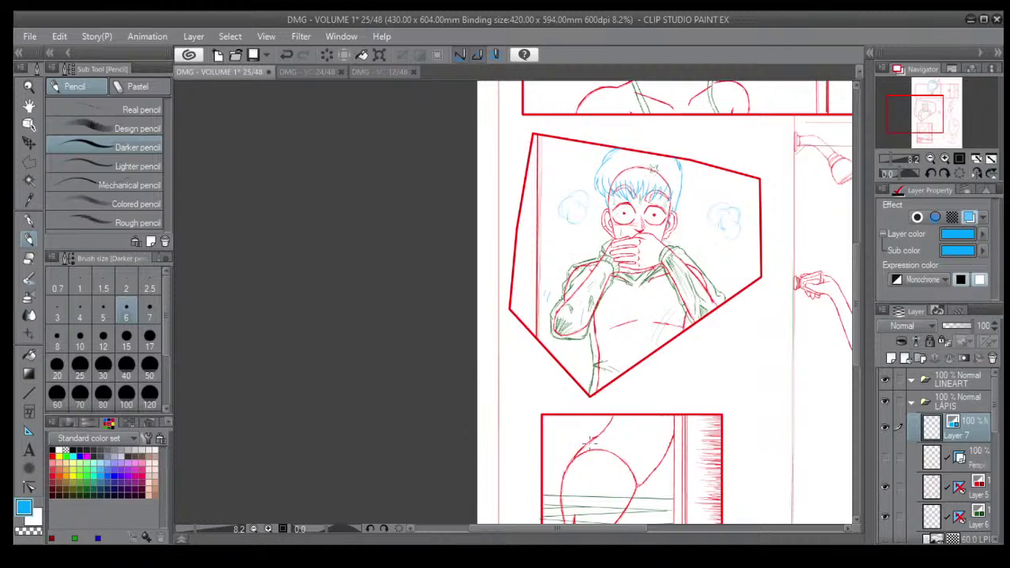
{"action": "left_click_drag", "start_coordinate": [642, 358], "coordinate": [559, 387]}
{"action": "left_click_drag", "start_coordinate": [640, 271], "coordinate": [491, 358]}
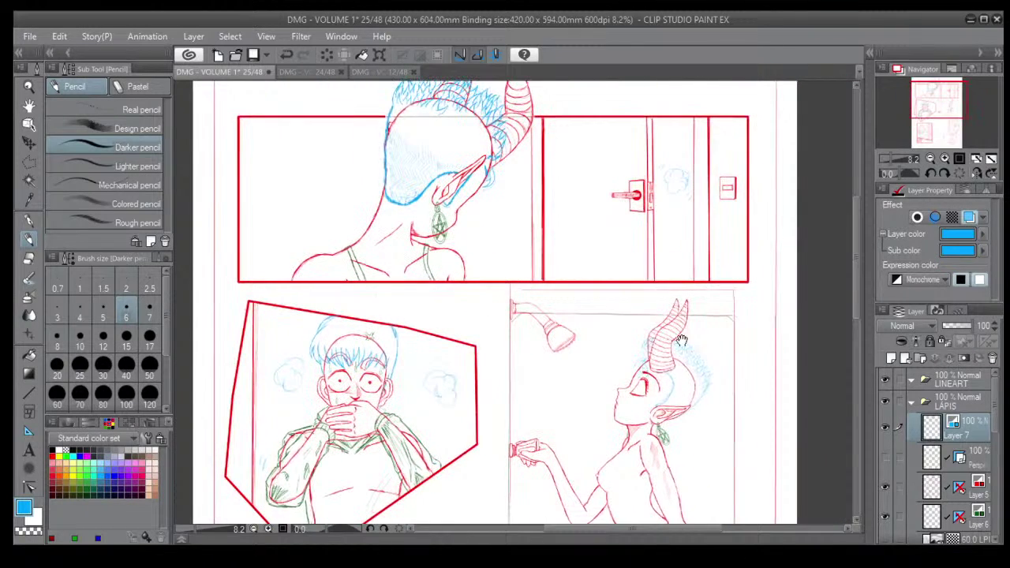
{"action": "scroll", "coordinate": [593, 282], "scroll_direction": "up", "scroll_amount": 4}
{"action": "left_click_drag", "start_coordinate": [466, 229], "coordinate": [505, 378]}
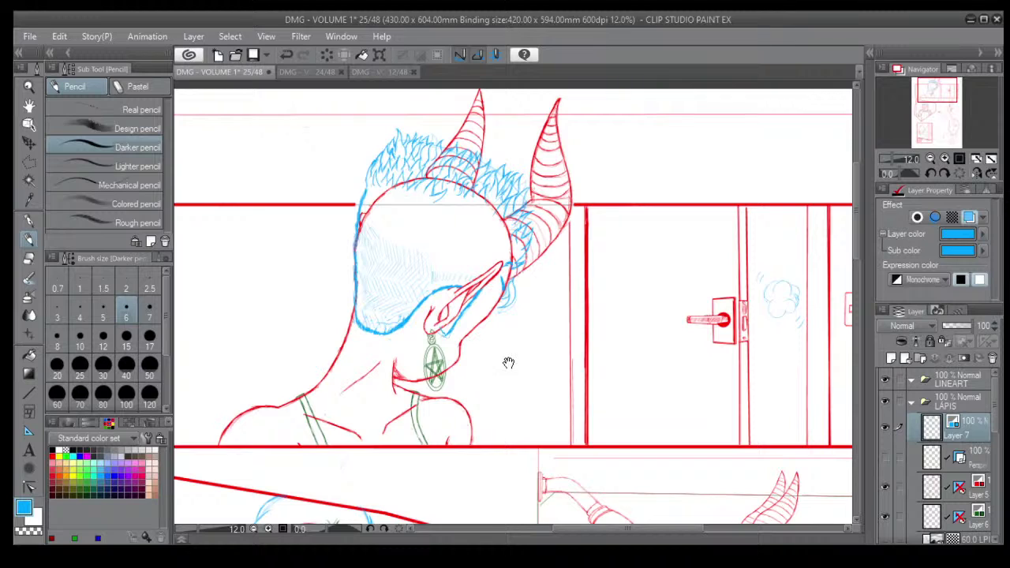
{"action": "scroll", "coordinate": [505, 372], "scroll_direction": "down", "scroll_amount": 4}
{"action": "left_click_drag", "start_coordinate": [630, 439], "coordinate": [533, 252]}
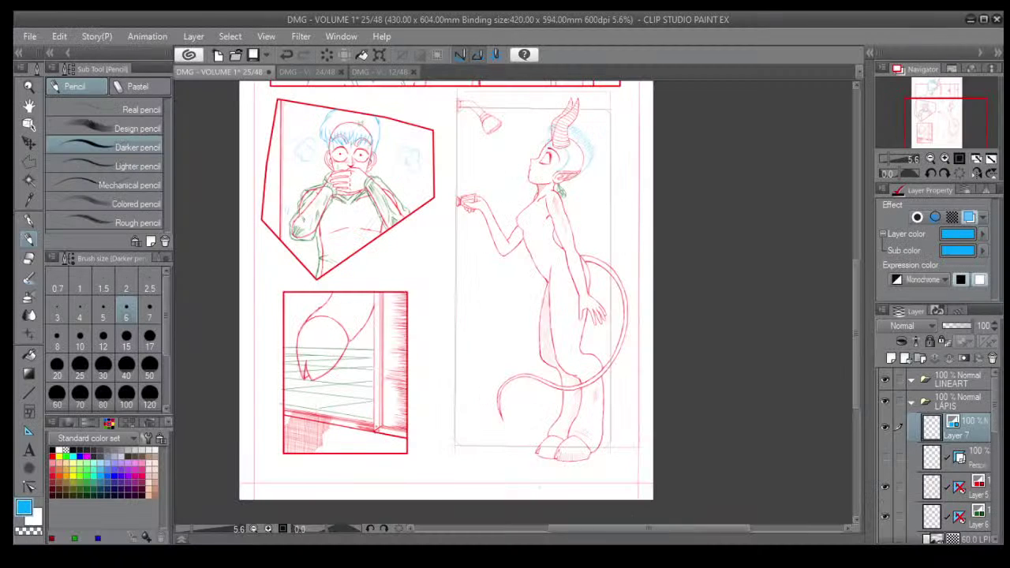
{"action": "left_click_drag", "start_coordinate": [474, 275], "coordinate": [447, 348]}
{"action": "left_click_drag", "start_coordinate": [459, 250], "coordinate": [461, 323]}
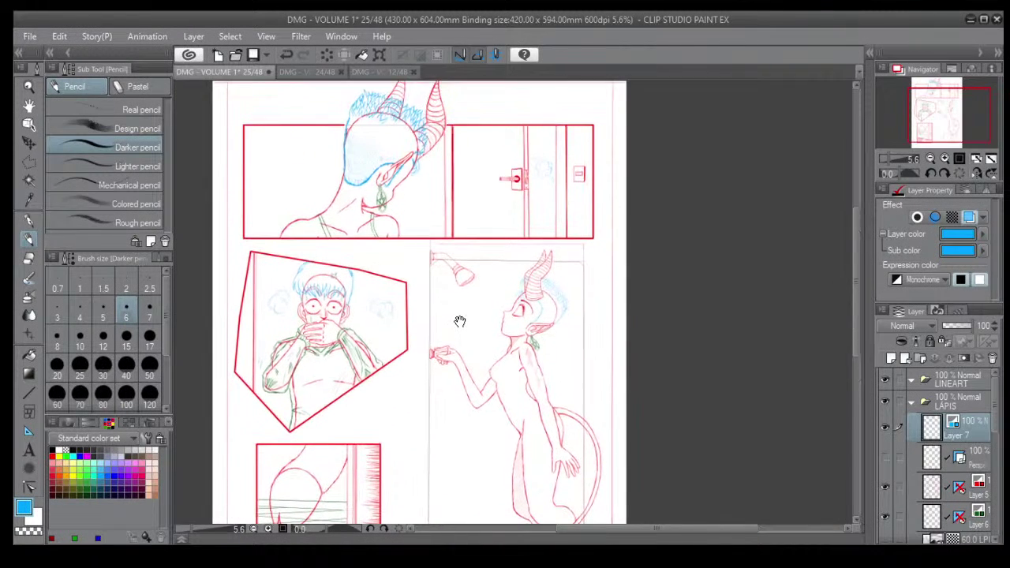
{"action": "left_click_drag", "start_coordinate": [461, 221], "coordinate": [483, 266]}
{"action": "scroll", "coordinate": [519, 249], "scroll_direction": "up", "scroll_amount": 1}
{"action": "scroll", "coordinate": [520, 249], "scroll_direction": "up", "scroll_amount": 1}
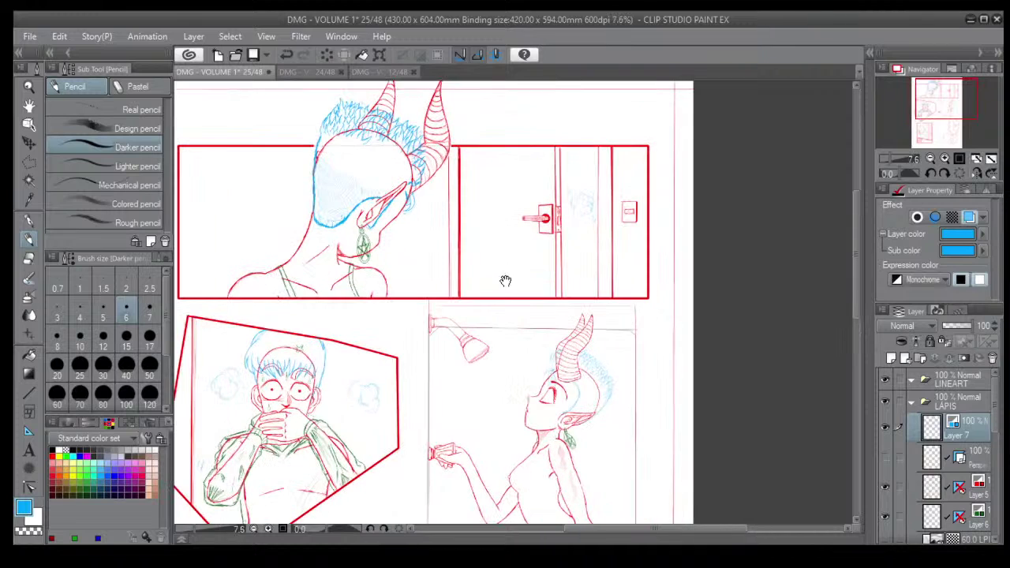
{"action": "left_click_drag", "start_coordinate": [462, 355], "coordinate": [564, 244]}
{"action": "left_click_drag", "start_coordinate": [576, 291], "coordinate": [580, 206]}
{"action": "scroll", "coordinate": [588, 219], "scroll_direction": "down", "scroll_amount": 1}
{"action": "scroll", "coordinate": [587, 218], "scroll_direction": "down", "scroll_amount": 5}
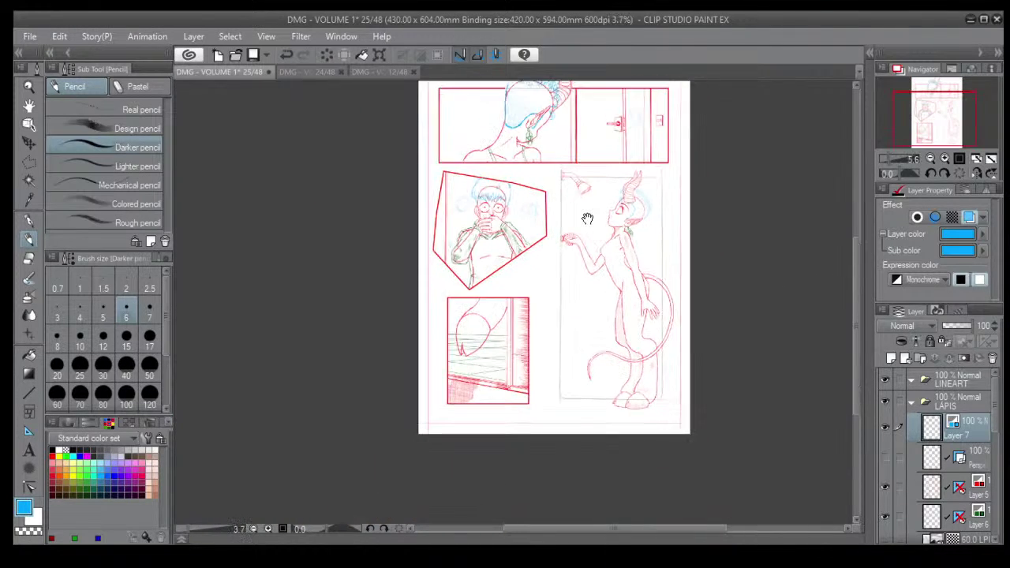
{"action": "left_click_drag", "start_coordinate": [626, 190], "coordinate": [472, 248]}
{"action": "left_click_drag", "start_coordinate": [461, 329], "coordinate": [510, 312]}
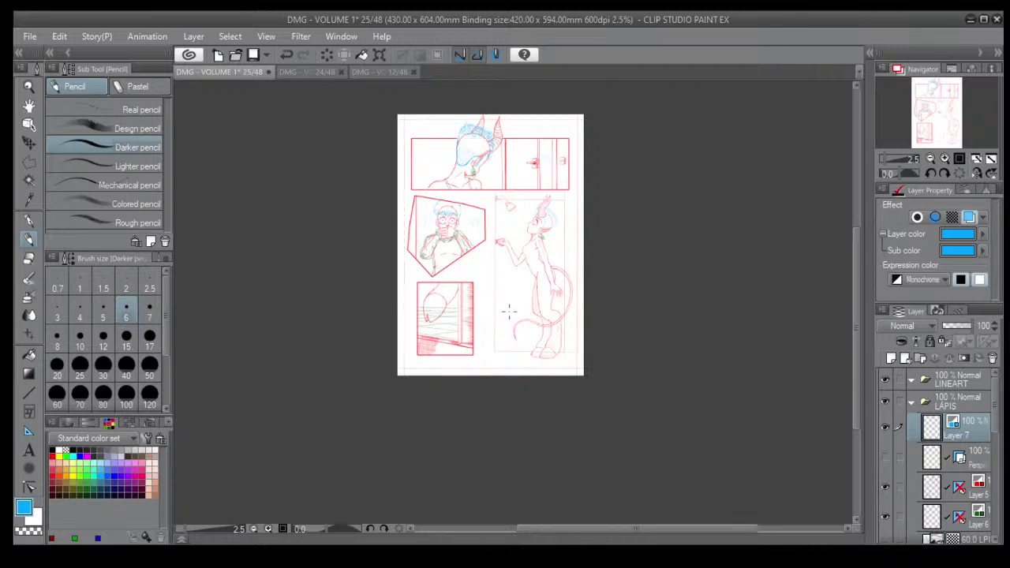
{"action": "scroll", "coordinate": [540, 251], "scroll_direction": "up", "scroll_amount": 2}
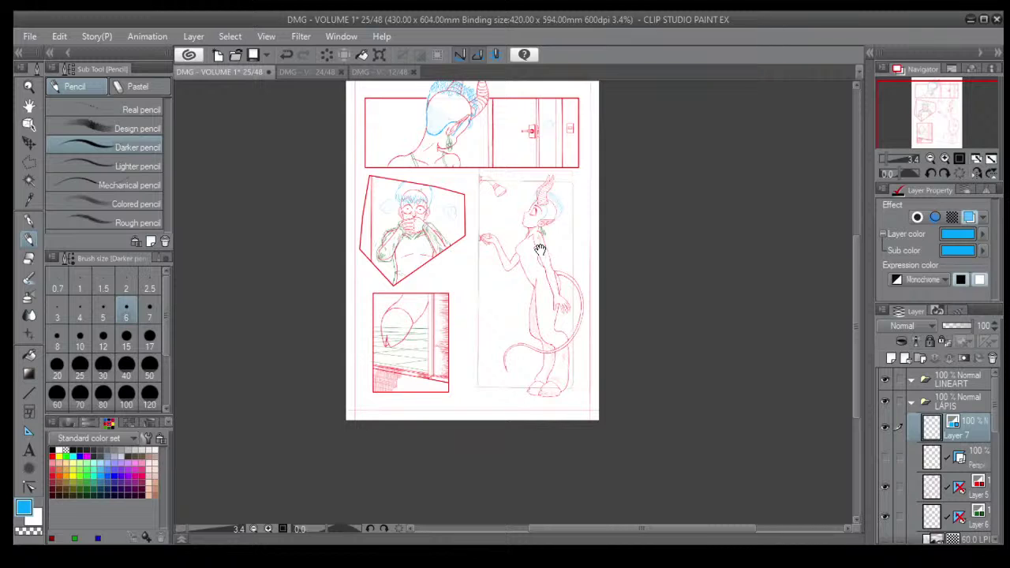
{"action": "left_click_drag", "start_coordinate": [533, 234], "coordinate": [484, 292]}
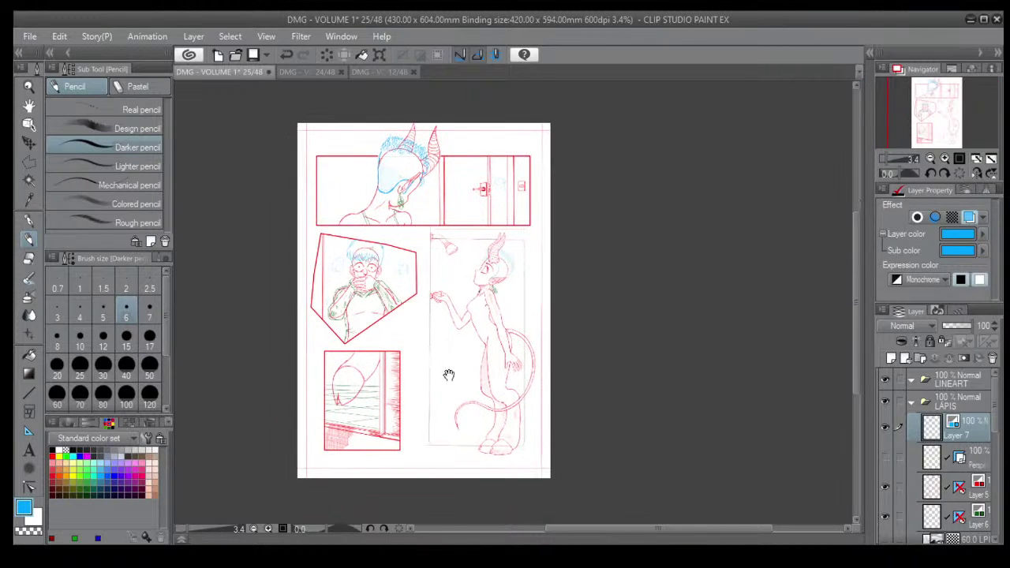
{"action": "scroll", "coordinate": [446, 319], "scroll_direction": "up", "scroll_amount": 4}
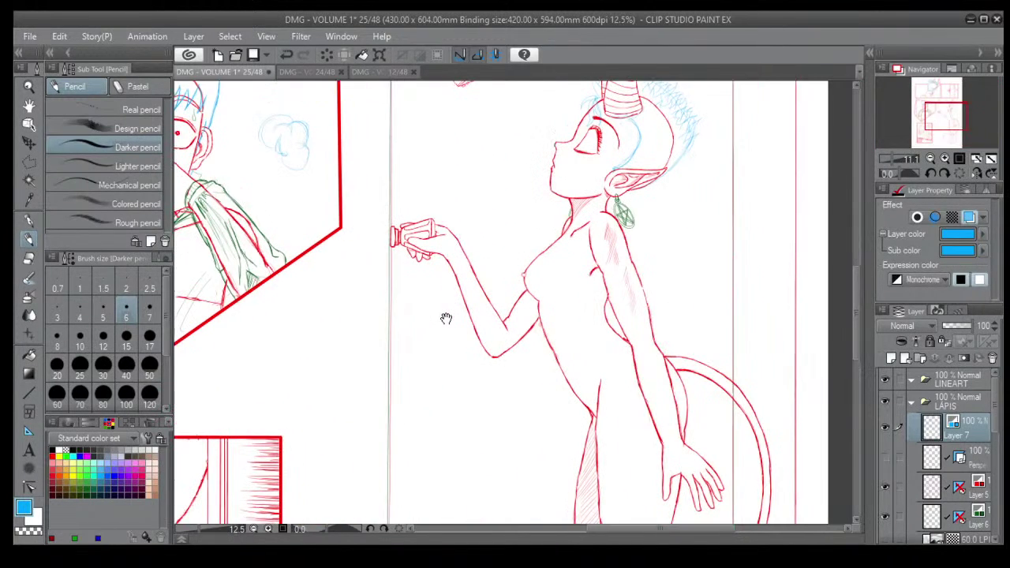
{"action": "scroll", "coordinate": [446, 318], "scroll_direction": "down", "scroll_amount": 3}
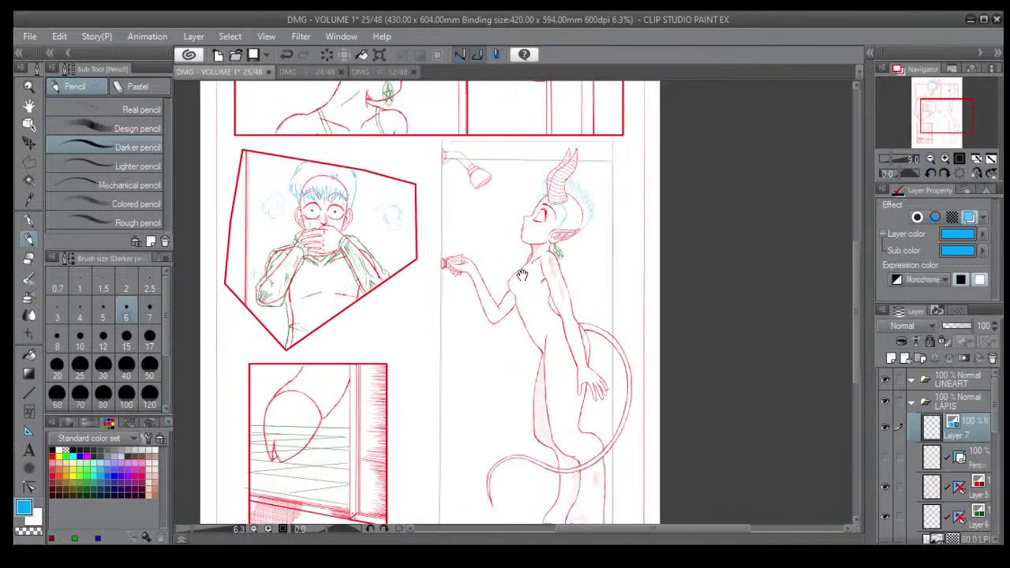
{"action": "scroll", "coordinate": [522, 275], "scroll_direction": "down", "scroll_amount": 2}
{"action": "left_click_drag", "start_coordinate": [489, 218], "coordinate": [466, 308]}
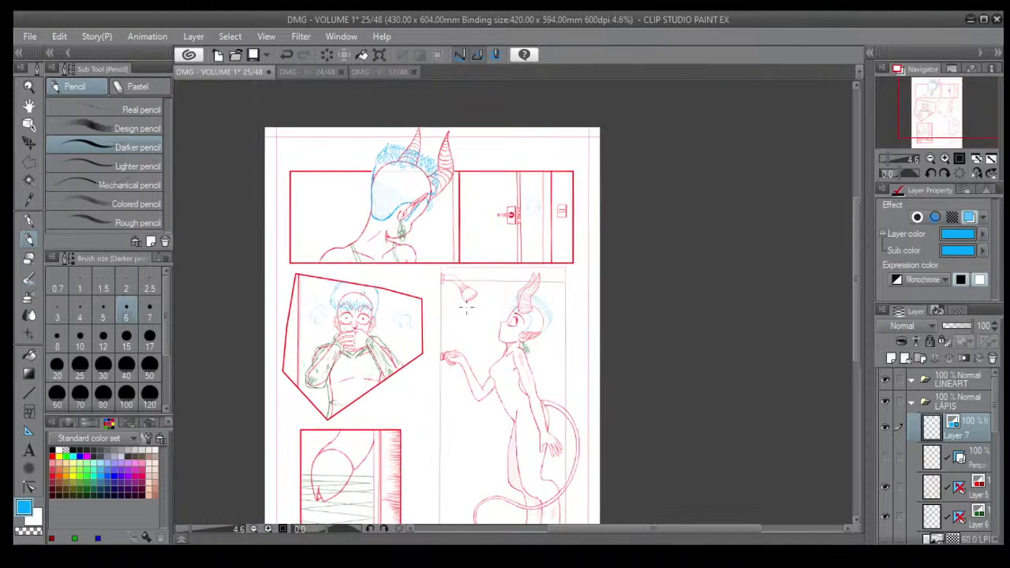
Strengthen the forelock strands falling from the horn's base over the standing horned figure's forehead and eyebrow.
{"action": "scroll", "coordinate": [467, 308], "scroll_direction": "down", "scroll_amount": 5, "text": "shift"}
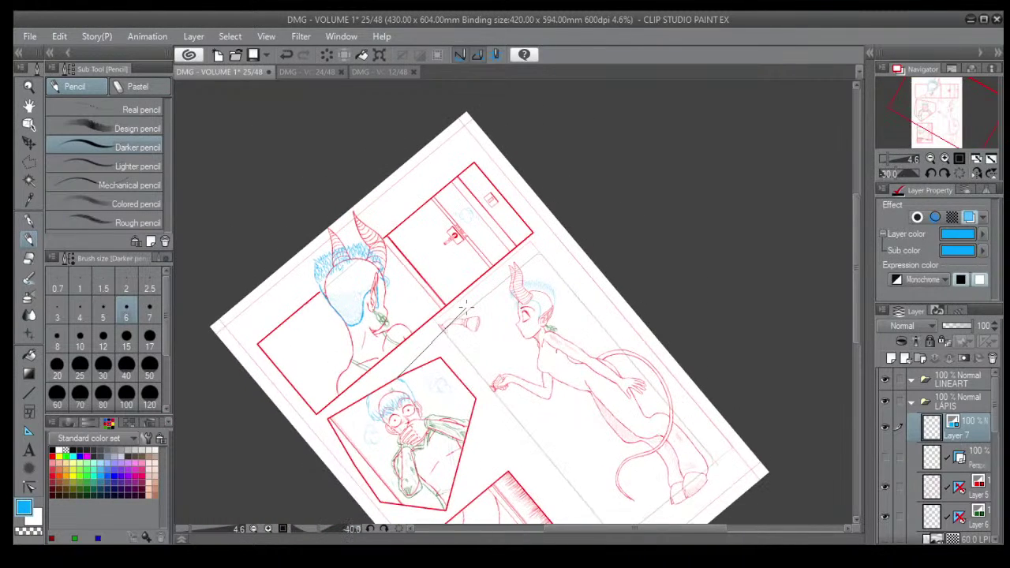
{"action": "left_click_drag", "start_coordinate": [467, 307], "coordinate": [529, 350]}
{"action": "scroll", "coordinate": [495, 319], "scroll_direction": "down", "scroll_amount": 3, "text": "shift"}
{"action": "scroll", "coordinate": [529, 349], "scroll_direction": "up", "scroll_amount": 8}
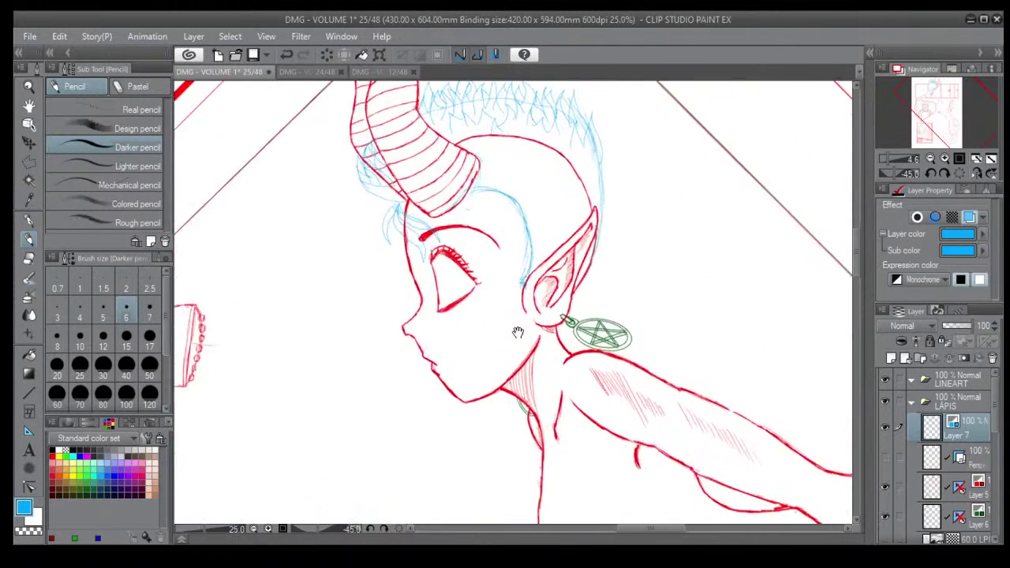
{"action": "left_click_drag", "start_coordinate": [519, 162], "coordinate": [545, 344]}
{"action": "scroll", "coordinate": [540, 347], "scroll_direction": "up", "scroll_amount": 2, "text": "shift"}
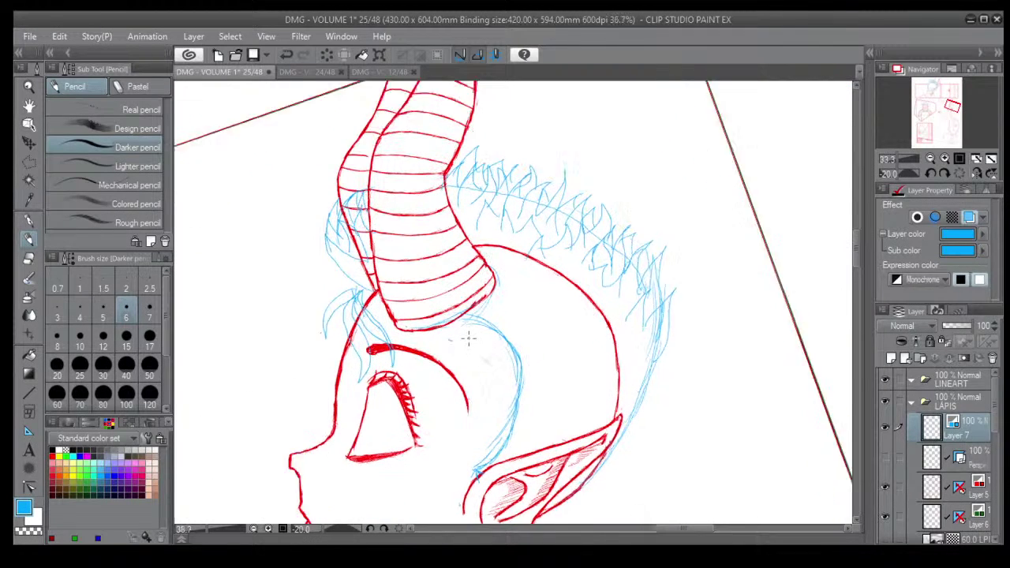
{"action": "scroll", "coordinate": [483, 237], "scroll_direction": "up", "scroll_amount": 2}
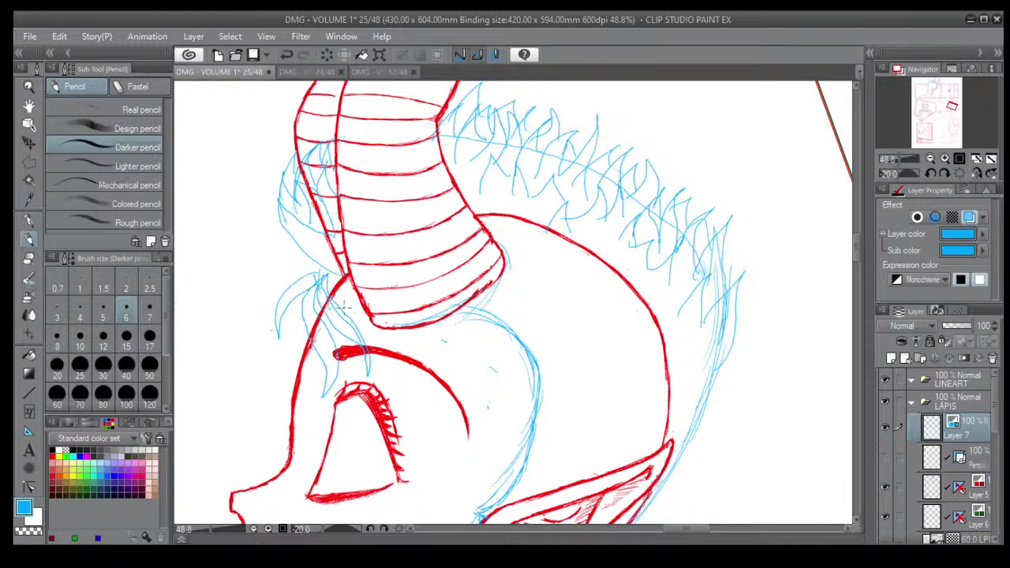
{"action": "mouse_move", "coordinate": [325, 266]}
{"action": "left_mouse_down"}
{"action": "mouse_move", "coordinate": [296, 276]}
{"action": "mouse_move", "coordinate": [316, 270]}
{"action": "mouse_move", "coordinate": [282, 297]}
{"action": "mouse_move", "coordinate": [292, 285]}
{"action": "mouse_move", "coordinate": [274, 328]}
{"action": "mouse_move", "coordinate": [272, 314]}
{"action": "mouse_move", "coordinate": [304, 289]}
{"action": "mouse_move", "coordinate": [278, 330]}
{"action": "left_mouse_up"}
{"action": "mouse_move", "coordinate": [317, 284]}
{"action": "left_mouse_down"}
{"action": "mouse_move", "coordinate": [303, 319]}
{"action": "mouse_move", "coordinate": [326, 360]}
{"action": "mouse_move", "coordinate": [322, 389]}
{"action": "left_mouse_up"}
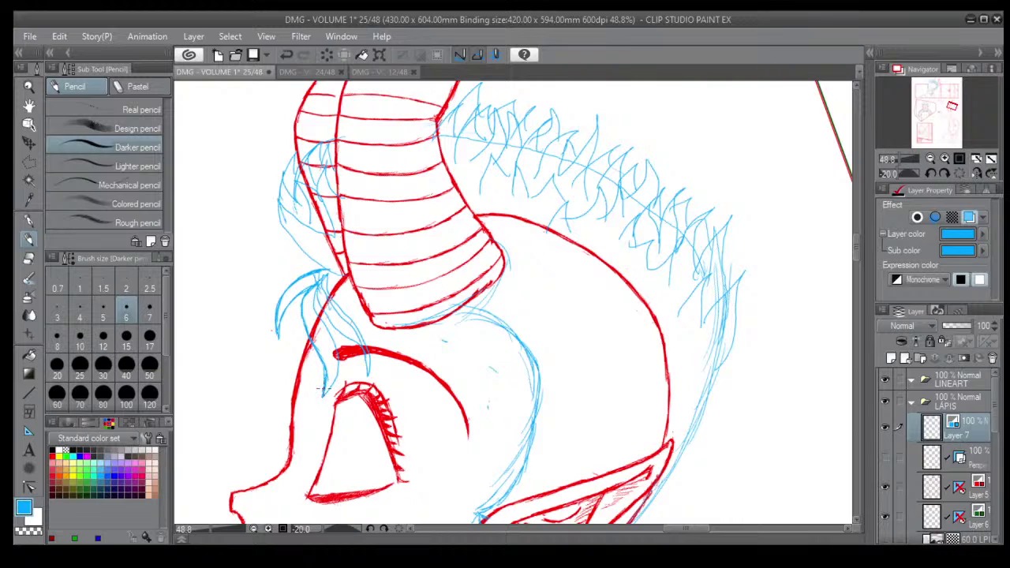
{"action": "mouse_move", "coordinate": [316, 299]}
{"action": "left_mouse_down"}
{"action": "mouse_move", "coordinate": [309, 309]}
{"action": "mouse_move", "coordinate": [333, 346]}
{"action": "mouse_move", "coordinate": [330, 377]}
{"action": "left_mouse_up"}
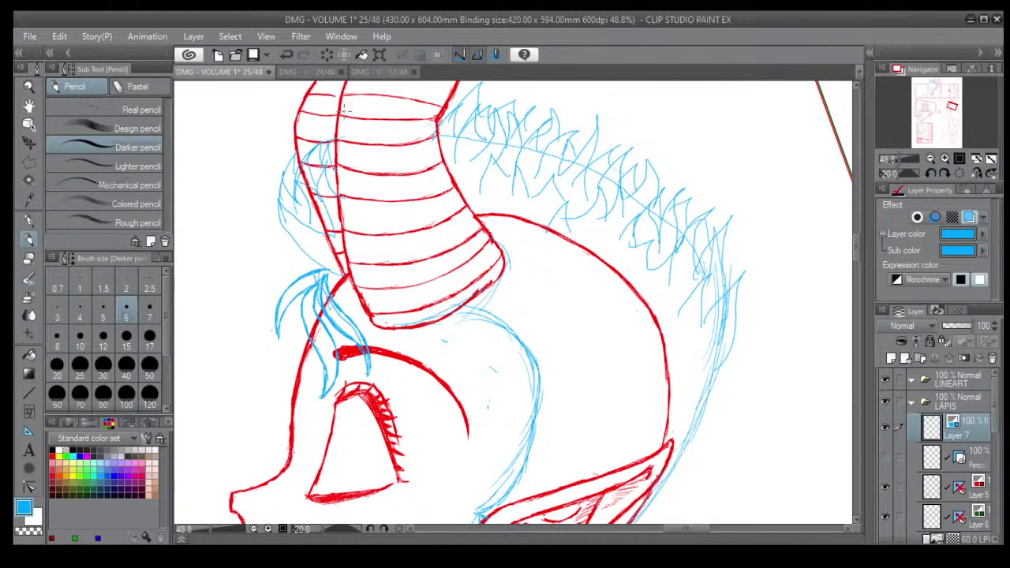
Close page 24/48 and erase the rough blue hair tuft in front of the standing figure's horn.
{"action": "left_click", "coordinate": [341, 72]}
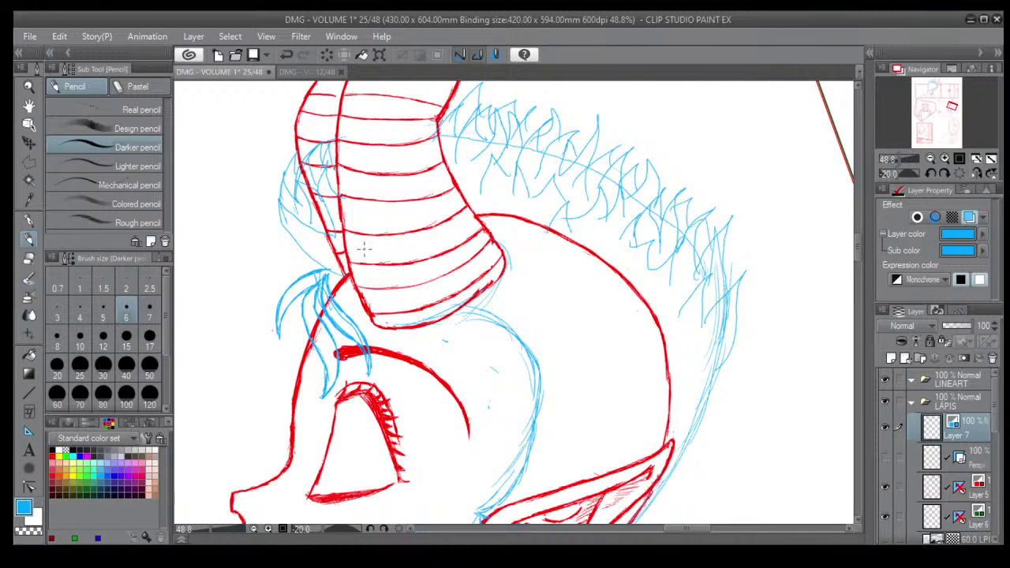
{"action": "left_click", "coordinate": [29, 259]}
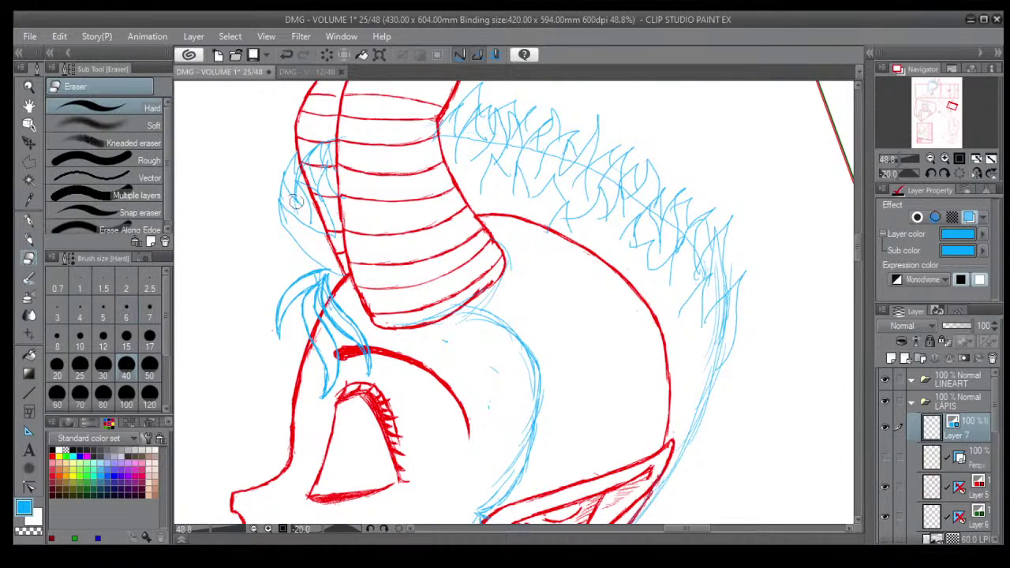
{"action": "mouse_move", "coordinate": [271, 185]}
{"action": "left_mouse_down"}
{"action": "mouse_move", "coordinate": [275, 214]}
{"action": "mouse_move", "coordinate": [306, 246]}
{"action": "mouse_move", "coordinate": [306, 134]}
{"action": "mouse_move", "coordinate": [340, 169]}
{"action": "mouse_move", "coordinate": [284, 142]}
{"action": "mouse_move", "coordinate": [319, 228]}
{"action": "mouse_move", "coordinate": [336, 240]}
{"action": "mouse_move", "coordinate": [333, 181]}
{"action": "mouse_move", "coordinate": [296, 156]}
{"action": "mouse_move", "coordinate": [319, 240]}
{"action": "mouse_move", "coordinate": [290, 256]}
{"action": "left_mouse_up"}
Redraw the hair tuft in front of the horn as thin upward strands with the Darker pencil at size 3.
{"action": "left_click", "coordinate": [29, 239]}
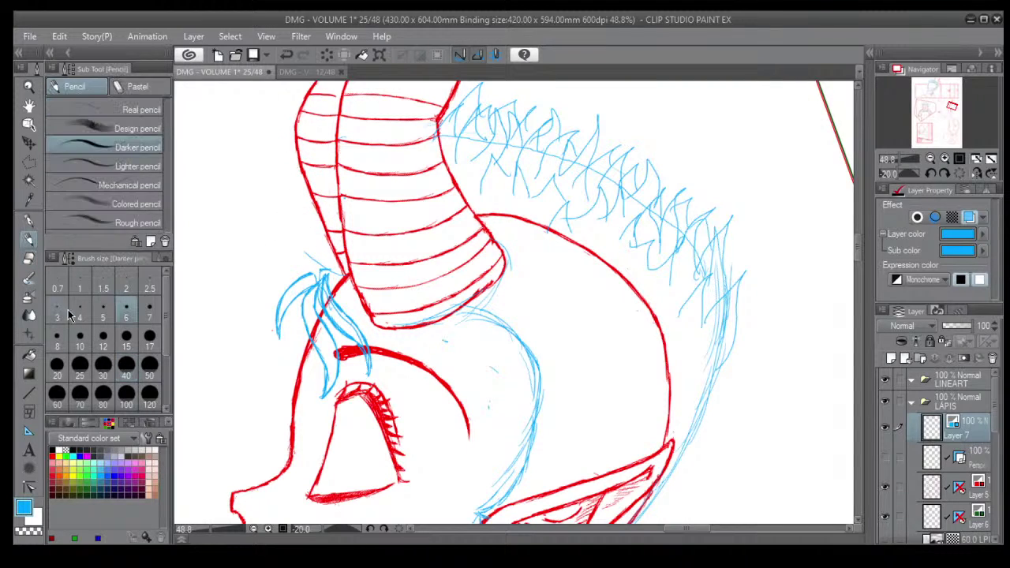
{"action": "left_click", "coordinate": [61, 315]}
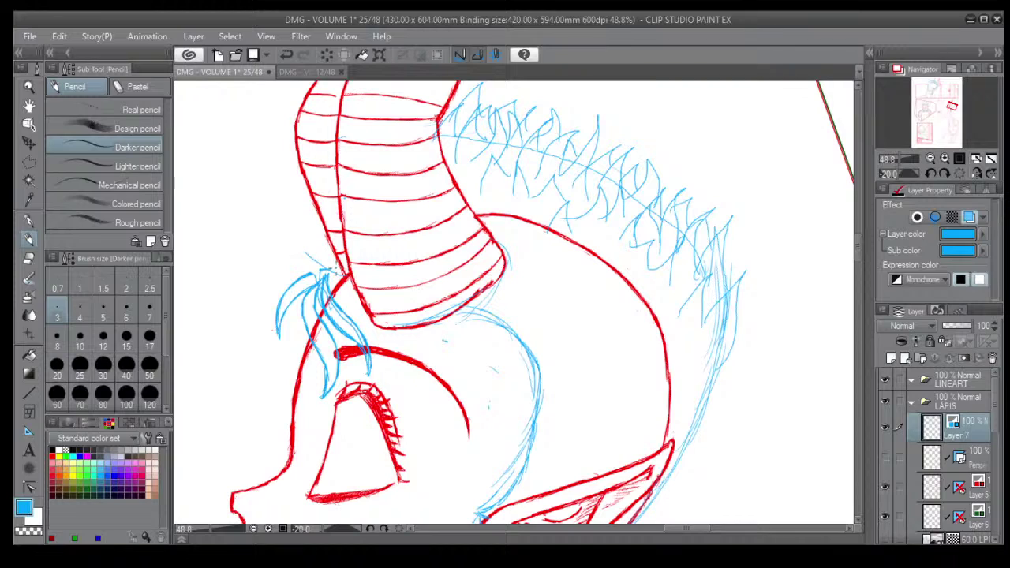
{"action": "mouse_move", "coordinate": [332, 264]}
{"action": "left_mouse_down"}
{"action": "mouse_move", "coordinate": [290, 209]}
{"action": "mouse_move", "coordinate": [337, 243]}
{"action": "mouse_move", "coordinate": [348, 216]}
{"action": "mouse_move", "coordinate": [335, 218]}
{"action": "left_mouse_up"}
{"action": "mouse_move", "coordinate": [319, 208]}
{"action": "left_mouse_down"}
{"action": "mouse_move", "coordinate": [326, 232]}
{"action": "mouse_move", "coordinate": [281, 179]}
{"action": "mouse_move", "coordinate": [292, 202]}
{"action": "left_mouse_up"}
{"action": "left_click_drag", "start_coordinate": [308, 168], "coordinate": [314, 204]}
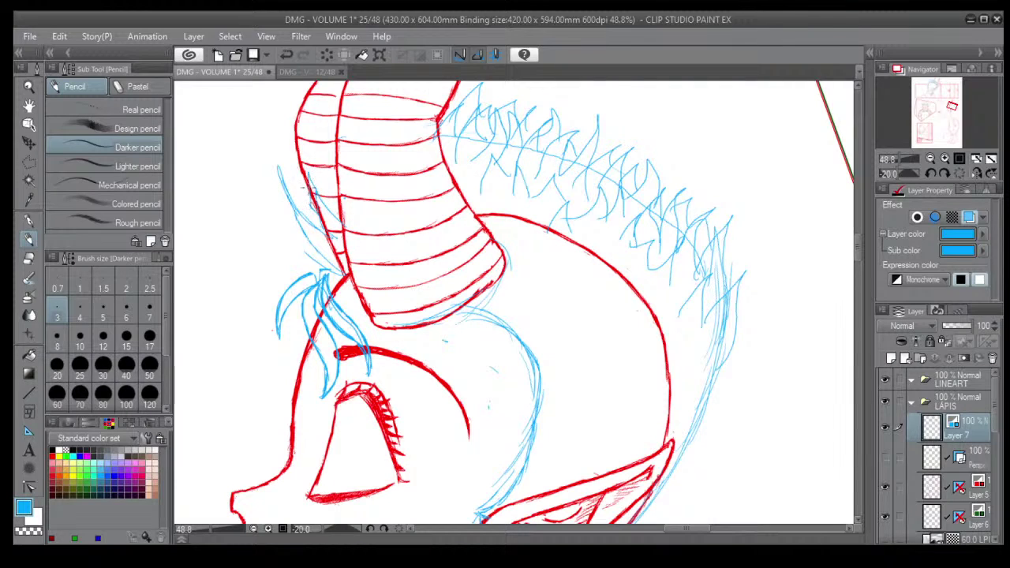
{"action": "mouse_move", "coordinate": [328, 155]}
{"action": "left_mouse_down"}
{"action": "mouse_move", "coordinate": [316, 188]}
{"action": "mouse_move", "coordinate": [327, 182]}
{"action": "mouse_move", "coordinate": [317, 163]}
{"action": "mouse_move", "coordinate": [313, 205]}
{"action": "mouse_move", "coordinate": [298, 172]}
{"action": "mouse_move", "coordinate": [301, 223]}
{"action": "left_mouse_up"}
{"action": "left_click_drag", "start_coordinate": [337, 123], "coordinate": [329, 144]}
{"action": "mouse_move", "coordinate": [327, 119]}
{"action": "left_mouse_down"}
{"action": "mouse_move", "coordinate": [316, 165]}
{"action": "mouse_move", "coordinate": [323, 186]}
{"action": "mouse_move", "coordinate": [305, 160]}
{"action": "mouse_move", "coordinate": [299, 190]}
{"action": "left_mouse_up"}
{"action": "left_click_drag", "start_coordinate": [295, 148], "coordinate": [291, 206]}
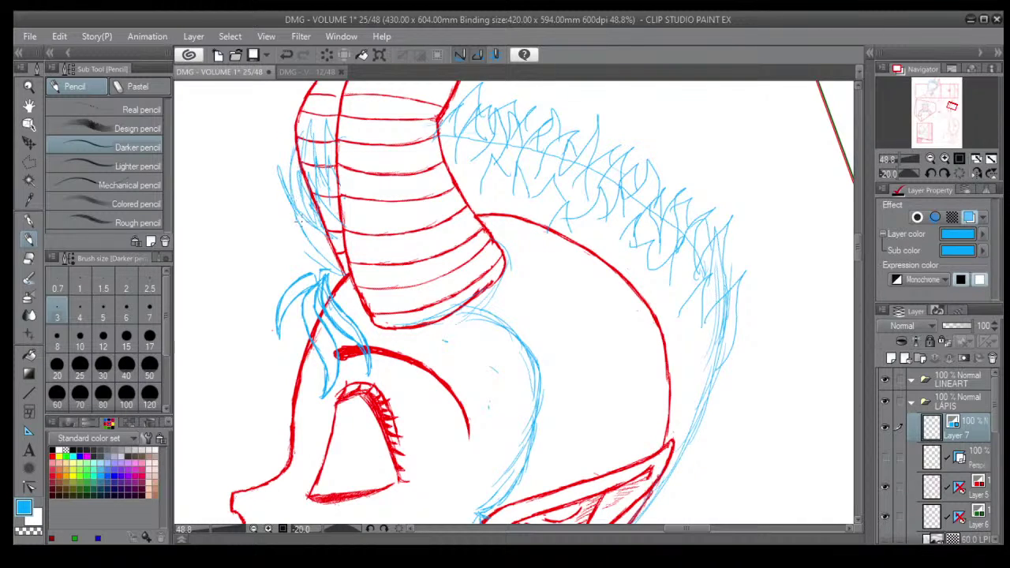
Strengthen the tuft's outer strands with the pencil at size 6, from the hairline beside the forelock to the outer tip.
{"action": "left_click", "coordinate": [126, 311]}
{"action": "scroll", "coordinate": [323, 189], "scroll_direction": "up", "scroll_amount": 2}
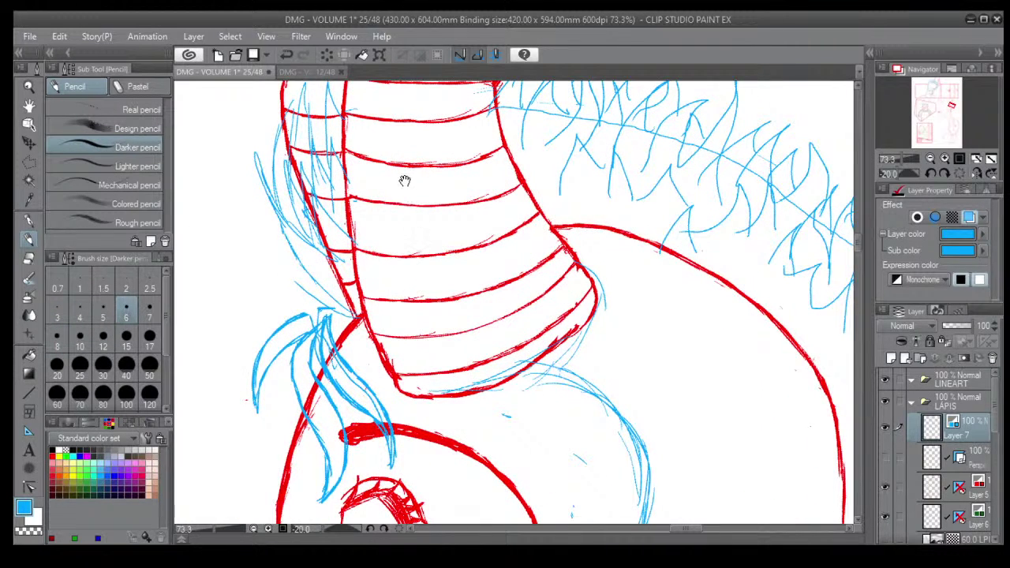
{"action": "left_click_drag", "start_coordinate": [405, 182], "coordinate": [424, 268]}
{"action": "mouse_move", "coordinate": [424, 230]}
{"action": "left_mouse_down"}
{"action": "mouse_move", "coordinate": [383, 293]}
{"action": "mouse_move", "coordinate": [481, 509]}
{"action": "mouse_move", "coordinate": [541, 371]}
{"action": "mouse_move", "coordinate": [666, 331]}
{"action": "mouse_move", "coordinate": [624, 285]}
{"action": "mouse_move", "coordinate": [542, 288]}
{"action": "mouse_move", "coordinate": [715, 374]}
{"action": "mouse_move", "coordinate": [612, 375]}
{"action": "mouse_move", "coordinate": [616, 237]}
{"action": "left_mouse_up"}
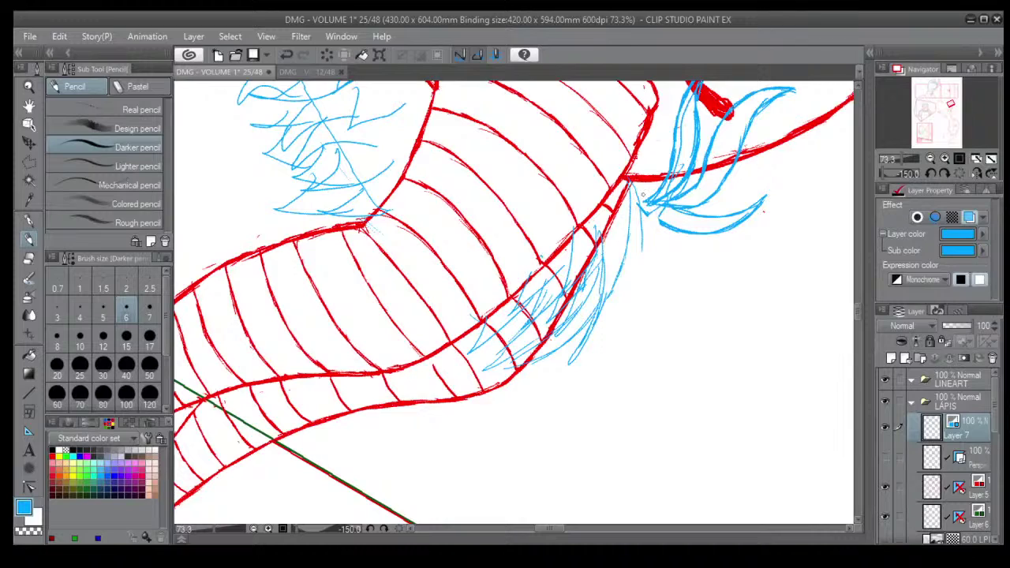
{"action": "left_click_drag", "start_coordinate": [627, 181], "coordinate": [642, 242]}
{"action": "mouse_move", "coordinate": [640, 207]}
{"action": "left_mouse_down"}
{"action": "mouse_move", "coordinate": [643, 253]}
{"action": "mouse_move", "coordinate": [630, 178]}
{"action": "left_mouse_up"}
{"action": "mouse_move", "coordinate": [641, 237]}
{"action": "left_mouse_down"}
{"action": "mouse_move", "coordinate": [631, 181]}
{"action": "mouse_move", "coordinate": [624, 251]}
{"action": "left_mouse_up"}
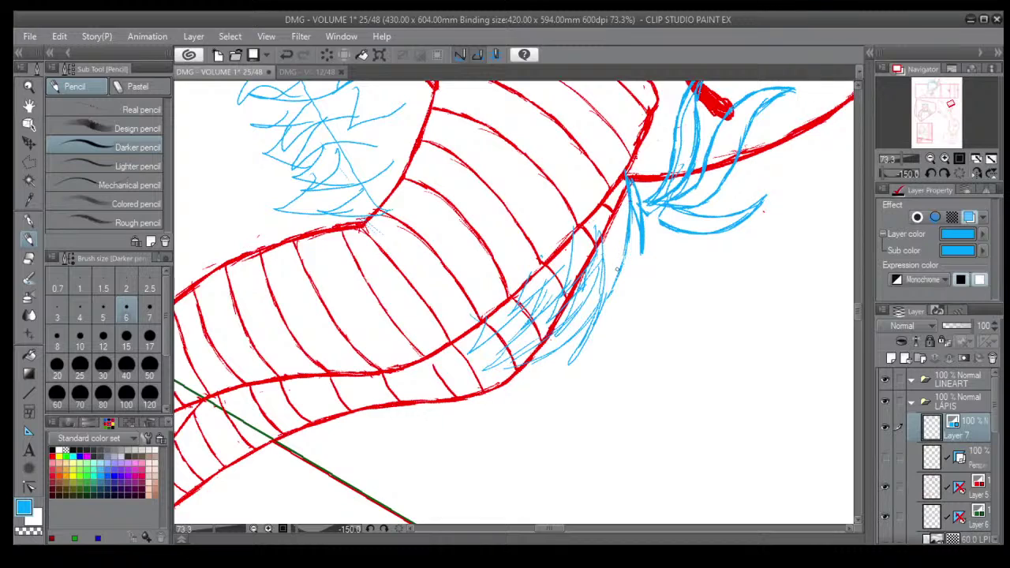
{"action": "left_click_drag", "start_coordinate": [630, 207], "coordinate": [609, 278]}
{"action": "left_click_drag", "start_coordinate": [625, 235], "coordinate": [572, 360]}
{"action": "left_click_drag", "start_coordinate": [597, 225], "coordinate": [602, 308]}
{"action": "left_click_drag", "start_coordinate": [600, 270], "coordinate": [593, 324]}
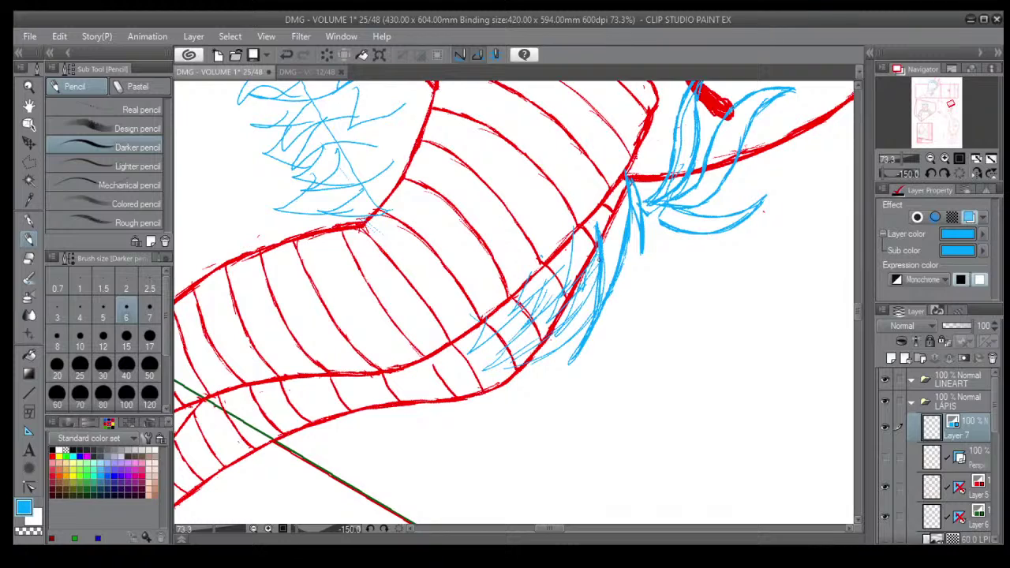
Darken the tuft's middle strands along the horn's front edge, up to where they cross it.
{"action": "left_click_drag", "start_coordinate": [601, 259], "coordinate": [576, 319]}
{"action": "left_click_drag", "start_coordinate": [600, 278], "coordinate": [563, 328]}
{"action": "left_click_drag", "start_coordinate": [587, 270], "coordinate": [554, 340]}
{"action": "mouse_move", "coordinate": [597, 302]}
{"action": "left_mouse_down"}
{"action": "mouse_move", "coordinate": [583, 327]}
{"action": "mouse_move", "coordinate": [531, 360]}
{"action": "left_mouse_up"}
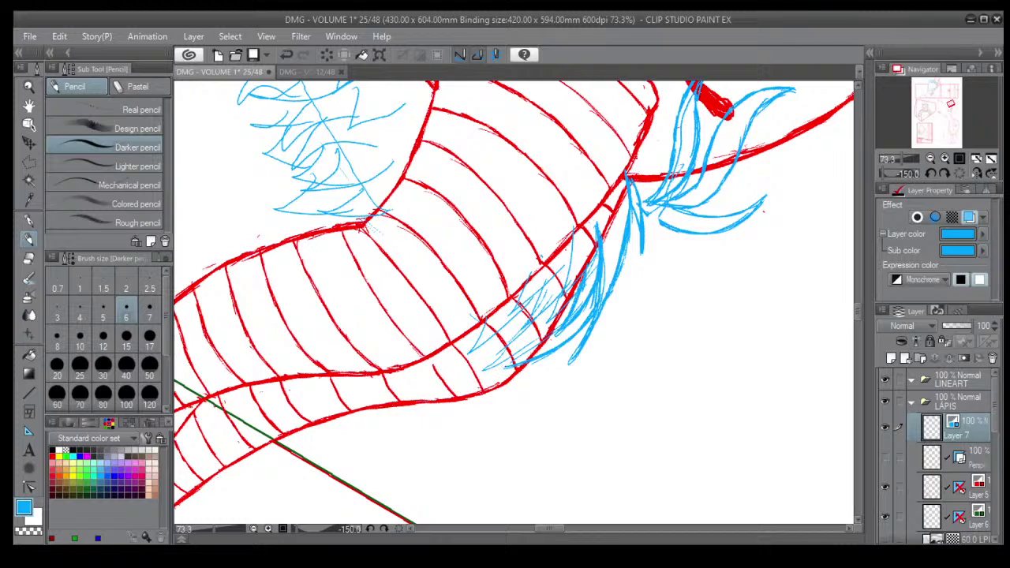
{"action": "left_click_drag", "start_coordinate": [559, 314], "coordinate": [517, 365]}
Lower the opacity of the red pencils on Layer 5 to about 33% and make Layer 7 active again.
{"action": "left_click", "coordinate": [968, 490]}
{"action": "left_click_drag", "start_coordinate": [972, 325], "coordinate": [959, 326]}
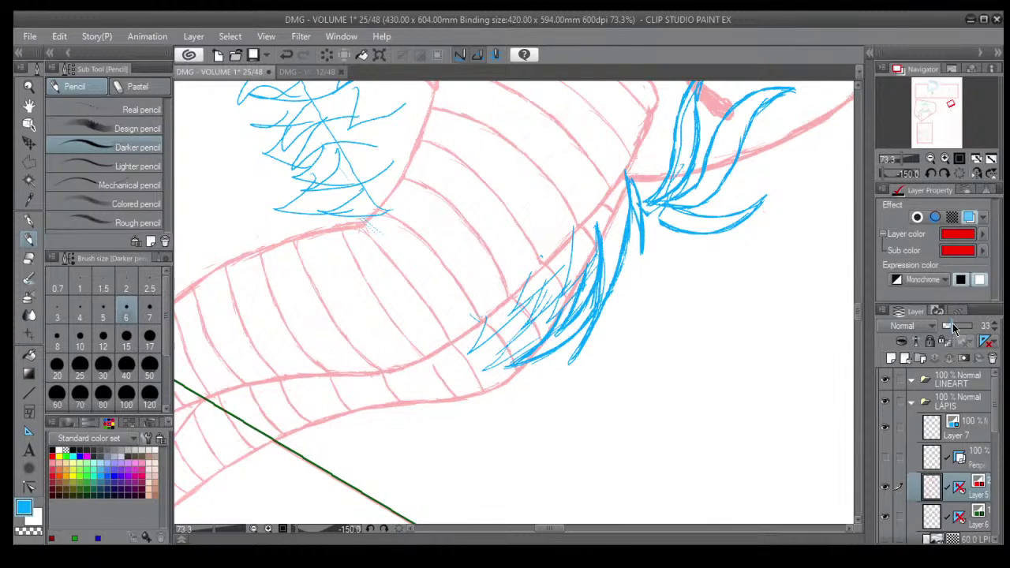
{"action": "left_click", "coordinate": [955, 429]}
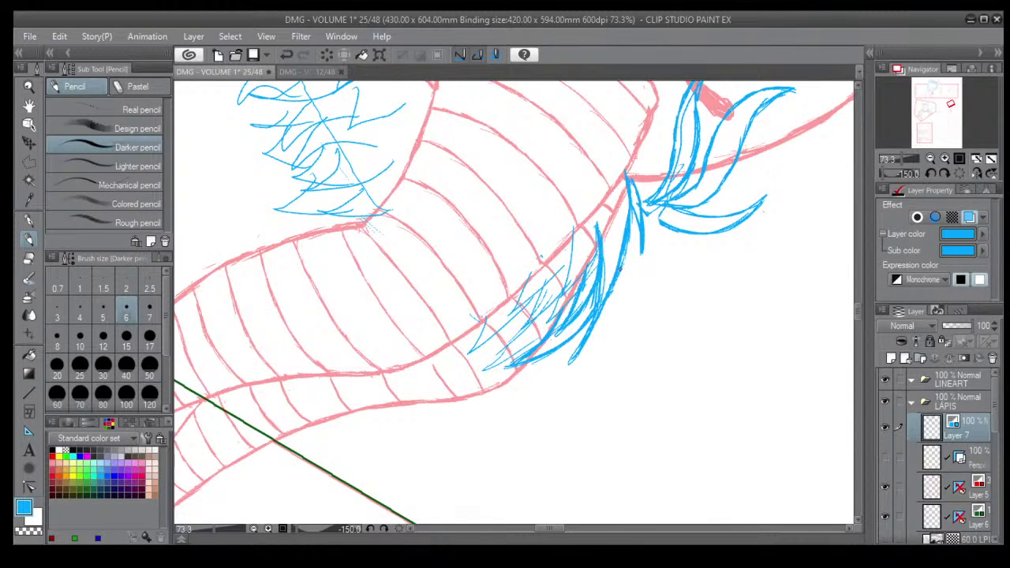
Darken the tuft's inner strands overlapping the horn, as far as its lengthwise ridge line.
{"action": "left_click_drag", "start_coordinate": [573, 230], "coordinate": [558, 296]}
{"action": "mouse_move", "coordinate": [594, 238]}
{"action": "left_mouse_down"}
{"action": "mouse_move", "coordinate": [578, 281]}
{"action": "mouse_move", "coordinate": [507, 344]}
{"action": "left_mouse_up"}
{"action": "left_click_drag", "start_coordinate": [562, 286], "coordinate": [522, 330]}
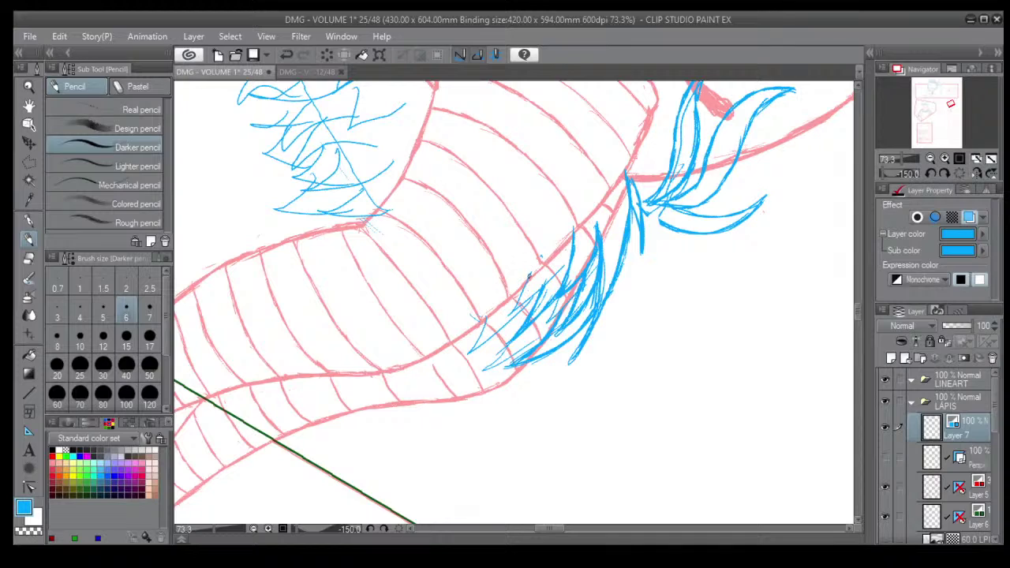
{"action": "left_click_drag", "start_coordinate": [529, 275], "coordinate": [507, 318]}
{"action": "mouse_move", "coordinate": [569, 250]}
{"action": "left_mouse_down"}
{"action": "mouse_move", "coordinate": [552, 283]}
{"action": "mouse_move", "coordinate": [476, 353]}
{"action": "left_mouse_up"}
{"action": "left_click_drag", "start_coordinate": [488, 316], "coordinate": [468, 353]}
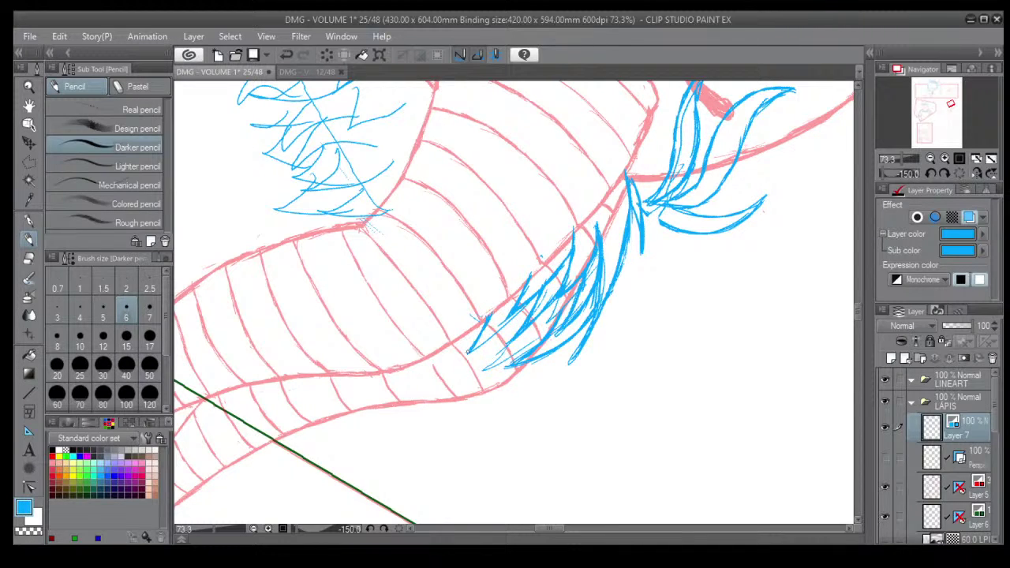
Darken the tuft's remaining innermost strands over the horn and touch up its lower outer edge near the forelock.
{"action": "left_click_drag", "start_coordinate": [526, 306], "coordinate": [463, 355]}
{"action": "mouse_move", "coordinate": [515, 335]}
{"action": "left_mouse_down"}
{"action": "mouse_move", "coordinate": [491, 348]}
{"action": "mouse_move", "coordinate": [485, 369]}
{"action": "mouse_move", "coordinate": [500, 363]}
{"action": "mouse_move", "coordinate": [489, 369]}
{"action": "left_mouse_up"}
{"action": "left_click_drag", "start_coordinate": [548, 330], "coordinate": [483, 371]}
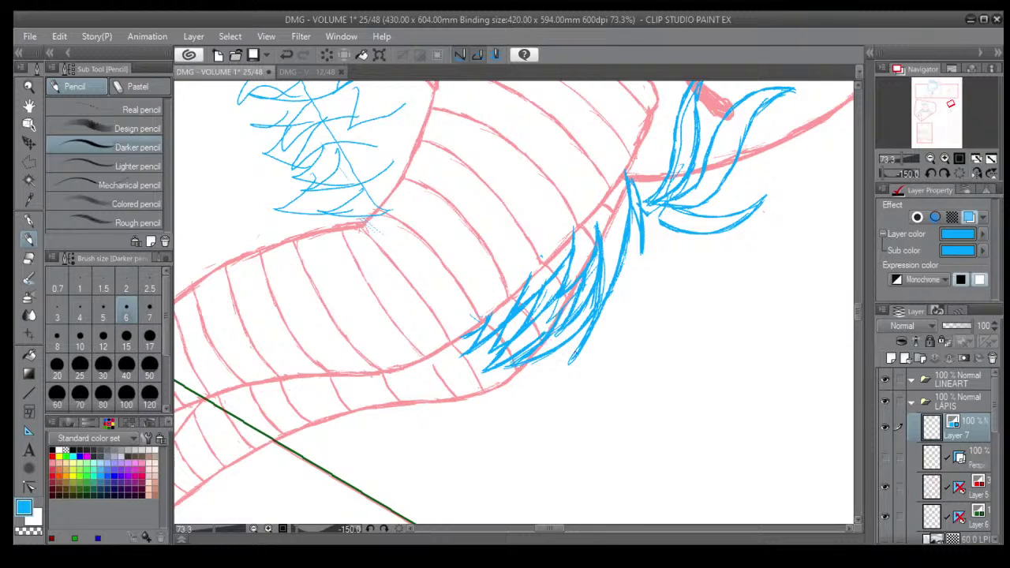
{"action": "left_click_drag", "start_coordinate": [581, 332], "coordinate": [571, 362]}
{"action": "scroll", "coordinate": [593, 277], "scroll_direction": "down", "scroll_amount": 5}
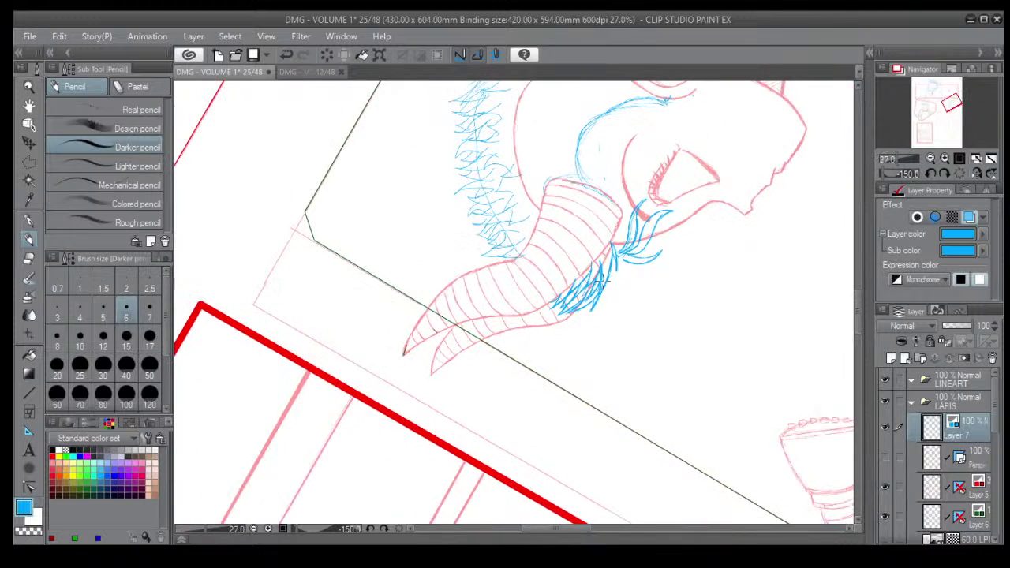
{"action": "key", "text": "asciicircum"}
{"action": "key", "text": "asciicircum"}
{"action": "key", "text": "asciicircum"}
{"action": "key", "text": "asciicircum"}
{"action": "key", "text": "asciicircum"}
{"action": "key", "text": "asciicircum"}
{"action": "key", "text": "asciicircum"}
{"action": "key", "text": "asciicircum"}
{"action": "key", "text": "asciicircum"}
{"action": "key", "text": "asciicircum"}
{"action": "key", "text": "asciicircum"}
{"action": "key", "text": "asciicircum"}
{"action": "key", "text": "asciicircum"}
{"action": "key", "text": "asciicircum"}
{"action": "key", "text": "asciicircum"}
{"action": "key", "text": "asciicircum"}
{"action": "key", "text": "asciicircum"}
{"action": "key", "text": "asciicircum"}
{"action": "key", "text": "asciicircum"}
{"action": "key", "text": "asciicircum"}
{"action": "key", "text": "asciicircum"}
{"action": "key", "text": "asciicircum"}
{"action": "key", "text": "asciicircum"}
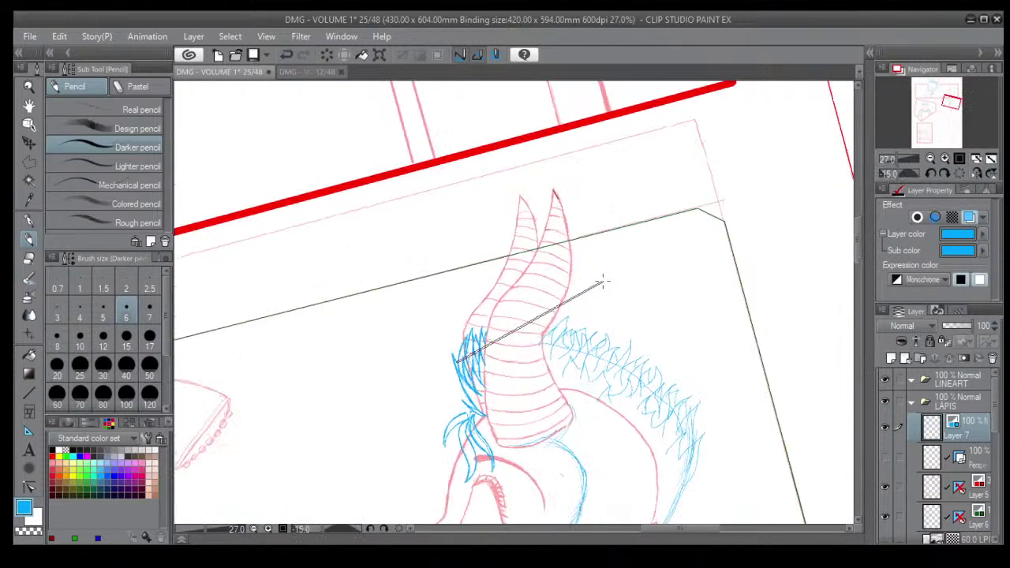
{"action": "key", "text": "minus"}
{"action": "left_click_drag", "start_coordinate": [557, 462], "coordinate": [512, 355]}
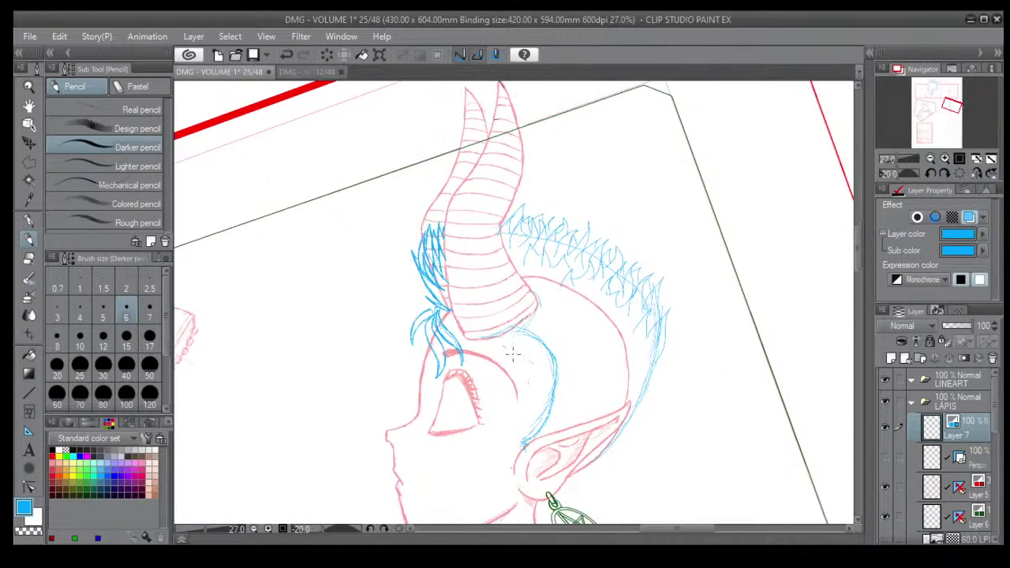
{"action": "scroll", "coordinate": [430, 334], "scroll_direction": "up", "scroll_amount": 4}
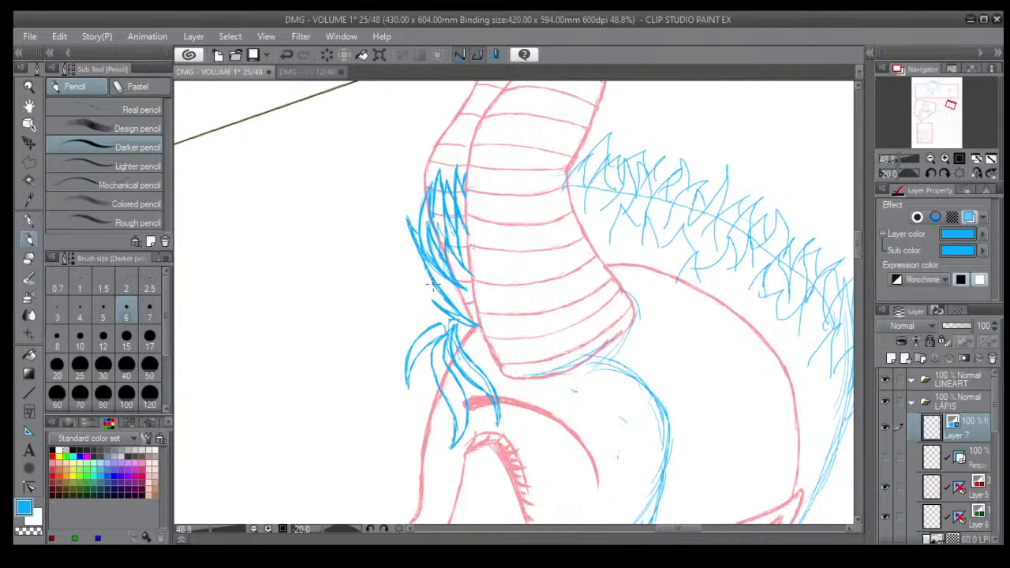
{"action": "left_click_drag", "start_coordinate": [418, 264], "coordinate": [448, 320]}
Darken the first spiky strands of the hair crest directly behind the horn, working along its upper edge.
{"action": "scroll", "coordinate": [614, 180], "scroll_direction": "up", "scroll_amount": 2}
{"action": "left_click_drag", "start_coordinate": [584, 147], "coordinate": [578, 196]}
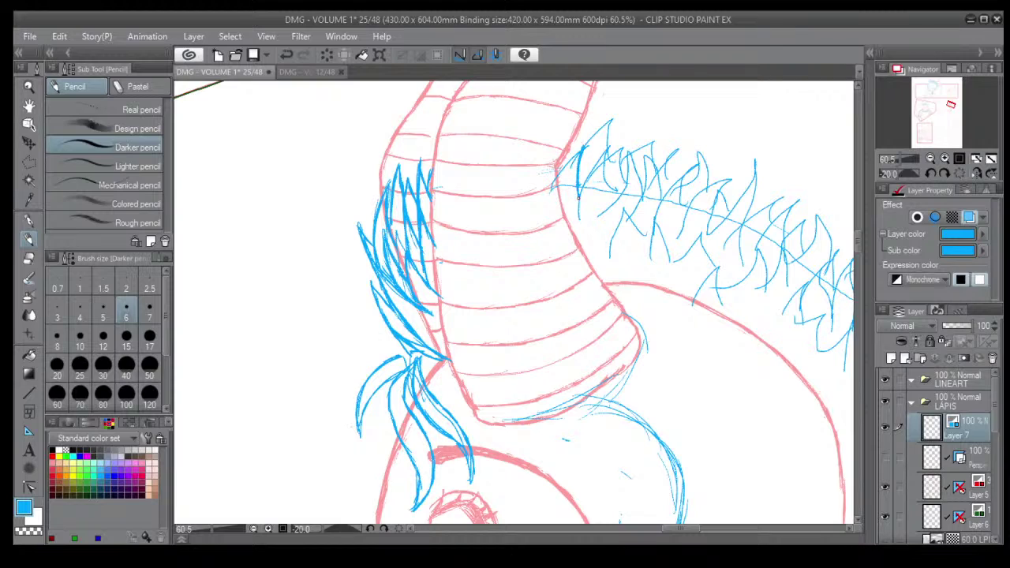
{"action": "left_click_drag", "start_coordinate": [577, 150], "coordinate": [560, 175]}
{"action": "mouse_move", "coordinate": [584, 130]}
{"action": "left_mouse_down"}
{"action": "mouse_move", "coordinate": [569, 148]}
{"action": "mouse_move", "coordinate": [606, 150]}
{"action": "mouse_move", "coordinate": [595, 136]}
{"action": "mouse_move", "coordinate": [603, 197]}
{"action": "left_mouse_up"}
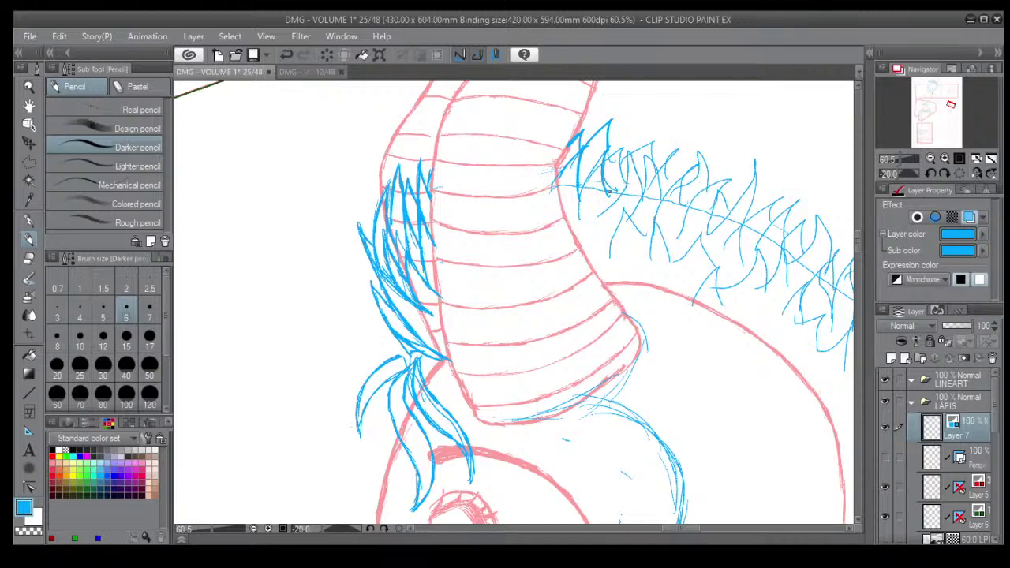
{"action": "left_click_drag", "start_coordinate": [609, 146], "coordinate": [585, 195]}
{"action": "mouse_move", "coordinate": [602, 158]}
{"action": "left_mouse_down"}
{"action": "mouse_move", "coordinate": [577, 208]}
{"action": "mouse_move", "coordinate": [583, 221]}
{"action": "left_mouse_up"}
{"action": "mouse_move", "coordinate": [622, 151]}
{"action": "left_mouse_down"}
{"action": "mouse_move", "coordinate": [619, 150]}
{"action": "mouse_move", "coordinate": [624, 181]}
{"action": "mouse_move", "coordinate": [621, 146]}
{"action": "mouse_move", "coordinate": [628, 178]}
{"action": "left_mouse_up"}
{"action": "left_click_drag", "start_coordinate": [629, 172], "coordinate": [625, 191]}
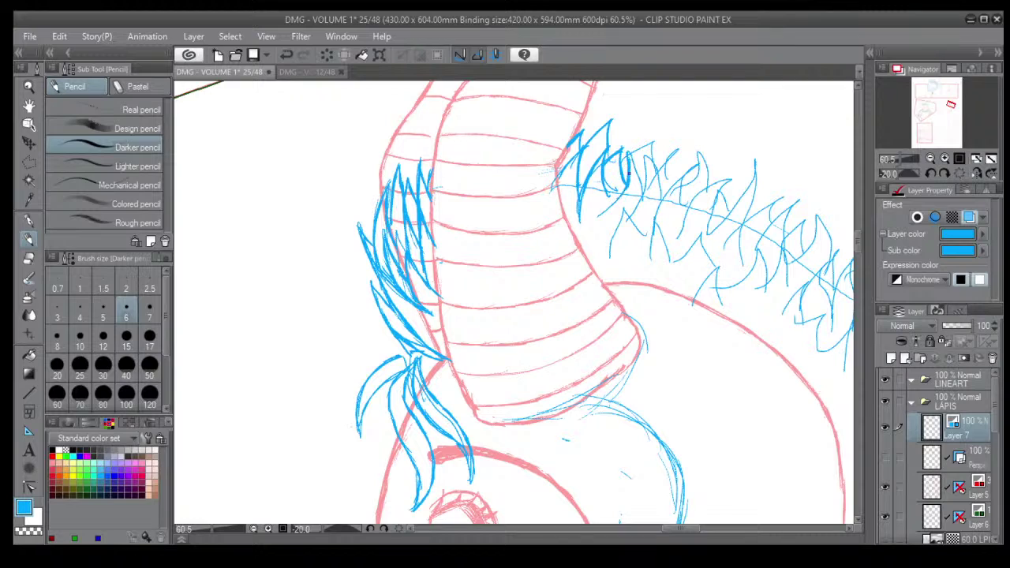
{"action": "left_click_drag", "start_coordinate": [629, 157], "coordinate": [665, 194]}
Examine the horned figure's hair in the shower panel in relation to the other panels on the page.
{"action": "scroll", "coordinate": [634, 209], "scroll_direction": "down", "scroll_amount": 5}
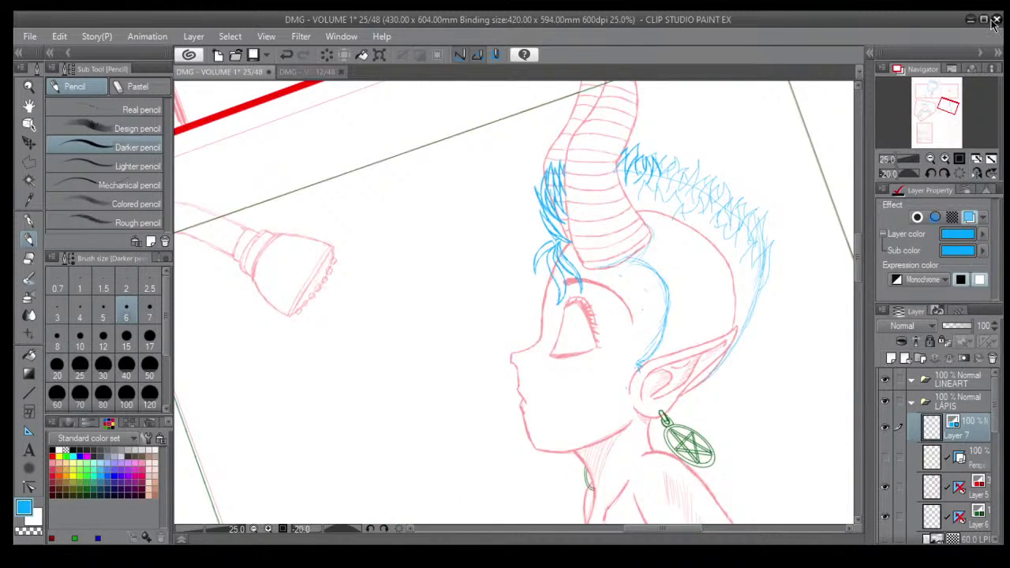
{"action": "scroll", "coordinate": [918, 540], "scroll_direction": "down", "scroll_amount": 3}
{"action": "scroll", "coordinate": [706, 286], "scroll_direction": "down", "scroll_amount": 4}
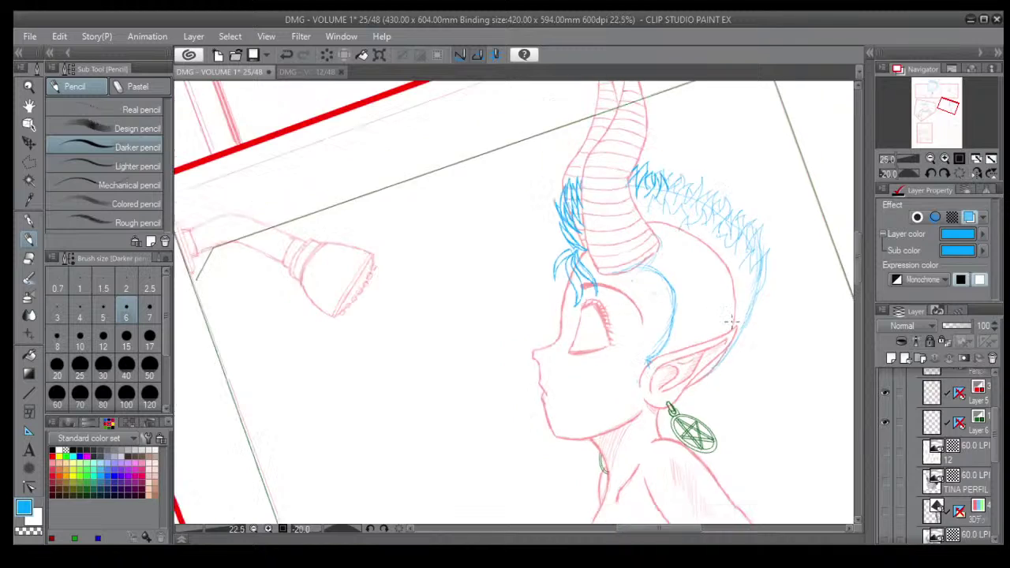
{"action": "scroll", "coordinate": [707, 286], "scroll_direction": "down", "scroll_amount": 2}
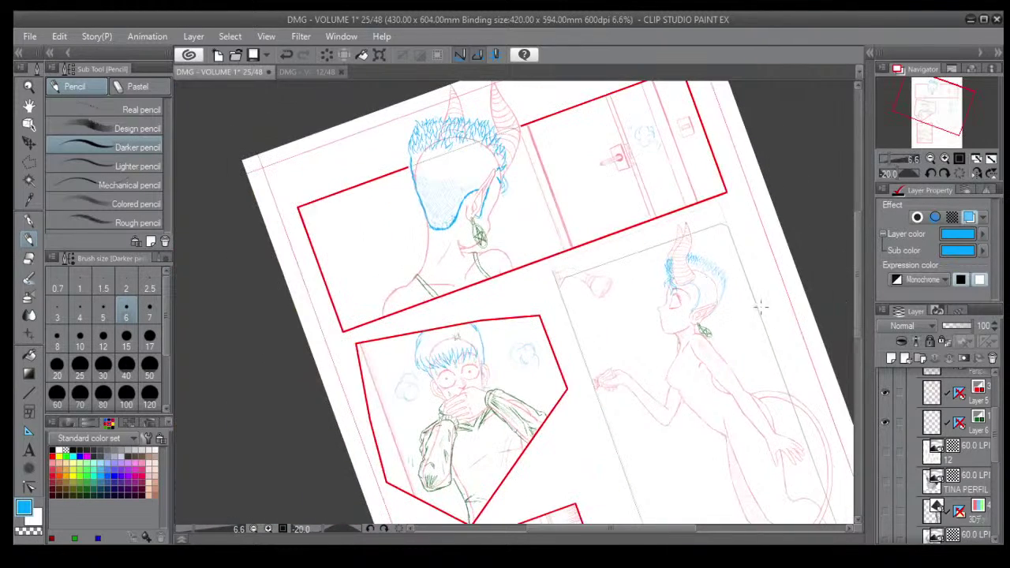
{"action": "left_click_drag", "start_coordinate": [763, 330], "coordinate": [713, 293]}
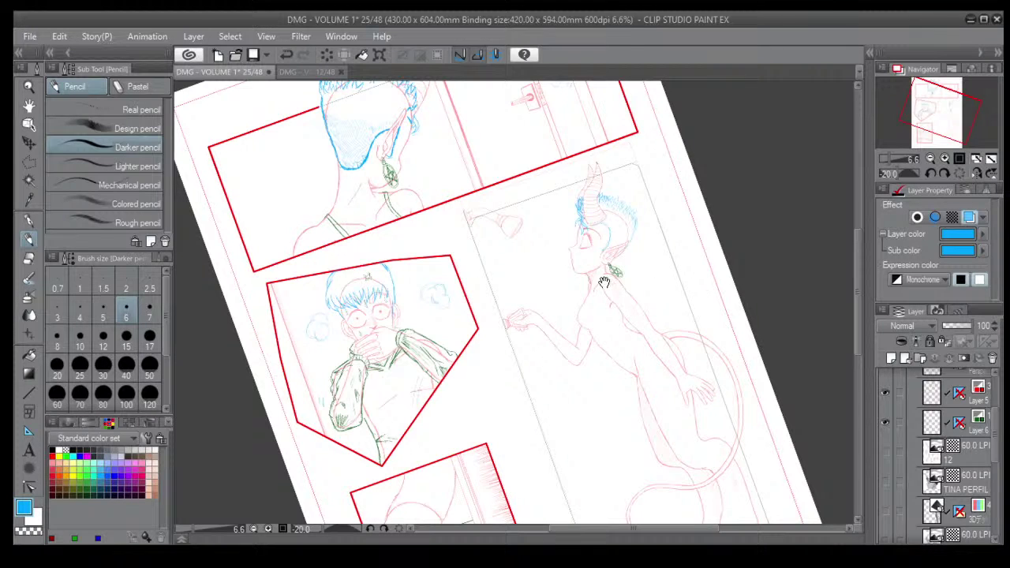
{"action": "left_click_drag", "start_coordinate": [596, 297], "coordinate": [611, 338]}
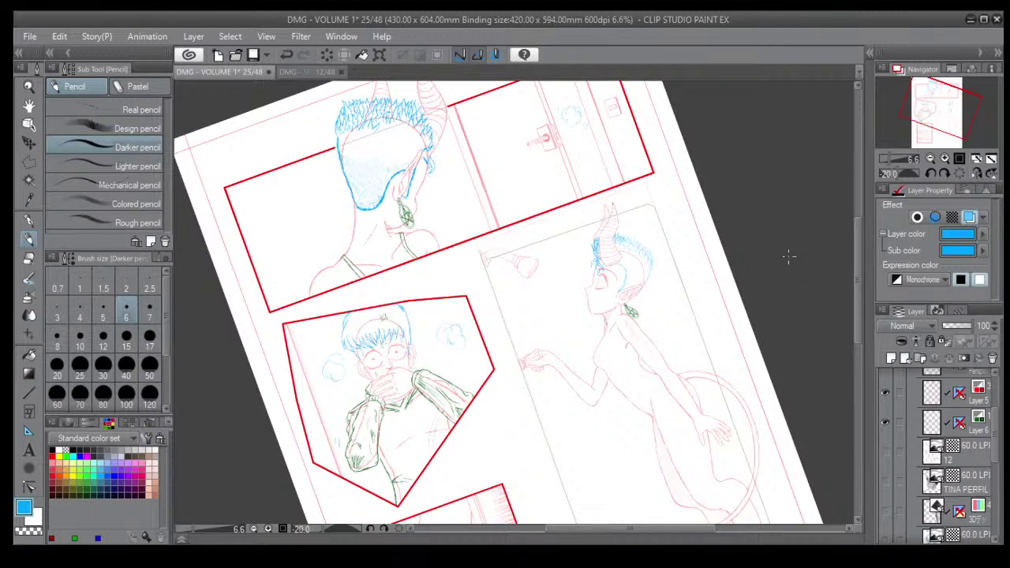
{"action": "left_click_drag", "start_coordinate": [724, 295], "coordinate": [715, 325]}
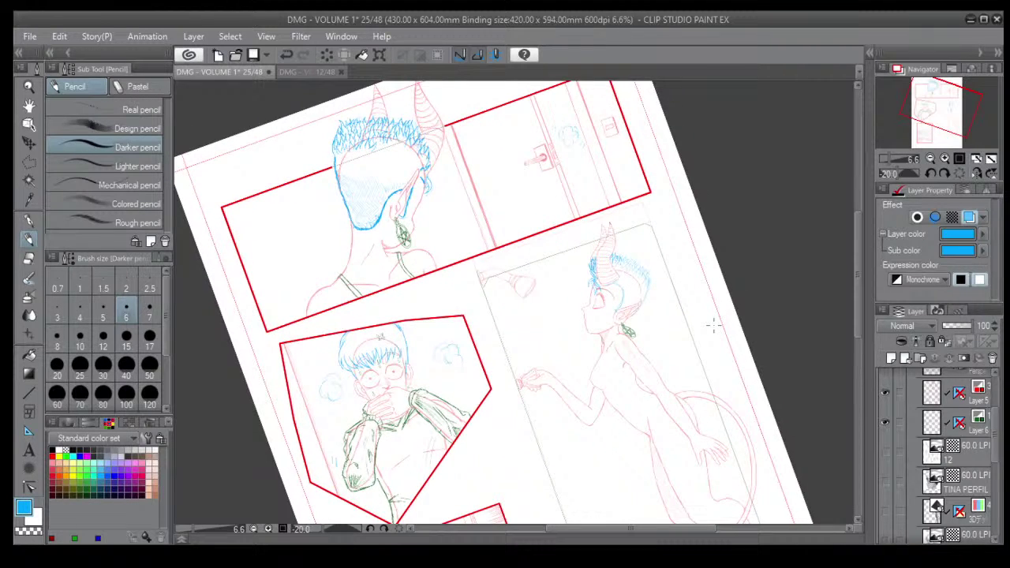
{"action": "scroll", "coordinate": [687, 328], "scroll_direction": "down", "scroll_amount": 1}
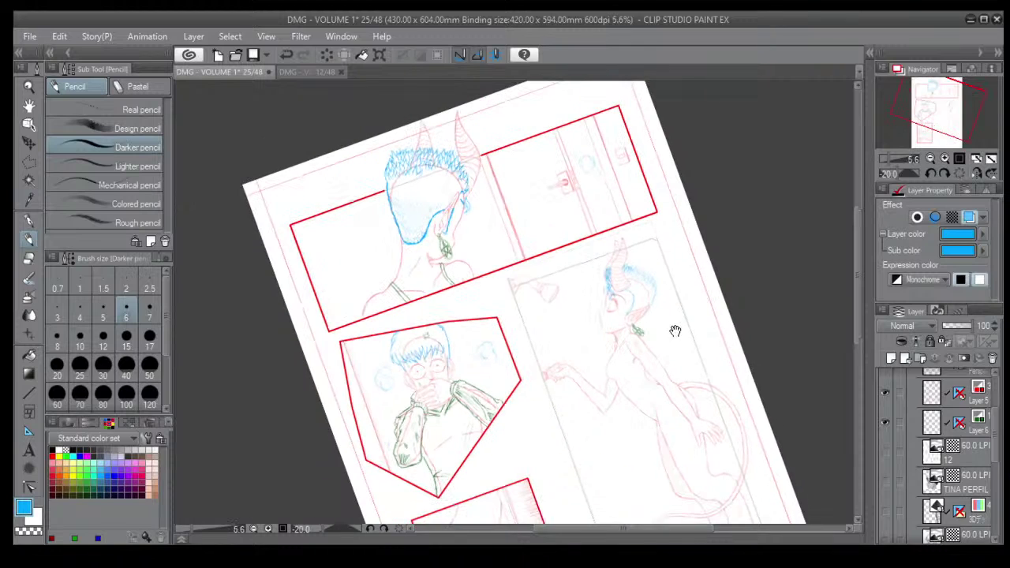
{"action": "scroll", "coordinate": [638, 330], "scroll_direction": "up", "scroll_amount": 1}
{"action": "scroll", "coordinate": [640, 332], "scroll_direction": "up", "scroll_amount": 5}
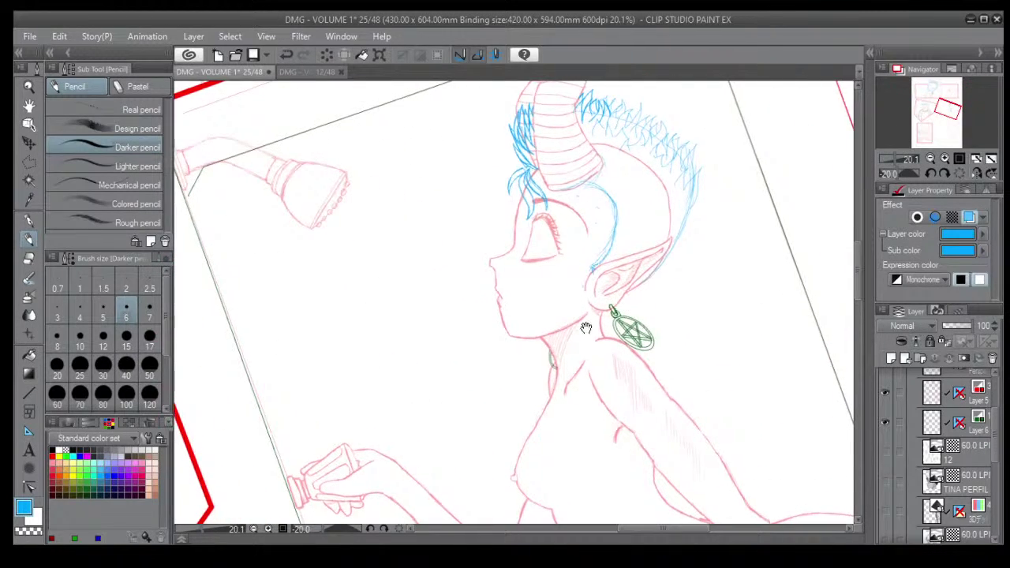
Darken the crest's next upper spikes and the lower strands beneath them, just behind the horn.
{"action": "left_click_drag", "start_coordinate": [624, 311], "coordinate": [702, 442]}
{"action": "scroll", "coordinate": [624, 413], "scroll_direction": "up", "scroll_amount": 4}
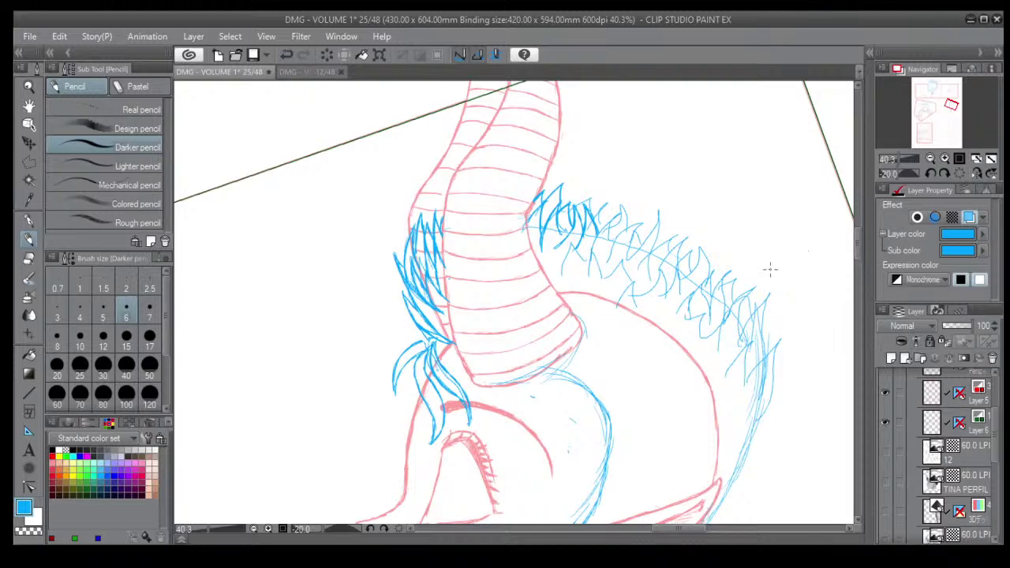
{"action": "mouse_move", "coordinate": [591, 193]}
{"action": "left_mouse_down"}
{"action": "mouse_move", "coordinate": [570, 207]}
{"action": "mouse_move", "coordinate": [605, 199]}
{"action": "left_mouse_up"}
{"action": "left_click_drag", "start_coordinate": [600, 233], "coordinate": [603, 212]}
{"action": "mouse_move", "coordinate": [572, 261]}
{"action": "left_mouse_down"}
{"action": "mouse_move", "coordinate": [584, 246]}
{"action": "mouse_move", "coordinate": [574, 235]}
{"action": "mouse_move", "coordinate": [562, 276]}
{"action": "left_mouse_up"}
{"action": "left_click_drag", "start_coordinate": [601, 232], "coordinate": [614, 210]}
{"action": "mouse_move", "coordinate": [599, 258]}
{"action": "left_mouse_down"}
{"action": "mouse_move", "coordinate": [616, 227]}
{"action": "mouse_move", "coordinate": [609, 216]}
{"action": "left_mouse_up"}
{"action": "left_click_drag", "start_coordinate": [590, 250], "coordinate": [598, 234]}
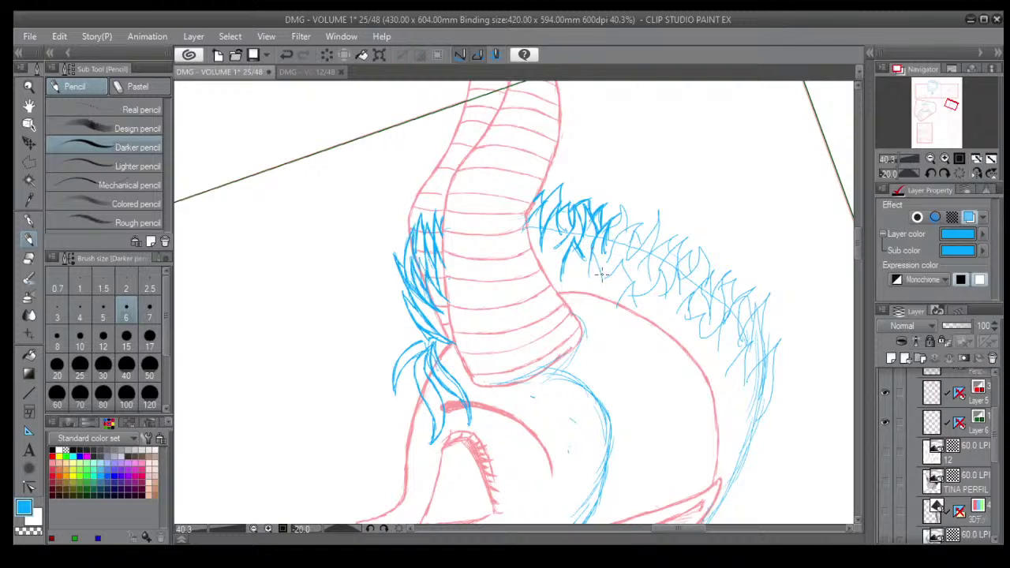
Strengthen the crest's strands on both sides of its guide line, up to the tall spike before the middle.
{"action": "mouse_move", "coordinate": [602, 271]}
{"action": "left_mouse_down"}
{"action": "mouse_move", "coordinate": [590, 246]}
{"action": "mouse_move", "coordinate": [592, 272]}
{"action": "mouse_move", "coordinate": [663, 247]}
{"action": "mouse_move", "coordinate": [639, 223]}
{"action": "mouse_move", "coordinate": [616, 233]}
{"action": "mouse_move", "coordinate": [641, 218]}
{"action": "left_mouse_up"}
{"action": "mouse_move", "coordinate": [627, 259]}
{"action": "left_mouse_down"}
{"action": "mouse_move", "coordinate": [632, 203]}
{"action": "mouse_move", "coordinate": [616, 207]}
{"action": "left_mouse_up"}
{"action": "mouse_move", "coordinate": [605, 234]}
{"action": "left_mouse_down"}
{"action": "mouse_move", "coordinate": [636, 244]}
{"action": "mouse_move", "coordinate": [633, 231]}
{"action": "mouse_move", "coordinate": [639, 243]}
{"action": "mouse_move", "coordinate": [658, 207]}
{"action": "left_mouse_up"}
{"action": "mouse_move", "coordinate": [641, 248]}
{"action": "left_mouse_down"}
{"action": "mouse_move", "coordinate": [659, 221]}
{"action": "mouse_move", "coordinate": [647, 290]}
{"action": "mouse_move", "coordinate": [620, 257]}
{"action": "mouse_move", "coordinate": [627, 276]}
{"action": "mouse_move", "coordinate": [627, 251]}
{"action": "left_mouse_up"}
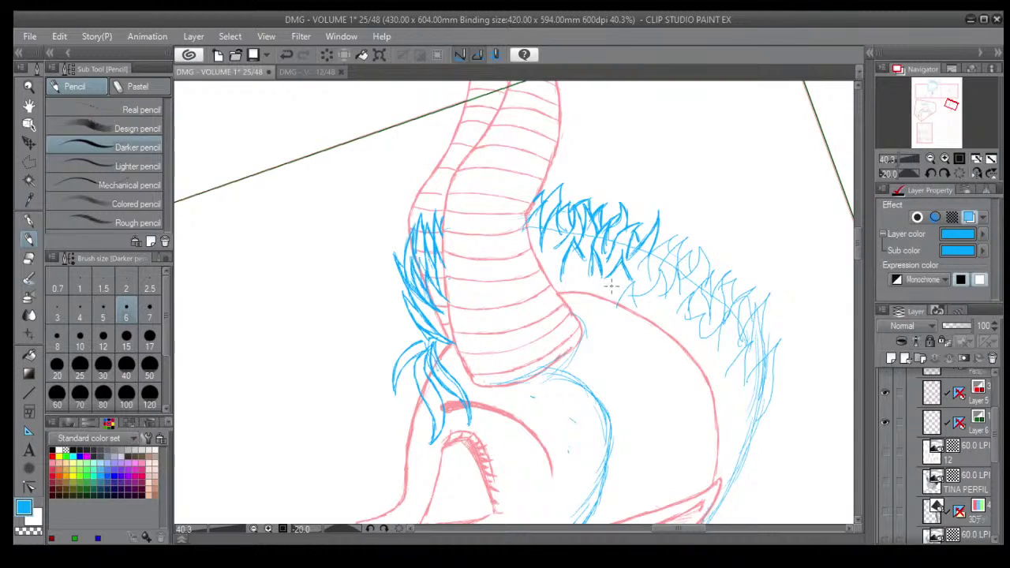
Darken the crest's middle section, covering the lower strands above the skull line and the upper spikes over them.
{"action": "mouse_move", "coordinate": [641, 286]}
{"action": "left_mouse_down"}
{"action": "mouse_move", "coordinate": [633, 306]}
{"action": "mouse_move", "coordinate": [626, 289]}
{"action": "left_mouse_up"}
{"action": "left_click_drag", "start_coordinate": [630, 281], "coordinate": [621, 298]}
{"action": "mouse_move", "coordinate": [562, 260]}
{"action": "left_mouse_down"}
{"action": "mouse_move", "coordinate": [558, 234]}
{"action": "mouse_move", "coordinate": [547, 253]}
{"action": "left_mouse_up"}
{"action": "mouse_move", "coordinate": [651, 278]}
{"action": "left_mouse_down"}
{"action": "mouse_move", "coordinate": [646, 250]}
{"action": "mouse_move", "coordinate": [651, 281]}
{"action": "mouse_move", "coordinate": [636, 288]}
{"action": "mouse_move", "coordinate": [662, 293]}
{"action": "left_mouse_up"}
{"action": "mouse_move", "coordinate": [681, 246]}
{"action": "left_mouse_down"}
{"action": "mouse_move", "coordinate": [673, 270]}
{"action": "mouse_move", "coordinate": [684, 238]}
{"action": "mouse_move", "coordinate": [660, 275]}
{"action": "mouse_move", "coordinate": [656, 249]}
{"action": "mouse_move", "coordinate": [671, 257]}
{"action": "left_mouse_up"}
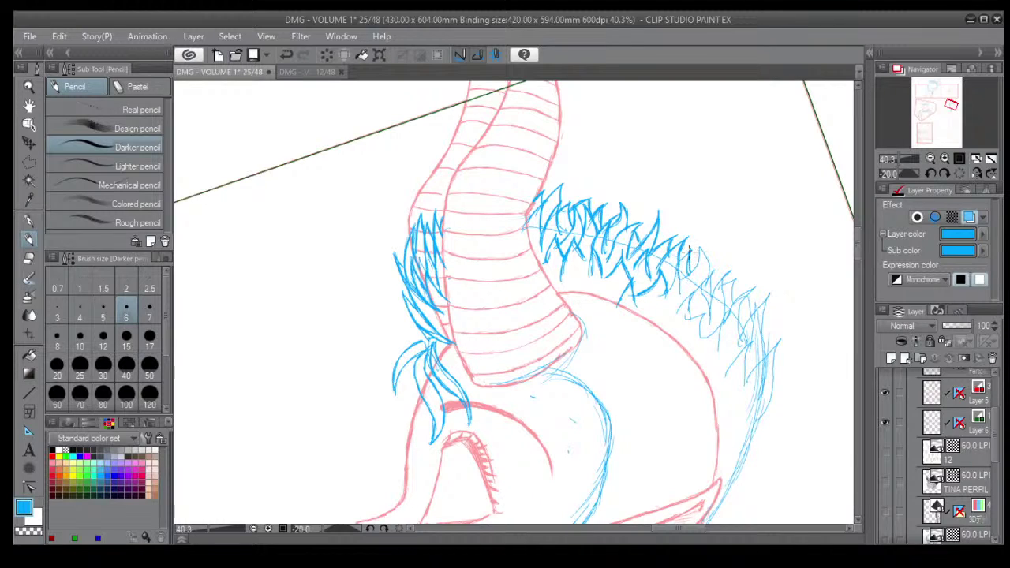
{"action": "mouse_move", "coordinate": [699, 252]}
{"action": "left_mouse_down"}
{"action": "mouse_move", "coordinate": [689, 274]}
{"action": "mouse_move", "coordinate": [695, 267]}
{"action": "mouse_move", "coordinate": [717, 300]}
{"action": "mouse_move", "coordinate": [683, 304]}
{"action": "mouse_move", "coordinate": [687, 314]}
{"action": "left_mouse_up"}
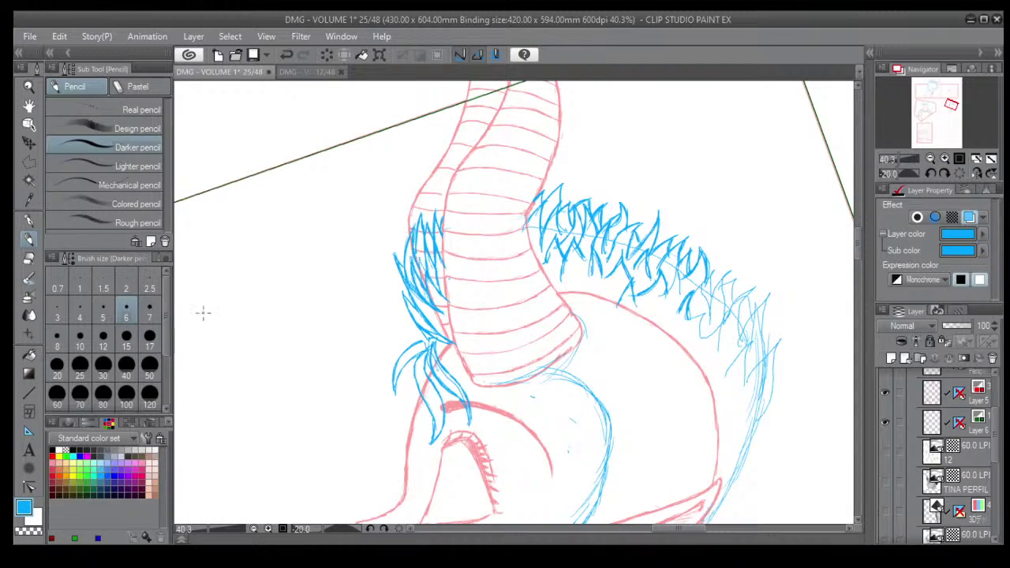
Darken the crest's rear spikes down the back of the head with the pencil at size 5, and fill gaps along its front half.
{"action": "key", "text": "bracketleft"}
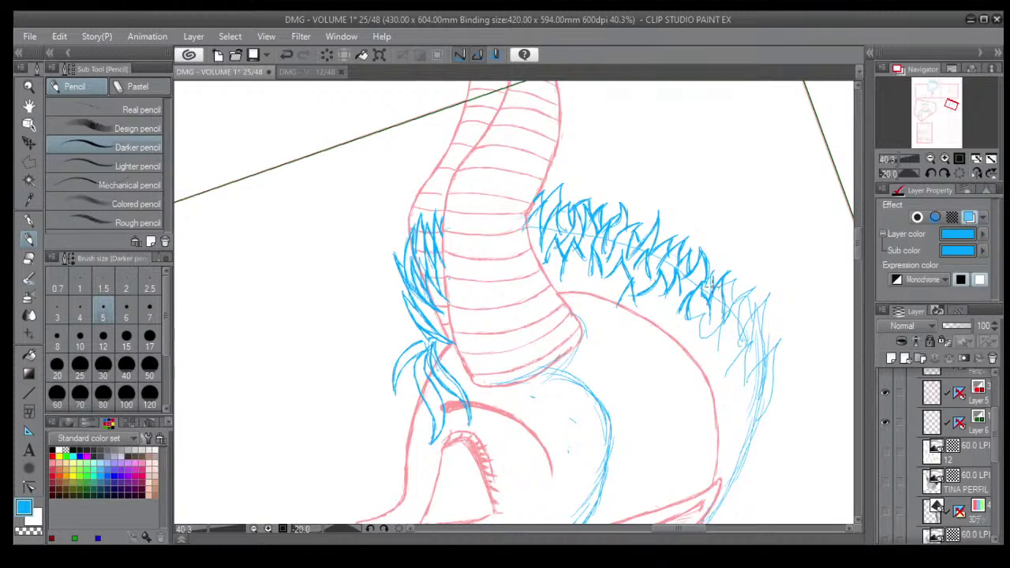
{"action": "mouse_move", "coordinate": [687, 318]}
{"action": "left_mouse_down"}
{"action": "mouse_move", "coordinate": [701, 314]}
{"action": "mouse_move", "coordinate": [706, 336]}
{"action": "mouse_move", "coordinate": [755, 282]}
{"action": "mouse_move", "coordinate": [726, 314]}
{"action": "mouse_move", "coordinate": [734, 279]}
{"action": "mouse_move", "coordinate": [732, 346]}
{"action": "mouse_move", "coordinate": [723, 339]}
{"action": "mouse_move", "coordinate": [738, 321]}
{"action": "mouse_move", "coordinate": [737, 347]}
{"action": "mouse_move", "coordinate": [752, 333]}
{"action": "mouse_move", "coordinate": [743, 378]}
{"action": "left_mouse_up"}
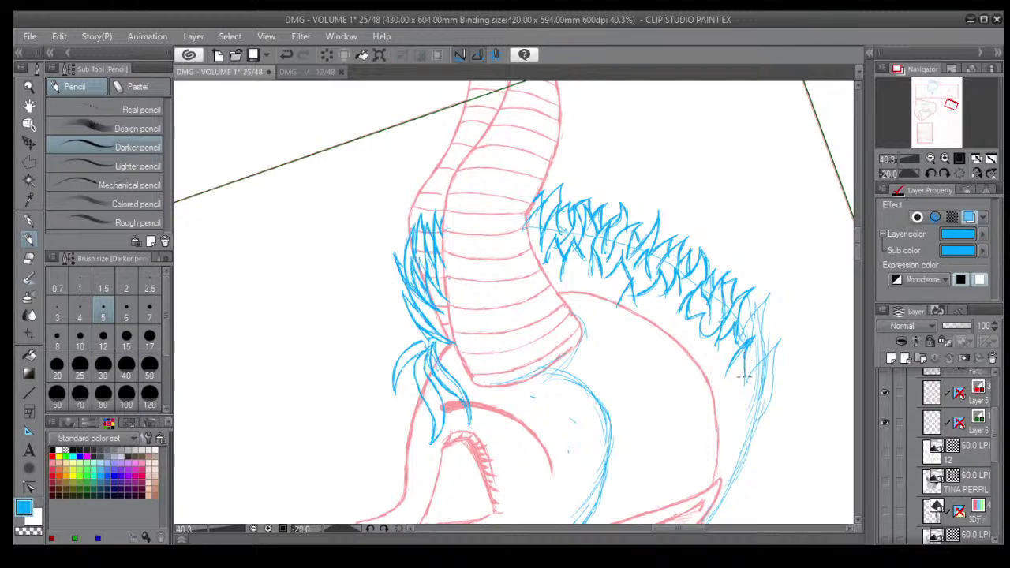
{"action": "mouse_move", "coordinate": [775, 344]}
{"action": "left_mouse_down"}
{"action": "mouse_move", "coordinate": [746, 380]}
{"action": "mouse_move", "coordinate": [779, 351]}
{"action": "mouse_move", "coordinate": [779, 338]}
{"action": "mouse_move", "coordinate": [772, 393]}
{"action": "mouse_move", "coordinate": [774, 355]}
{"action": "mouse_move", "coordinate": [756, 393]}
{"action": "left_mouse_up"}
{"action": "left_click_drag", "start_coordinate": [762, 309], "coordinate": [760, 357]}
{"action": "mouse_move", "coordinate": [766, 297]}
{"action": "left_mouse_down"}
{"action": "mouse_move", "coordinate": [758, 325]}
{"action": "mouse_move", "coordinate": [757, 310]}
{"action": "mouse_move", "coordinate": [743, 332]}
{"action": "mouse_move", "coordinate": [764, 352]}
{"action": "mouse_move", "coordinate": [769, 323]}
{"action": "left_mouse_up"}
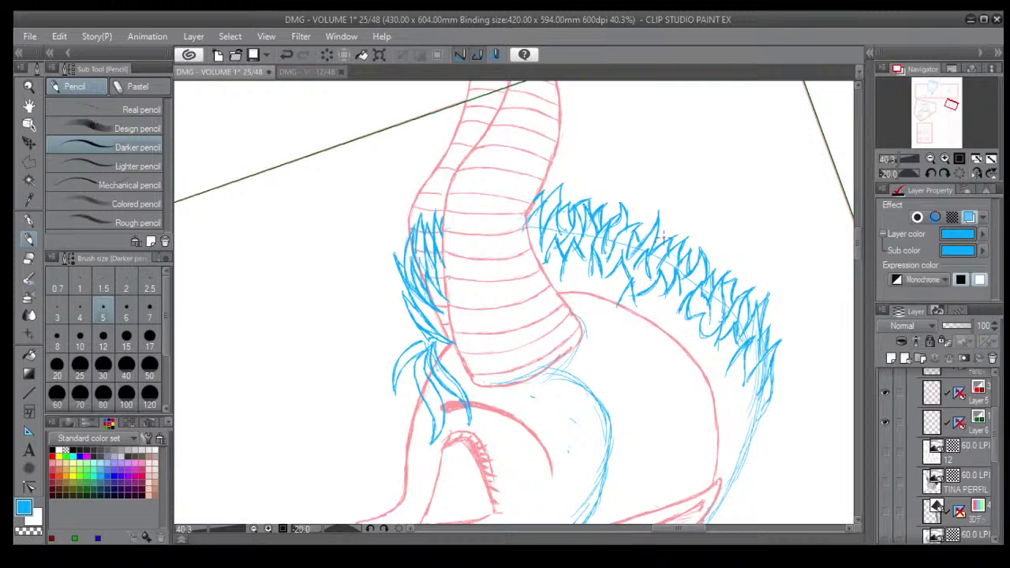
{"action": "left_click_drag", "start_coordinate": [664, 238], "coordinate": [638, 239]}
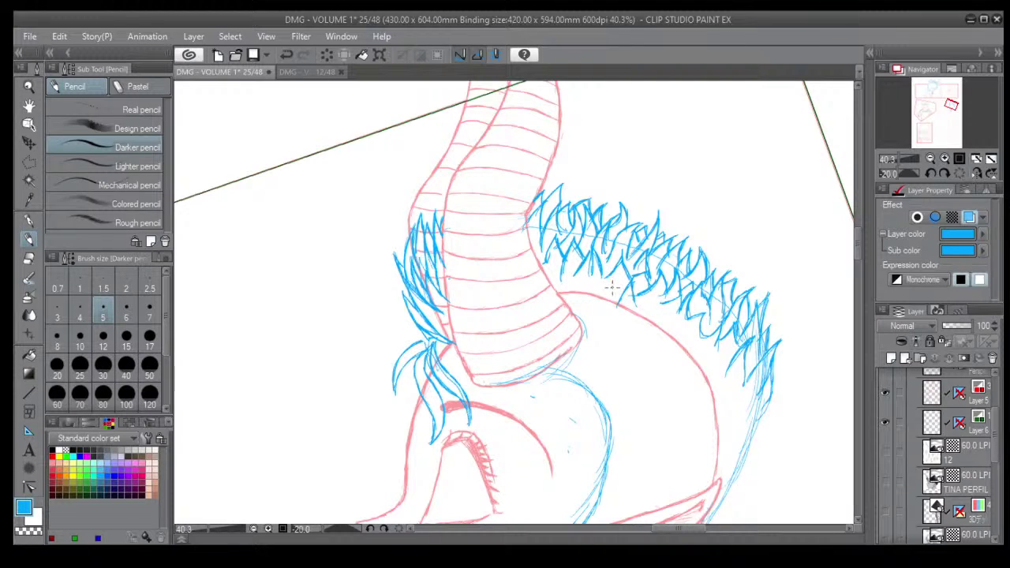
{"action": "left_click_drag", "start_coordinate": [610, 271], "coordinate": [596, 289]}
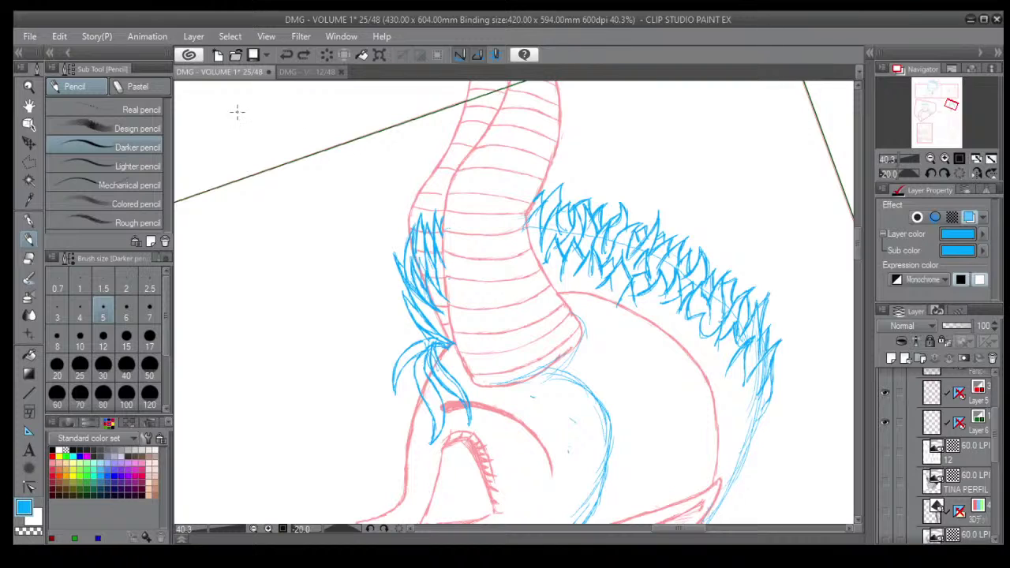
Consult page 12/48 as reference, add short strands behind the horn's base, and strengthen the blue contour under the horn.
{"action": "left_click", "coordinate": [304, 72]}
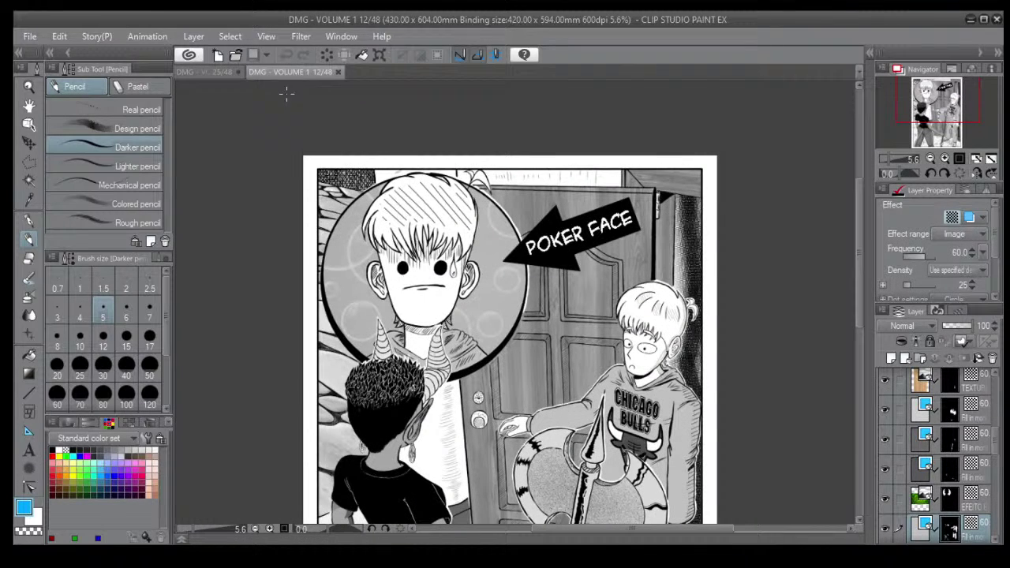
{"action": "left_click", "coordinate": [205, 72]}
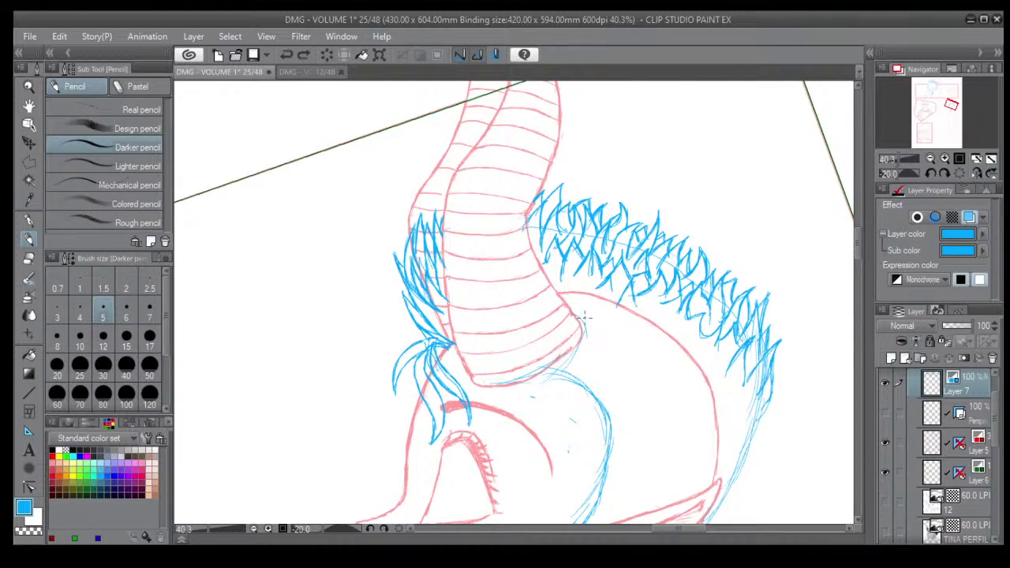
{"action": "left_click_drag", "start_coordinate": [572, 312], "coordinate": [580, 319]}
{"action": "mouse_move", "coordinate": [608, 331]}
{"action": "left_mouse_down"}
{"action": "mouse_move", "coordinate": [613, 298]}
{"action": "mouse_move", "coordinate": [586, 324]}
{"action": "mouse_move", "coordinate": [613, 302]}
{"action": "mouse_move", "coordinate": [605, 333]}
{"action": "left_mouse_up"}
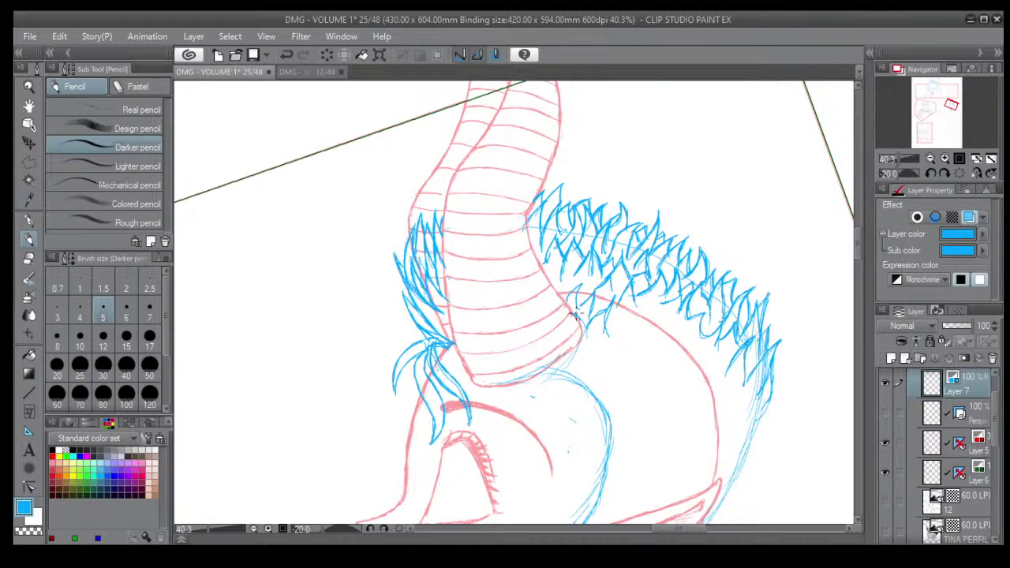
{"action": "mouse_move", "coordinate": [581, 320]}
{"action": "left_mouse_down"}
{"action": "mouse_move", "coordinate": [582, 346]}
{"action": "mouse_move", "coordinate": [565, 360]}
{"action": "mouse_move", "coordinate": [565, 378]}
{"action": "mouse_move", "coordinate": [478, 386]}
{"action": "left_mouse_up"}
Erase the curved blue hairline between the horn's base and the ear with the Hard eraser.
{"action": "left_click_drag", "start_coordinate": [544, 443], "coordinate": [579, 296]}
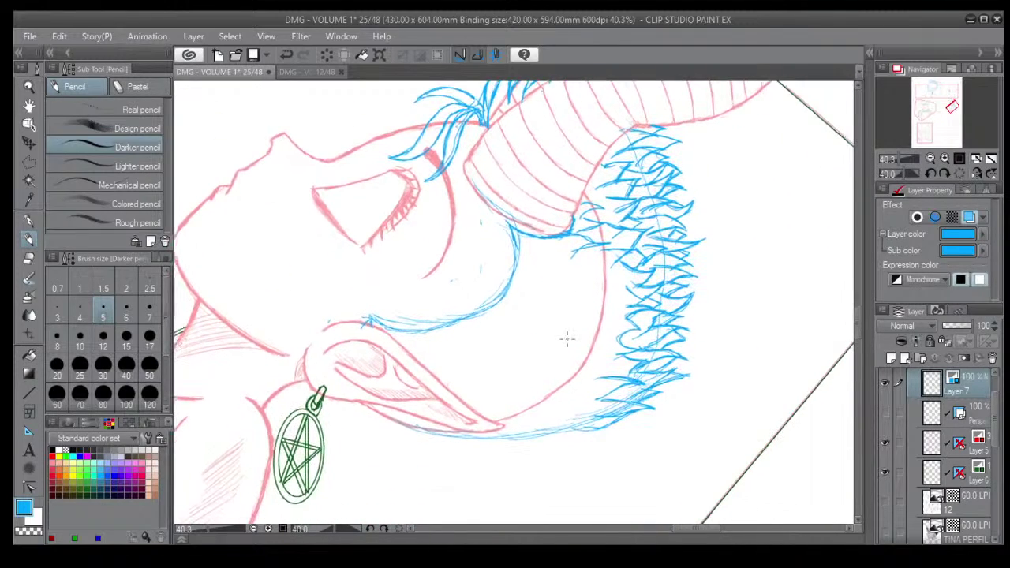
{"action": "left_click_drag", "start_coordinate": [566, 339], "coordinate": [574, 308]}
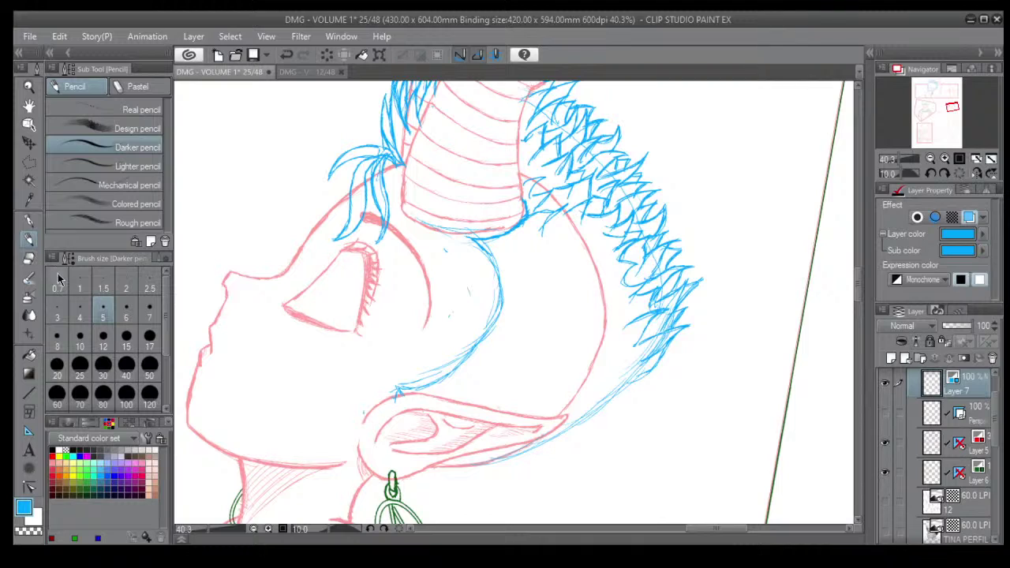
{"action": "left_click", "coordinate": [29, 259]}
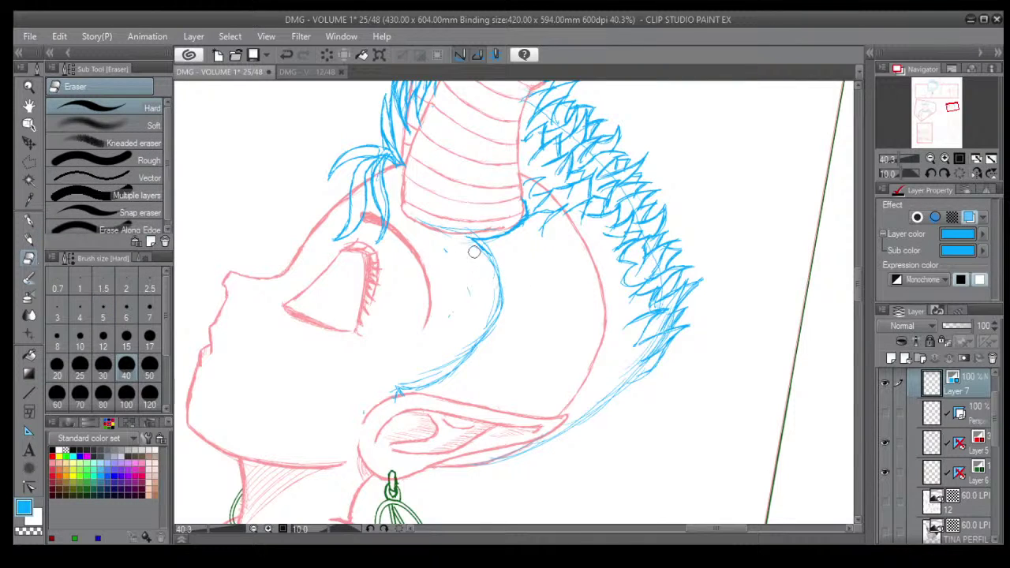
{"action": "mouse_move", "coordinate": [485, 302]}
{"action": "left_mouse_down"}
{"action": "mouse_move", "coordinate": [470, 340]}
{"action": "mouse_move", "coordinate": [480, 334]}
{"action": "mouse_move", "coordinate": [486, 316]}
{"action": "mouse_move", "coordinate": [446, 367]}
{"action": "mouse_move", "coordinate": [424, 374]}
{"action": "mouse_move", "coordinate": [445, 372]}
{"action": "mouse_move", "coordinate": [394, 390]}
{"action": "left_mouse_up"}
{"action": "mouse_move", "coordinate": [476, 343]}
{"action": "left_mouse_down"}
{"action": "mouse_move", "coordinate": [485, 248]}
{"action": "mouse_move", "coordinate": [503, 283]}
{"action": "mouse_move", "coordinate": [490, 282]}
{"action": "mouse_move", "coordinate": [468, 329]}
{"action": "mouse_move", "coordinate": [453, 279]}
{"action": "mouse_move", "coordinate": [442, 341]}
{"action": "mouse_move", "coordinate": [466, 325]}
{"action": "mouse_move", "coordinate": [491, 276]}
{"action": "mouse_move", "coordinate": [357, 412]}
{"action": "left_mouse_up"}
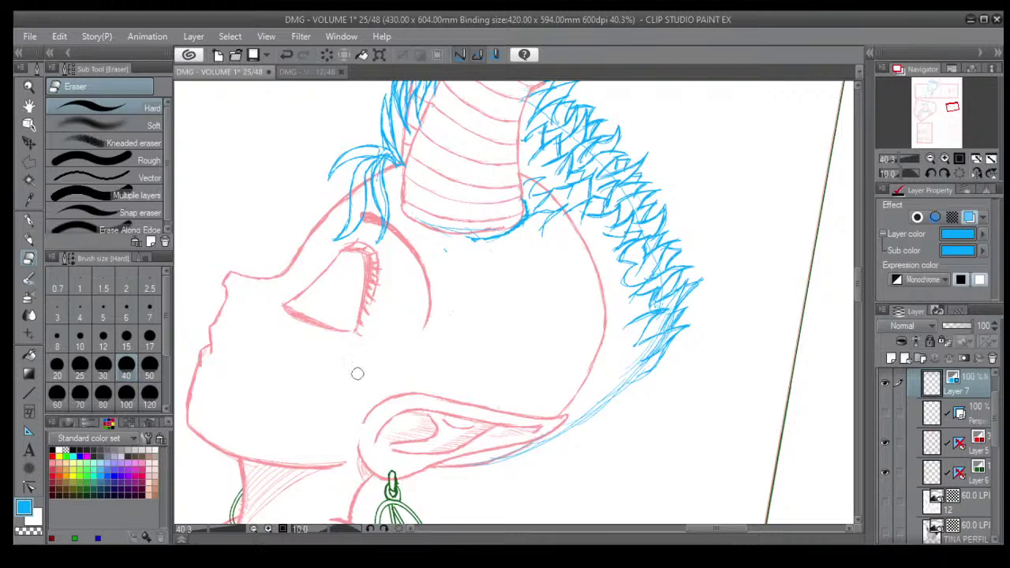
Redraw the curved blue hairline from the horn's base to the ear with the Darker pencil at size 3, and thicken it at size 6.
{"action": "left_click", "coordinate": [28, 240]}
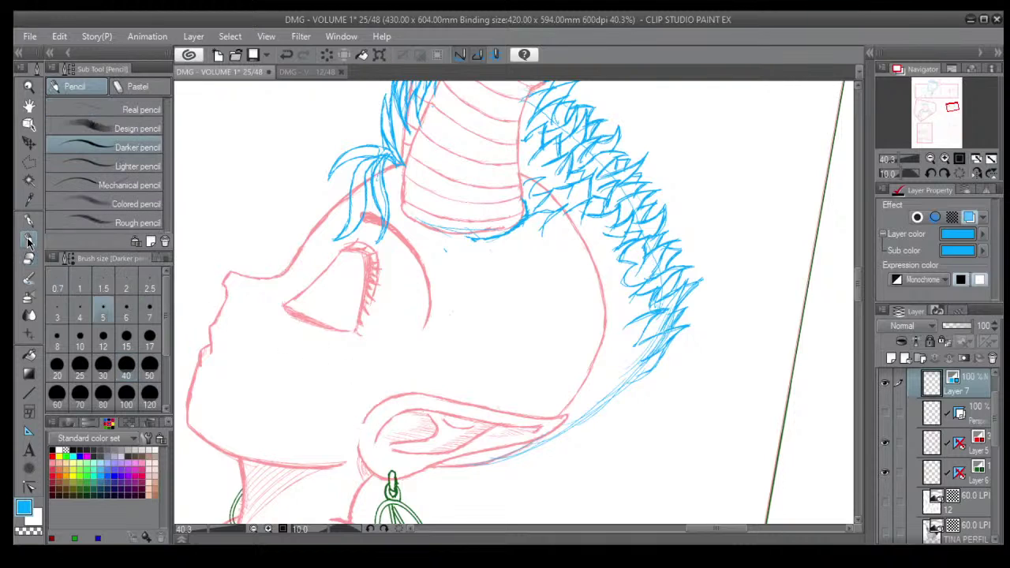
{"action": "left_click", "coordinate": [57, 312]}
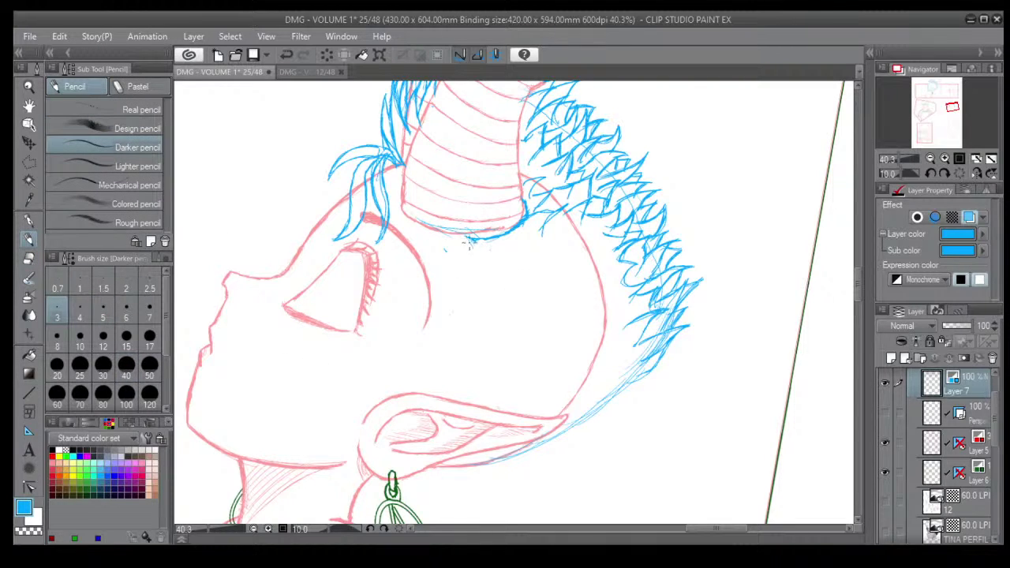
{"action": "mouse_move", "coordinate": [468, 243]}
{"action": "left_mouse_down"}
{"action": "mouse_move", "coordinate": [481, 300]}
{"action": "mouse_move", "coordinate": [440, 371]}
{"action": "left_mouse_up"}
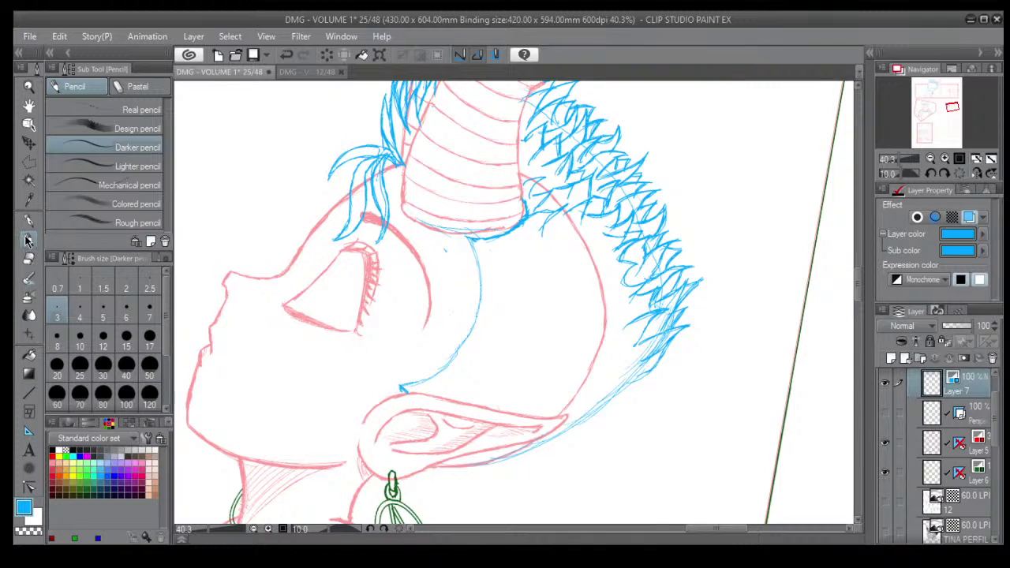
{"action": "left_click", "coordinate": [128, 314]}
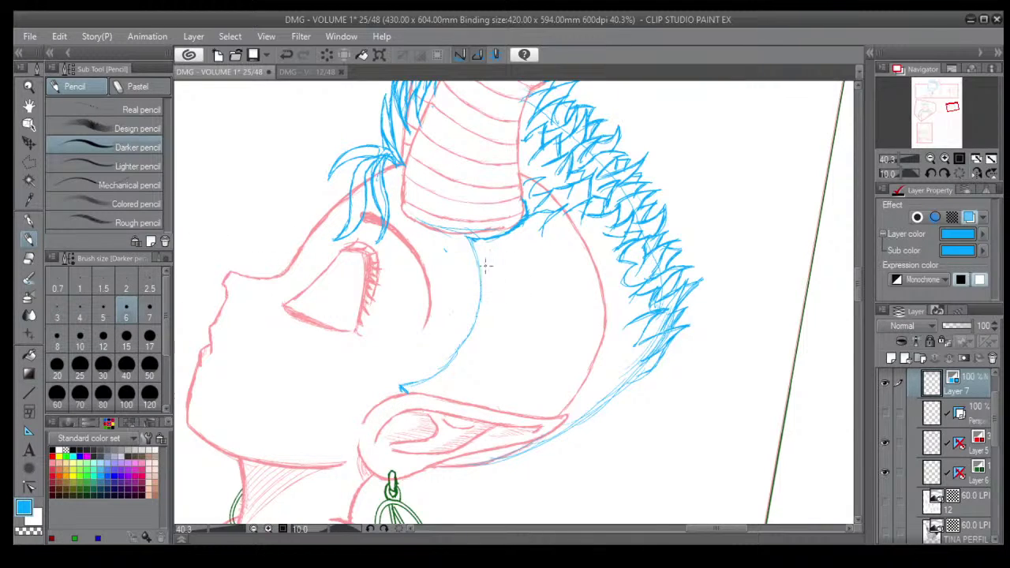
{"action": "mouse_move", "coordinate": [477, 251]}
{"action": "left_mouse_down"}
{"action": "mouse_move", "coordinate": [481, 317]}
{"action": "mouse_move", "coordinate": [489, 315]}
{"action": "mouse_move", "coordinate": [459, 354]}
{"action": "mouse_move", "coordinate": [454, 347]}
{"action": "mouse_move", "coordinate": [400, 390]}
{"action": "left_mouse_up"}
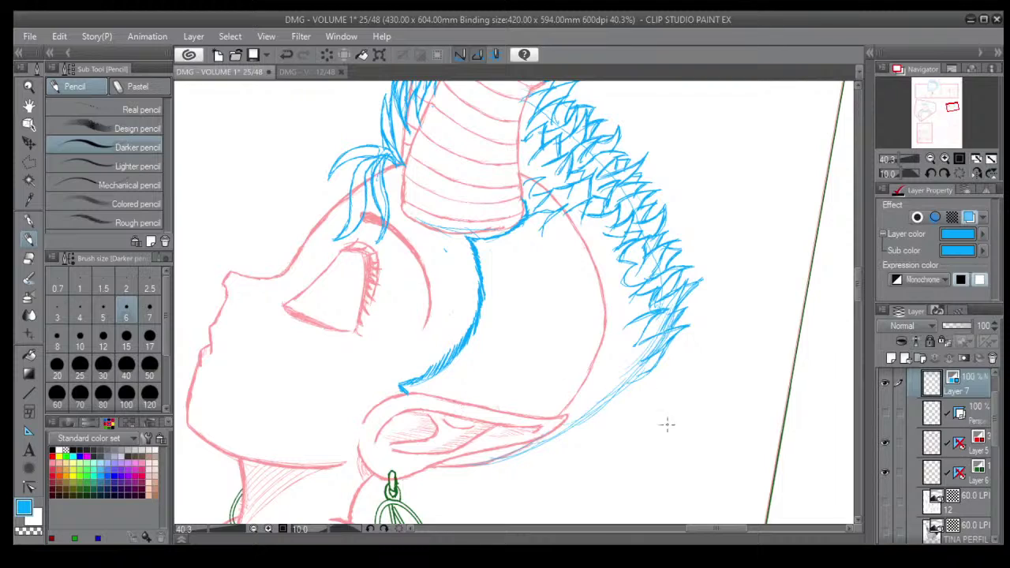
Thicken the blue nape contour from the rear spikes to beneath the ear at size 6, and reset the canvas rotation to 0.
{"action": "mouse_move", "coordinate": [647, 371]}
{"action": "left_mouse_down"}
{"action": "mouse_move", "coordinate": [571, 439]}
{"action": "mouse_move", "coordinate": [434, 466]}
{"action": "left_mouse_up"}
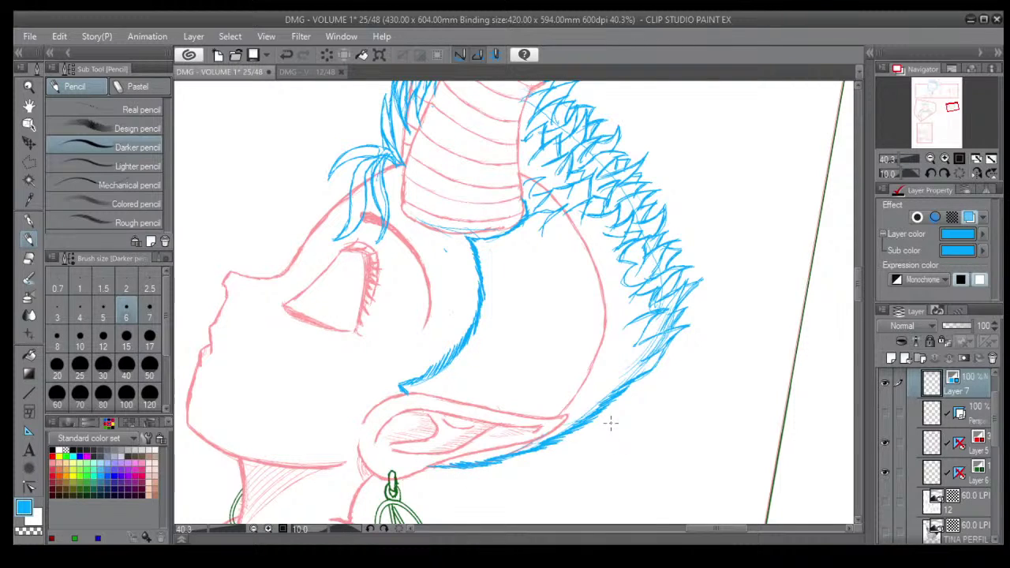
{"action": "key", "text": "minus"}
{"action": "key", "text": "minus"}
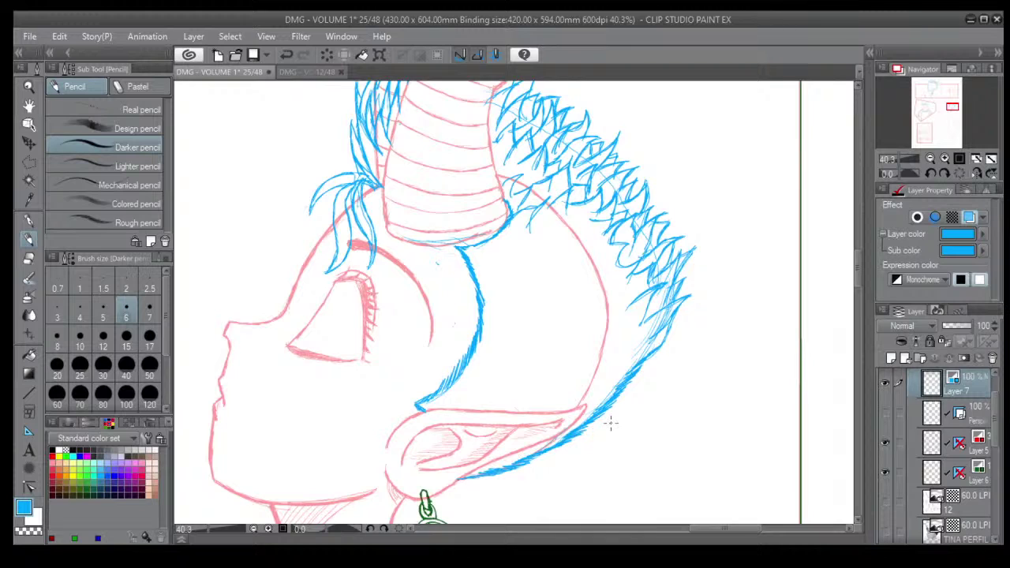
Examine the standing figure in the shower panel and the neighbouring panels up to the head of the page.
{"action": "scroll", "coordinate": [611, 423], "scroll_direction": "down", "scroll_amount": 4}
{"action": "left_click_drag", "start_coordinate": [578, 489], "coordinate": [592, 356]}
{"action": "left_click_drag", "start_coordinate": [610, 498], "coordinate": [624, 355]}
{"action": "scroll", "coordinate": [625, 355], "scroll_direction": "down", "scroll_amount": 2}
{"action": "left_click_drag", "start_coordinate": [640, 431], "coordinate": [606, 402]}
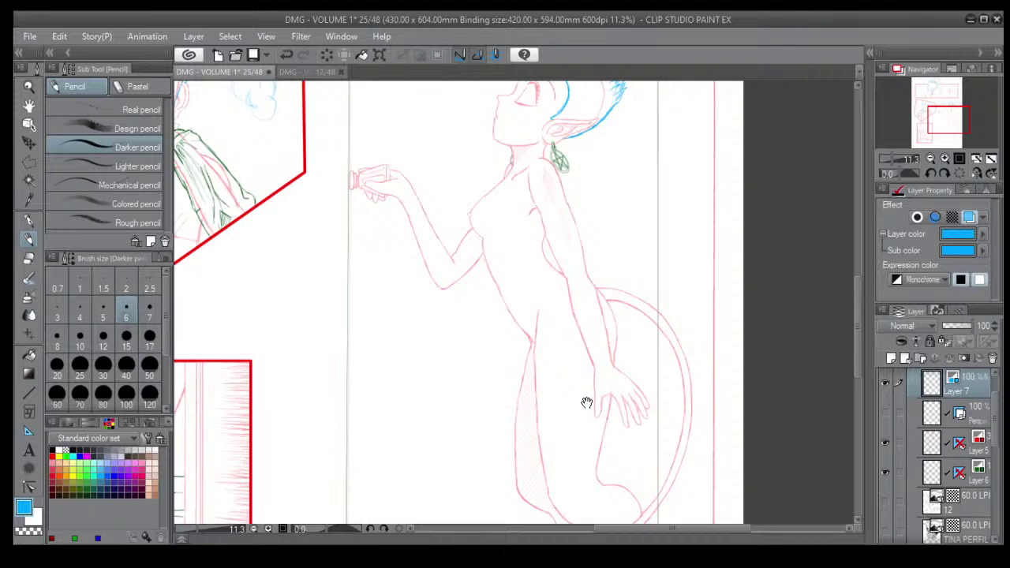
{"action": "scroll", "coordinate": [584, 401], "scroll_direction": "down", "scroll_amount": 1}
{"action": "scroll", "coordinate": [564, 396], "scroll_direction": "down", "scroll_amount": 1}
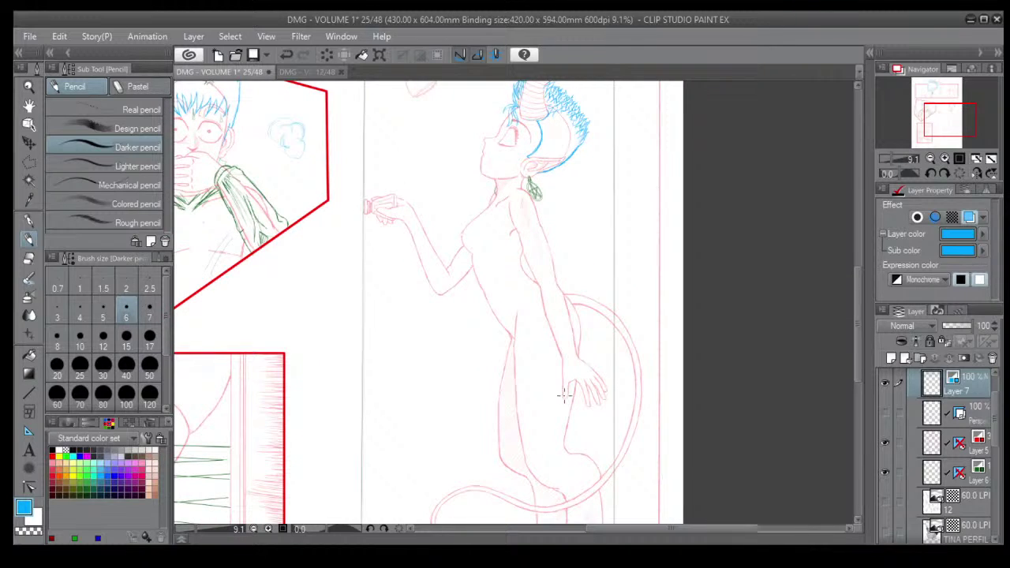
{"action": "scroll", "coordinate": [564, 396], "scroll_direction": "down", "scroll_amount": 2}
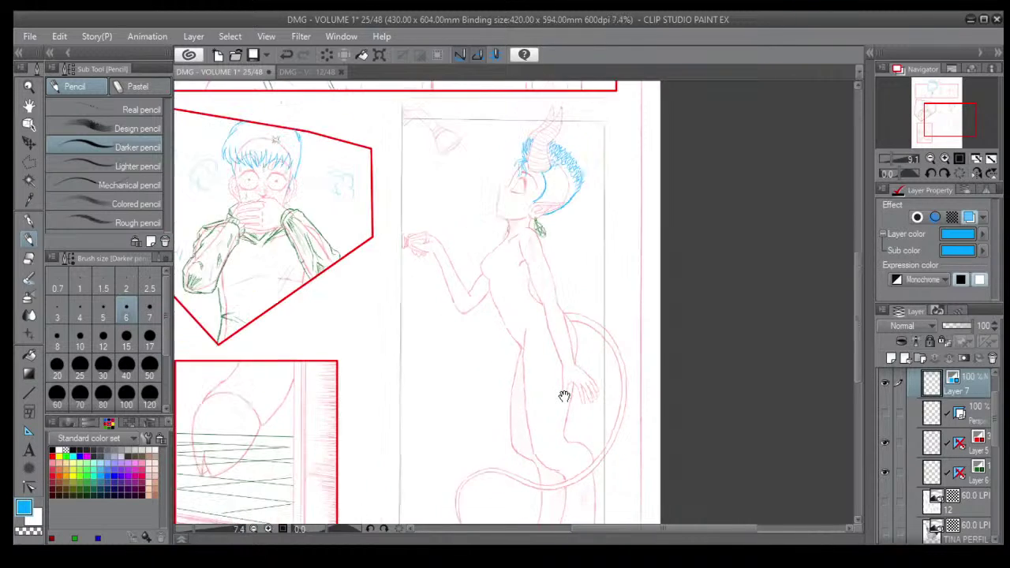
{"action": "left_click_drag", "start_coordinate": [478, 403], "coordinate": [512, 368]}
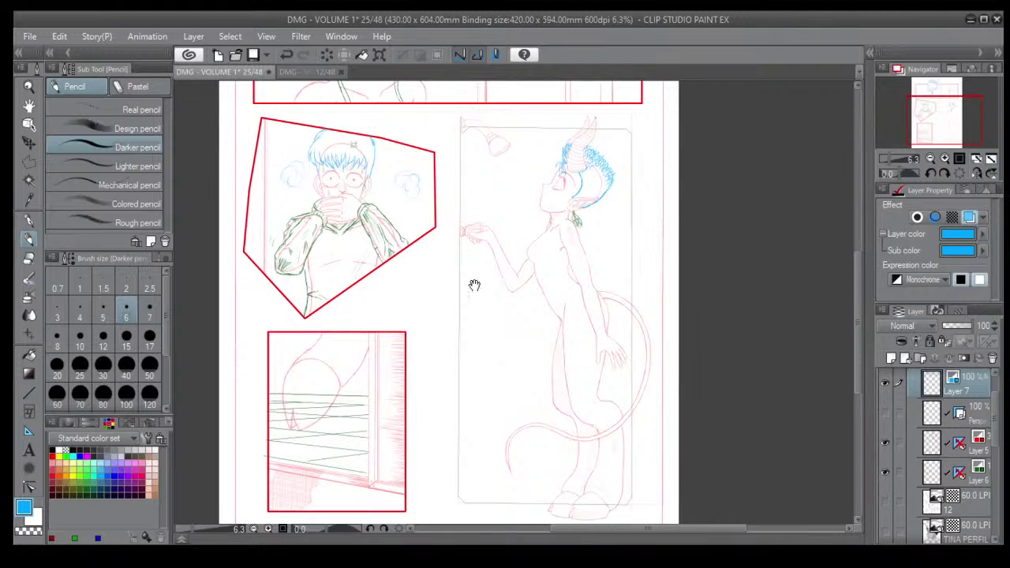
{"action": "left_click_drag", "start_coordinate": [466, 186], "coordinate": [495, 363]}
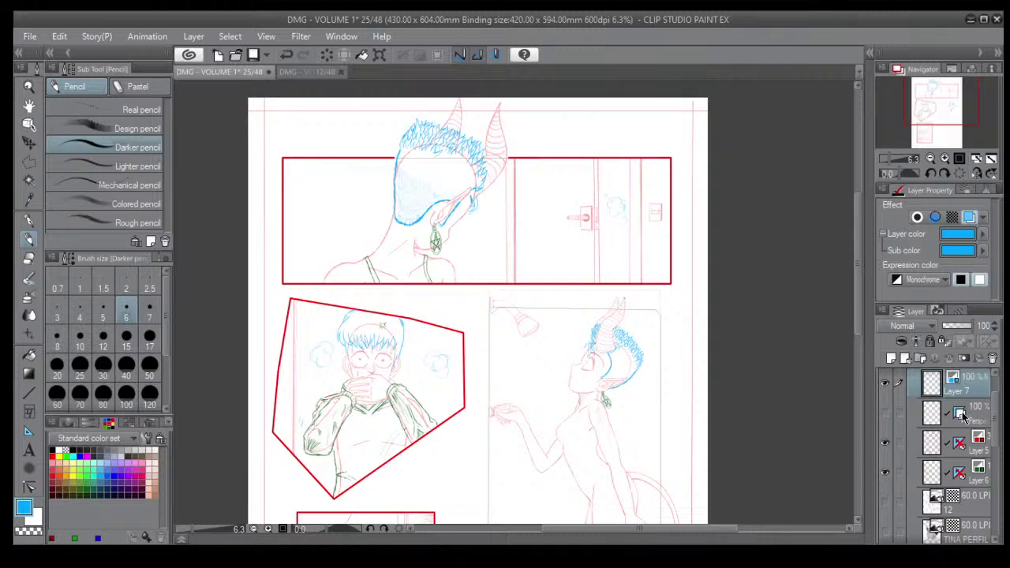
Create a tall, narrow ellipse with the Figure ruler behind the head in the first panel, and move it slightly closer to the hair.
{"action": "scroll", "coordinate": [999, 404], "scroll_direction": "up", "scroll_amount": 2}
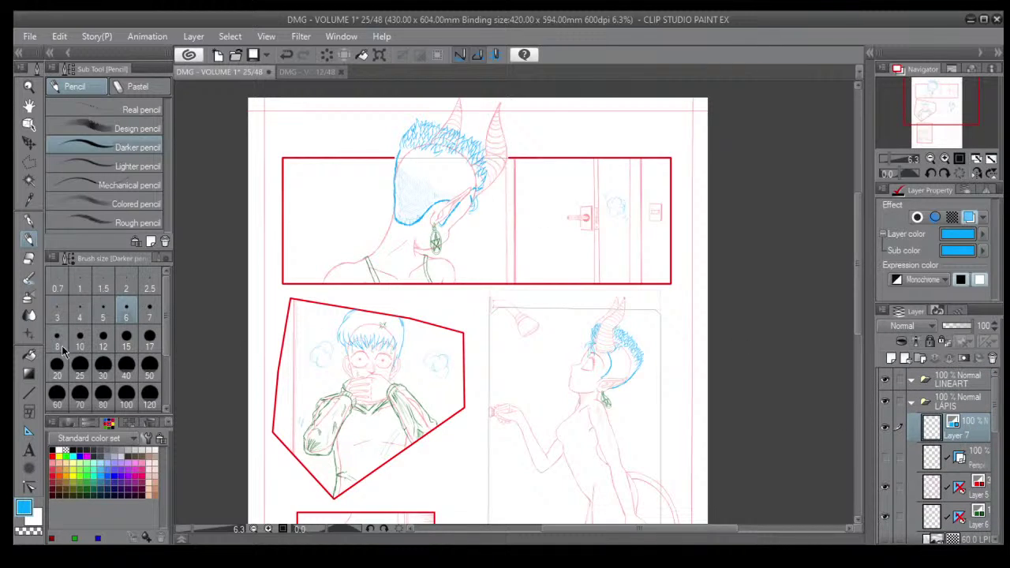
{"action": "left_click", "coordinate": [28, 431]}
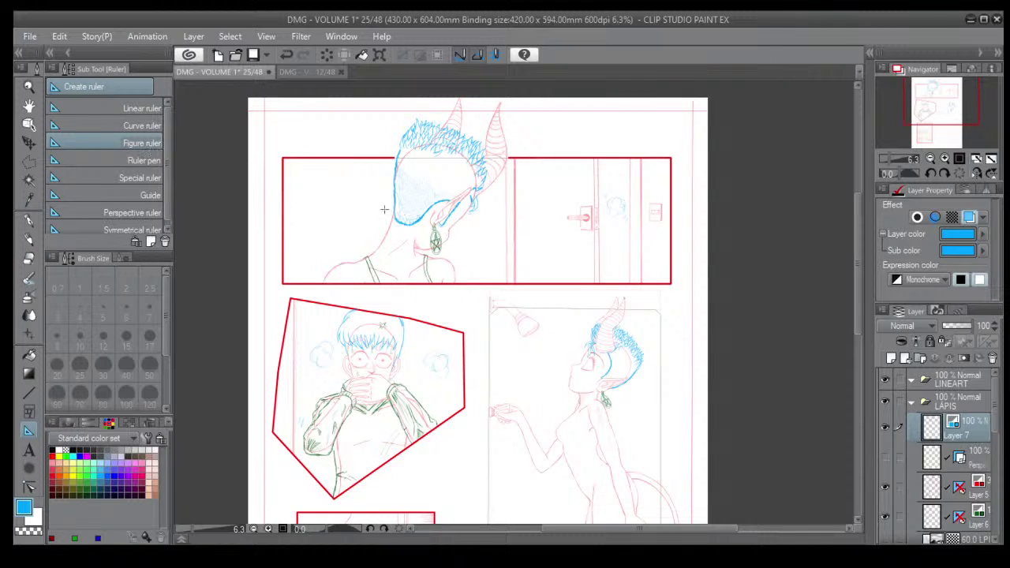
{"action": "scroll", "coordinate": [367, 196], "scroll_direction": "up", "scroll_amount": 1}
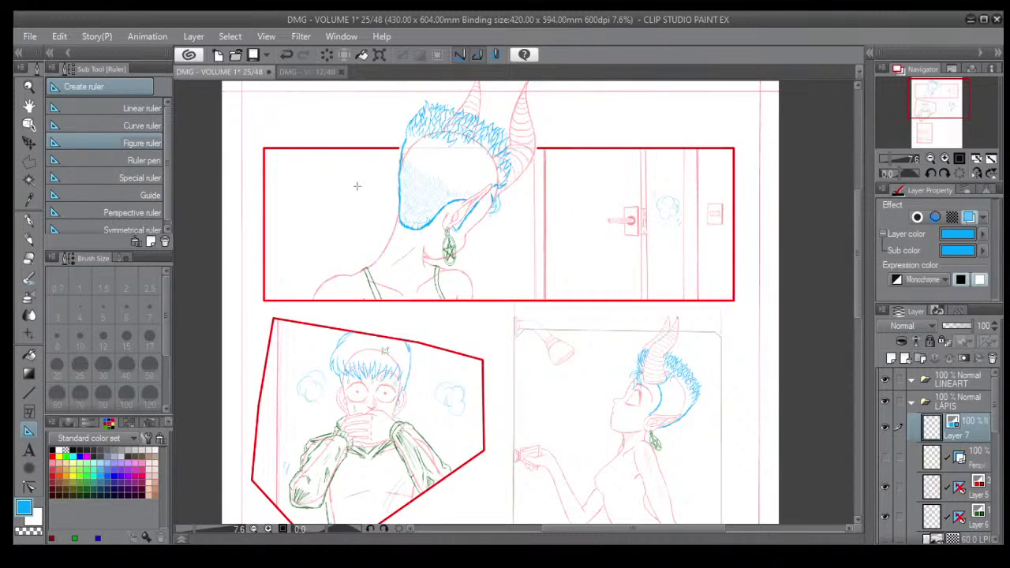
{"action": "left_click_drag", "start_coordinate": [356, 172], "coordinate": [378, 218]}
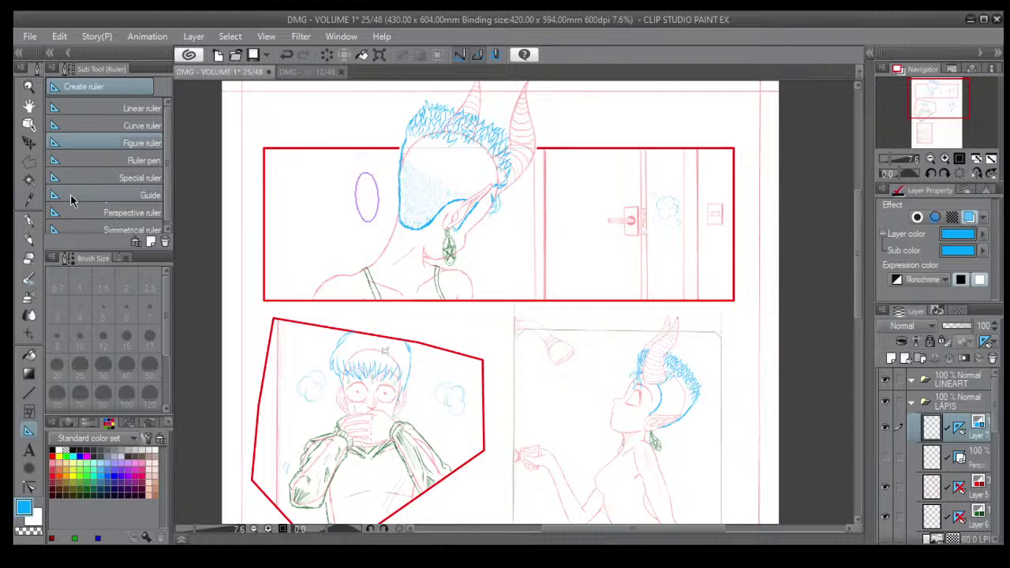
{"action": "left_click", "coordinate": [30, 123]}
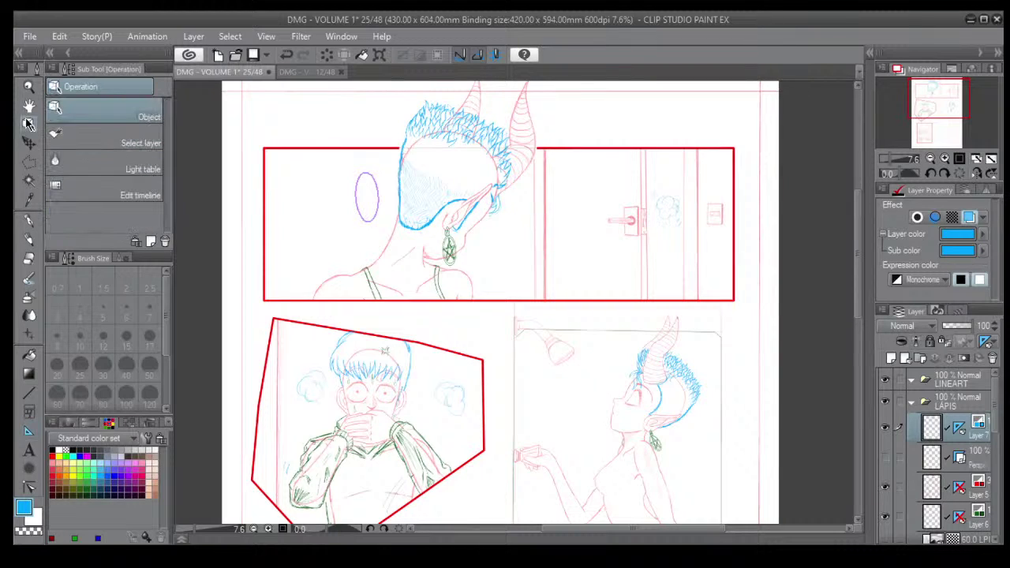
{"action": "left_click", "coordinate": [359, 179]}
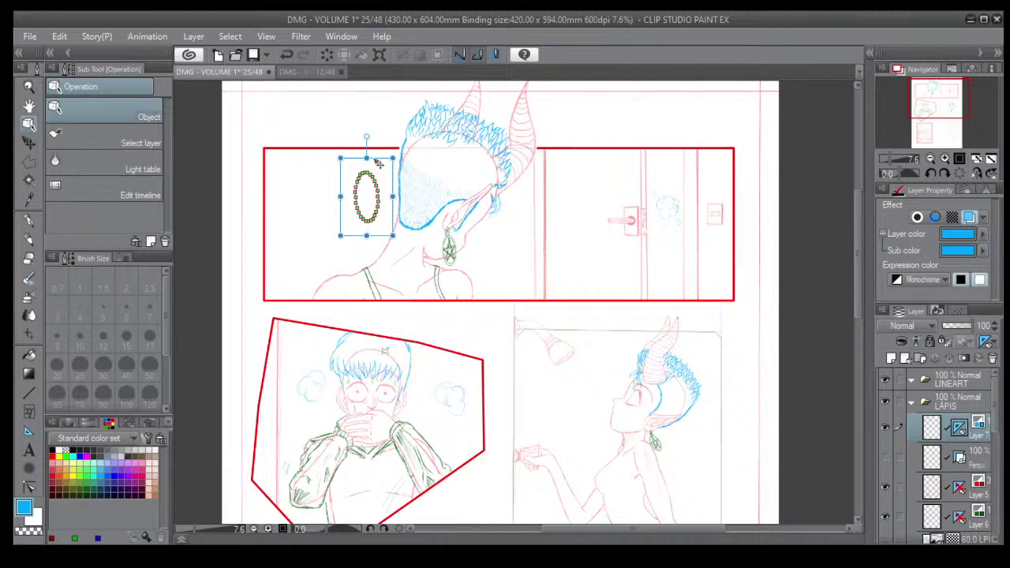
{"action": "left_click_drag", "start_coordinate": [376, 159], "coordinate": [390, 157]}
Trace a blue motion arc along the ellipse ruler's outer side with the Darker pencil at size 8.
{"action": "left_click", "coordinate": [30, 240]}
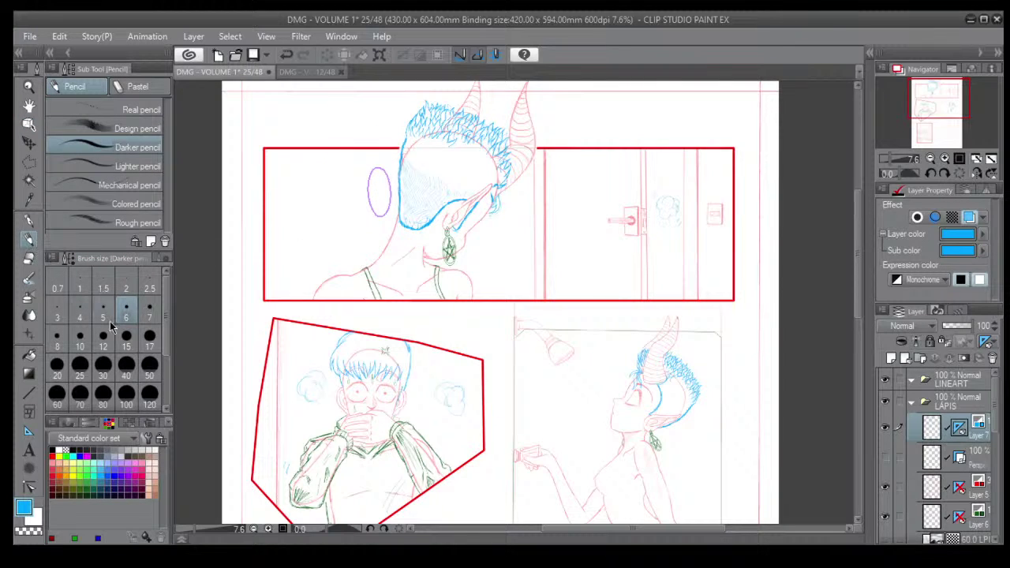
{"action": "left_click", "coordinate": [57, 339]}
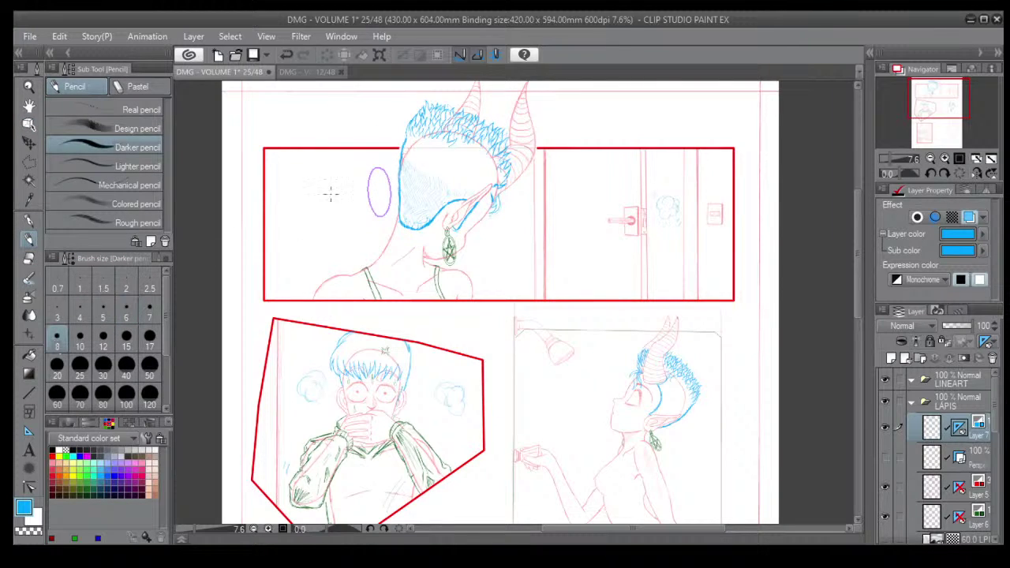
{"action": "left_click_drag", "start_coordinate": [371, 171], "coordinate": [369, 179]}
Shift the ellipse ruler against the back of the head and trace a second, parallel motion arc with the Darker pencil.
{"action": "left_click", "coordinate": [30, 125]}
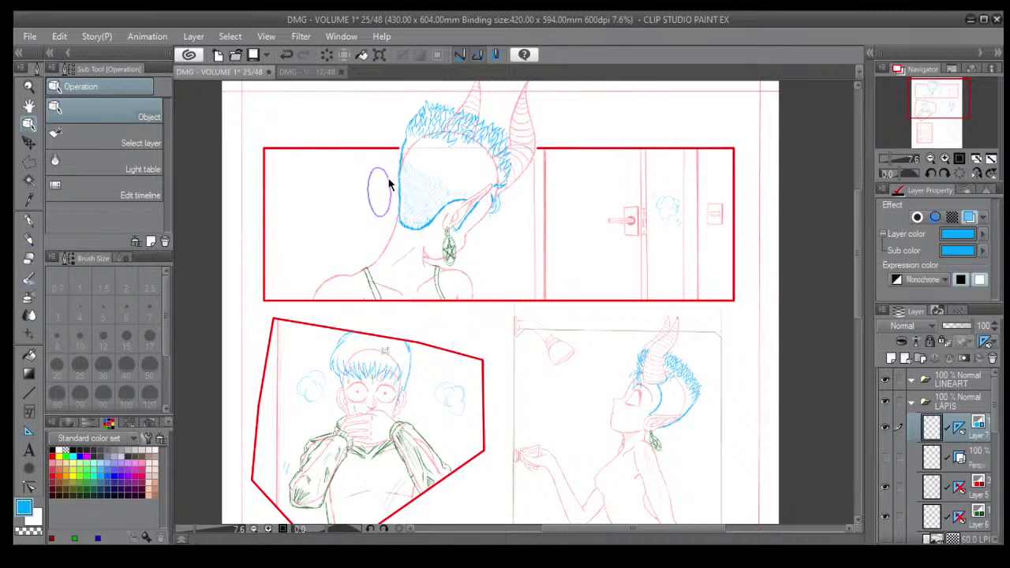
{"action": "left_click", "coordinate": [388, 183]}
{"action": "left_click_drag", "start_coordinate": [393, 157], "coordinate": [403, 156]}
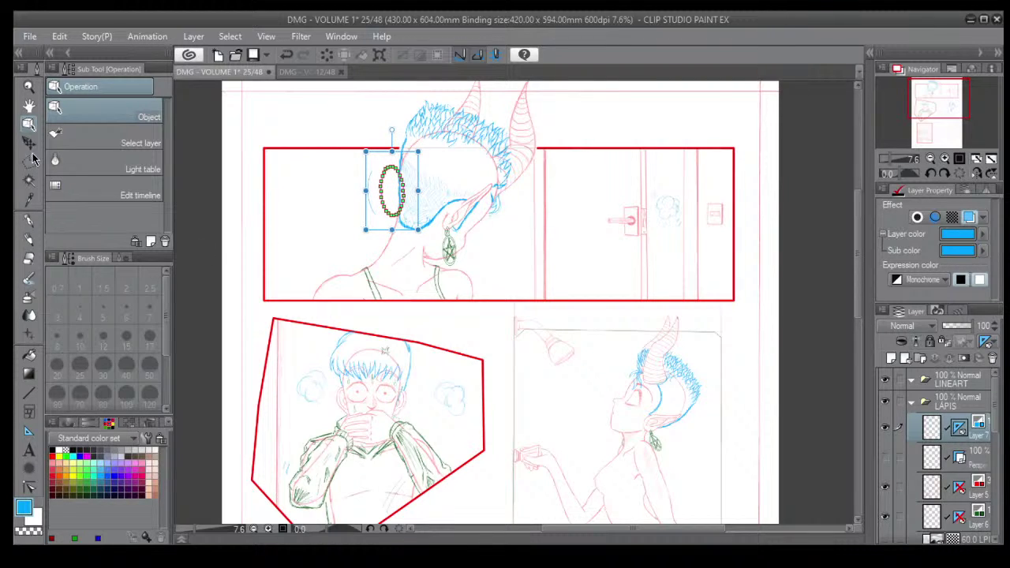
{"action": "left_click", "coordinate": [29, 241]}
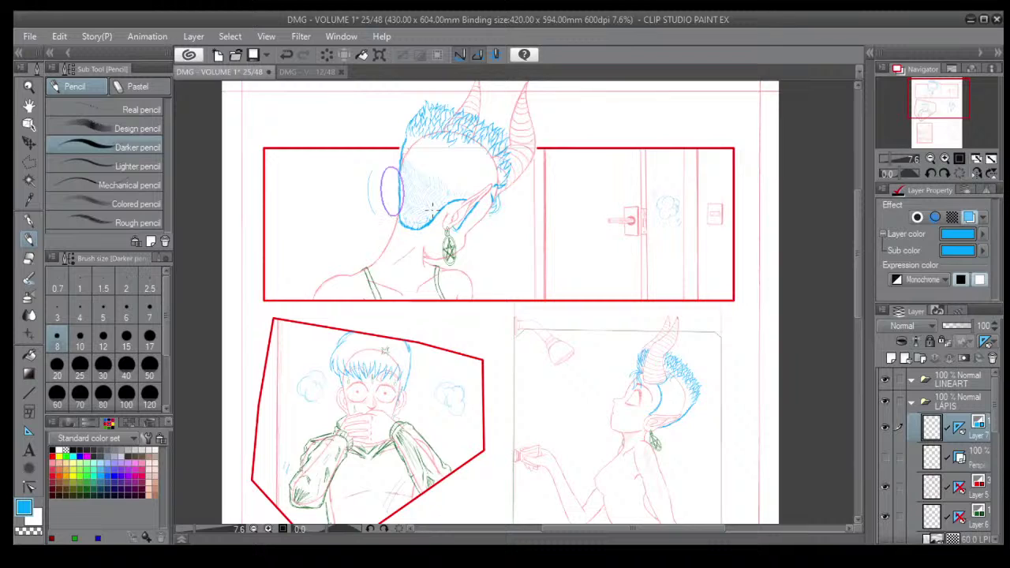
Reselect the ellipse ruler on Layer 7 and move it in front of the face in the first panel.
{"action": "left_click", "coordinate": [29, 124]}
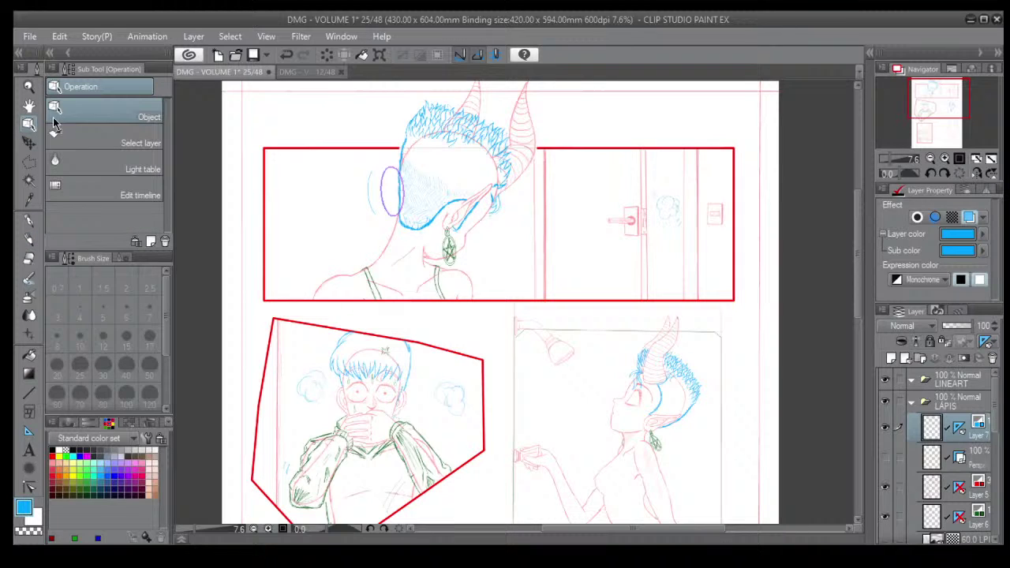
{"action": "left_click", "coordinate": [401, 195]}
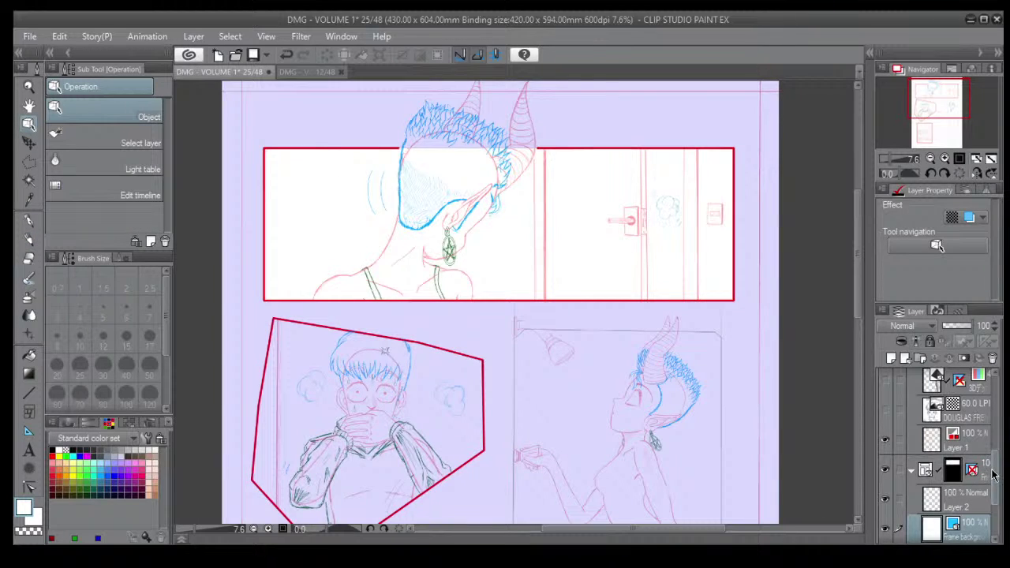
{"action": "left_click_drag", "start_coordinate": [993, 471], "coordinate": [994, 429]}
{"action": "scroll", "coordinate": [996, 432], "scroll_direction": "up", "scroll_amount": 3}
{"action": "left_click", "coordinate": [978, 435]}
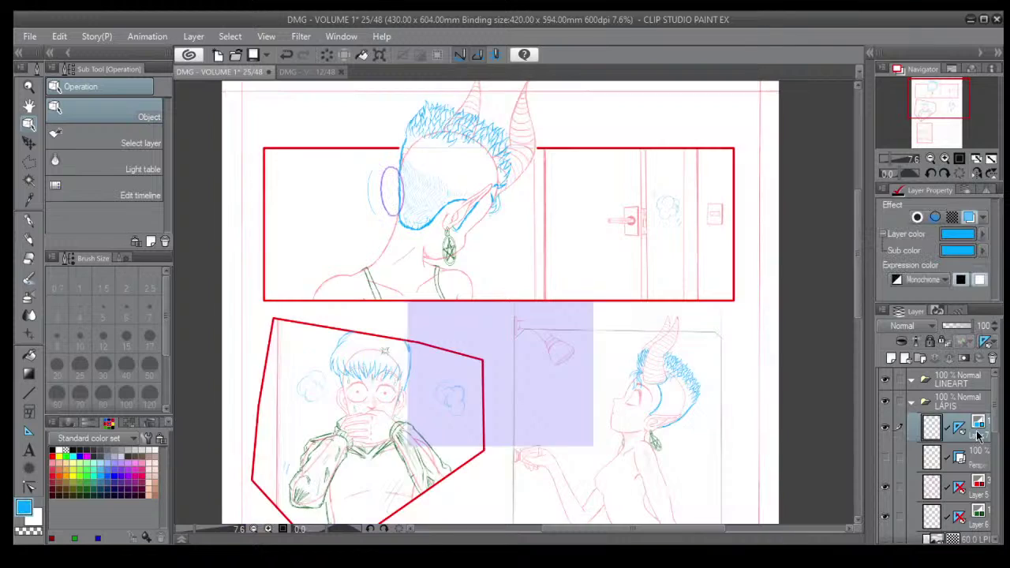
{"action": "left_click", "coordinate": [385, 196]}
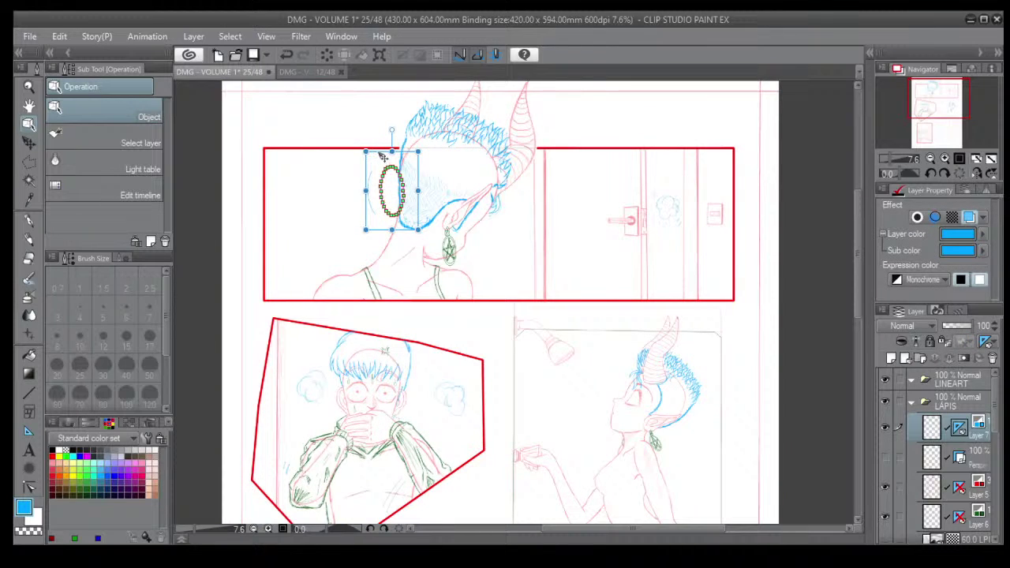
{"action": "left_click_drag", "start_coordinate": [383, 158], "coordinate": [479, 218]}
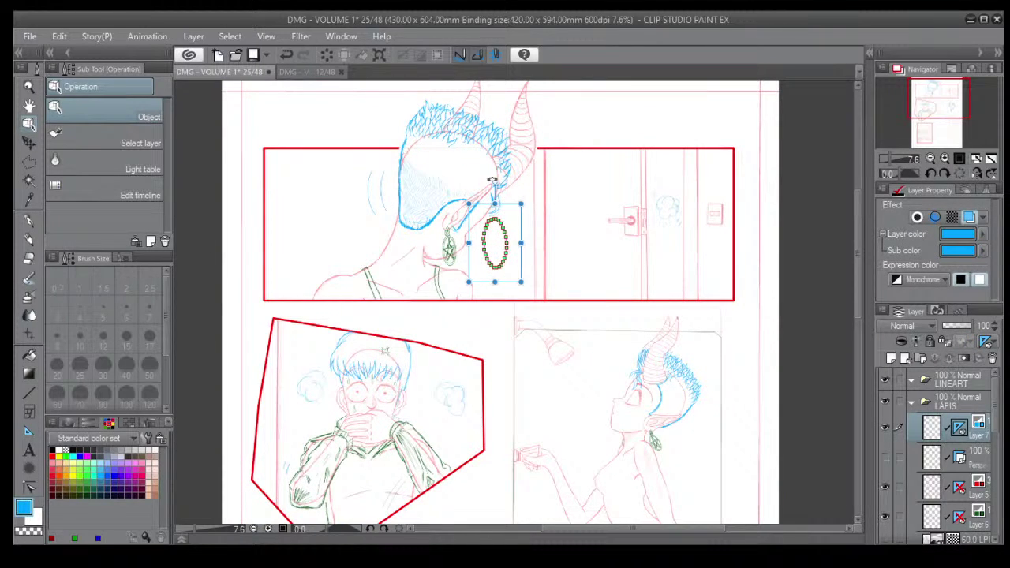
Tilt the ellipse ruler clockwise and trace a blue motion arc along its side facing the door.
{"action": "left_click_drag", "start_coordinate": [492, 181], "coordinate": [540, 193]}
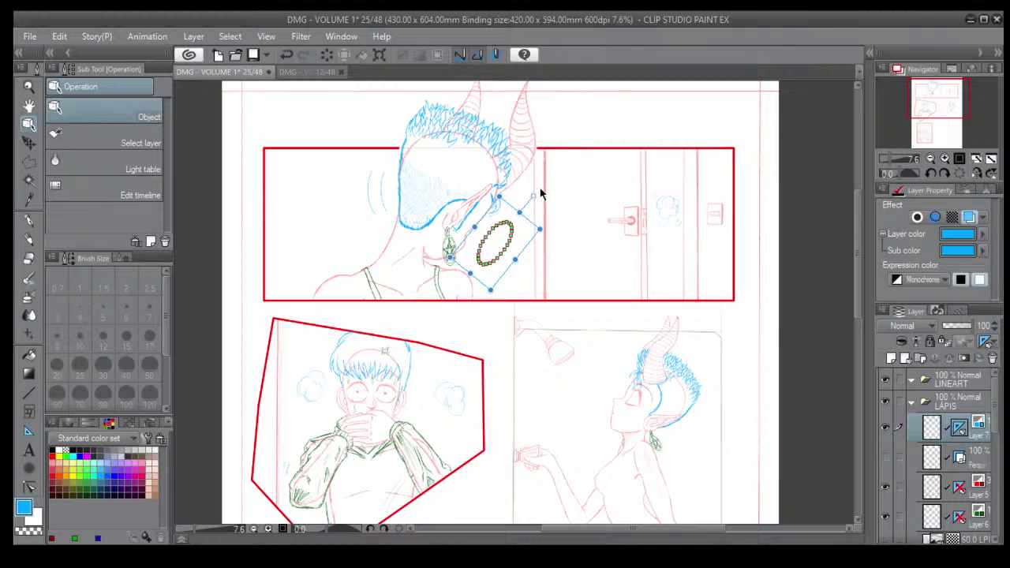
{"action": "left_click", "coordinate": [28, 239]}
{"action": "left_click", "coordinate": [504, 249]}
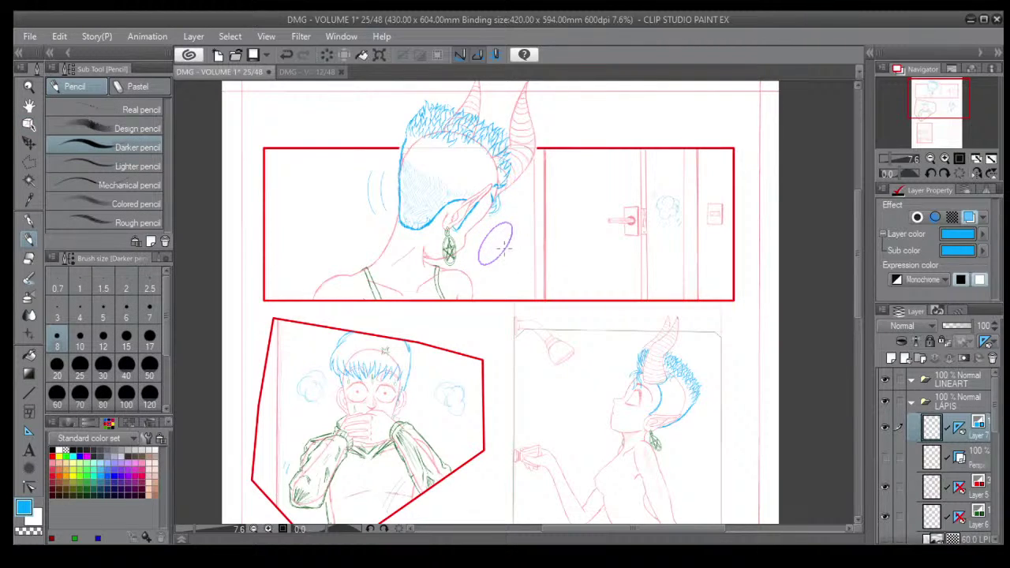
Reselect the ellipse ruler on Layer 7 with the Object tool and shift it slightly closer to the first panel's face.
{"action": "left_click", "coordinate": [29, 124]}
{"action": "left_click", "coordinate": [485, 243]}
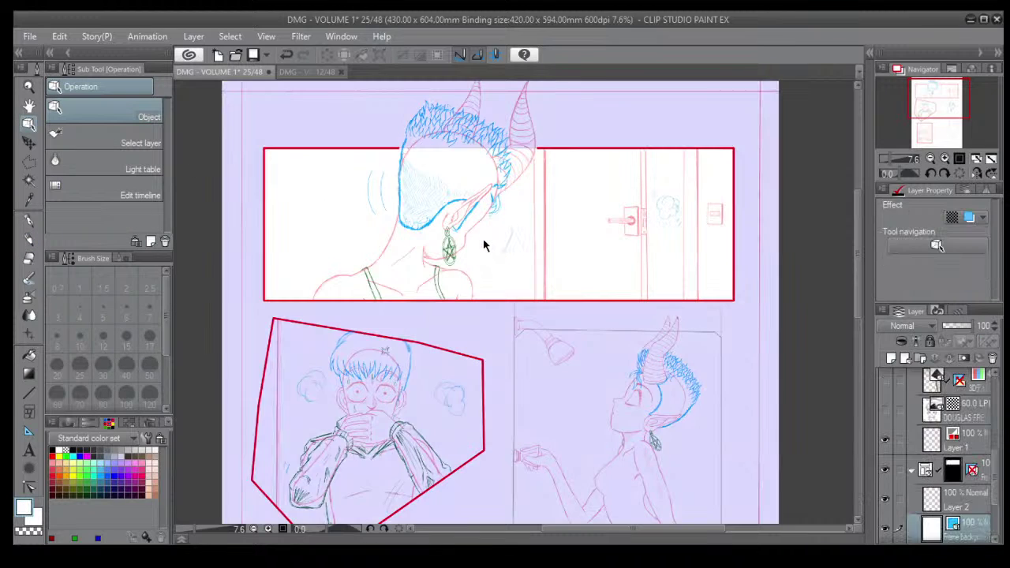
{"action": "scroll", "coordinate": [990, 454], "scroll_direction": "up", "scroll_amount": 2}
{"action": "scroll", "coordinate": [991, 454], "scroll_direction": "up", "scroll_amount": 3}
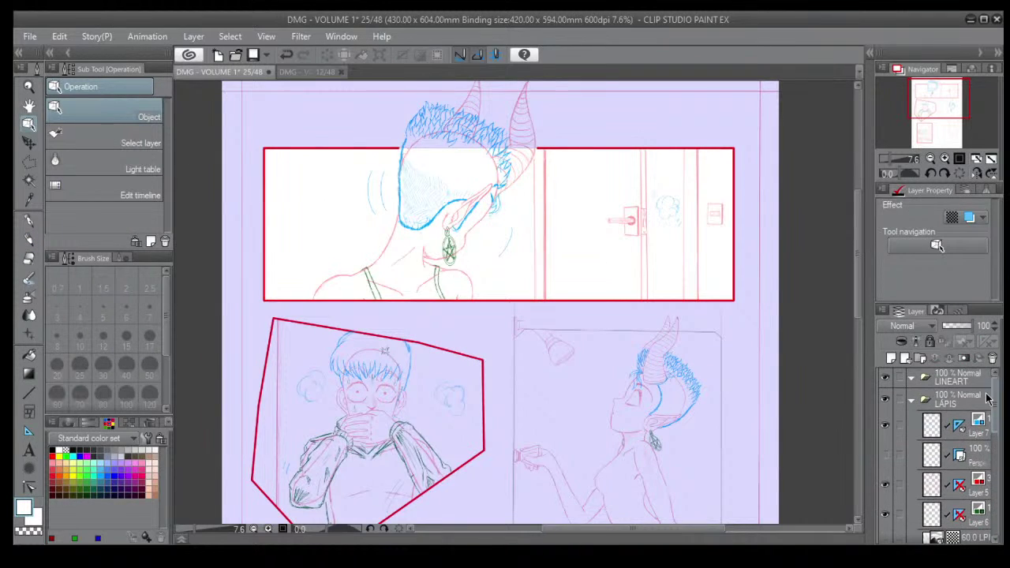
{"action": "left_click", "coordinate": [970, 430]}
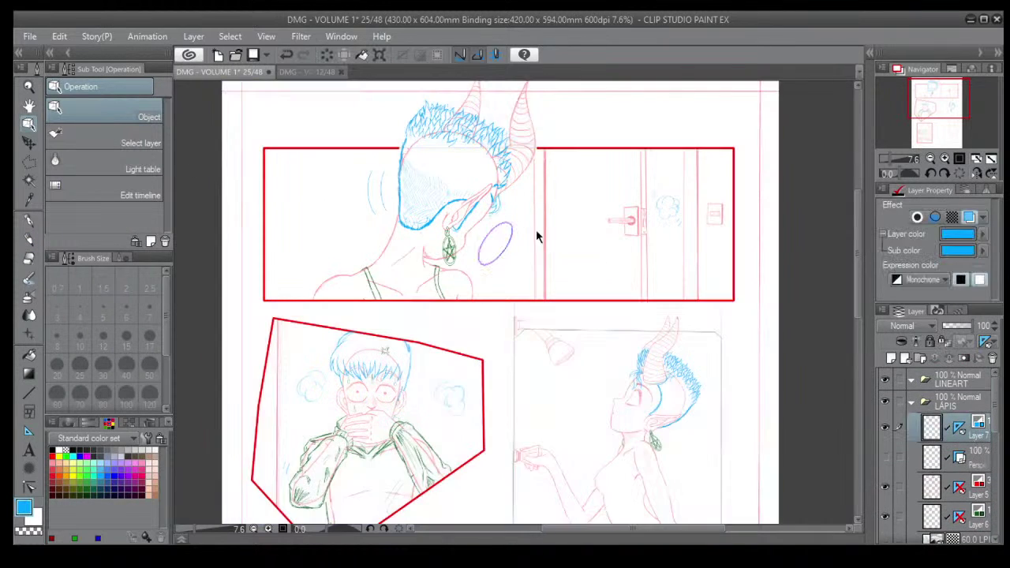
{"action": "left_click", "coordinate": [484, 247]}
{"action": "scroll", "coordinate": [996, 445], "scroll_direction": "up", "scroll_amount": 2}
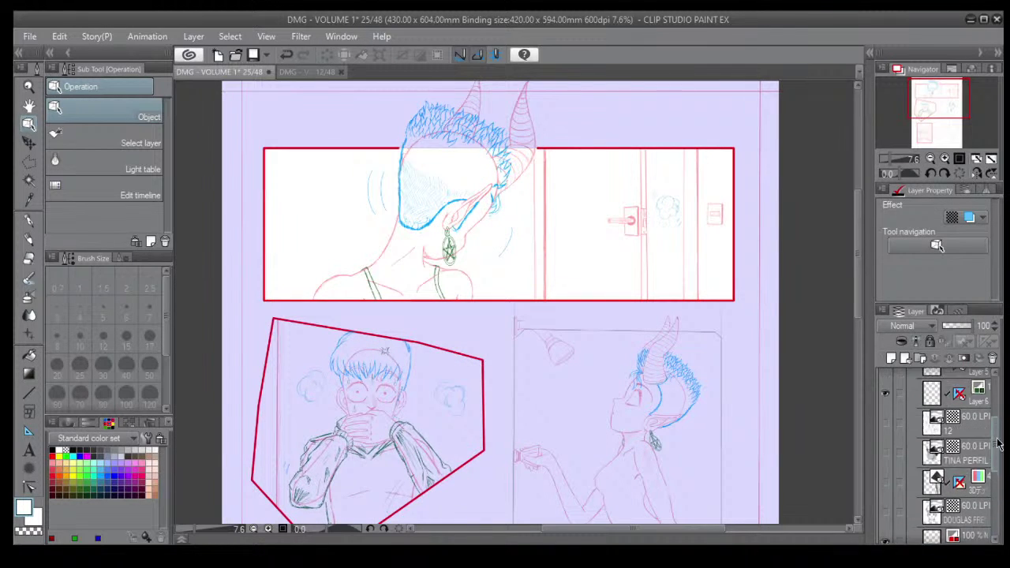
{"action": "scroll", "coordinate": [997, 445], "scroll_direction": "up", "scroll_amount": 2}
{"action": "left_click", "coordinate": [970, 430]}
{"action": "scroll", "coordinate": [485, 240], "scroll_direction": "up", "scroll_amount": 2}
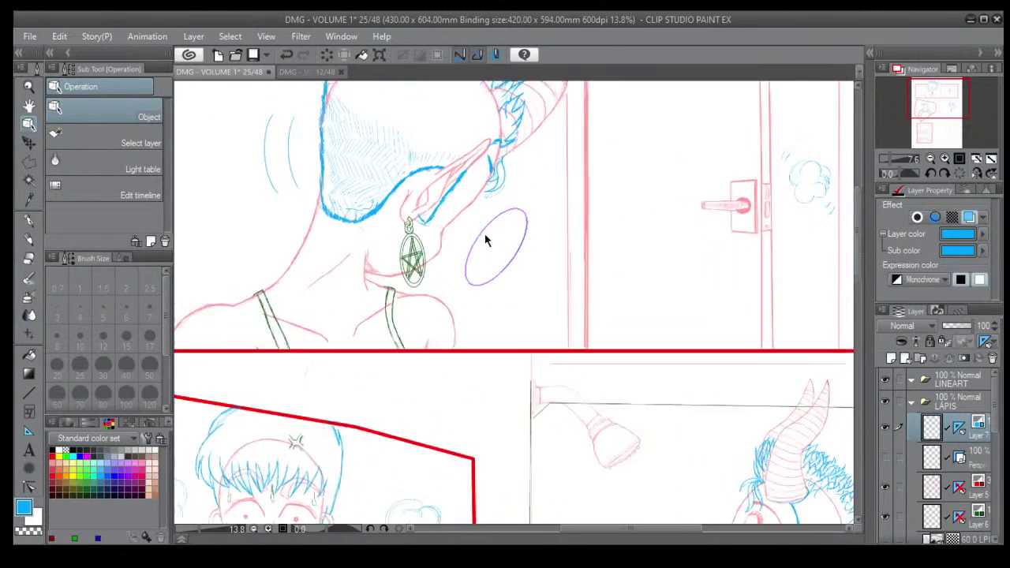
{"action": "scroll", "coordinate": [483, 237], "scroll_direction": "up", "scroll_amount": 2}
{"action": "left_click", "coordinate": [479, 231]}
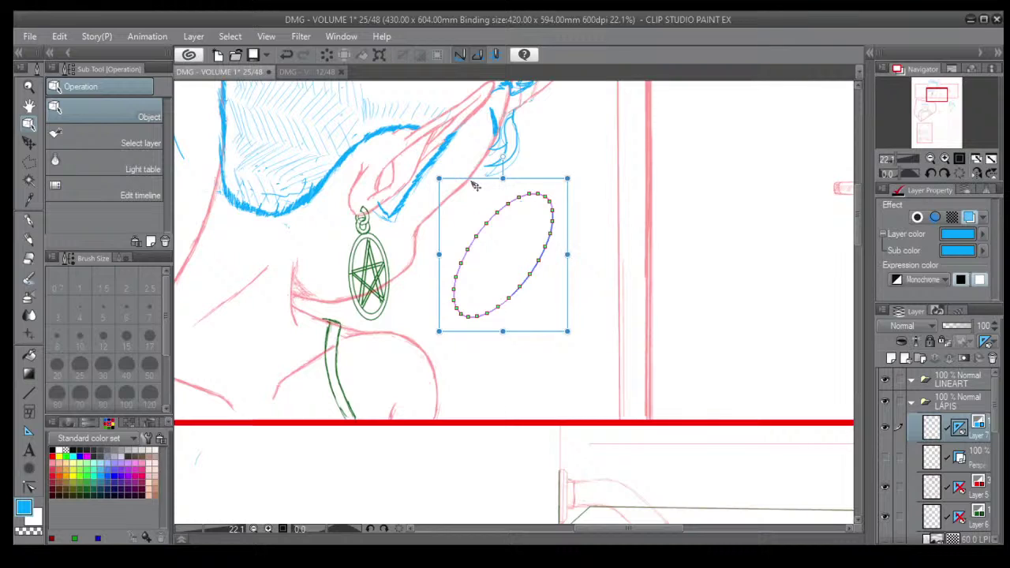
{"action": "mouse_move", "coordinate": [476, 185]}
{"action": "left_mouse_down"}
{"action": "mouse_move", "coordinate": [461, 176]}
{"action": "mouse_move", "coordinate": [462, 190]}
{"action": "left_mouse_up"}
Trace a second blue motion arc in front of the face with the Darker pencil at size 8, and turn off Layer 7's ruler.
{"action": "left_click", "coordinate": [28, 239]}
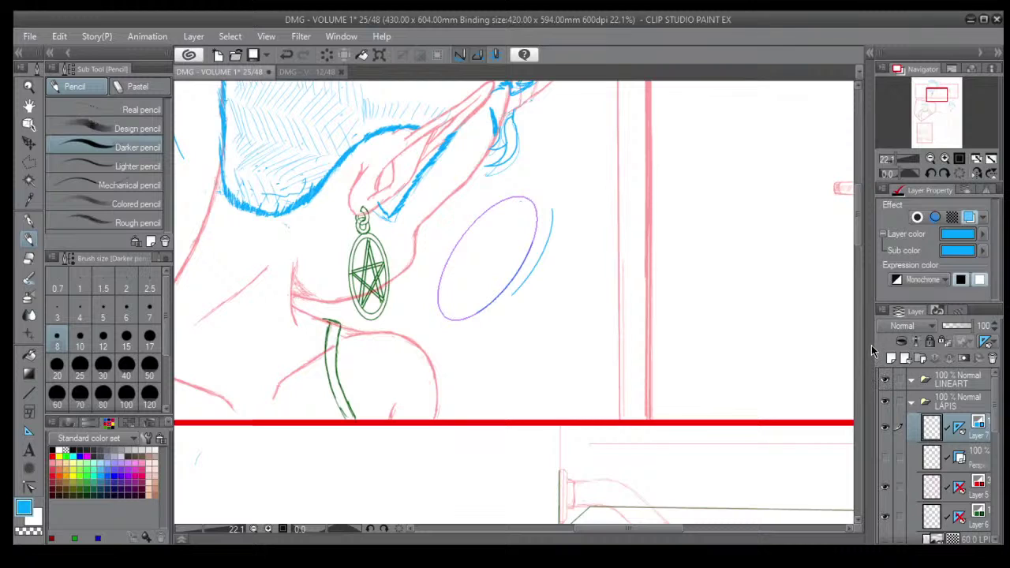
{"action": "scroll", "coordinate": [727, 318], "scroll_direction": "down", "scroll_amount": 5}
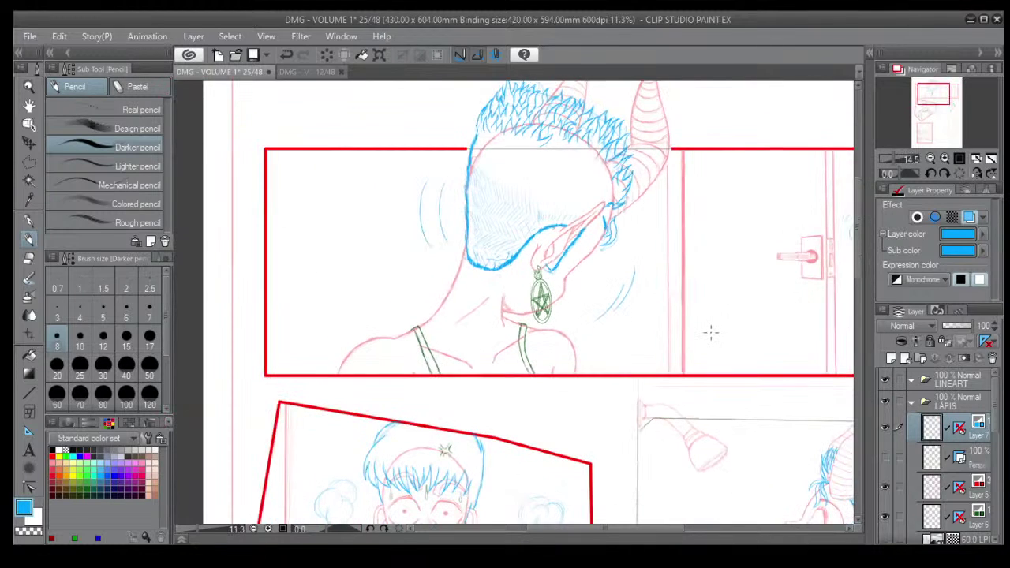
{"action": "scroll", "coordinate": [711, 332], "scroll_direction": "down", "scroll_amount": 2}
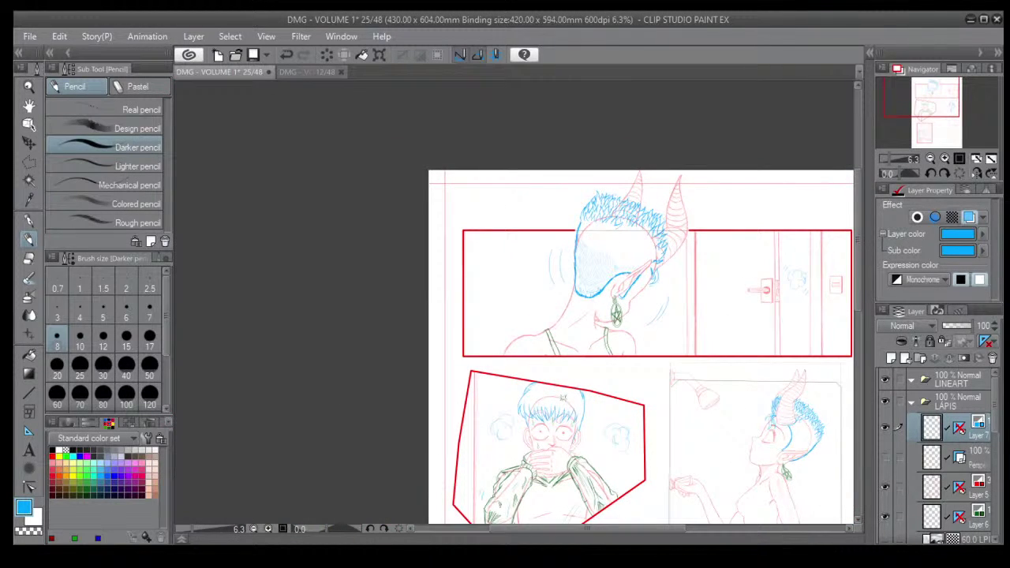
On Layer 5, erase the red skull guideline inside the mouth-covering boy's blue hair with the Hard eraser at size 50.
{"action": "left_click_drag", "start_coordinate": [735, 470], "coordinate": [583, 345]}
{"action": "left_click_drag", "start_coordinate": [543, 448], "coordinate": [576, 376]}
{"action": "left_click_drag", "start_coordinate": [539, 473], "coordinate": [600, 354]}
{"action": "mouse_move", "coordinate": [589, 456]}
{"action": "left_mouse_down"}
{"action": "mouse_move", "coordinate": [603, 416]}
{"action": "mouse_move", "coordinate": [575, 420]}
{"action": "mouse_move", "coordinate": [573, 408]}
{"action": "mouse_move", "coordinate": [577, 440]}
{"action": "left_mouse_up"}
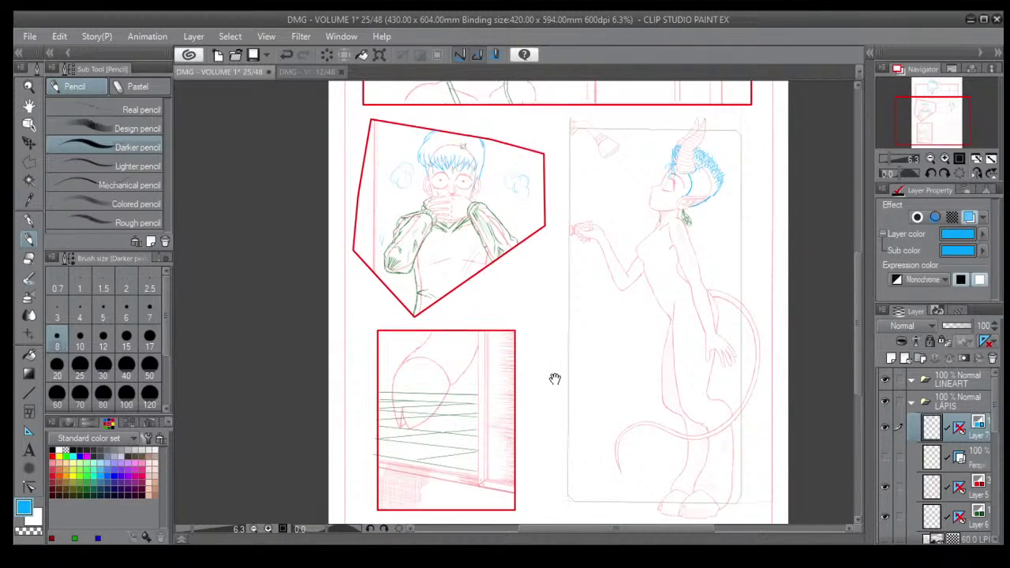
{"action": "left_click_drag", "start_coordinate": [555, 379], "coordinate": [555, 403]}
{"action": "left_click", "coordinate": [954, 493]}
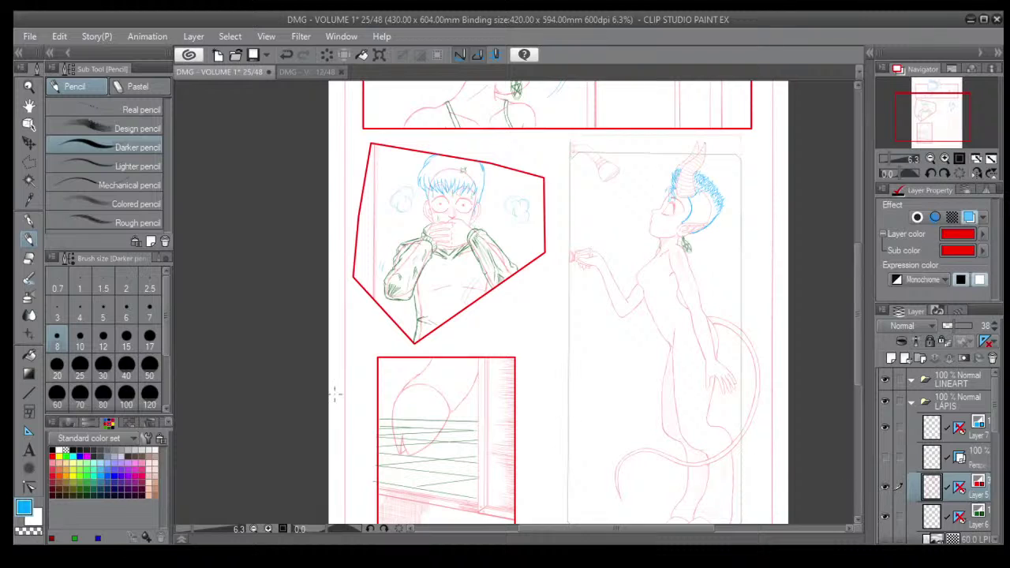
{"action": "left_click", "coordinate": [28, 258]}
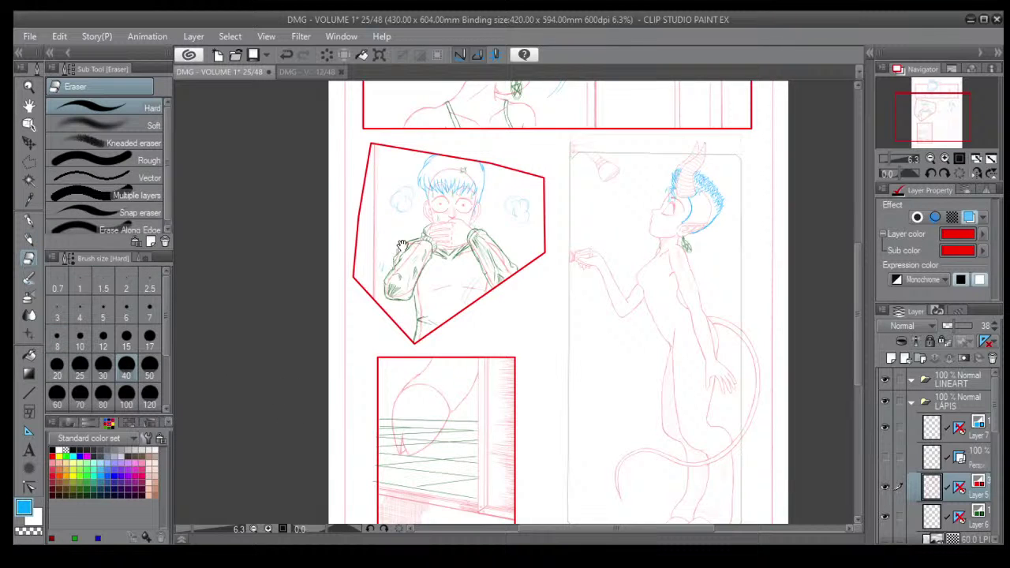
{"action": "scroll", "coordinate": [403, 246], "scroll_direction": "up", "scroll_amount": 5}
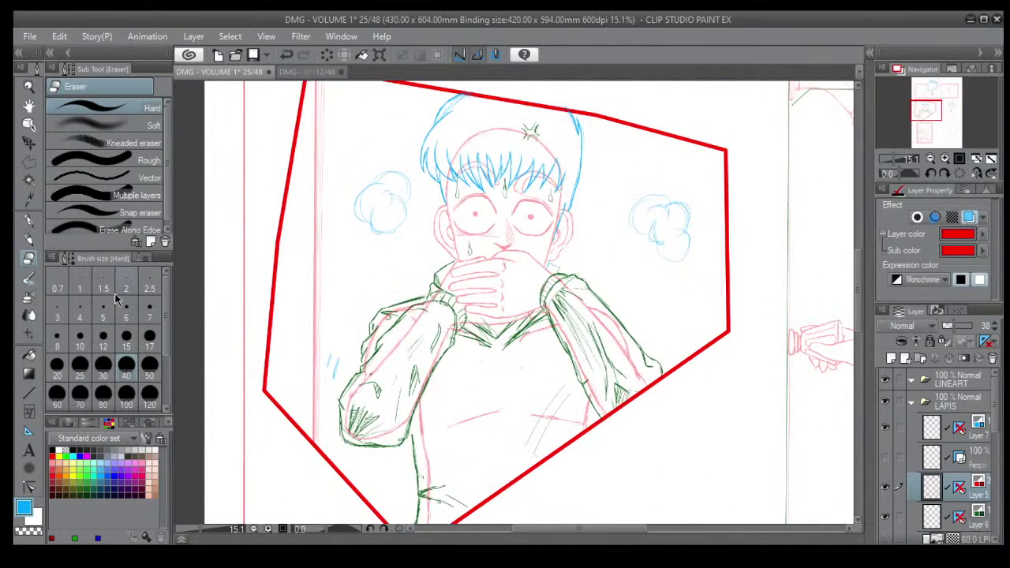
{"action": "left_click", "coordinate": [149, 364]}
{"action": "scroll", "coordinate": [390, 231], "scroll_direction": "up", "scroll_amount": 1}
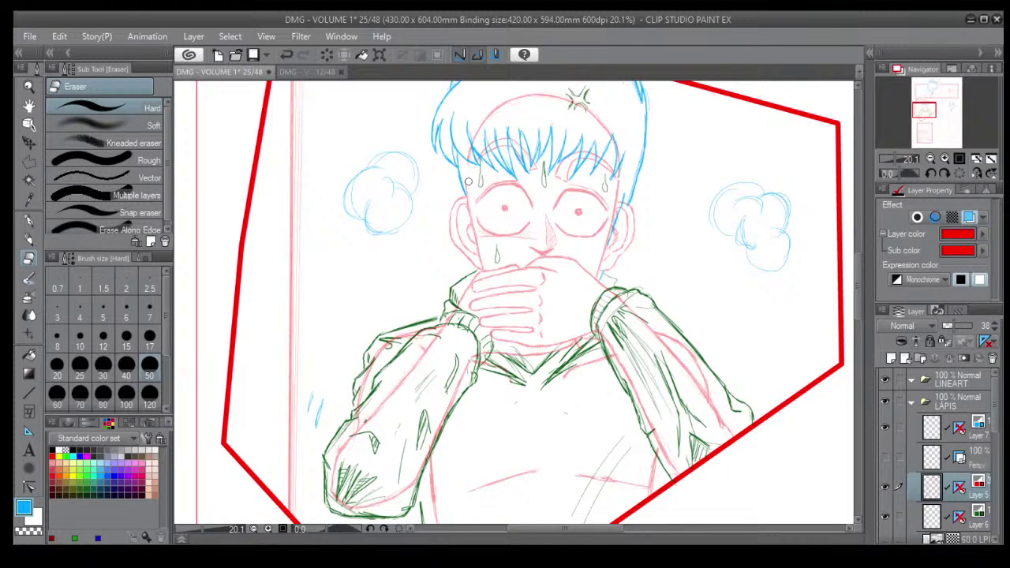
{"action": "mouse_move", "coordinate": [469, 142]}
{"action": "left_mouse_down"}
{"action": "mouse_move", "coordinate": [502, 102]}
{"action": "mouse_move", "coordinate": [542, 95]}
{"action": "mouse_move", "coordinate": [601, 116]}
{"action": "mouse_move", "coordinate": [621, 169]}
{"action": "left_mouse_up"}
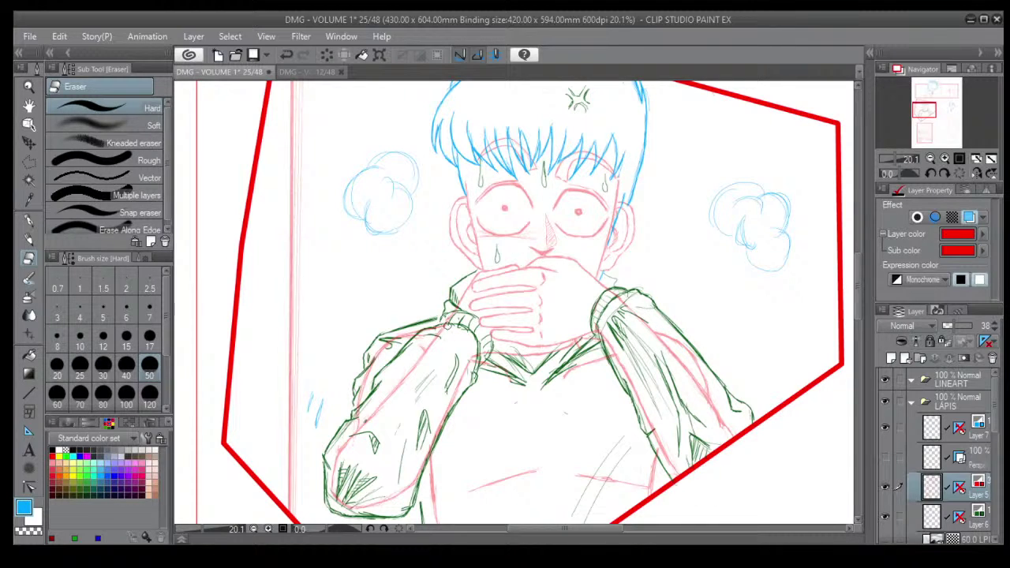
Erase the red arm and shoulder guidelines beneath the boy's green sleeves and collar.
{"action": "mouse_move", "coordinate": [448, 322]}
{"action": "left_mouse_down"}
{"action": "mouse_move", "coordinate": [365, 371]}
{"action": "mouse_move", "coordinate": [363, 412]}
{"action": "mouse_move", "coordinate": [332, 459]}
{"action": "mouse_move", "coordinate": [335, 502]}
{"action": "mouse_move", "coordinate": [365, 505]}
{"action": "mouse_move", "coordinate": [417, 475]}
{"action": "mouse_move", "coordinate": [371, 370]}
{"action": "mouse_move", "coordinate": [360, 396]}
{"action": "mouse_move", "coordinate": [425, 348]}
{"action": "mouse_move", "coordinate": [424, 411]}
{"action": "mouse_move", "coordinate": [473, 361]}
{"action": "left_mouse_up"}
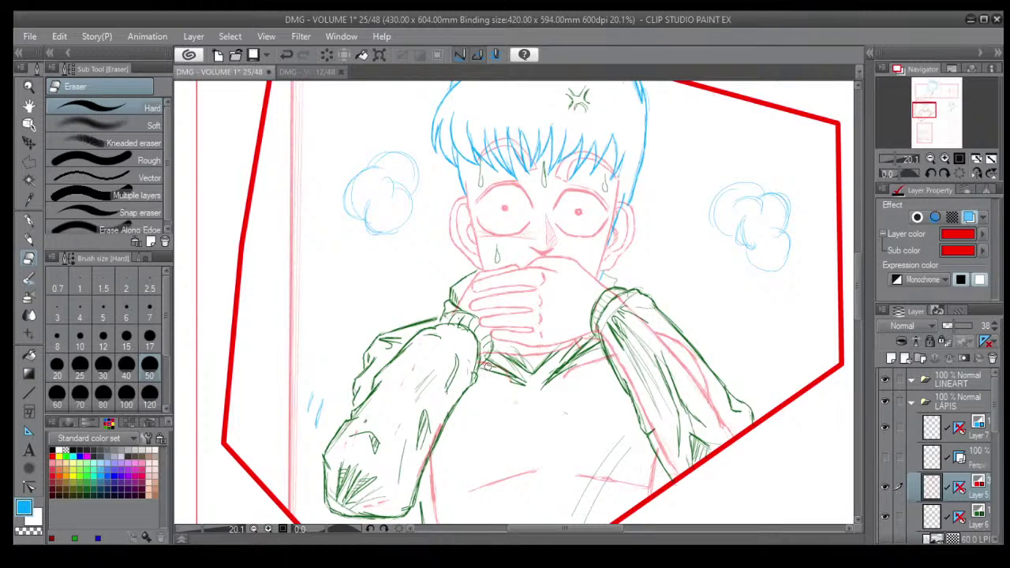
{"action": "mouse_move", "coordinate": [508, 365]}
{"action": "left_mouse_down"}
{"action": "mouse_move", "coordinate": [556, 383]}
{"action": "mouse_move", "coordinate": [600, 362]}
{"action": "mouse_move", "coordinate": [607, 338]}
{"action": "left_mouse_up"}
{"action": "mouse_move", "coordinate": [614, 293]}
{"action": "left_mouse_down"}
{"action": "mouse_move", "coordinate": [615, 377]}
{"action": "mouse_move", "coordinate": [626, 376]}
{"action": "mouse_move", "coordinate": [622, 349]}
{"action": "mouse_move", "coordinate": [653, 386]}
{"action": "mouse_move", "coordinate": [696, 385]}
{"action": "mouse_move", "coordinate": [687, 354]}
{"action": "mouse_move", "coordinate": [650, 321]}
{"action": "mouse_move", "coordinate": [723, 413]}
{"action": "mouse_move", "coordinate": [732, 439]}
{"action": "left_mouse_up"}
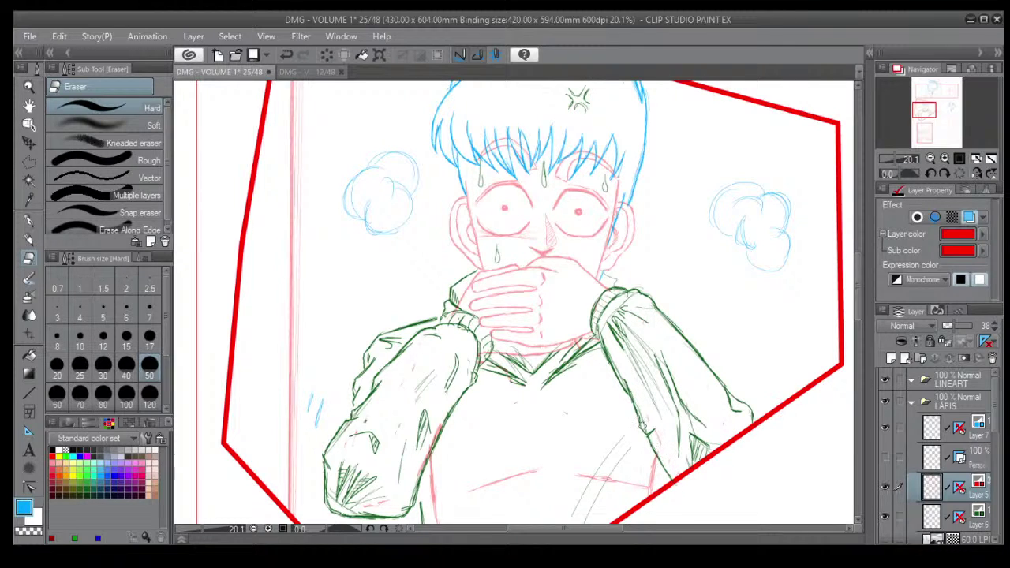
{"action": "scroll", "coordinate": [641, 428], "scroll_direction": "down", "scroll_amount": 1}
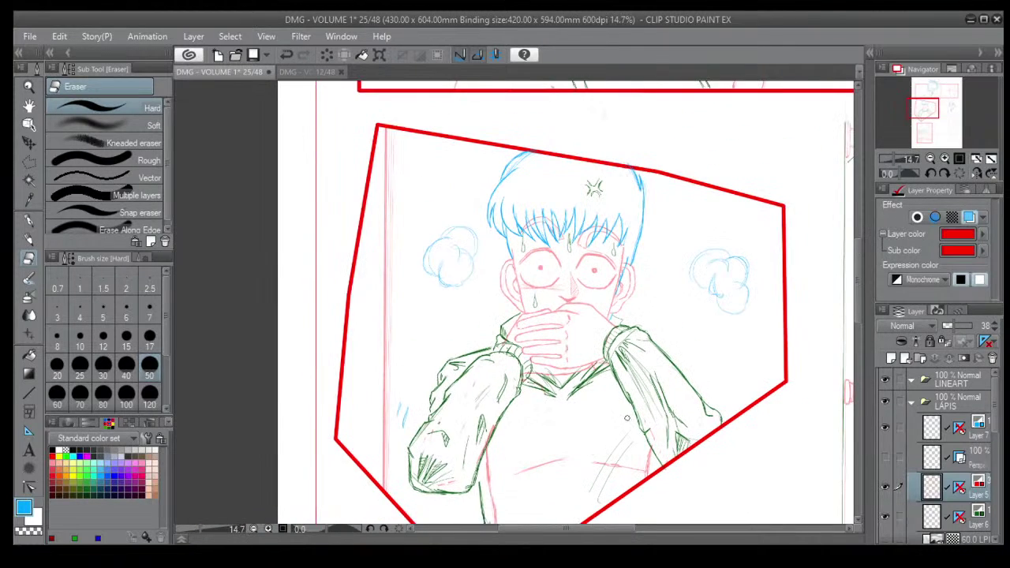
On Layer 6, pencil the green side line of the boy's shirt beside the panel's slanted lower border with the Darker pencil.
{"action": "left_click", "coordinate": [974, 521]}
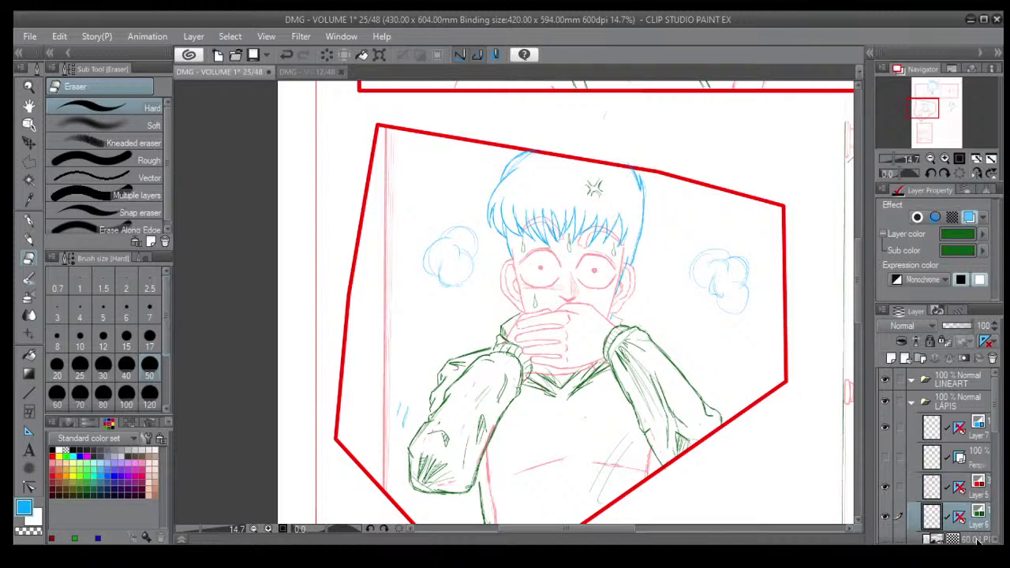
{"action": "left_click", "coordinate": [28, 239]}
{"action": "scroll", "coordinate": [665, 434], "scroll_direction": "up", "scroll_amount": 1}
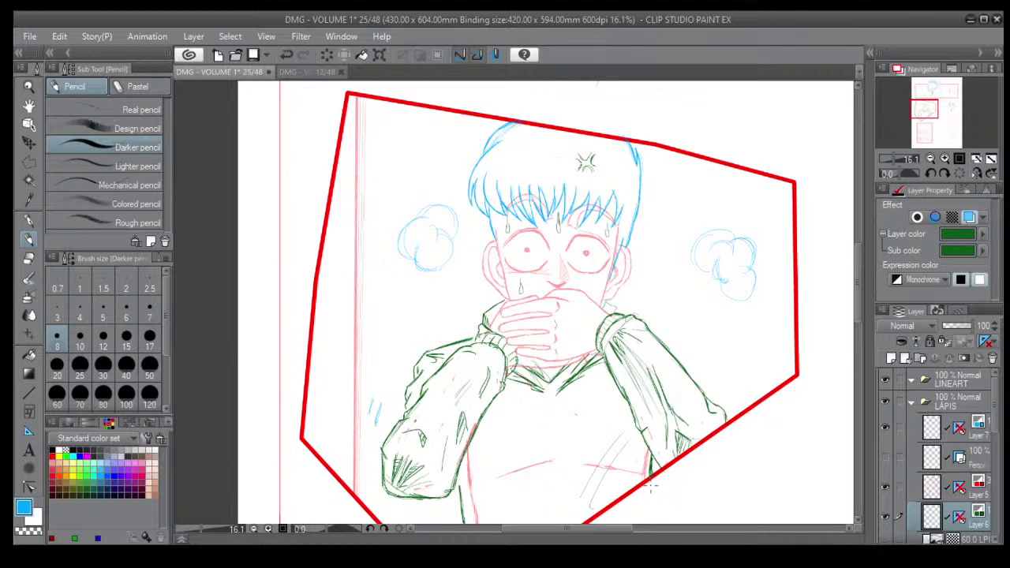
Return to Layer 5 and erase the remaining red torso and chest guidelines under the boy's shirt.
{"action": "left_click", "coordinate": [931, 487]}
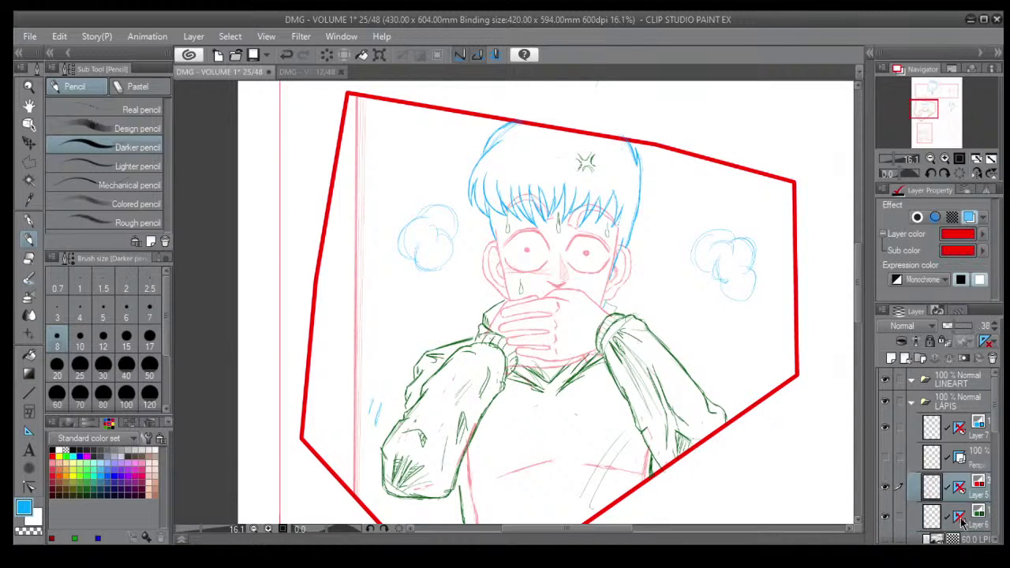
{"action": "left_click", "coordinate": [28, 258]}
{"action": "left_click_drag", "start_coordinate": [476, 455], "coordinate": [474, 427]}
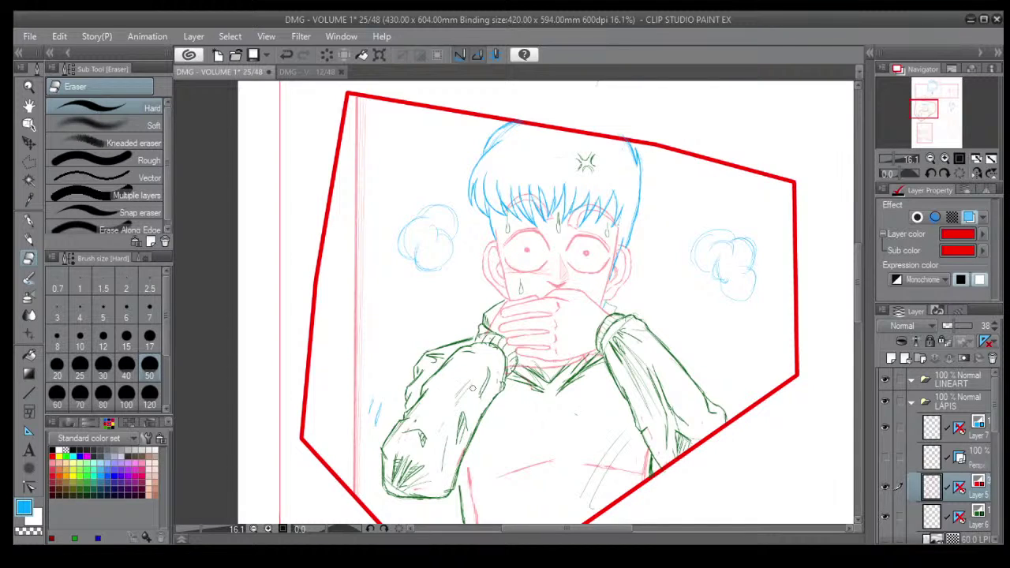
{"action": "mouse_move", "coordinate": [469, 476]}
{"action": "left_mouse_down"}
{"action": "mouse_move", "coordinate": [470, 503]}
{"action": "mouse_move", "coordinate": [468, 471]}
{"action": "mouse_move", "coordinate": [495, 480]}
{"action": "mouse_move", "coordinate": [532, 461]}
{"action": "mouse_move", "coordinate": [585, 452]}
{"action": "mouse_move", "coordinate": [649, 472]}
{"action": "left_mouse_up"}
{"action": "scroll", "coordinate": [669, 426], "scroll_direction": "down", "scroll_amount": 3}
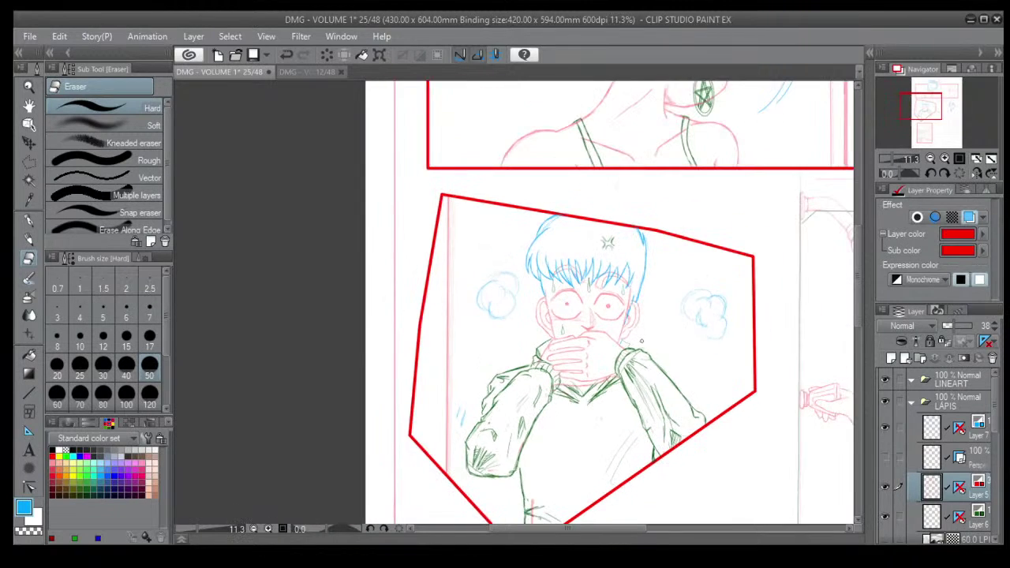
Erase the red skull guideline beneath the blue hair of the horned head in the first panel.
{"action": "left_click_drag", "start_coordinate": [672, 336], "coordinate": [586, 422]}
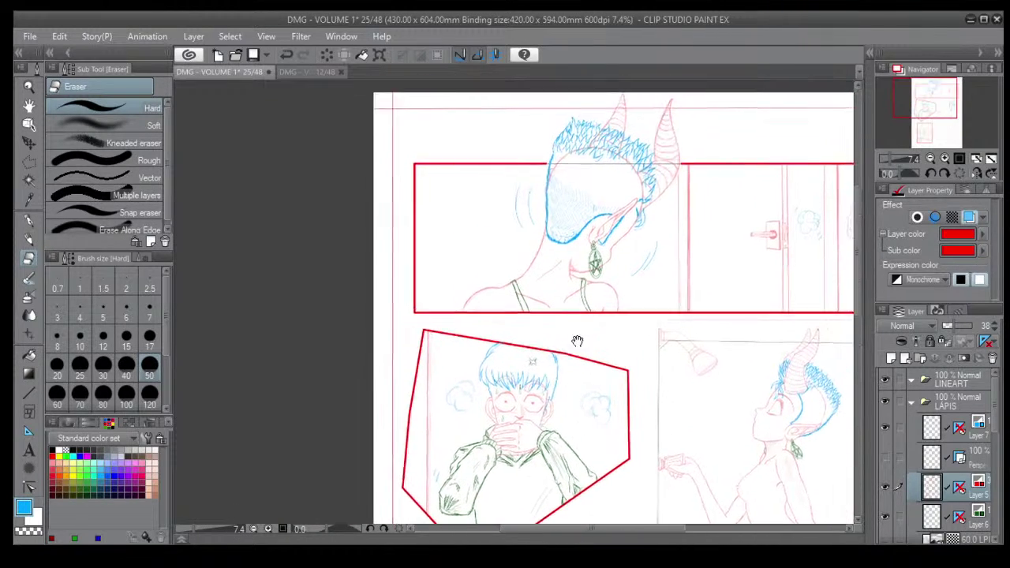
{"action": "left_click_drag", "start_coordinate": [577, 343], "coordinate": [516, 428]}
{"action": "scroll", "coordinate": [542, 281], "scroll_direction": "up", "scroll_amount": 3}
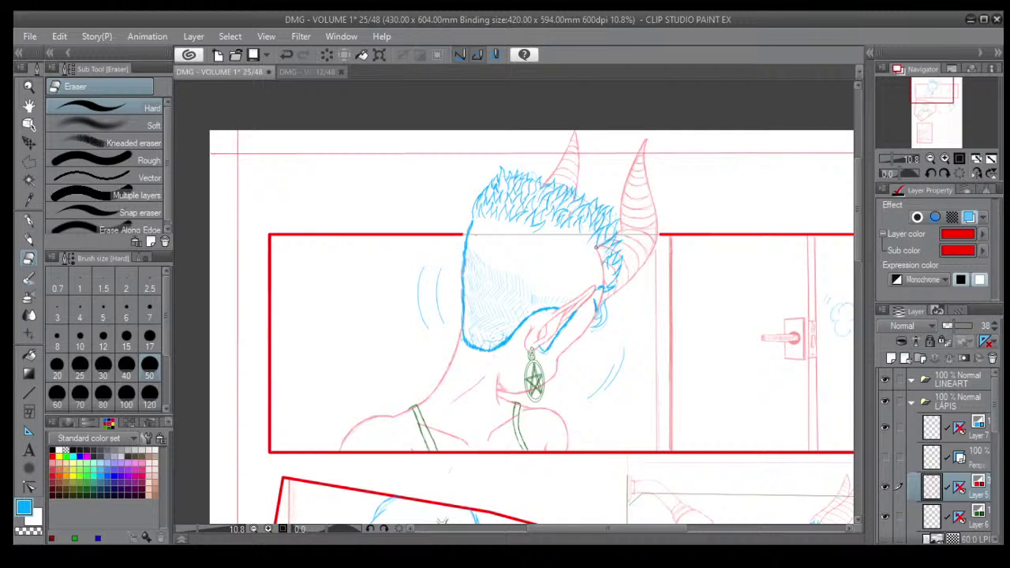
{"action": "scroll", "coordinate": [600, 253], "scroll_direction": "up", "scroll_amount": 4}
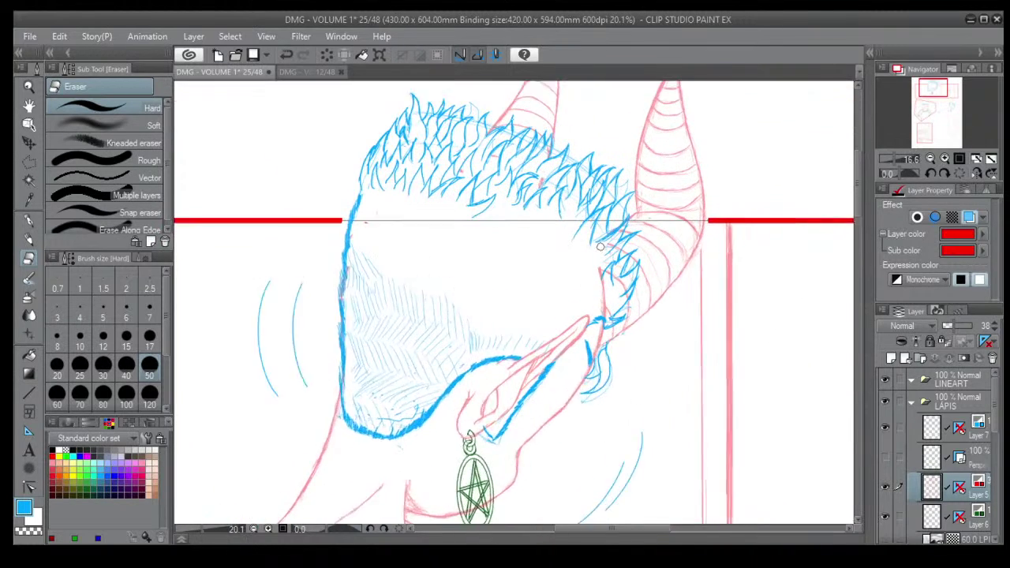
{"action": "mouse_move", "coordinate": [612, 269]}
{"action": "left_mouse_down"}
{"action": "mouse_move", "coordinate": [594, 269]}
{"action": "mouse_move", "coordinate": [620, 296]}
{"action": "mouse_move", "coordinate": [631, 291]}
{"action": "mouse_move", "coordinate": [620, 327]}
{"action": "mouse_move", "coordinate": [599, 293]}
{"action": "mouse_move", "coordinate": [604, 323]}
{"action": "left_mouse_up"}
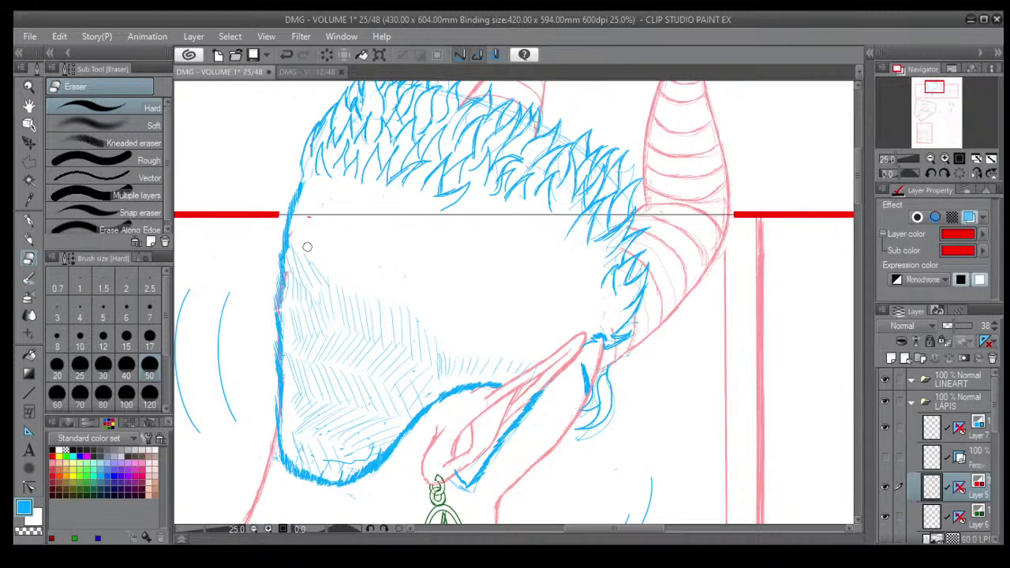
{"action": "scroll", "coordinate": [310, 244], "scroll_direction": "down", "scroll_amount": 4}
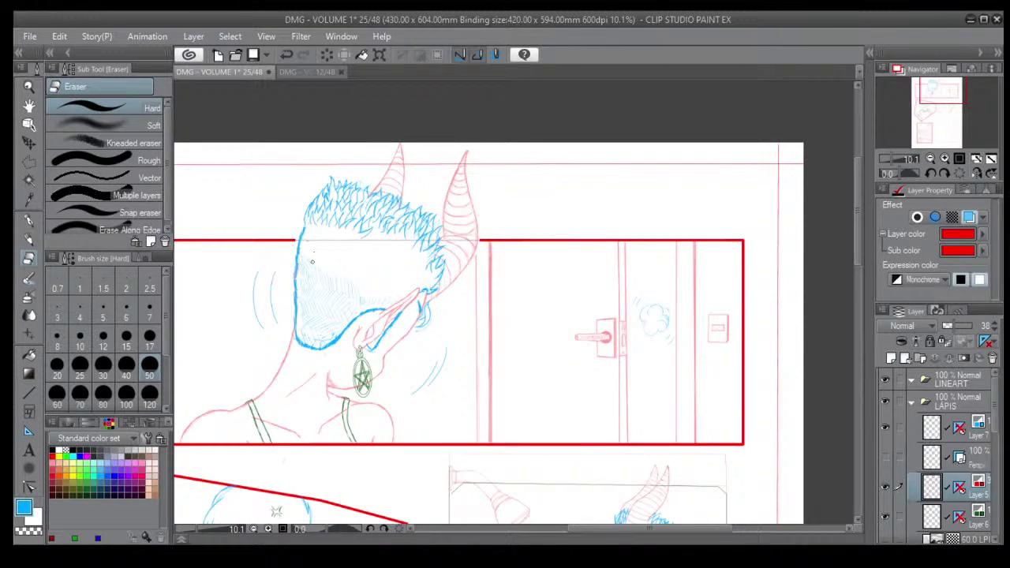
{"action": "scroll", "coordinate": [340, 391], "scroll_direction": "up", "scroll_amount": 2}
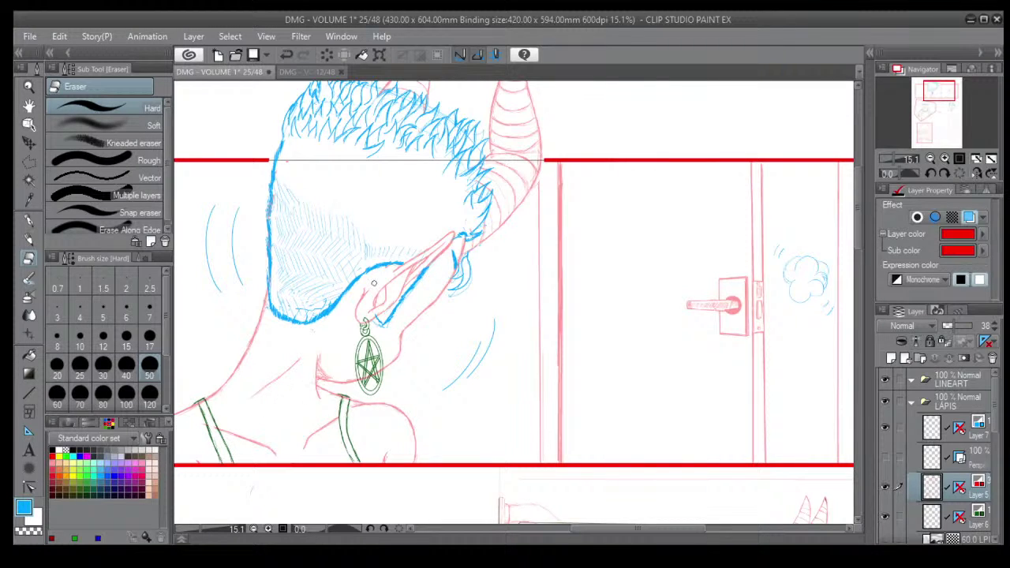
{"action": "scroll", "coordinate": [374, 283], "scroll_direction": "down", "scroll_amount": 5}
Erase the red skull guideline within the shower figure's blue hair behind the horn.
{"action": "left_click_drag", "start_coordinate": [438, 367], "coordinate": [422, 346]}
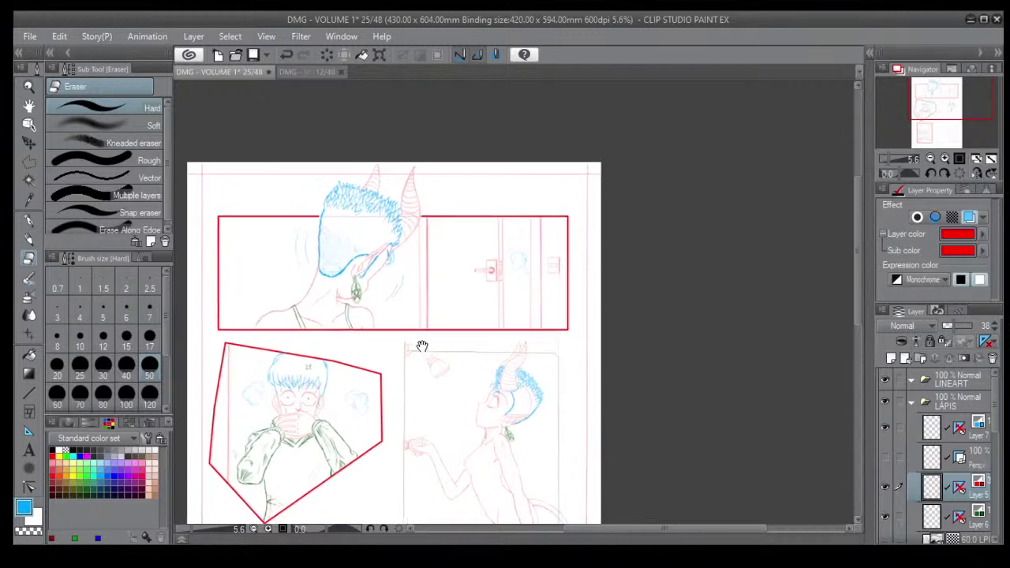
{"action": "scroll", "coordinate": [509, 454], "scroll_direction": "up", "scroll_amount": 6}
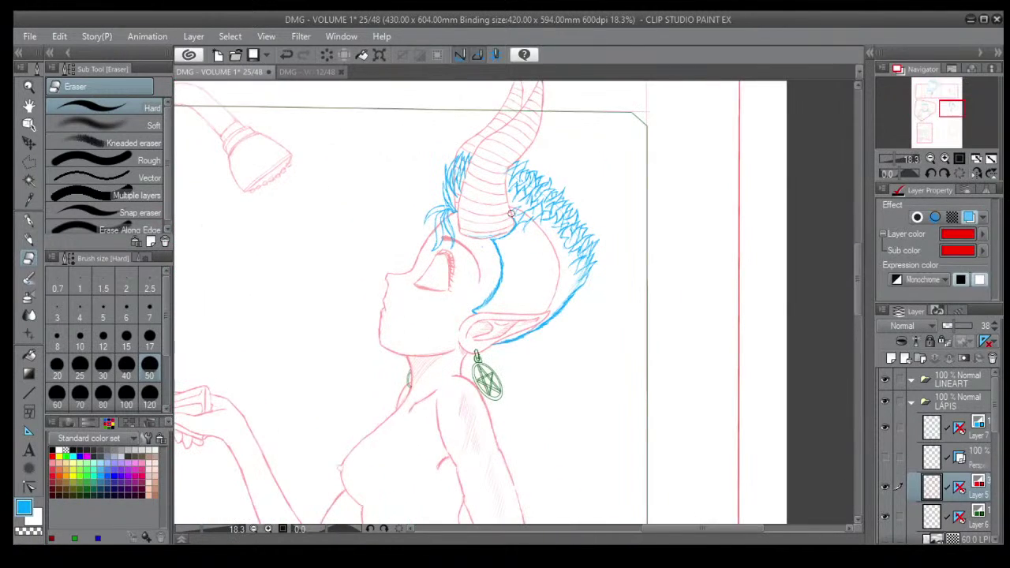
{"action": "mouse_move", "coordinate": [514, 207]}
{"action": "left_mouse_down"}
{"action": "mouse_move", "coordinate": [554, 251]}
{"action": "mouse_move", "coordinate": [551, 239]}
{"action": "mouse_move", "coordinate": [551, 300]}
{"action": "left_mouse_up"}
{"action": "scroll", "coordinate": [539, 290], "scroll_direction": "down", "scroll_amount": 4}
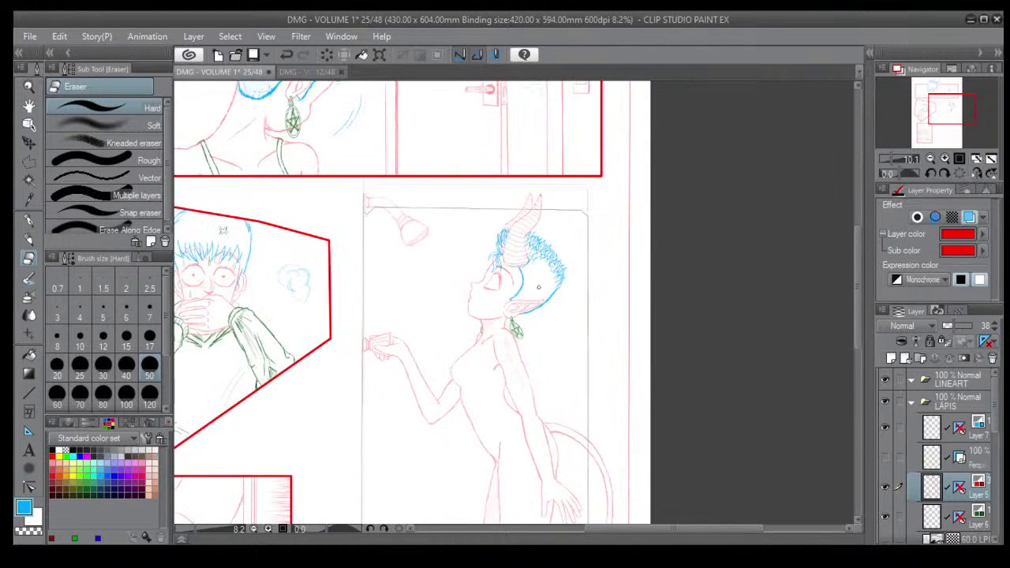
On Layer 6, erase the green floorboard lines that run across the hoof in the lower panel.
{"action": "key", "text": "space"}
{"action": "left_click_drag", "start_coordinate": [452, 347], "coordinate": [495, 233]}
{"action": "left_click_drag", "start_coordinate": [379, 426], "coordinate": [460, 332]}
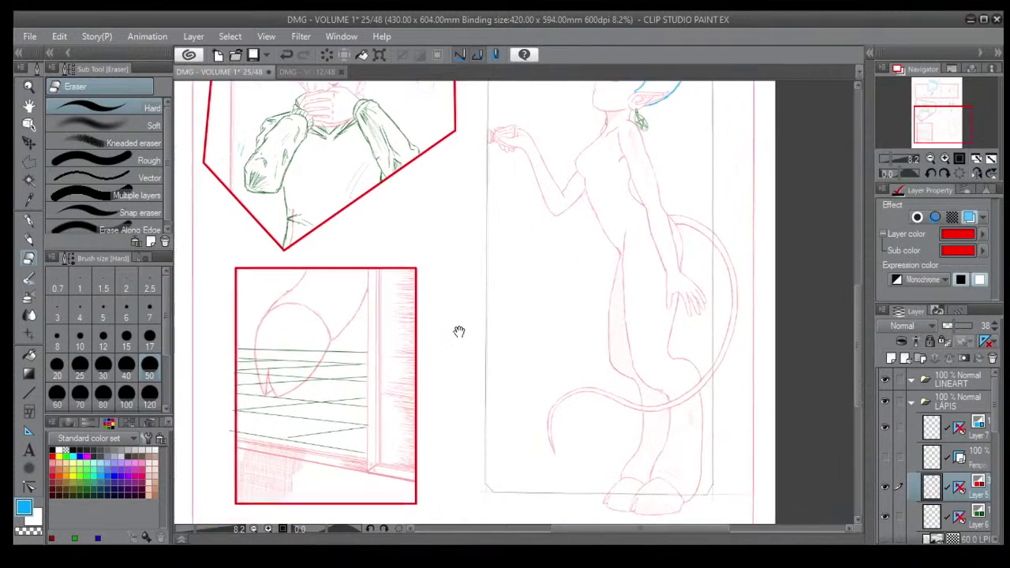
{"action": "mouse_move", "coordinate": [369, 394]}
{"action": "left_mouse_down"}
{"action": "mouse_move", "coordinate": [431, 355]}
{"action": "mouse_move", "coordinate": [424, 371]}
{"action": "left_mouse_up"}
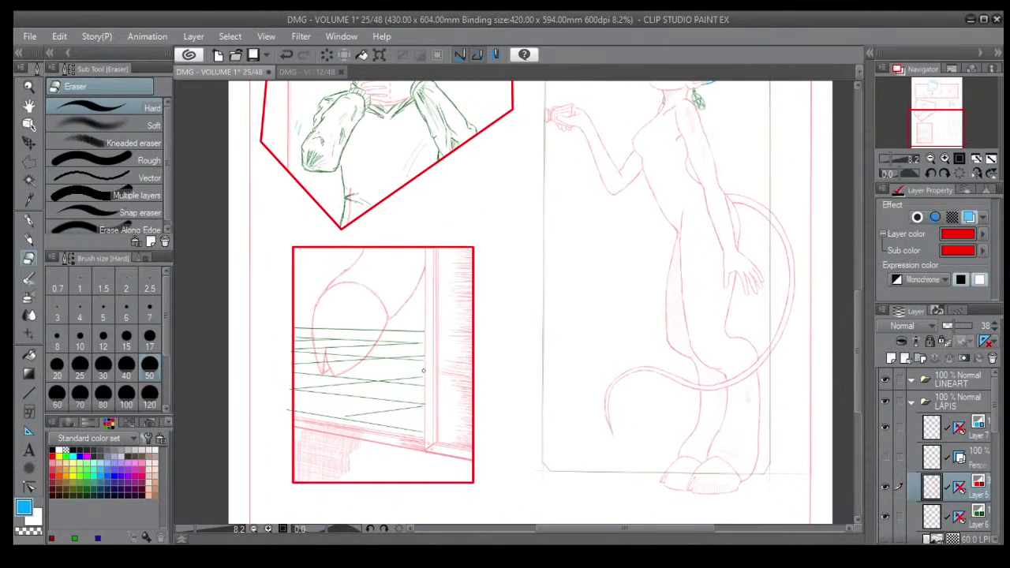
{"action": "left_click", "coordinate": [962, 524]}
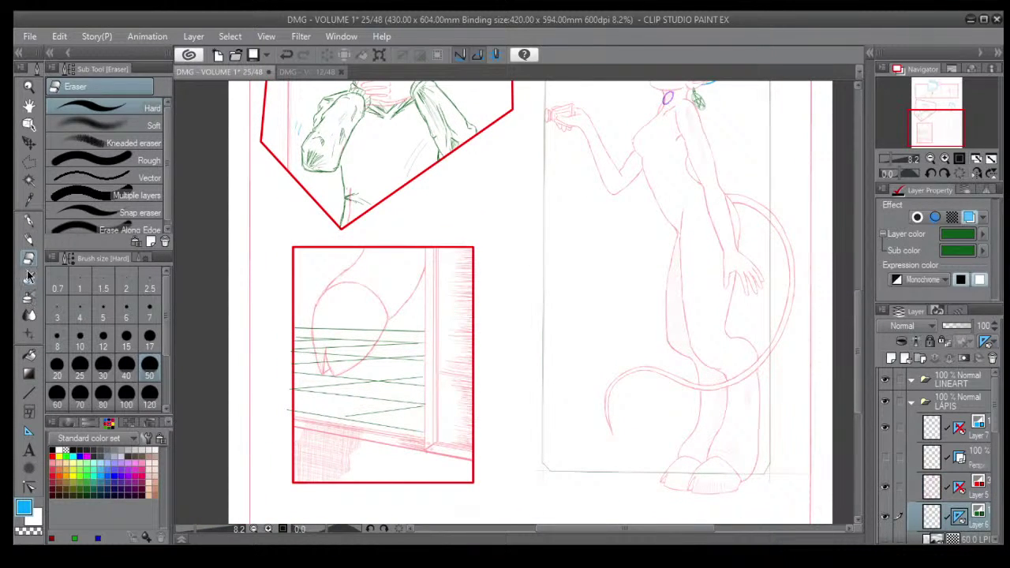
{"action": "scroll", "coordinate": [320, 331], "scroll_direction": "up", "scroll_amount": 2}
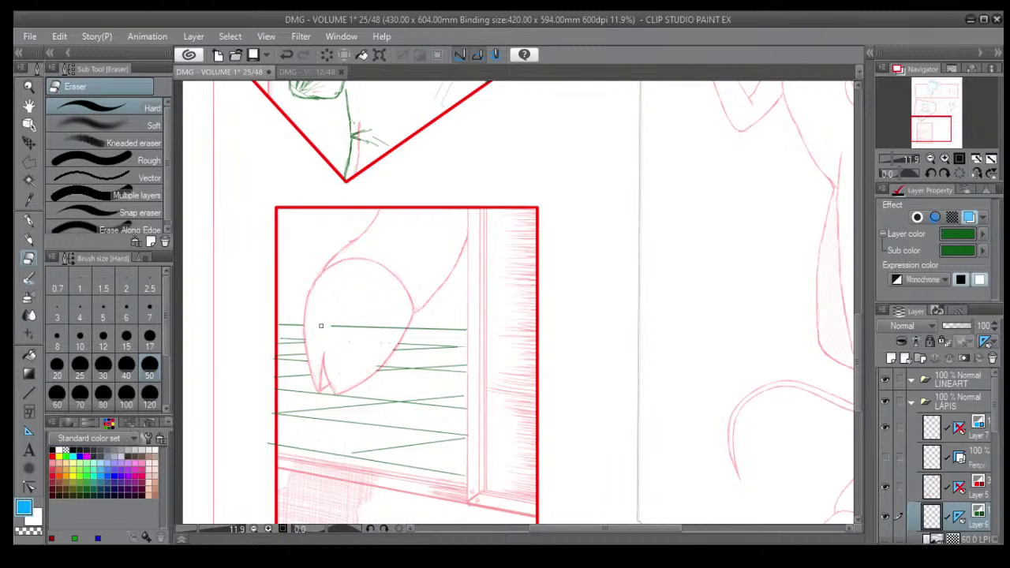
{"action": "left_click_drag", "start_coordinate": [320, 326], "coordinate": [325, 324]}
{"action": "scroll", "coordinate": [372, 337], "scroll_direction": "down", "scroll_amount": 1}
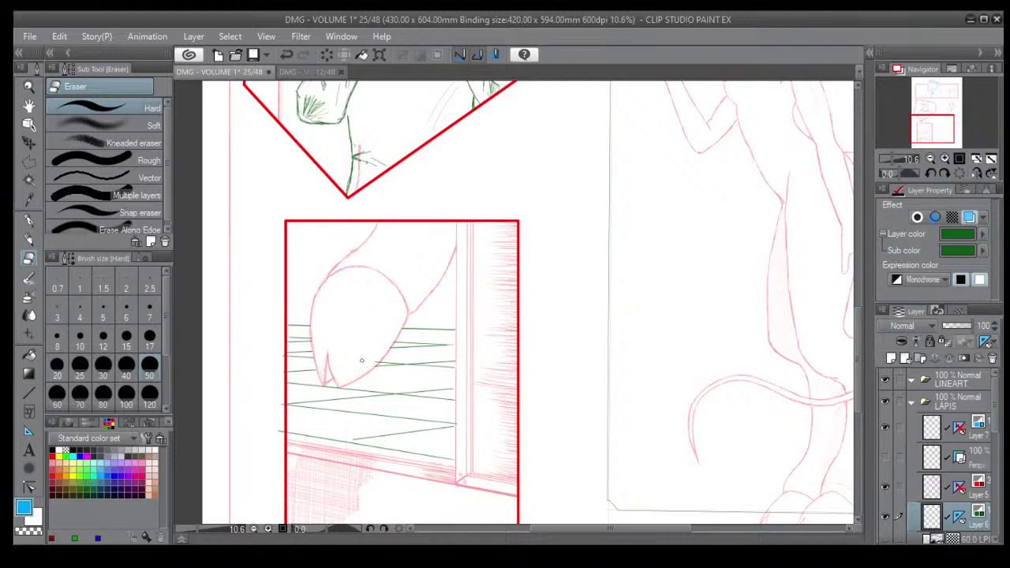
On Layer 1, erase the red vertical margin line along the page's left edge with the Hard eraser at size 80.
{"action": "scroll", "coordinate": [376, 362], "scroll_direction": "down", "scroll_amount": 4}
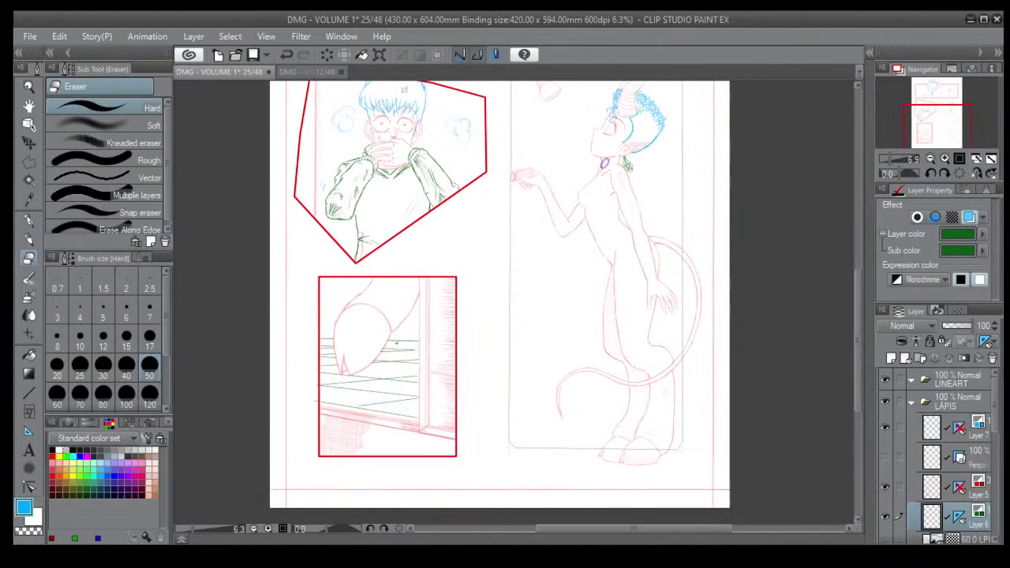
{"action": "scroll", "coordinate": [996, 480], "scroll_direction": "down", "scroll_amount": 5}
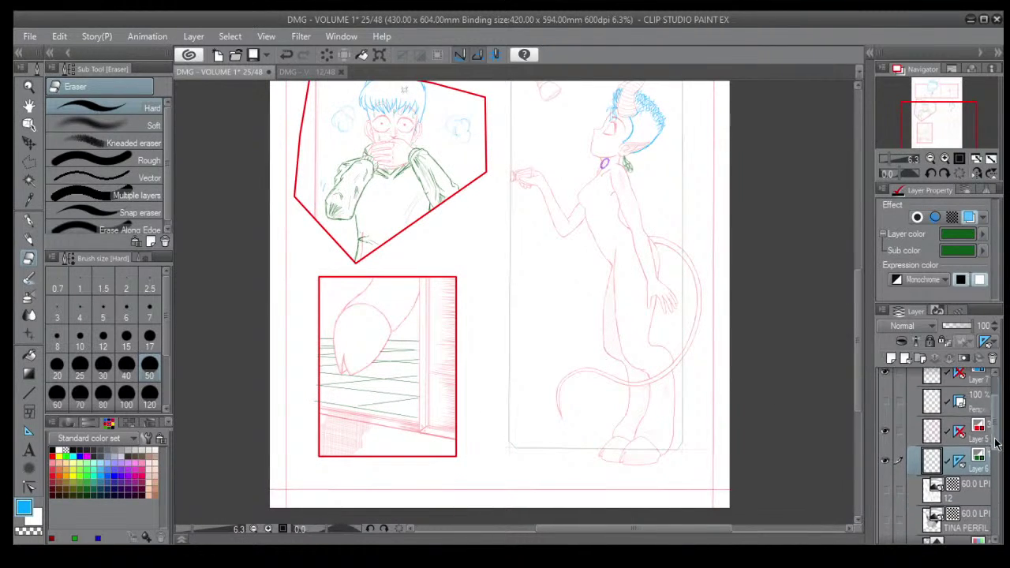
{"action": "left_click", "coordinate": [978, 510]}
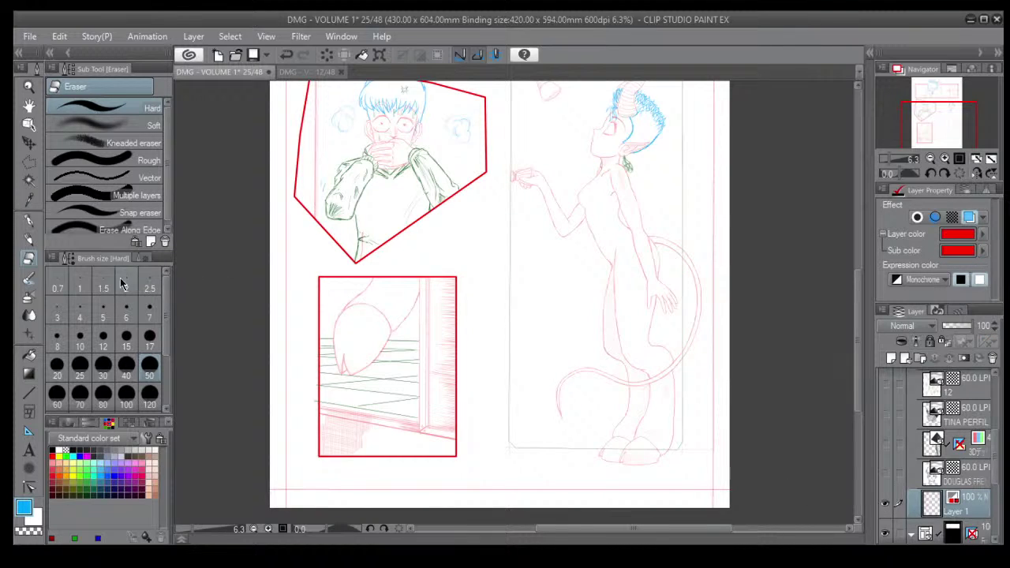
{"action": "left_click", "coordinate": [98, 391]}
{"action": "left_click_drag", "start_coordinate": [296, 170], "coordinate": [400, 271]}
{"action": "left_click_drag", "start_coordinate": [404, 88], "coordinate": [427, 250]}
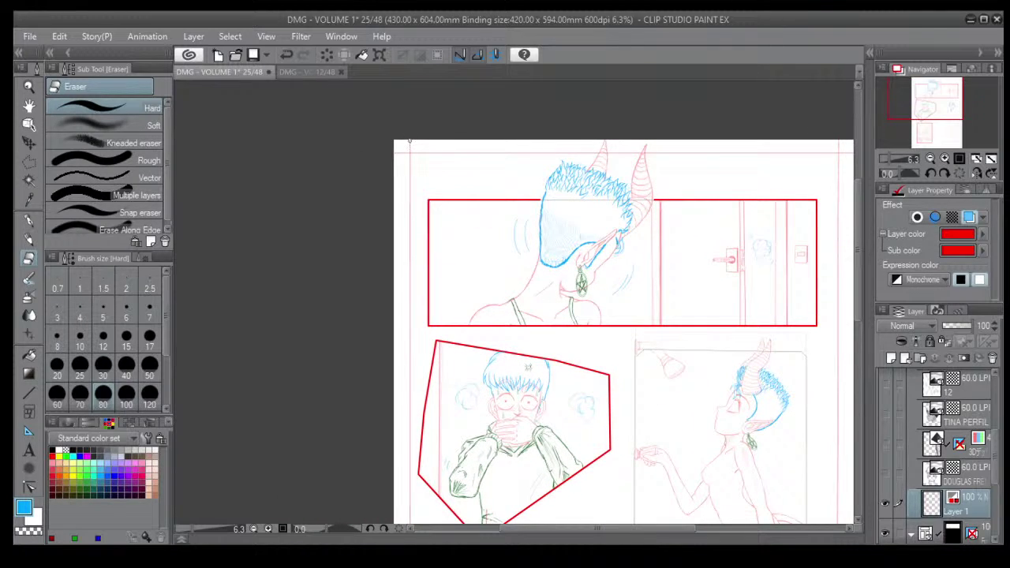
{"action": "scroll", "coordinate": [535, 398], "scroll_direction": "down", "scroll_amount": 8}
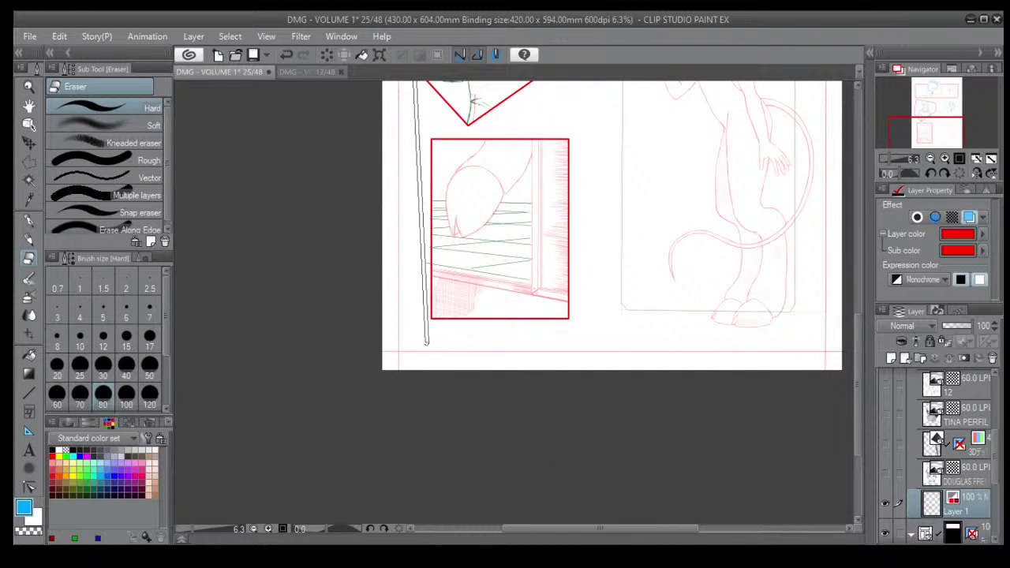
{"action": "left_click", "coordinate": [397, 373], "text": "shift"}
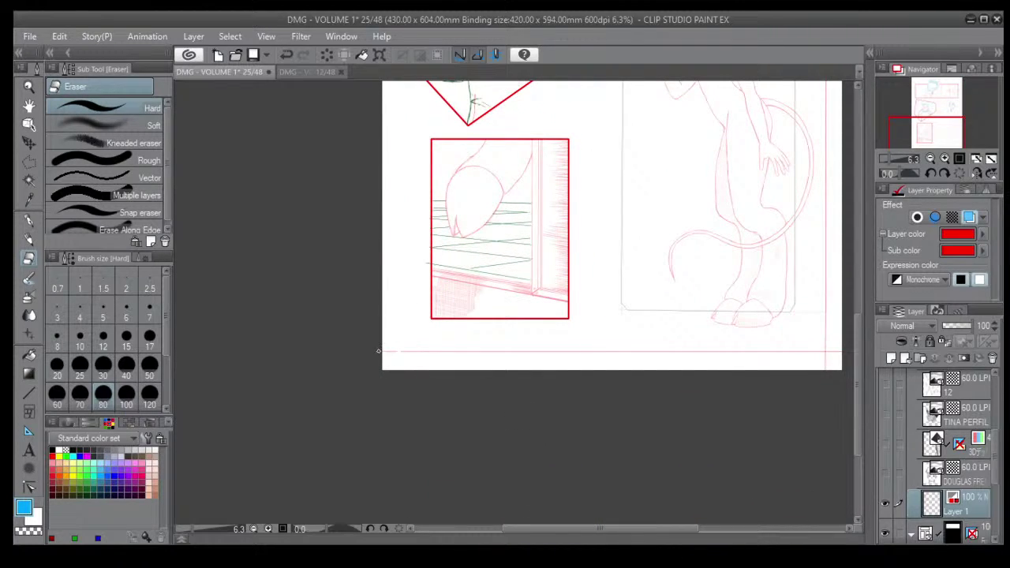
Erase the red margin lines along the page's bottom and right edges on Layer 1.
{"action": "mouse_move", "coordinate": [379, 351]}
{"action": "left_mouse_down"}
{"action": "mouse_move", "coordinate": [722, 358]}
{"action": "mouse_move", "coordinate": [842, 353]}
{"action": "left_mouse_up"}
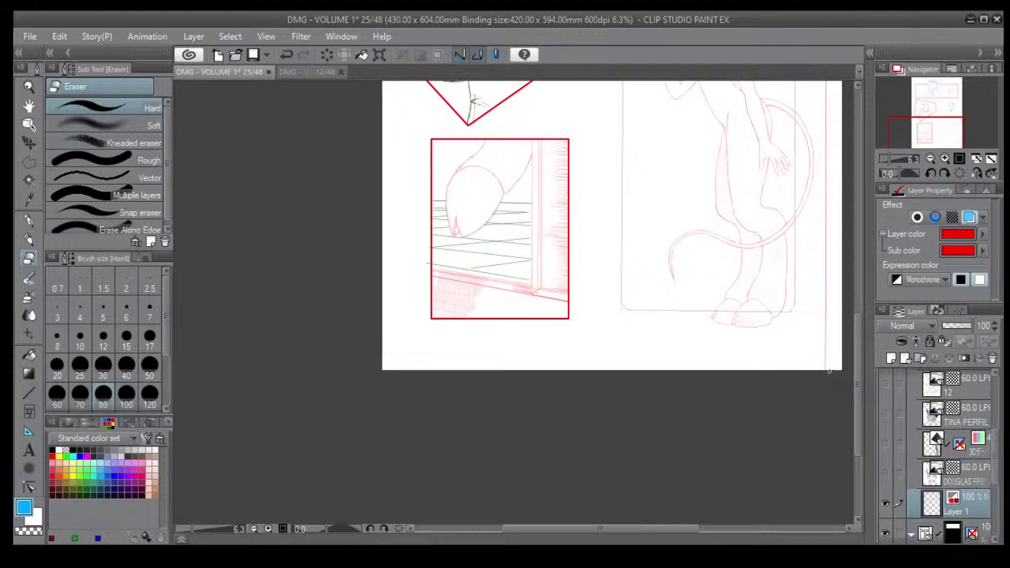
{"action": "left_click_drag", "start_coordinate": [828, 228], "coordinate": [666, 258]}
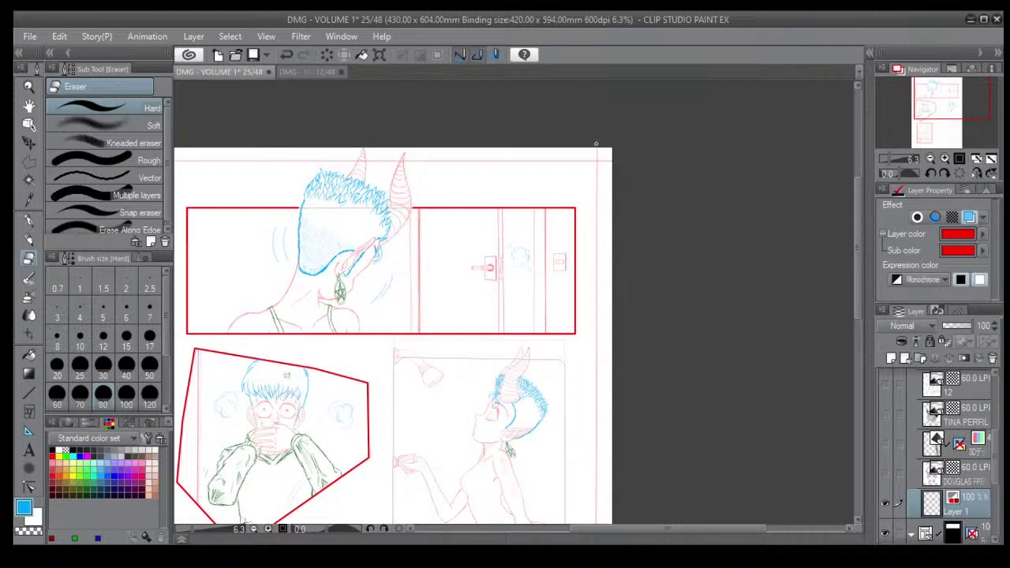
{"action": "scroll", "coordinate": [700, 379], "scroll_direction": "down", "scroll_amount": 10}
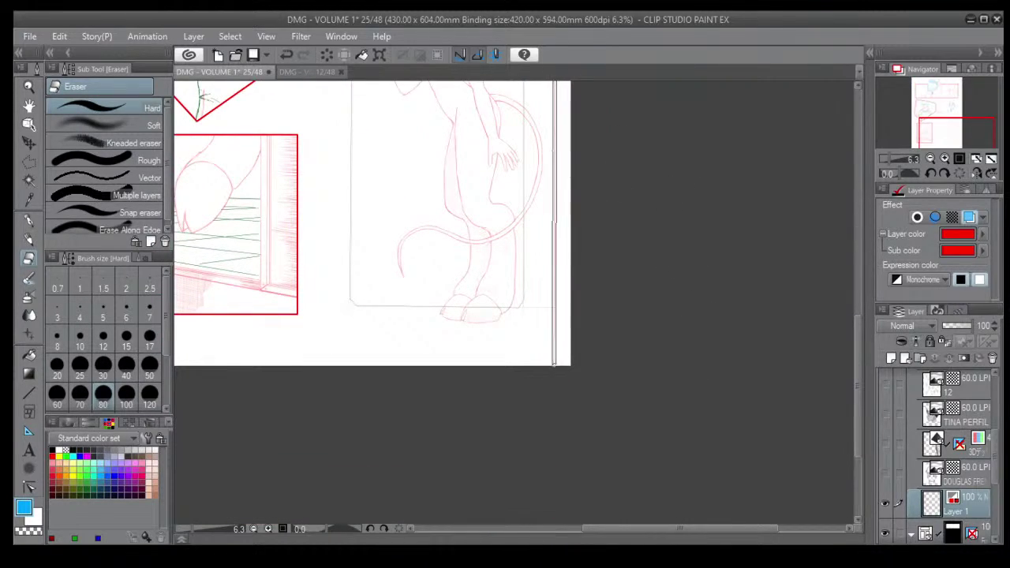
{"action": "left_click", "coordinate": [554, 371], "text": "shift"}
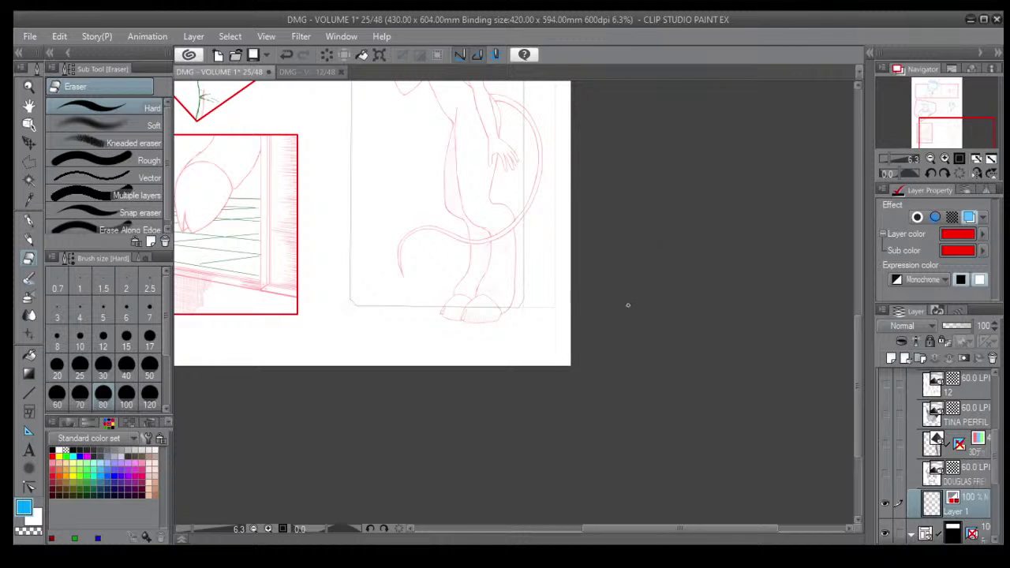
Erase the red horizontal margin line across the top of the page, above the first panel.
{"action": "scroll", "coordinate": [553, 429], "scroll_direction": "up", "scroll_amount": 10}
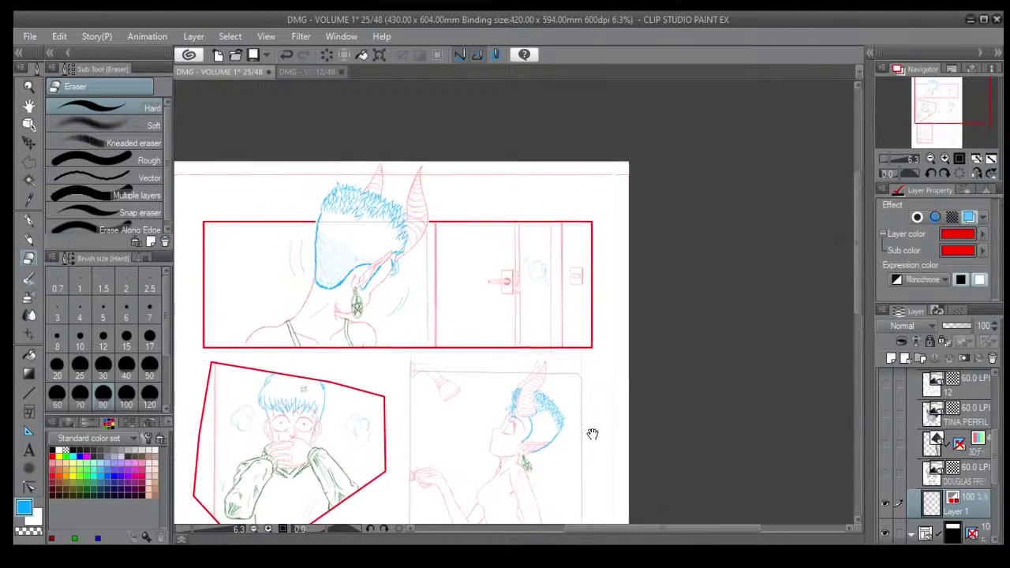
{"action": "left_click_drag", "start_coordinate": [517, 348], "coordinate": [711, 429]}
{"action": "left_click_drag", "start_coordinate": [652, 404], "coordinate": [668, 412]}
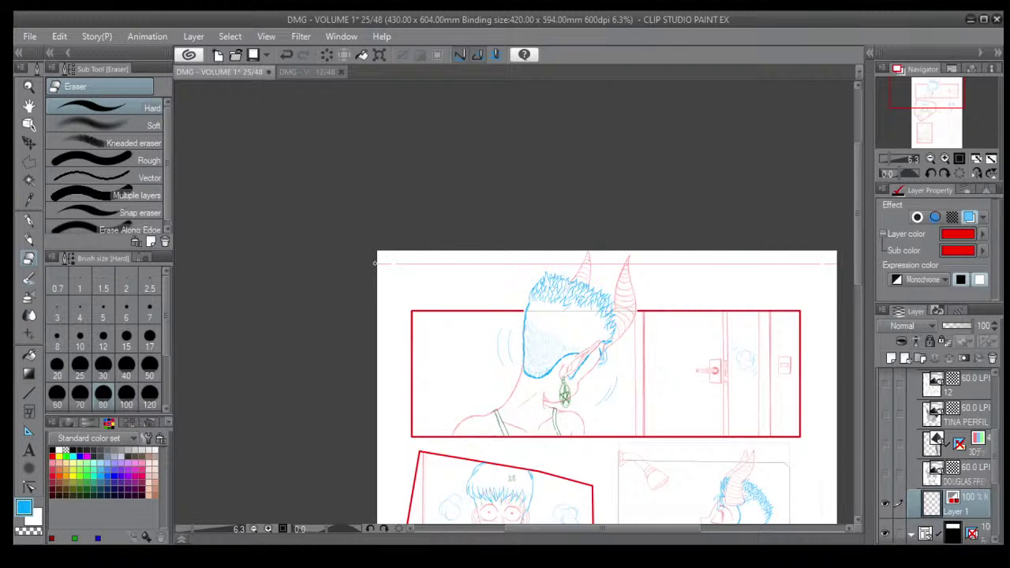
{"action": "mouse_move", "coordinate": [383, 263]}
{"action": "left_mouse_down"}
{"action": "mouse_move", "coordinate": [731, 254]}
{"action": "mouse_move", "coordinate": [825, 269]}
{"action": "left_mouse_up"}
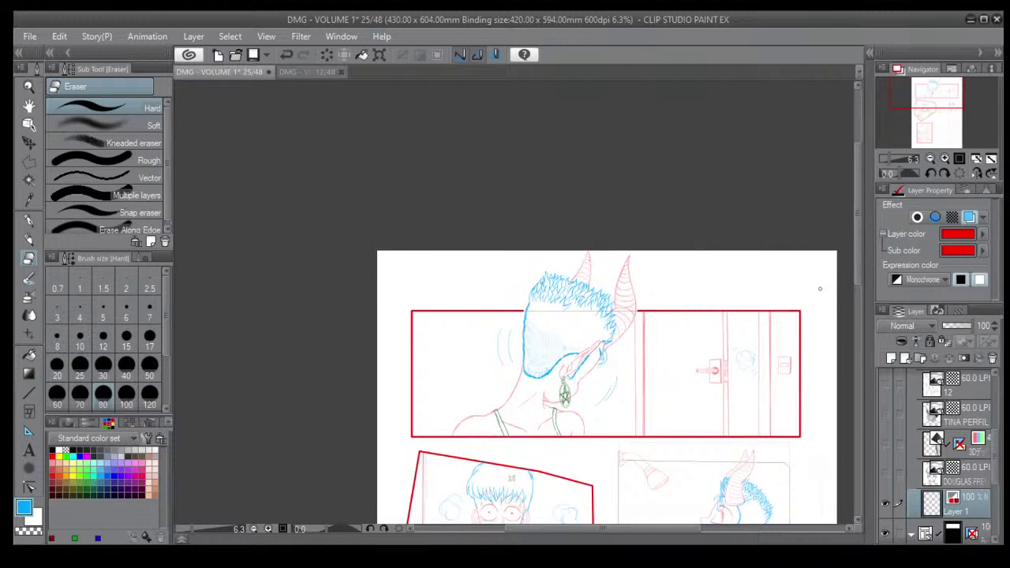
Raise the opacity of Layer 5, the red figure and background pencils, to 100.
{"action": "scroll", "coordinate": [565, 253], "scroll_direction": "down", "scroll_amount": 3}
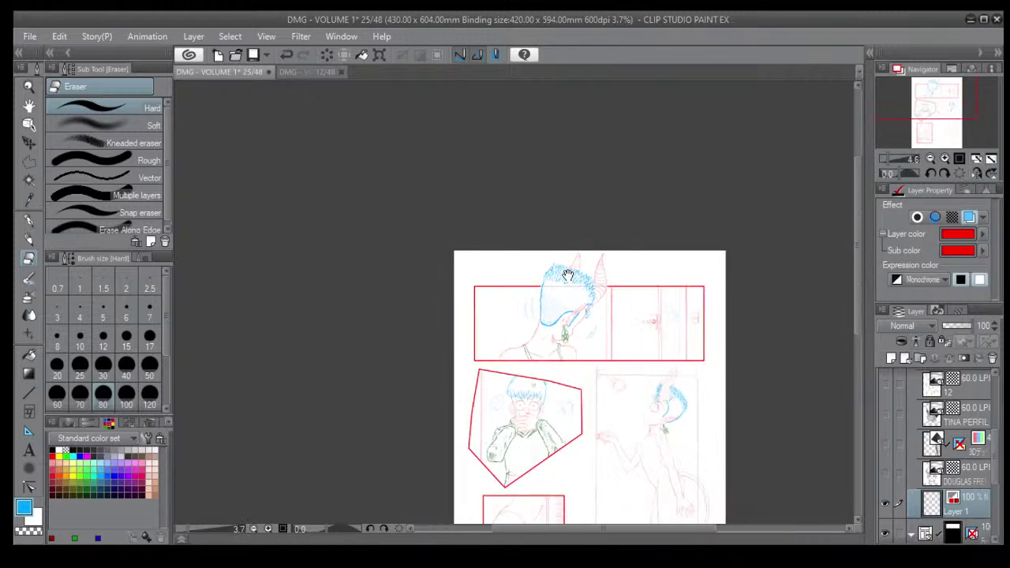
{"action": "left_click_drag", "start_coordinate": [665, 392], "coordinate": [553, 268]}
{"action": "left_click_drag", "start_coordinate": [499, 296], "coordinate": [486, 268]}
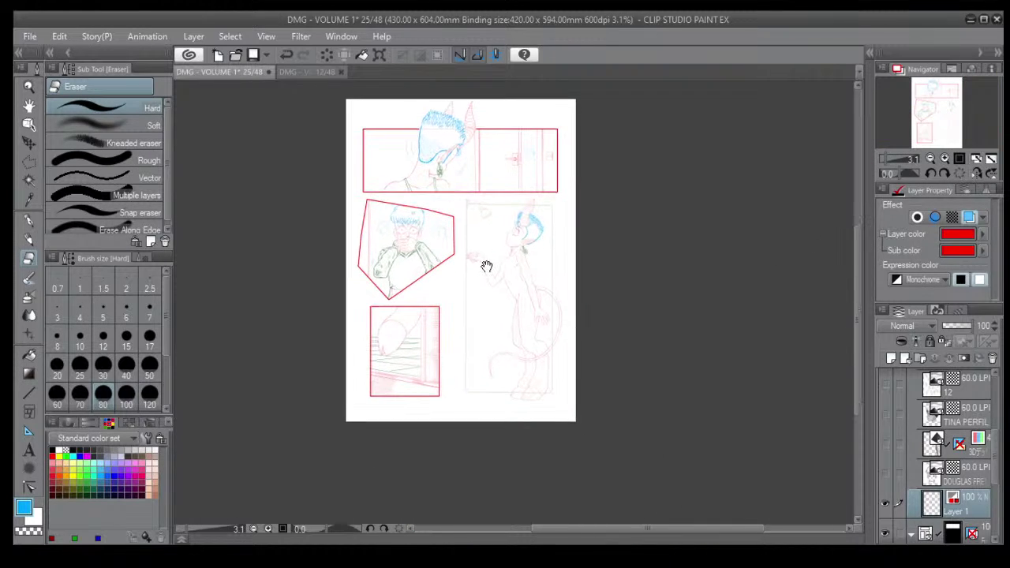
{"action": "scroll", "coordinate": [486, 264], "scroll_direction": "up", "scroll_amount": 3}
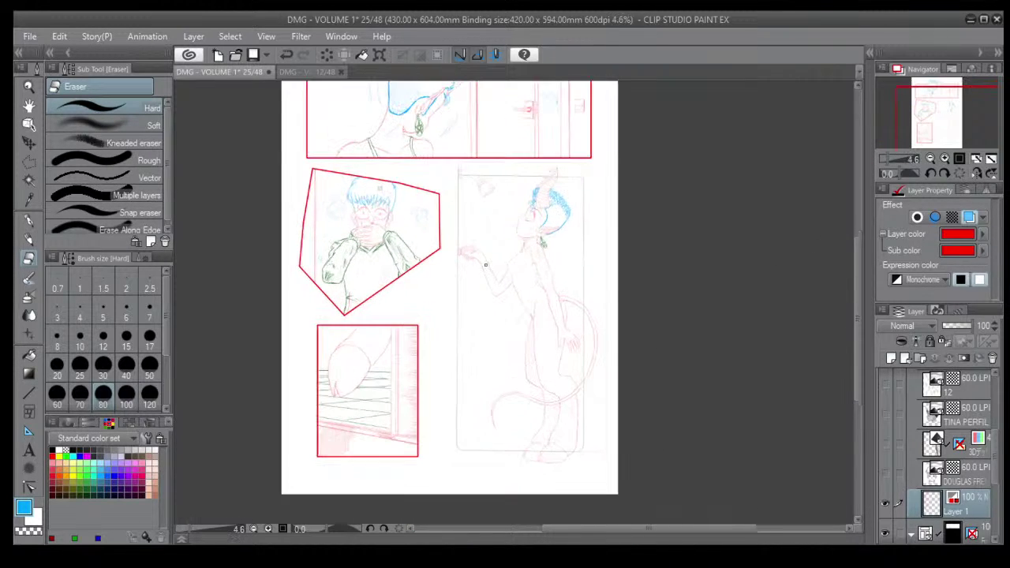
{"action": "mouse_move", "coordinate": [492, 292]}
{"action": "left_mouse_down"}
{"action": "mouse_move", "coordinate": [539, 316]}
{"action": "mouse_move", "coordinate": [545, 307]}
{"action": "mouse_move", "coordinate": [559, 327]}
{"action": "left_mouse_up"}
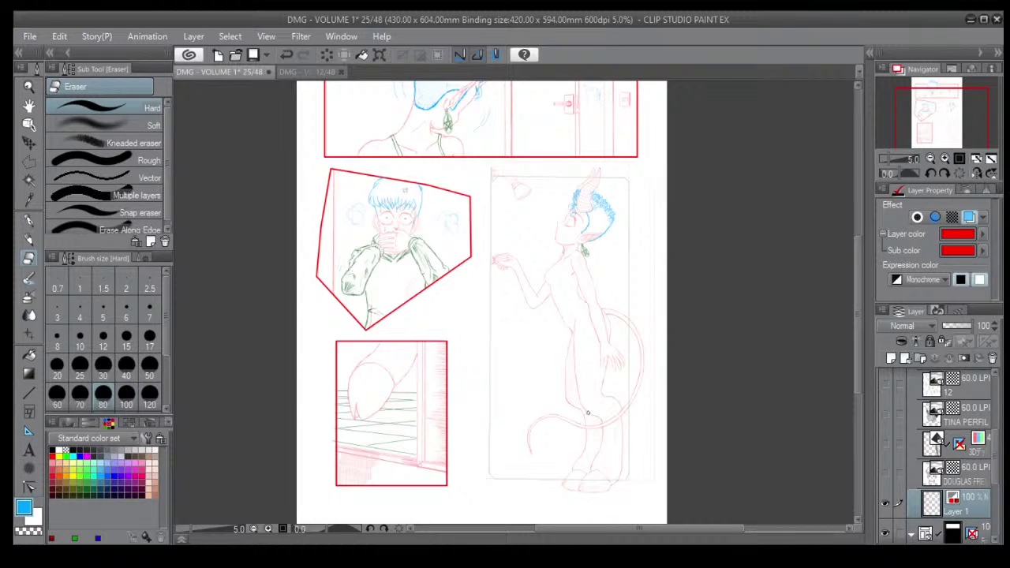
{"action": "left_click_drag", "start_coordinate": [574, 489], "coordinate": [548, 478]}
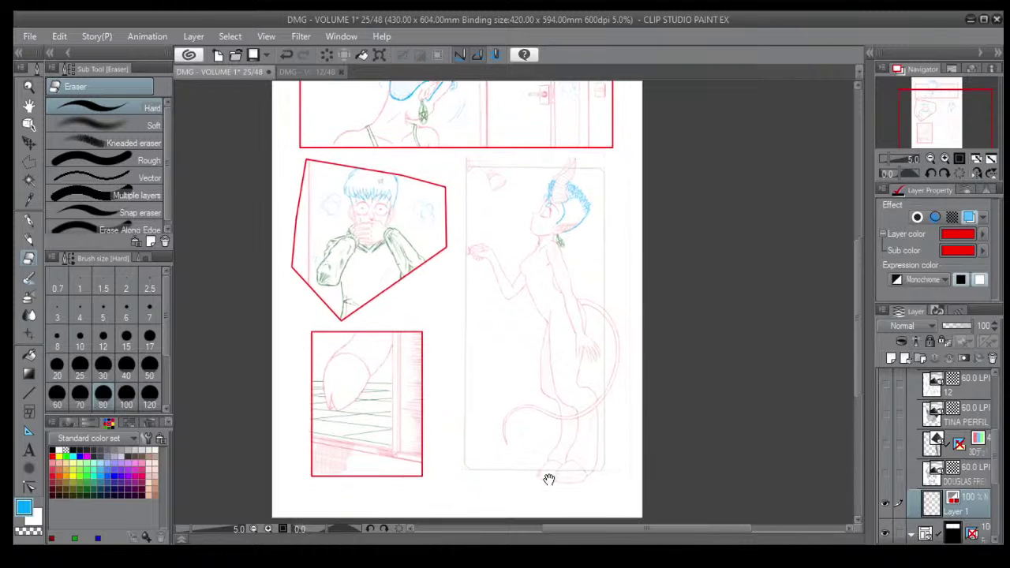
{"action": "scroll", "coordinate": [995, 474], "scroll_direction": "up", "scroll_amount": 5}
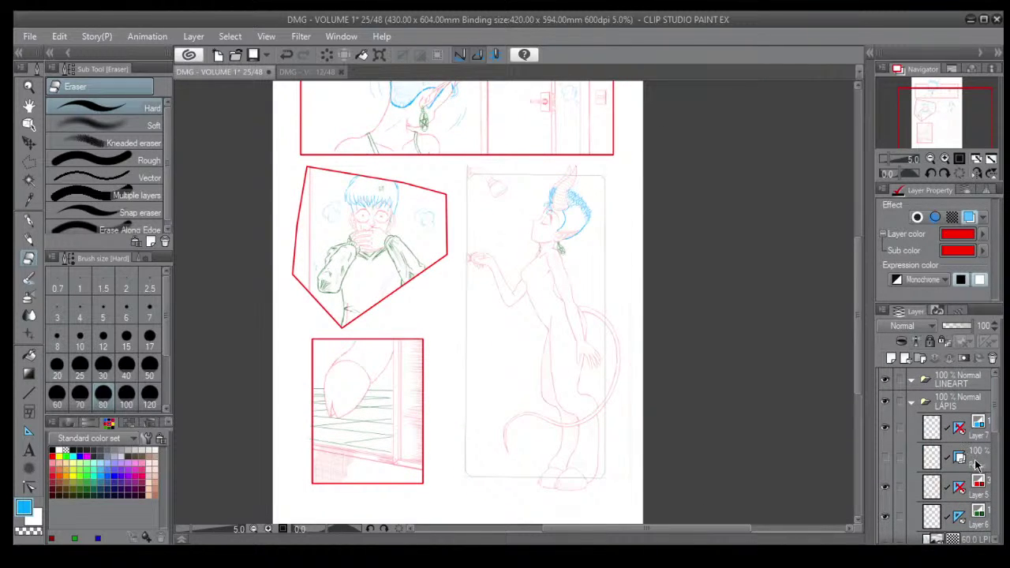
{"action": "left_click", "coordinate": [980, 497]}
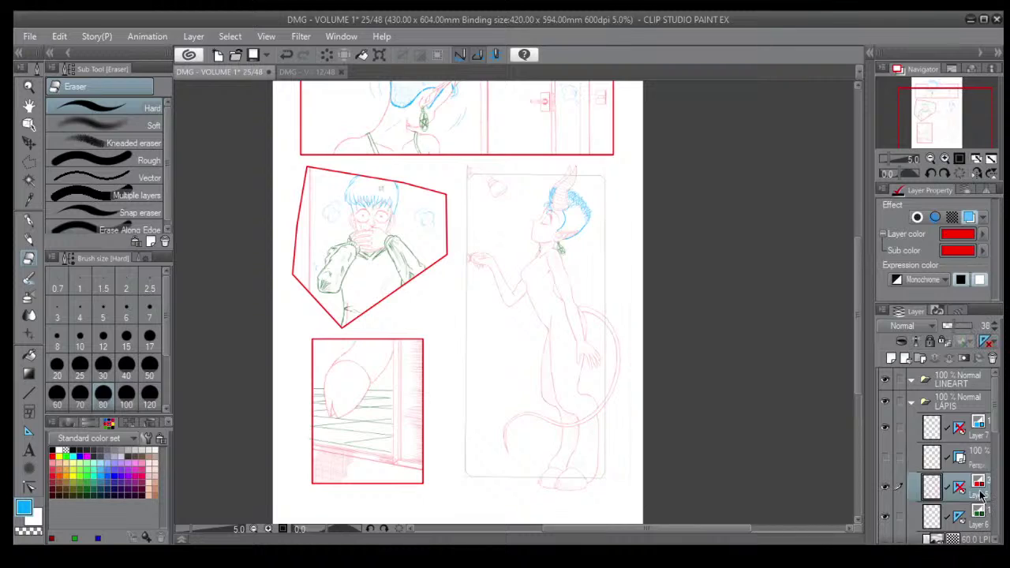
{"action": "left_click_drag", "start_coordinate": [958, 326], "coordinate": [981, 331]}
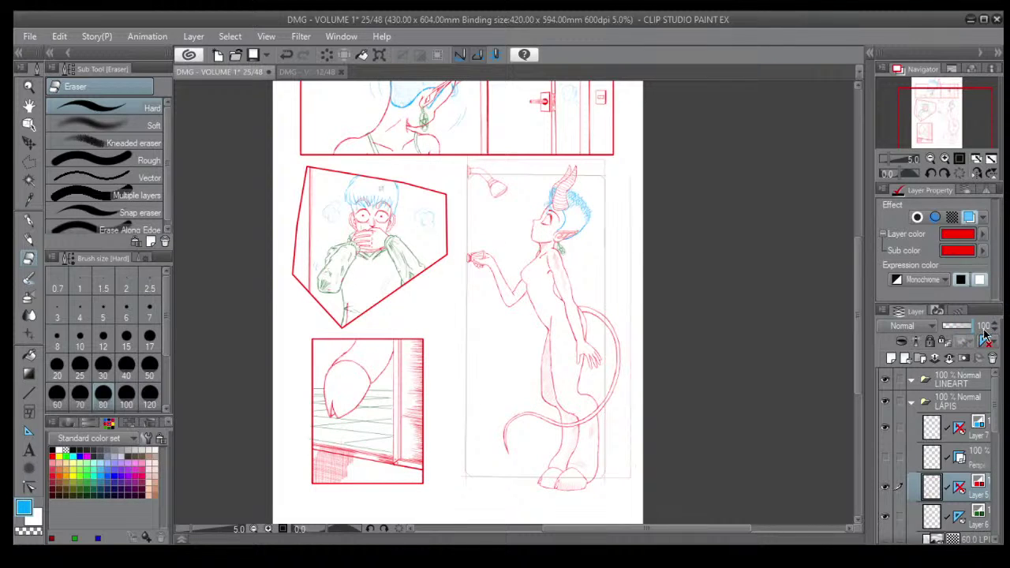
Pick light blue as the drawing colour and apply it as Layer 5's layer color and sub color.
{"action": "left_click", "coordinate": [978, 439]}
{"action": "left_click", "coordinate": [977, 493]}
{"action": "left_click", "coordinate": [979, 522]}
{"action": "mouse_move", "coordinate": [997, 419]}
{"action": "left_mouse_down"}
{"action": "mouse_move", "coordinate": [1001, 535]}
{"action": "mouse_move", "coordinate": [996, 411]}
{"action": "left_mouse_up"}
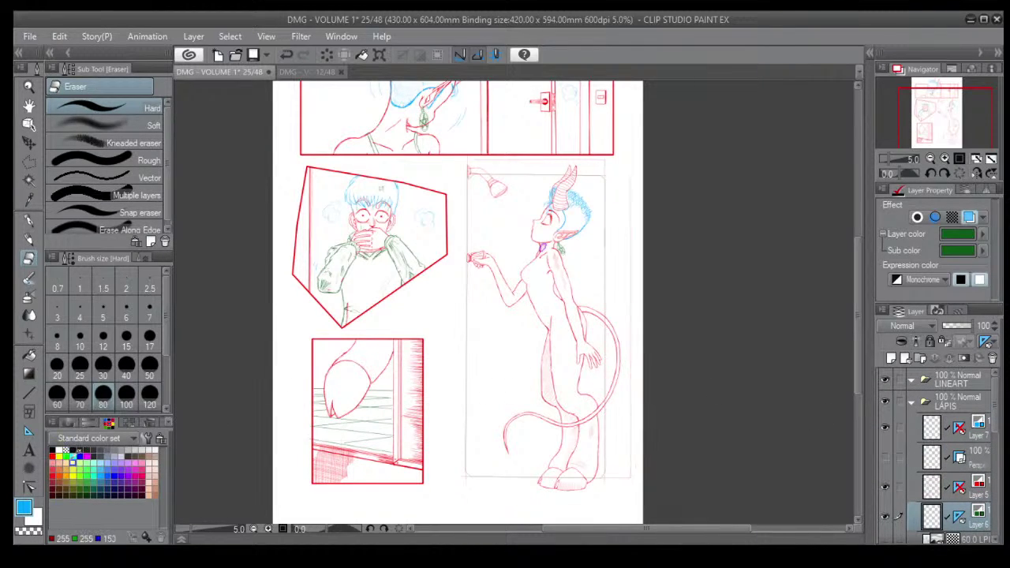
{"action": "left_click", "coordinate": [100, 475]}
{"action": "left_click", "coordinate": [976, 491]}
{"action": "left_click", "coordinate": [957, 233]}
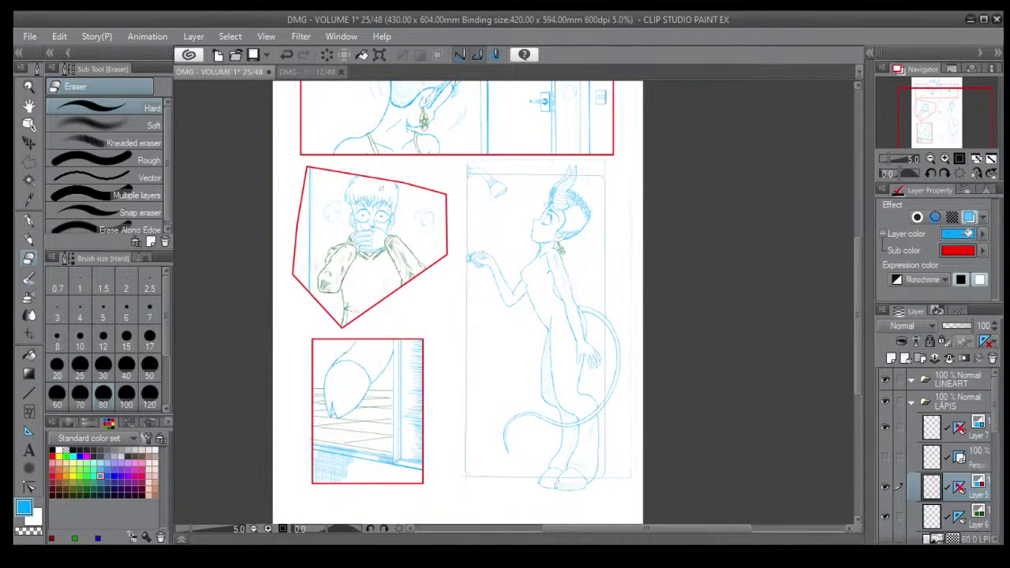
{"action": "left_click", "coordinate": [958, 250]}
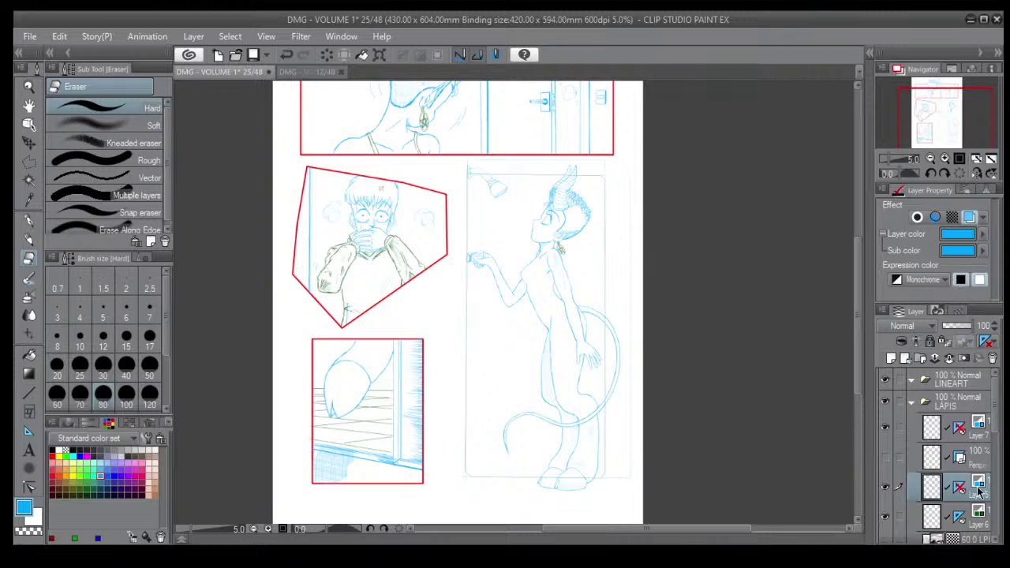
Change Layer 6's layer color and sub color from green to the same light blue.
{"action": "left_click", "coordinate": [971, 522]}
{"action": "left_click", "coordinate": [958, 234]}
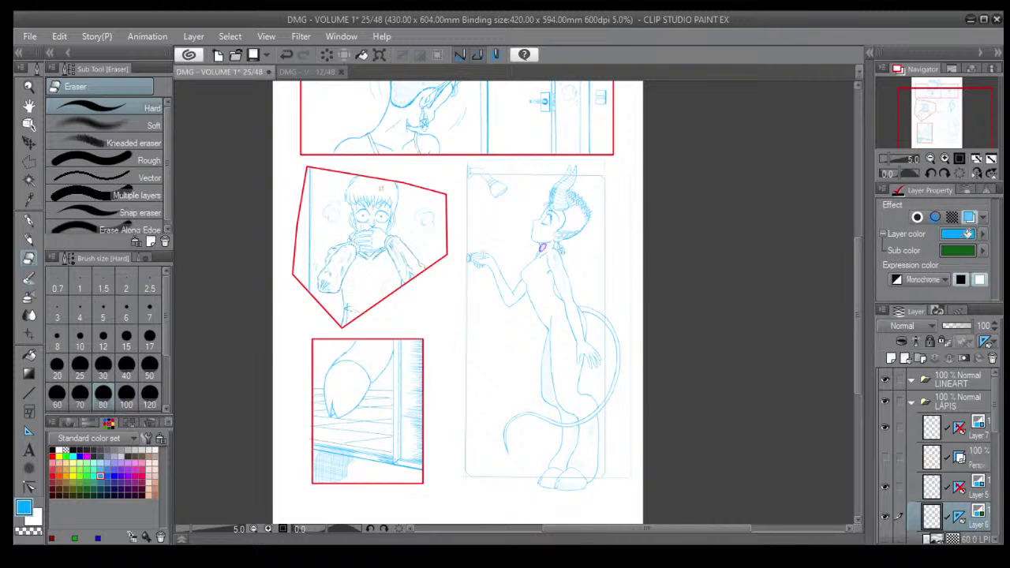
{"action": "left_click", "coordinate": [957, 251]}
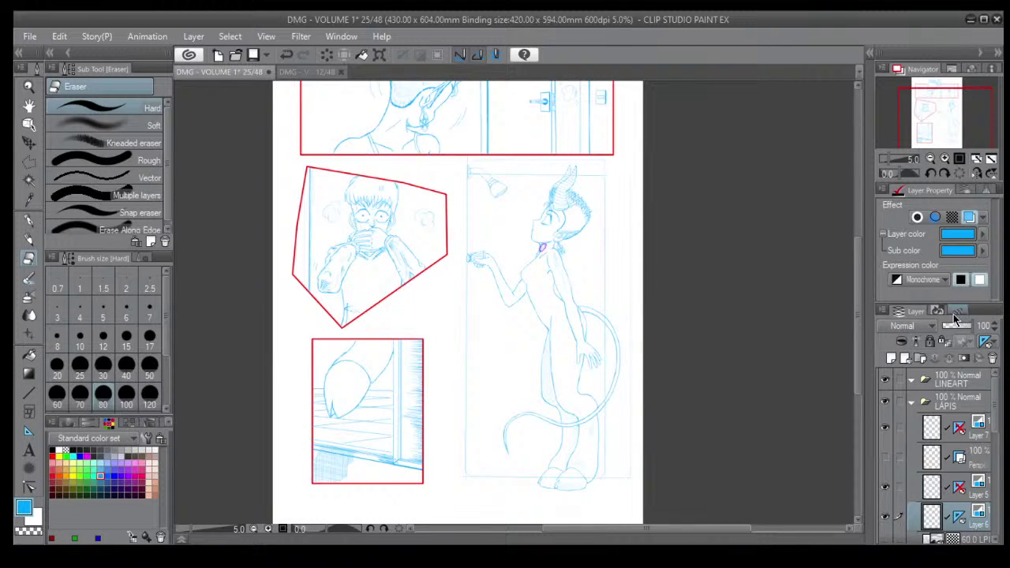
Recolour the panel borders on Layer 1 by setting its layer color and sub color to light blue.
{"action": "left_click_drag", "start_coordinate": [1000, 430], "coordinate": [998, 474]}
{"action": "left_click", "coordinate": [972, 483]}
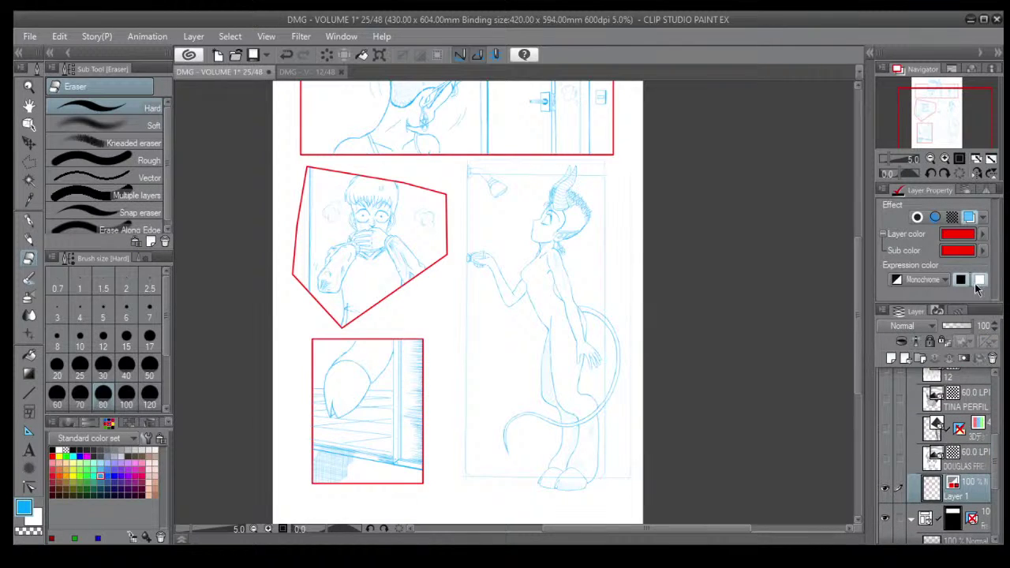
{"action": "left_click", "coordinate": [960, 235]}
{"action": "left_click", "coordinate": [960, 250]}
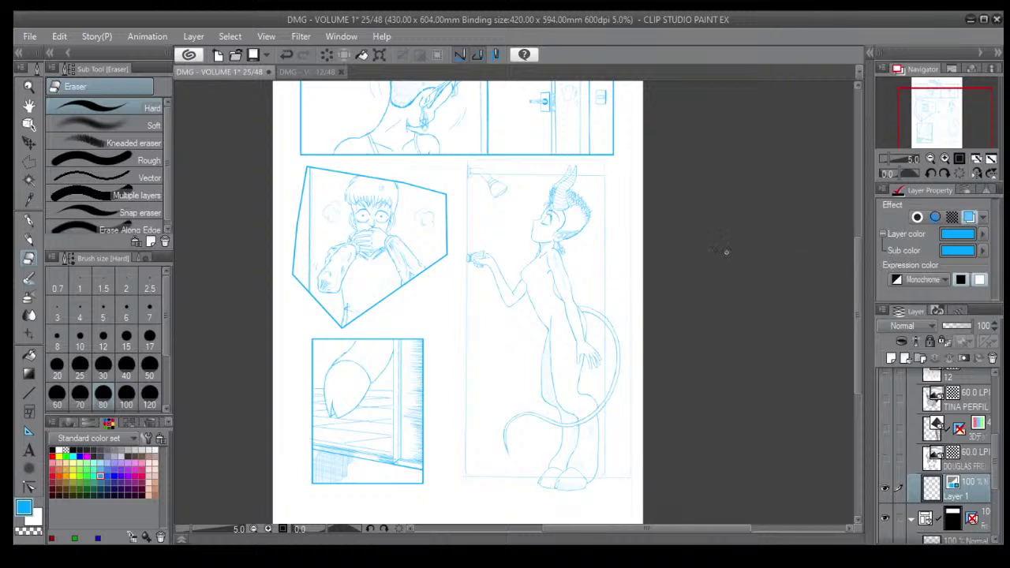
{"action": "scroll", "coordinate": [724, 251], "scroll_direction": "down", "scroll_amount": 1}
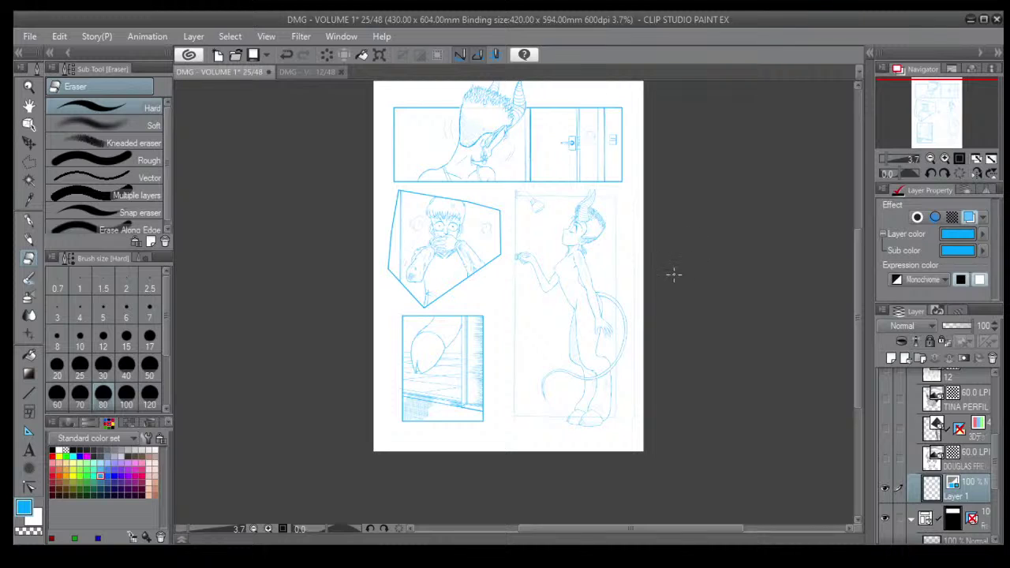
{"action": "left_click_drag", "start_coordinate": [584, 289], "coordinate": [585, 321]}
{"action": "scroll", "coordinate": [552, 322], "scroll_direction": "up", "scroll_amount": 1}
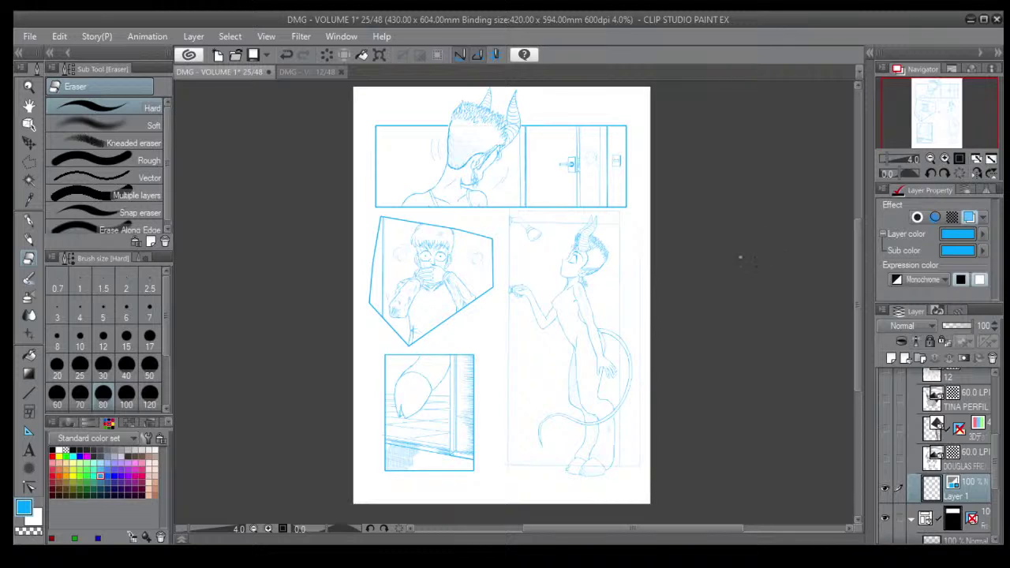
Examine the light blue pencils up close and across the whole page, especially the tall full-body figure panel.
{"action": "scroll", "coordinate": [622, 279], "scroll_direction": "up", "scroll_amount": 4}
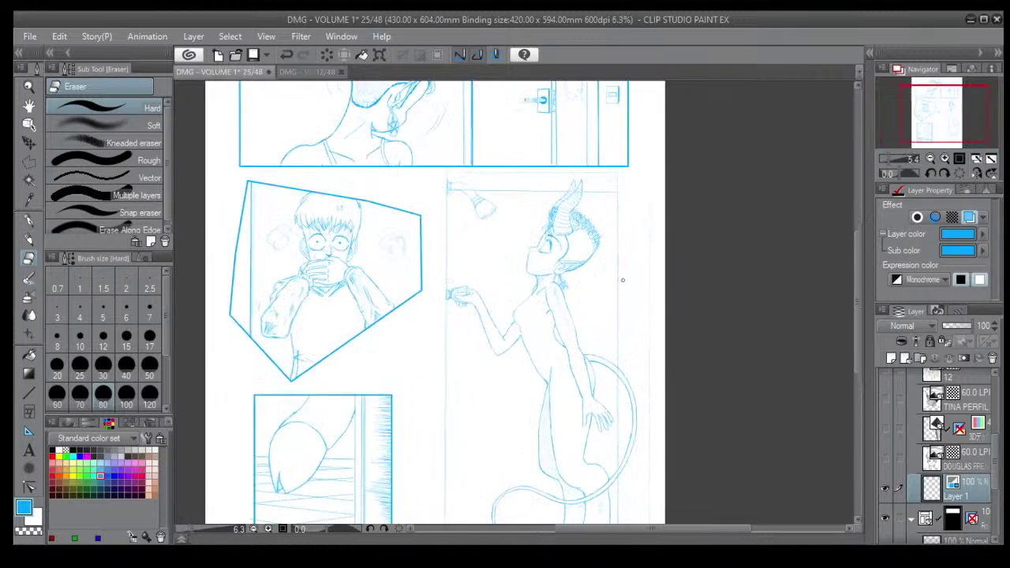
{"action": "left_click_drag", "start_coordinate": [591, 387], "coordinate": [634, 253]}
{"action": "left_click_drag", "start_coordinate": [613, 358], "coordinate": [607, 312]}
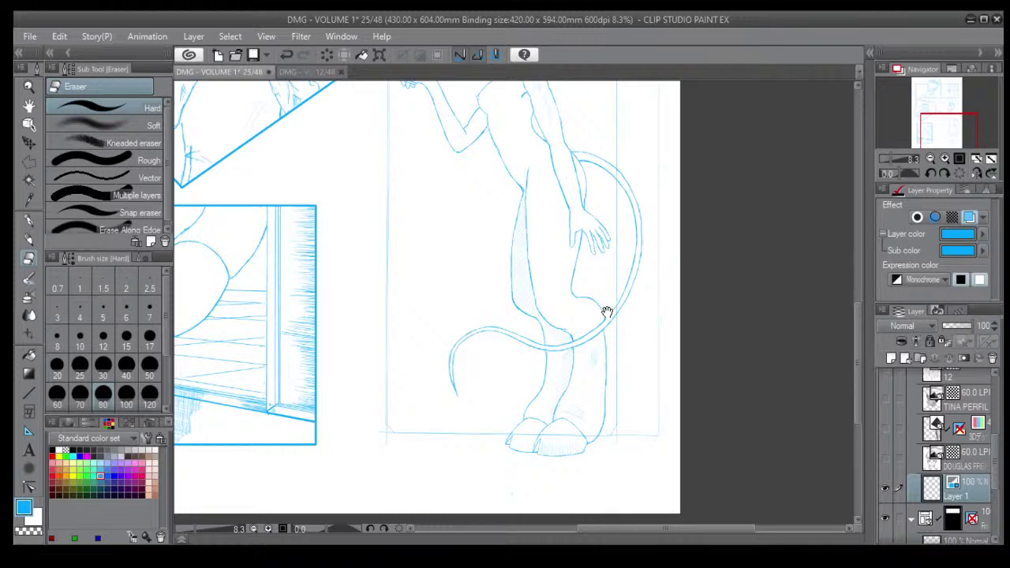
{"action": "scroll", "coordinate": [607, 311], "scroll_direction": "down", "scroll_amount": 3}
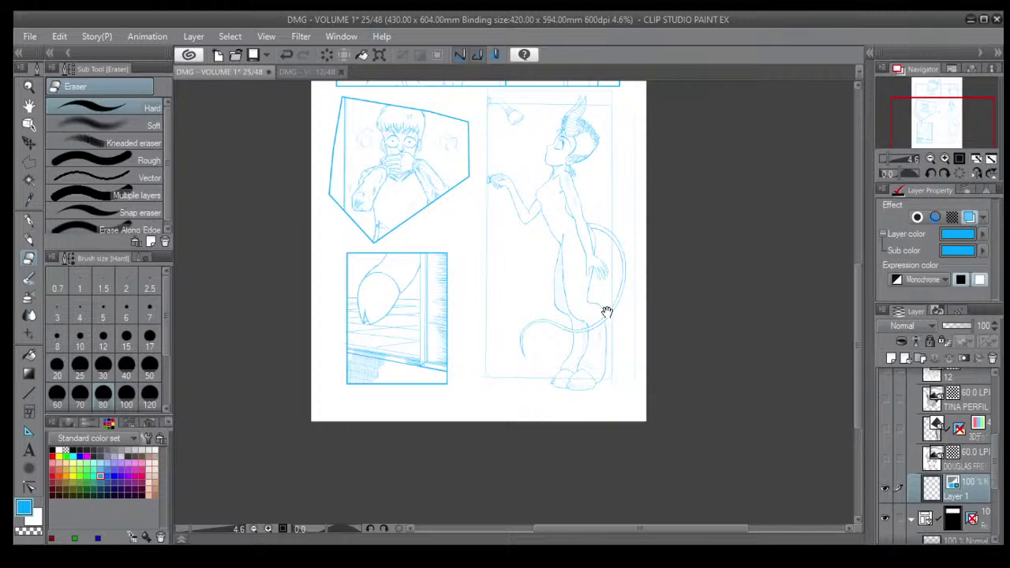
{"action": "left_click_drag", "start_coordinate": [600, 311], "coordinate": [618, 384]}
{"action": "scroll", "coordinate": [618, 384], "scroll_direction": "down", "scroll_amount": 1}
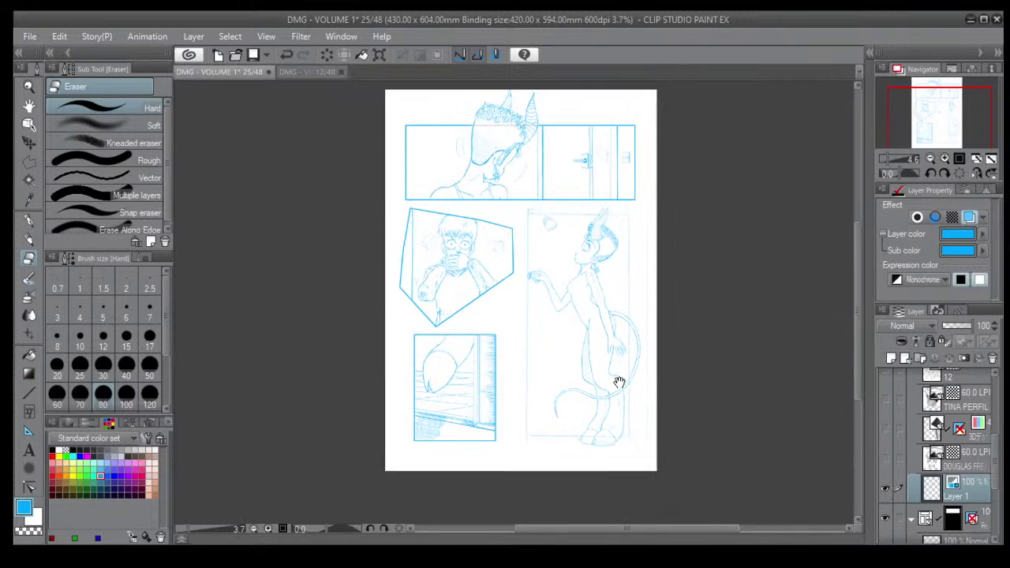
{"action": "scroll", "coordinate": [613, 379], "scroll_direction": "up", "scroll_amount": 1}
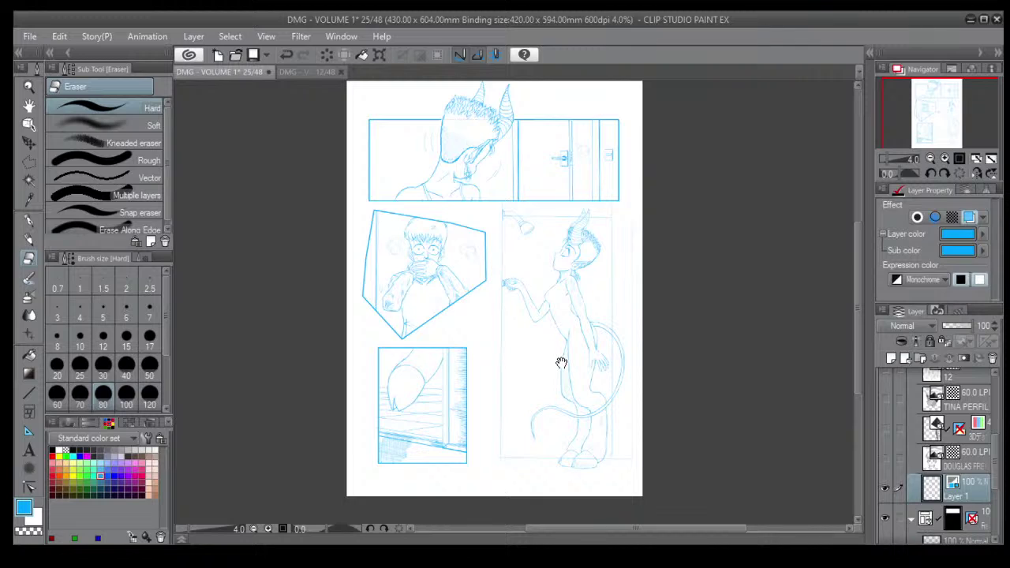
{"action": "left_click_drag", "start_coordinate": [561, 363], "coordinate": [559, 374]}
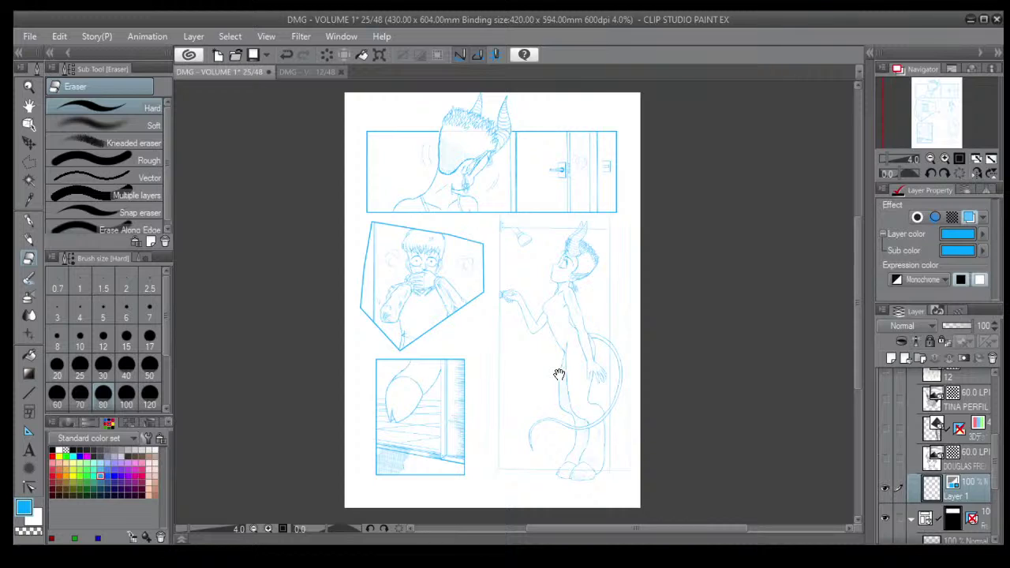
{"action": "left_click_drag", "start_coordinate": [559, 375], "coordinate": [557, 374]}
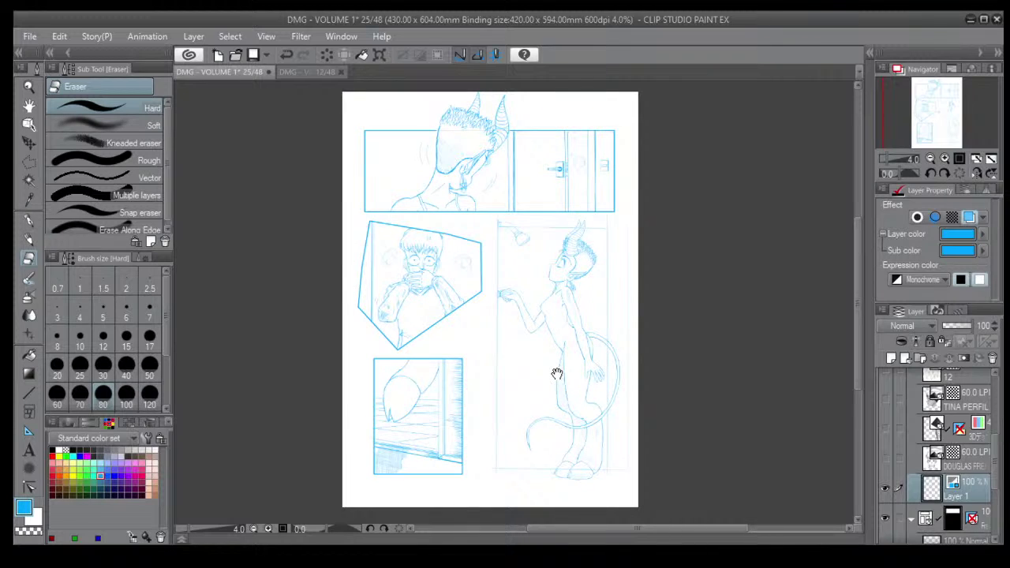
{"action": "scroll", "coordinate": [532, 372], "scroll_direction": "up", "scroll_amount": 1}
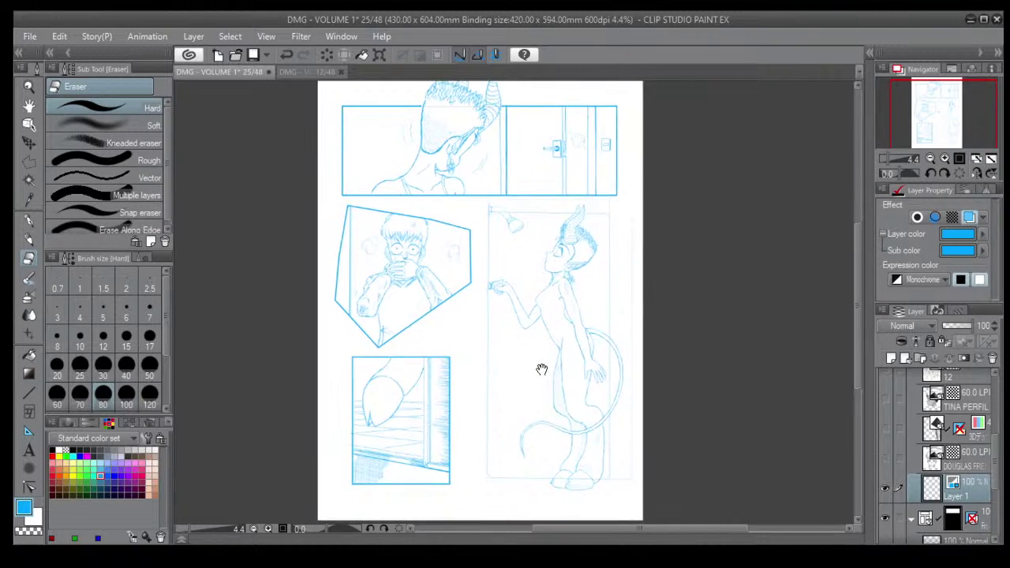
{"action": "left_click_drag", "start_coordinate": [542, 370], "coordinate": [537, 367]}
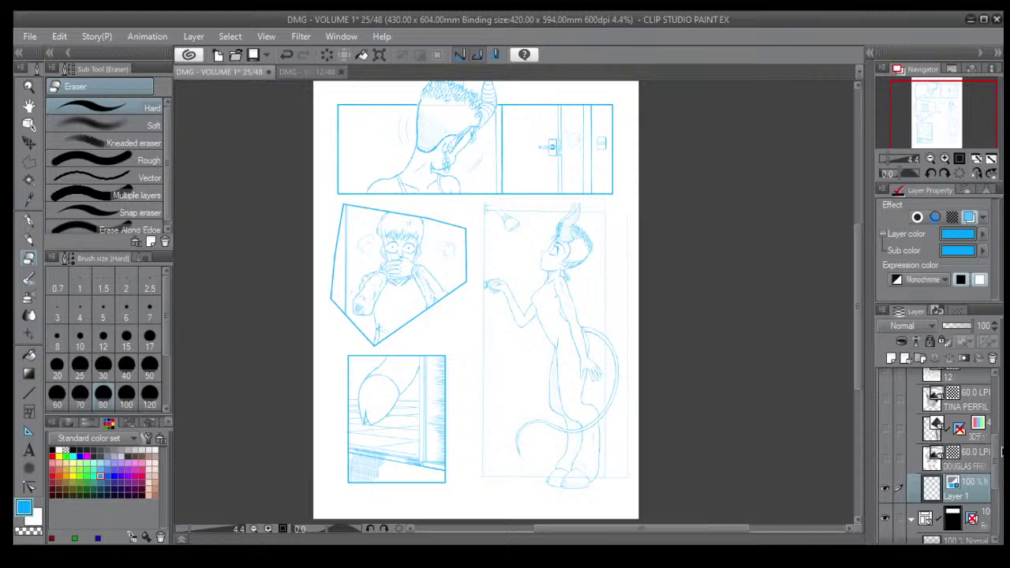
Hide the three panel frame folders below Layer 1, and collapse the open frame folder and the LÁPIS folder.
{"action": "scroll", "coordinate": [997, 474], "scroll_direction": "down", "scroll_amount": 5}
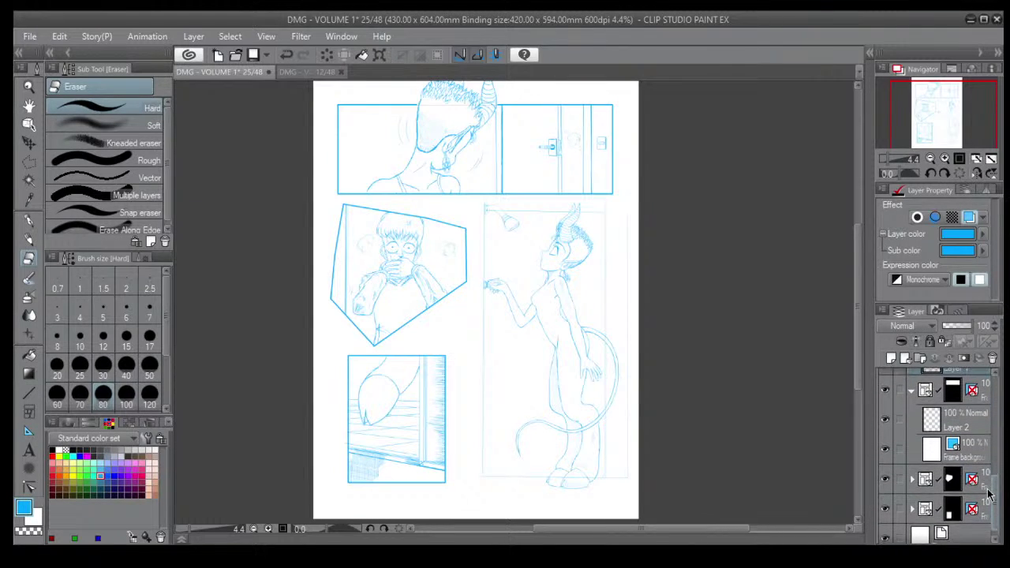
{"action": "scroll", "coordinate": [994, 497], "scroll_direction": "up", "scroll_amount": 3}
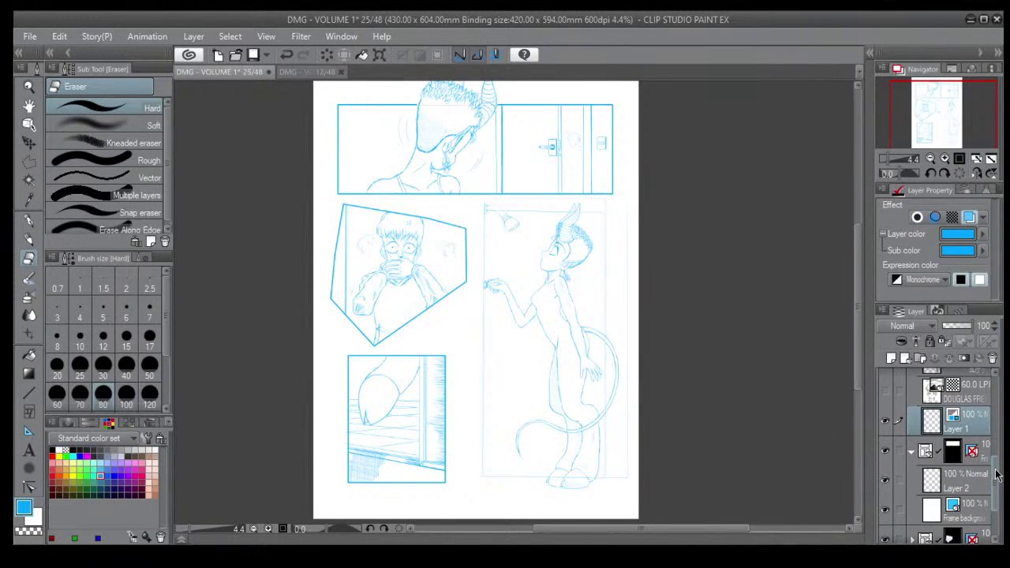
{"action": "left_click", "coordinate": [912, 452]}
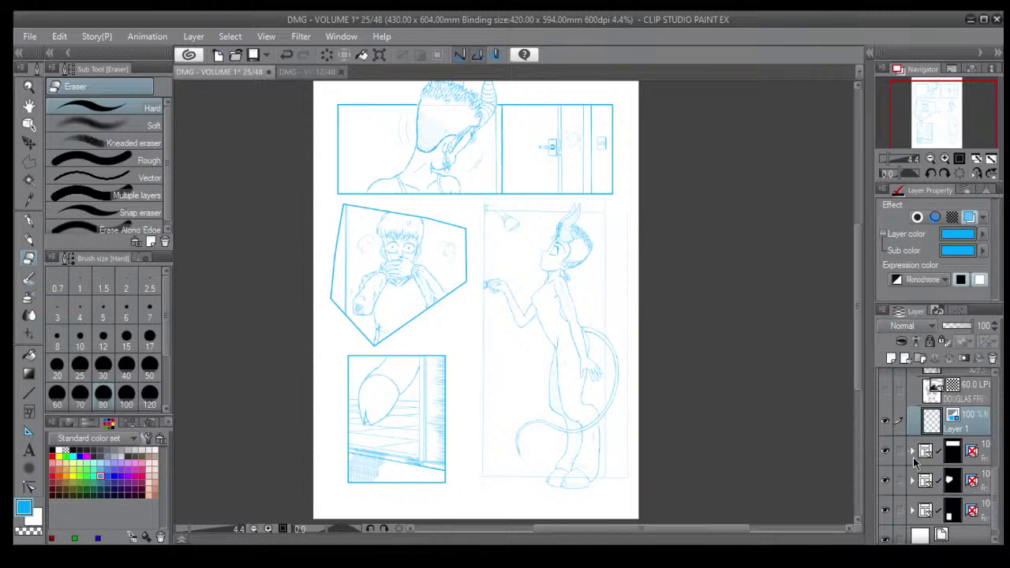
{"action": "scroll", "coordinate": [928, 503], "scroll_direction": "down", "scroll_amount": 1}
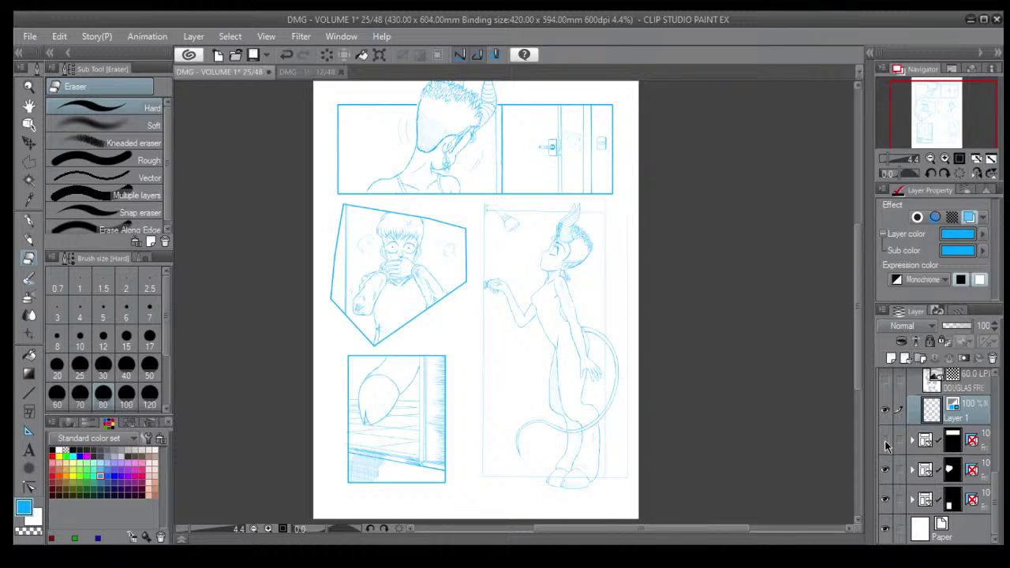
{"action": "left_click", "coordinate": [885, 469]}
{"action": "left_click_drag", "start_coordinate": [994, 487], "coordinate": [999, 380]}
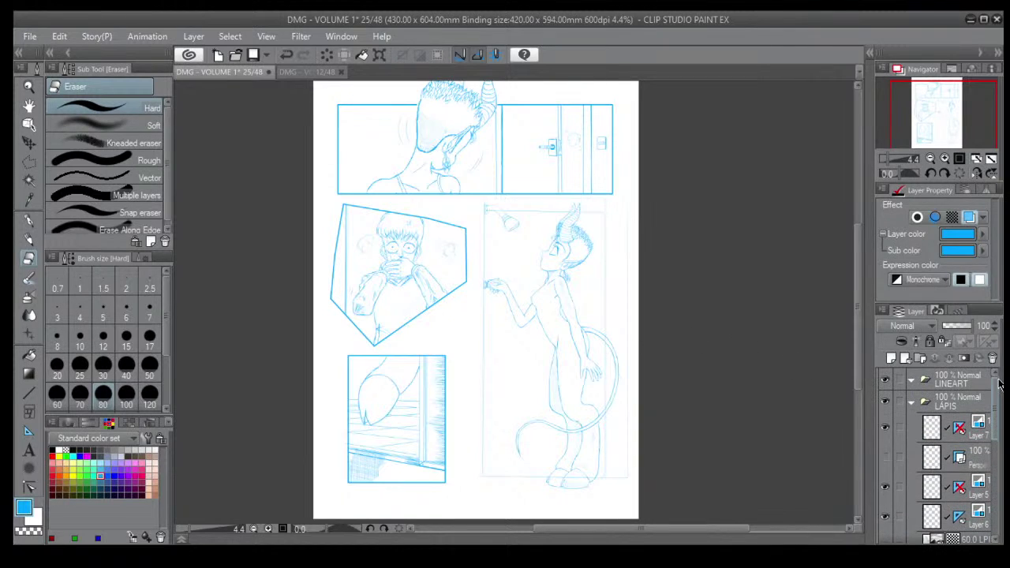
{"action": "left_click", "coordinate": [913, 403]}
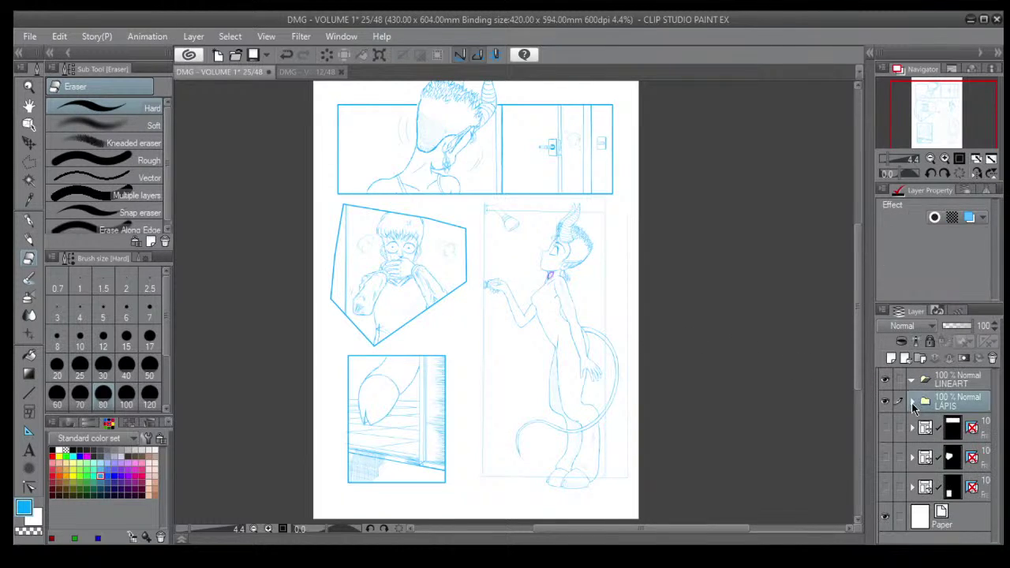
{"action": "left_click_drag", "start_coordinate": [592, 359], "coordinate": [589, 391]}
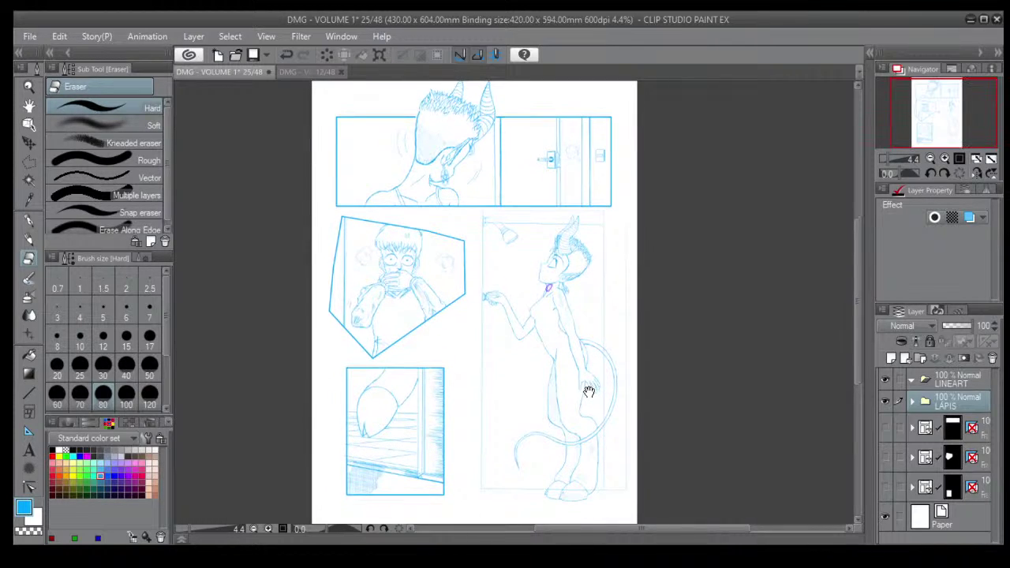
{"action": "scroll", "coordinate": [588, 392], "scroll_direction": "down", "scroll_amount": 1}
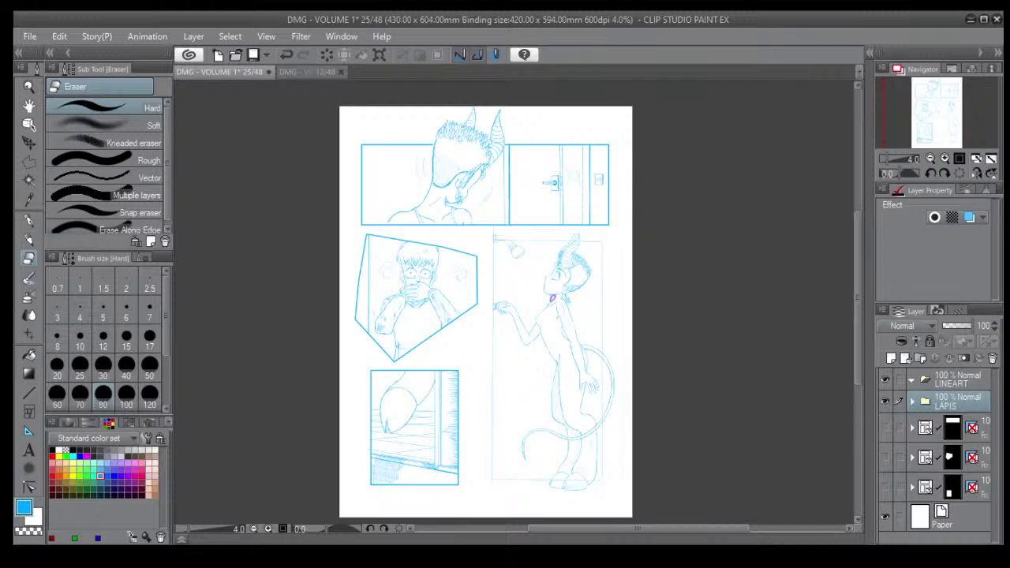
Turn off the rulers on the perspective layer and Layer 6 inside the LÁPIS folder, and collapse the folder.
{"action": "left_click", "coordinate": [912, 402]}
{"action": "left_click", "coordinate": [962, 459]}
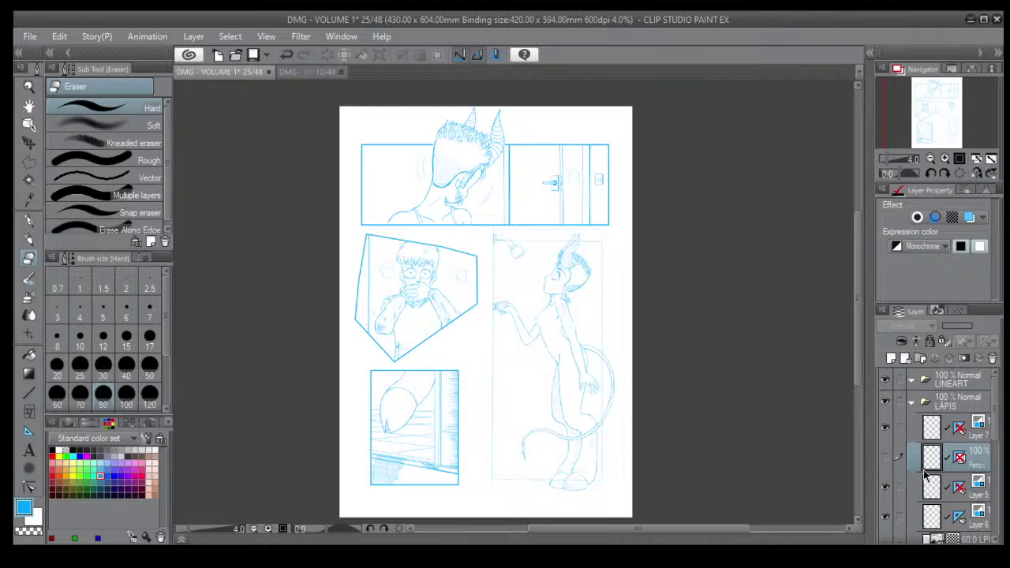
{"action": "left_click", "coordinate": [960, 521]}
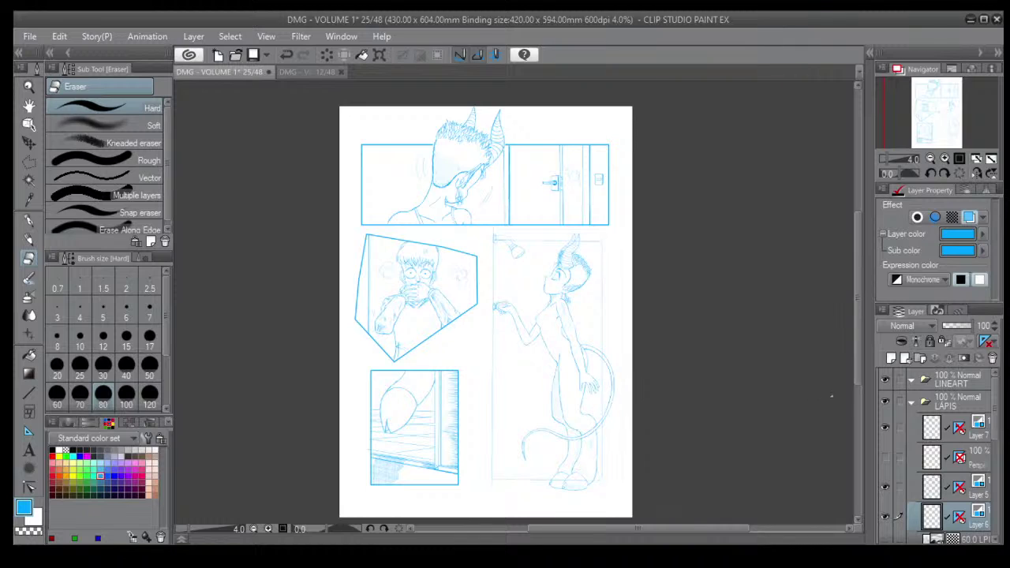
{"action": "scroll", "coordinate": [997, 477], "scroll_direction": "down", "scroll_amount": 1}
{"action": "scroll", "coordinate": [974, 461], "scroll_direction": "up", "scroll_amount": 1}
{"action": "left_click", "coordinate": [913, 403]}
{"action": "left_click_drag", "start_coordinate": [516, 332], "coordinate": [505, 309]}
{"action": "left_click_drag", "start_coordinate": [505, 308], "coordinate": [514, 308]}
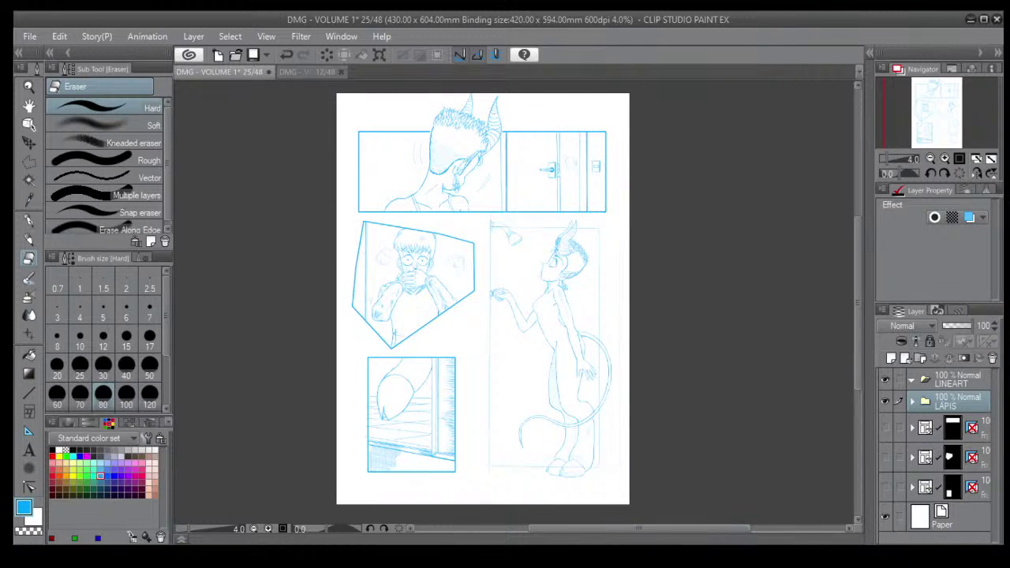